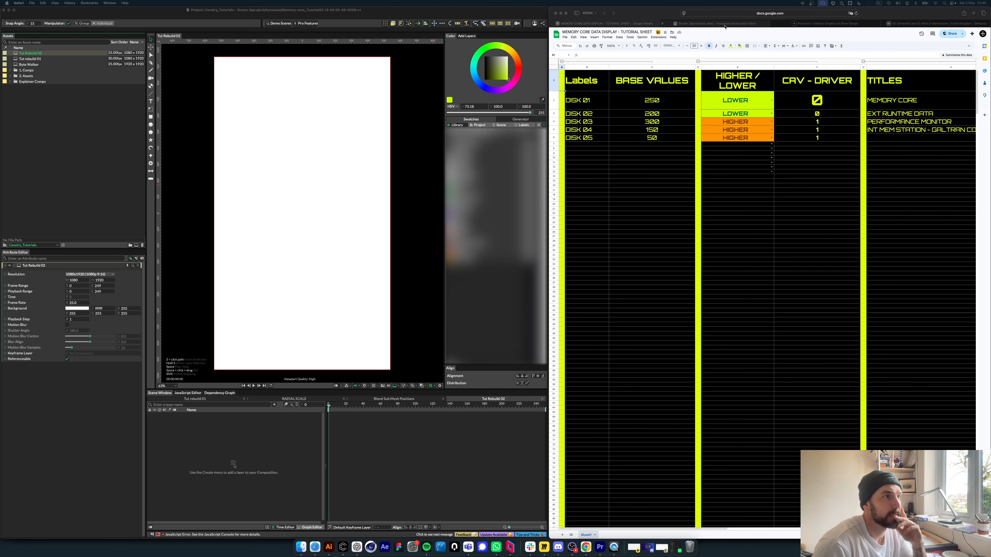
Step: Browse the posts on the artist's Instagram profile, dismiss the sign-up prompt, and return to the profile details
{"action": "left_click", "coordinate": [725, 25]}
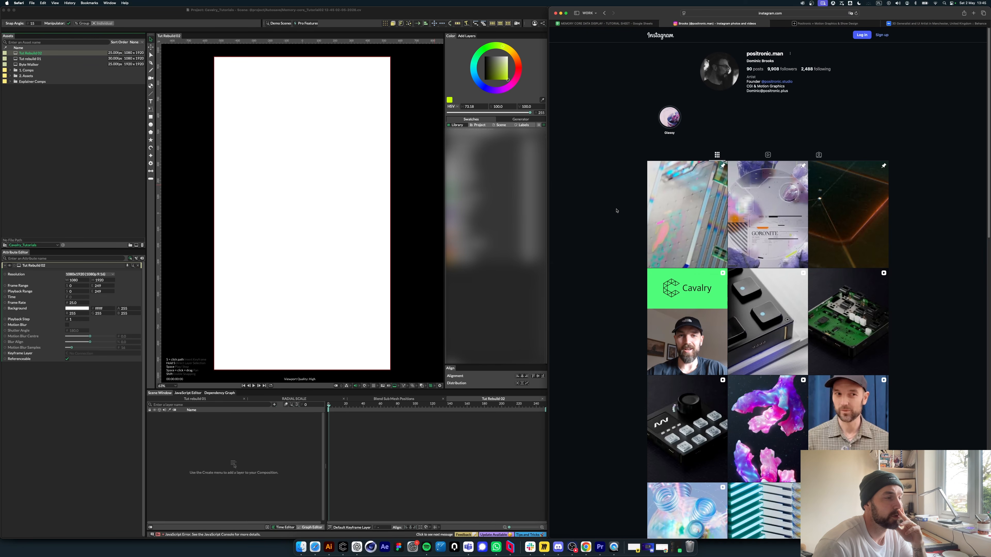
{"action": "scroll", "coordinate": [617, 210], "scroll_direction": "down", "scroll_amount": 1}
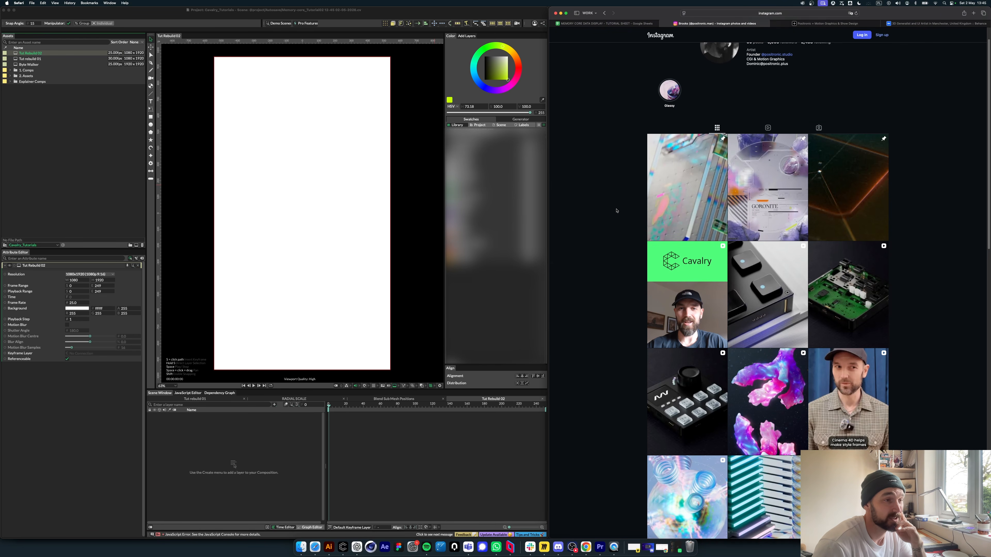
{"action": "scroll", "coordinate": [616, 211], "scroll_direction": "up", "scroll_amount": 1}
{"action": "scroll", "coordinate": [617, 211], "scroll_direction": "down", "scroll_amount": 1}
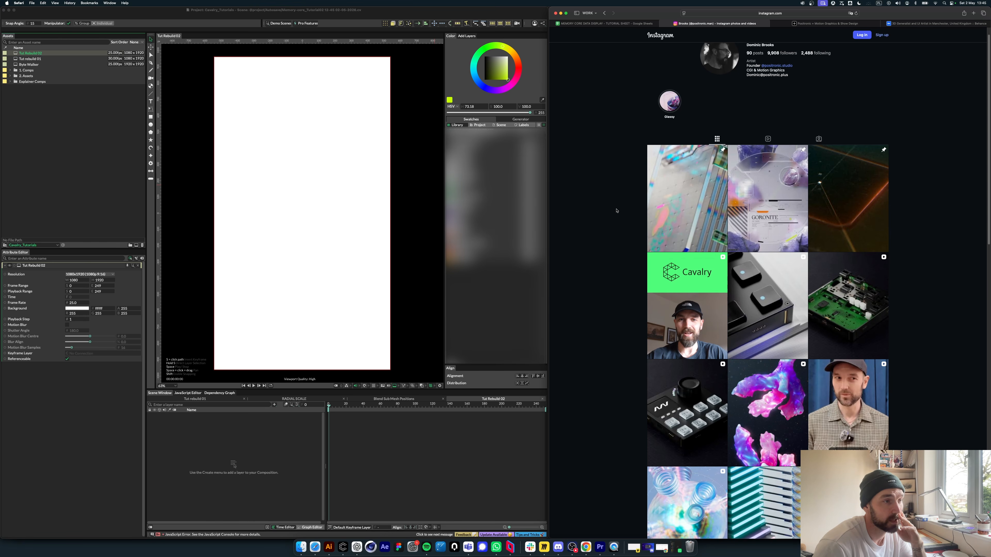
{"action": "scroll", "coordinate": [616, 210], "scroll_direction": "down", "scroll_amount": 6}
{"action": "scroll", "coordinate": [617, 211], "scroll_direction": "up", "scroll_amount": 2}
{"action": "scroll", "coordinate": [617, 211], "scroll_direction": "down", "scroll_amount": 6}
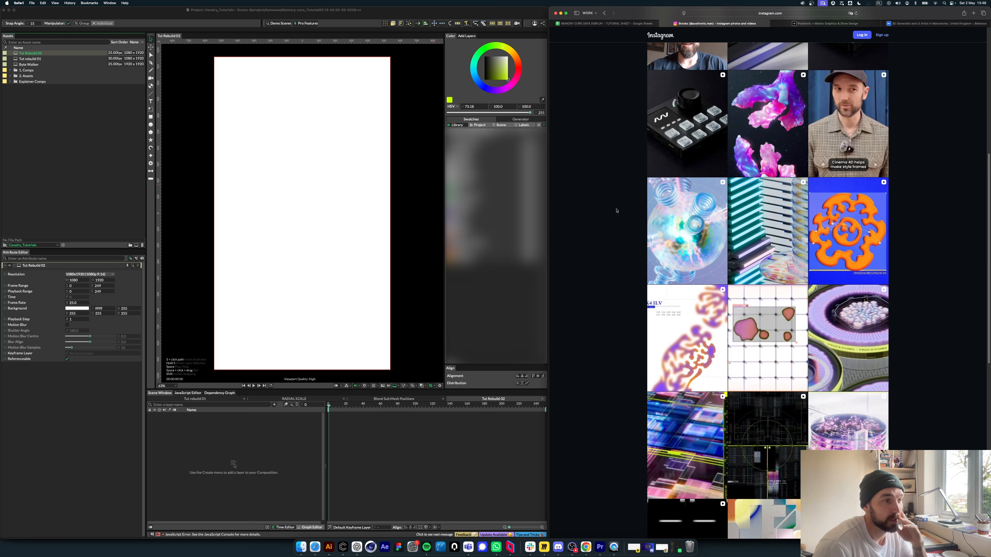
{"action": "scroll", "coordinate": [616, 211], "scroll_direction": "down", "scroll_amount": 1}
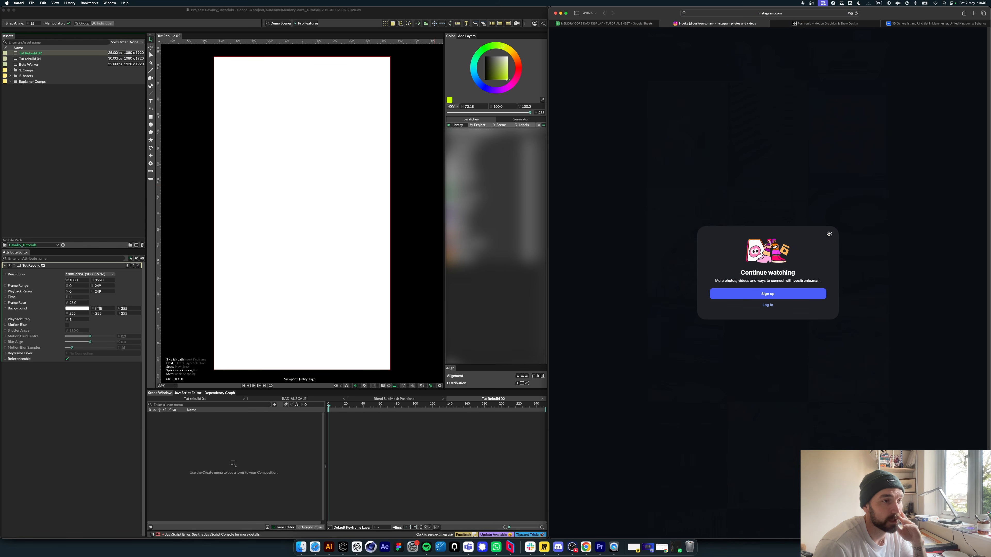
{"action": "left_click", "coordinate": [829, 234]}
{"action": "scroll", "coordinate": [796, 148], "scroll_direction": "up", "scroll_amount": 10}
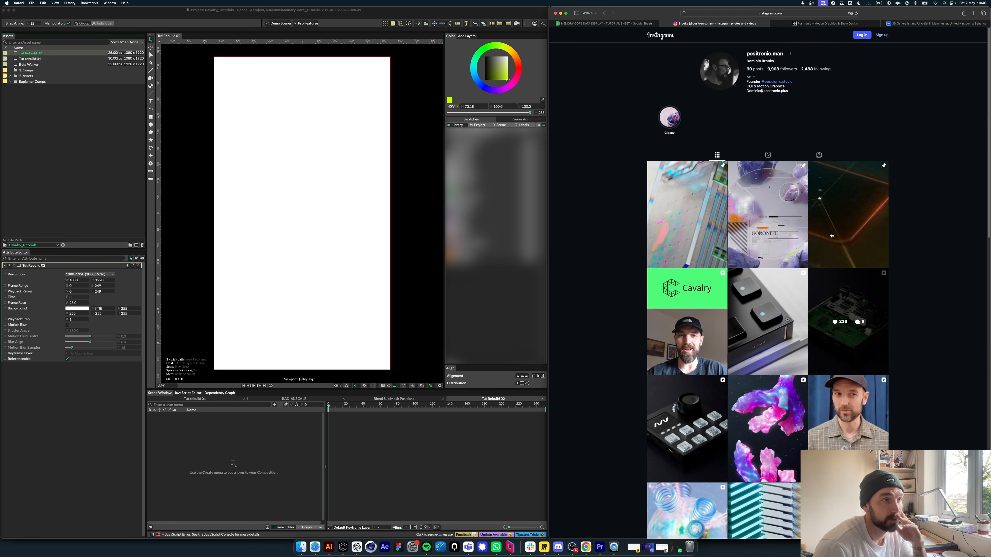
{"action": "left_click_drag", "start_coordinate": [746, 55], "coordinate": [786, 57]}
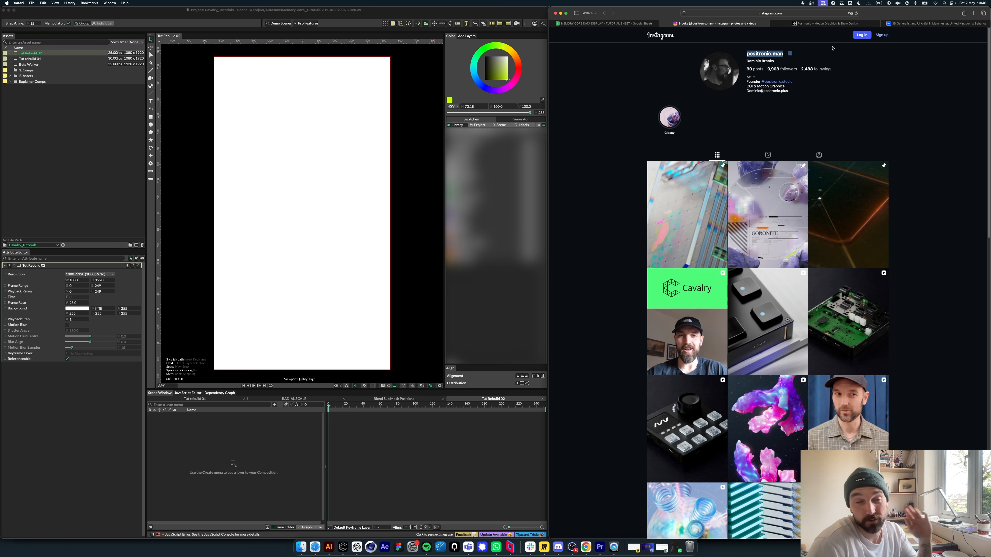
{"action": "left_click", "coordinate": [846, 63]}
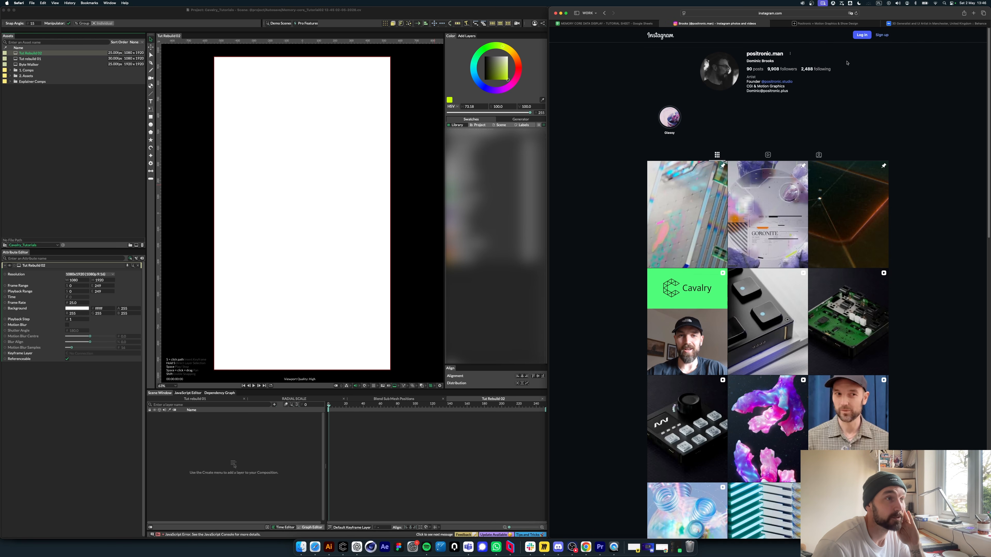
Step: Look over the Positronic studio website's home page and the project list on its Work page
{"action": "left_click", "coordinate": [825, 23]}
{"action": "scroll", "coordinate": [807, 194], "scroll_direction": "down", "scroll_amount": 3}
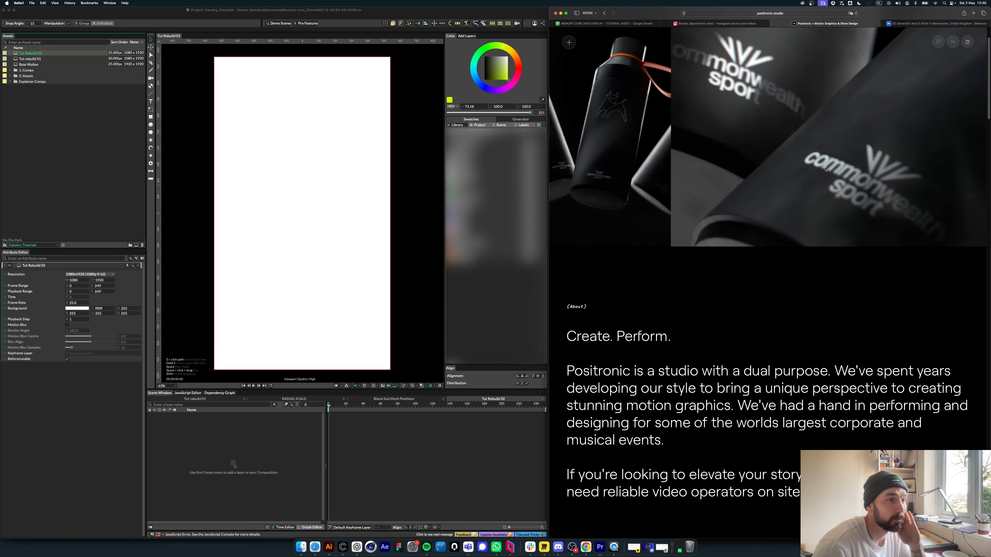
{"action": "scroll", "coordinate": [807, 194], "scroll_direction": "down", "scroll_amount": 3}
{"action": "scroll", "coordinate": [807, 194], "scroll_direction": "up", "scroll_amount": 6}
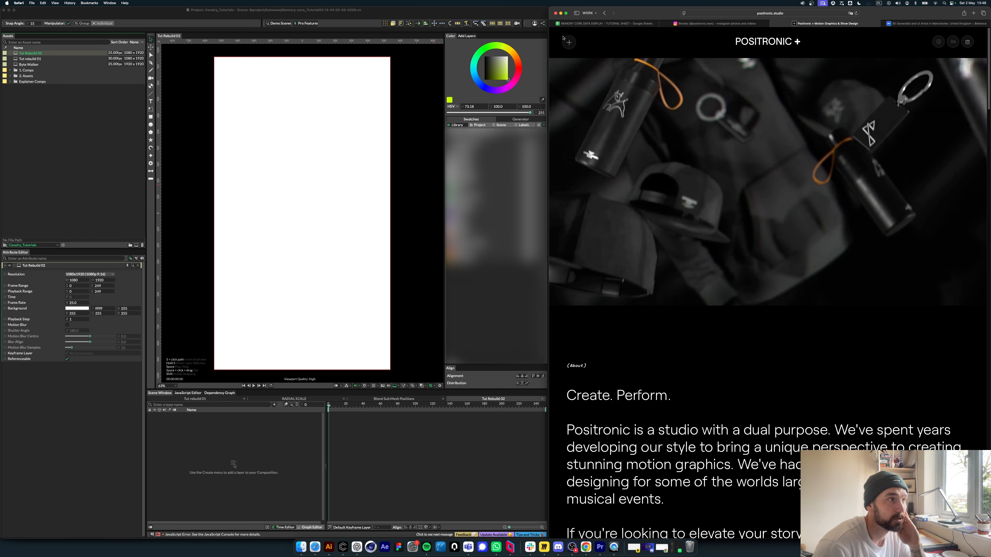
{"action": "left_click", "coordinate": [569, 43]}
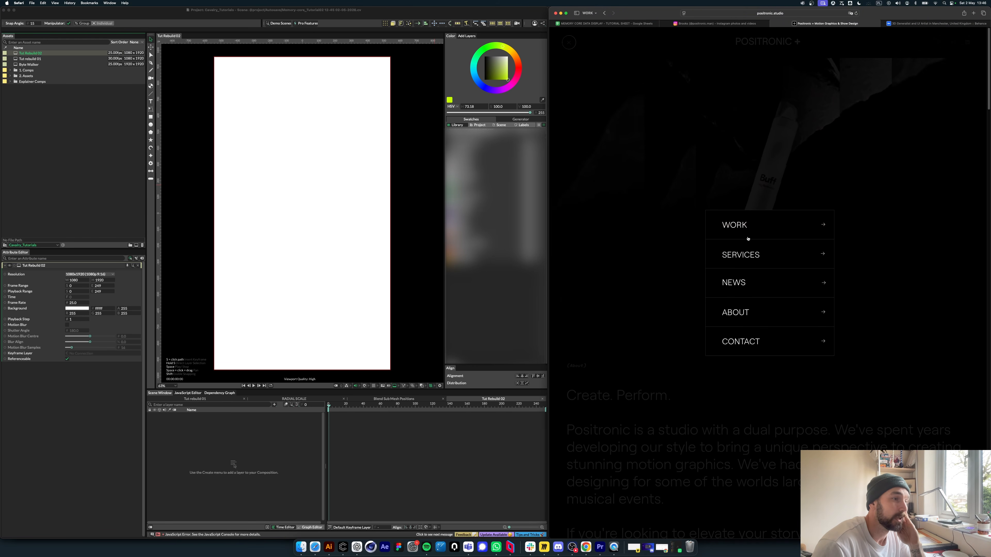
{"action": "left_click", "coordinate": [746, 226]}
{"action": "scroll", "coordinate": [811, 246], "scroll_direction": "down", "scroll_amount": 10}
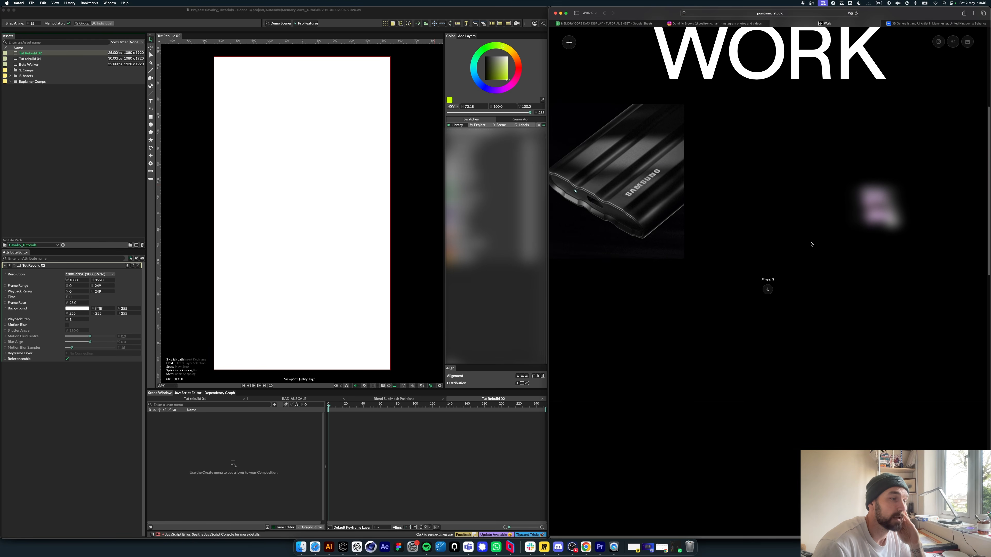
{"action": "scroll", "coordinate": [811, 246], "scroll_direction": "down", "scroll_amount": 2}
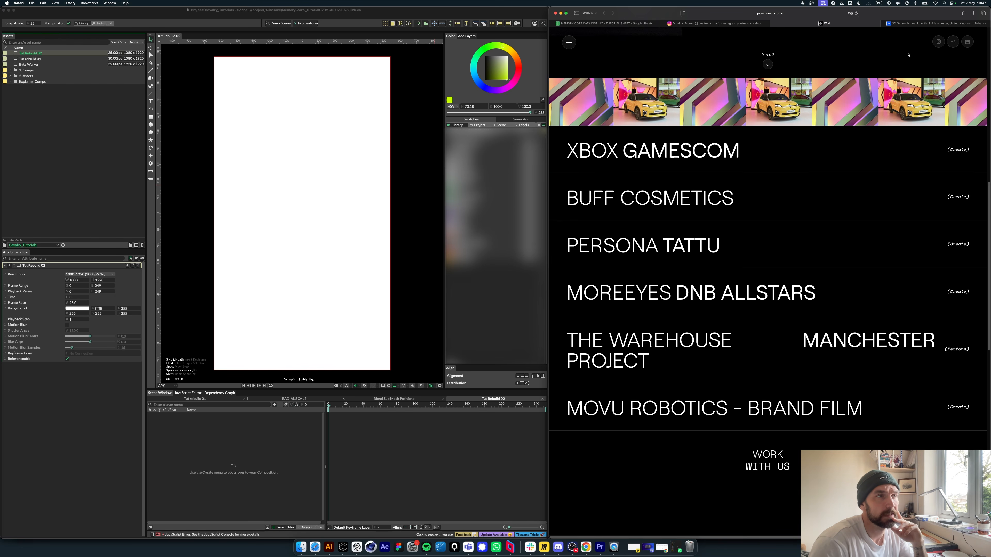
Step: Switch to the artist's Behance profile, dismiss the cookie notice, and look through the project thumbnails
{"action": "left_click", "coordinate": [930, 24]}
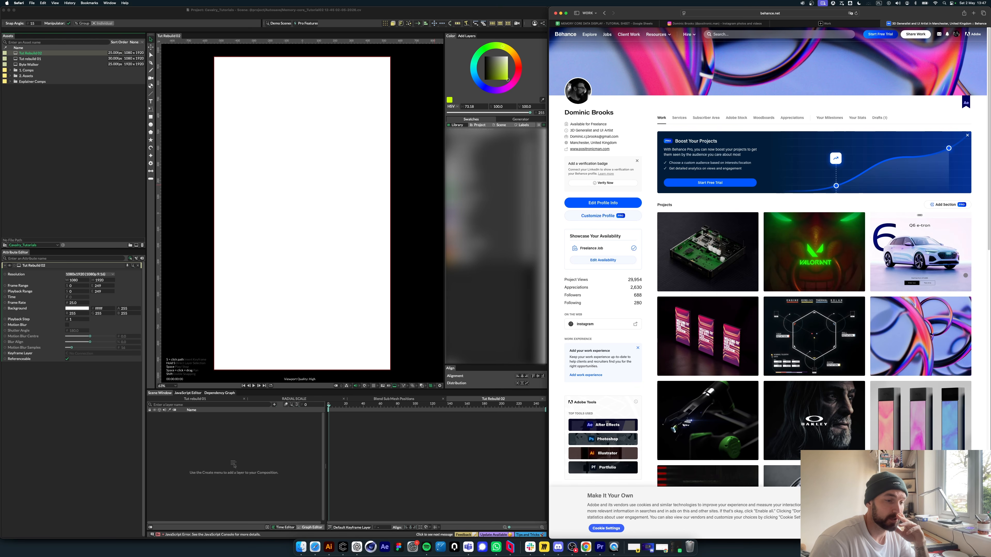
{"action": "left_click", "coordinate": [931, 528]}
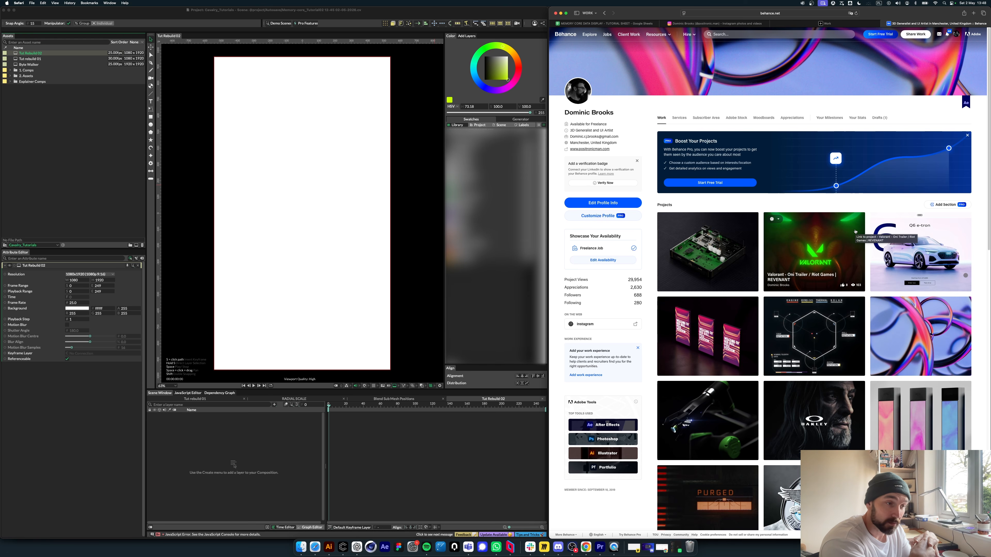
{"action": "scroll", "coordinate": [801, 434], "scroll_direction": "down", "scroll_amount": 1}
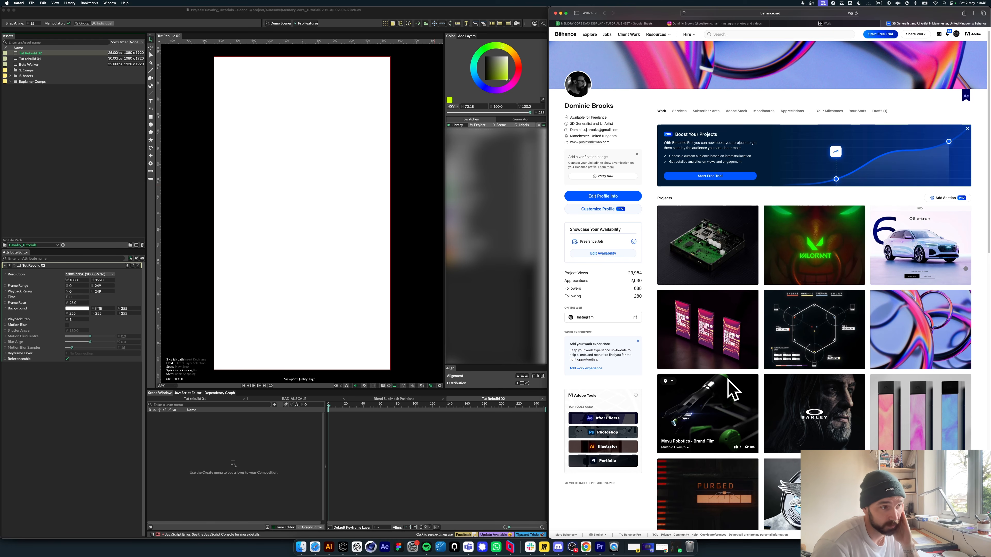
{"action": "scroll", "coordinate": [732, 460], "scroll_direction": "down", "scroll_amount": 1}
{"action": "scroll", "coordinate": [732, 459], "scroll_direction": "down", "scroll_amount": 5}
{"action": "scroll", "coordinate": [732, 460], "scroll_direction": "up", "scroll_amount": 6}
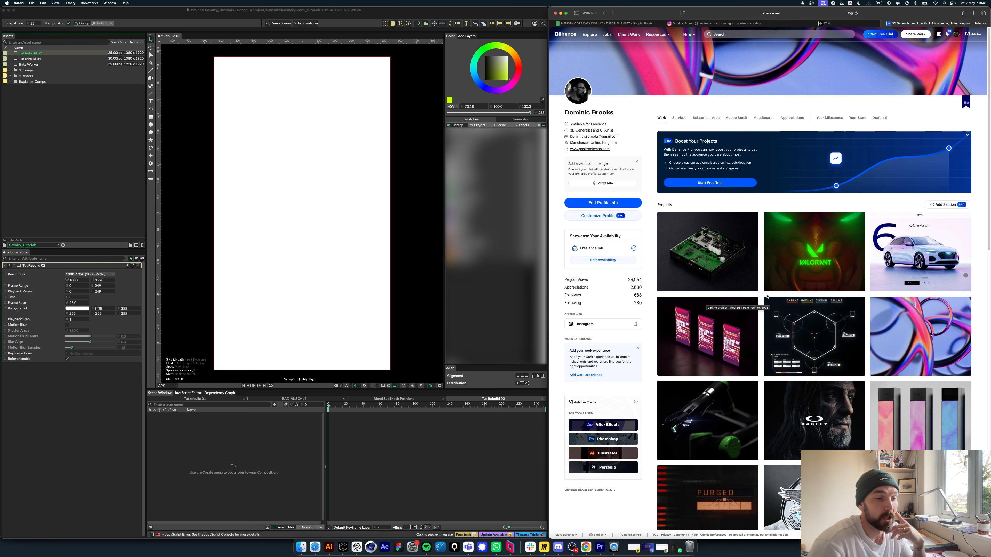
{"action": "scroll", "coordinate": [741, 351], "scroll_direction": "down", "scroll_amount": 5}
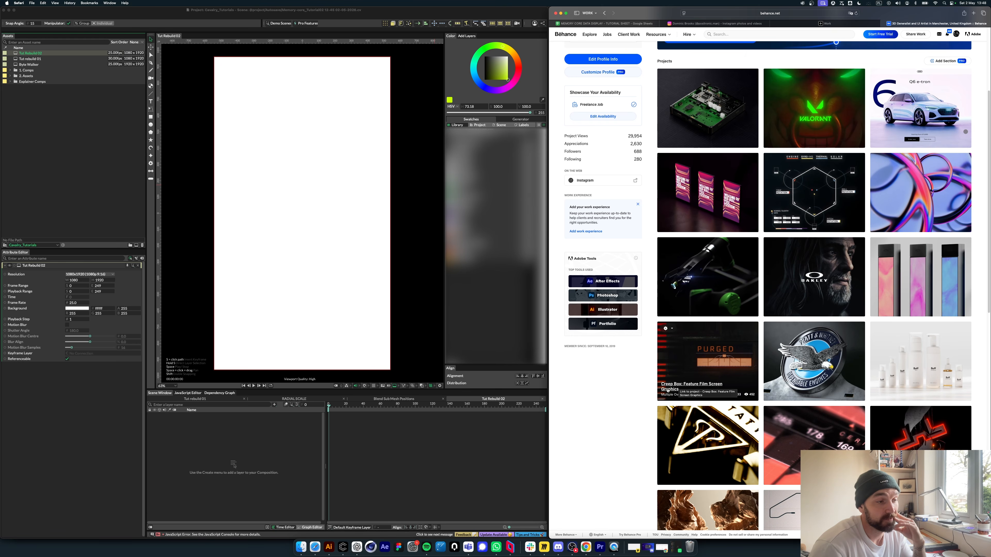
Step: Open the Creep Box: Feature Film Screen Graphics project and examine it from the introduction through the Caul's Lair screens
{"action": "left_click", "coordinate": [668, 389]}
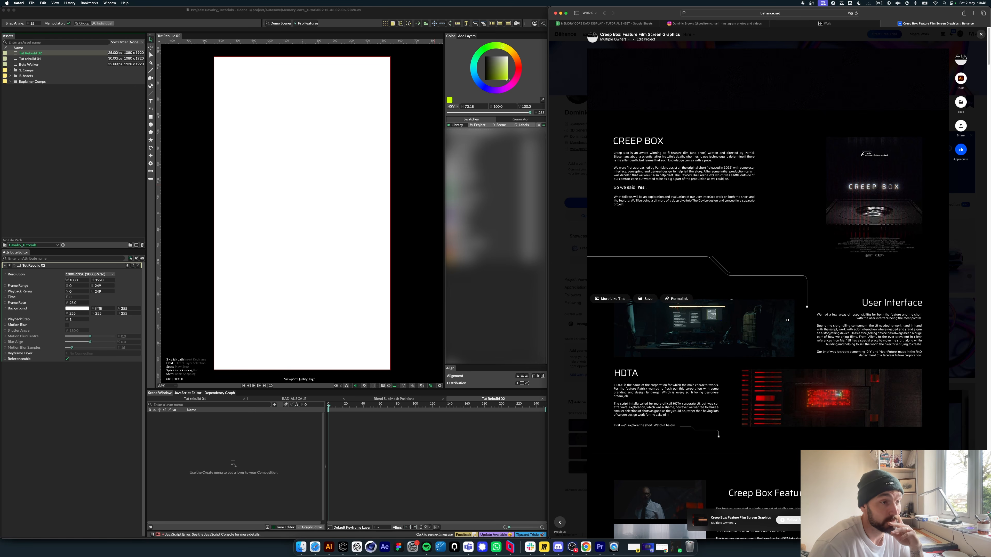
{"action": "scroll", "coordinate": [745, 342], "scroll_direction": "down", "scroll_amount": 6}
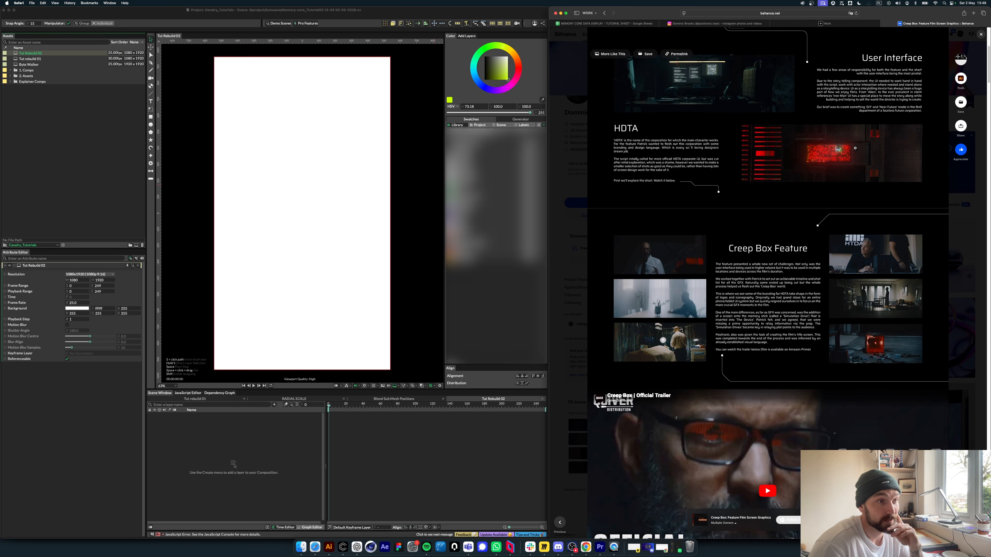
{"action": "scroll", "coordinate": [797, 309], "scroll_direction": "down", "scroll_amount": 2}
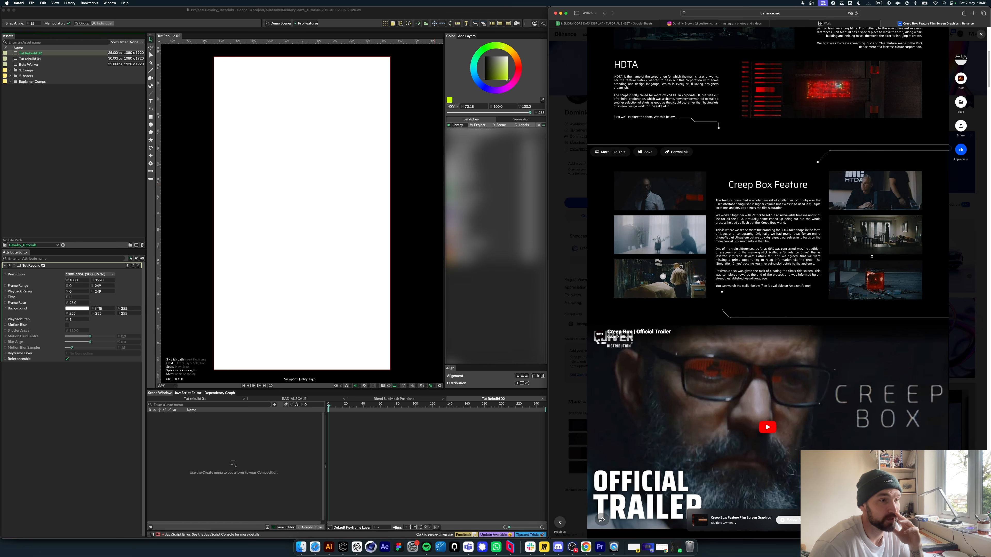
{"action": "scroll", "coordinate": [872, 256], "scroll_direction": "down", "scroll_amount": 1}
{"action": "scroll", "coordinate": [774, 214], "scroll_direction": "down", "scroll_amount": 5}
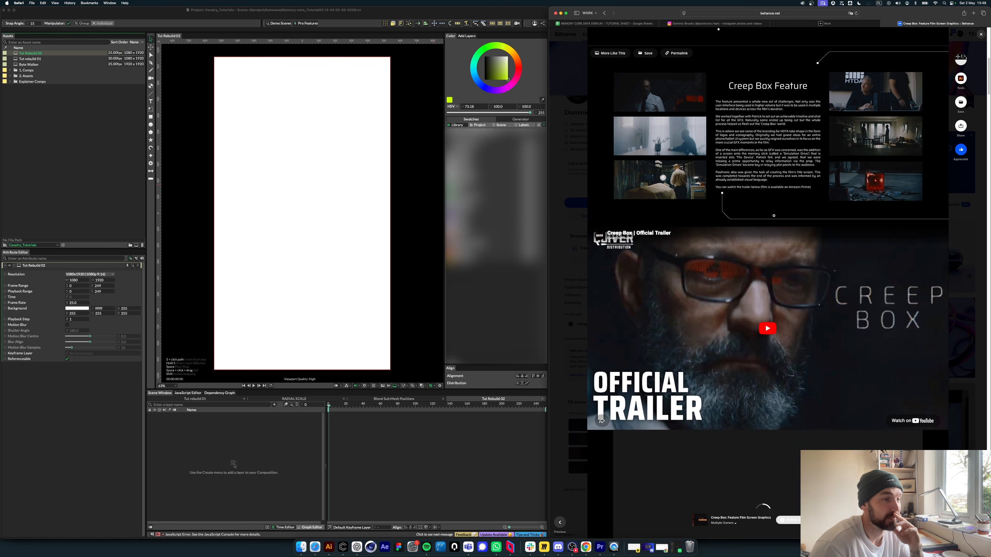
{"action": "scroll", "coordinate": [774, 215], "scroll_direction": "down", "scroll_amount": 10}
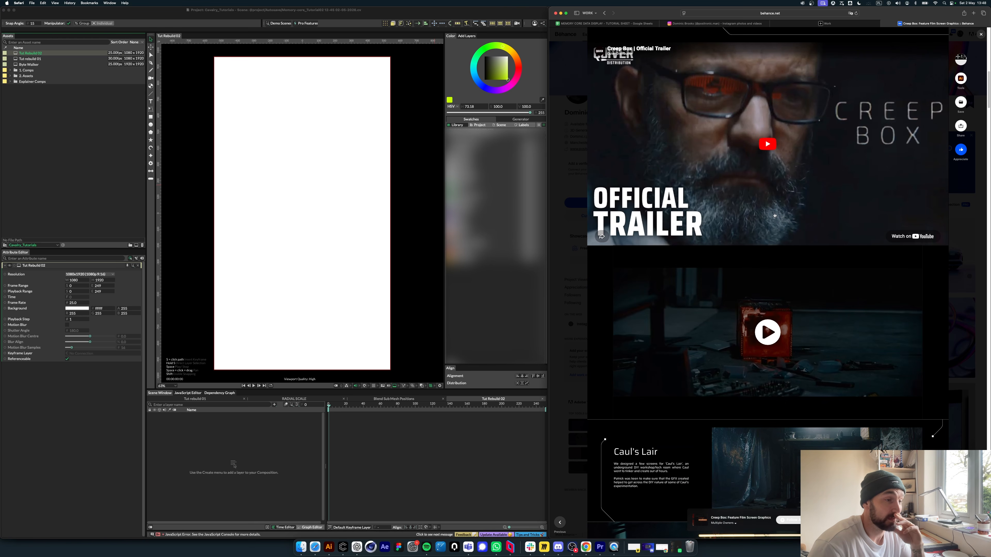
{"action": "scroll", "coordinate": [745, 289], "scroll_direction": "down", "scroll_amount": 4}
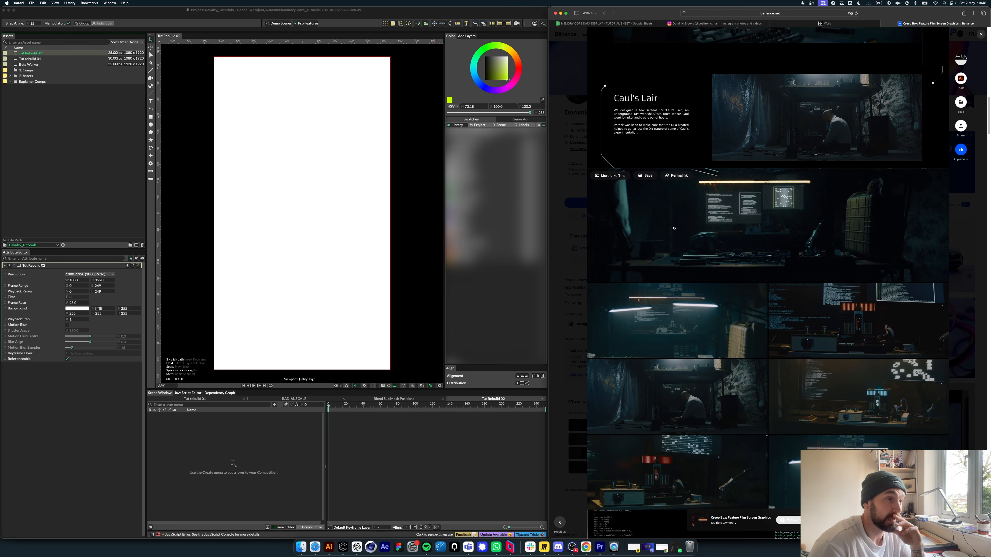
{"action": "scroll", "coordinate": [665, 223], "scroll_direction": "down", "scroll_amount": 3}
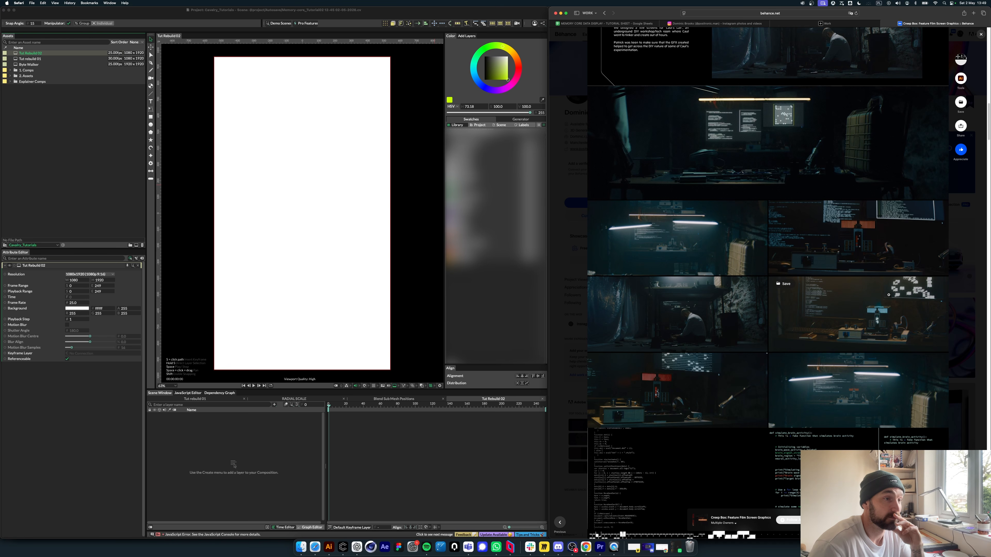
{"action": "scroll", "coordinate": [889, 242], "scroll_direction": "down", "scroll_amount": 7}
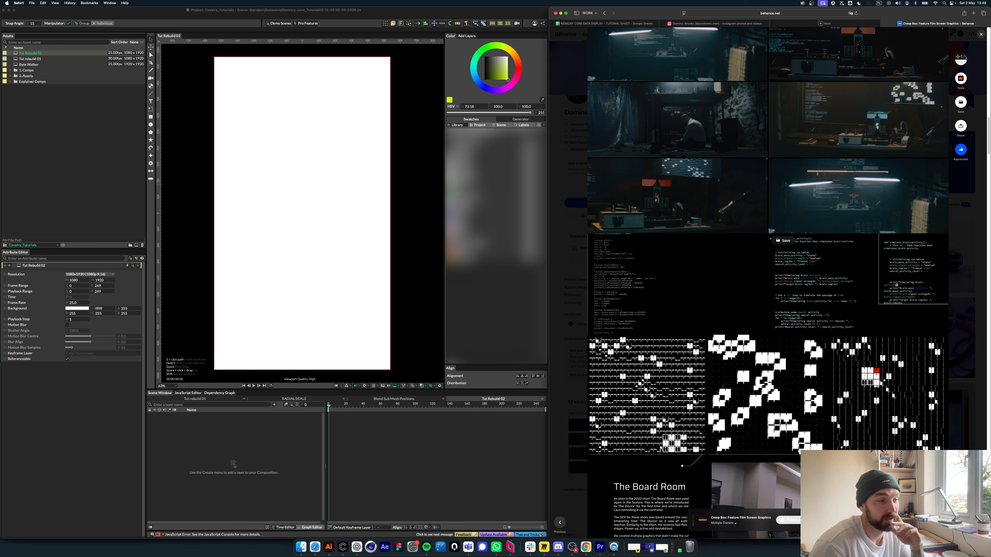
Step: Examine the Creep Box project from The Board Room through Med Lab to The Sim Drive, close it, and switch to Cavalry
{"action": "scroll", "coordinate": [744, 283], "scroll_direction": "down", "scroll_amount": 4}
{"action": "scroll", "coordinate": [744, 282], "scroll_direction": "down", "scroll_amount": 6}
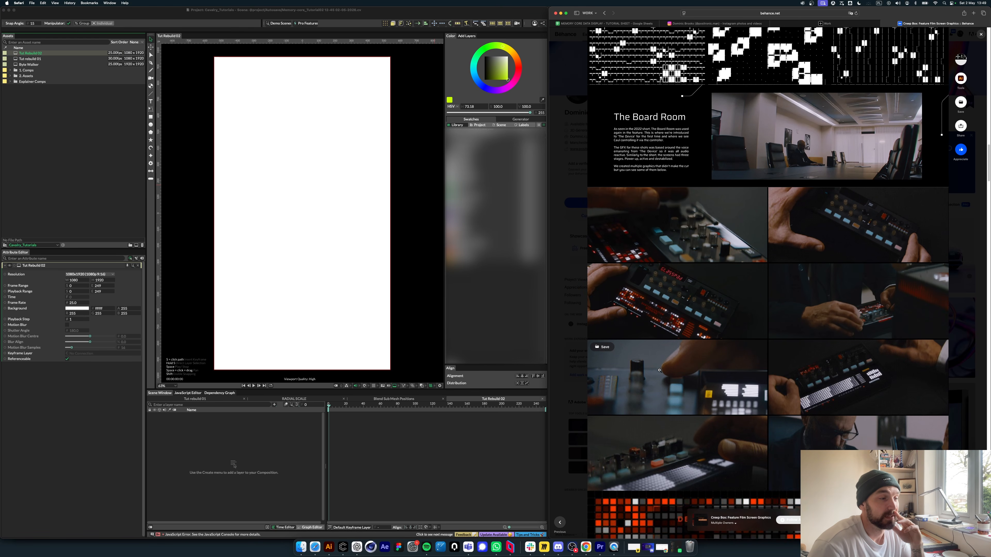
{"action": "scroll", "coordinate": [686, 333], "scroll_direction": "down", "scroll_amount": 3}
{"action": "scroll", "coordinate": [687, 332], "scroll_direction": "down", "scroll_amount": 2}
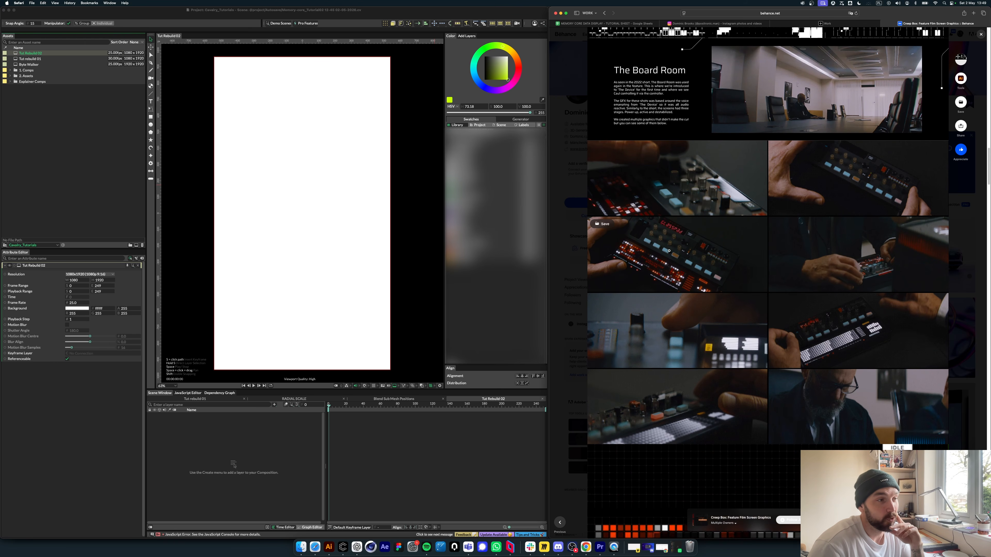
{"action": "scroll", "coordinate": [741, 281], "scroll_direction": "down", "scroll_amount": 9}
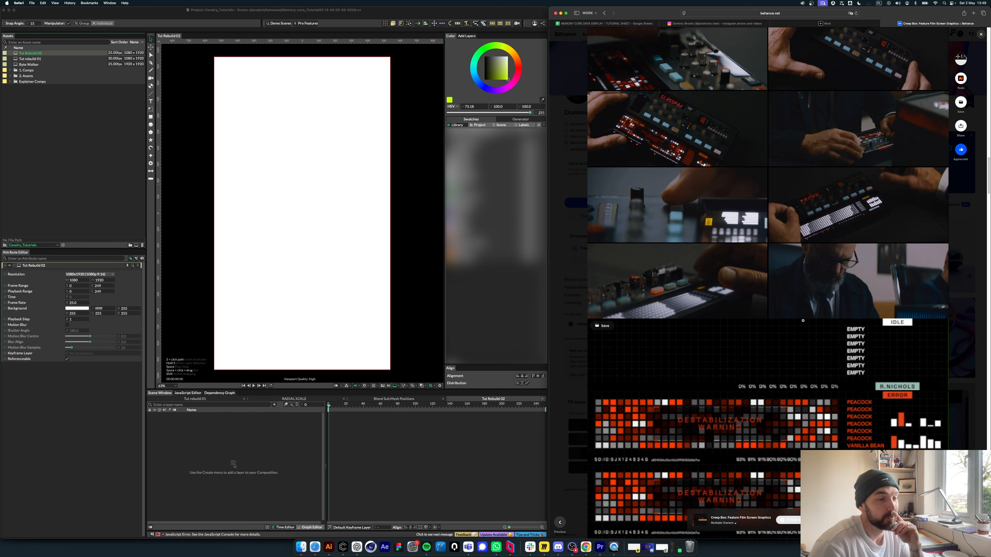
{"action": "scroll", "coordinate": [696, 318], "scroll_direction": "down", "scroll_amount": 9}
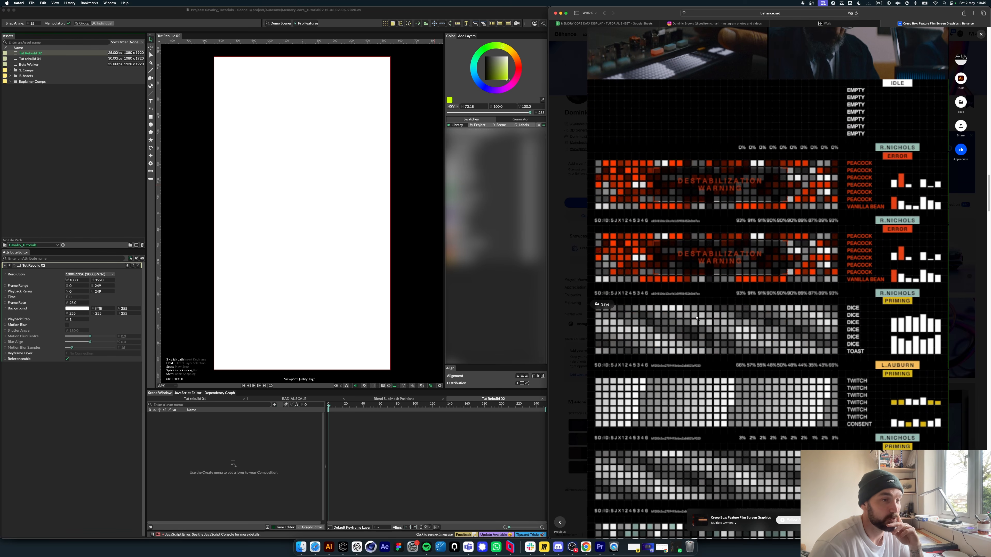
{"action": "scroll", "coordinate": [697, 318], "scroll_direction": "down", "scroll_amount": 8}
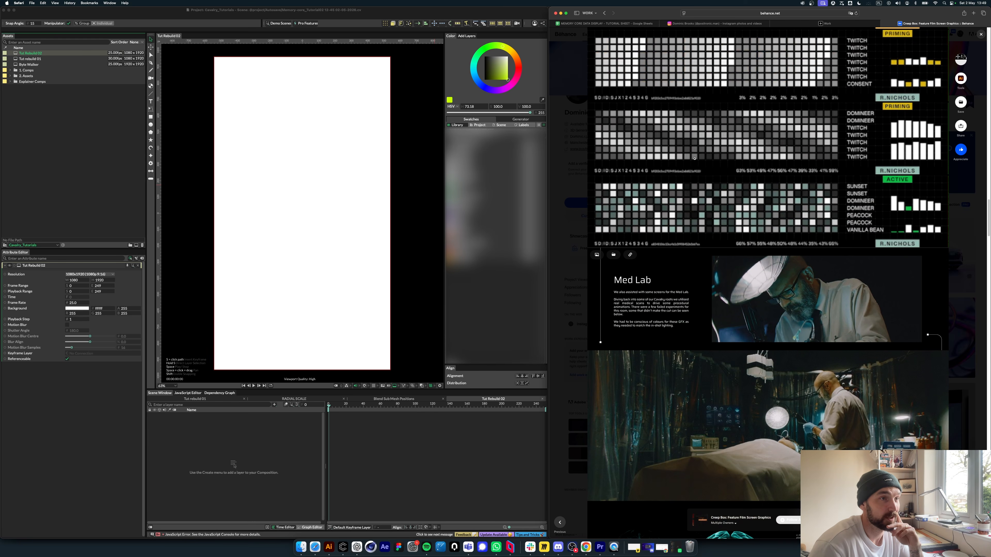
{"action": "scroll", "coordinate": [744, 121], "scroll_direction": "down", "scroll_amount": 10}
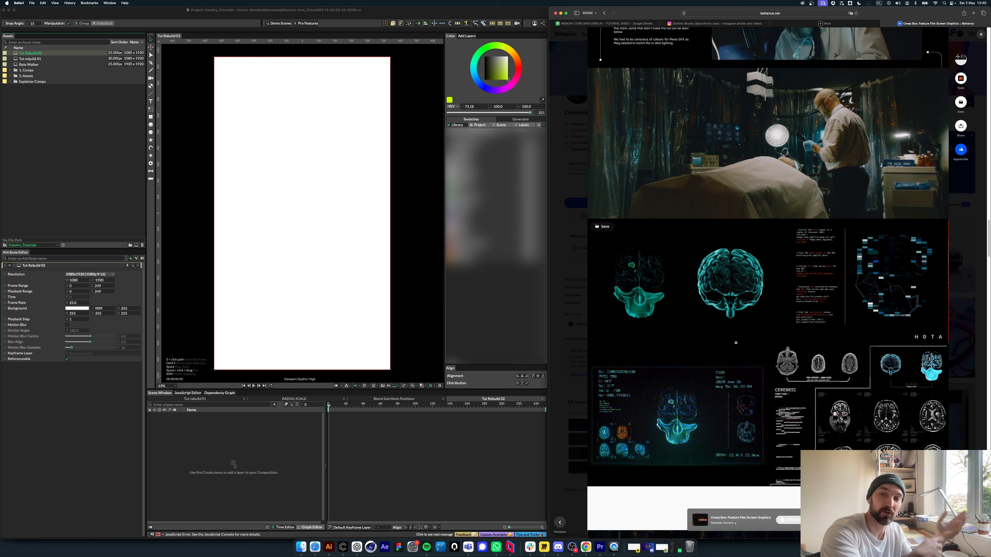
{"action": "scroll", "coordinate": [736, 343], "scroll_direction": "down", "scroll_amount": 5}
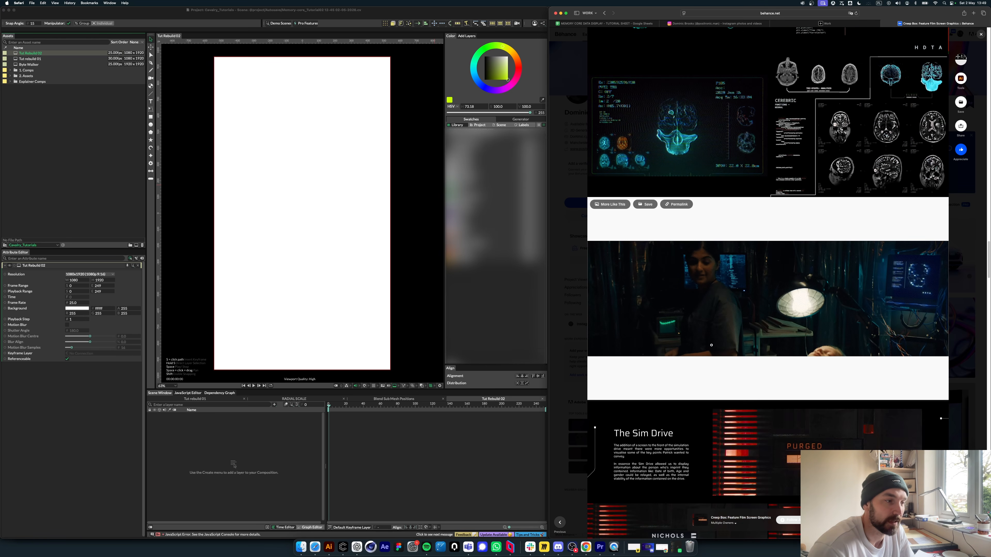
{"action": "left_click", "coordinate": [564, 352]}
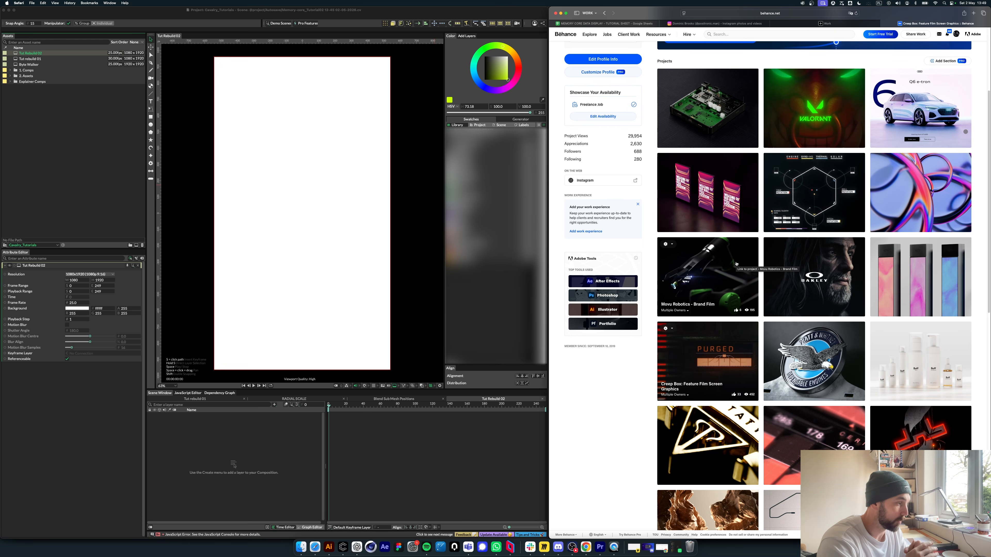
{"action": "left_click", "coordinate": [493, 456]}
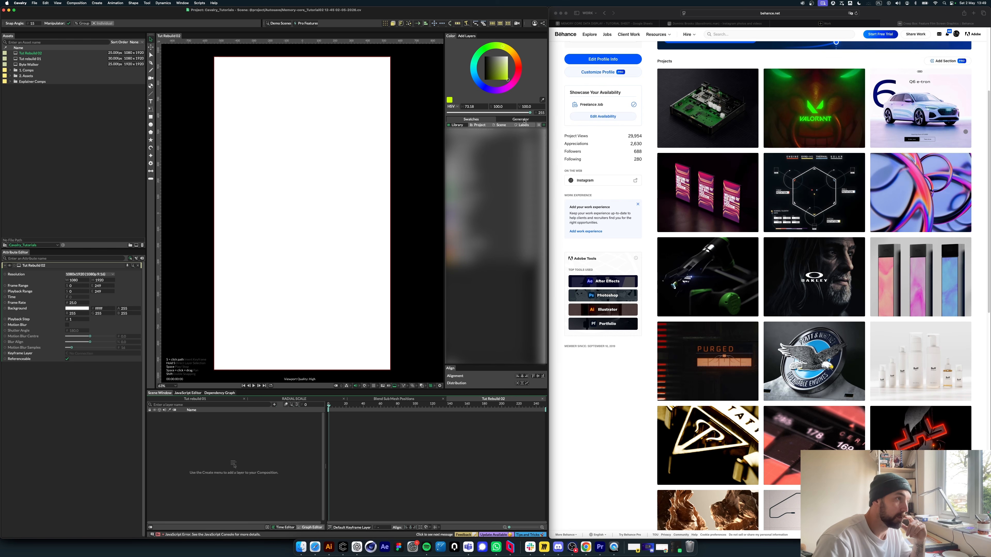
Step: Switch to the Memory Core Data Display tutorial sheet in Google Sheets and look across its columns from Labels to Watch Words
{"action": "left_click", "coordinate": [602, 24]}
{"action": "scroll", "coordinate": [651, 165], "scroll_direction": "right", "scroll_amount": 10}
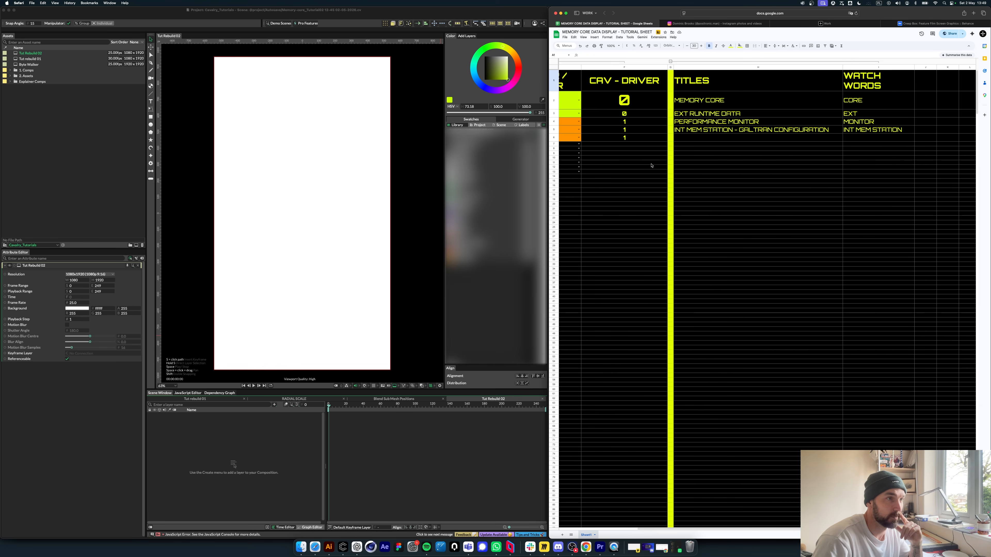
{"action": "scroll", "coordinate": [700, 143], "scroll_direction": "left", "scroll_amount": 10}
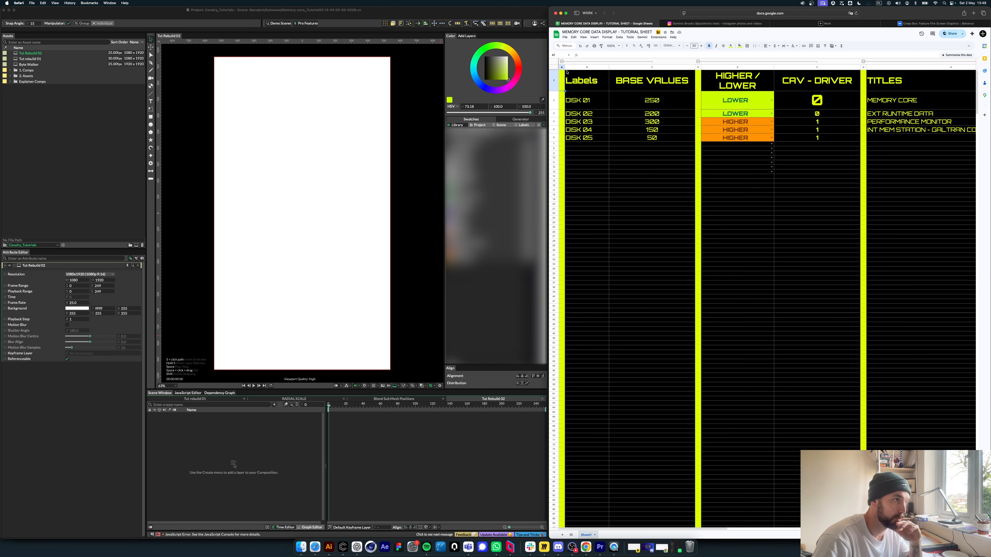
Step: Collapse the sheet's column groups, leaving only the Labels and Base Values group expanded
{"action": "left_click", "coordinate": [561, 61]}
{"action": "left_click", "coordinate": [568, 61]}
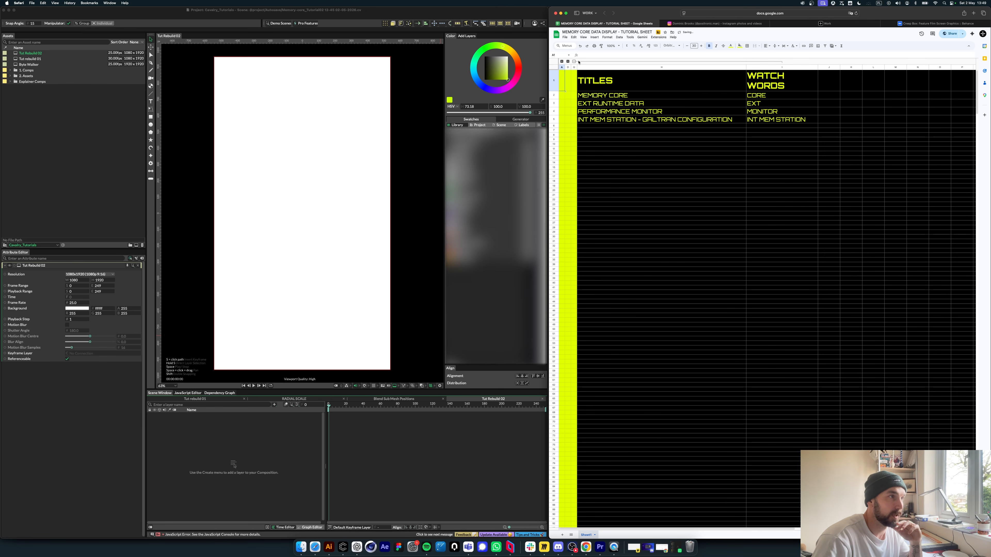
{"action": "left_click", "coordinate": [574, 61]}
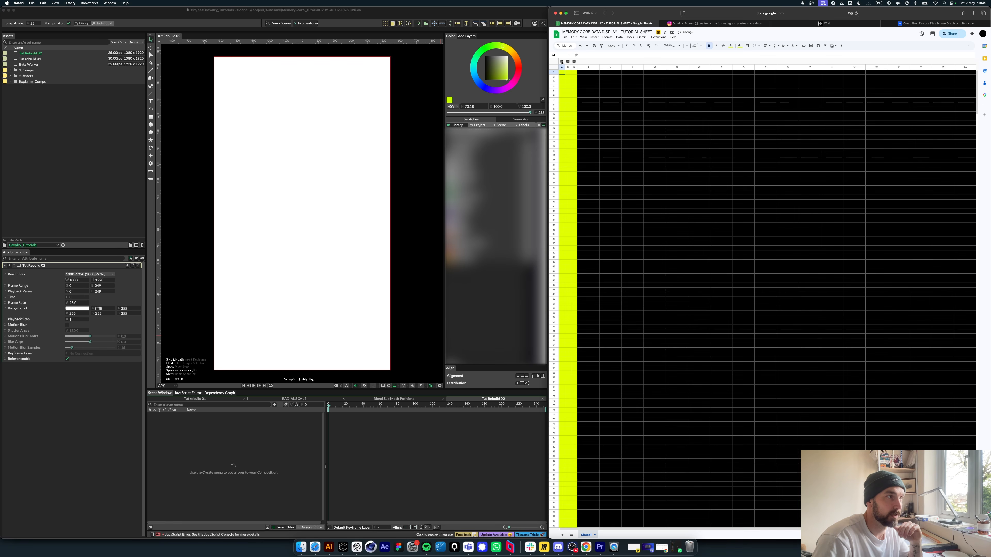
{"action": "left_click", "coordinate": [562, 62]}
{"action": "left_click", "coordinate": [648, 227]}
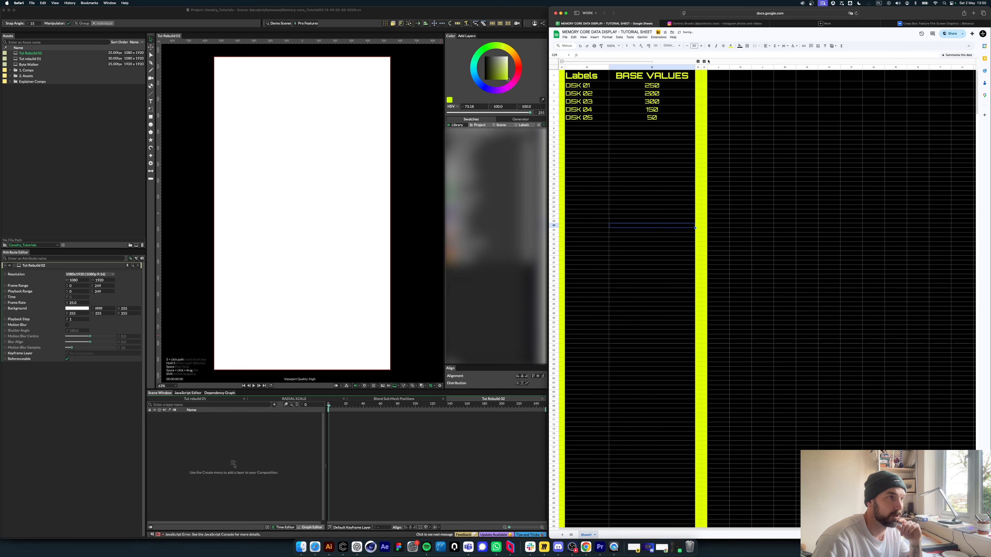
Step: Switch to Cavalry, play the finished RADIAL SCALE composition, and scrub back to examine how the memory core display animates
{"action": "left_click", "coordinate": [263, 484]}
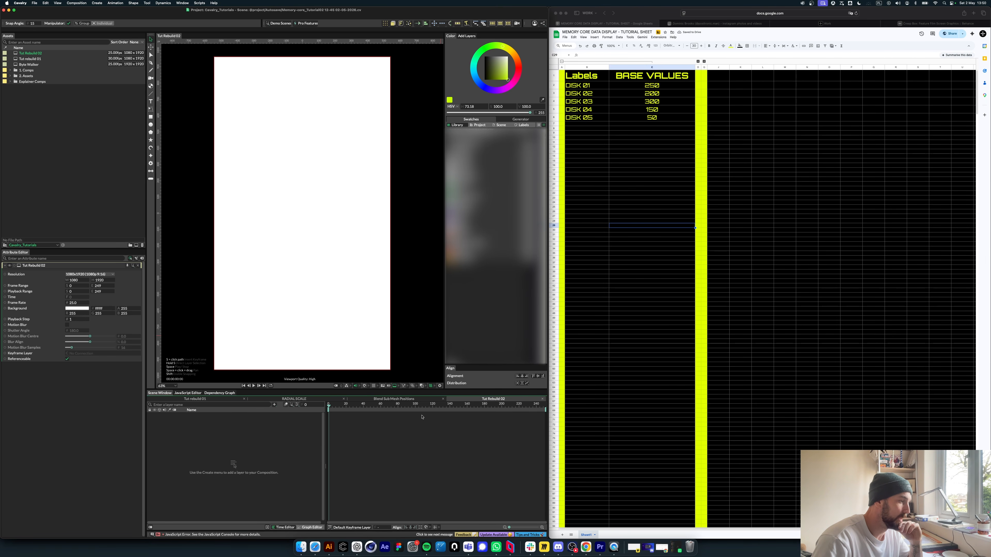
{"action": "left_click", "coordinate": [294, 399]}
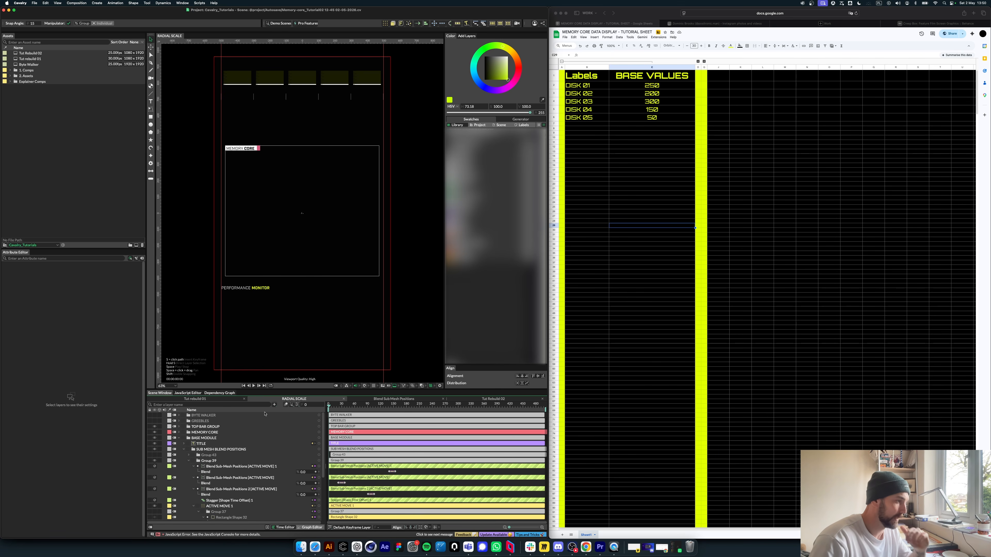
{"action": "key", "text": "space"}
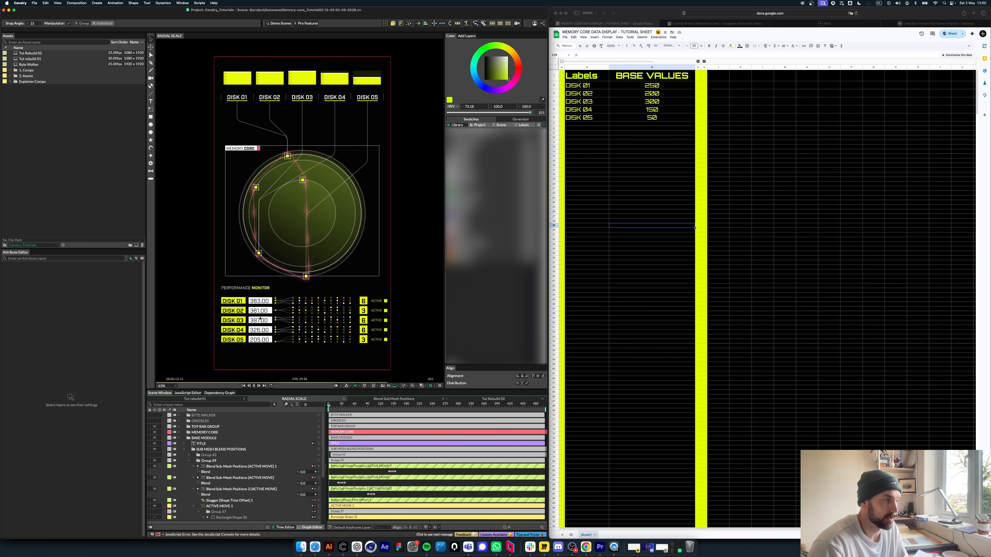
{"action": "key", "text": "space"}
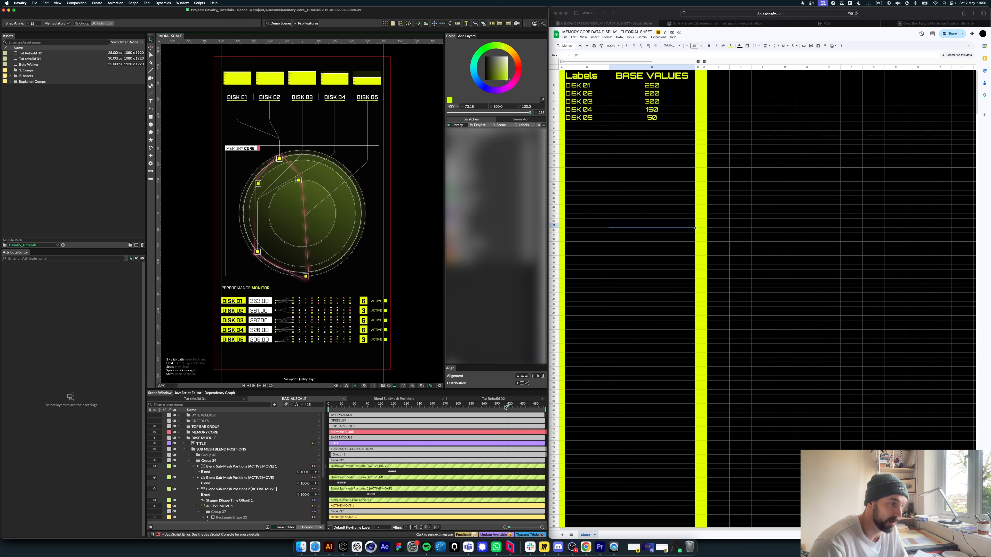
{"action": "left_click_drag", "start_coordinate": [506, 407], "coordinate": [463, 408]}
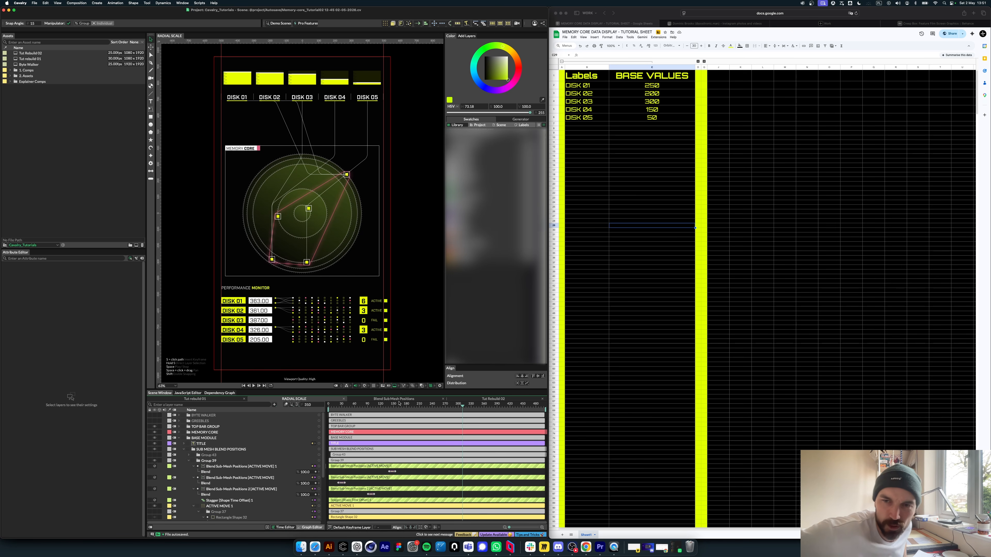
Step: Return to the Tut Rebuild 02 composition and narrow the layer list to give the timeline more width
{"action": "left_click", "coordinate": [513, 400]}
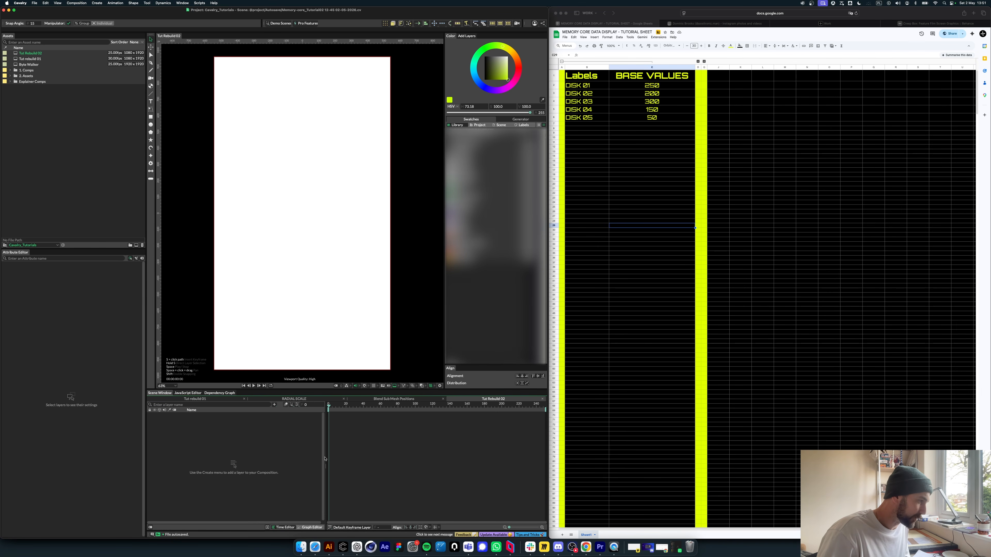
{"action": "left_click_drag", "start_coordinate": [324, 459], "coordinate": [308, 462]}
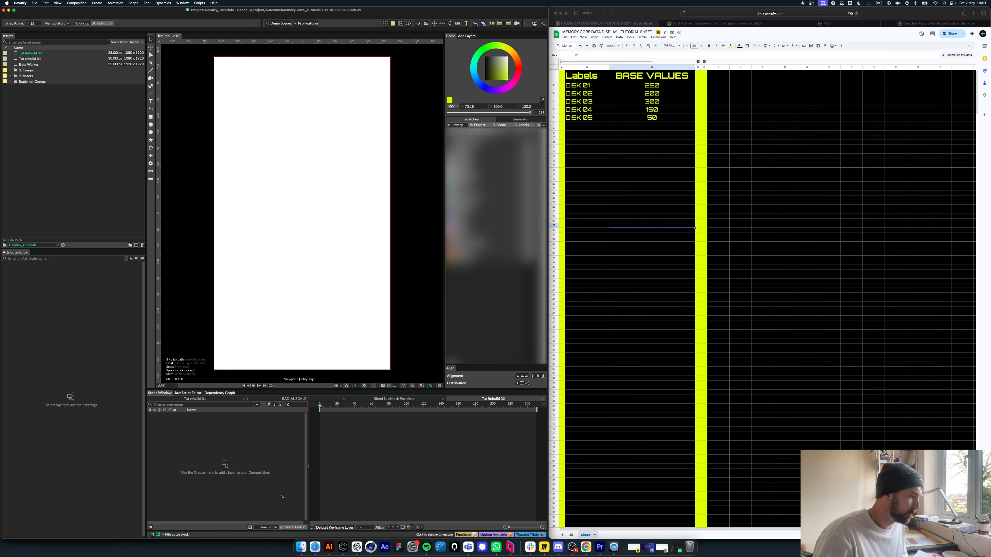
{"action": "left_click", "coordinate": [290, 529]}
{"action": "left_click", "coordinate": [269, 528]}
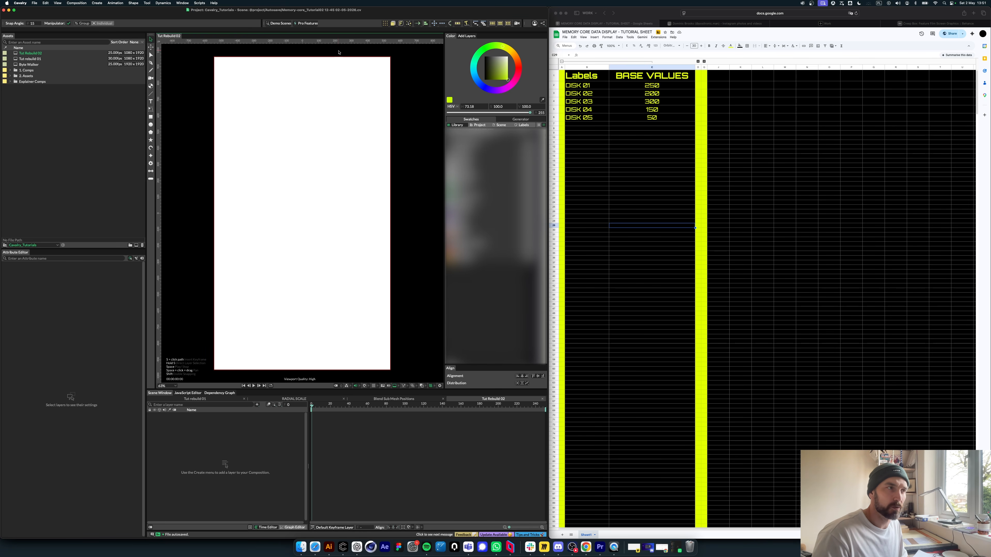
Step: Expand the column group holding Higher / Lower and Cav - Driver in the Google Sheet
{"action": "left_click", "coordinate": [703, 62]}
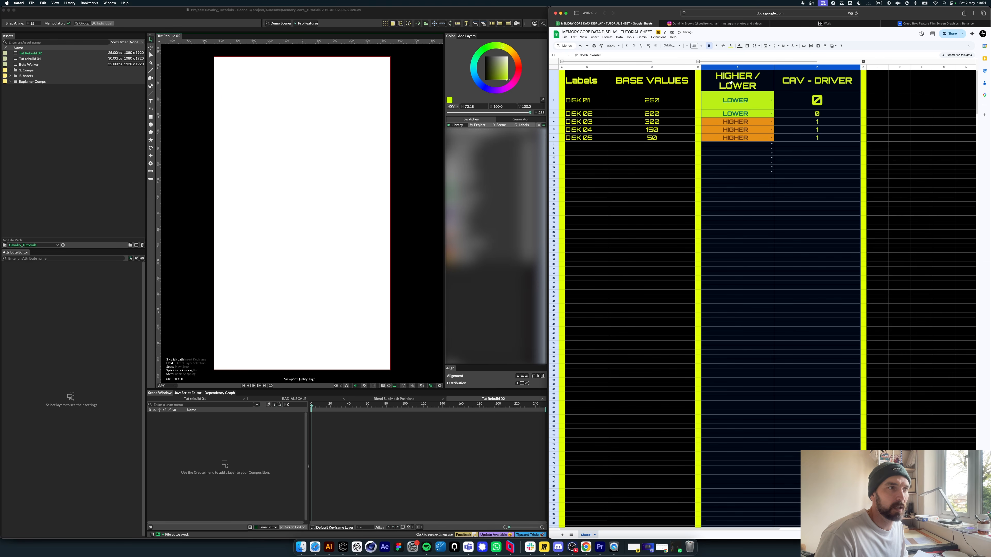
{"action": "left_click", "coordinate": [796, 209]}
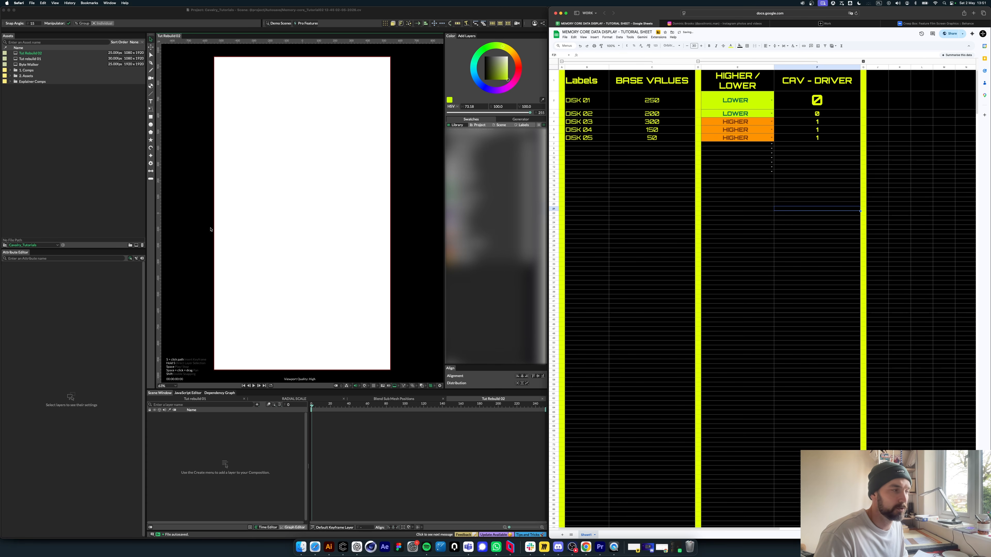
Step: Switch to Cavalry and add an ellipse shape at the centre of the Tut Rebuild 02 composition
{"action": "left_click", "coordinate": [299, 283]}
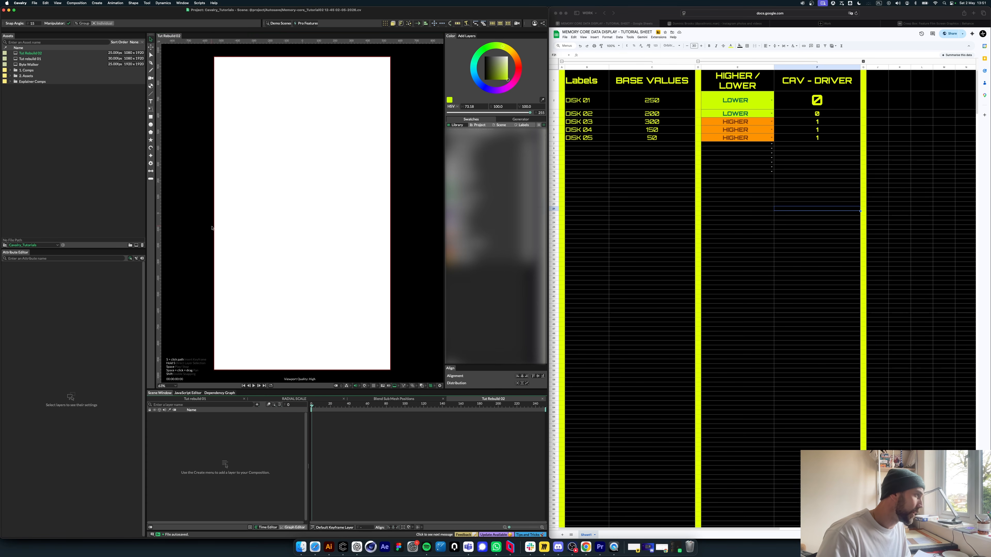
{"action": "left_click", "coordinate": [151, 125]}
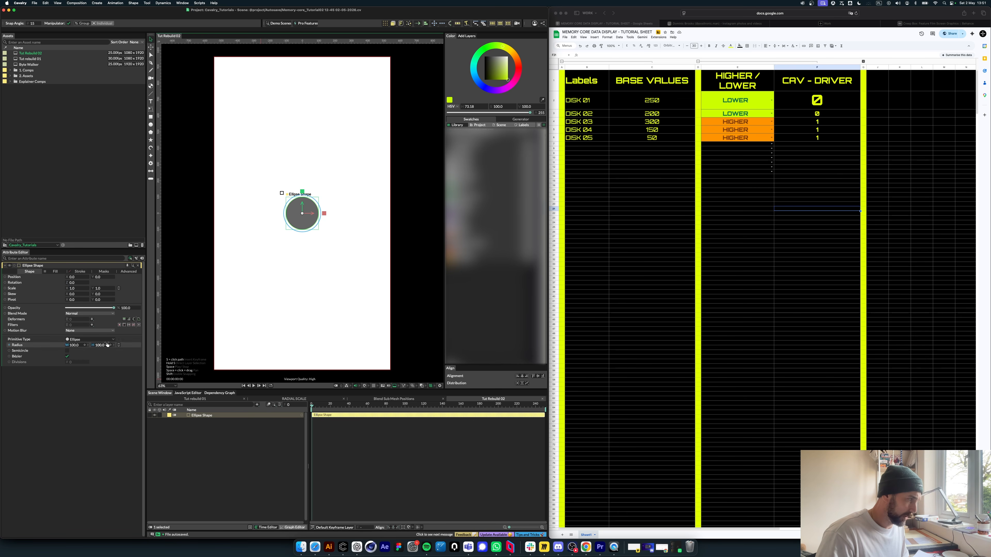
{"action": "left_click_drag", "start_coordinate": [69, 277], "coordinate": [117, 308]}
{"action": "key", "text": "super+z"}
{"action": "key", "text": "super+z"}
{"action": "key", "text": "super+z"}
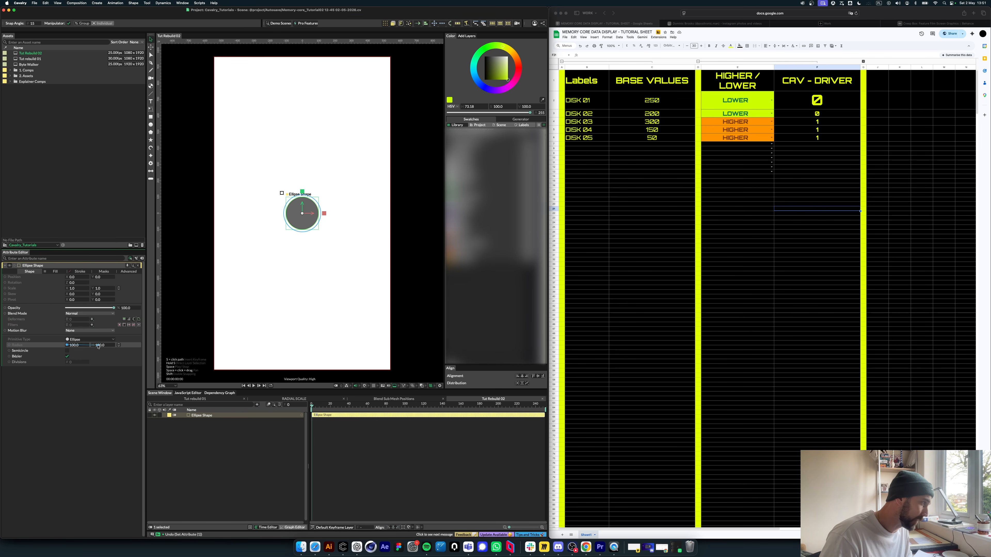
Step: Connect the ellipse's width radius to its height radius, then set the radius to 240
{"action": "left_click_drag", "start_coordinate": [98, 347], "coordinate": [69, 347]}
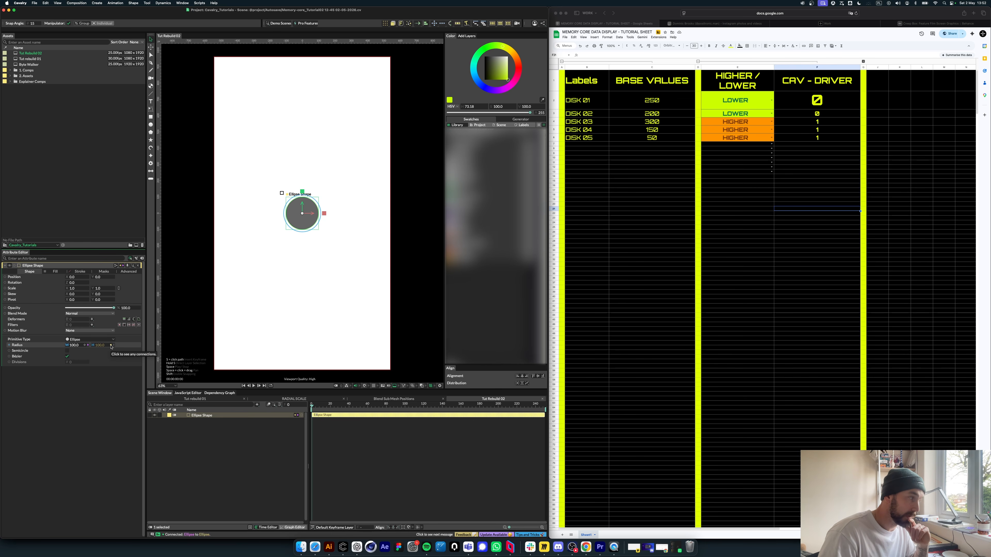
{"action": "left_click_drag", "start_coordinate": [74, 346], "coordinate": [87, 427]}
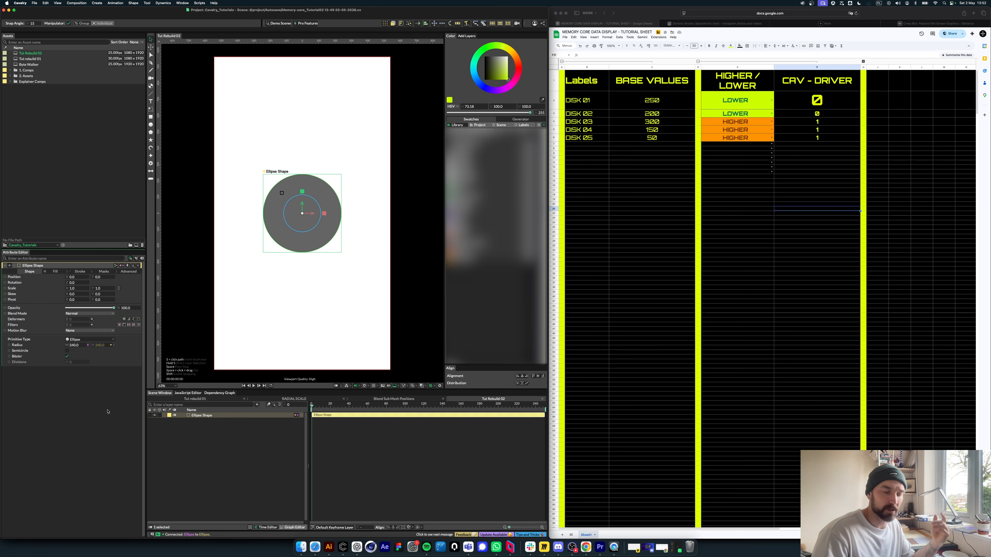
{"action": "left_click", "coordinate": [237, 470]}
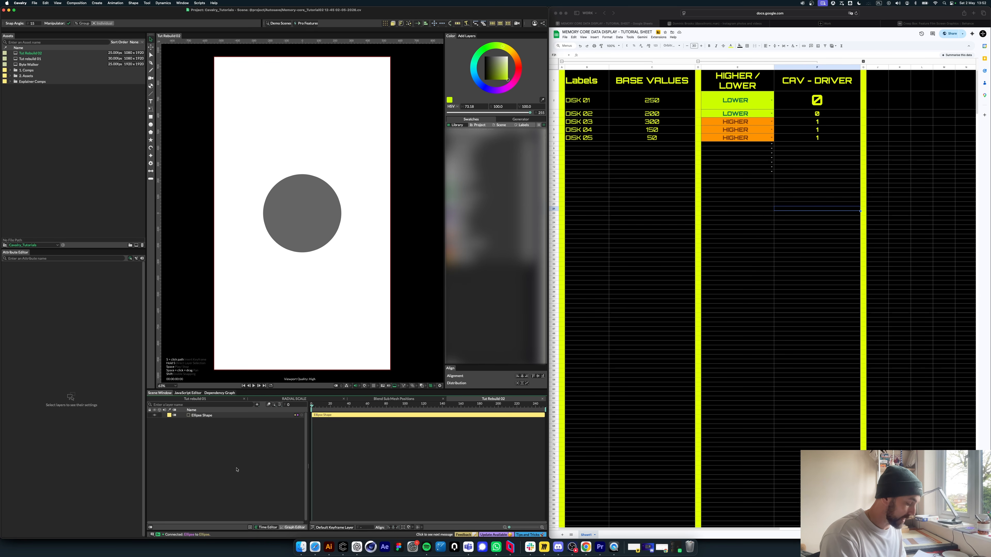
Step: Add a Spreadsheet layer to the composition and nest it under the ellipse shape
{"action": "key", "text": "Tab"}
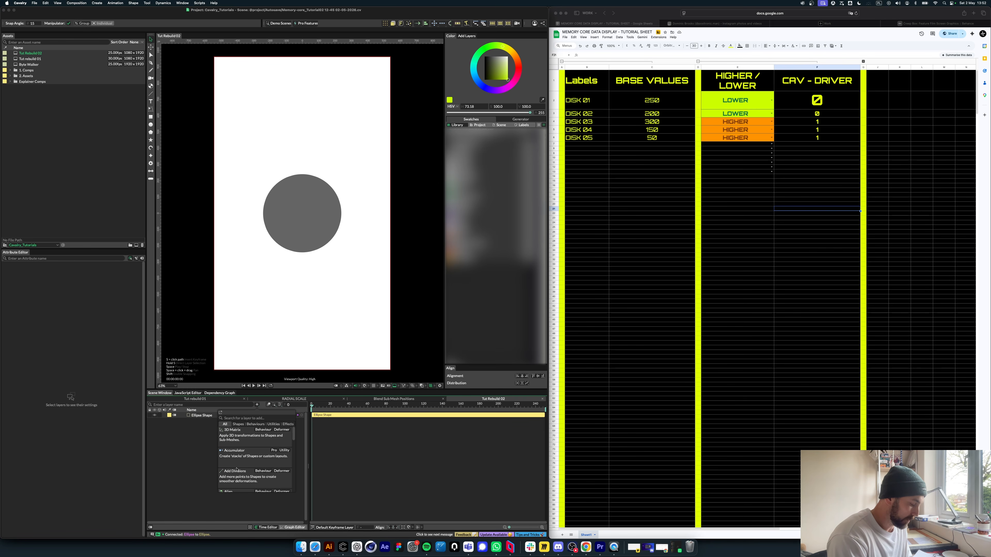
{"action": "type", "text": "sheet"}
{"action": "key", "text": "Return"}
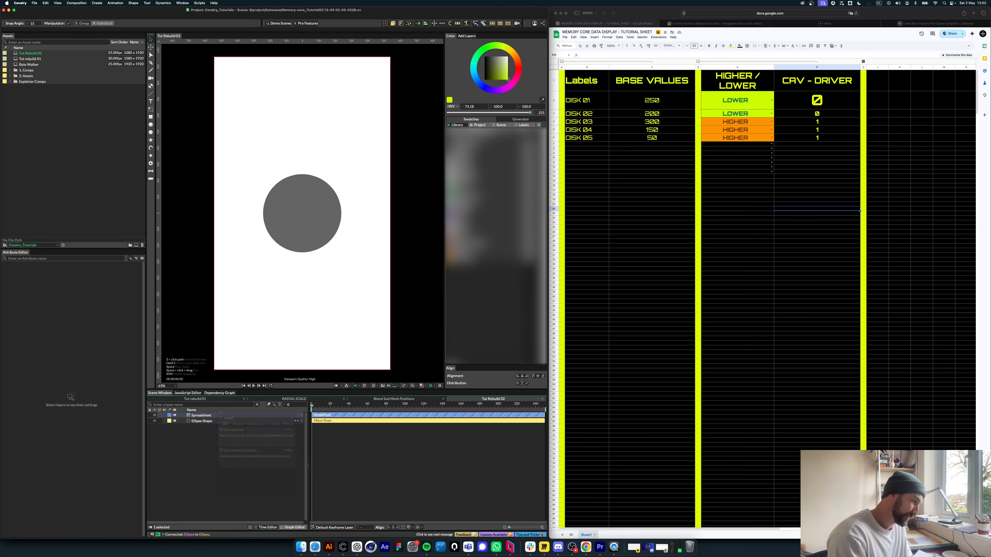
{"action": "left_click_drag", "start_coordinate": [201, 415], "coordinate": [201, 421]}
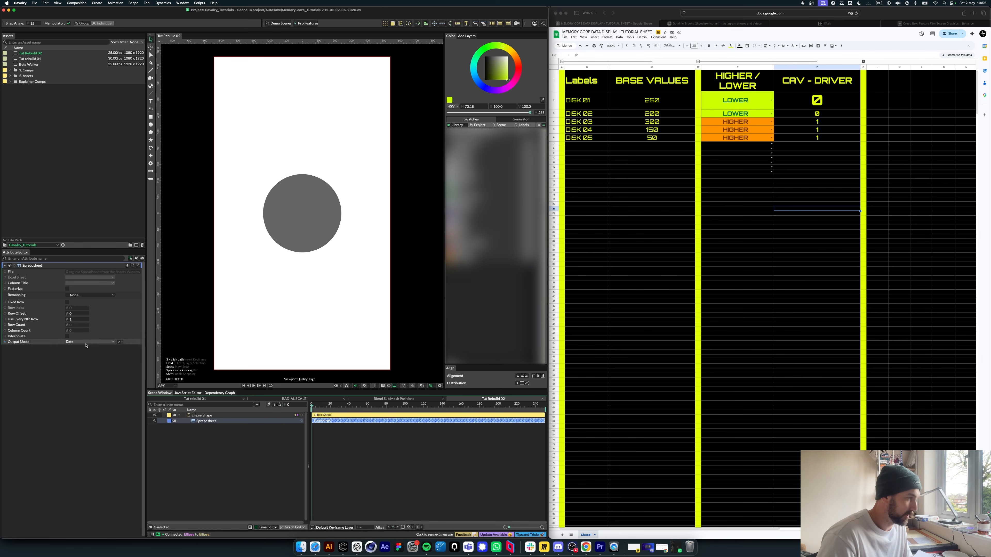
Step: Expand the 2. Assets folder and view the Google Sheet import dialog, closing it without importing anything
{"action": "left_click", "coordinate": [11, 76]}
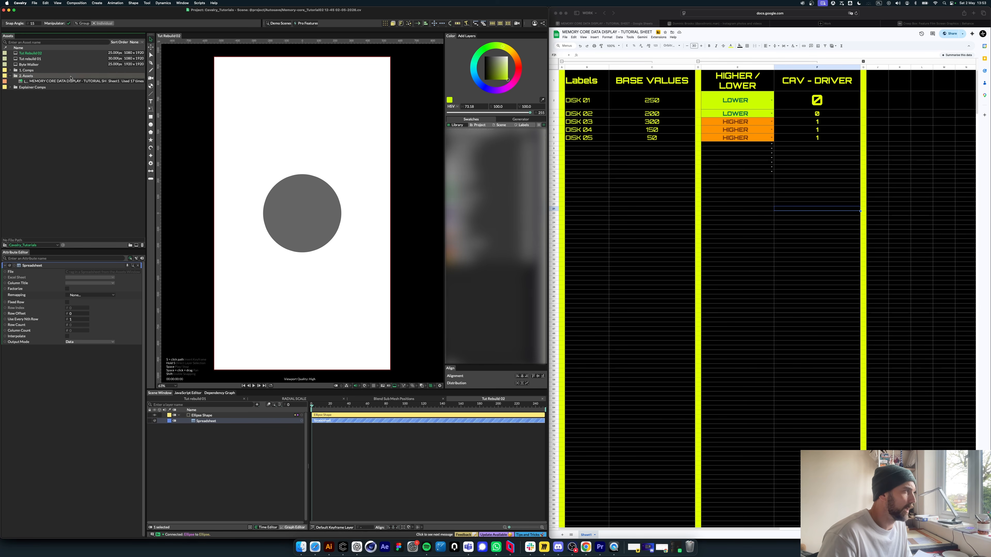
{"action": "right_click", "coordinate": [48, 131]}
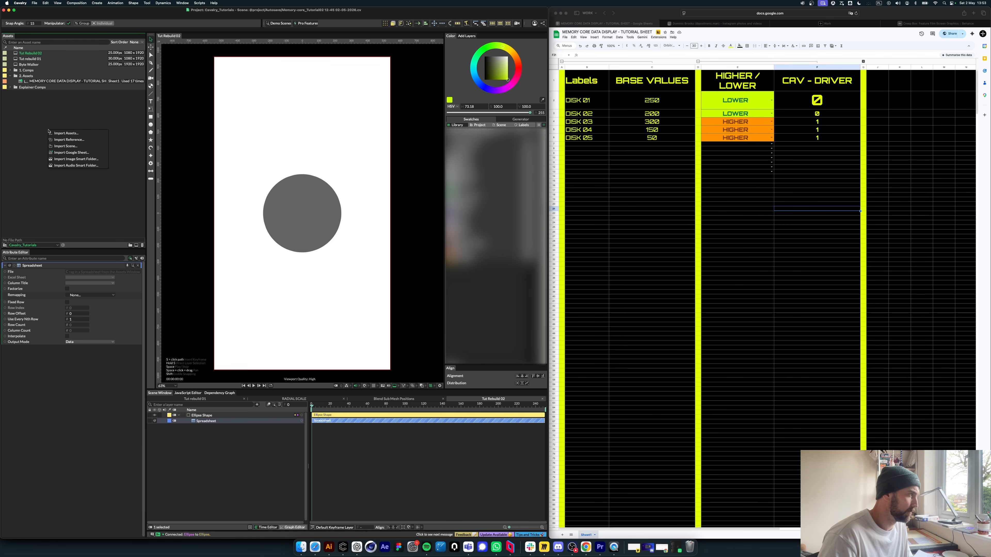
{"action": "left_click", "coordinate": [80, 153]}
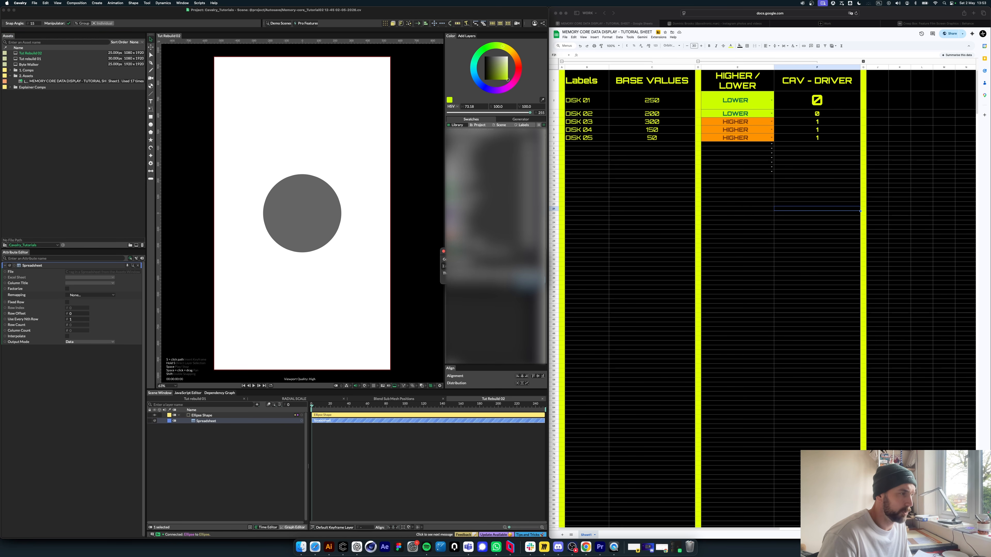
{"action": "left_click", "coordinate": [501, 280]}
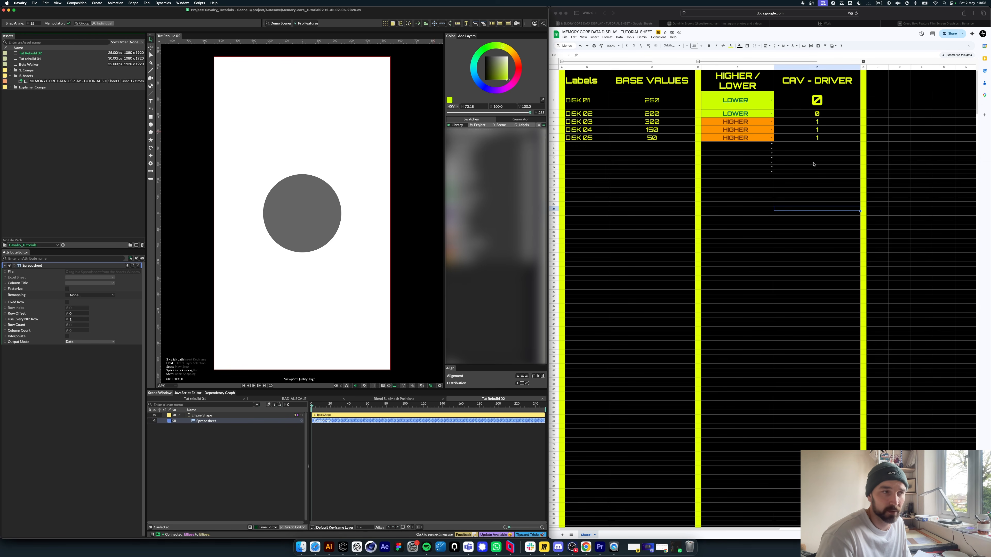
Step: Switch to the tutorial sheet in Google Sheets and check its link-sharing options
{"action": "left_click", "coordinate": [949, 40]}
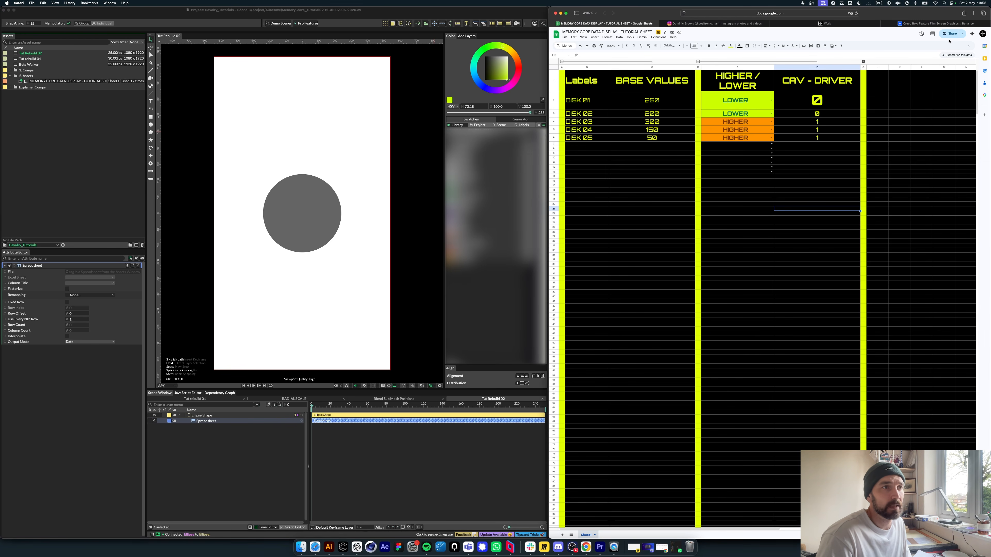
{"action": "left_click", "coordinate": [963, 34]}
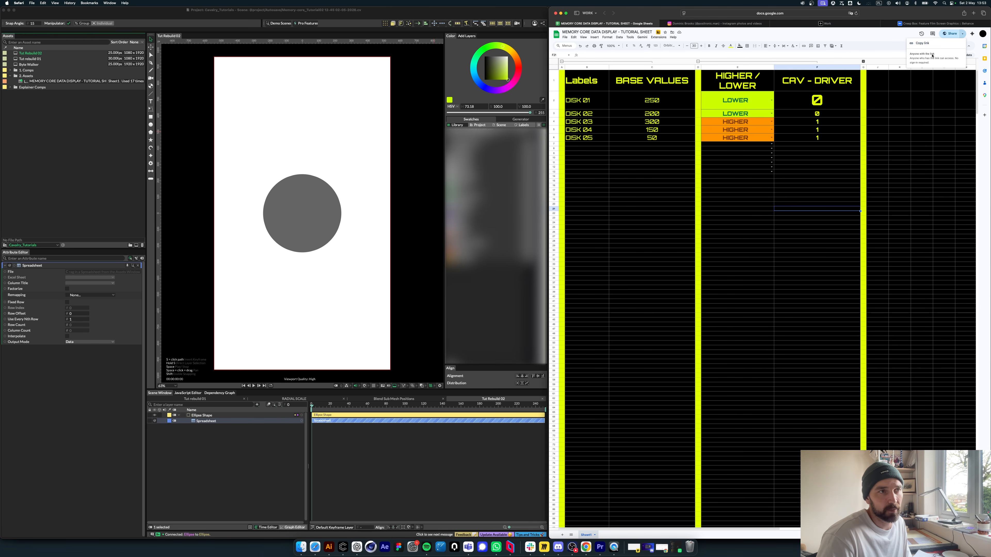
Step: Return to Cavalry and assign the Memory Core Data Display tutorial sheet asset as the Spreadsheet layer's file
{"action": "left_click", "coordinate": [87, 165]}
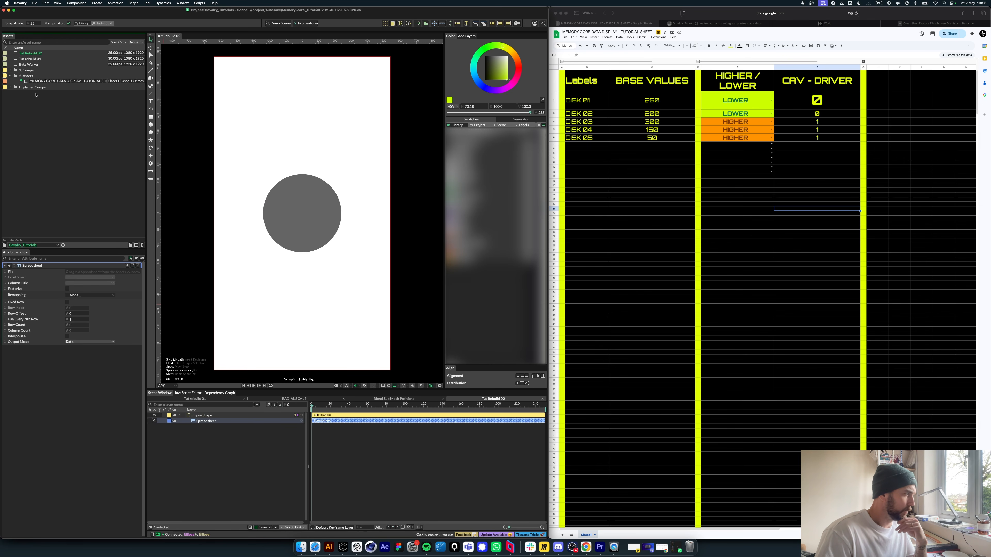
{"action": "left_click_drag", "start_coordinate": [32, 83], "coordinate": [102, 272]}
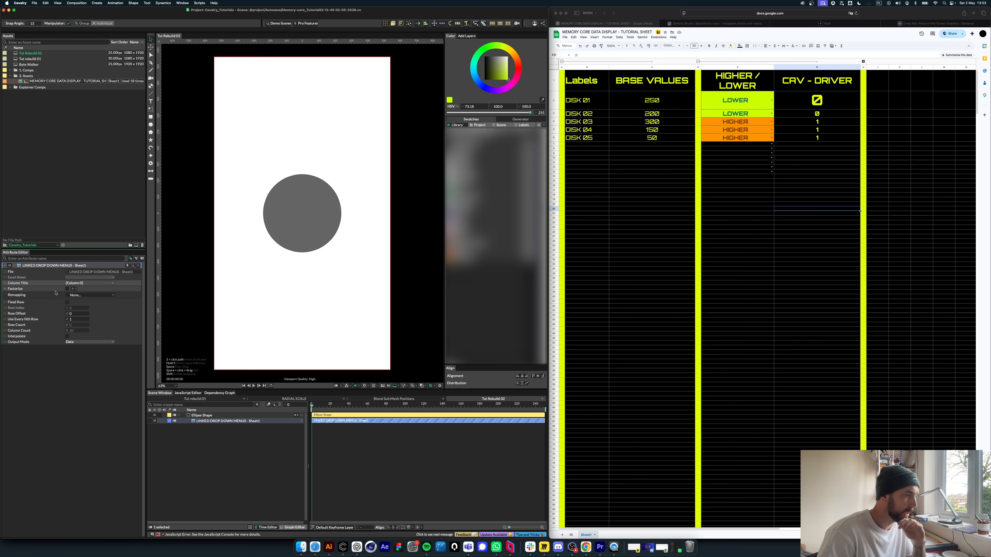
Step: Switch to the Google Sheet and examine its header row and the DISK 01 row to see how the rows are organised
{"action": "left_click", "coordinate": [563, 70]}
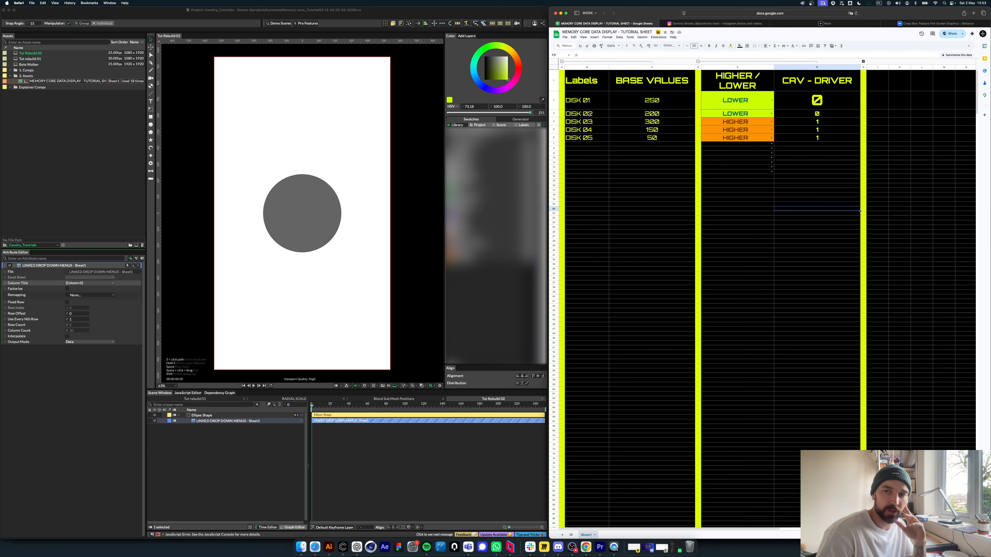
{"action": "left_click", "coordinate": [553, 83]}
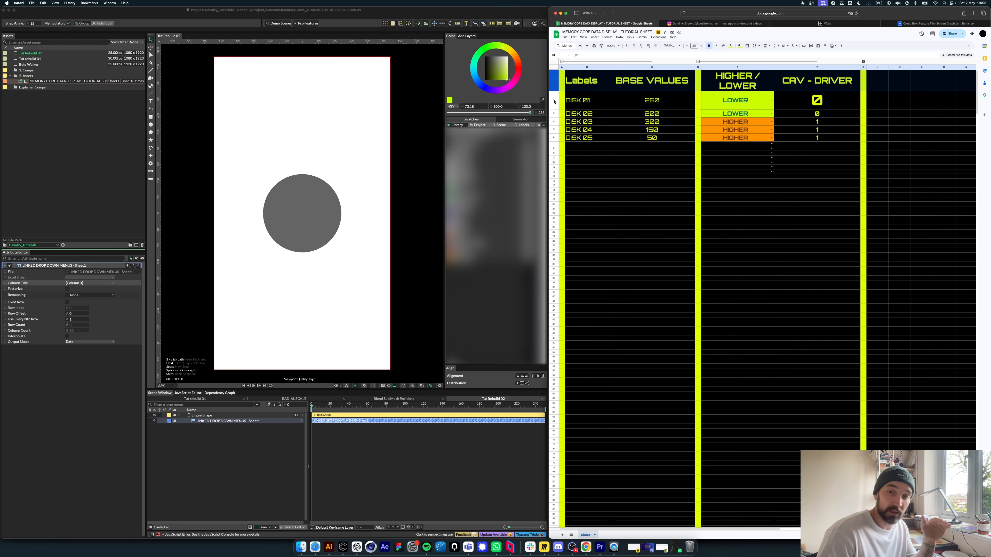
{"action": "left_click", "coordinate": [554, 100]}
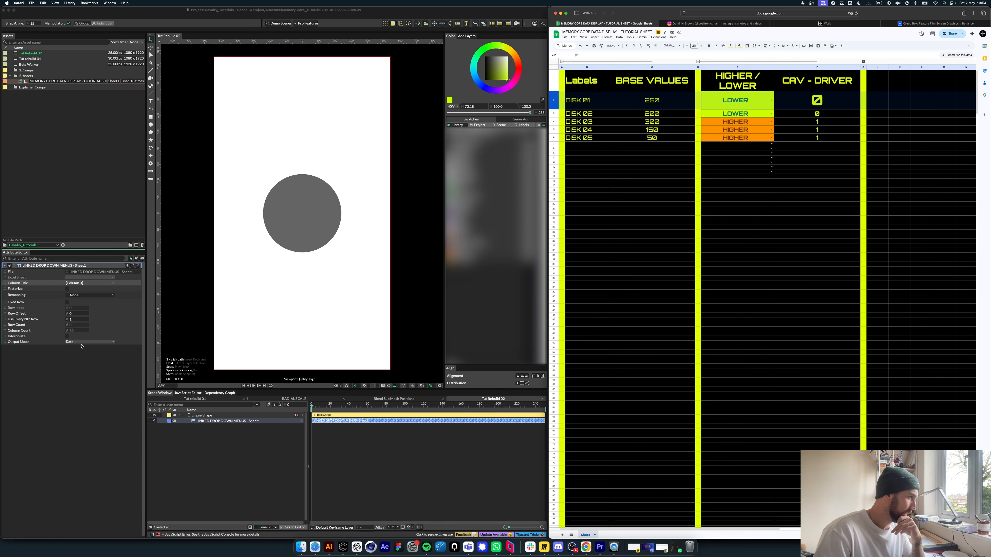
Step: Set the Spreadsheet layer's Column Title to BASE VALUES
{"action": "left_click", "coordinate": [92, 285]}
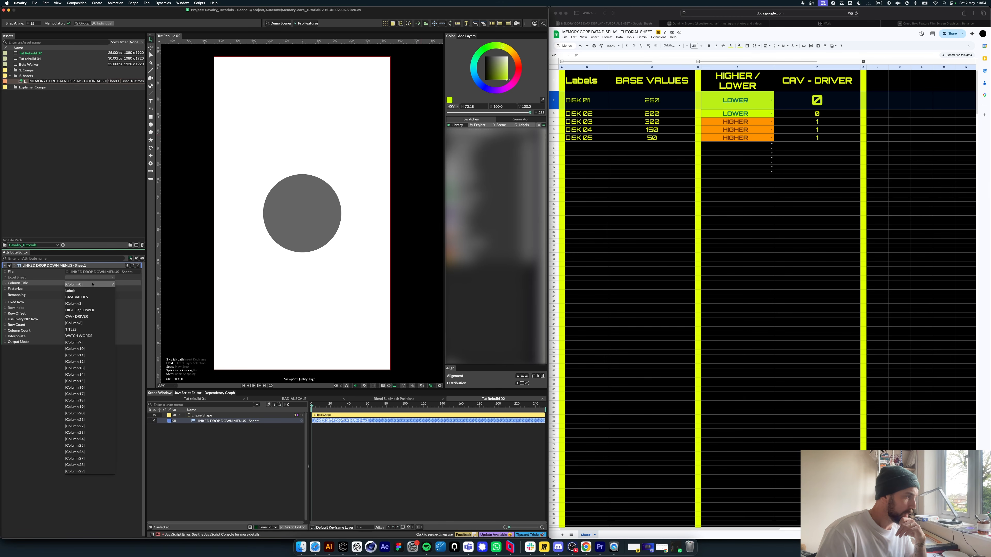
{"action": "left_click", "coordinate": [88, 297]}
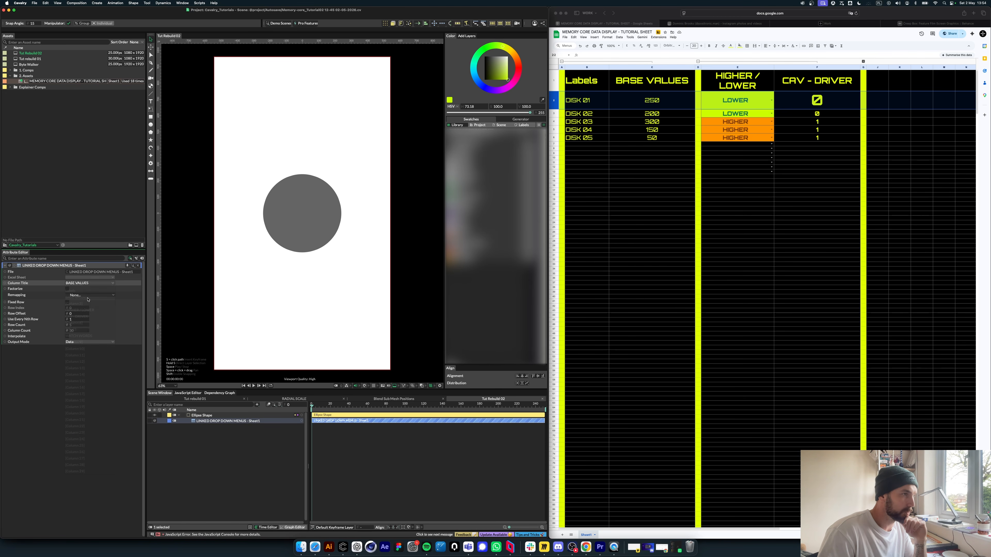
{"action": "left_click", "coordinate": [221, 459]}
Step: Connect the Spreadsheet layer directly to the Ellipse Shape's Radius
{"action": "left_click", "coordinate": [209, 415]}
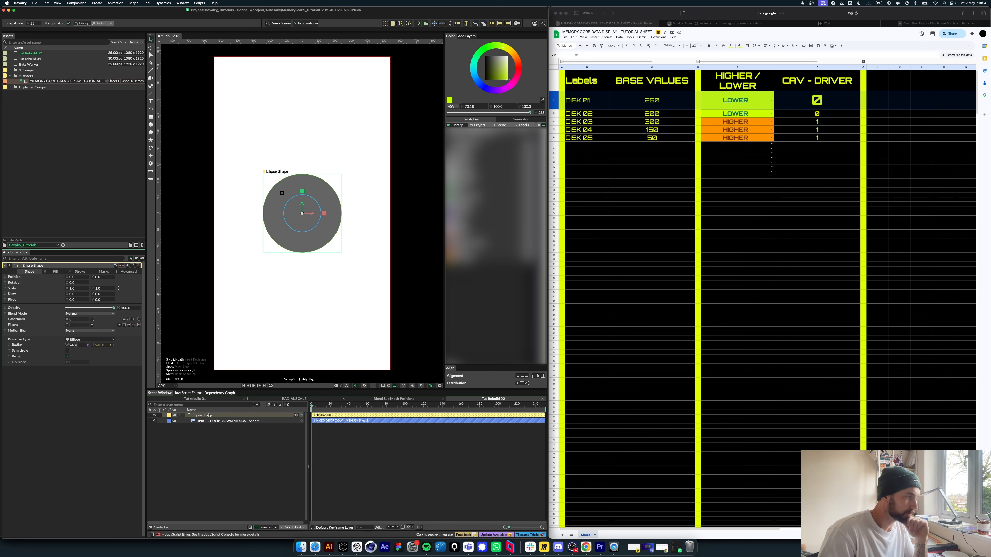
{"action": "left_click", "coordinate": [237, 421]}
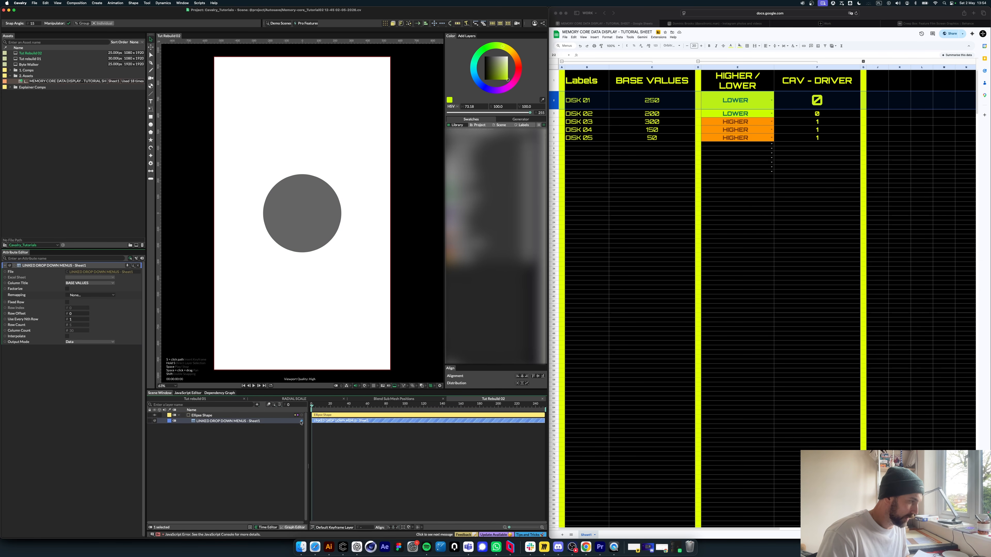
{"action": "left_click_drag", "start_coordinate": [301, 422], "coordinate": [202, 415]}
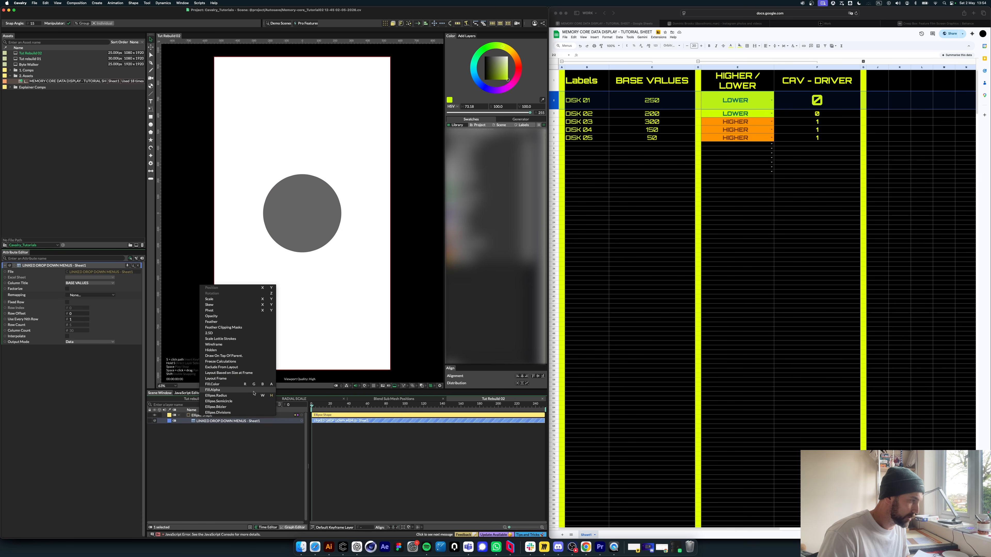
{"action": "left_click", "coordinate": [262, 395]}
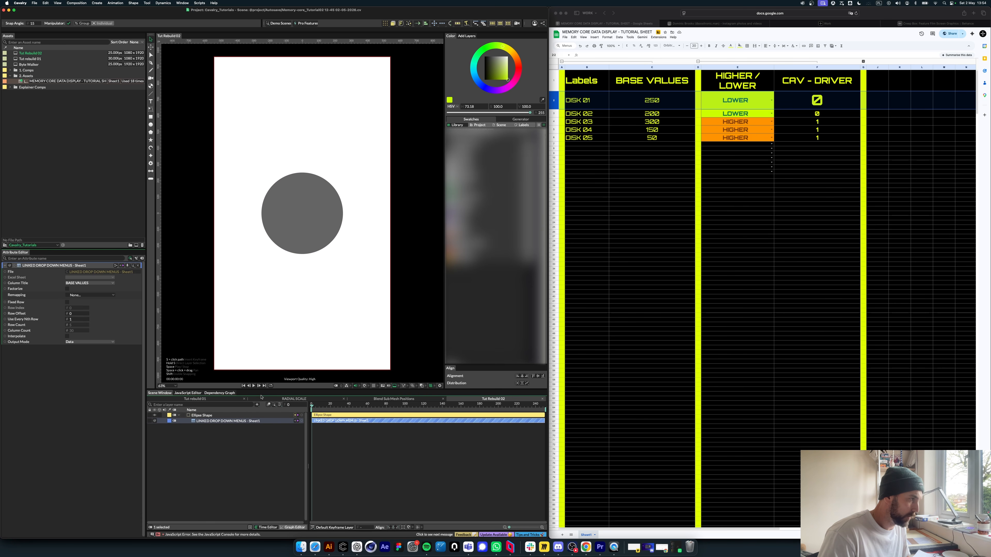
Step: Compare the ellipse's radius with the DISK 01 base value in the sheet, and view the Spreadsheet layer's settings
{"action": "left_click", "coordinate": [210, 418]}
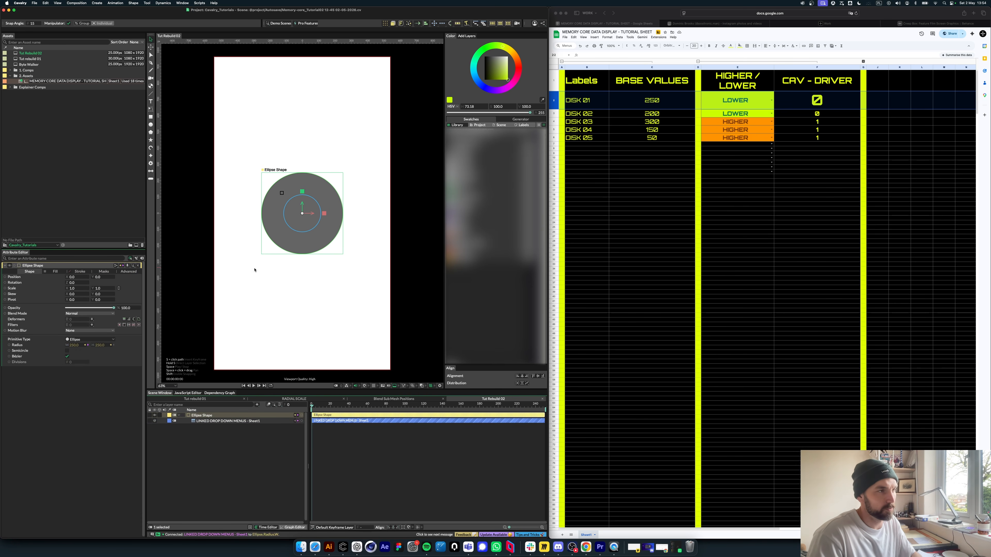
{"action": "left_click", "coordinate": [655, 108]}
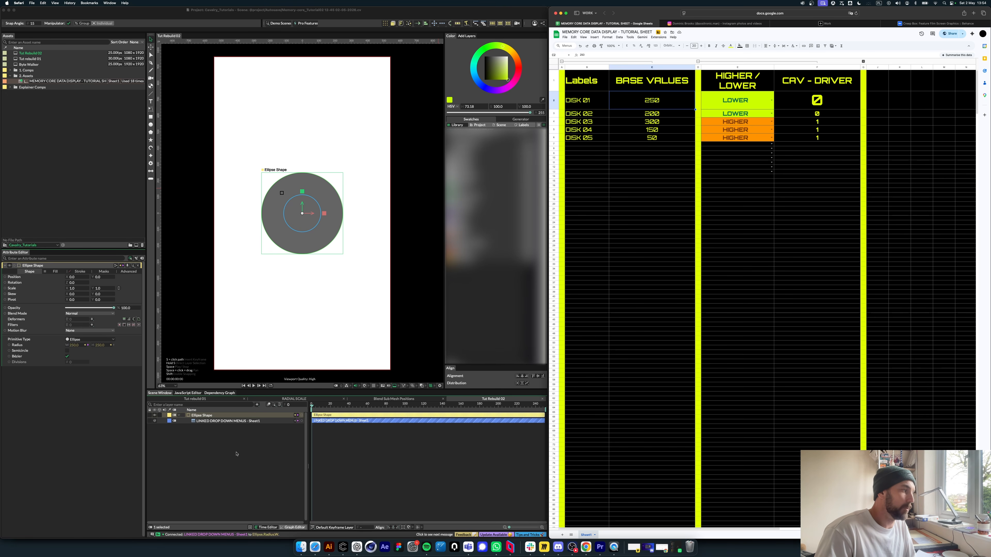
{"action": "left_click", "coordinate": [227, 421]}
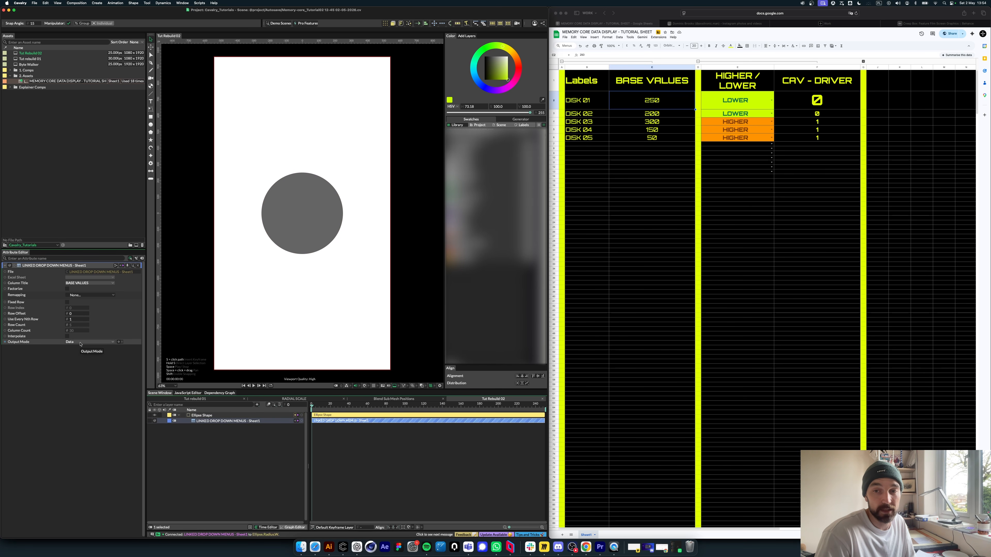
Step: Remove the Spreadsheet layer's connection from the Ellipse Shape's Radius
{"action": "left_click", "coordinate": [201, 415]}
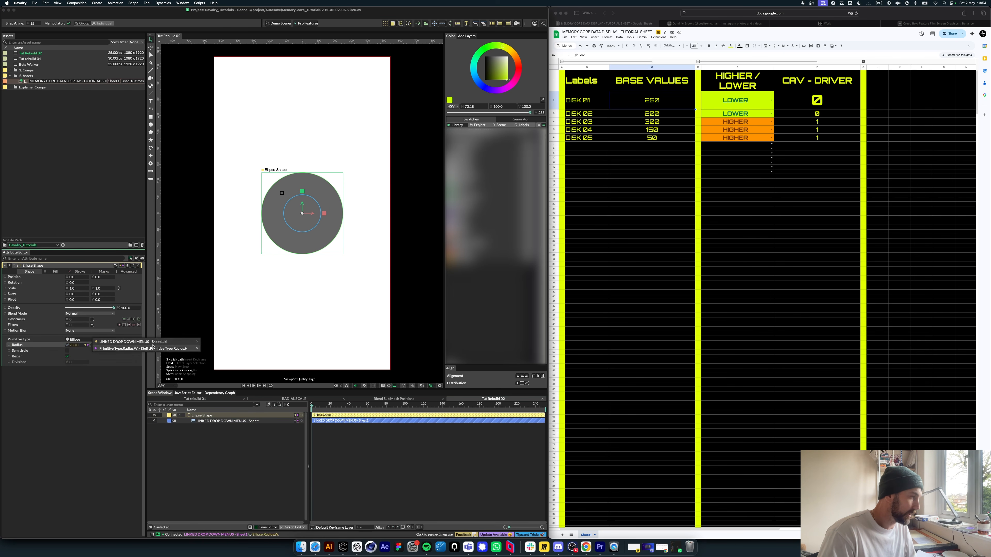
{"action": "left_click", "coordinate": [86, 345]}
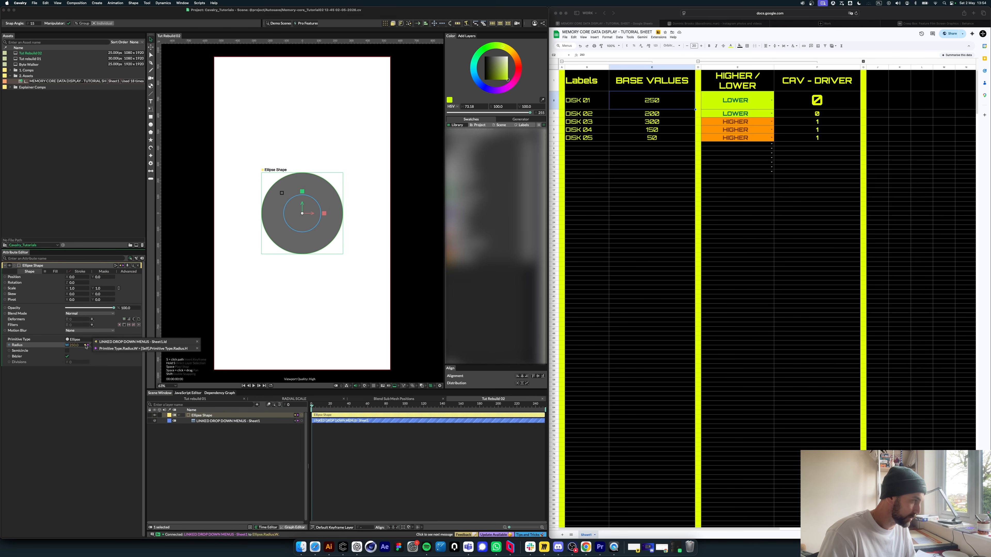
{"action": "left_click", "coordinate": [197, 342]}
{"action": "left_click", "coordinate": [239, 447]}
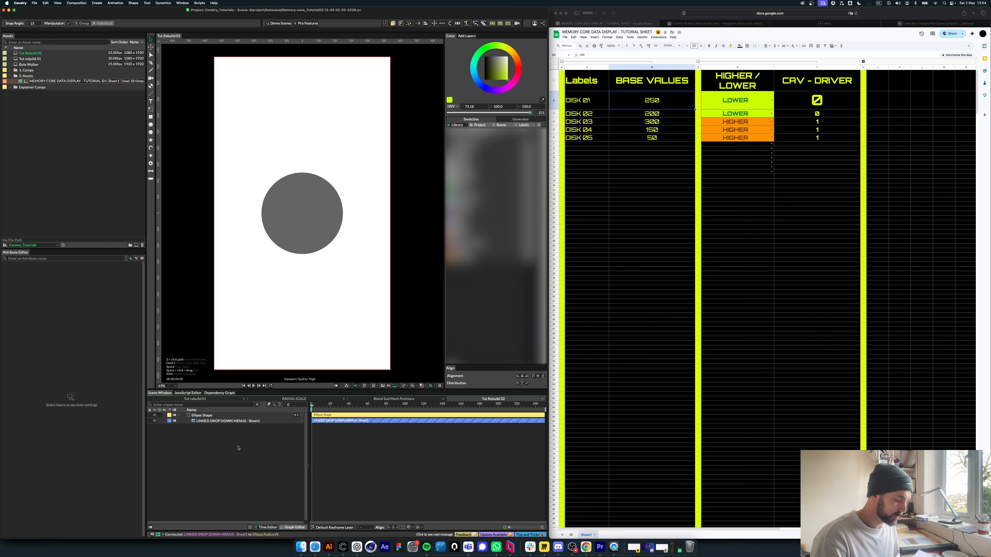
Step: Add a Value behaviour to the scene and name it BASE VALUES
{"action": "key", "text": "Tab"}
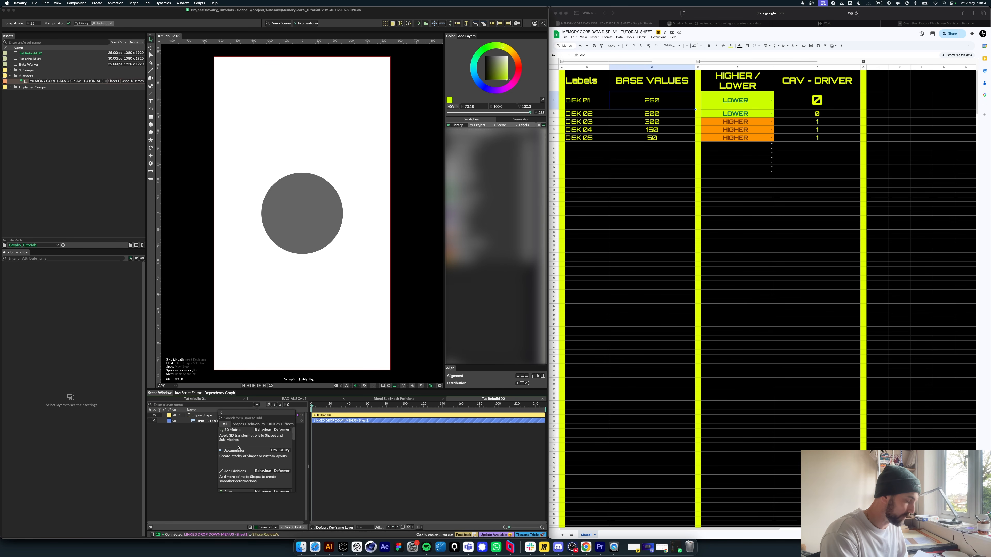
{"action": "type", "text": "value"}
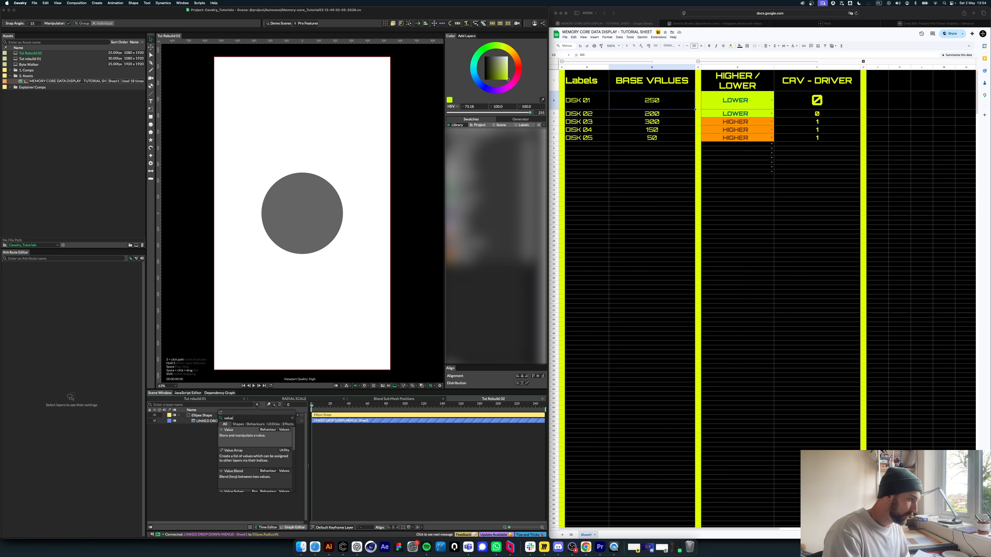
{"action": "key", "text": "Return"}
{"action": "type", "text": "BASE VALUES"}
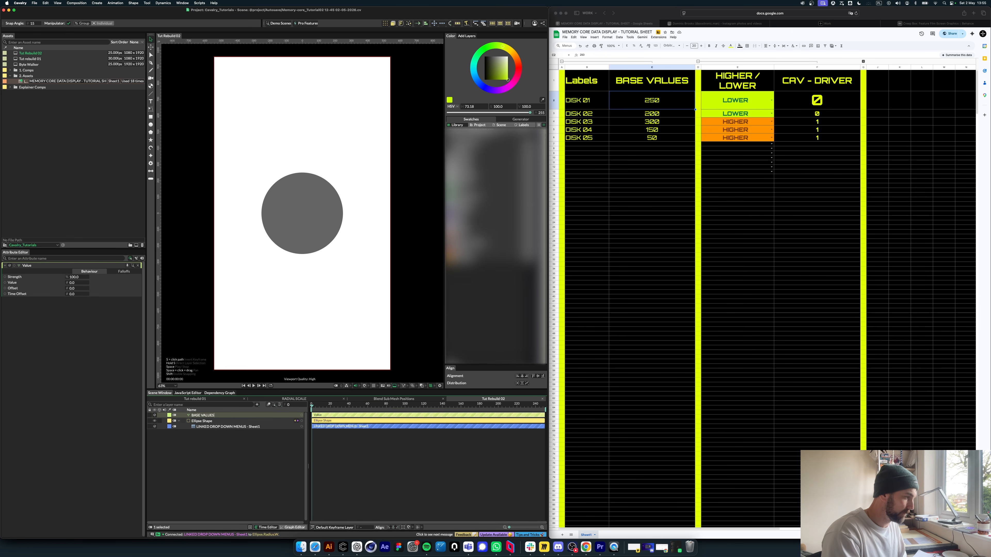
{"action": "key", "text": "Return"}
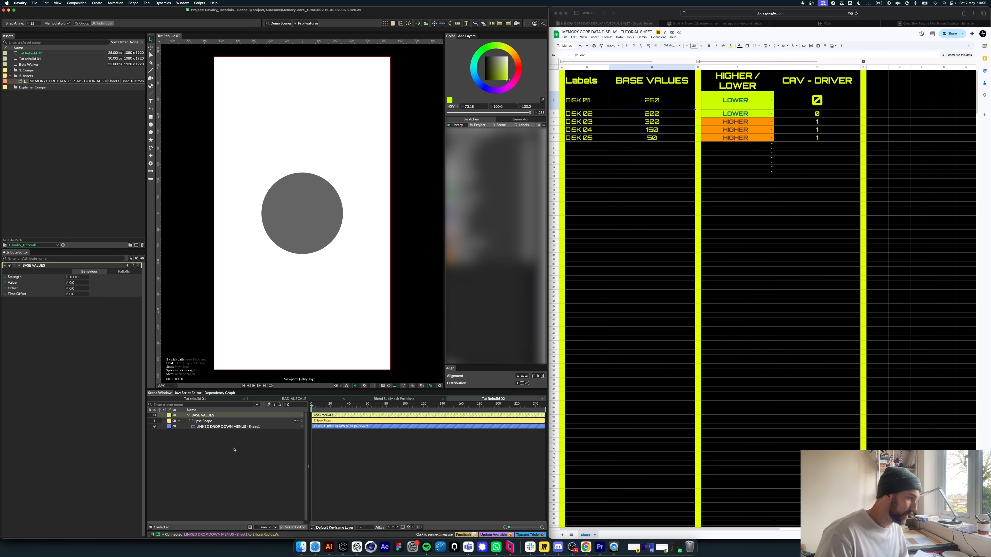
Step: Nest the Spreadsheet layer under BASE VALUES within the Ellipse Shape and connect it to the behaviour's Strength
{"action": "left_click_drag", "start_coordinate": [228, 426], "coordinate": [211, 415]}
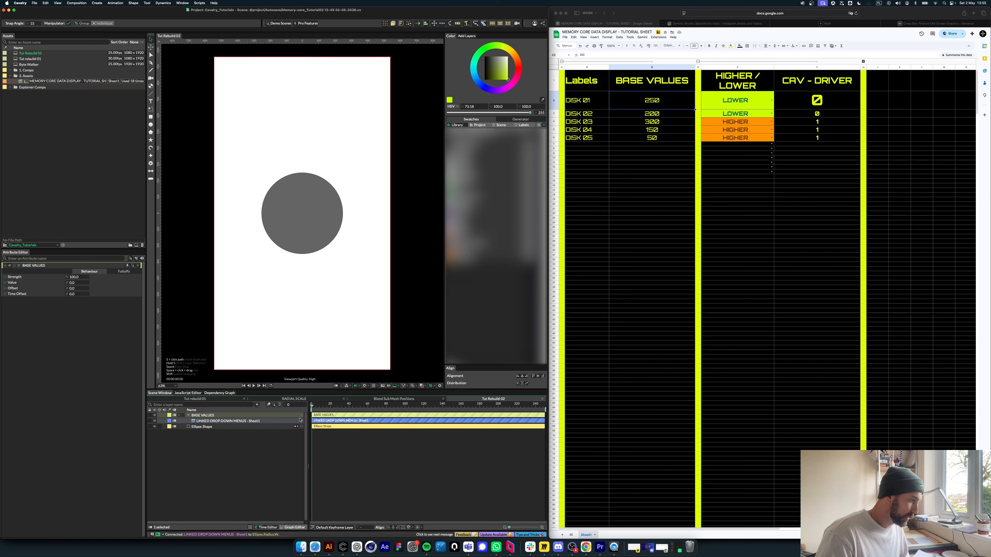
{"action": "left_click_drag", "start_coordinate": [301, 420], "coordinate": [207, 431]}
{"action": "left_click", "coordinate": [204, 418]}
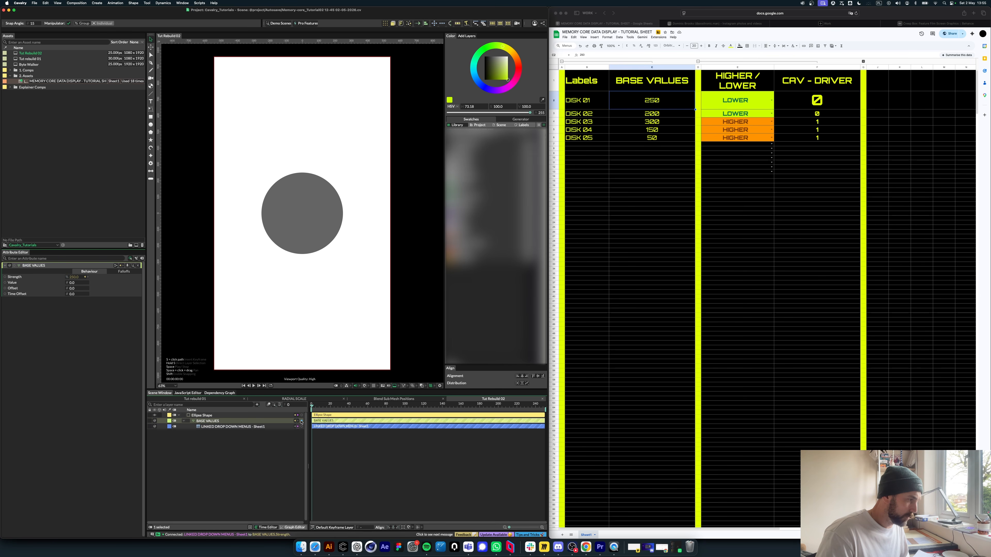
Step: Connect the BASE VALUES behaviour to the Ellipse Shape's Radius
{"action": "left_click_drag", "start_coordinate": [302, 422], "coordinate": [203, 415]}
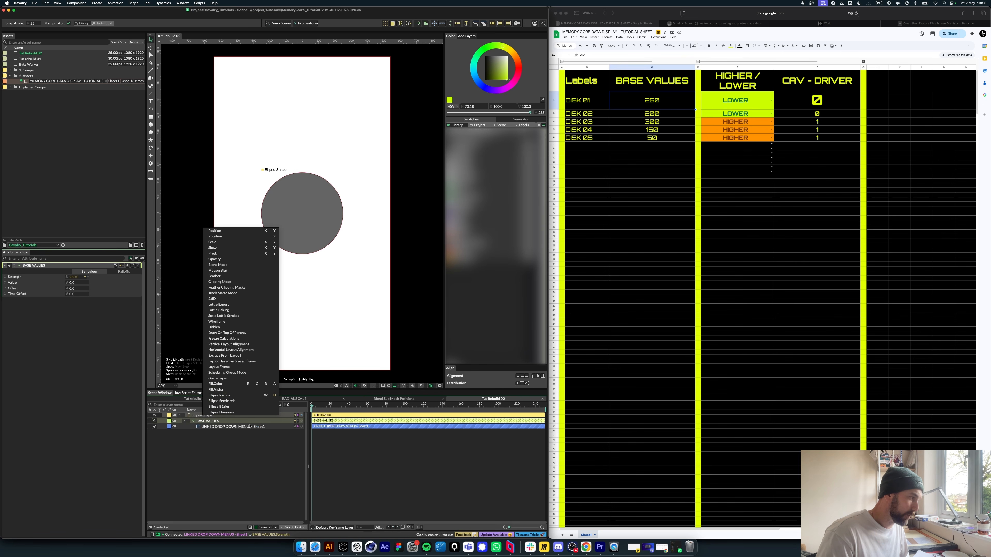
{"action": "left_click", "coordinate": [269, 395]}
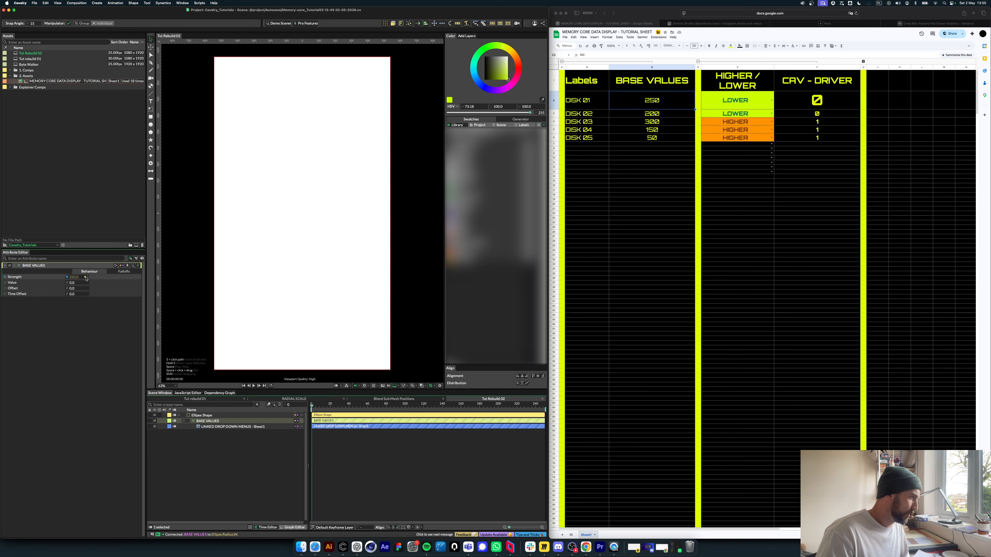
Step: Switch the spreadsheet connection on BASE VALUES from Strength to Value, and set Strength to 100
{"action": "mouse_move", "coordinate": [86, 277]}
{"action": "left_click", "coordinate": [197, 278]}
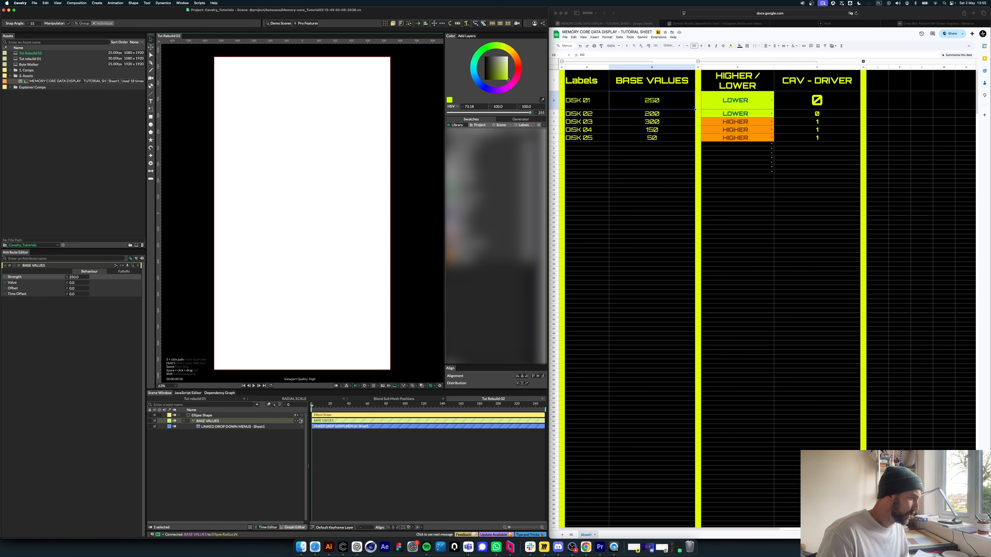
{"action": "left_click_drag", "start_coordinate": [302, 426], "coordinate": [16, 283]}
{"action": "left_click", "coordinate": [80, 276]}
{"action": "type", "text": "100"}
{"action": "key", "text": "Return"}
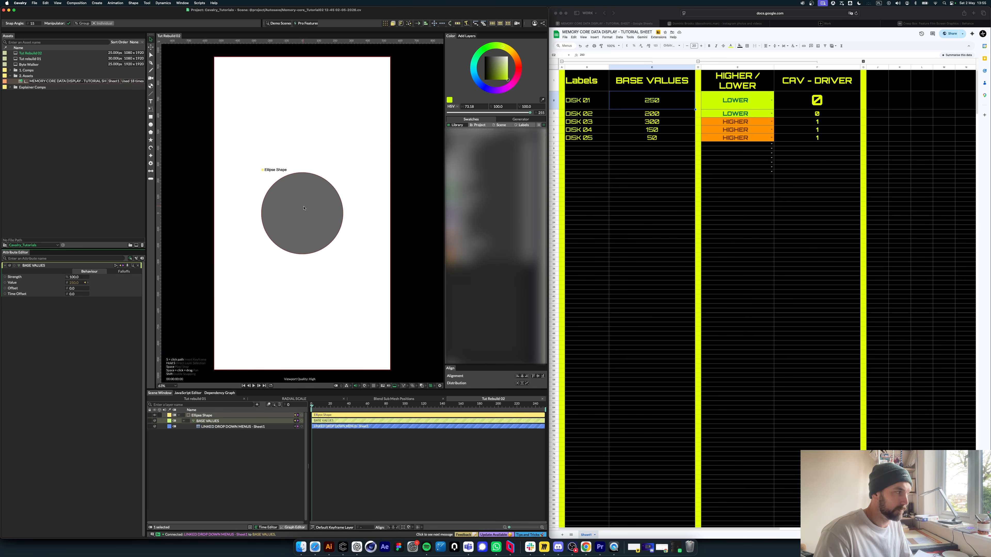
Step: Test how the BASE VALUES Strength affects the ellipse by setting it to 0 and varying it, and restore it to 100
{"action": "left_click", "coordinate": [219, 416]}
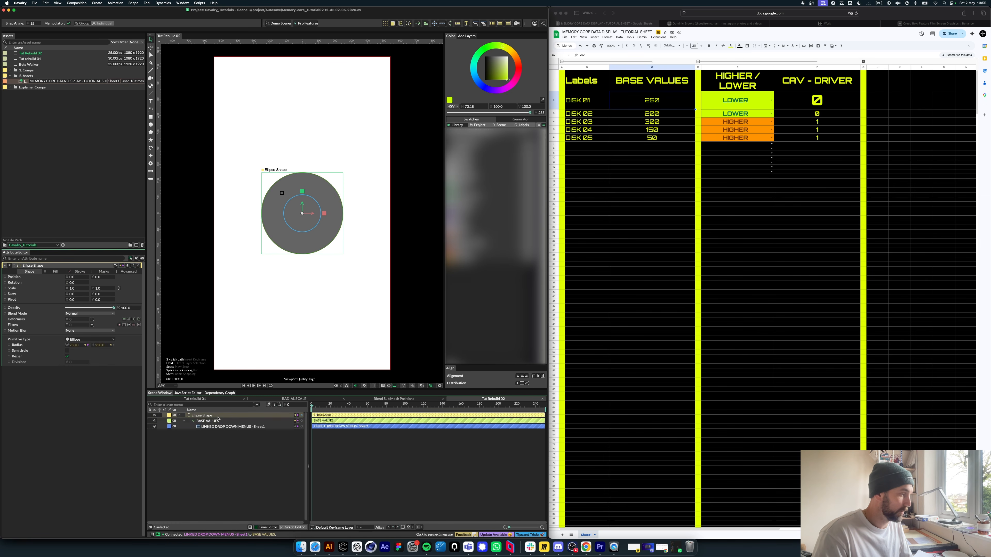
{"action": "left_click", "coordinate": [213, 421]}
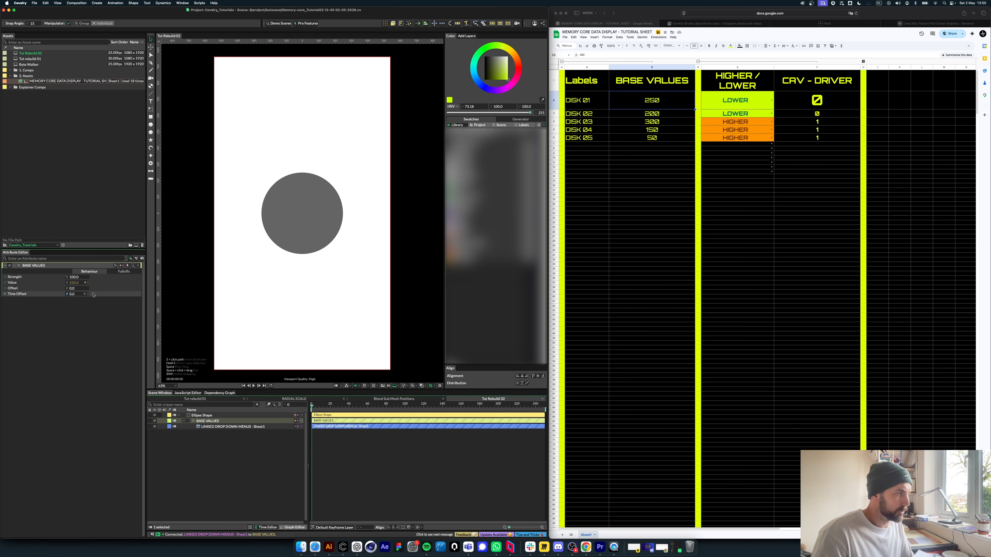
{"action": "left_click", "coordinate": [74, 277]}
{"action": "type", "text": "0"}
{"action": "key", "text": "Return"}
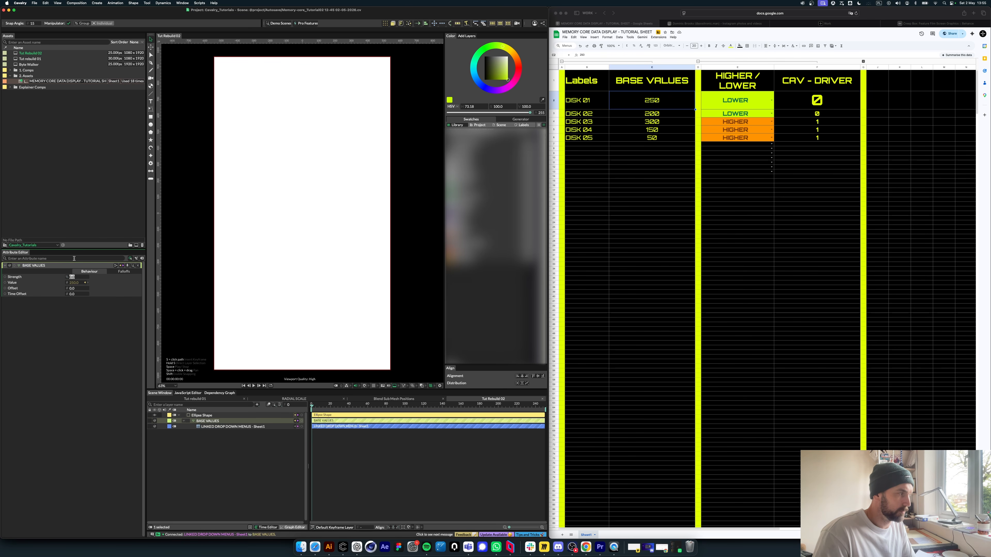
{"action": "left_click_drag", "start_coordinate": [67, 277], "coordinate": [101, 277]}
{"action": "left_click", "coordinate": [75, 278]}
{"action": "type", "text": "100"}
{"action": "key", "text": "Return"}
{"action": "left_click", "coordinate": [198, 451]}
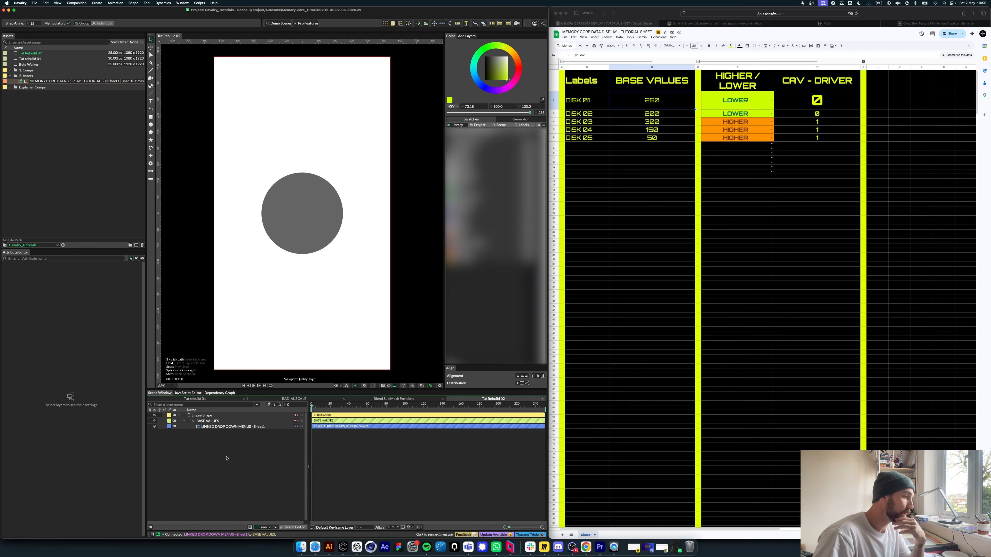
Step: Duplicate the BASE VALUES behaviour and rename the copy HIGHER LOWER VALUE
{"action": "left_click", "coordinate": [212, 422]}
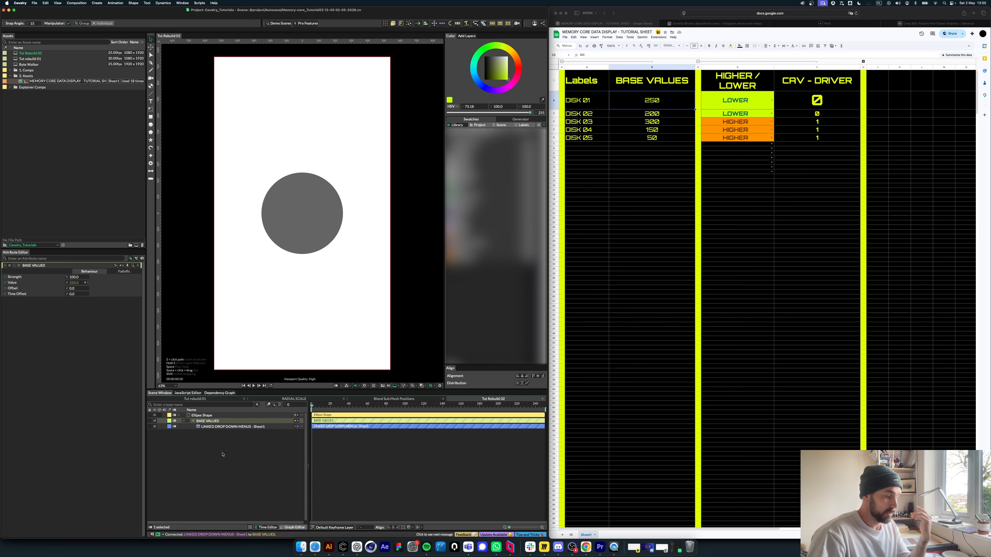
{"action": "key", "text": "super+d"}
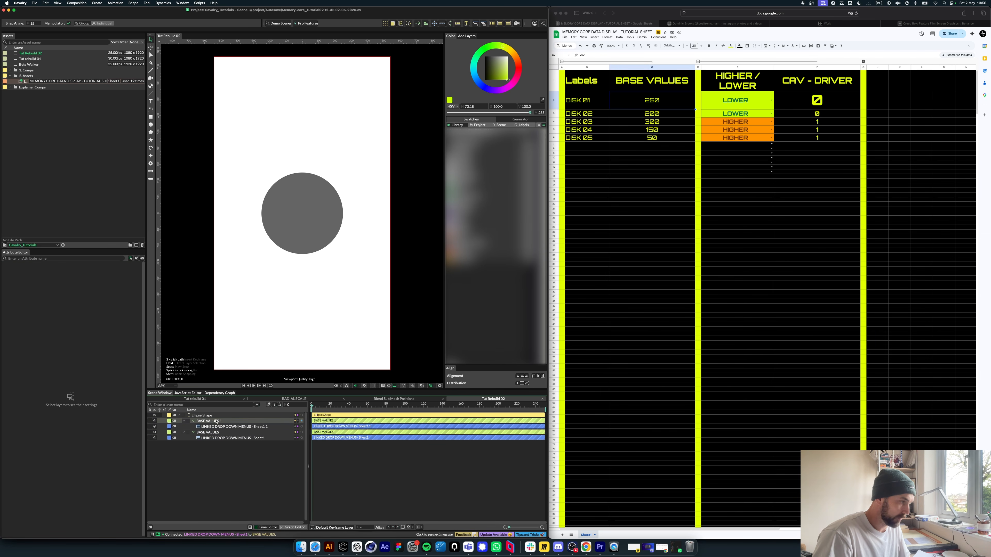
{"action": "double_click", "coordinate": [213, 421]}
{"action": "type", "text": "HIGHER LOWER"}
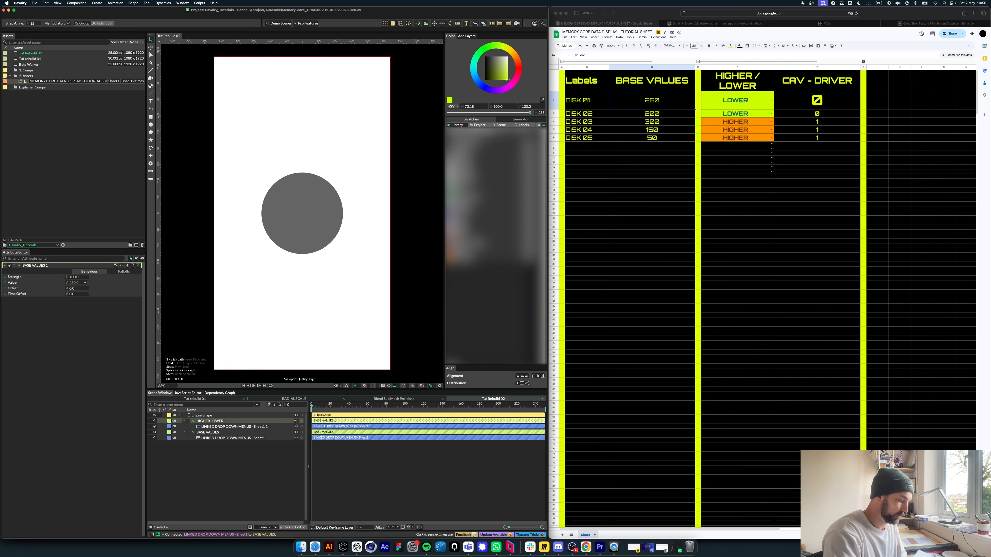
{"action": "key", "text": "Return"}
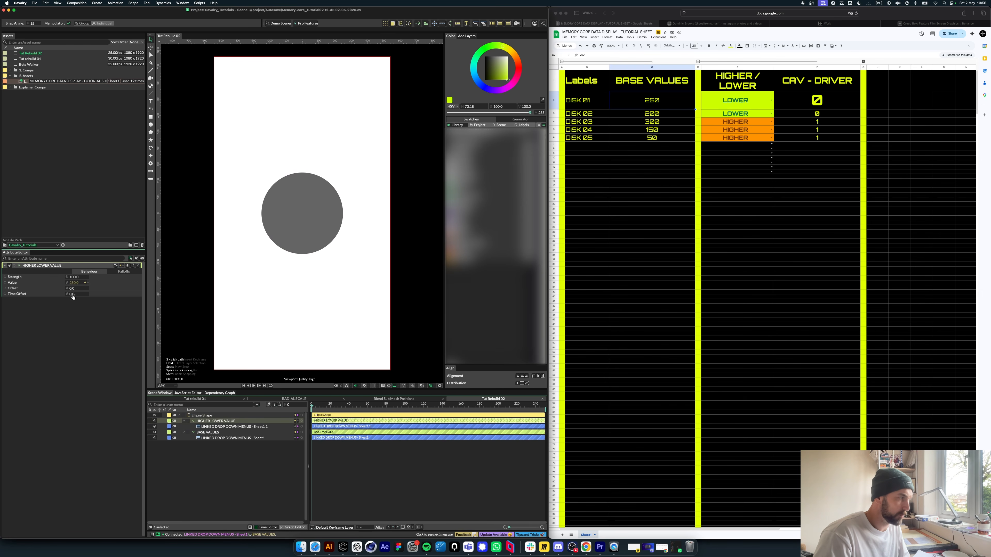
Step: Disconnect the duplicated Spreadsheet layer from HIGHER LOWER VALUE and delete that spreadsheet copy
{"action": "mouse_move", "coordinate": [86, 283]}
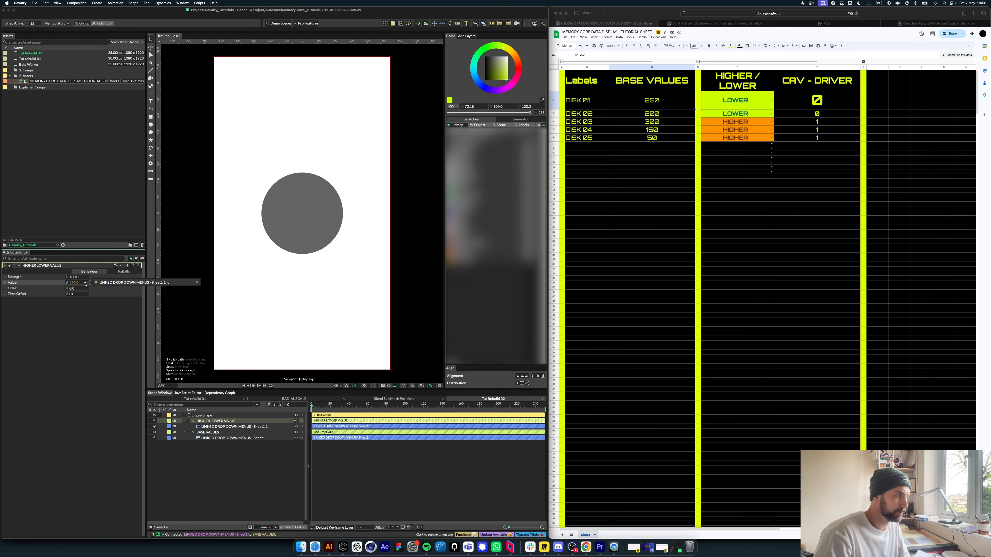
{"action": "left_click", "coordinate": [197, 284]}
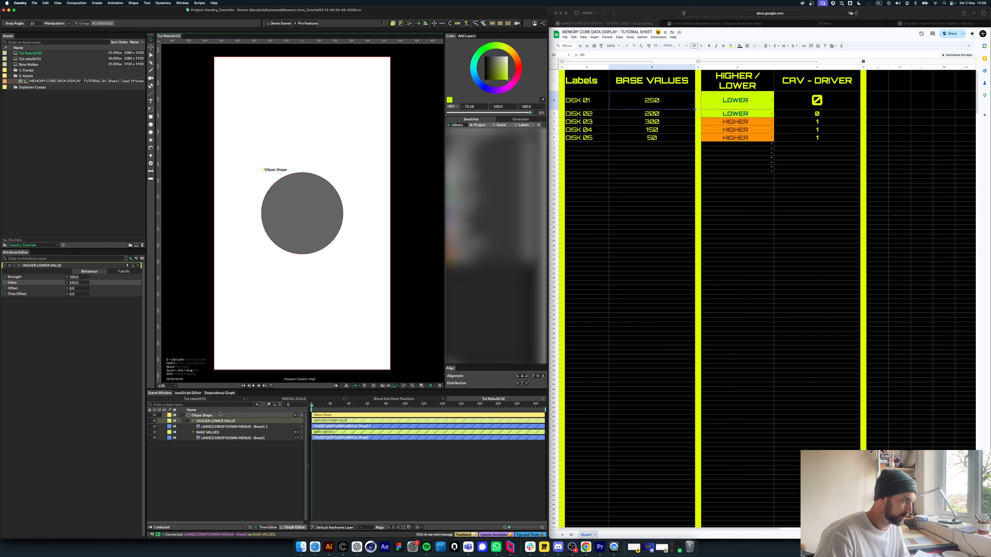
{"action": "left_click", "coordinate": [221, 427]}
{"action": "key", "text": "Delete"}
Step: Set the Value of the HIGHER LOWER VALUE behaviour to 0
{"action": "left_click", "coordinate": [215, 421]}
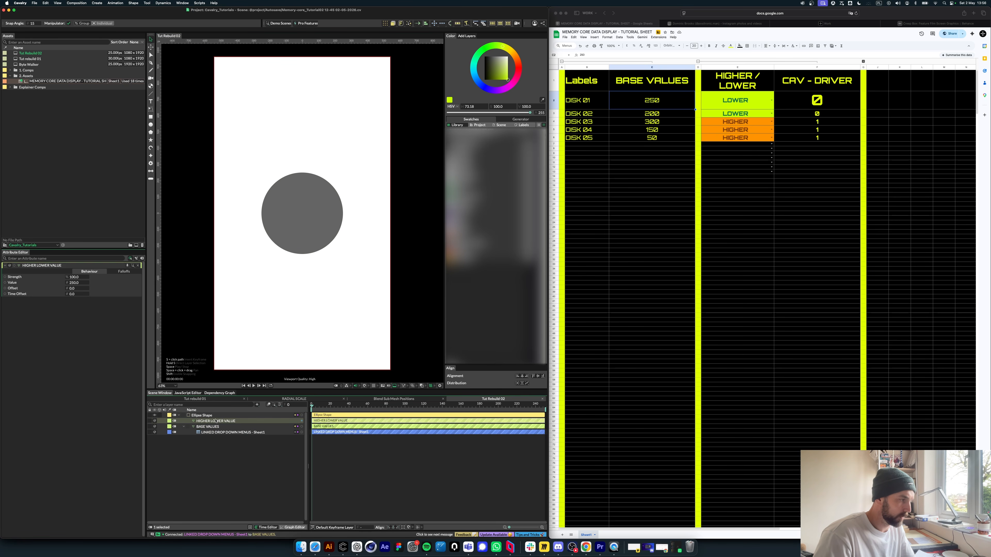
{"action": "left_click", "coordinate": [76, 284]}
{"action": "type", "text": "0"}
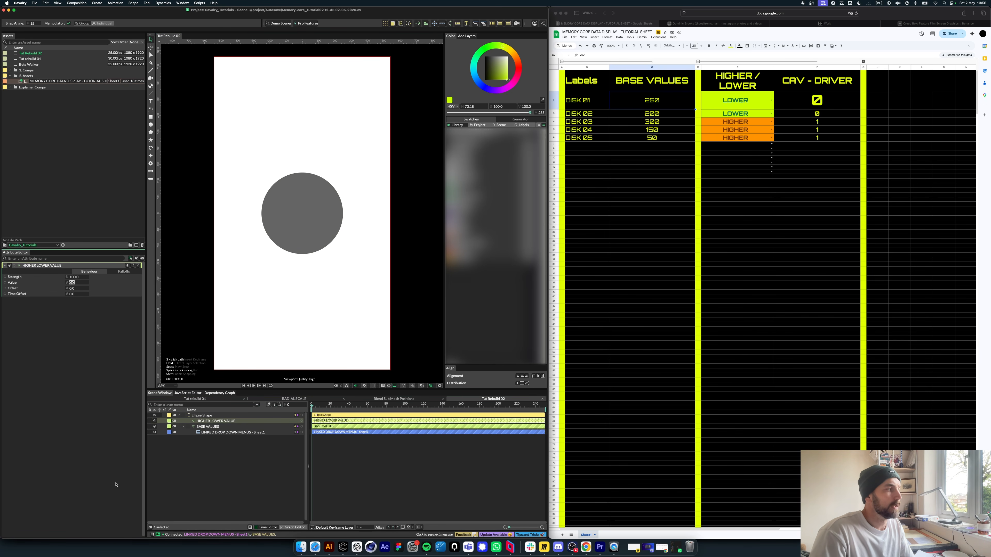
{"action": "key", "text": "Return"}
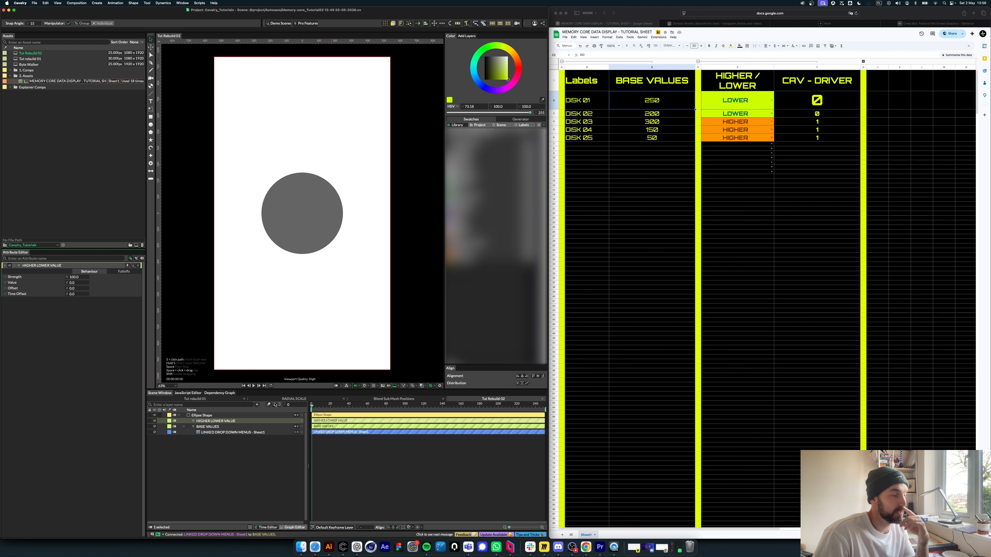
Step: Test the DISK 01 higher/lower dropdown in the Google Sheet by switching it to HIGHER and back to LOWER
{"action": "left_click", "coordinate": [745, 138]}
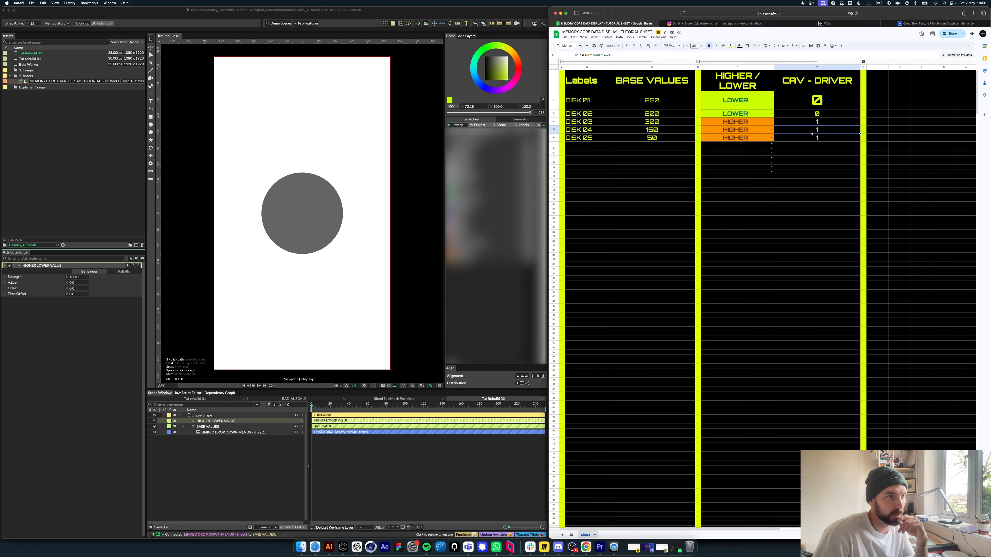
{"action": "left_click", "coordinate": [771, 101]}
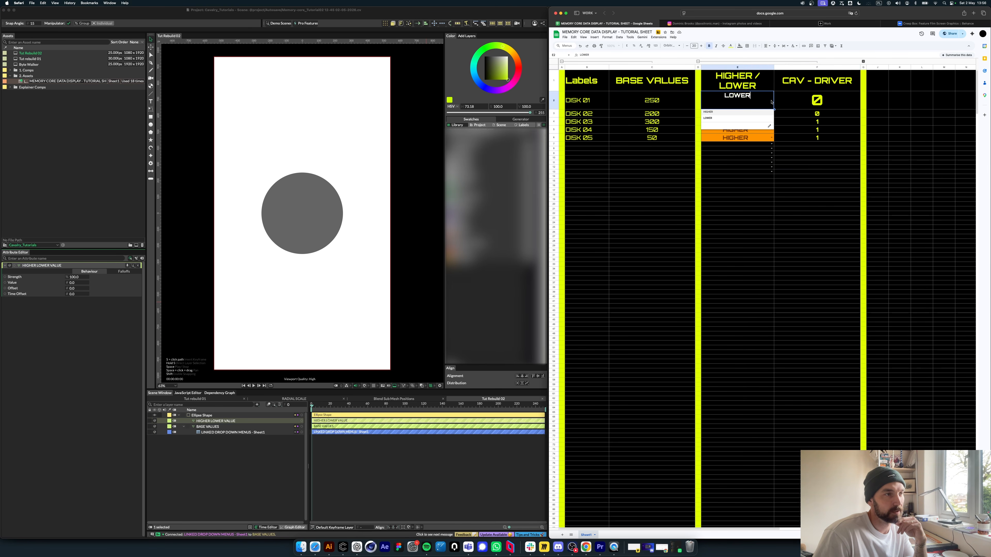
{"action": "left_click", "coordinate": [722, 112]}
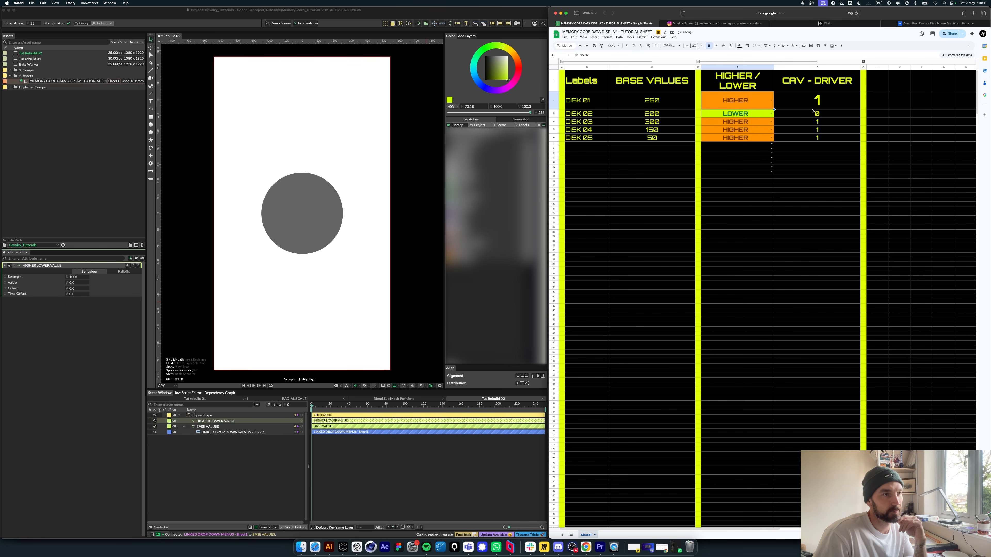
{"action": "left_click", "coordinate": [767, 108]}
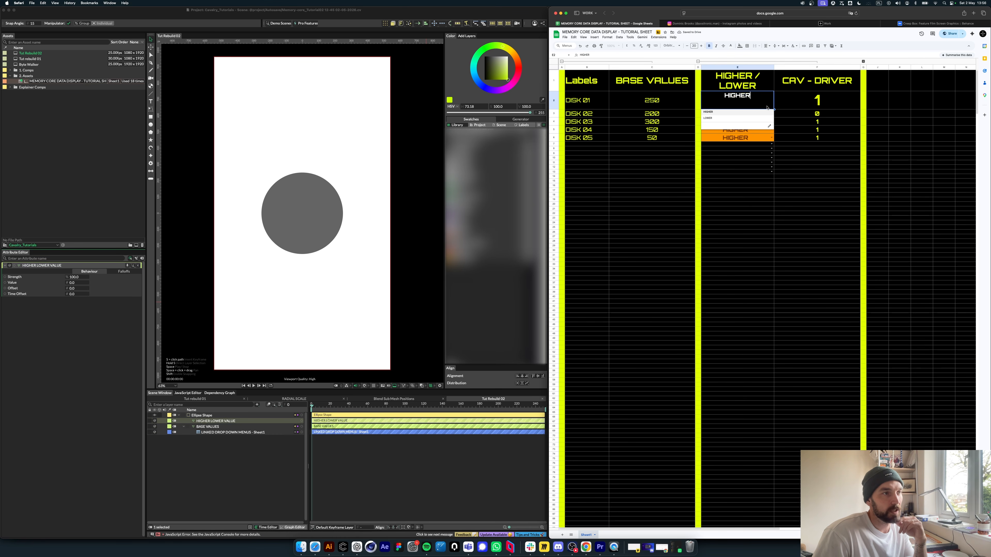
{"action": "left_click", "coordinate": [714, 118]}
Step: Examine the IF formula in the DISK 01 cell of the CAV - DRIVER column and the driver cells below it
{"action": "left_click", "coordinate": [813, 105]}
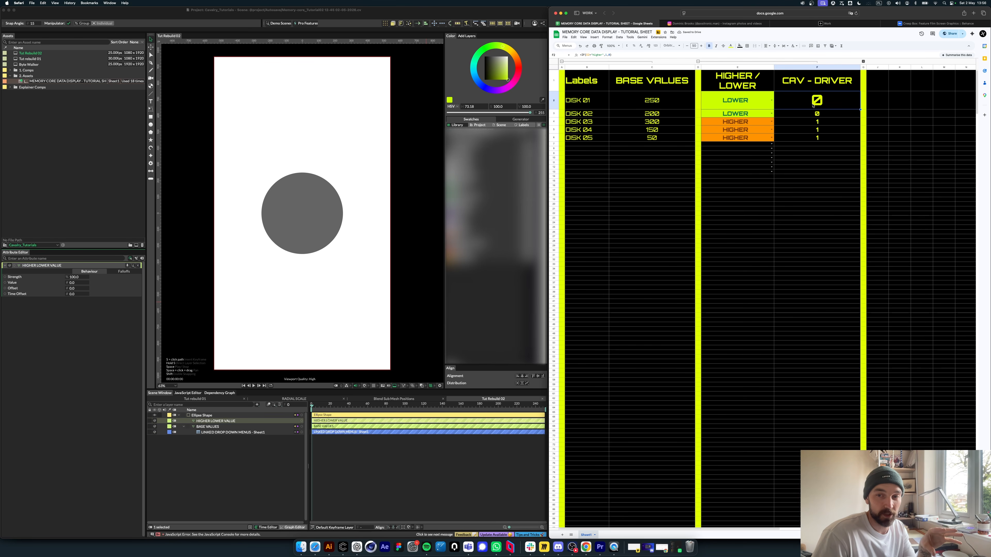
{"action": "double_click", "coordinate": [812, 105]}
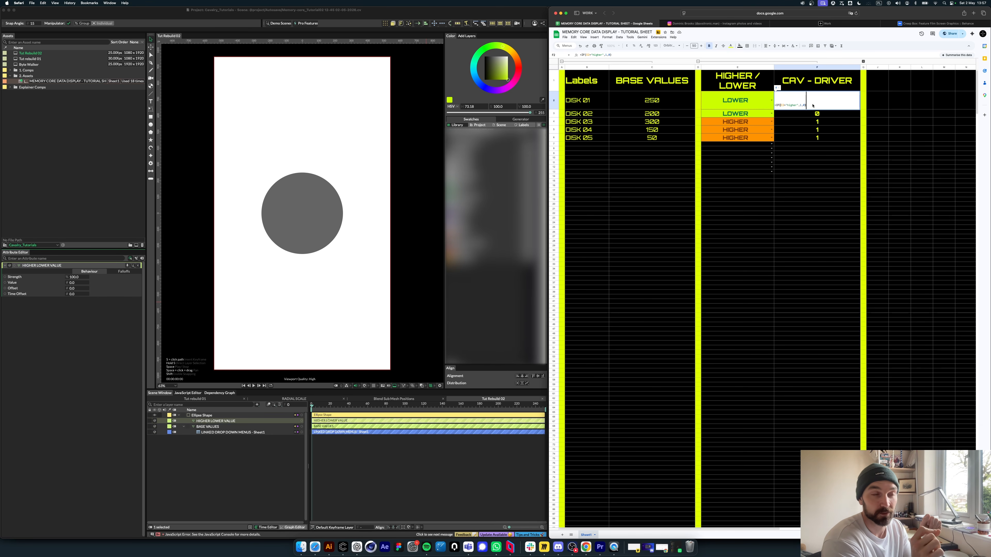
{"action": "left_click", "coordinate": [848, 159]}
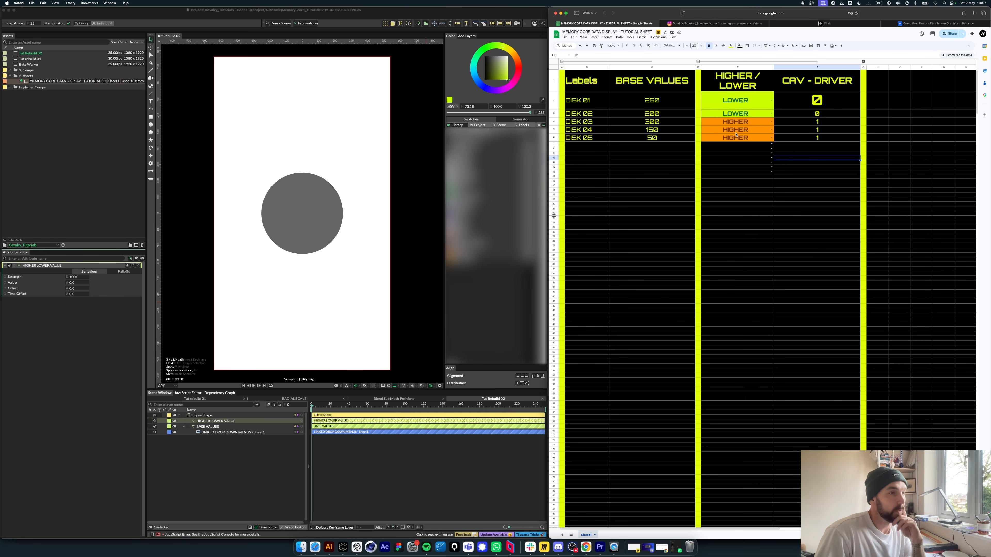
{"action": "left_click", "coordinate": [822, 103]}
{"action": "left_click", "coordinate": [822, 139]}
{"action": "left_click", "coordinate": [821, 144]}
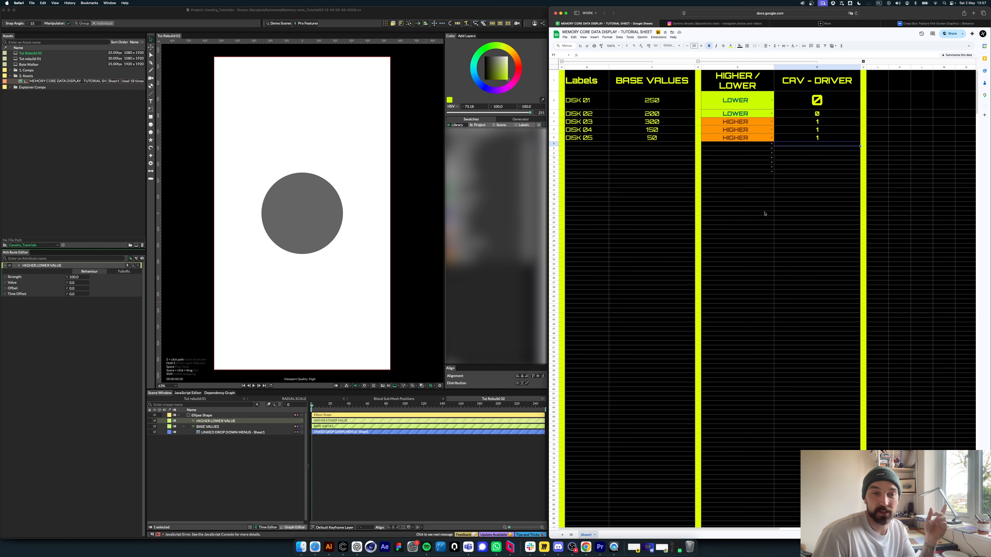
{"action": "left_click", "coordinate": [819, 133]}
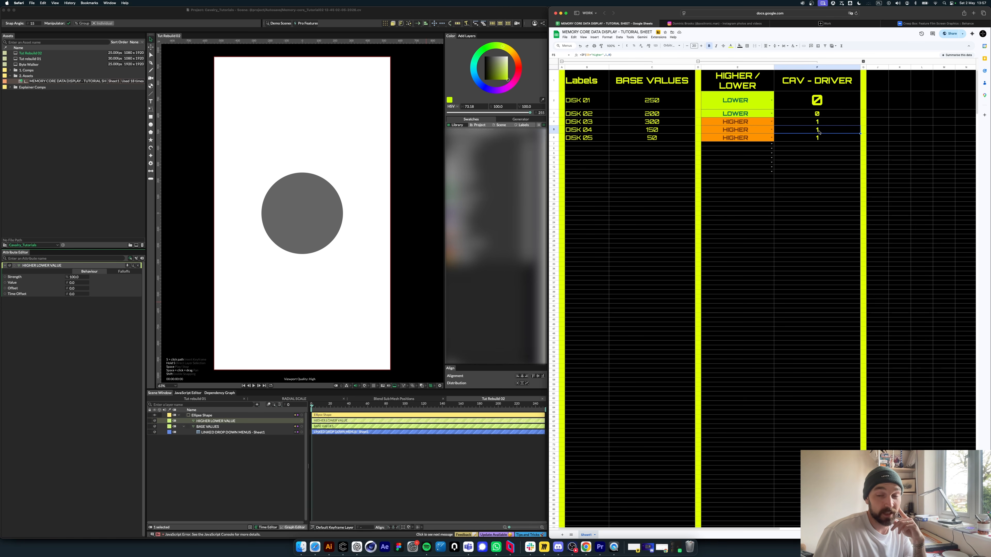
{"action": "left_click", "coordinate": [817, 102]}
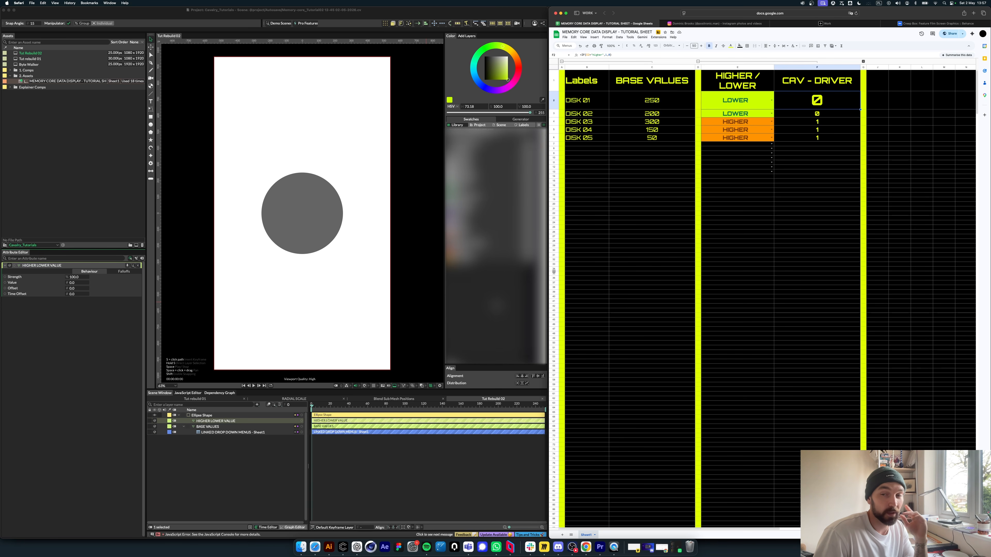
Step: Switch to Cavalry, add an If Else utility to the composition and check its Condition attribute
{"action": "left_click", "coordinate": [210, 491]}
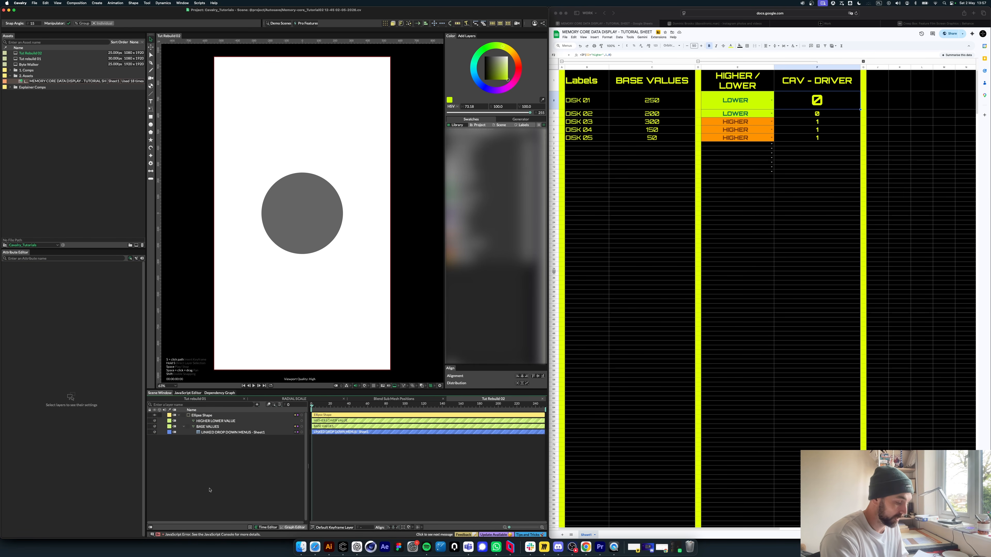
{"action": "key", "text": "super+period"}
{"action": "type", "text": "if"}
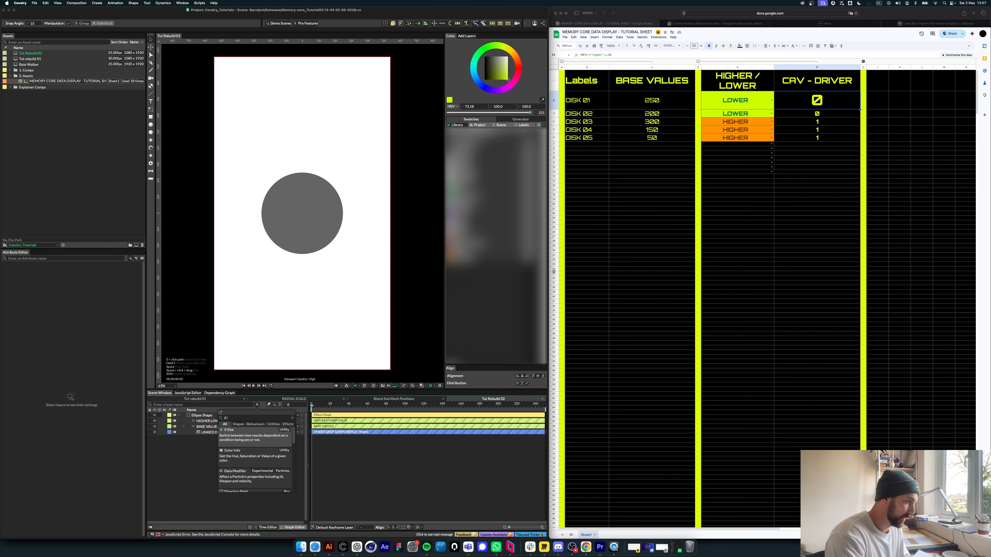
{"action": "key", "text": "Return"}
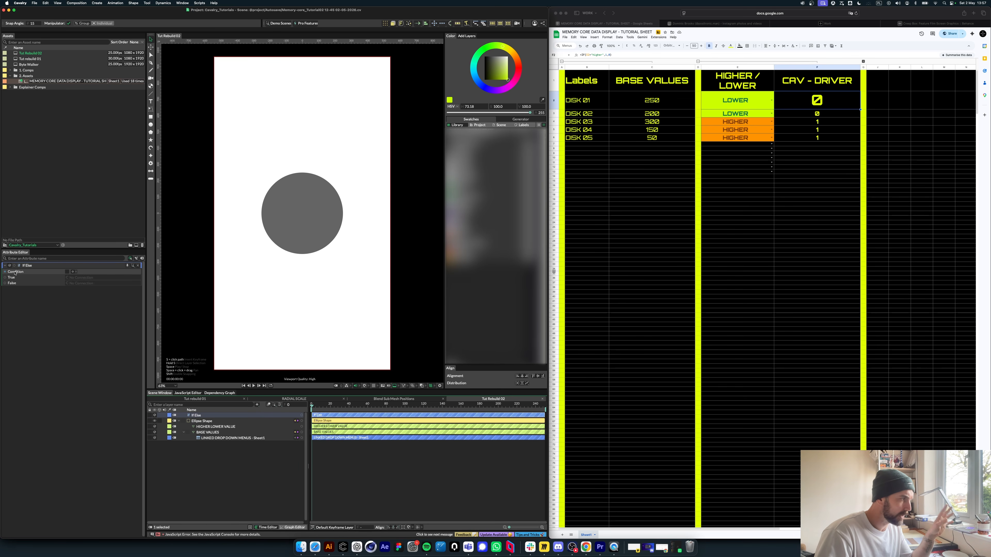
{"action": "mouse_move", "coordinate": [16, 274]}
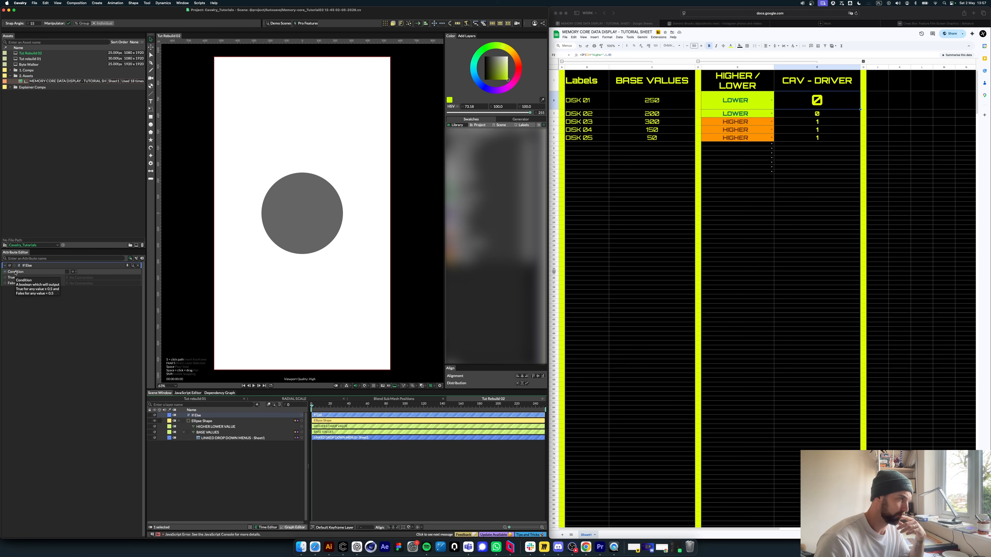
{"action": "right_click", "coordinate": [16, 274]}
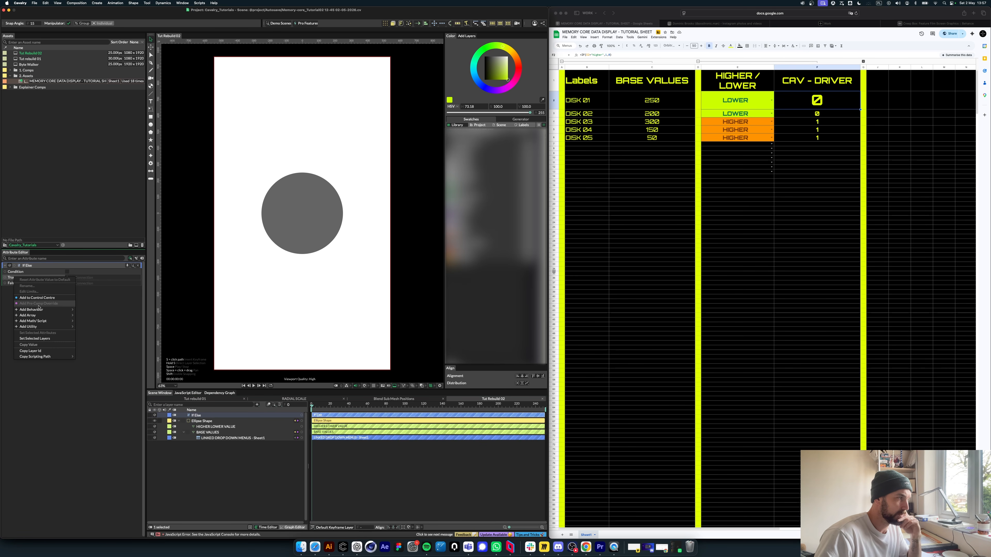
{"action": "left_click", "coordinate": [25, 273]}
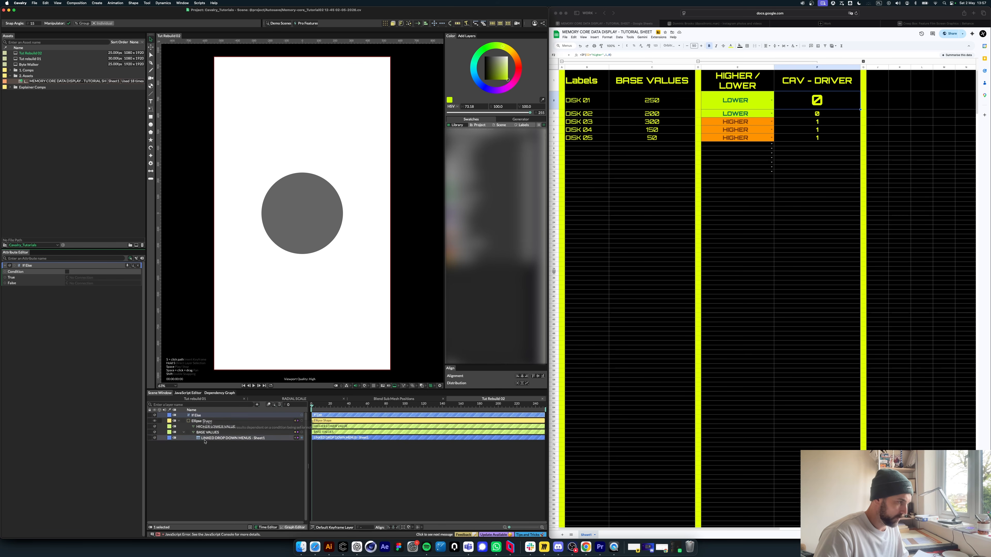
Step: Duplicate the LINKED DROP DOWN MENUS - Sheet1 spreadsheet layer and connect the copy to the If Else Condition
{"action": "left_click", "coordinate": [219, 438]}
{"action": "key", "text": "super+d"}
{"action": "left_click_drag", "start_coordinate": [238, 439], "coordinate": [213, 416]}
{"action": "left_click_drag", "start_coordinate": [302, 422], "coordinate": [198, 415]}
Step: Set the duplicated spreadsheet's Column Title to CAV - DRIVER
{"action": "left_click", "coordinate": [211, 420]}
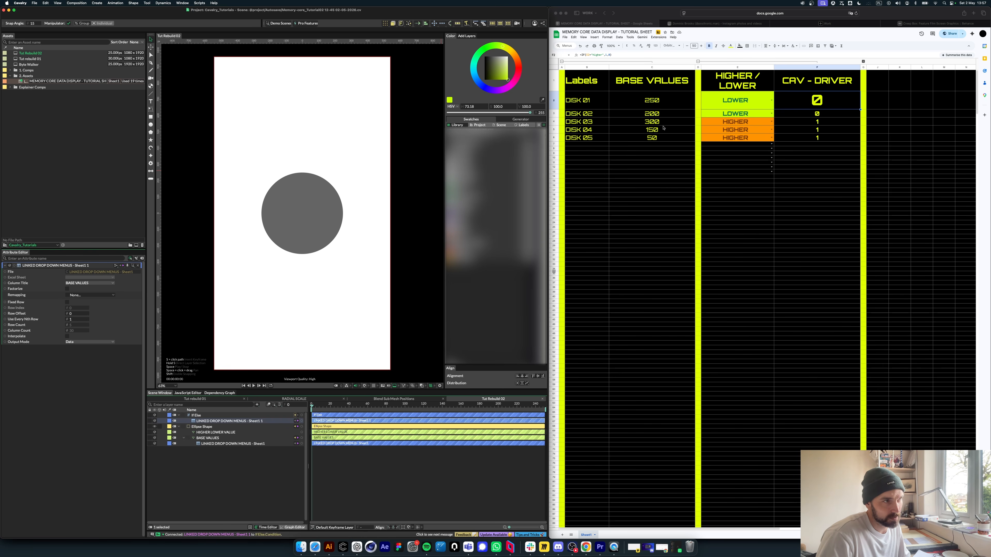
{"action": "left_click", "coordinate": [101, 284]}
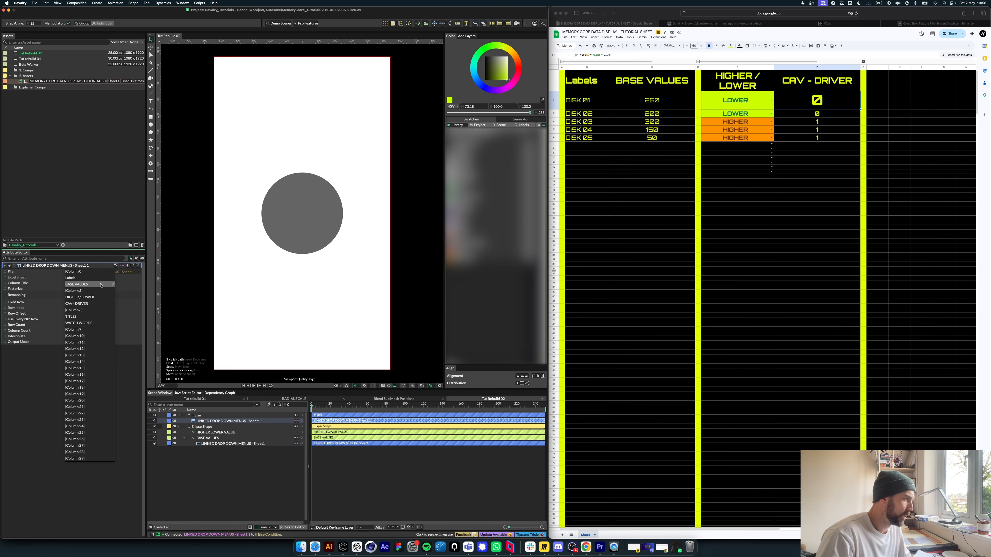
{"action": "left_click", "coordinate": [84, 304]}
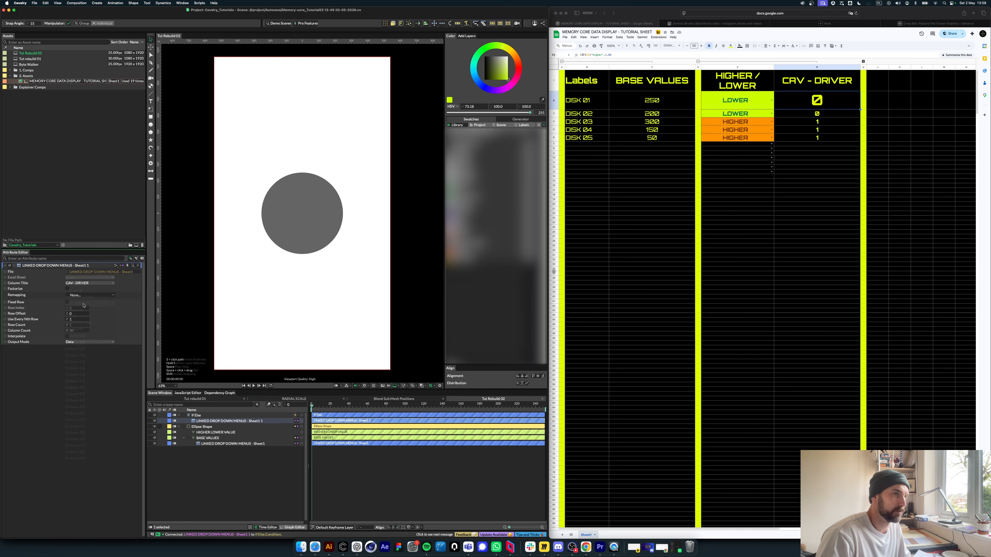
Step: Rename the CAV - DRIVER column header in the Google Sheet as If Else Condition
{"action": "left_click", "coordinate": [838, 80]}
{"action": "key", "text": "BackSpace"}
{"action": "type", "text": "I"}
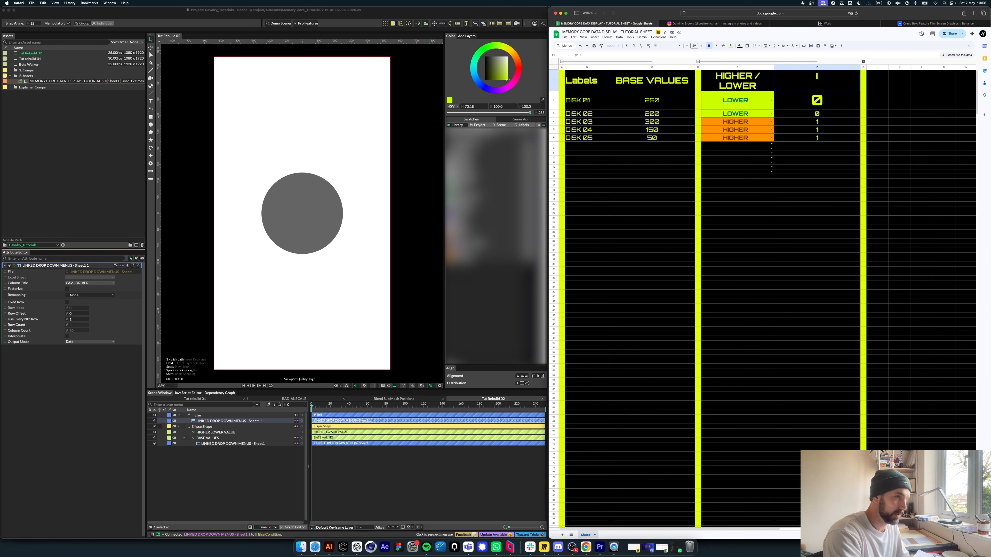
{"action": "type", "text": "f Else"}
{"action": "type", "text": "Condition"}
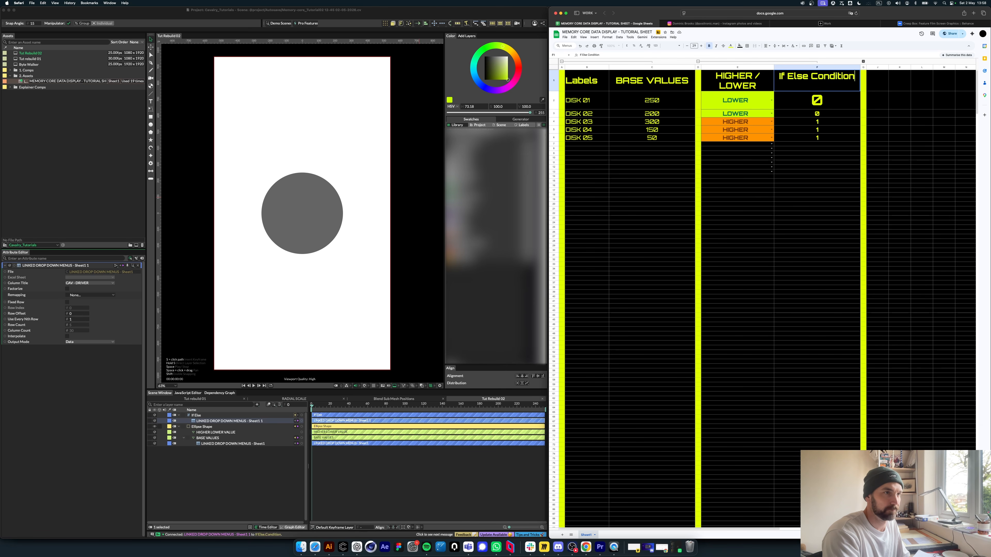
{"action": "key", "text": "Return"}
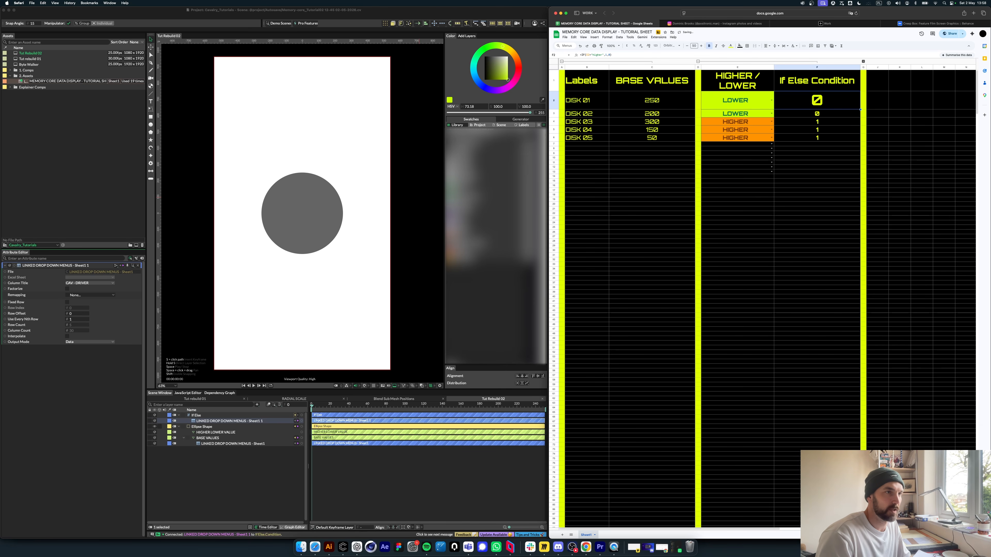
Step: Open the Data Reloader script in Cavalry and dock its window above the Attribute Editor
{"action": "left_click", "coordinate": [124, 16]}
{"action": "left_click", "coordinate": [183, 4]}
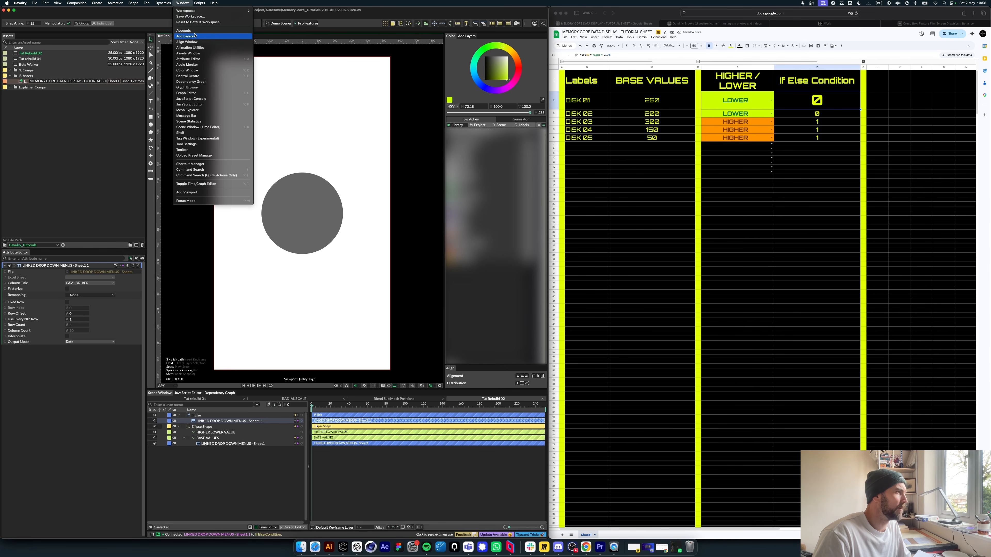
{"action": "left_click", "coordinate": [200, 19]}
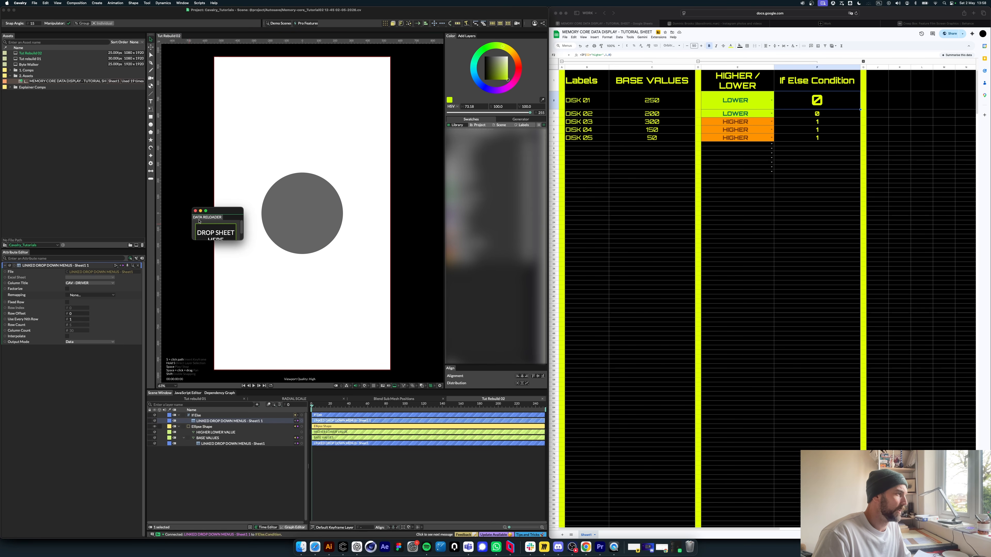
{"action": "left_click_drag", "start_coordinate": [200, 221], "coordinate": [99, 214]}
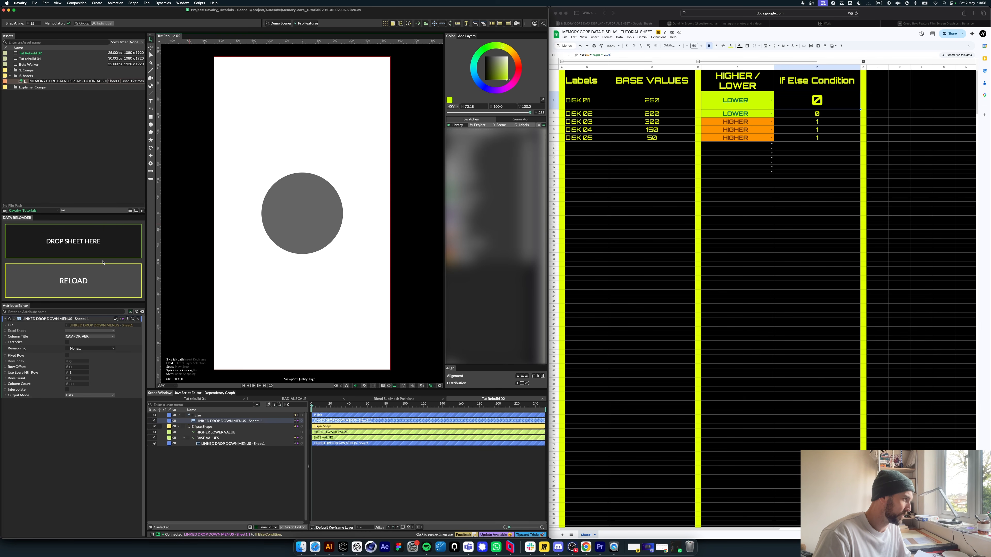
Step: Load the memory core tutorial sheet into the Data Reloader, reload it, and set the spreadsheet copy's Column Title to If Else Condition
{"action": "left_click", "coordinate": [78, 269]}
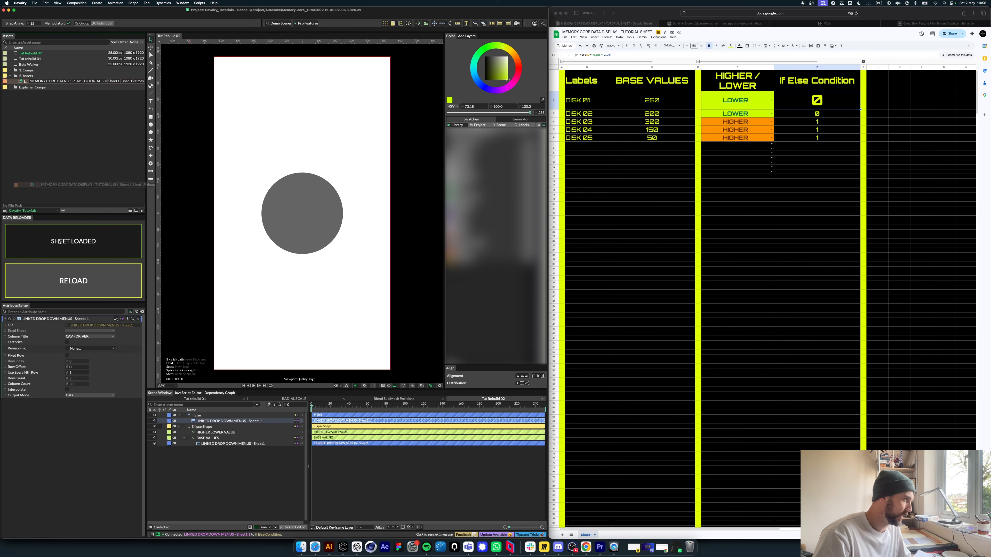
{"action": "left_click", "coordinate": [74, 285]}
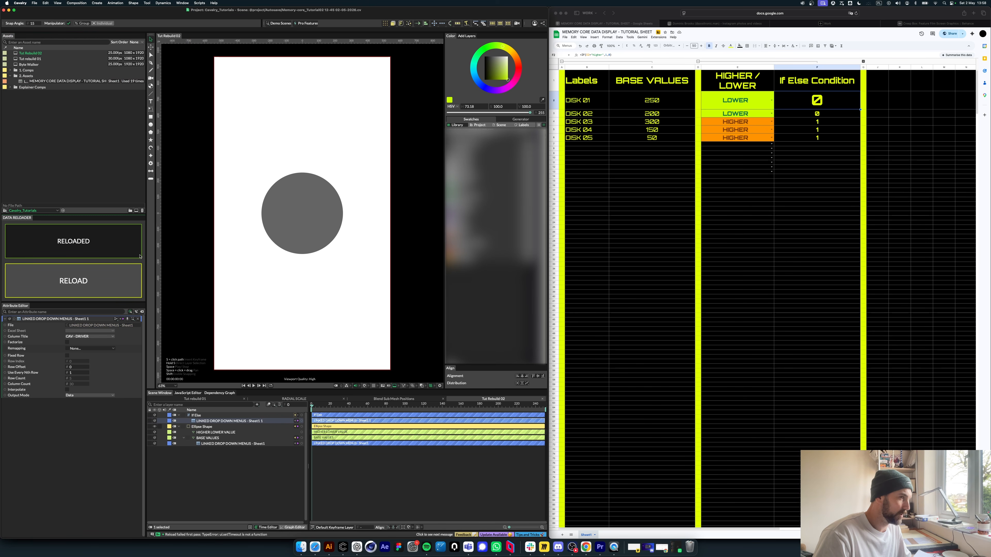
{"action": "left_click", "coordinate": [90, 337]}
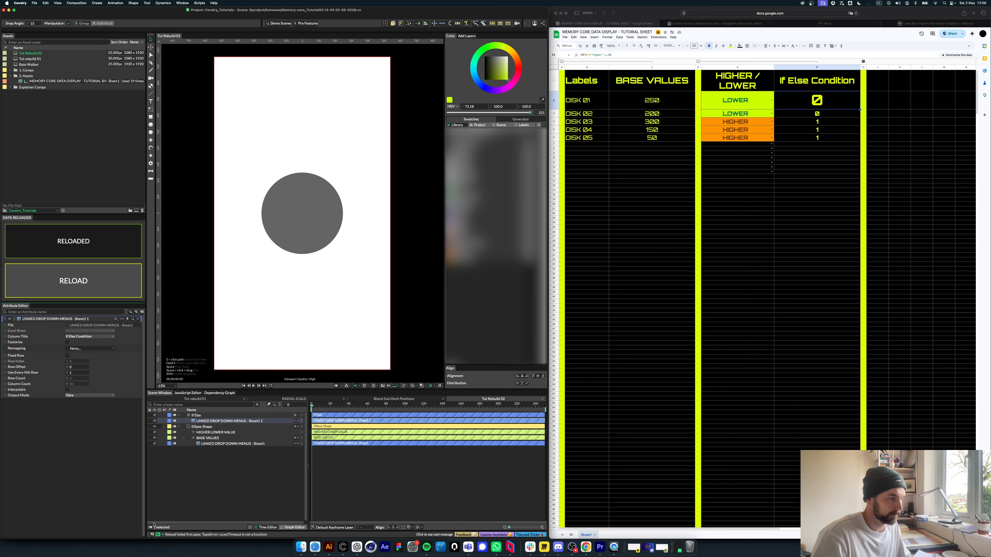
Step: Check the If Else utility's Condition, True and False attributes and collapse it in the scene list
{"action": "left_click", "coordinate": [183, 488]}
{"action": "left_click", "coordinate": [216, 416]}
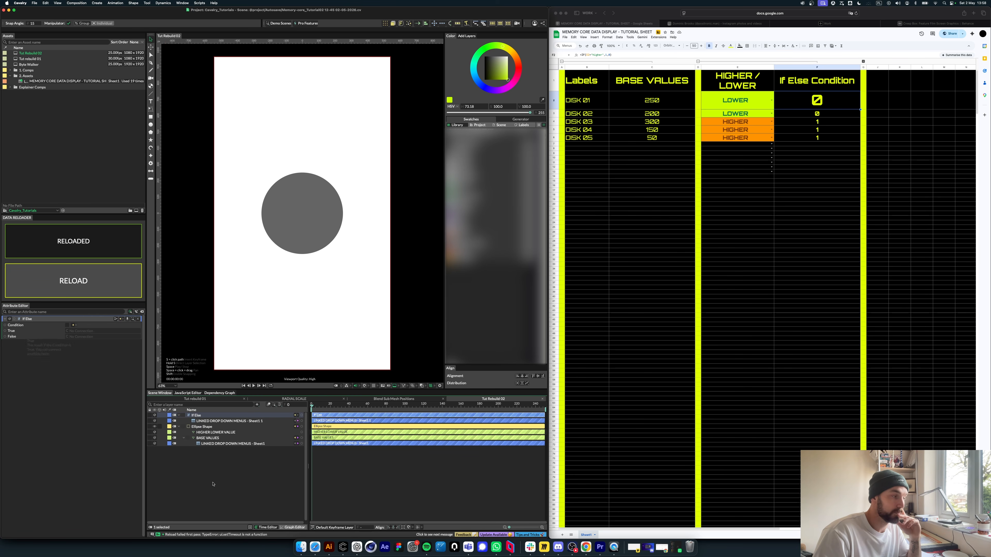
{"action": "left_click", "coordinate": [206, 427]}
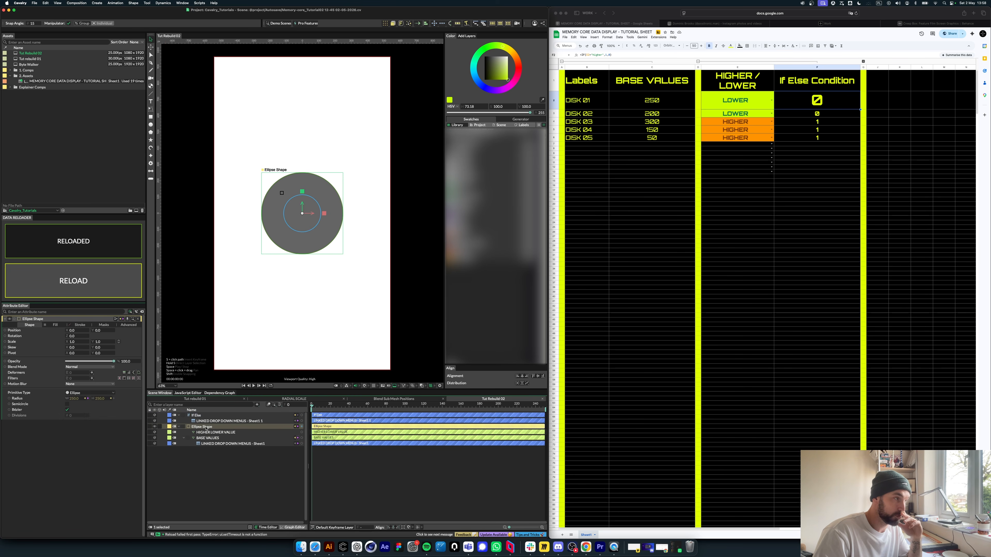
{"action": "left_click", "coordinate": [178, 415]}
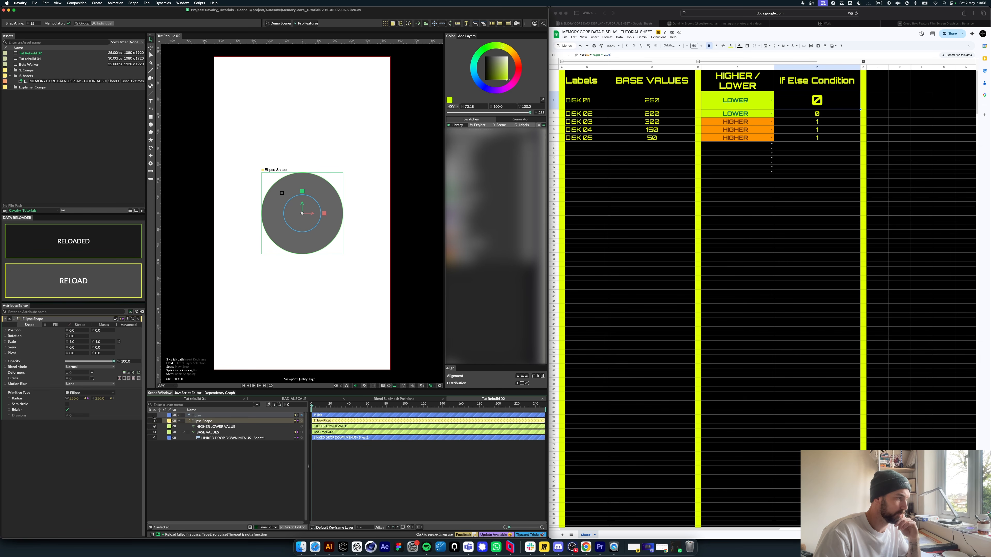
{"action": "left_click", "coordinate": [200, 449]}
Step: Turn off the Ellipse Shape's fill and enable a white stroke on it
{"action": "left_click", "coordinate": [203, 421]}
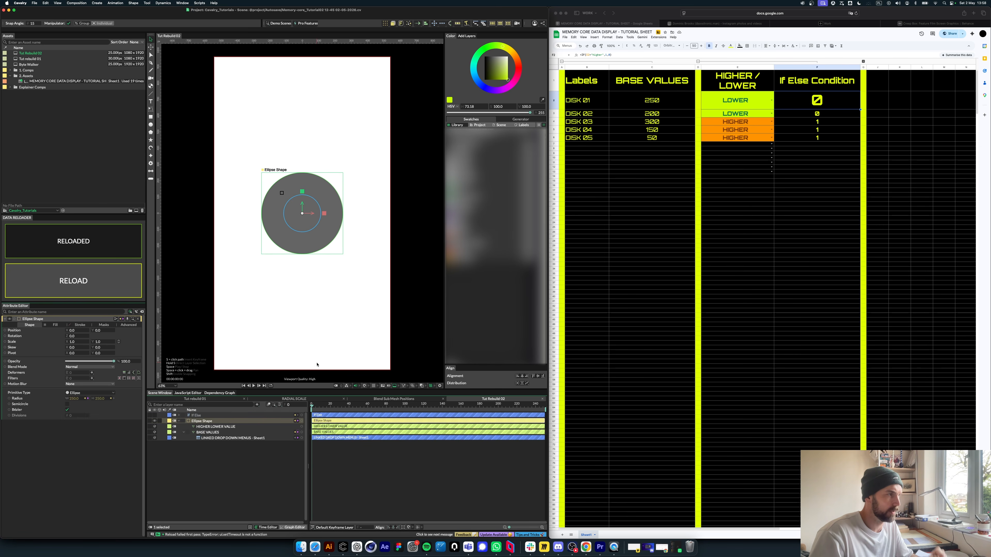
{"action": "left_click", "coordinate": [56, 325]}
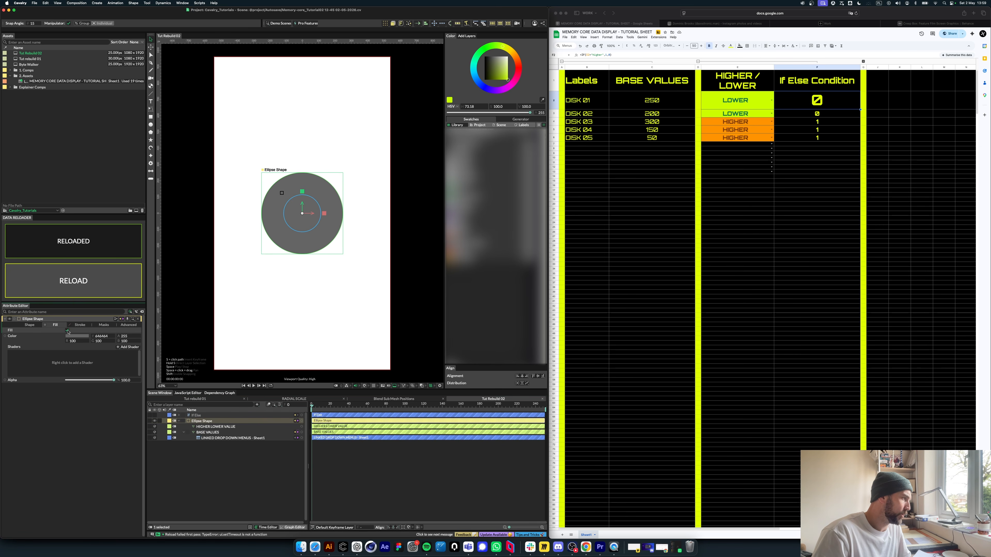
{"action": "left_click", "coordinate": [68, 331]}
{"action": "left_click", "coordinate": [79, 325]}
{"action": "left_click", "coordinate": [68, 331]}
{"action": "left_click", "coordinate": [77, 342]}
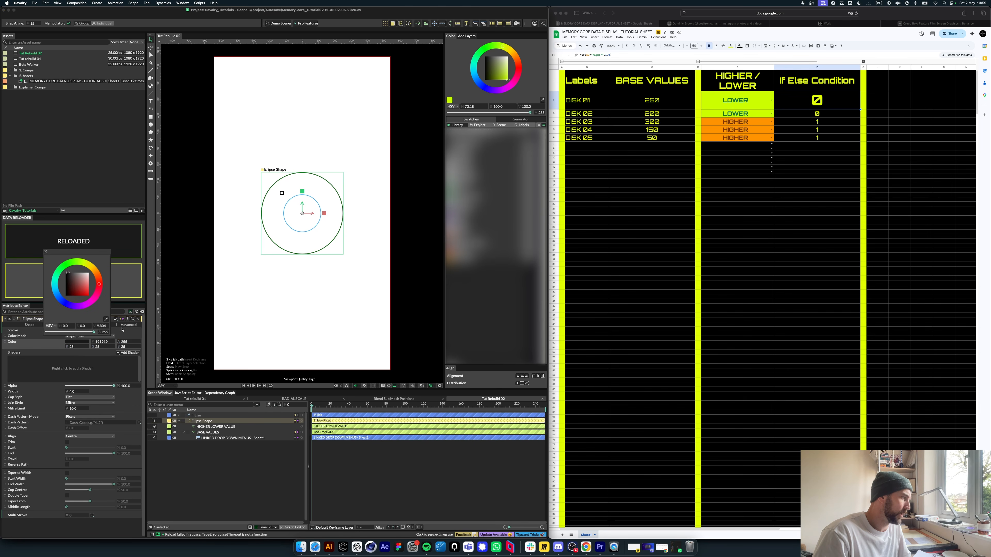
{"action": "left_click", "coordinate": [88, 272]}
{"action": "left_click", "coordinate": [226, 484]}
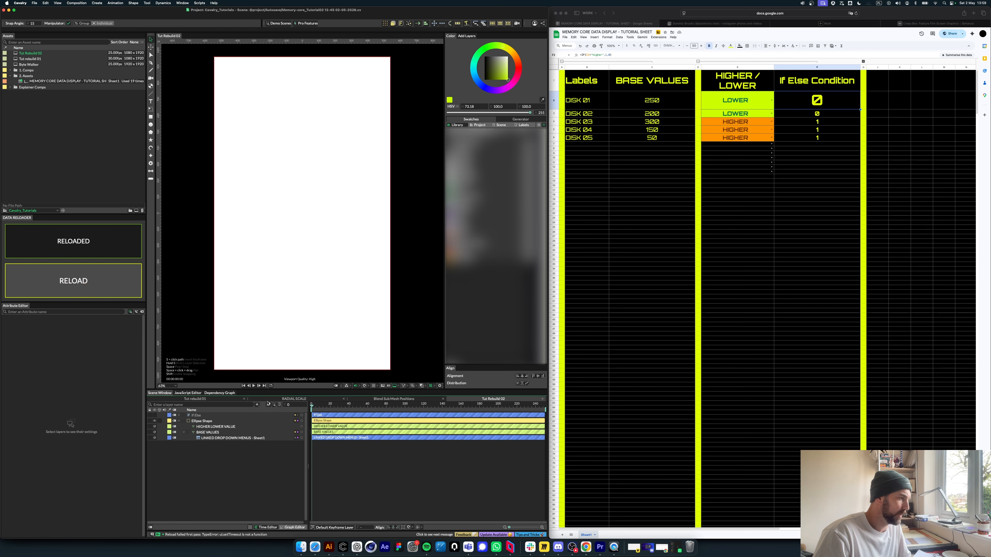
Step: Change the Ellipse Shape's stroke colour from white to lime yellow
{"action": "left_click", "coordinate": [273, 184]}
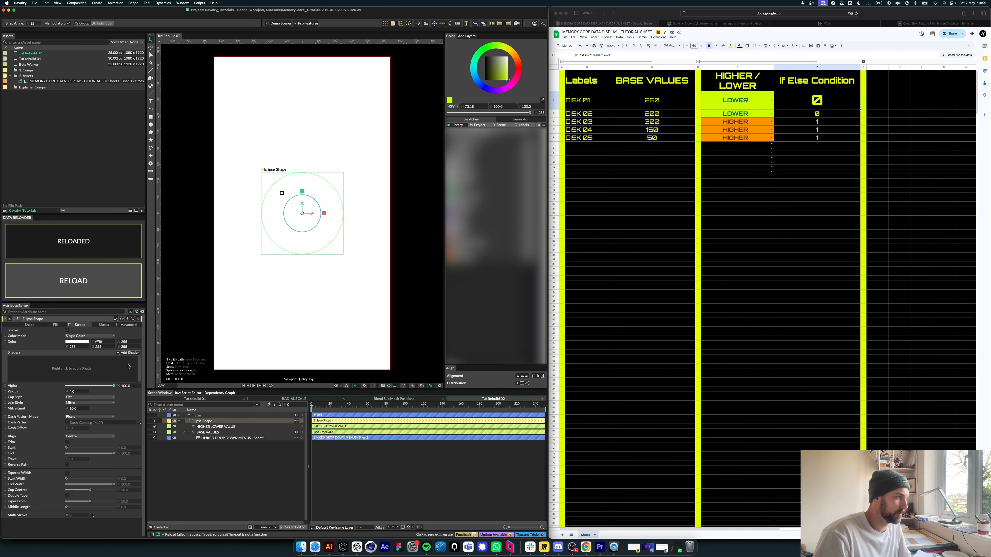
{"action": "left_click", "coordinate": [81, 342]}
{"action": "left_click", "coordinate": [84, 262]}
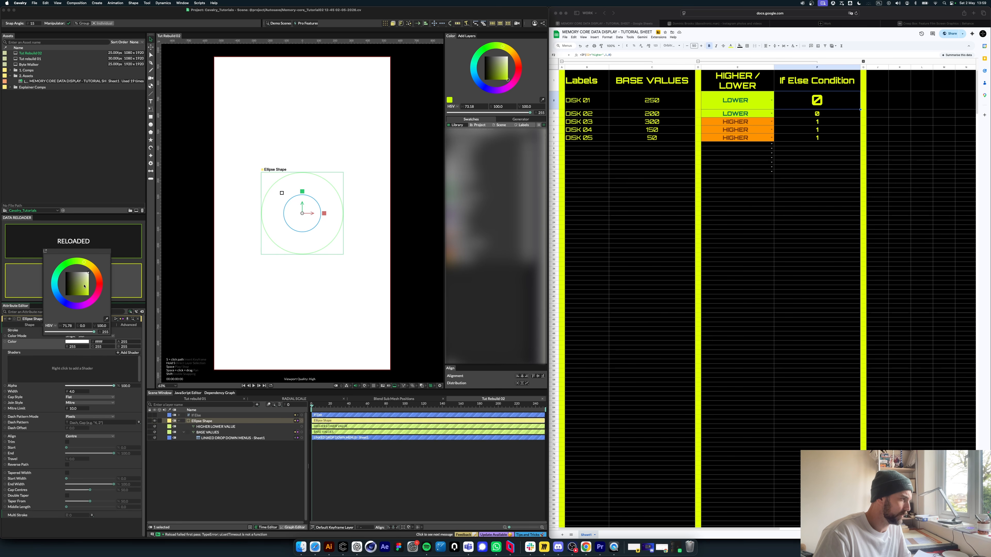
{"action": "left_click_drag", "start_coordinate": [82, 288], "coordinate": [90, 298]}
{"action": "left_click", "coordinate": [234, 476]}
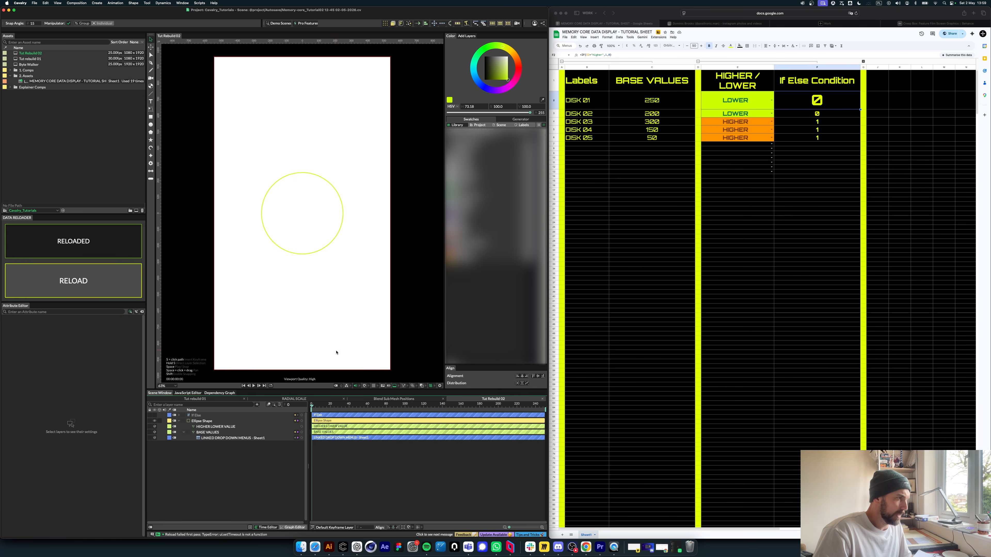
Step: Set the composition's background colour to black (000000)
{"action": "left_click", "coordinate": [279, 405]}
{"action": "left_click", "coordinate": [279, 405]}
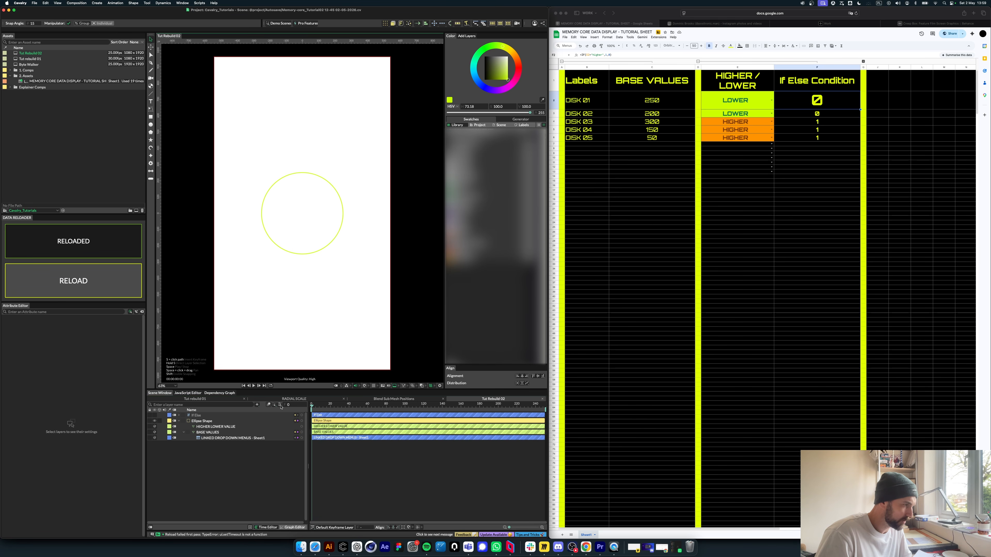
{"action": "left_click", "coordinate": [280, 405]}
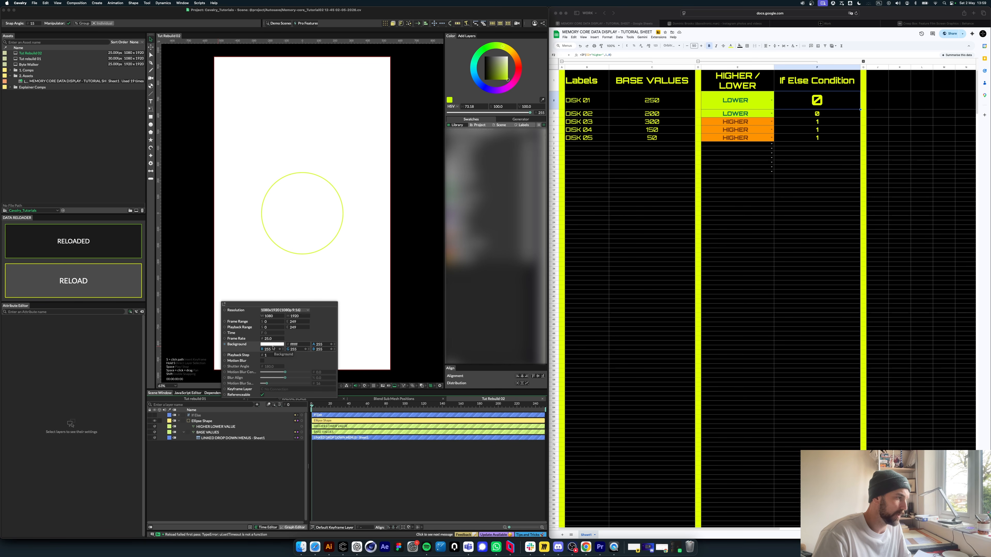
{"action": "left_click", "coordinate": [280, 344]}
{"action": "double_click", "coordinate": [288, 344]}
{"action": "type", "text": "000000"}
{"action": "key", "text": "Return"}
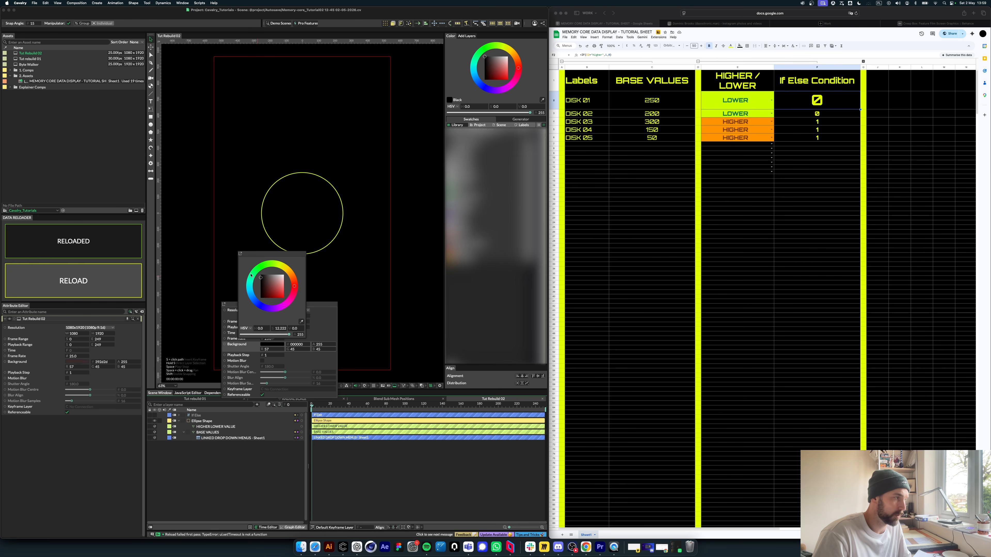
{"action": "left_click", "coordinate": [244, 465]}
Step: Collapse the Ellipse Shape's connected layers in the scene list and add a Duplicator to the shape
{"action": "left_click", "coordinate": [234, 415]}
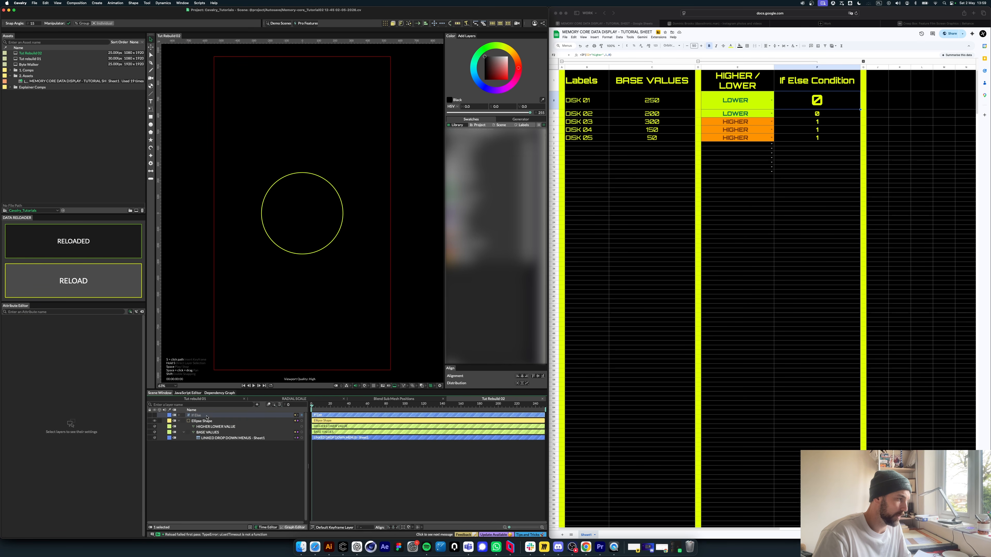
{"action": "left_click", "coordinate": [234, 421]}
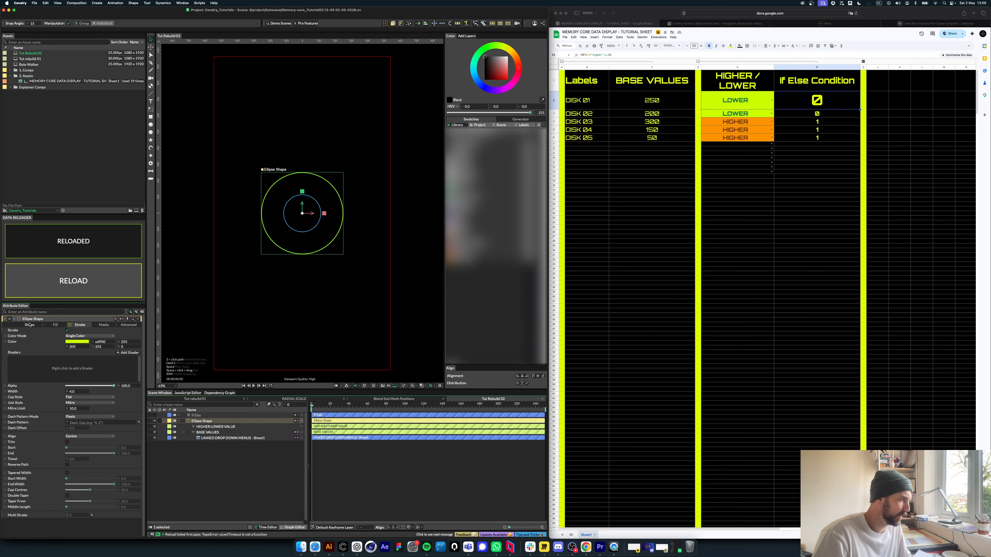
{"action": "left_click", "coordinate": [29, 324]}
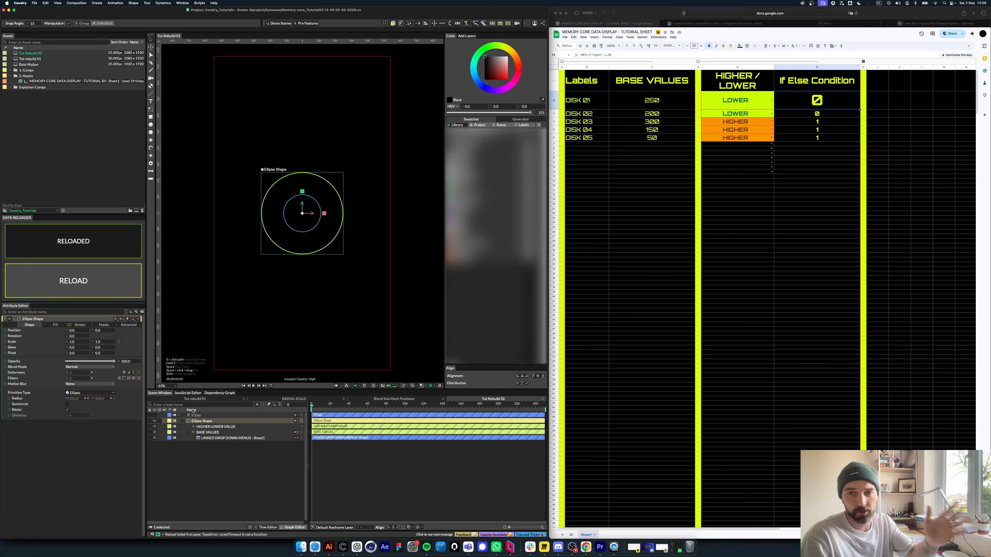
{"action": "left_click", "coordinate": [179, 495]}
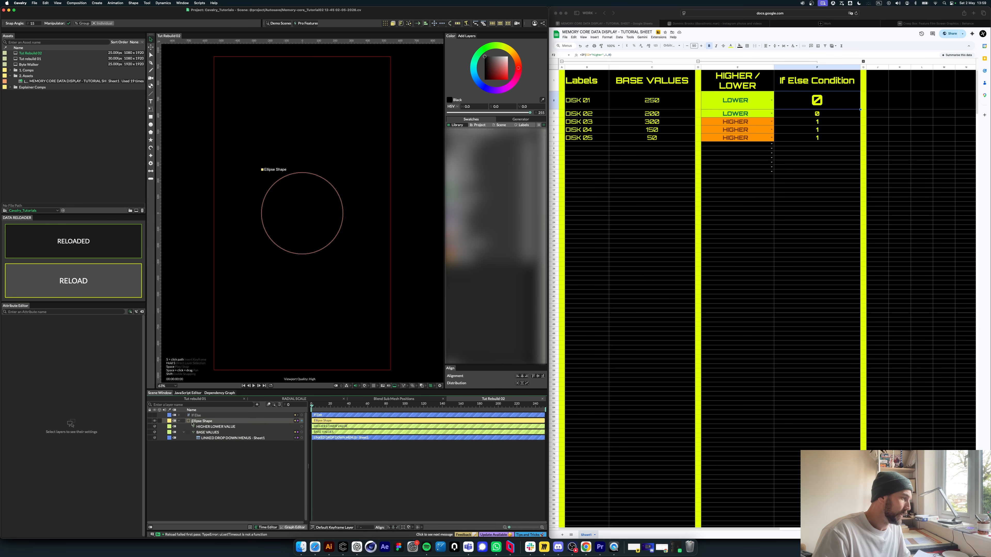
{"action": "left_click", "coordinate": [178, 421]}
{"action": "left_click", "coordinate": [197, 421]}
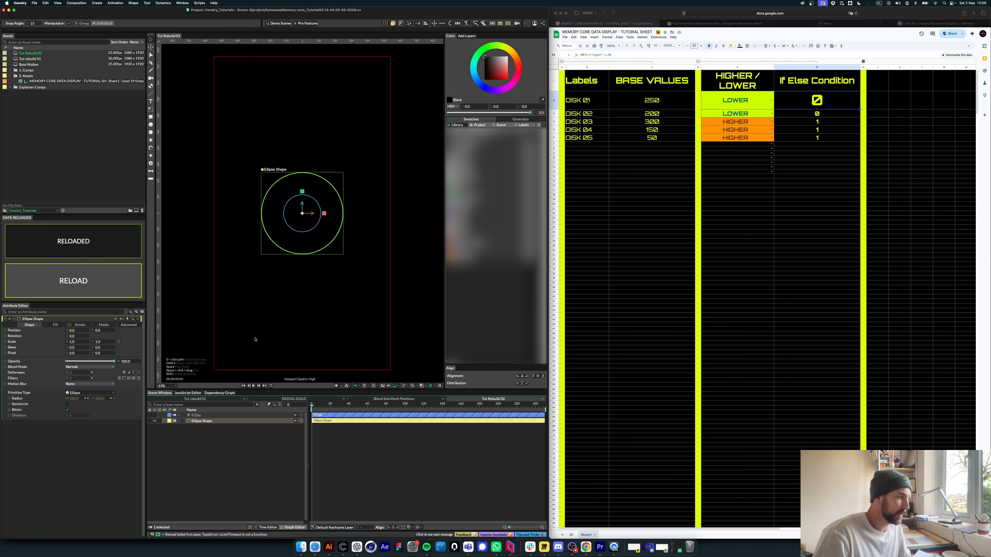
{"action": "left_click", "coordinate": [386, 23]}
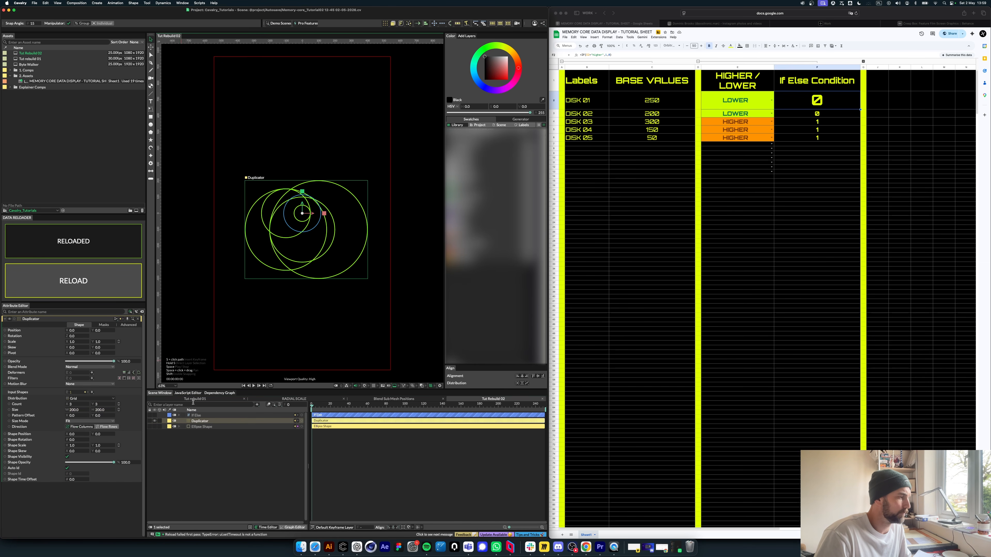
{"action": "left_click", "coordinate": [287, 485]}
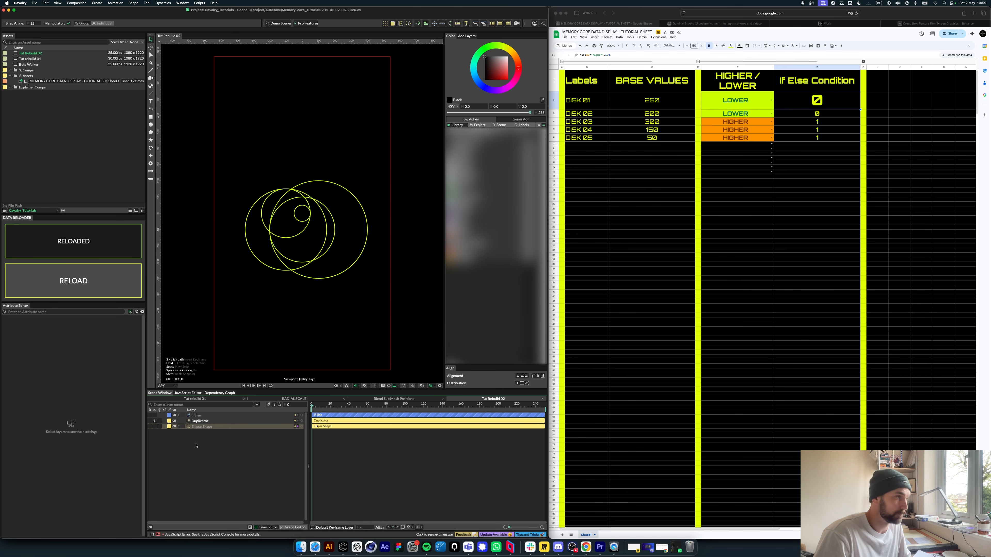
Step: Set the Duplicator's Distribution to Point
{"action": "left_click", "coordinate": [220, 420]}
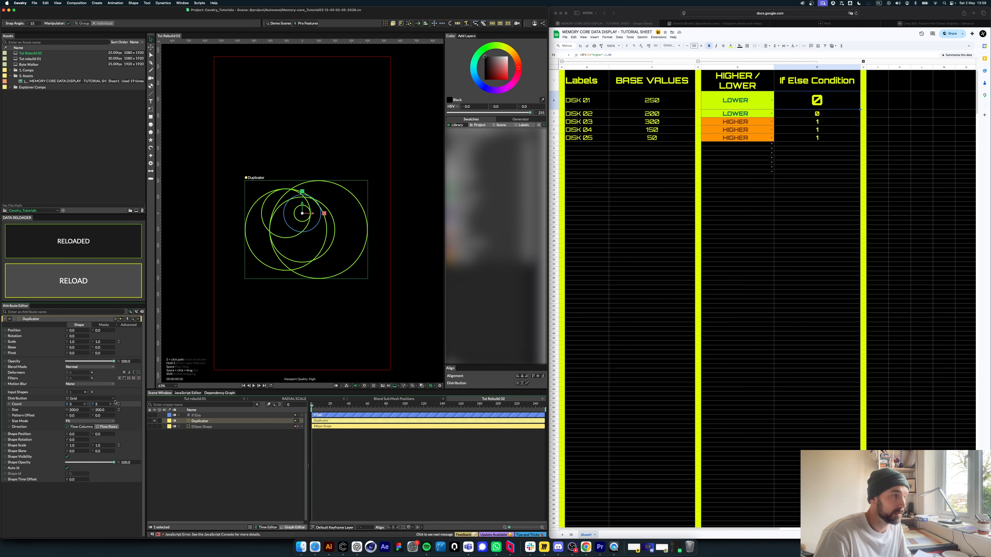
{"action": "left_click", "coordinate": [646, 139]}
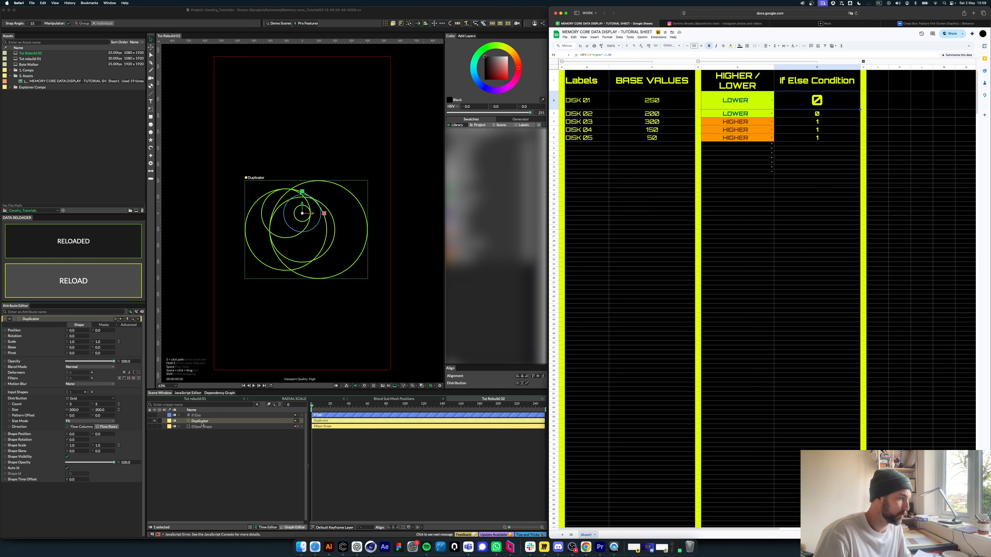
{"action": "left_click", "coordinate": [89, 402]}
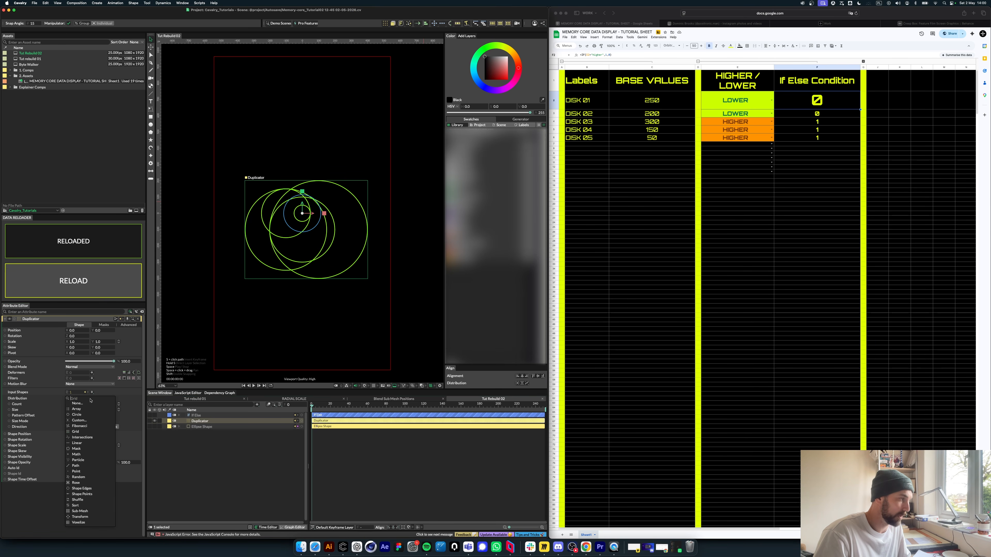
{"action": "left_click", "coordinate": [82, 473]}
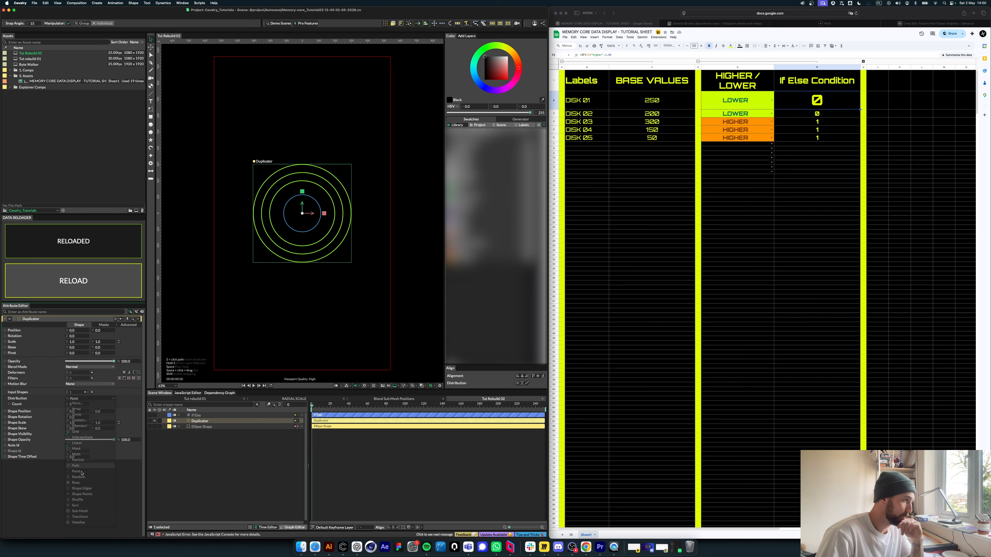
{"action": "left_click", "coordinate": [331, 210]}
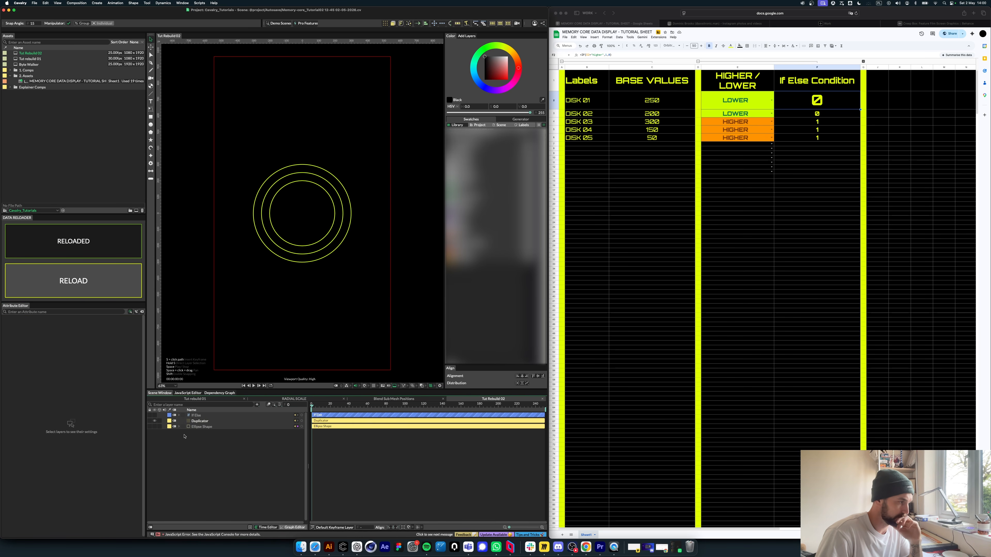
Step: Set the Duplicator's Count to 5 to match the number of disks in the sheet
{"action": "left_click", "coordinate": [197, 421]}
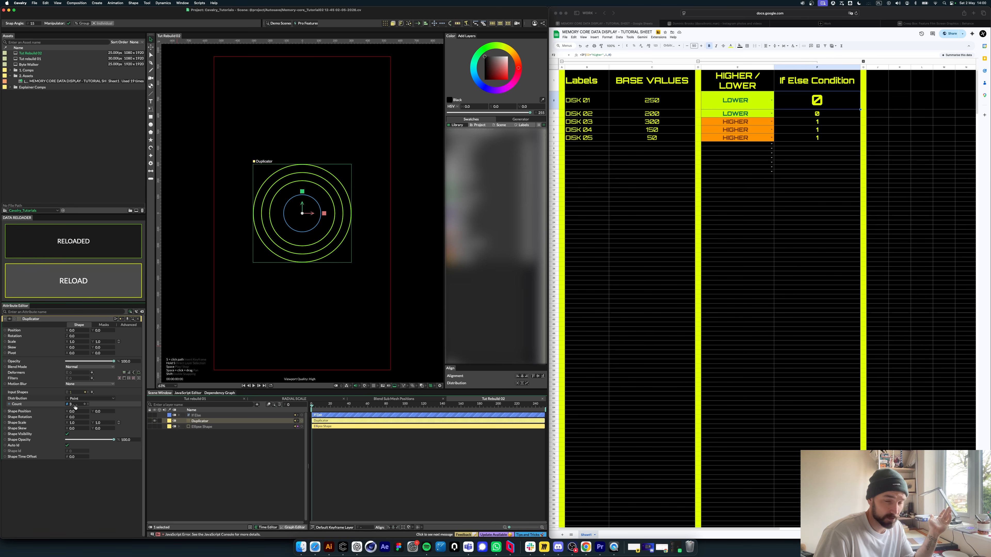
{"action": "double_click", "coordinate": [75, 406]}
{"action": "type", "text": "4"}
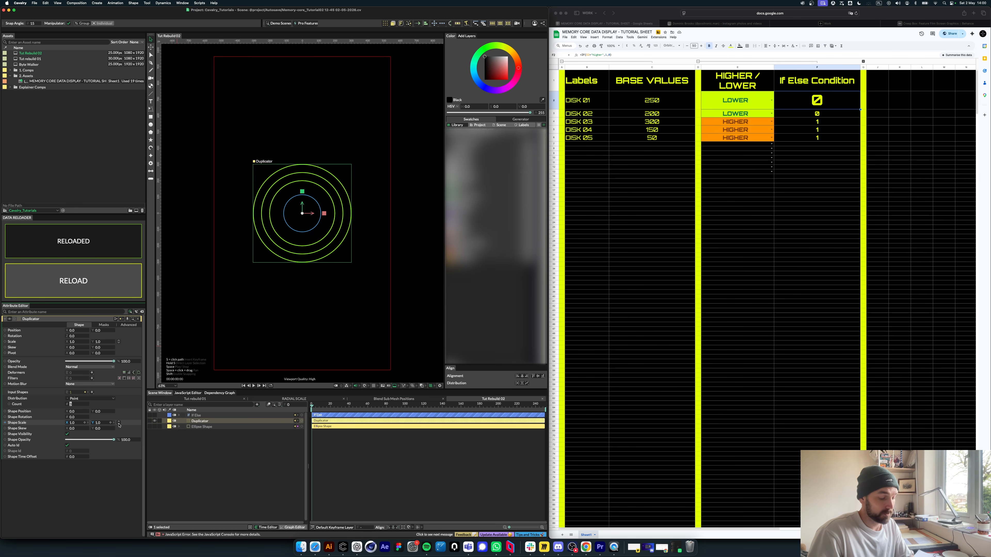
{"action": "left_click", "coordinate": [354, 205]}
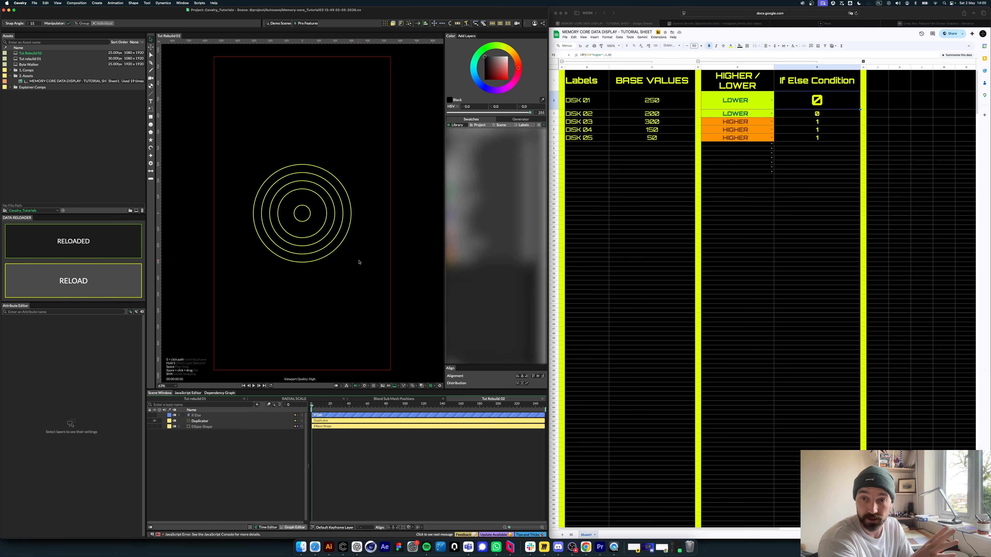
Step: Open the BASE VALUES spreadsheet settings under the Ellipse Shape and enter 50 in three empty cells of the Google Sheet's BASE VALUES column
{"action": "left_click", "coordinate": [178, 427]}
{"action": "left_click", "coordinate": [236, 445]}
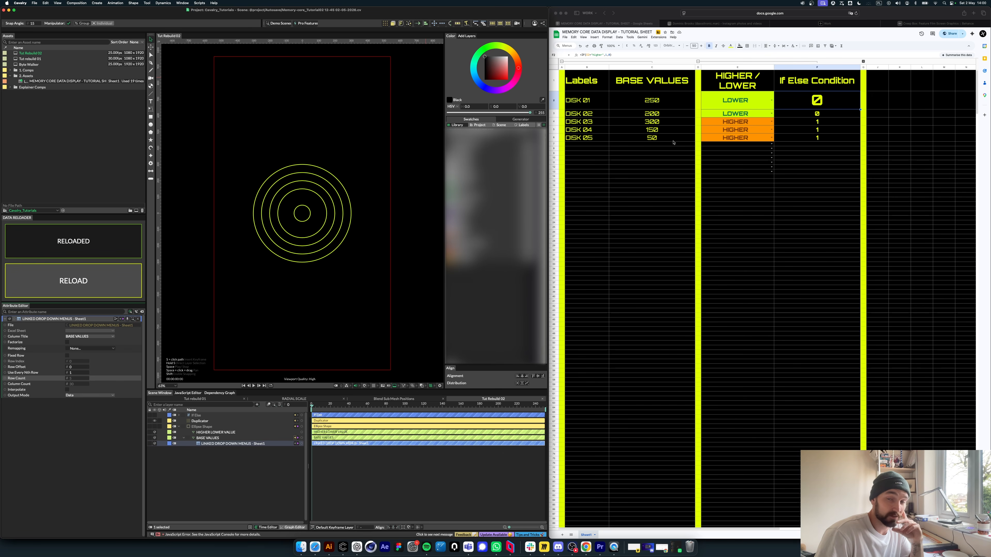
{"action": "left_click", "coordinate": [669, 148]}
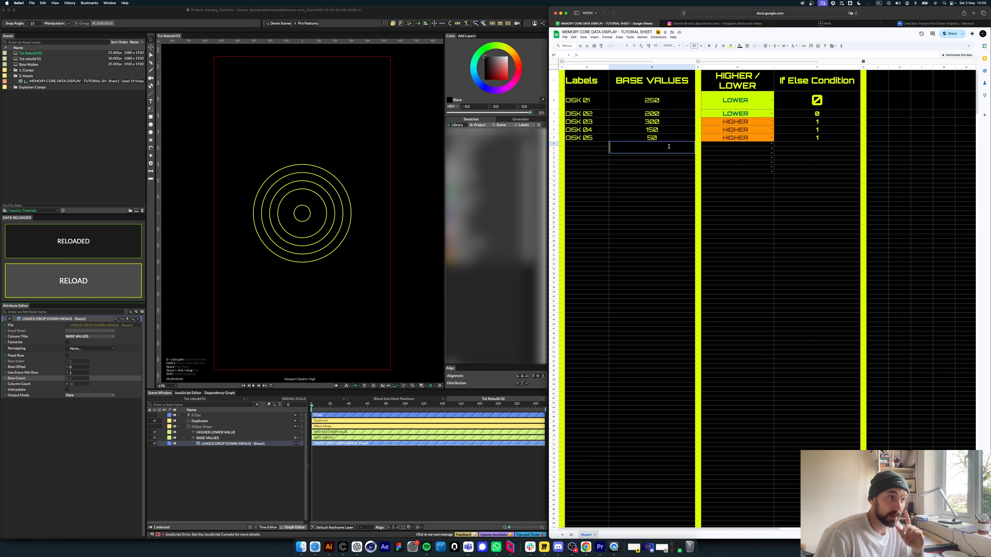
{"action": "type", "text": "50"}
{"action": "left_click_drag", "start_coordinate": [666, 164], "coordinate": [665, 159]}
{"action": "type", "text": "50"}
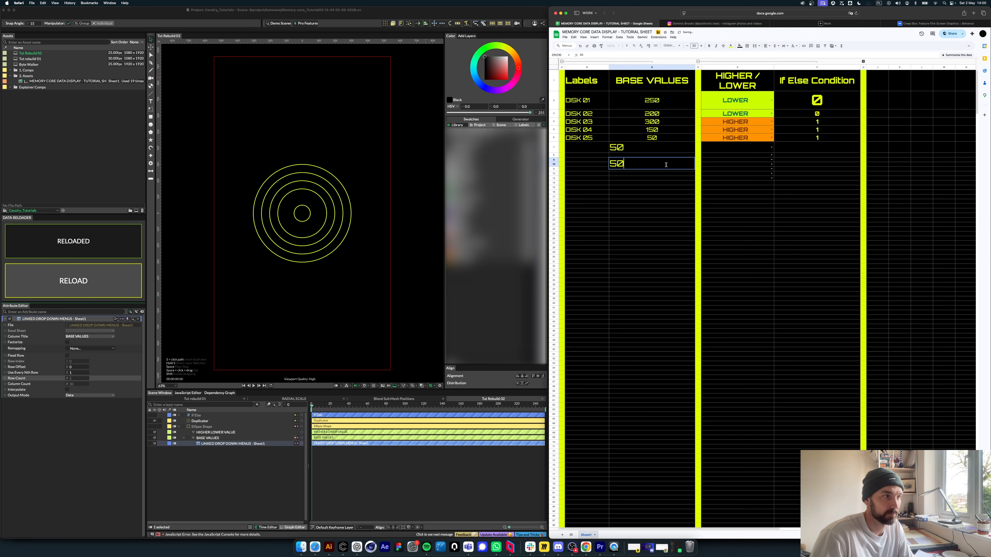
{"action": "left_click", "coordinate": [664, 187]}
{"action": "type", "text": "50"}
Step: Adjust the extra test rows under DISK 05 to 50, 500 and 50, and reload the sheet data in Cavalry
{"action": "left_click", "coordinate": [657, 154]}
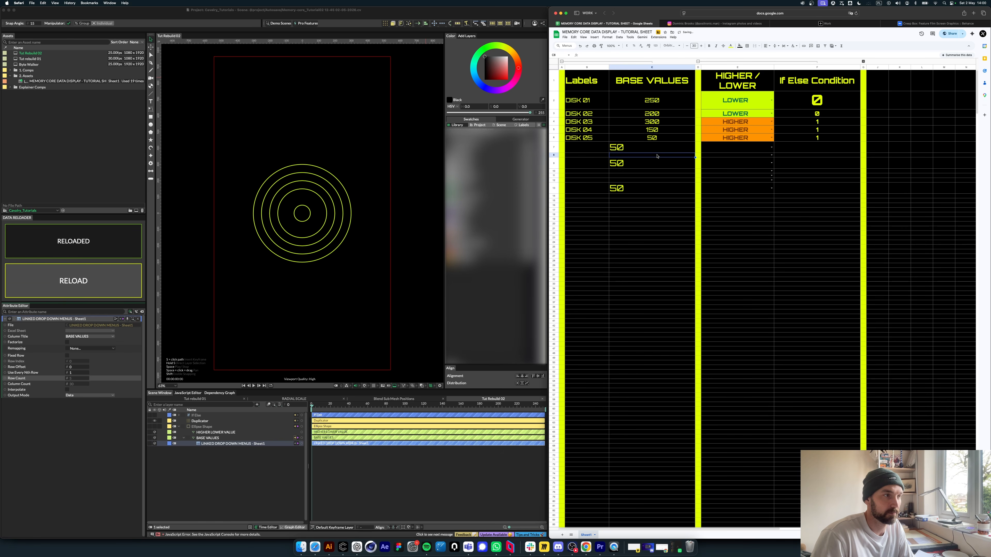
{"action": "type", "text": "500"}
{"action": "key", "text": "Return"}
{"action": "left_click", "coordinate": [635, 188]}
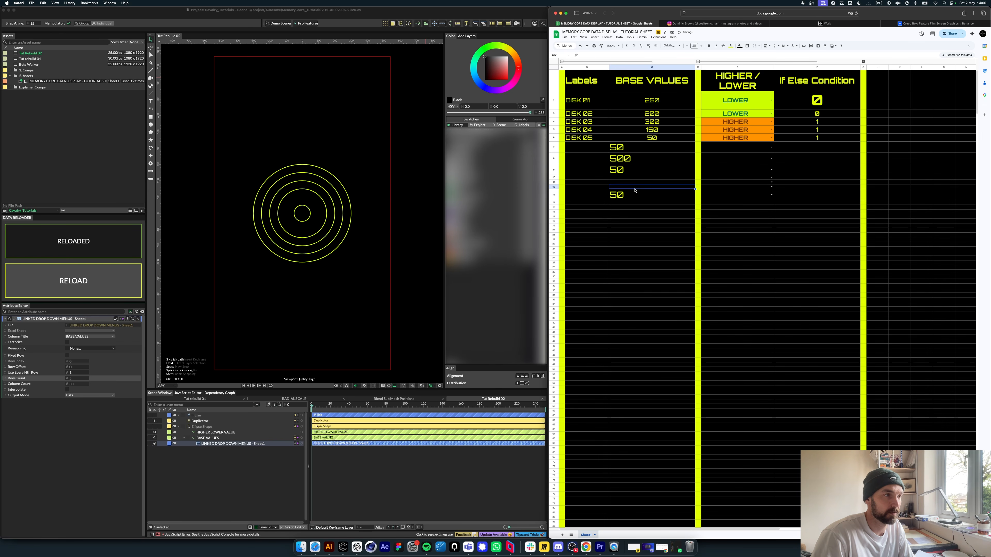
{"action": "left_click", "coordinate": [634, 194]}
{"action": "key", "text": "BackSpace"}
{"action": "left_click", "coordinate": [641, 234]}
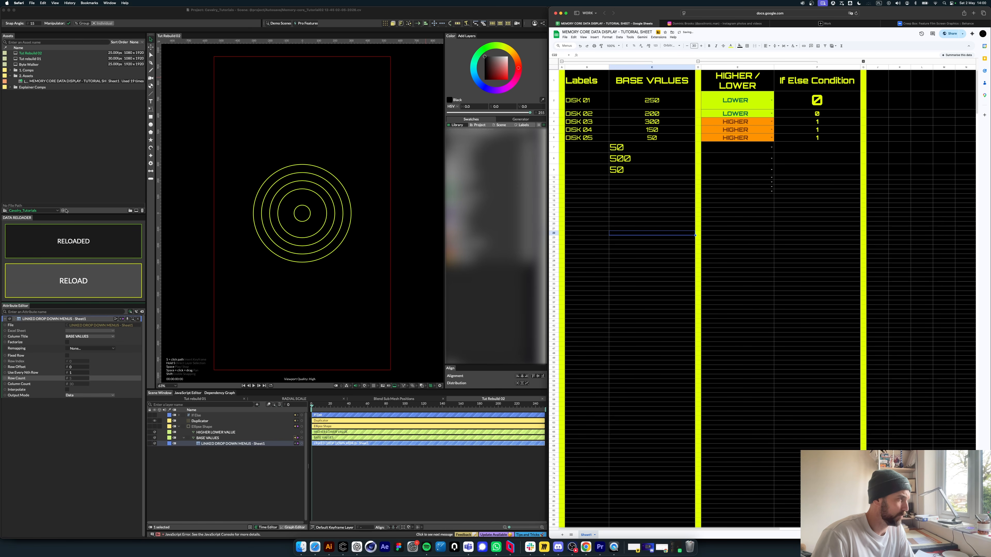
{"action": "left_click", "coordinate": [84, 296]}
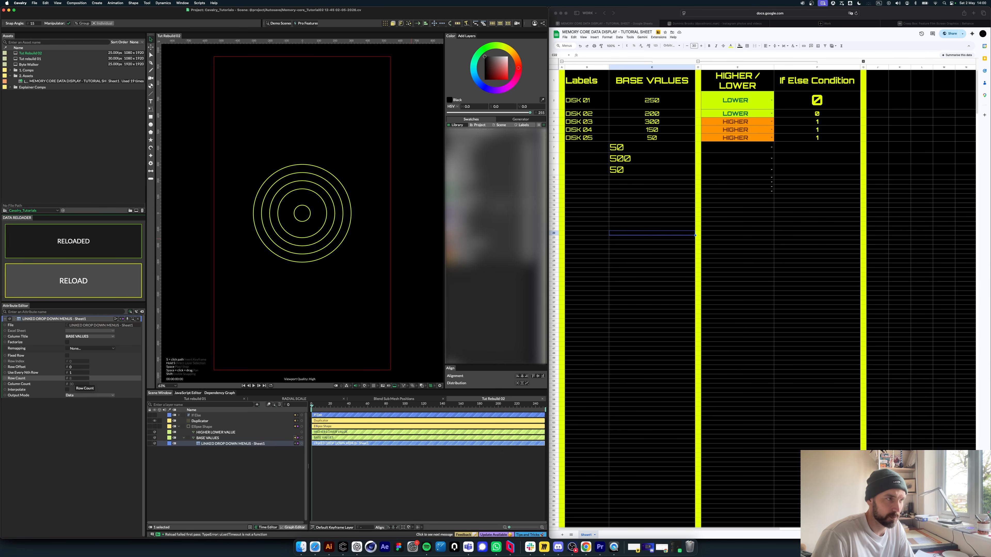
Step: Delete the three test values below DISK 05 in the BASE VALUES column and reload the sheet data in Cavalry
{"action": "left_click", "coordinate": [597, 163]}
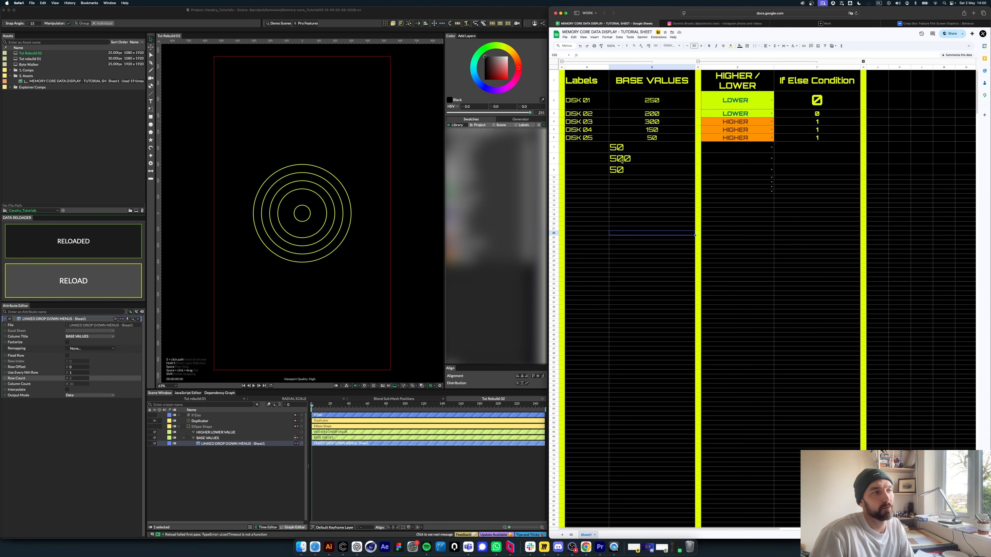
{"action": "left_click", "coordinate": [636, 149]}
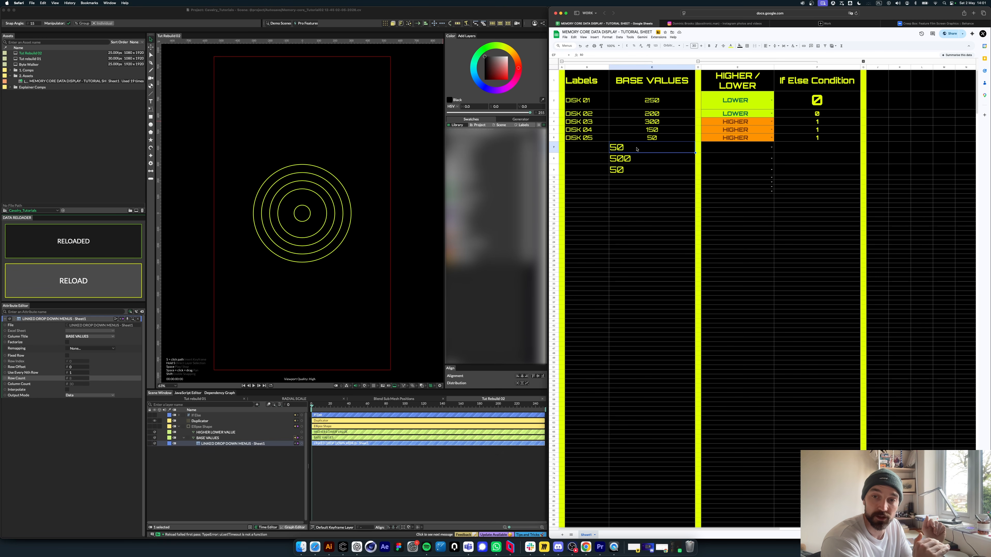
{"action": "left_click", "coordinate": [648, 167], "text": "shift"}
{"action": "key", "text": "Delete"}
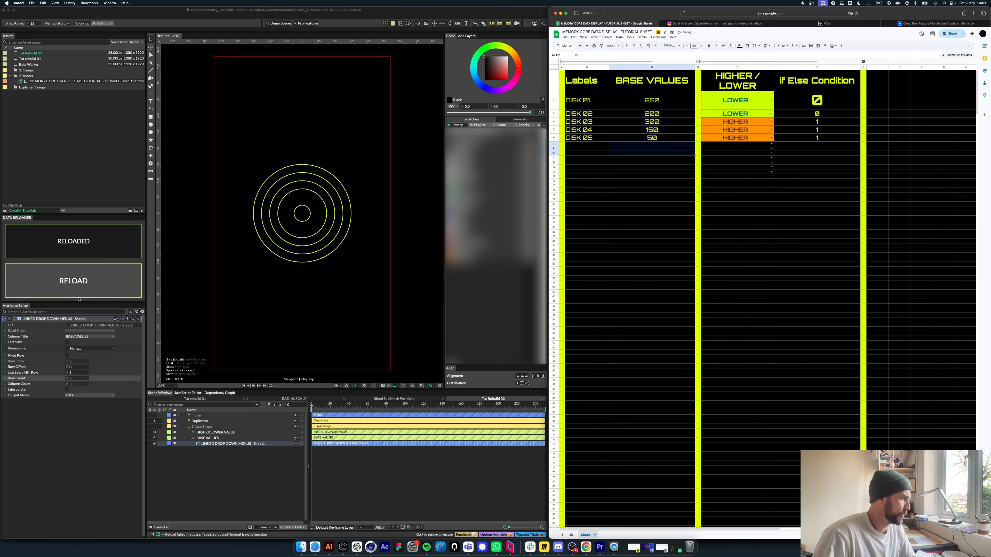
{"action": "left_click", "coordinate": [81, 277]}
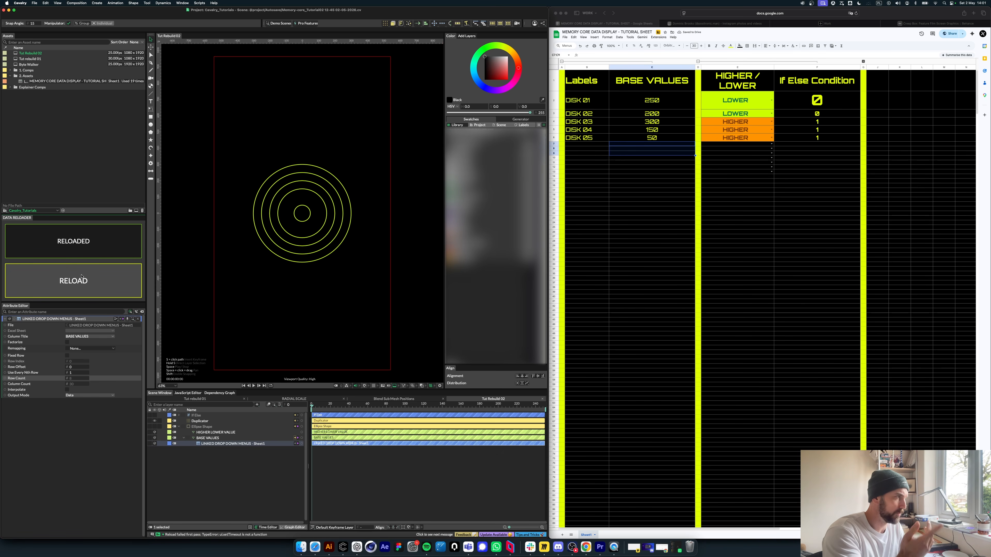
Step: Reload the memory core tutorial sheet from the project assets and select DISK 01's base value cell in the Google Sheet
{"action": "right_click", "coordinate": [33, 81]}
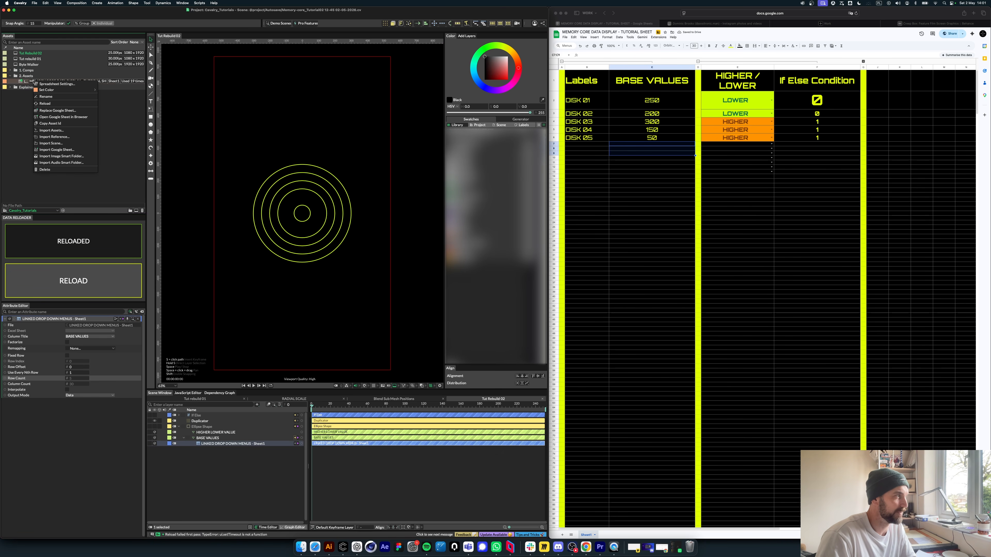
{"action": "left_click", "coordinate": [49, 107]}
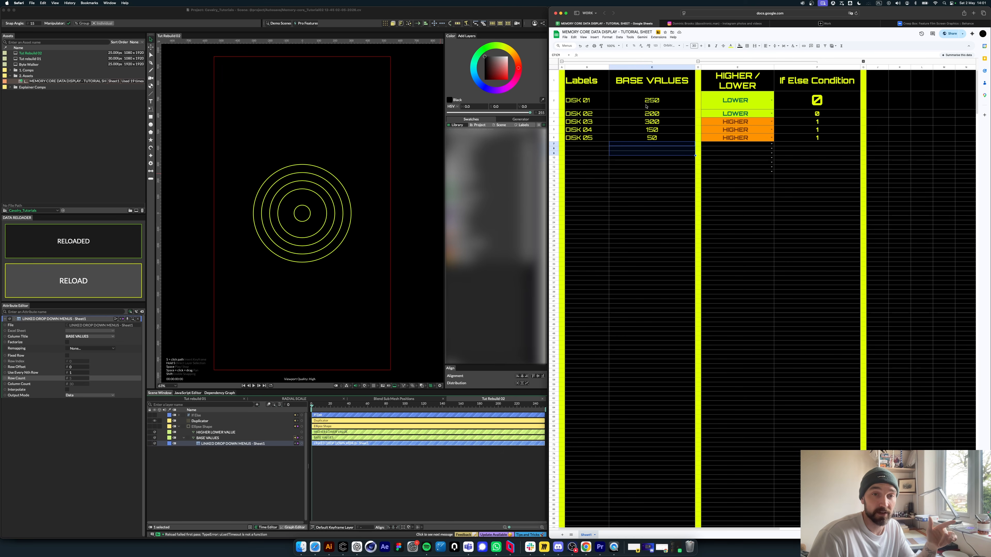
{"action": "left_click", "coordinate": [654, 103]}
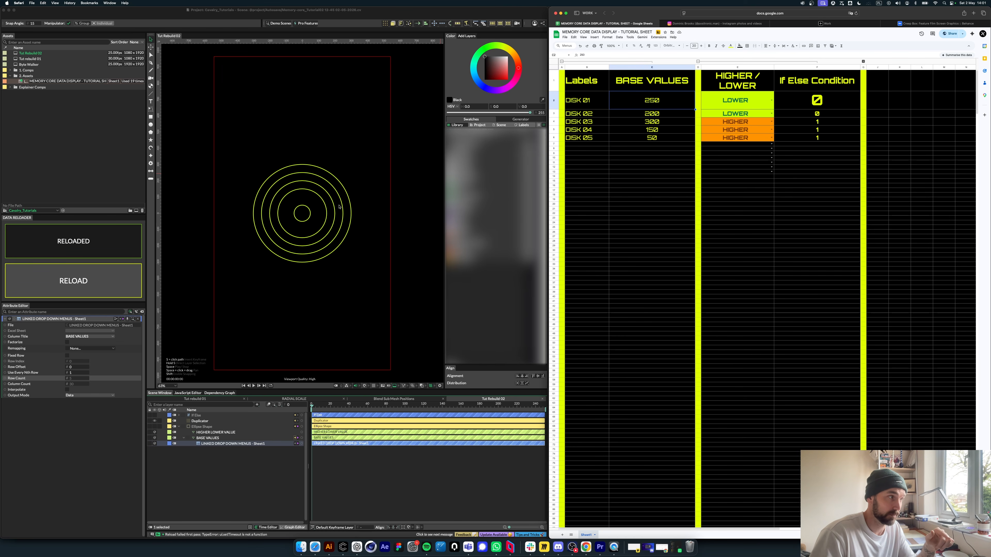
Step: Collapse the BASE VALUES layer under the Ellipse Shape so its linked spreadsheet is hidden, and clear the selection
{"action": "left_click", "coordinate": [245, 474]}
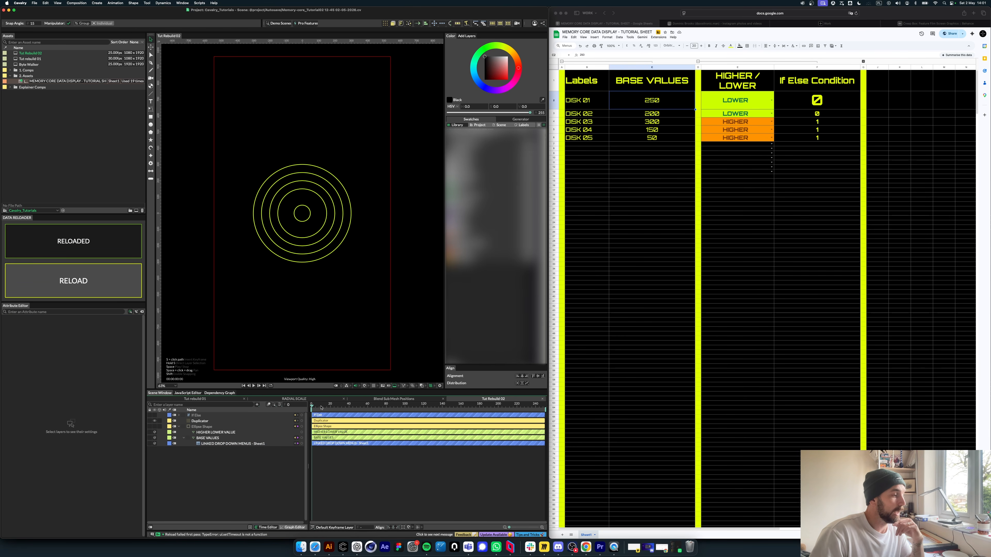
{"action": "left_click", "coordinate": [184, 438]}
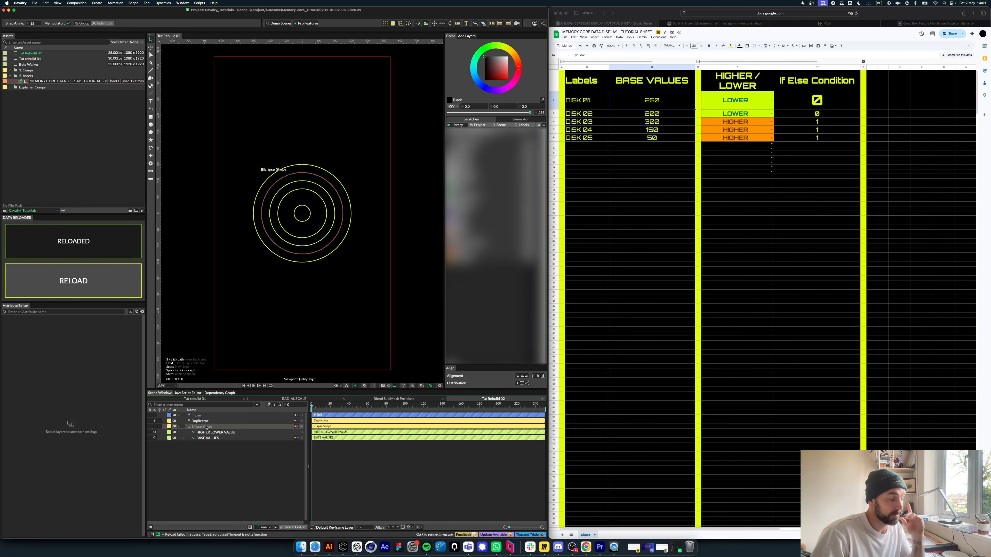
{"action": "left_click", "coordinate": [184, 438]}
{"action": "left_click", "coordinate": [216, 438]}
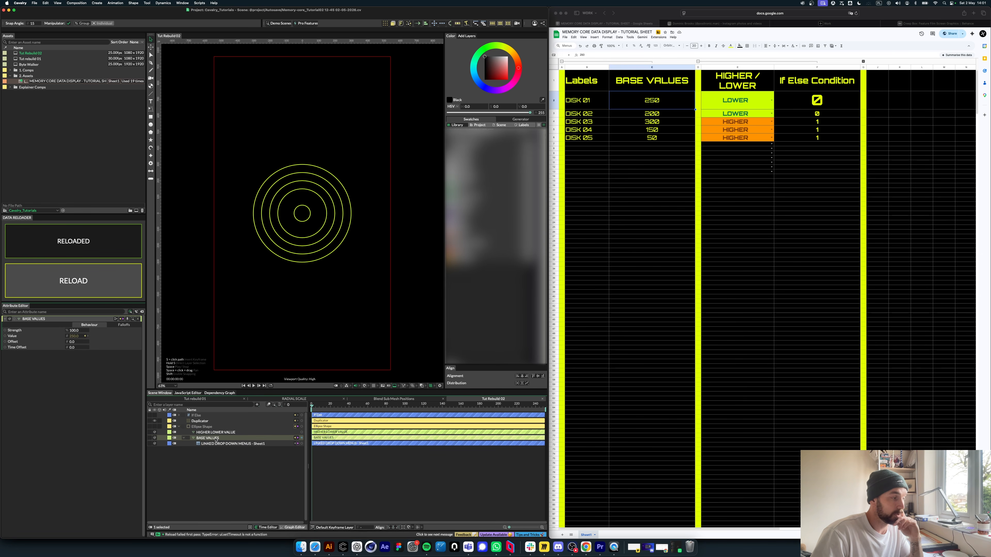
{"action": "left_click", "coordinate": [184, 438]}
{"action": "left_click", "coordinate": [228, 455]}
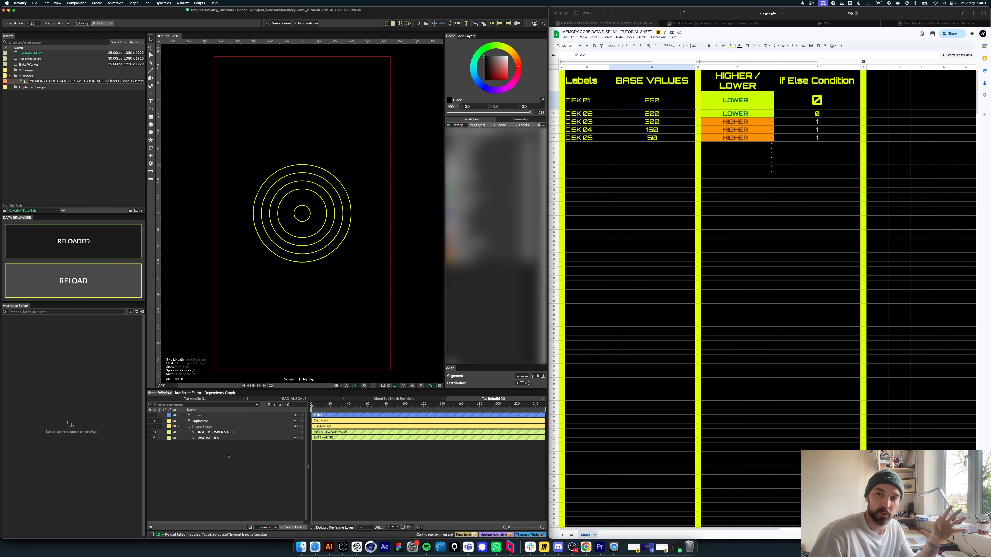
Step: Turn on the If Else layer's visibility and expand it to reveal its linked drop-down spreadsheet
{"action": "left_click", "coordinate": [157, 416]}
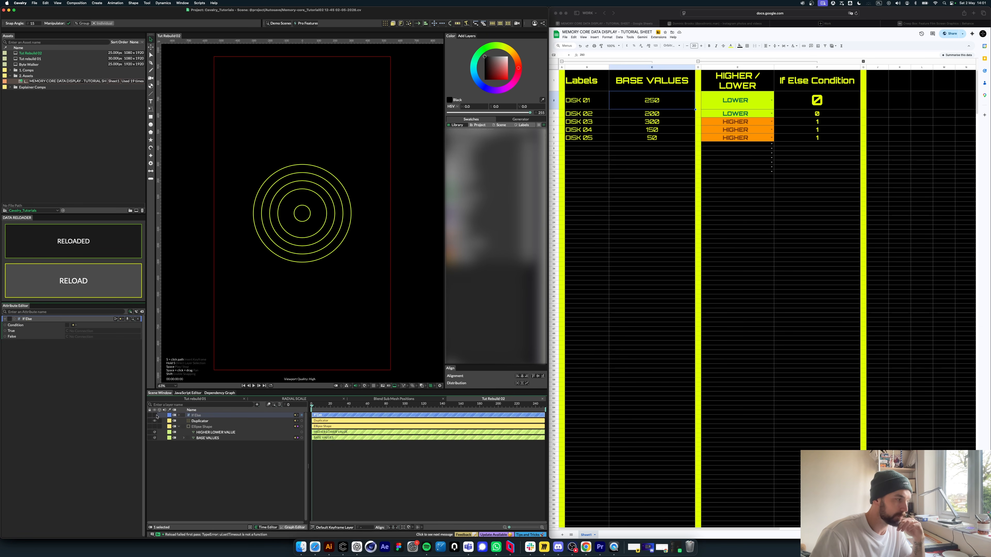
{"action": "left_click", "coordinate": [214, 458]}
{"action": "left_click", "coordinate": [179, 415]}
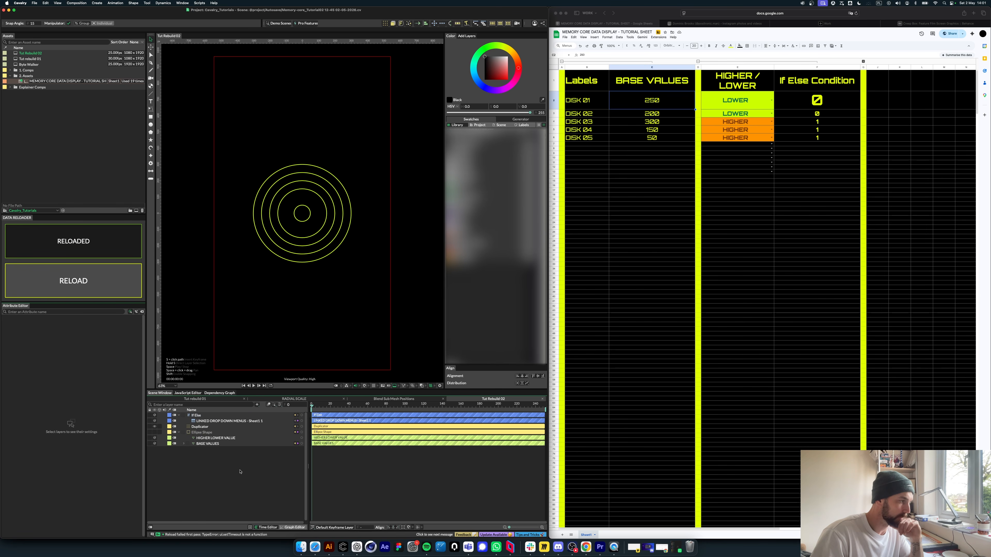
Step: Add a Value Array to the If Else layer's True attribute and rename the array HIGHER Values
{"action": "left_click", "coordinate": [196, 415]}
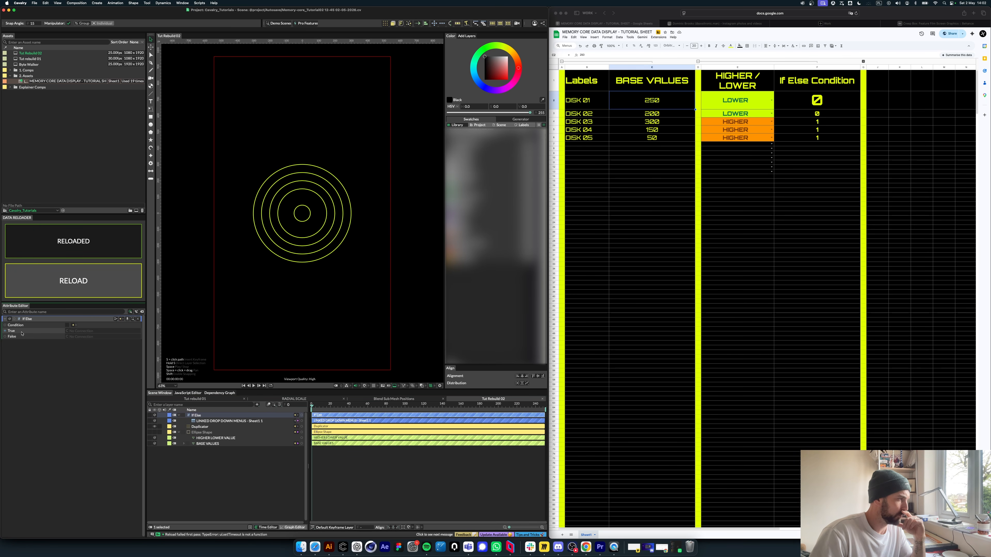
{"action": "right_click", "coordinate": [13, 334]}
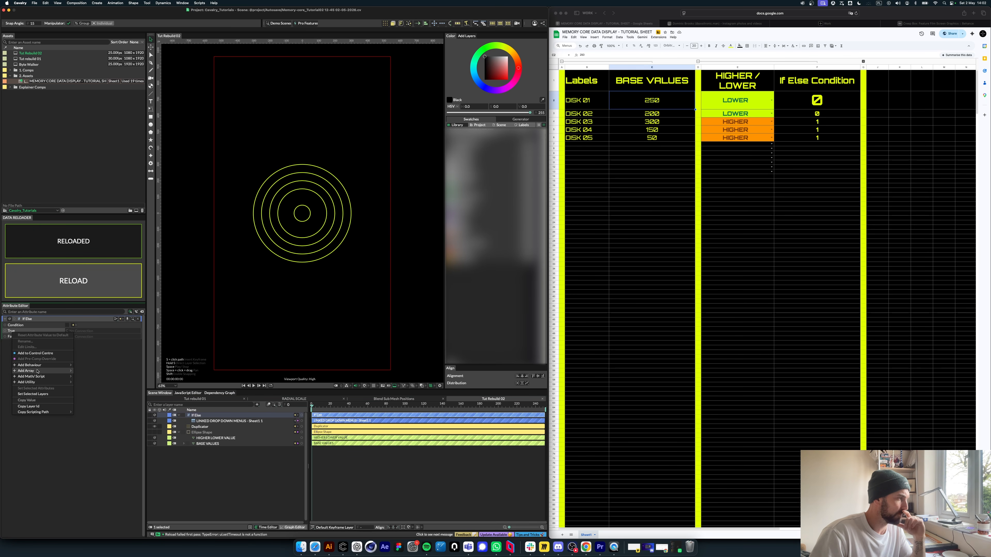
{"action": "mouse_move", "coordinate": [35, 373]}
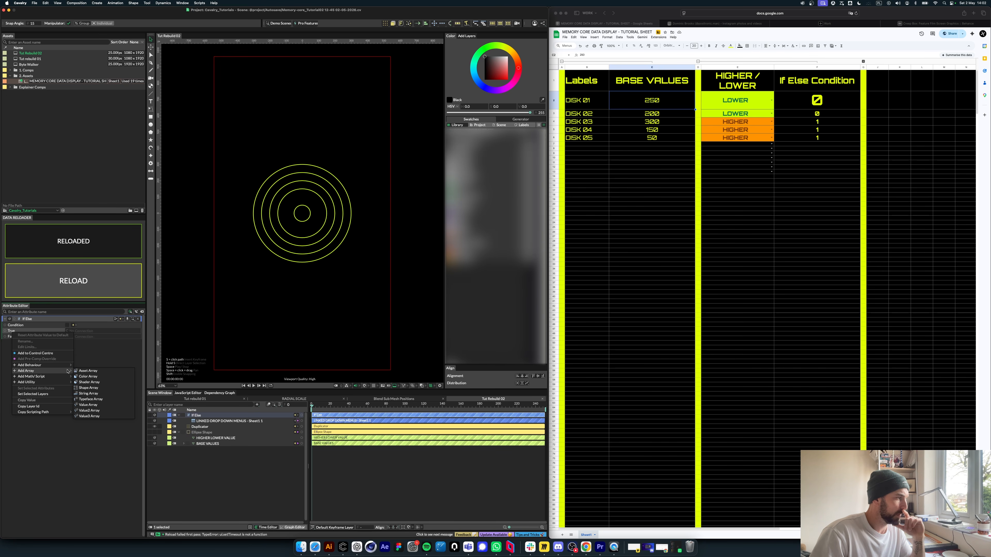
{"action": "left_click", "coordinate": [96, 406]}
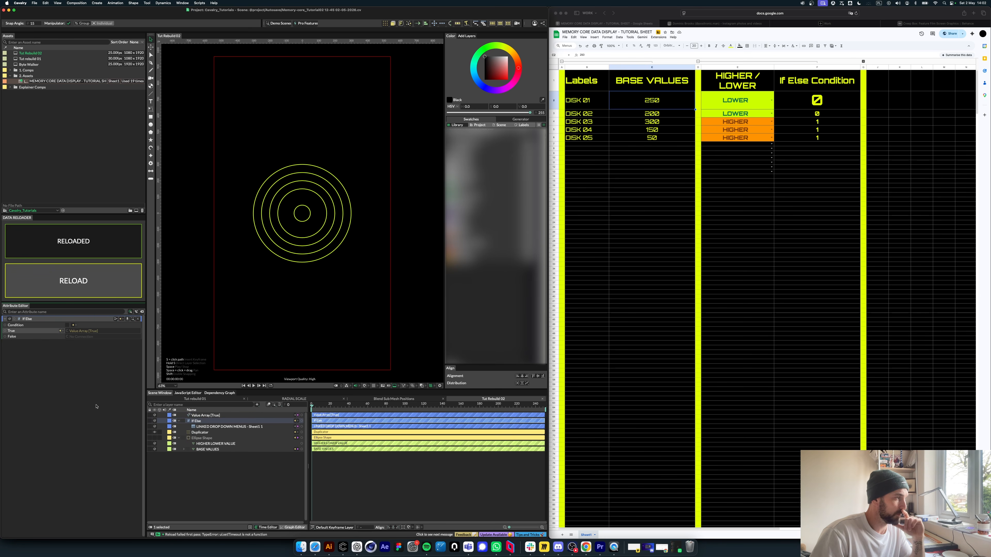
{"action": "left_click", "coordinate": [218, 415]}
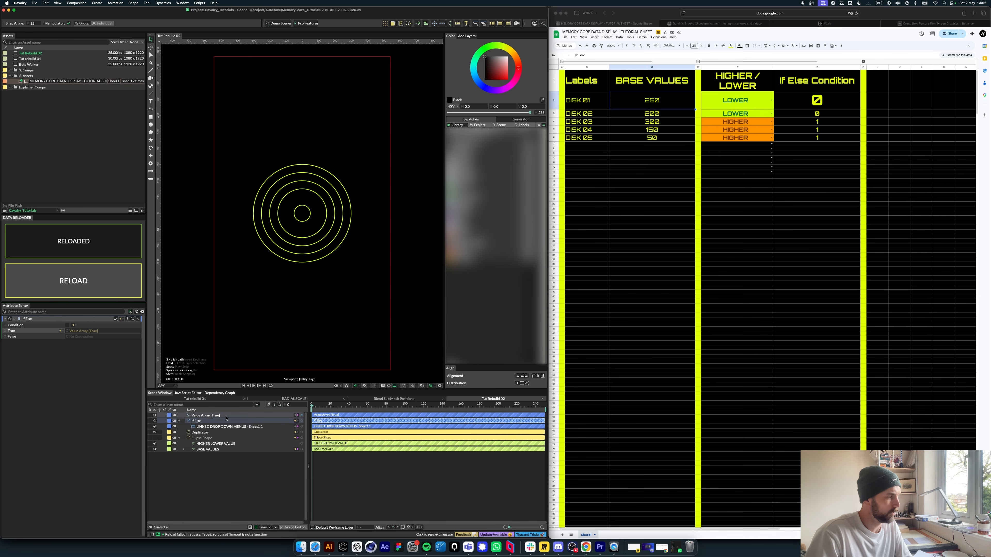
{"action": "type", "text": "HIGHER"}
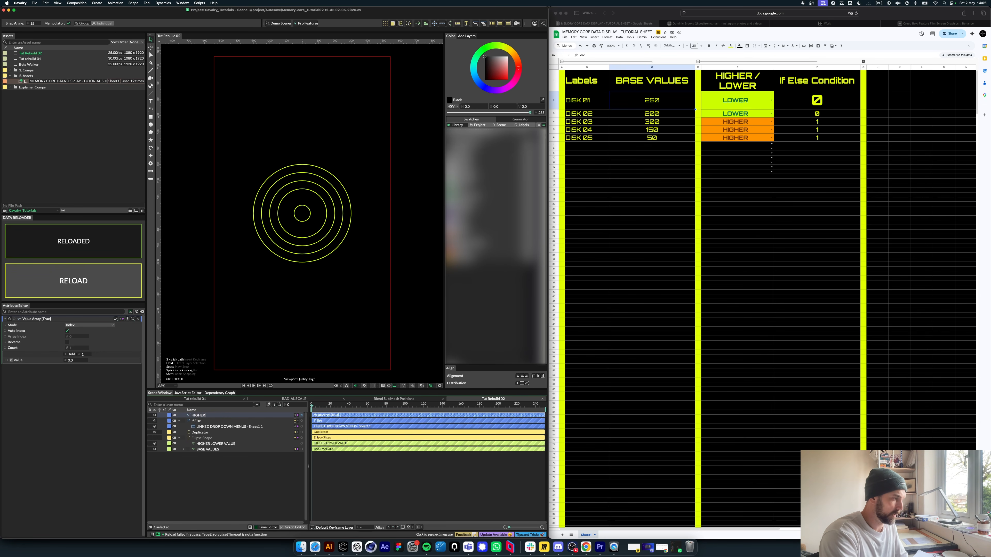
{"action": "key", "text": "Return"}
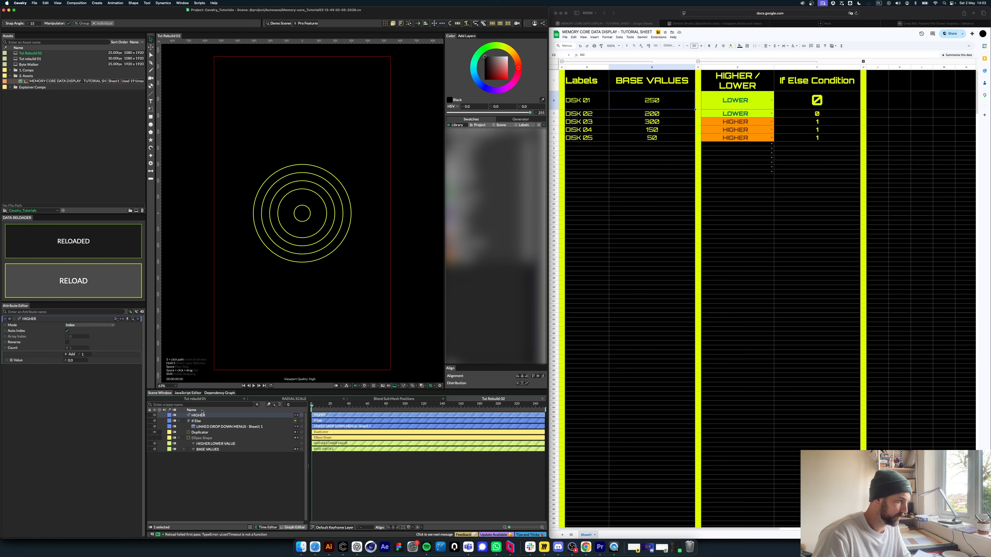
{"action": "double_click", "coordinate": [214, 415]}
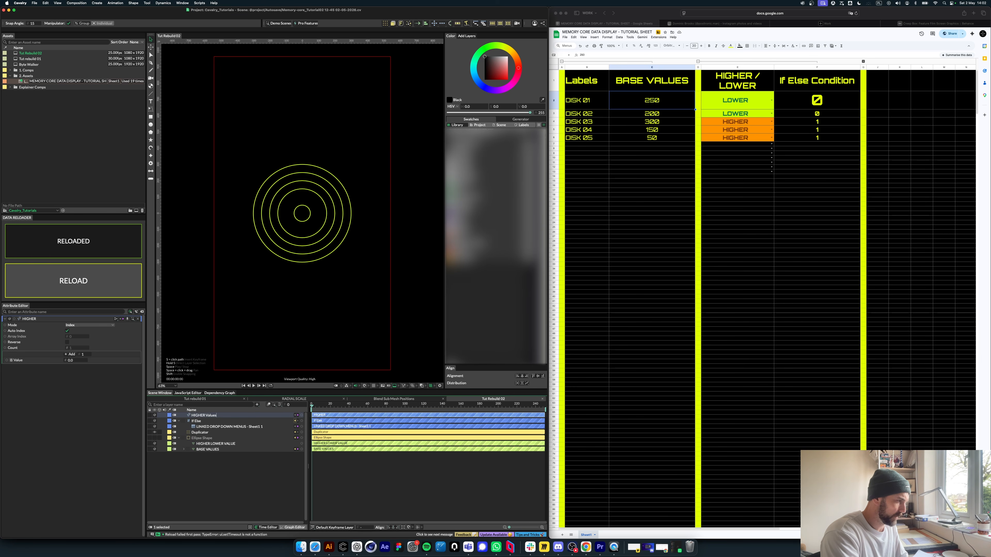
Step: Duplicate the HIGHER Values array and rename the copy LOWER VALUES
{"action": "key", "text": "super+d"}
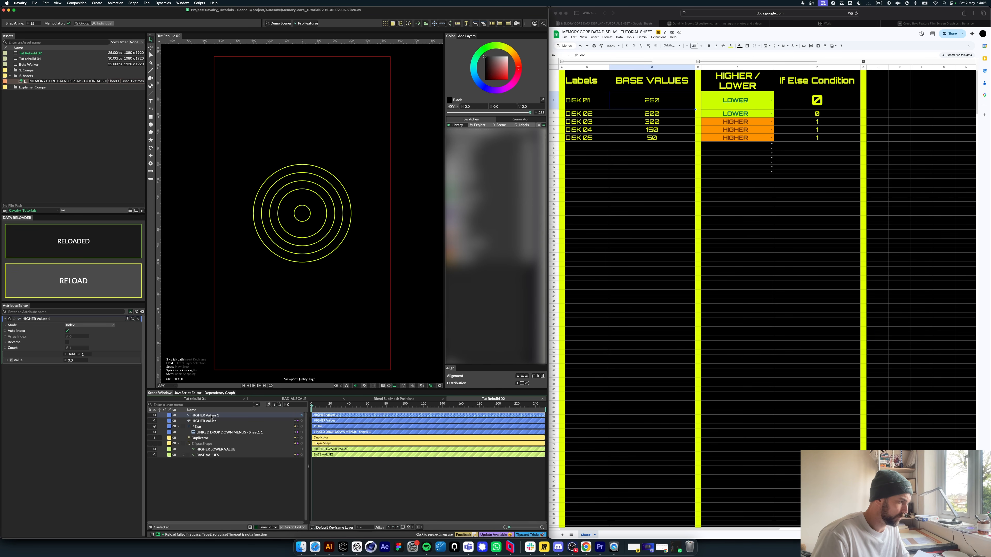
{"action": "double_click", "coordinate": [211, 416]}
{"action": "type", "text": "LOWER VALUES"}
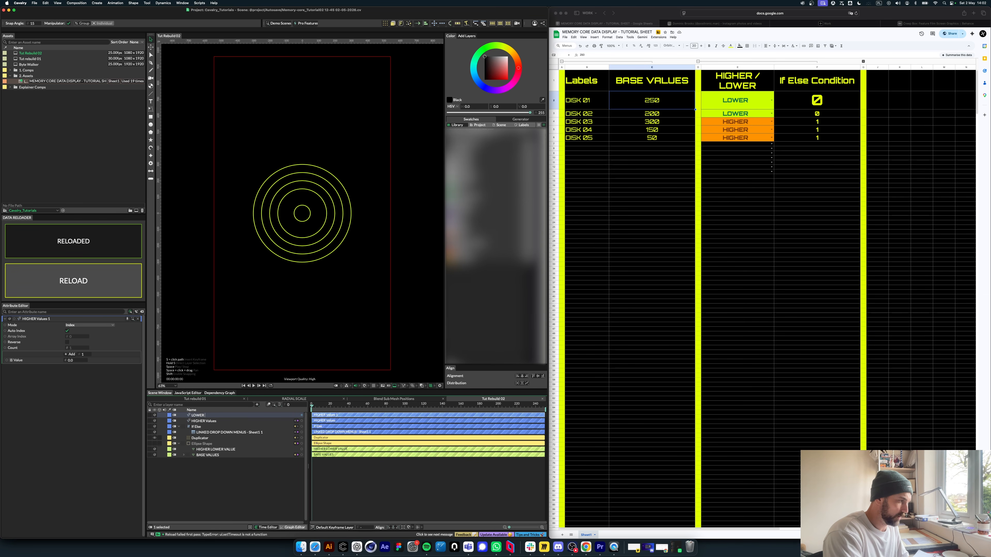
Step: Nest both value arrays under the If Else layer and connect LOWER VALUES to its False attribute
{"action": "left_click", "coordinate": [211, 421]}
{"action": "left_click", "coordinate": [211, 416], "text": "shift"}
{"action": "left_click_drag", "start_coordinate": [211, 417], "coordinate": [209, 429]}
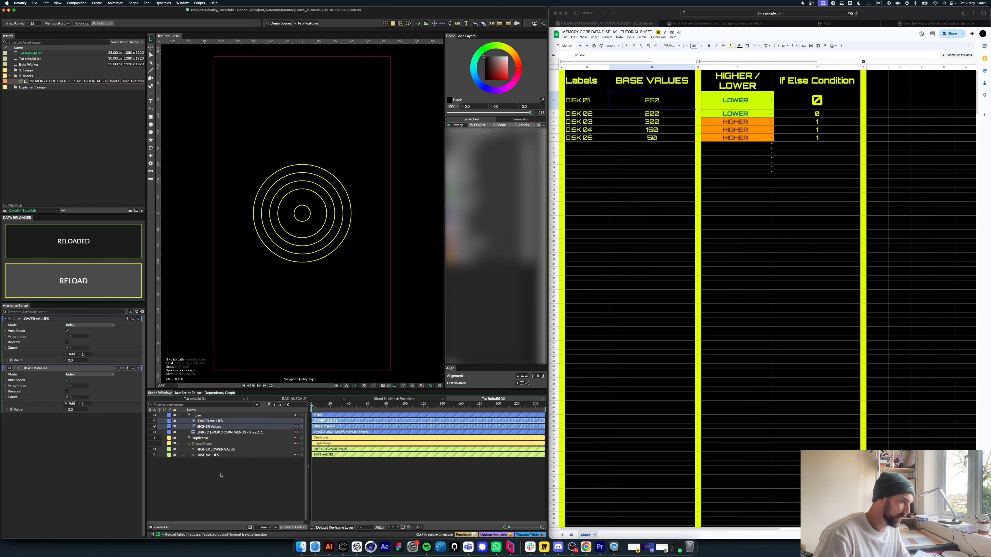
{"action": "left_click_drag", "start_coordinate": [302, 422], "coordinate": [75, 337]}
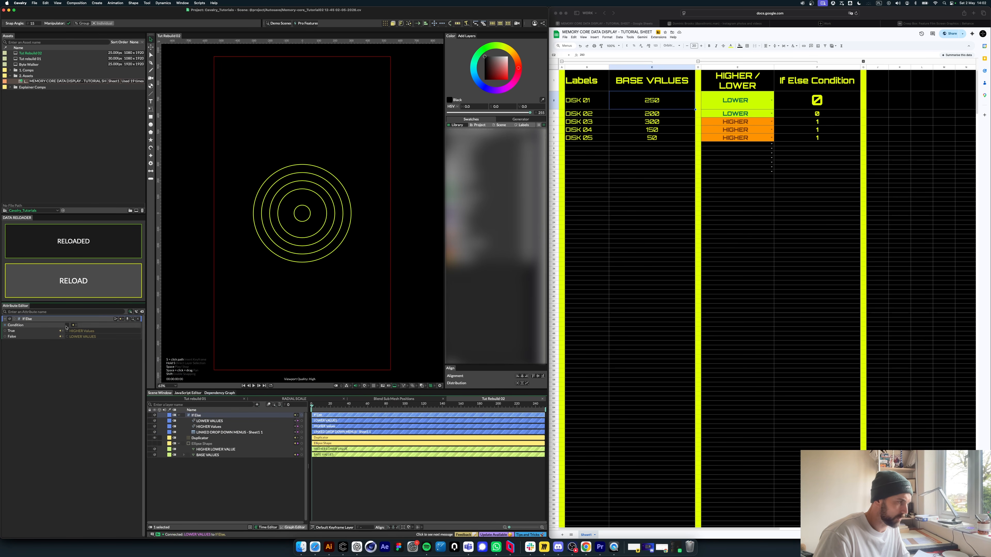
Step: Add 4 entries to the LOWER VALUES array and set its five values to about -122, -98, -59, -73 and -104
{"action": "left_click", "coordinate": [216, 421]}
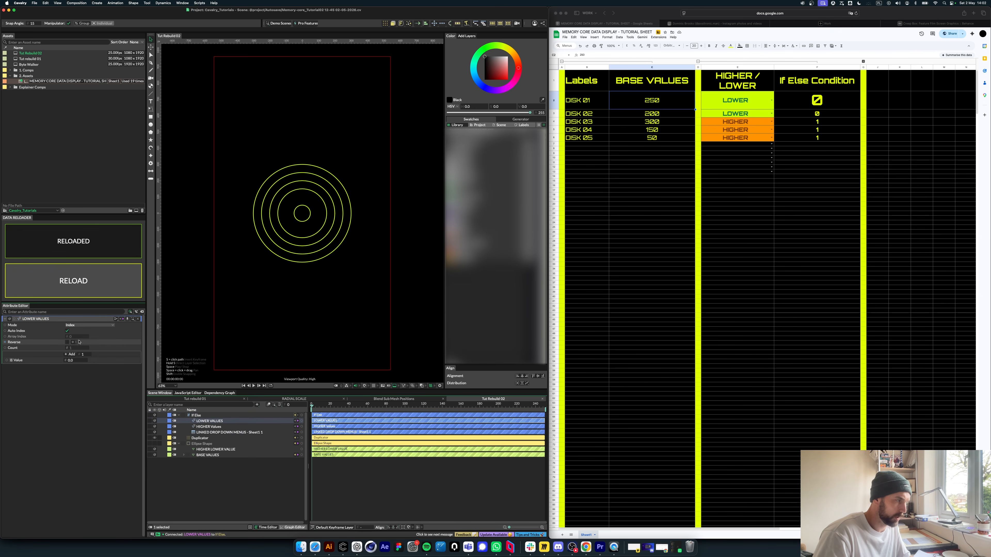
{"action": "left_click", "coordinate": [85, 355]}
{"action": "type", "text": "4"}
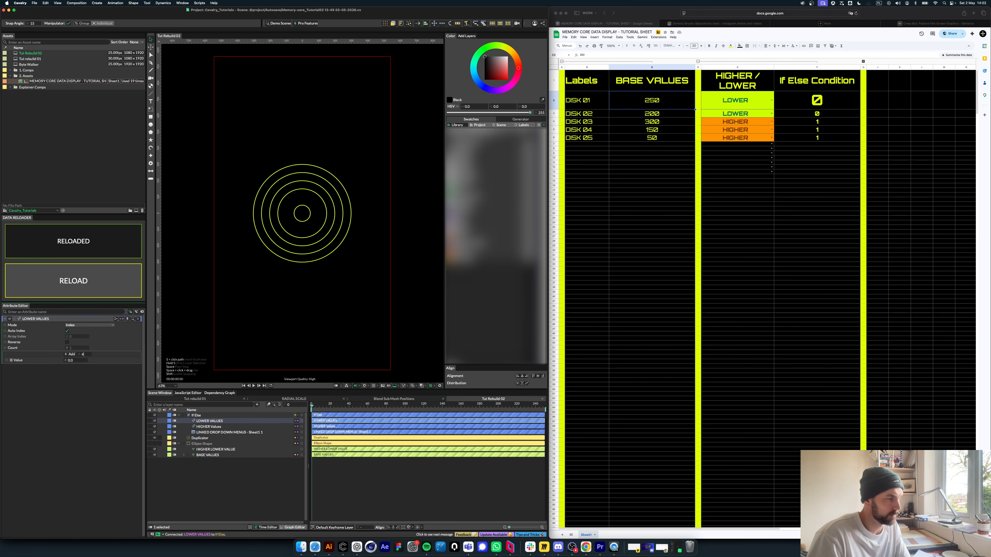
{"action": "left_click", "coordinate": [71, 355]}
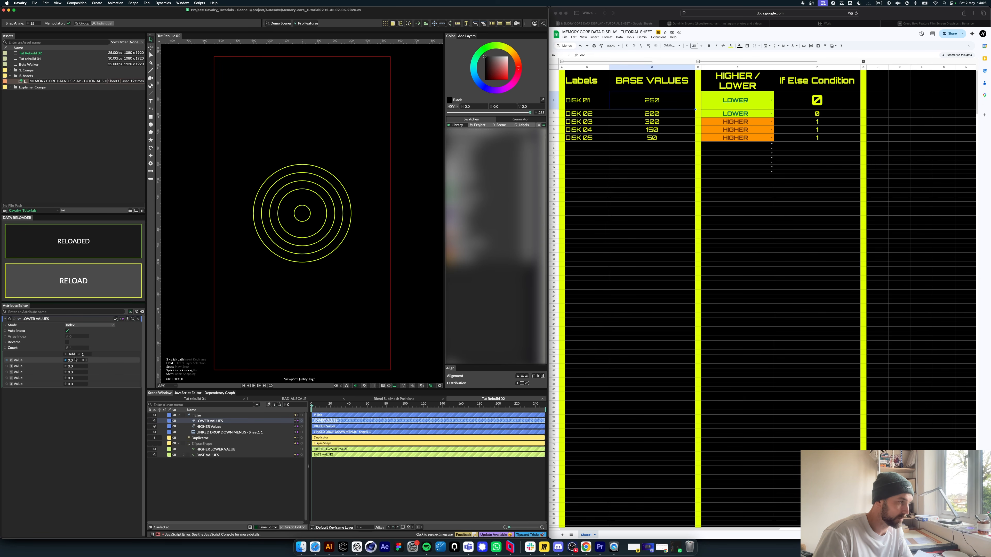
{"action": "left_click_drag", "start_coordinate": [77, 366], "coordinate": [53, 372]}
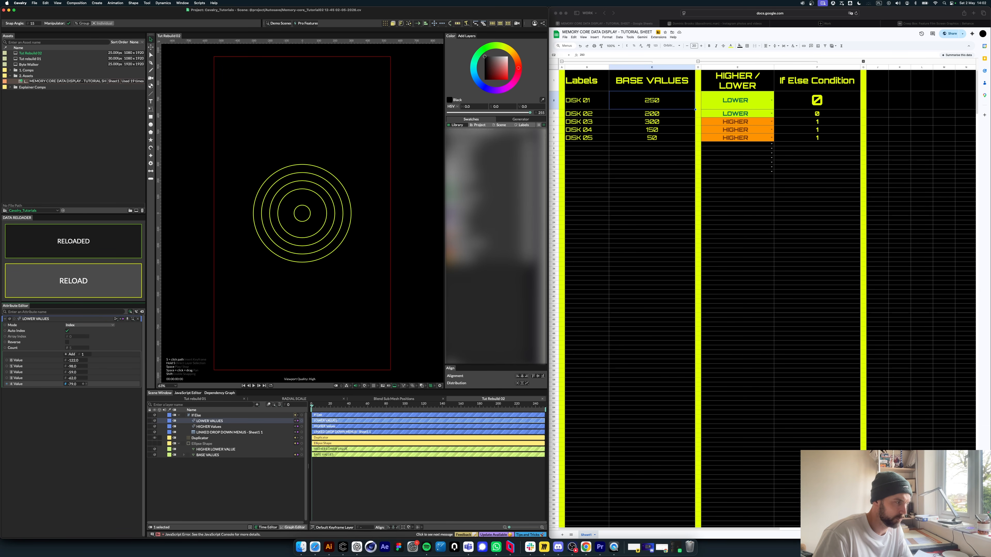
Step: Add 4 entries to the HIGHER Values array and set its five values to about 90, 113, 145, 66 and 138
{"action": "left_click", "coordinate": [209, 427]}
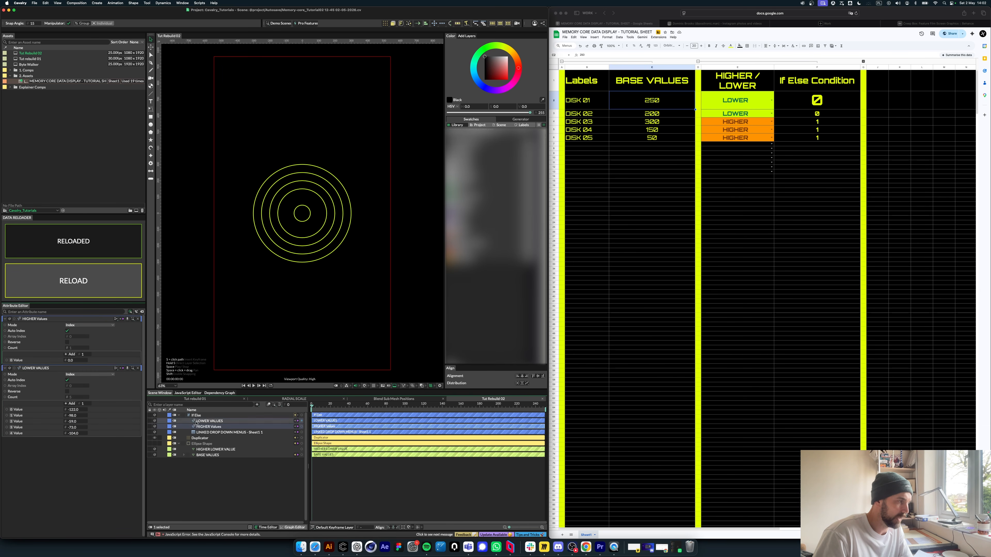
{"action": "left_click", "coordinate": [83, 354]}
{"action": "type", "text": "4"}
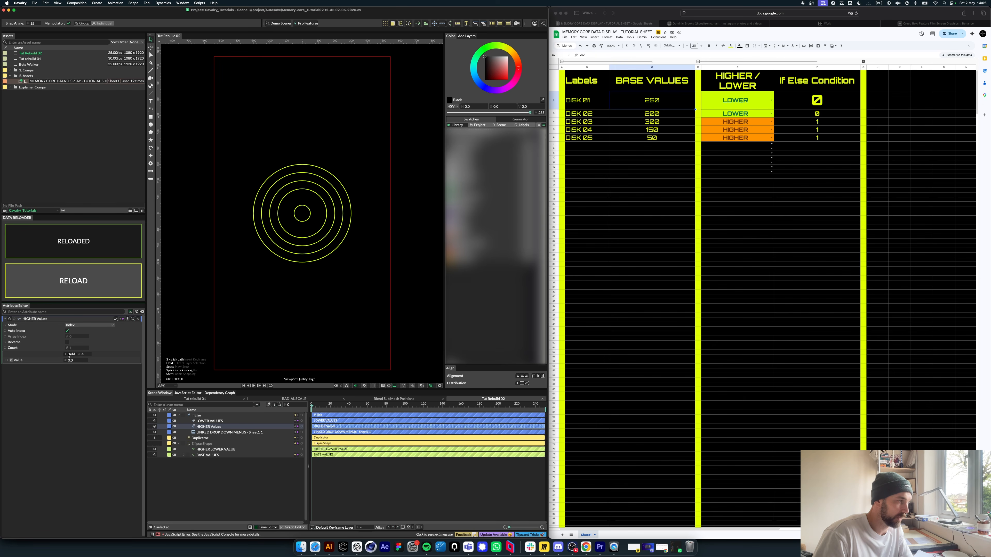
{"action": "left_click", "coordinate": [72, 354]}
{"action": "left_click_drag", "start_coordinate": [71, 360], "coordinate": [63, 379]}
{"action": "left_click_drag", "start_coordinate": [71, 383], "coordinate": [91, 361]}
Step: Review the If Else connections and the entries of the LOWER VALUES and HIGHER Values arrays
{"action": "left_click", "coordinate": [219, 415]}
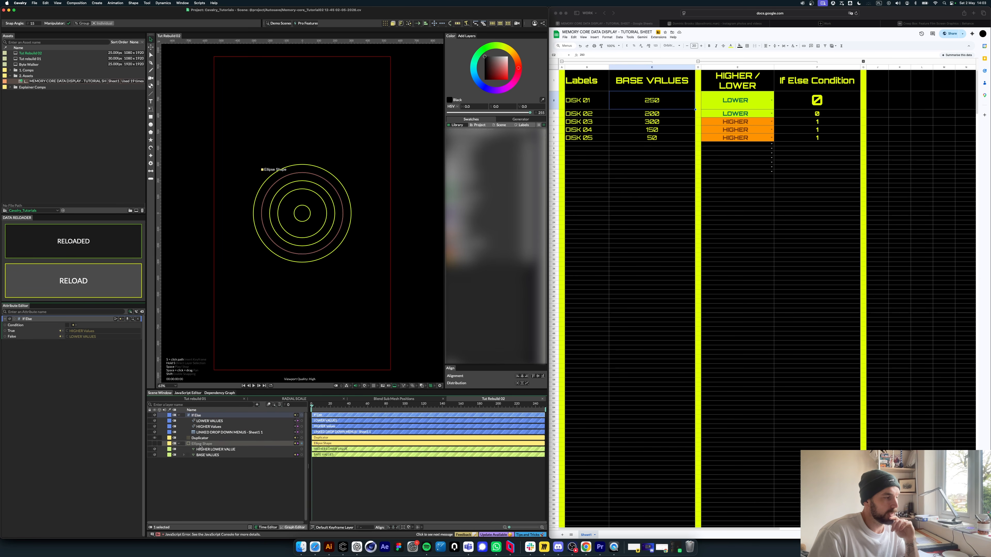
{"action": "left_click", "coordinate": [212, 420]}
{"action": "left_click", "coordinate": [213, 427]}
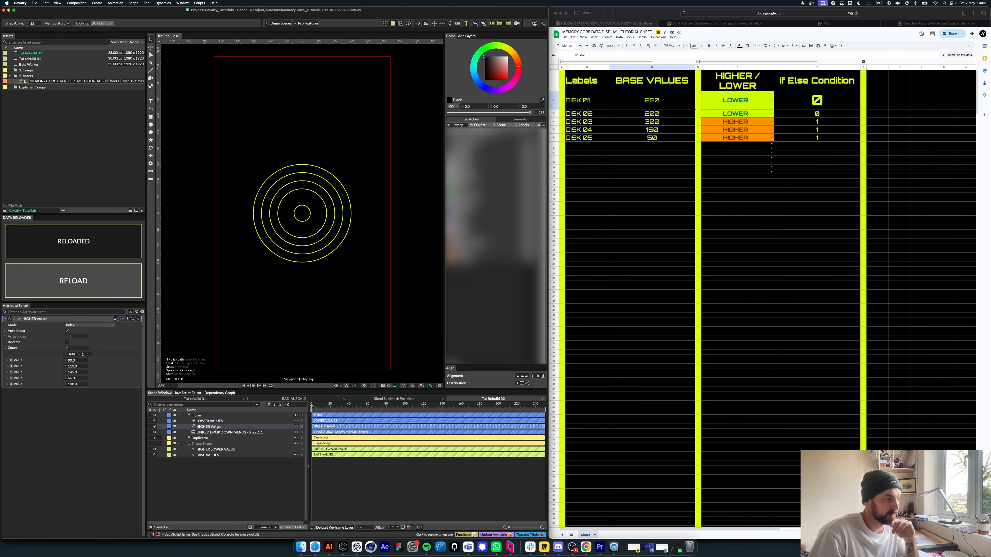
{"action": "left_click", "coordinate": [213, 415]}
{"action": "left_click", "coordinate": [217, 426]}
{"action": "left_click", "coordinate": [219, 421]}
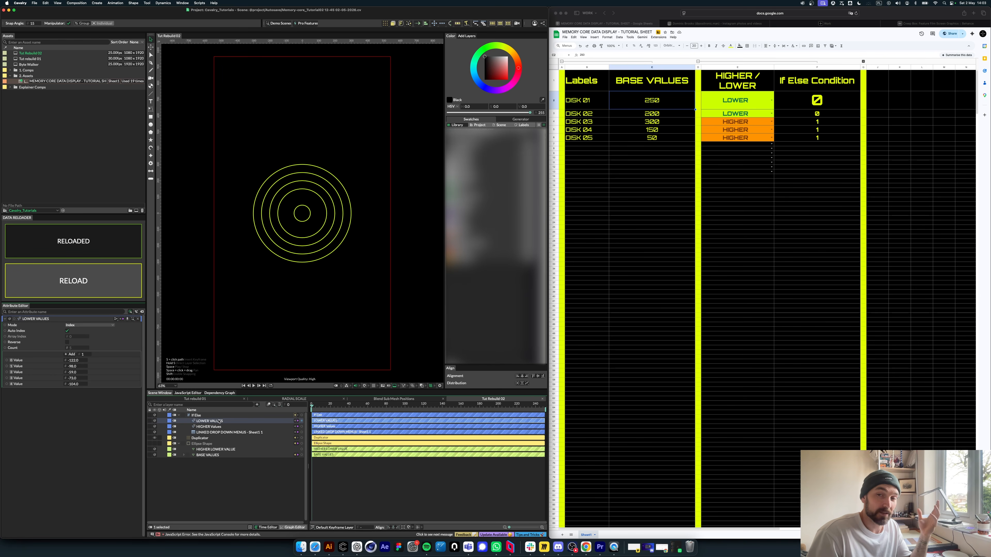
{"action": "left_click", "coordinate": [199, 415]}
Step: Nest the If Else layer under HIGHER LOWER VALUE and connect it to that behaviour's Value attribute
{"action": "left_click", "coordinate": [214, 450]}
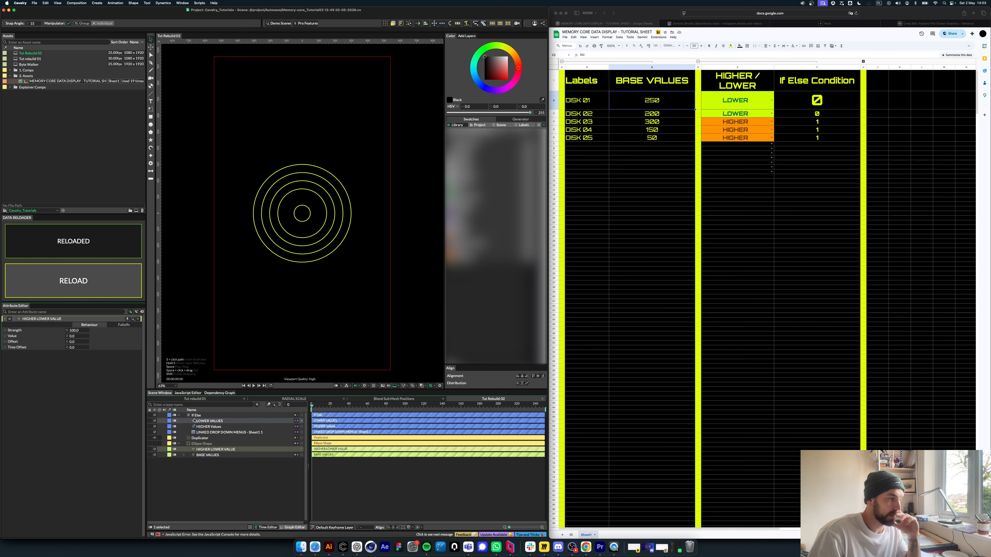
{"action": "left_click_drag", "start_coordinate": [203, 415], "coordinate": [228, 449]}
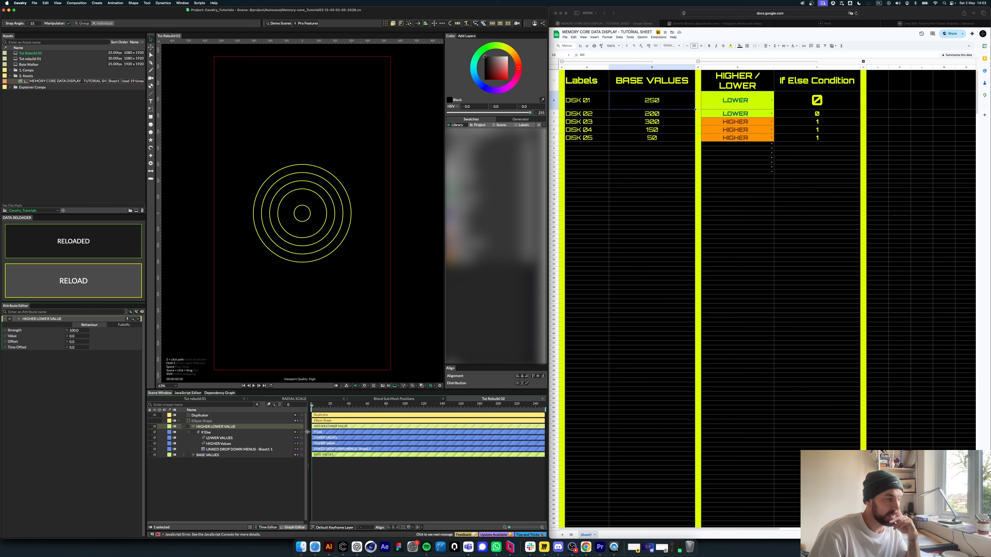
{"action": "left_click_drag", "start_coordinate": [209, 434], "coordinate": [13, 336]}
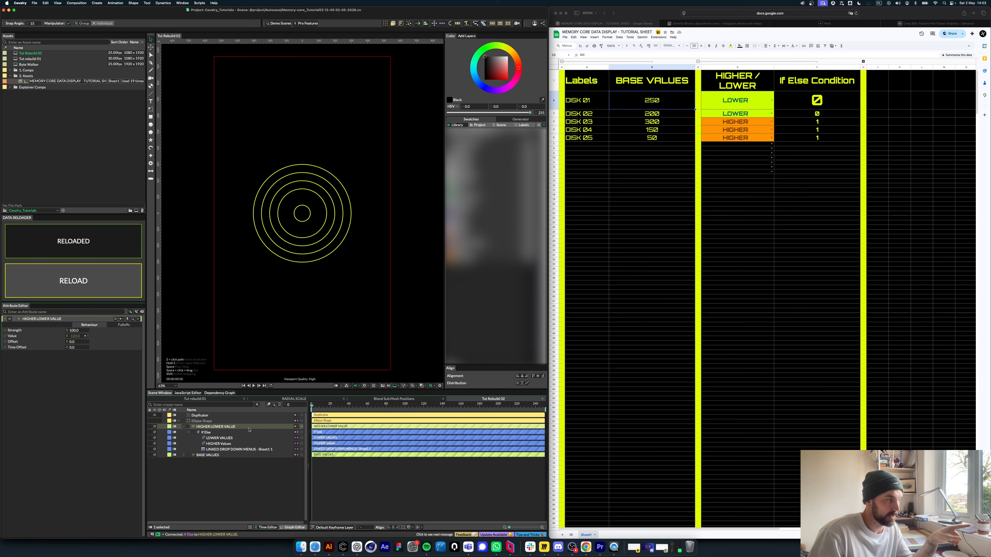
Step: Move HIGHER Values above LOWER VALUES inside If Else, and select DISK 01's If Else Condition cell in the Google Sheet
{"action": "left_click_drag", "start_coordinate": [223, 445], "coordinate": [211, 434]}
{"action": "left_click", "coordinate": [206, 433]}
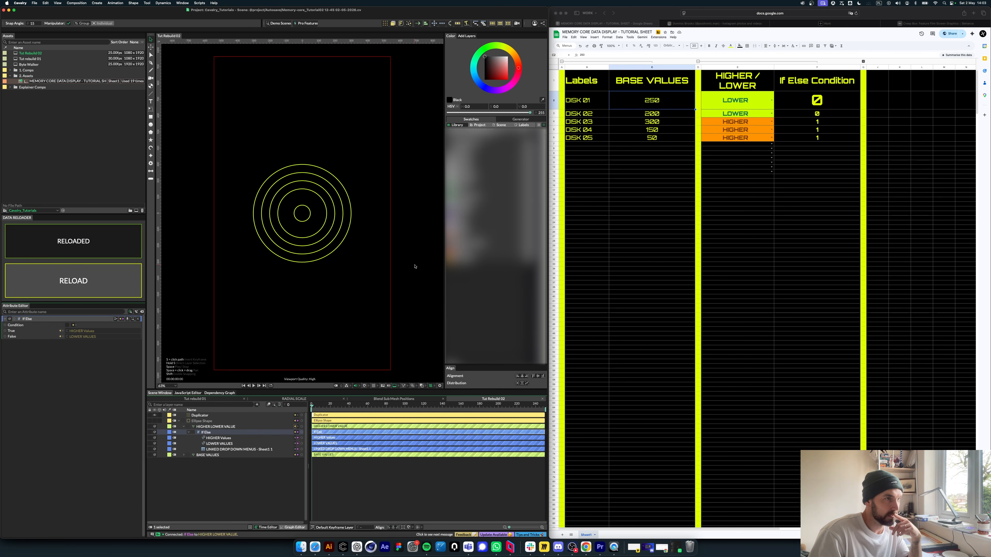
{"action": "left_click", "coordinate": [815, 103]}
{"action": "left_click", "coordinate": [824, 104]}
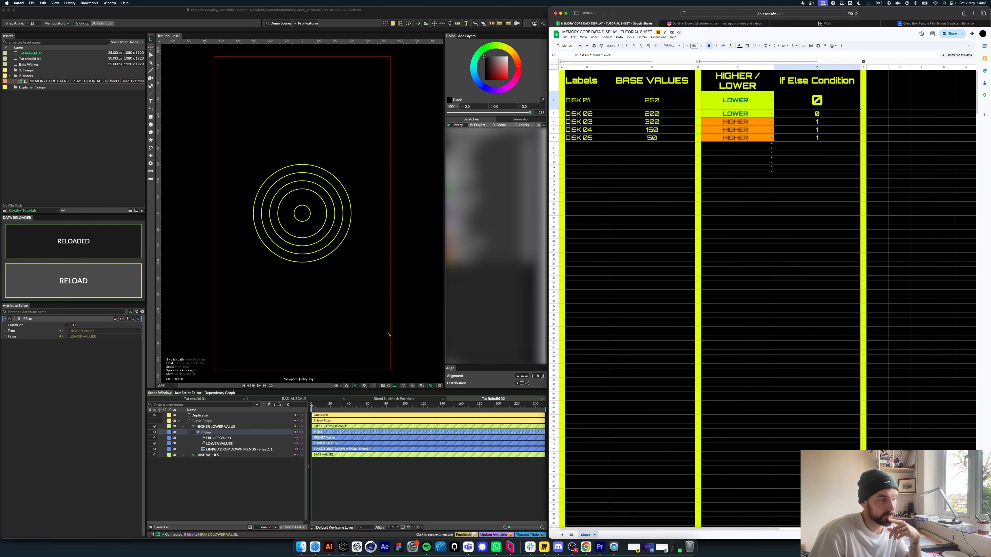
{"action": "left_click", "coordinate": [219, 444]}
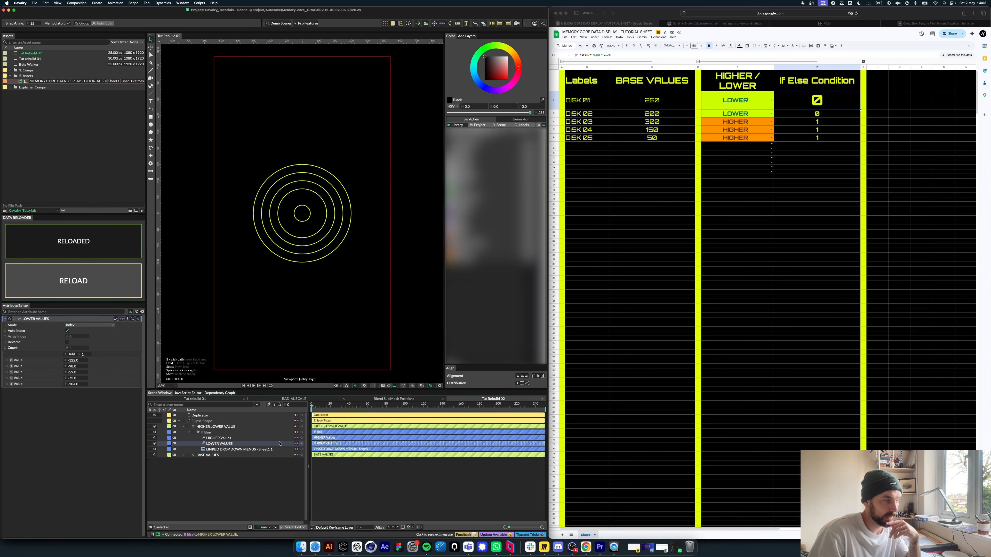
Step: Check the HIGHER LOWER VALUE behaviour's settings and collapse its layer under the Ellipse Shape
{"action": "left_click", "coordinate": [234, 427]}
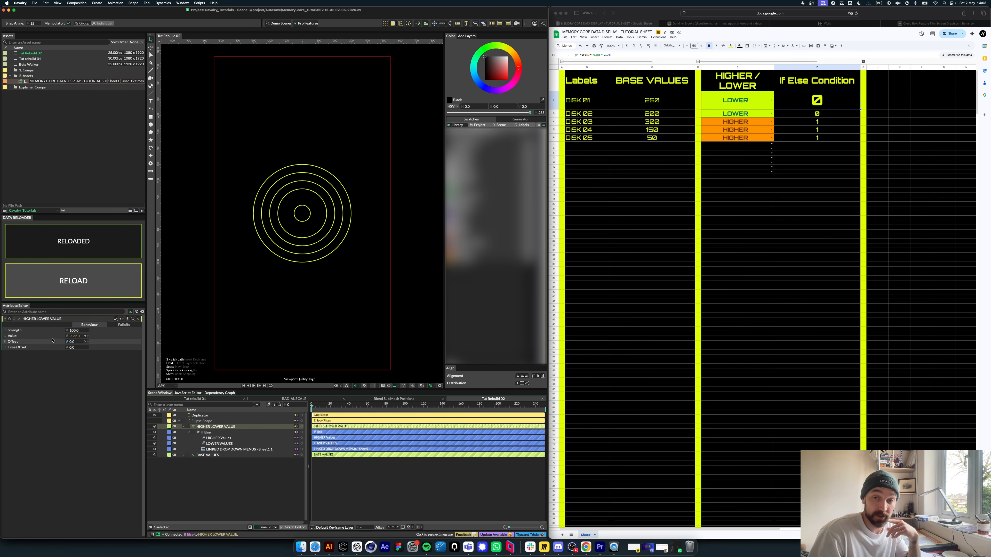
{"action": "left_click", "coordinate": [217, 473]}
{"action": "left_click", "coordinate": [183, 427]}
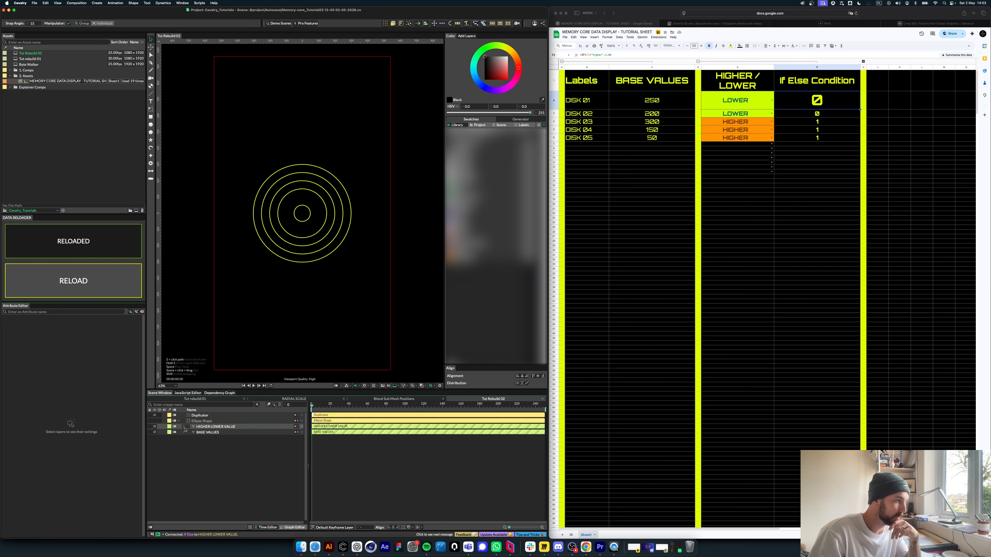
Step: Add a Behaviour Mixer above HIGHER LOWER VALUE under the Ellipse Shape and give it a second behaviour slot
{"action": "left_click", "coordinate": [222, 429]}
{"action": "left_click", "coordinate": [221, 433]}
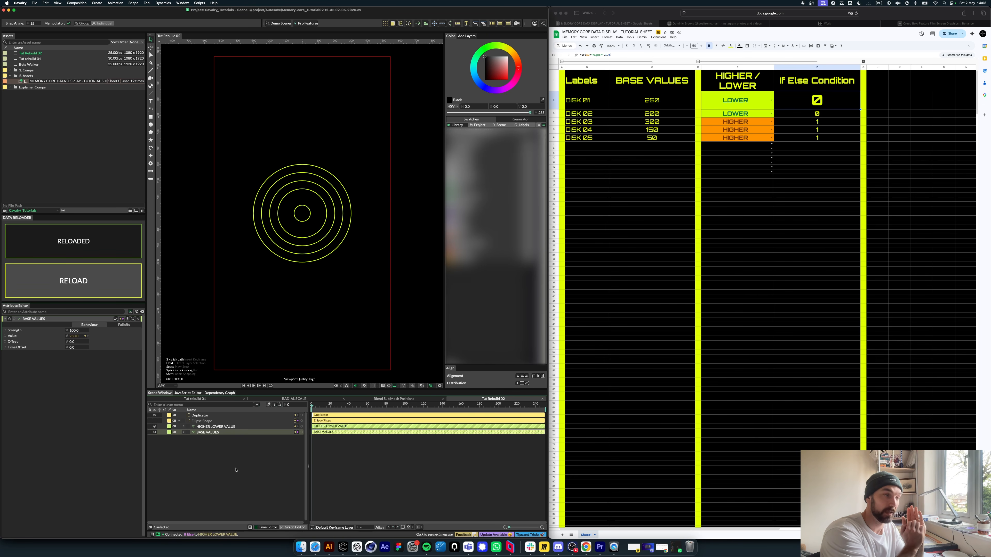
{"action": "key", "text": "super+period"}
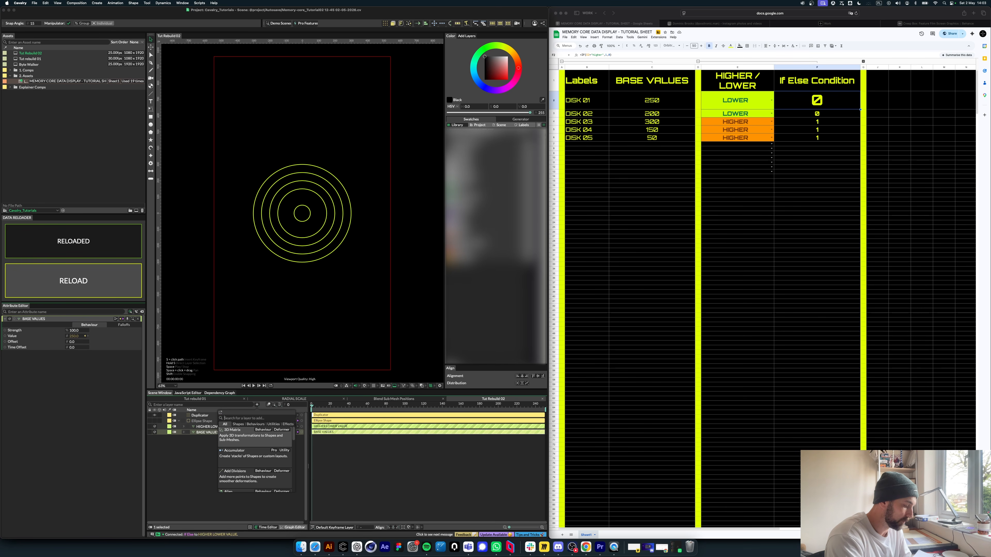
{"action": "type", "text": "beh"}
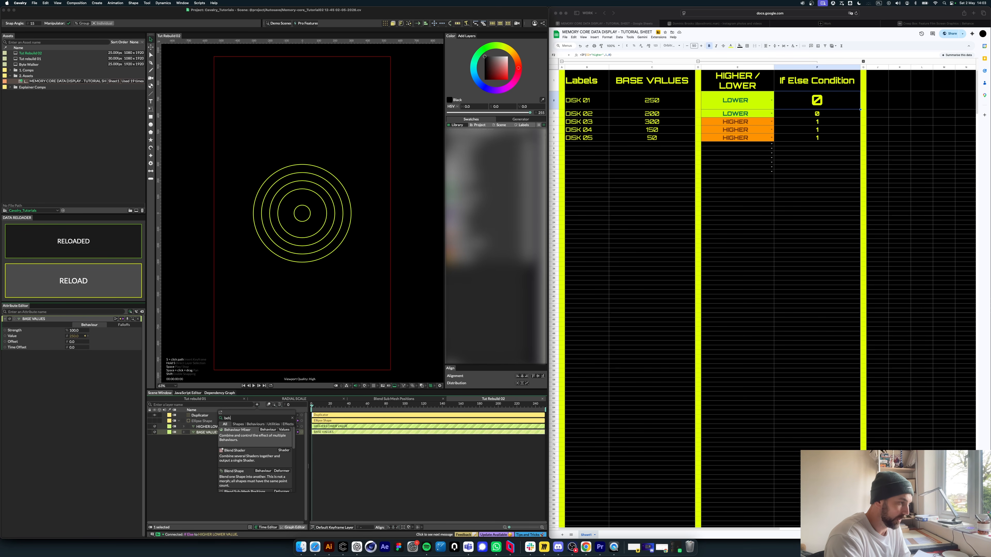
{"action": "key", "text": "Return"}
{"action": "left_click_drag", "start_coordinate": [211, 433], "coordinate": [211, 424]}
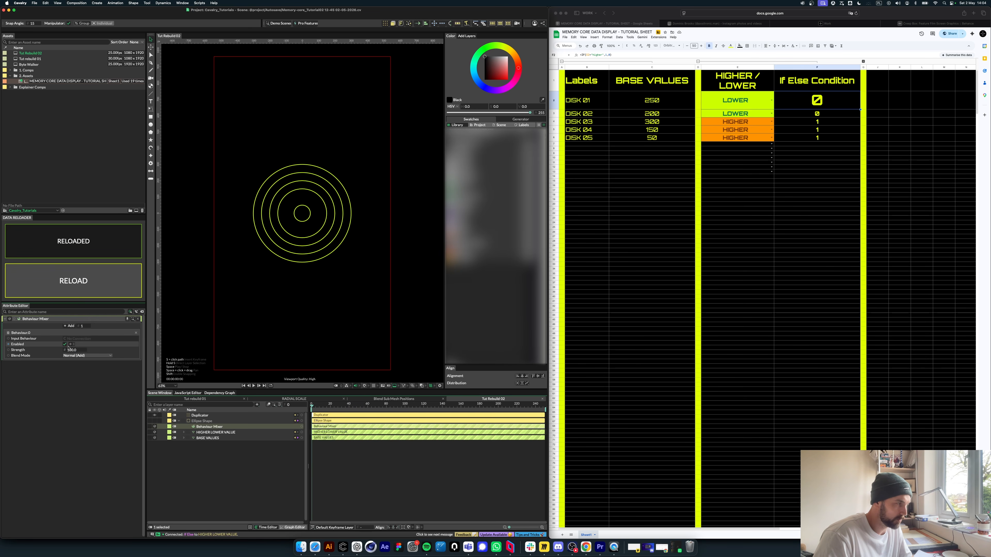
{"action": "left_click", "coordinate": [66, 326]}
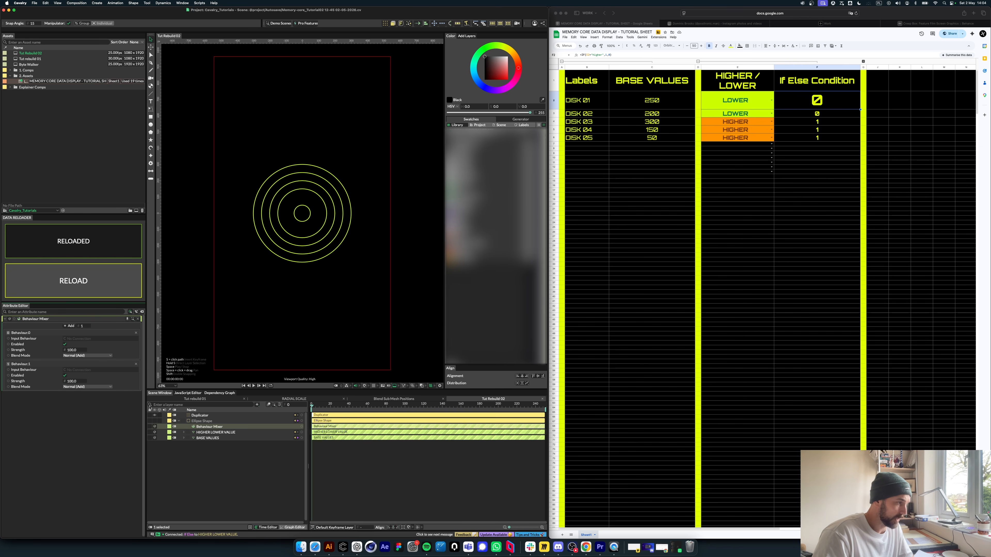
Step: Connect BASE VALUES to the Input Behaviour of the Behaviour Mixer's first slot, Behaviour.0
{"action": "left_click", "coordinate": [231, 454]}
{"action": "left_click", "coordinate": [234, 427]}
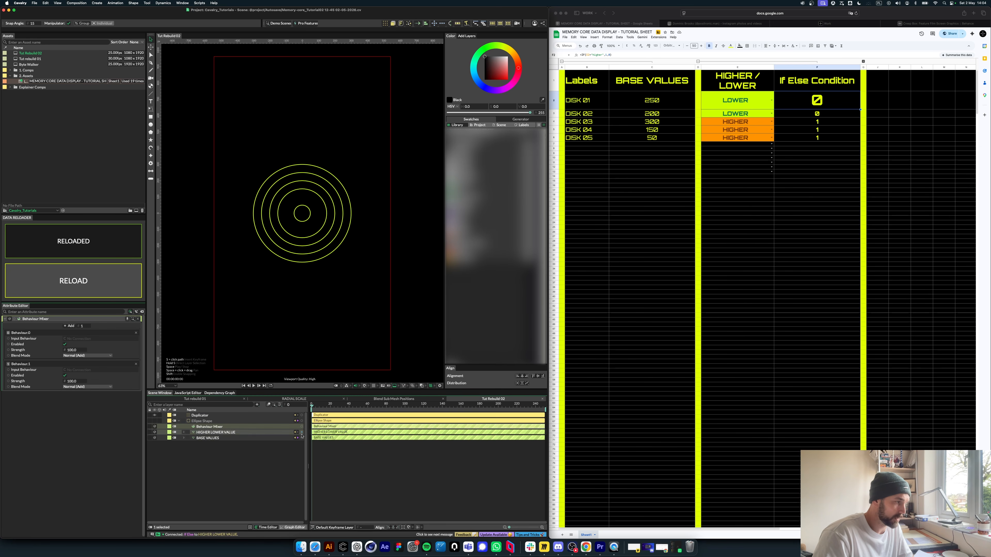
{"action": "left_click_drag", "start_coordinate": [301, 437], "coordinate": [78, 339]}
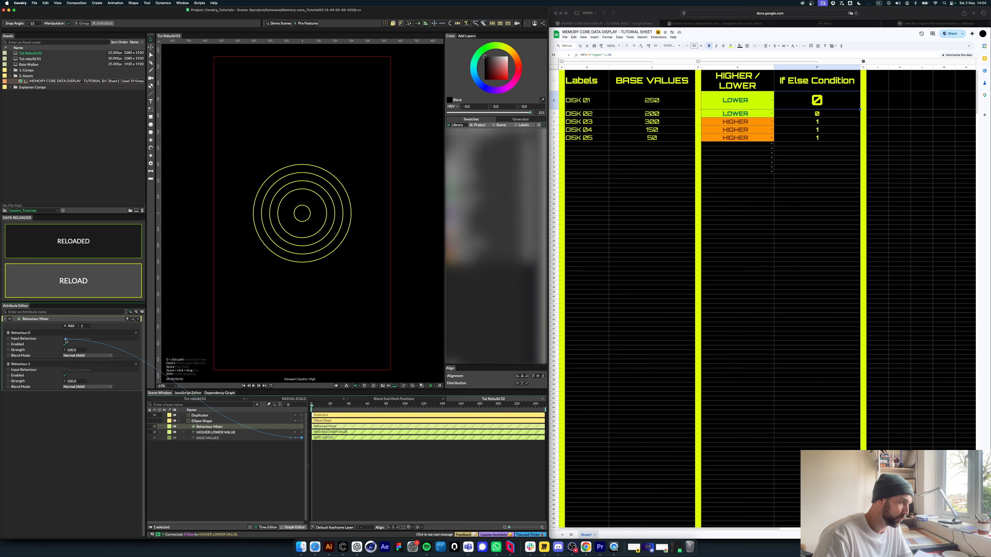
Step: Disconnect BASE VALUES from the Ellipse Shape's Radius and connect the Behaviour Mixer to the Radius instead
{"action": "left_click", "coordinate": [202, 420]}
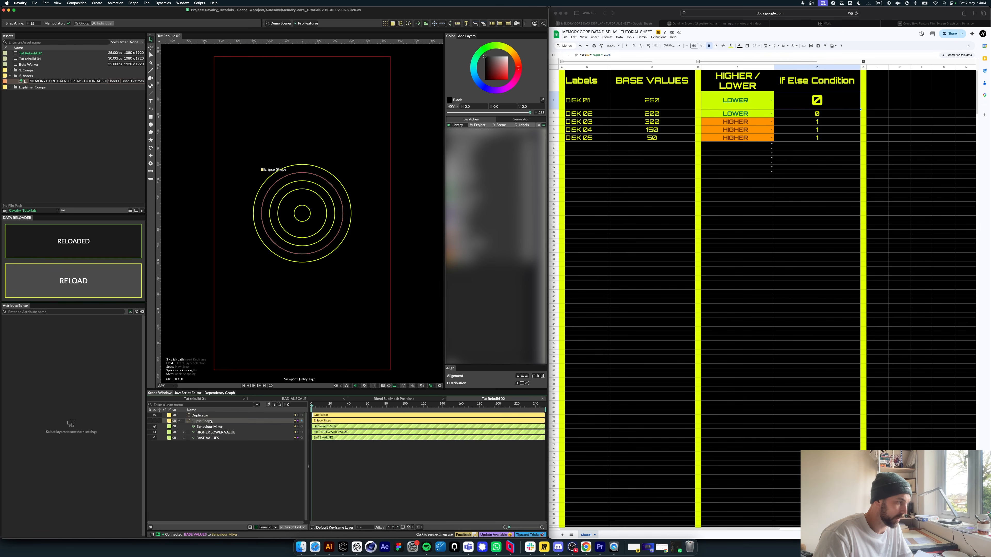
{"action": "left_click", "coordinate": [87, 398]}
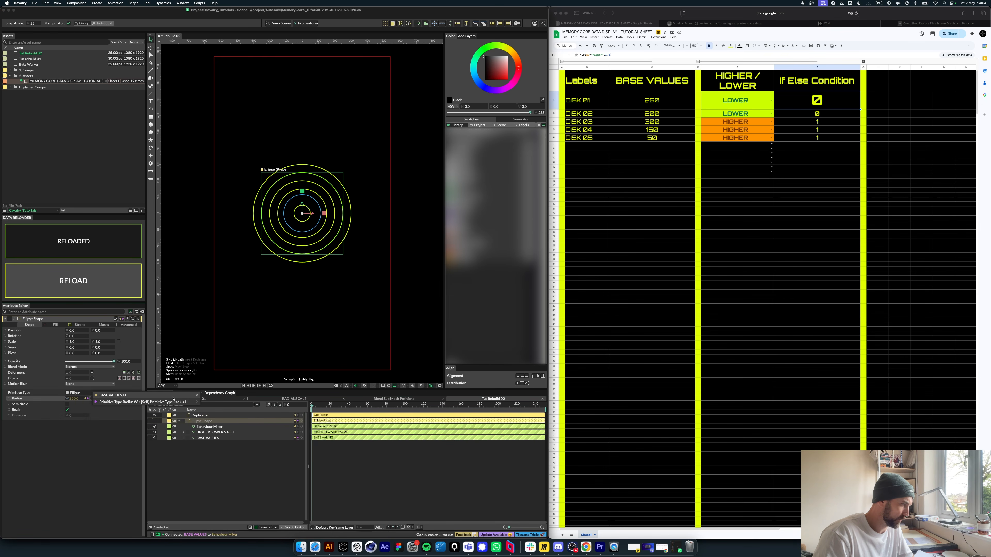
{"action": "left_click", "coordinate": [197, 398]}
{"action": "left_click", "coordinate": [312, 211]}
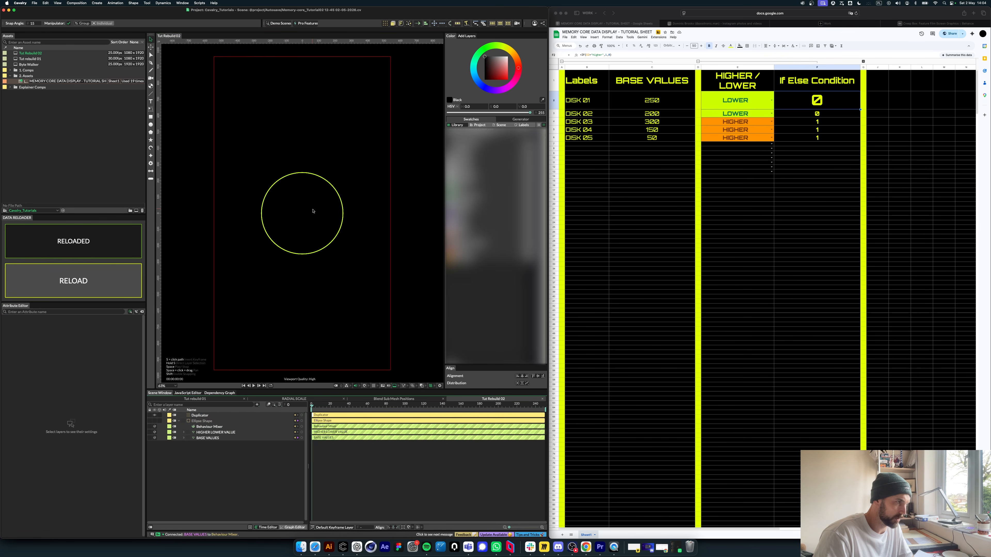
{"action": "left_click", "coordinate": [273, 421]}
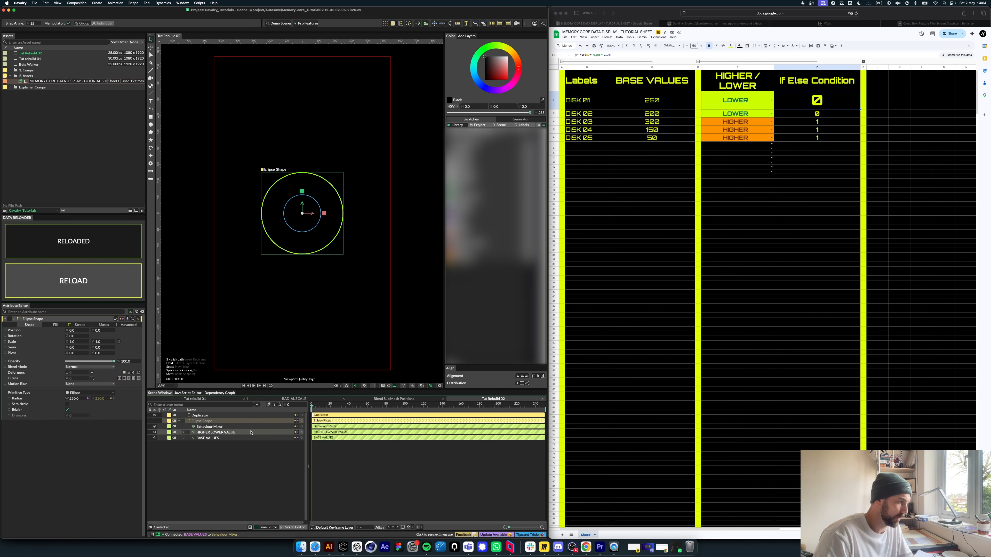
{"action": "left_click_drag", "start_coordinate": [302, 427], "coordinate": [74, 399]}
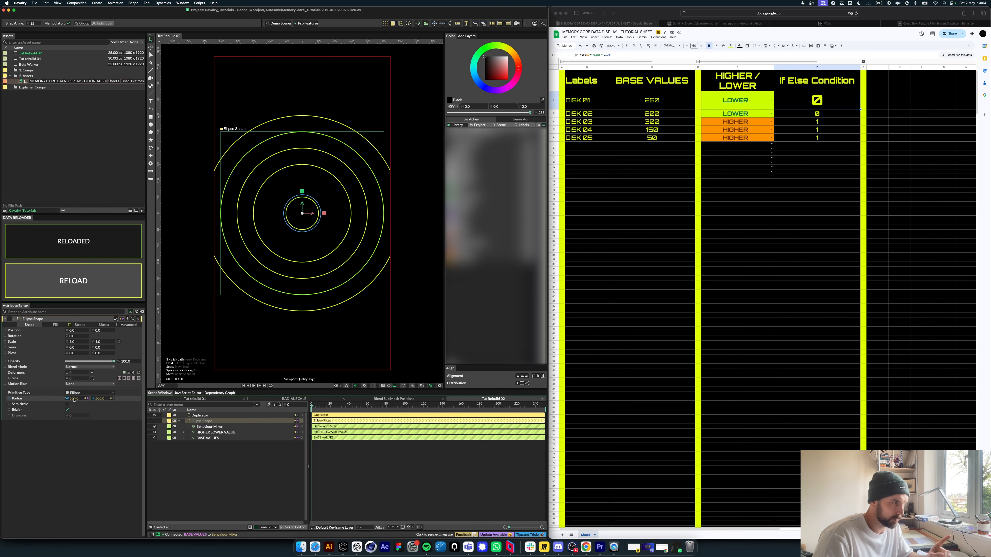
Step: Set Behaviour.1's Strength to 0 in the Behaviour Mixer and connect HIGHER LOWER VALUE to its Input Behaviour
{"action": "left_click", "coordinate": [201, 415]}
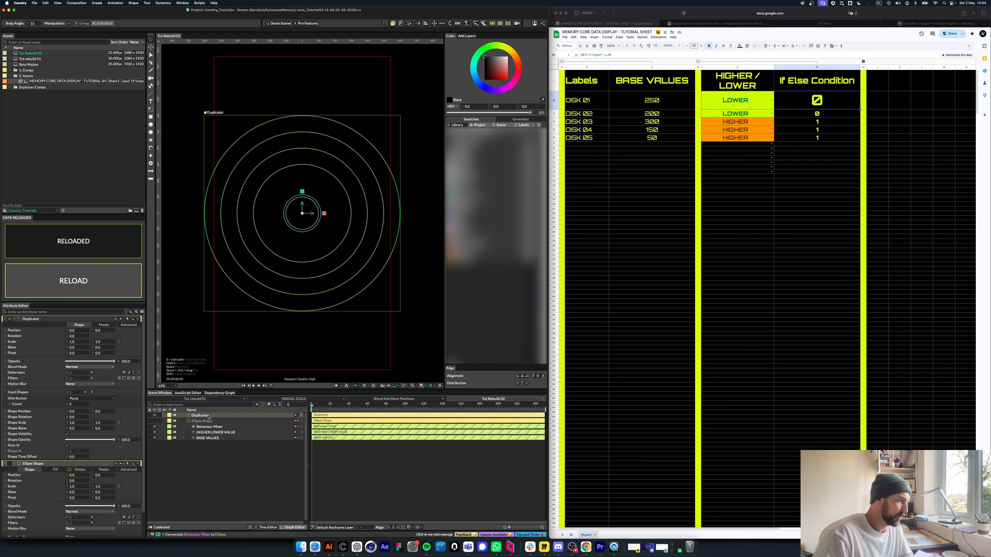
{"action": "left_click", "coordinate": [219, 427]}
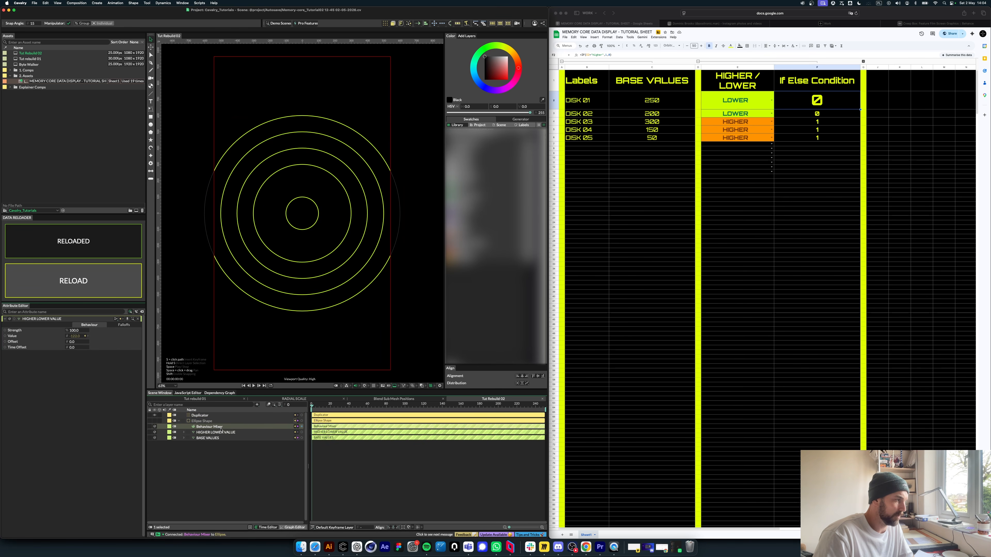
{"action": "left_click", "coordinate": [71, 382]}
{"action": "type", "text": "0"}
{"action": "key", "text": "Return"}
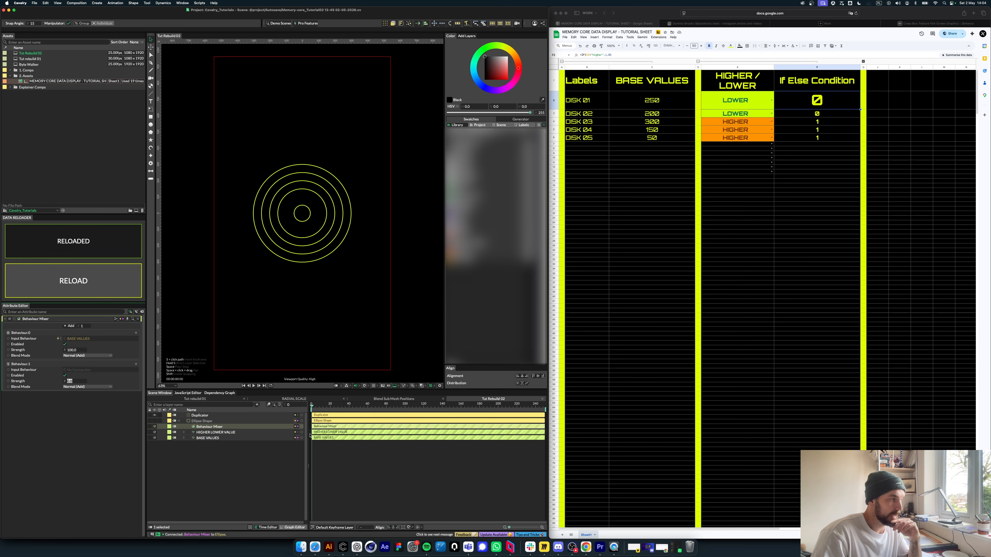
{"action": "left_click_drag", "start_coordinate": [302, 432], "coordinate": [76, 370]}
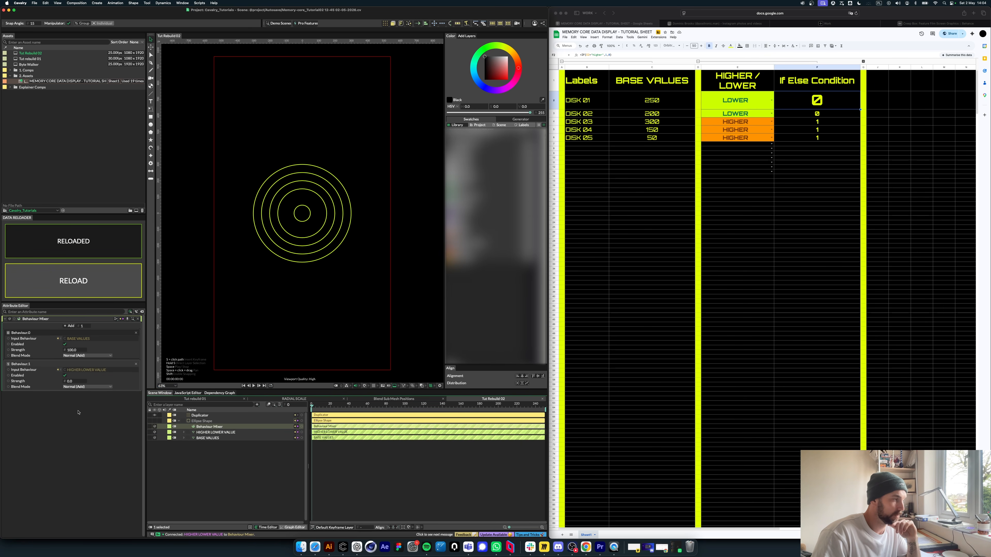
Step: Set Behaviour.1's Strength to 100 in the Behaviour Mixer
{"action": "left_click", "coordinate": [72, 382]}
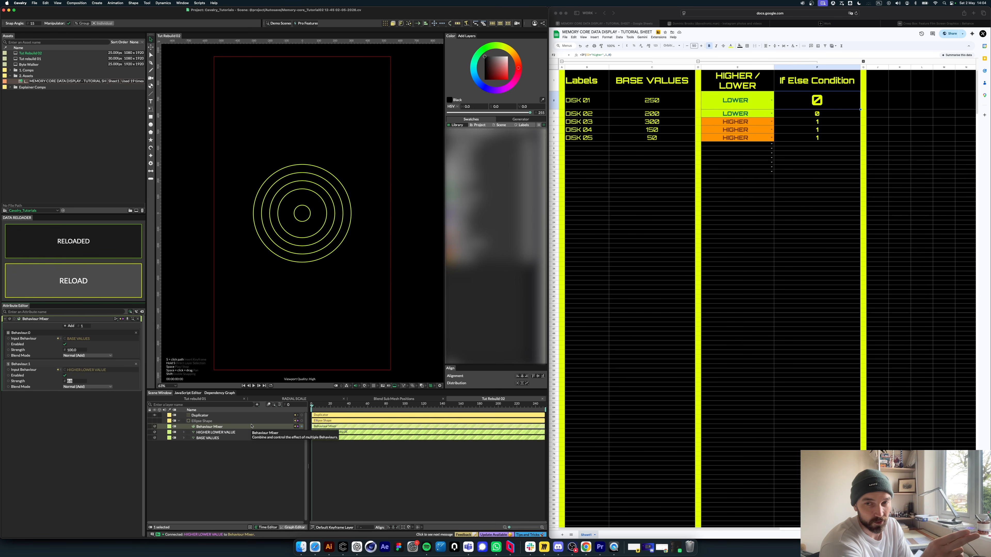
{"action": "type", "text": "100"}
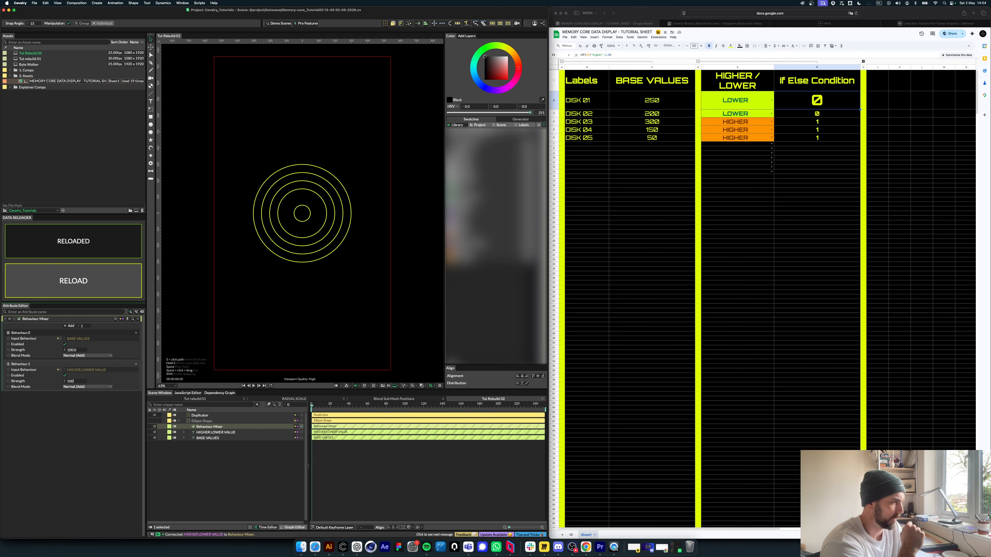
{"action": "key", "text": "Return"}
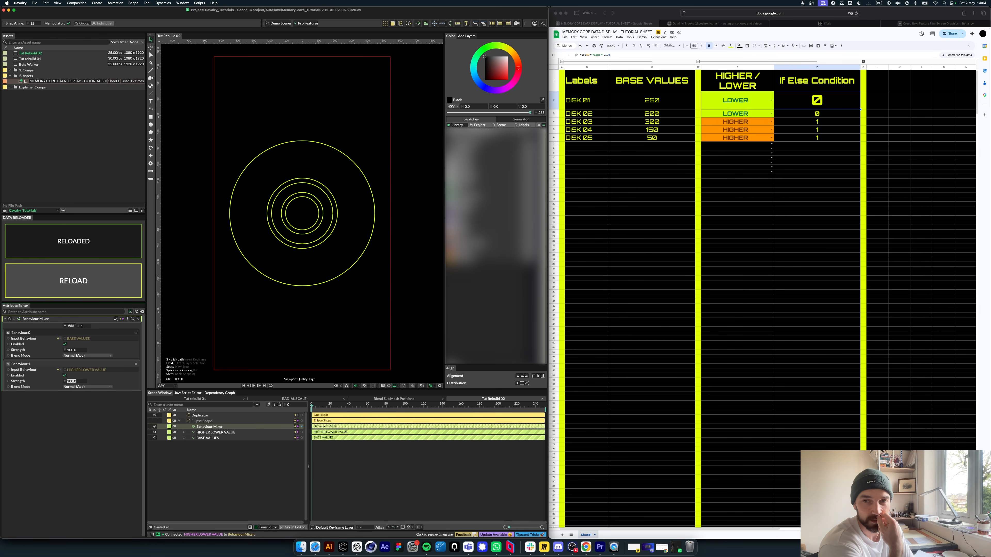
Step: Nest the HIGHER LOWER VALUE and BASE VALUES behaviours under the Behaviour Mixer
{"action": "left_click", "coordinate": [195, 477]}
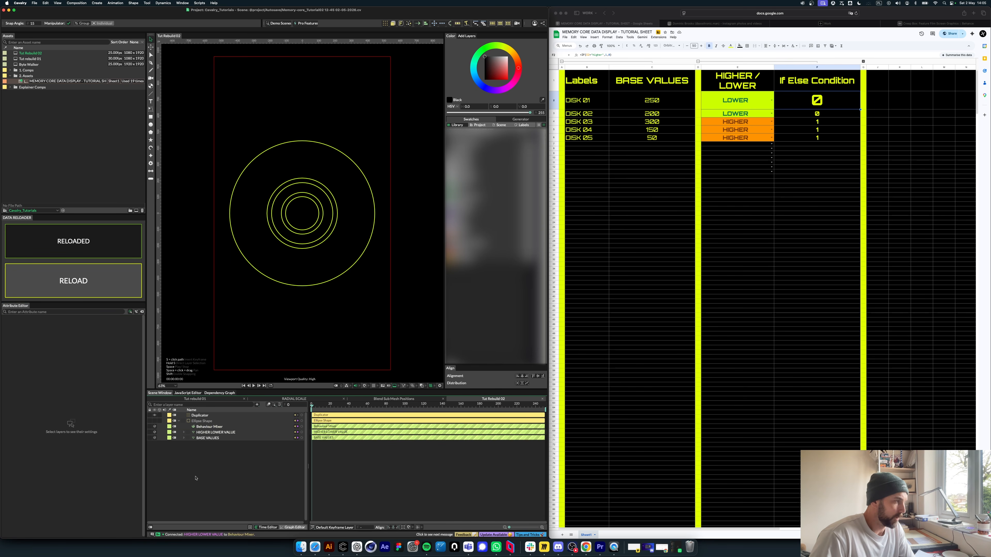
{"action": "left_click", "coordinate": [209, 428]}
{"action": "left_click", "coordinate": [209, 432]}
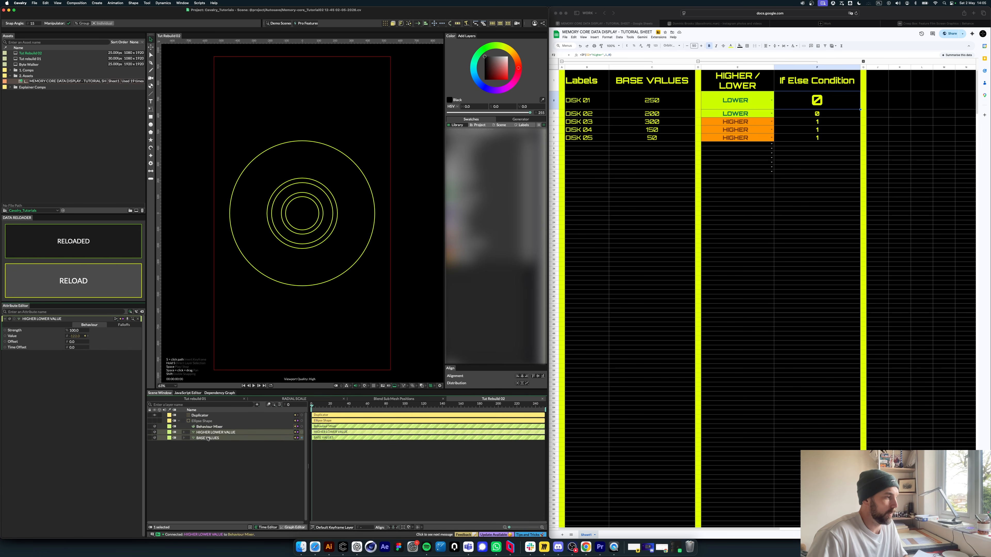
{"action": "left_click", "coordinate": [210, 426]}
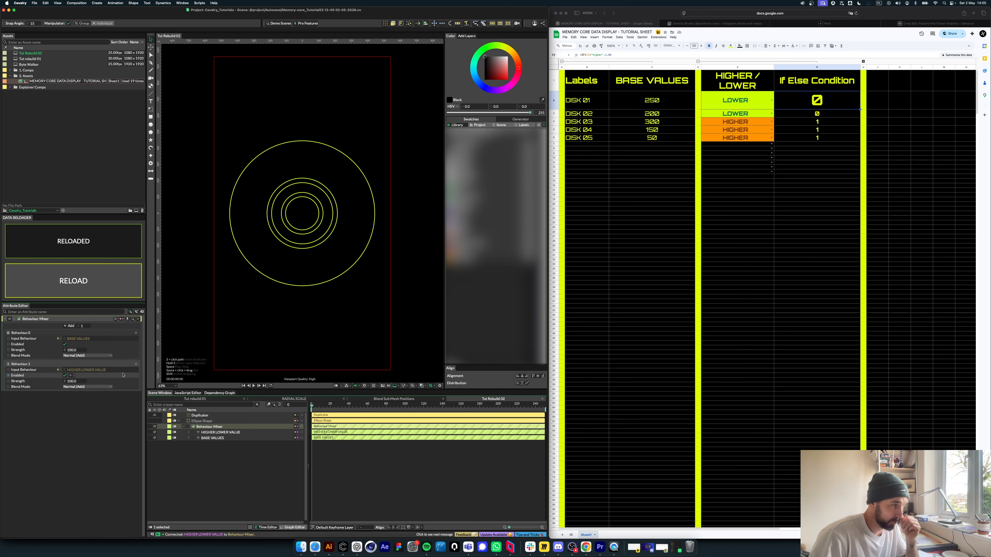
Step: Set the Strength of both Behaviour.0 and Behaviour.1 to 0 in the Behaviour Mixer
{"action": "left_click", "coordinate": [73, 350]}
{"action": "type", "text": "0"}
{"action": "key", "text": "Return"}
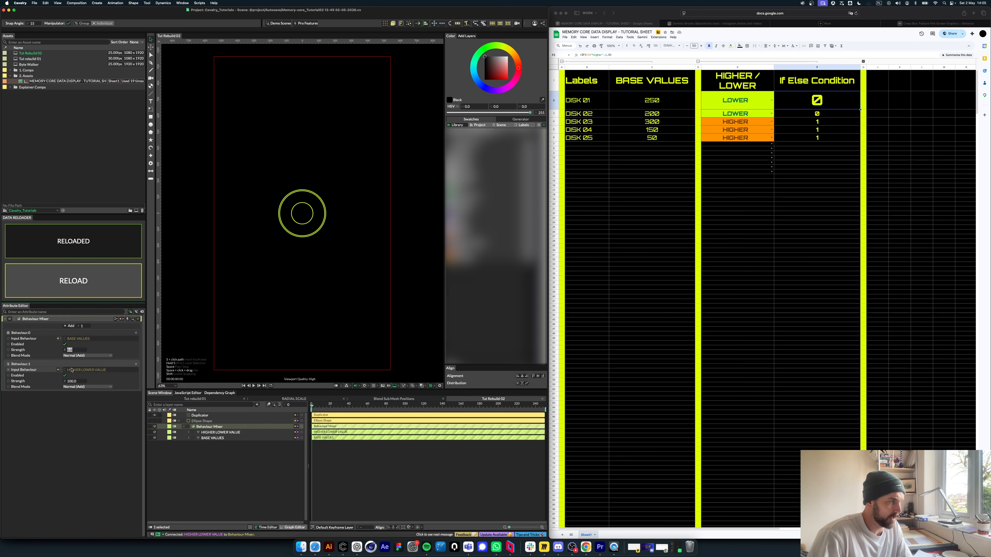
{"action": "left_click", "coordinate": [73, 381]}
{"action": "type", "text": "0"}
{"action": "key", "text": "Return"}
{"action": "left_click", "coordinate": [261, 467]}
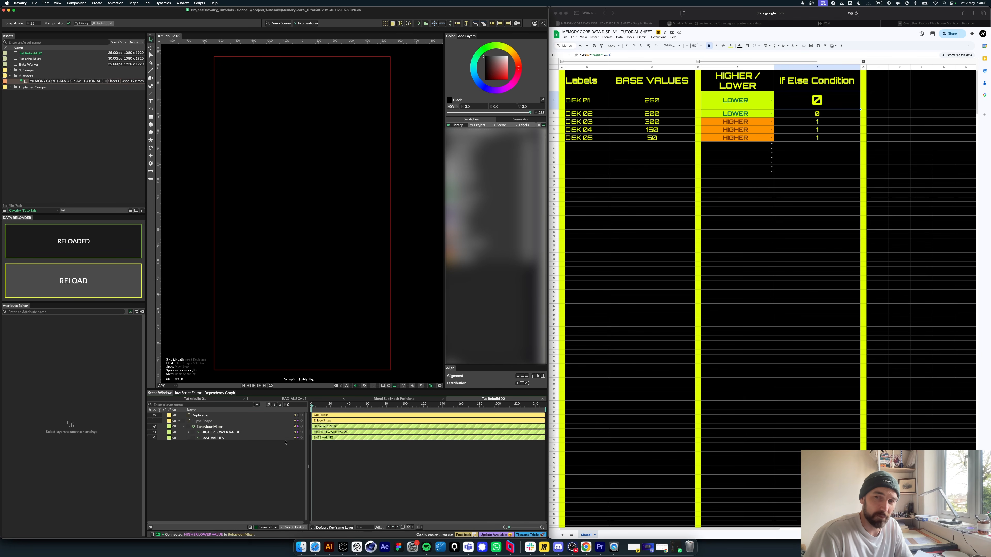
Step: Keyframe Behaviour.0's Strength in the Behaviour Mixer from 0 at frame 0 to 100 at frame 20
{"action": "left_click", "coordinate": [210, 426]}
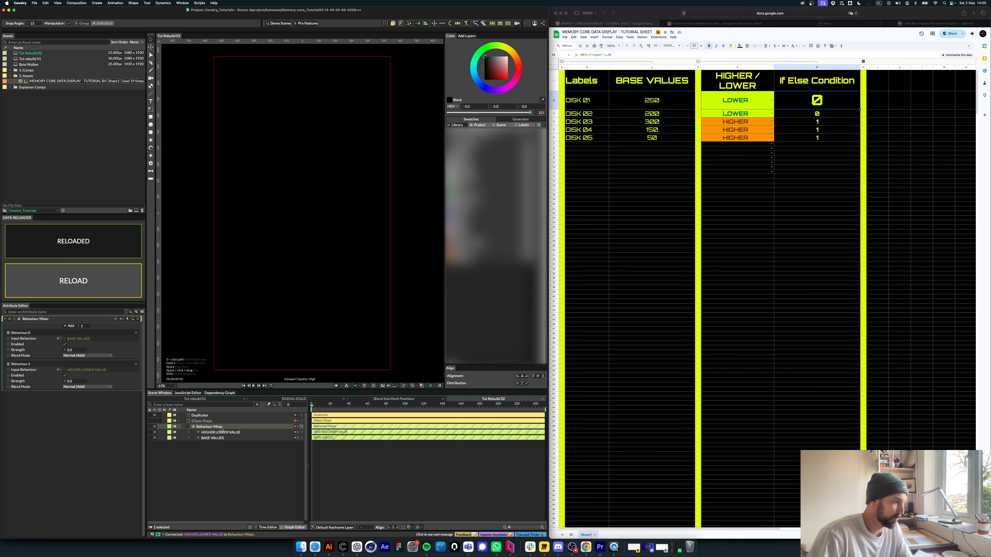
{"action": "left_click", "coordinate": [82, 350]}
{"action": "left_click_drag", "start_coordinate": [318, 406], "coordinate": [330, 406]}
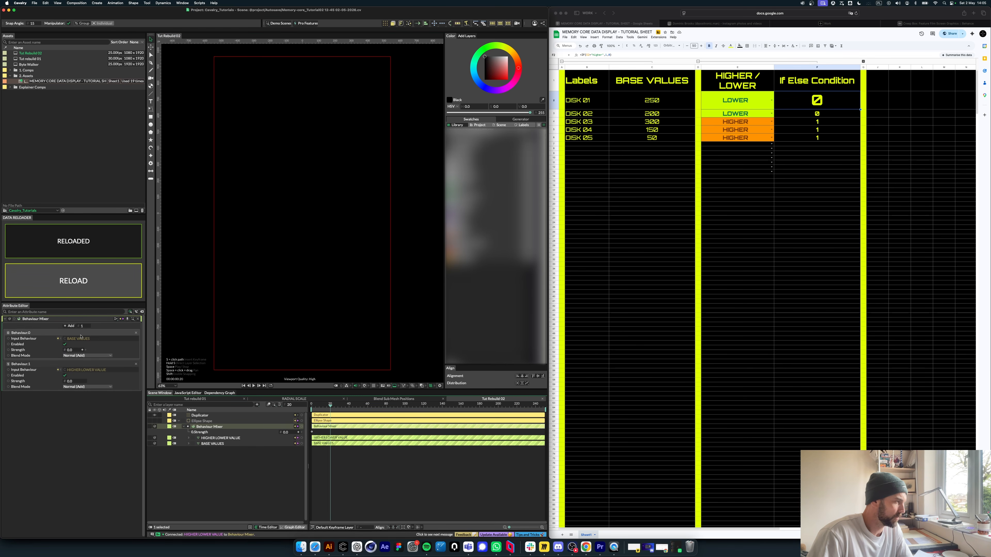
{"action": "double_click", "coordinate": [72, 350]}
{"action": "type", "text": "100"}
{"action": "key", "text": "Return"}
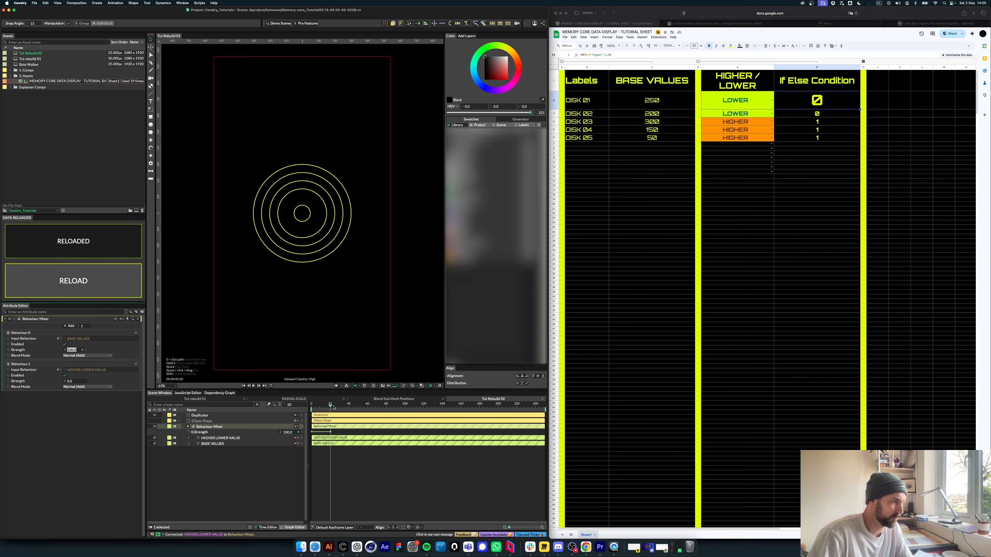
Step: Keyframe Behaviour.1's Strength in the Behaviour Mixer from 0 at about frame 80 to 100 at frame 100
{"action": "left_click_drag", "start_coordinate": [334, 407], "coordinate": [386, 408]}
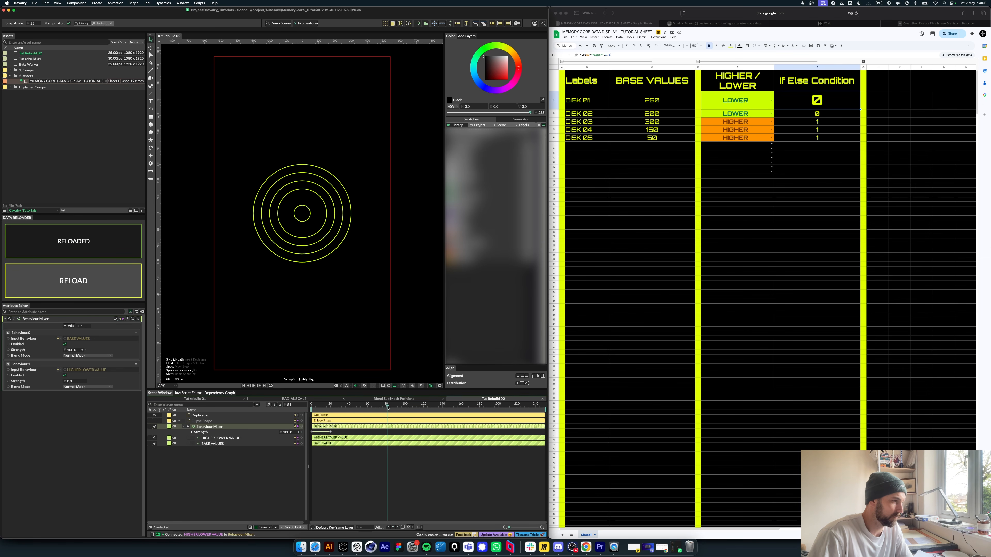
{"action": "left_click", "coordinate": [82, 382]}
{"action": "left_click", "coordinate": [406, 406]}
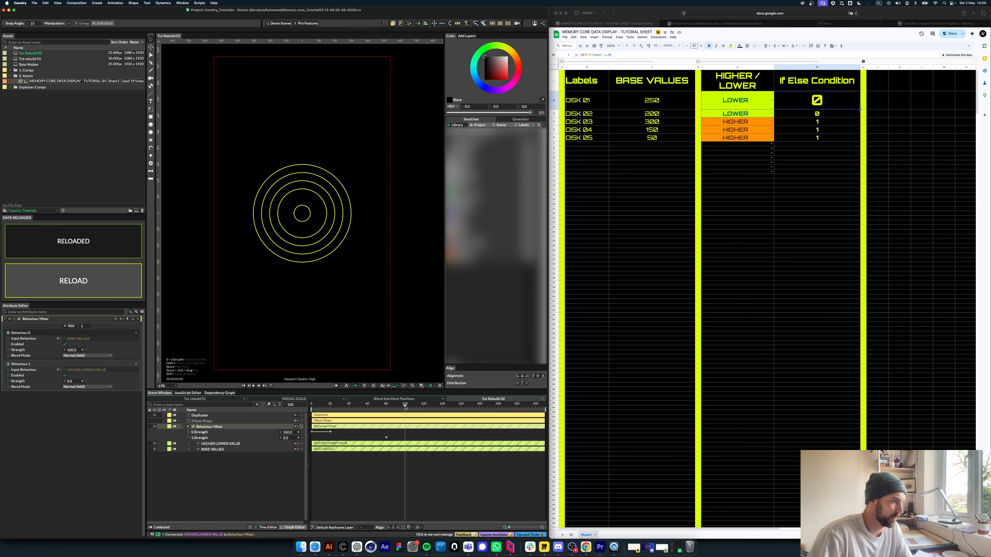
{"action": "left_click", "coordinate": [69, 382]}
{"action": "type", "text": "100"}
{"action": "key", "text": "Return"}
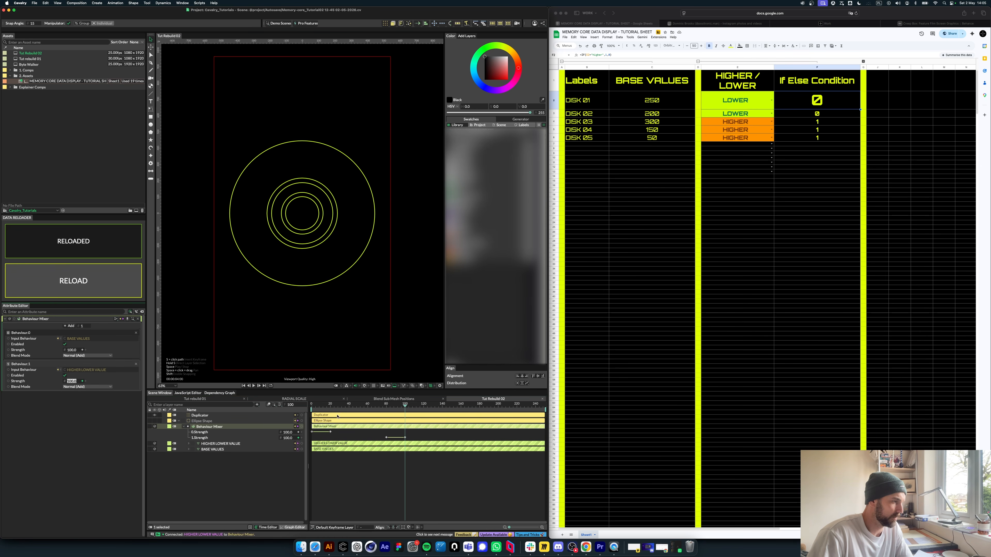
Step: Select the keyframes of both Strength attributes, examine their curves in the Graph Editor and return to the Time Editor
{"action": "left_click", "coordinate": [409, 440]}
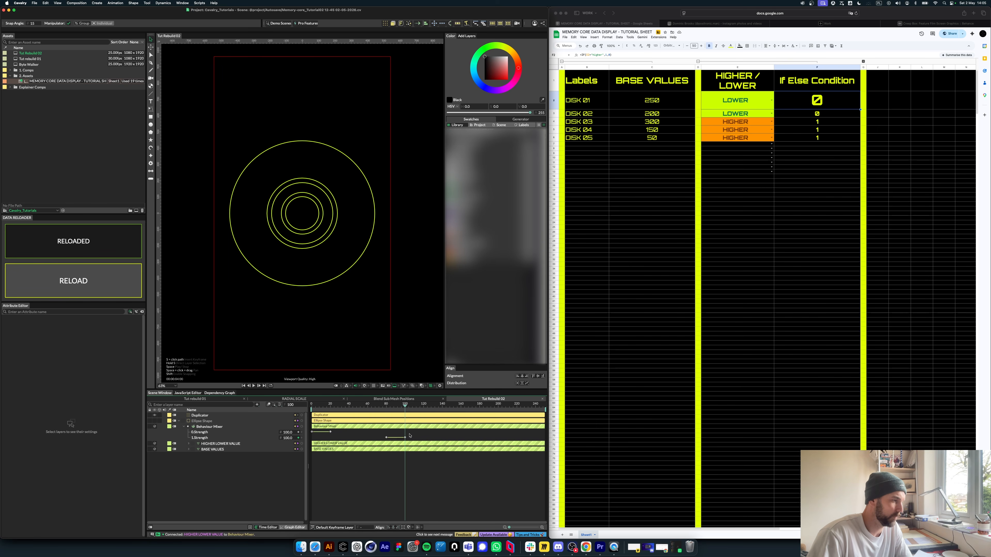
{"action": "left_click_drag", "start_coordinate": [418, 430], "coordinate": [309, 449]}
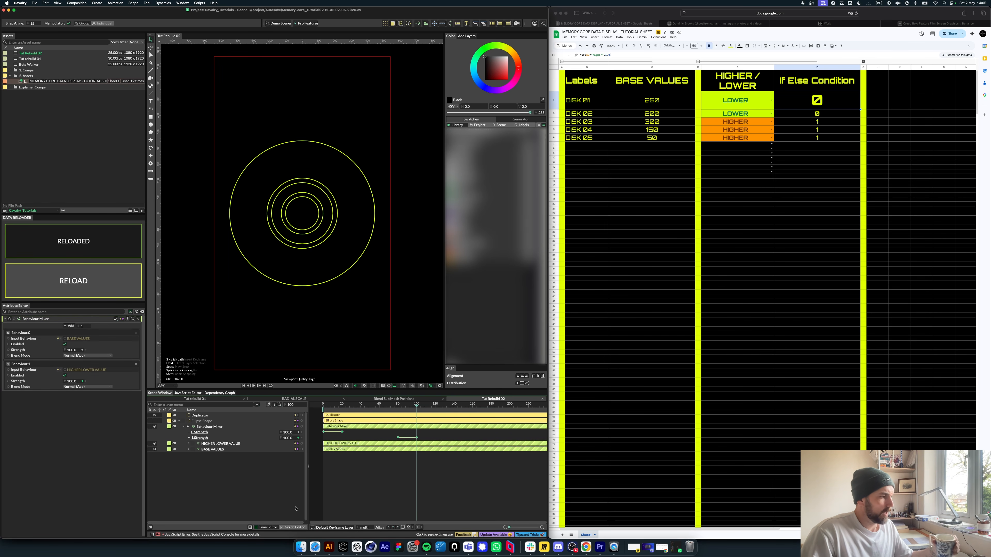
{"action": "left_click", "coordinate": [294, 527]}
{"action": "scroll", "coordinate": [393, 471], "scroll_direction": "down", "scroll_amount": 5}
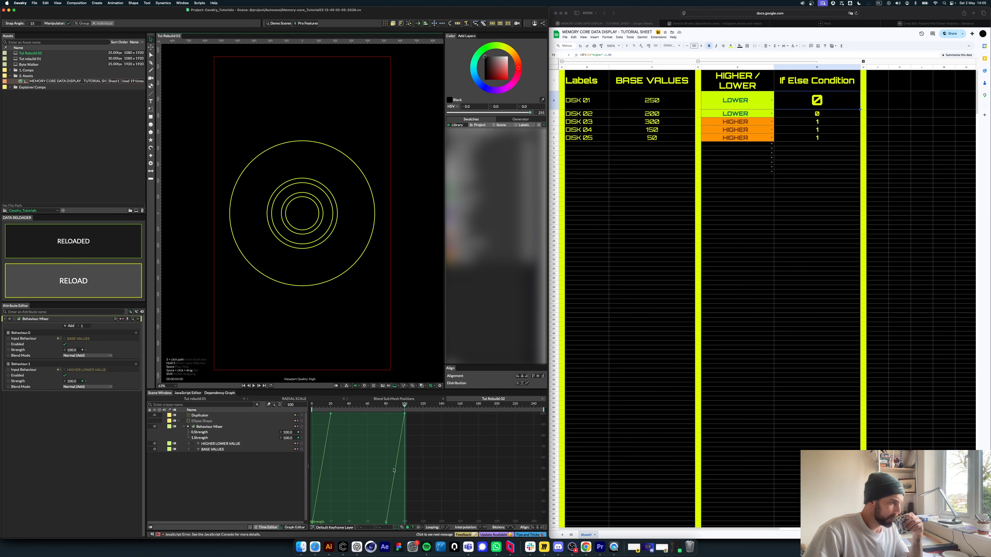
{"action": "scroll", "coordinate": [393, 471], "scroll_direction": "up", "scroll_amount": 3}
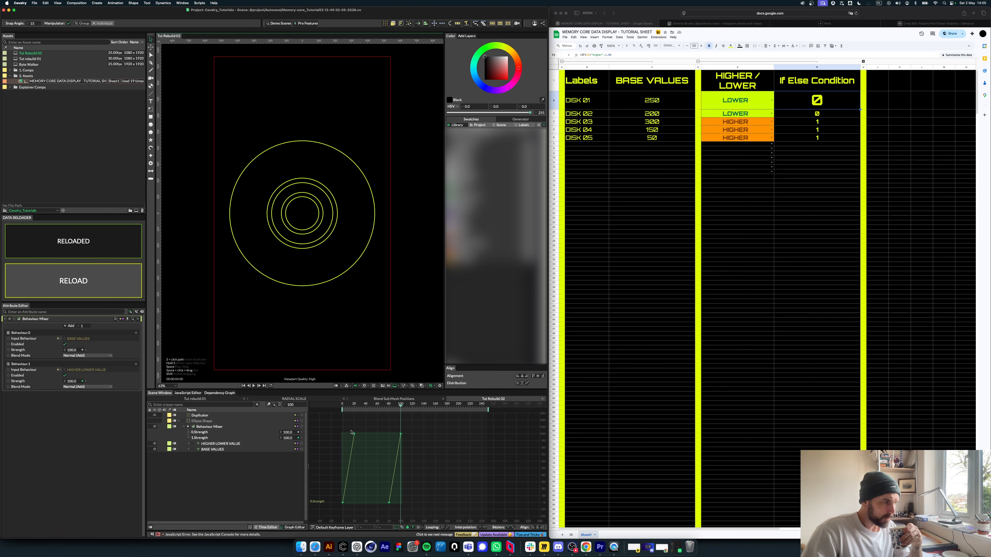
{"action": "left_click", "coordinate": [267, 528]}
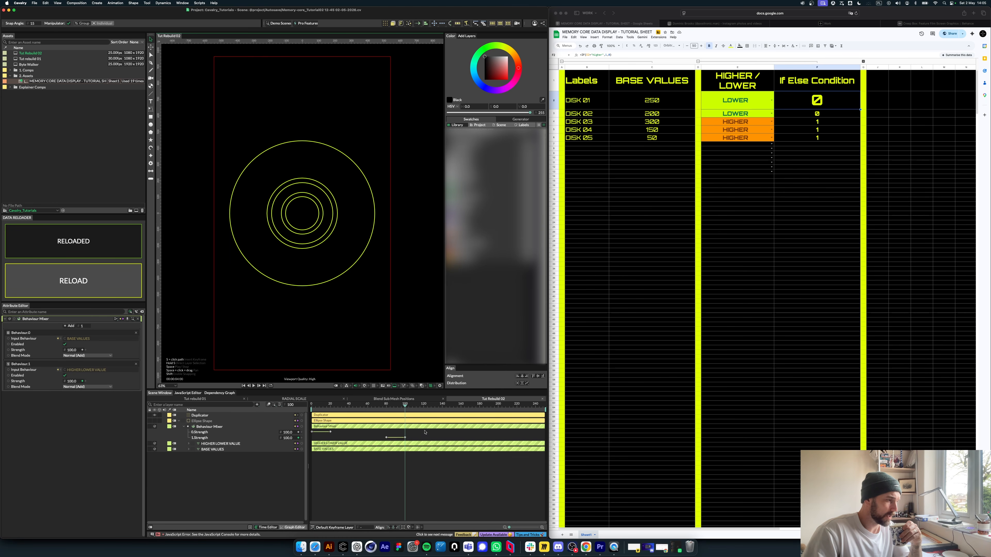
Step: Apply the Magic Easing preset Very Slow In, Very Slow Out to all keyframes of the Behaviour Mixer's two Strength attributes
{"action": "left_click_drag", "start_coordinate": [424, 431], "coordinate": [309, 448]}
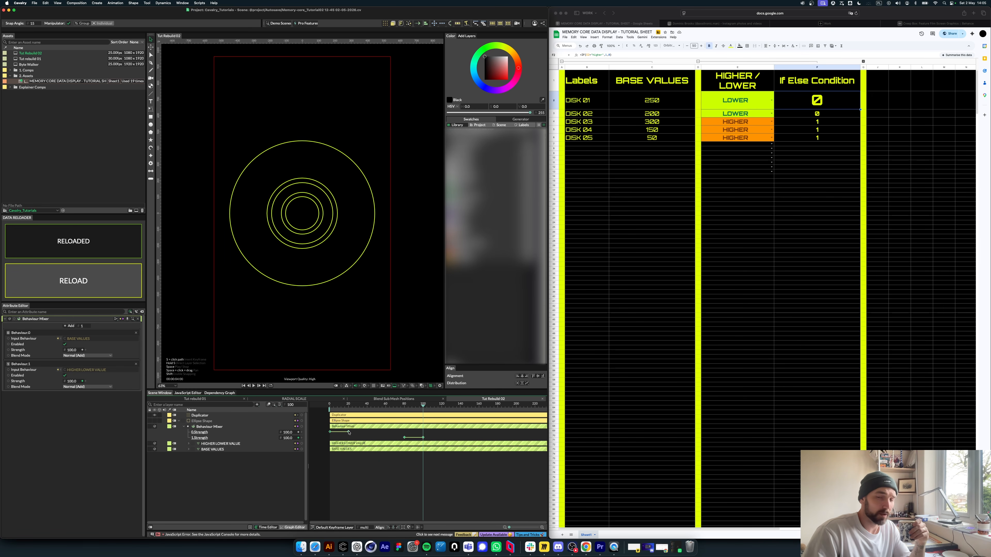
{"action": "right_click", "coordinate": [348, 432]}
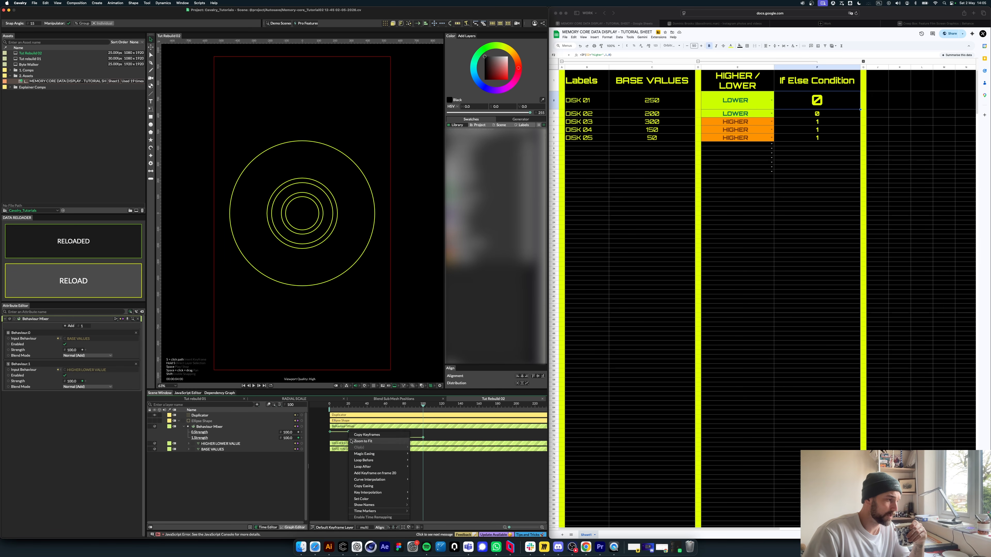
{"action": "mouse_move", "coordinate": [365, 454]}
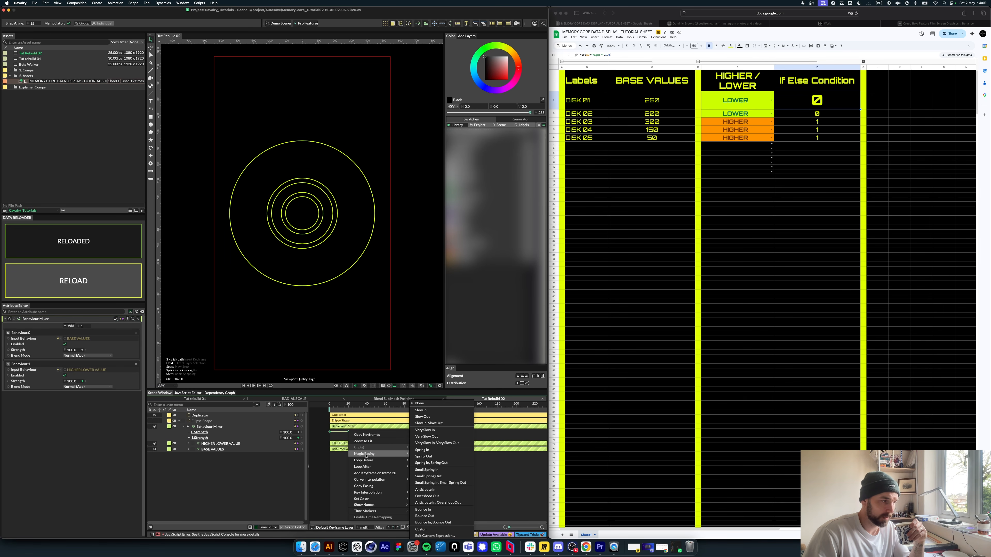
{"action": "left_click", "coordinate": [435, 443]}
{"action": "left_click", "coordinate": [399, 440]}
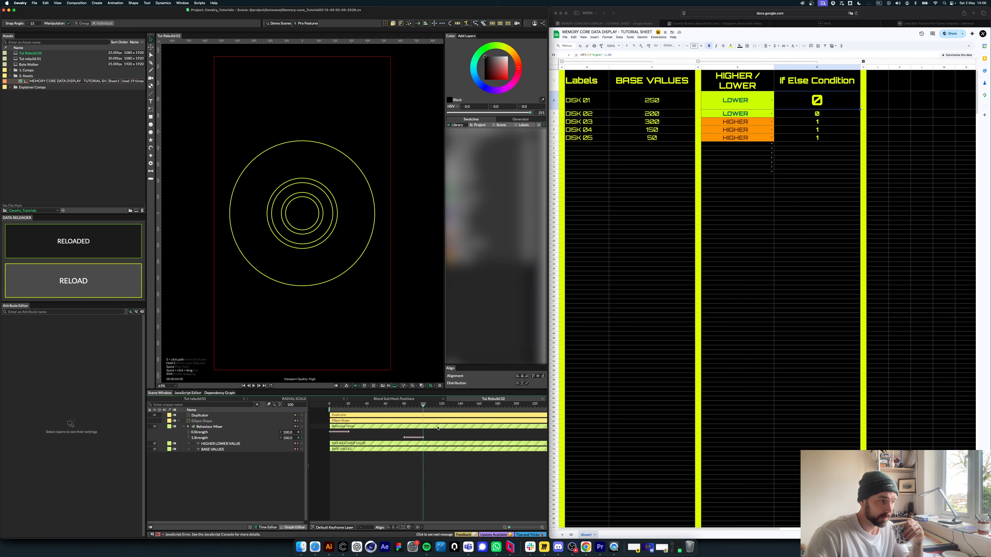
Step: Examine the eased curves of both Strength attributes in the Graph Editor and return to the Time Editor
{"action": "left_click_drag", "start_coordinate": [438, 430], "coordinate": [320, 441]}
{"action": "left_click", "coordinate": [294, 527]}
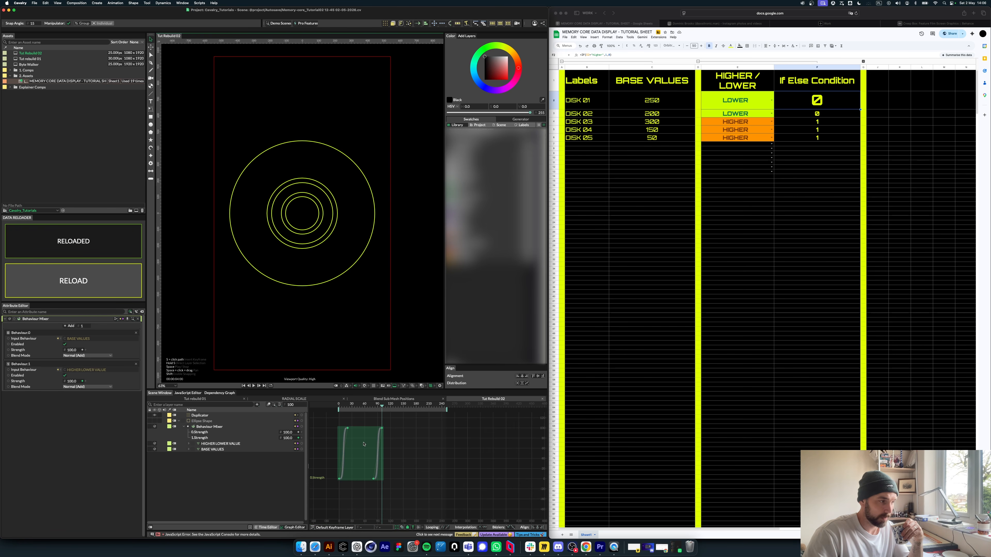
{"action": "key", "text": "f"}
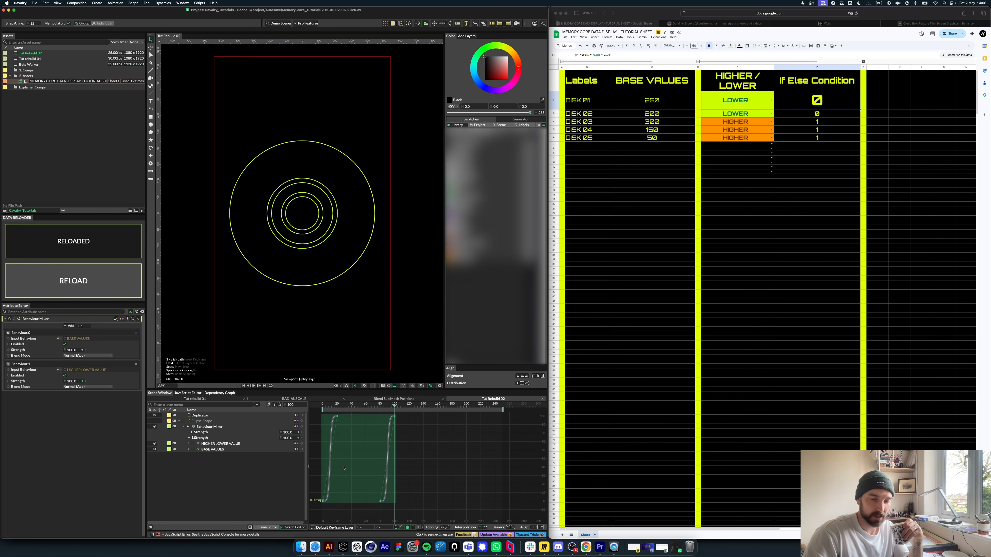
{"action": "left_click", "coordinate": [267, 527]}
{"action": "left_click", "coordinate": [385, 478]}
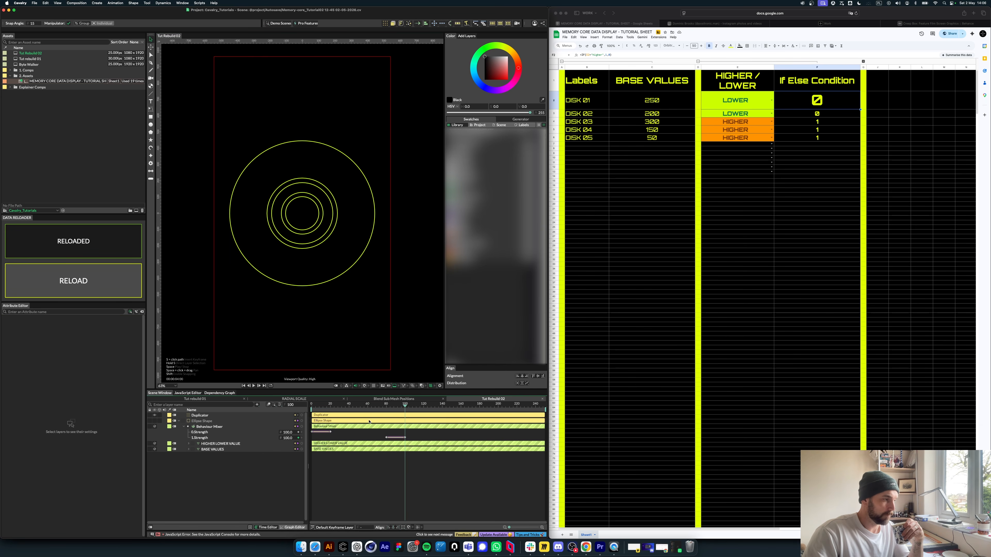
Step: Play the ring animation from frame 0 to review the eased motion
{"action": "left_click_drag", "start_coordinate": [405, 405], "coordinate": [246, 409]}
{"action": "key", "text": "space"}
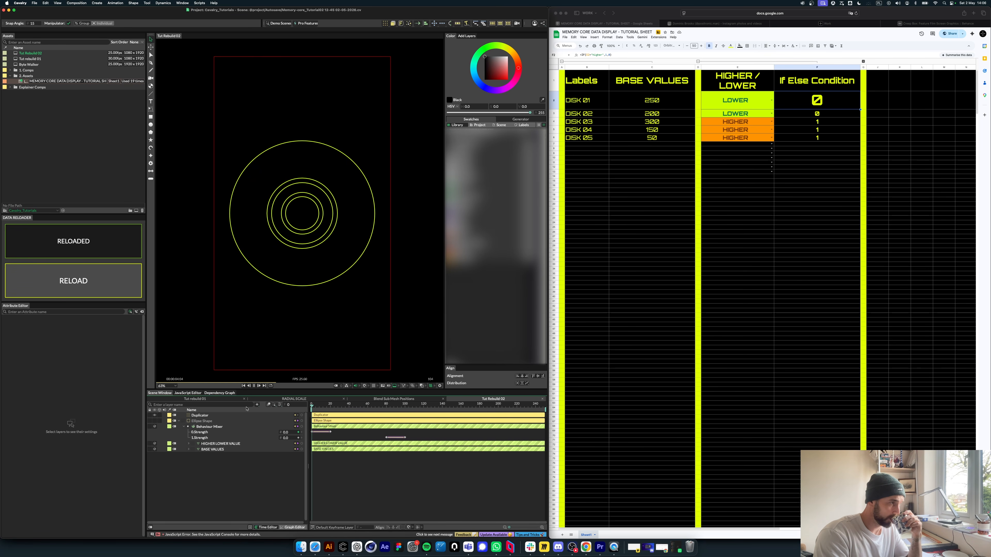
{"action": "key", "text": "space"}
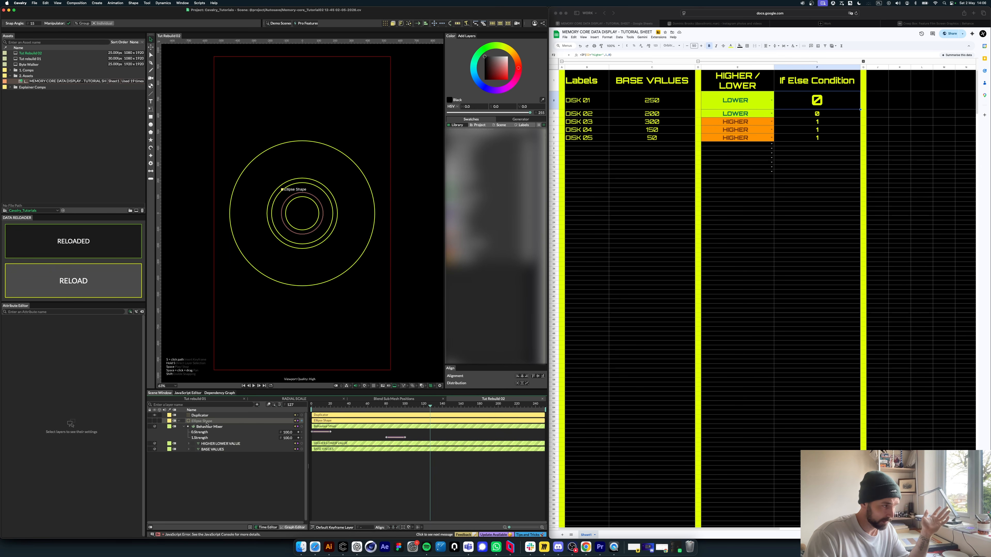
Step: Collapse the Ellipse Shape's contents, add a Stagger behaviour to the Duplicator's Shape Time Offset and nest it under the Duplicator
{"action": "left_click", "coordinate": [179, 421]}
{"action": "left_click_drag", "start_coordinate": [211, 423], "coordinate": [213, 416]}
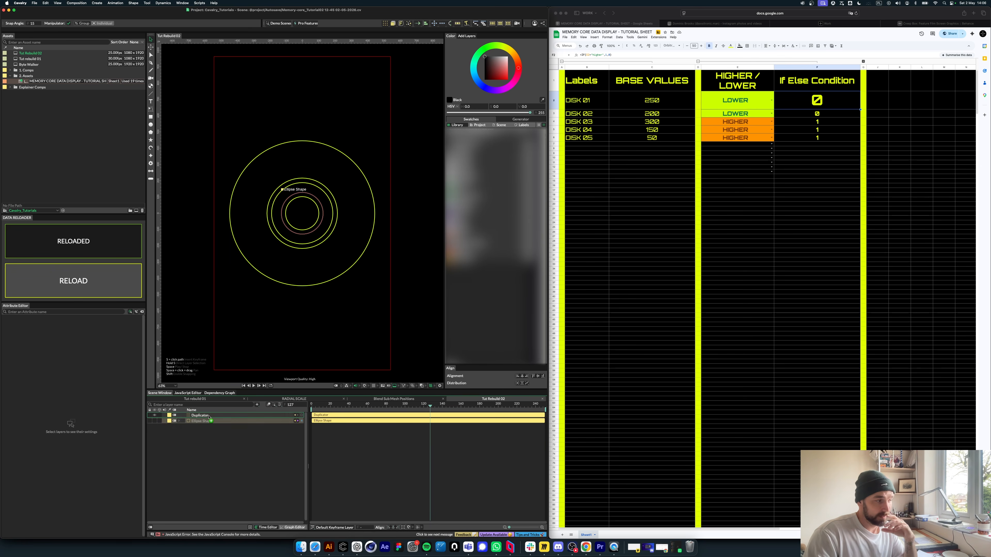
{"action": "left_click", "coordinate": [214, 416]}
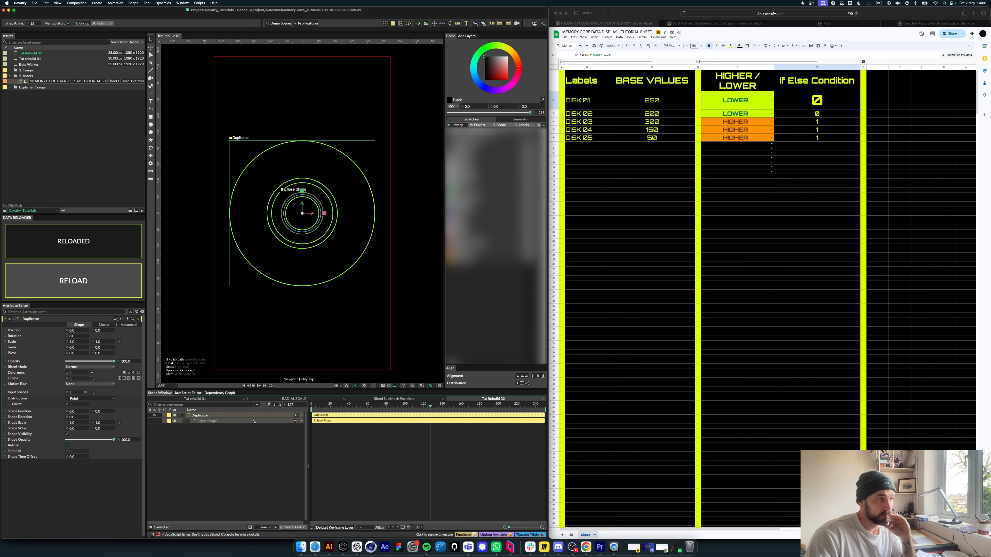
{"action": "left_click", "coordinate": [210, 426]}
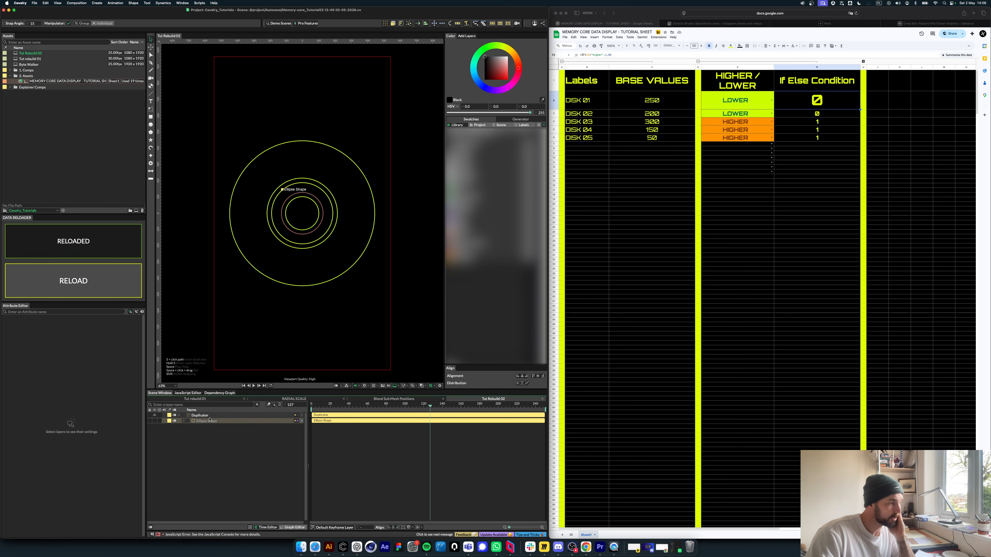
{"action": "left_click", "coordinate": [200, 415]}
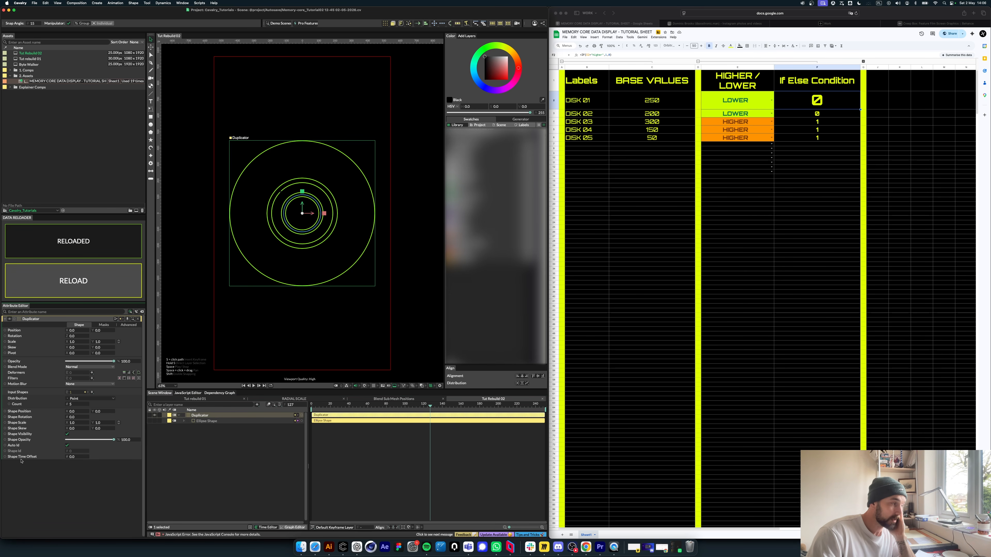
{"action": "mouse_move", "coordinate": [25, 459]}
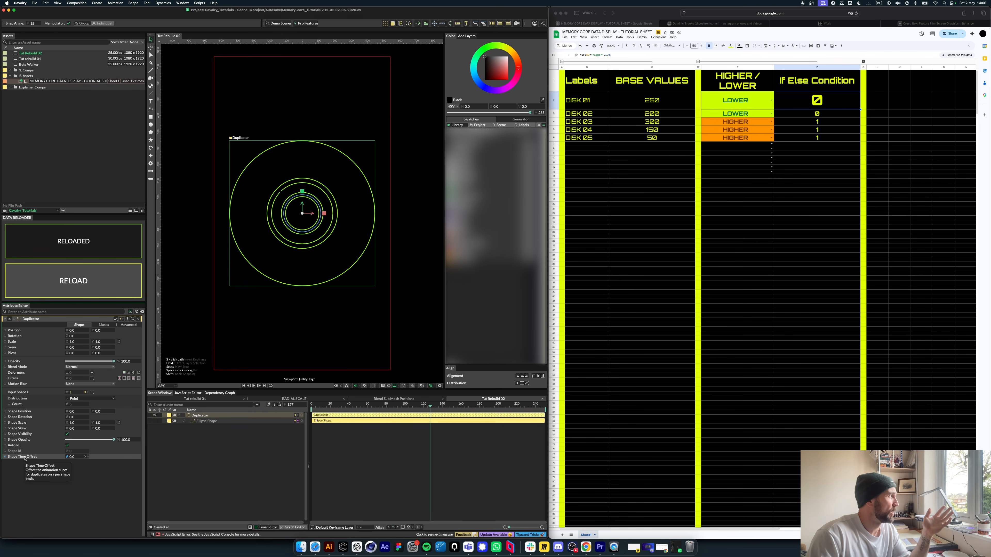
{"action": "right_click", "coordinate": [25, 457]}
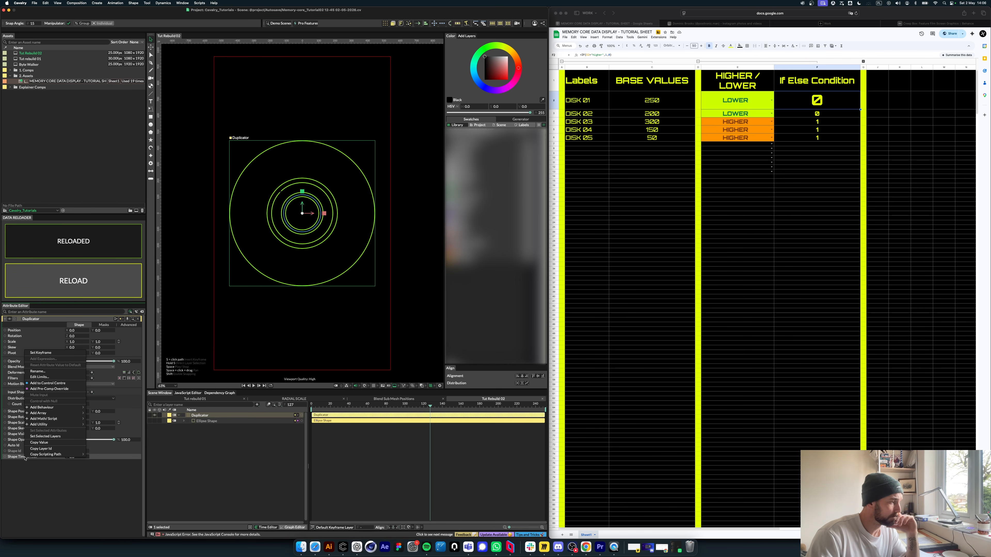
{"action": "left_click", "coordinate": [21, 467]}
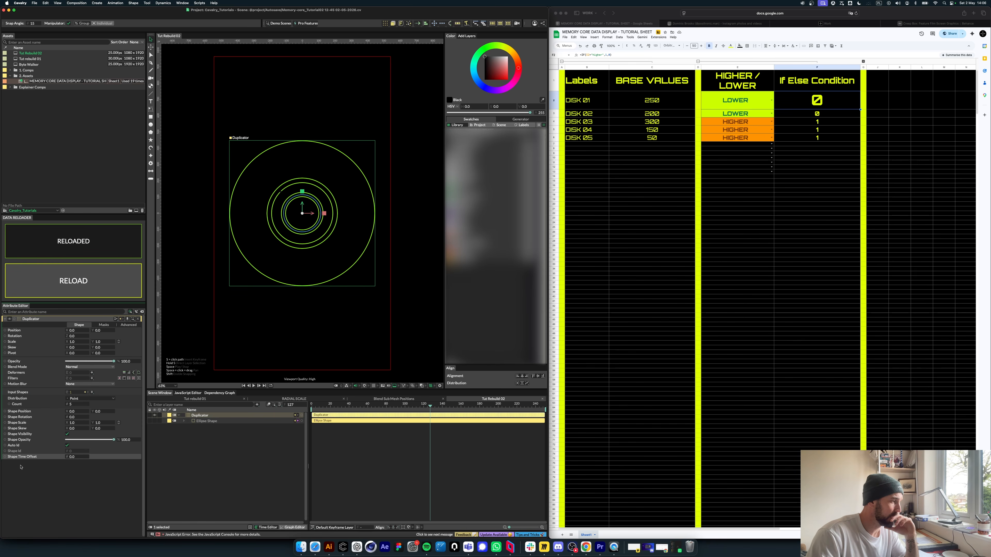
{"action": "right_click", "coordinate": [20, 459]}
{"action": "mouse_move", "coordinate": [52, 410]}
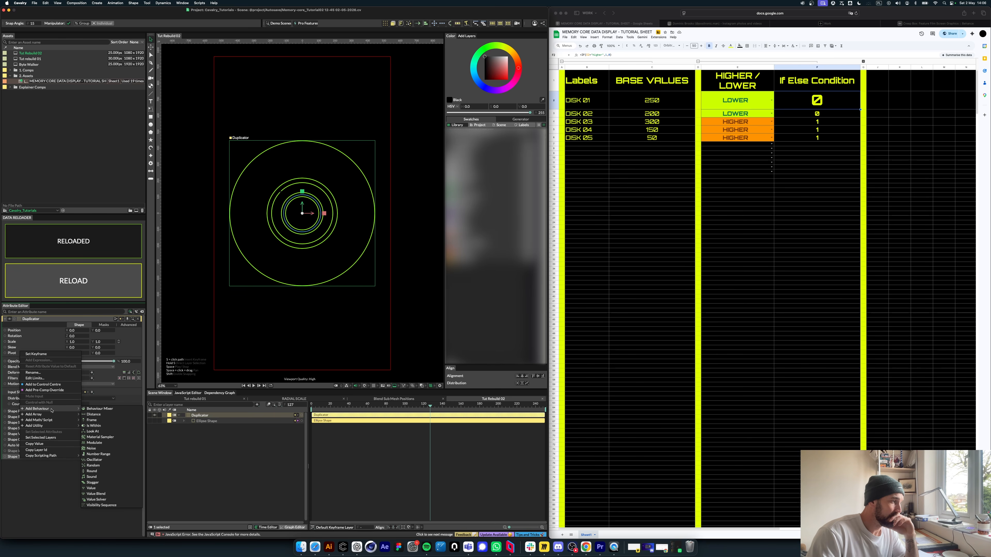
{"action": "left_click", "coordinate": [93, 482]}
{"action": "left_click", "coordinate": [269, 462]}
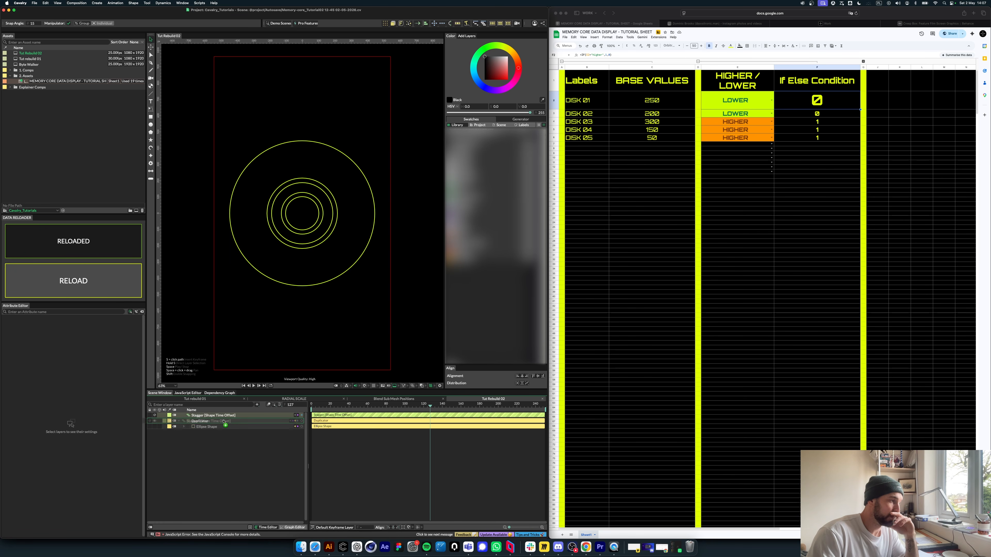
{"action": "left_click", "coordinate": [234, 421]}
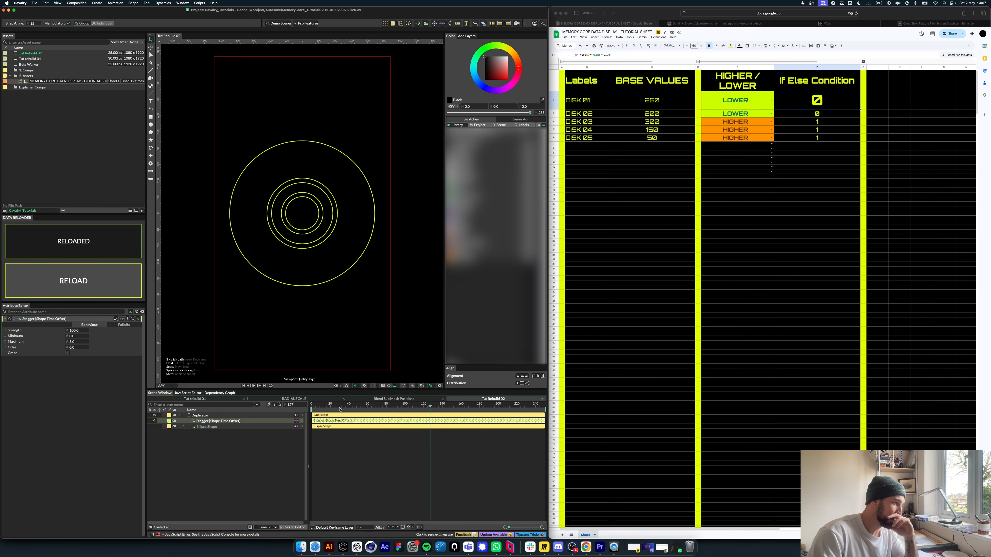
Step: Set the Maximum of the Shape Time Offset Stagger to 50 and its Offset to -50
{"action": "double_click", "coordinate": [74, 342]}
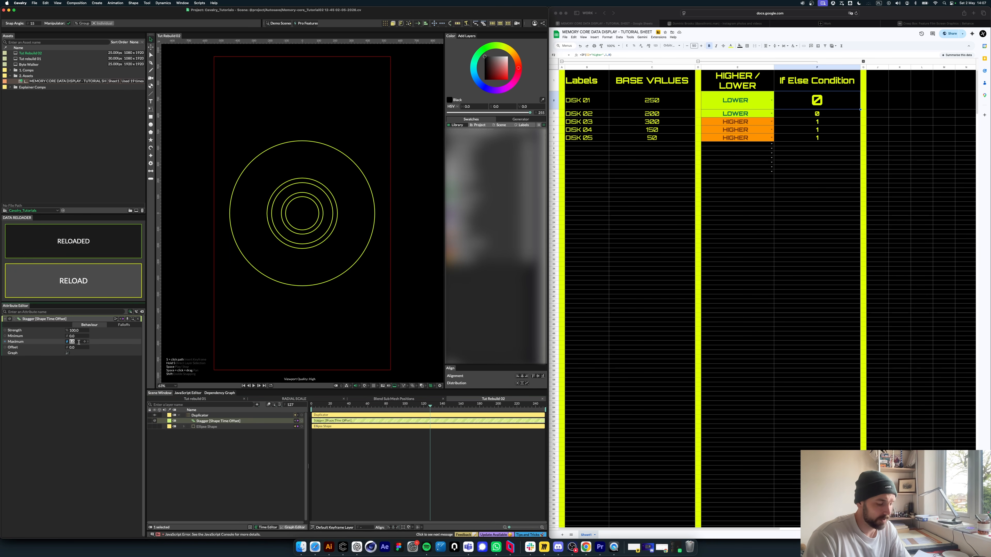
{"action": "type", "text": "50"}
{"action": "double_click", "coordinate": [80, 347]}
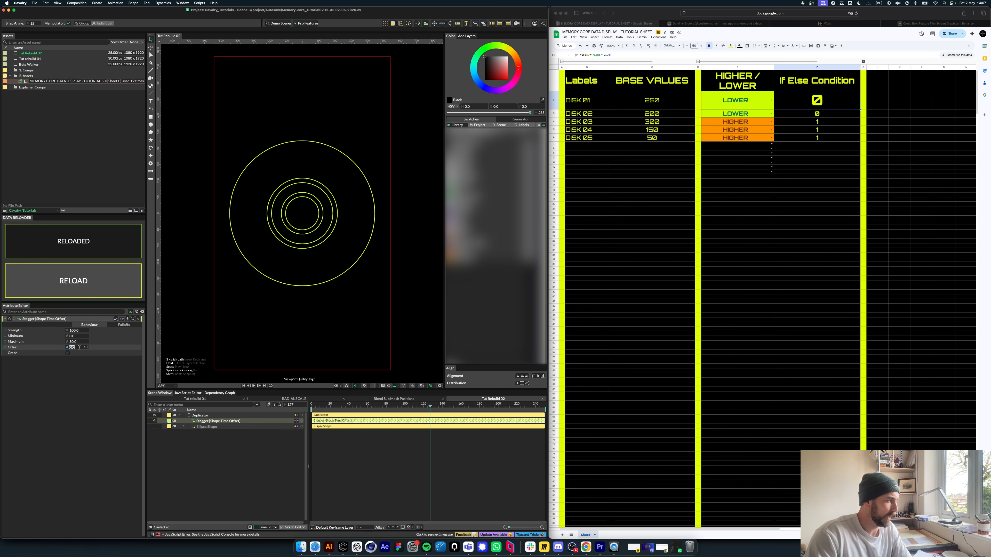
{"action": "type", "text": "-50"}
{"action": "key", "text": "Return"}
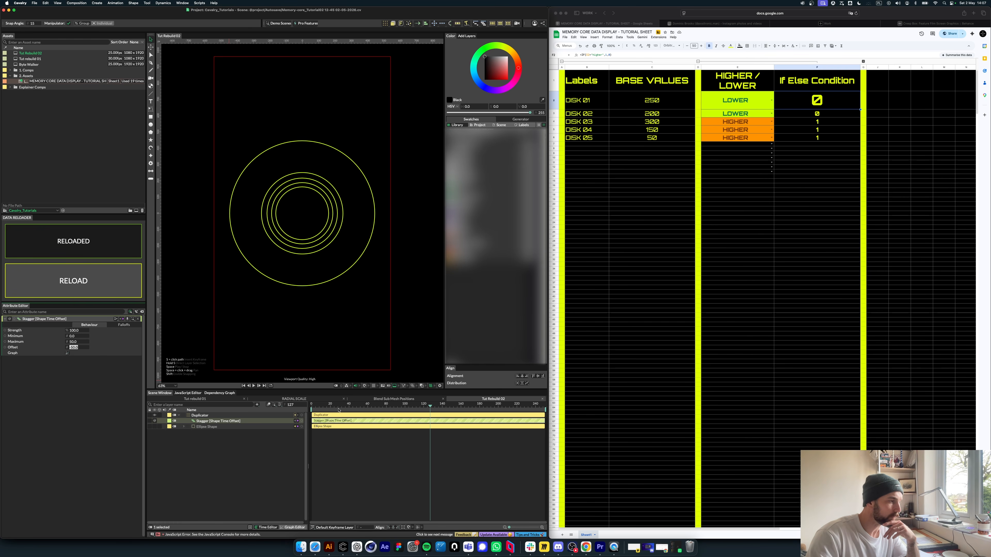
Step: Play the composition from frame 0 to review the staggered ring animation
{"action": "left_click_drag", "start_coordinate": [332, 405], "coordinate": [311, 405]}
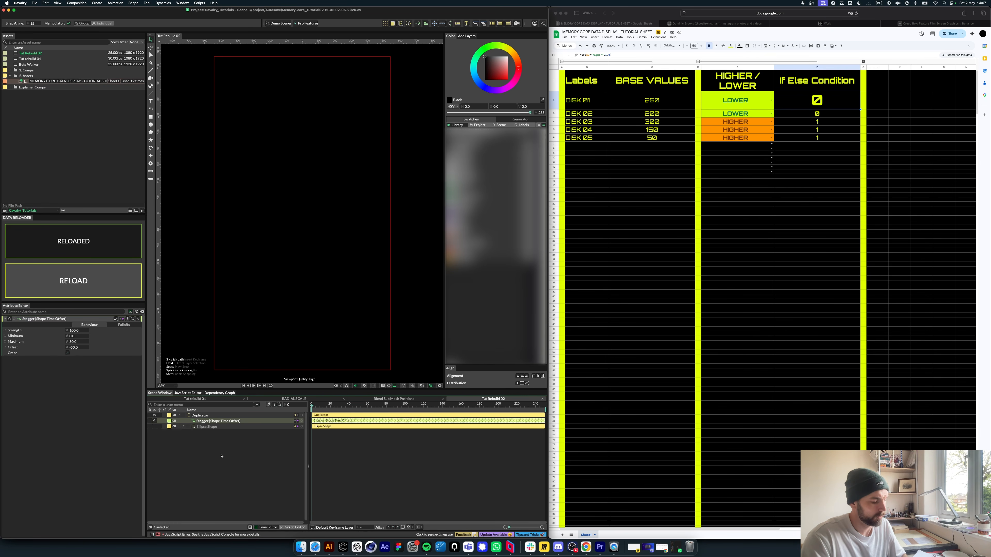
{"action": "key", "text": "space"}
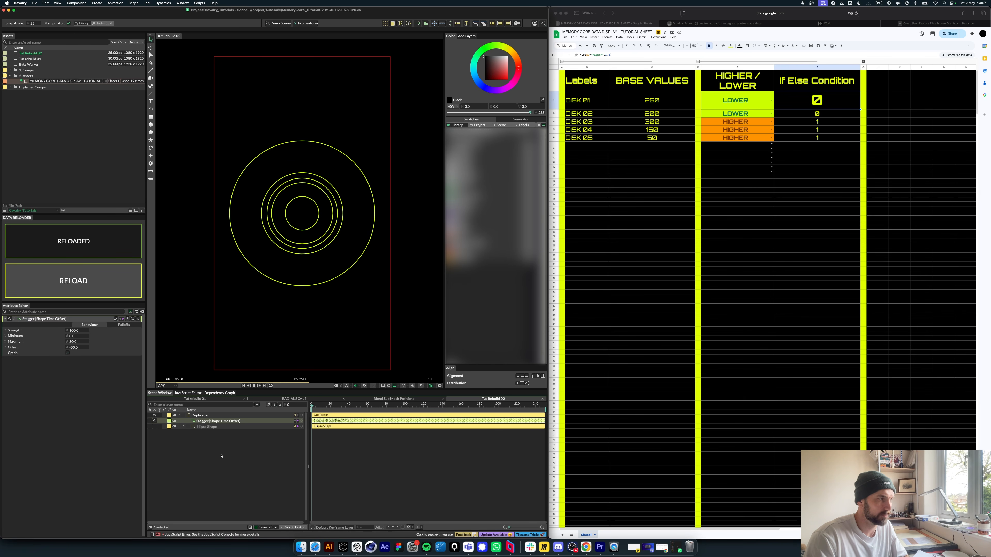
{"action": "key", "text": "space"}
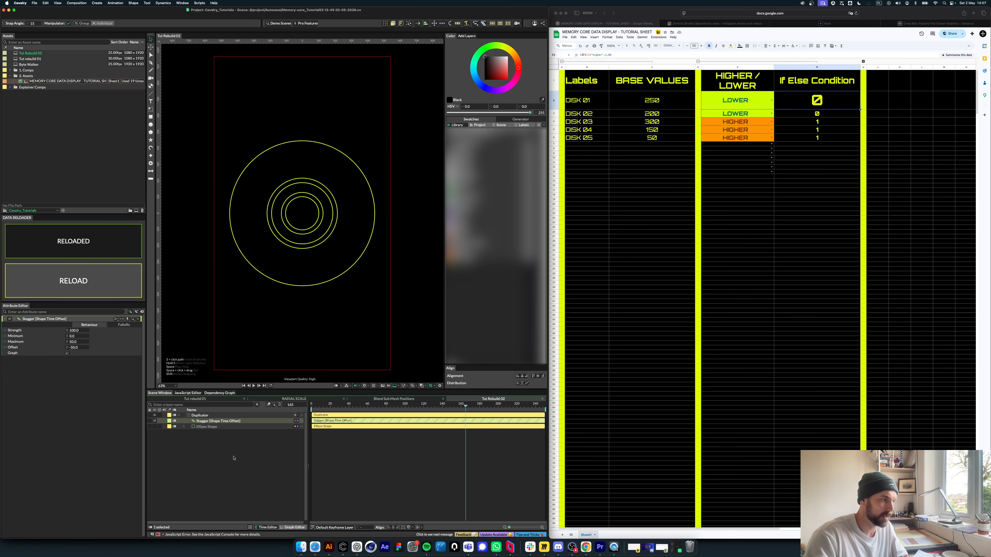
Step: Move both keyframes of the Behaviour Mixer's second Strength attribute about 30 frames later, to about frames 110 and 130
{"action": "left_click", "coordinate": [184, 426]}
{"action": "left_click", "coordinate": [403, 445]}
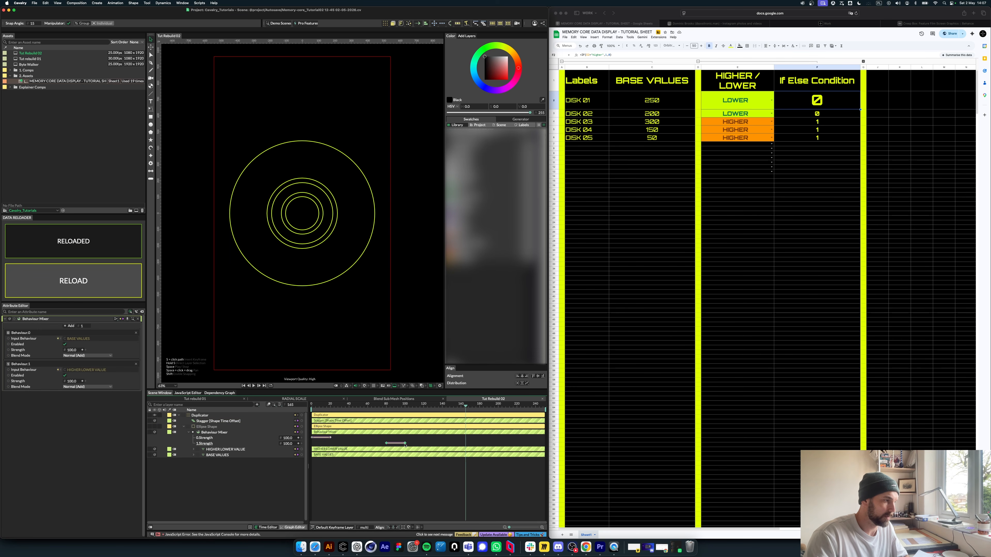
{"action": "left_click_drag", "start_coordinate": [405, 445], "coordinate": [433, 444]}
Step: Play the retimed animation from frame 0 and collapse the Ellipse Shape and Duplicator layers
{"action": "key", "text": "Home"}
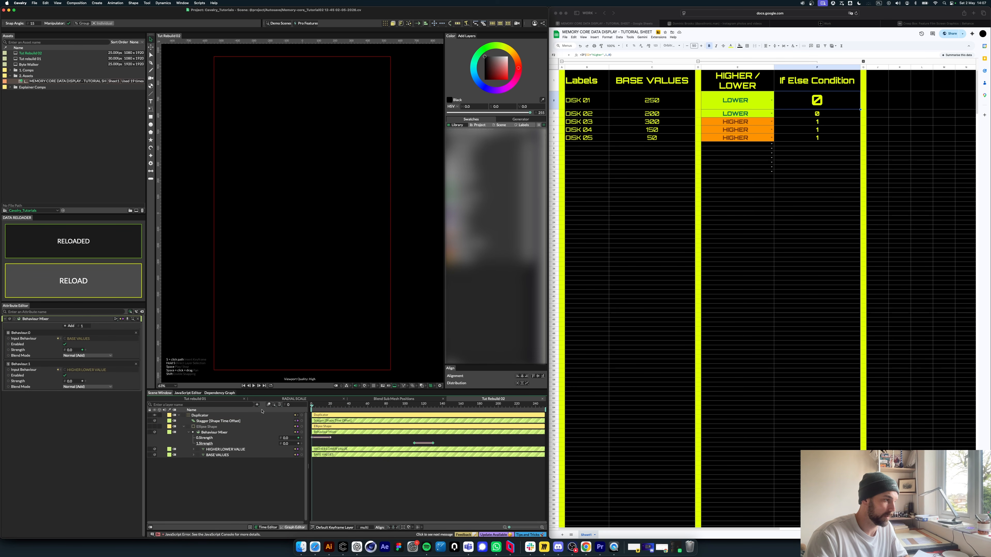
{"action": "key", "text": "space"}
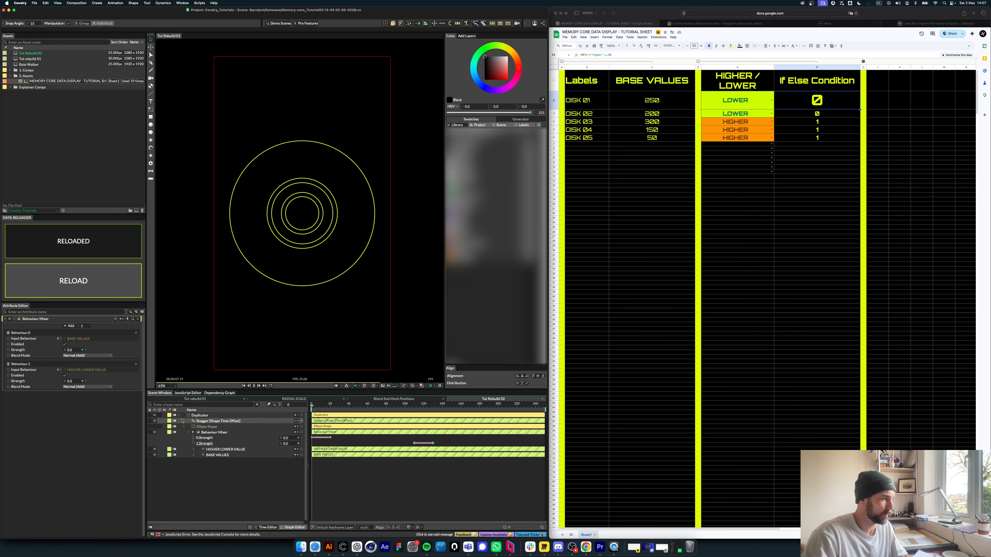
{"action": "left_click", "coordinate": [254, 386]}
{"action": "left_click", "coordinate": [252, 470]}
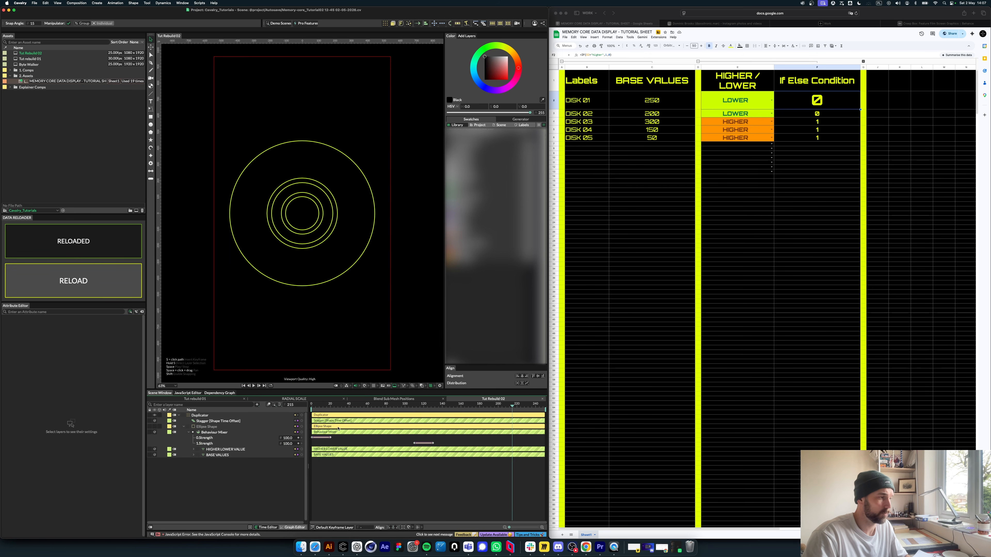
{"action": "left_click", "coordinate": [184, 427]}
{"action": "left_click", "coordinate": [179, 415]}
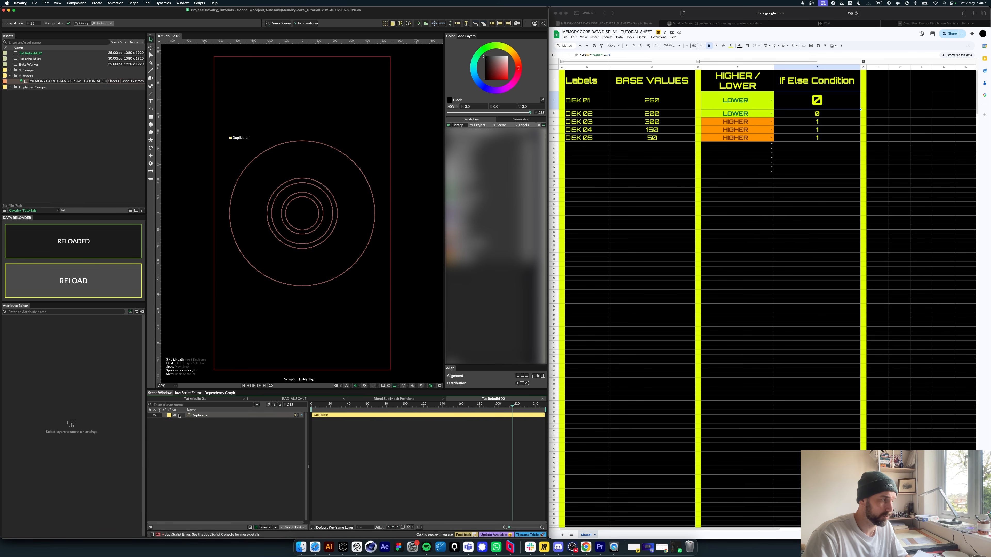
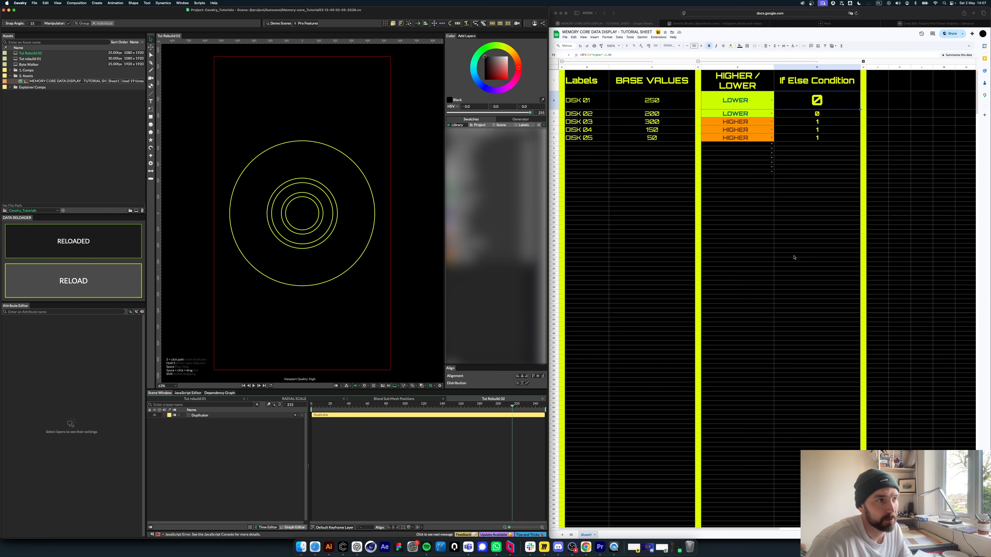
Step: Switch to the Google Sheet and set DISK 03 to LOWER and DISK 02 to HIGHER in the HIGHER / LOWER column
{"action": "left_click", "coordinate": [755, 143]}
{"action": "left_click", "coordinate": [771, 123]}
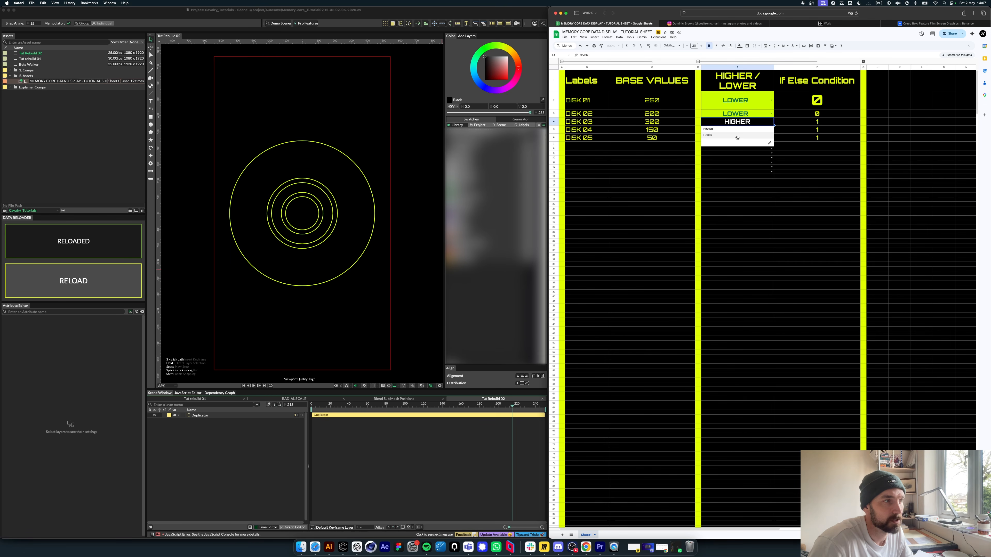
{"action": "left_click", "coordinate": [757, 134]}
{"action": "left_click", "coordinate": [757, 114]}
{"action": "left_click", "coordinate": [746, 123]}
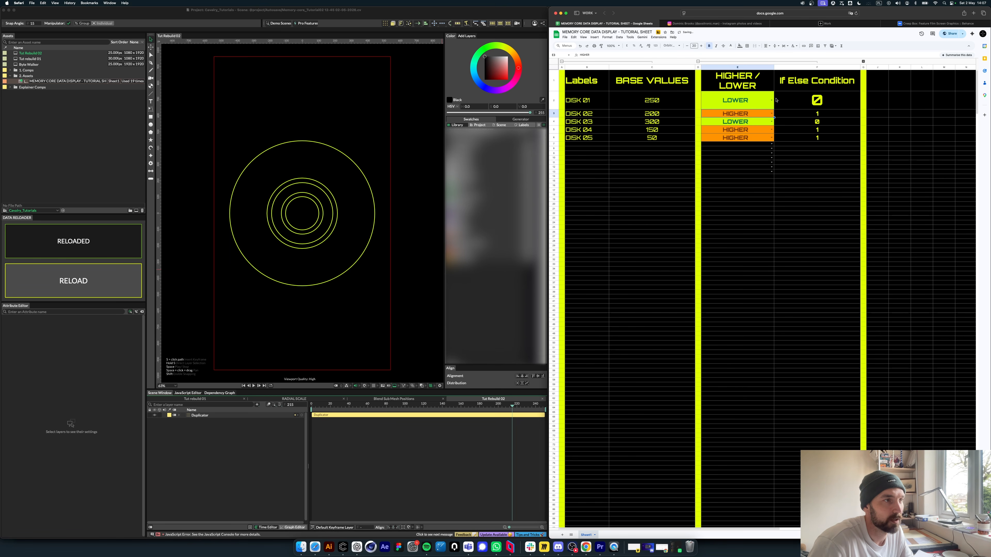
Step: Choose HIGHER for DISK 04 and LOWER for DISK 05 in the HIGHER / LOWER column
{"action": "left_click", "coordinate": [772, 101]}
{"action": "left_click", "coordinate": [743, 167]}
{"action": "left_click", "coordinate": [772, 130]}
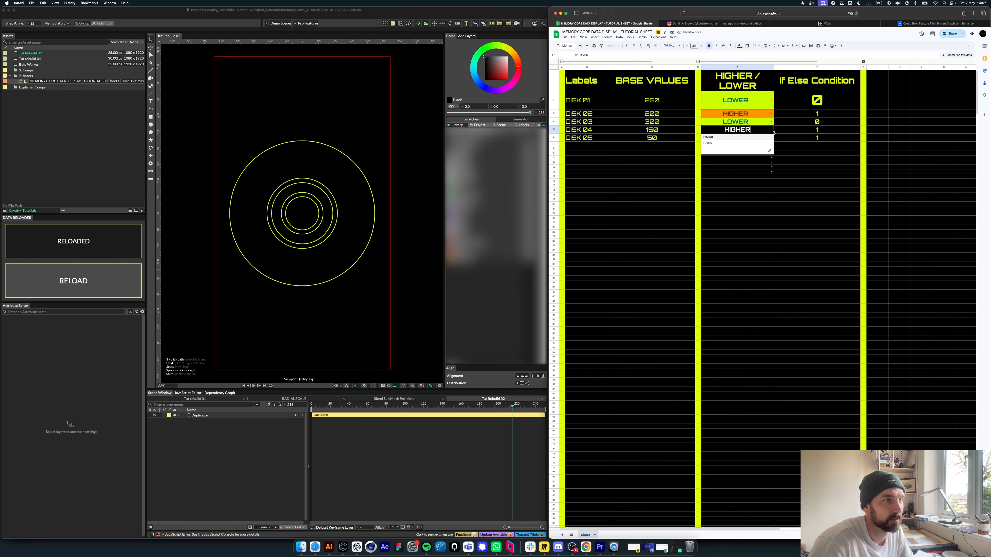
{"action": "left_click", "coordinate": [741, 137]}
{"action": "left_click", "coordinate": [742, 138]}
{"action": "left_click", "coordinate": [742, 150]}
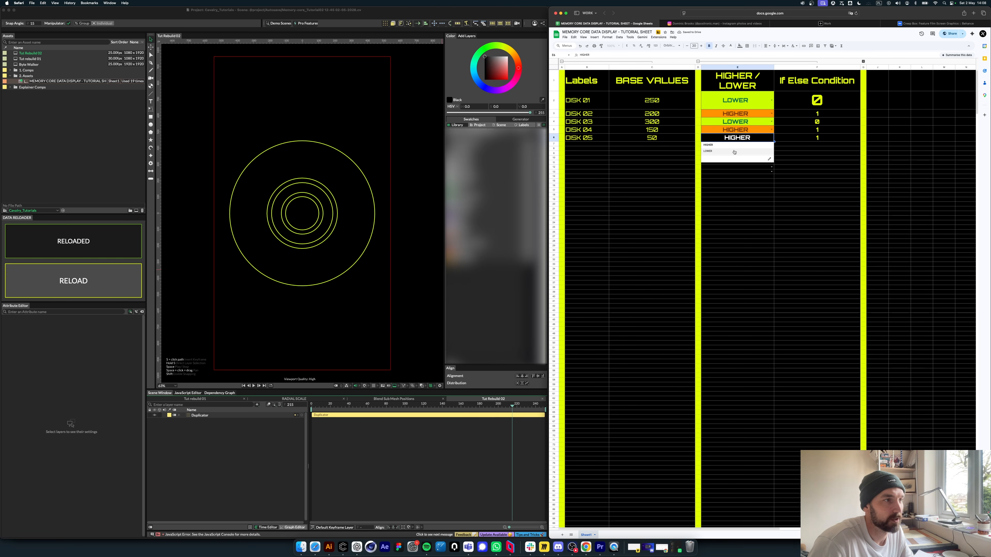
Step: Reload the edited sheet data in Cavalry and play the animation from frame 0
{"action": "left_click", "coordinate": [737, 190]}
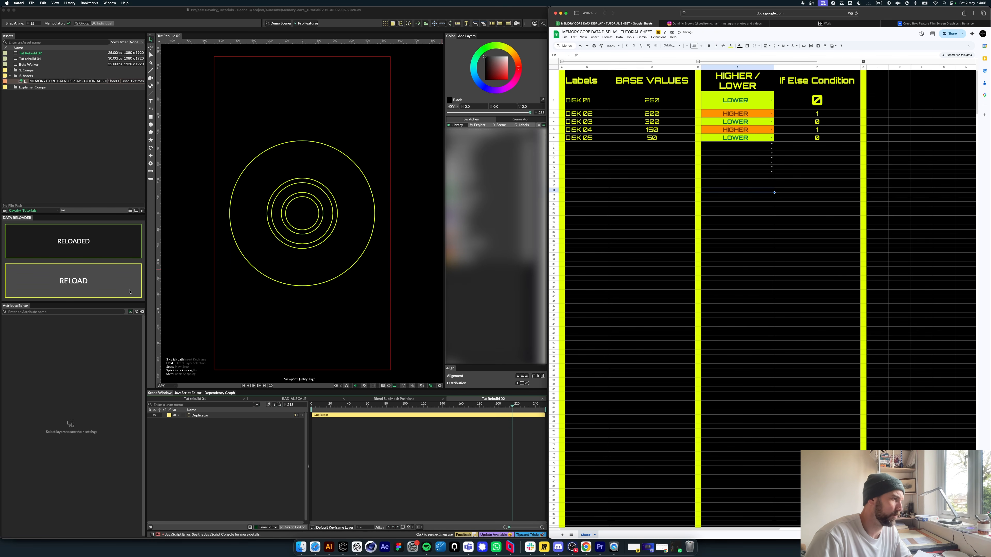
{"action": "left_click", "coordinate": [46, 286]}
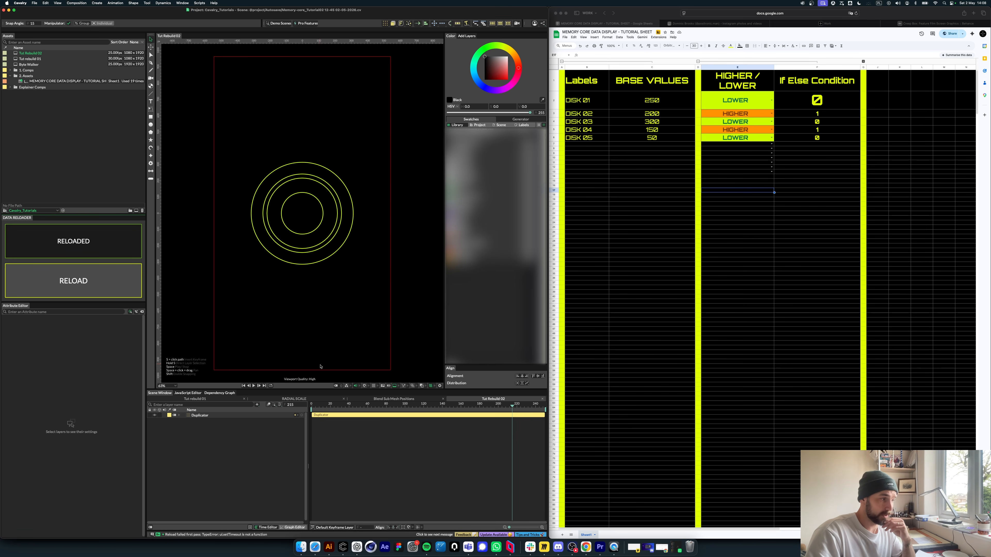
{"action": "key", "text": "space"}
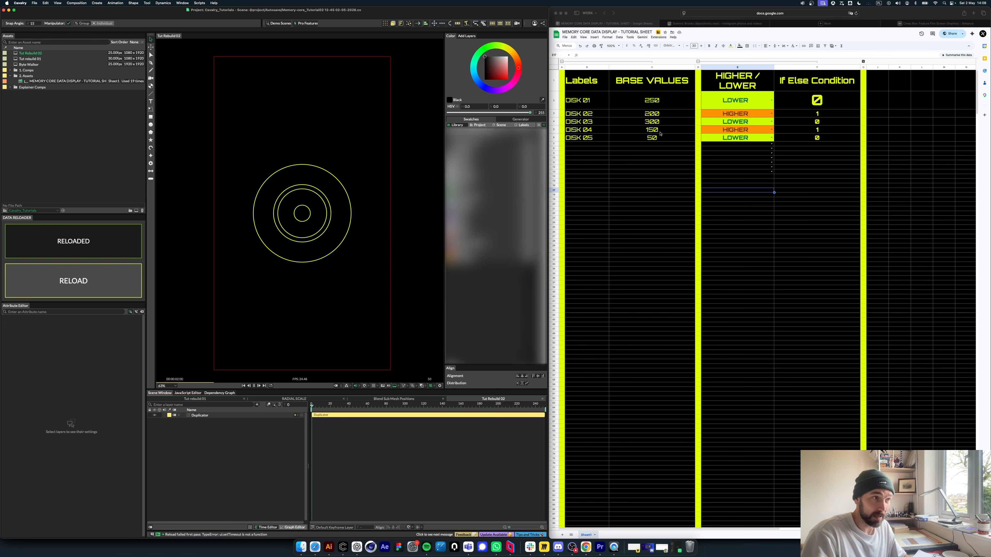
{"action": "key", "text": "space"}
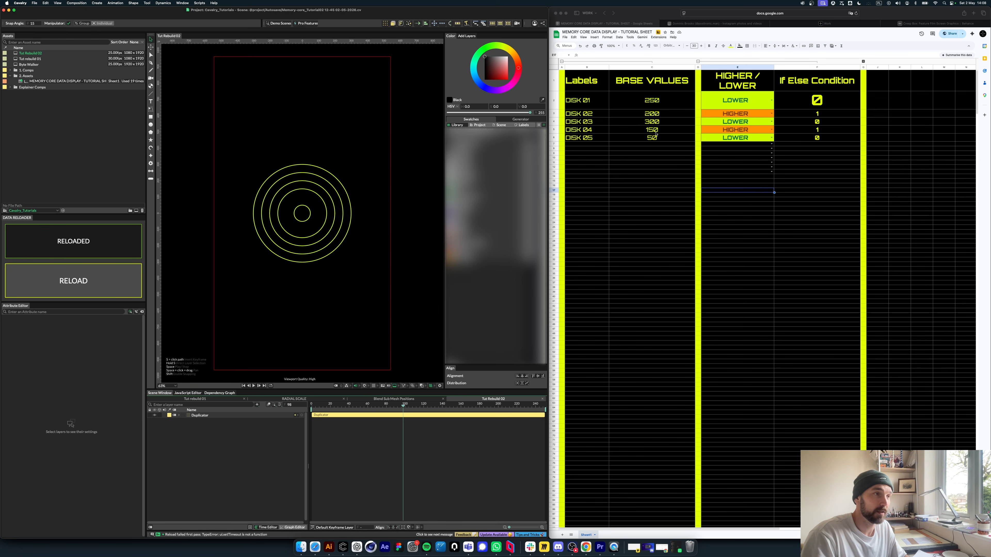
Step: In the Google Sheet's BASE VALUES column, set DISK 04 to 20, DISK 03 to 10, DISK 02 to 70 and DISK 01 to 10
{"action": "left_click", "coordinate": [672, 135]}
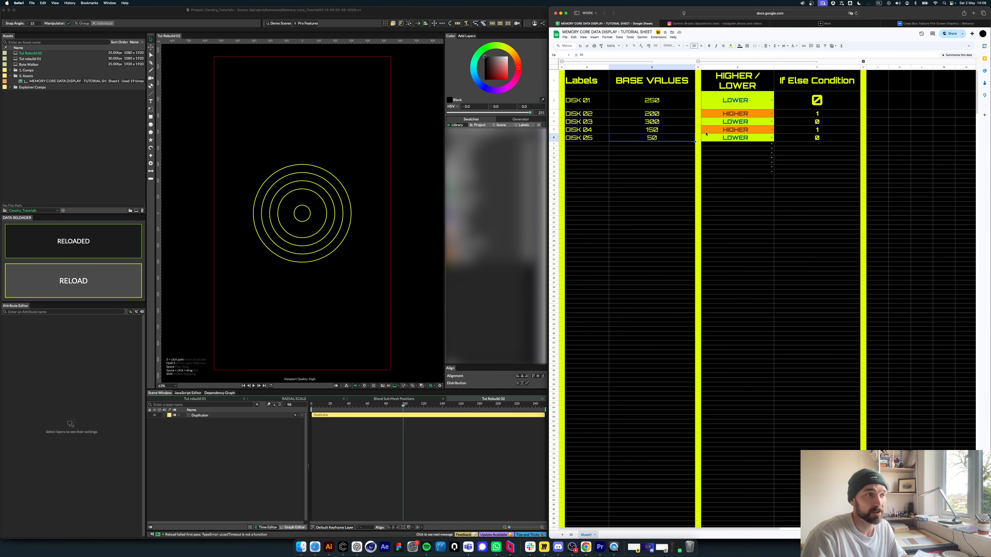
{"action": "double_click", "coordinate": [664, 132]}
{"action": "type", "text": "20"}
{"action": "double_click", "coordinate": [662, 121]}
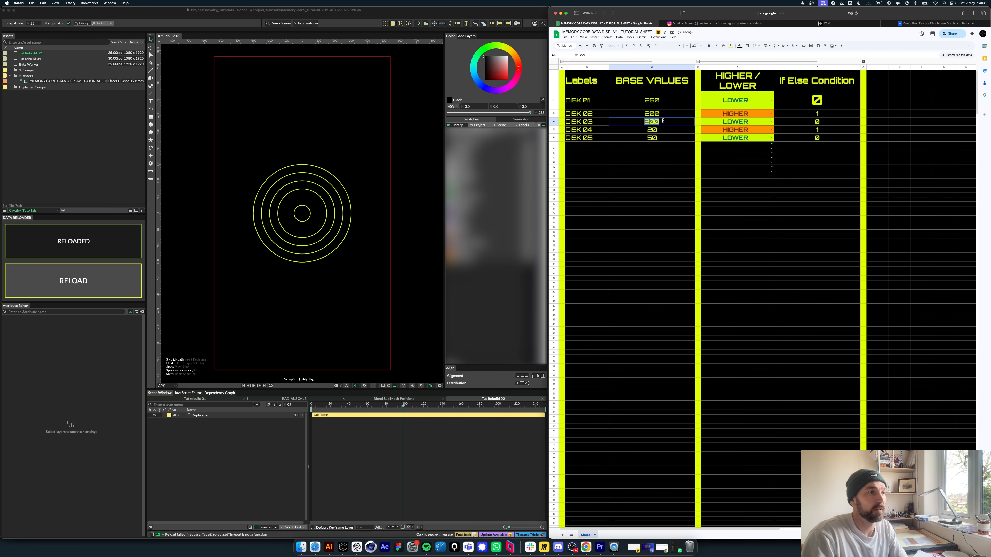
{"action": "double_click", "coordinate": [660, 117]}
{"action": "type", "text": "70"}
{"action": "double_click", "coordinate": [662, 101]}
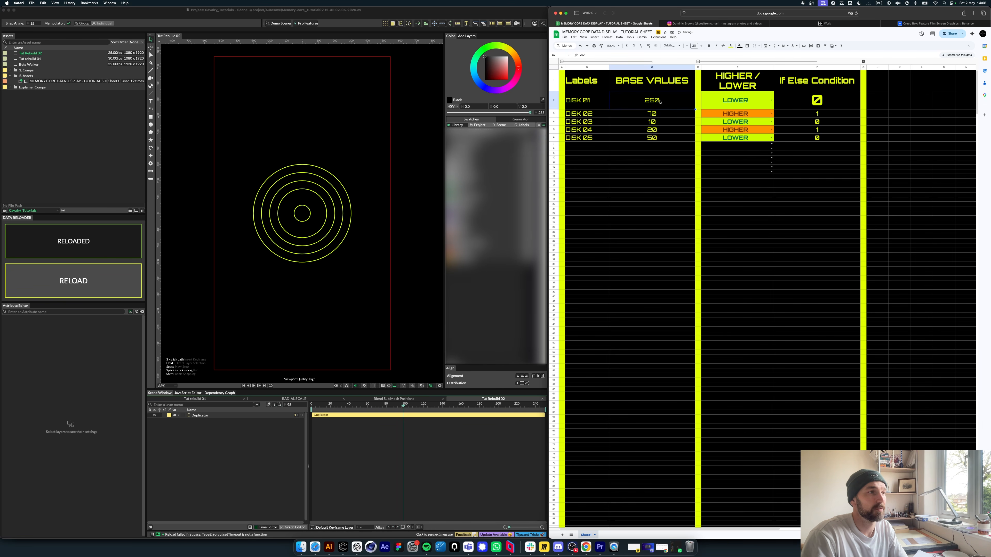
{"action": "type", "text": "10"}
{"action": "key", "text": "Return"}
Step: Choose HIGHER for DISK 01, DISK 03 and DISK 05 in the HIGHER / LOWER column
{"action": "double_click", "coordinate": [768, 105]}
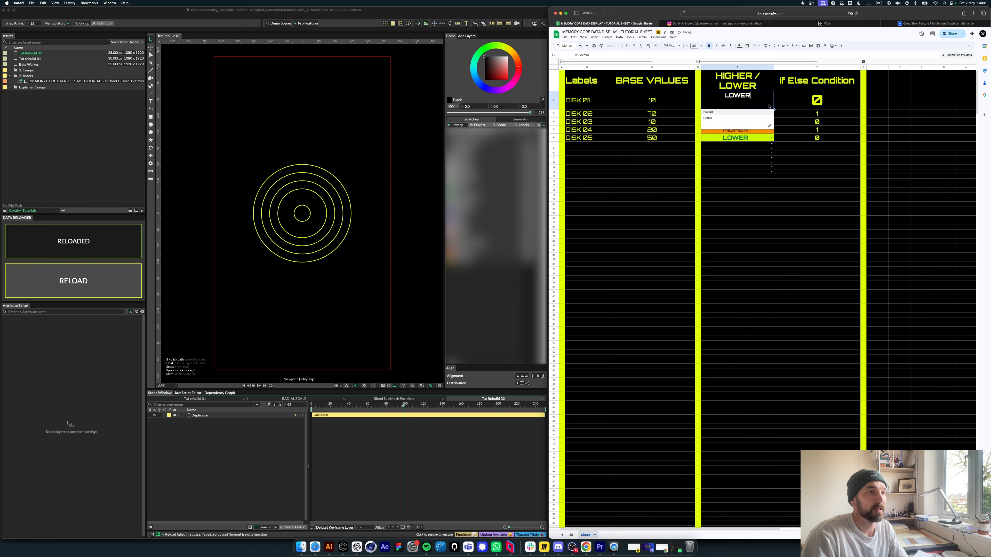
{"action": "left_click", "coordinate": [761, 113]}
{"action": "left_click", "coordinate": [771, 122]}
{"action": "left_click", "coordinate": [764, 131]}
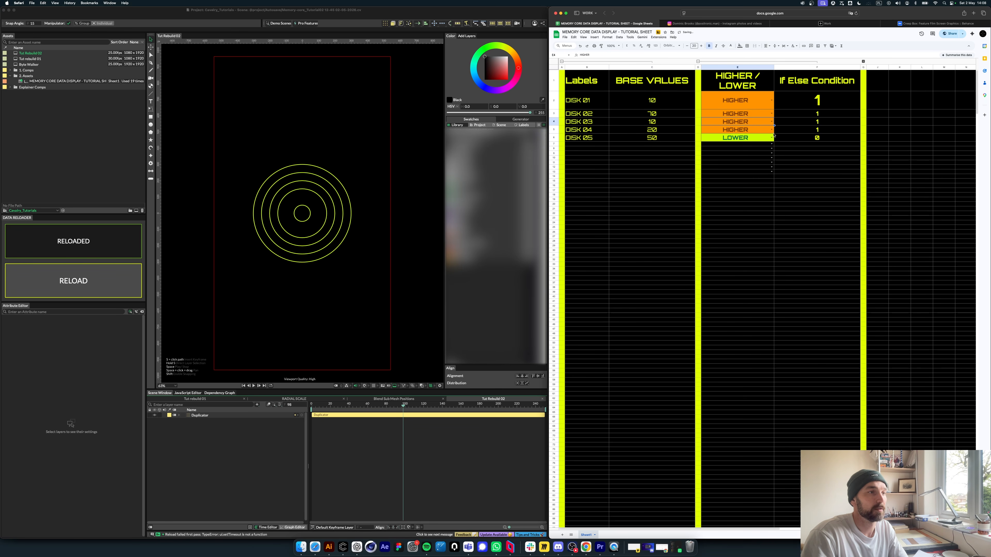
{"action": "left_click", "coordinate": [771, 137]}
{"action": "left_click", "coordinate": [730, 149]}
{"action": "left_click", "coordinate": [629, 237]}
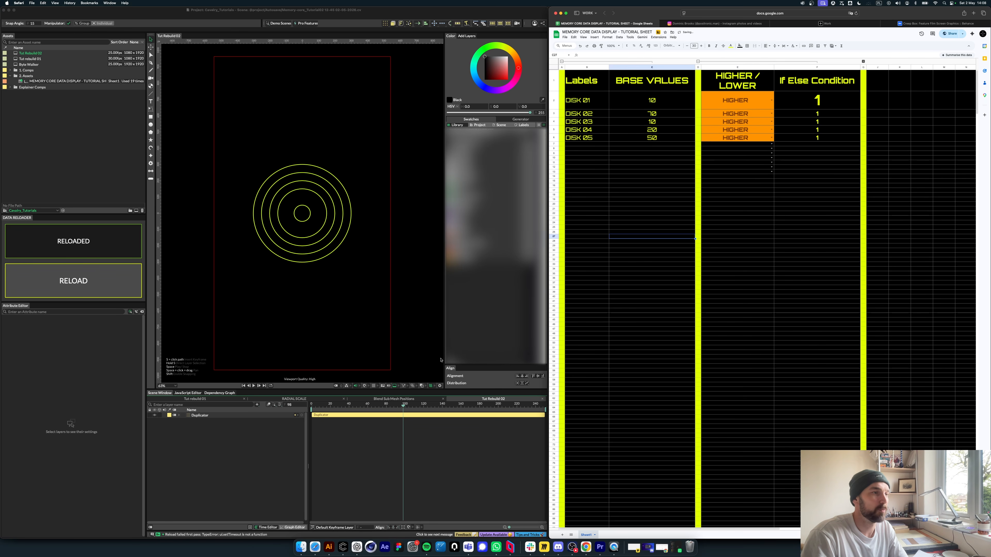
Step: Reload the new sheet values in Cavalry and play the ring animation from the first frame
{"action": "left_click", "coordinate": [84, 281]}
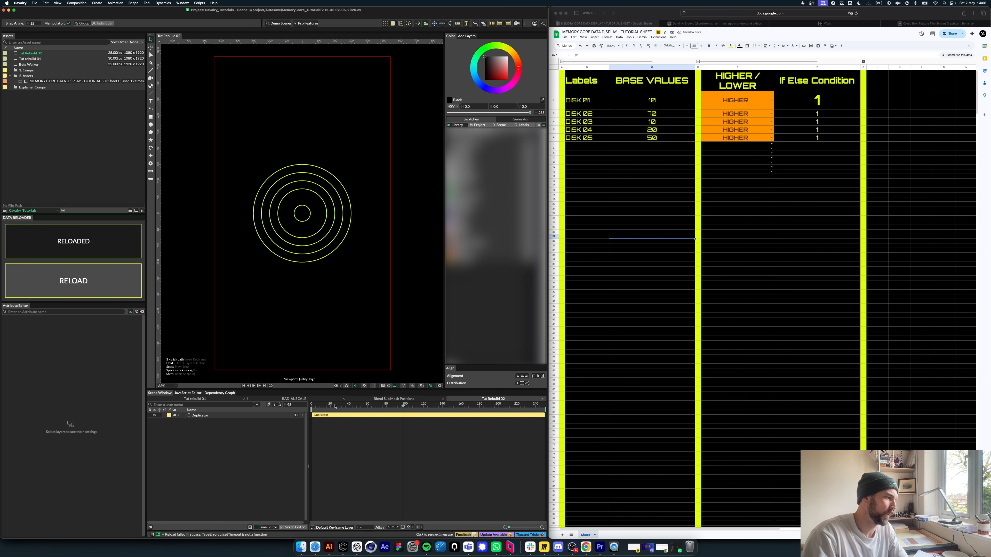
{"action": "left_click_drag", "start_coordinate": [334, 407], "coordinate": [169, 402]}
{"action": "key", "text": "space"}
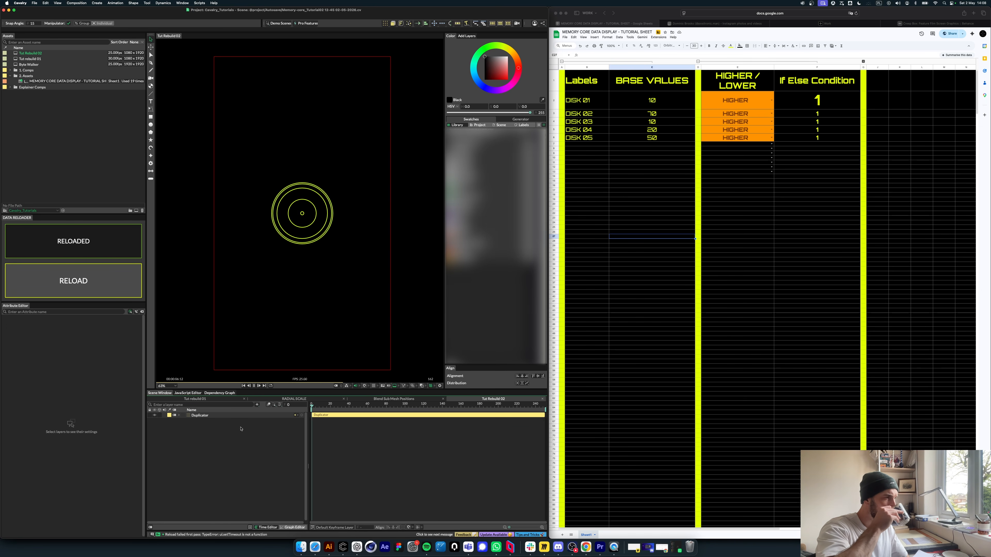
{"action": "key", "text": "space"}
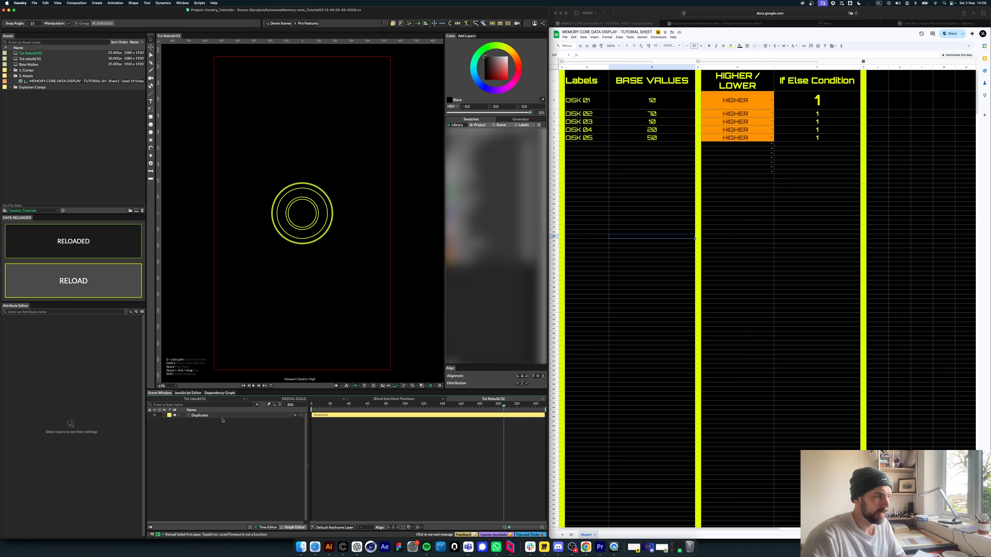
Step: In the HIGHER Values array under If Else, set the first value to 234, second to 254, fourth to 260 and fifth to 88
{"action": "left_click", "coordinate": [212, 416]}
{"action": "left_click", "coordinate": [179, 416]}
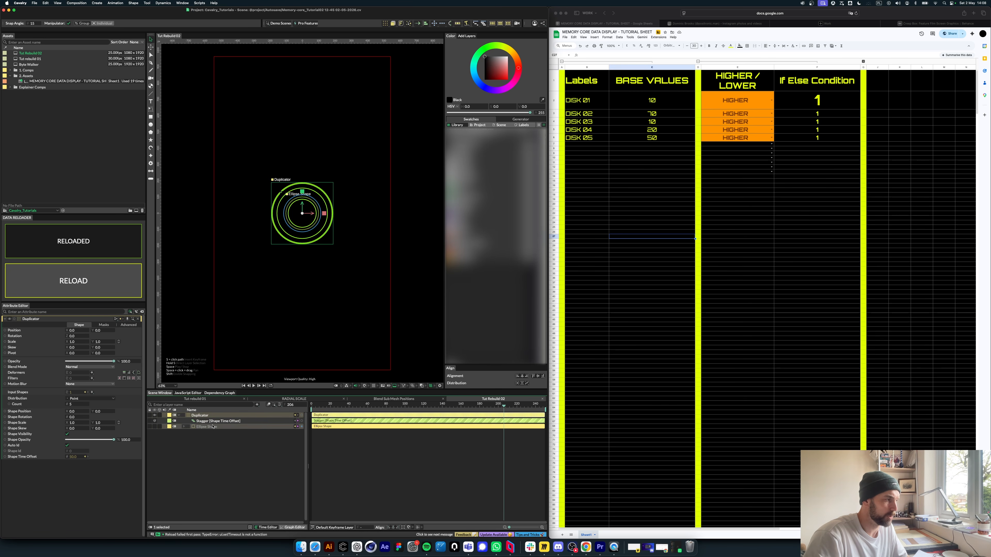
{"action": "left_click", "coordinate": [183, 426]}
{"action": "left_click", "coordinate": [226, 449]}
{"action": "left_click", "coordinate": [203, 449]}
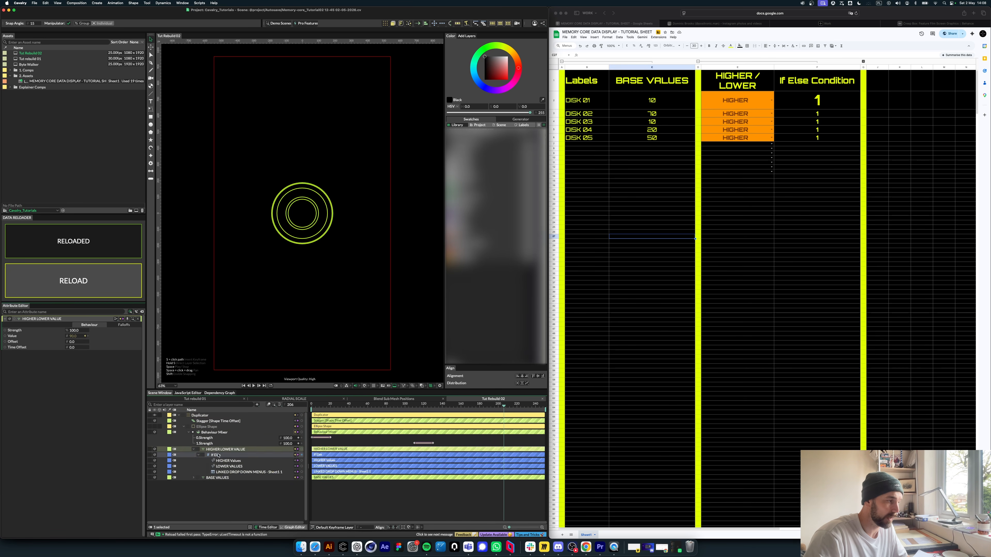
{"action": "left_click", "coordinate": [228, 461]}
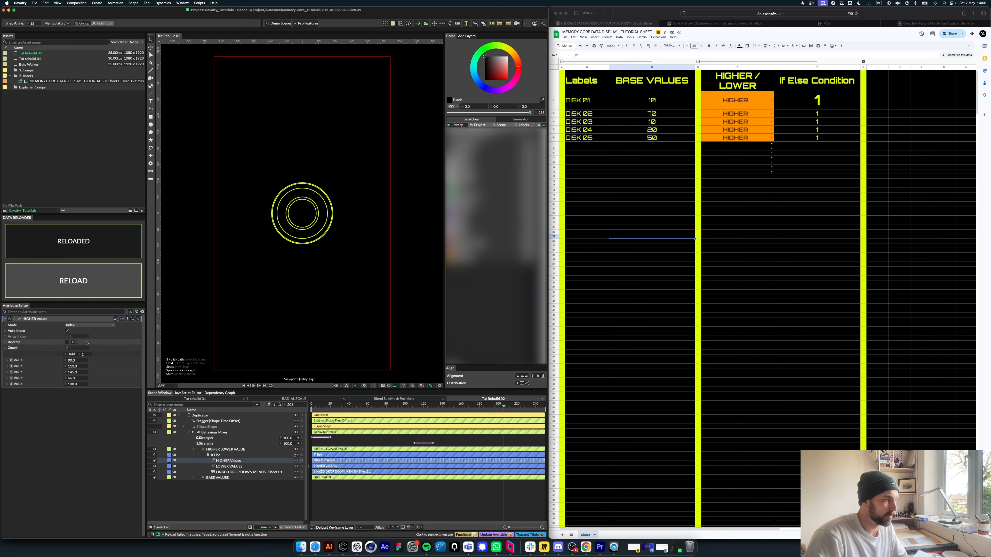
{"action": "left_click_drag", "start_coordinate": [68, 361], "coordinate": [150, 379]}
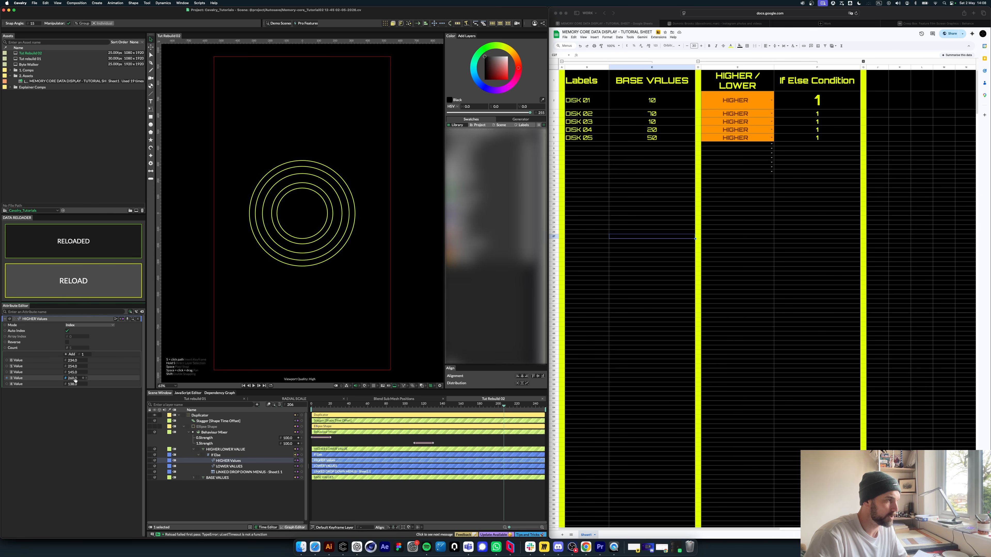
{"action": "mouse_move", "coordinate": [72, 384]}
{"action": "left_mouse_down"}
{"action": "mouse_move", "coordinate": [54, 384]}
{"action": "mouse_move", "coordinate": [69, 379]}
{"action": "left_mouse_up"}
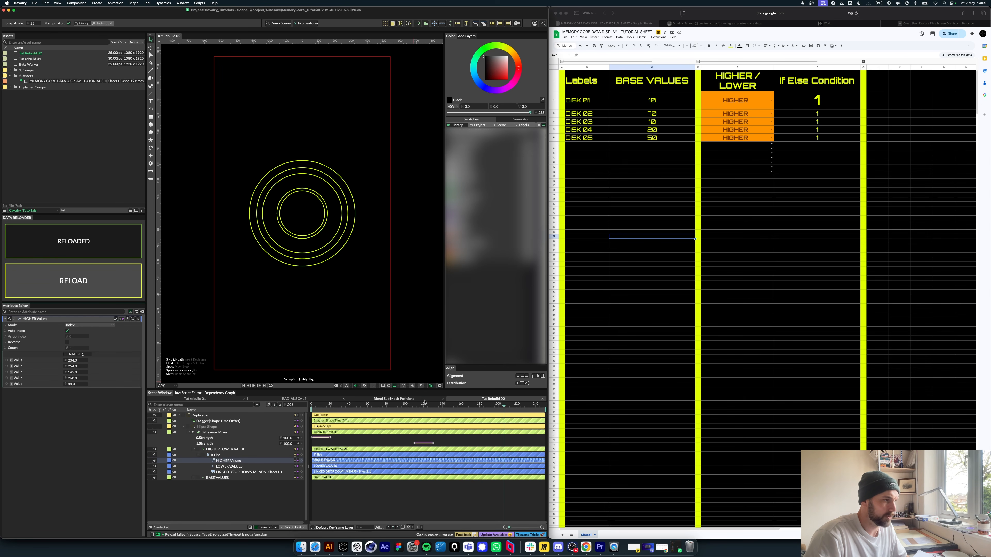
Step: Play the animation with the increased HIGHER values and collapse the Duplicator's layer hierarchy
{"action": "key", "text": "space"}
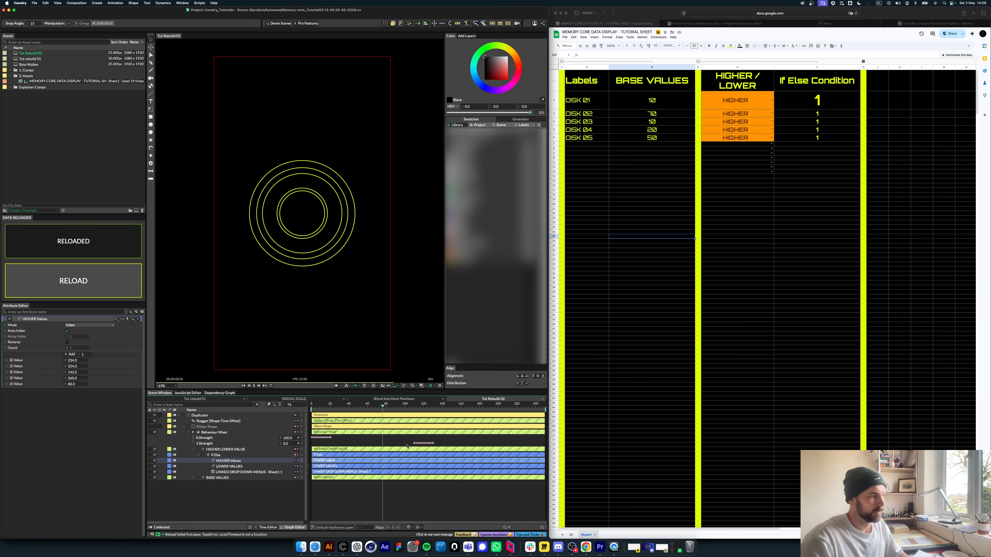
{"action": "key", "text": "space"}
{"action": "left_click", "coordinate": [226, 489]}
{"action": "left_click", "coordinate": [179, 415]}
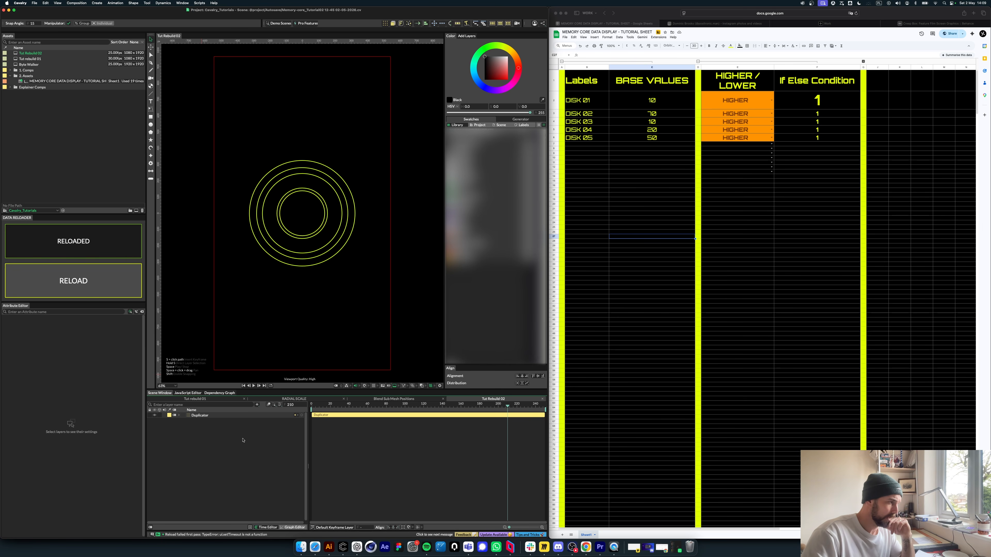
Step: Rename the Duplicator layer as Radial Array and duplicate it
{"action": "left_click", "coordinate": [211, 416]}
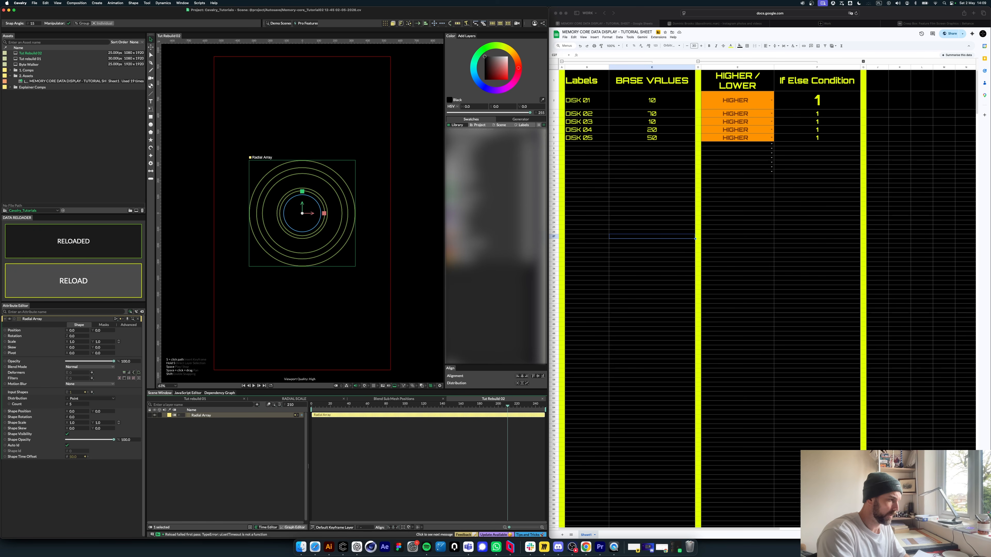
{"action": "left_click", "coordinate": [332, 134]}
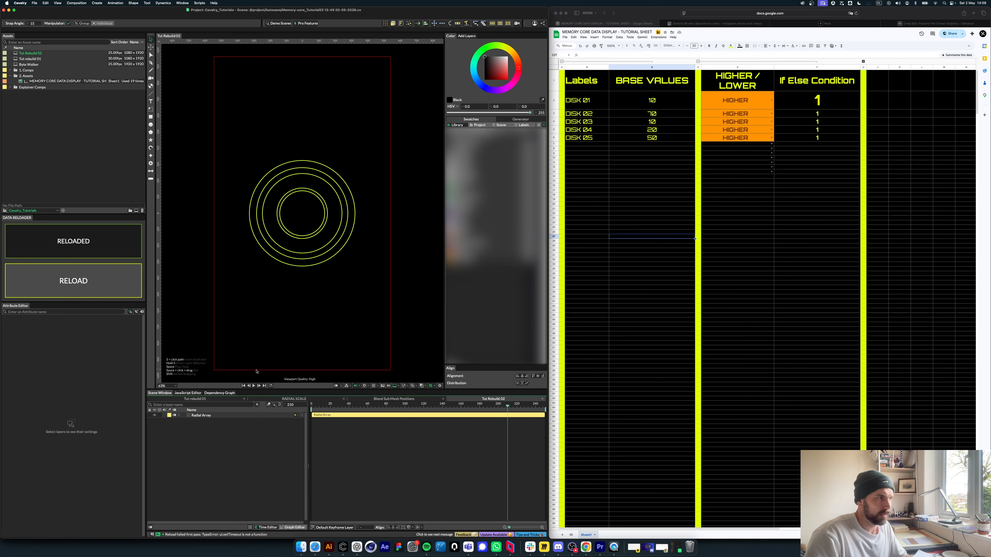
{"action": "left_click", "coordinate": [207, 416]}
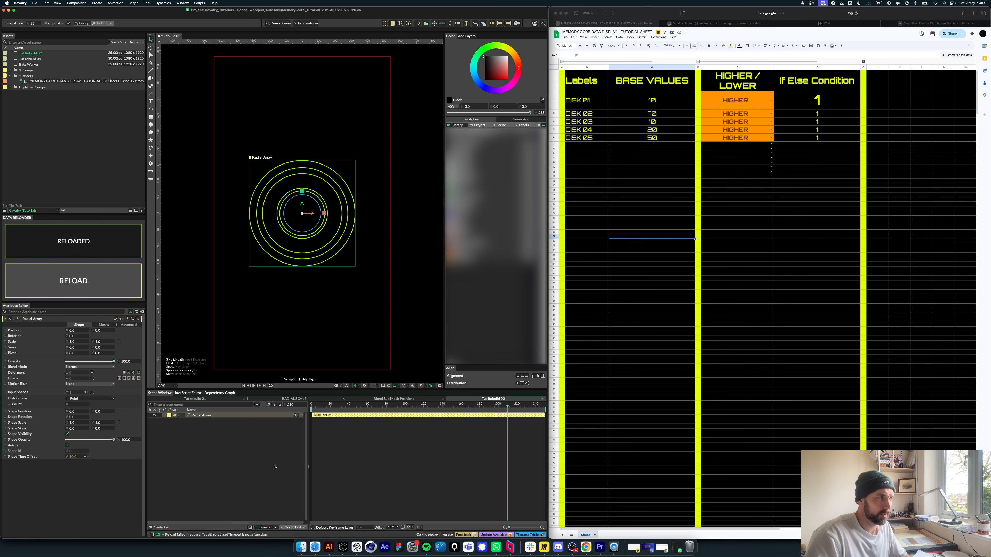
{"action": "left_click", "coordinate": [274, 467]}
{"action": "left_click", "coordinate": [205, 417]}
{"action": "key", "text": "super+d"}
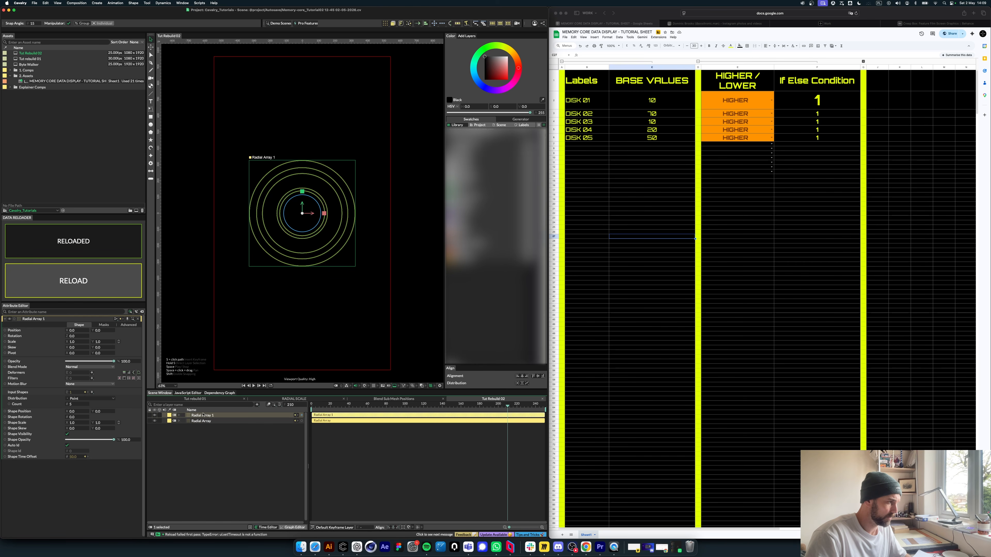
Step: Place the original Radial Array above its copy, naming the original RADIAL ARRAY OUTLINES and the copy RADIAL ARRAY FILL
{"action": "left_click", "coordinate": [207, 415]}
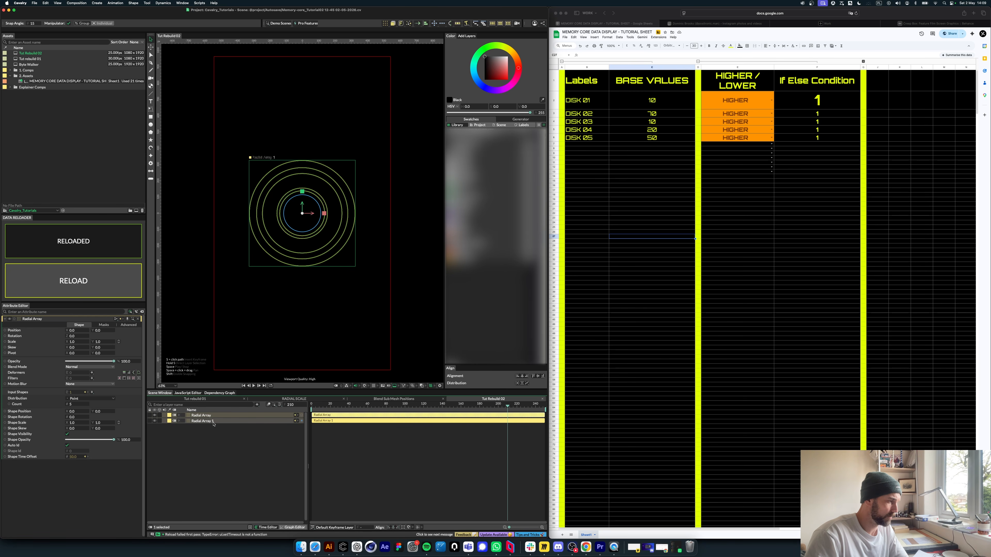
{"action": "double_click", "coordinate": [201, 415]}
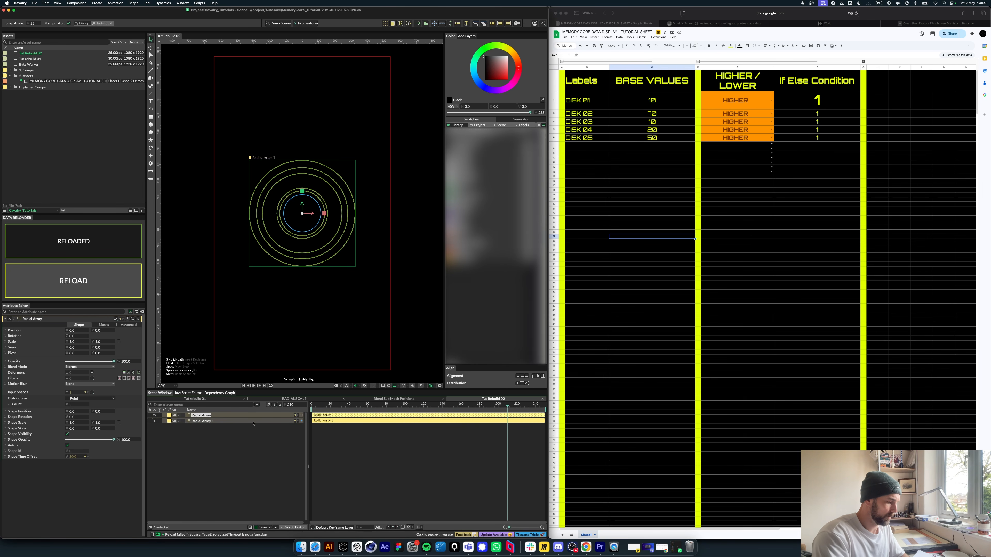
{"action": "type", "text": "RADIAL ARRAY OUTLINES"}
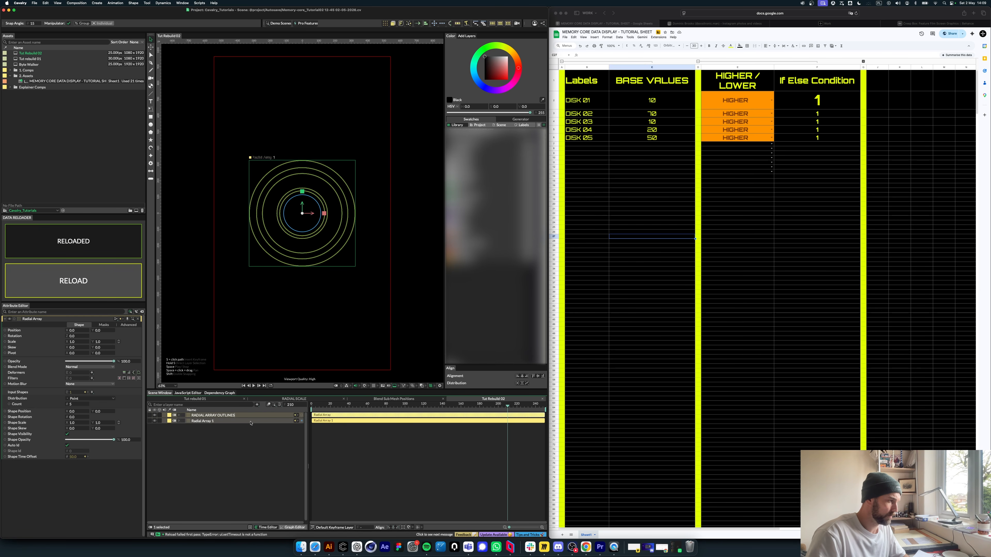
{"action": "double_click", "coordinate": [251, 422]}
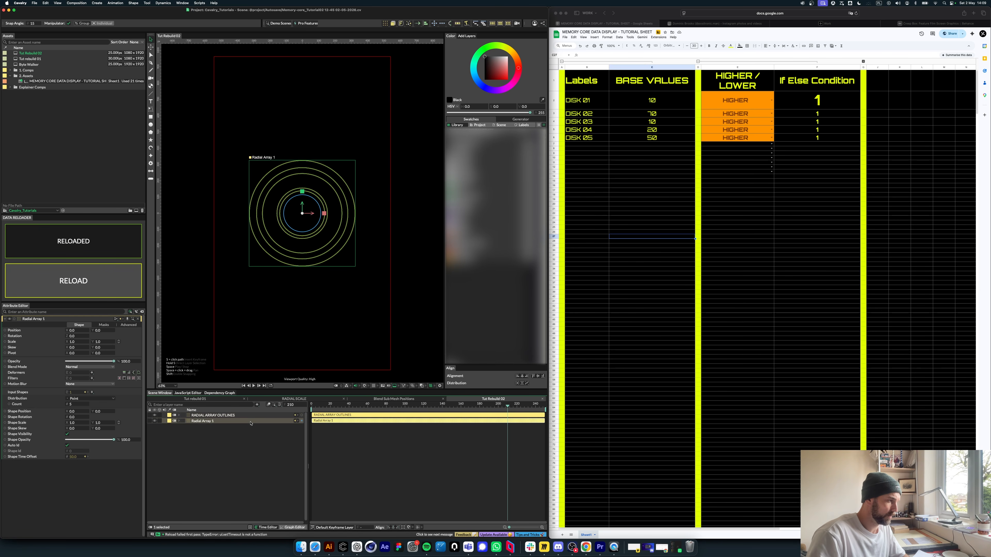
{"action": "type", "text": "RADIAL ARRAY FILL"}
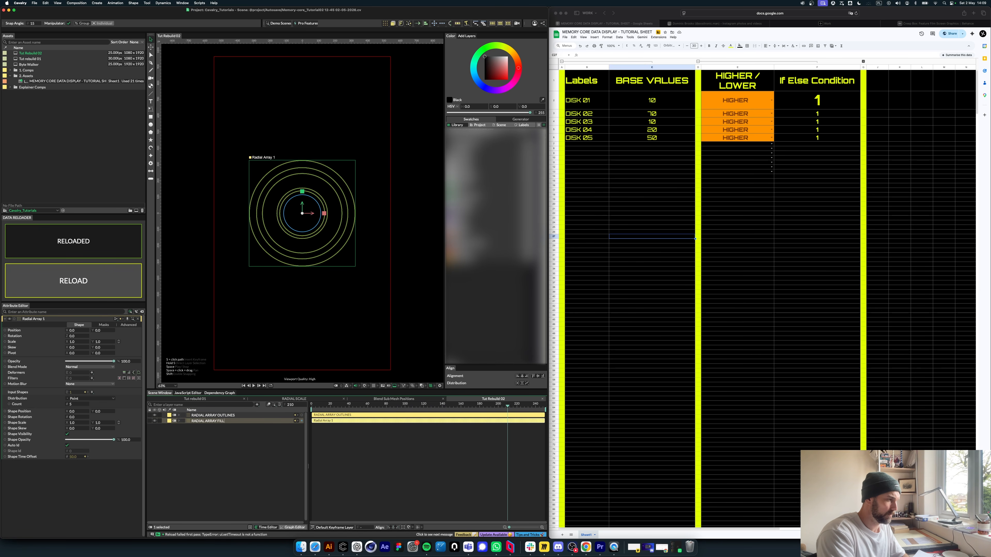
{"action": "key", "text": "Return"}
{"action": "left_click", "coordinate": [170, 341]}
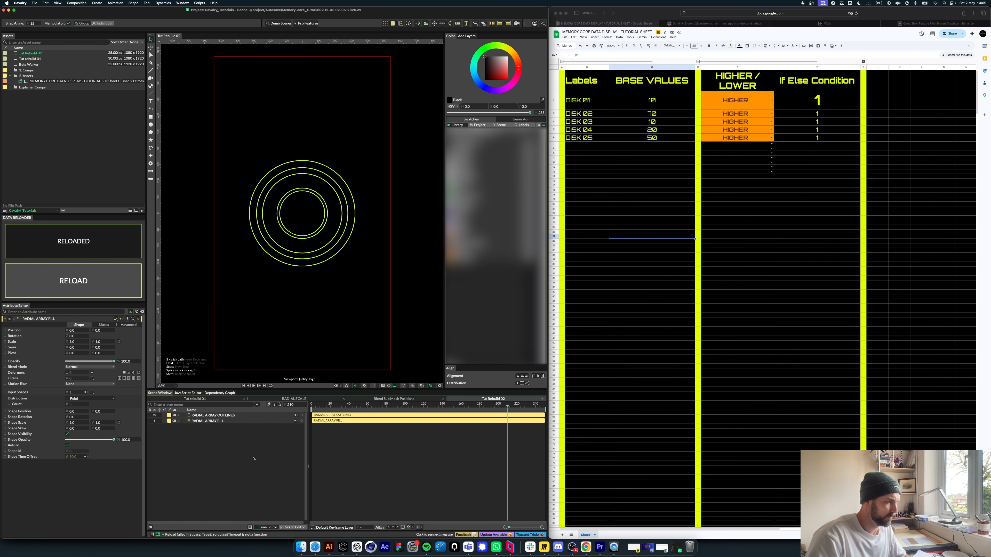
Step: In RADIAL ARRAY FILL, disable the ellipse shape's stroke and enable its fill
{"action": "left_click", "coordinate": [178, 421]}
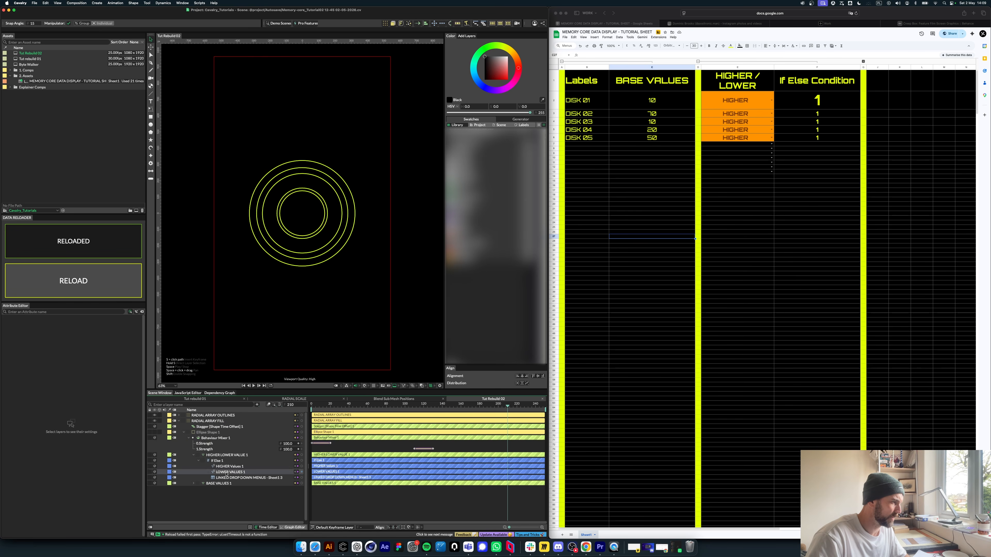
{"action": "left_click", "coordinate": [216, 433]}
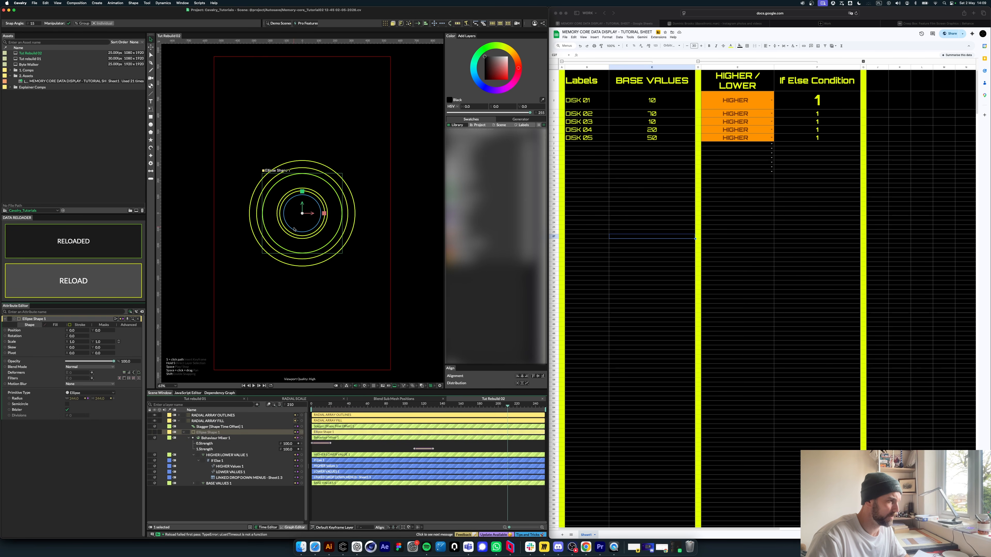
{"action": "left_click", "coordinate": [78, 324]}
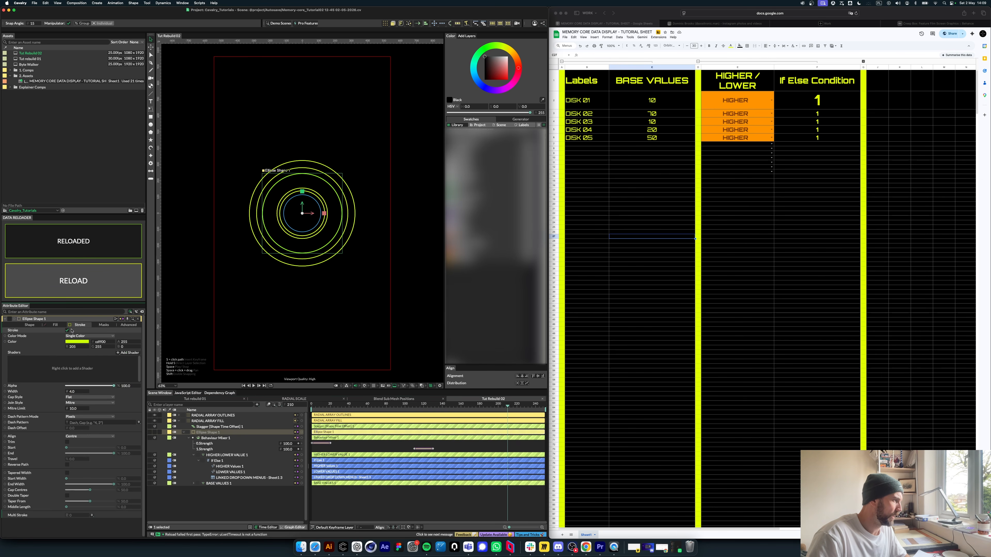
{"action": "left_click", "coordinate": [62, 326]}
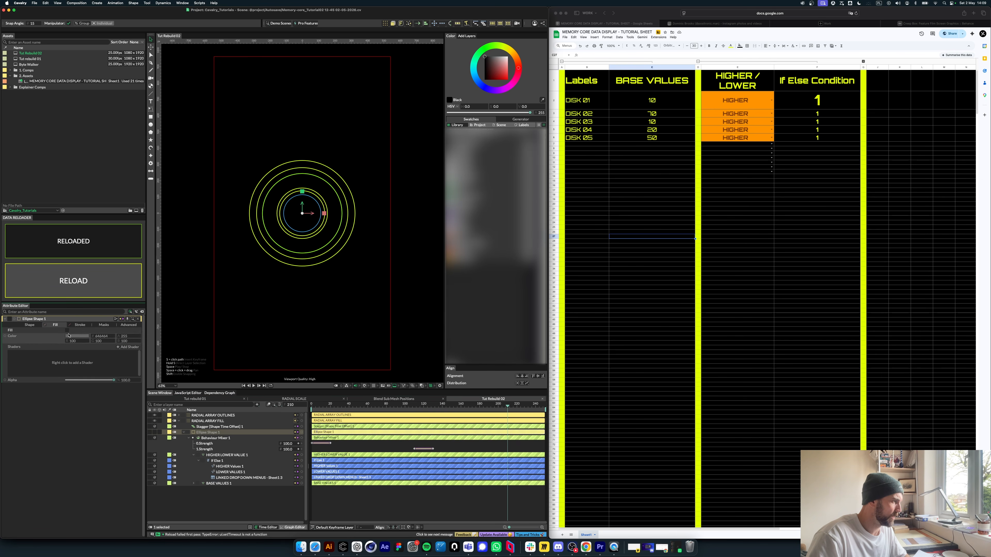
{"action": "left_click", "coordinate": [80, 325]}
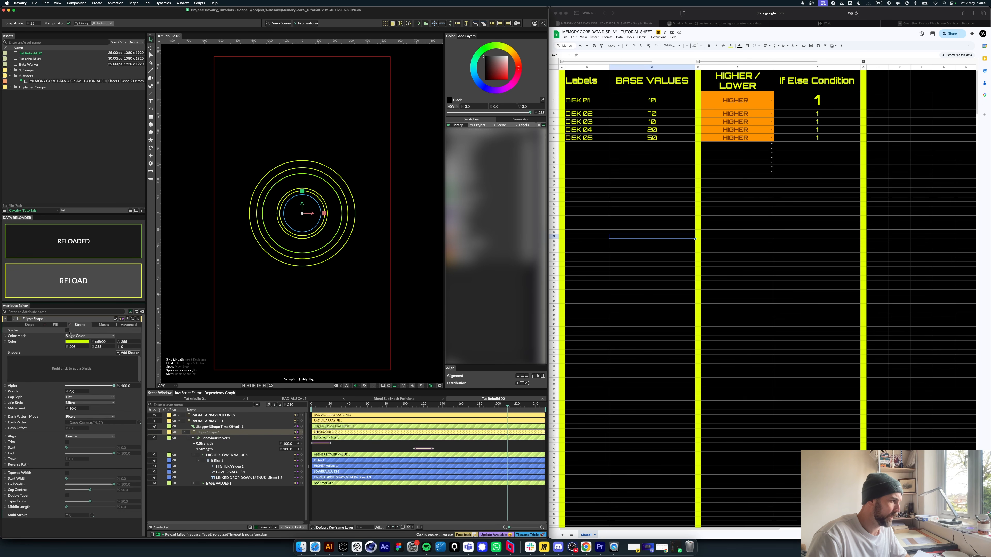
{"action": "left_click", "coordinate": [56, 325]}
{"action": "left_click", "coordinate": [67, 330]}
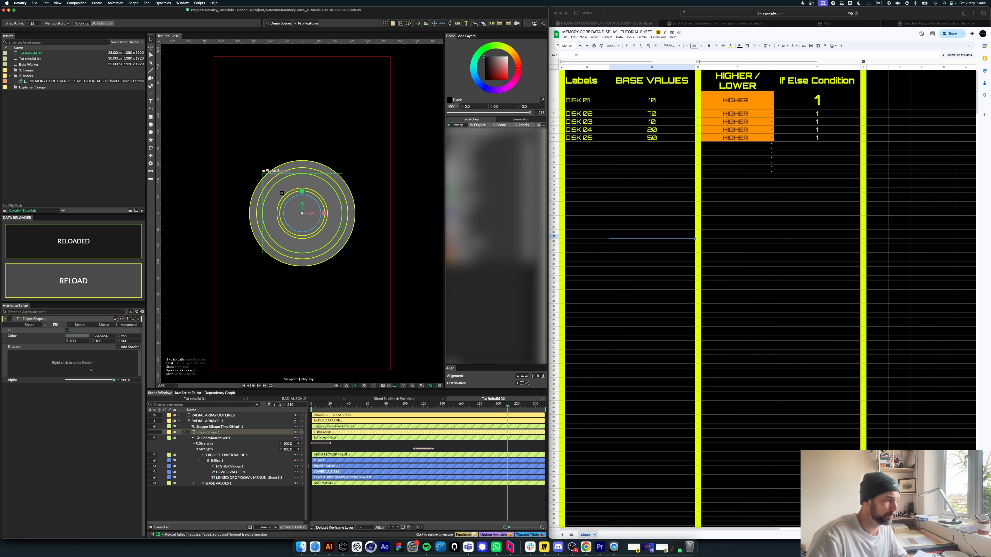
Step: Set the fill color of the ellipse in RADIAL ARRAY FILL to a muted red, RGB 173, 77, 77
{"action": "right_click", "coordinate": [57, 365]}
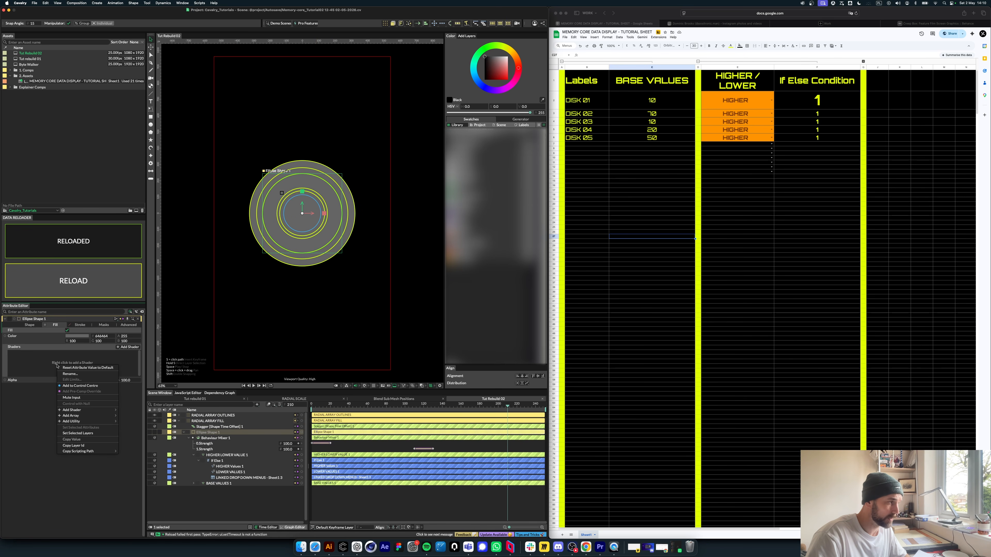
{"action": "left_click", "coordinate": [22, 348]}
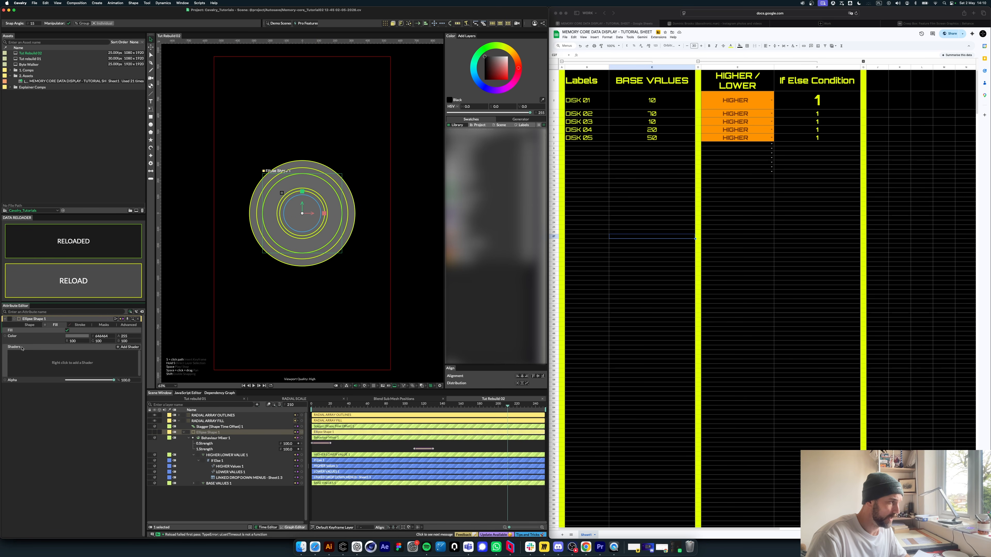
{"action": "left_click", "coordinate": [77, 336]}
{"action": "left_click", "coordinate": [81, 277]}
{"action": "left_click_drag", "start_coordinate": [82, 277], "coordinate": [81, 280]}
Step: Add a Gradient Shader to the ellipse's fill and nest the shader layer under the ellipse shape
{"action": "right_click", "coordinate": [54, 362]}
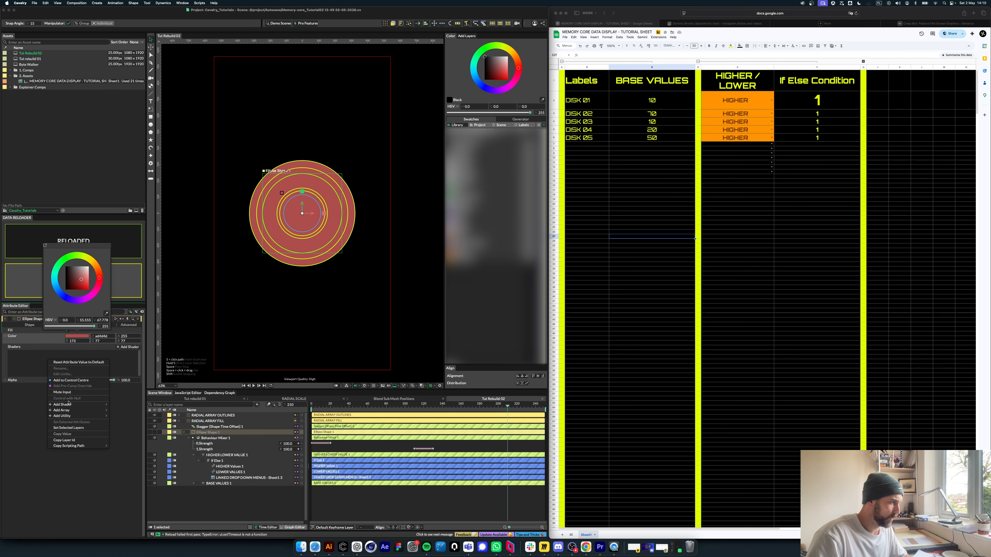
{"action": "mouse_move", "coordinate": [68, 405]}
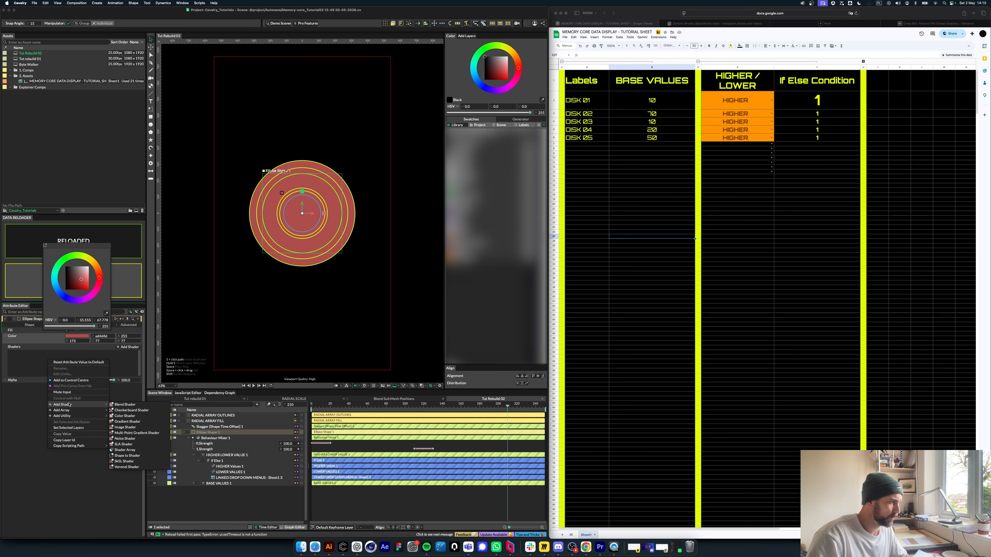
{"action": "left_click", "coordinate": [132, 422]}
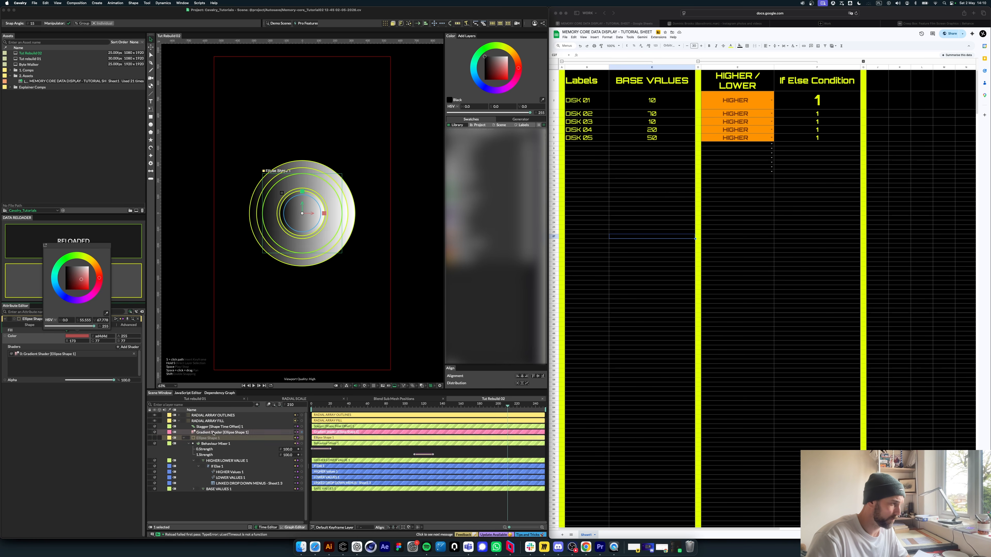
{"action": "left_click_drag", "start_coordinate": [214, 434], "coordinate": [210, 438]}
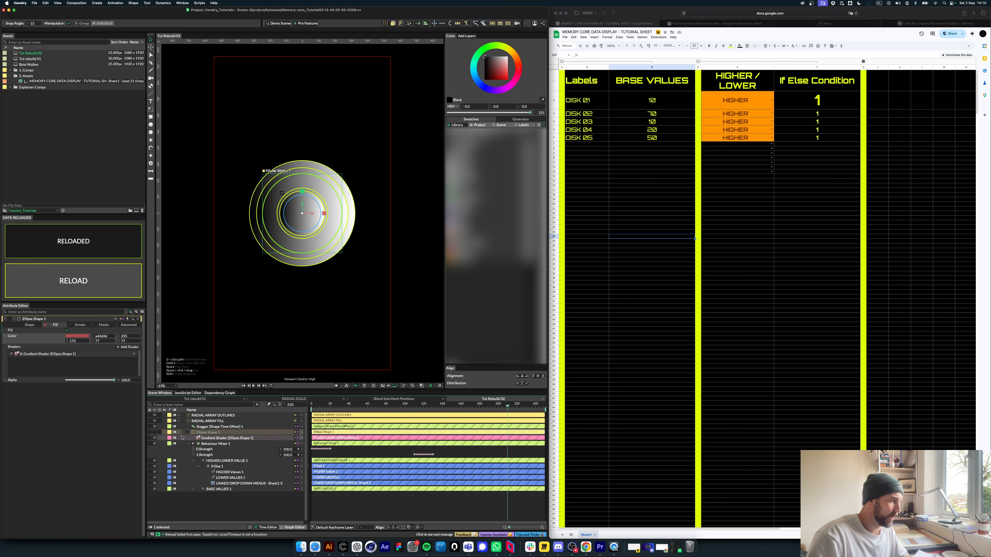
{"action": "left_click", "coordinate": [29, 338]}
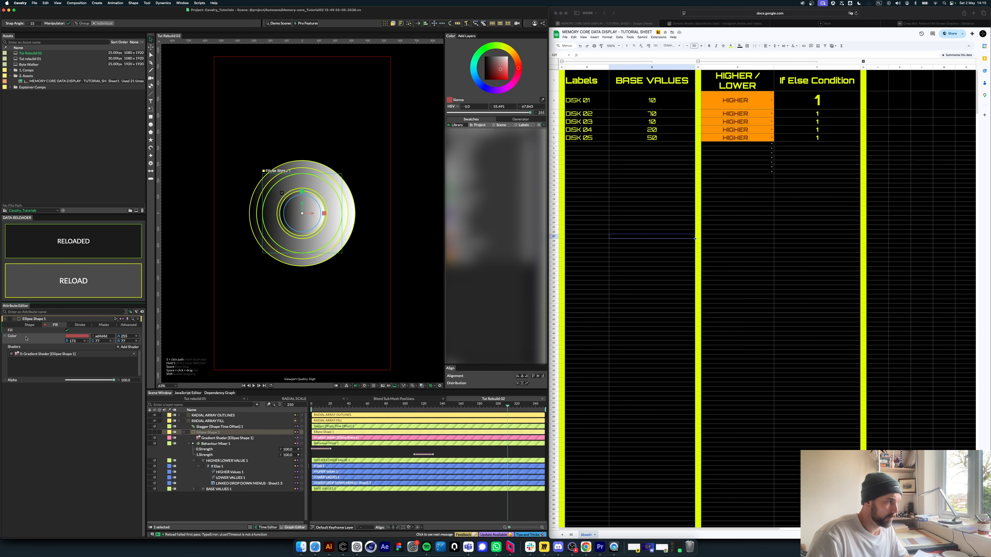
Step: Make the Gradient Shader's black start stop fully transparent
{"action": "double_click", "coordinate": [41, 357]}
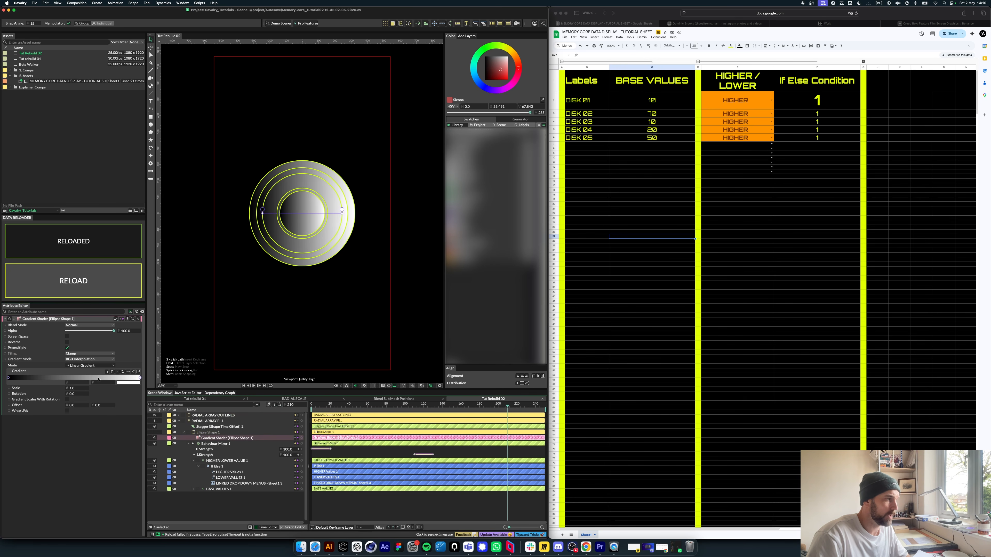
{"action": "left_click", "coordinate": [8, 378]}
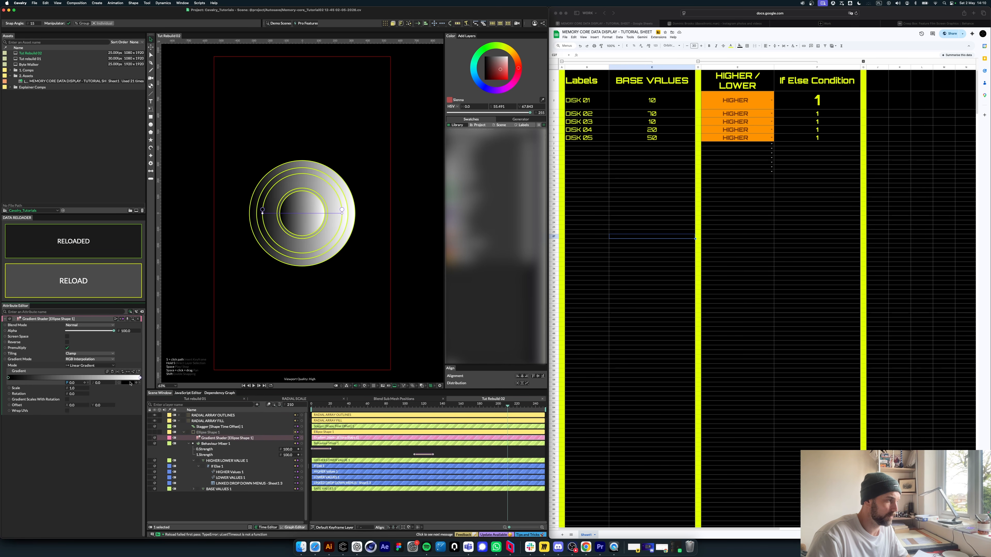
{"action": "left_click", "coordinate": [122, 383]}
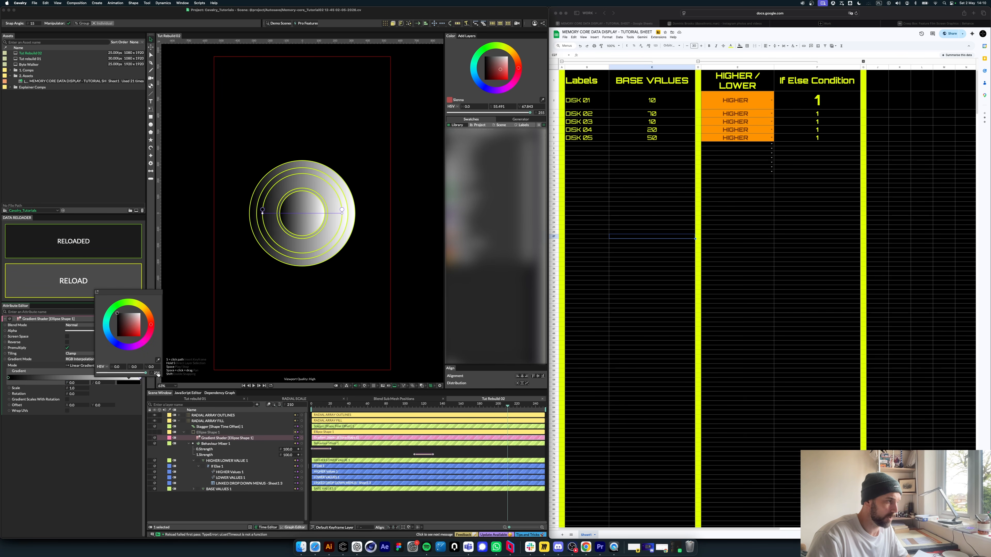
{"action": "left_click_drag", "start_coordinate": [145, 372], "coordinate": [97, 373]}
Step: Set the alpha of the ellipse's base fill color to 0 beneath the gradient
{"action": "left_click", "coordinate": [210, 432]}
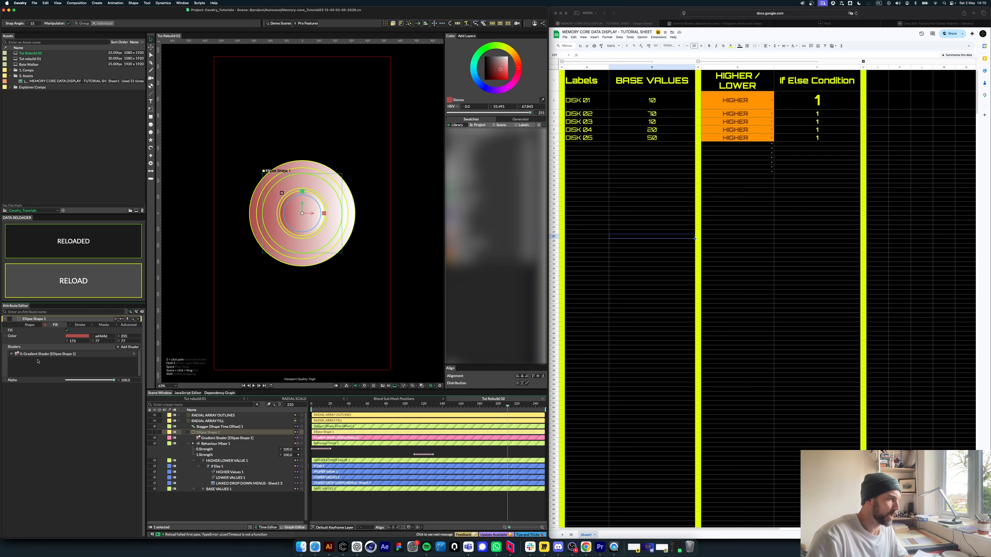
{"action": "left_click", "coordinate": [130, 336]}
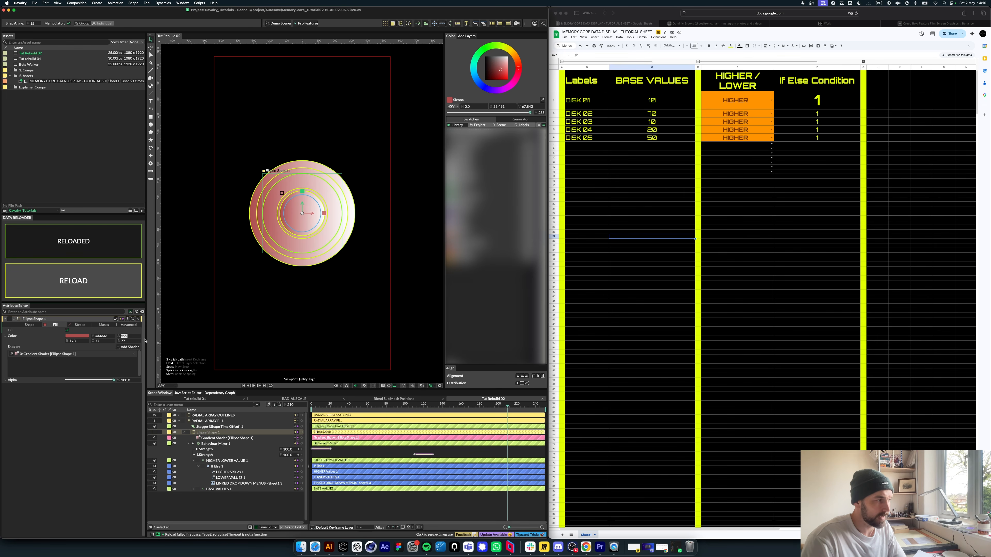
{"action": "type", "text": "0"}
{"action": "key", "text": "Return"}
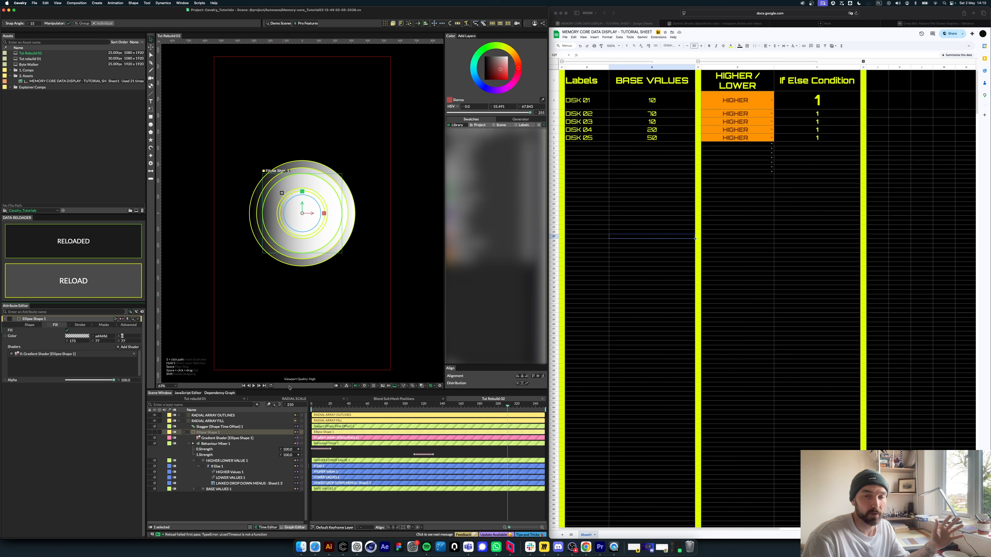
Step: Change the Gradient Shader's white end stop to a bright yellow
{"action": "left_click", "coordinate": [226, 438]}
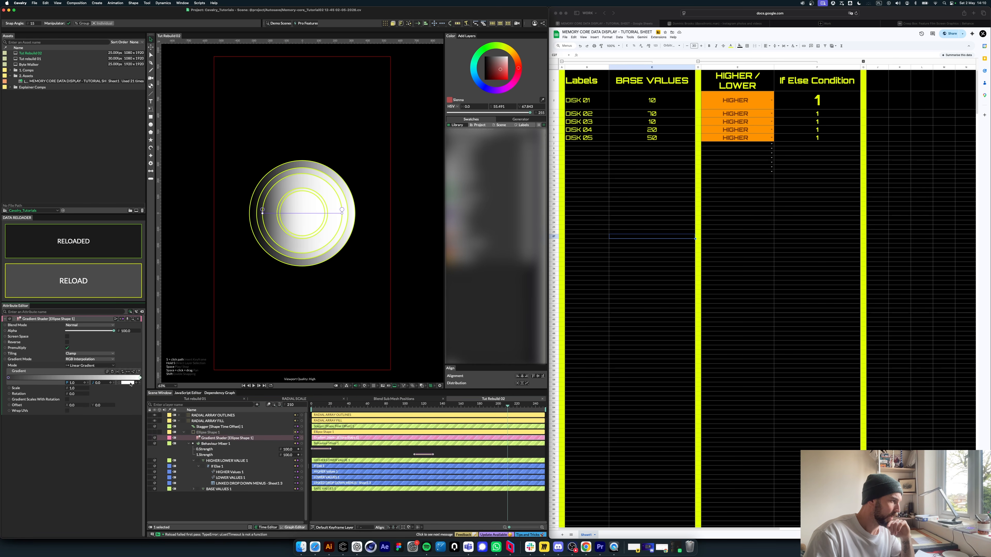
{"action": "double_click", "coordinate": [141, 378]}
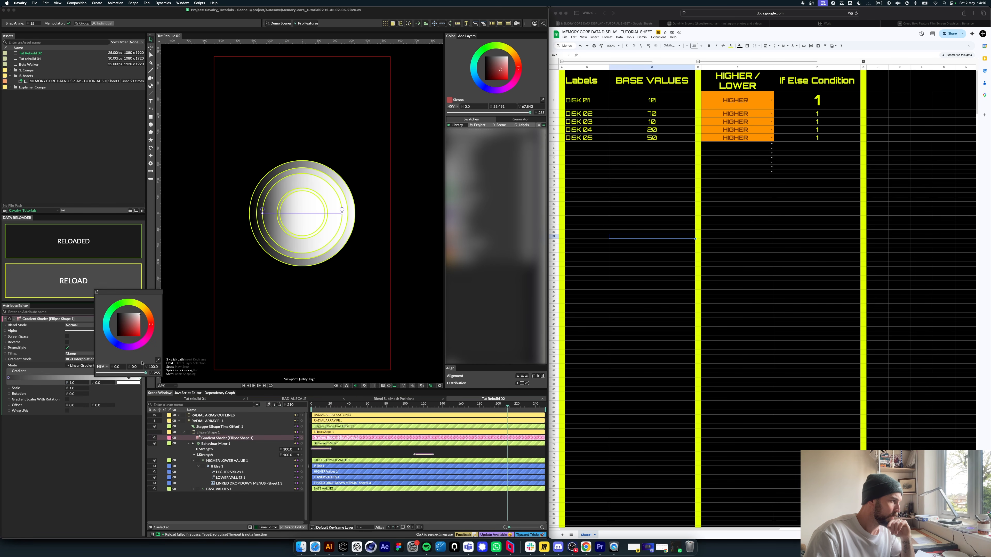
{"action": "left_click", "coordinate": [141, 307]}
{"action": "left_click", "coordinate": [139, 314]}
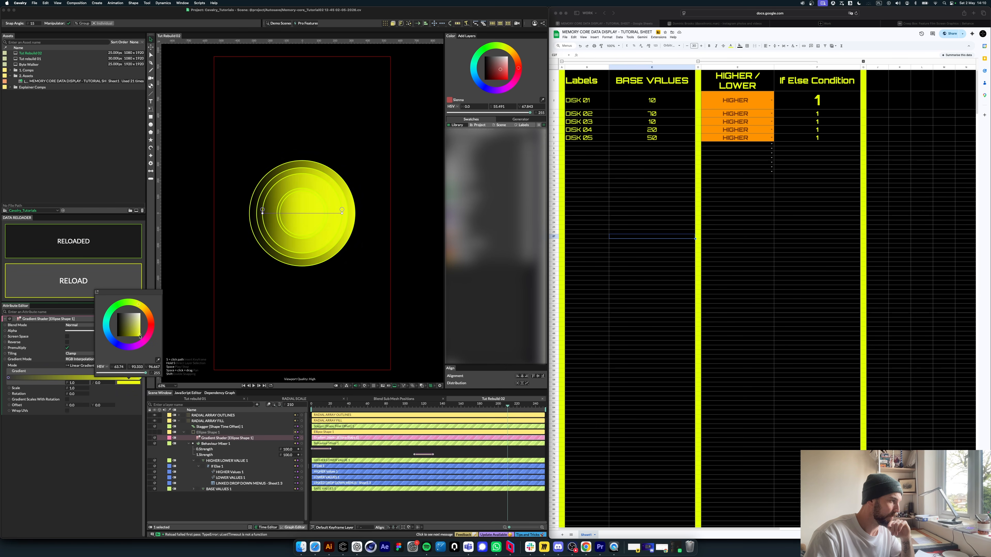
{"action": "left_click", "coordinate": [94, 469]}
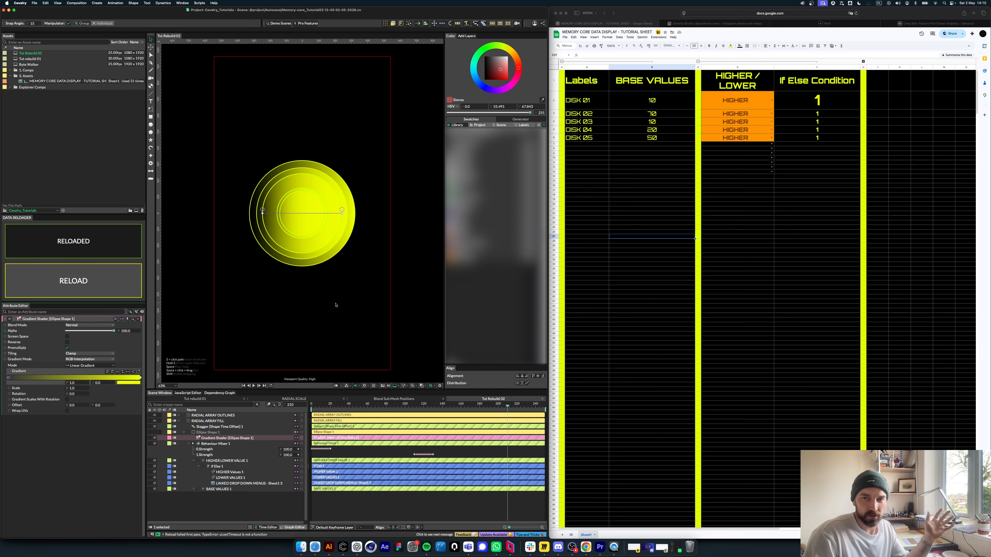
Step: Lower the alpha of the gradient's yellow end stop to mostly transparent and set the gradient's rotation to 33
{"action": "left_click", "coordinate": [141, 378]}
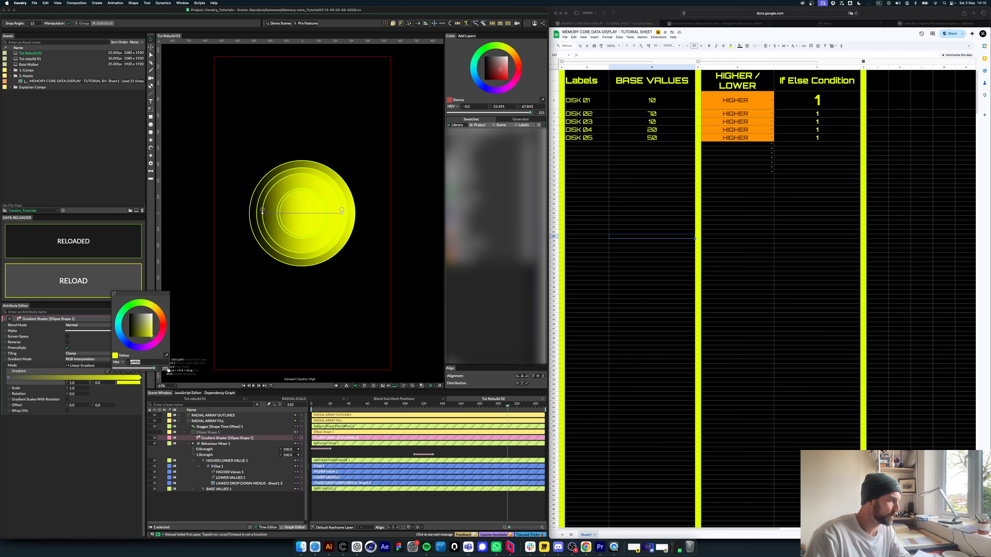
{"action": "left_click_drag", "start_coordinate": [150, 369], "coordinate": [120, 369]}
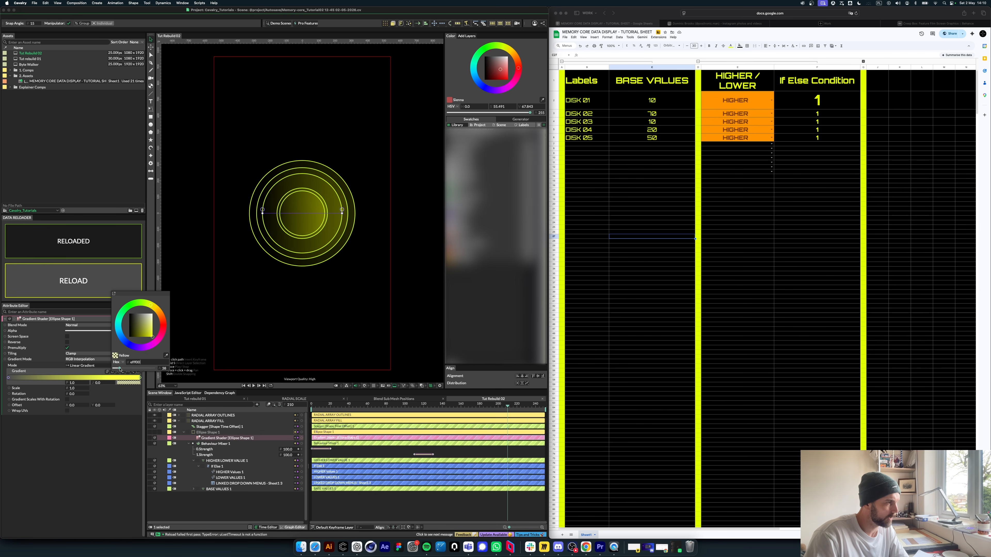
{"action": "left_click", "coordinate": [89, 397]}
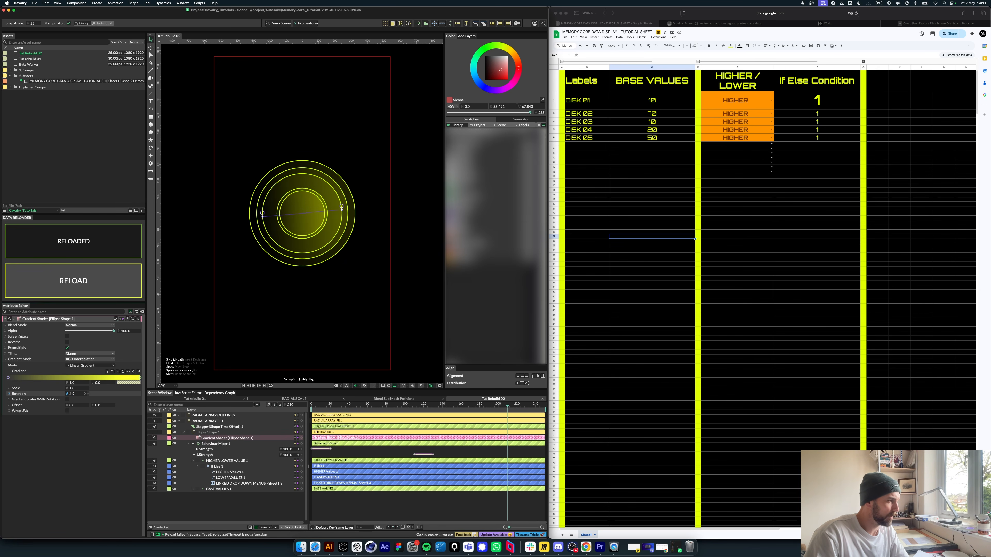
{"action": "left_click_drag", "start_coordinate": [73, 394], "coordinate": [87, 394]}
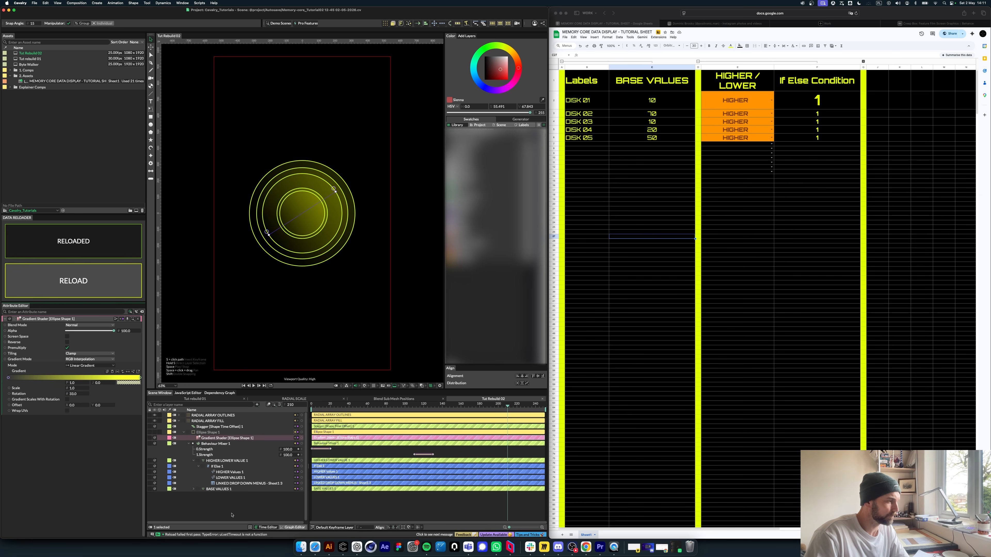
Step: Play the animation to preview the gradient-filled rings and collapse the RADIAL ARRAY FILL layer hierarchy
{"action": "left_click", "coordinate": [205, 501]}
{"action": "left_click_drag", "start_coordinate": [507, 405], "coordinate": [347, 406]}
{"action": "key", "text": "space"}
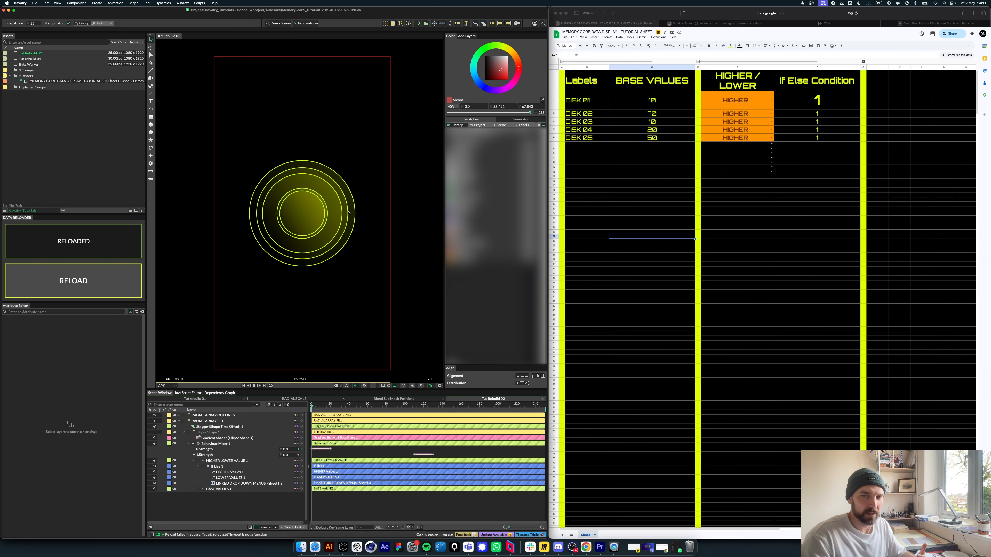
{"action": "key", "text": "space"}
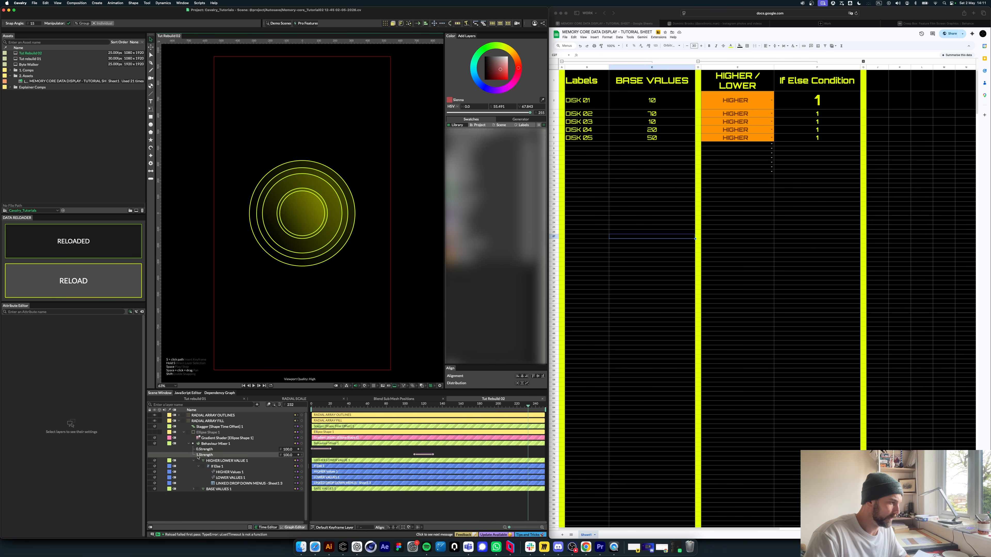
{"action": "left_click", "coordinate": [191, 443]}
{"action": "left_click", "coordinate": [183, 431]}
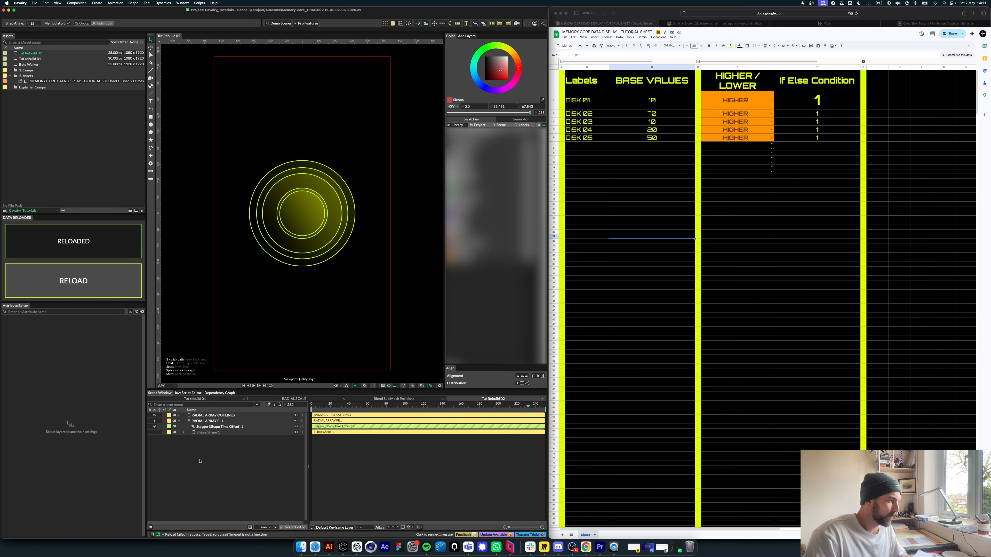
{"action": "left_click", "coordinate": [180, 421]}
Step: Duplicate the RADIAL ARRAY OUTLINES layer and collapse the copy's hierarchy
{"action": "left_click", "coordinate": [219, 415]}
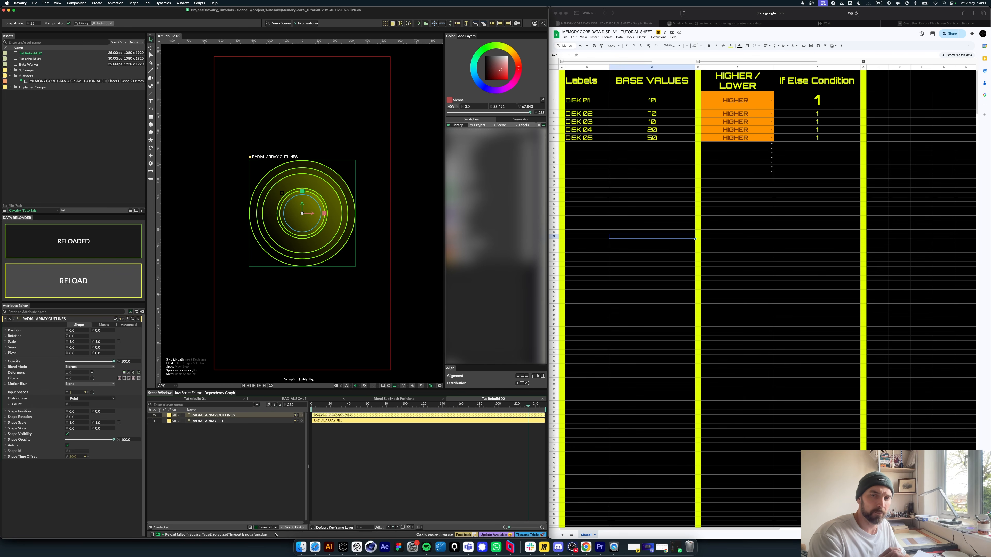
{"action": "key", "text": "super+d"}
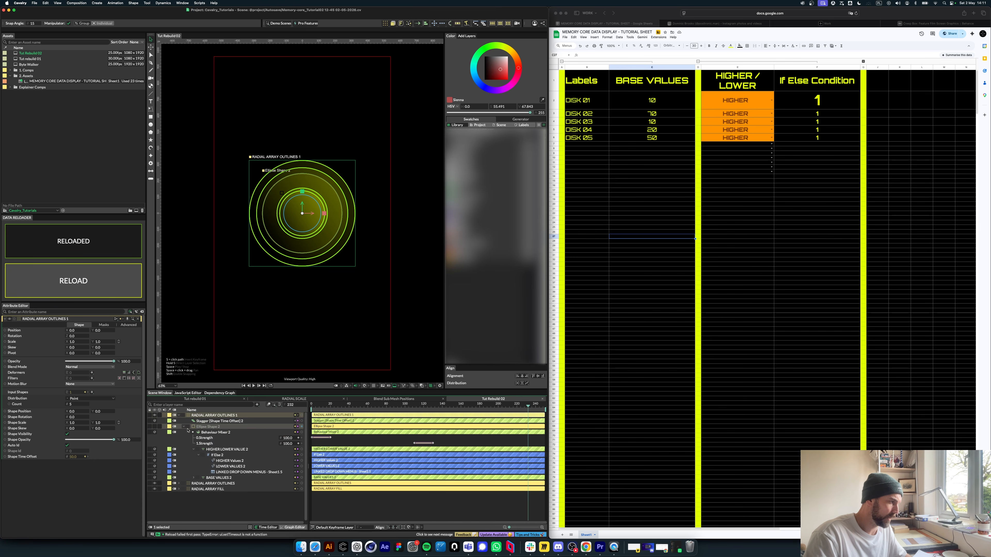
{"action": "left_click", "coordinate": [210, 426]}
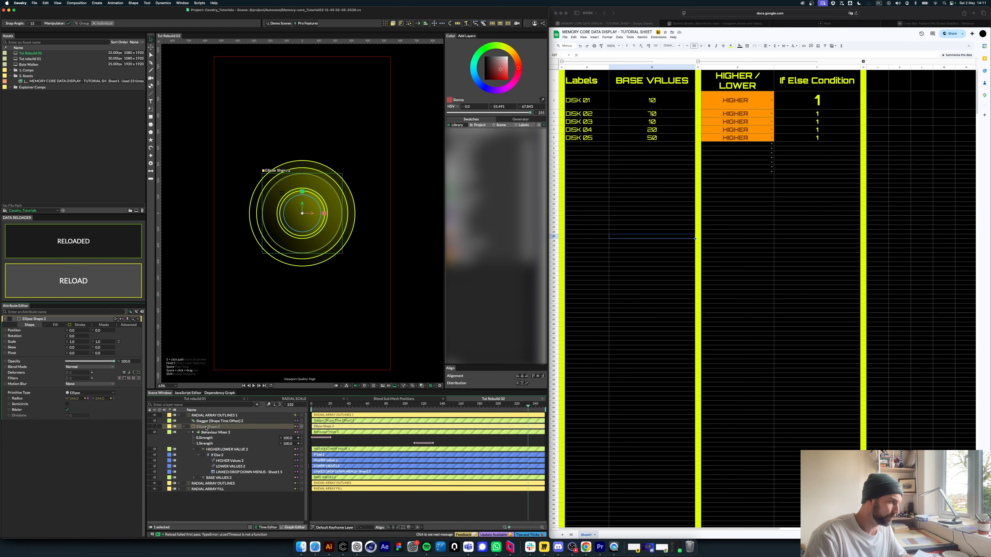
{"action": "left_click", "coordinate": [179, 415]}
Step: Rename the duplicated radial array as RADIAL ARRAY OUTLINE BOOSTERS
{"action": "double_click", "coordinate": [250, 416]}
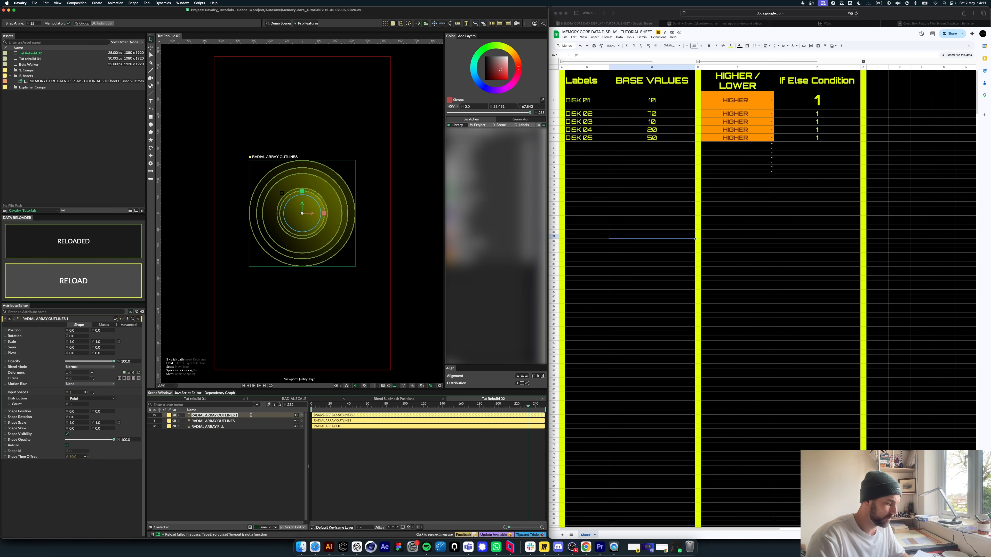
{"action": "type", "text": "RADIAL A"}
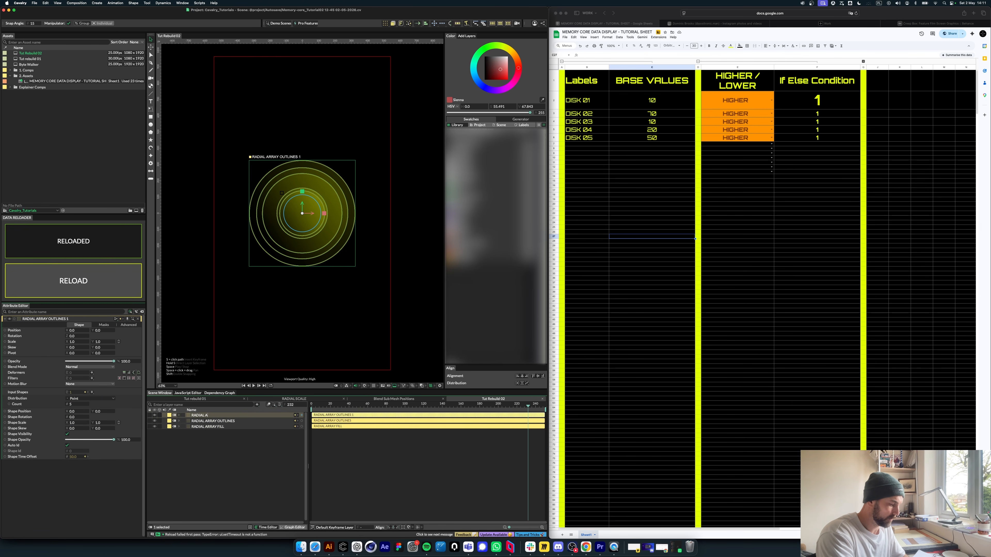
{"action": "type", "text": "RRAY OUTLIN"}
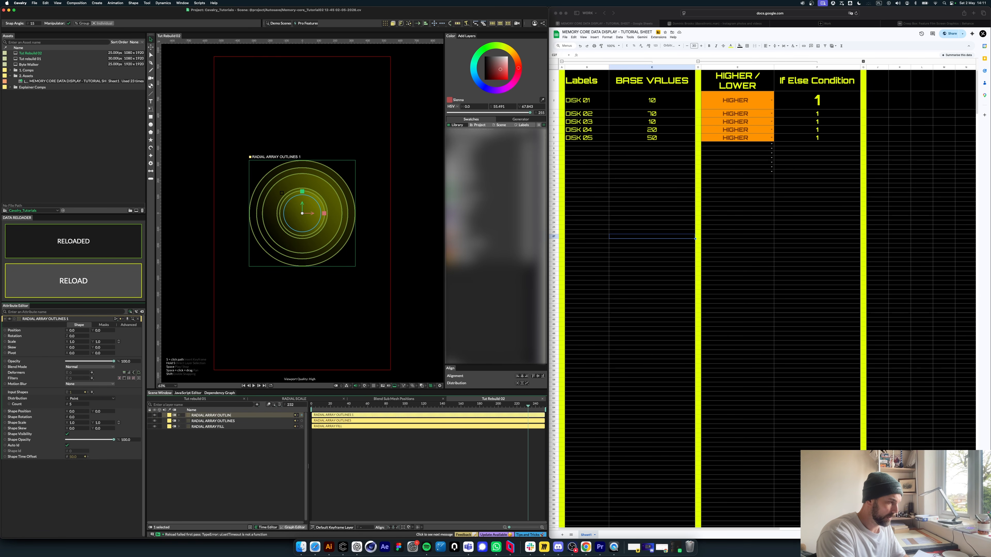
{"action": "type", "text": "E BOOSTER"}
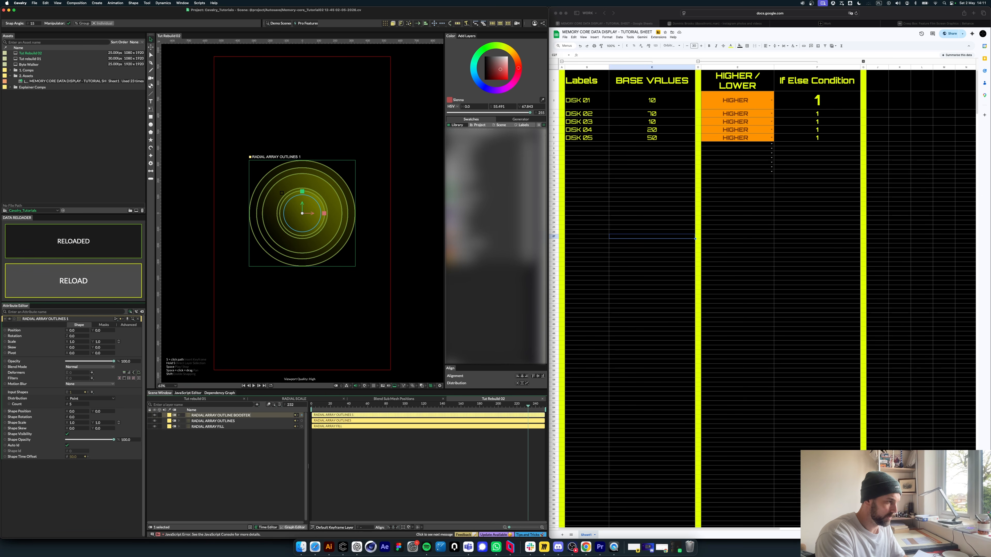
{"action": "type", "text": "S"}
{"action": "key", "text": "Return"}
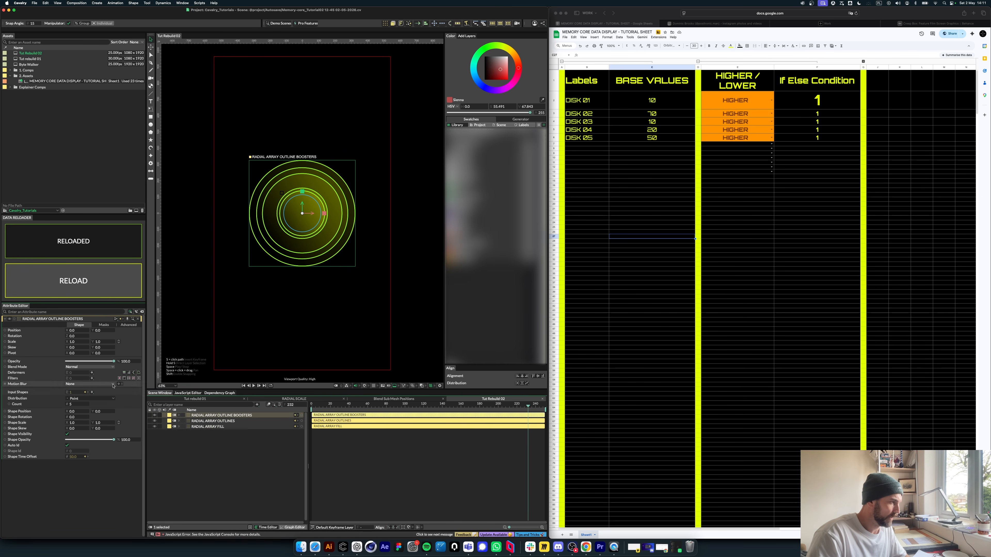
Step: Add a +10 expression to the radius of the ellipse inside RADIAL ARRAY OUTLINE BOOSTERS
{"action": "left_click", "coordinate": [179, 415]}
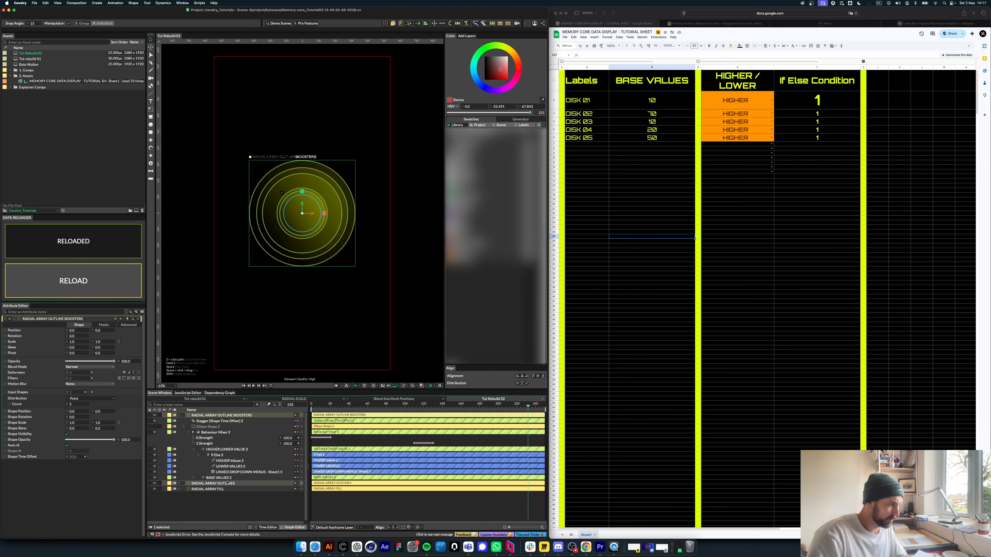
{"action": "left_click", "coordinate": [189, 432]}
{"action": "left_click", "coordinate": [196, 427]}
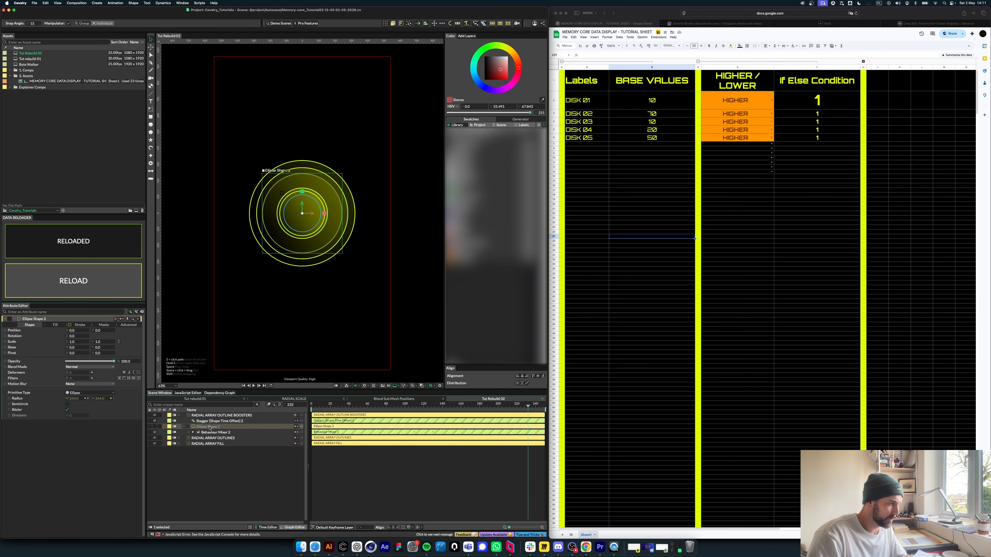
{"action": "right_click", "coordinate": [20, 399]}
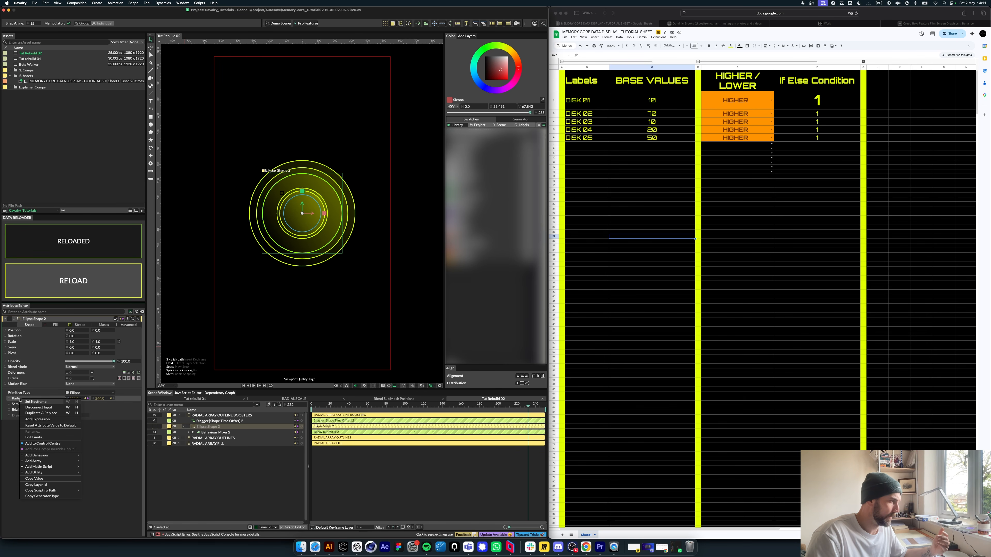
{"action": "left_click", "coordinate": [35, 420]}
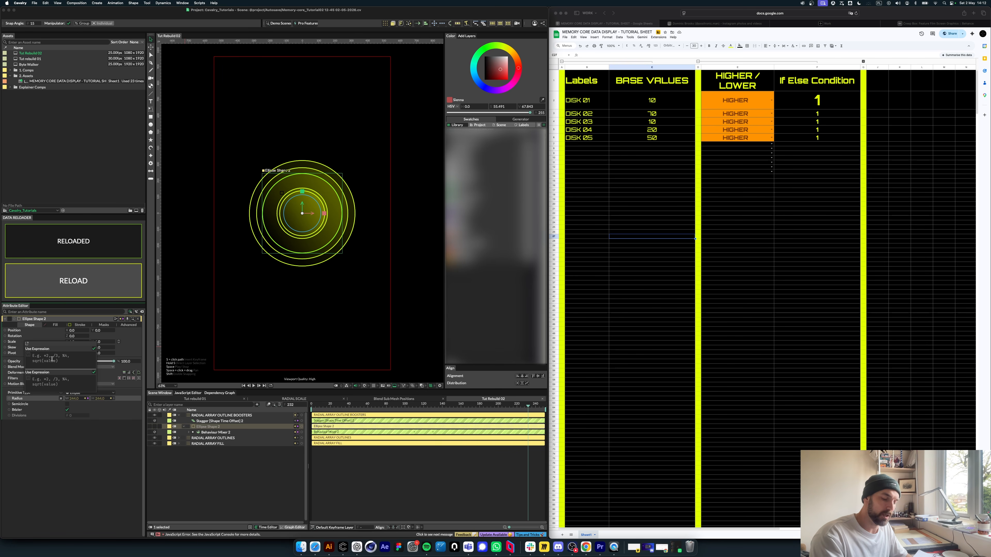
{"action": "type", "text": "+"}
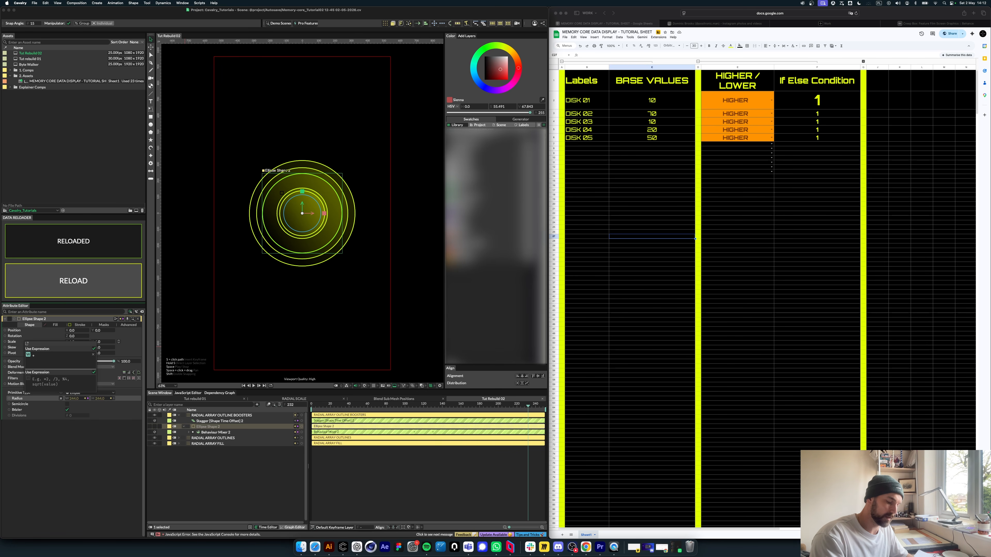
{"action": "type", "text": "20"}
{"action": "key", "text": "Return"}
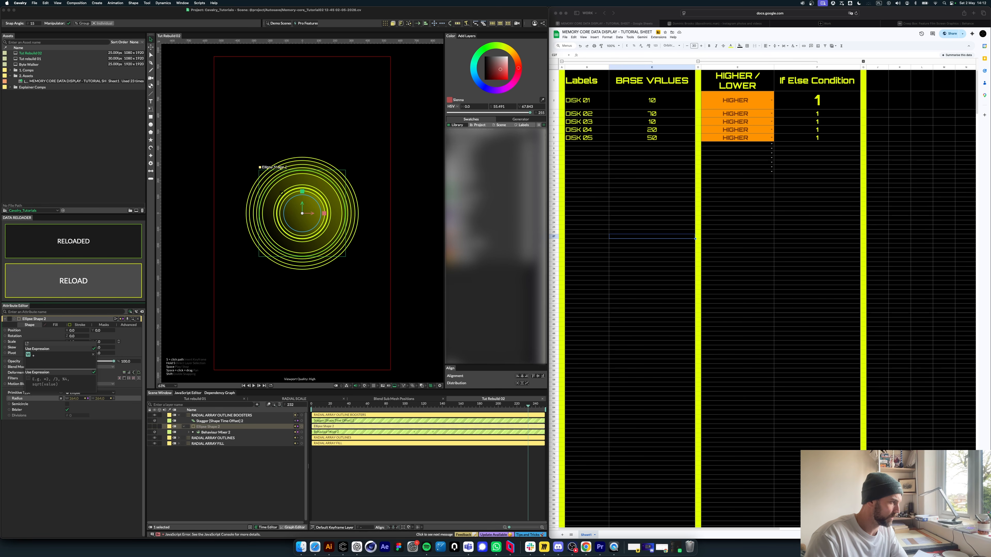
{"action": "type", "text": "10"}
{"action": "key", "text": "Return"}
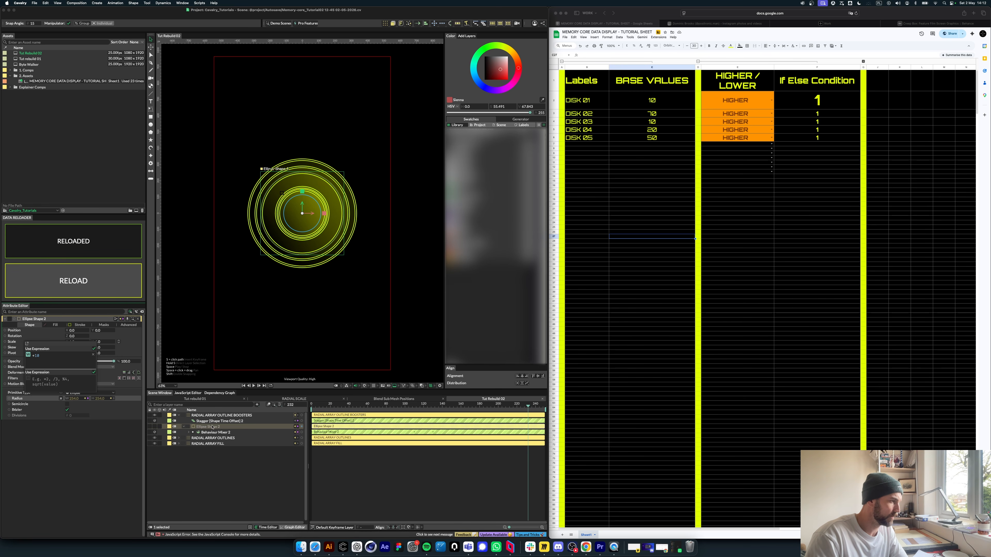
Step: Change the booster ellipse's stroke color to white and set its stroke width to 2
{"action": "left_click", "coordinate": [80, 325]}
{"action": "left_click", "coordinate": [79, 342]}
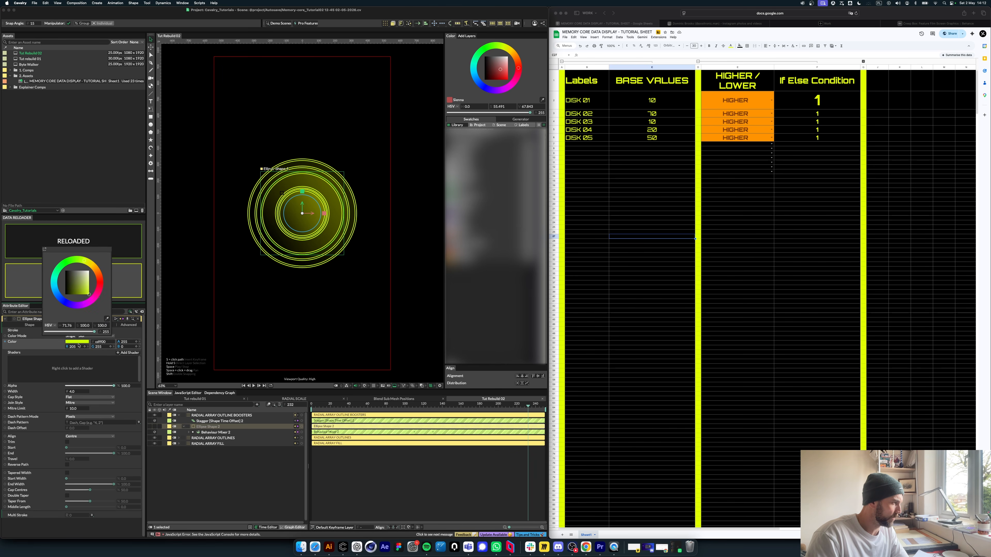
{"action": "left_click_drag", "start_coordinate": [77, 285], "coordinate": [124, 234]}
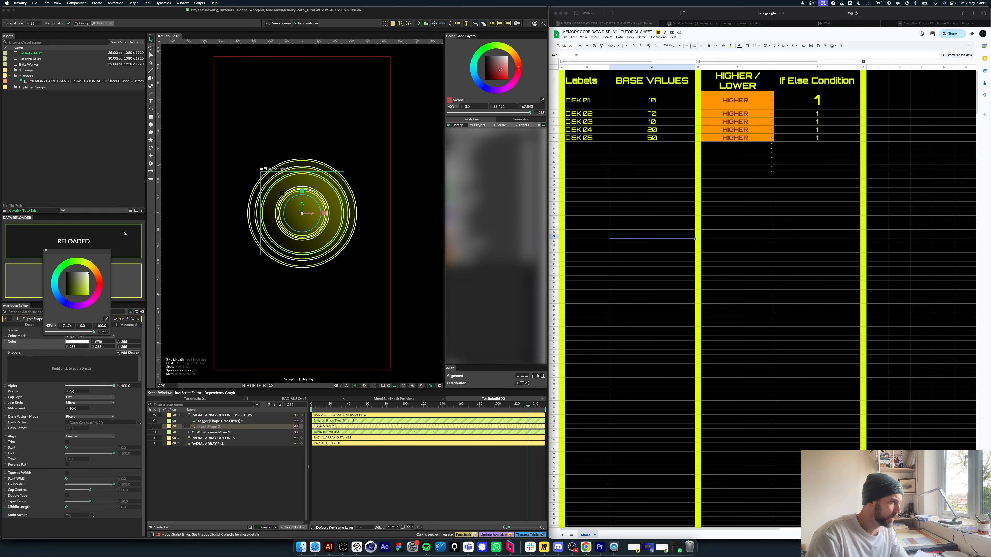
{"action": "left_click", "coordinate": [76, 391]}
{"action": "type", "text": "2"}
{"action": "key", "text": "Return"}
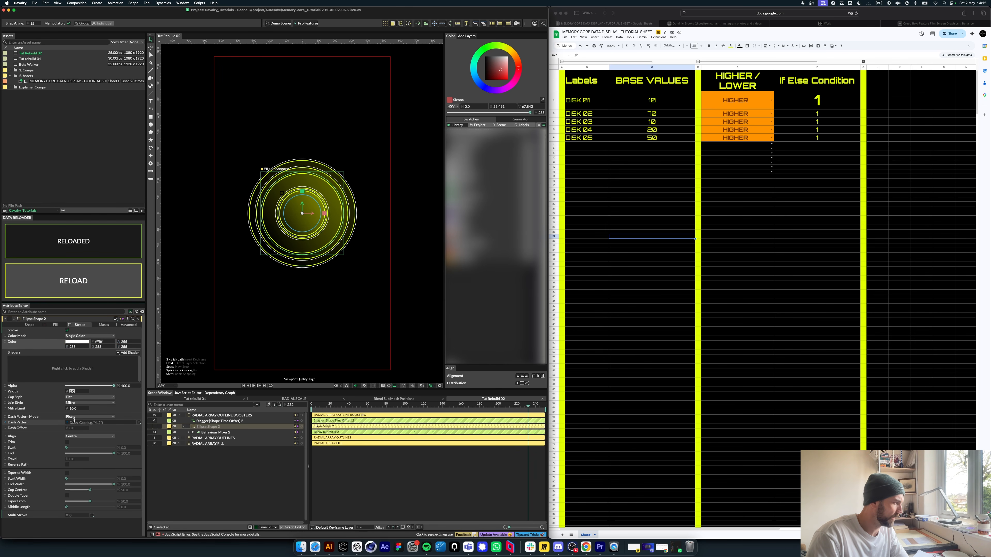
Step: Give the booster ellipse's stroke a fine dotted dash pattern using the Percentage dash pattern mode
{"action": "type", "text": "10"}
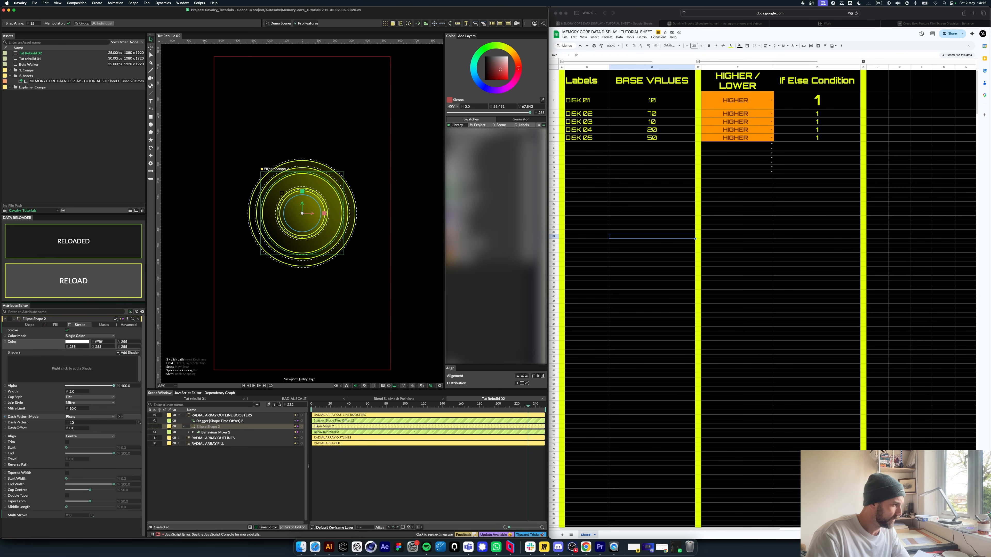
{"action": "left_click", "coordinate": [90, 418]}
{"action": "left_click", "coordinate": [84, 424]}
{"action": "double_click", "coordinate": [74, 422]}
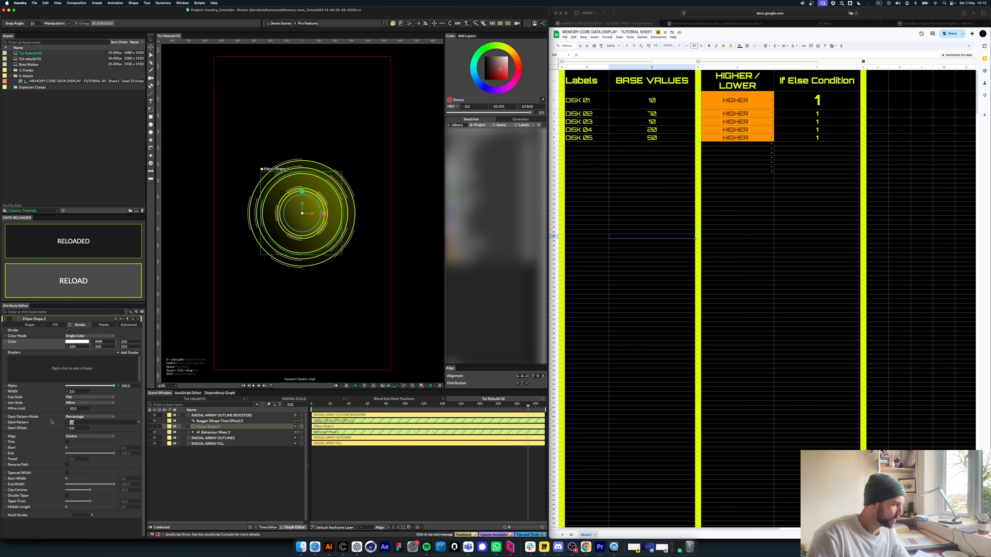
{"action": "type", "text": ".1"}
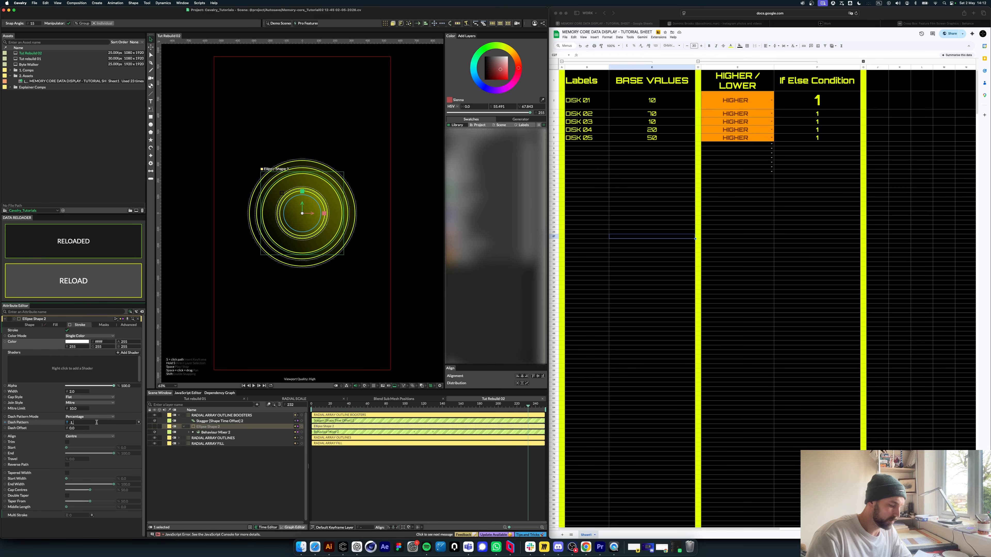
{"action": "type", "text": "5"}
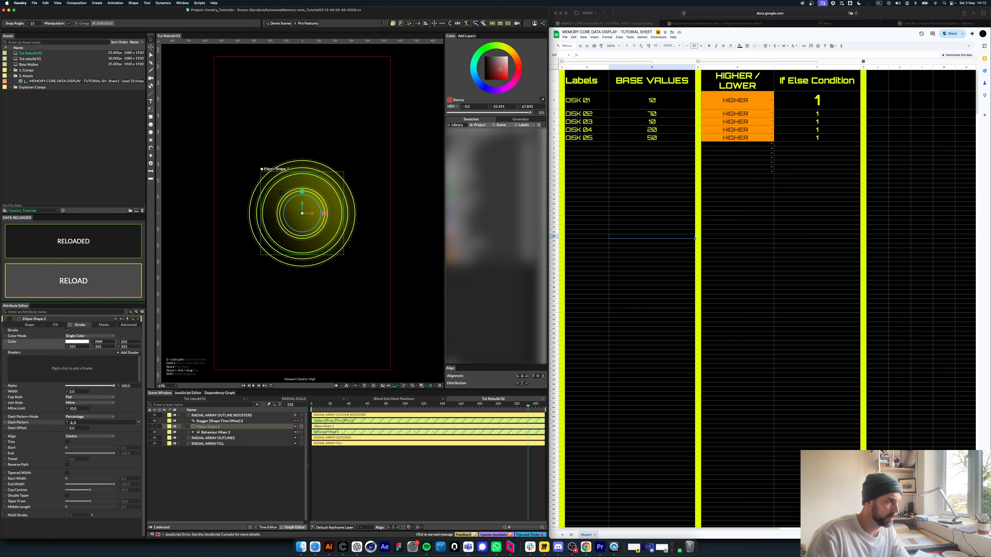
Step: Play the animation to preview the dotted booster rings and collapse the RADIAL ARRAY OUTLINE BOOSTERS hierarchy
{"action": "left_click", "coordinate": [247, 486]}
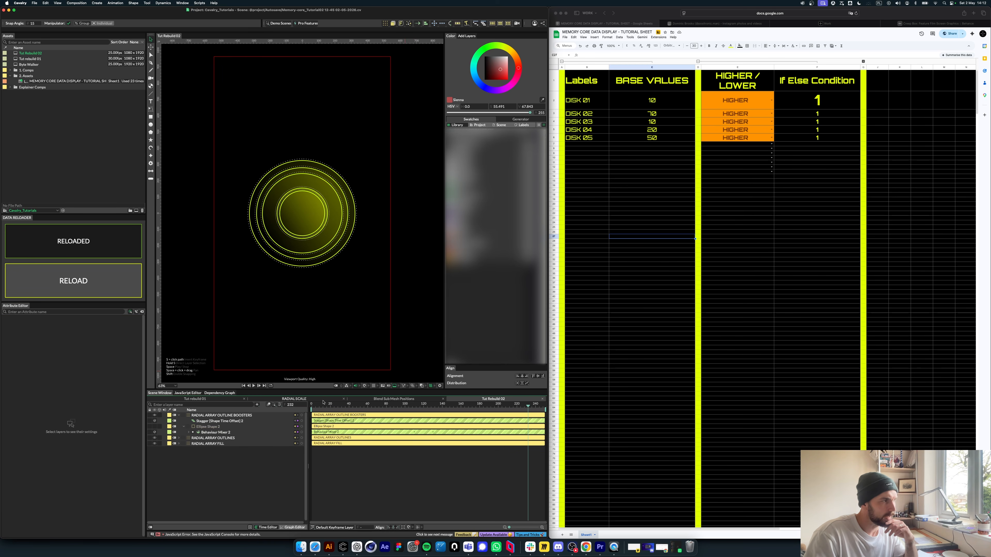
{"action": "key", "text": "space"}
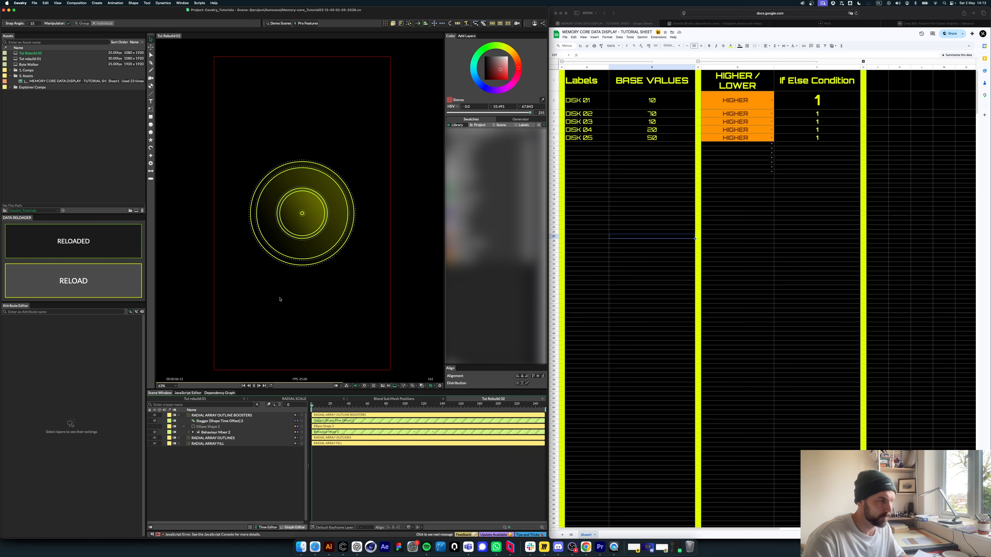
{"action": "key", "text": "space"}
{"action": "left_click", "coordinate": [179, 415]}
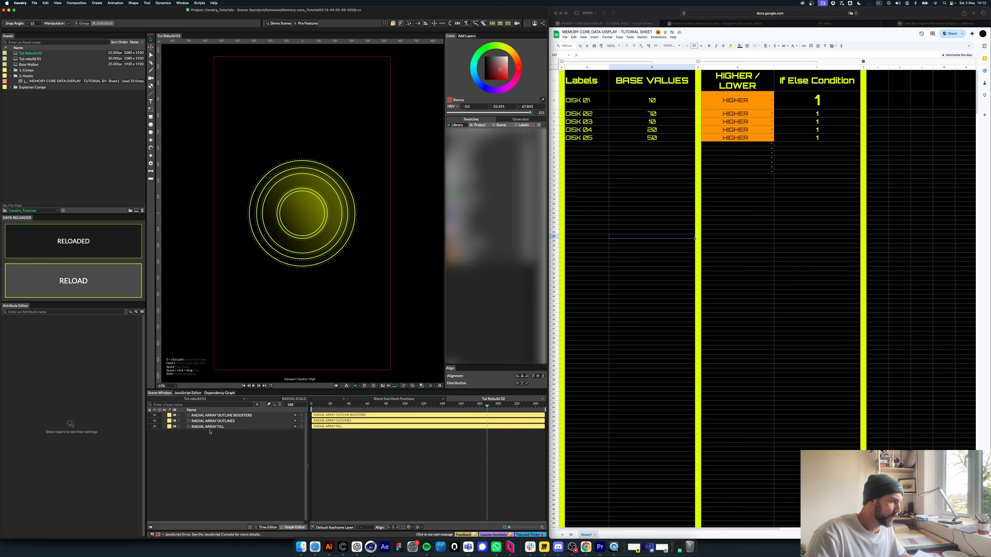
Step: Color-label the layers: Lavender Rose for RADIAL ARRAY FILL, blue for RADIAL ARRAY OUTLINES and Sharp Green for RADIAL ARRAY OUTLINE BOOSTERS
{"action": "left_click", "coordinate": [215, 428]}
{"action": "left_click", "coordinate": [170, 426]}
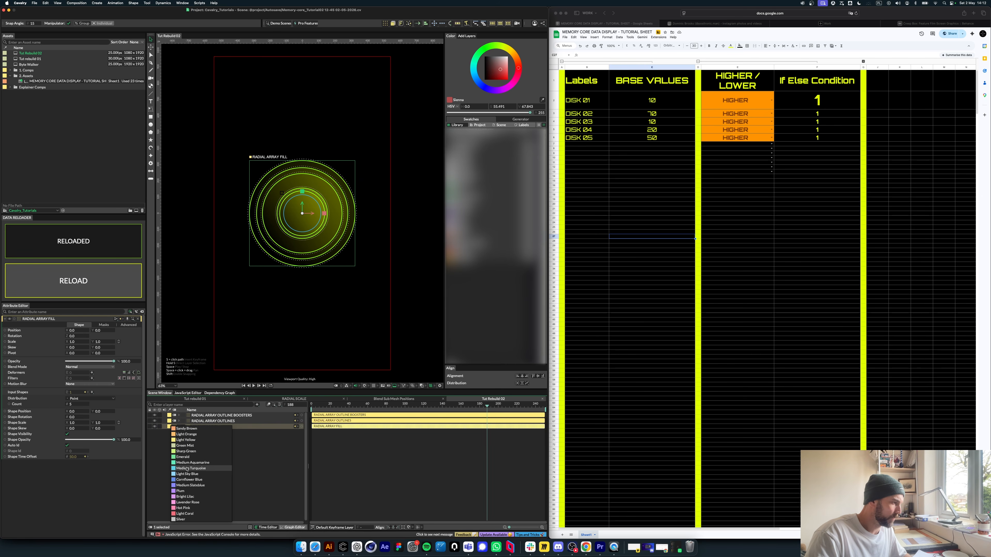
{"action": "left_click", "coordinate": [195, 504]}
{"action": "left_click", "coordinate": [169, 421]}
{"action": "left_click", "coordinate": [168, 421]}
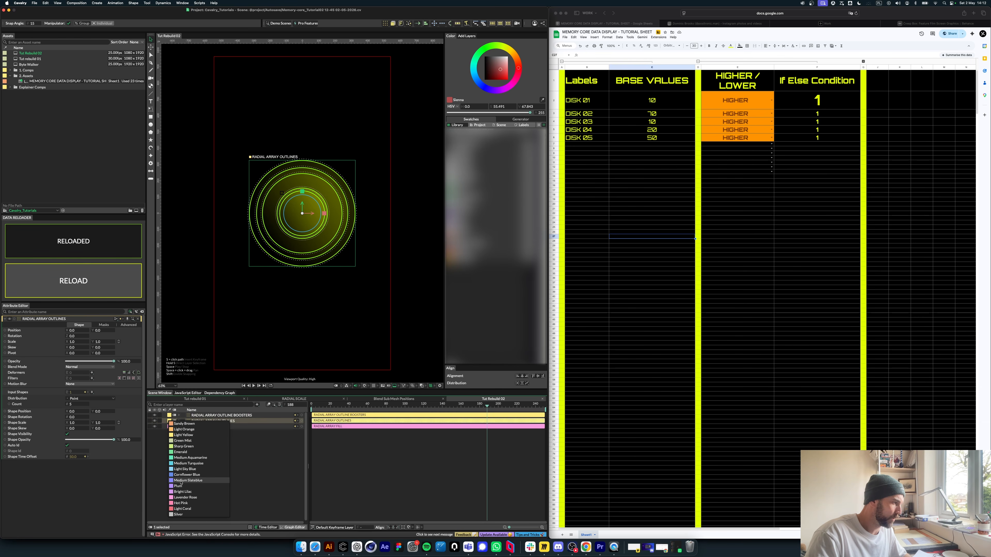
{"action": "left_click", "coordinate": [188, 470]}
{"action": "left_click", "coordinate": [170, 416]}
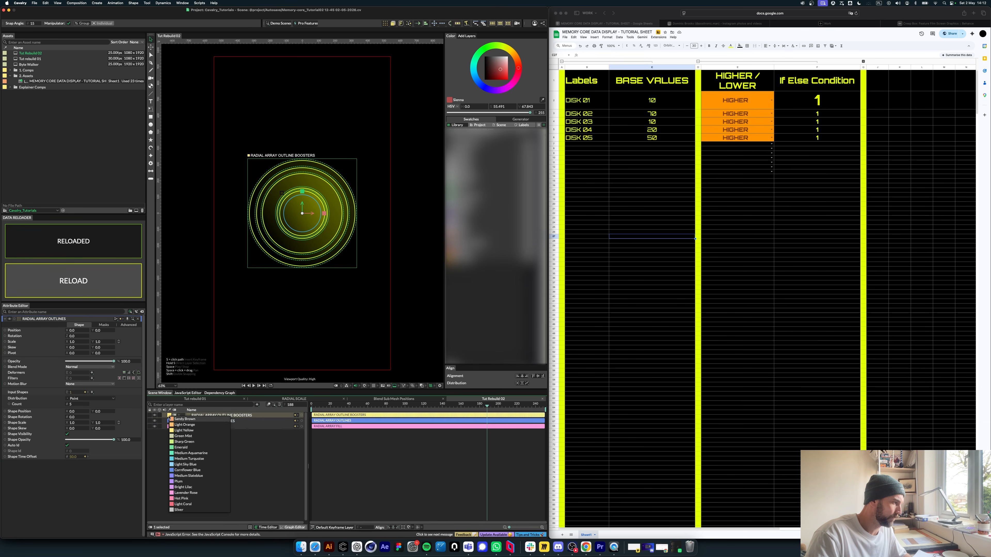
{"action": "left_click", "coordinate": [184, 442]}
Step: Group the three radial array layers and give the group a name starting with RADIAL
{"action": "left_click_drag", "start_coordinate": [204, 450], "coordinate": [212, 404]}
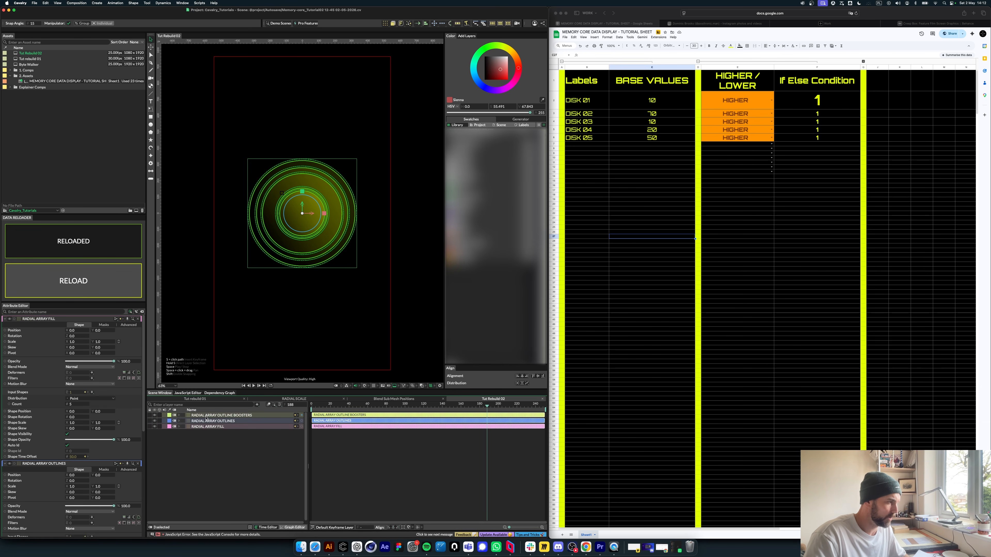
{"action": "key", "text": "super+g"}
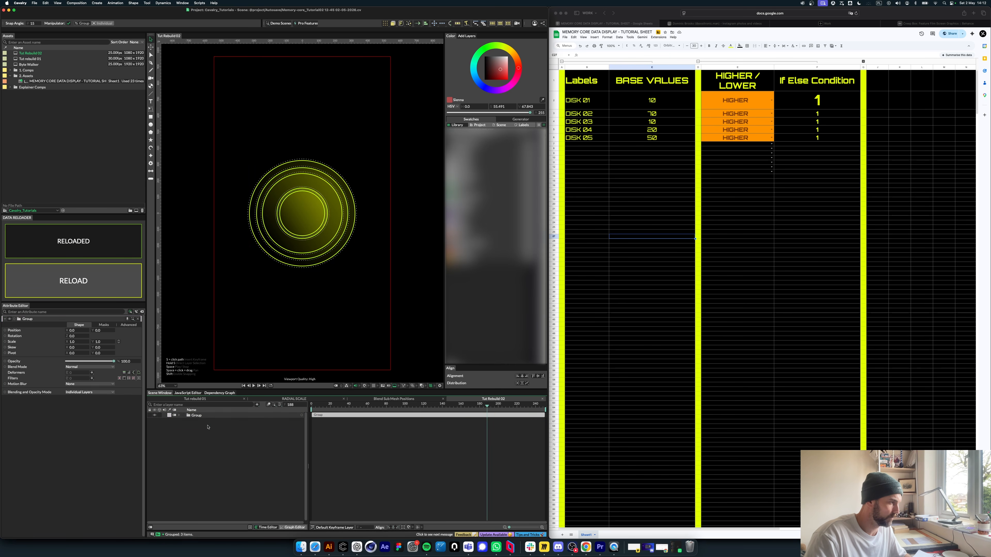
{"action": "type", "text": "RADIAL"}
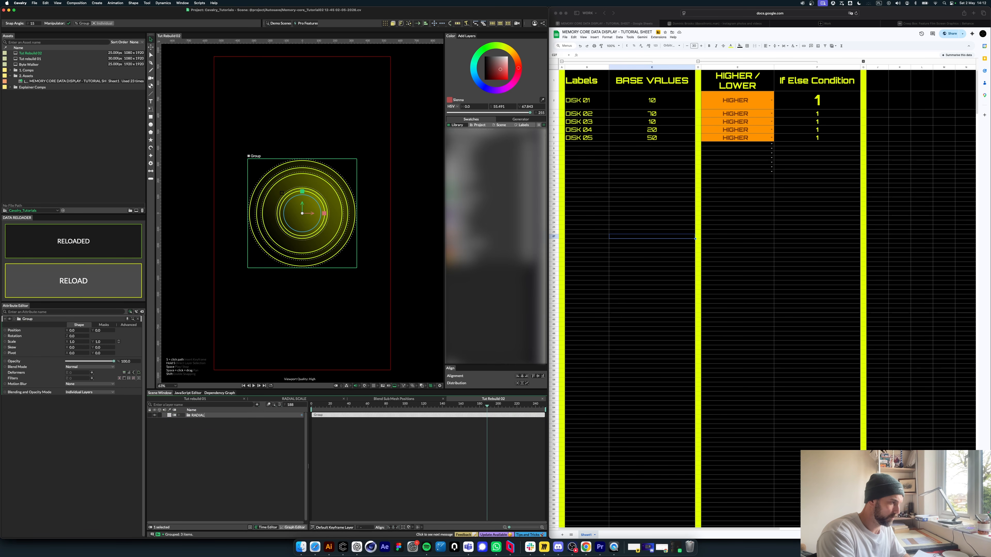
Step: Finish renaming the group of radial shapes as RADIAL ARRAY
{"action": "type", "text": " ARRA"}
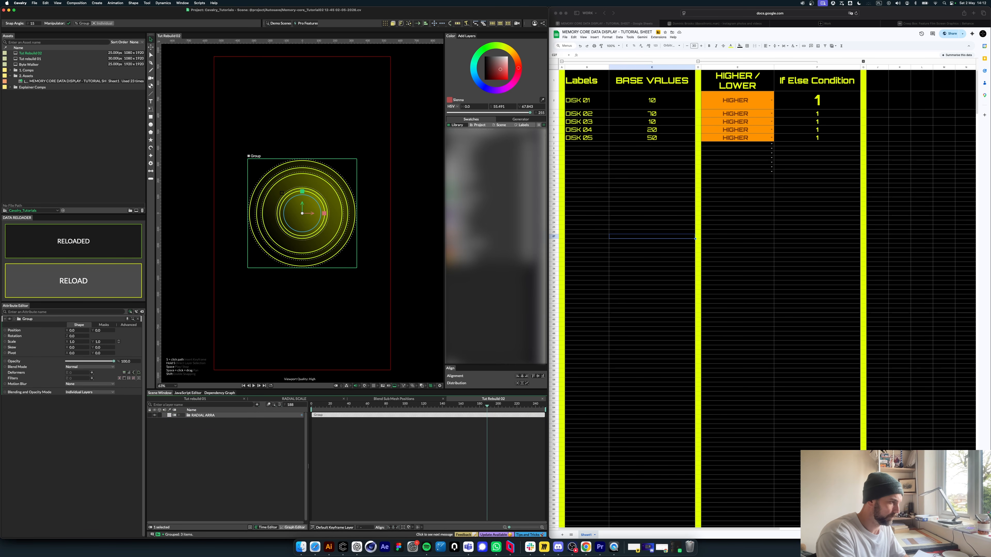
{"action": "type", "text": "Y"}
{"action": "key", "text": "Return"}
{"action": "left_click", "coordinate": [218, 438]}
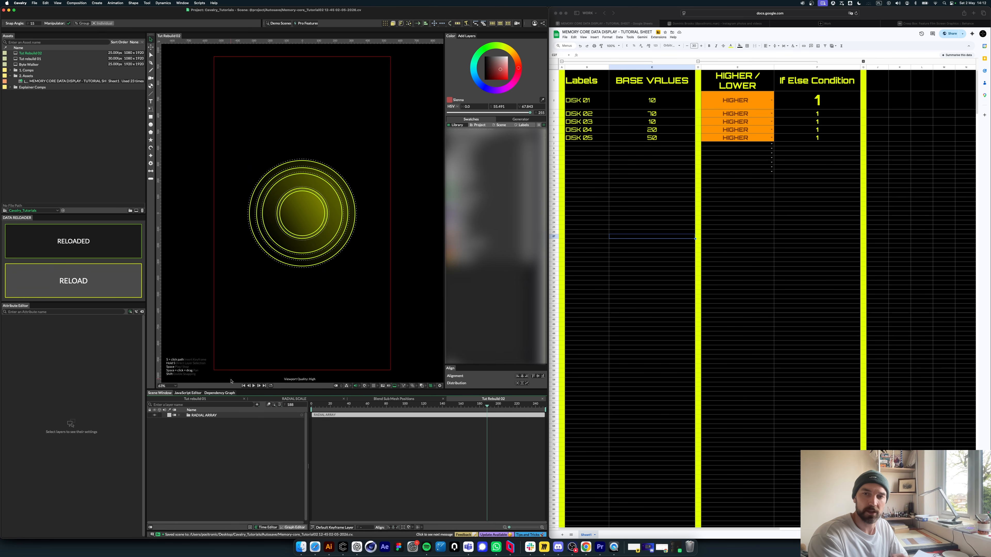
Step: Add a rectangle shape, connect its width to its height, and set the size to 20
{"action": "left_click", "coordinate": [151, 116]}
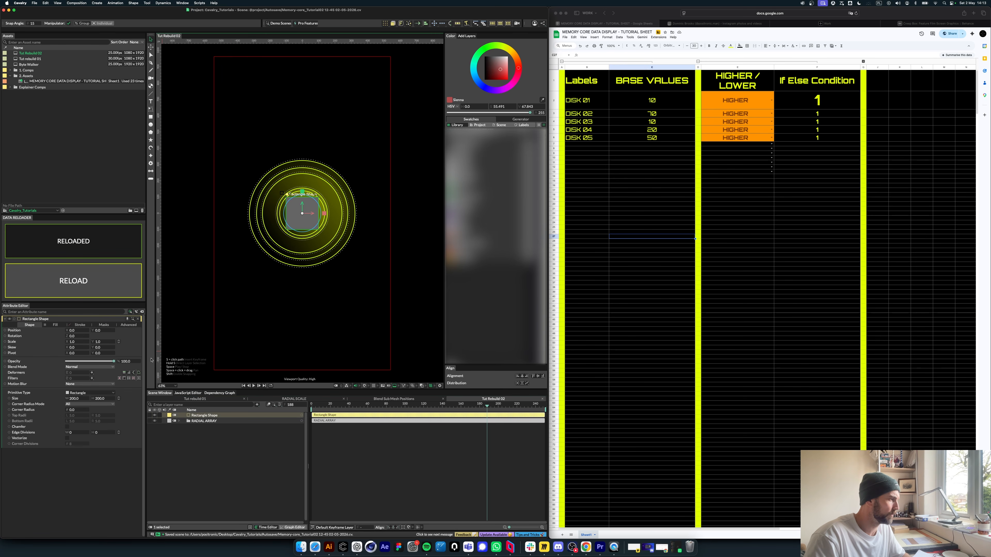
{"action": "left_click_drag", "start_coordinate": [67, 399], "coordinate": [96, 400]}
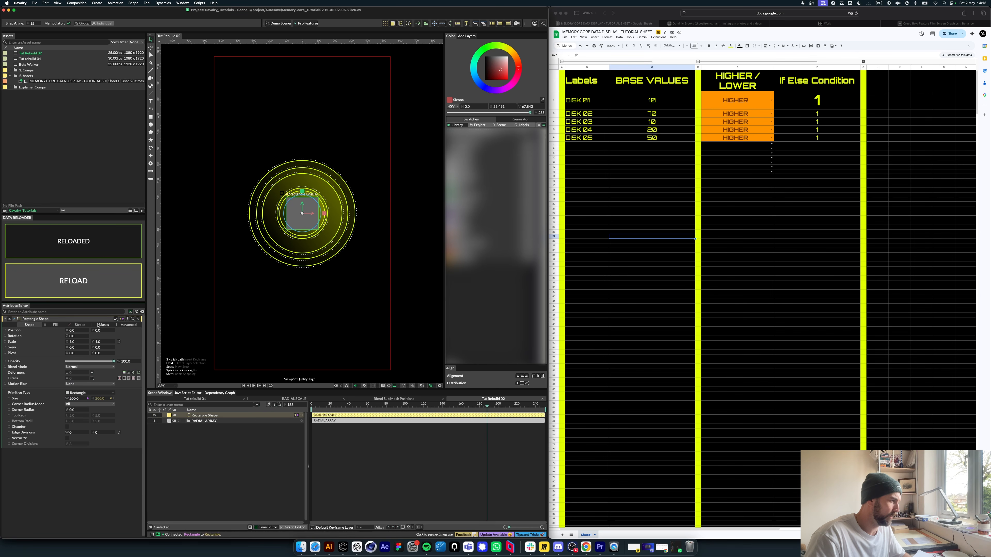
{"action": "double_click", "coordinate": [73, 399]}
{"action": "type", "text": "20"}
{"action": "key", "text": "Return"}
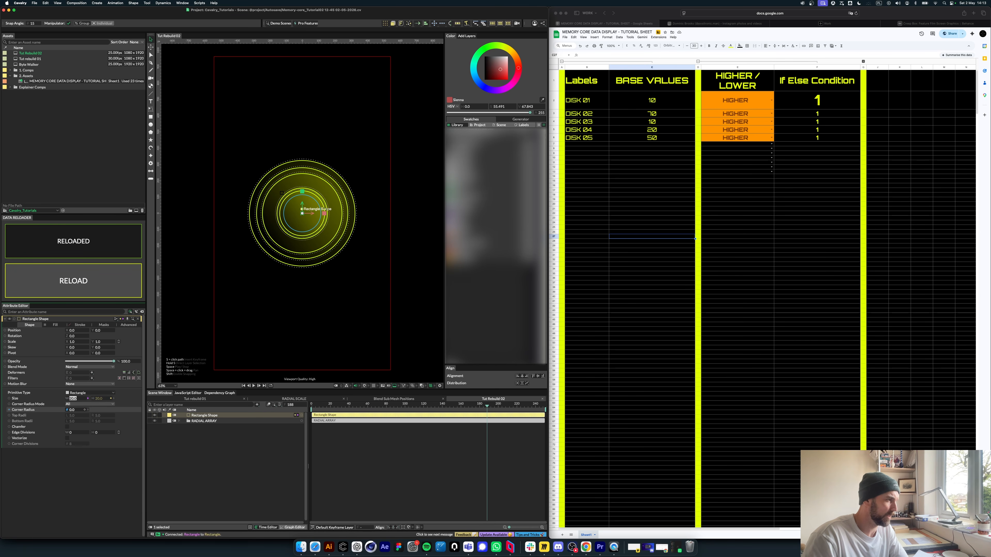
{"action": "left_click", "coordinate": [239, 463]}
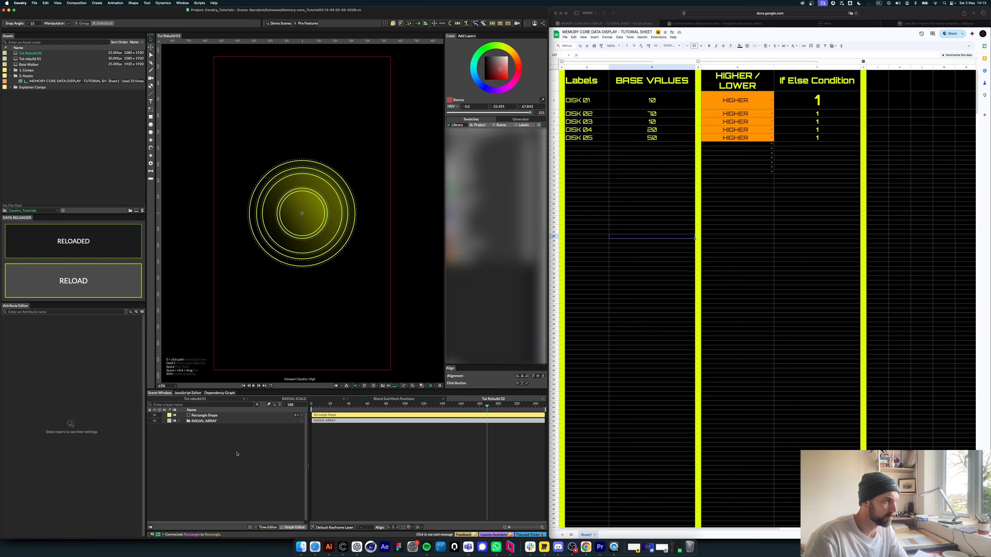
Step: Set the rectangle's size to 30 and make its fill colour white
{"action": "left_click", "coordinate": [218, 415]}
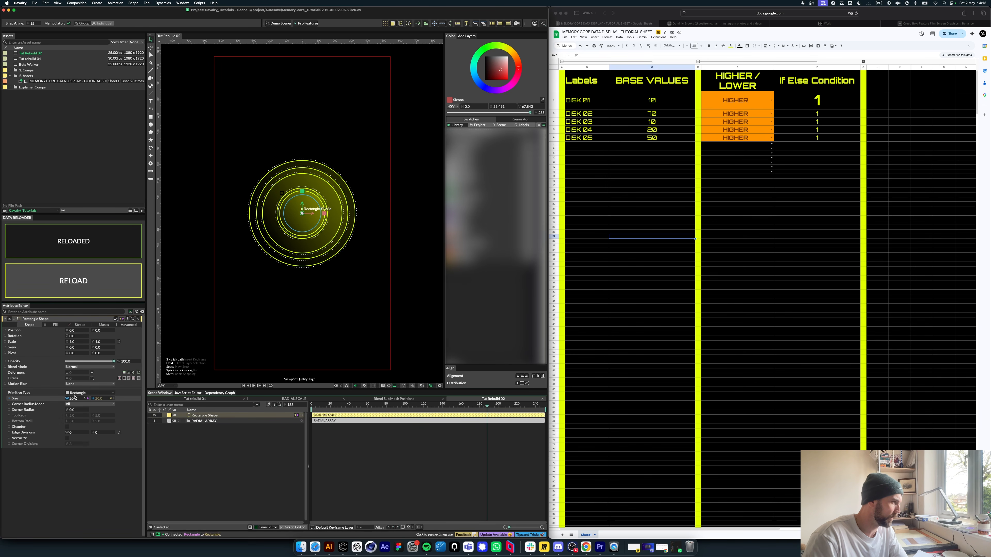
{"action": "double_click", "coordinate": [72, 398]}
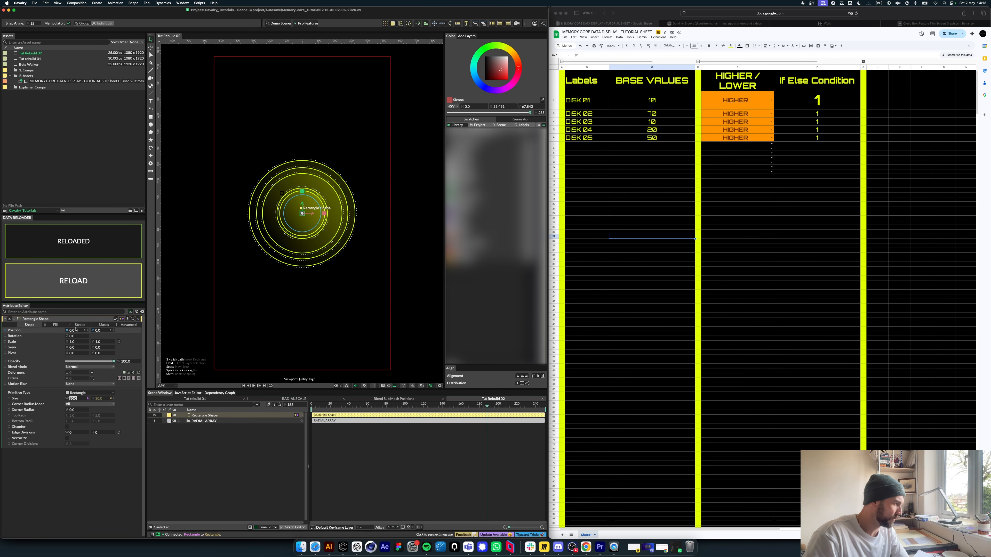
{"action": "left_click", "coordinate": [57, 326]}
{"action": "left_click", "coordinate": [77, 336]}
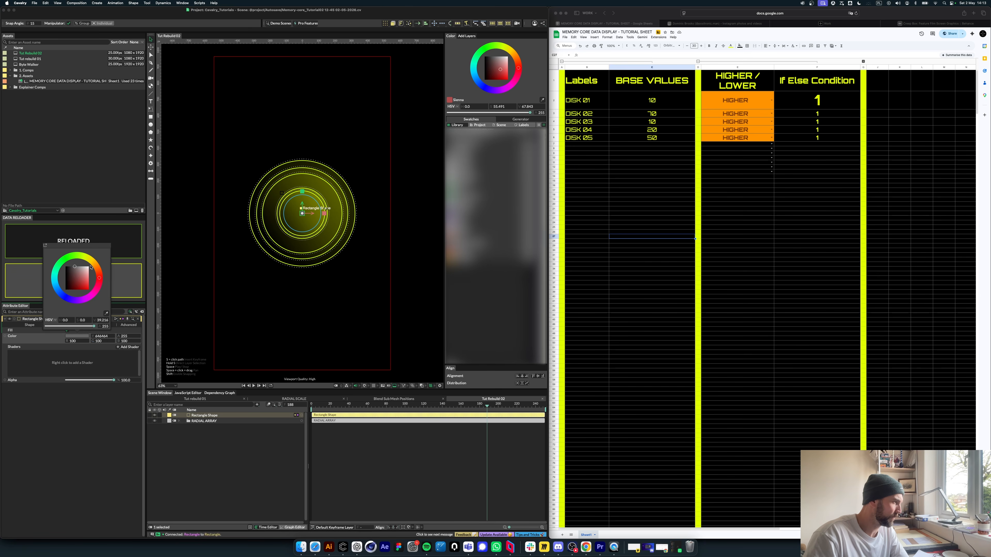
{"action": "left_click_drag", "start_coordinate": [77, 276], "coordinate": [160, 219]}
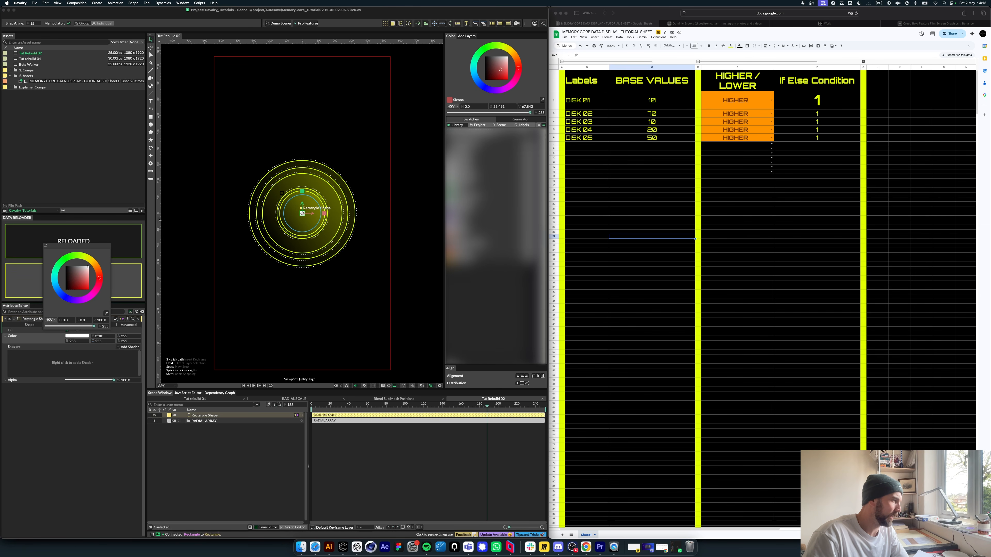
{"action": "left_click", "coordinate": [221, 453]}
Step: Group the rectangle on its own and rename the new group DATA BYTE
{"action": "left_click", "coordinate": [212, 416]}
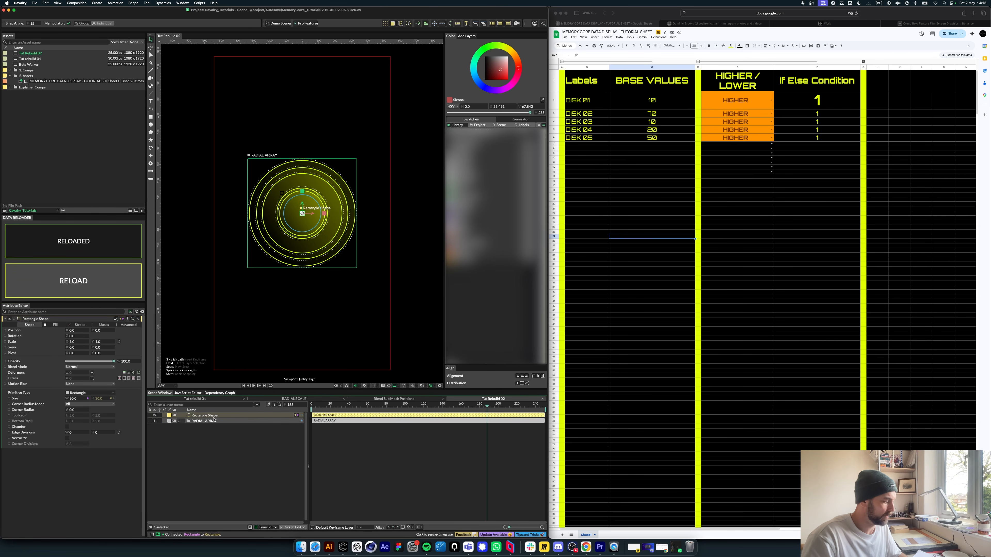
{"action": "key", "text": "super+g"}
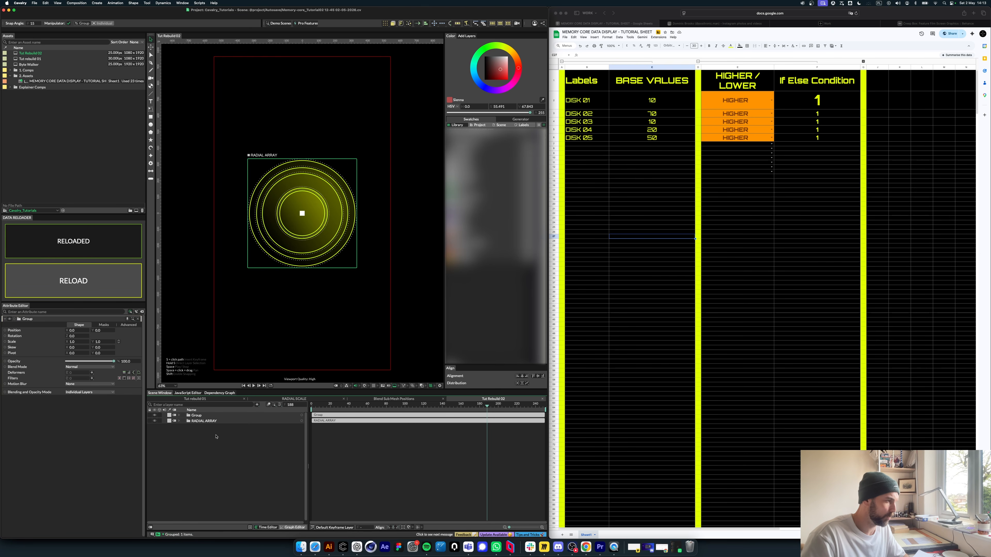
{"action": "left_click", "coordinate": [196, 415]}
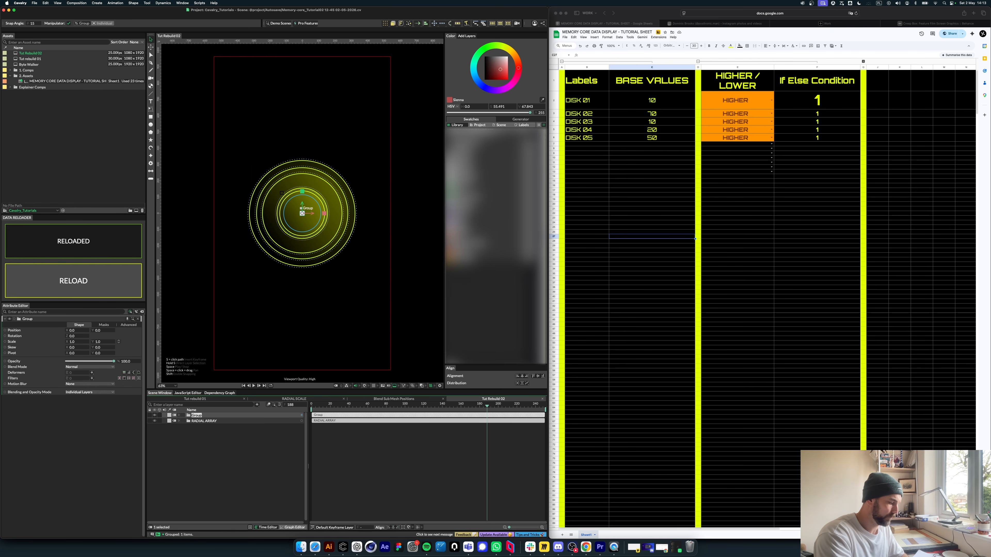
{"action": "type", "text": "DATA BYT"}
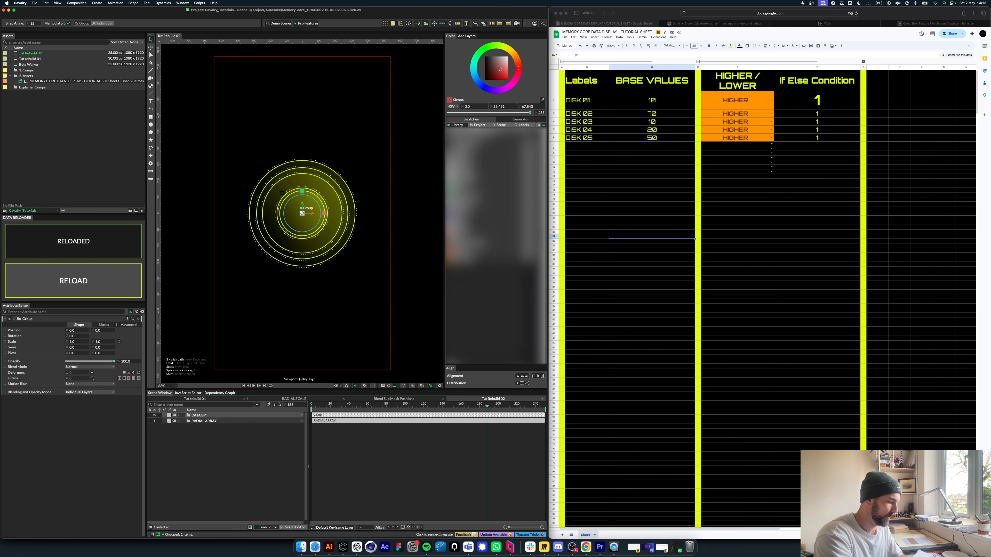
{"action": "type", "text": "E"}
{"action": "key", "text": "Return"}
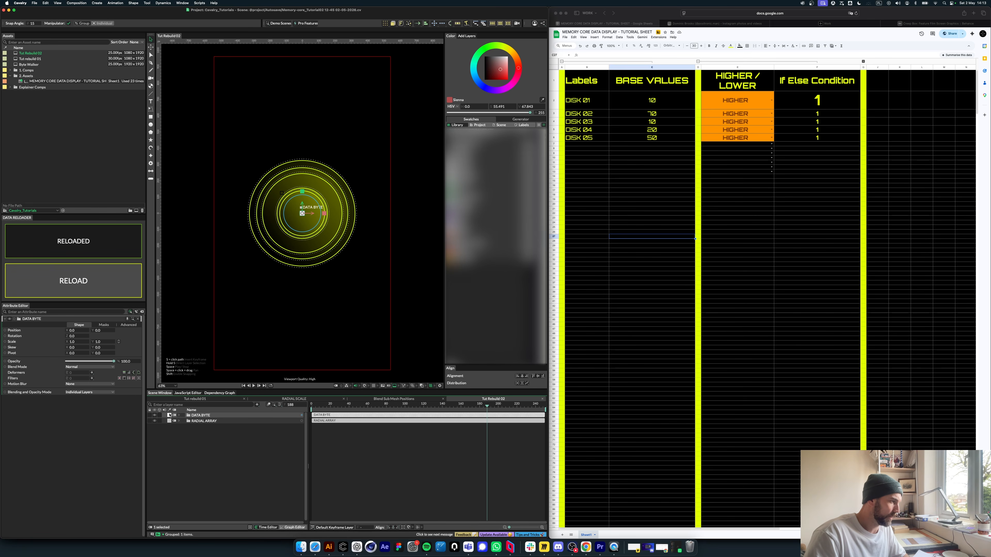
Step: Give the RADIAL ARRAY group a blue label colour
{"action": "left_click", "coordinate": [170, 421]}
{"action": "left_click", "coordinate": [180, 474]}
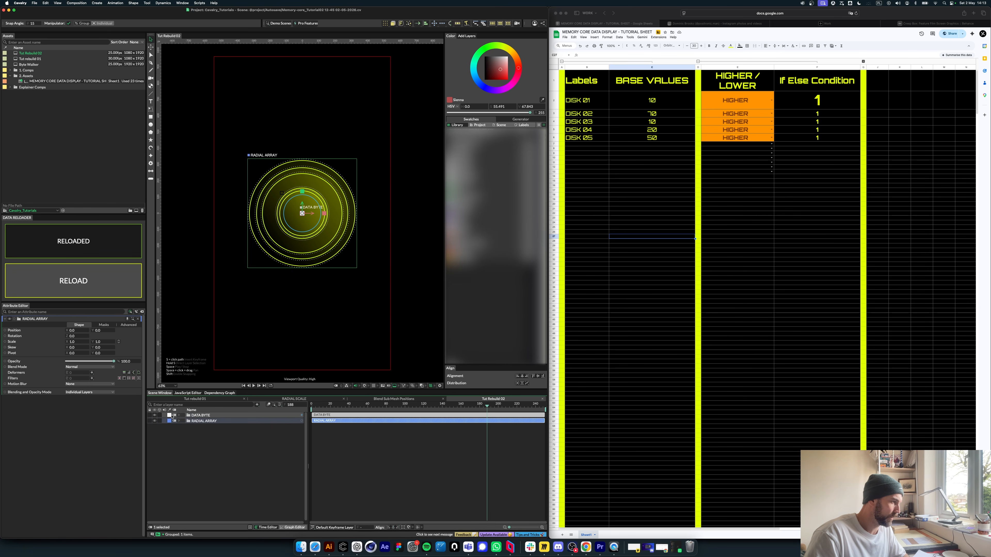
Step: Create a Duplicator from the DATA BYTE group and nest the group beneath it
{"action": "left_click", "coordinate": [197, 415]}
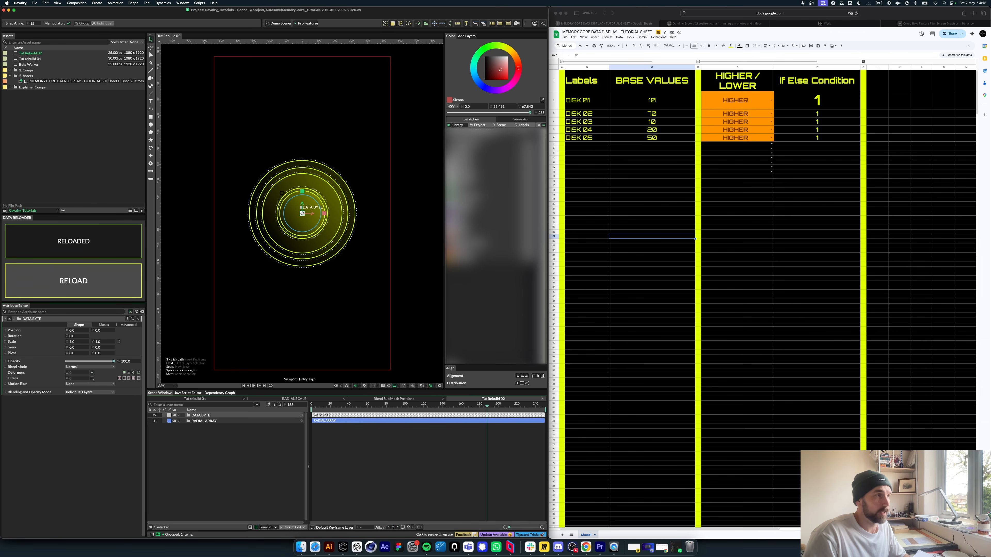
{"action": "left_click", "coordinate": [385, 23]}
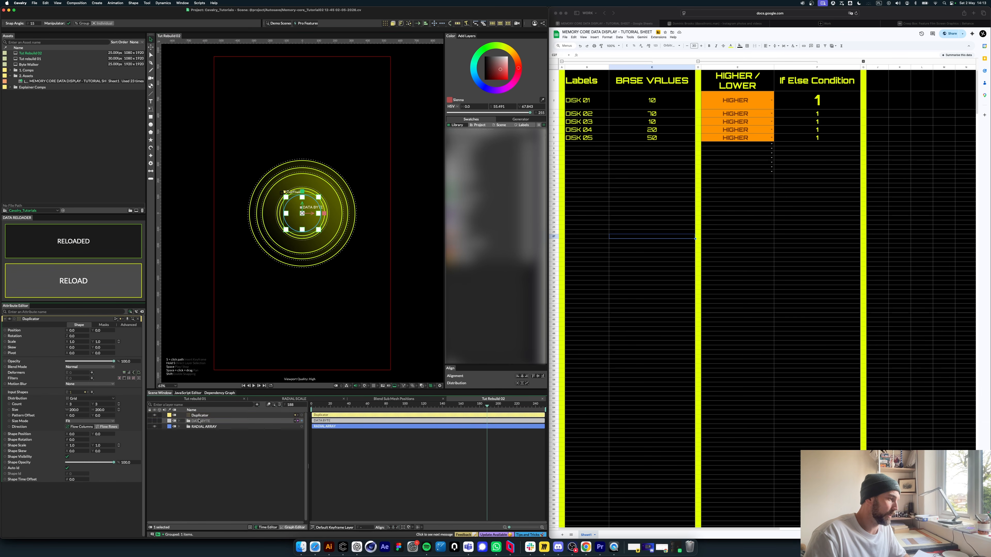
{"action": "left_click_drag", "start_coordinate": [201, 416], "coordinate": [201, 416]}
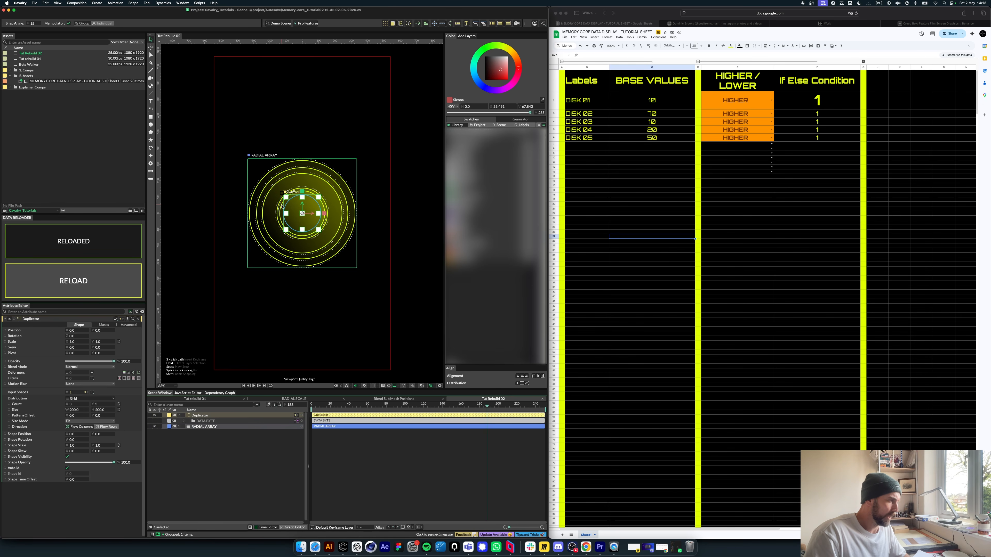
Step: Set the Duplicator's distribution to Path and connect RADIAL ARRAY OUTLINES as its input shape
{"action": "left_click", "coordinate": [90, 399]}
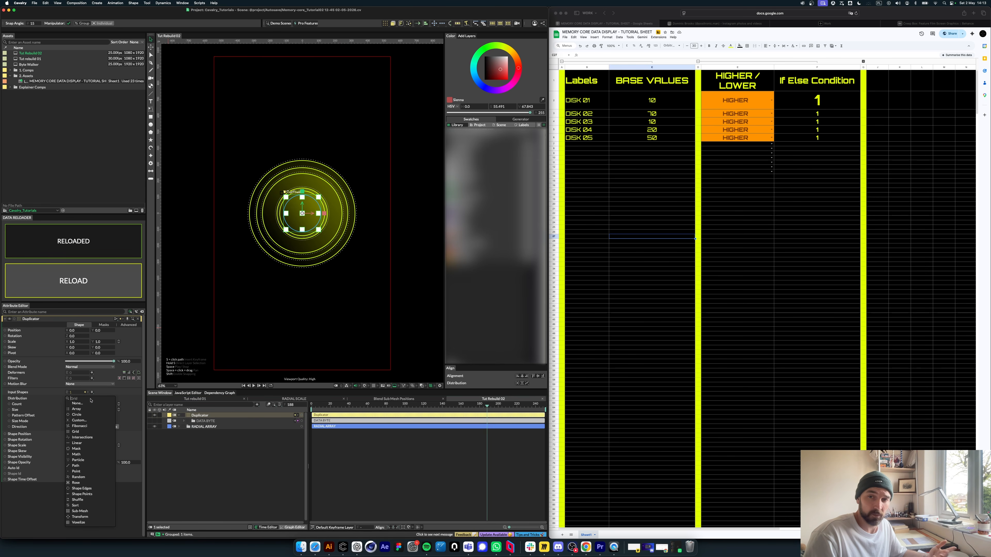
{"action": "left_click", "coordinate": [83, 466]}
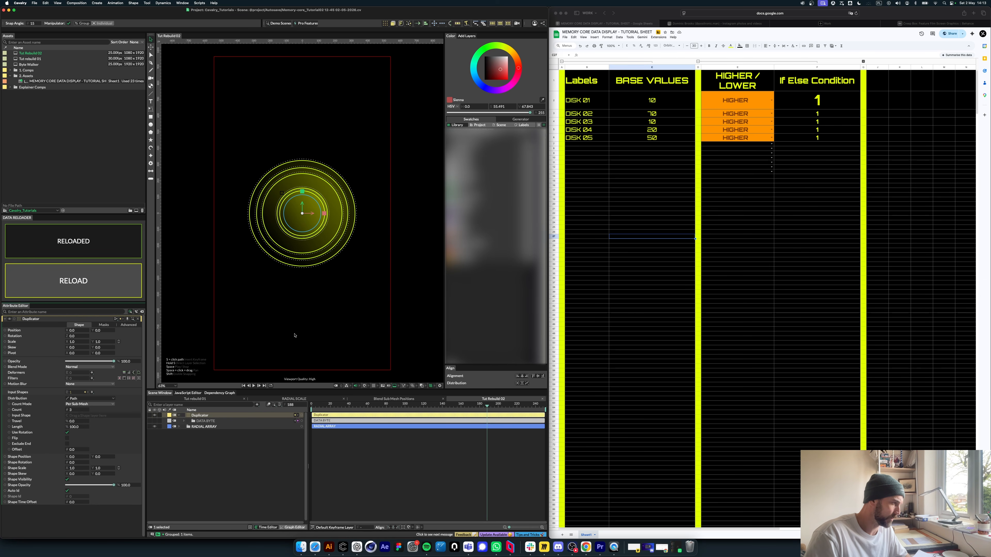
{"action": "left_click", "coordinate": [184, 426]}
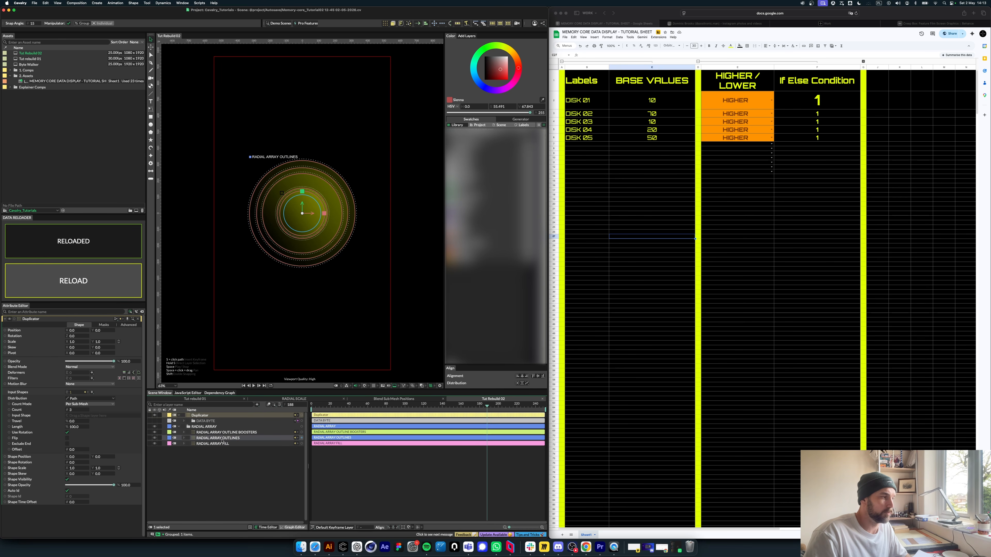
{"action": "left_click_drag", "start_coordinate": [302, 438], "coordinate": [75, 417]}
{"action": "left_click", "coordinate": [207, 486]}
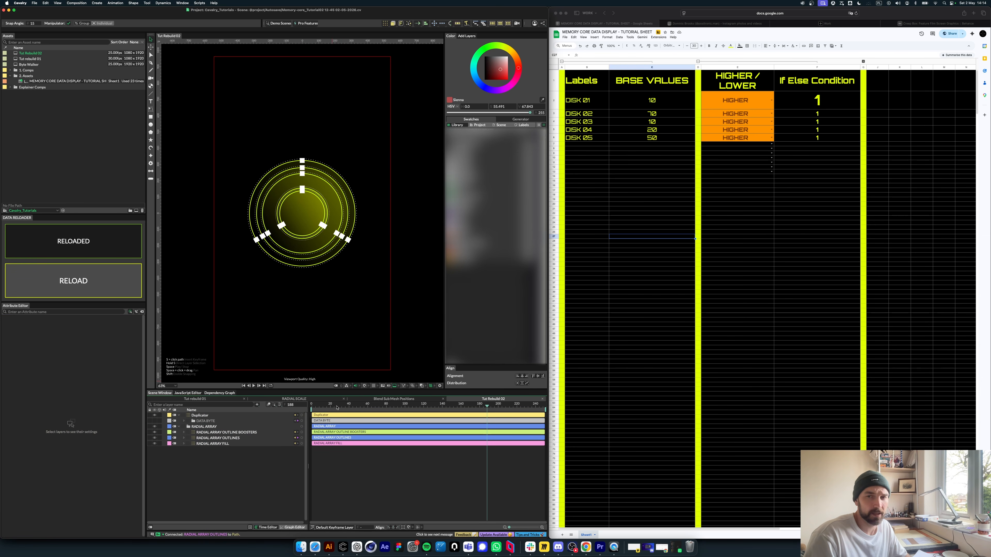
Step: Set the Duplicator's path count to 1
{"action": "left_click", "coordinate": [202, 415]}
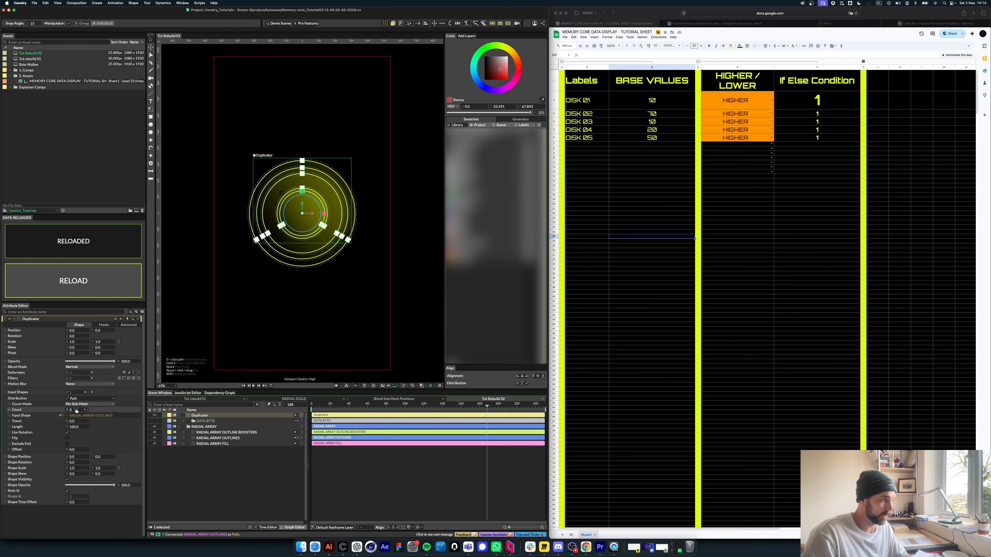
{"action": "left_click", "coordinate": [76, 410]}
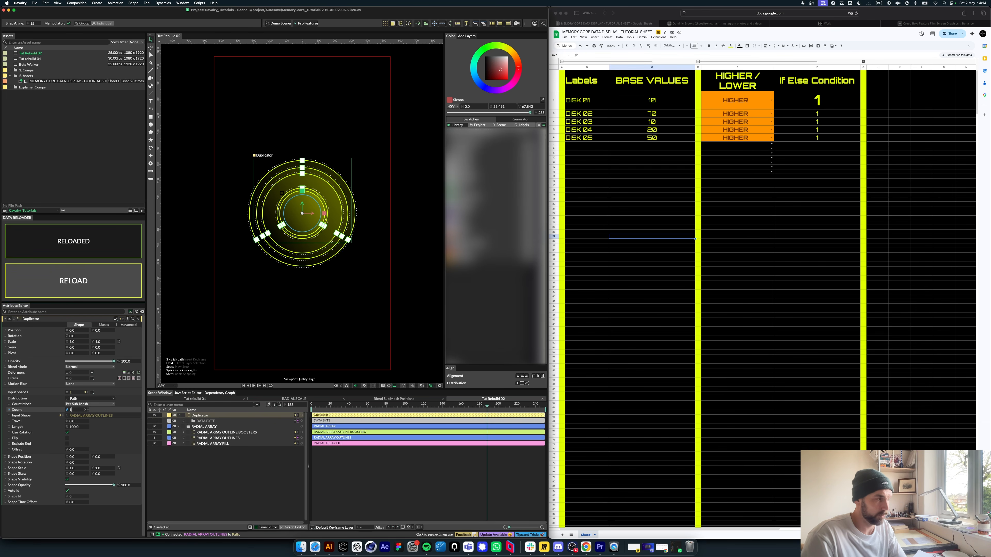
{"action": "type", "text": "1"}
{"action": "key", "text": "Return"}
{"action": "left_click", "coordinate": [290, 487]}
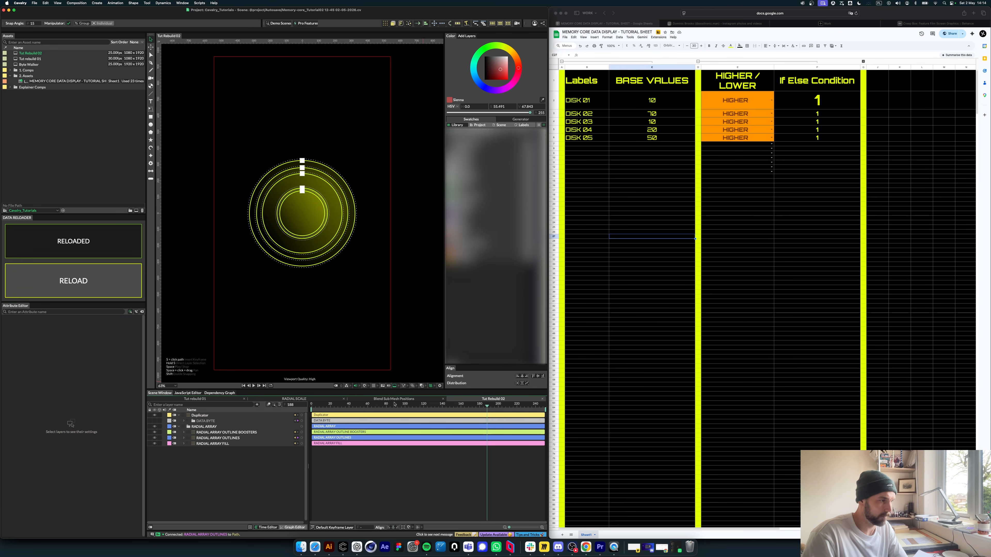
Step: Play the animation from the start to check how the duplicated squares move with the rings
{"action": "left_click_drag", "start_coordinate": [393, 405], "coordinate": [289, 410]}
{"action": "key", "text": "space"}
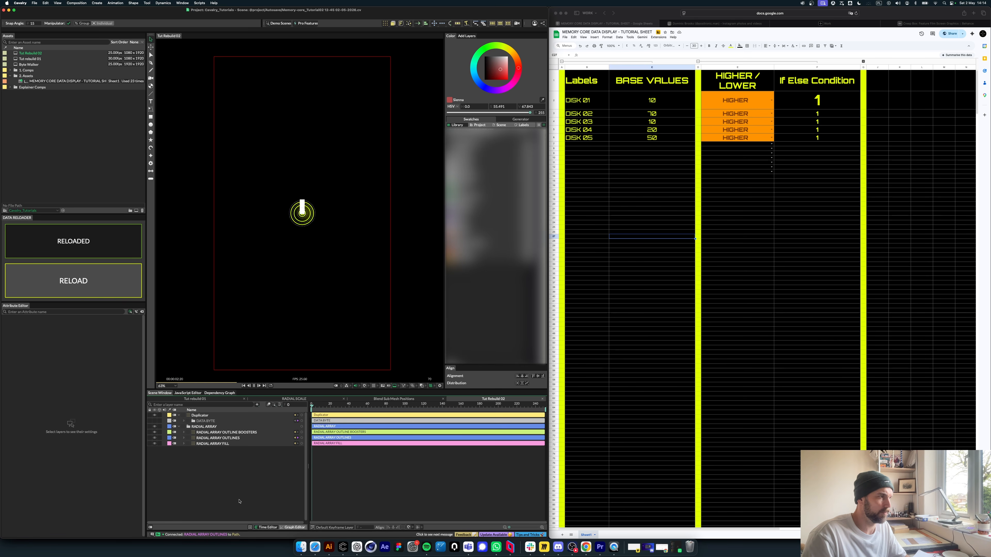
{"action": "key", "text": "space"}
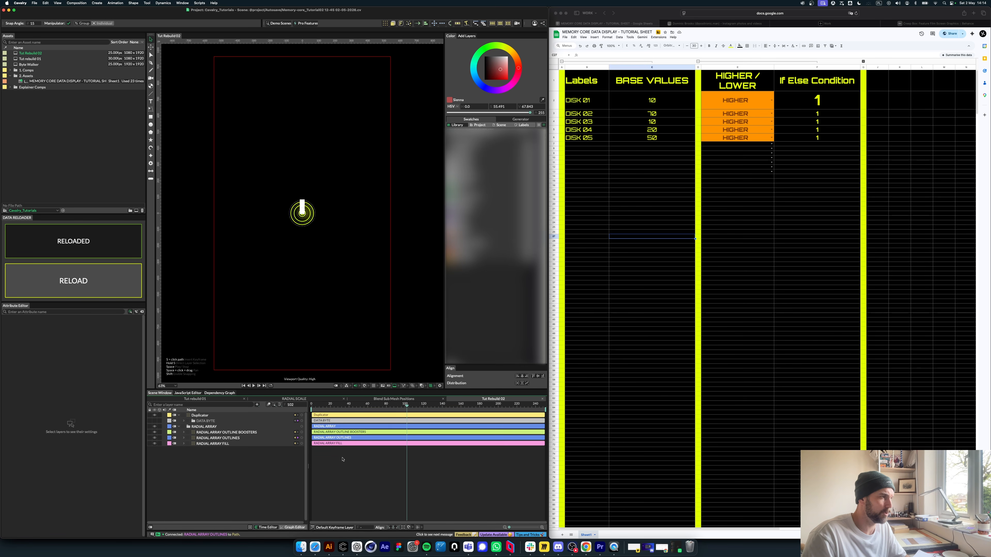
Step: Change the Duplicator's count mode to Per Contour
{"action": "left_click", "coordinate": [192, 415]}
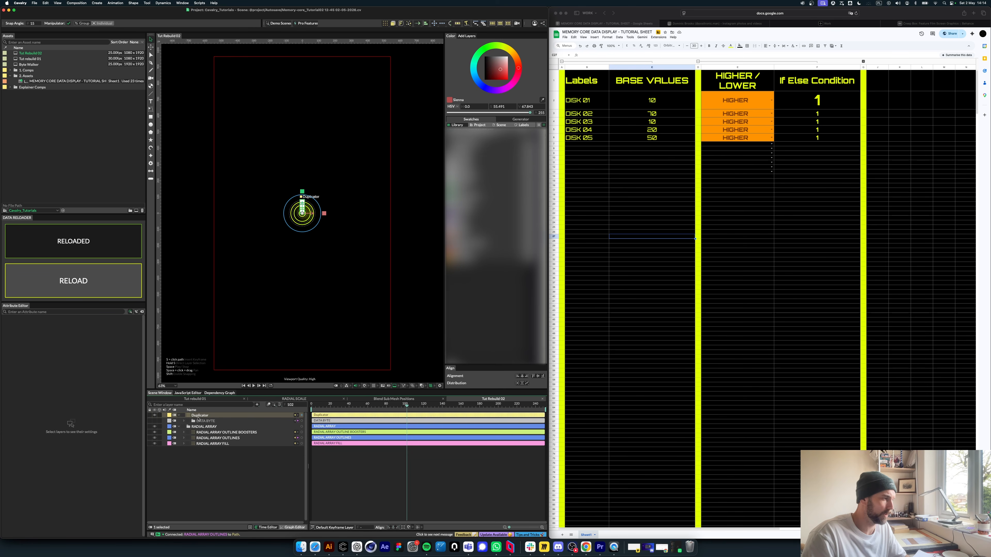
{"action": "left_click", "coordinate": [84, 398]}
{"action": "left_click", "coordinate": [83, 411]}
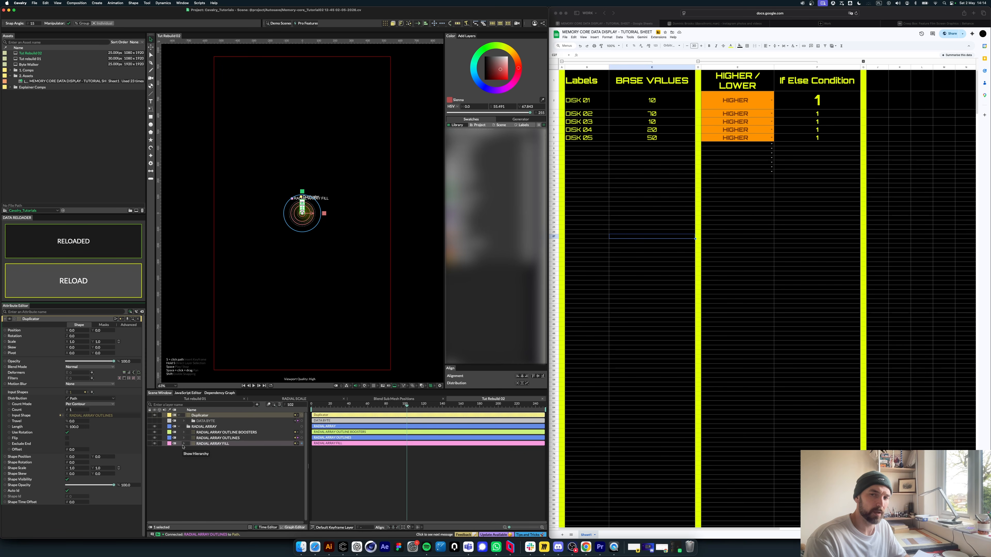
Step: Switch to the Google Sheets data sheet and undo the last eight edits to its disk values
{"action": "left_click", "coordinate": [625, 207]}
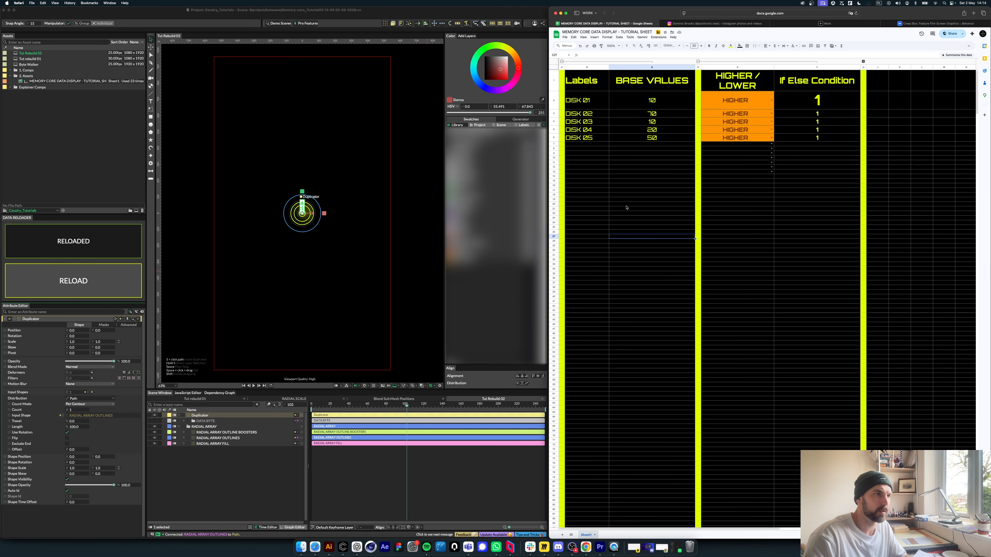
{"action": "left_click", "coordinate": [646, 168]}
{"action": "key", "text": "super+z"}
{"action": "key", "text": "super+z"}
{"action": "key", "text": "super+z"}
{"action": "key", "text": "super+z"}
{"action": "key", "text": "super+z"}
{"action": "key", "text": "super+z"}
{"action": "key", "text": "super+z"}
{"action": "key", "text": "super+z"}
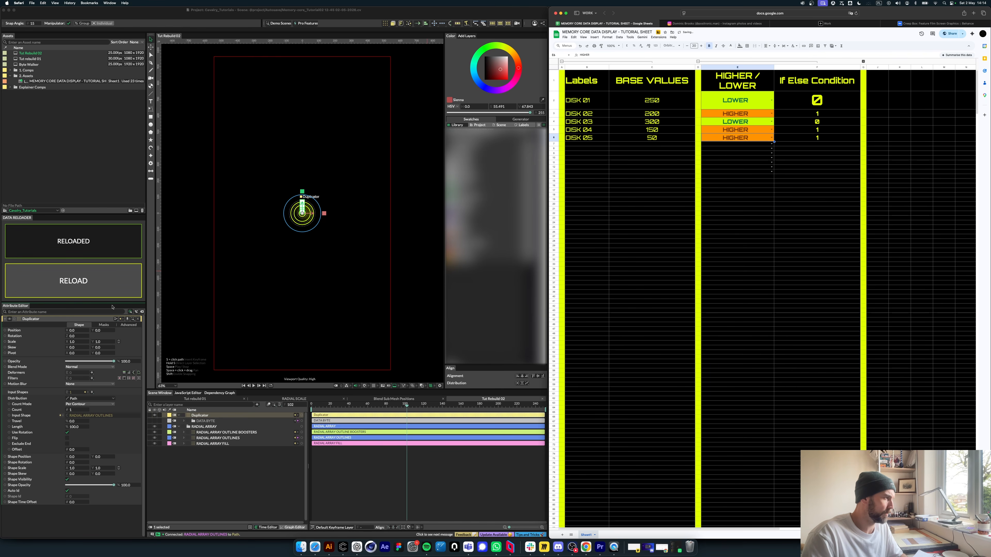
Step: Return to Cavalry, reload the sheet data into the scene, and play the animation from the start
{"action": "left_click", "coordinate": [79, 284]}
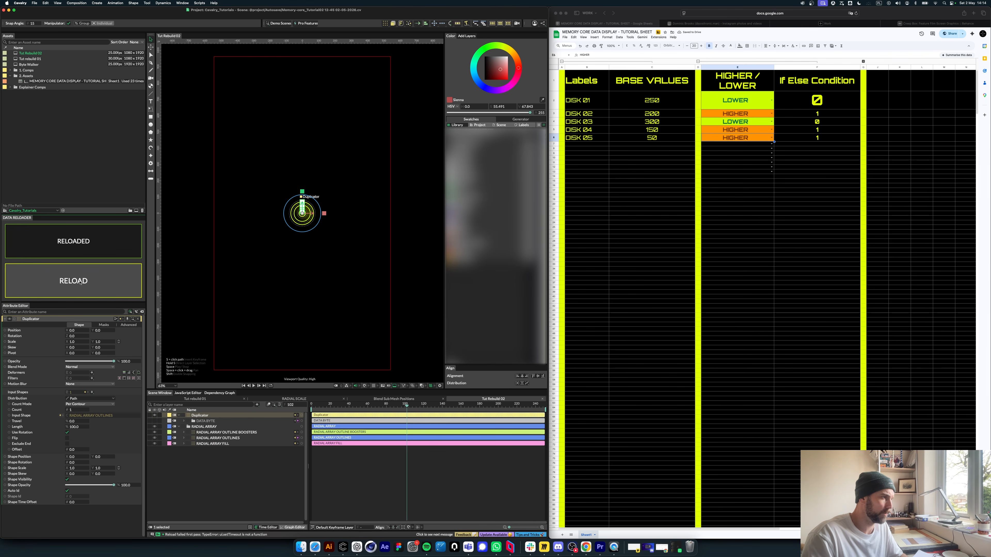
{"action": "left_click", "coordinate": [352, 446]}
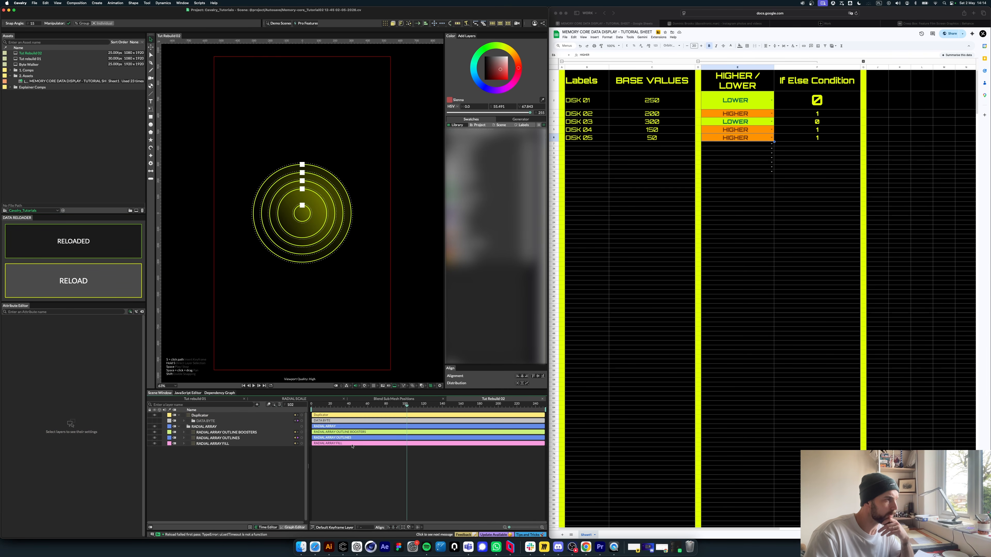
{"action": "left_click_drag", "start_coordinate": [403, 407], "coordinate": [308, 408]}
{"action": "key", "text": "space"}
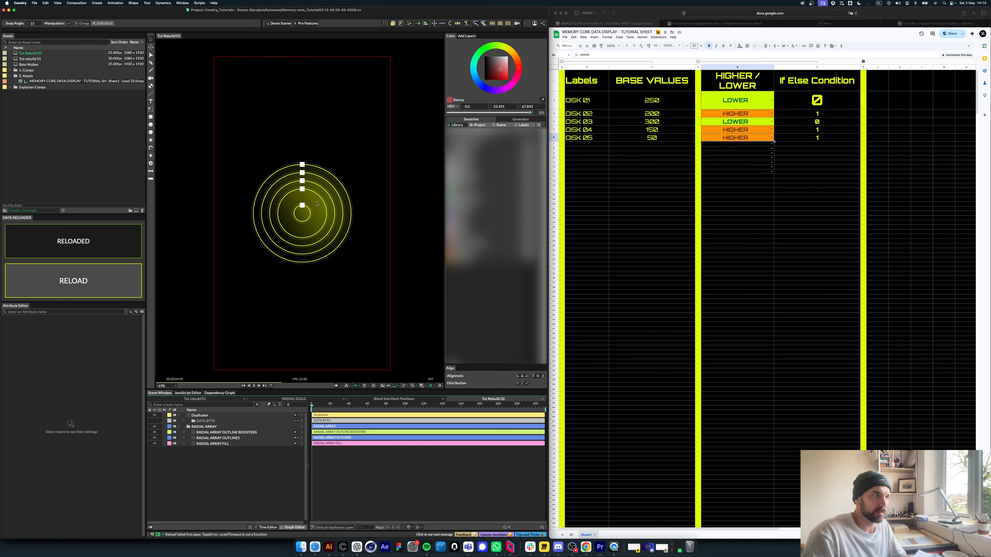
Step: Stop playback, try a different shape rotation on the Duplicator, and undo the change
{"action": "key", "text": "space"}
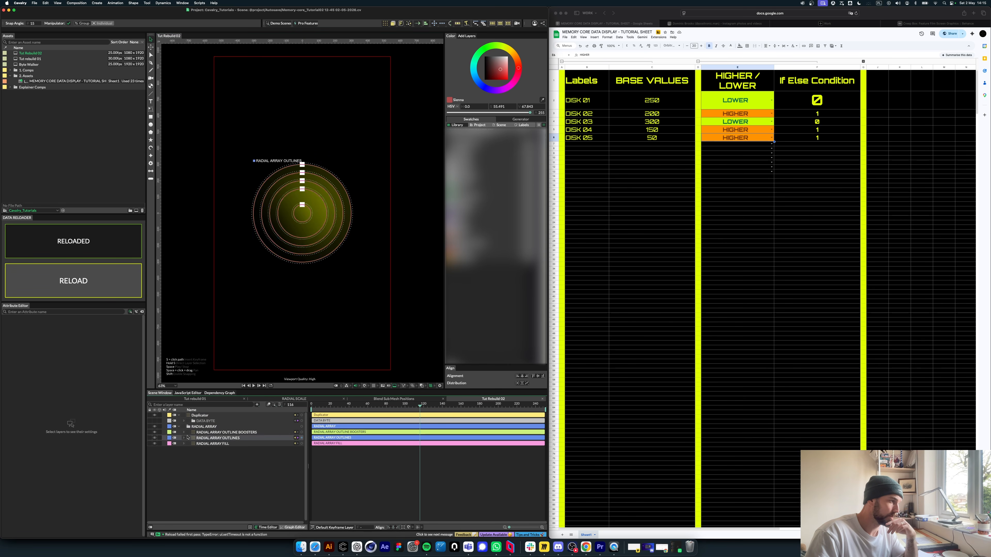
{"action": "left_click", "coordinate": [179, 427]}
{"action": "left_click", "coordinate": [178, 427]}
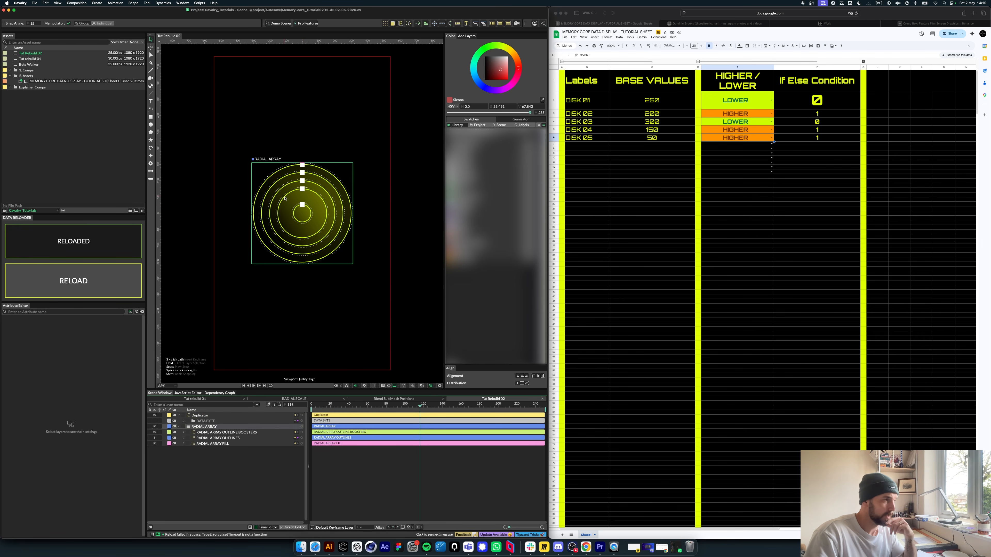
{"action": "left_click", "coordinate": [200, 416]}
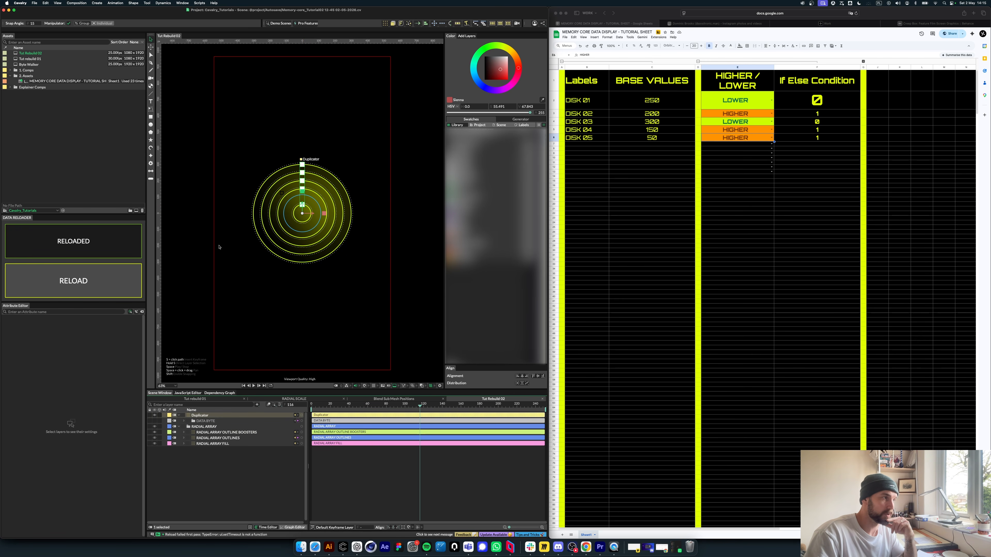
{"action": "left_click_drag", "start_coordinate": [74, 463], "coordinate": [78, 463]}
{"action": "key", "text": "super+z"}
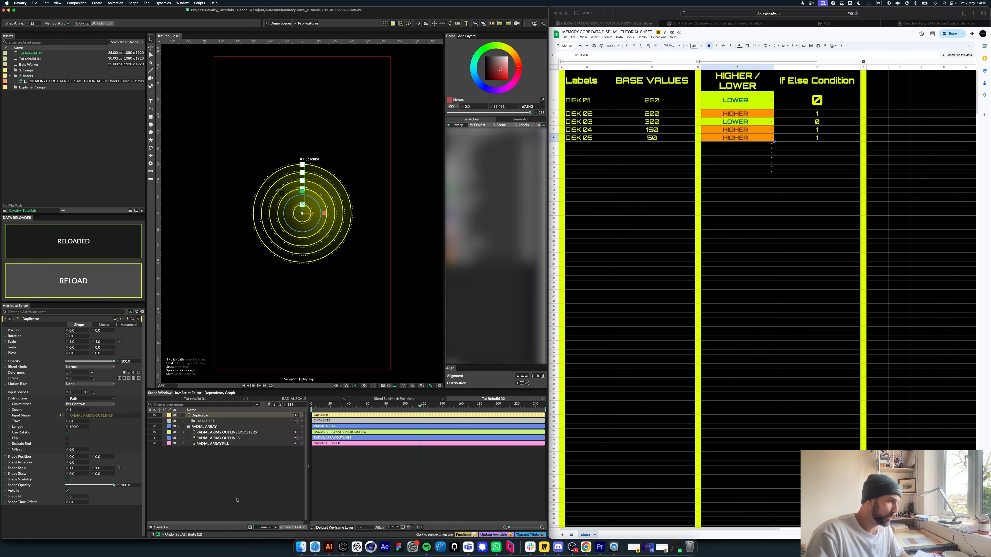
Step: Add a Frame behaviour to the Shape Rotation of the RADIAL ARRAY OUTLINES layer
{"action": "left_click", "coordinate": [227, 438]}
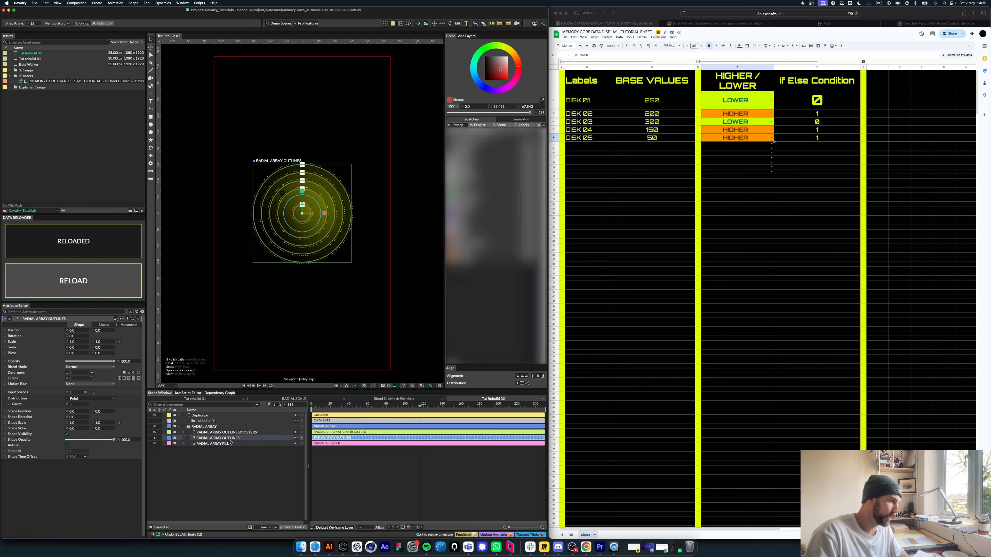
{"action": "right_click", "coordinate": [24, 418]}
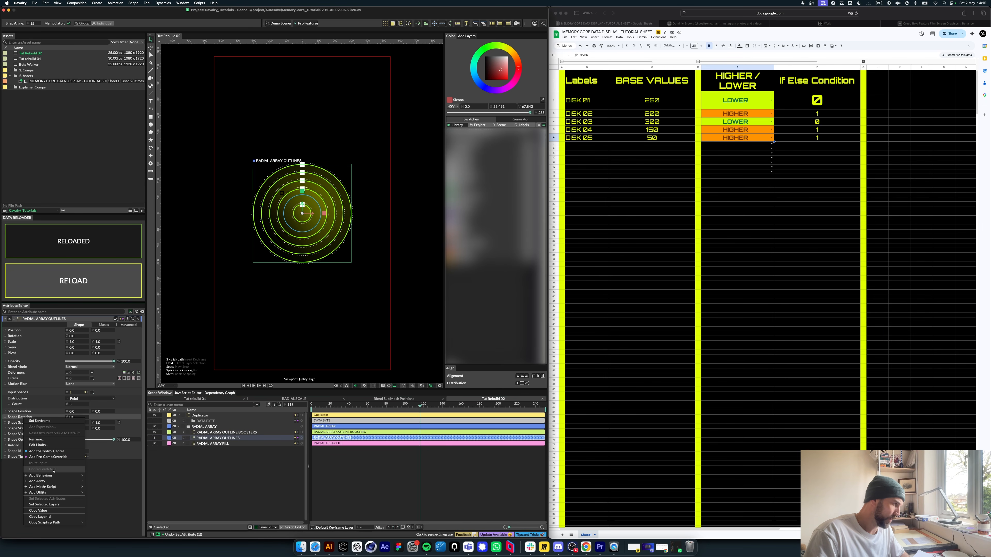
{"action": "mouse_move", "coordinate": [51, 477]}
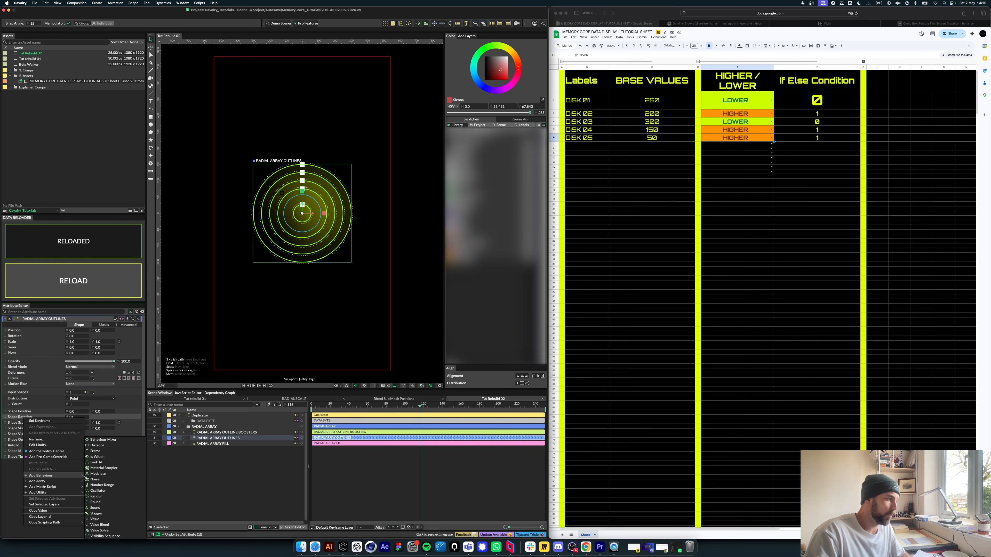
{"action": "left_click", "coordinate": [98, 452]}
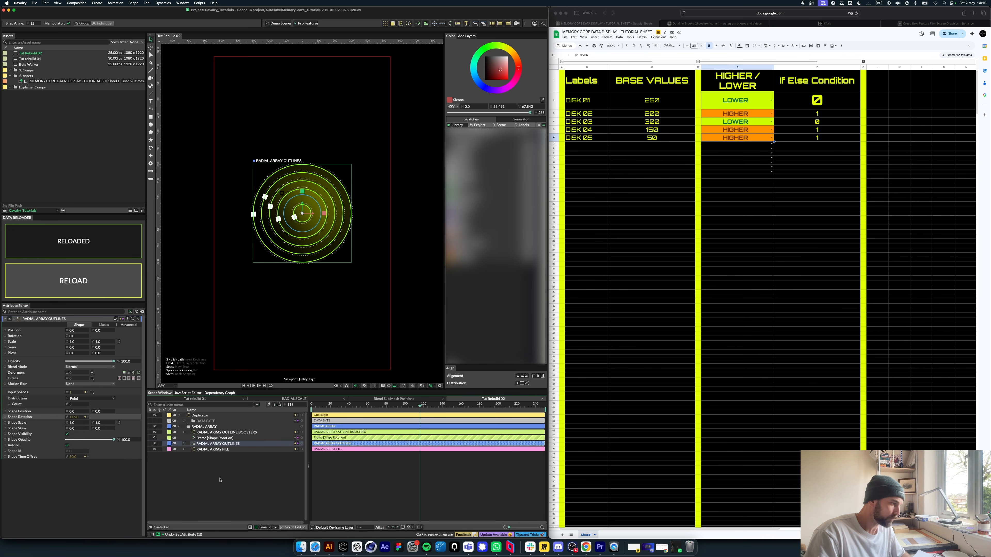
Step: Open the composition settings to view the frame timing, and play the animation from the start to check the rotating squares
{"action": "left_click", "coordinate": [285, 407]}
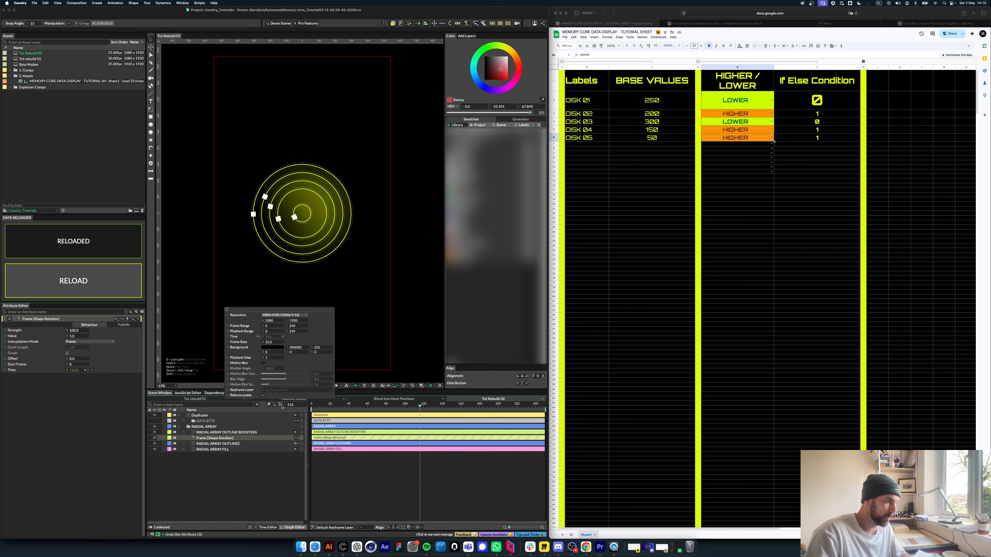
{"action": "left_click_drag", "start_coordinate": [285, 311], "coordinate": [285, 251]}
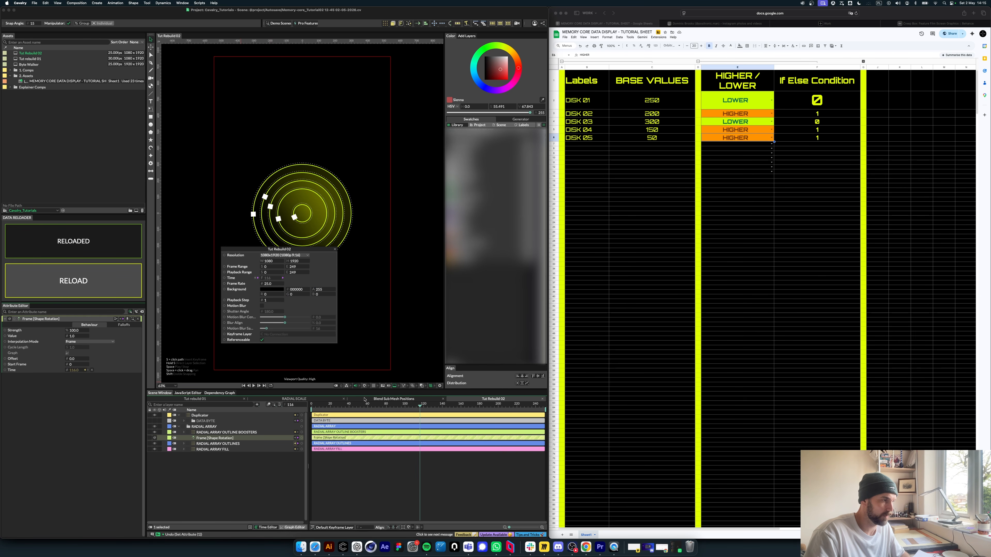
{"action": "left_click_drag", "start_coordinate": [420, 405], "coordinate": [311, 406]}
{"action": "key", "text": "space"}
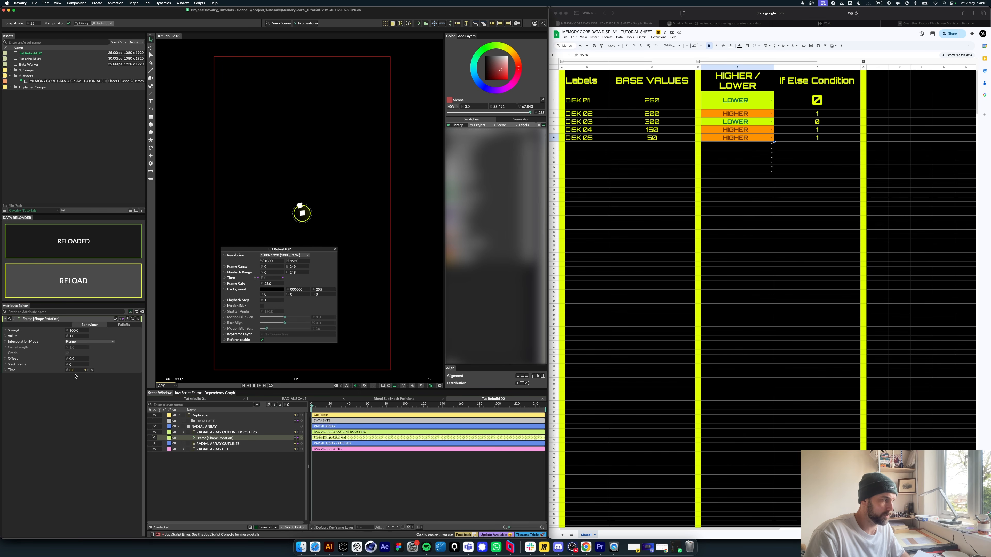
{"action": "key", "text": "space"}
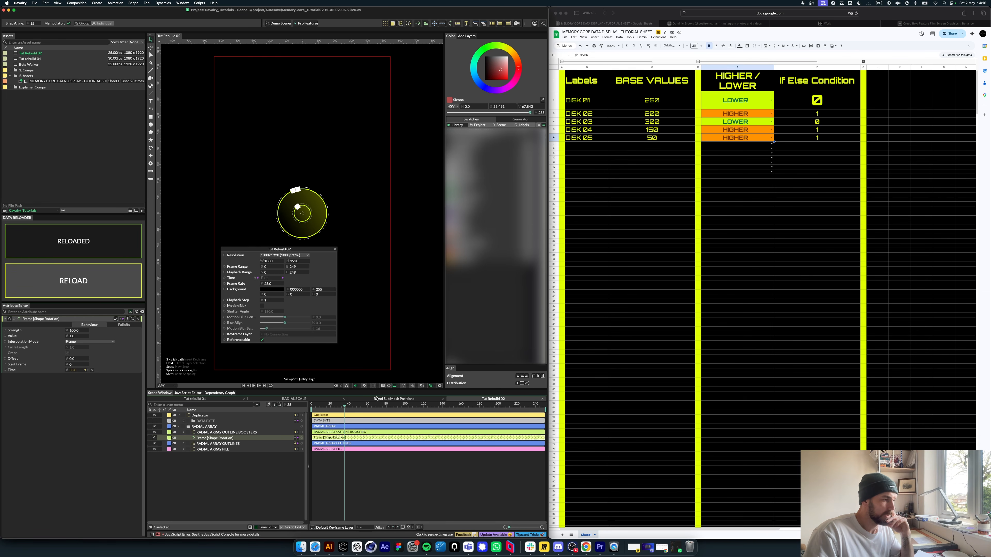
{"action": "key", "text": "space"}
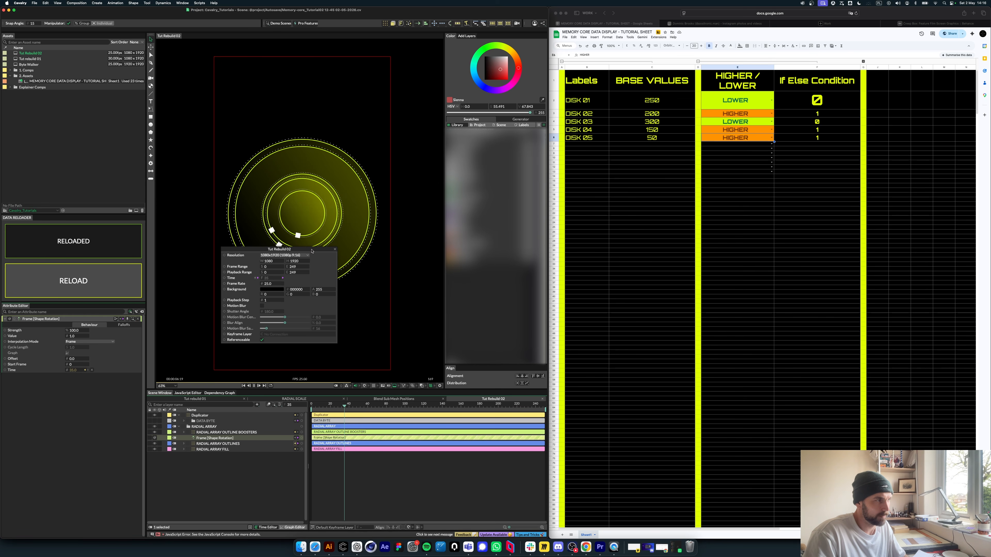
{"action": "key", "text": "space"}
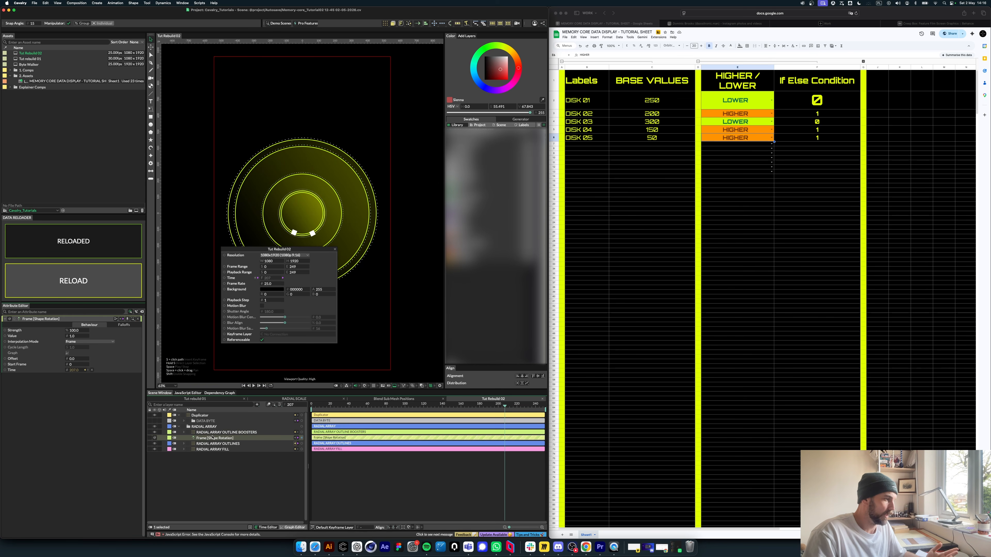
Step: Add a Random behaviour to the Frame behaviour's Value and nest it under the Frame layer
{"action": "right_click", "coordinate": [13, 337]}
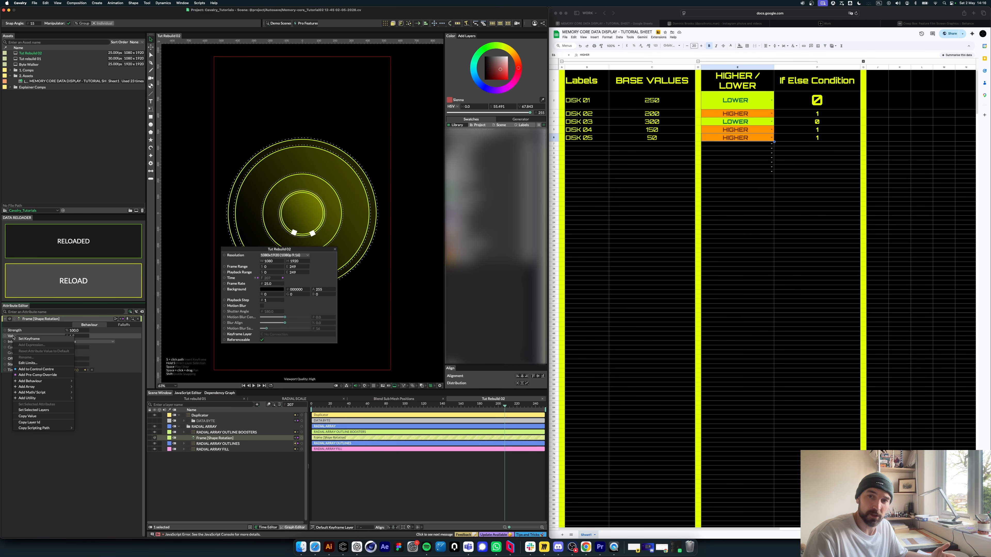
{"action": "mouse_move", "coordinate": [29, 380]}
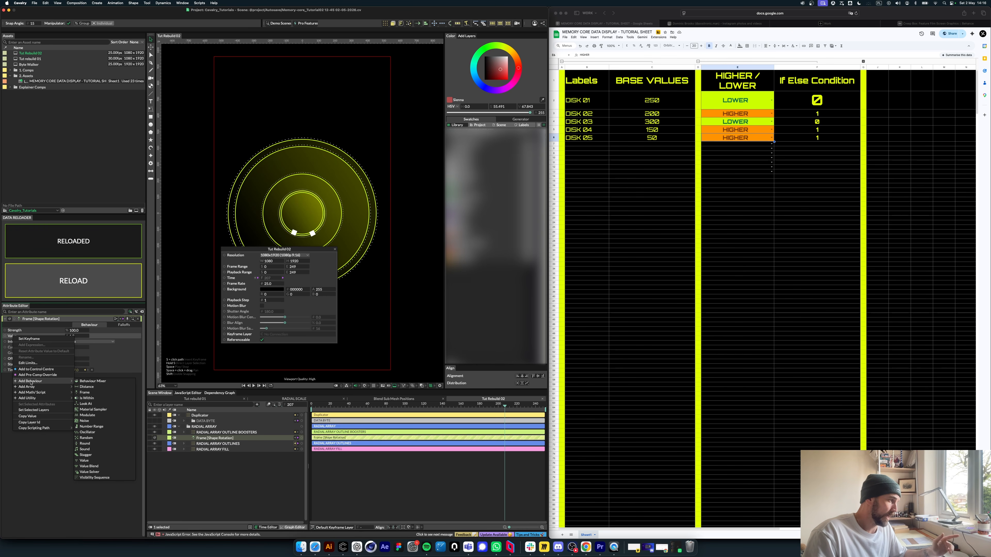
{"action": "left_click", "coordinate": [85, 438]}
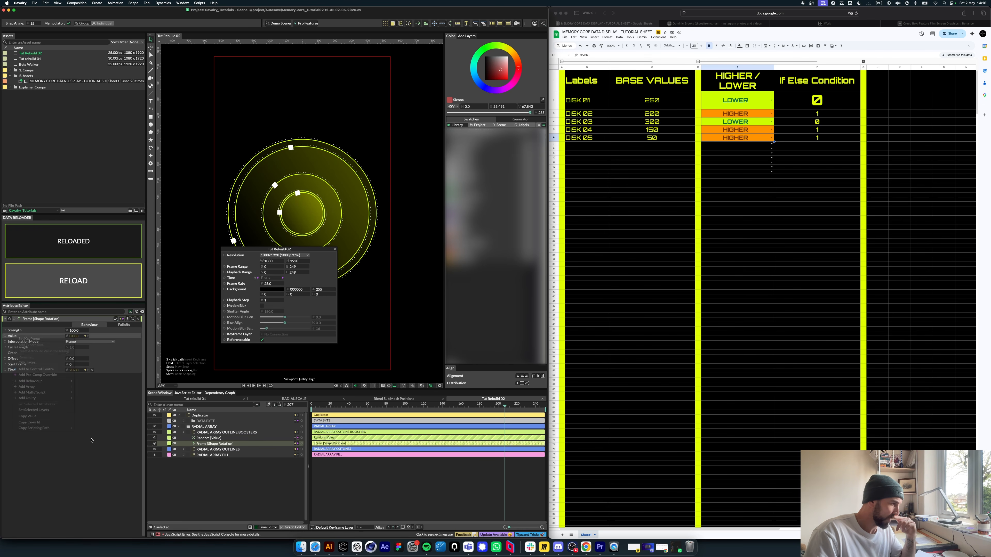
{"action": "left_click_drag", "start_coordinate": [210, 438], "coordinate": [215, 443]}
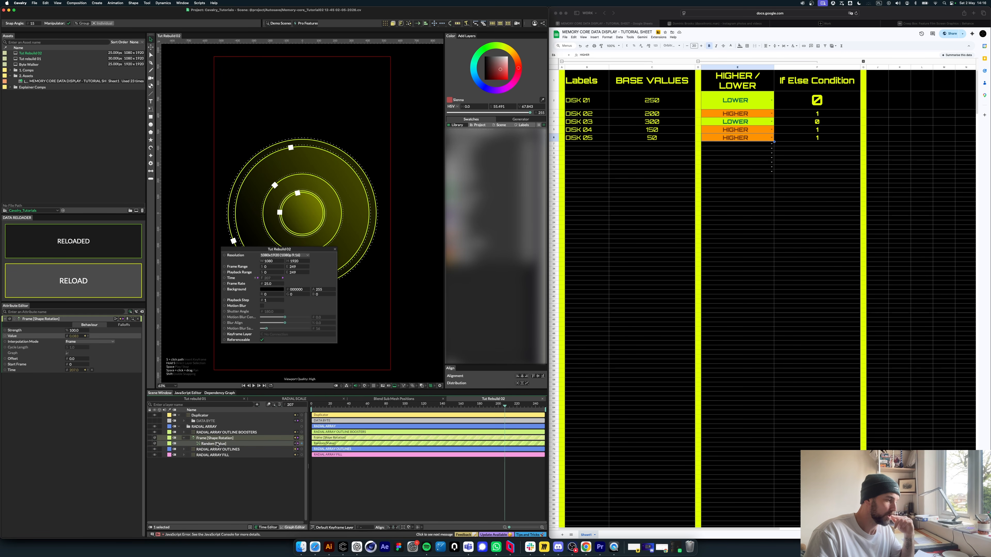
Step: Close the composition settings window and set the Random behaviour's Minimum to -2.5
{"action": "left_click", "coordinate": [221, 444]}
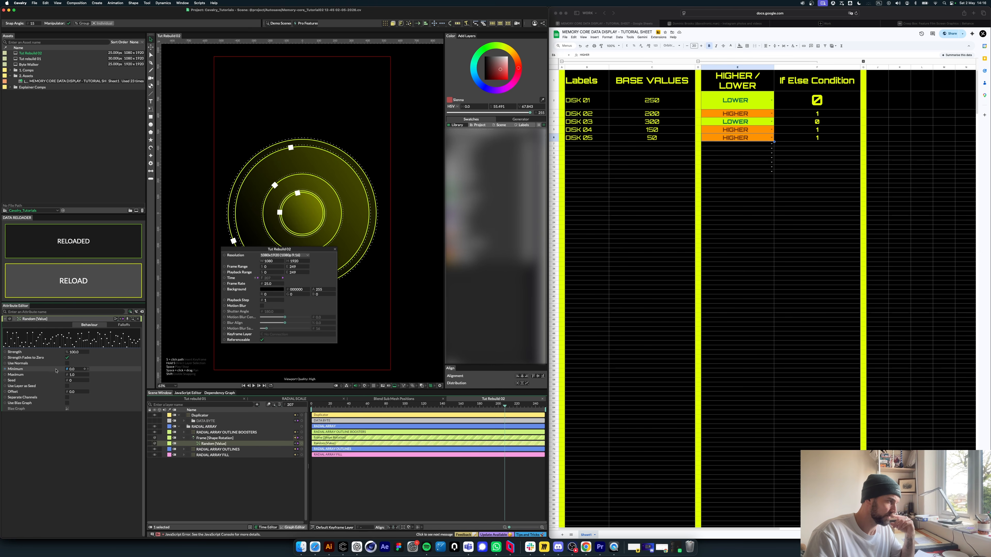
{"action": "left_click", "coordinate": [69, 369]}
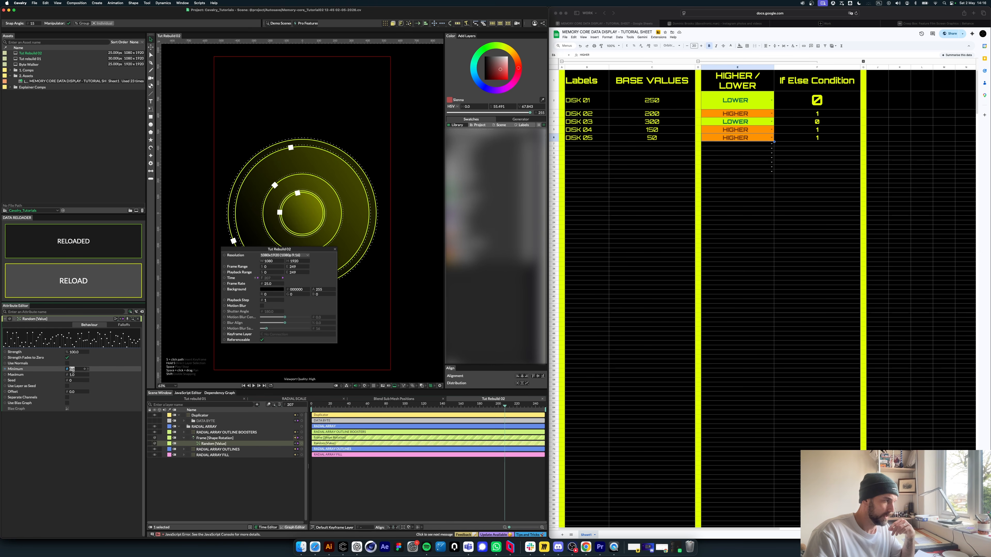
{"action": "left_click", "coordinate": [107, 446]}
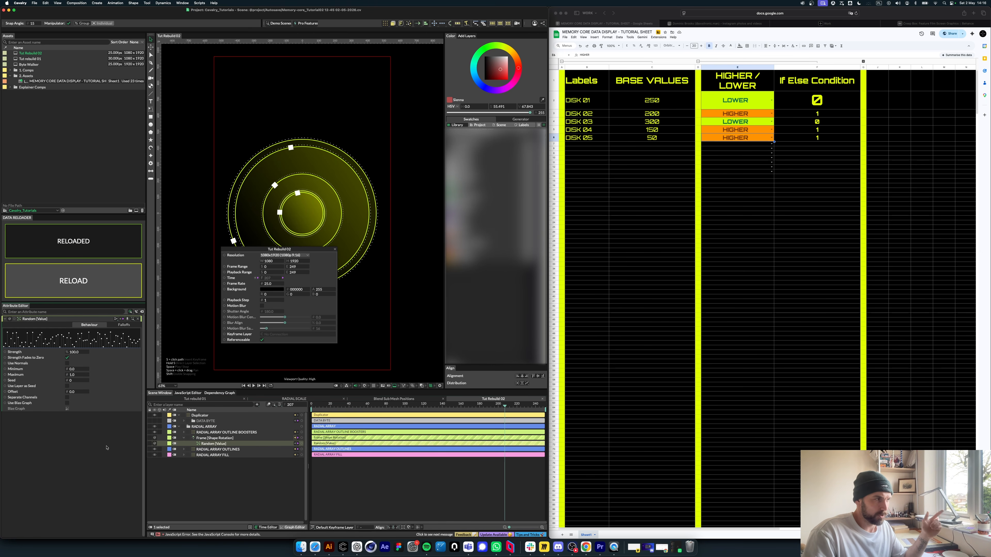
{"action": "left_click", "coordinate": [334, 250]}
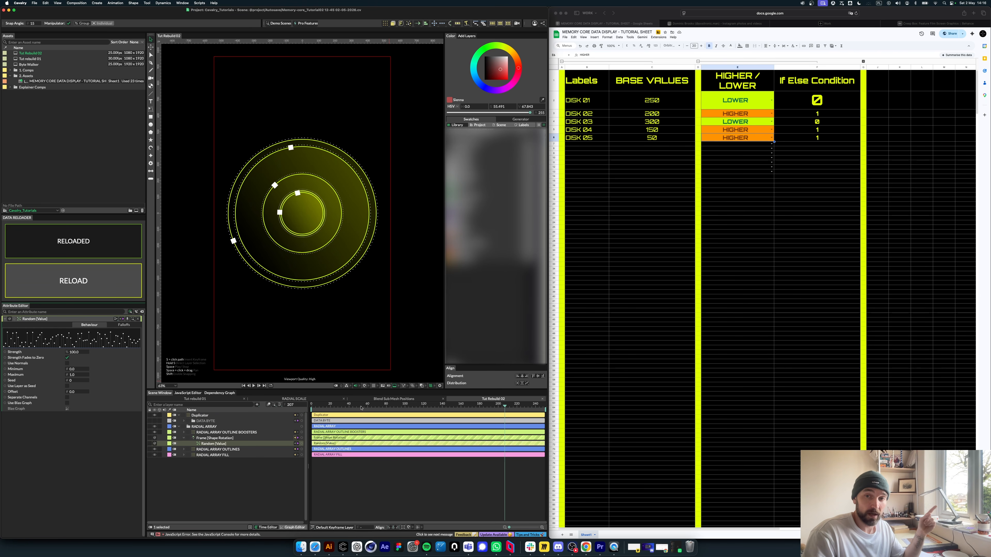
{"action": "left_click", "coordinate": [76, 369]}
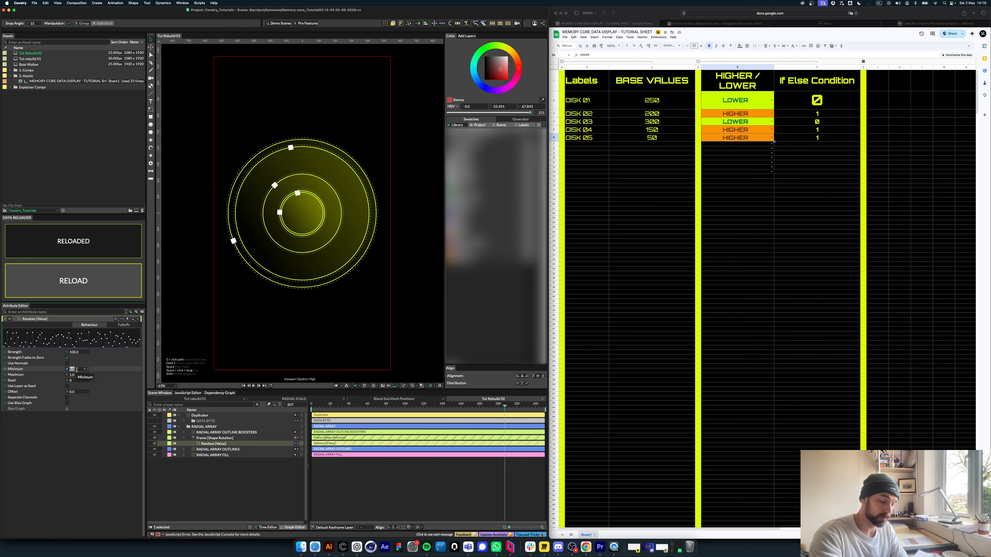
{"action": "type", "text": "-2.5"}
{"action": "key", "text": "Return"}
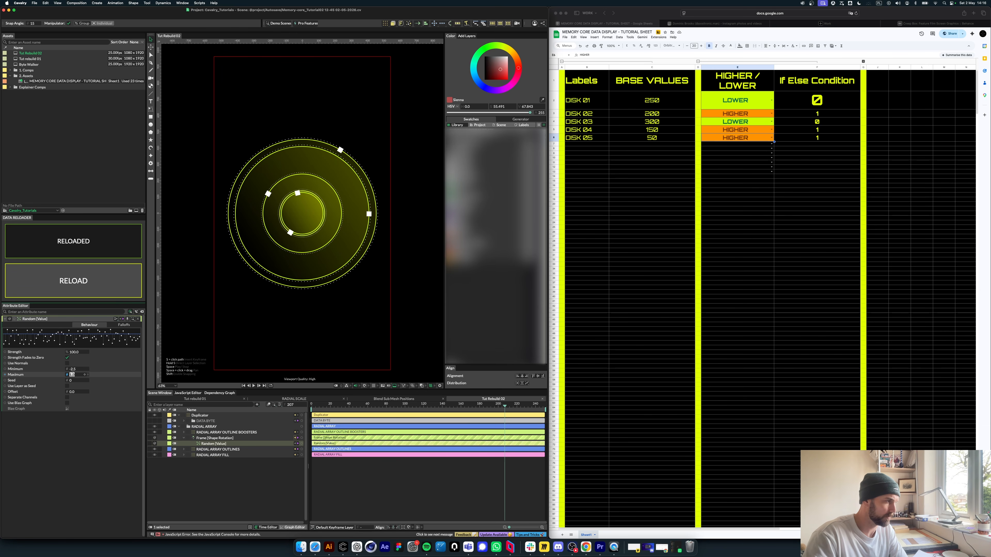
Step: Play the animation from the start to check the randomised rotation of the squares
{"action": "left_click", "coordinate": [350, 412]}
{"action": "left_click_drag", "start_coordinate": [350, 407], "coordinate": [277, 412]}
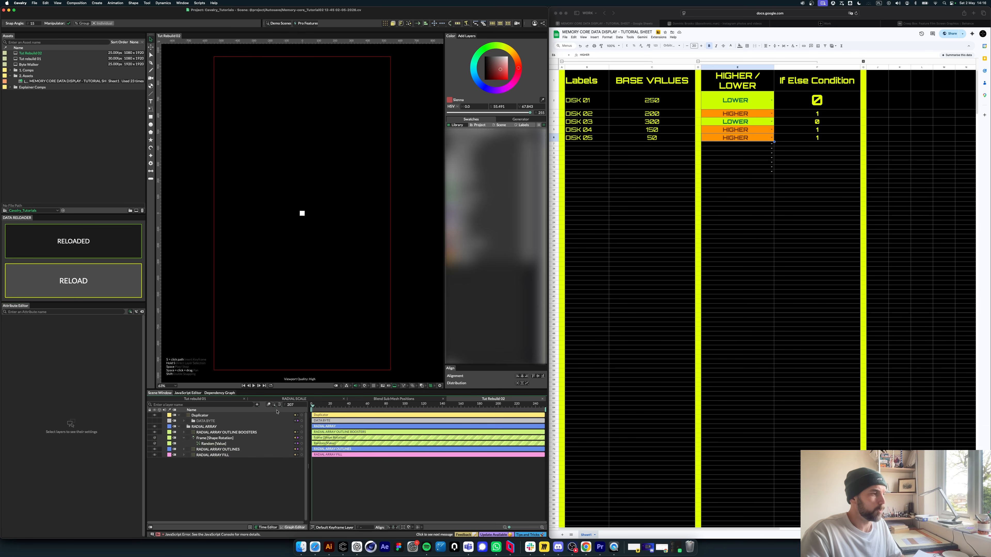
{"action": "key", "text": "space"}
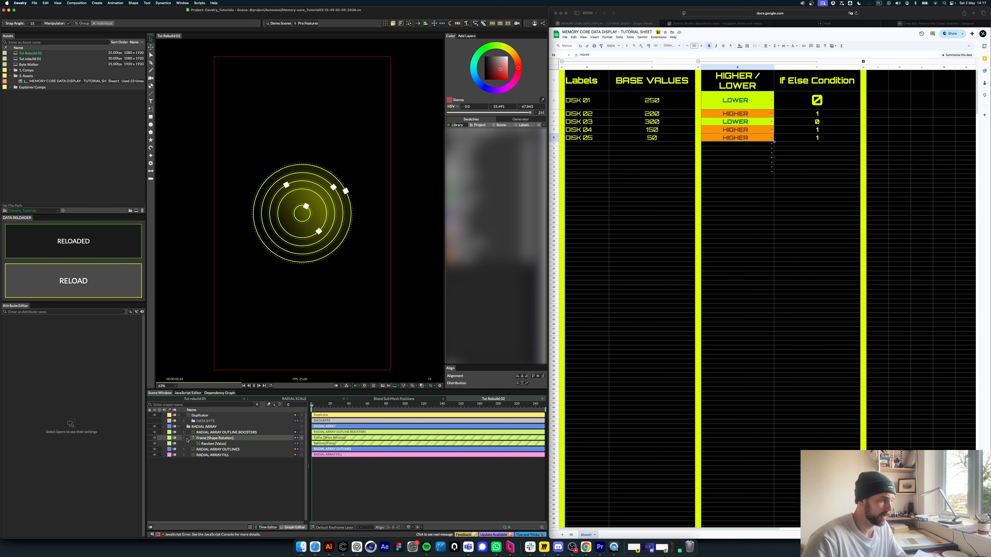
Step: Collapse the RADIAL ARRAY group and the Duplicator, stop playback, and rename the Duplicator as DATA BYTES
{"action": "left_click", "coordinate": [179, 427]}
{"action": "left_click", "coordinate": [179, 415]}
{"action": "key", "text": "space"}
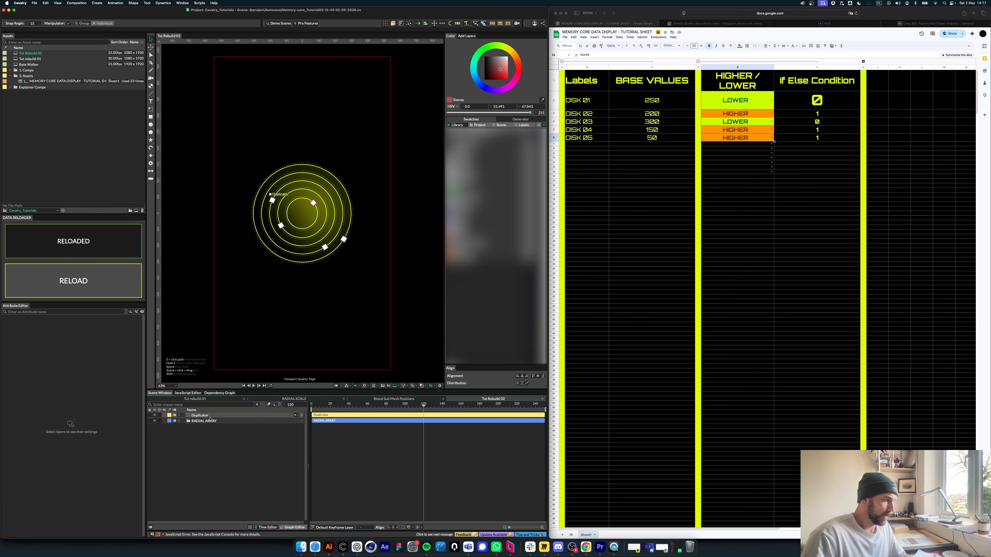
{"action": "left_click", "coordinate": [200, 415]}
{"action": "type", "text": "DATA BYTES"}
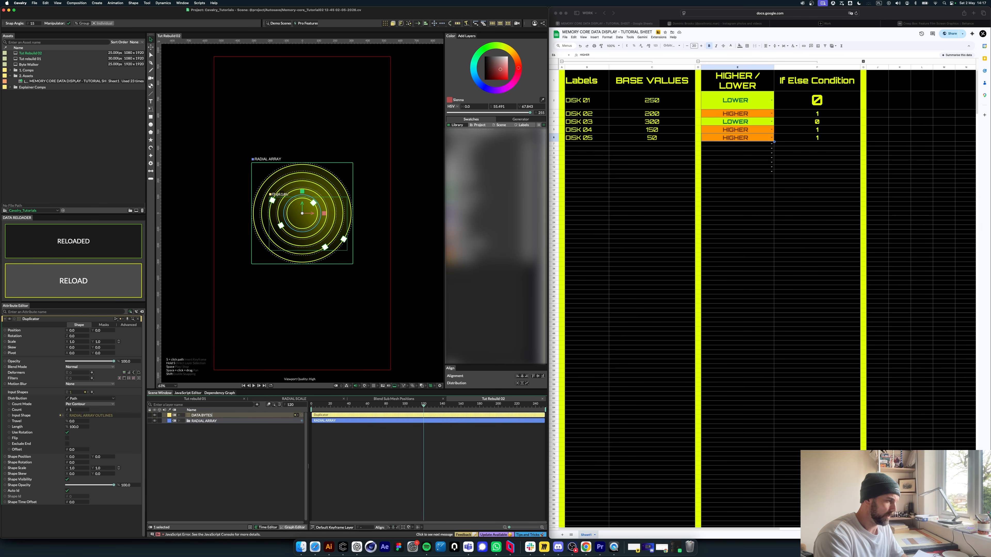
{"action": "left_click", "coordinate": [210, 449]}
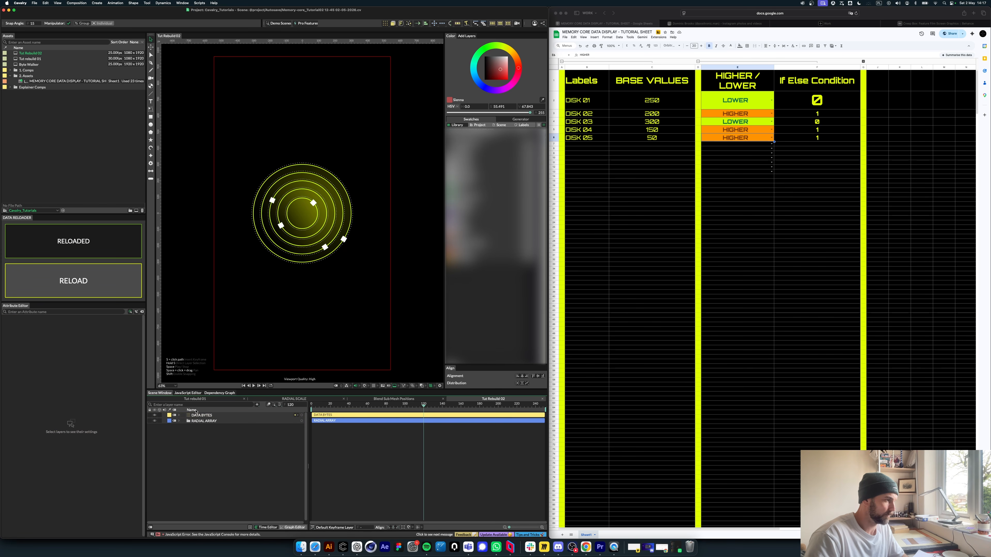
{"action": "left_click", "coordinate": [204, 416]}
{"action": "left_click", "coordinate": [209, 436]}
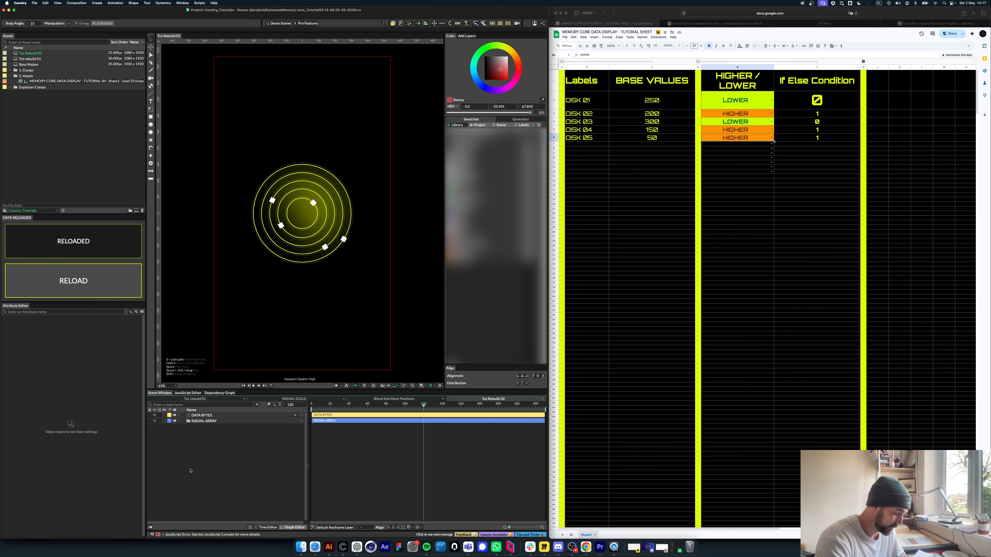
Step: Add a Convex Hull shape to the composition
{"action": "key", "text": "super+period"}
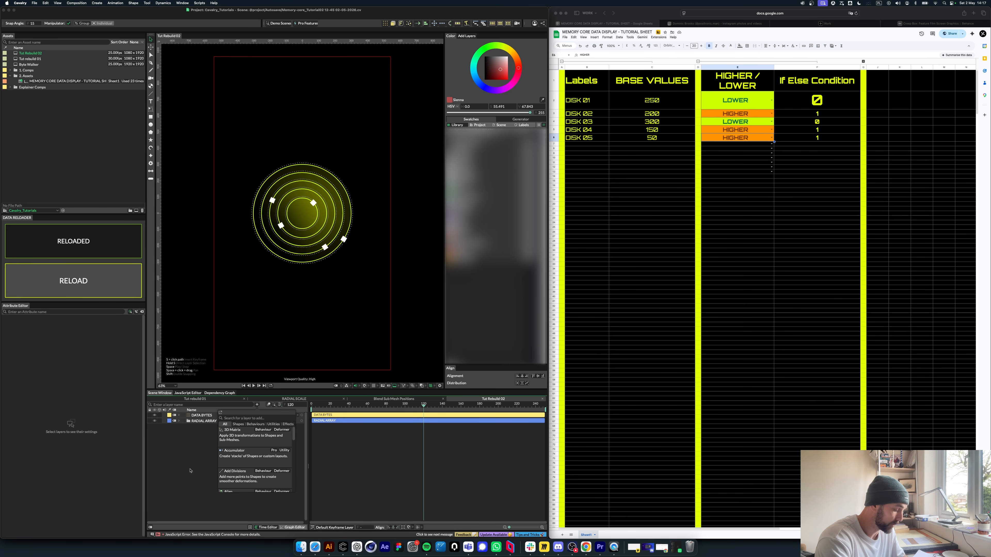
{"action": "type", "text": "convex h"}
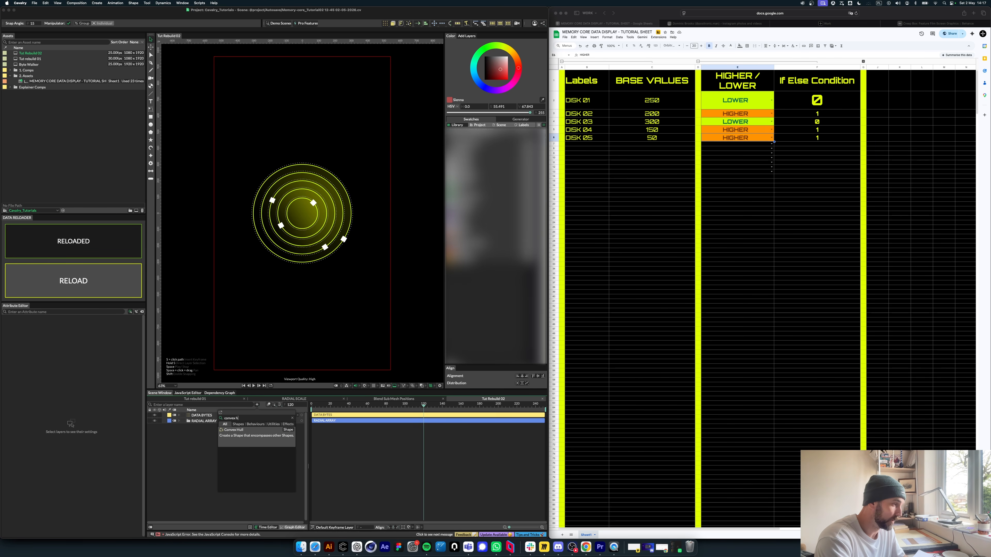
{"action": "key", "text": "Return"}
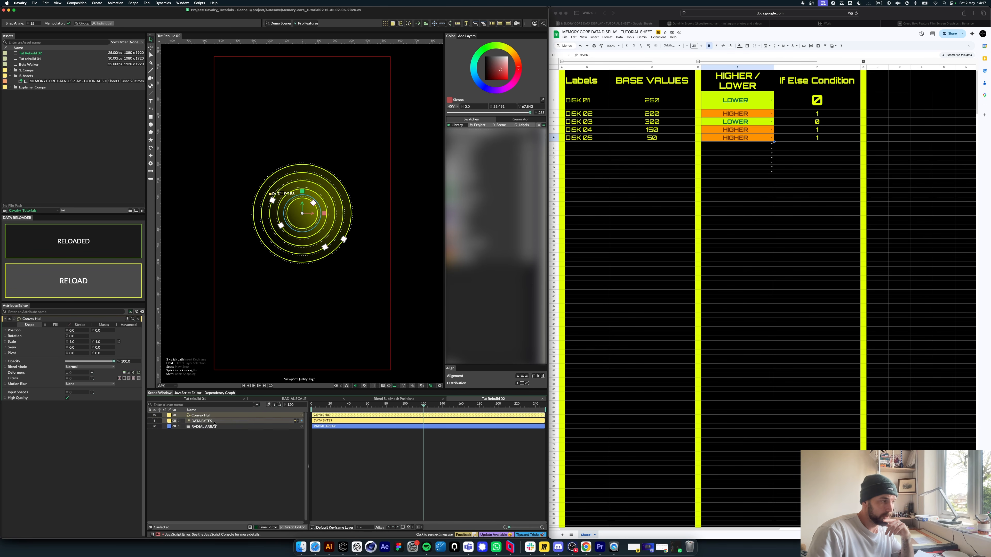
Step: Connect the DATA BYTES duplicator to the Convex Hull's Input Shapes and deselect everything
{"action": "left_click_drag", "start_coordinate": [302, 420], "coordinate": [19, 393]}
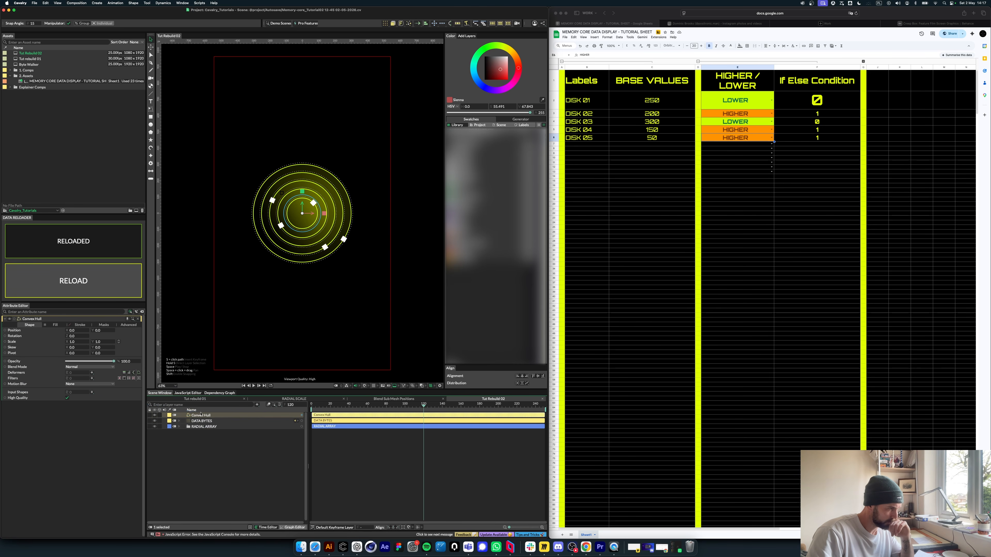
{"action": "left_click_drag", "start_coordinate": [201, 416], "coordinate": [73, 392]}
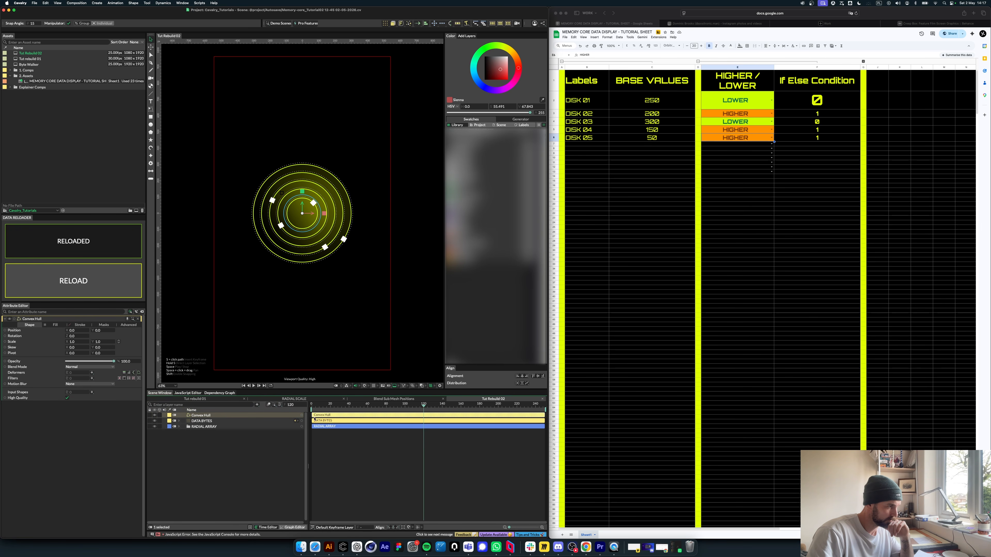
{"action": "left_click_drag", "start_coordinate": [302, 416], "coordinate": [70, 394]}
{"action": "left_click_drag", "start_coordinate": [214, 421], "coordinate": [76, 393]}
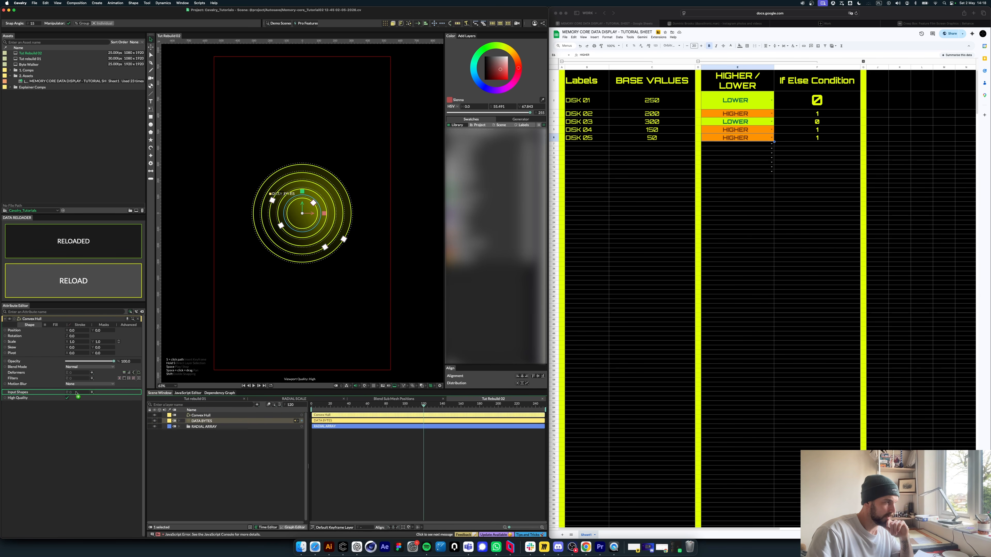
{"action": "left_click", "coordinate": [236, 472]}
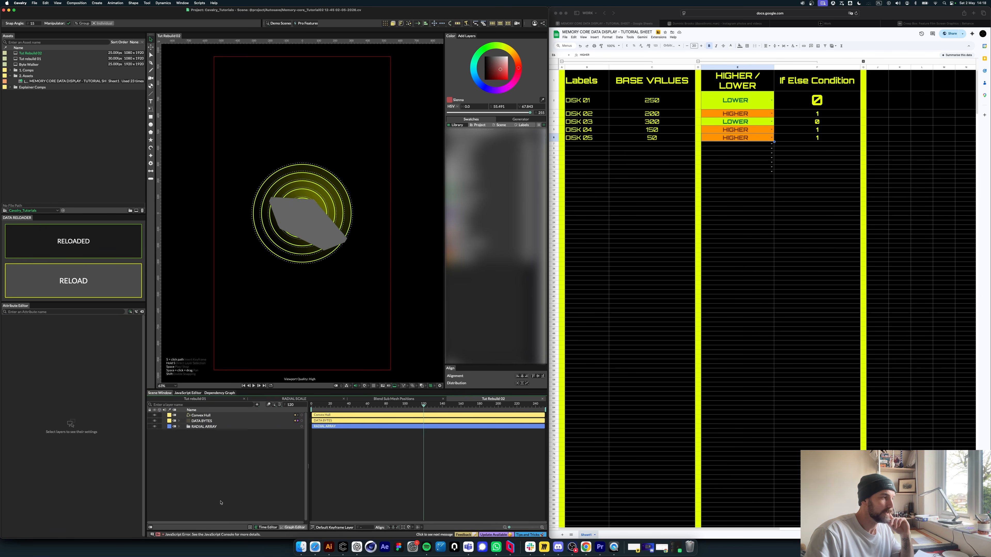
Step: Reorder the layers so that Convex Hull sits beneath DATA BYTES and above RADIAL ARRAY
{"action": "left_click", "coordinate": [305, 220]}
{"action": "left_click_drag", "start_coordinate": [200, 417], "coordinate": [204, 428]}
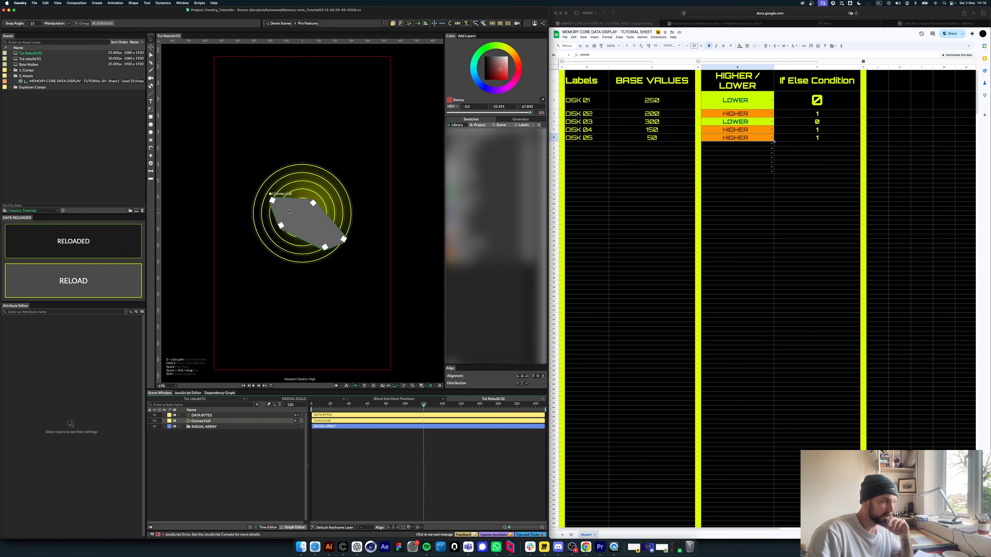
{"action": "scroll", "coordinate": [325, 220], "scroll_direction": "up", "scroll_amount": 6}
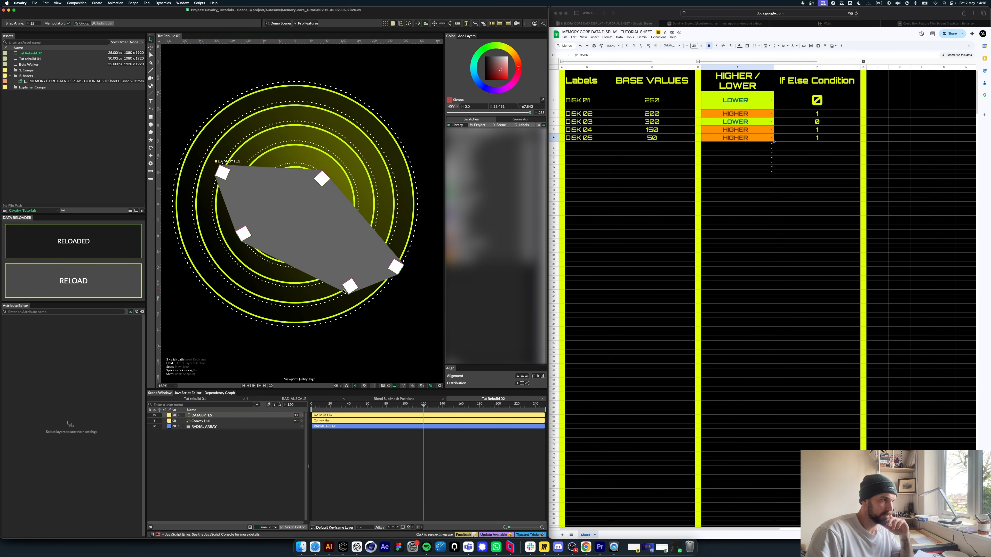
Step: Disable the Convex Hull's fill, enable its stroke and colour the stroke magenta (ff00b4)
{"action": "left_click", "coordinate": [199, 416]}
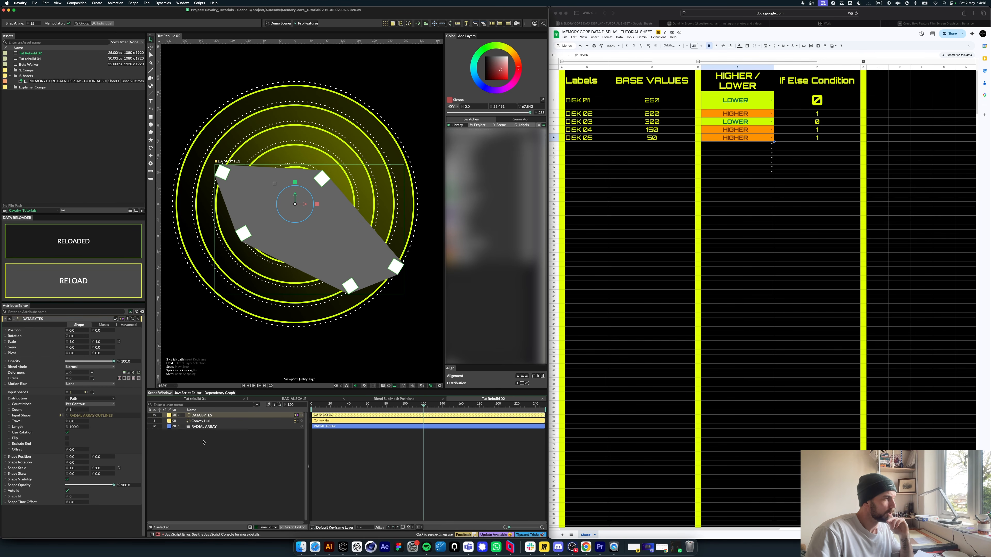
{"action": "left_click", "coordinate": [199, 421]}
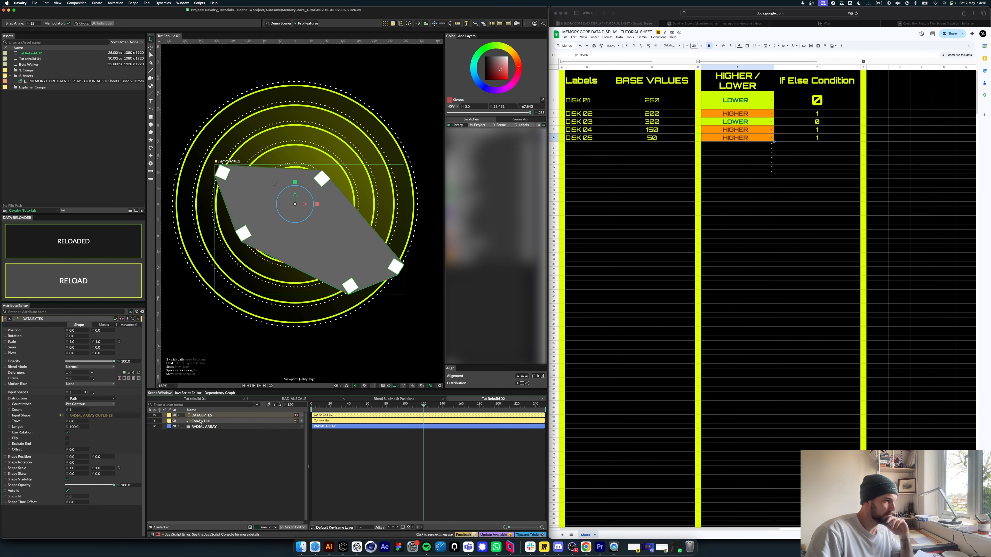
{"action": "left_click", "coordinate": [55, 325]}
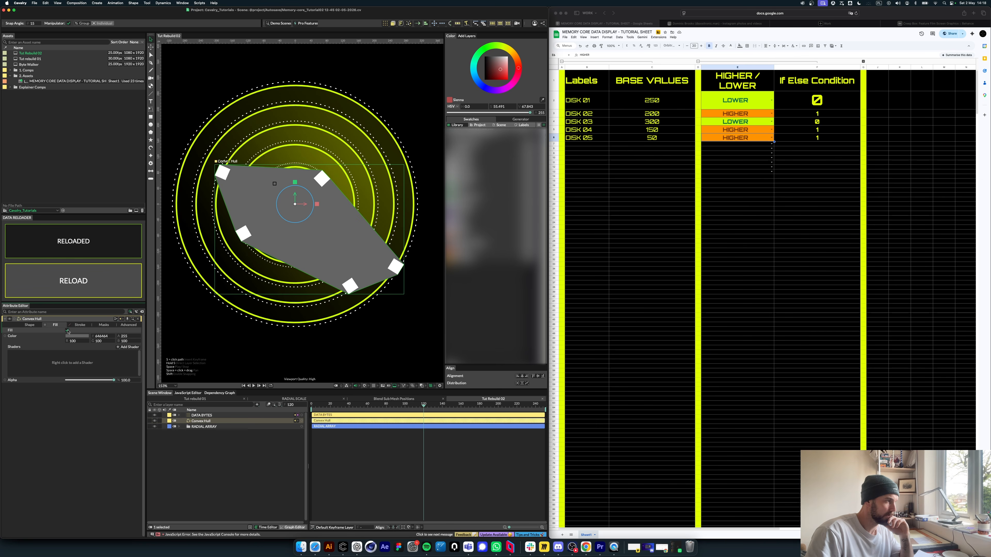
{"action": "left_click", "coordinate": [68, 331]}
{"action": "left_click", "coordinate": [80, 325]}
{"action": "left_click", "coordinate": [67, 330]}
{"action": "left_click", "coordinate": [72, 342]}
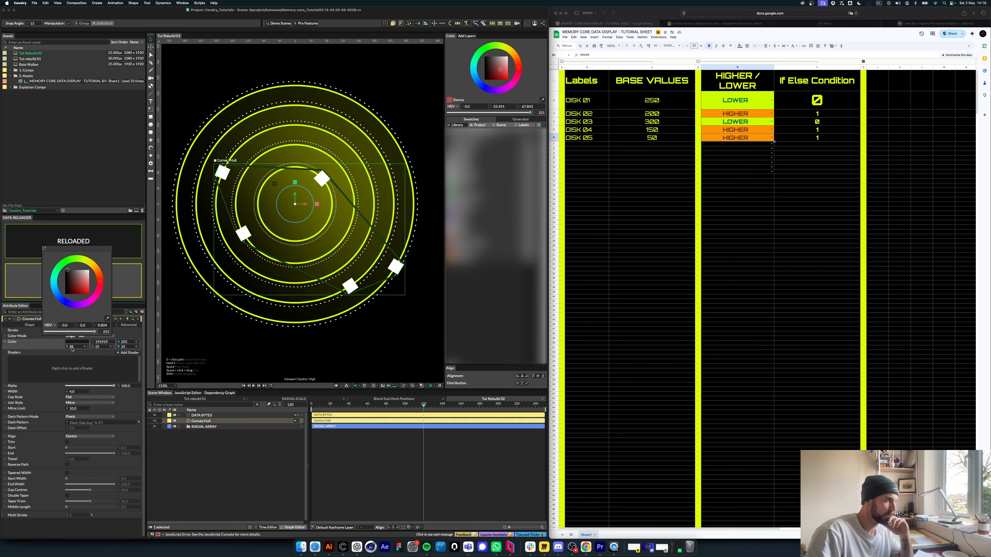
{"action": "left_click_drag", "start_coordinate": [77, 287], "coordinate": [135, 330]}
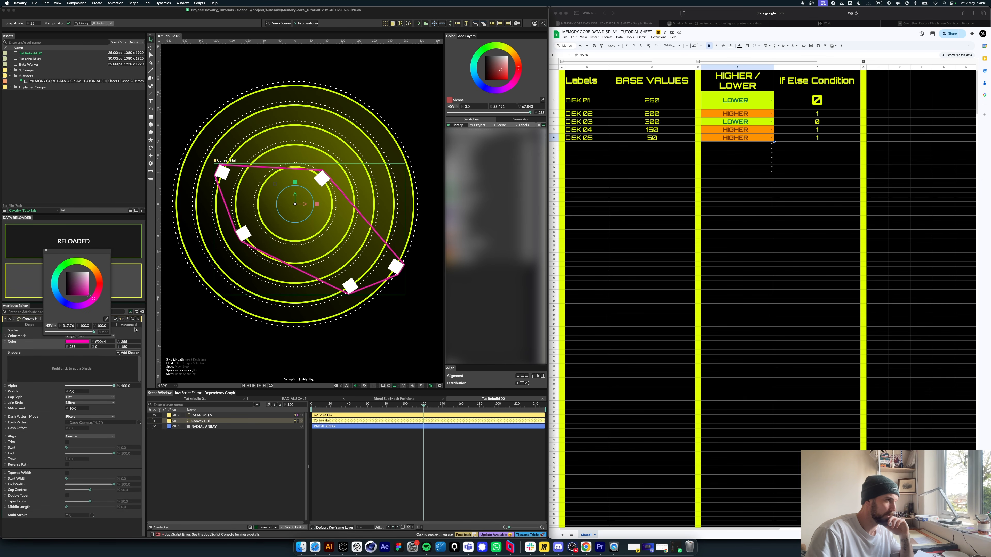
{"action": "left_click", "coordinate": [256, 438]}
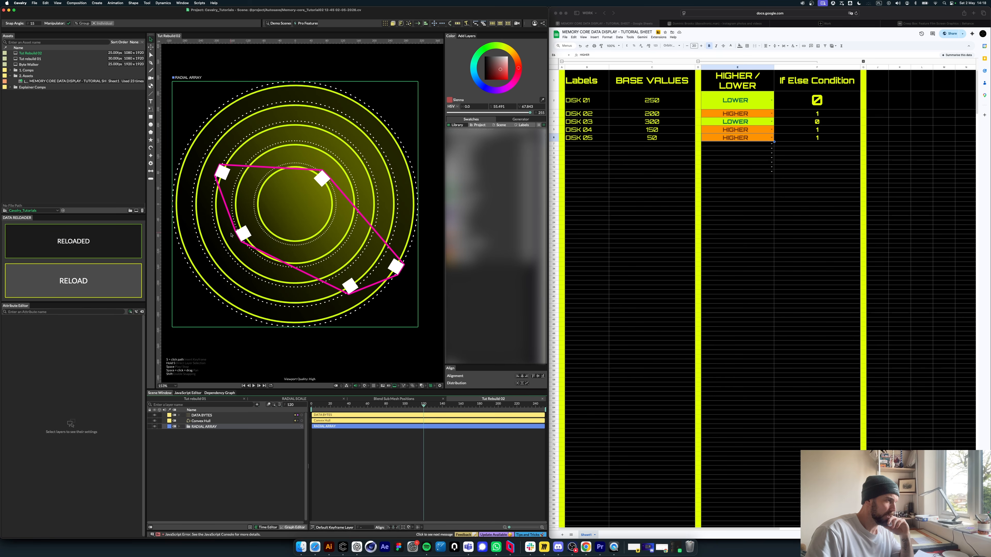
Step: Compare the Convex Hull's stroke alignments at a thicker width, and set Align to Outer and Width to 2.6
{"action": "scroll", "coordinate": [235, 231], "scroll_direction": "up", "scroll_amount": 6}
{"action": "scroll", "coordinate": [247, 247], "scroll_direction": "down", "scroll_amount": 2}
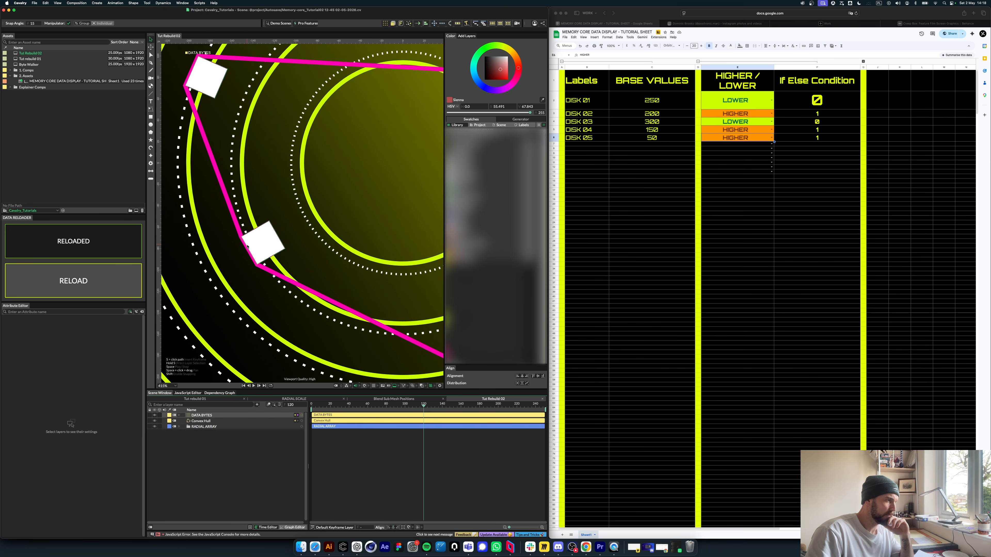
{"action": "left_click", "coordinate": [201, 421]}
{"action": "left_click_drag", "start_coordinate": [77, 391], "coordinate": [113, 391]}
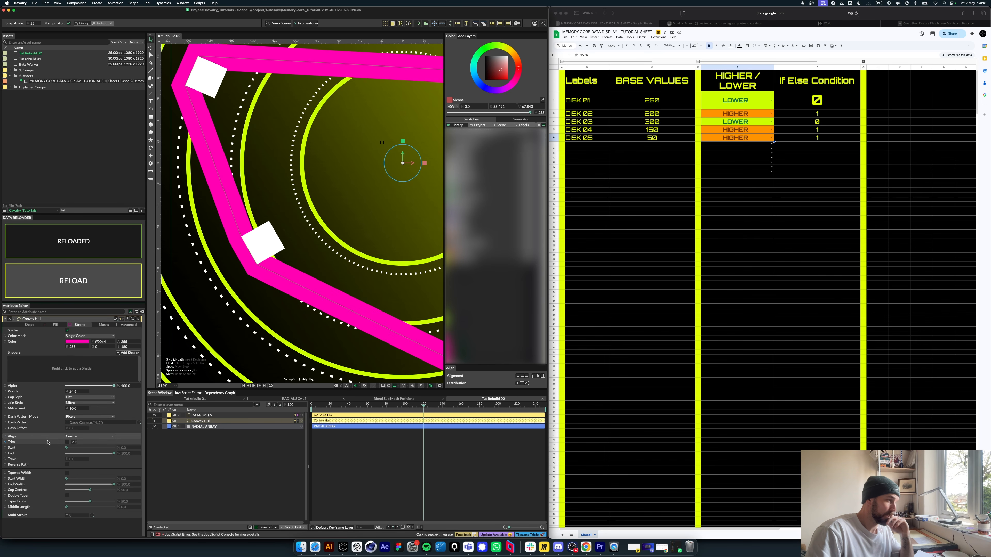
{"action": "left_click", "coordinate": [107, 436]}
{"action": "left_click", "coordinate": [103, 440]}
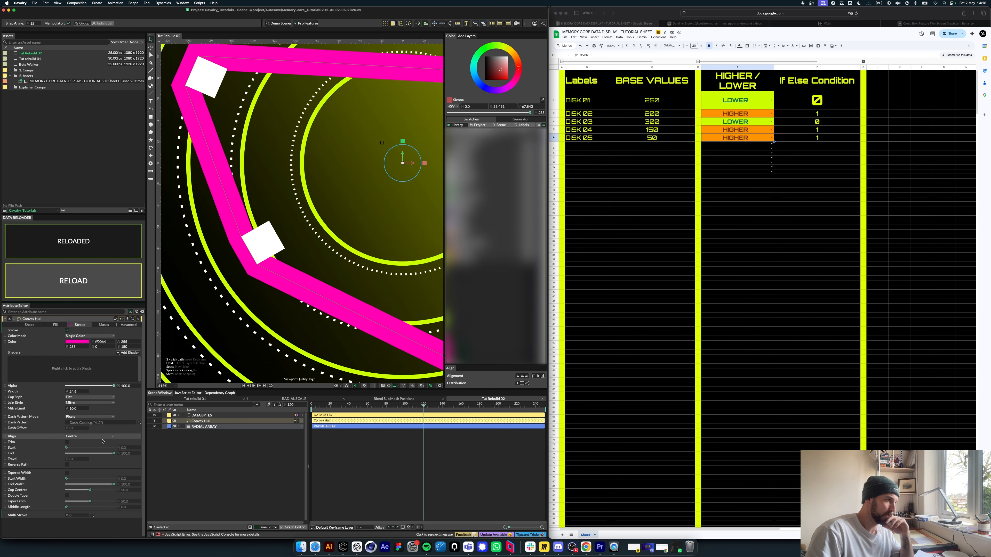
{"action": "left_click", "coordinate": [96, 437]}
{"action": "left_click", "coordinate": [89, 444]}
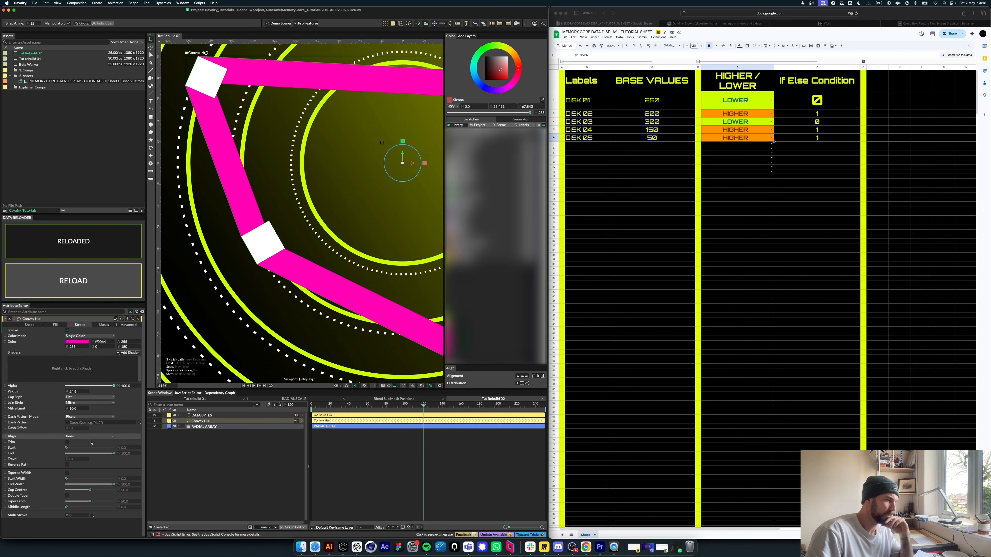
{"action": "left_click", "coordinate": [91, 439]}
{"action": "left_click", "coordinate": [88, 445]}
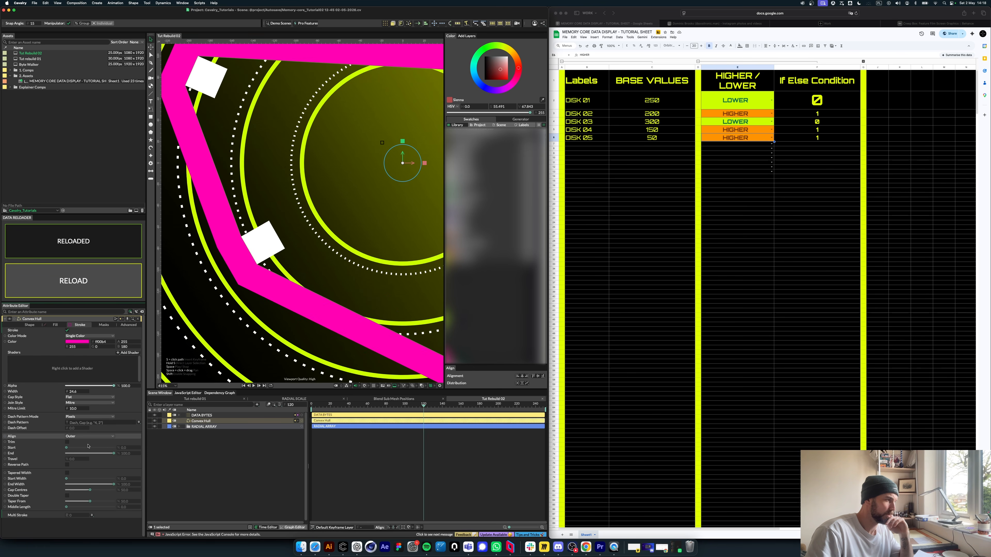
{"action": "left_click_drag", "start_coordinate": [105, 391], "coordinate": [70, 392]}
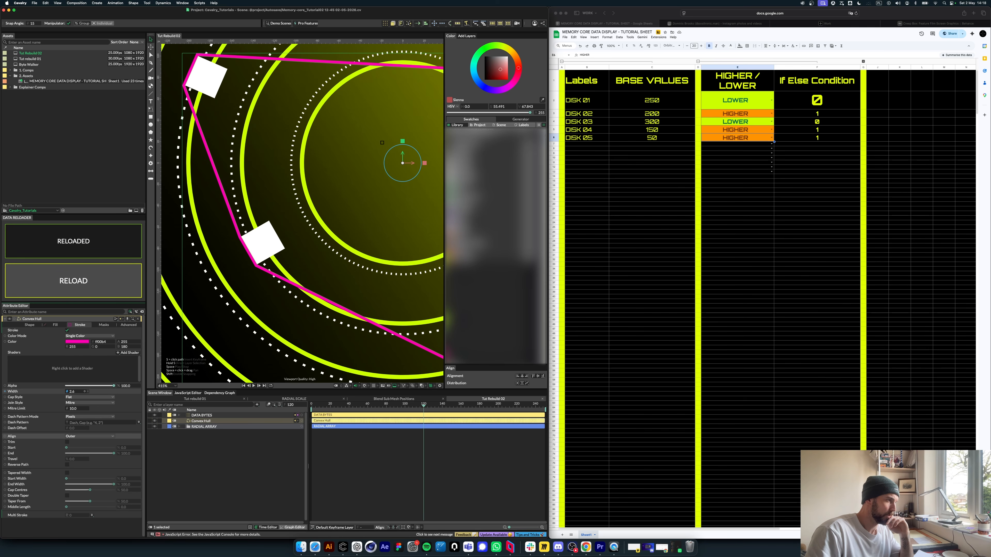
{"action": "left_click", "coordinate": [274, 465]}
Step: Play the animation from the start to check the Convex Hull outline around the data bytes
{"action": "scroll", "coordinate": [306, 252], "scroll_direction": "down", "scroll_amount": 10}
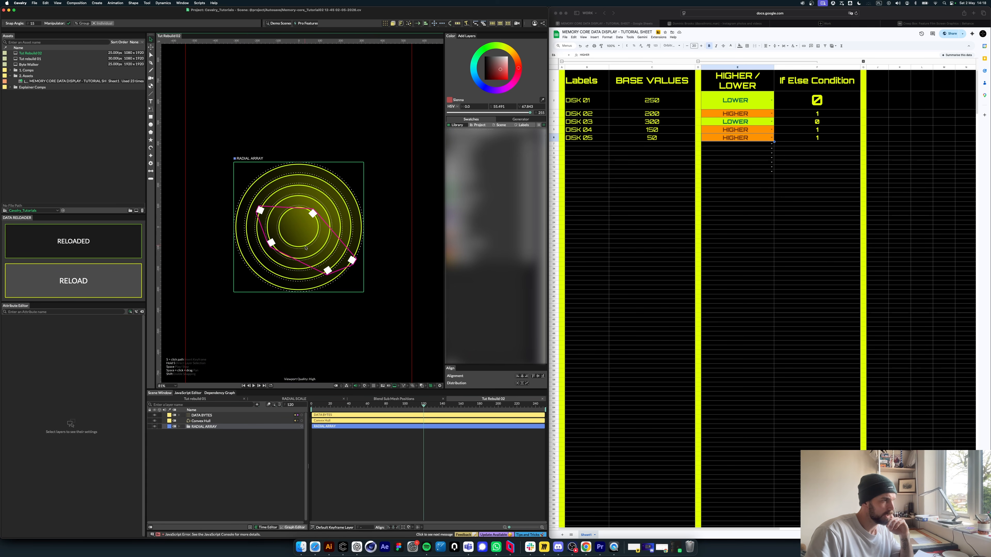
{"action": "left_click_drag", "start_coordinate": [305, 247], "coordinate": [324, 252]}
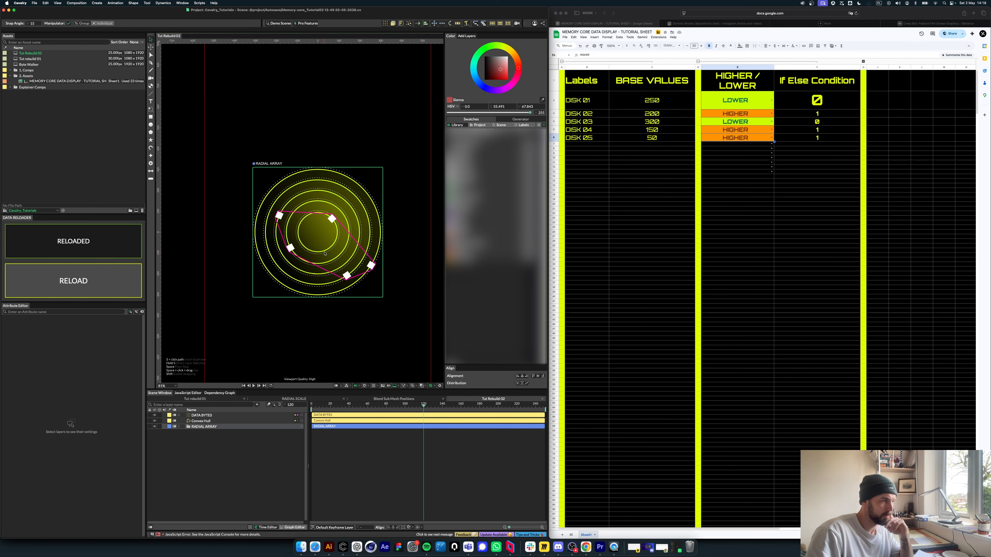
{"action": "scroll", "coordinate": [339, 327], "scroll_direction": "up", "scroll_amount": 3}
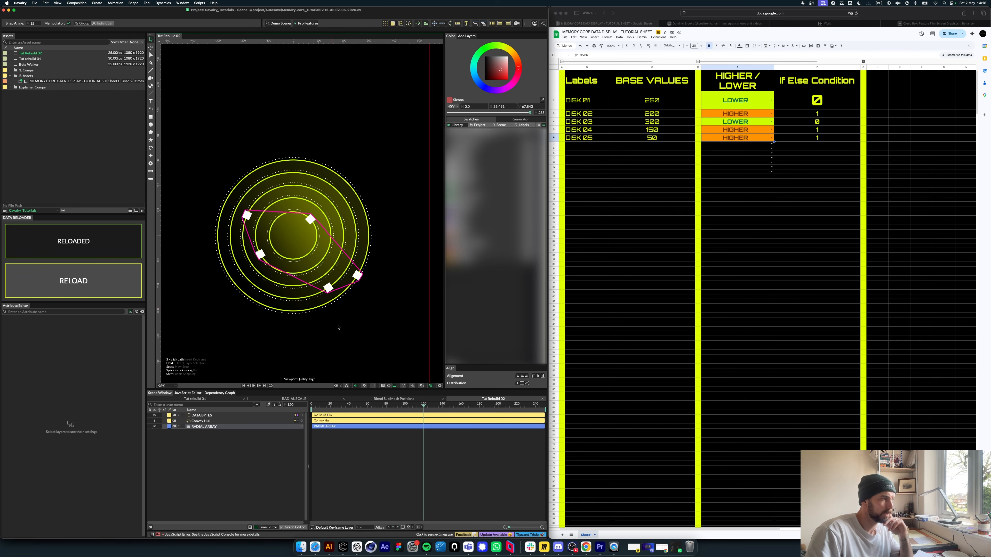
{"action": "left_click", "coordinate": [311, 405]}
{"action": "key", "text": "space"}
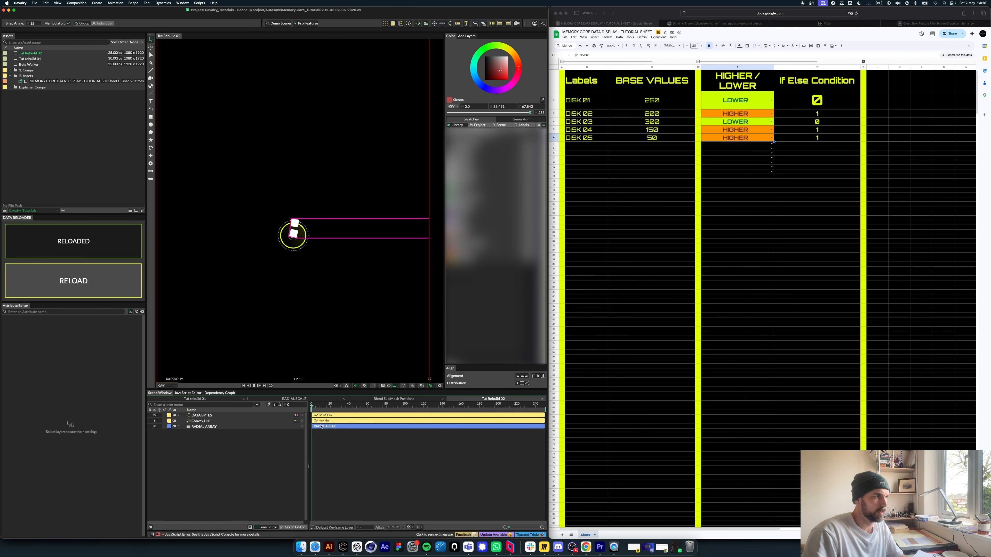
Step: Examine how far the Convex Hull lines extend outside the composition, and scrub from frame 0 to frame 30
{"action": "scroll", "coordinate": [397, 249], "scroll_direction": "down", "scroll_amount": 4}
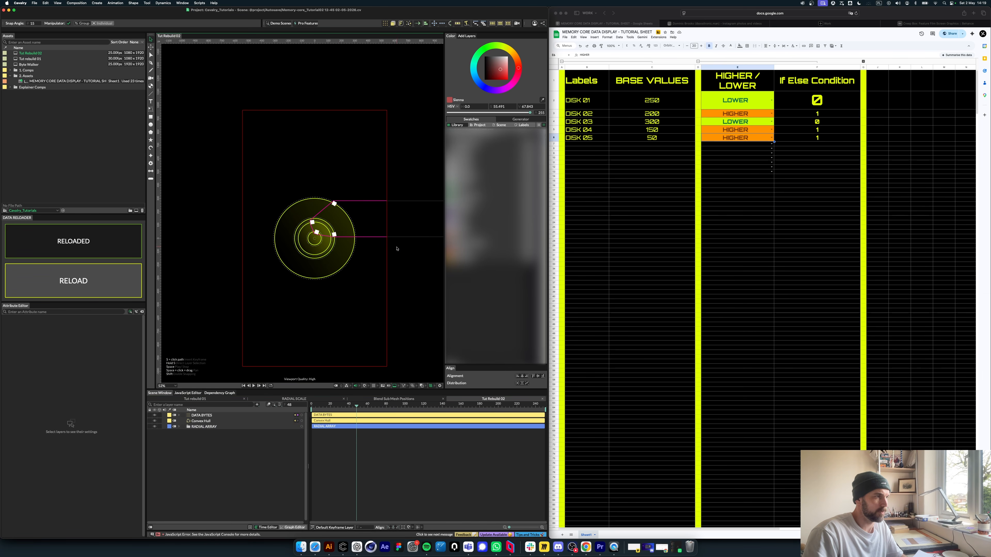
{"action": "scroll", "coordinate": [288, 233], "scroll_direction": "down", "scroll_amount": 6}
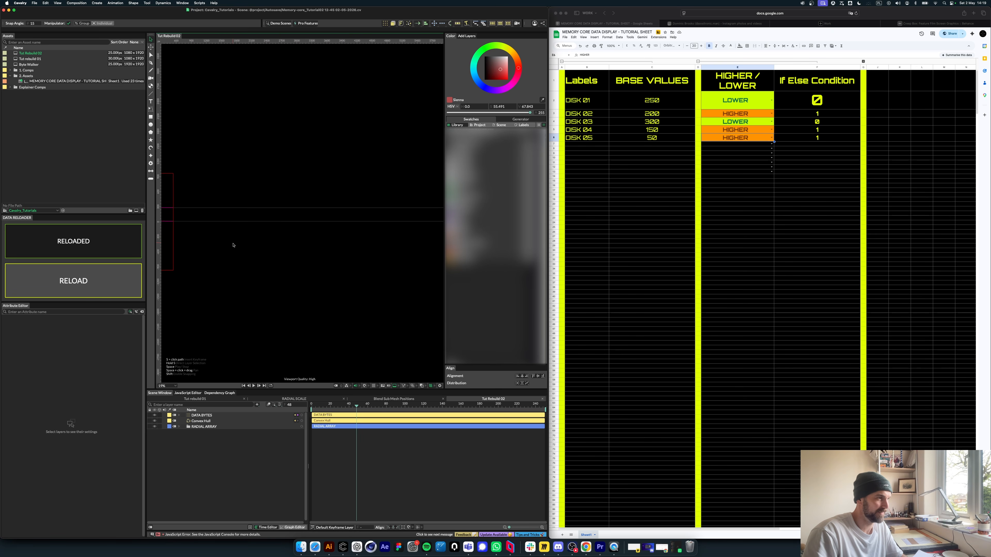
{"action": "scroll", "coordinate": [260, 259], "scroll_direction": "left", "scroll_amount": 5}
{"action": "scroll", "coordinate": [294, 227], "scroll_direction": "up", "scroll_amount": 6}
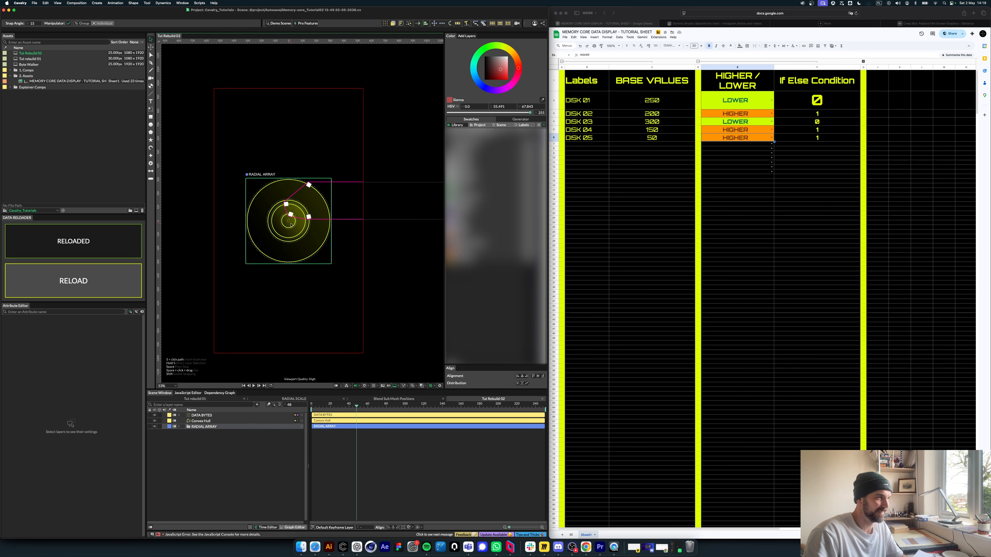
{"action": "left_click", "coordinate": [311, 406]}
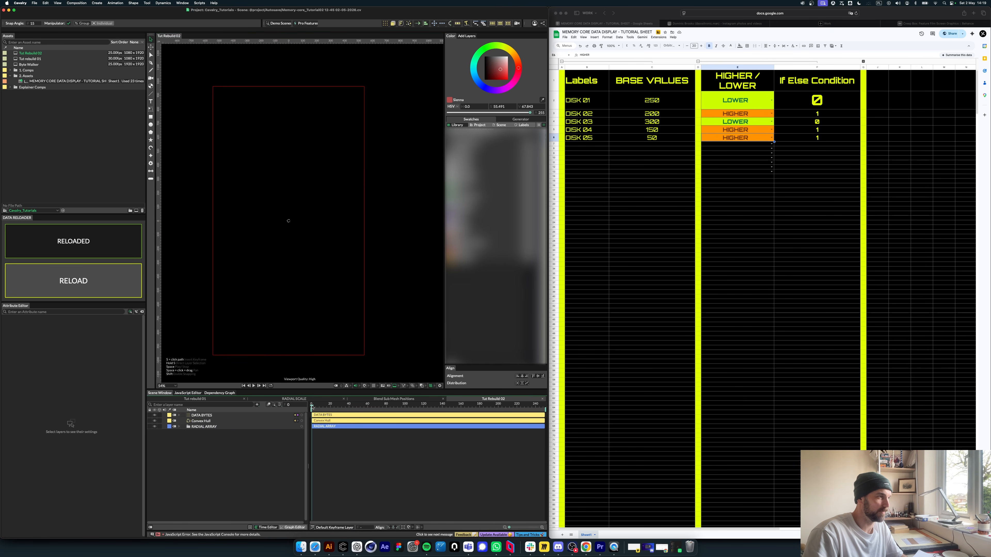
{"action": "left_click_drag", "start_coordinate": [319, 408], "coordinate": [339, 409]}
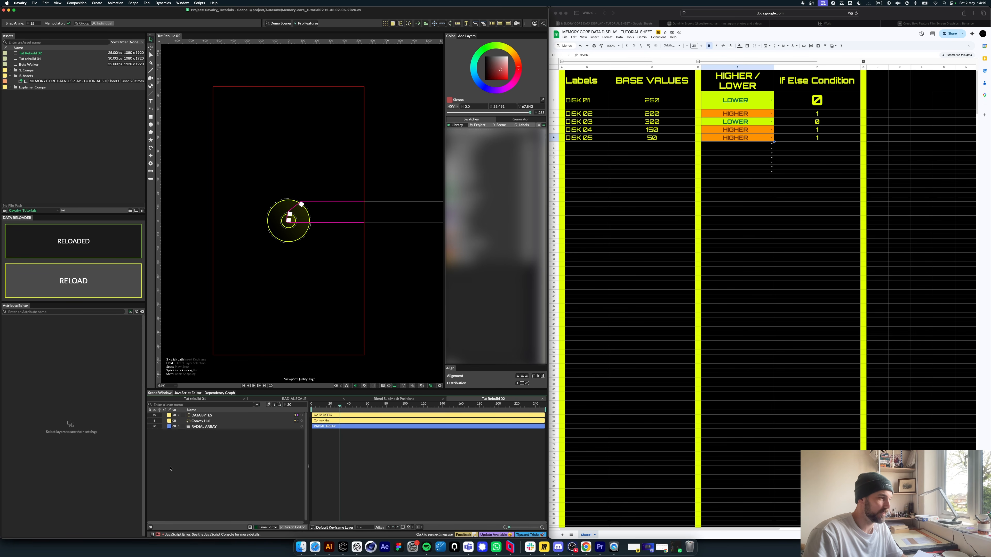
Step: Set the Rectangle Shape inside DATA BYTES to a size of 0 at frame 0 and keyframe its width
{"action": "left_click", "coordinate": [178, 415]}
{"action": "left_click", "coordinate": [182, 416]}
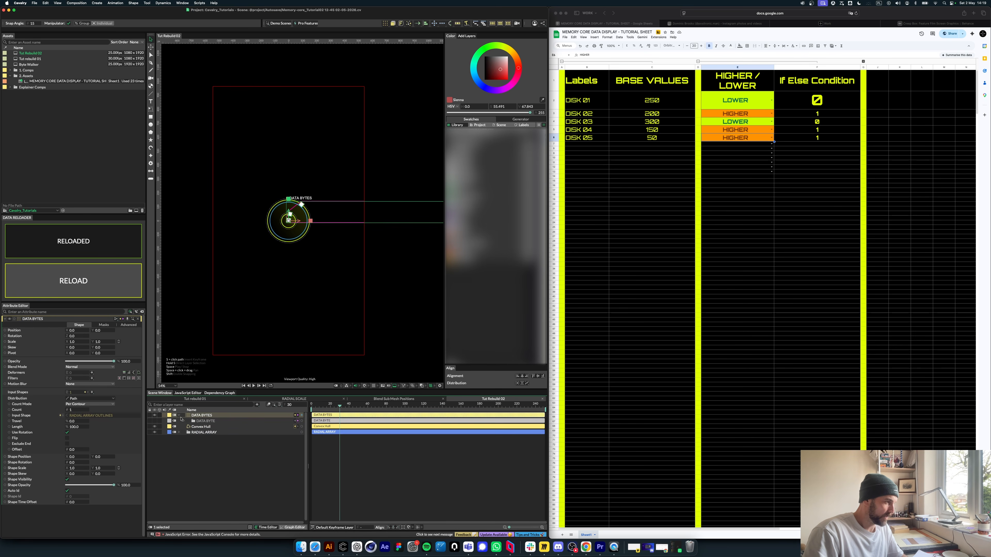
{"action": "left_click", "coordinate": [182, 421]}
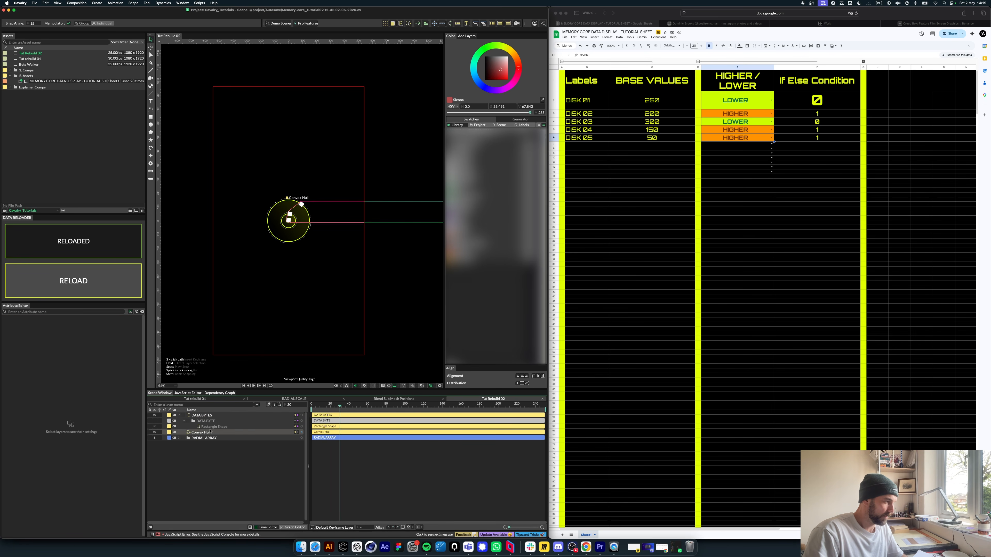
{"action": "left_click", "coordinate": [210, 427]}
{"action": "key", "text": "Home"}
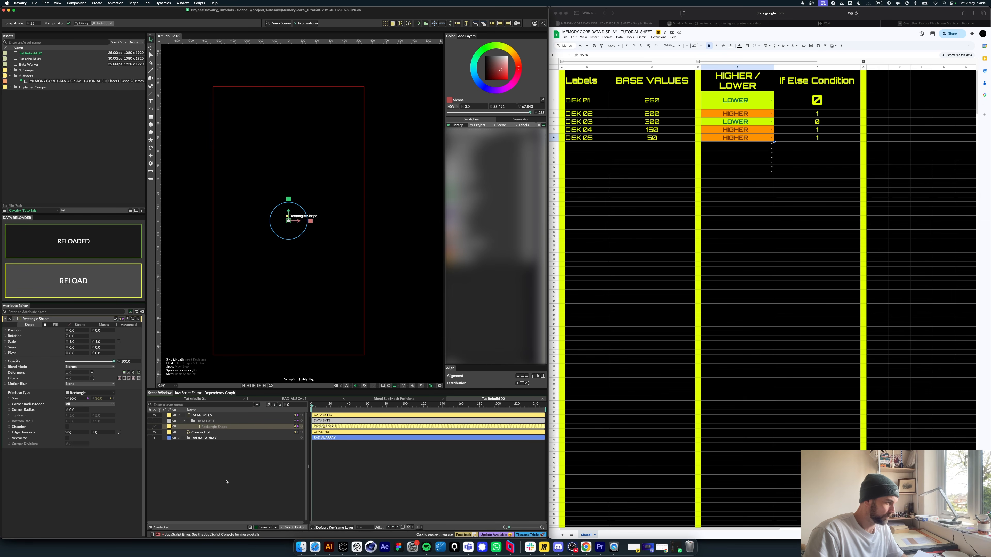
{"action": "left_click", "coordinate": [76, 398]}
{"action": "type", "text": "0"}
{"action": "key", "text": "Return"}
{"action": "left_click", "coordinate": [84, 399]}
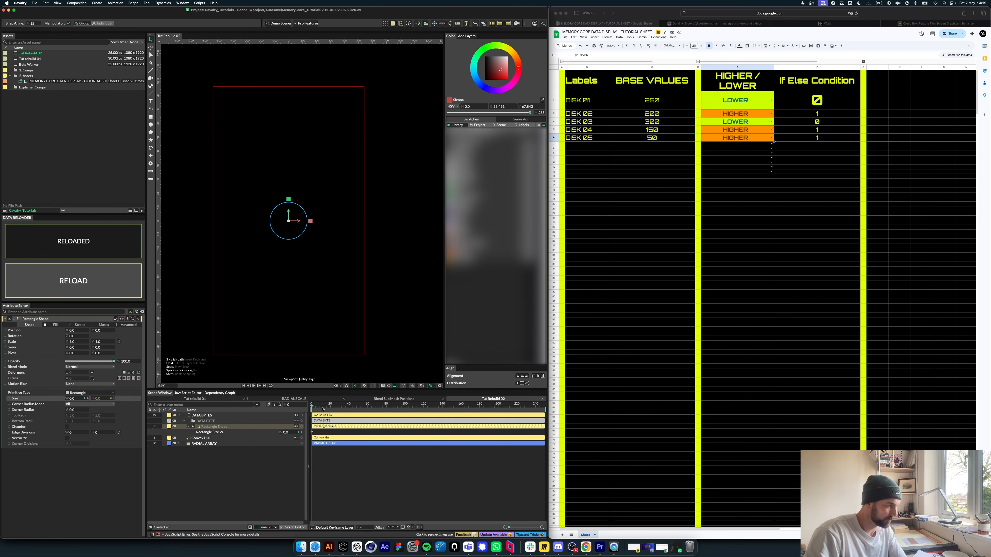
Step: Keyframe the size of the Rectangle Shape inside DATA BYTES to 25 at frame 23
{"action": "left_click_drag", "start_coordinate": [322, 408], "coordinate": [328, 407]}
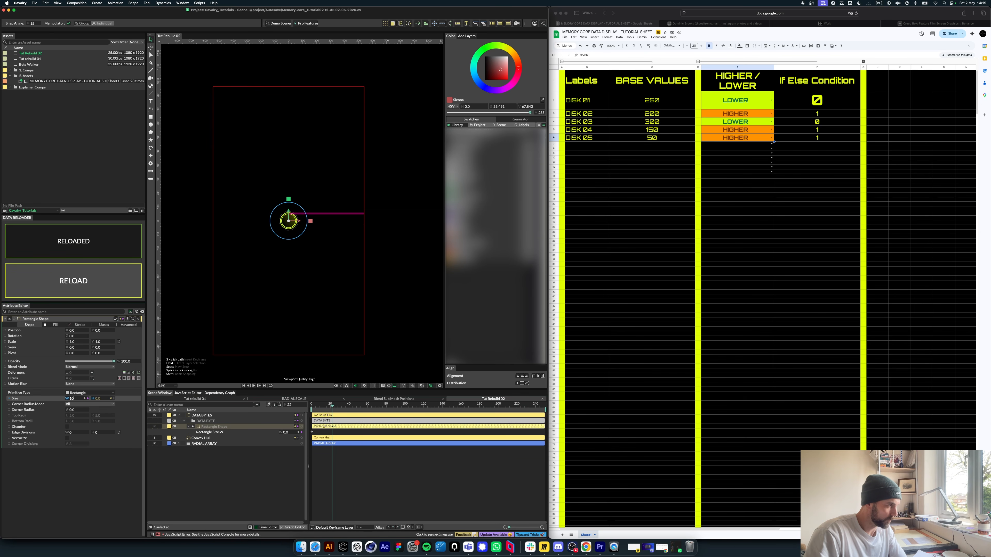
{"action": "type", "text": "25"}
{"action": "key", "text": "Return"}
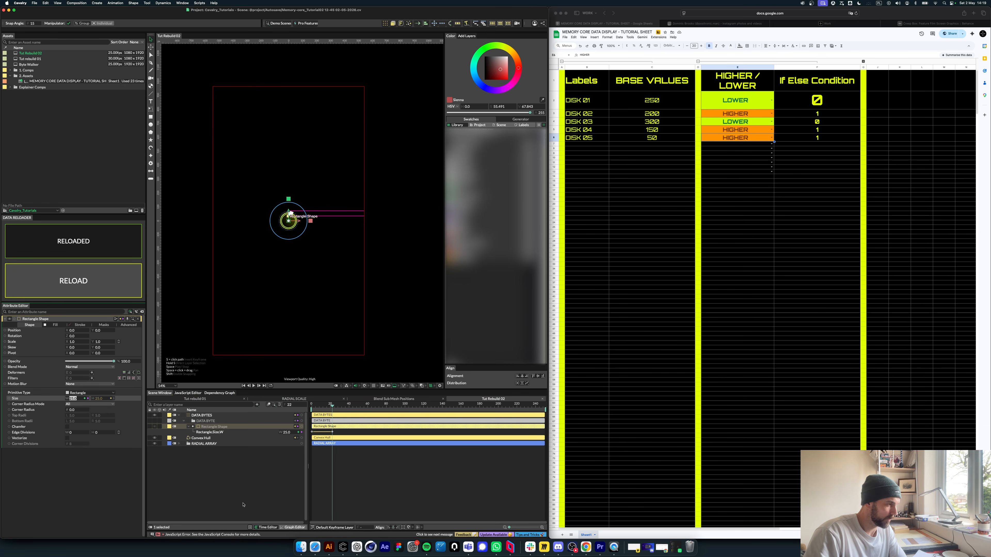
{"action": "left_click", "coordinate": [243, 505]}
Step: Connect the existing Stagger under RADIAL ARRAY OUTLINES to the Shape Time Offset of DATA BYTES
{"action": "left_click", "coordinate": [206, 416]}
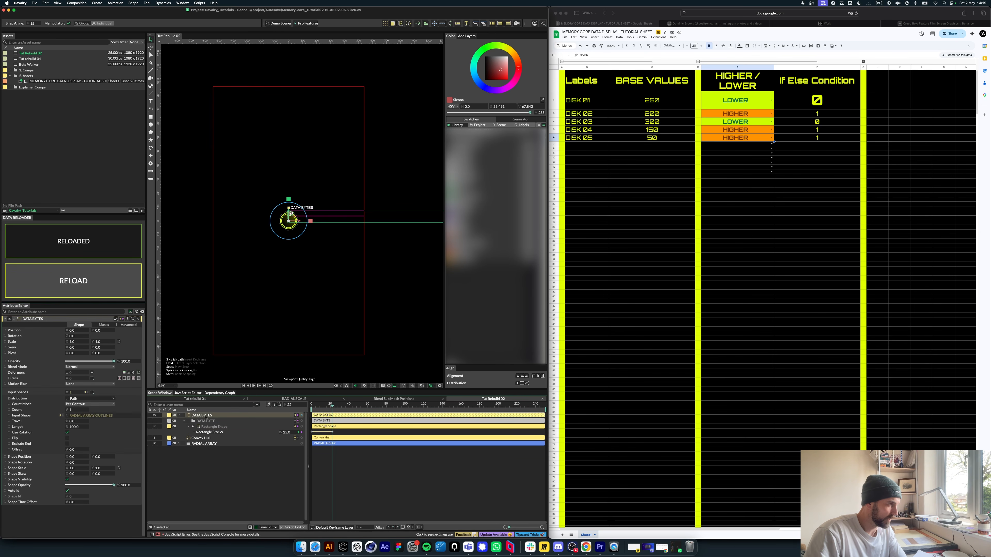
{"action": "right_click", "coordinate": [26, 503]}
{"action": "mouse_move", "coordinate": [28, 500]}
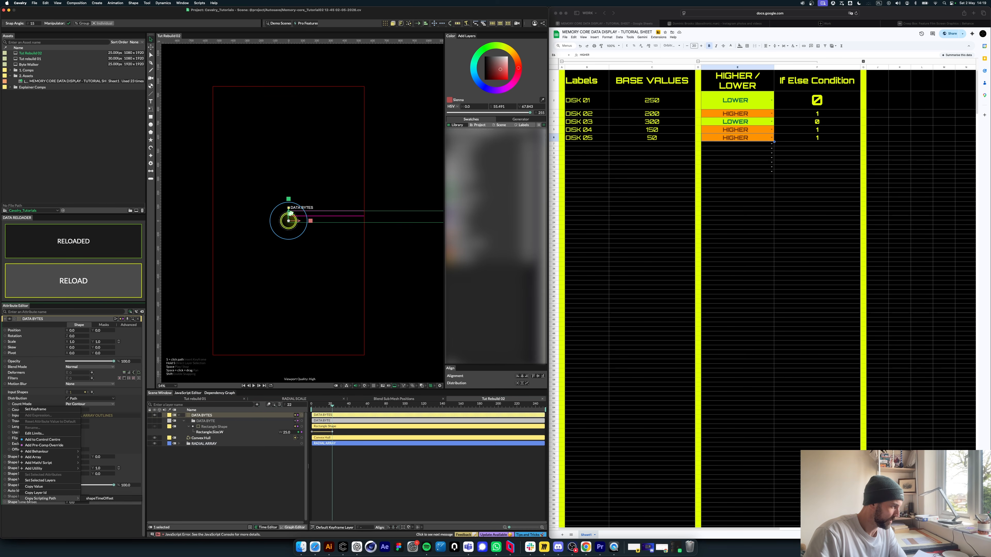
{"action": "left_click", "coordinate": [229, 484]}
{"action": "left_click", "coordinate": [179, 444]}
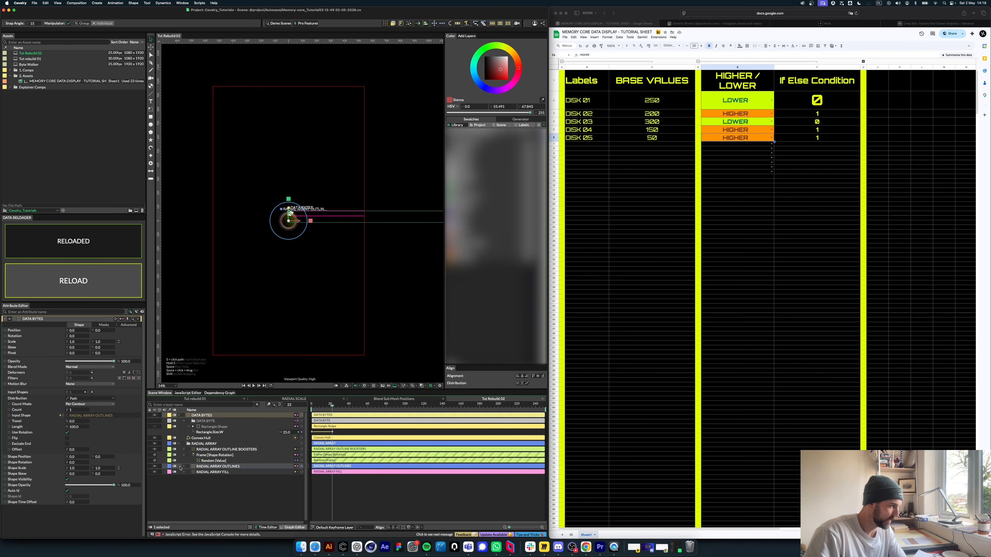
{"action": "left_click", "coordinate": [184, 456]}
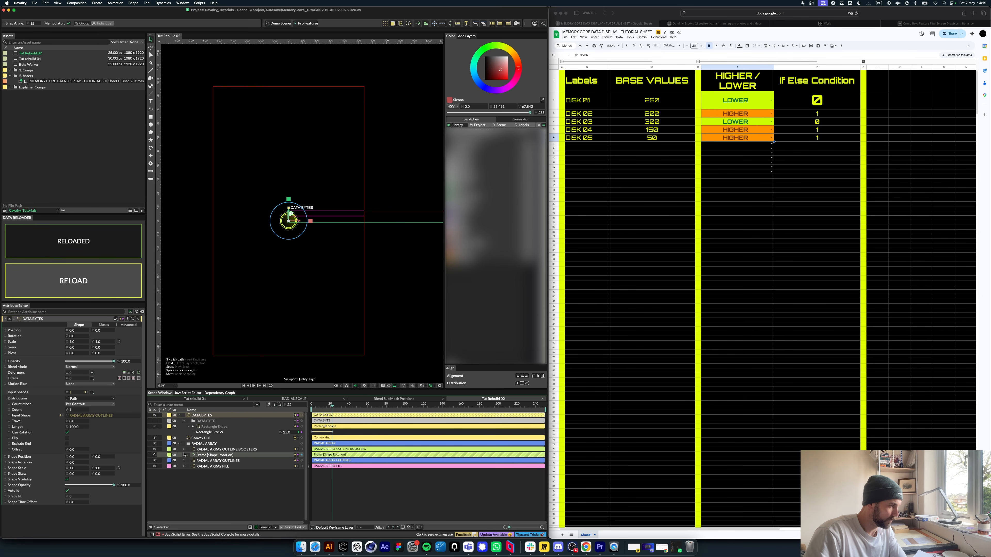
{"action": "left_click", "coordinate": [185, 461]}
{"action": "left_click", "coordinate": [183, 462]}
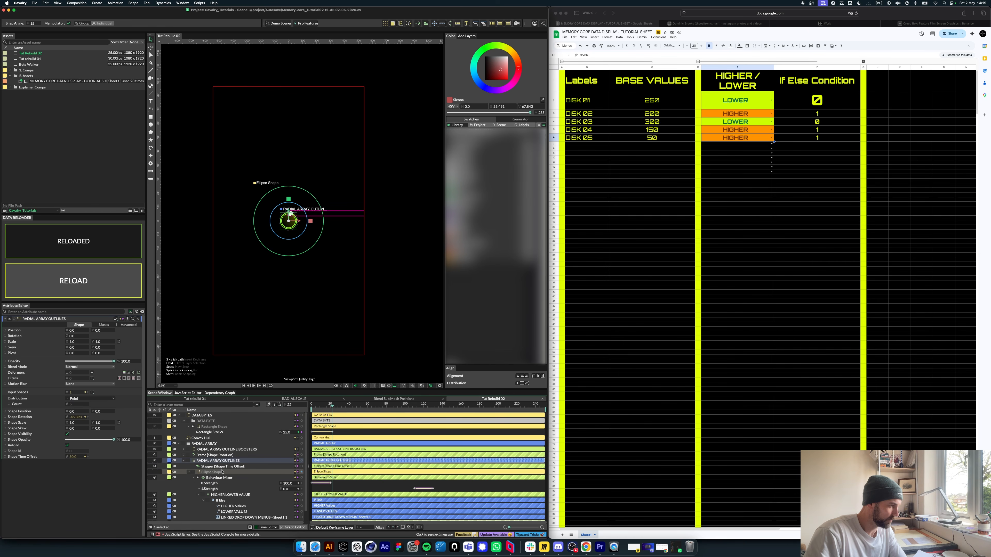
{"action": "left_click_drag", "start_coordinate": [302, 468], "coordinate": [214, 426]}
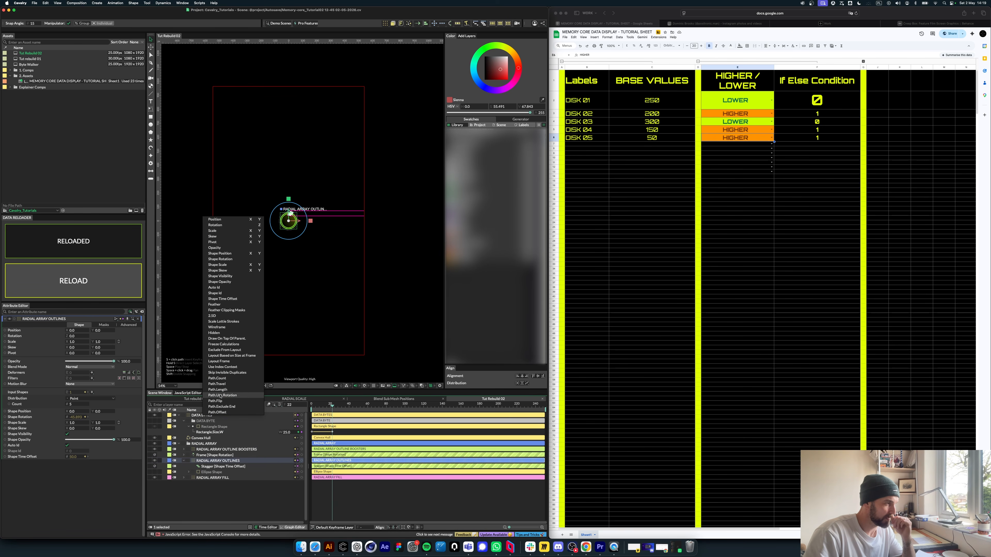
{"action": "left_click", "coordinate": [231, 298]}
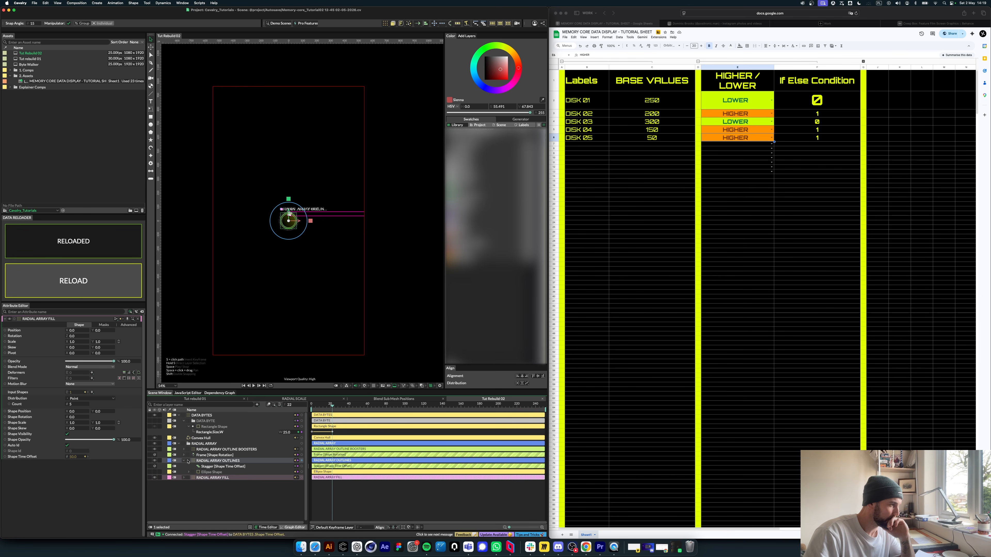
Step: Collapse the RADIAL ARRAY group, select DATA BYTES together with Convex Hull, and play the animation
{"action": "left_click", "coordinate": [179, 443]}
{"action": "left_click", "coordinate": [211, 437]}
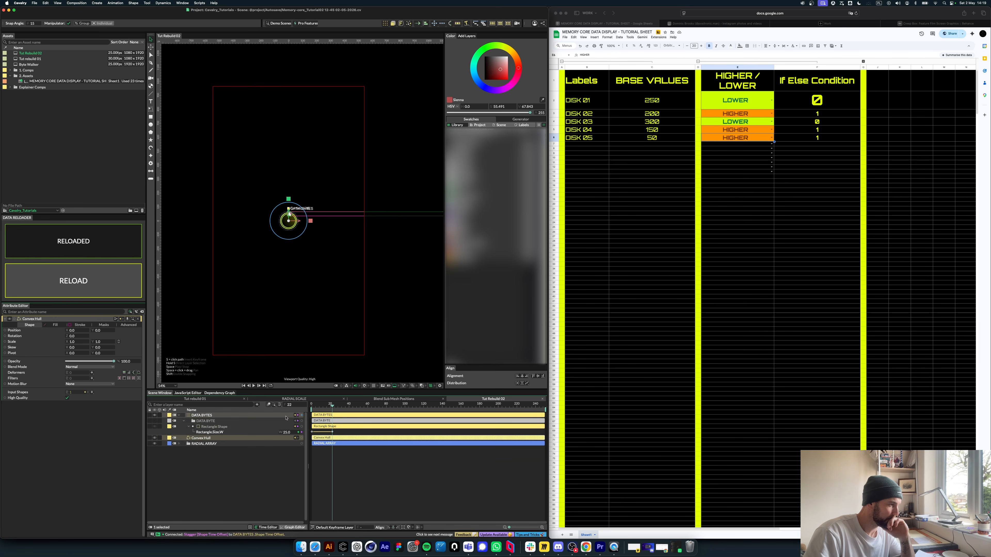
{"action": "key", "text": "space"}
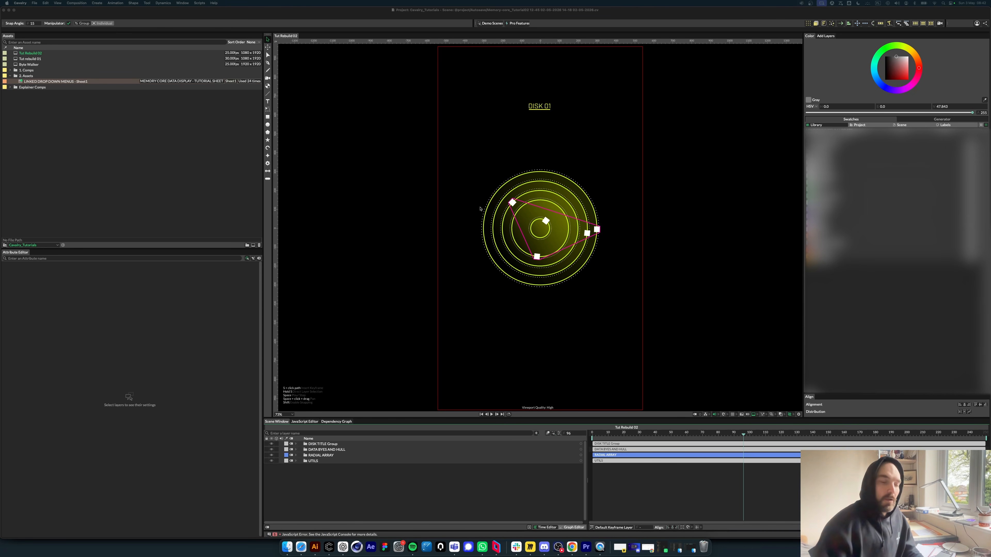
Step: Scrub through Tut Rebuild 02 and compare it with the disk labels in the RADIAL SCALE composition
{"action": "left_click", "coordinate": [323, 473]}
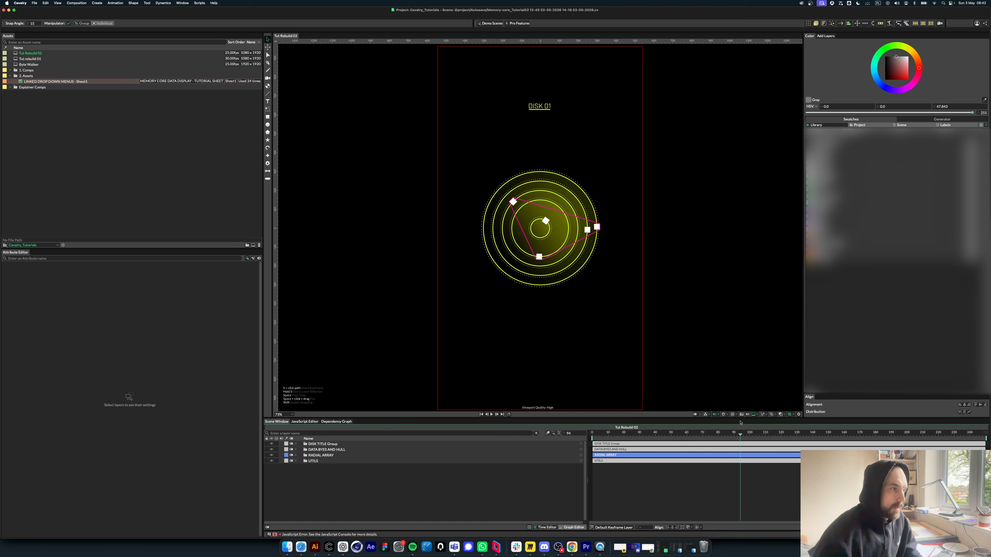
{"action": "left_click_drag", "start_coordinate": [588, 427], "coordinate": [634, 425]}
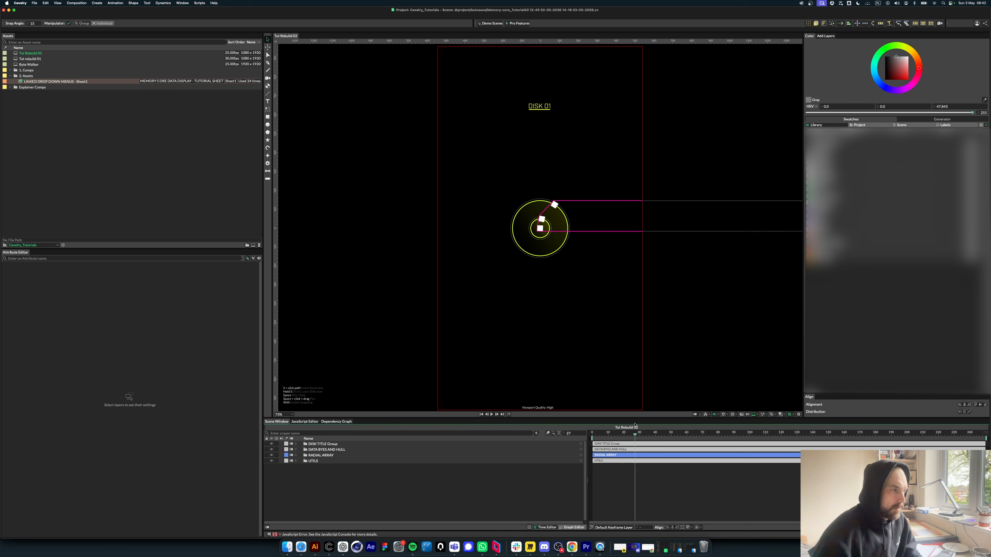
{"action": "left_click", "coordinate": [201, 230]}
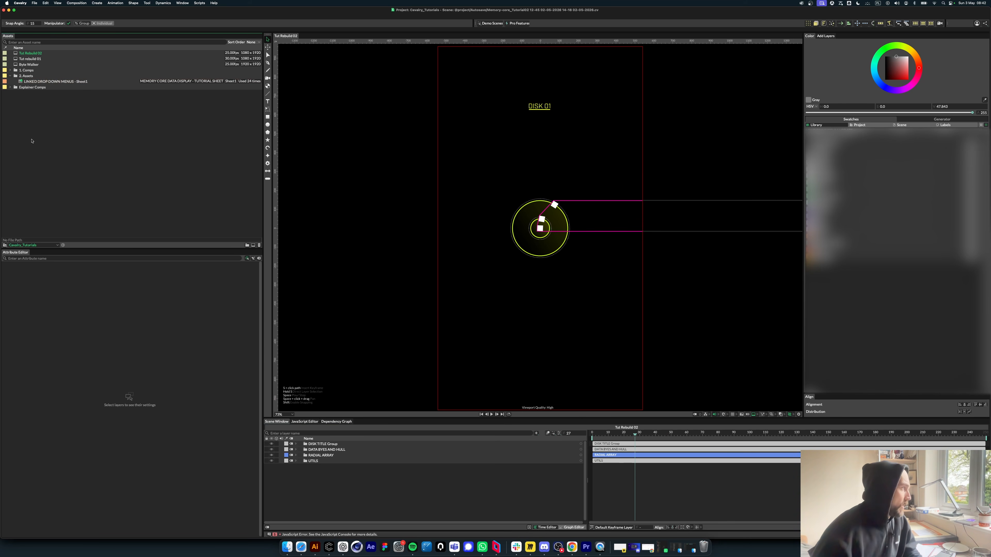
{"action": "left_click", "coordinate": [10, 70]}
{"action": "double_click", "coordinate": [36, 75]}
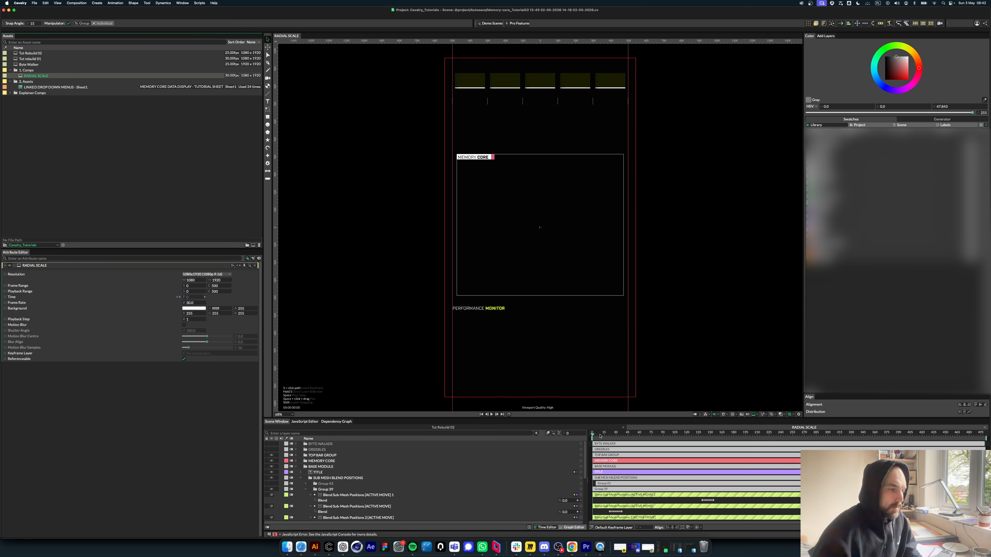
{"action": "left_click_drag", "start_coordinate": [600, 436], "coordinate": [502, 416]}
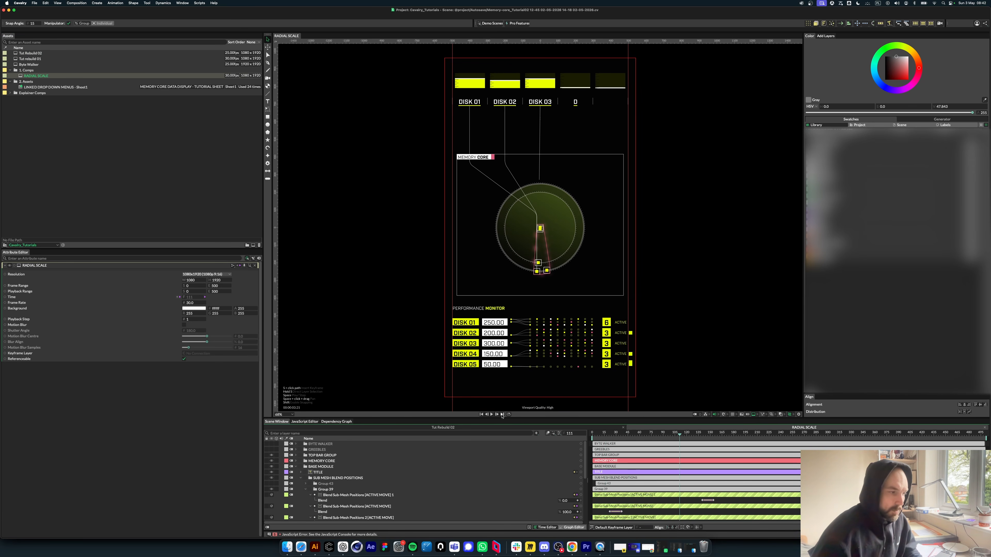
{"action": "left_click", "coordinate": [480, 427]}
{"action": "left_click_drag", "start_coordinate": [634, 434], "coordinate": [666, 424]}
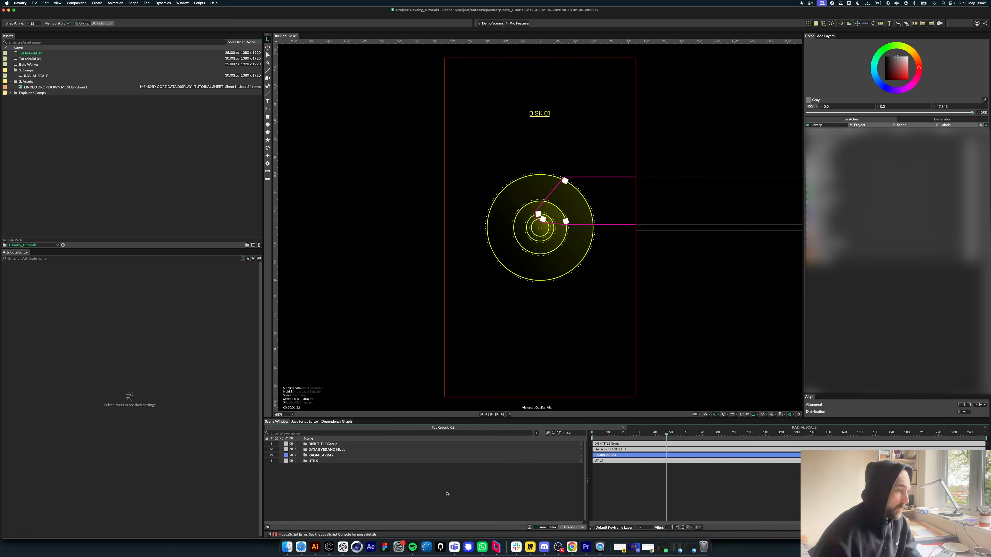
Step: Create a Duplicator from the DISK TITLE Group and set its grid count to 5 by 1
{"action": "left_click", "coordinate": [533, 113]}
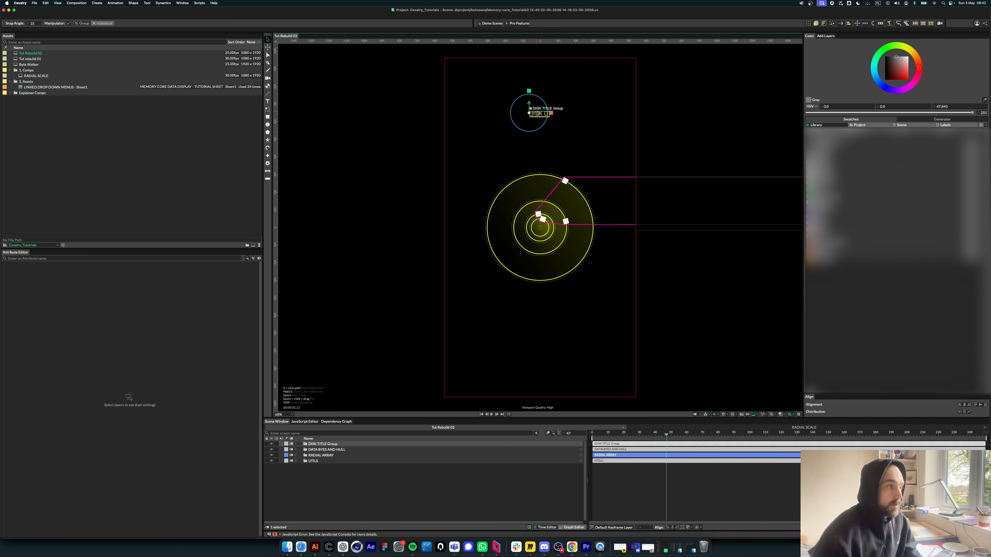
{"action": "left_click", "coordinate": [540, 122]}
{"action": "left_click", "coordinate": [538, 114]}
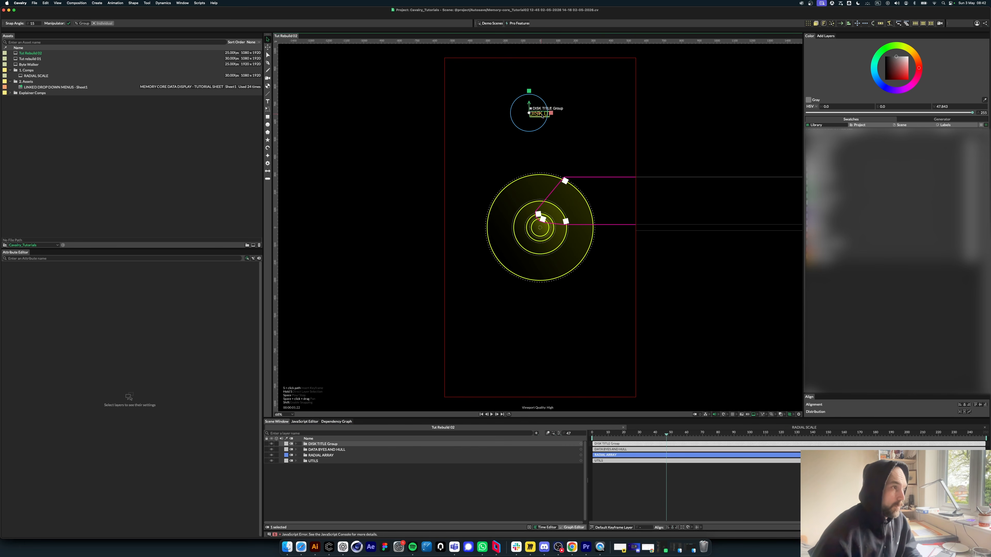
{"action": "left_click", "coordinate": [343, 473]}
{"action": "left_click", "coordinate": [340, 444]}
{"action": "mouse_move", "coordinate": [630, 429]}
{"action": "left_mouse_down"}
{"action": "mouse_move", "coordinate": [593, 431]}
{"action": "mouse_move", "coordinate": [642, 432]}
{"action": "left_mouse_up"}
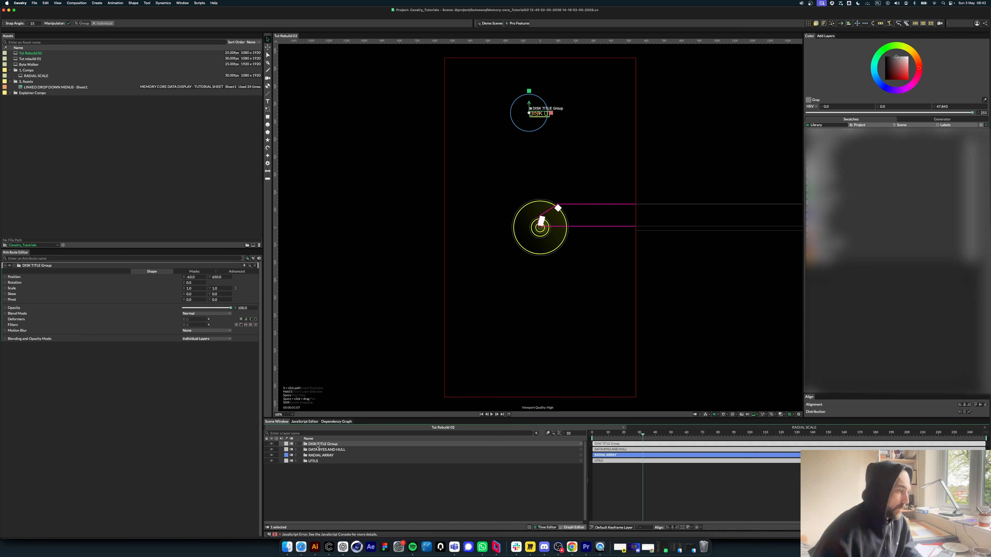
{"action": "left_click", "coordinate": [808, 24]}
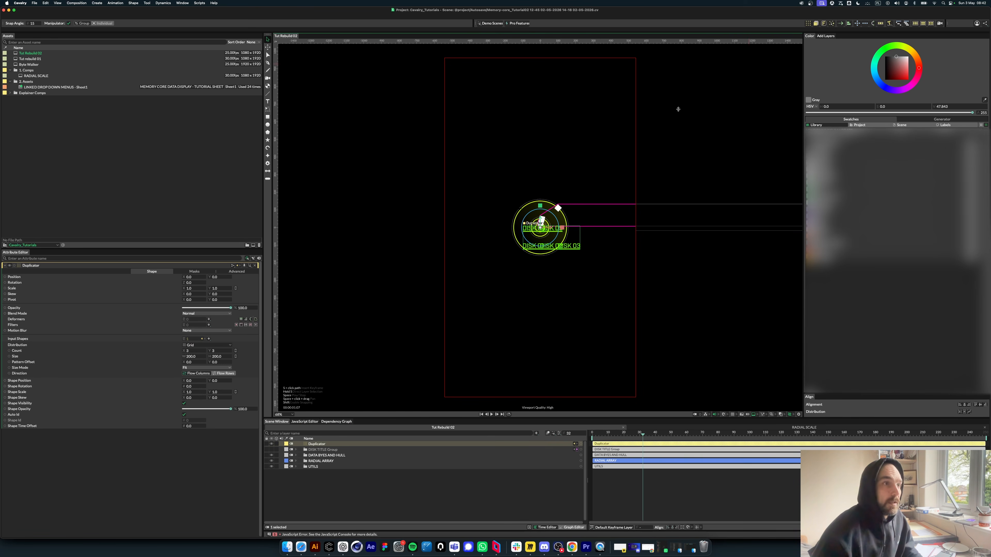
{"action": "double_click", "coordinate": [188, 351]}
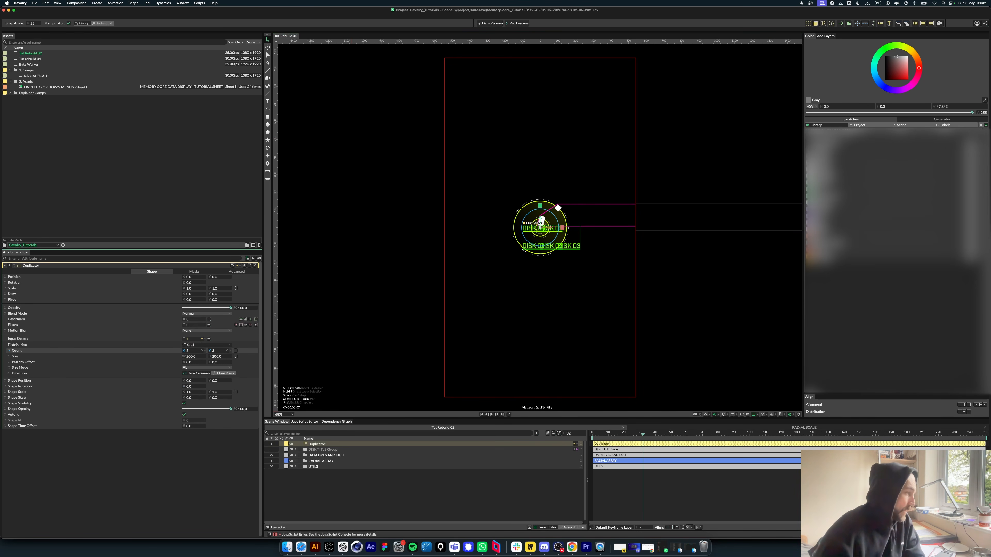
{"action": "key", "text": "Tab"}
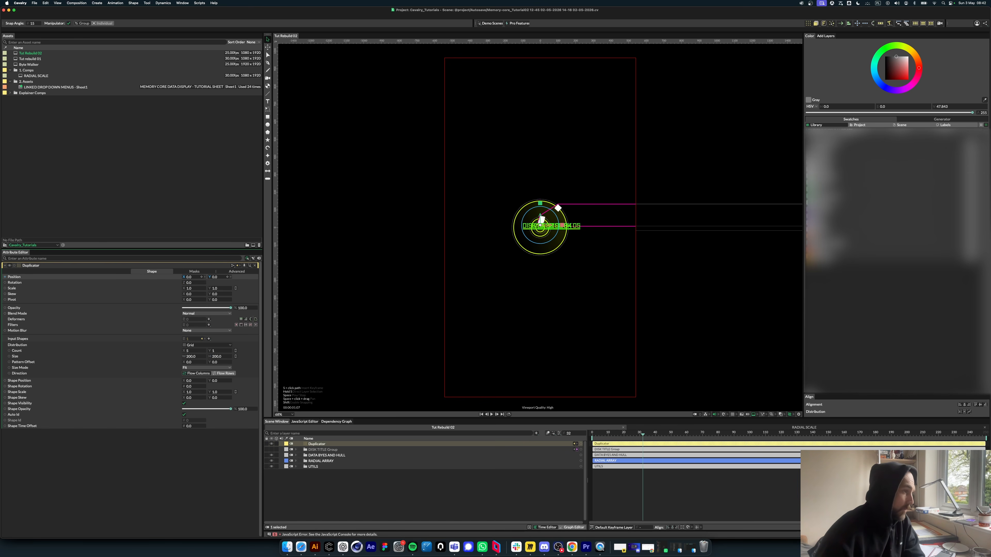
Step: Place the Duplicator of disk titles above the rings at X -62, Y 535, and set its grid width to 736
{"action": "left_click_drag", "start_coordinate": [215, 277], "coordinate": [424, 277]}
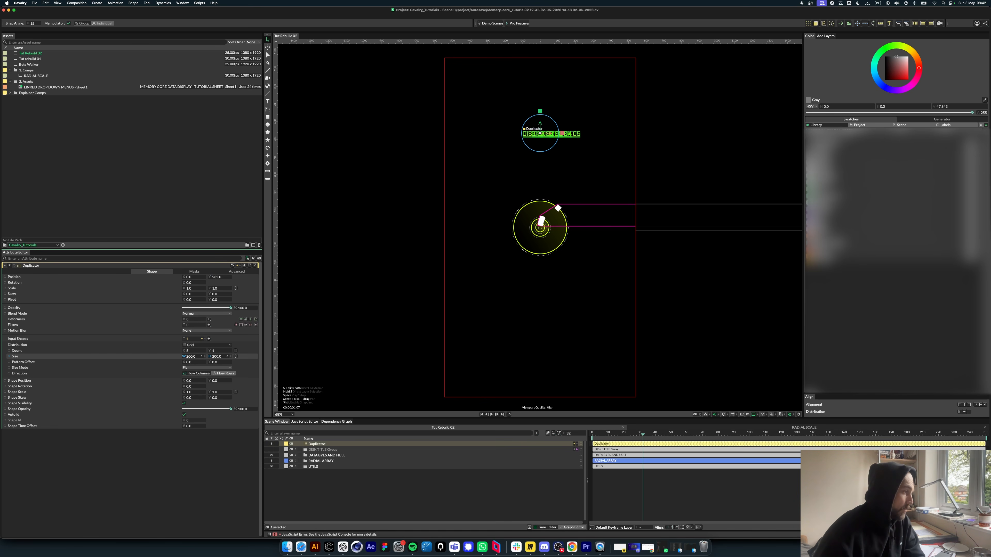
{"action": "left_click_drag", "start_coordinate": [344, 356], "coordinate": [345, 356]}
{"action": "left_click_drag", "start_coordinate": [647, 439], "coordinate": [984, 434]}
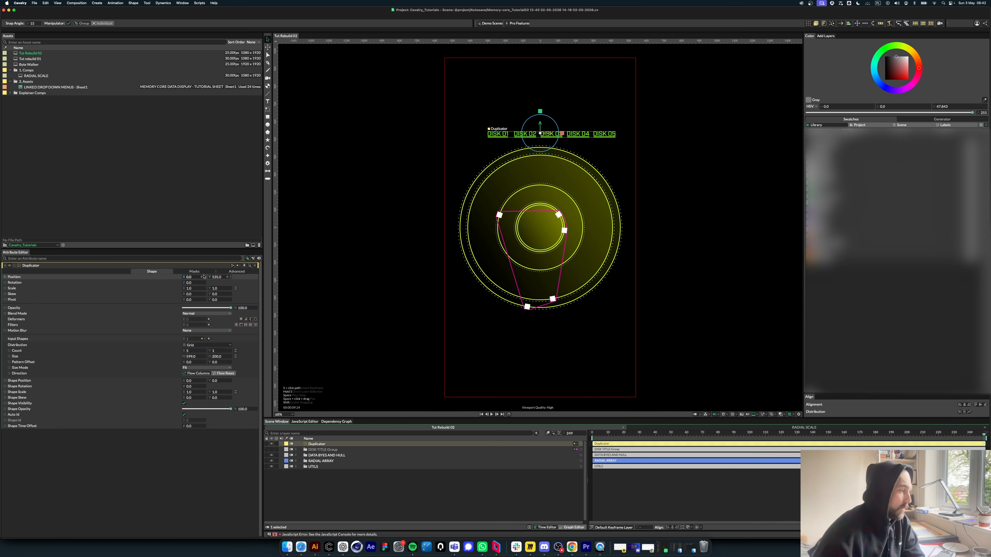
{"action": "left_click_drag", "start_coordinate": [195, 278], "coordinate": [168, 279]}
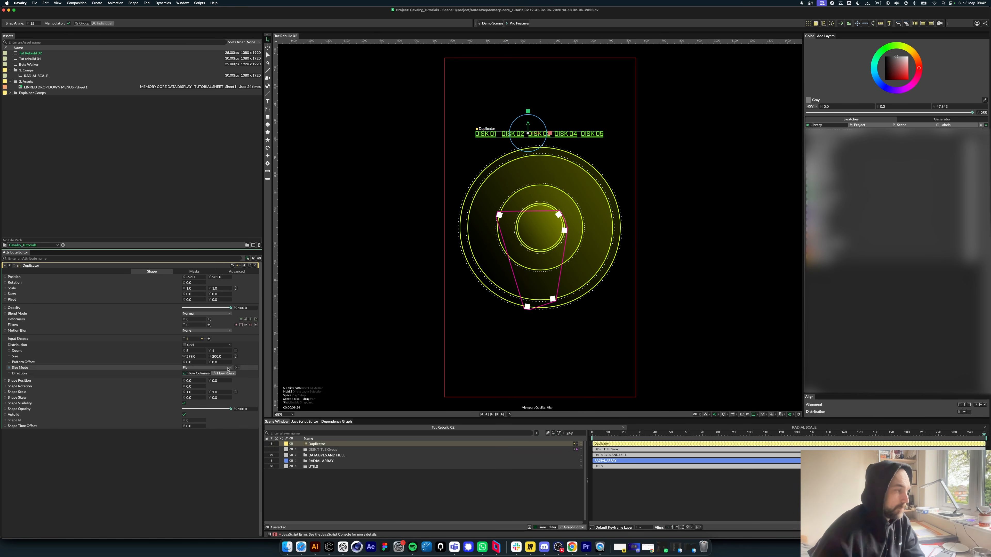
{"action": "left_click_drag", "start_coordinate": [191, 356], "coordinate": [248, 357]}
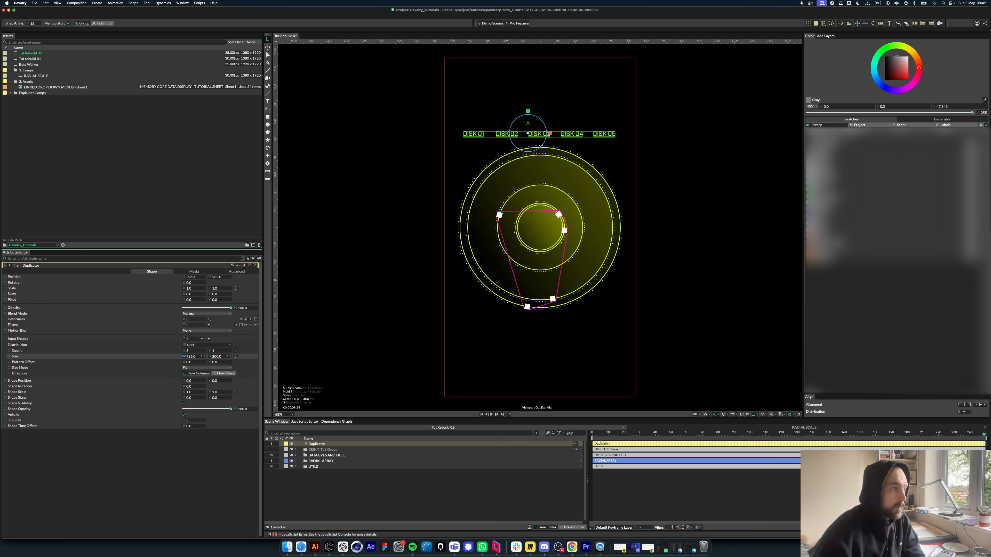
{"action": "left_click_drag", "start_coordinate": [192, 277], "coordinate": [195, 277]}
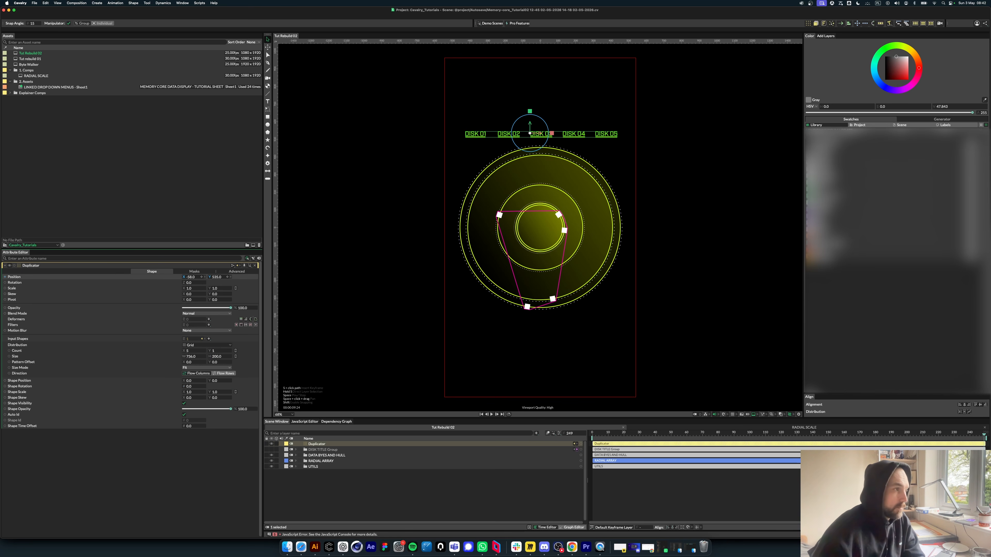
{"action": "left_click", "coordinate": [440, 500]}
{"action": "left_click_drag", "start_coordinate": [784, 435], "coordinate": [713, 438]}
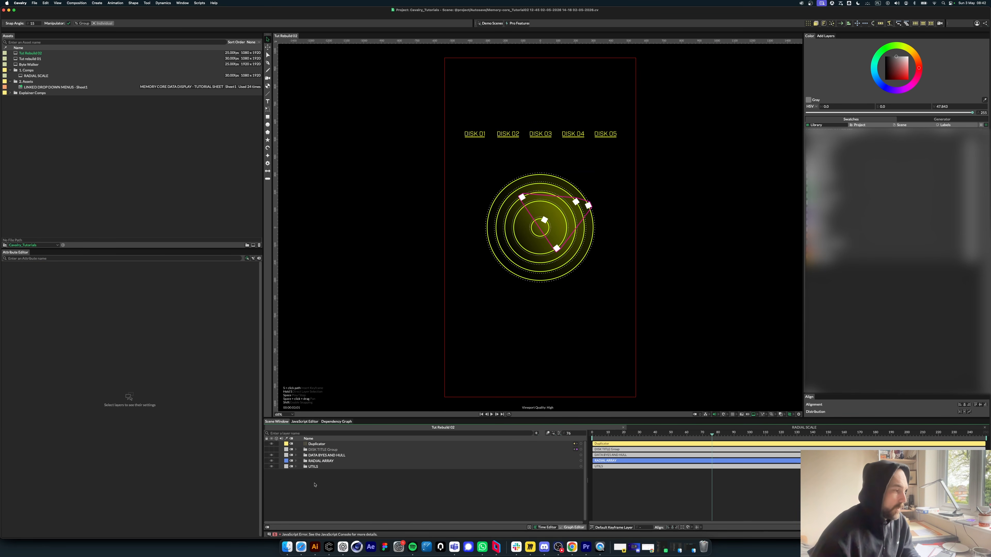
Step: Nest the DISK TITLE Group under the Duplicator and add a Stagger behaviour to the Duplicator's Shape Time Offset
{"action": "left_click", "coordinate": [317, 444]}
{"action": "left_click_drag", "start_coordinate": [321, 449], "coordinate": [320, 446]}
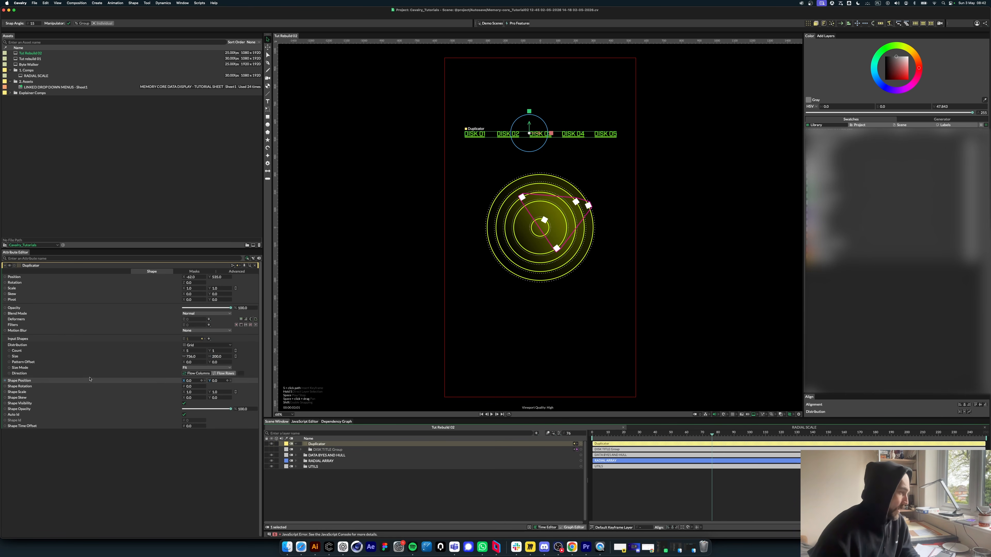
{"action": "right_click", "coordinate": [19, 424]}
{"action": "mouse_move", "coordinate": [43, 470]}
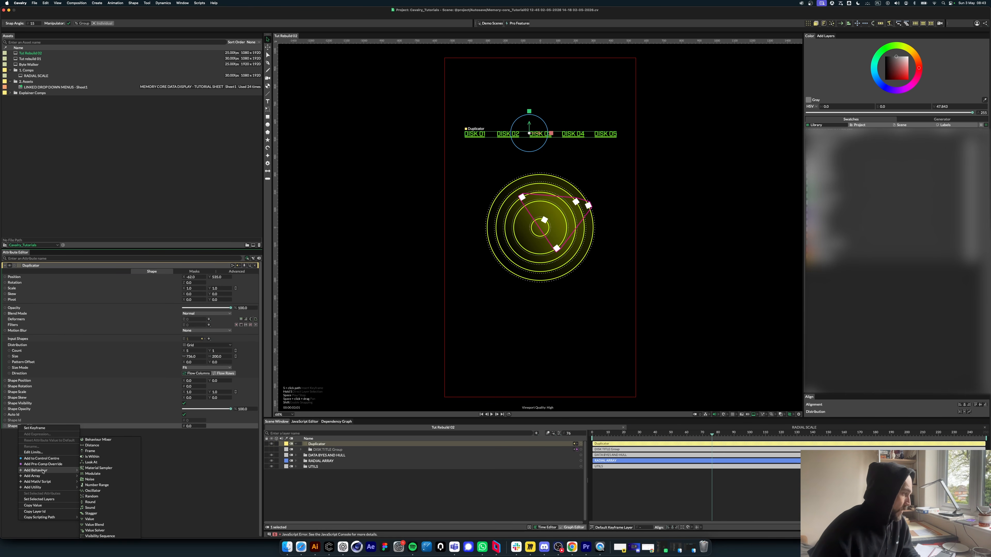
{"action": "left_click", "coordinate": [91, 514]}
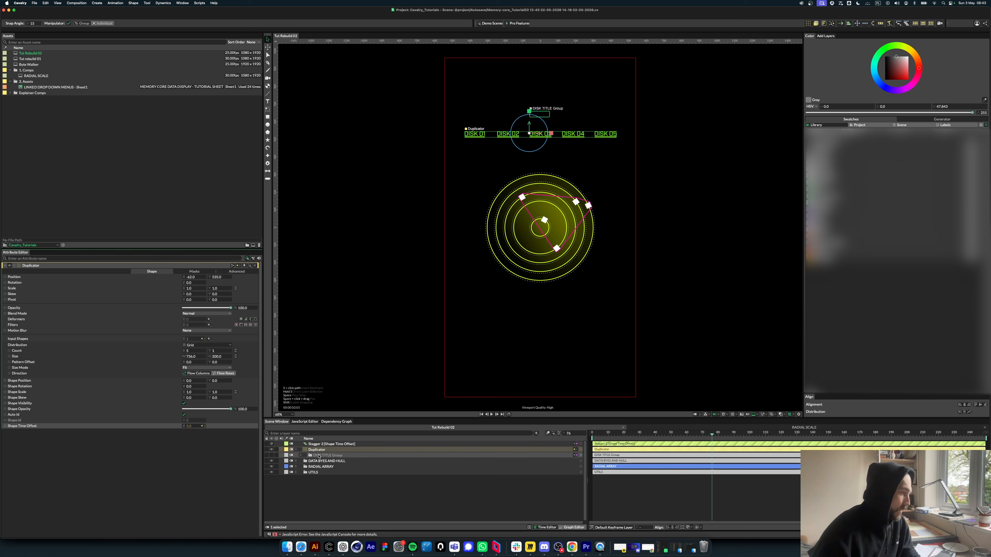
{"action": "left_click", "coordinate": [332, 451]}
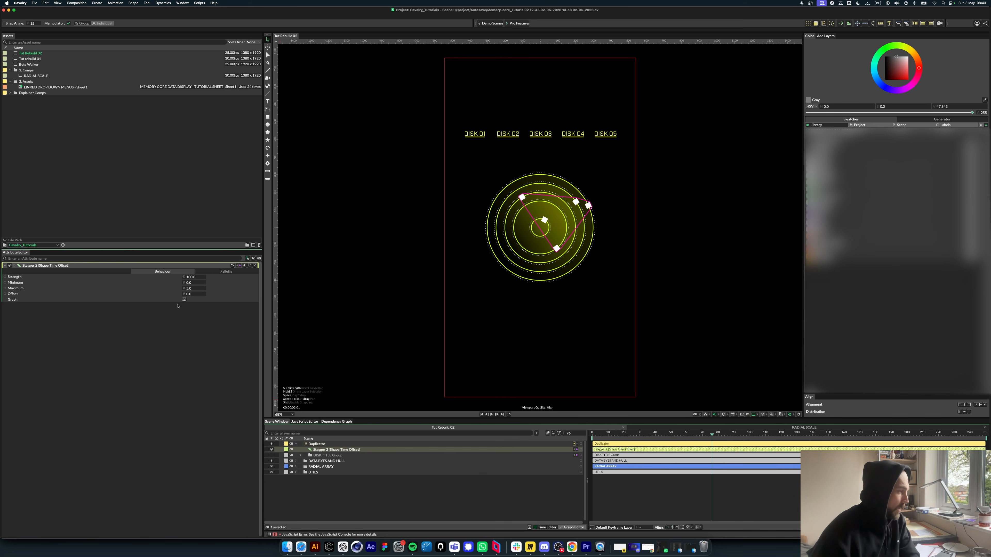
Step: Set the Maximum of the disk titles' Stagger to 50
{"action": "left_click", "coordinate": [192, 288]}
{"action": "type", "text": "50"}
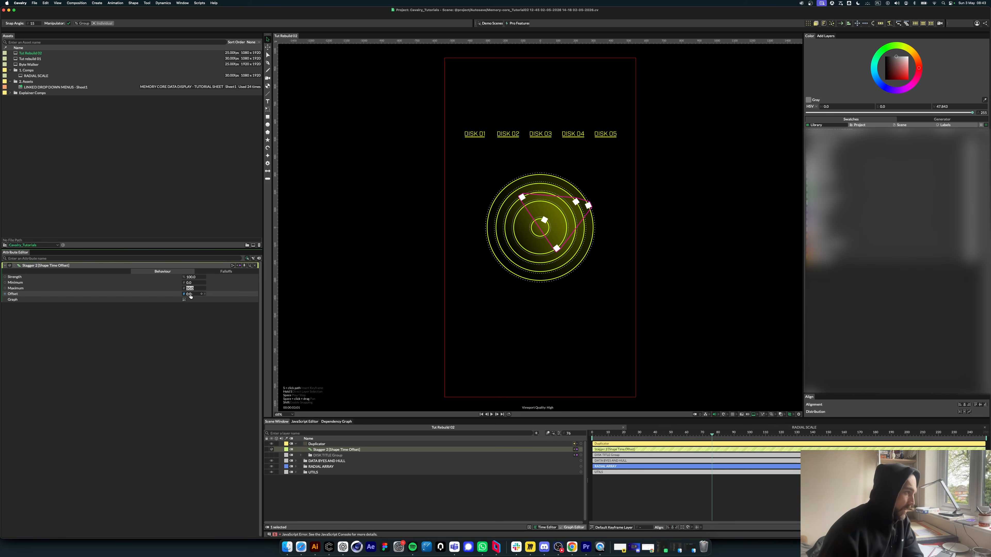
{"action": "key", "text": "Return"}
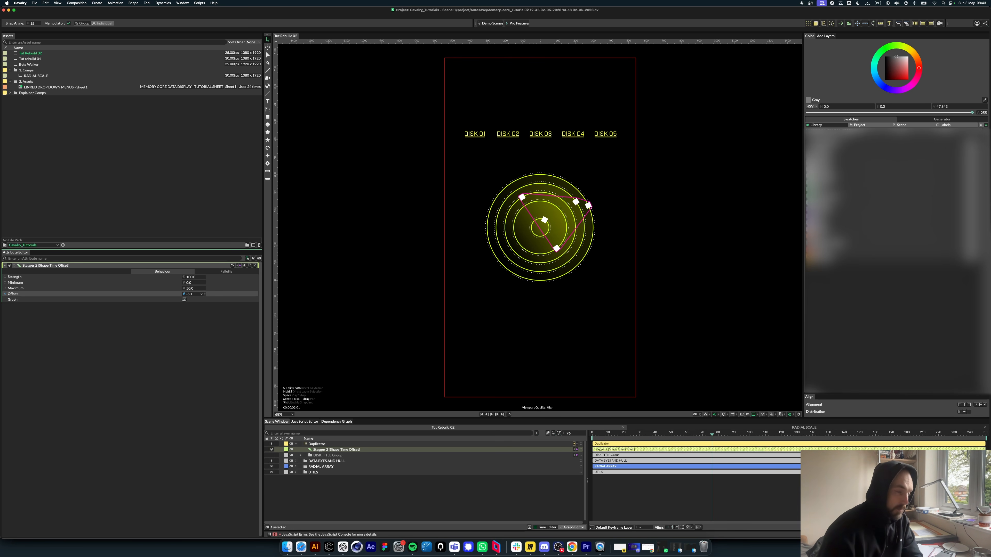
Step: Apply an Offset of -50 to the disk titles' Stagger and preview the animation from the first frame
{"action": "left_click", "coordinate": [544, 504]}
{"action": "left_click_drag", "start_coordinate": [620, 434], "coordinate": [564, 436]}
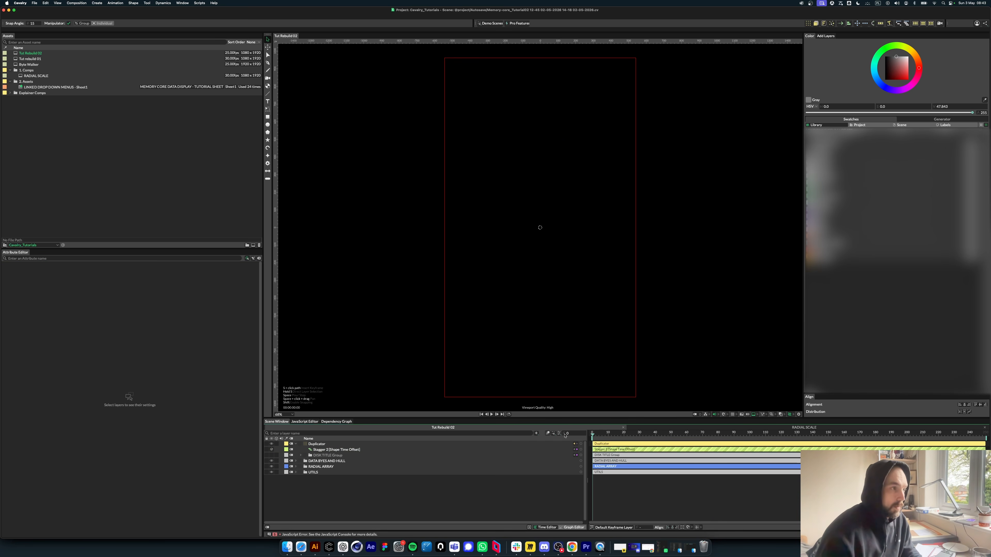
{"action": "key", "text": "space"}
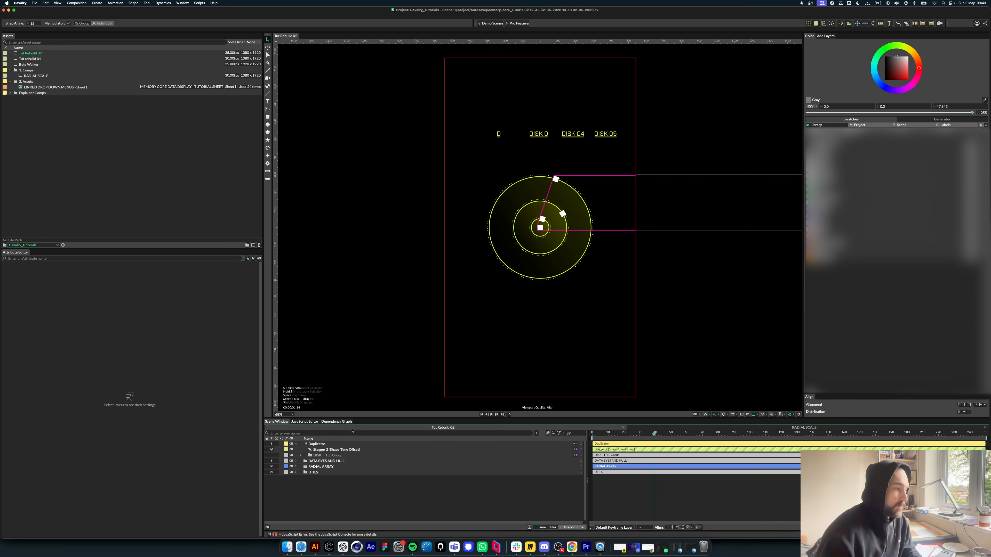
Step: Flip the graph of the disk titles' Stagger to slope downwards and play the animation from the start
{"action": "left_click", "coordinate": [329, 449]}
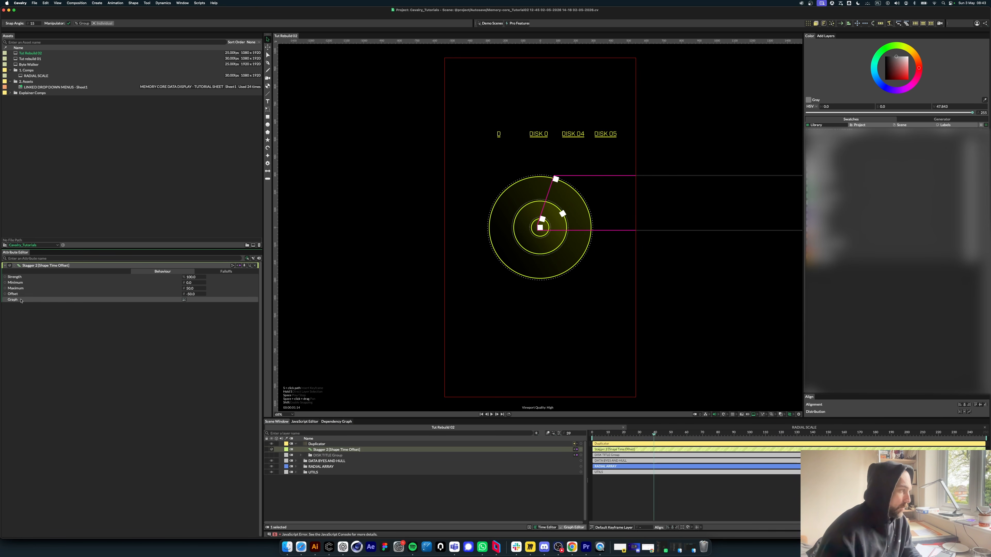
{"action": "left_click", "coordinate": [184, 300]}
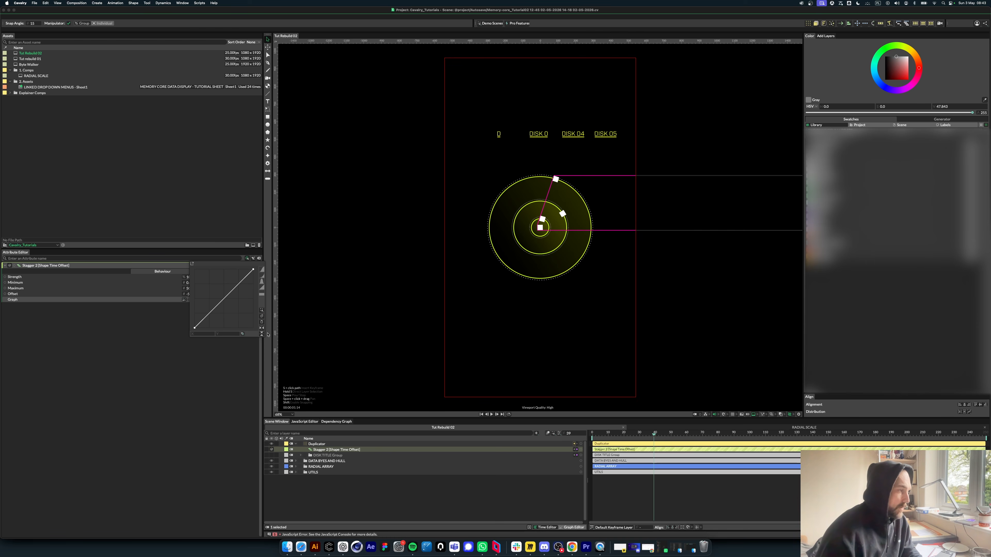
{"action": "left_click", "coordinate": [444, 492]}
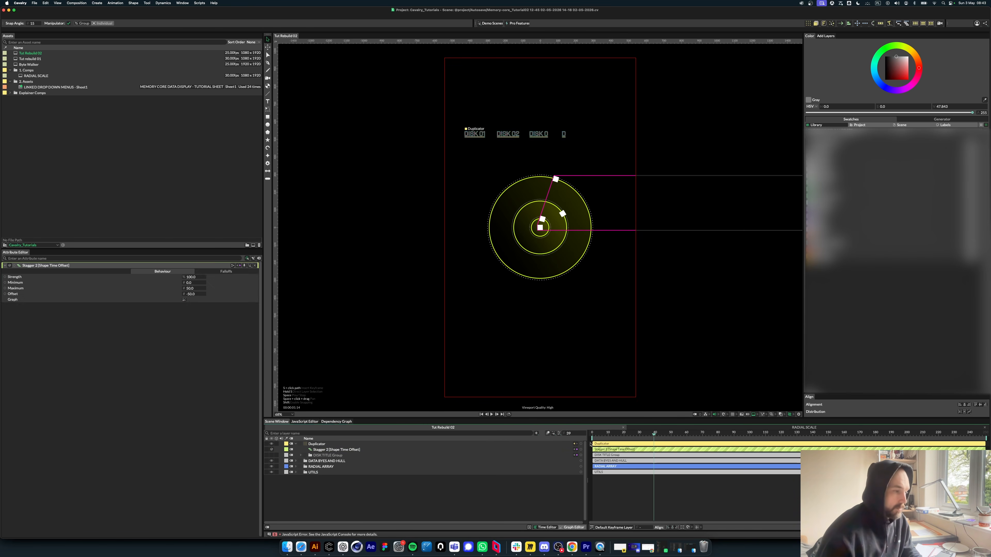
{"action": "left_click_drag", "start_coordinate": [654, 434], "coordinate": [555, 438]}
{"action": "key", "text": "space"}
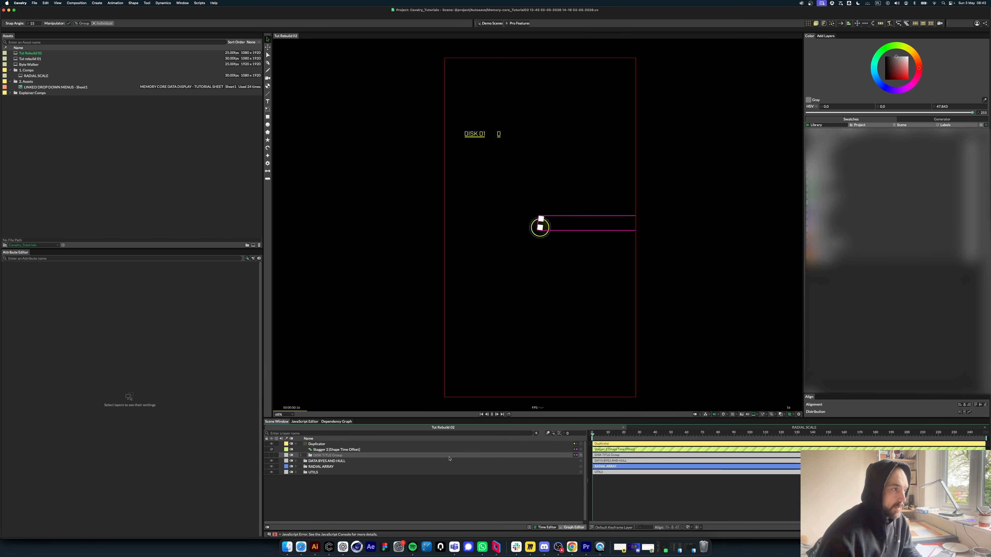
Step: Review the Stagger's graph and watch the order in which the disk titles appear from the first frame
{"action": "left_click", "coordinate": [321, 449]}
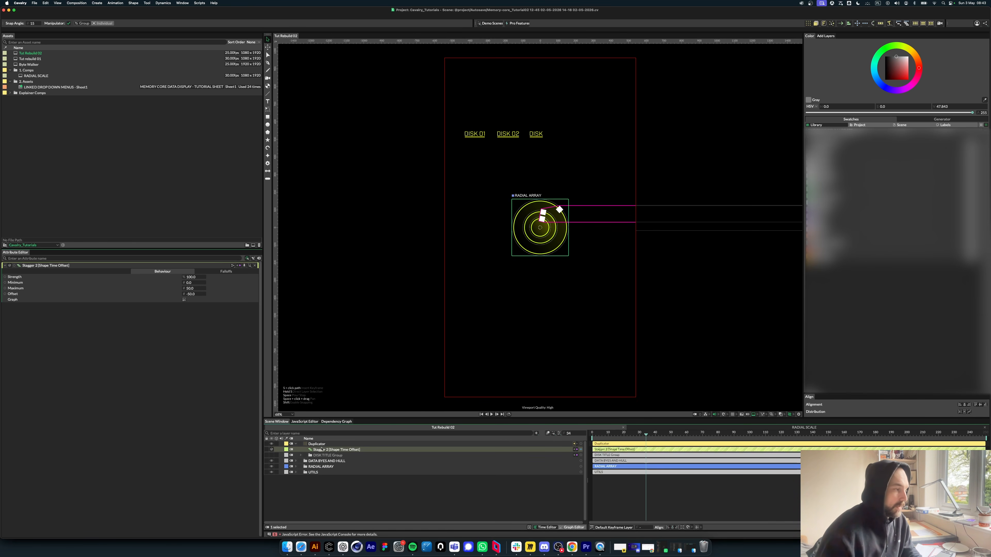
{"action": "left_click", "coordinate": [185, 300]}
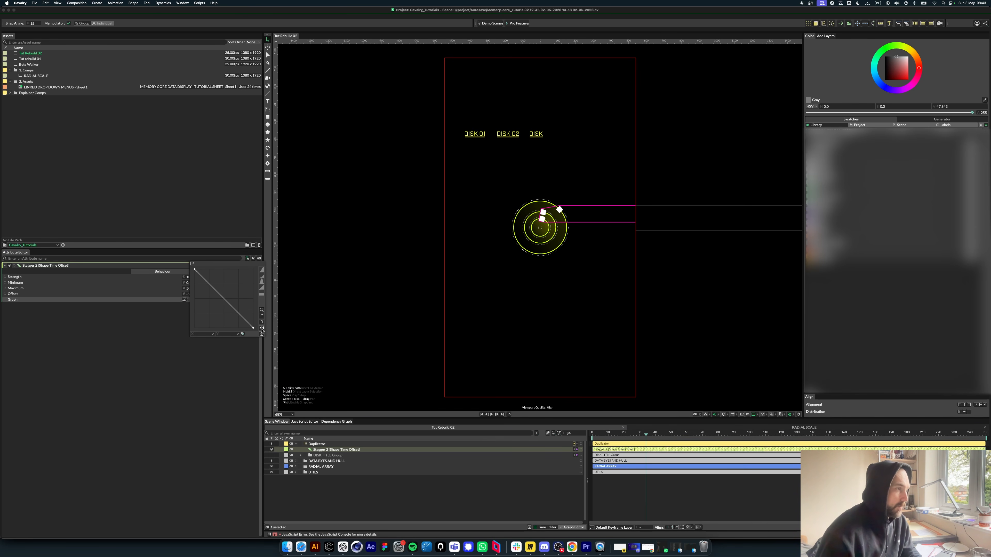
{"action": "left_click", "coordinate": [566, 502]}
{"action": "left_click_drag", "start_coordinate": [608, 434], "coordinate": [573, 439]}
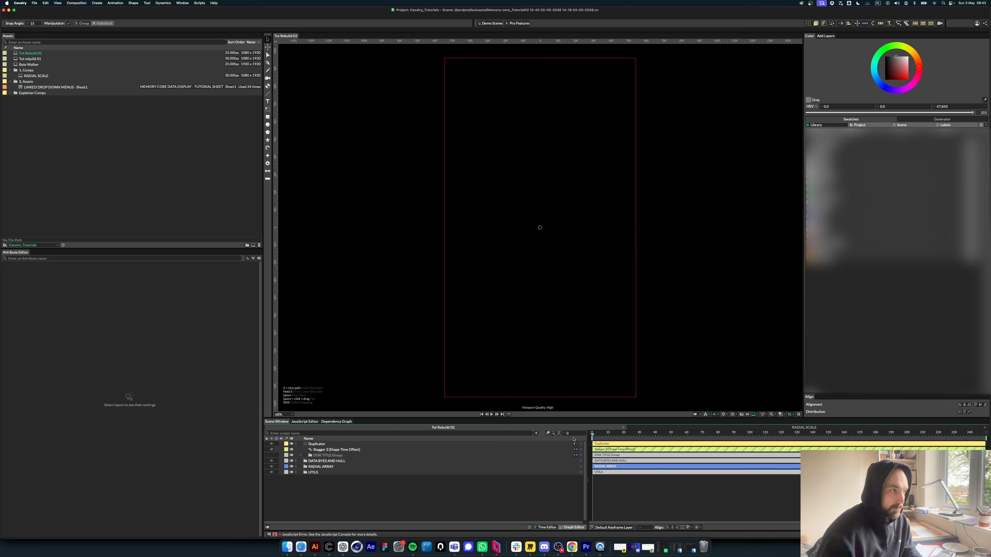
{"action": "key", "text": "space"}
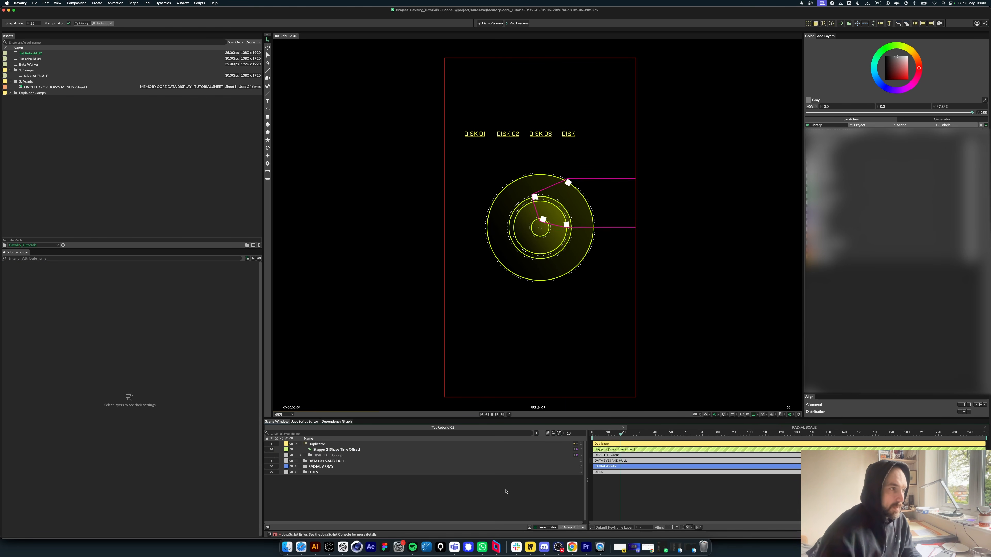
{"action": "key", "text": "space"}
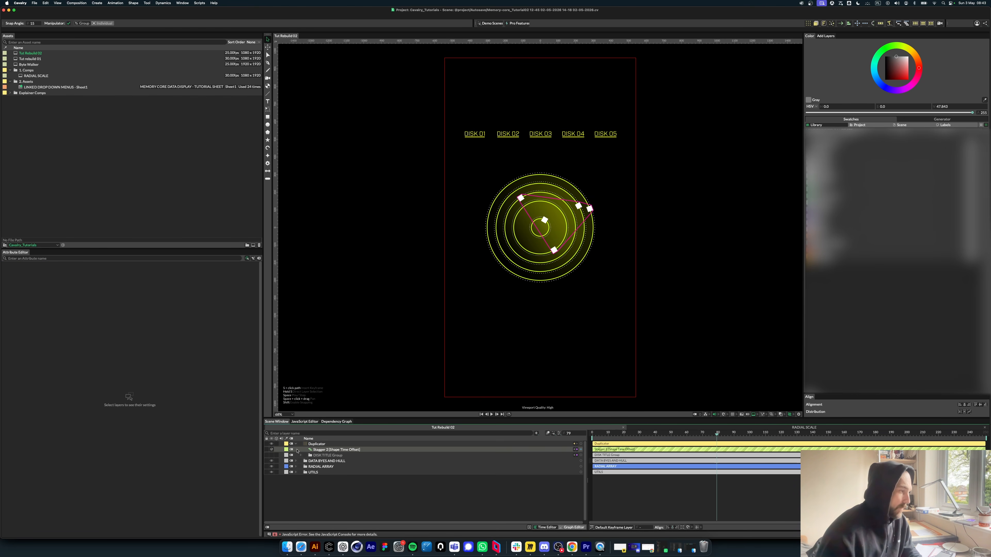
{"action": "left_click", "coordinate": [296, 444]}
{"action": "left_click", "coordinate": [524, 243]}
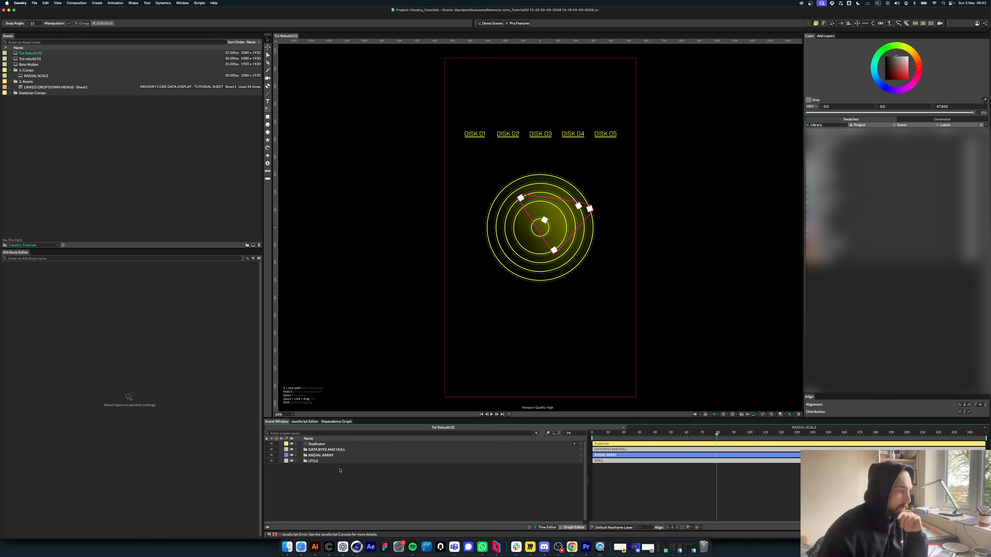
{"action": "left_click", "coordinate": [296, 444]}
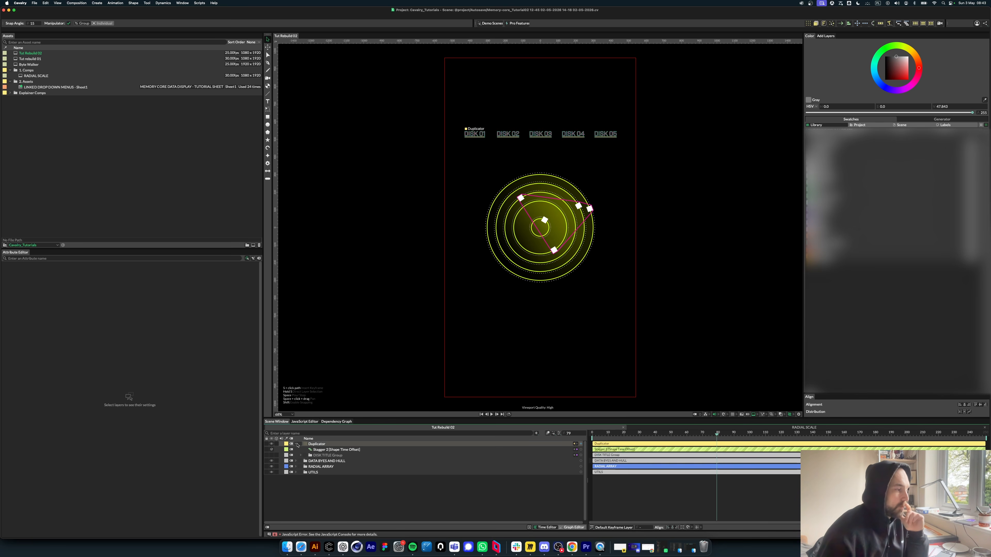
{"action": "left_click", "coordinate": [295, 445]}
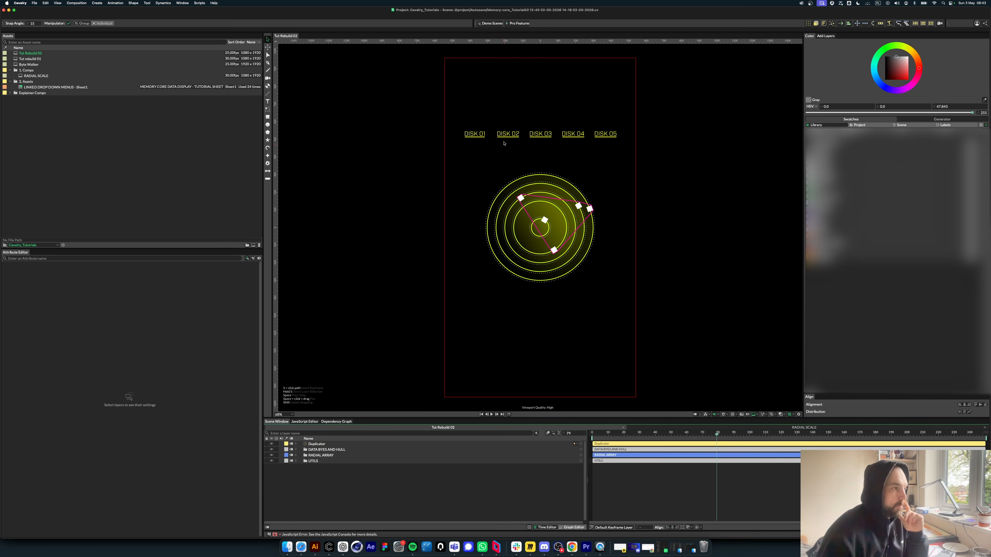
{"action": "left_click", "coordinate": [484, 137]}
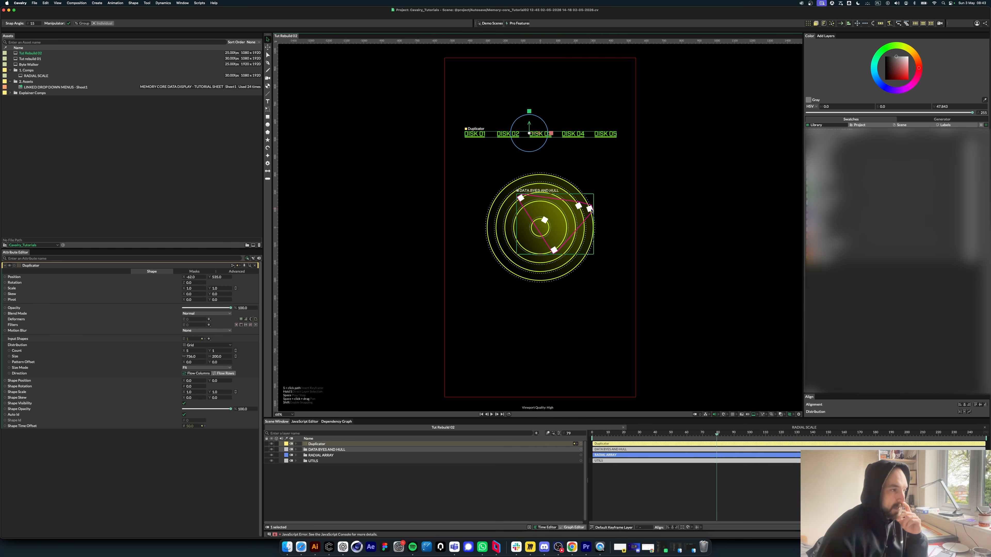
{"action": "left_click", "coordinate": [558, 194]}
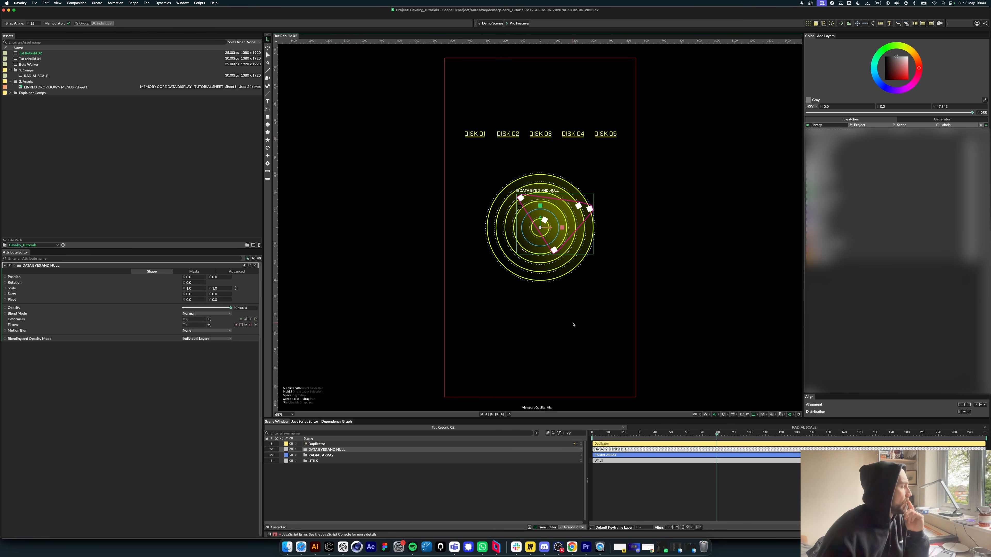
{"action": "left_click", "coordinate": [526, 492]}
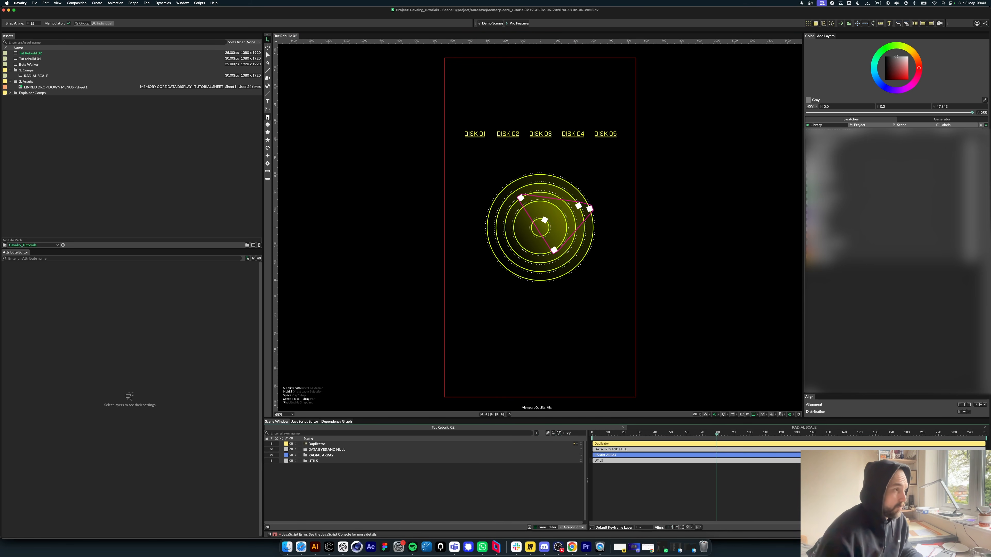
Step: Rename the Duplicator of disk titles as TEXT and collapse it in the layer list
{"action": "left_click", "coordinate": [295, 444]}
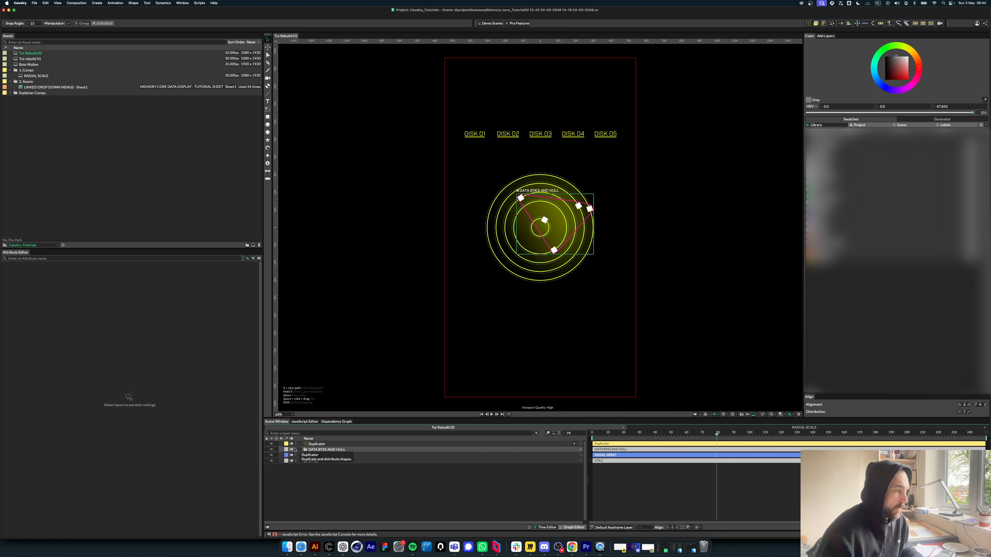
{"action": "left_click", "coordinate": [327, 444]}
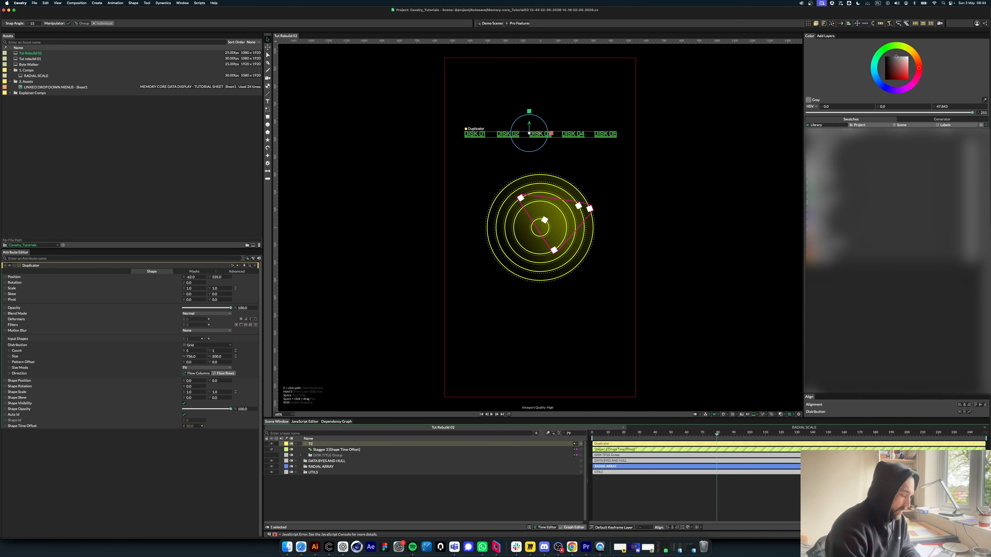
{"action": "type", "text": "TEXT"}
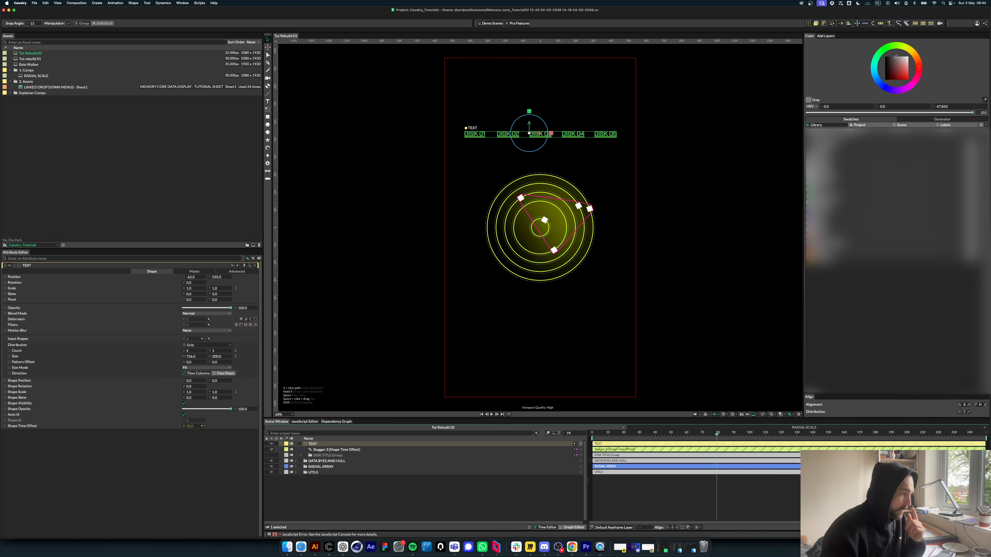
{"action": "left_click", "coordinate": [338, 493]}
{"action": "left_click", "coordinate": [295, 444]}
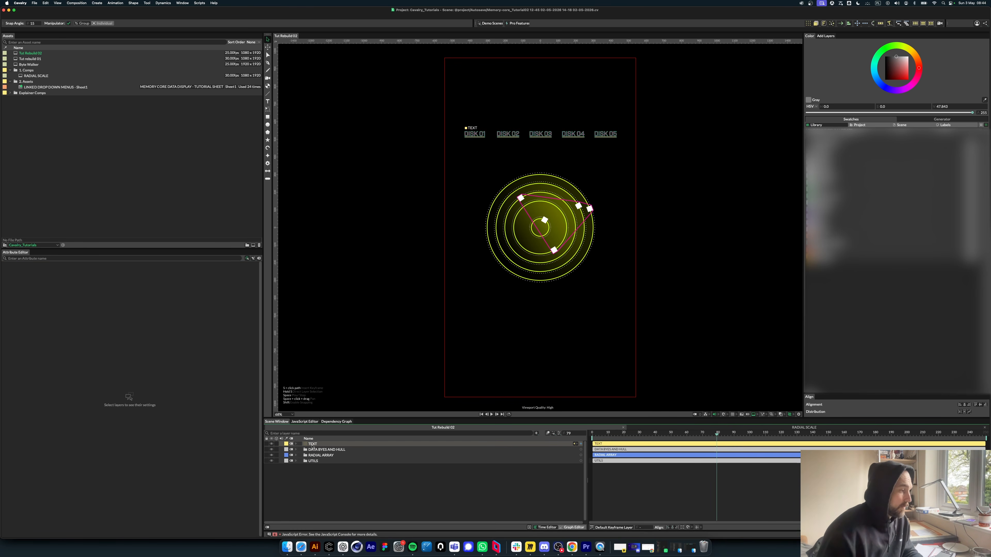
{"action": "left_click", "coordinate": [311, 444]}
{"action": "left_click", "coordinate": [299, 249]}
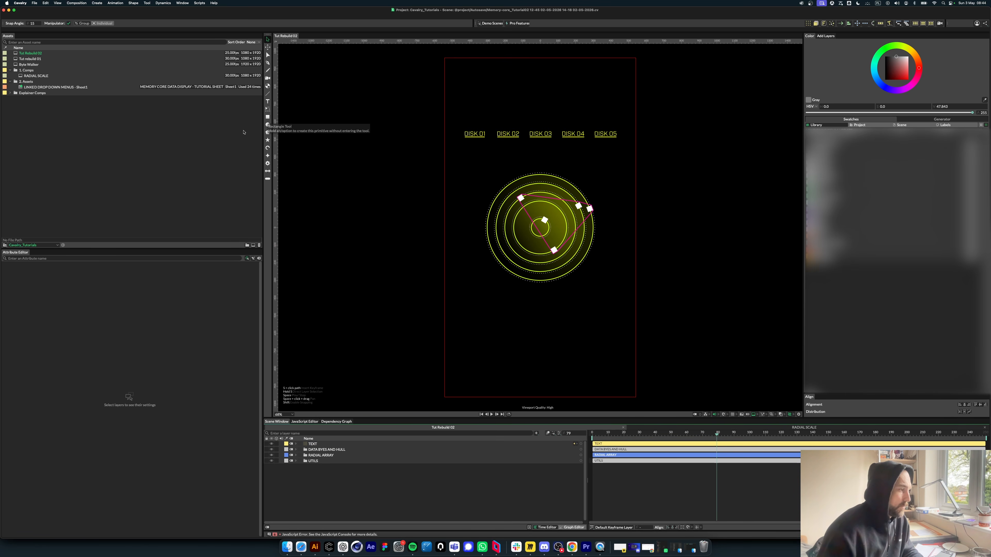
Step: Create a Rectangle with a width of 20 and link its height to its width
{"action": "left_click", "coordinate": [268, 118], "text": "alt"}
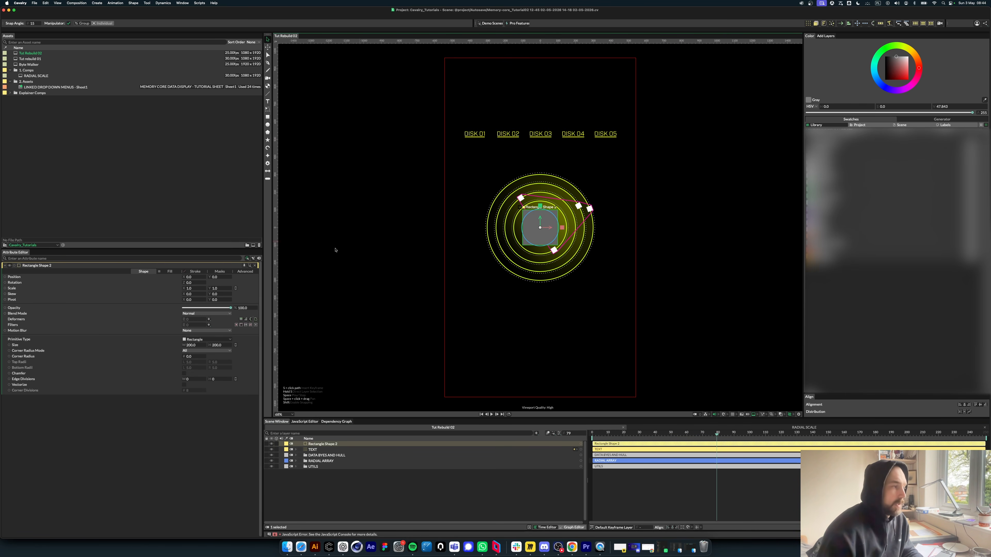
{"action": "double_click", "coordinate": [190, 345]}
{"action": "type", "text": "20"}
{"action": "key", "text": "Return"}
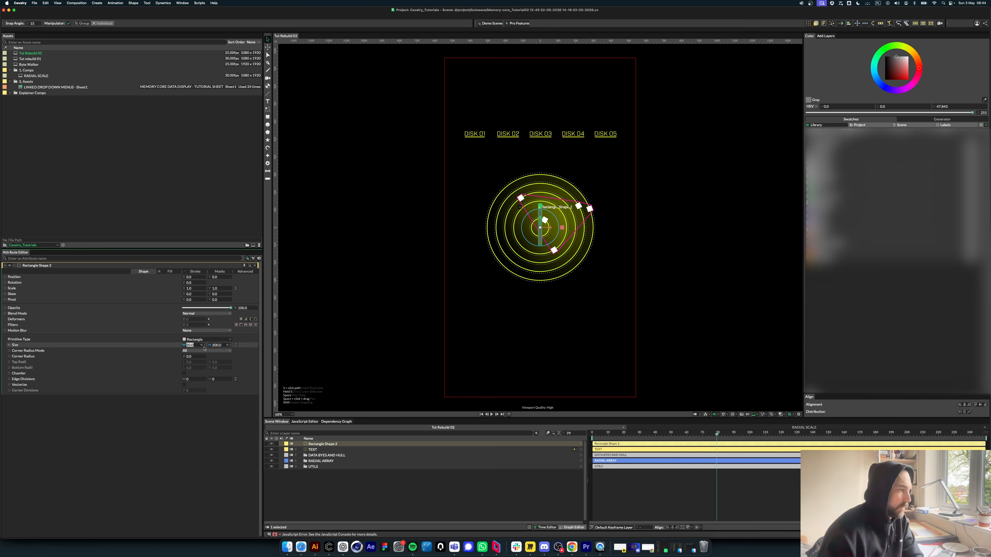
{"action": "left_click_drag", "start_coordinate": [212, 346], "coordinate": [212, 346]}
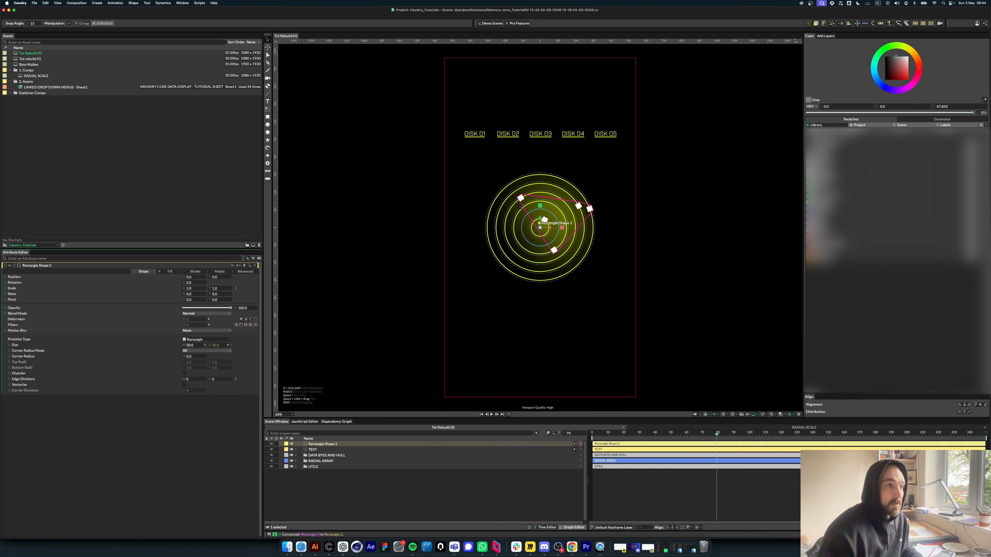
Step: Create a Duplicator from the small rectangle and link its Position to the TEXT layer's Position
{"action": "left_click", "coordinate": [808, 23]}
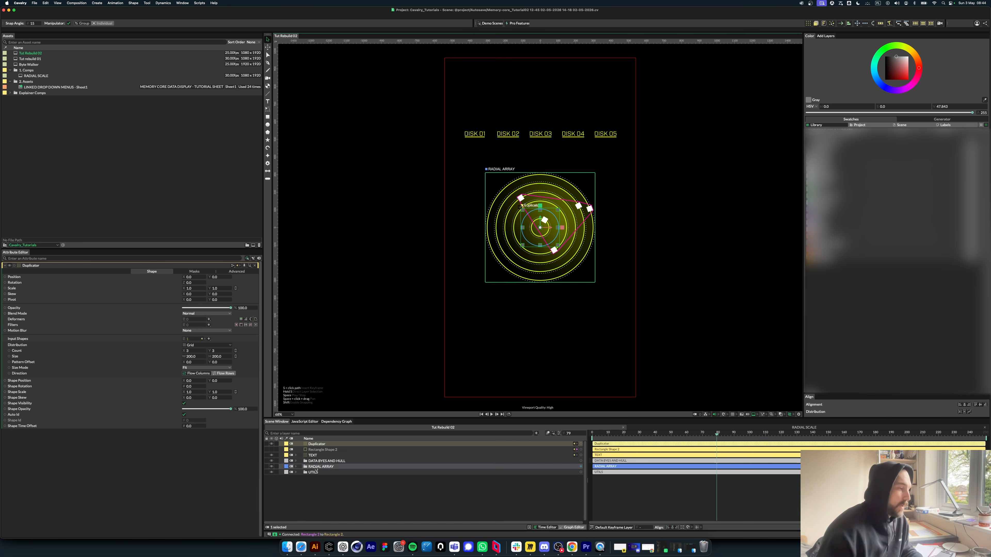
{"action": "left_click", "coordinate": [313, 455]}
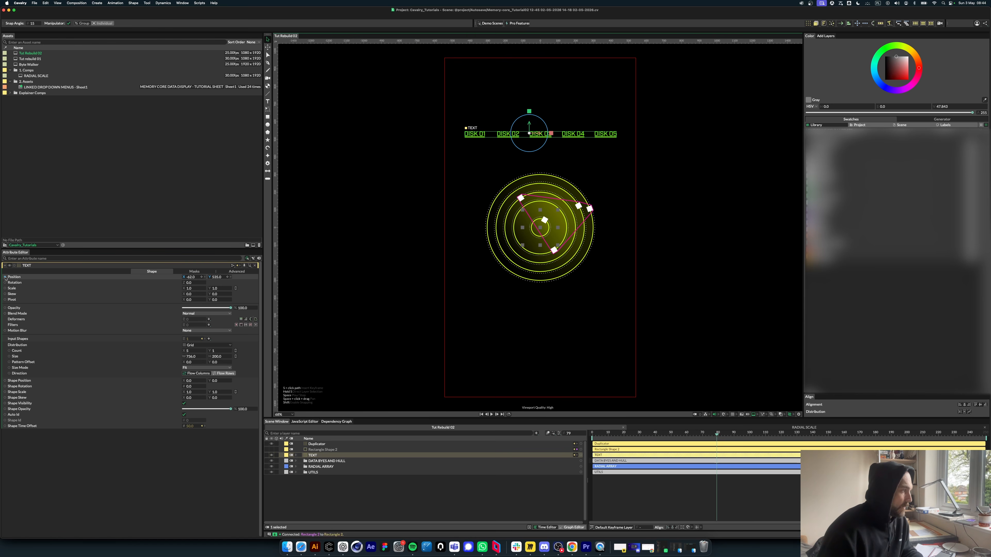
{"action": "left_click_drag", "start_coordinate": [5, 277], "coordinate": [45, 283]}
{"action": "left_click_drag", "start_coordinate": [315, 446], "coordinate": [316, 444]}
{"action": "left_click", "coordinate": [322, 448]}
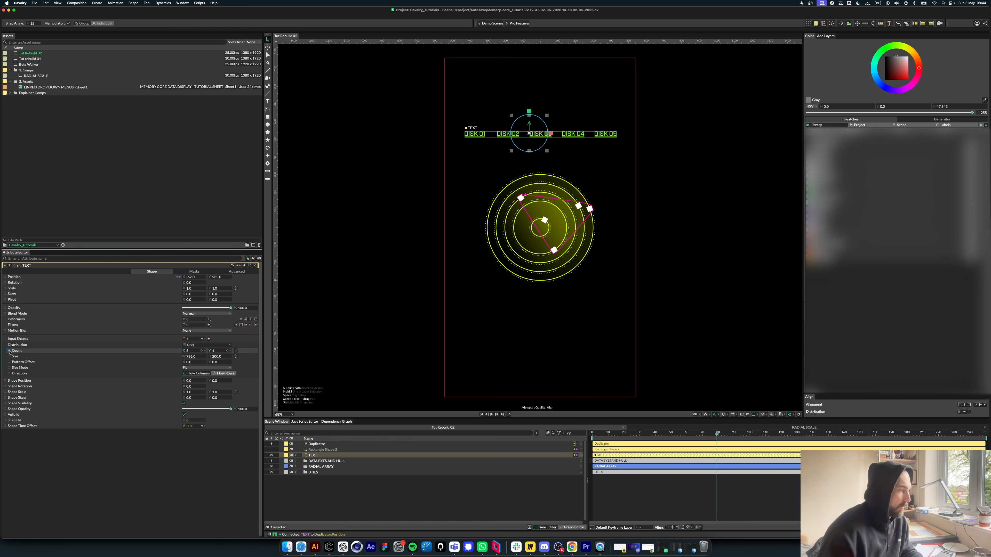
Step: Link the rectangle Duplicator's Grid Count and Grid Size to the Count and Size of the TEXT layer
{"action": "left_click_drag", "start_coordinate": [9, 351], "coordinate": [319, 445]}
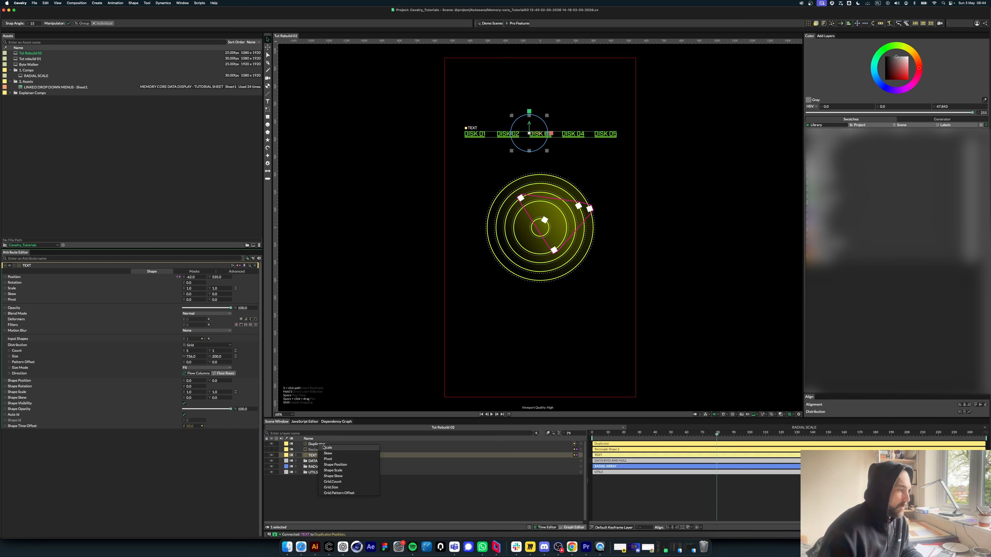
{"action": "left_click", "coordinate": [343, 482]}
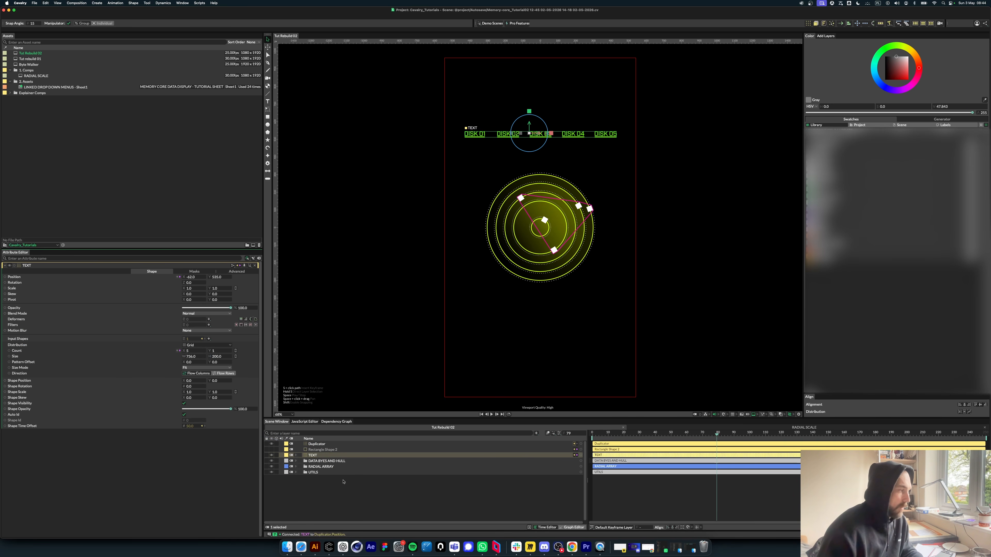
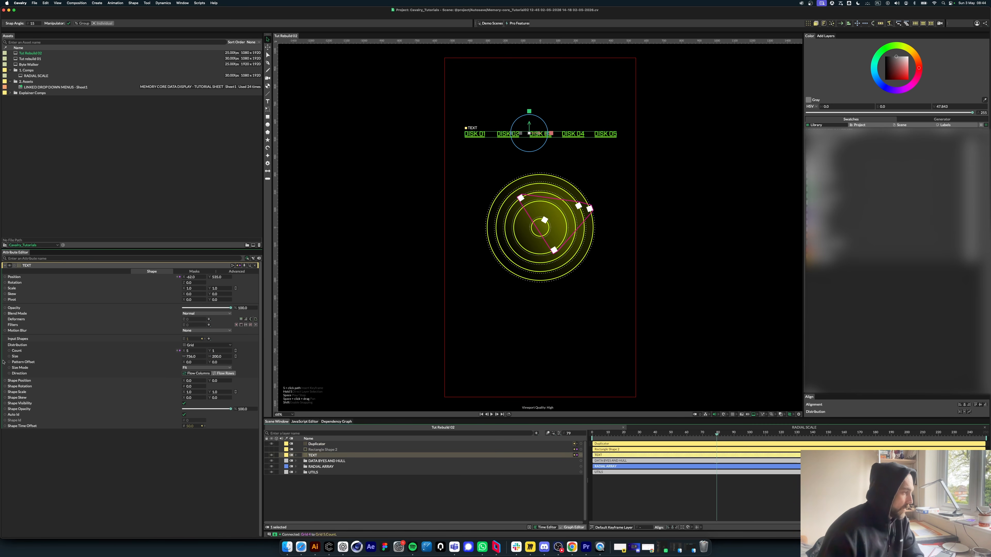
{"action": "left_click_drag", "start_coordinate": [9, 356], "coordinate": [371, 466]}
{"action": "left_click_drag", "start_coordinate": [317, 445], "coordinate": [317, 446]}
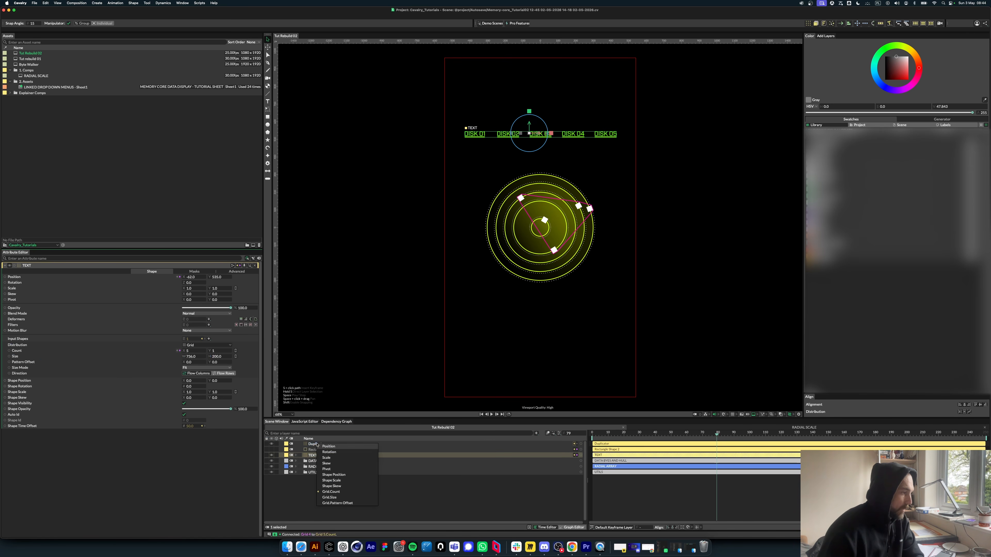
{"action": "left_click", "coordinate": [329, 497]}
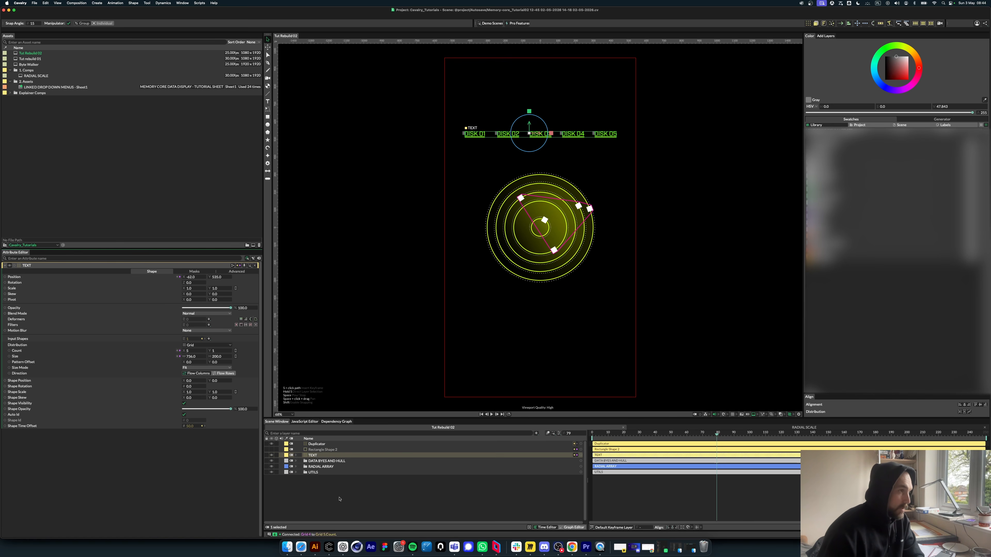
{"action": "scroll", "coordinate": [511, 132], "scroll_direction": "up", "scroll_amount": 5}
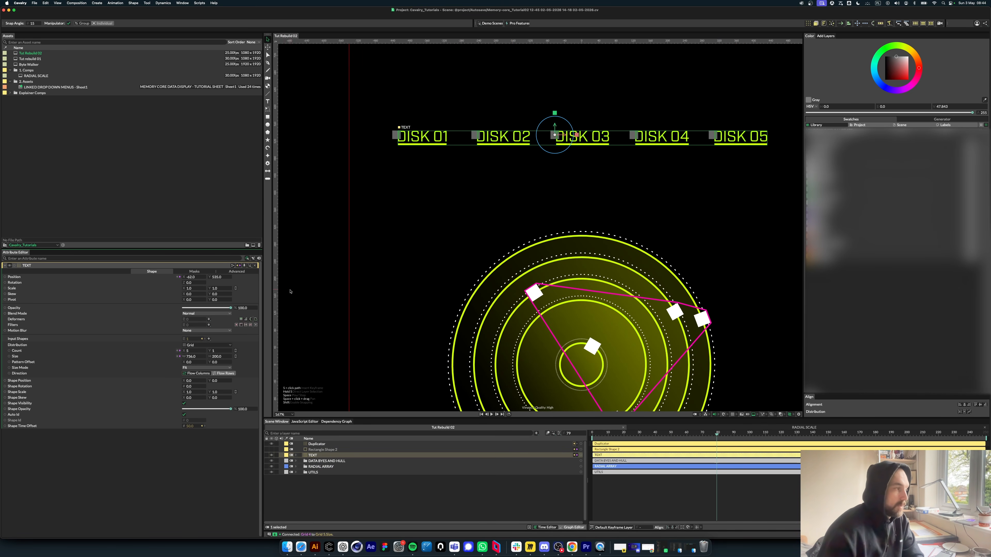
{"action": "left_click", "coordinate": [317, 444]}
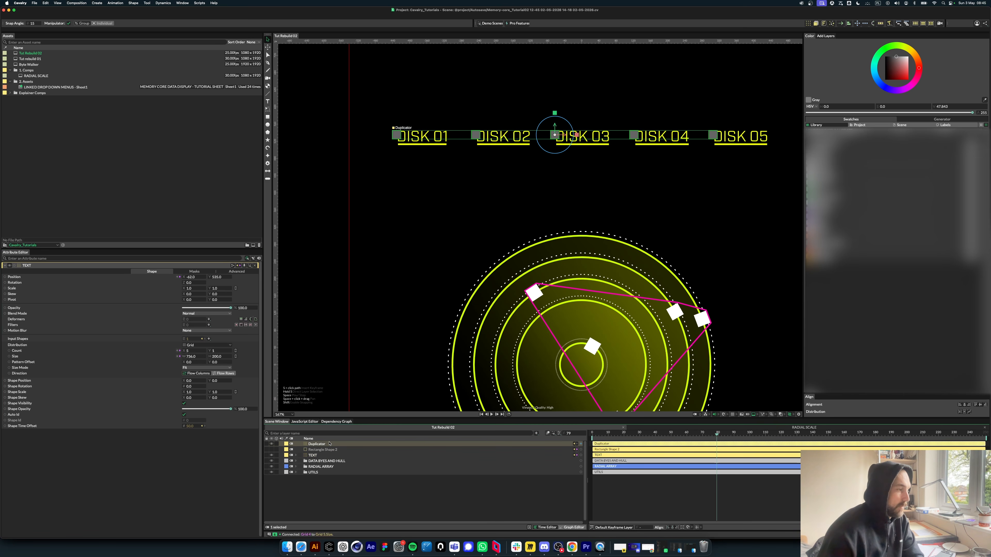
Step: Group the small rectangle, connect the Group as the Duplicator's input shape, and make the rectangle inside it visible
{"action": "scroll", "coordinate": [581, 154], "scroll_direction": "down", "scroll_amount": 1}
{"action": "left_click_drag", "start_coordinate": [582, 154], "coordinate": [482, 165]}
{"action": "scroll", "coordinate": [509, 162], "scroll_direction": "down", "scroll_amount": 1}
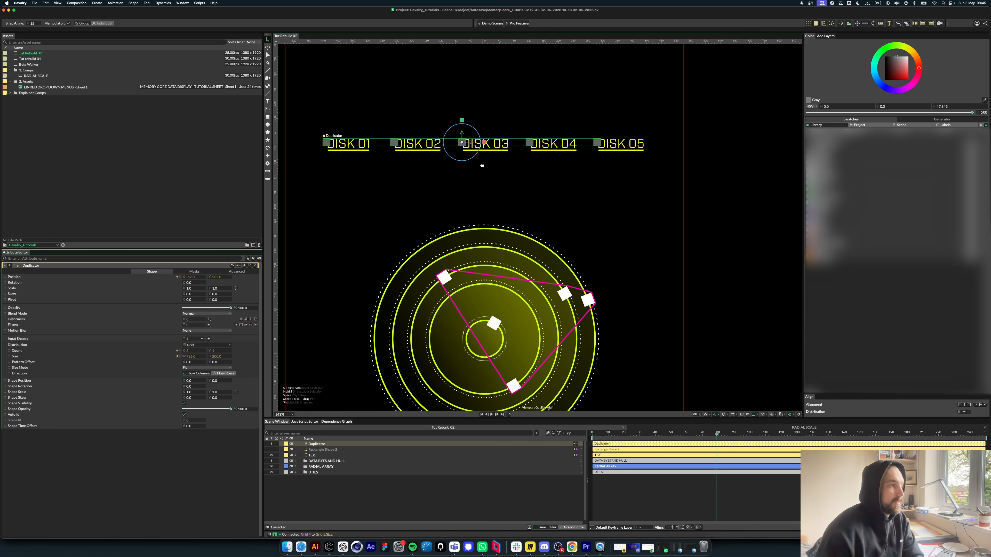
{"action": "left_click", "coordinate": [326, 450]}
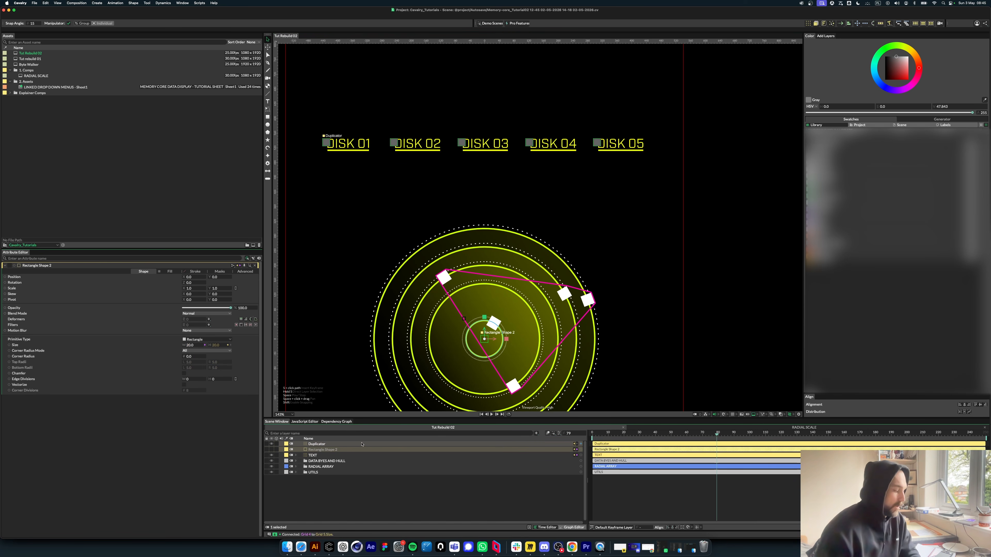
{"action": "key", "text": "super+g"}
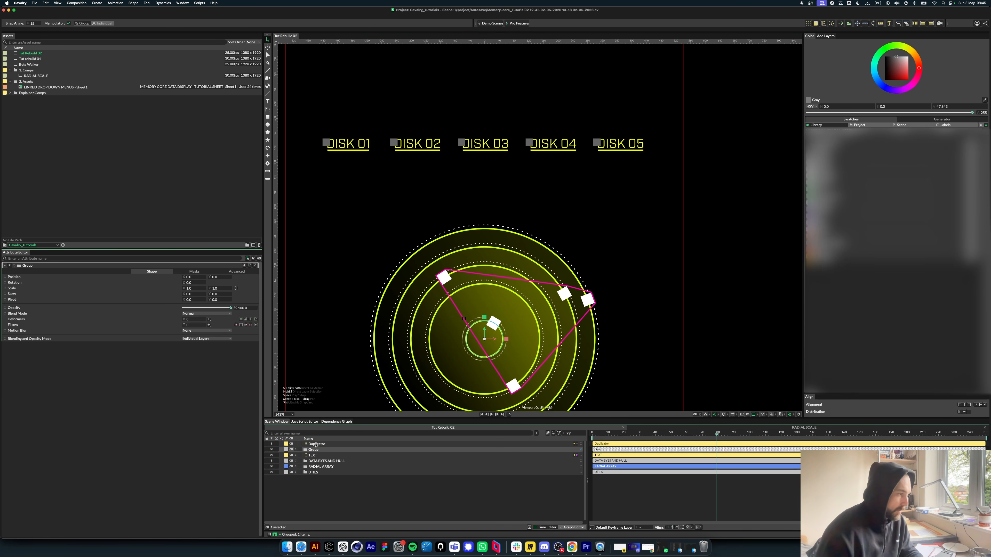
{"action": "left_click_drag", "start_coordinate": [580, 451], "coordinate": [306, 449]}
{"action": "left_click", "coordinate": [301, 449]}
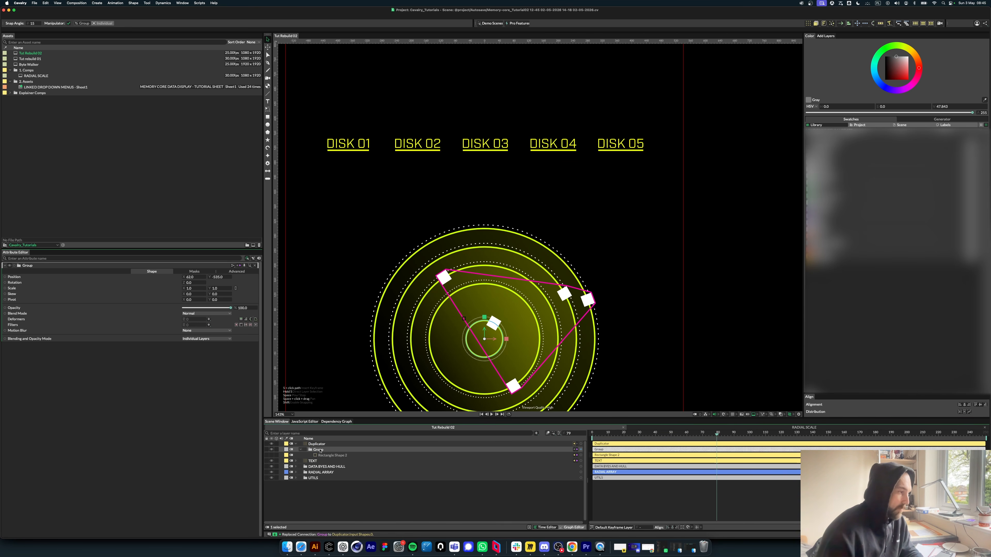
{"action": "left_click", "coordinate": [272, 455]}
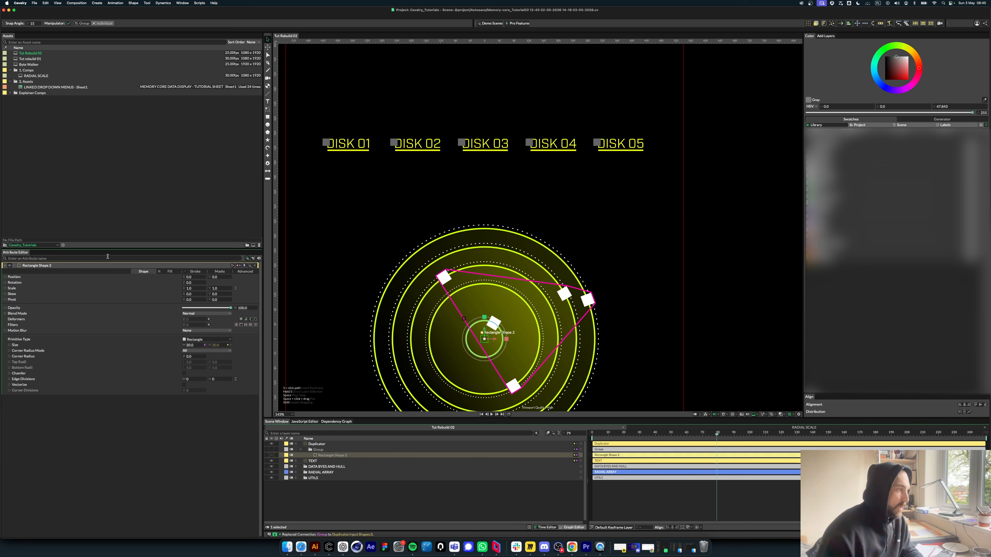
Step: Set the small rectangle's size to 10 and its position to X 65, Y -38, then collapse its Duplicator in the layer list
{"action": "left_click_drag", "start_coordinate": [190, 277], "coordinate": [209, 277]}
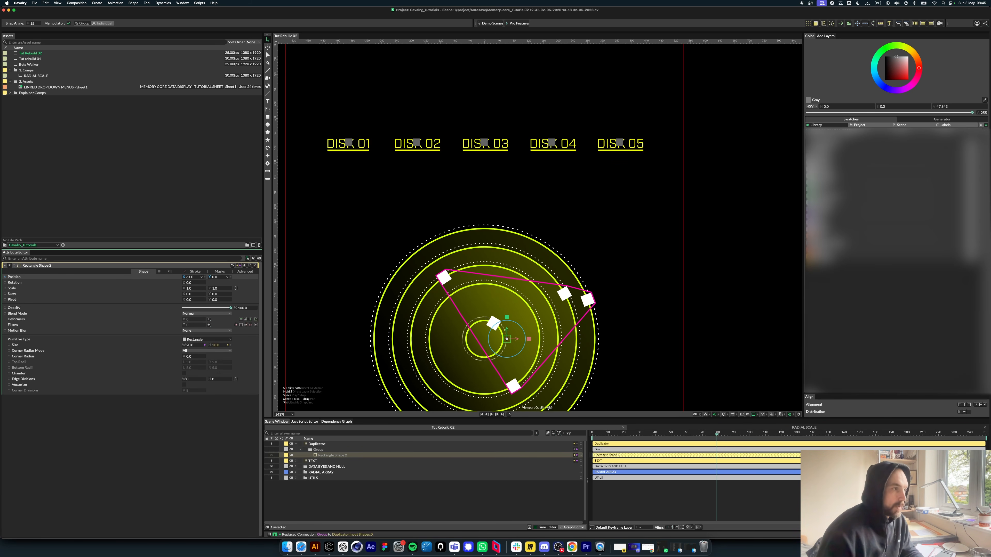
{"action": "left_click_drag", "start_coordinate": [215, 277], "coordinate": [207, 277]}
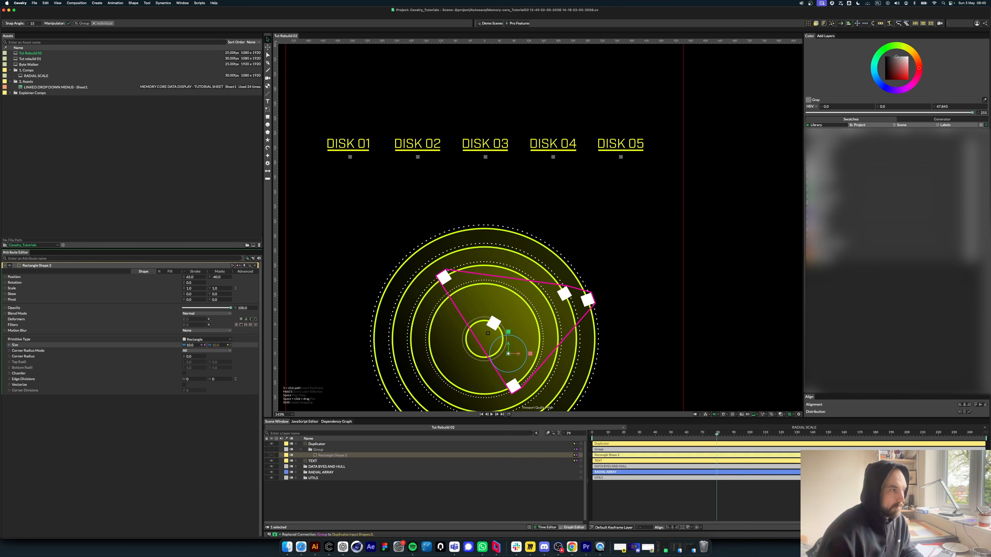
{"action": "left_click_drag", "start_coordinate": [189, 346], "coordinate": [191, 346]}
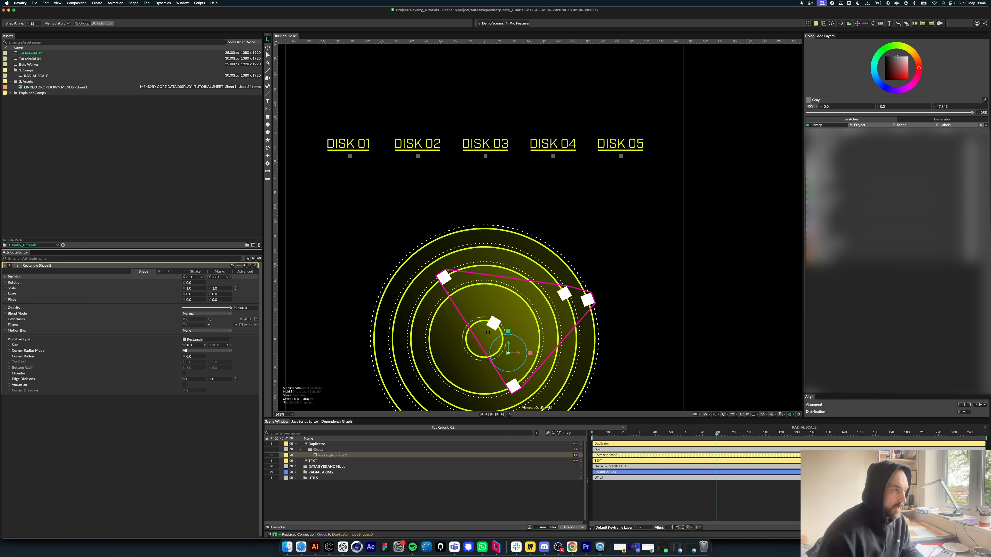
{"action": "left_click", "coordinate": [296, 444]}
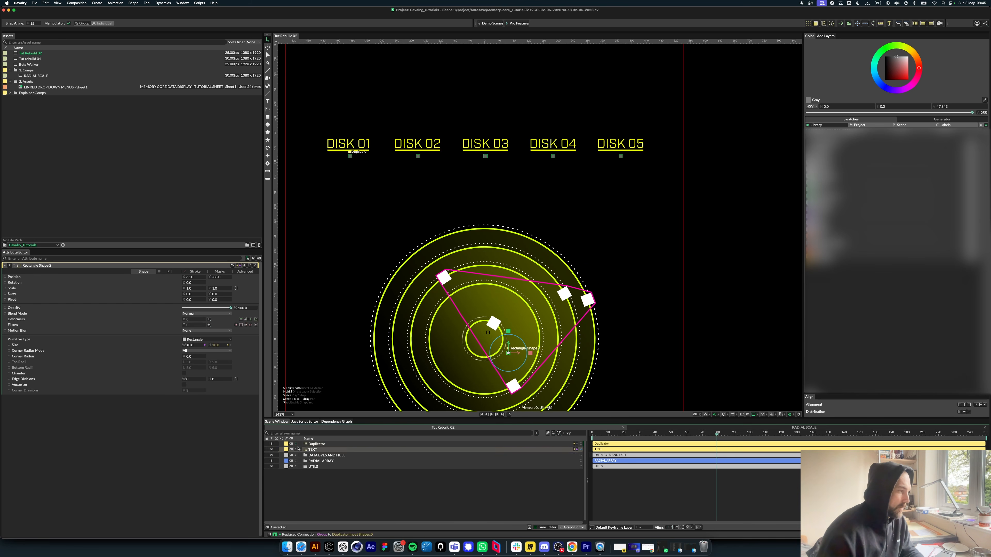
Step: Rename the Duplicator of small squares as SOURCE and the TEXT layer as TITLES
{"action": "left_click", "coordinate": [340, 490]}
{"action": "scroll", "coordinate": [495, 208], "scroll_direction": "down", "scroll_amount": 5}
{"action": "scroll", "coordinate": [499, 213], "scroll_direction": "down", "scroll_amount": 3}
{"action": "left_click_drag", "start_coordinate": [499, 213], "coordinate": [540, 206]}
{"action": "scroll", "coordinate": [530, 214], "scroll_direction": "up", "scroll_amount": 5}
{"action": "scroll", "coordinate": [540, 205], "scroll_direction": "up", "scroll_amount": 1}
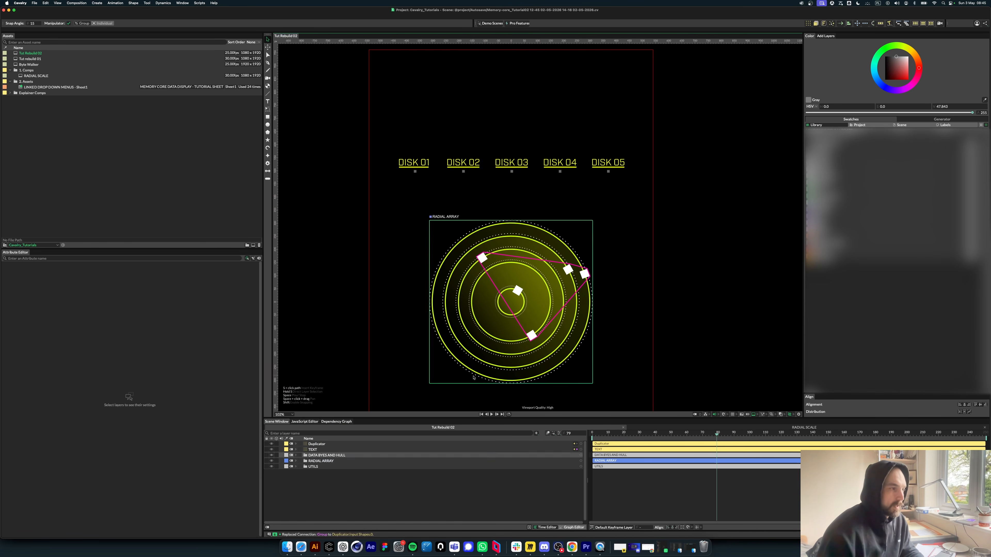
{"action": "left_click", "coordinate": [314, 444]}
{"action": "type", "text": "SOUR"}
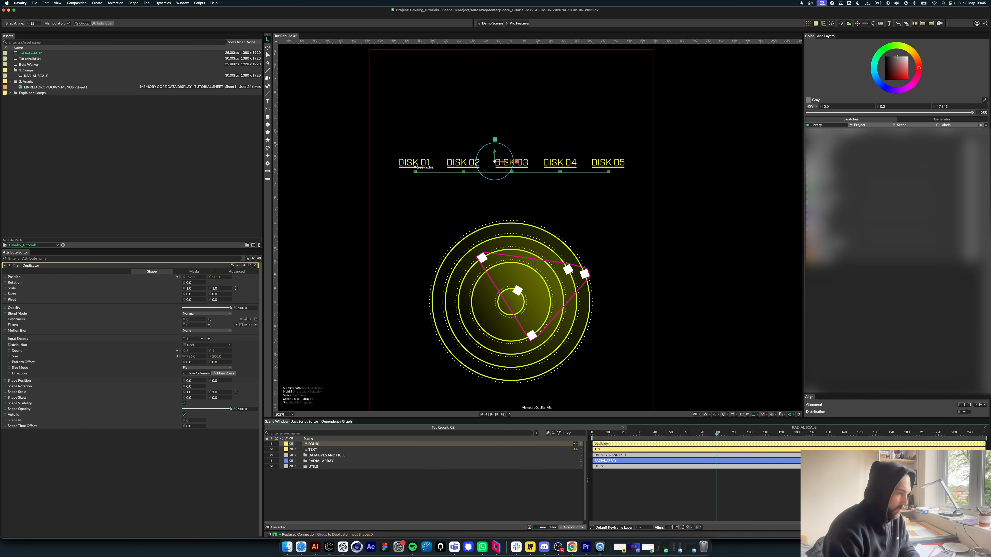
{"action": "type", "text": "CE"}
{"action": "left_click", "coordinate": [320, 450]}
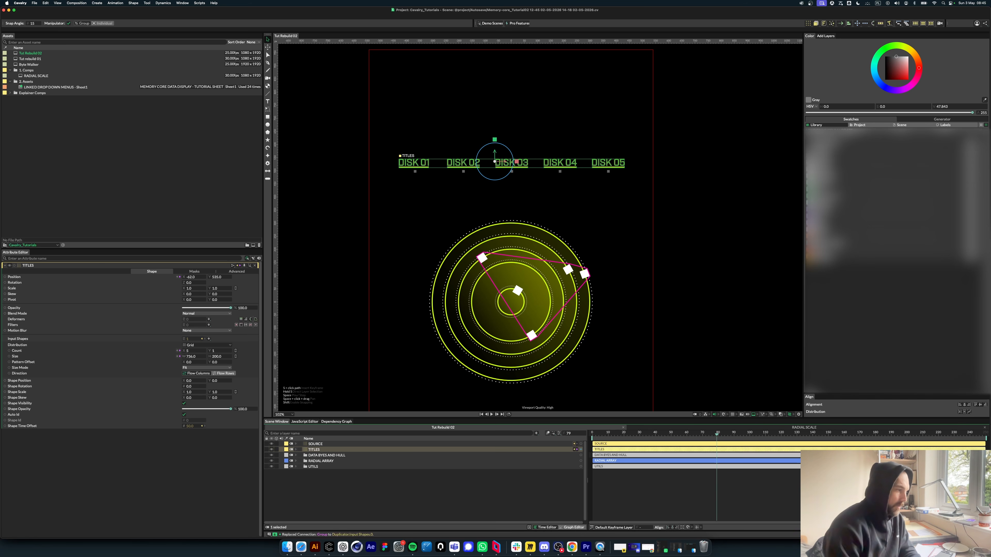
{"action": "left_click", "coordinate": [314, 489]}
{"action": "left_click", "coordinate": [307, 444]}
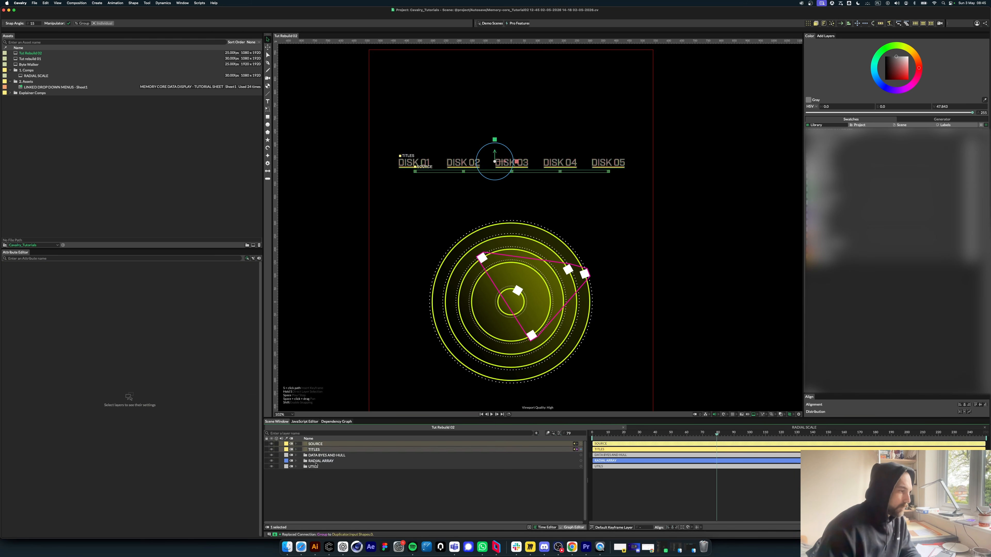
Step: Expand the DATA BYES AND HULL group and create a Connect Shape
{"action": "left_click", "coordinate": [300, 455]}
{"action": "left_click", "coordinate": [324, 461]}
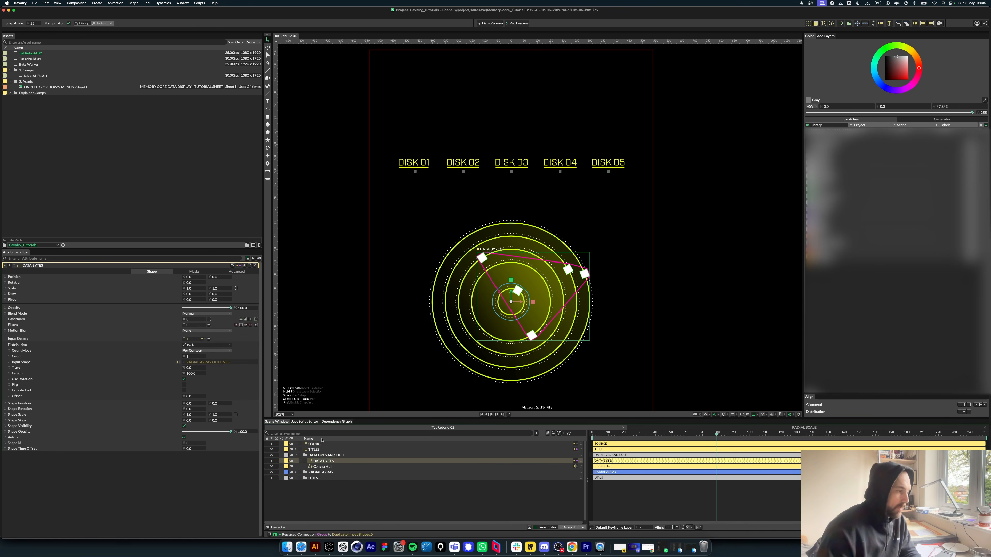
{"action": "left_click", "coordinate": [347, 498]}
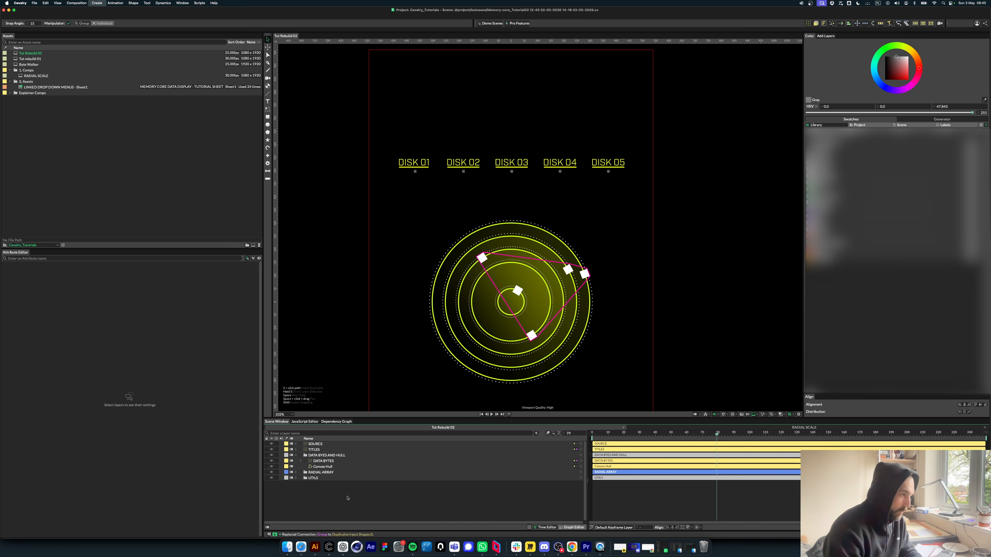
{"action": "key", "text": "super+period"}
{"action": "type", "text": "connec"}
{"action": "key", "text": "Return"}
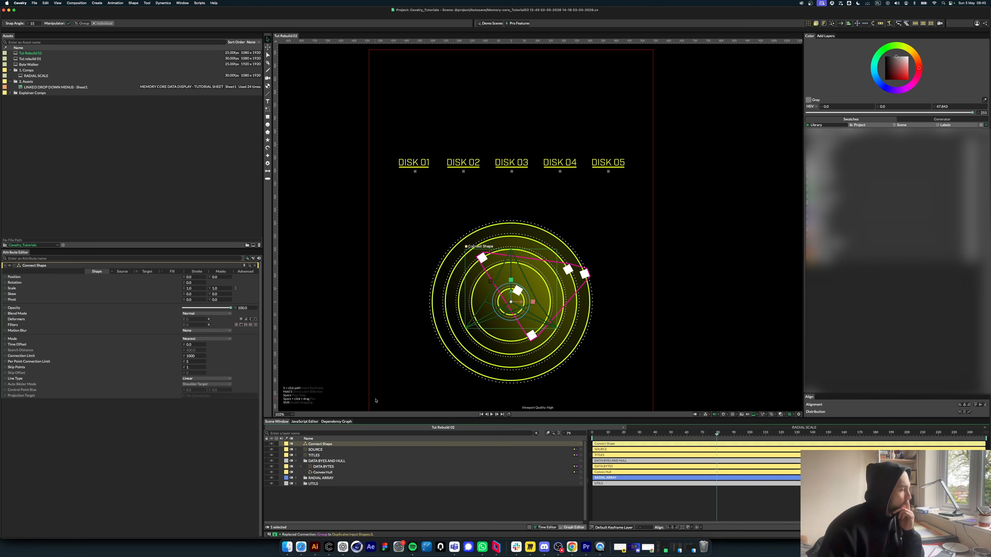
Step: Try Rose and Circle as the Connect Shape's Source Distribution, raising the Circle's Count
{"action": "left_click", "coordinate": [122, 271]}
{"action": "left_click", "coordinate": [200, 277]}
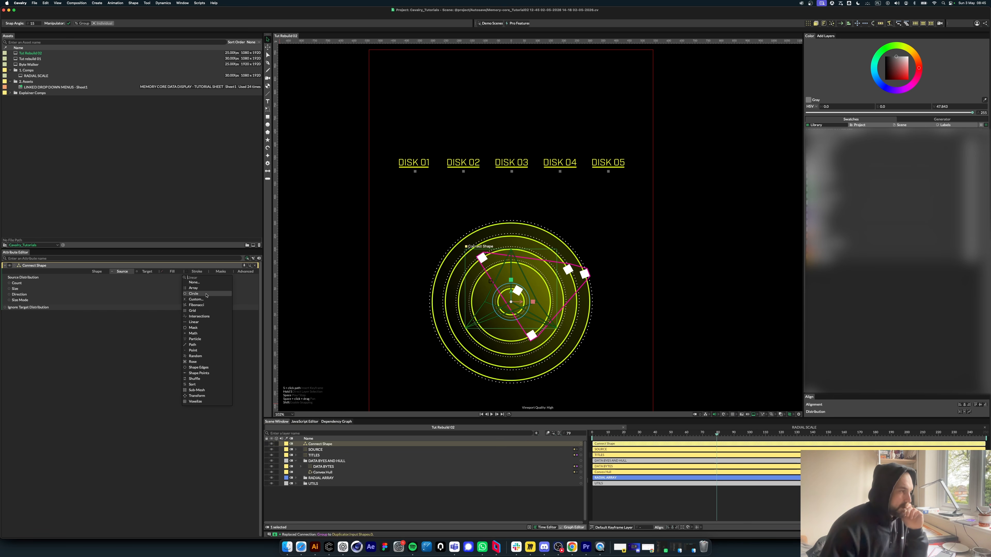
{"action": "left_click", "coordinate": [202, 361]}
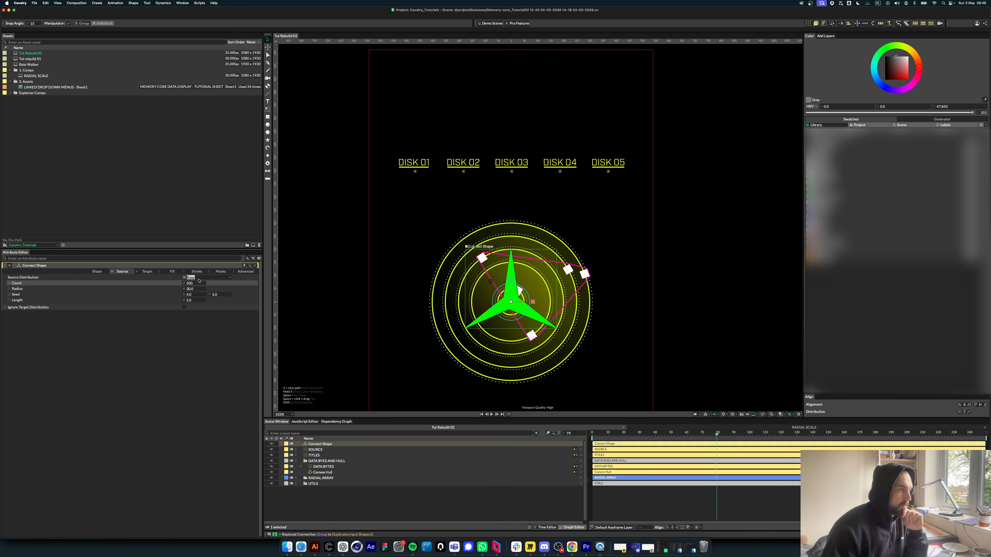
{"action": "left_click", "coordinate": [220, 277]}
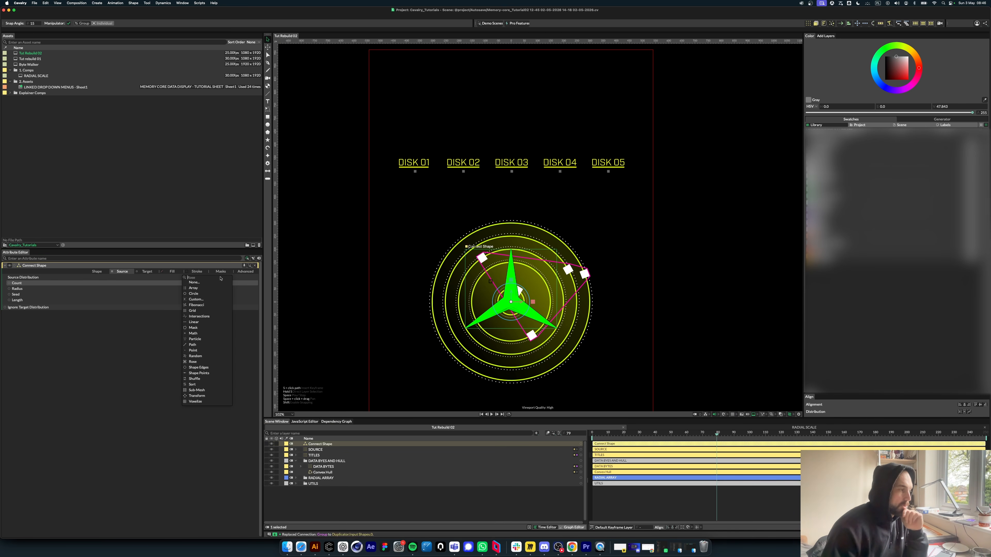
{"action": "left_click", "coordinate": [196, 294]}
{"action": "left_click", "coordinate": [201, 278]}
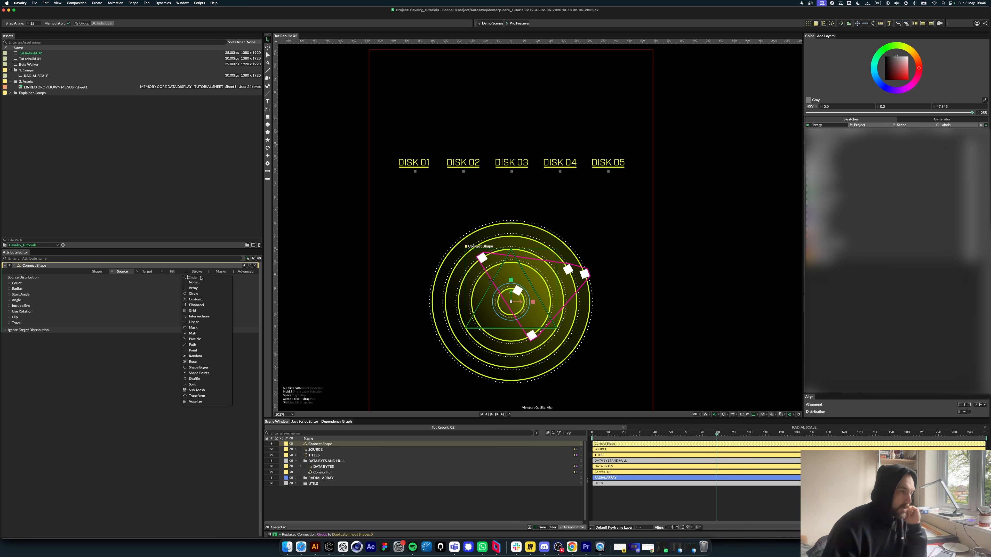
{"action": "left_click", "coordinate": [469, 513]}
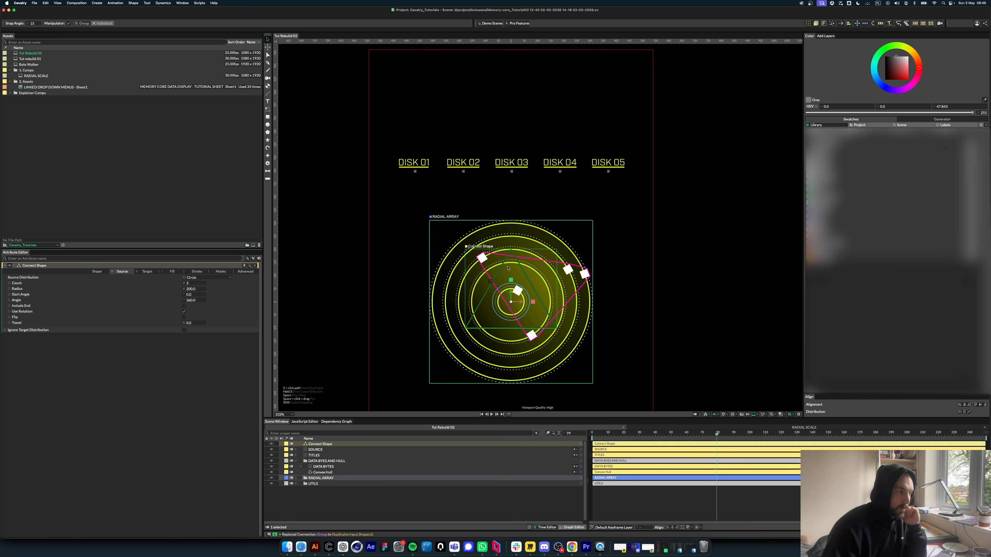
{"action": "left_click_drag", "start_coordinate": [189, 284], "coordinate": [201, 283]}
{"action": "left_click", "coordinate": [426, 498]}
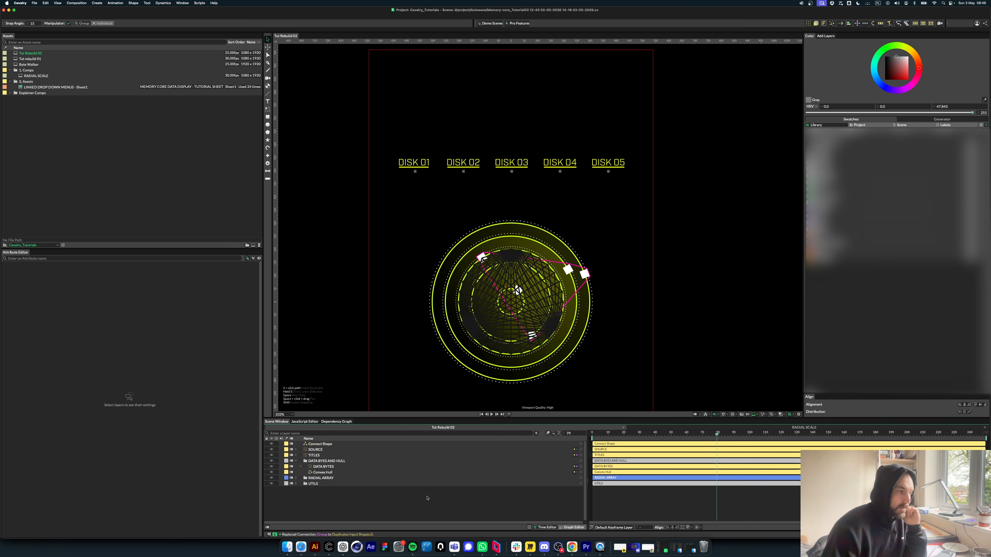
Step: Try Random as the Connect Shape's Target Distribution
{"action": "left_click", "coordinate": [474, 332]}
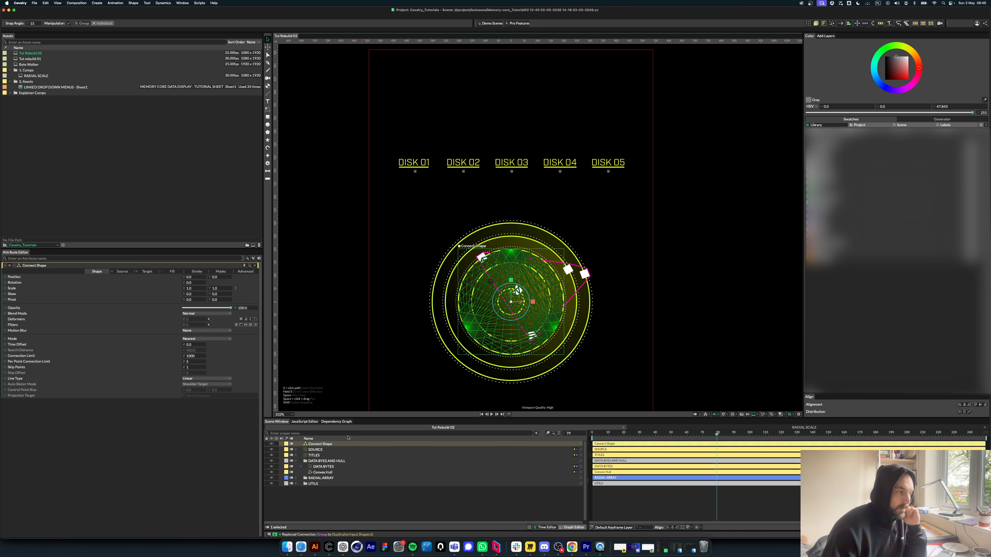
{"action": "left_click", "coordinate": [146, 272]}
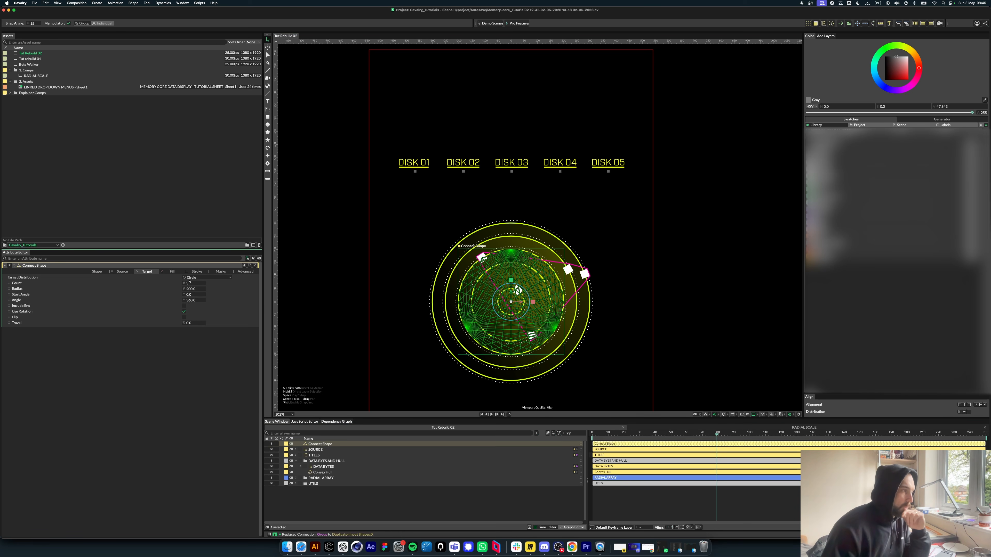
{"action": "left_click", "coordinate": [192, 278]}
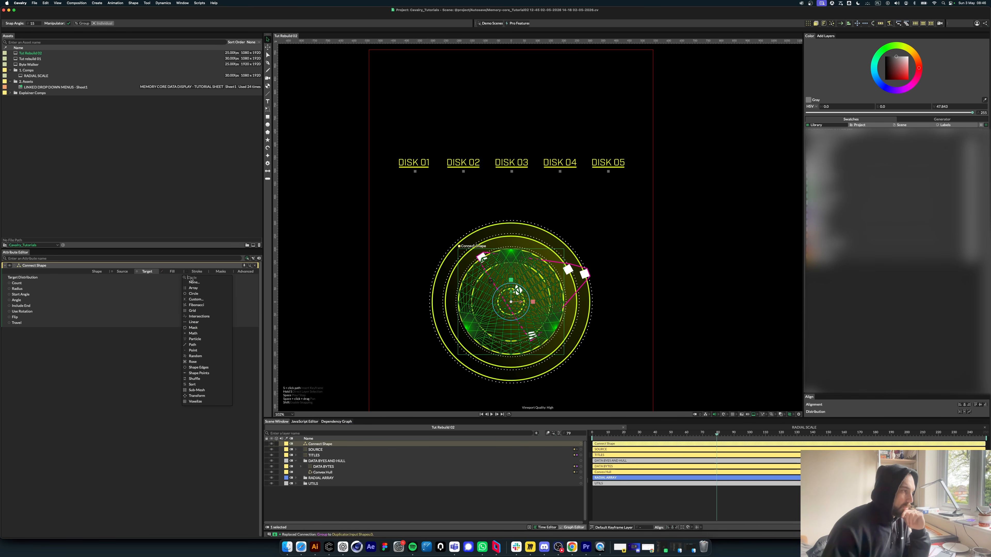
{"action": "left_click", "coordinate": [201, 357]}
{"action": "left_click", "coordinate": [390, 287]}
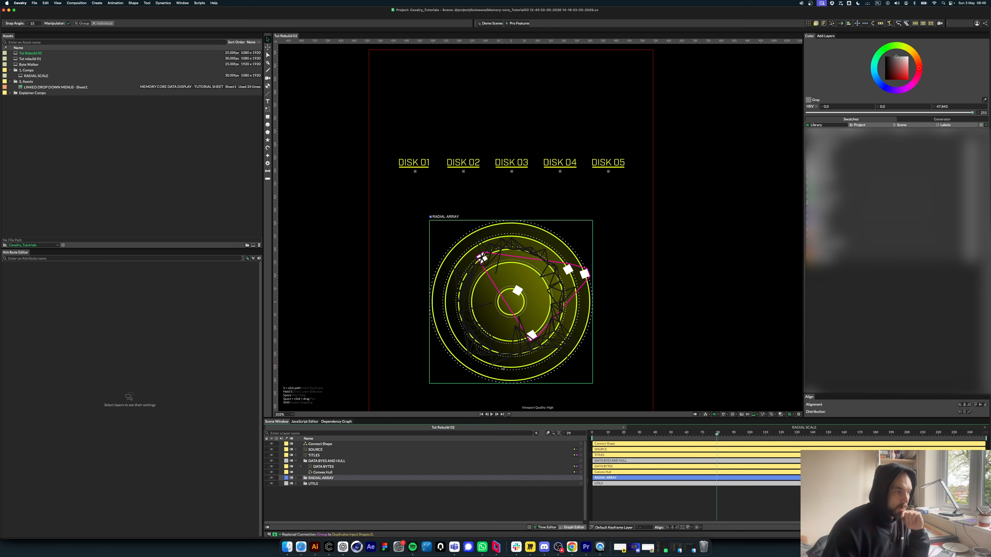
Step: Set both the Target Distribution and the Source Distribution of the Connect Shape to Sub-Mesh
{"action": "left_click", "coordinate": [320, 444]}
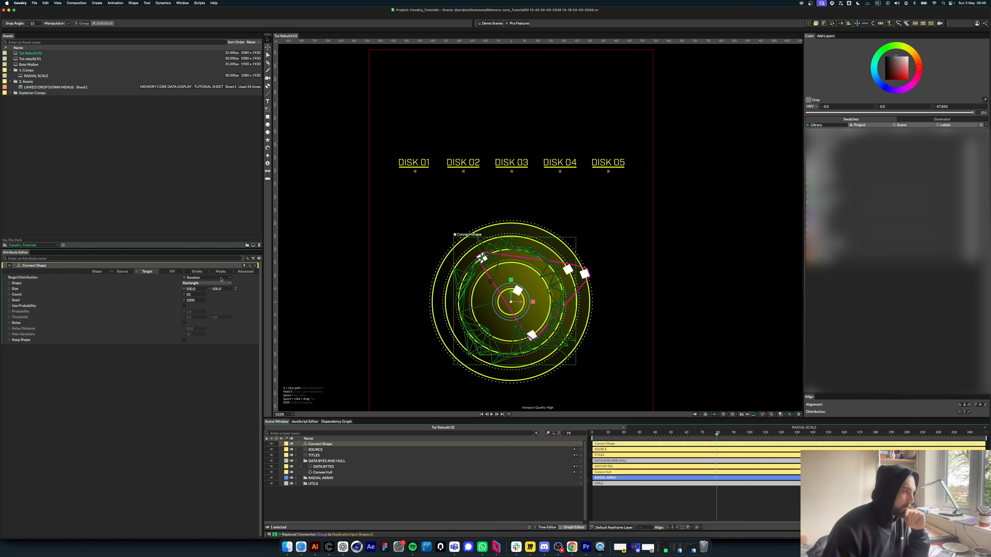
{"action": "left_click", "coordinate": [221, 278]}
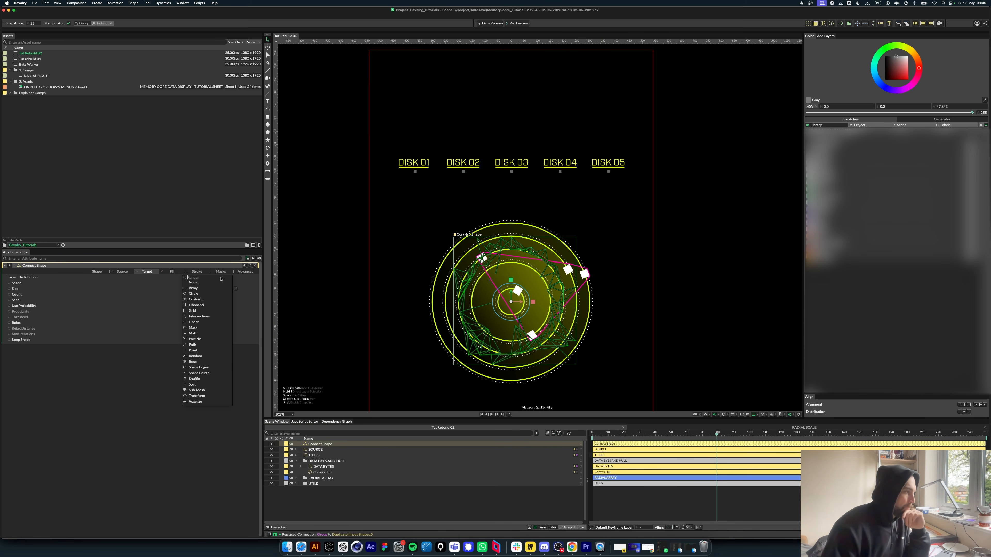
{"action": "left_click", "coordinate": [197, 390]}
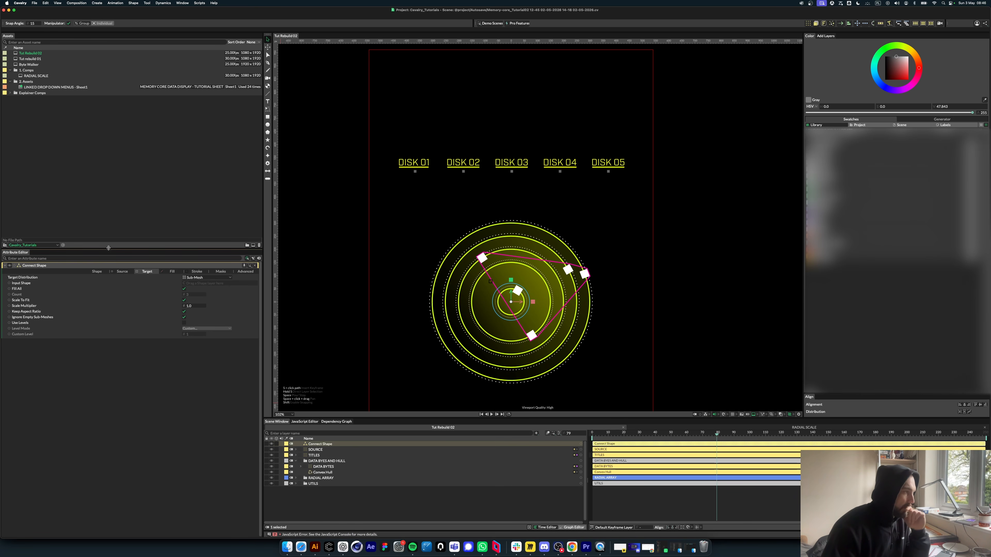
{"action": "left_click", "coordinate": [124, 272]}
{"action": "left_click", "coordinate": [206, 278]}
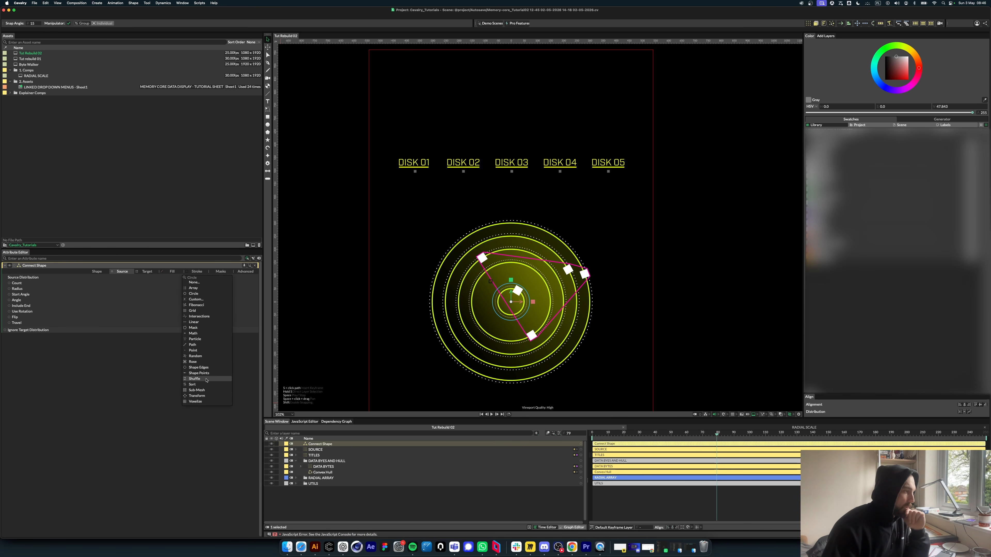
{"action": "left_click", "coordinate": [197, 390]}
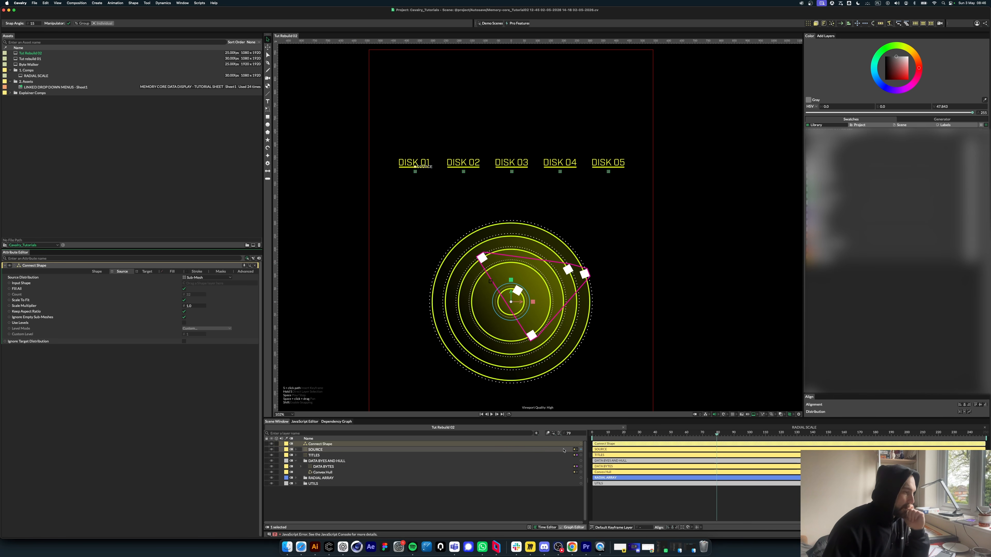
Step: Connect SOURCE as the Connect Shape's source Input Shape and DATA BYTES as its target Input Shape
{"action": "left_click_drag", "start_coordinate": [581, 451], "coordinate": [192, 285]}
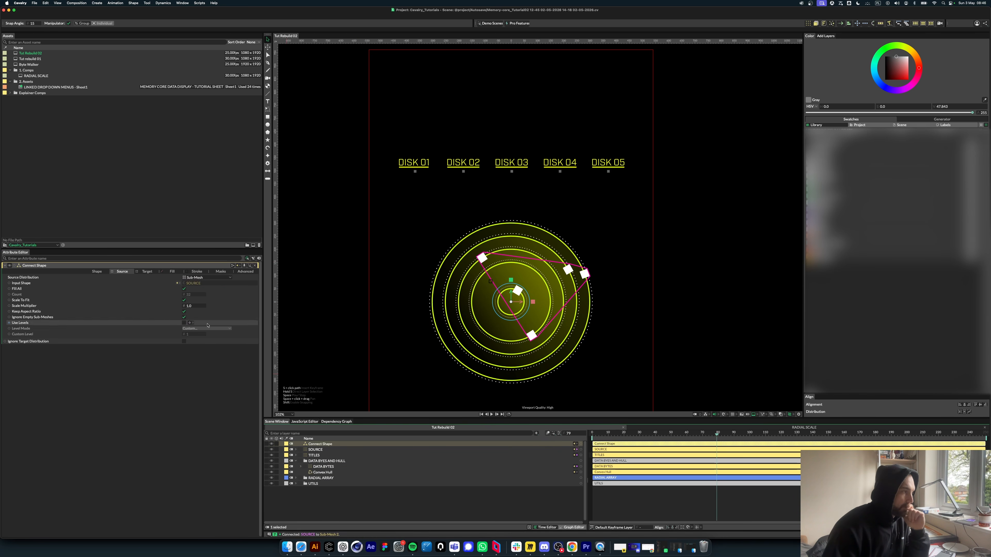
{"action": "left_click", "coordinate": [147, 272]}
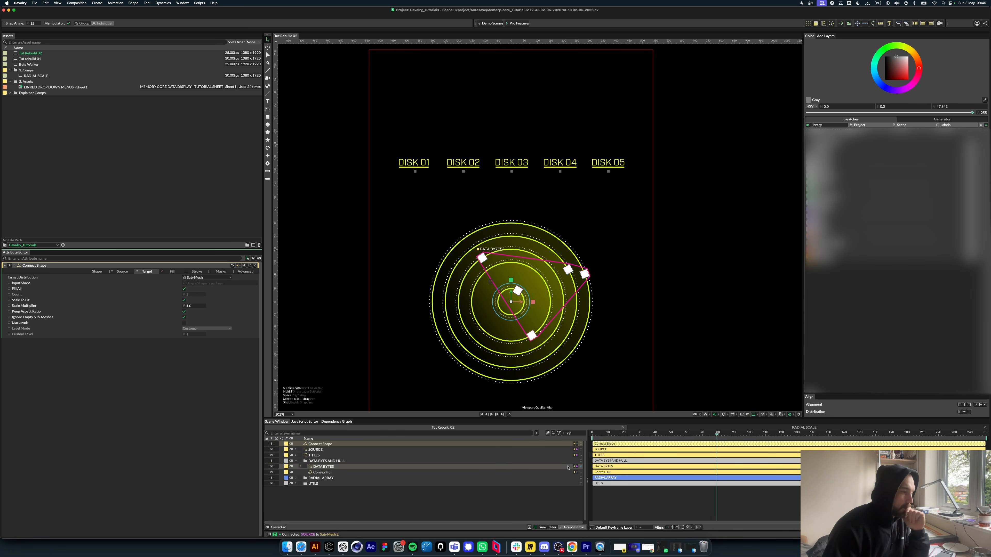
{"action": "left_click_drag", "start_coordinate": [580, 467], "coordinate": [191, 284]}
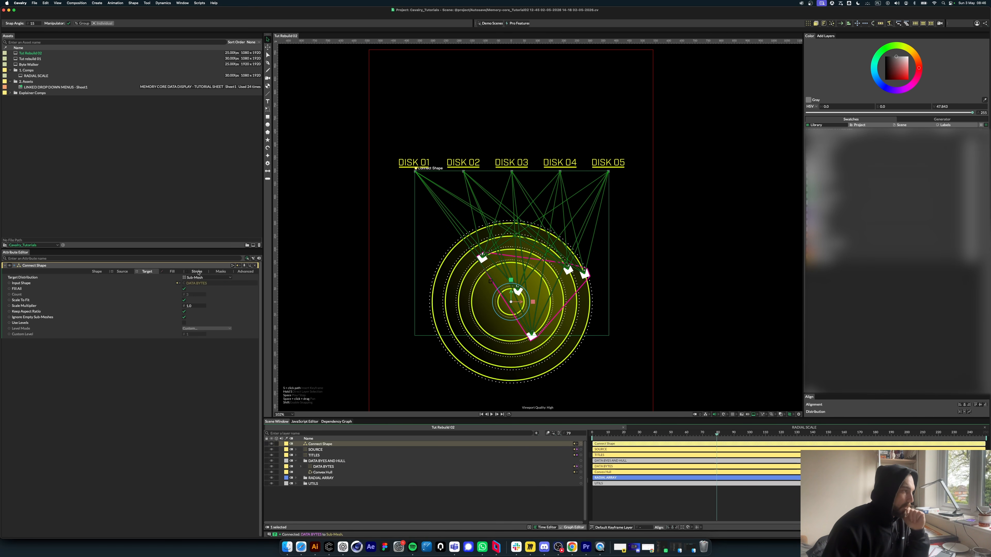
Step: Set the Connect Shape's stroke color to white and its stroke width to 2
{"action": "left_click", "coordinate": [197, 271]}
{"action": "left_click", "coordinate": [194, 288]}
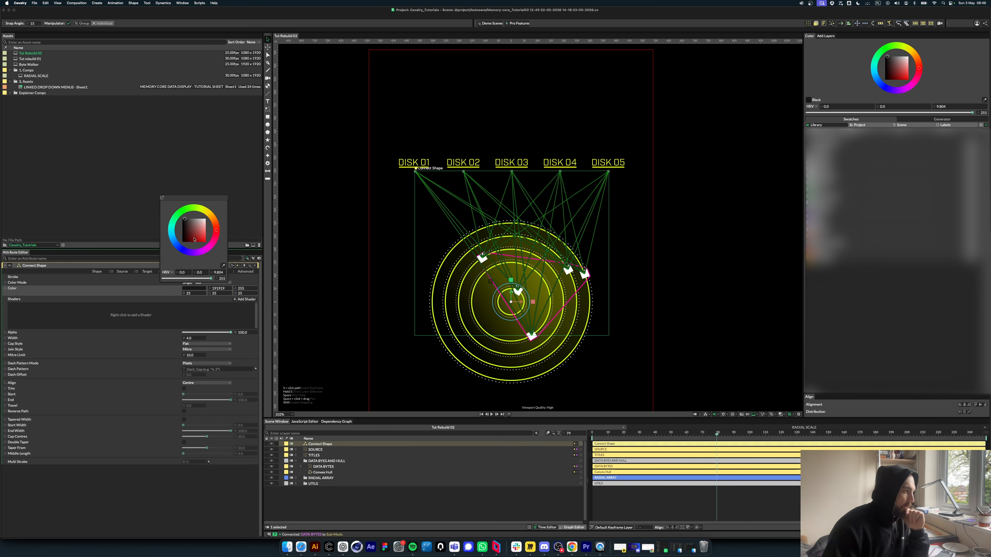
{"action": "left_click_drag", "start_coordinate": [204, 220], "coordinate": [248, 173]}
{"action": "double_click", "coordinate": [189, 339]}
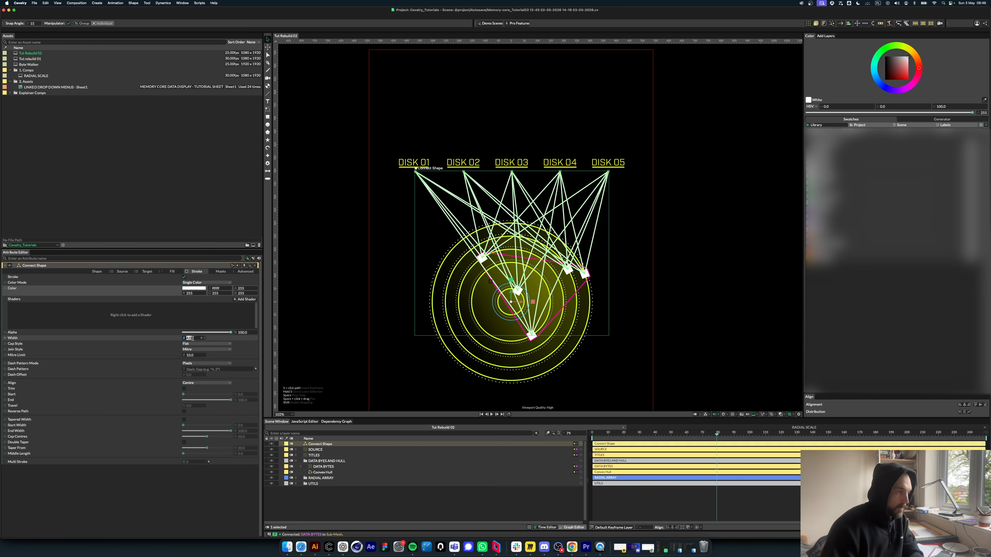
{"action": "type", "text": "2"}
{"action": "key", "text": "Return"}
{"action": "left_click", "coordinate": [342, 498]}
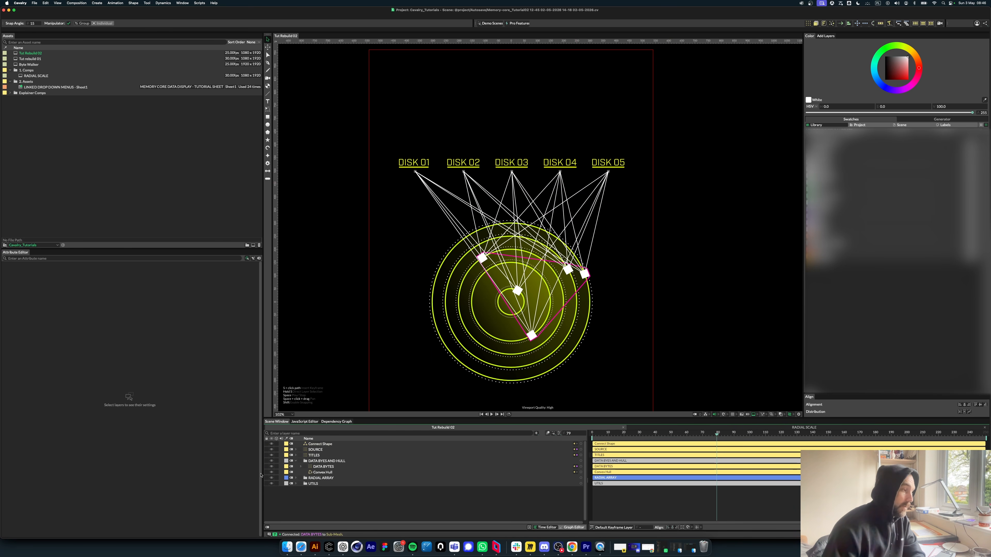
Step: Collapse the DATA BYES AND HULL group in the layer list and inspect the Connect Shape's lines
{"action": "left_click", "coordinate": [296, 461]}
{"action": "left_click", "coordinate": [313, 445]}
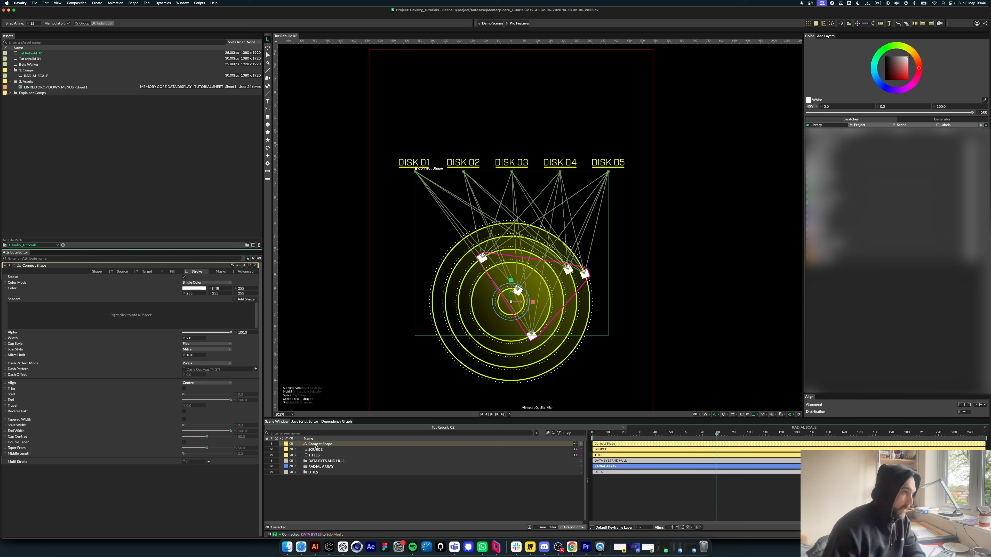
{"action": "left_click", "coordinate": [408, 509]}
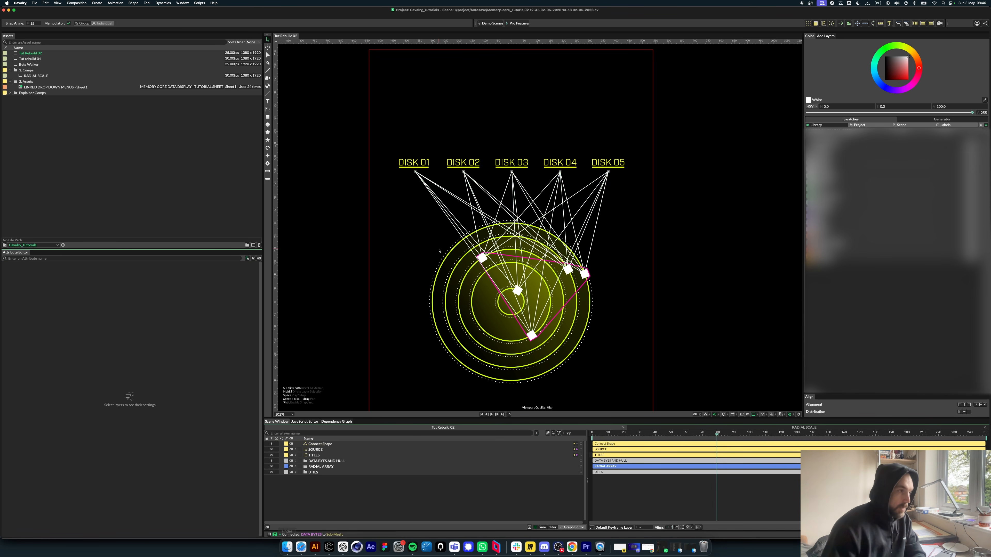
{"action": "left_click", "coordinate": [320, 445]}
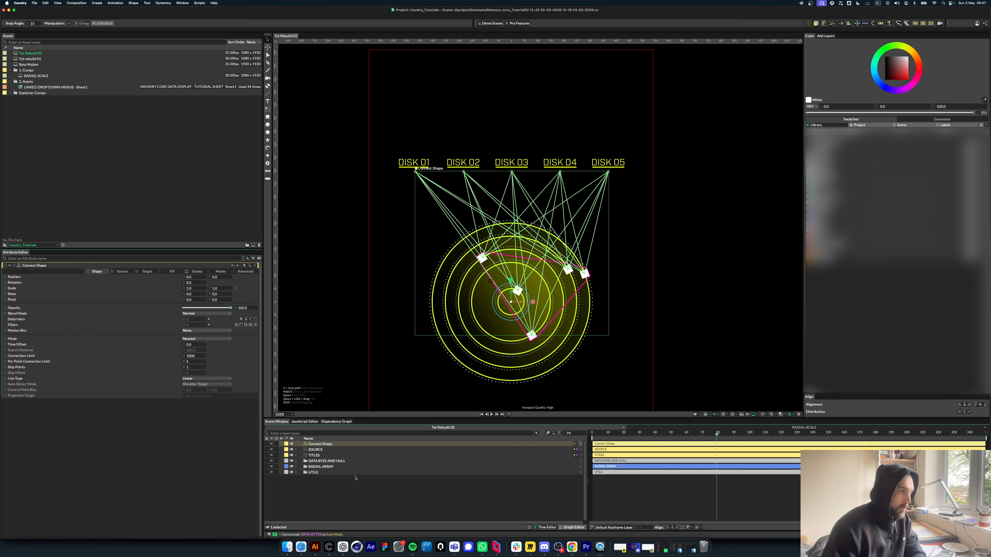
{"action": "left_click", "coordinate": [356, 491]}
Step: Review the connecting lines in the RADIAL SCALE composition and return to Tut Rebuild 02
{"action": "left_click", "coordinate": [804, 427]}
{"action": "left_click", "coordinate": [680, 439]}
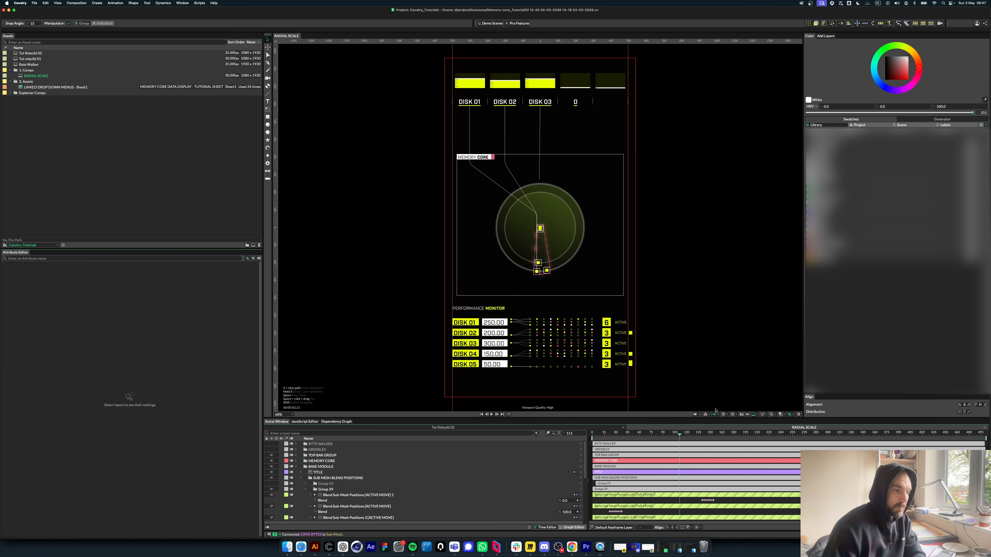
{"action": "left_click", "coordinate": [452, 428]}
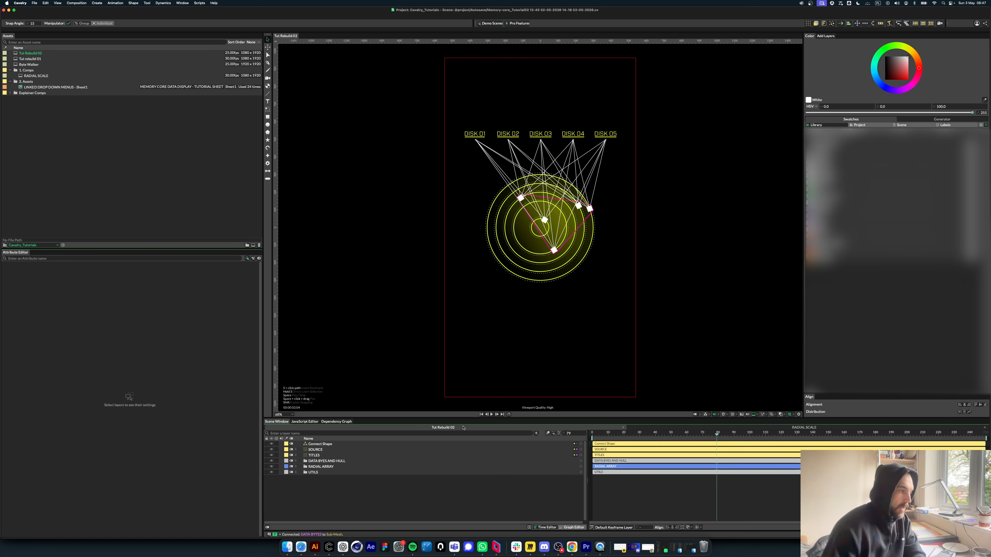
Step: Try Within Range as the Connect Shape's Mode and play the animation from the start
{"action": "left_click", "coordinate": [328, 445]}
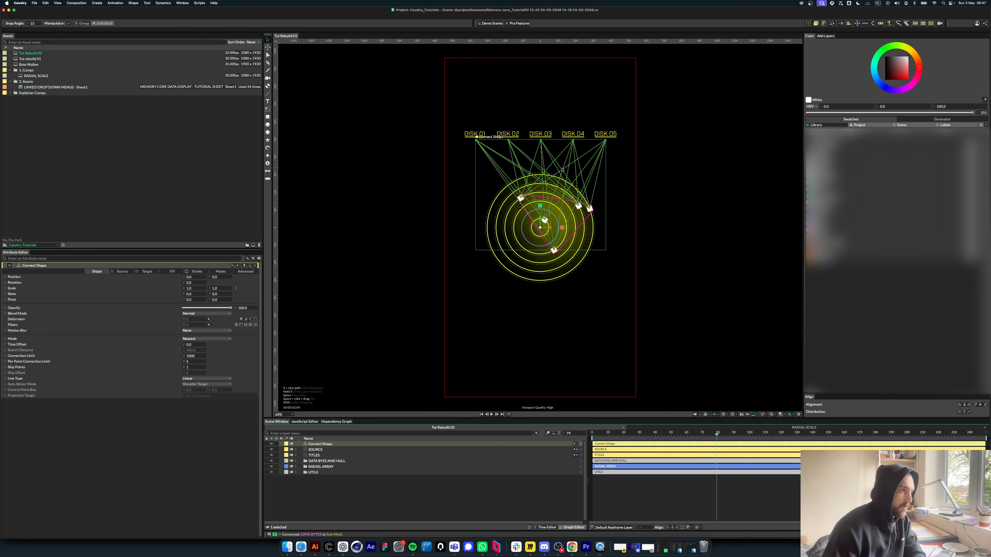
{"action": "key", "text": "f"}
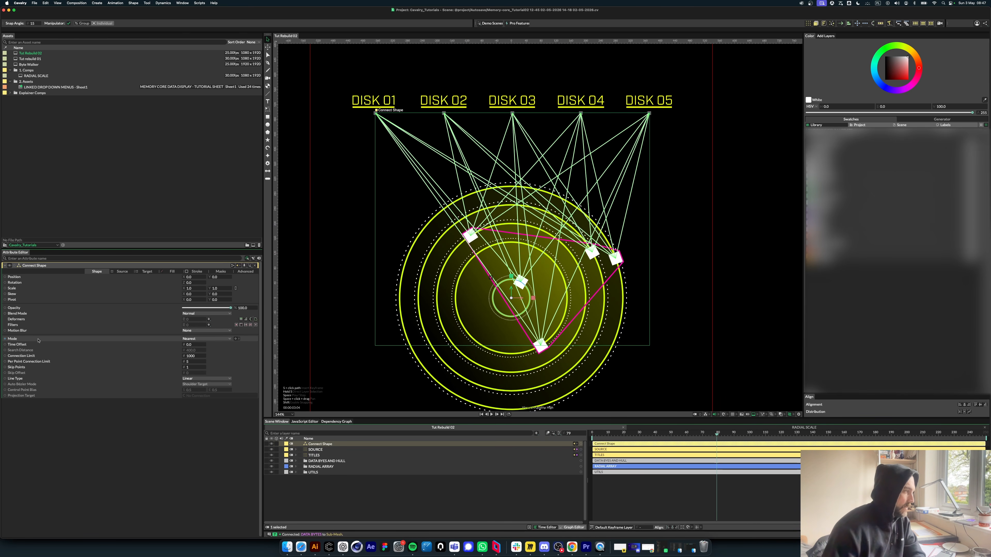
{"action": "left_click", "coordinate": [208, 339]}
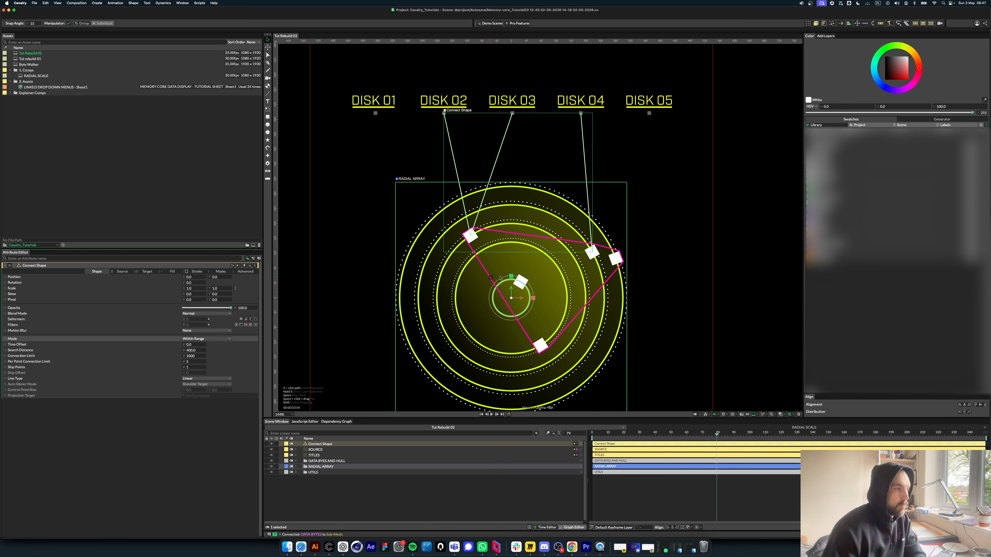
{"action": "left_click_drag", "start_coordinate": [715, 435], "coordinate": [596, 436]}
{"action": "key", "text": "space"}
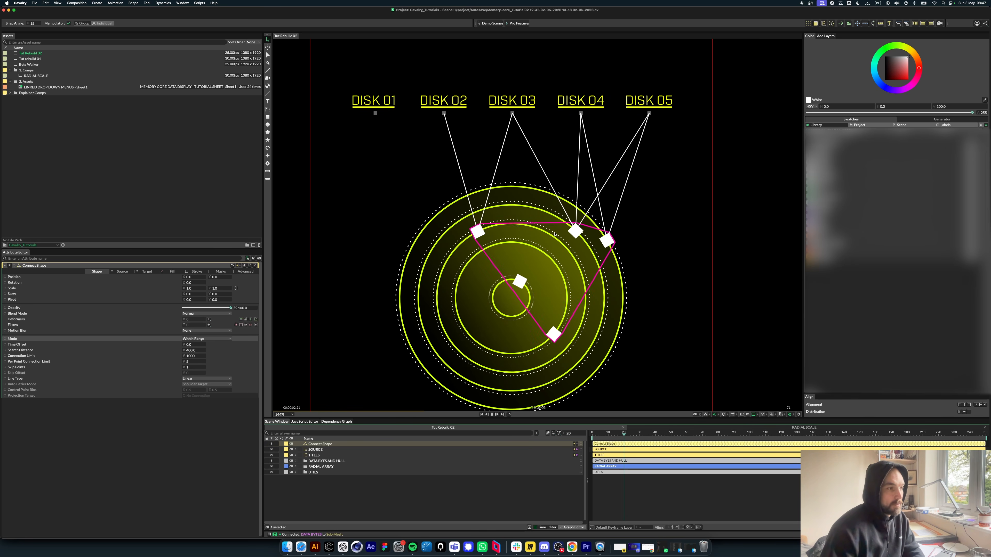
{"action": "key", "text": "space"}
Step: Set the Connect Shape's Mode to Point Index and move its layer below TITLES
{"action": "left_click", "coordinate": [192, 339]}
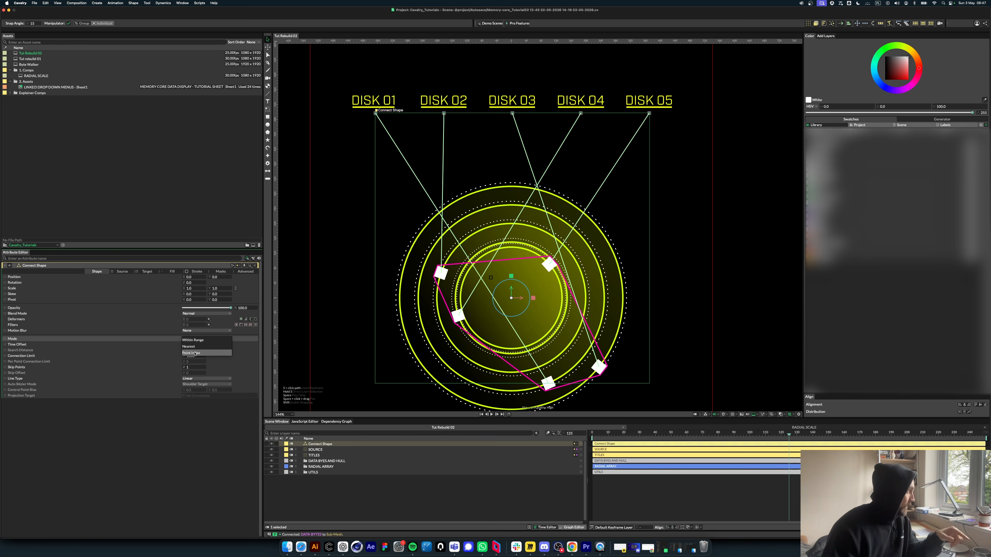
{"action": "left_click", "coordinate": [195, 353]}
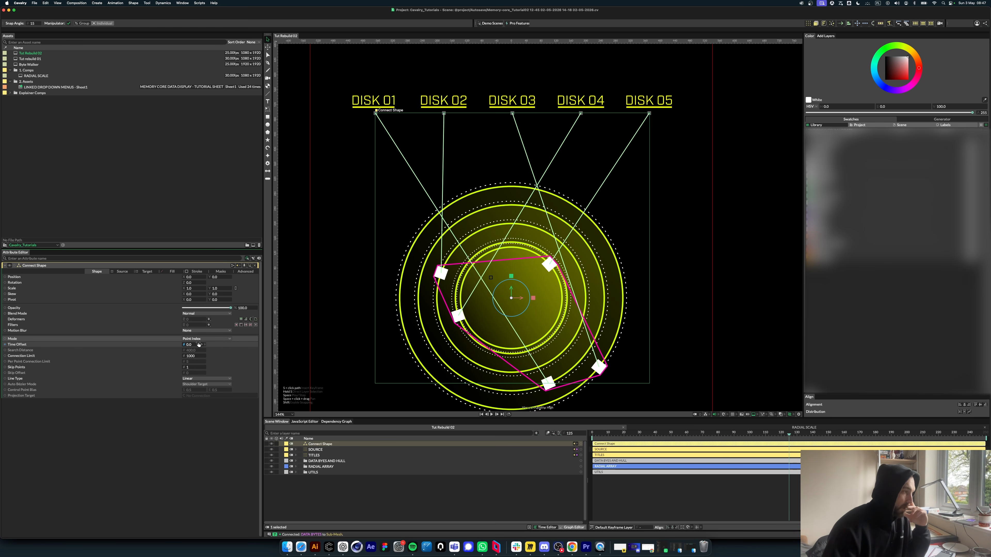
{"action": "left_click", "coordinate": [474, 487]}
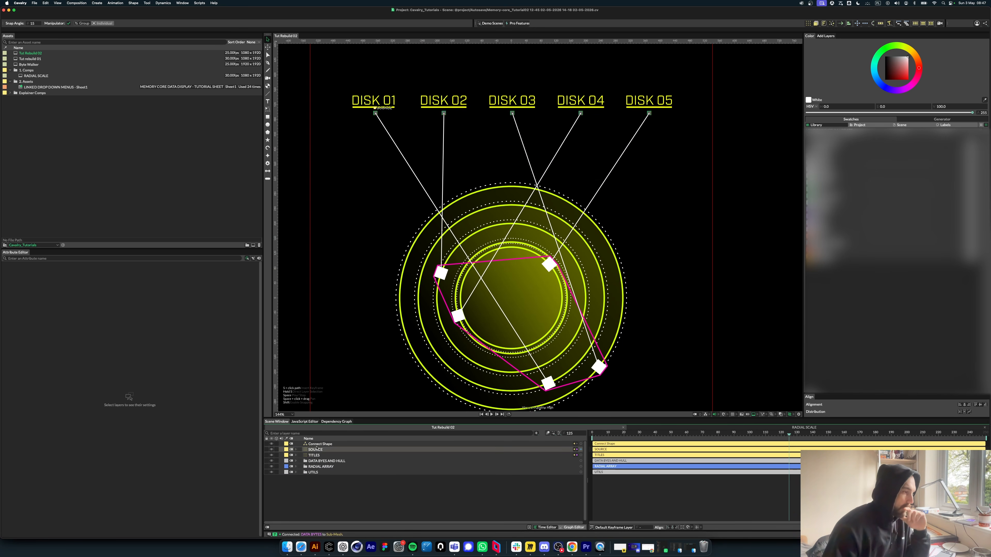
{"action": "left_click_drag", "start_coordinate": [320, 444], "coordinate": [336, 458]}
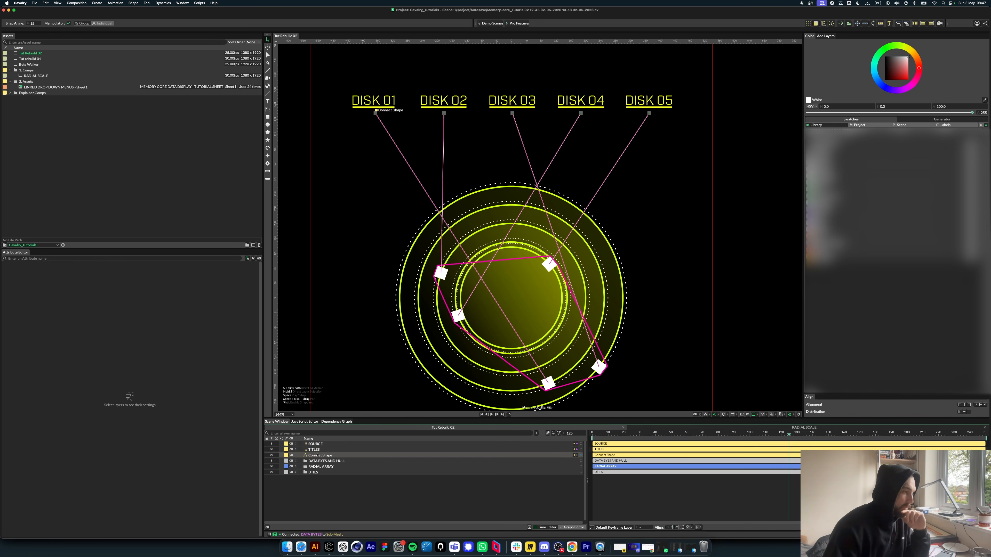
{"action": "left_click", "coordinate": [370, 455]}
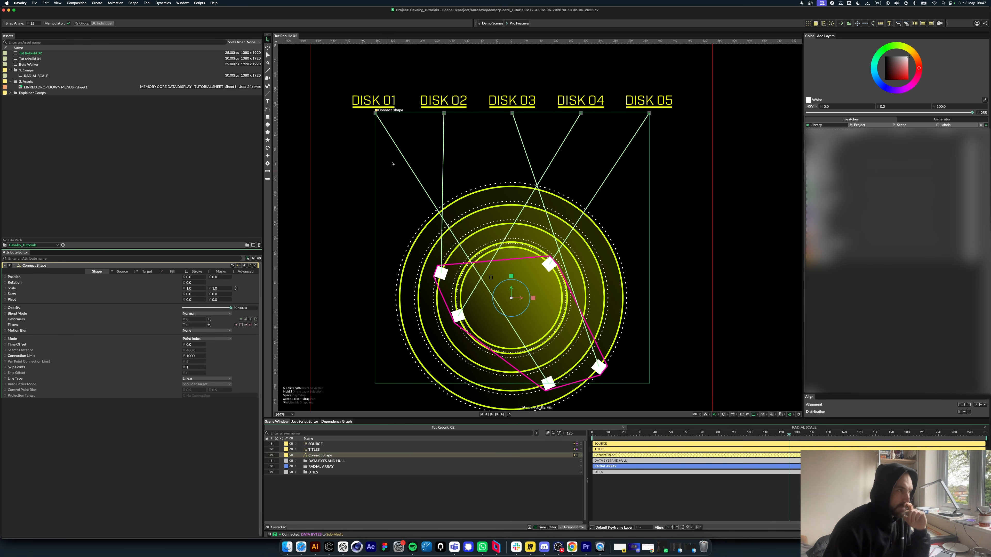
{"action": "left_click", "coordinate": [373, 488]}
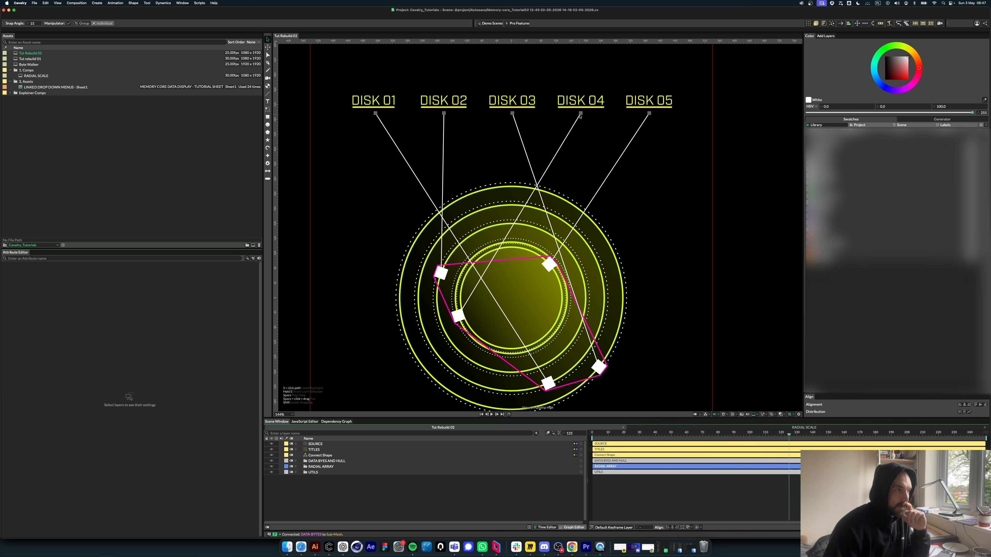
Step: Set the Connect Shape's Line Type to Auto Bézier with Auto Bézier Mode Shoulder Both, and play the animation
{"action": "left_click", "coordinate": [324, 455]}
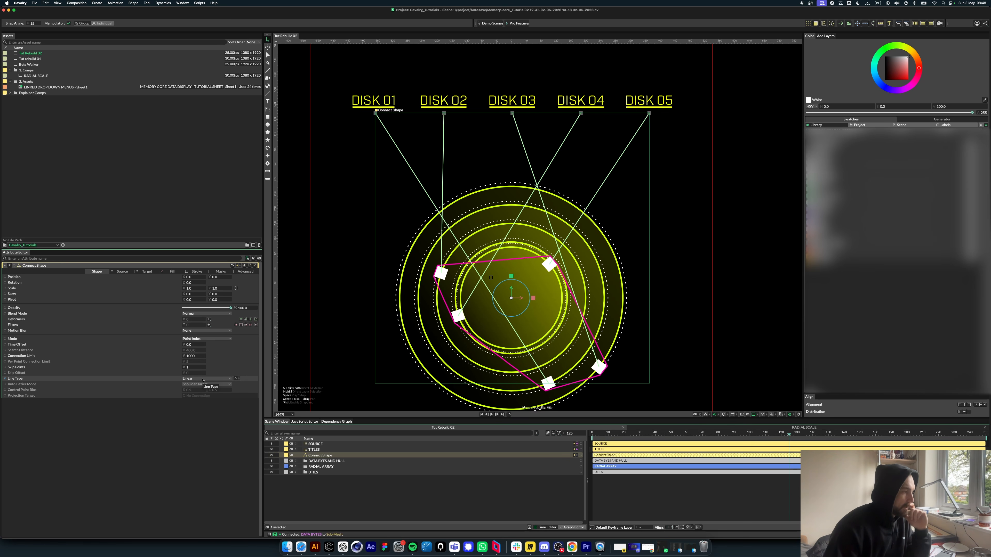
{"action": "left_click", "coordinate": [202, 379]}
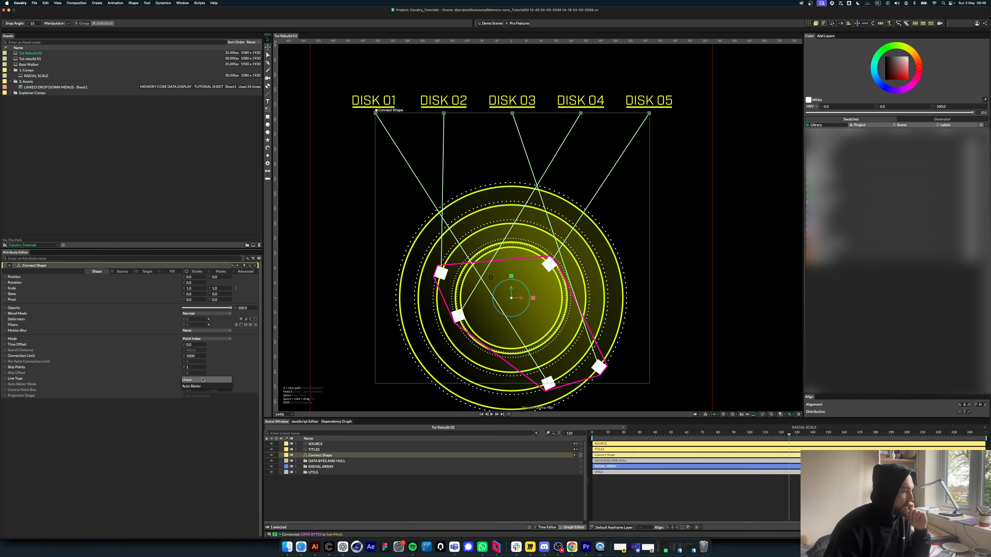
{"action": "left_click", "coordinate": [209, 386]}
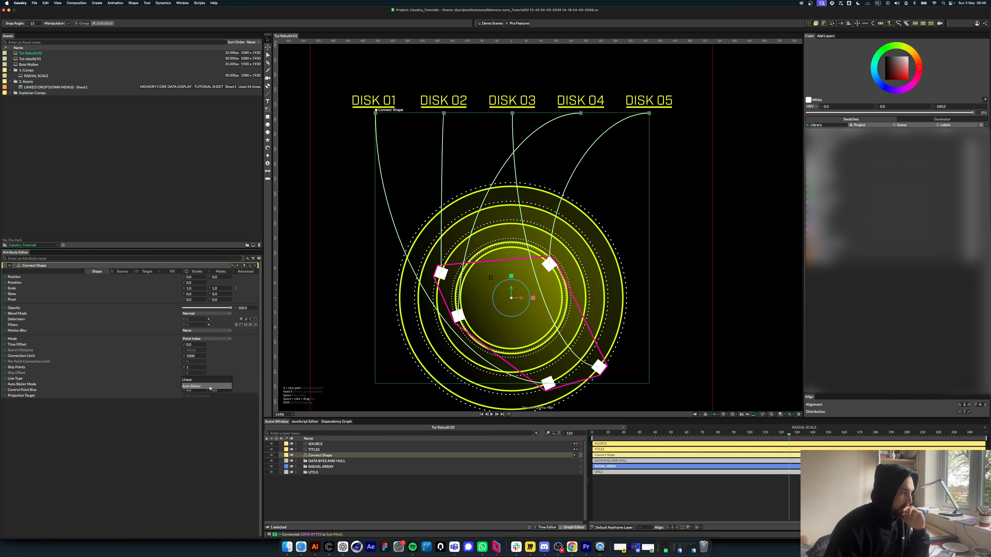
{"action": "left_click", "coordinate": [200, 385]}
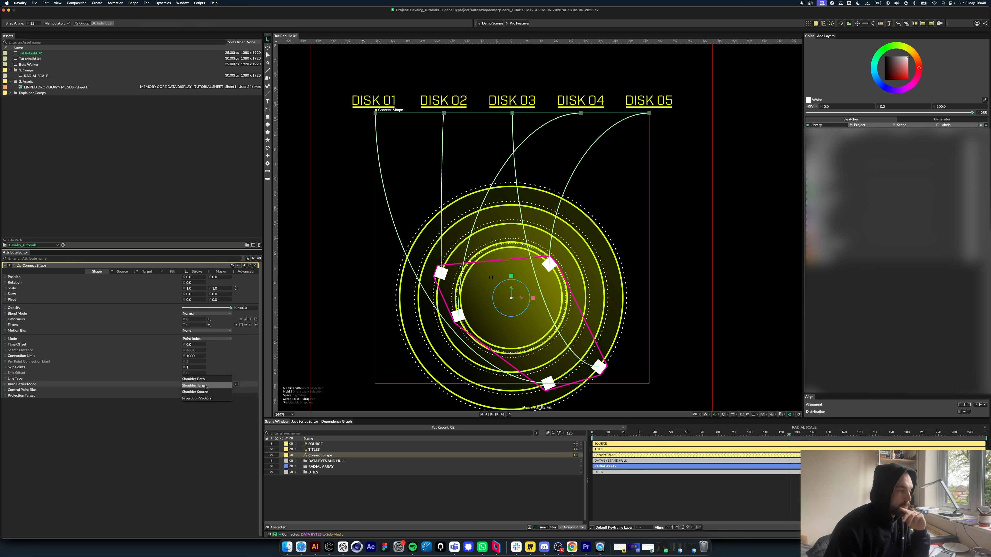
{"action": "left_click", "coordinate": [195, 379]}
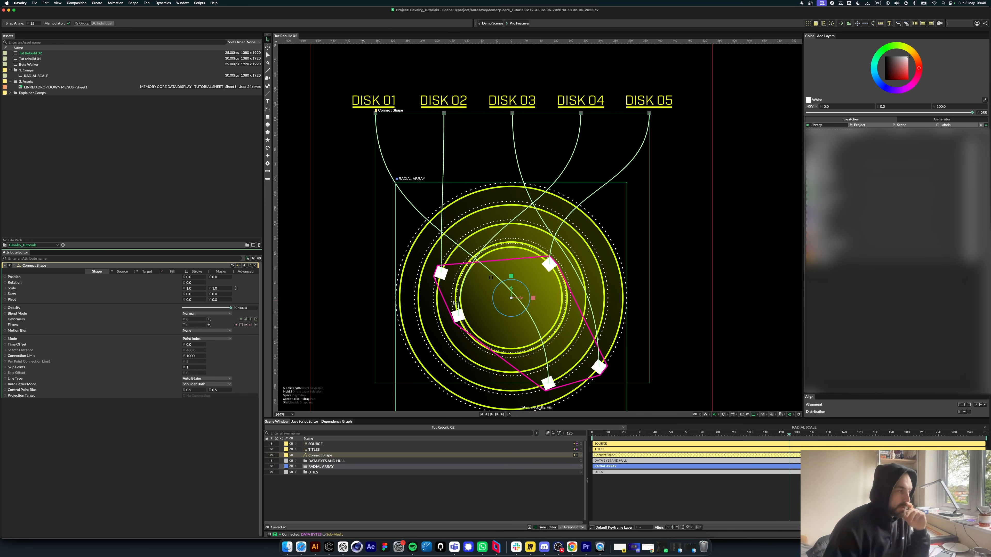
{"action": "left_click", "coordinate": [420, 512]}
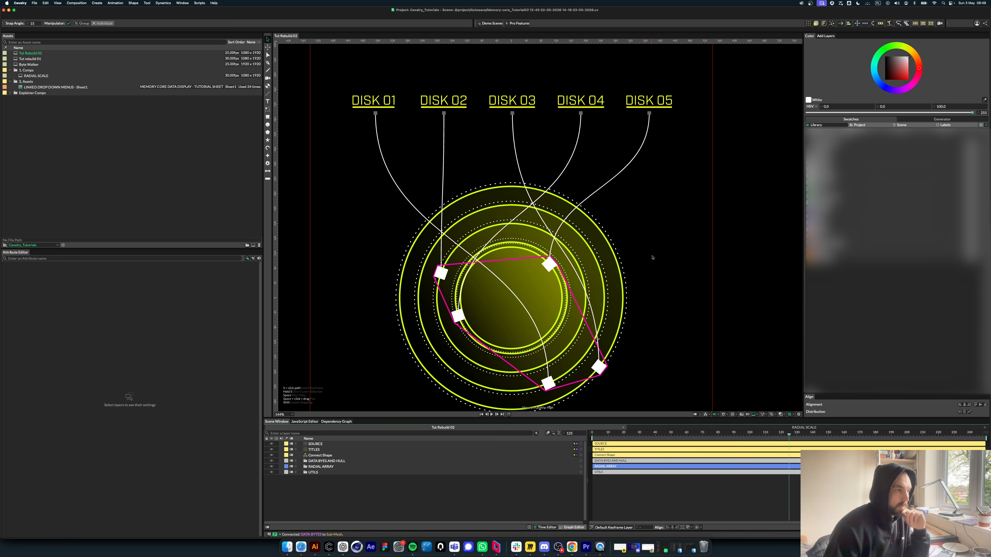
{"action": "key", "text": "space"}
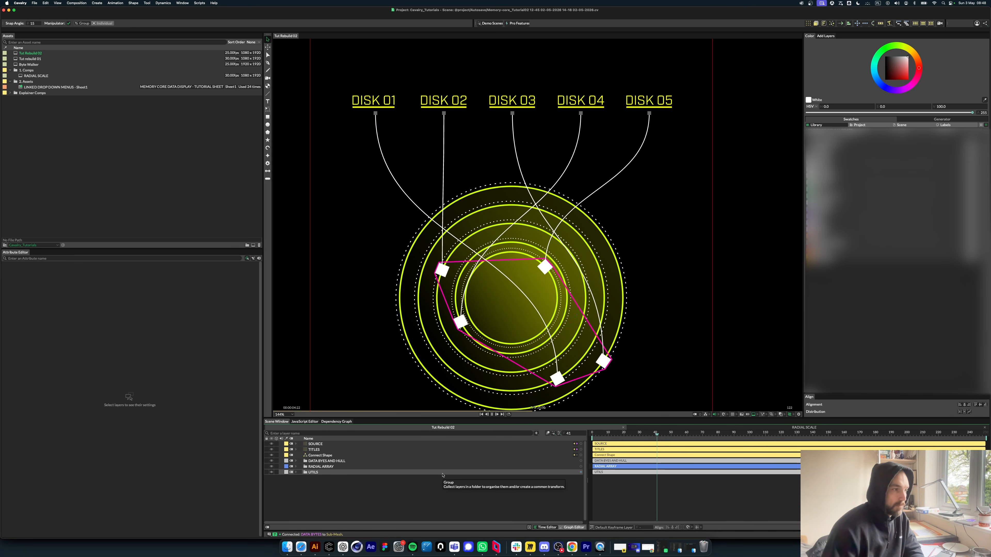
Step: Add a Resample Path deformer to the Connect Shape
{"action": "left_click", "coordinate": [324, 456]}
{"action": "left_click", "coordinate": [324, 455]}
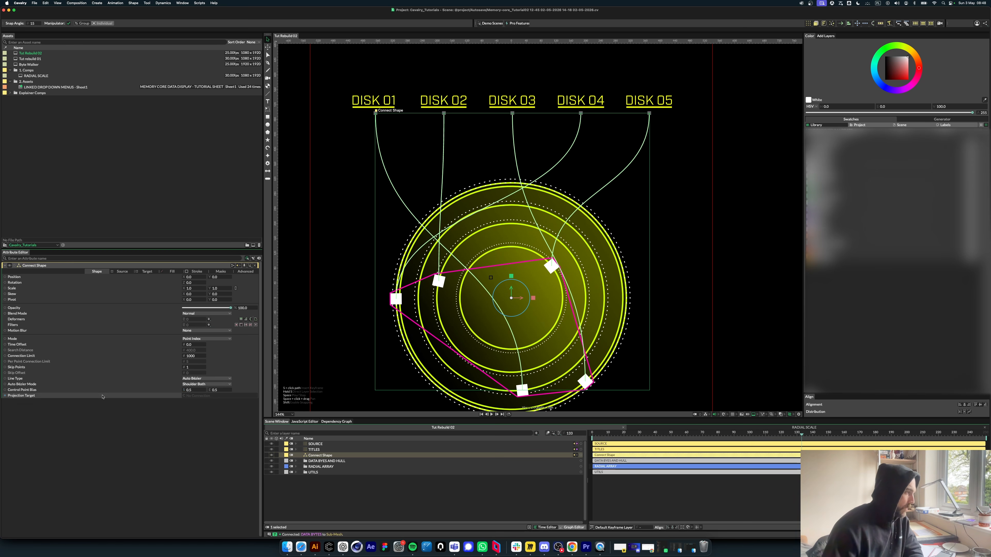
{"action": "left_click", "coordinate": [209, 318]}
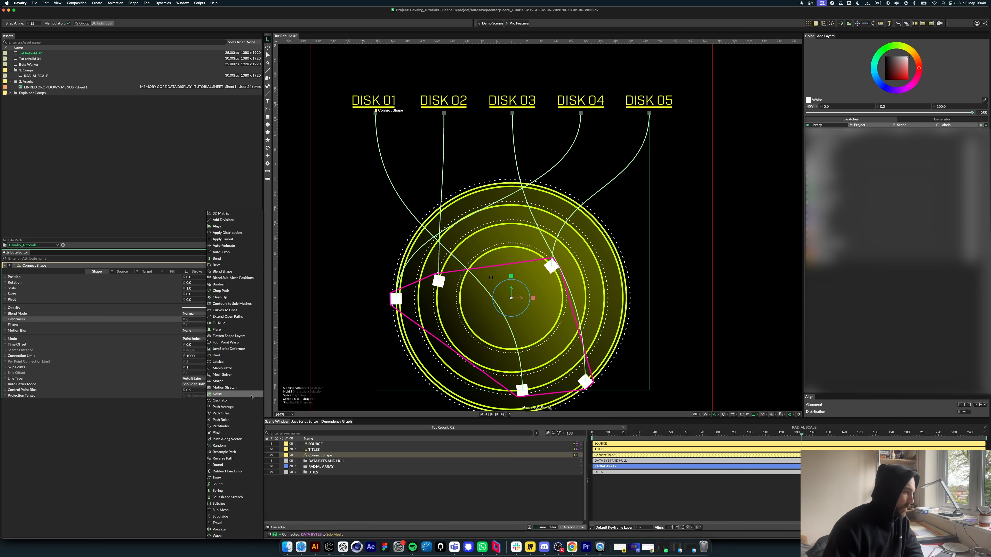
{"action": "left_click", "coordinate": [242, 452]}
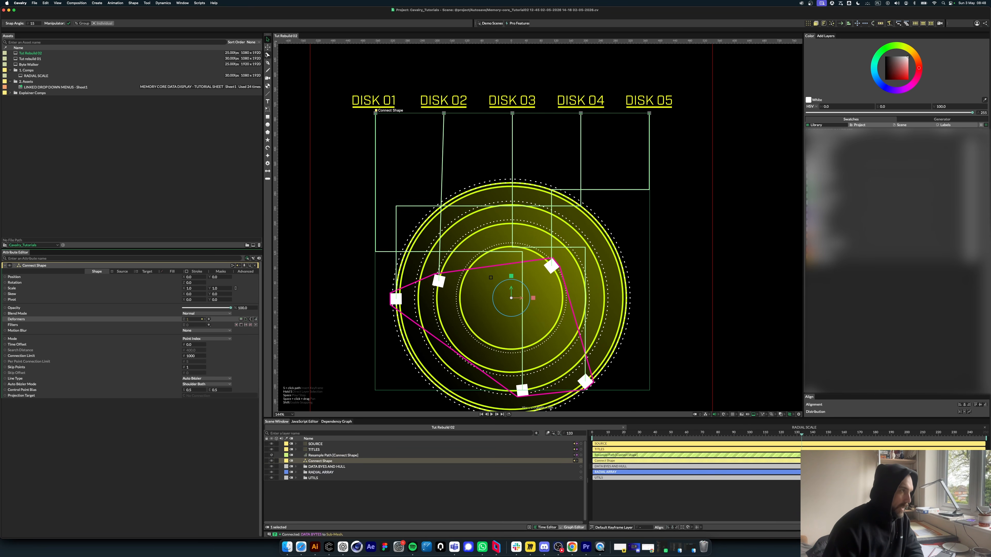
Step: Set the Resample Path's Simplify Threshold to 7 and try Resample as Béziers on and off again
{"action": "left_click", "coordinate": [268, 55]}
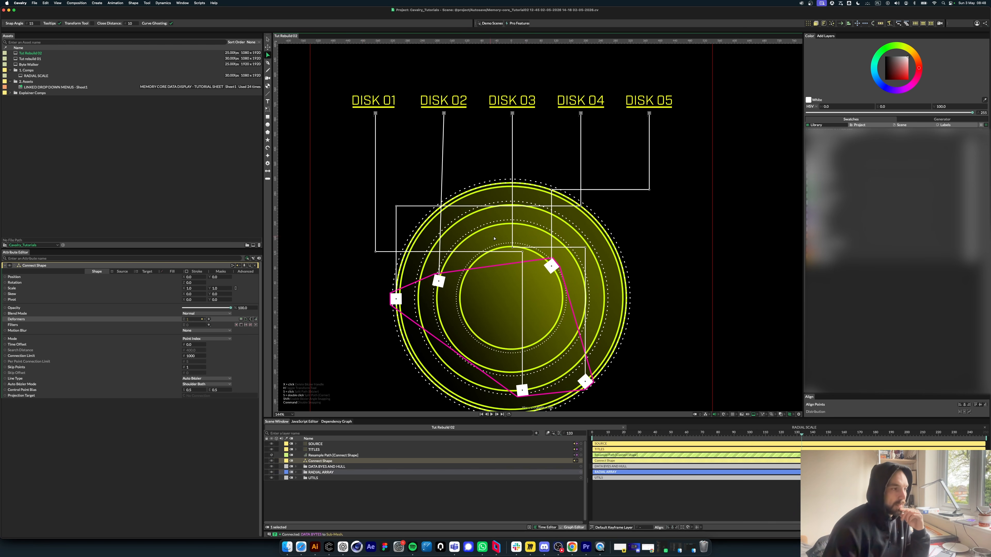
{"action": "left_click", "coordinate": [335, 455]}
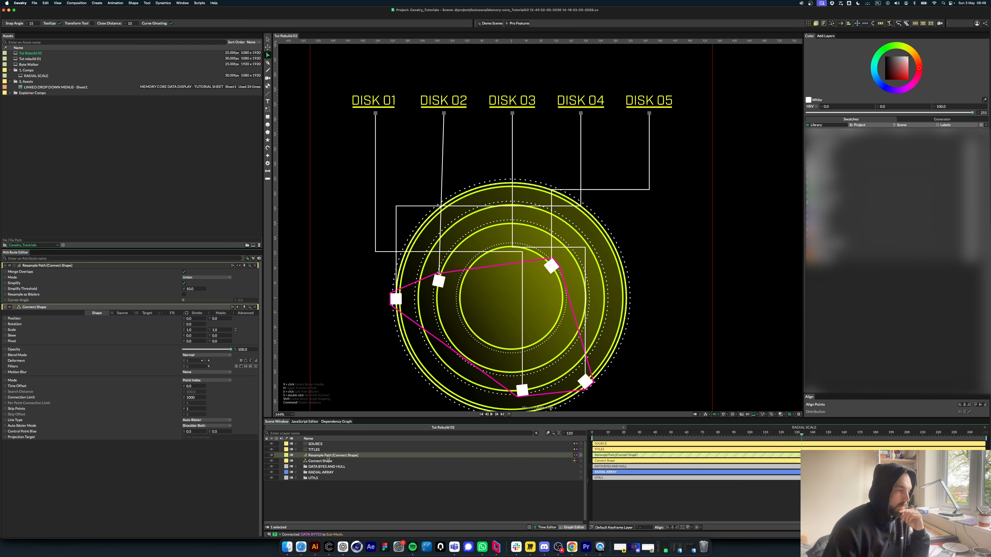
{"action": "mouse_move", "coordinate": [190, 288]}
{"action": "left_mouse_down"}
{"action": "mouse_move", "coordinate": [219, 289]}
{"action": "mouse_move", "coordinate": [203, 289]}
{"action": "left_mouse_up"}
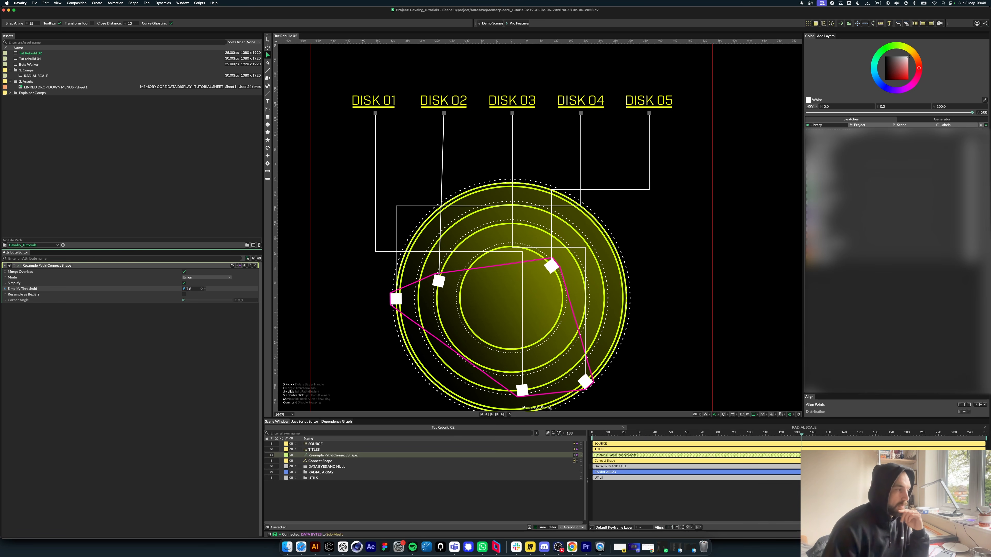
{"action": "left_click_drag", "start_coordinate": [190, 288], "coordinate": [188, 289]}
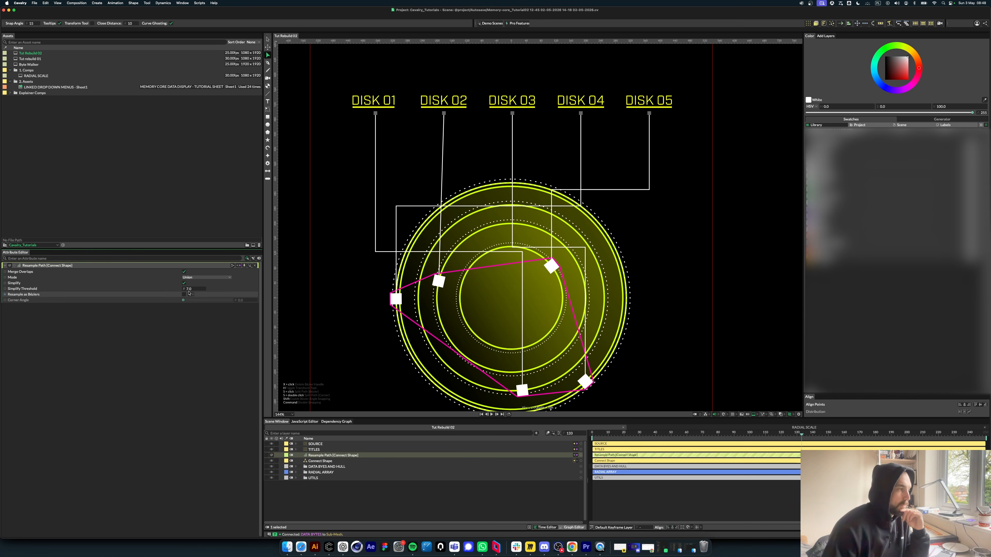
{"action": "left_click", "coordinate": [183, 294]}
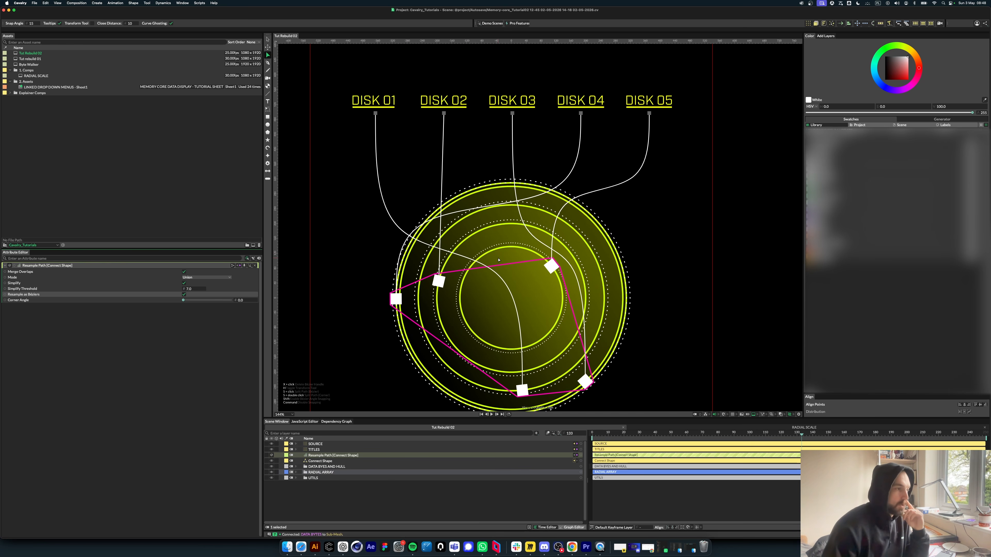
{"action": "left_click", "coordinate": [184, 295]}
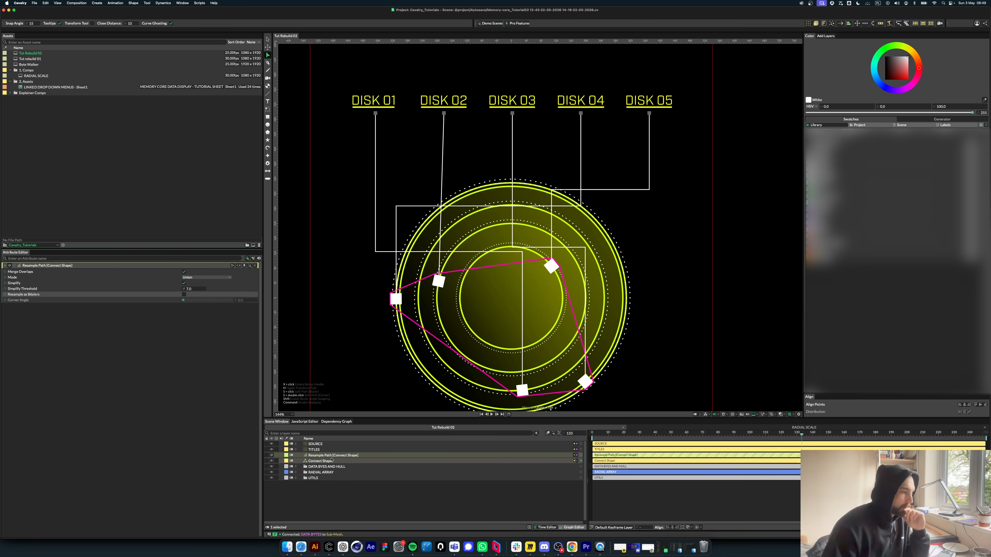
Step: Nest the Resample Path deformer under the Connect Shape layer and select the Connect Shape
{"action": "left_click_drag", "start_coordinate": [331, 456], "coordinate": [337, 461]}
{"action": "left_click", "coordinate": [320, 455]}
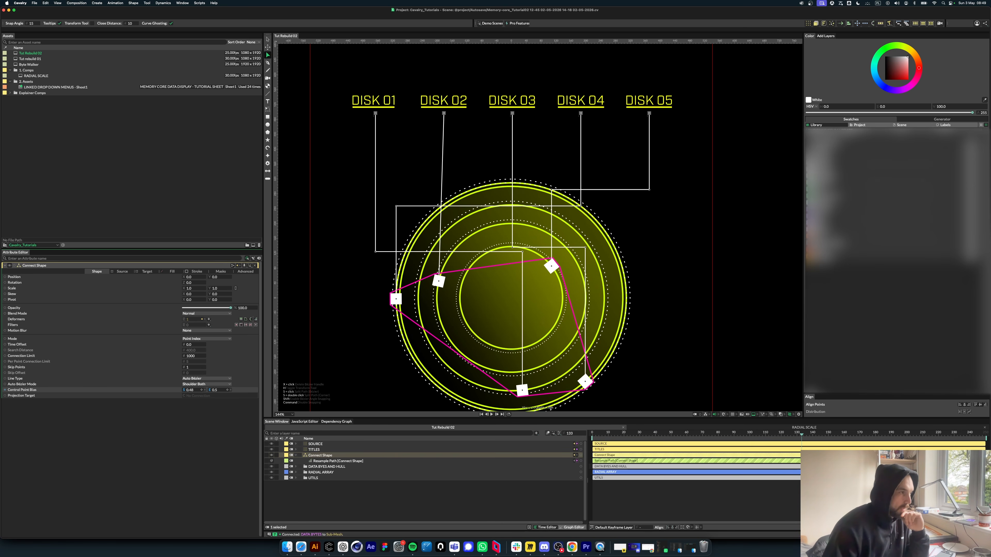
Step: Set the Connect Shape's Control Point Bias to 0.5 and 0.33
{"action": "type", "text": "0.5"}
{"action": "key", "text": "Return"}
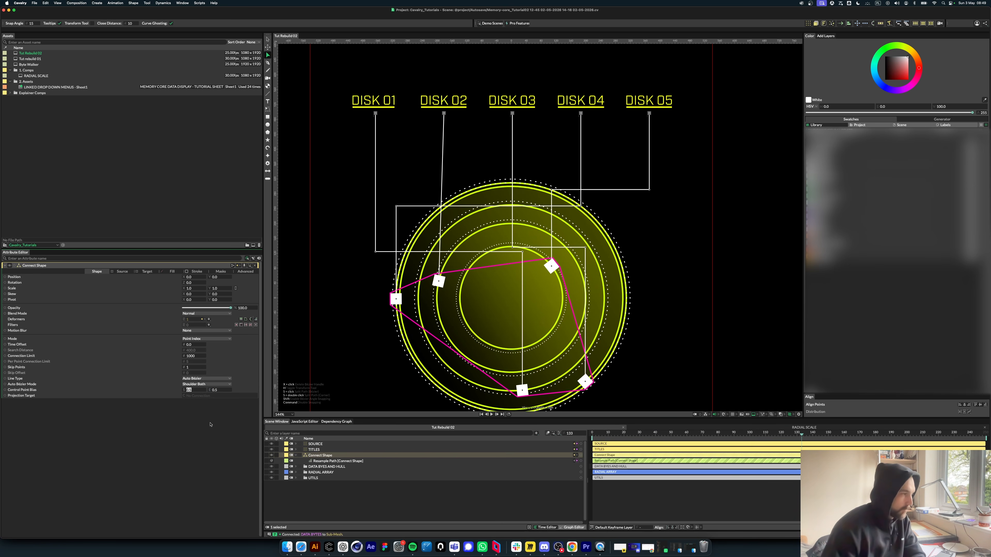
{"action": "left_click", "coordinate": [210, 425]}
{"action": "left_click_drag", "start_coordinate": [210, 389], "coordinate": [204, 390]}
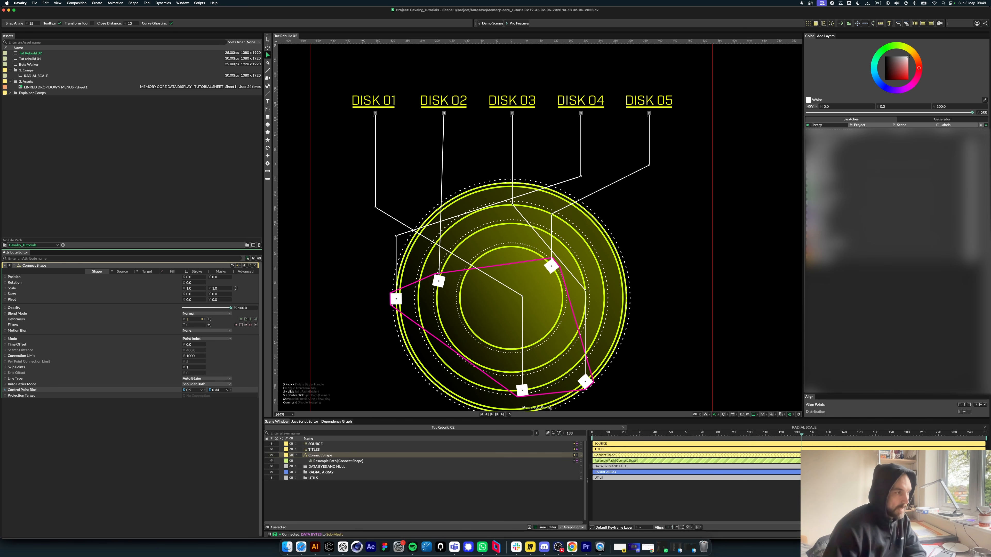
{"action": "left_click", "coordinate": [219, 391]}
{"action": "type", "text": "0.33"}
{"action": "key", "text": "Return"}
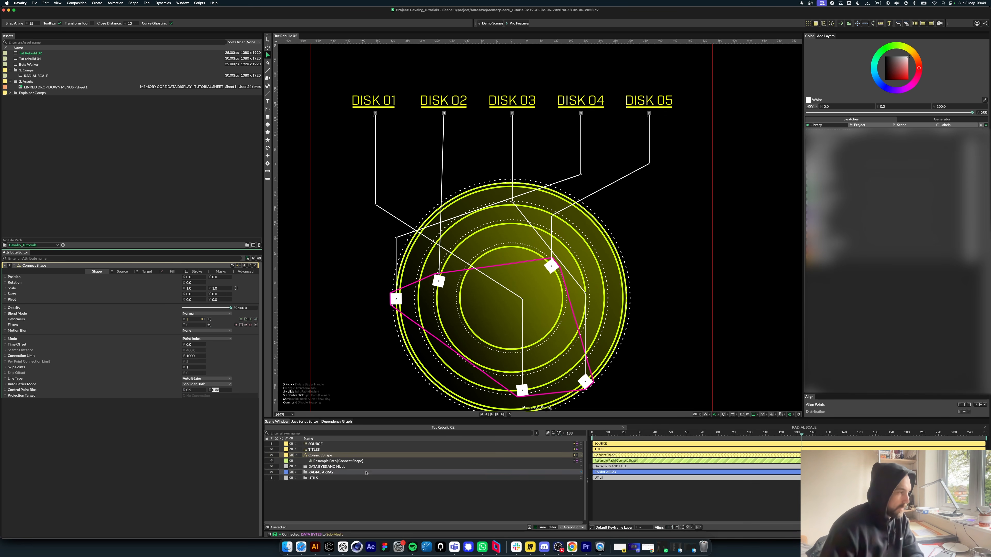
Step: Add a Bevel deformer to the Connect Shape, check it at another frame, and nest it under the Connect Shape layer
{"action": "left_click", "coordinate": [331, 490]}
{"action": "left_click", "coordinate": [320, 455]}
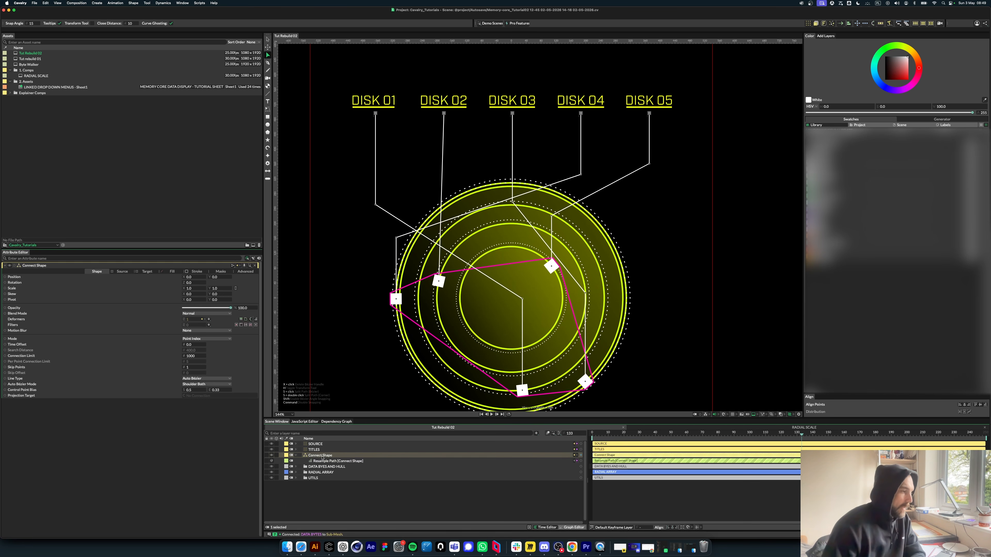
{"action": "left_click", "coordinate": [209, 319]}
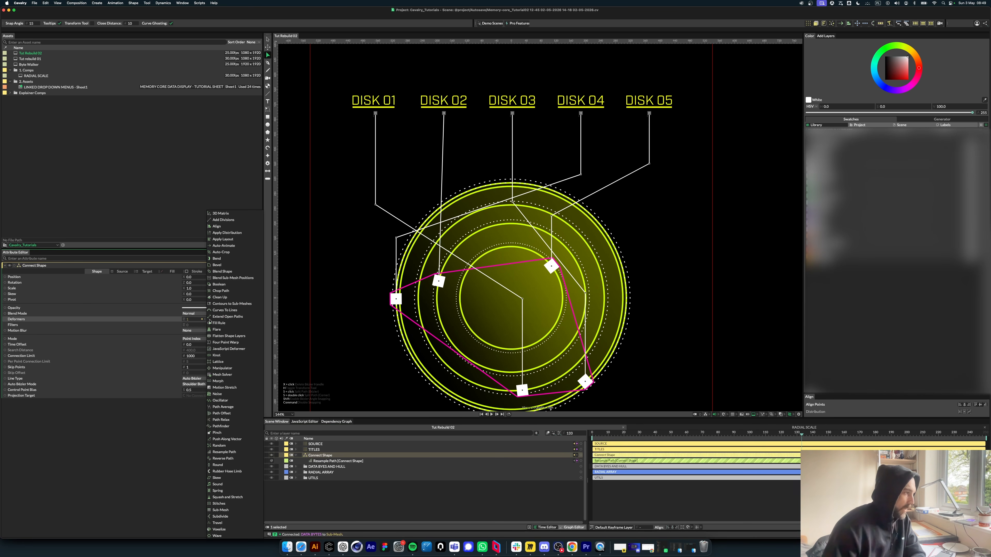
{"action": "left_click", "coordinate": [224, 265]}
{"action": "left_click", "coordinate": [443, 353]}
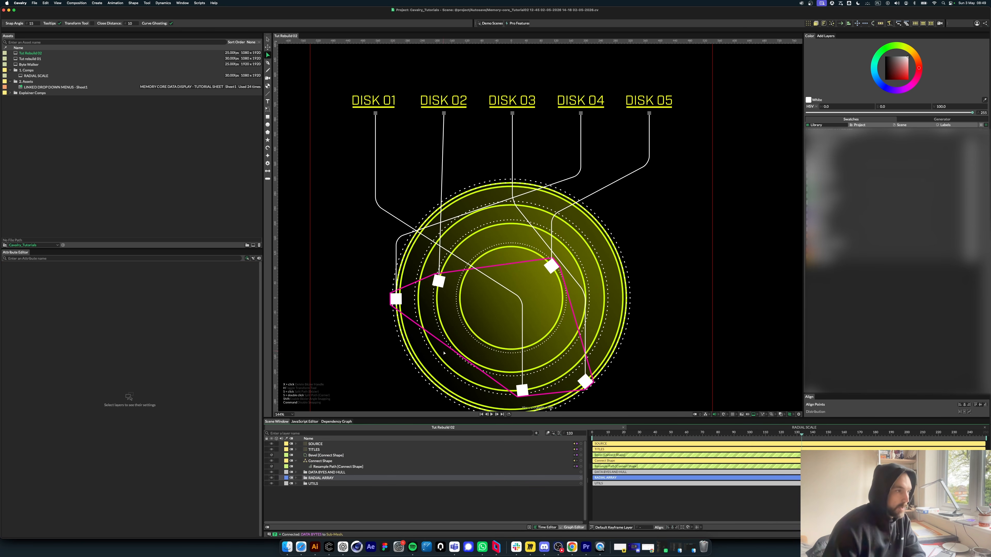
{"action": "scroll", "coordinate": [477, 245], "scroll_direction": "down", "scroll_amount": 2}
{"action": "left_click_drag", "start_coordinate": [592, 434], "coordinate": [775, 435]}
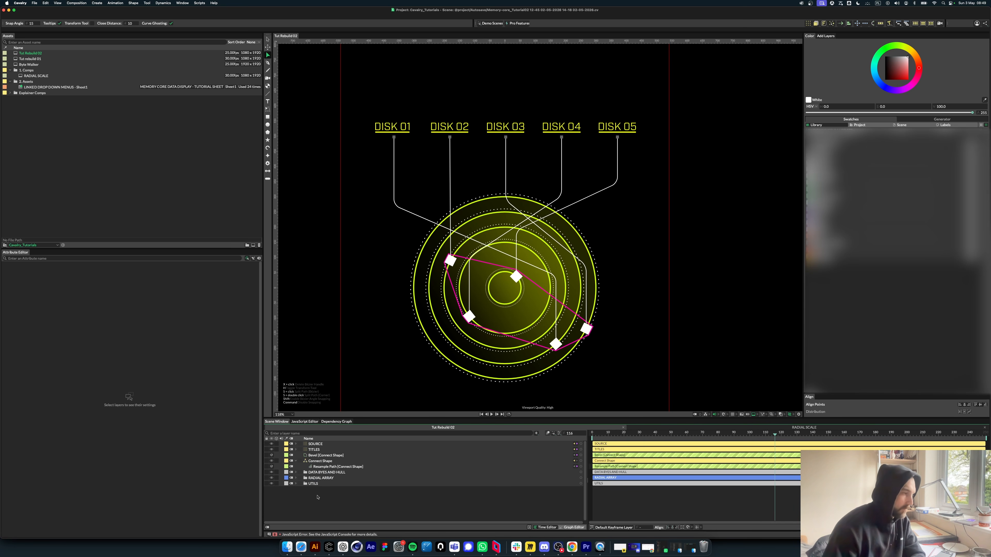
{"action": "left_click", "coordinate": [295, 460]}
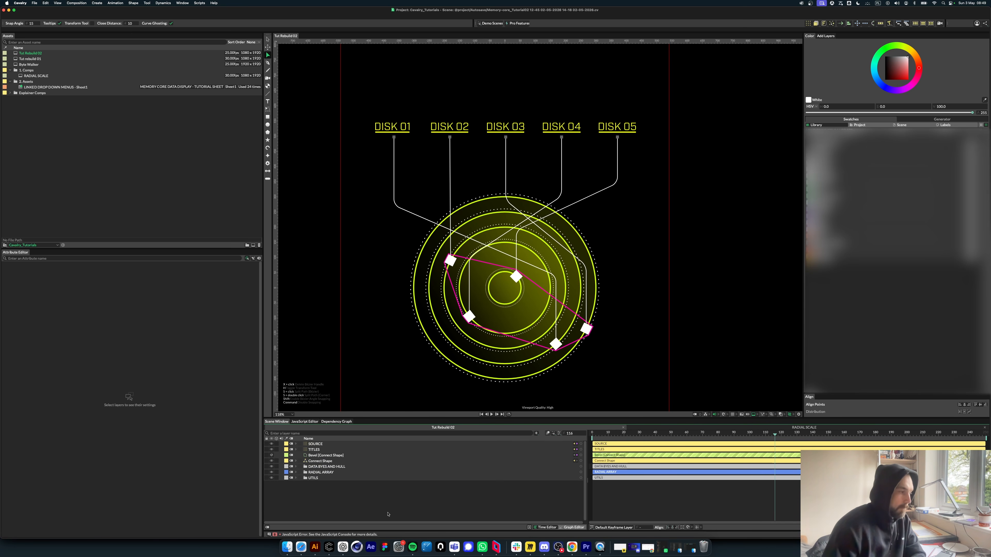
{"action": "left_click_drag", "start_coordinate": [336, 457], "coordinate": [334, 461]}
Step: Keyframe the width of the rectangle inside SOURCE with 0 at frame 0 and 10 at frame 10
{"action": "left_click_drag", "start_coordinate": [597, 434], "coordinate": [576, 433]}
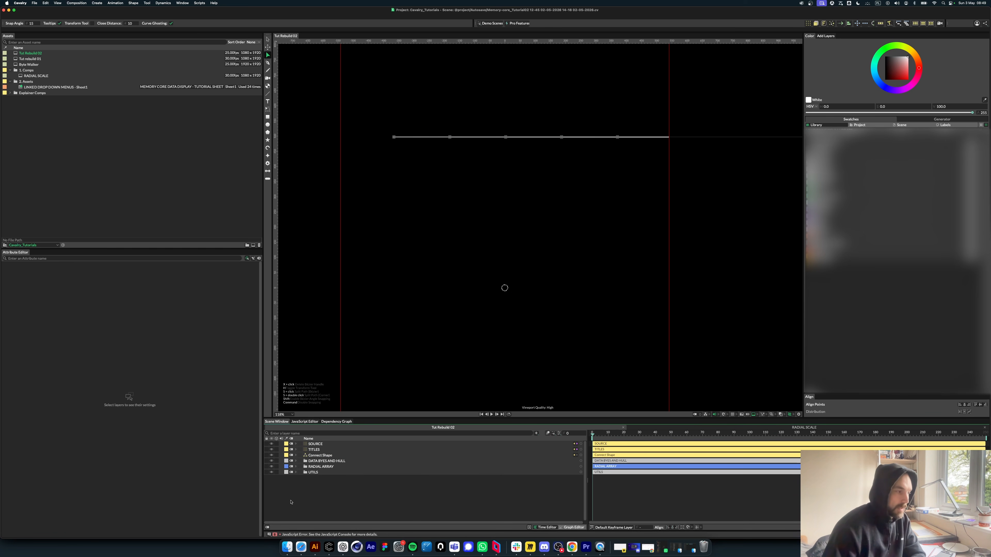
{"action": "left_click", "coordinate": [295, 444]}
{"action": "left_click", "coordinate": [315, 443]}
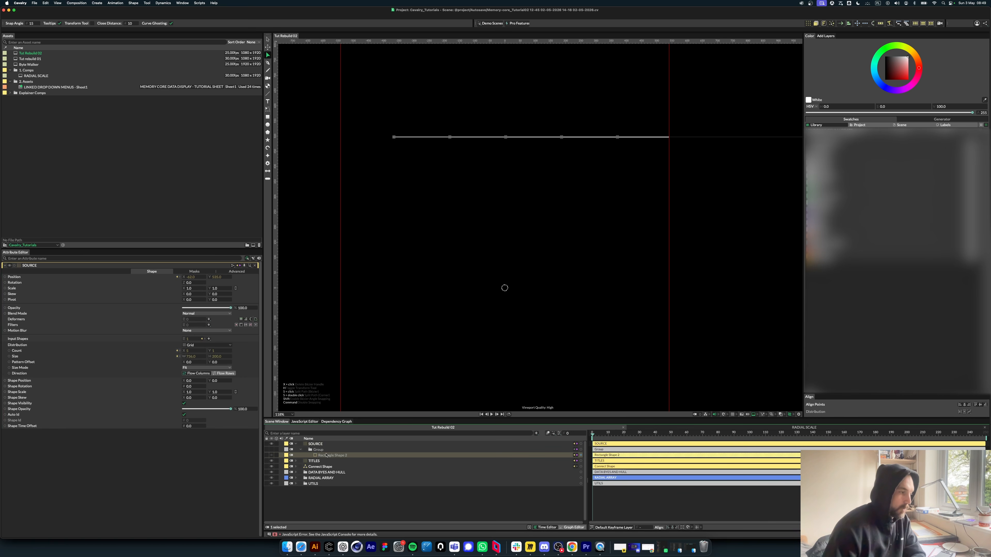
{"action": "left_click", "coordinate": [327, 455]}
{"action": "left_click", "coordinate": [608, 434]}
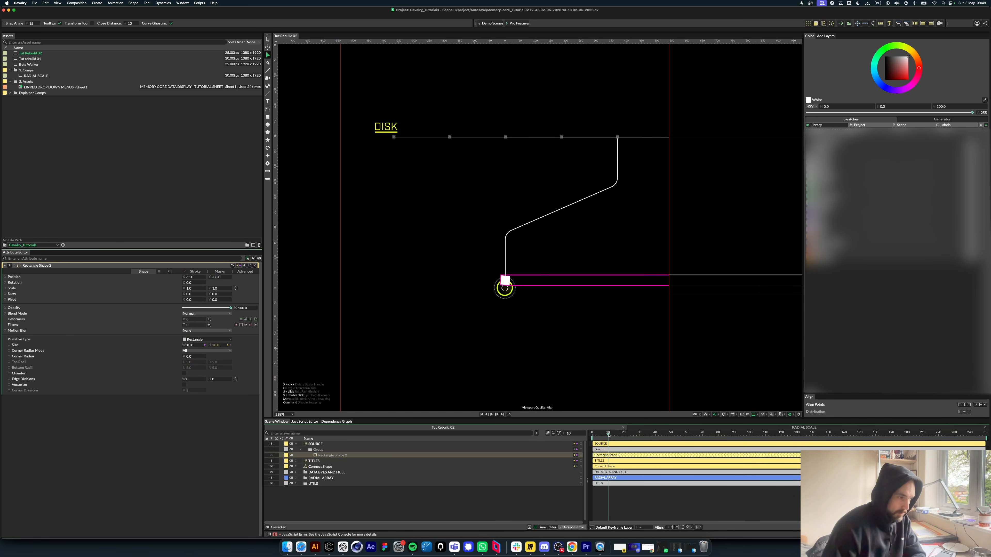
{"action": "left_click", "coordinate": [201, 344]}
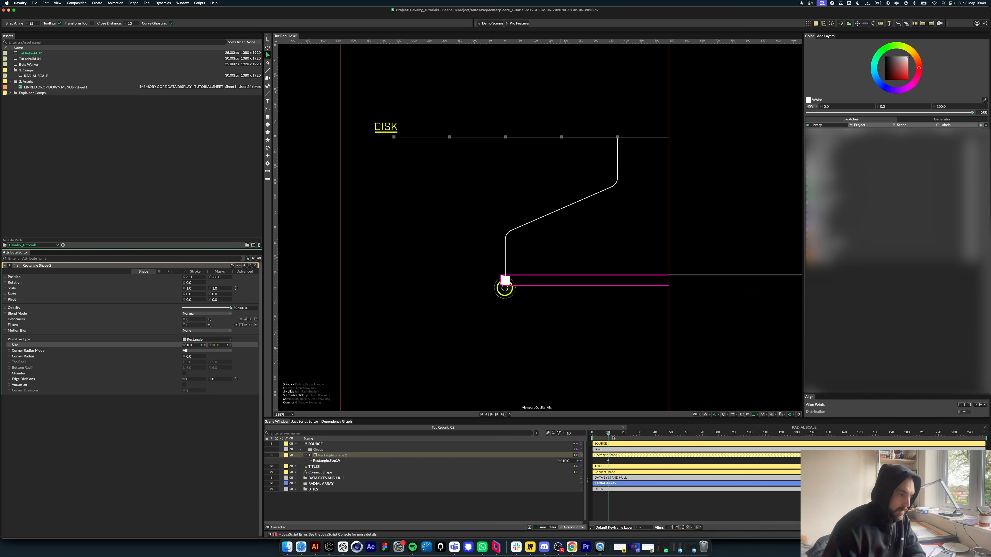
{"action": "left_click", "coordinate": [592, 434]}
{"action": "left_click", "coordinate": [191, 345]}
{"action": "type", "text": "0"}
{"action": "key", "text": "Return"}
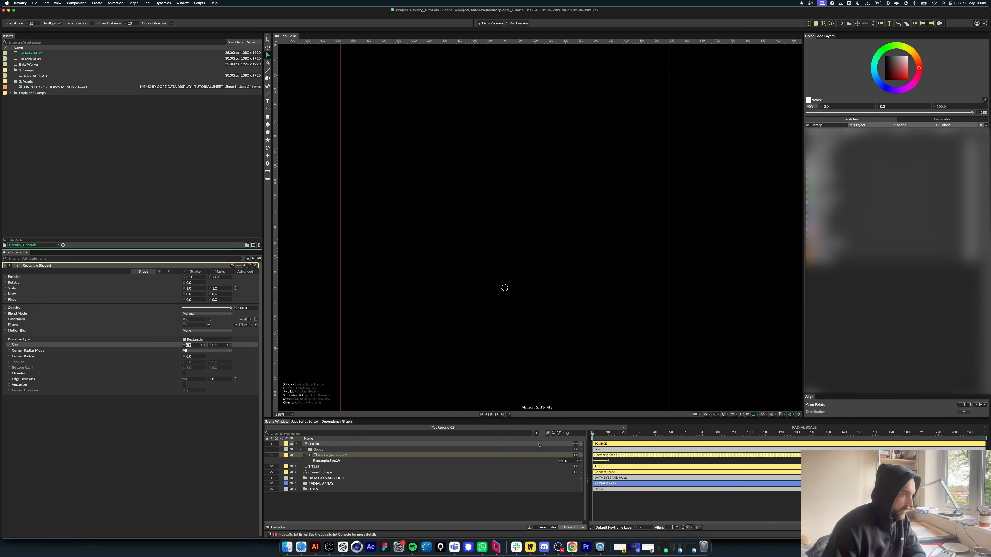
Step: Apply Magic Easing to the rectangle's width keyframes and scrub through the opening frames
{"action": "right_click", "coordinate": [607, 461]}
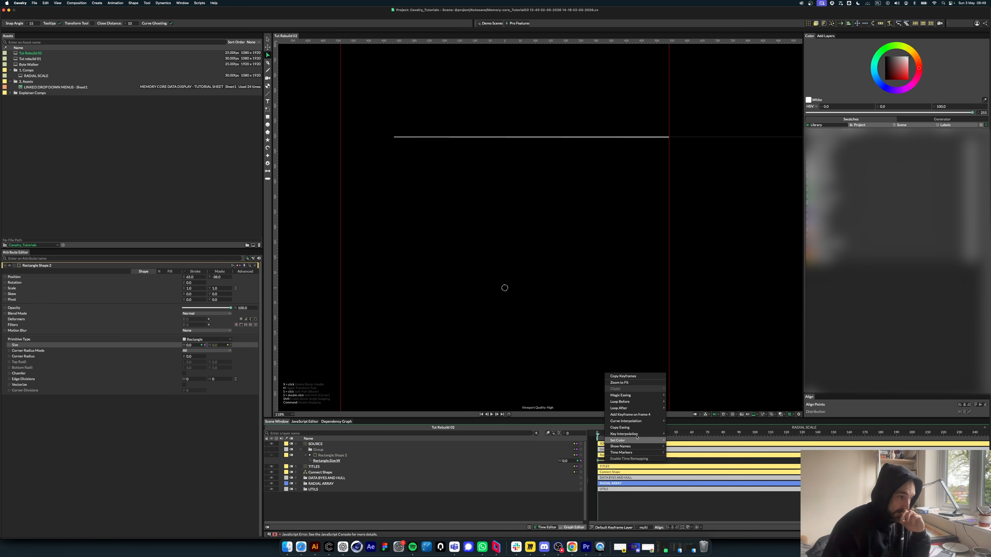
{"action": "mouse_move", "coordinate": [624, 395]}
{"action": "left_click", "coordinate": [689, 435]}
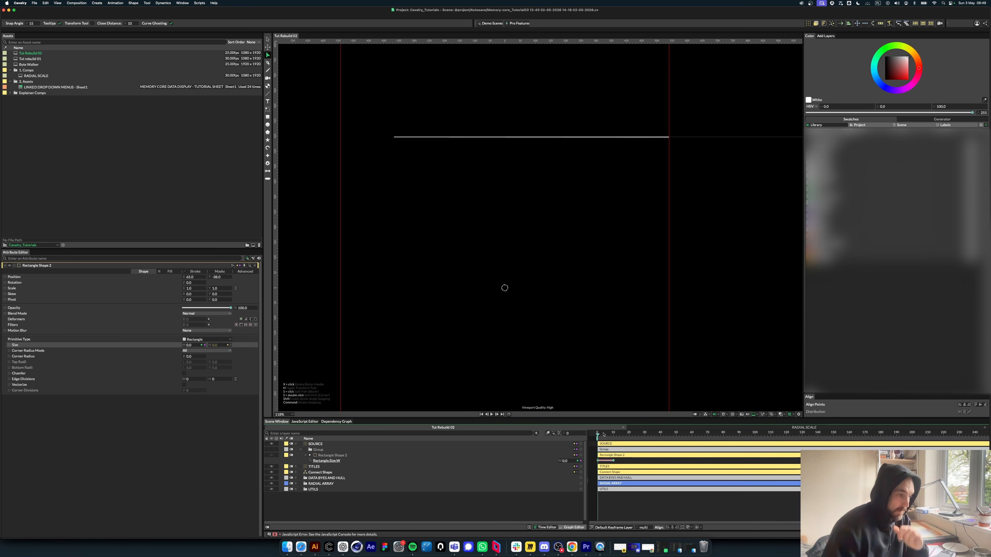
{"action": "left_click", "coordinate": [605, 437]}
{"action": "left_click_drag", "start_coordinate": [606, 439], "coordinate": [597, 438]}
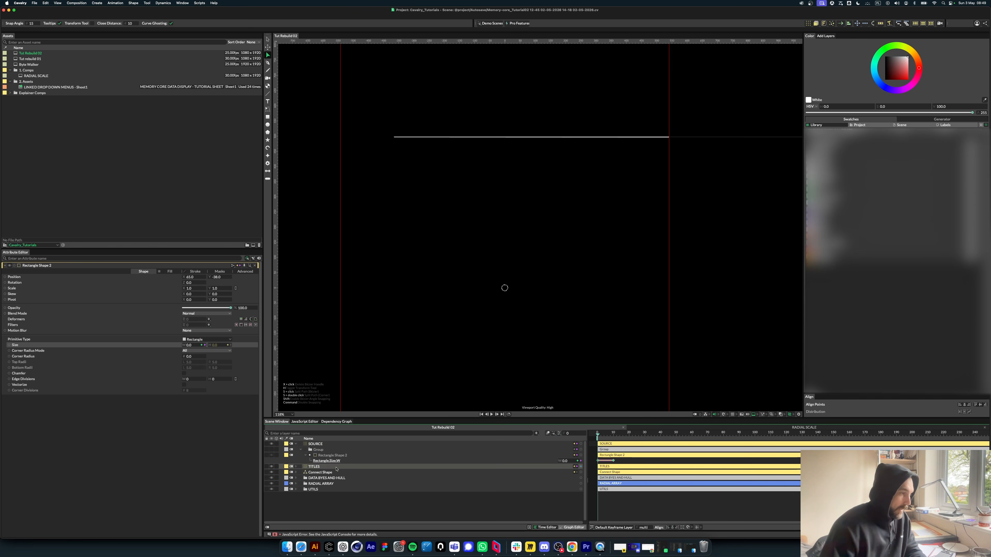
Step: Connect the Stagger driving TITLES' Shape Time Offset to SOURCE's Shape Time Offset, and collapse both layers
{"action": "left_click", "coordinate": [296, 467]}
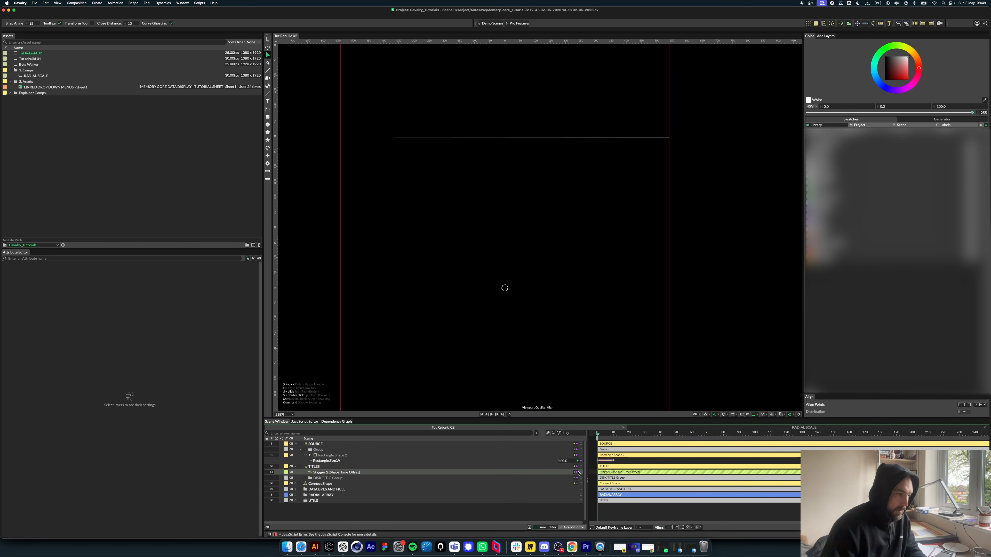
{"action": "left_click_drag", "start_coordinate": [582, 473], "coordinate": [328, 444]}
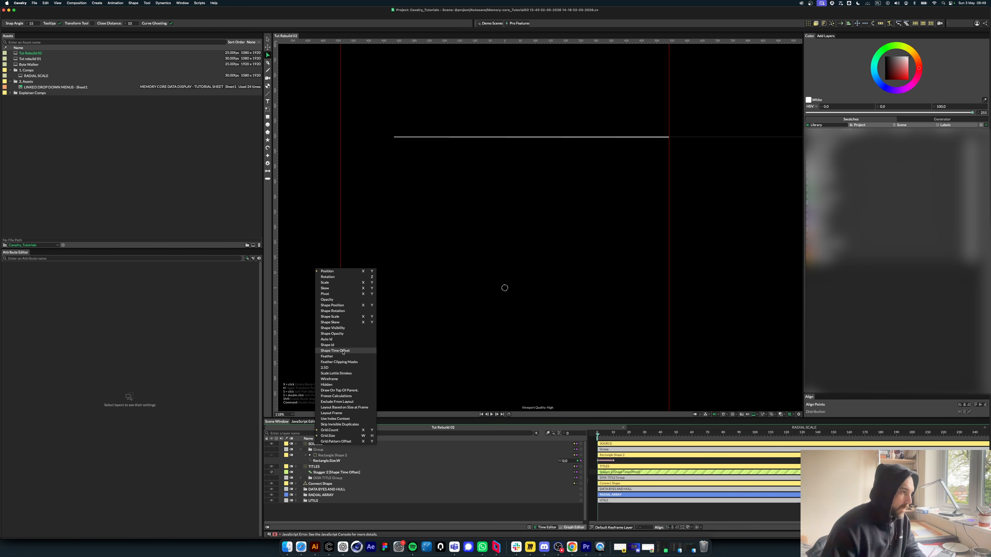
{"action": "left_click", "coordinate": [343, 351]}
{"action": "left_click", "coordinate": [296, 443]}
{"action": "left_click", "coordinate": [296, 449]}
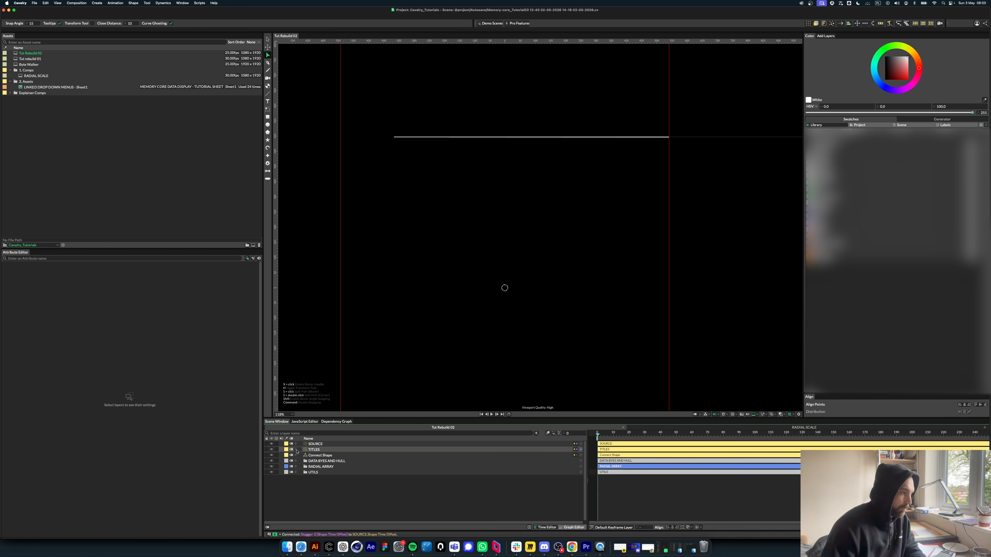
Step: Enable Trim on the Connect Shape's stroke, test its End value on the full display, and check the shape's Time Offset attribute
{"action": "left_click", "coordinate": [324, 455]}
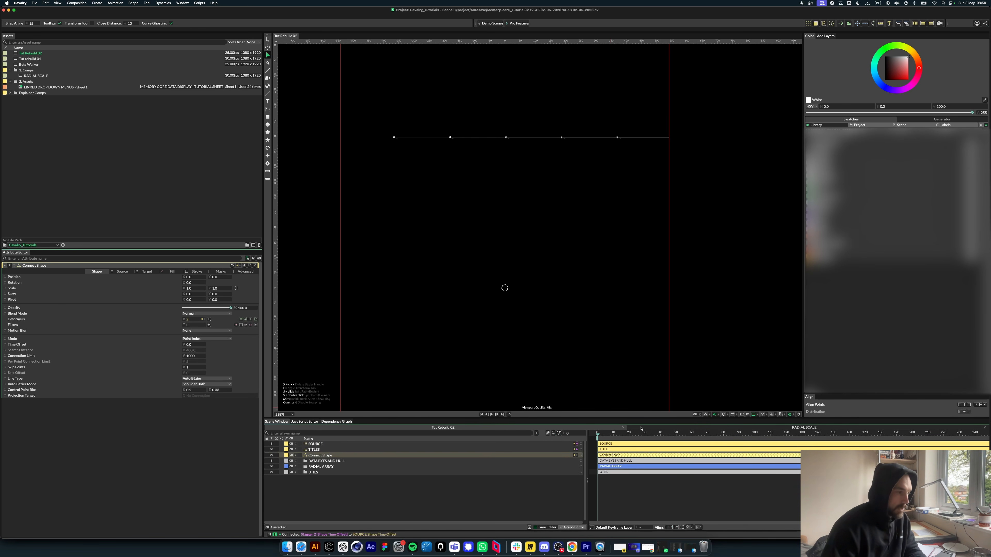
{"action": "left_click", "coordinate": [196, 271]}
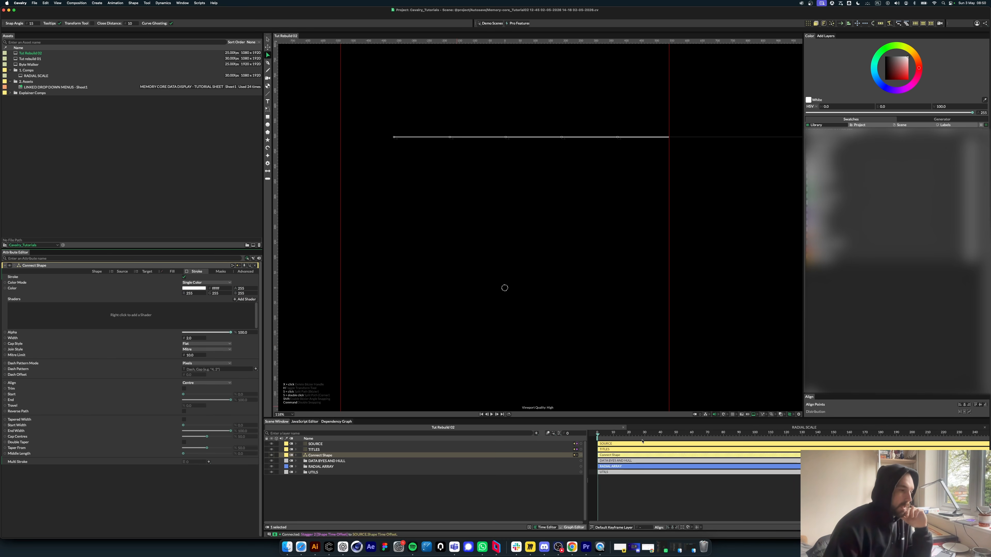
{"action": "left_click_drag", "start_coordinate": [741, 434], "coordinate": [763, 435]}
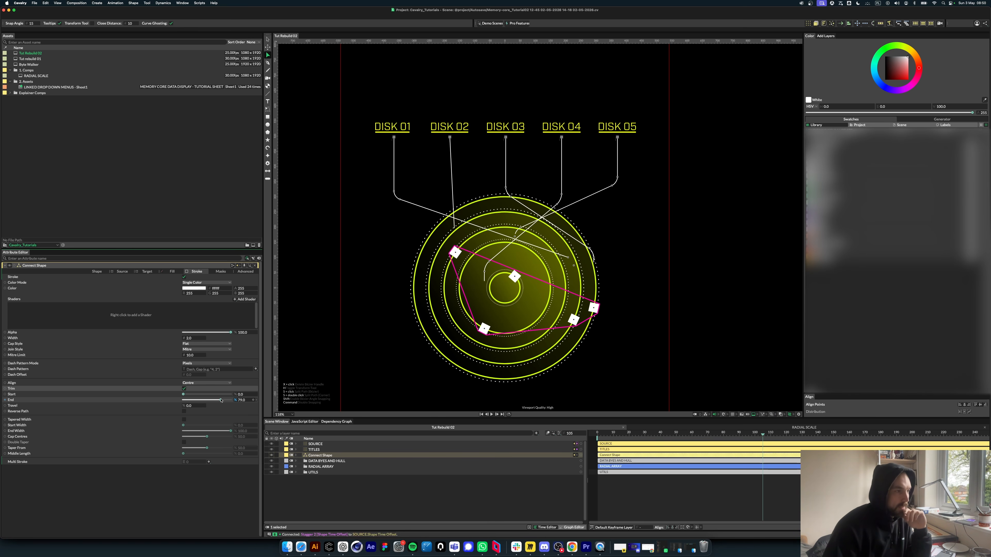
{"action": "mouse_move", "coordinate": [192, 400]}
{"action": "left_mouse_down"}
{"action": "mouse_move", "coordinate": [236, 400]}
{"action": "mouse_move", "coordinate": [189, 397]}
{"action": "left_mouse_up"}
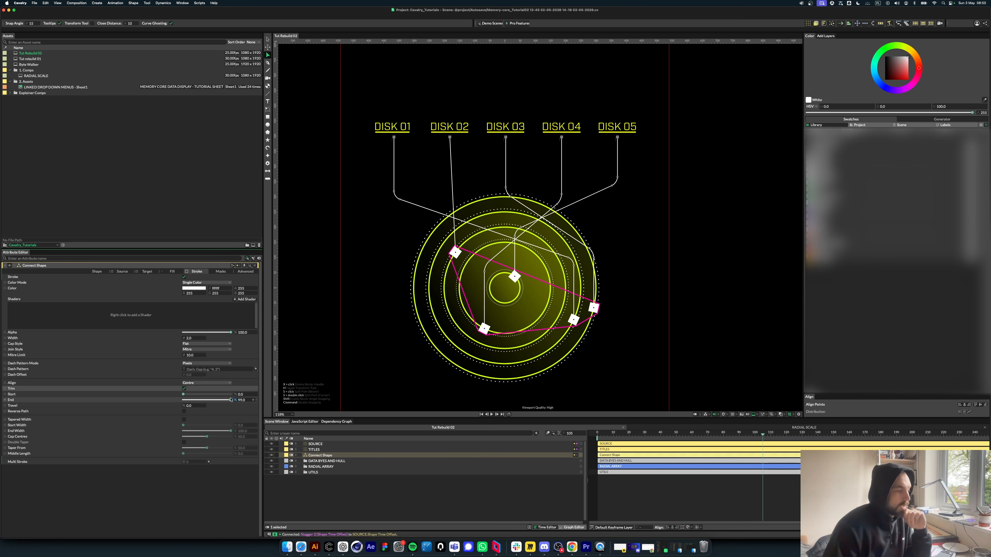
{"action": "left_click", "coordinate": [96, 271]}
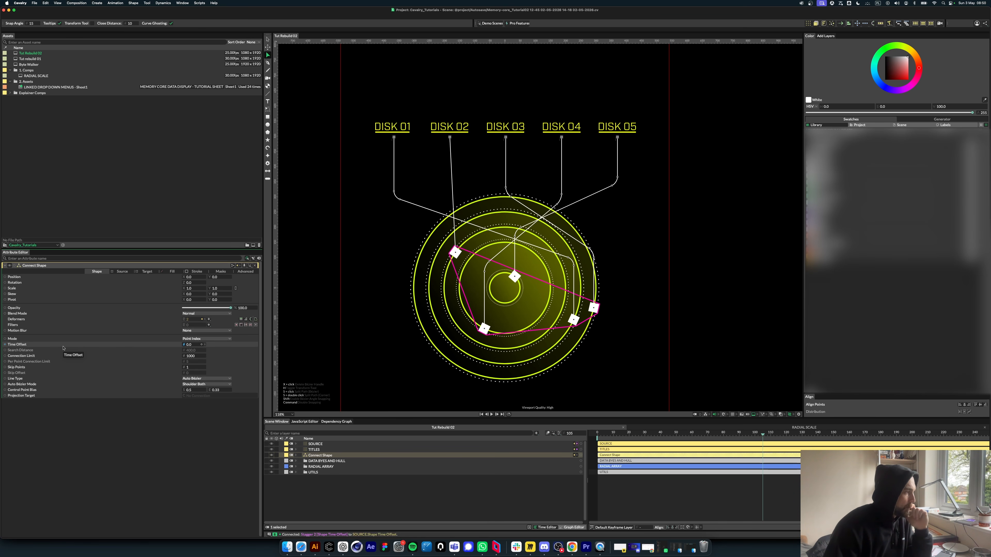
{"action": "left_click", "coordinate": [197, 271]}
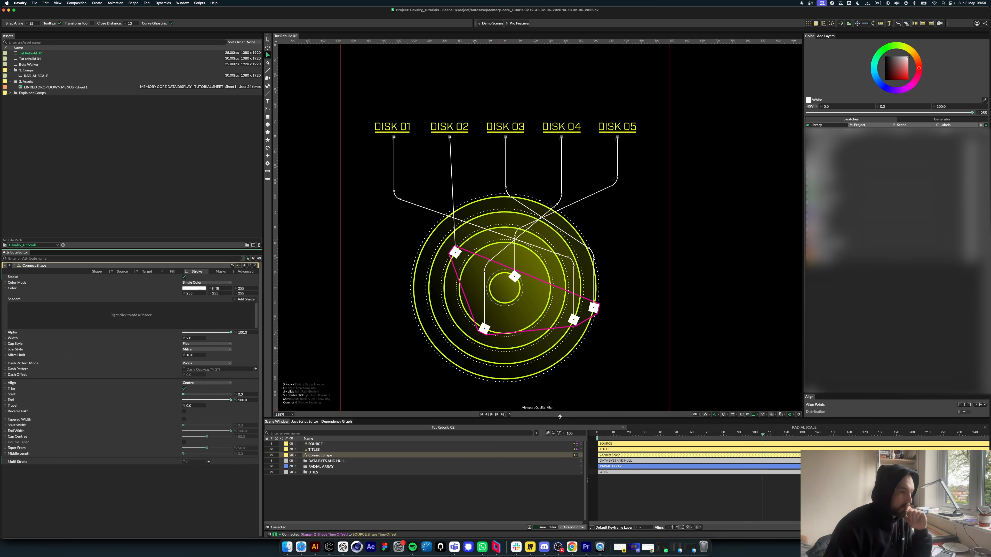
Step: Keyframe the Connect Shape's stroke trim End with 0 at frame 0 and 100 at frame 30, and scrub through the animation
{"action": "left_click_drag", "start_coordinate": [608, 432], "coordinate": [596, 433]}
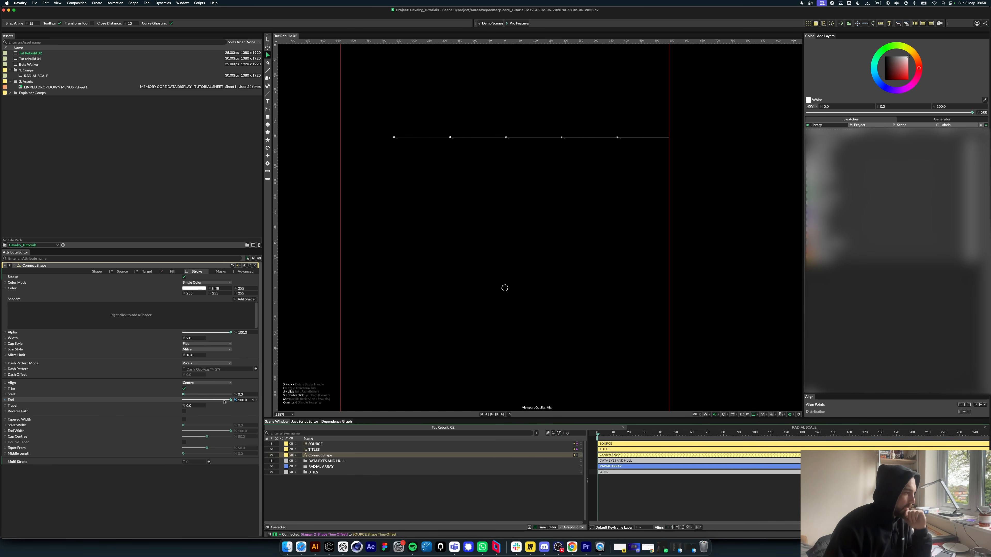
{"action": "left_click_drag", "start_coordinate": [224, 402], "coordinate": [184, 403]}
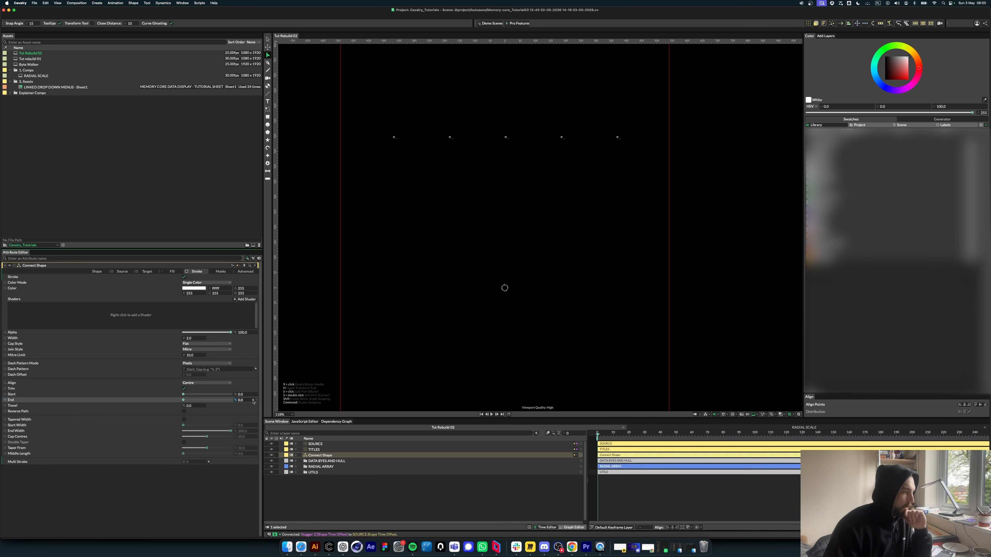
{"action": "left_click_drag", "start_coordinate": [612, 435], "coordinate": [645, 438]}
{"action": "left_click_drag", "start_coordinate": [184, 401], "coordinate": [237, 402]}
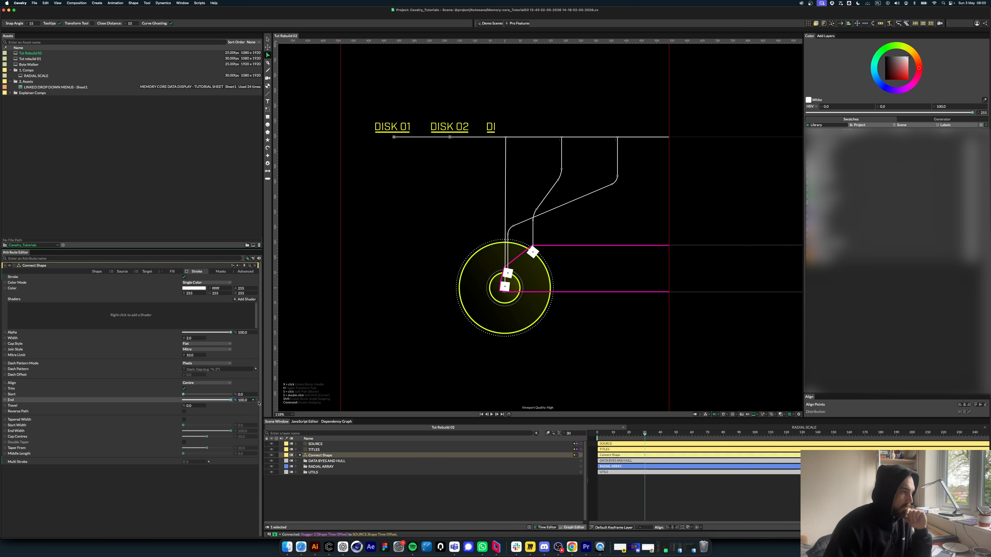
{"action": "left_click", "coordinate": [392, 479]}
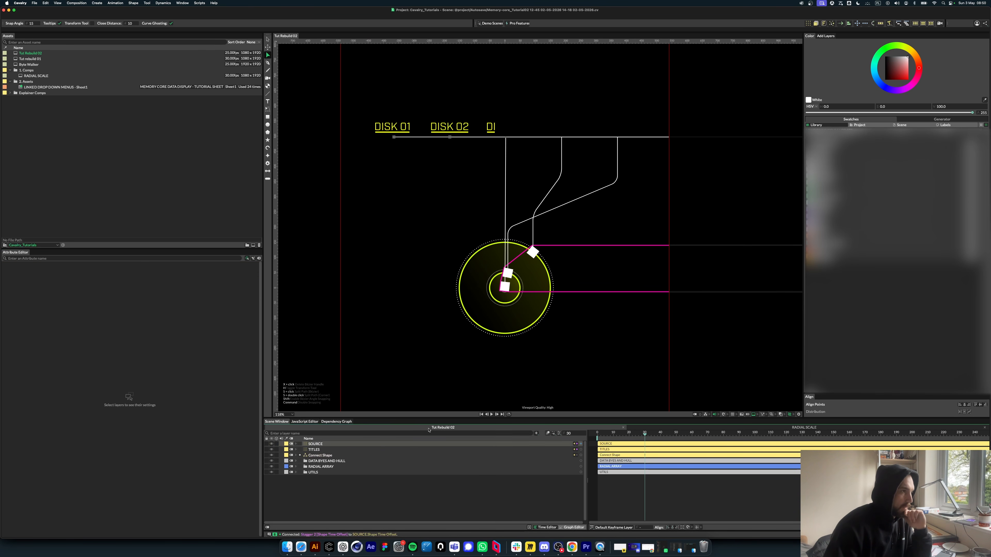
{"action": "mouse_move", "coordinate": [644, 435]}
{"action": "left_mouse_down"}
{"action": "mouse_move", "coordinate": [604, 436]}
{"action": "mouse_move", "coordinate": [686, 434]}
{"action": "mouse_move", "coordinate": [620, 435]}
{"action": "mouse_move", "coordinate": [658, 434]}
{"action": "left_mouse_up"}
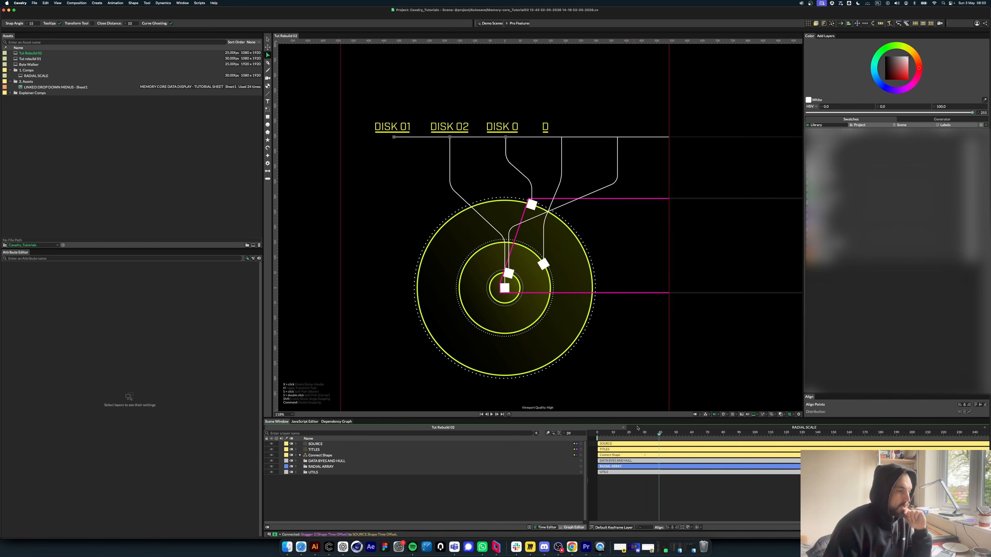
{"action": "left_click", "coordinate": [616, 436]}
{"action": "left_click_drag", "start_coordinate": [616, 436], "coordinate": [628, 434]}
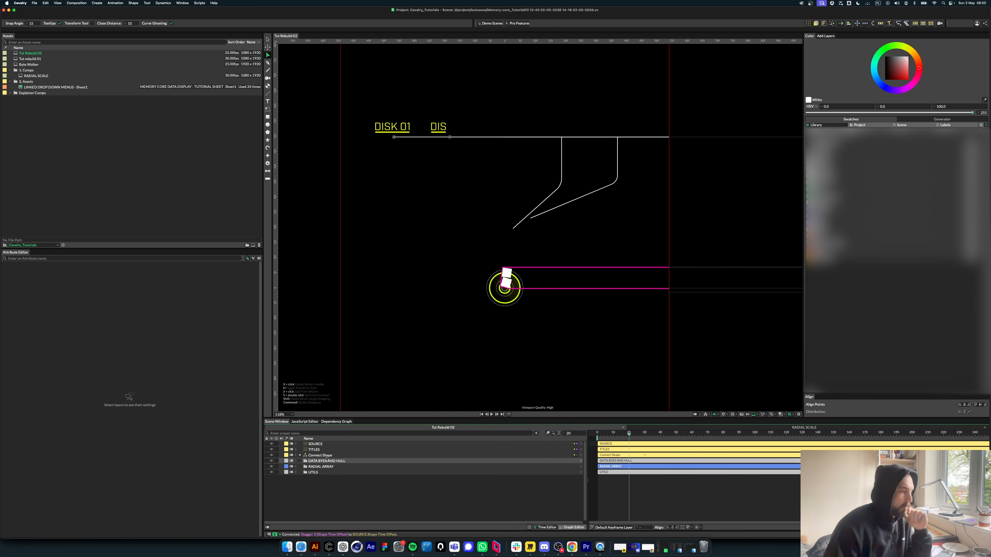
Step: Try driving the Connect Shape's Time Offset with the Stagger inside TITLES, and scrub through the line animation
{"action": "left_click", "coordinate": [327, 446]}
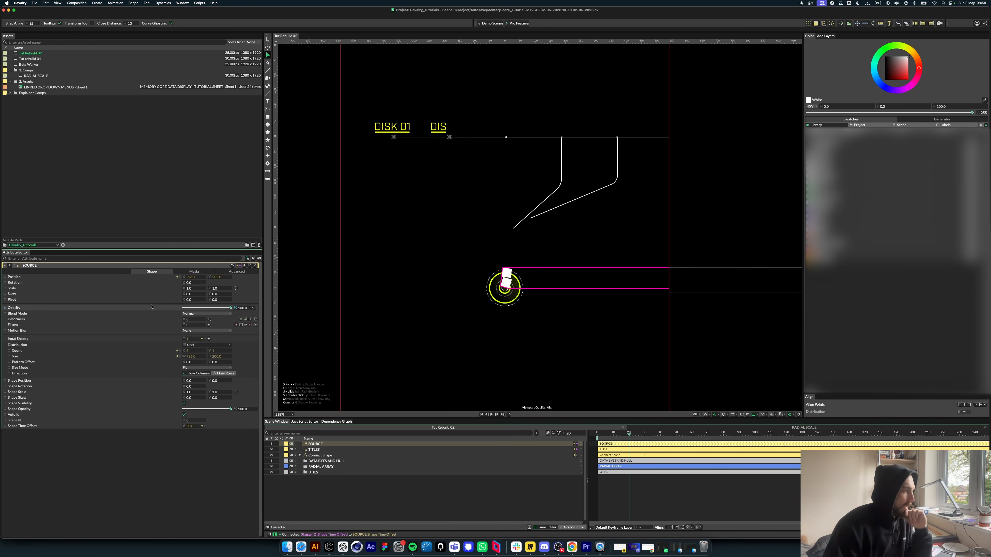
{"action": "left_click", "coordinate": [295, 455]}
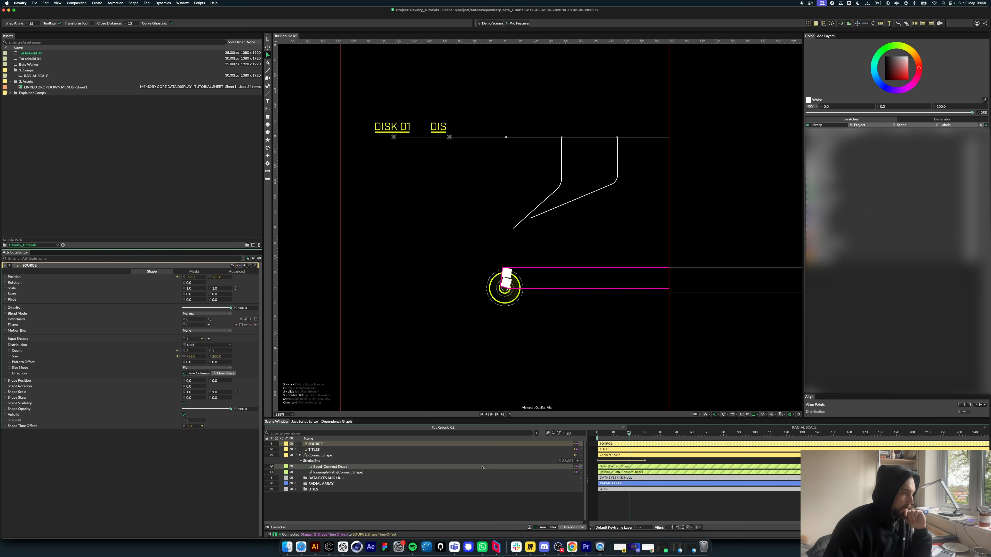
{"action": "left_click", "coordinate": [295, 455]}
{"action": "left_click", "coordinate": [292, 449]}
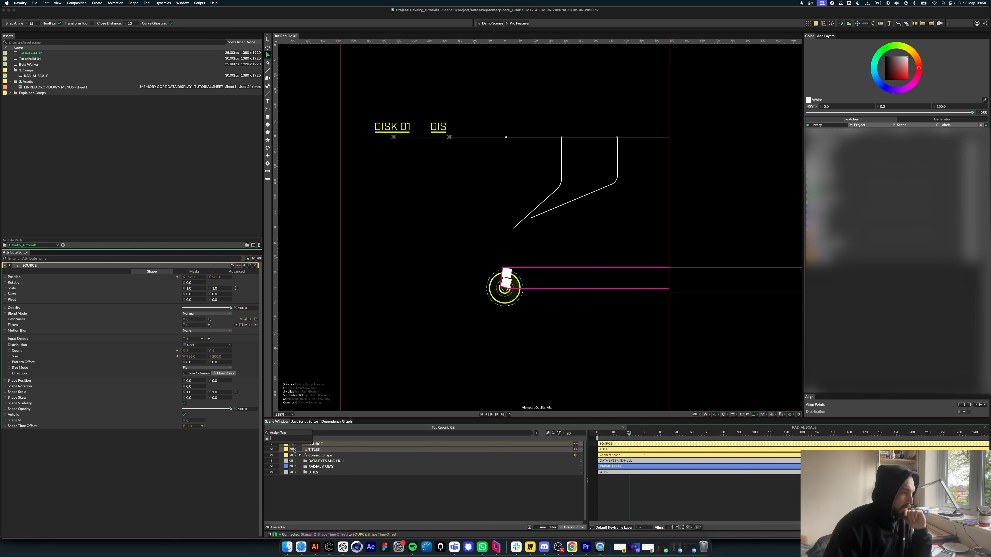
{"action": "left_click", "coordinate": [295, 449]}
{"action": "left_click_drag", "start_coordinate": [581, 455], "coordinate": [247, 394]}
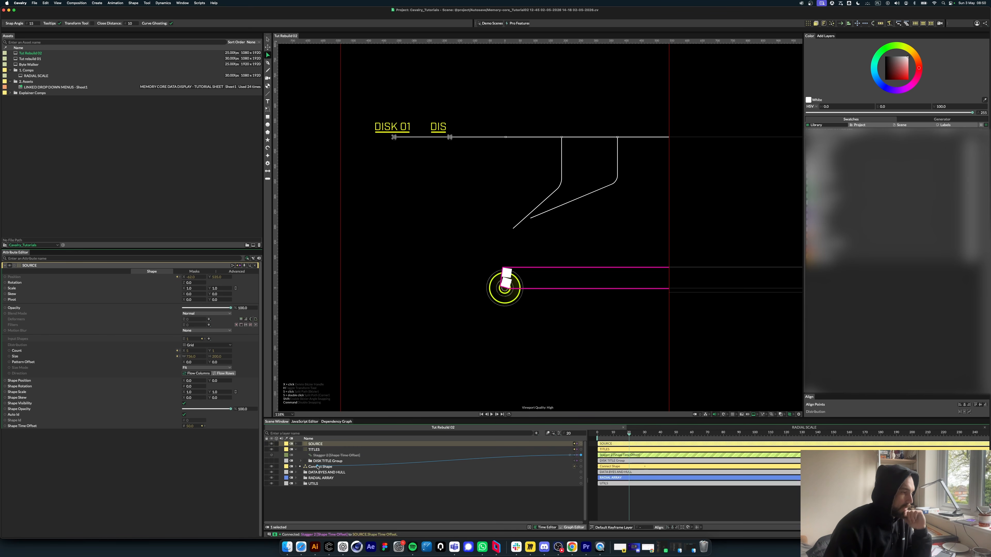
{"action": "left_click_drag", "start_coordinate": [317, 467], "coordinate": [318, 467]}
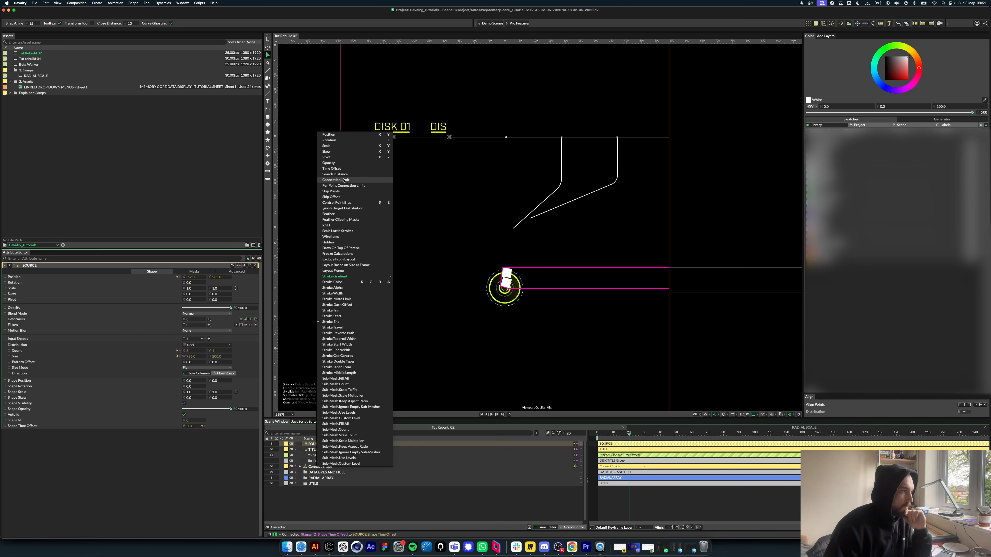
{"action": "left_click", "coordinate": [342, 169]}
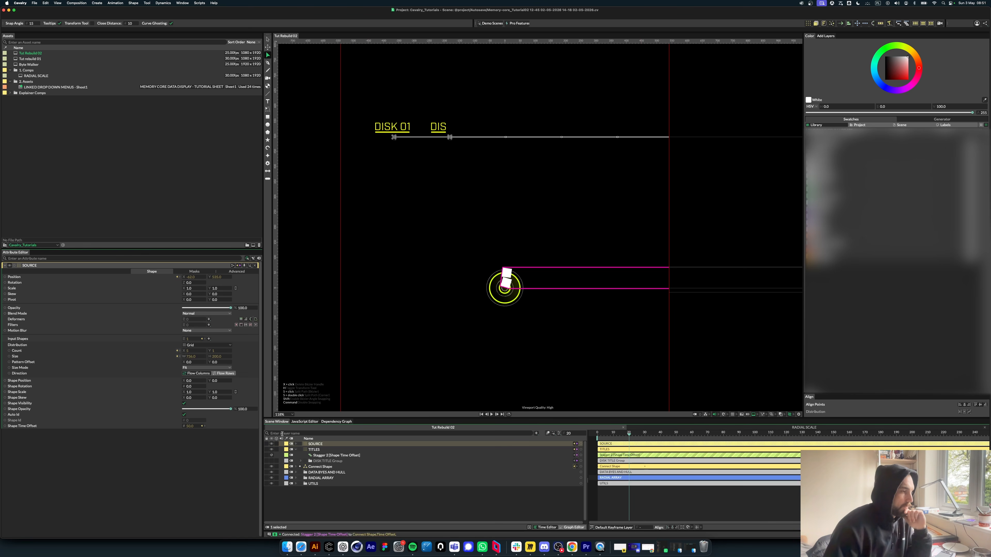
{"action": "left_click_drag", "start_coordinate": [623, 434], "coordinate": [679, 436]}
{"action": "left_click", "coordinate": [371, 500]}
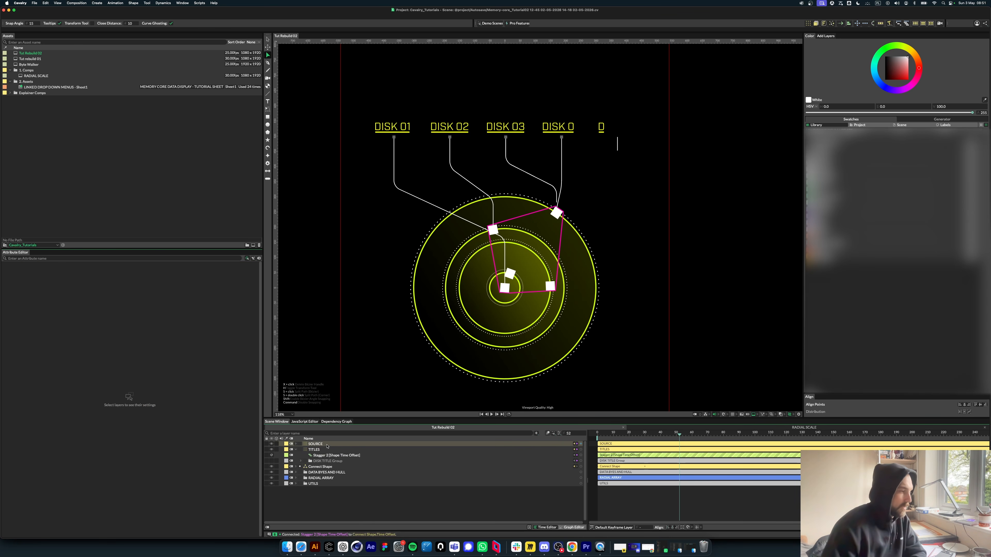
Step: Add a new Stagger behaviour to the Connect Shape's Time Offset, select it, and collapse the TITLES layer
{"action": "left_click", "coordinate": [316, 444]}
{"action": "left_click", "coordinate": [317, 467]}
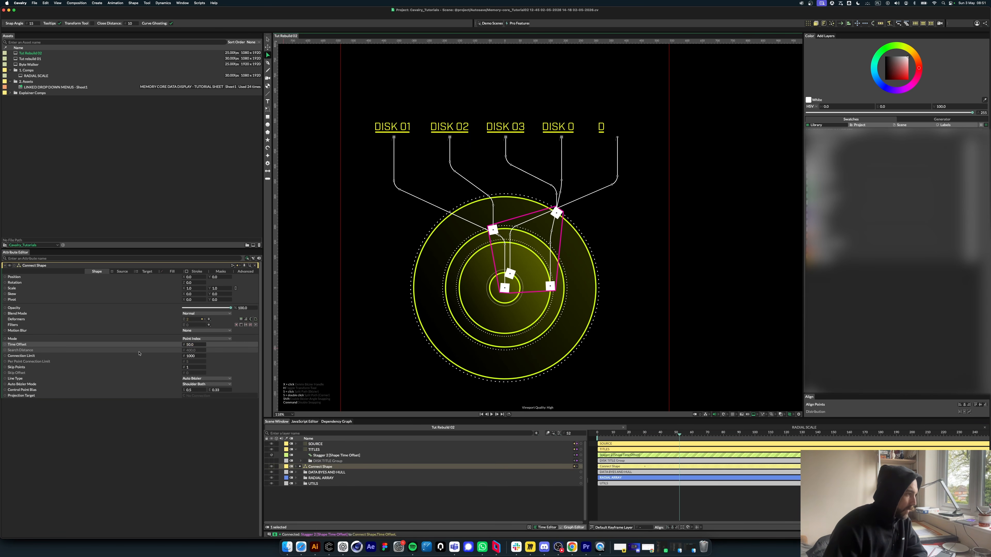
{"action": "right_click", "coordinate": [37, 344]}
{"action": "mouse_move", "coordinate": [61, 393]}
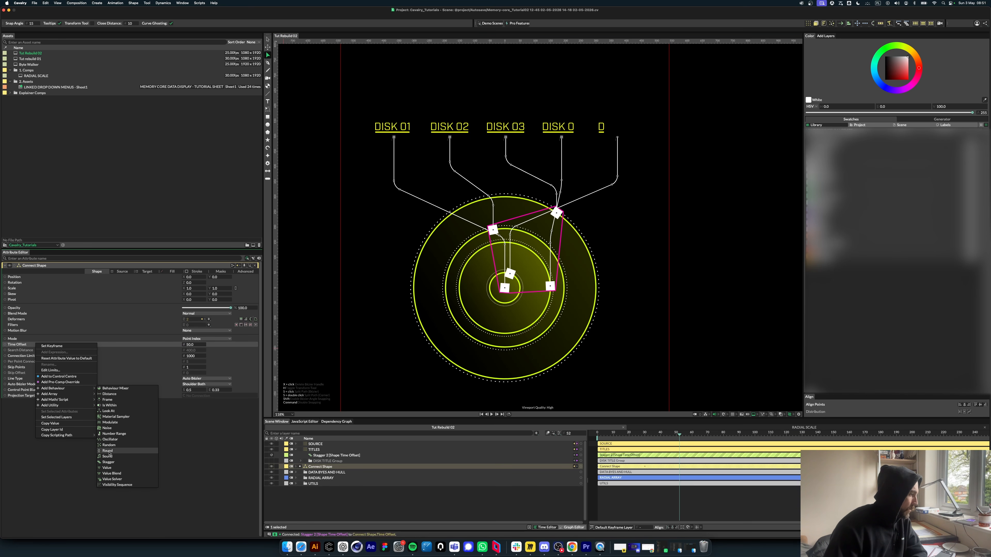
{"action": "left_click", "coordinate": [108, 462]}
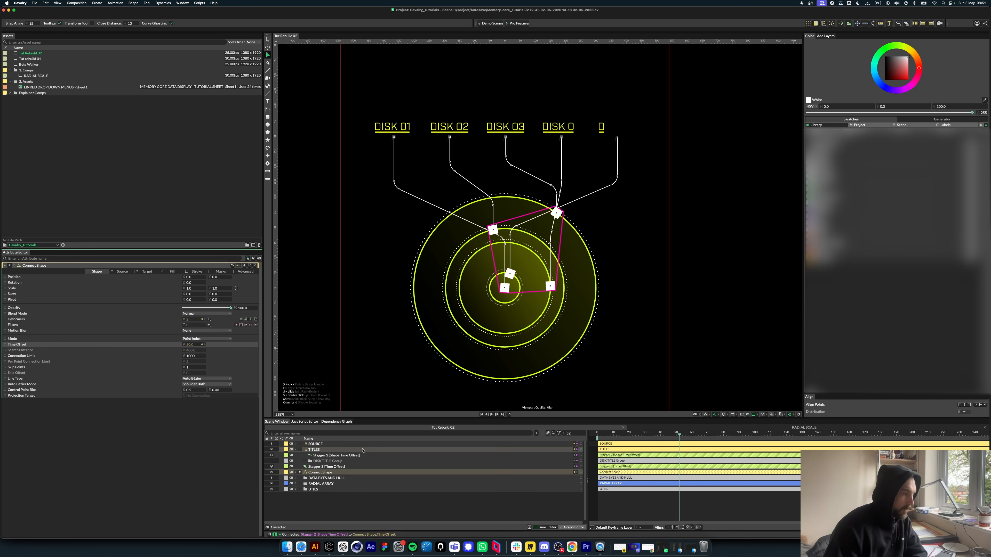
{"action": "left_click", "coordinate": [328, 467]}
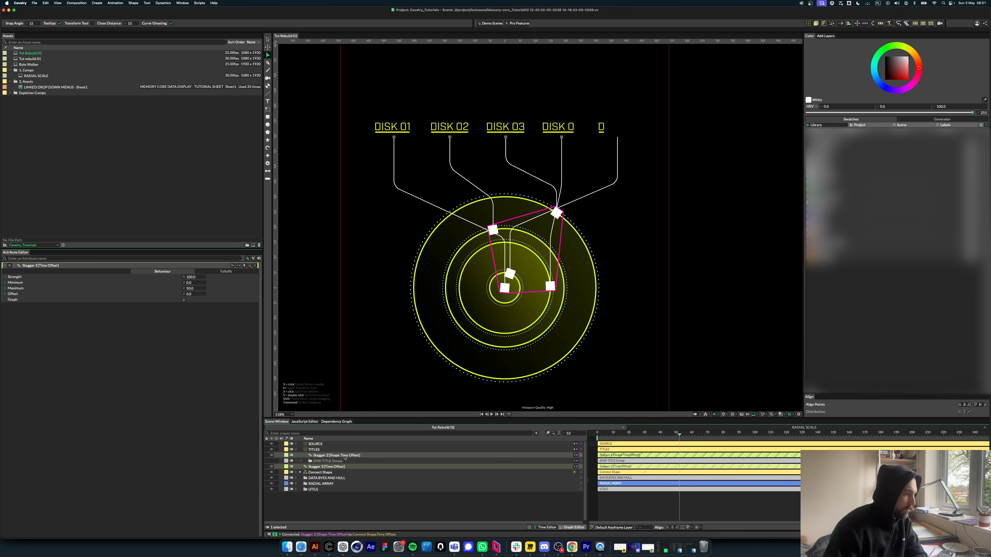
{"action": "left_click", "coordinate": [296, 450]}
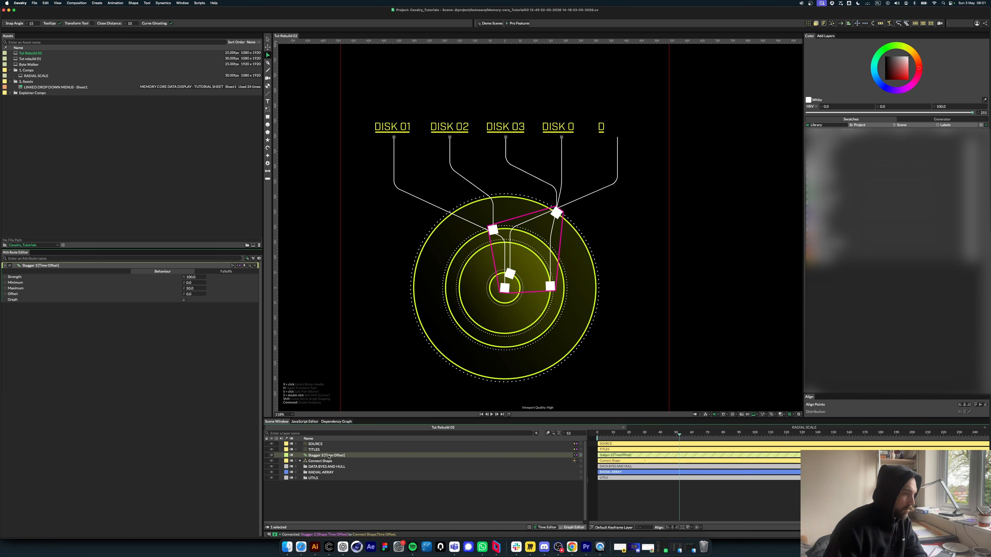
Step: Set the new Stagger's Offset to -50 and flip its graph so the line order reverses
{"action": "left_click", "coordinate": [193, 294]}
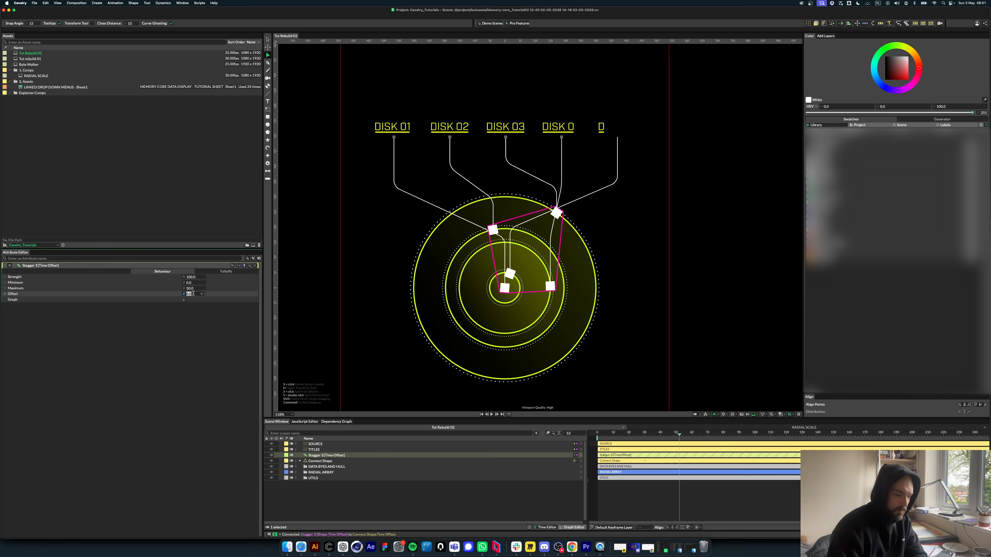
{"action": "left_click", "coordinate": [335, 456]}
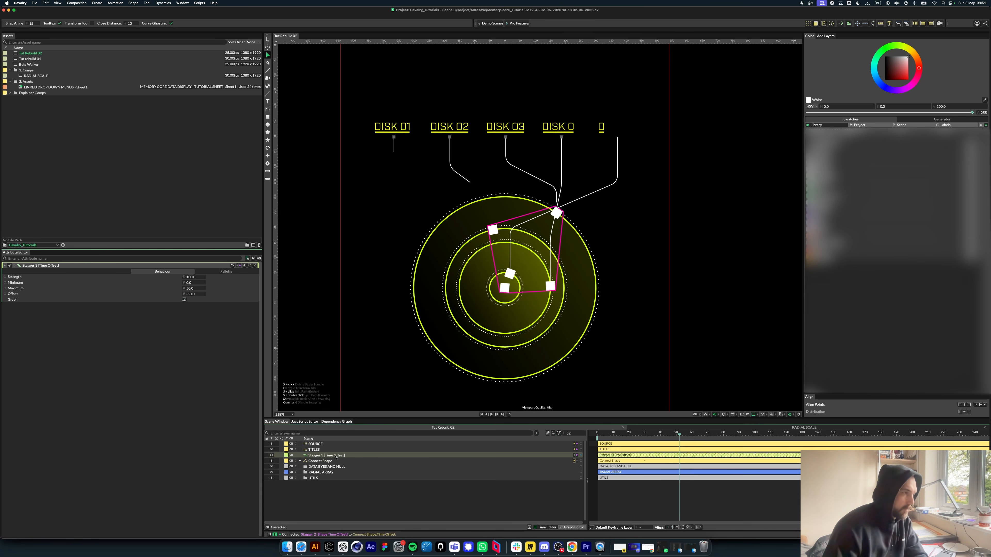
{"action": "left_click", "coordinate": [184, 300]}
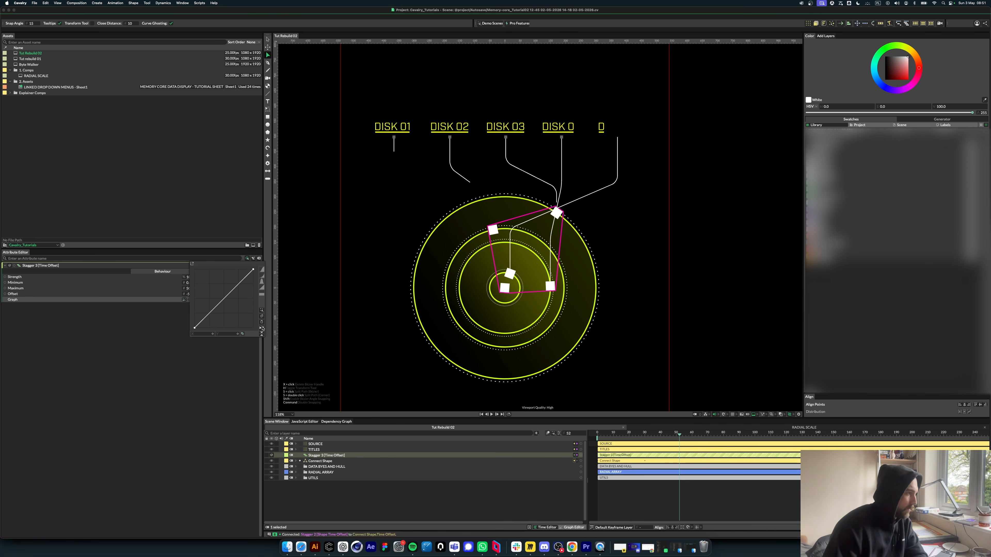
{"action": "left_click", "coordinate": [262, 329]}
{"action": "left_click", "coordinate": [431, 500]}
Step: Shift the Connect Shape's Stroke End keyframes to about frames 57 and 87, and check the timing in playback
{"action": "mouse_move", "coordinate": [679, 436]}
{"action": "left_mouse_down"}
{"action": "mouse_move", "coordinate": [602, 436]}
{"action": "mouse_move", "coordinate": [681, 436]}
{"action": "mouse_move", "coordinate": [592, 469]}
{"action": "mouse_move", "coordinate": [680, 469]}
{"action": "left_mouse_up"}
{"action": "left_click", "coordinate": [306, 462]}
{"action": "left_click", "coordinate": [296, 460]}
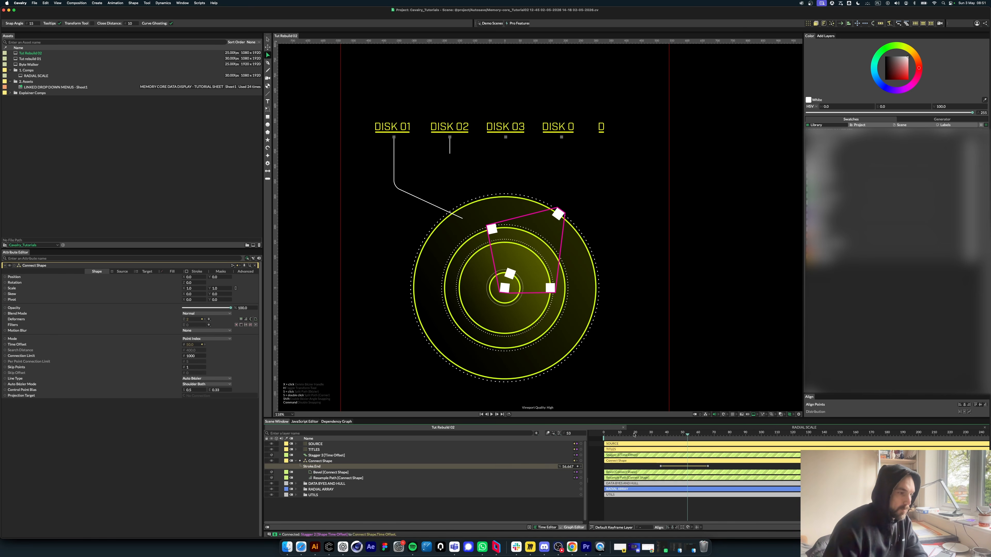
{"action": "key", "text": "space"}
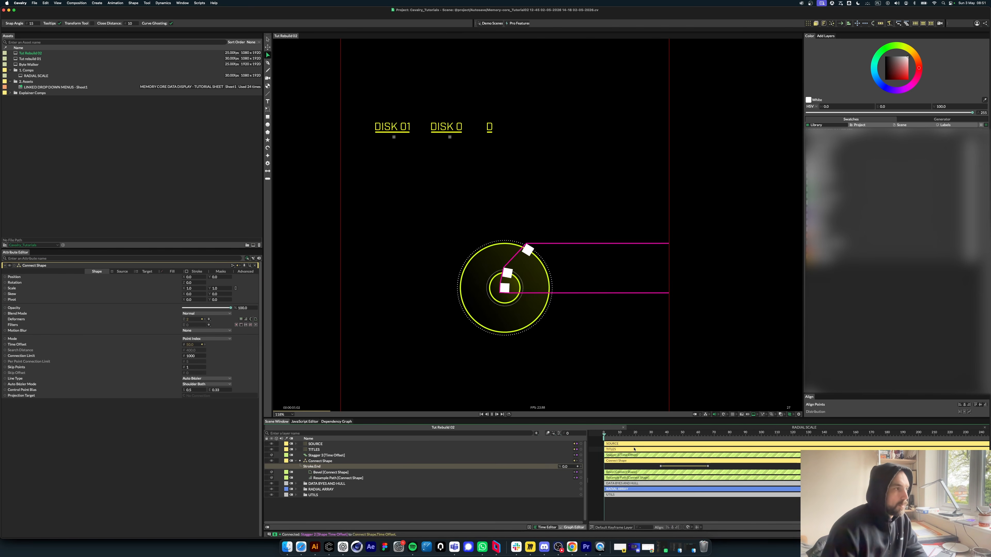
{"action": "key", "text": "space"}
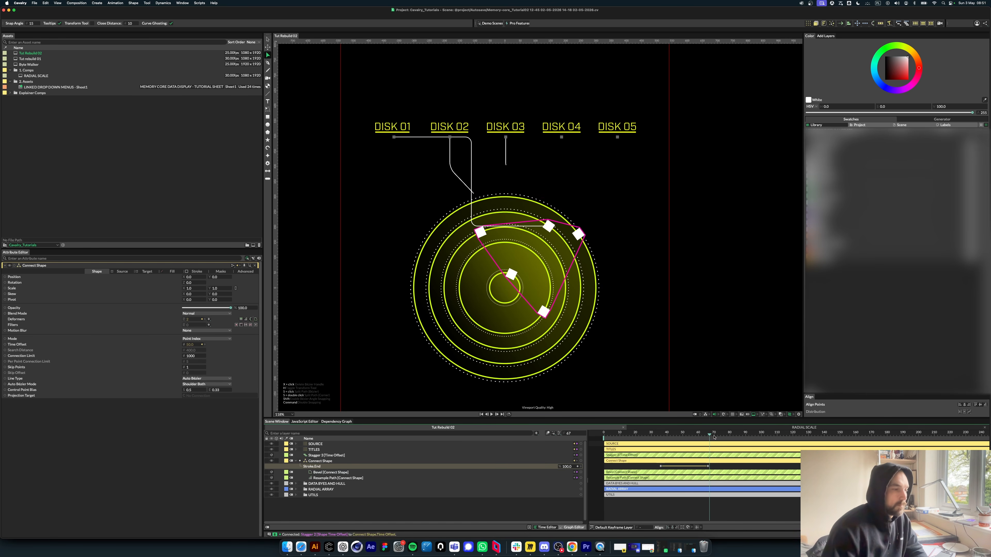
{"action": "mouse_move", "coordinate": [705, 436]}
{"action": "left_mouse_down"}
{"action": "mouse_move", "coordinate": [641, 438]}
{"action": "mouse_move", "coordinate": [712, 439]}
{"action": "mouse_move", "coordinate": [641, 472]}
{"action": "left_mouse_up"}
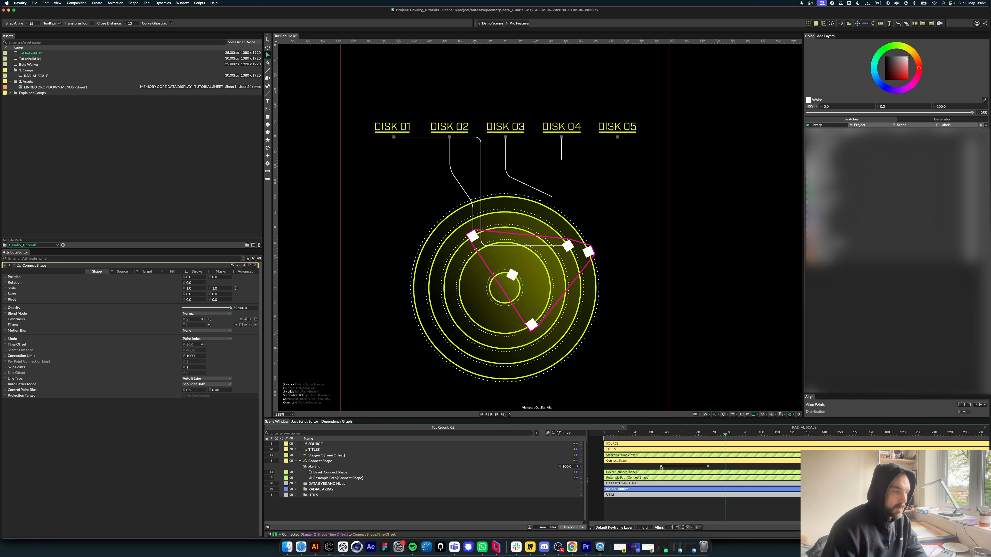
{"action": "left_click_drag", "start_coordinate": [717, 436], "coordinate": [695, 436]}
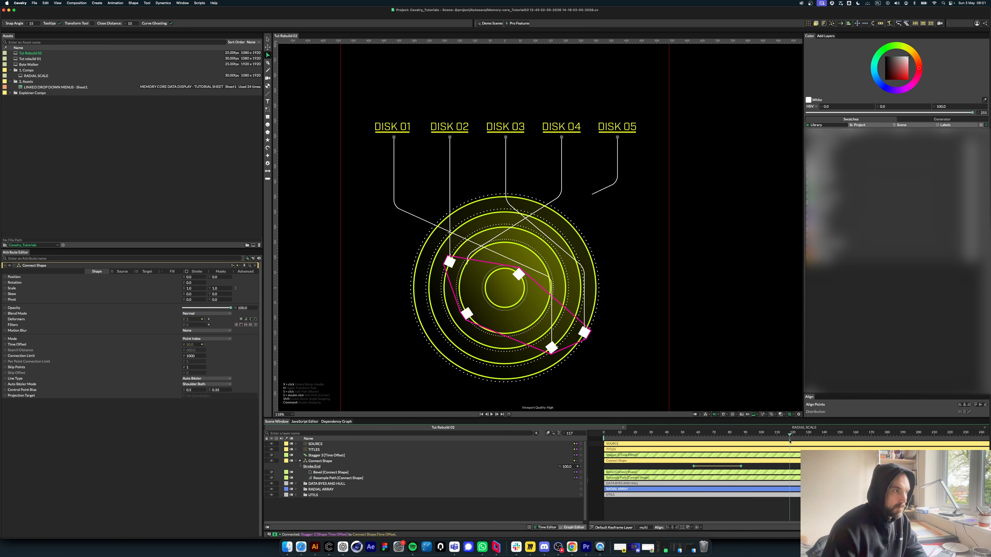
{"action": "left_click_drag", "start_coordinate": [790, 442], "coordinate": [695, 440]}
{"action": "key", "text": "space"}
{"action": "key", "text": "space"}
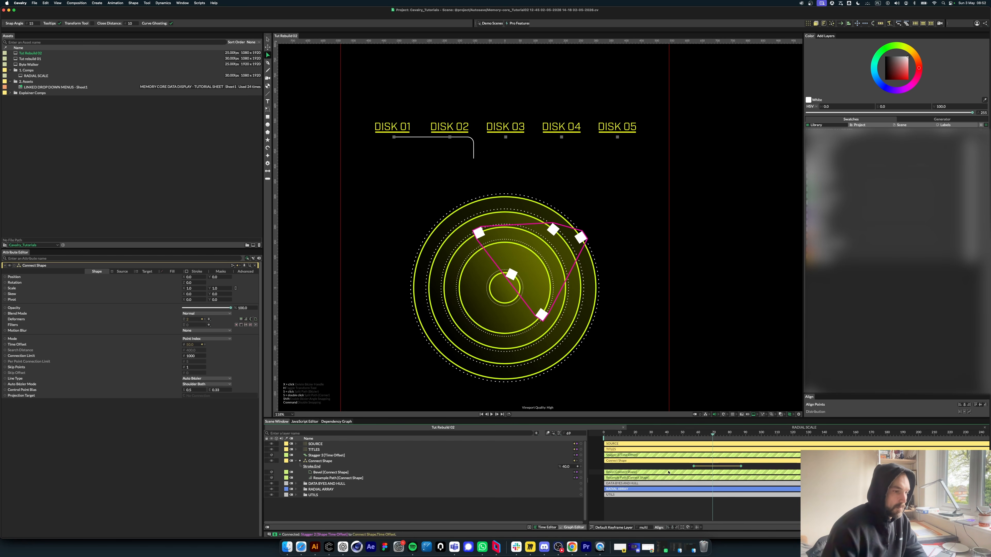
Step: Apply easing to the Connect Shape's Stroke End keyframes and replay the full animation from the first frame
{"action": "right_click", "coordinate": [701, 466]}
{"action": "mouse_move", "coordinate": [740, 400]}
{"action": "left_click", "coordinate": [794, 440]}
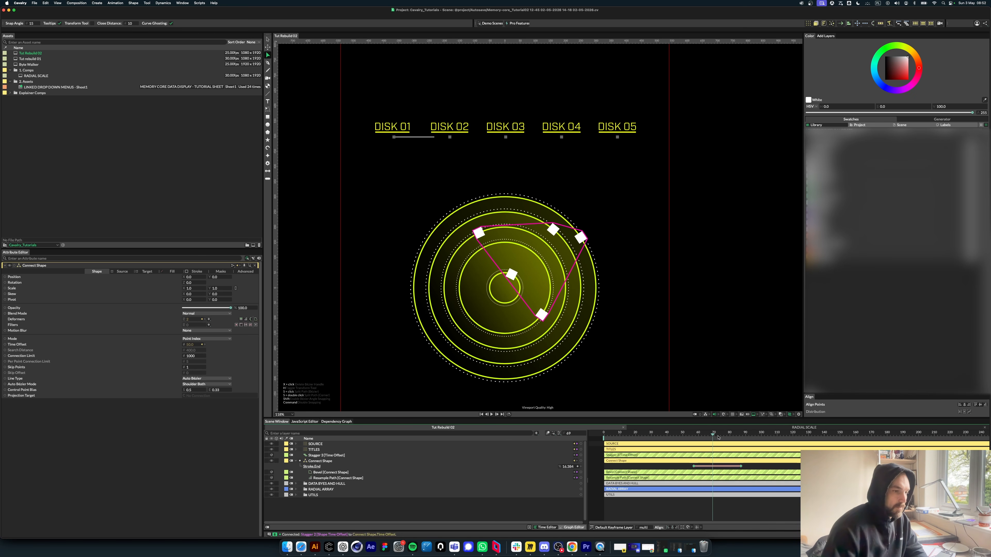
{"action": "key", "text": "space"}
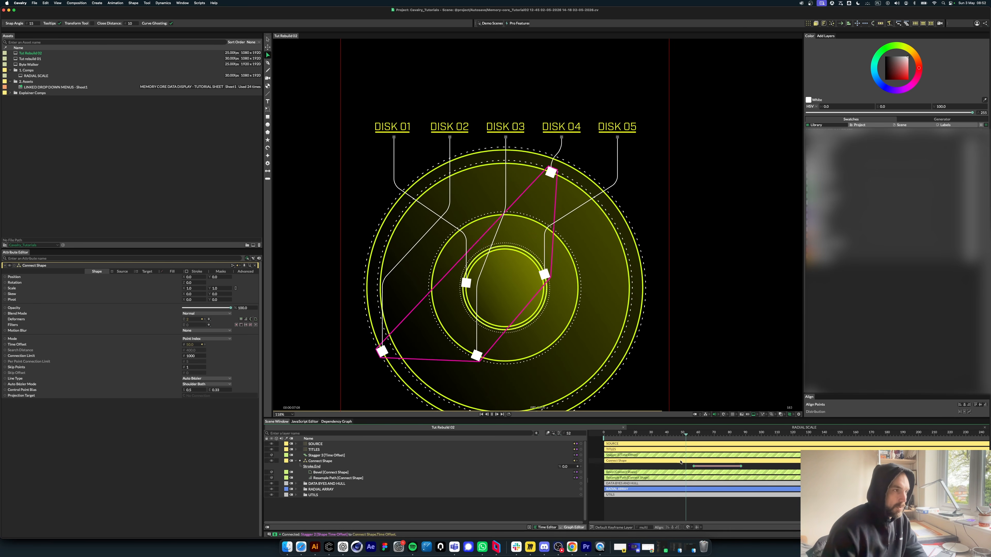
{"action": "scroll", "coordinate": [531, 183], "scroll_direction": "down", "scroll_amount": 5}
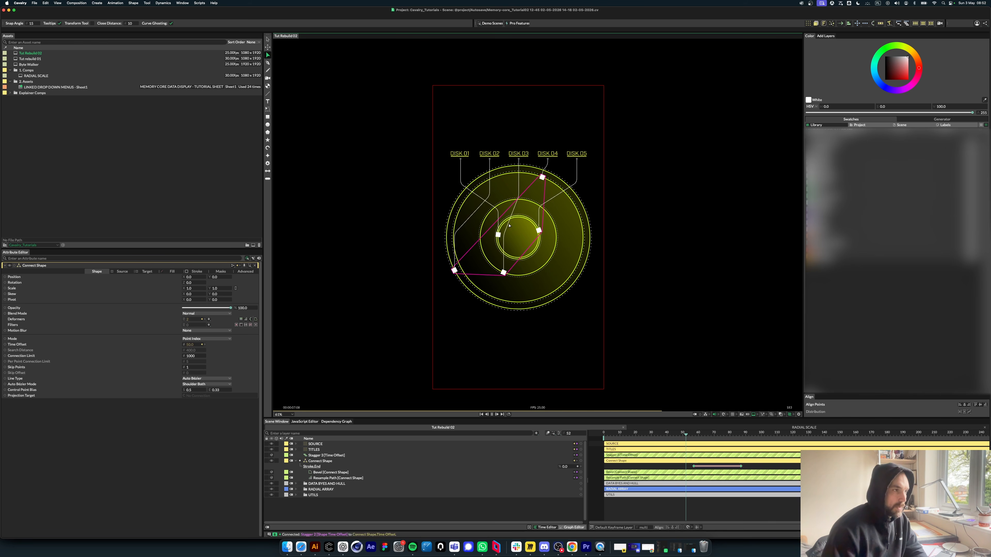
{"action": "left_click", "coordinate": [385, 511]}
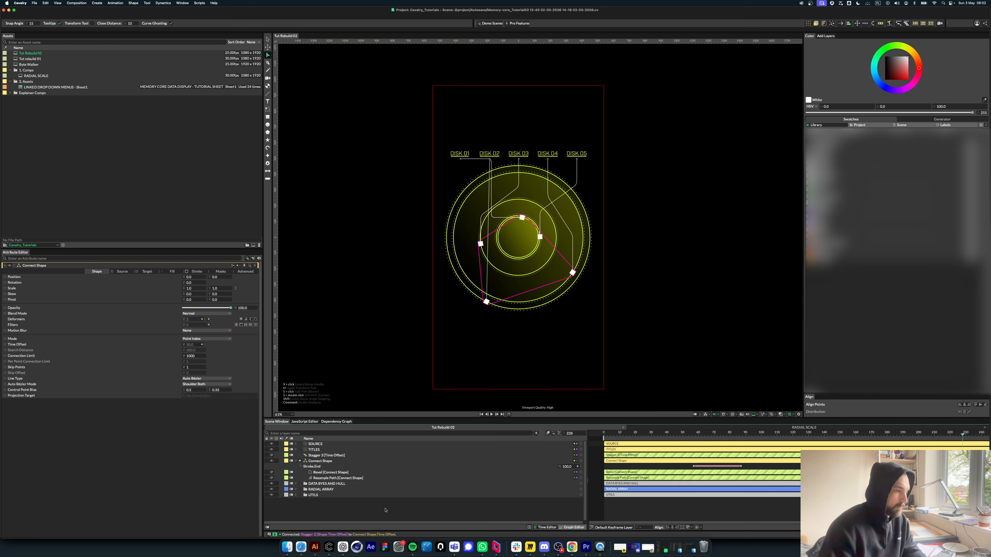
{"action": "left_click", "coordinate": [296, 460]}
{"action": "left_click", "coordinate": [295, 449]}
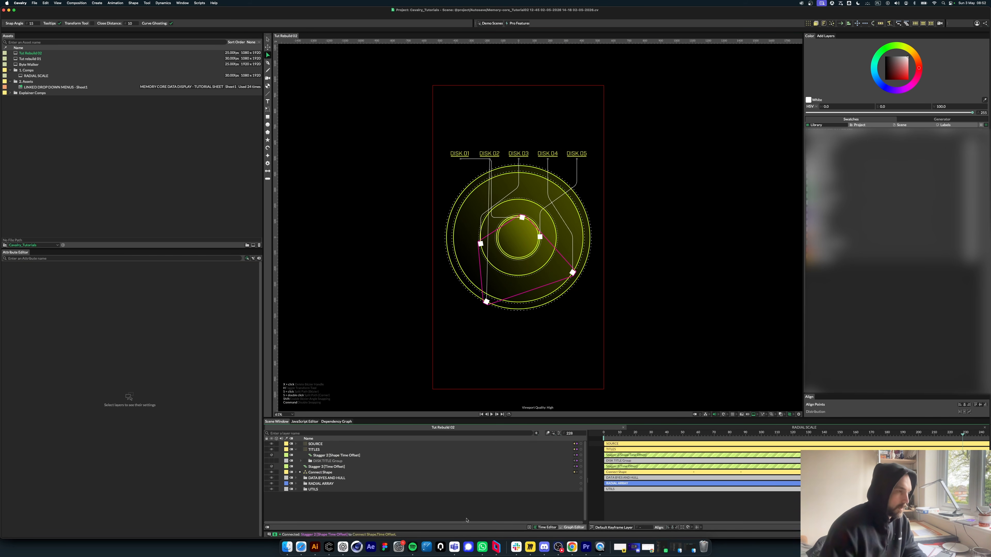
{"action": "key", "text": "Home"}
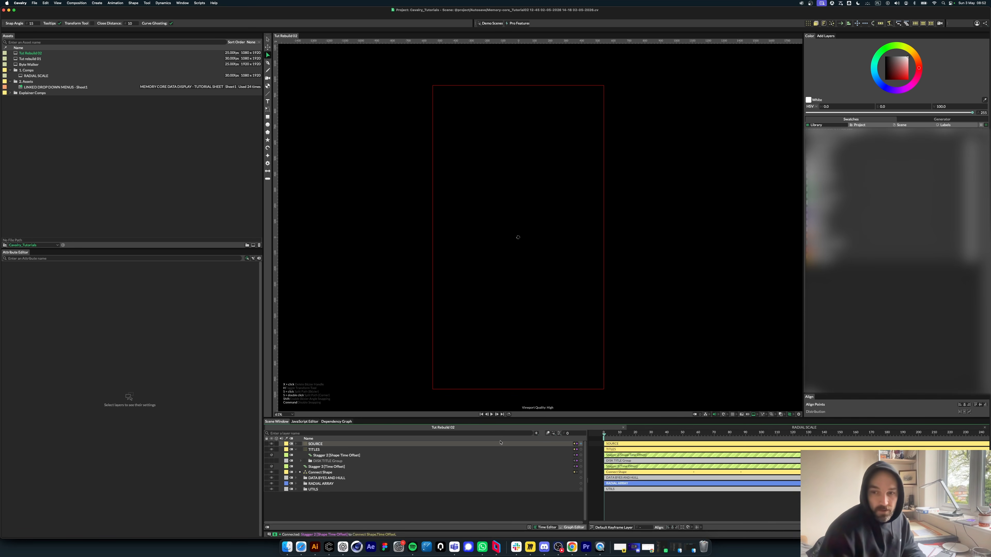
{"action": "key", "text": "space"}
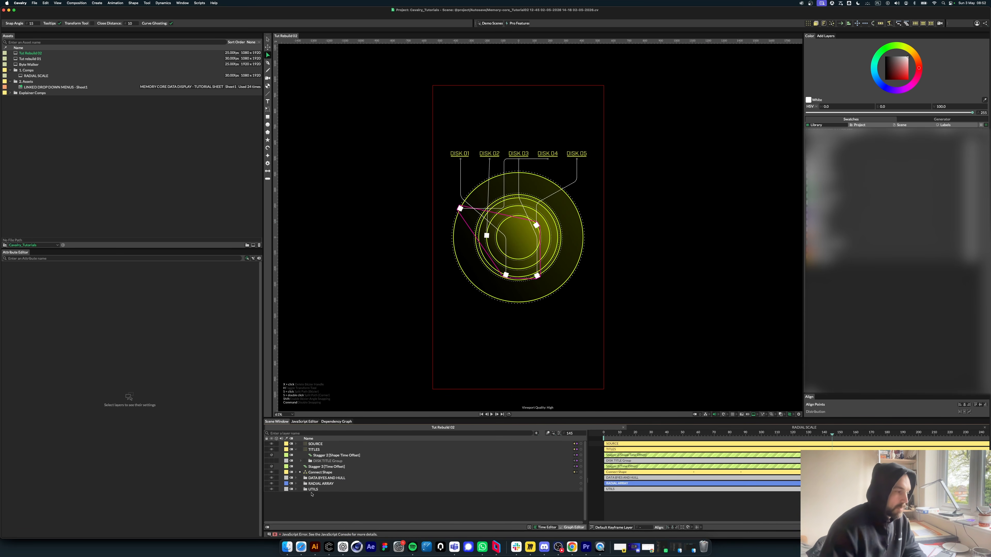
Step: Group SOURCE, TITLES, the Time Offset Stagger and the Connect Shape, and name the group Titles and Connections
{"action": "left_click", "coordinate": [296, 449]}
{"action": "left_click", "coordinate": [327, 461]}
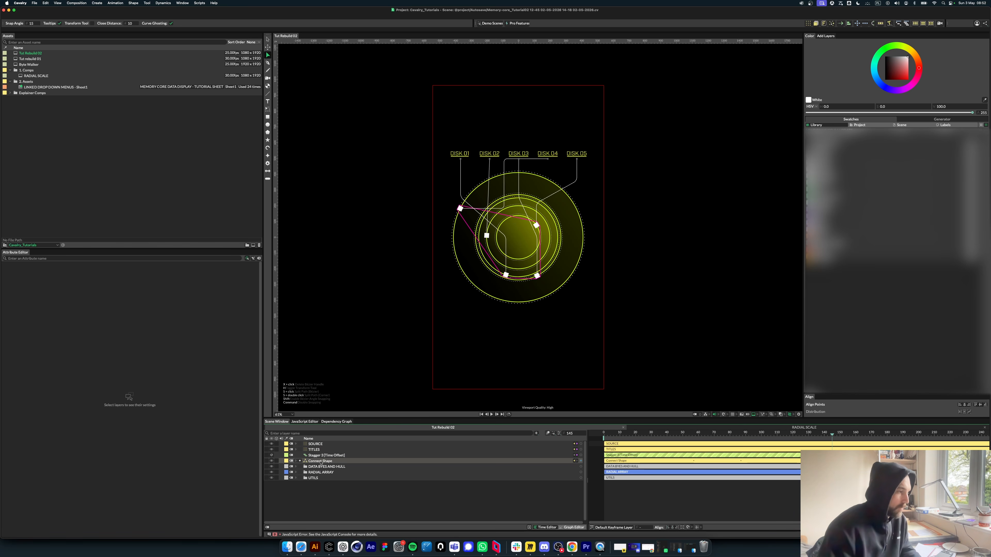
{"action": "left_click", "coordinate": [332, 444], "text": "shift"}
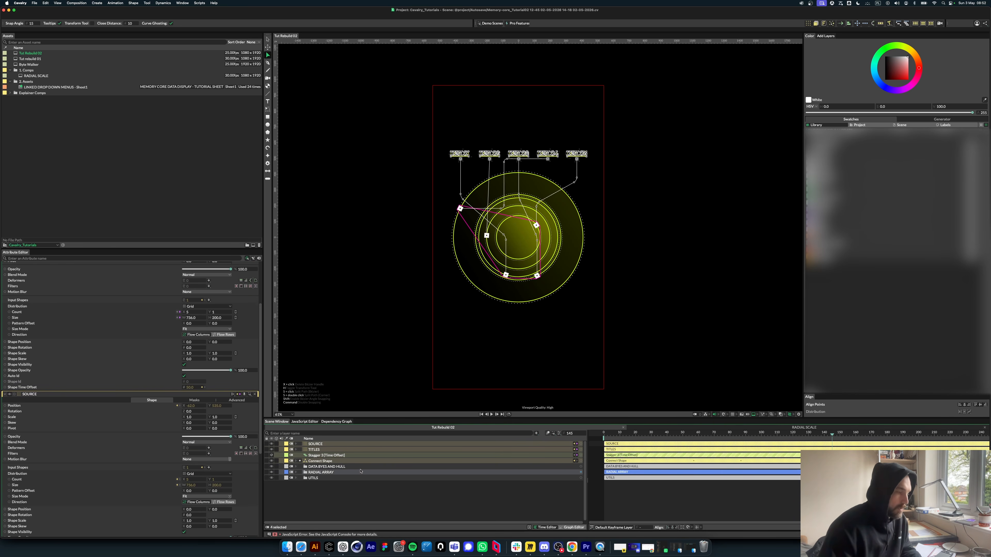
{"action": "key", "text": "super+g"}
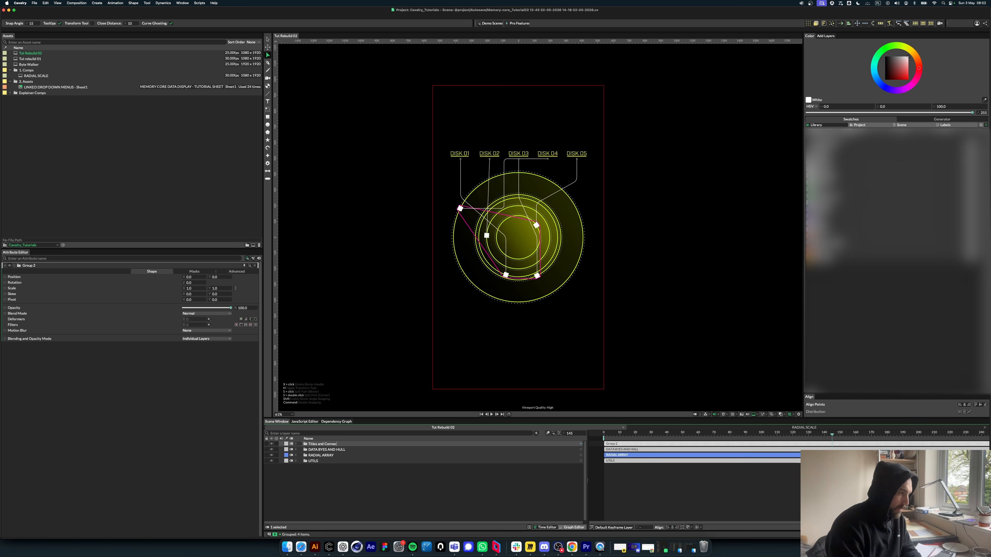
{"action": "left_click", "coordinate": [314, 500]}
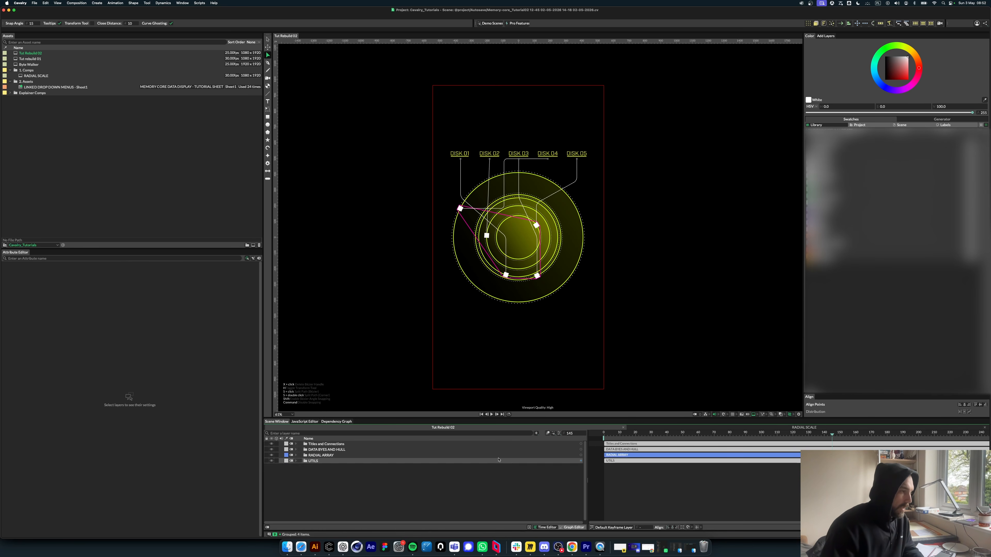
Step: Add a rectangle at the centre of the composition, try a different size for it, and undo the size change
{"action": "scroll", "coordinate": [532, 219], "scroll_direction": "up", "scroll_amount": 3}
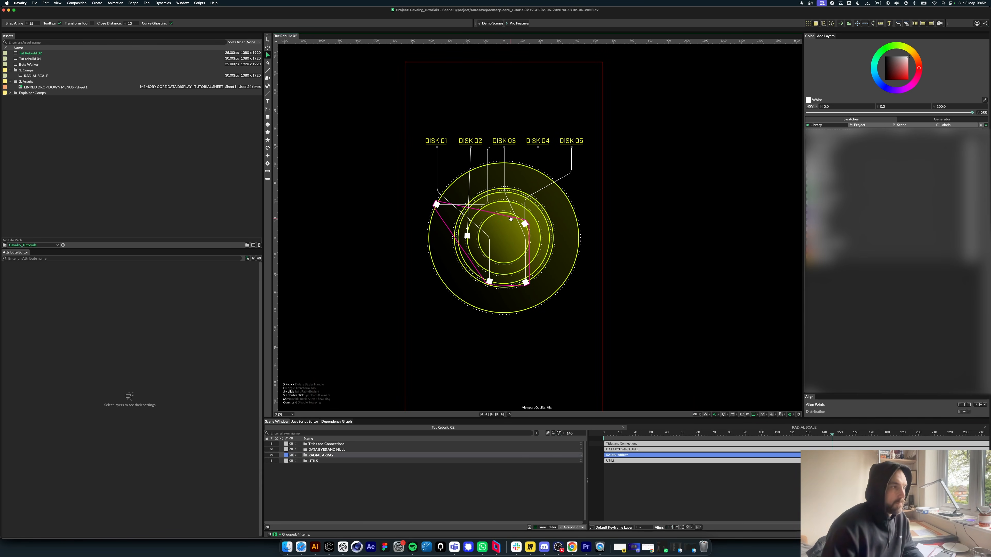
{"action": "left_click", "coordinate": [268, 117]}
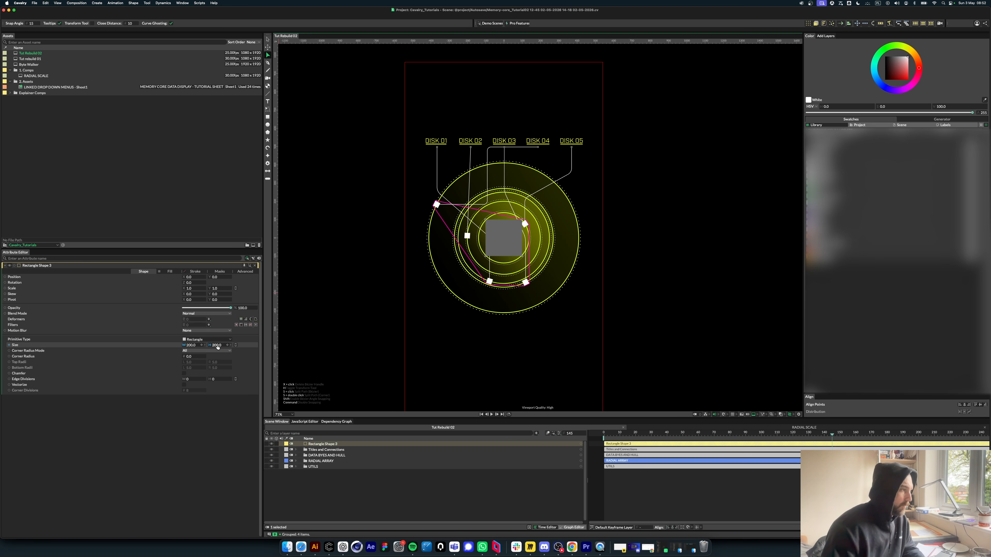
{"action": "left_click_drag", "start_coordinate": [217, 347], "coordinate": [203, 347]}
{"action": "key", "text": "super+z"}
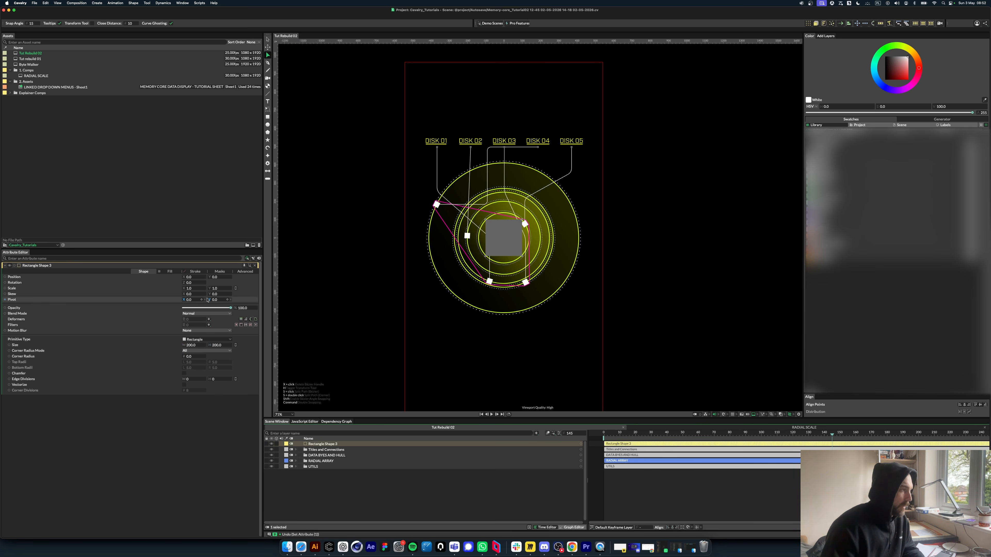
Step: Recolour the central rectangle's fill to a dark olive yellow and narrow its width to 139
{"action": "left_click", "coordinate": [169, 271]}
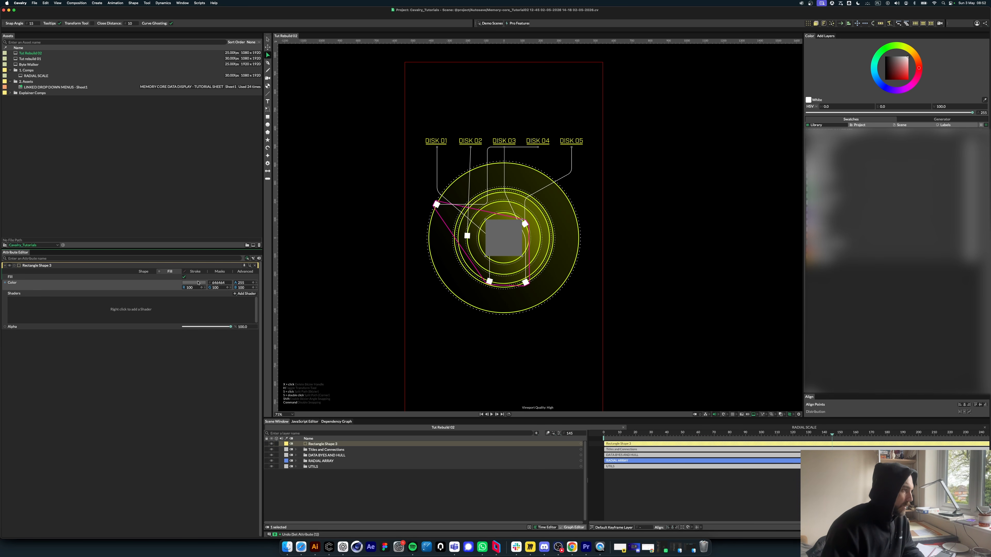
{"action": "left_click", "coordinate": [202, 285]}
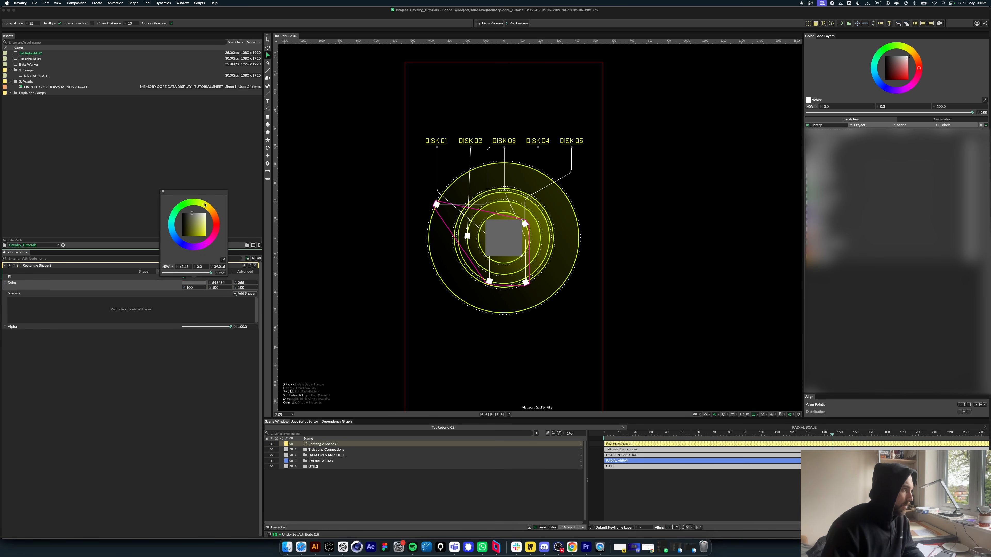
{"action": "left_click_drag", "start_coordinate": [193, 229], "coordinate": [190, 244]}
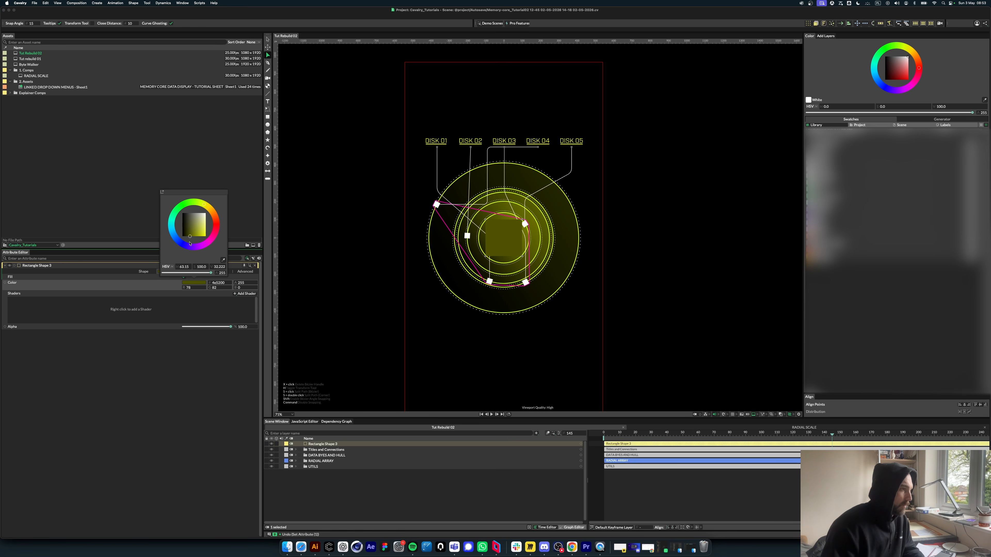
{"action": "left_click", "coordinate": [183, 385]}
{"action": "left_click", "coordinate": [143, 272]}
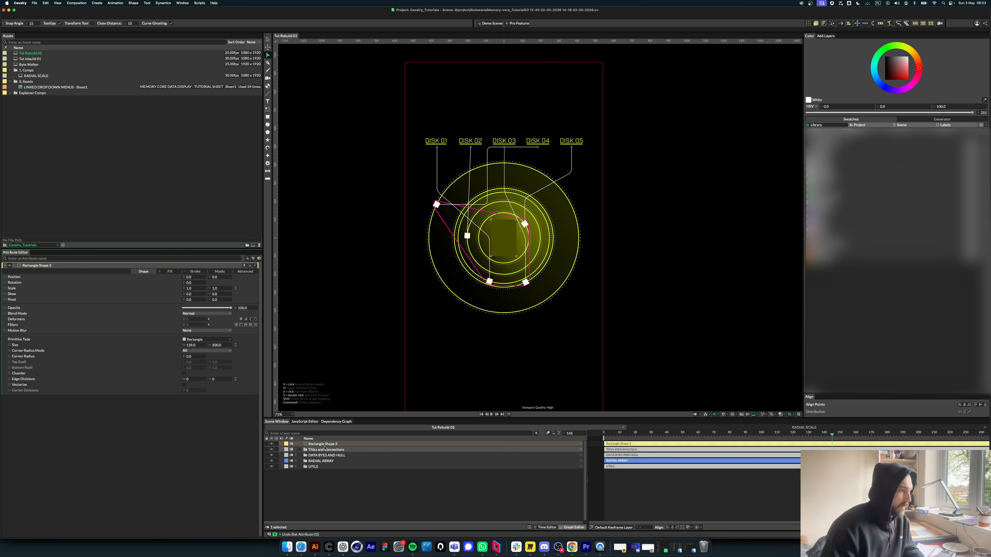
Step: Group the rectangle and duplicate it in a 5-by-1 grid 747 wide, positioned at Y 698 above the disk titles
{"action": "key", "text": "super+g"}
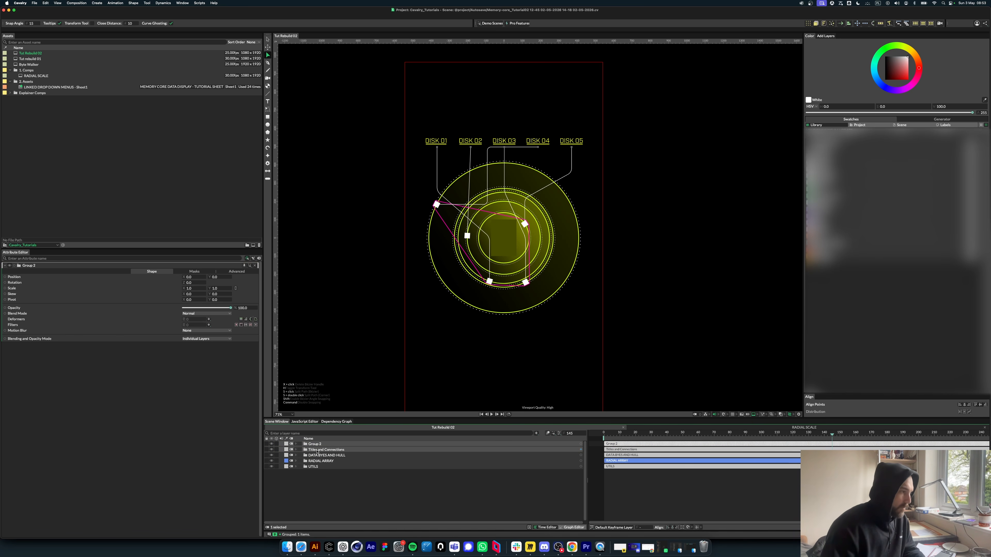
{"action": "left_click", "coordinate": [809, 23]}
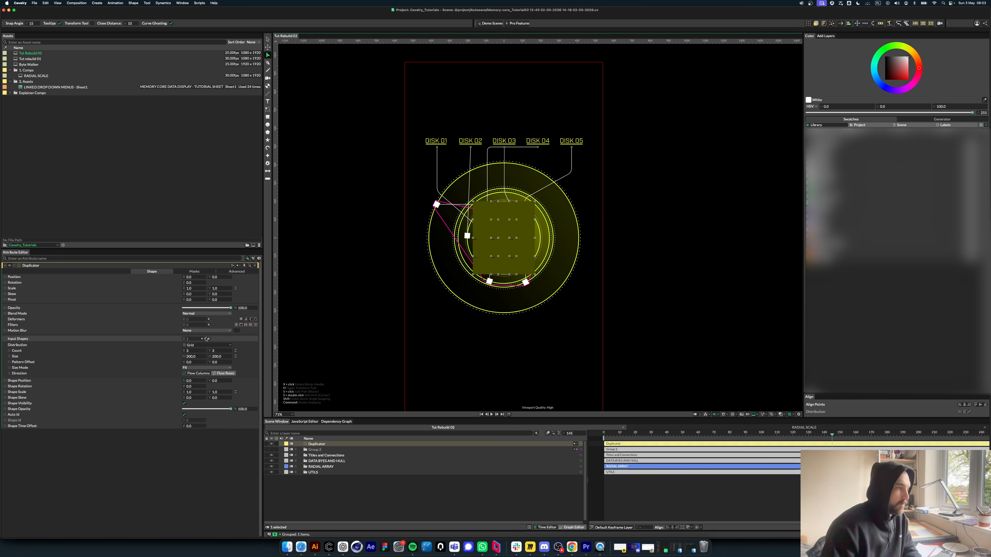
{"action": "left_click_drag", "start_coordinate": [186, 351], "coordinate": [211, 351]}
{"action": "key", "text": "Return"}
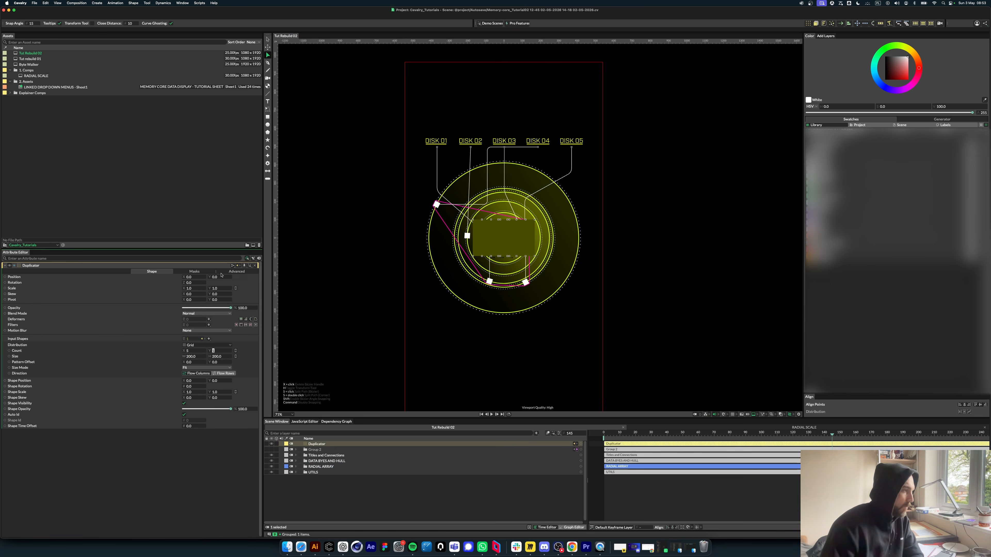
{"action": "left_click_drag", "start_coordinate": [217, 278], "coordinate": [353, 277]}
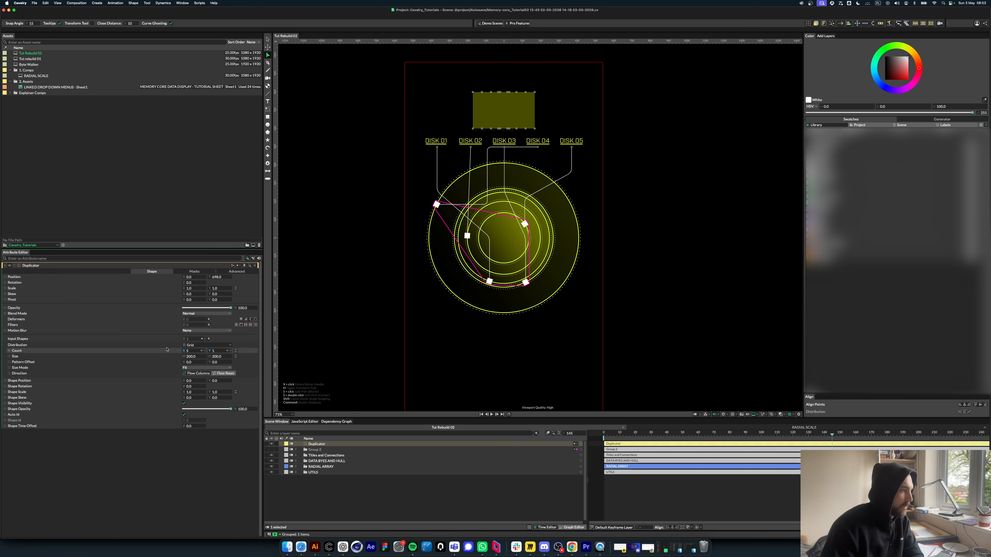
{"action": "left_click_drag", "start_coordinate": [191, 356], "coordinate": [285, 357]}
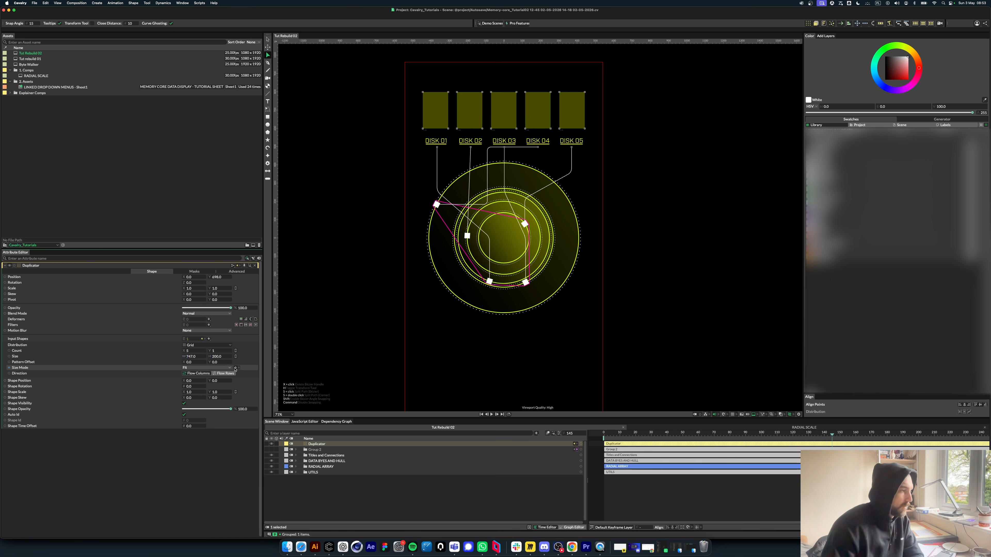
Step: Shift the rectangle inside the group to Y 28 and, after trying other heights, set its height to 300
{"action": "left_click", "coordinate": [296, 450]}
{"action": "left_click", "coordinate": [323, 455]}
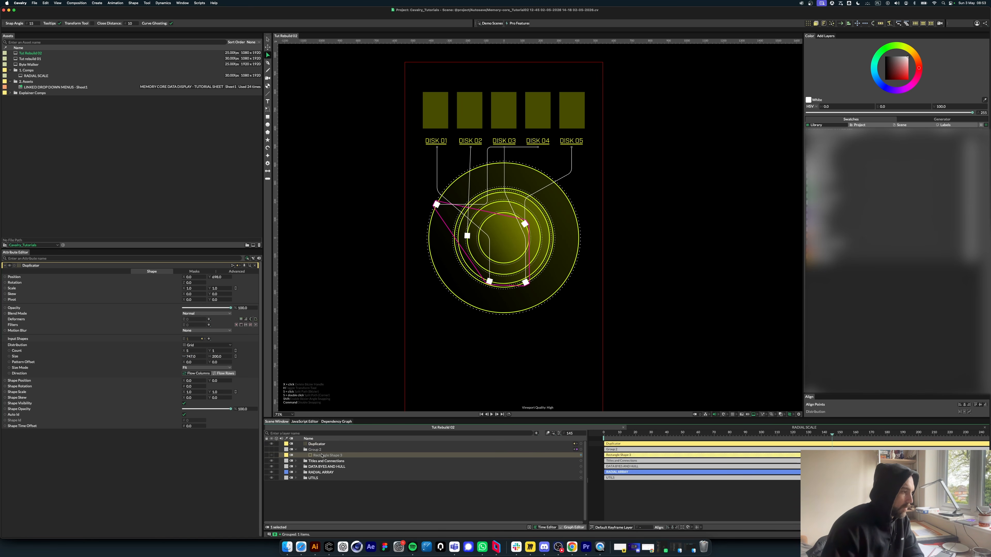
{"action": "left_click_drag", "start_coordinate": [218, 346], "coordinate": [232, 347]}
{"action": "left_click_drag", "start_coordinate": [214, 277], "coordinate": [225, 277]}
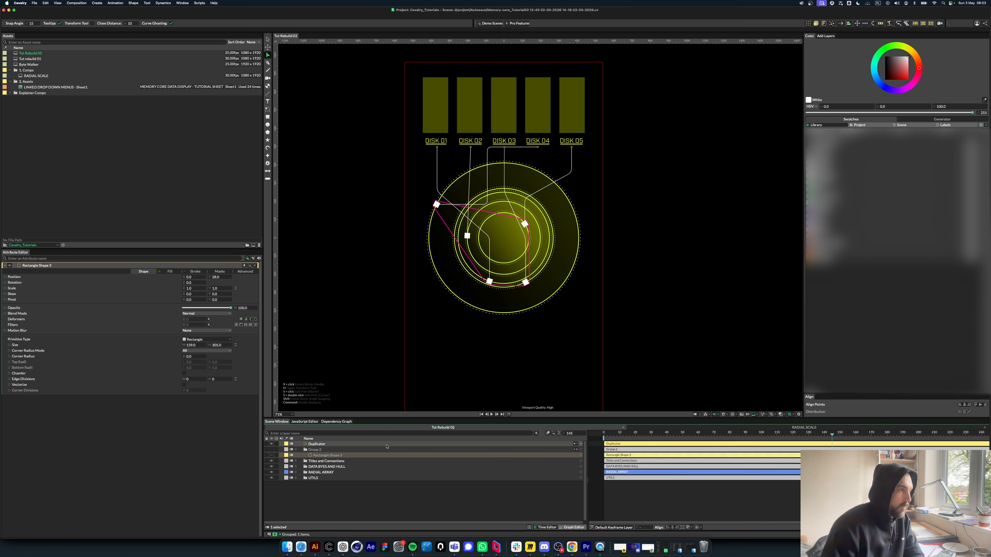
{"action": "left_click_drag", "start_coordinate": [219, 345], "coordinate": [214, 345]}
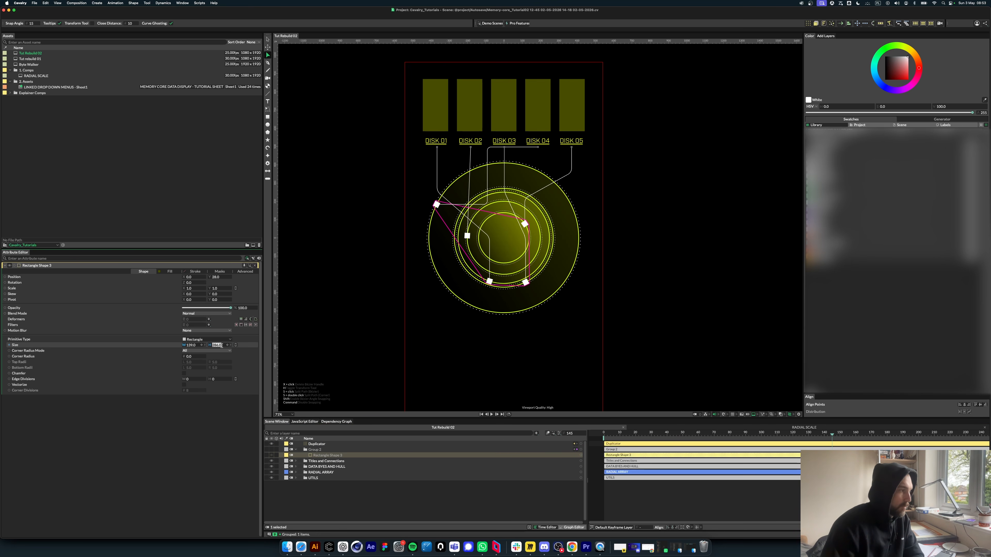
{"action": "type", "text": "350"}
{"action": "key", "text": "Return"}
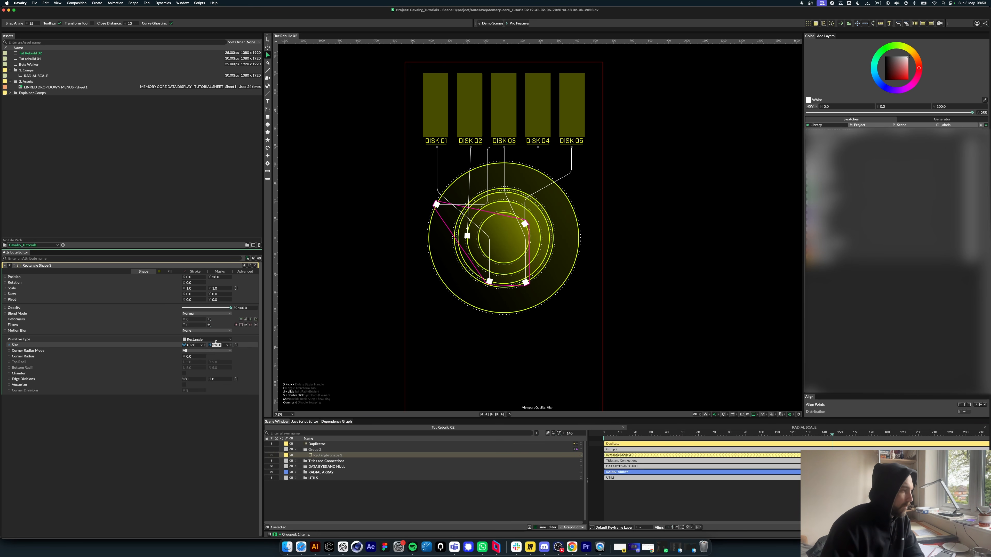
{"action": "type", "text": "300"}
{"action": "key", "text": "Return"}
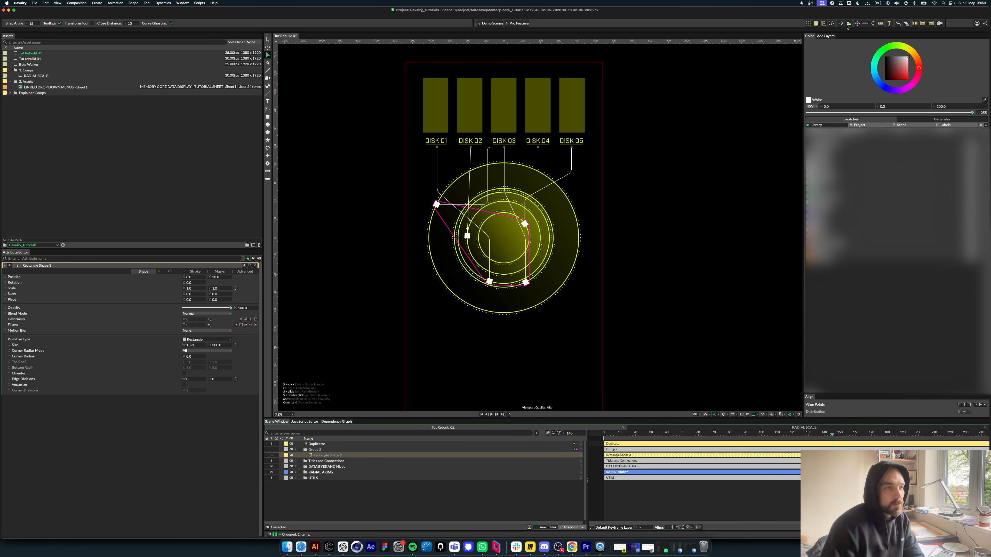
Step: Add an Align behaviour with Y at 1.0 to the rectangle and set the rectangle's Y position to -131
{"action": "left_click", "coordinate": [847, 24]}
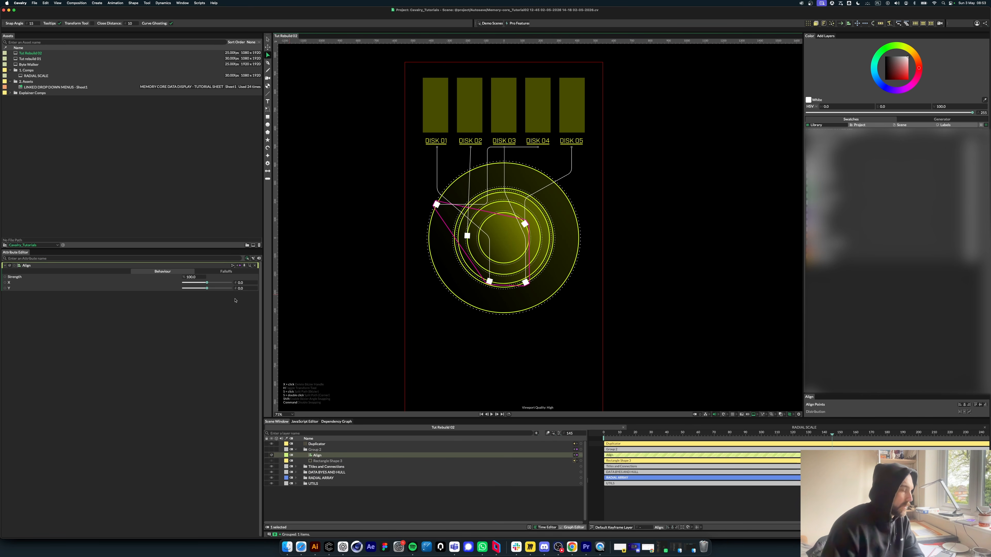
{"action": "left_click_drag", "start_coordinate": [206, 288], "coordinate": [232, 288]}
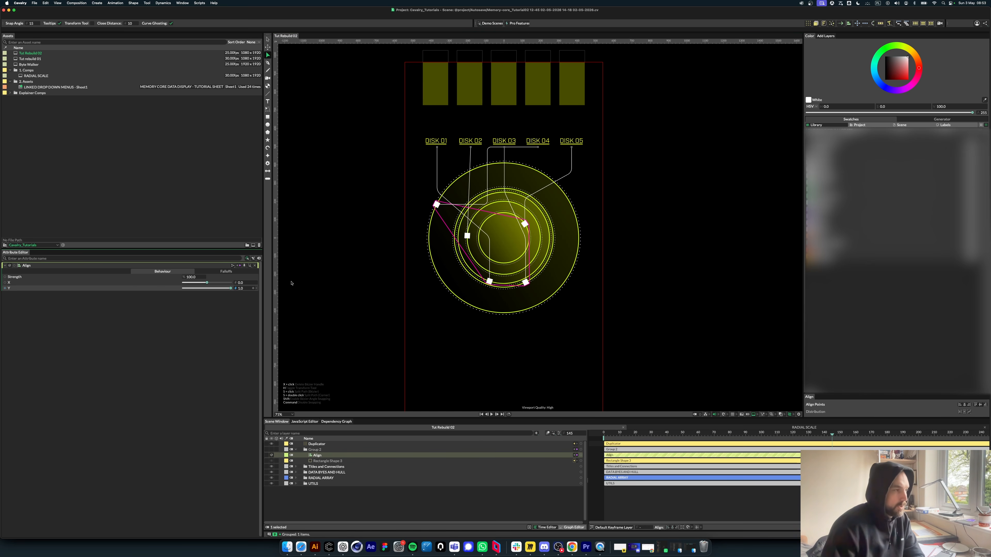
{"action": "left_click", "coordinate": [315, 450]}
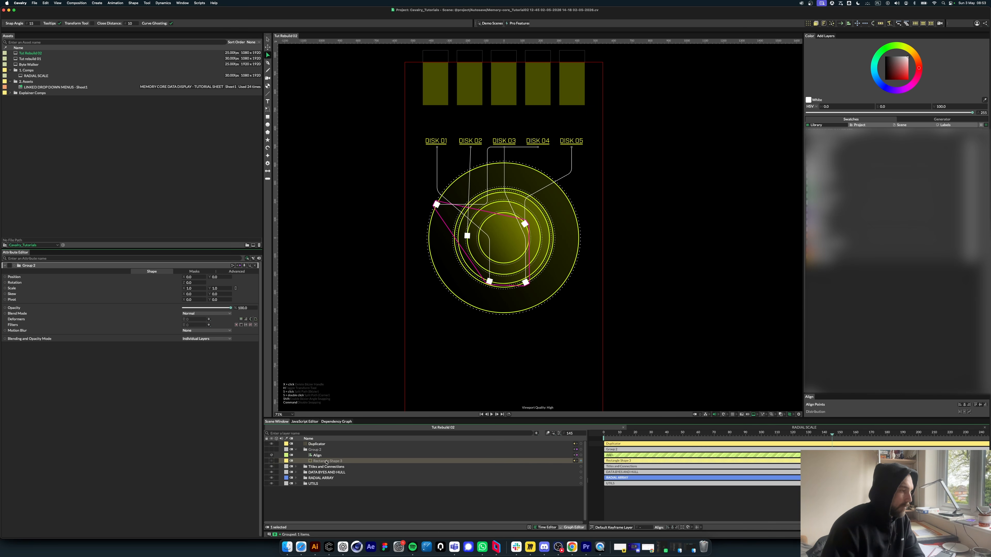
{"action": "left_click", "coordinate": [327, 462]}
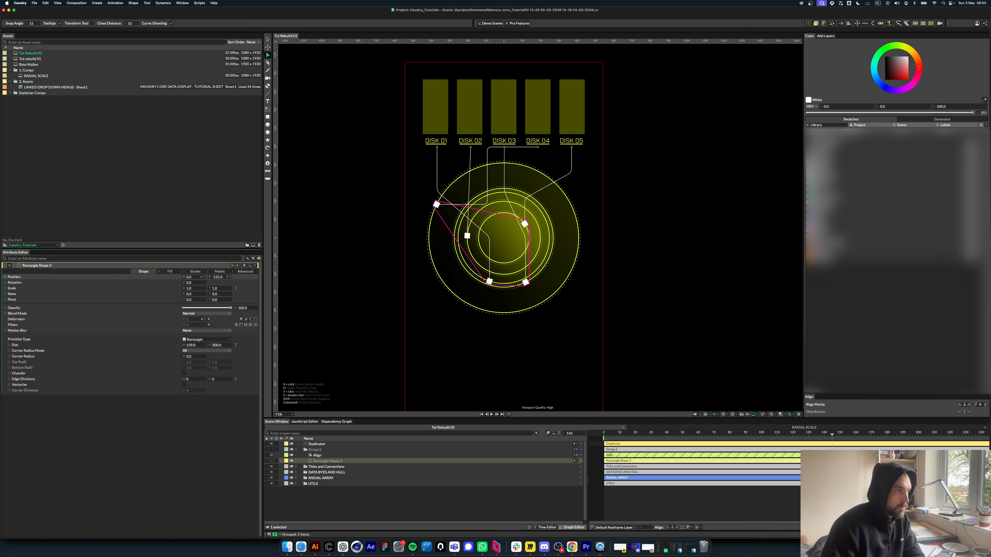
Step: Parent the rectangle's group under the Duplicator and expand it to show its layers
{"action": "left_click", "coordinate": [316, 444]}
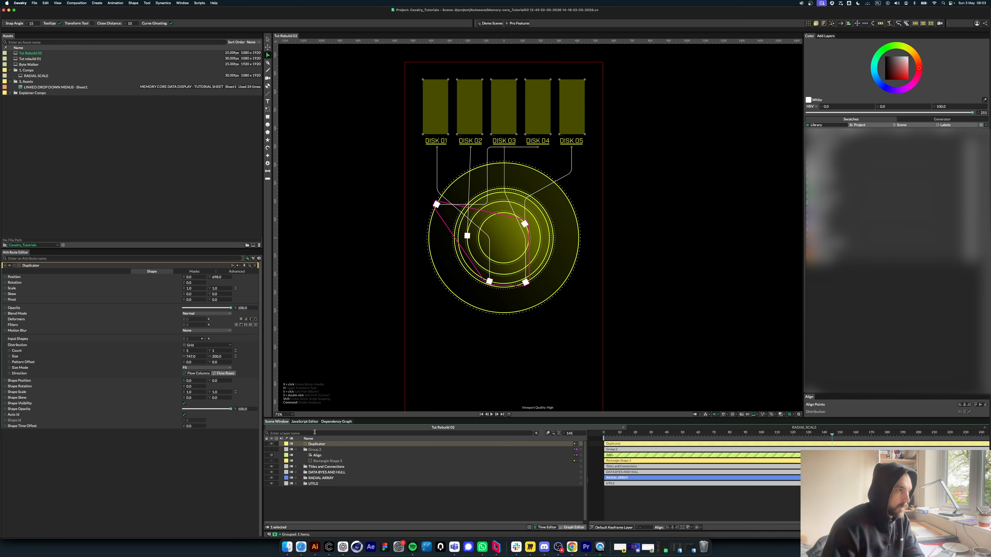
{"action": "left_click", "coordinate": [267, 39]}
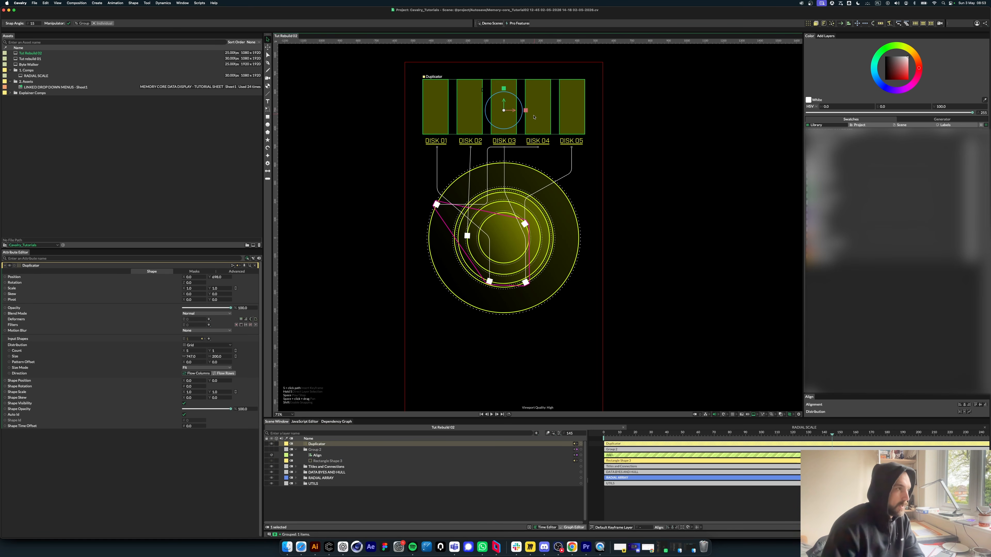
{"action": "left_click", "coordinate": [296, 449]}
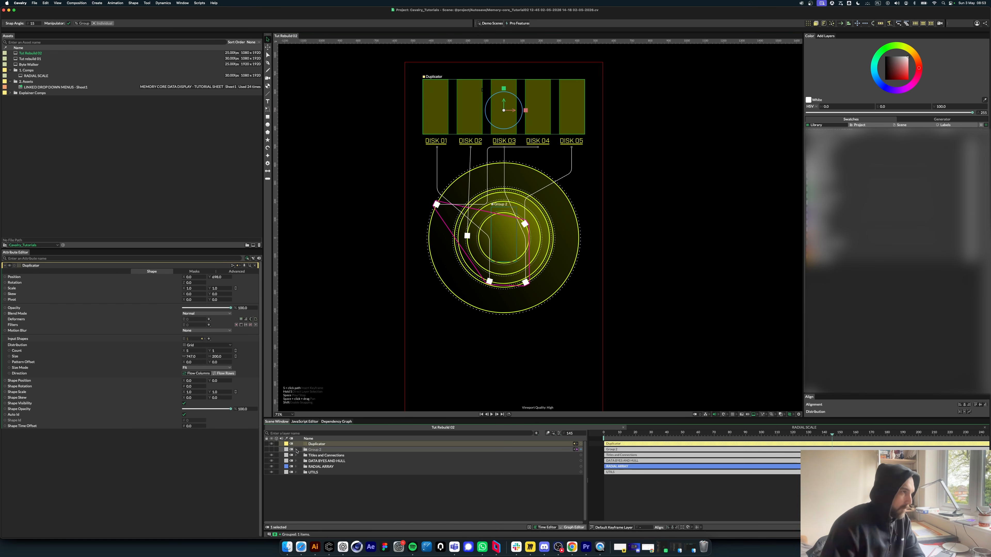
{"action": "left_click", "coordinate": [327, 492]}
{"action": "left_click", "coordinate": [317, 450]}
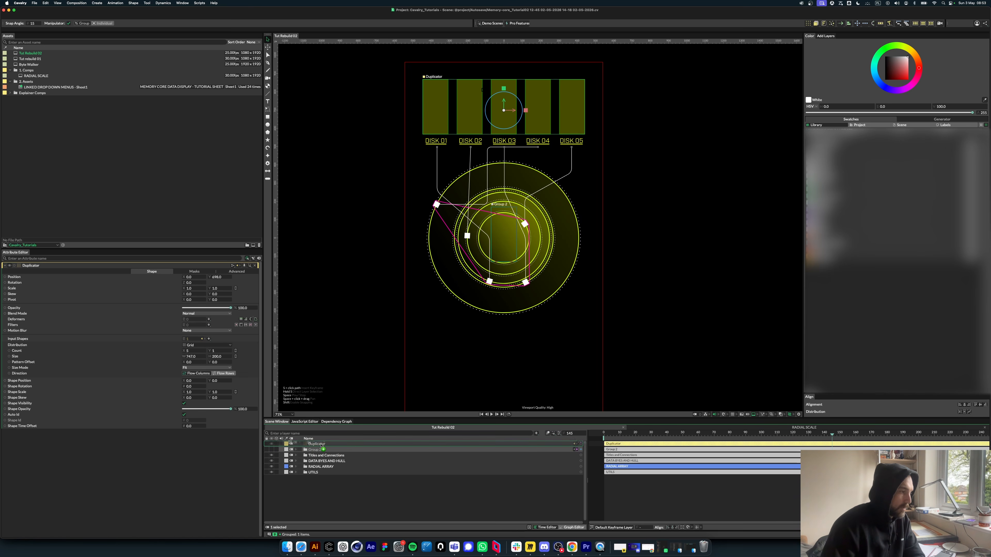
{"action": "left_click_drag", "start_coordinate": [321, 445], "coordinate": [321, 445]}
{"action": "left_click", "coordinate": [301, 449]}
{"action": "left_click", "coordinate": [338, 496]}
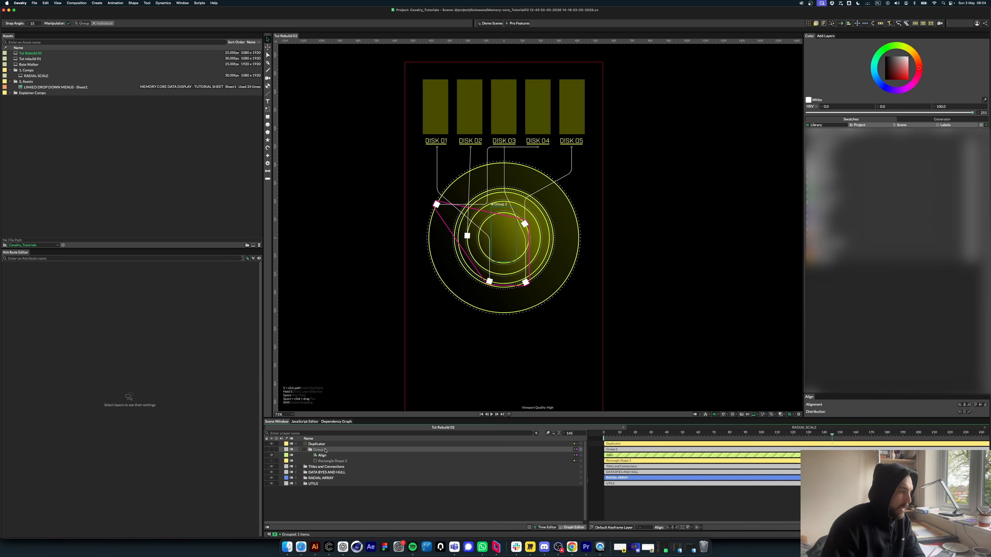
Step: Nest the Align behaviour under the rectangle and rename the rectangle BG
{"action": "left_click", "coordinate": [325, 451]}
{"action": "left_click_drag", "start_coordinate": [324, 455], "coordinate": [336, 462]}
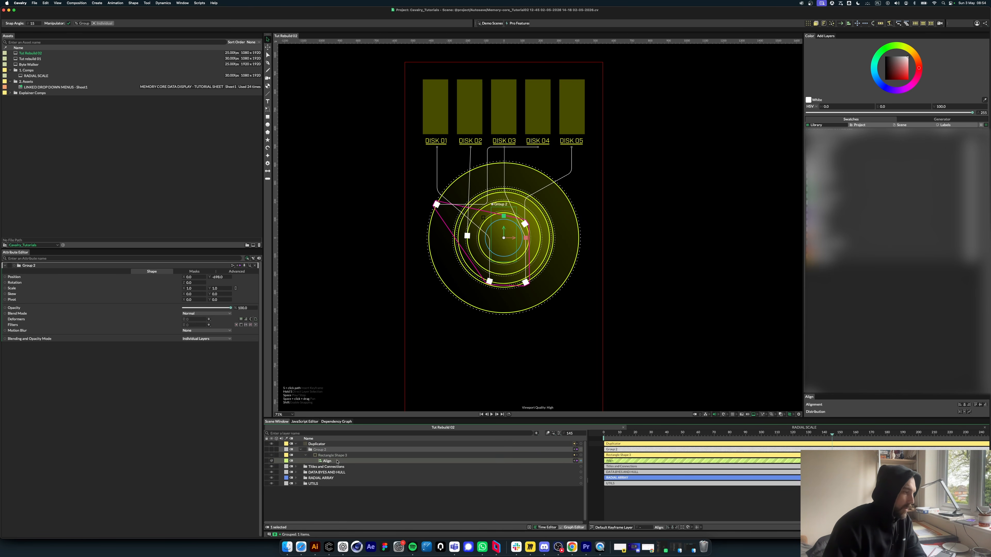
{"action": "left_click", "coordinate": [337, 456]}
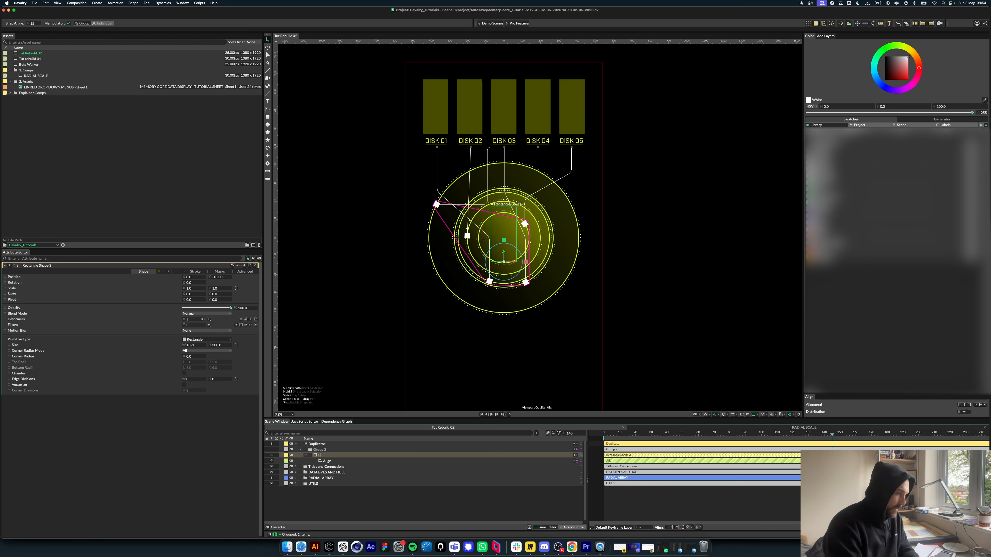
{"action": "left_click", "coordinate": [341, 500]}
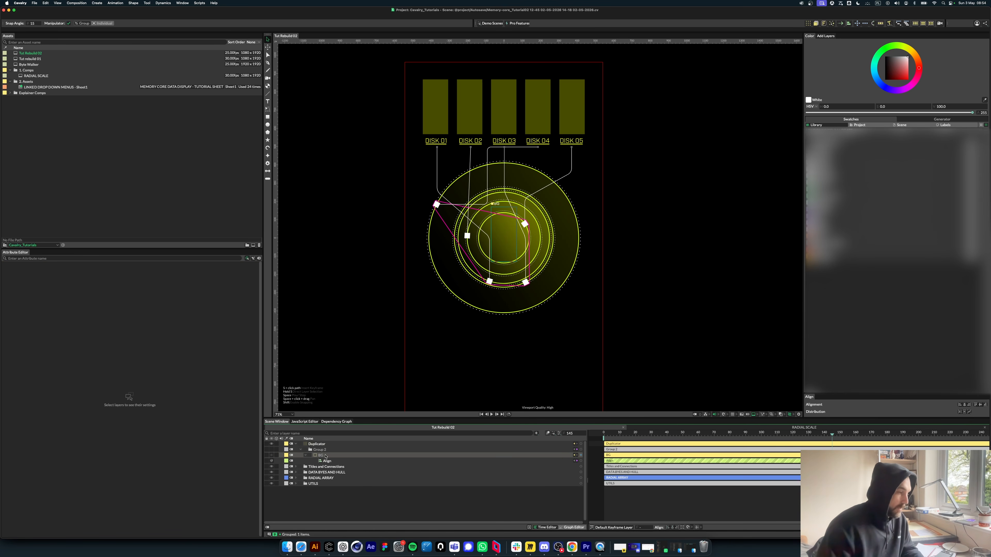
Step: Duplicate BG as ACTIVE BAR and give it a lime fill sampled from a ring outline in the radial array
{"action": "left_click", "coordinate": [325, 456]}
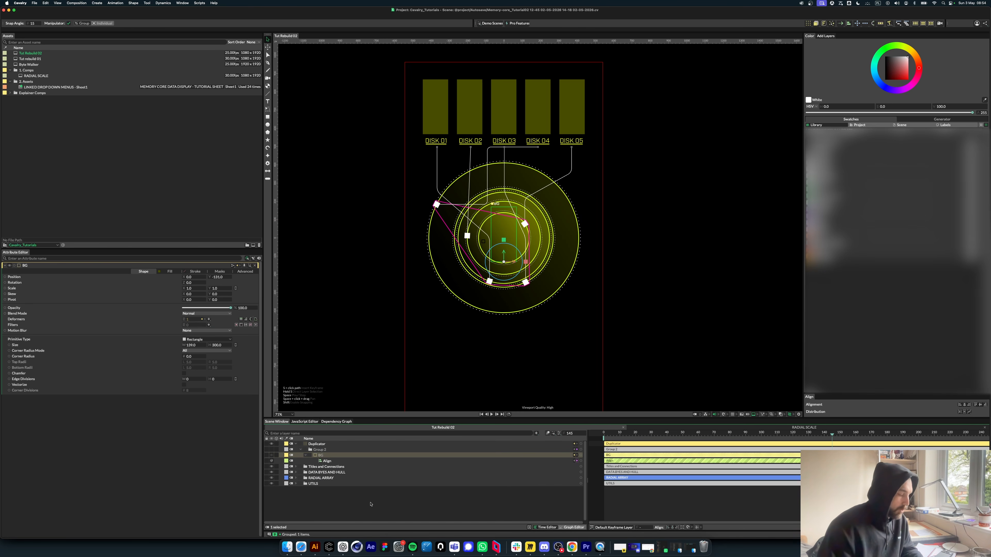
{"action": "key", "text": "super+d"}
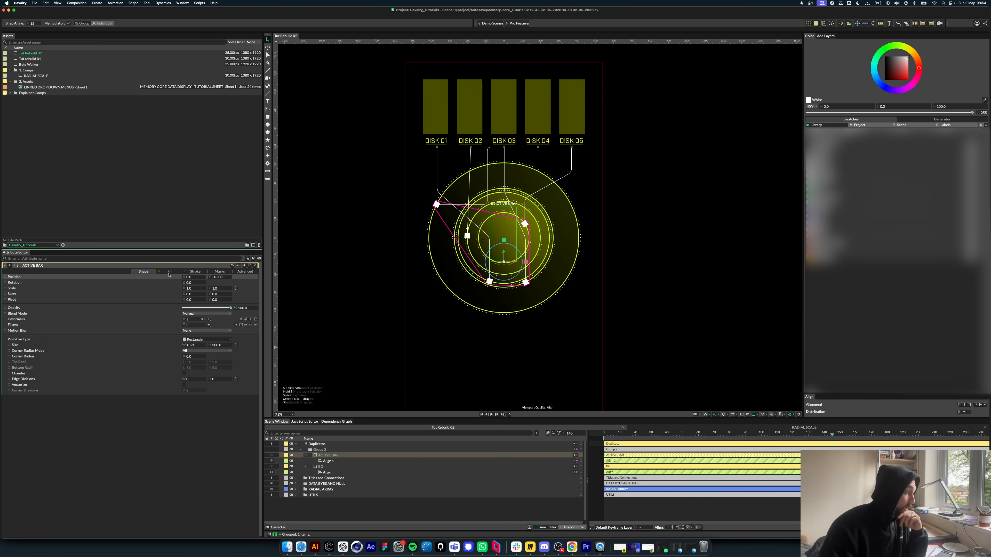
{"action": "left_click", "coordinate": [170, 271]}
{"action": "left_click", "coordinate": [193, 283]}
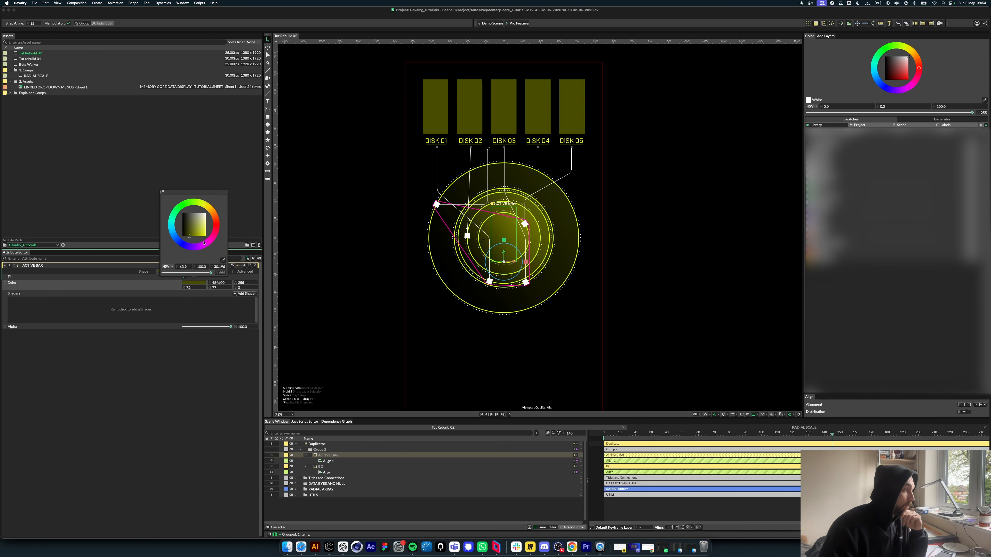
{"action": "left_click", "coordinate": [223, 259]}
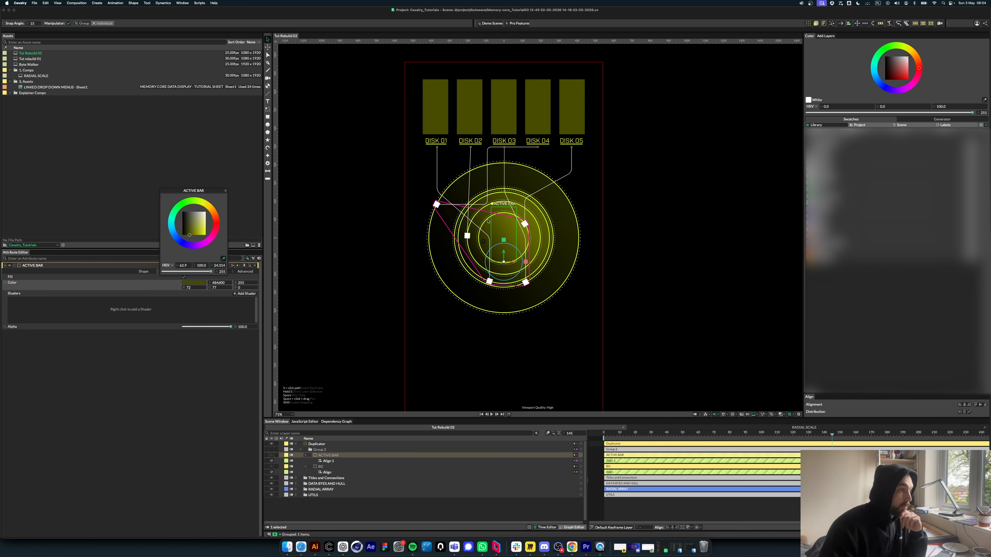
{"action": "scroll", "coordinate": [488, 222], "scroll_direction": "up", "scroll_amount": 10}
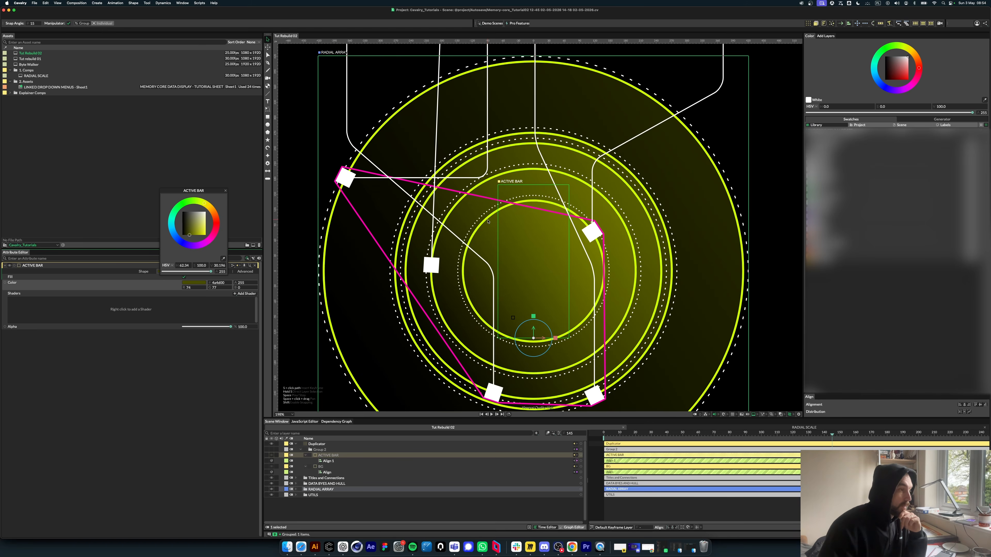
{"action": "left_click", "coordinate": [470, 233]}
{"action": "left_click", "coordinate": [226, 192]}
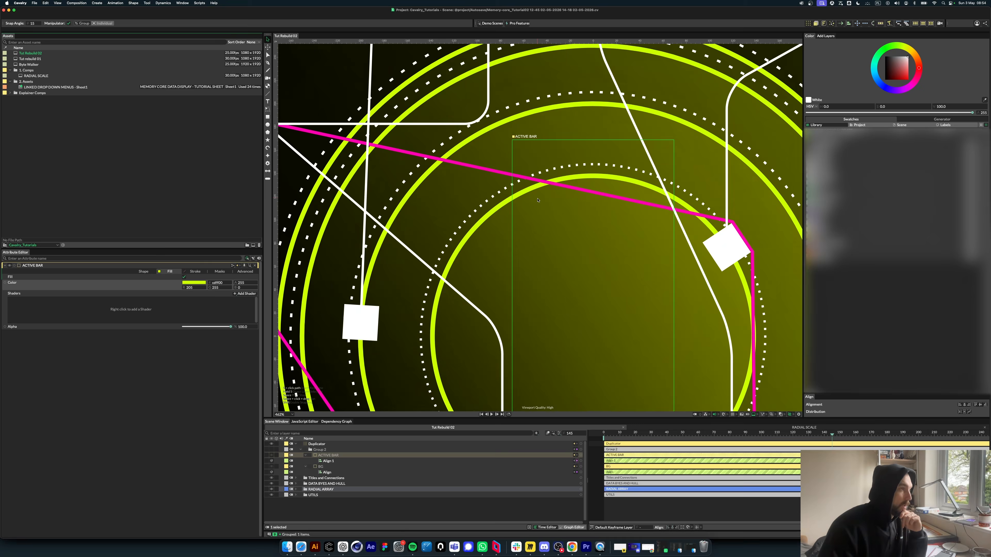
Step: Turn on Chamfer for ACTIVE BAR and increase its corner radius to cut off the corners
{"action": "scroll", "coordinate": [507, 176], "scroll_direction": "down", "scroll_amount": 10}
{"action": "scroll", "coordinate": [506, 147], "scroll_direction": "up", "scroll_amount": 4}
{"action": "scroll", "coordinate": [506, 148], "scroll_direction": "down", "scroll_amount": 3}
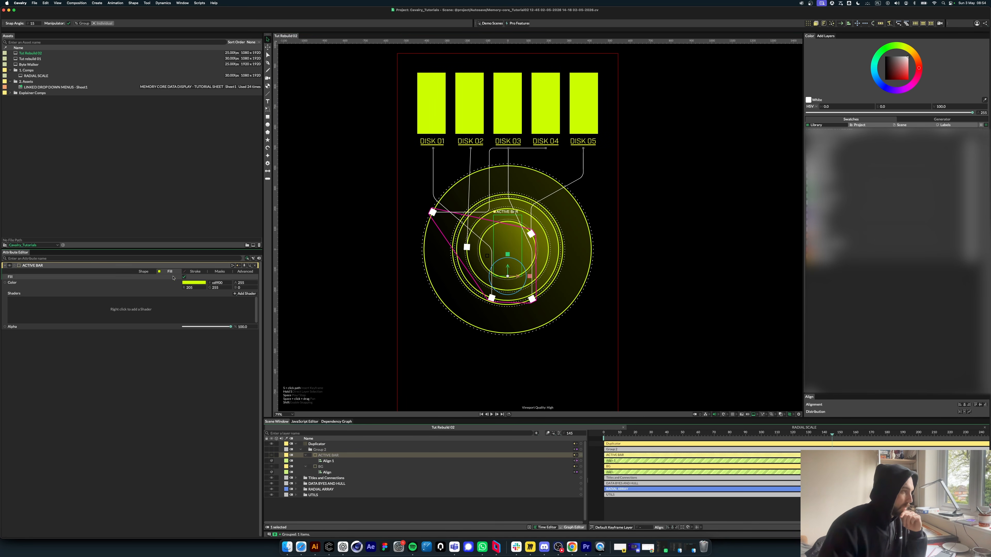
{"action": "left_click", "coordinate": [143, 272]}
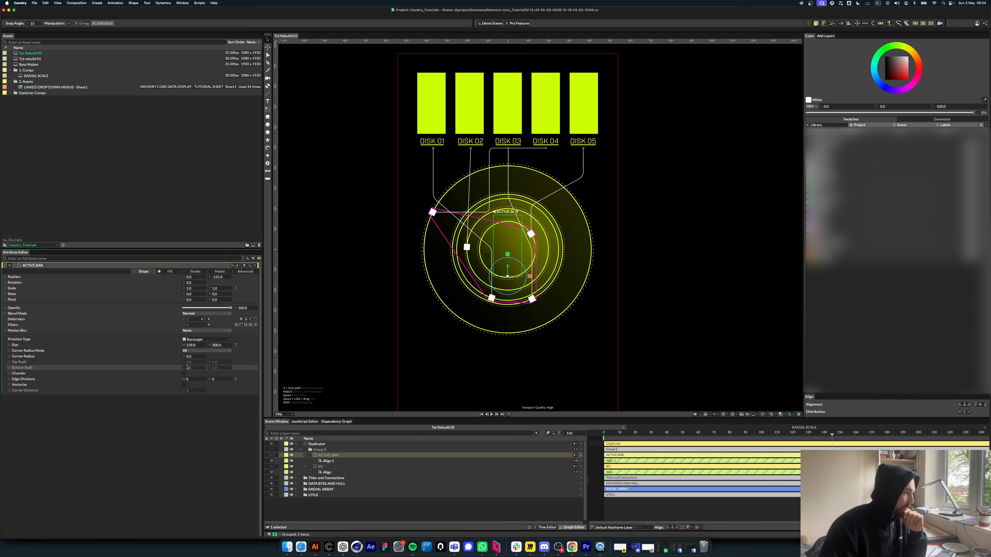
{"action": "left_click", "coordinate": [185, 373]}
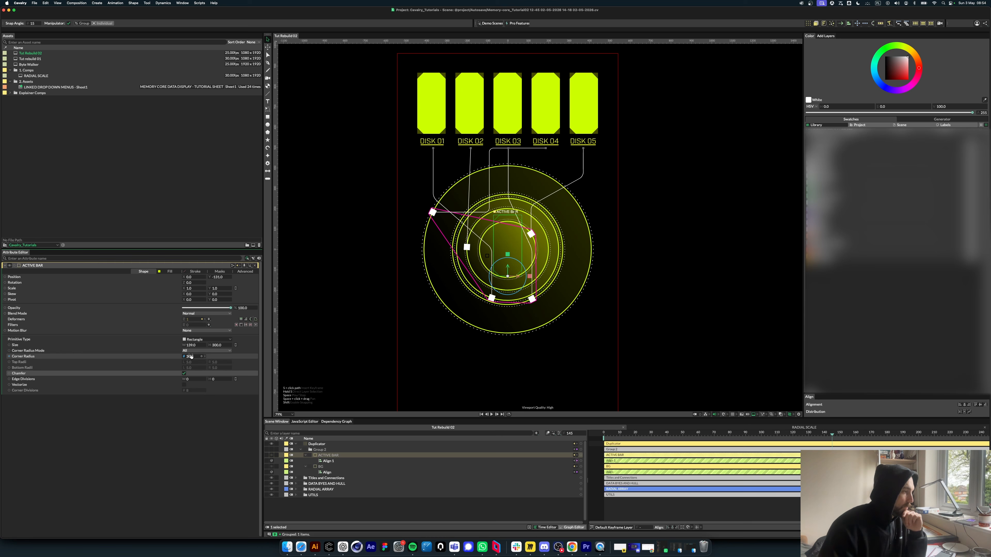
Step: Set ACTIVE BAR's corner radius mode to Individual, with a top-right radius of 44 and the other three corners at 0
{"action": "left_click", "coordinate": [206, 350]}
{"action": "left_click", "coordinate": [207, 357]}
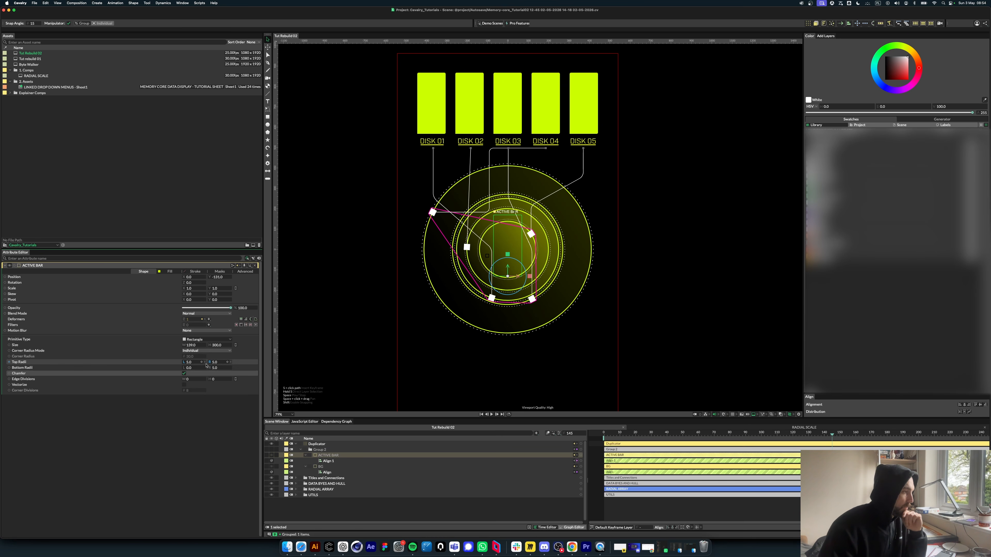
{"action": "left_click_drag", "start_coordinate": [189, 362], "coordinate": [180, 363]}
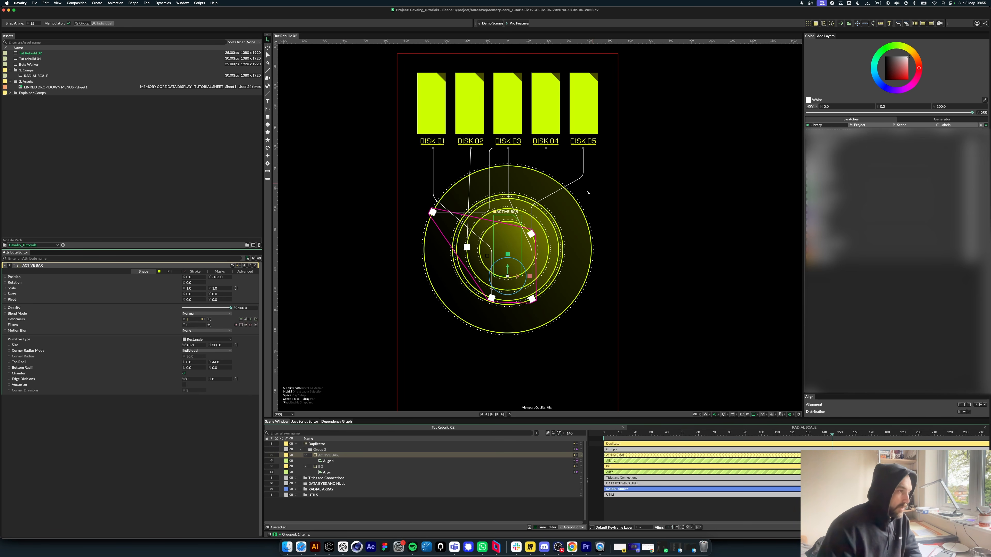
Step: Expand the RADIAL ARRAY group and its outlines down to the Behaviour Mixer and the layers nested under it
{"action": "left_click", "coordinate": [301, 450]}
{"action": "left_click", "coordinate": [341, 500]}
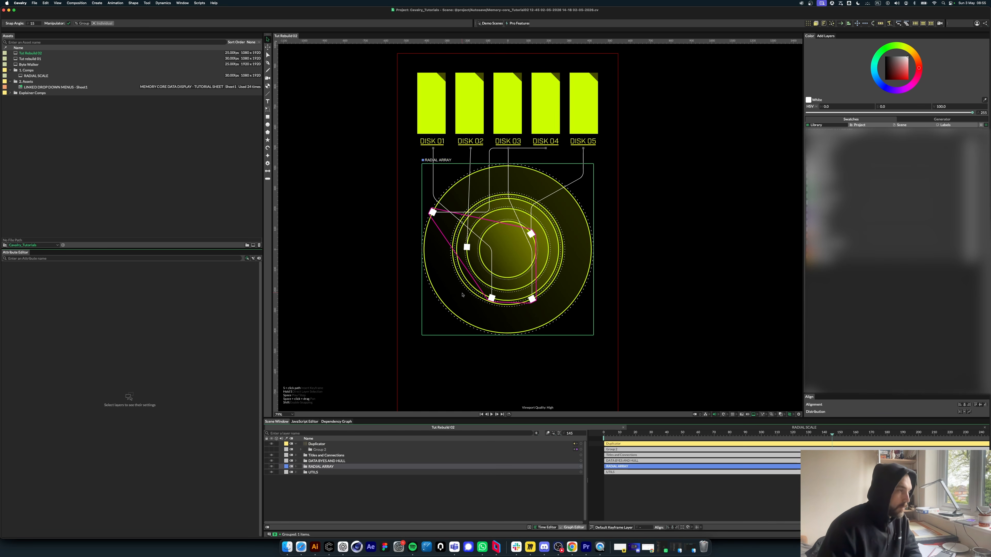
{"action": "left_click", "coordinate": [578, 239]}
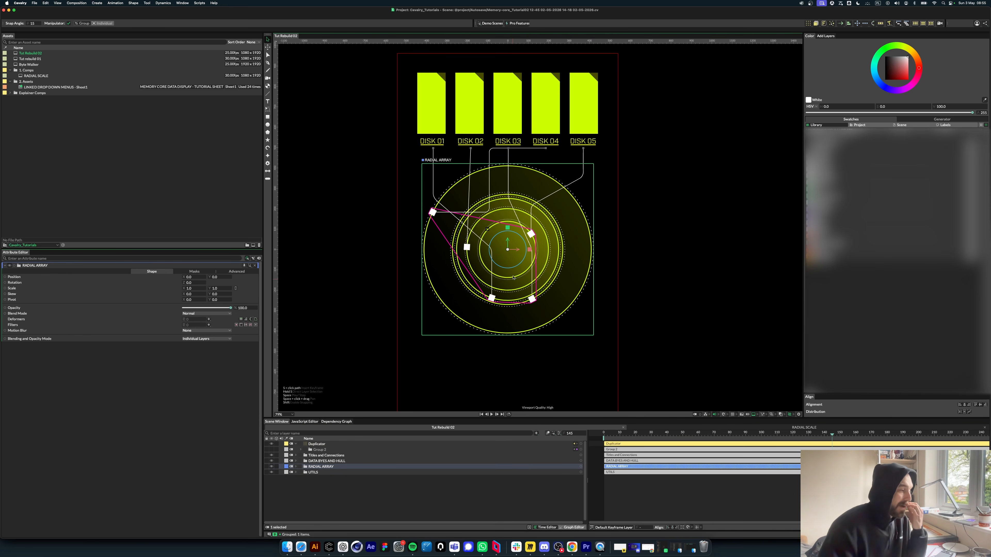
{"action": "left_click", "coordinate": [326, 493]}
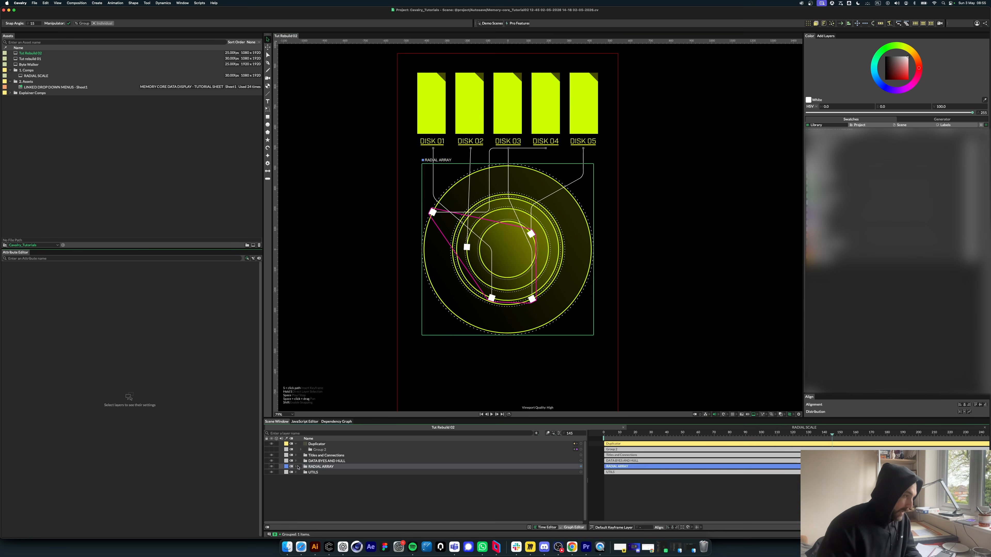
{"action": "left_click", "coordinate": [300, 450]}
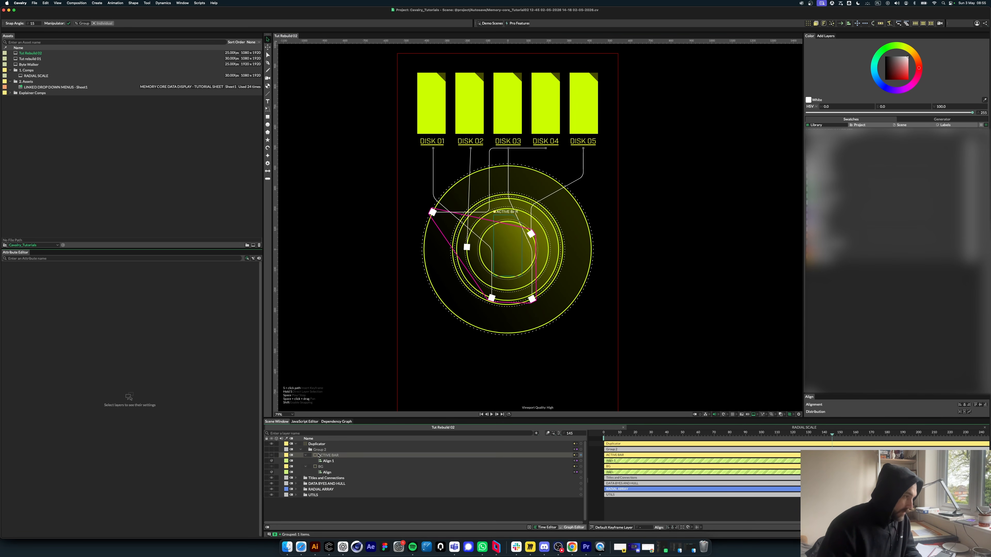
{"action": "left_click", "coordinate": [296, 489]}
{"action": "scroll", "coordinate": [298, 482], "scroll_direction": "down", "scroll_amount": 1}
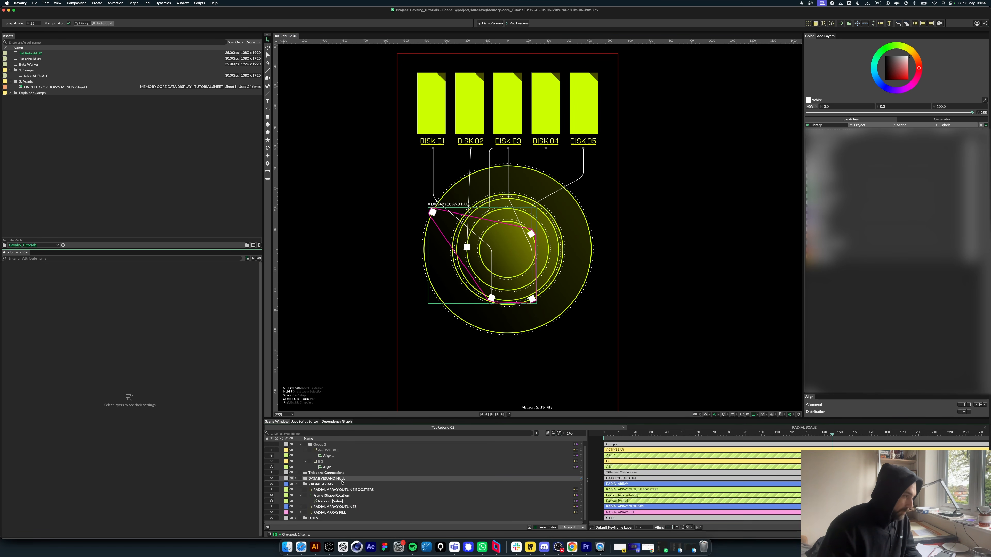
{"action": "left_click", "coordinate": [301, 495]}
{"action": "left_click", "coordinate": [302, 501]}
{"action": "left_click", "coordinate": [301, 507]}
{"action": "scroll", "coordinate": [331, 494], "scroll_direction": "down", "scroll_amount": 4}
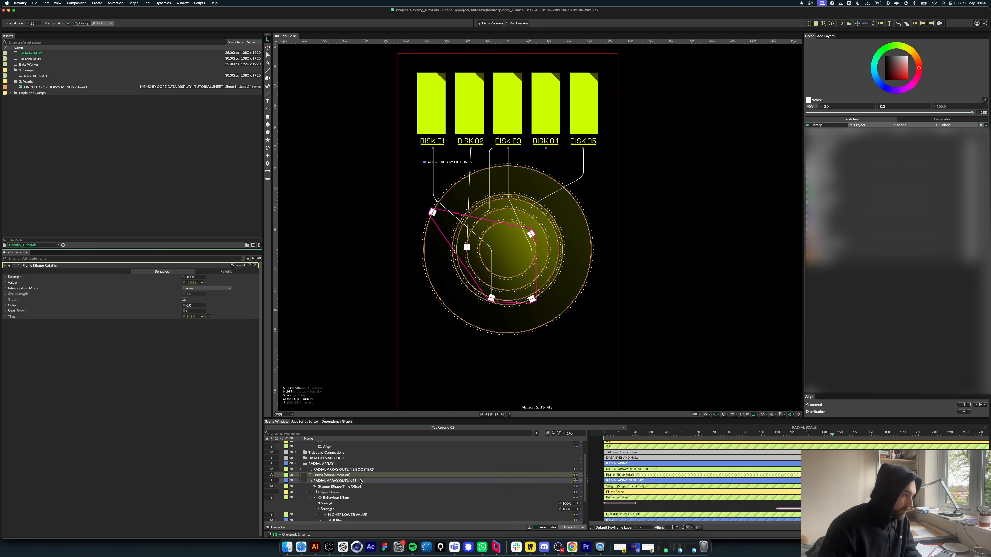
{"action": "scroll", "coordinate": [351, 484], "scroll_direction": "down", "scroll_amount": 3}
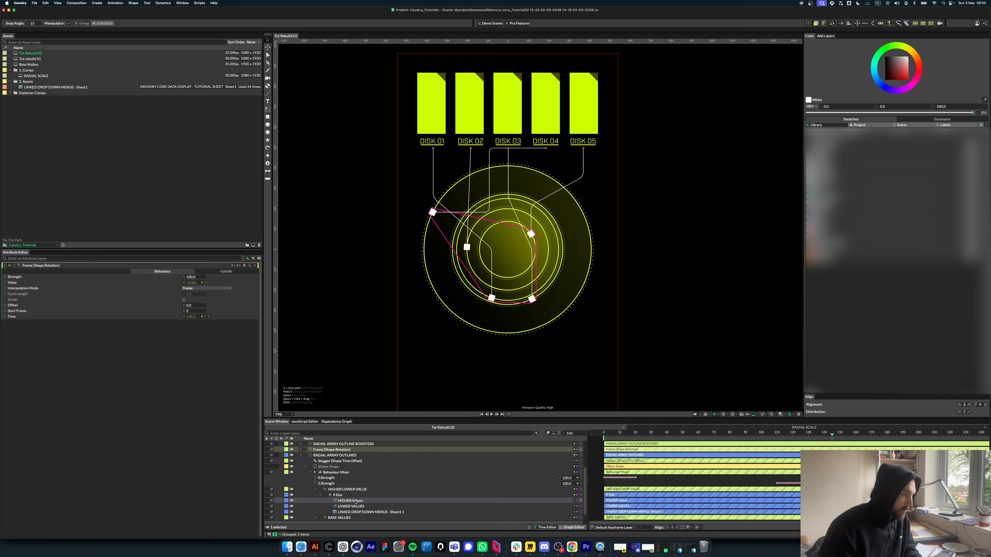
Step: Undo the accidental move of the Behaviour Mixer and rename it BASE VALUE SWITCH
{"action": "left_click", "coordinate": [309, 474]}
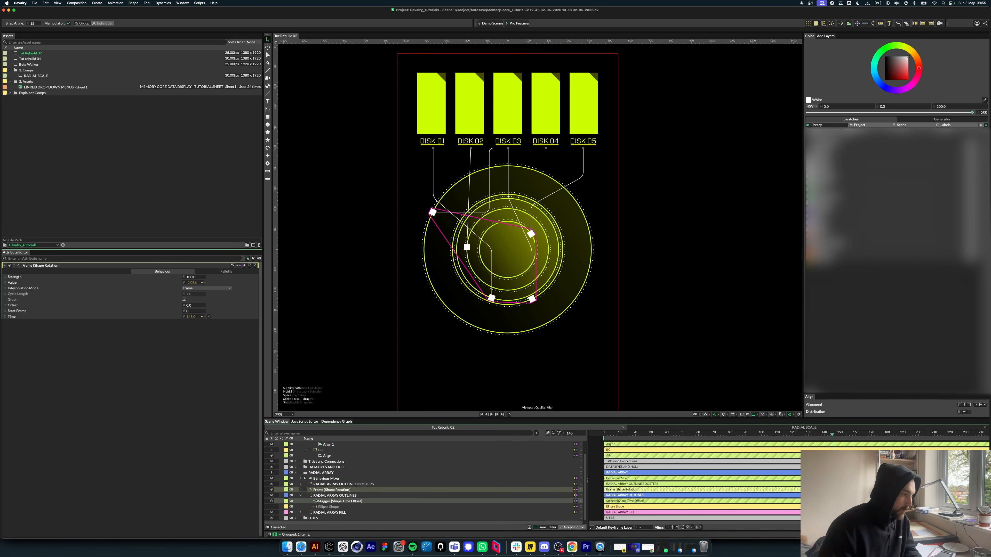
{"action": "key", "text": "super+z"}
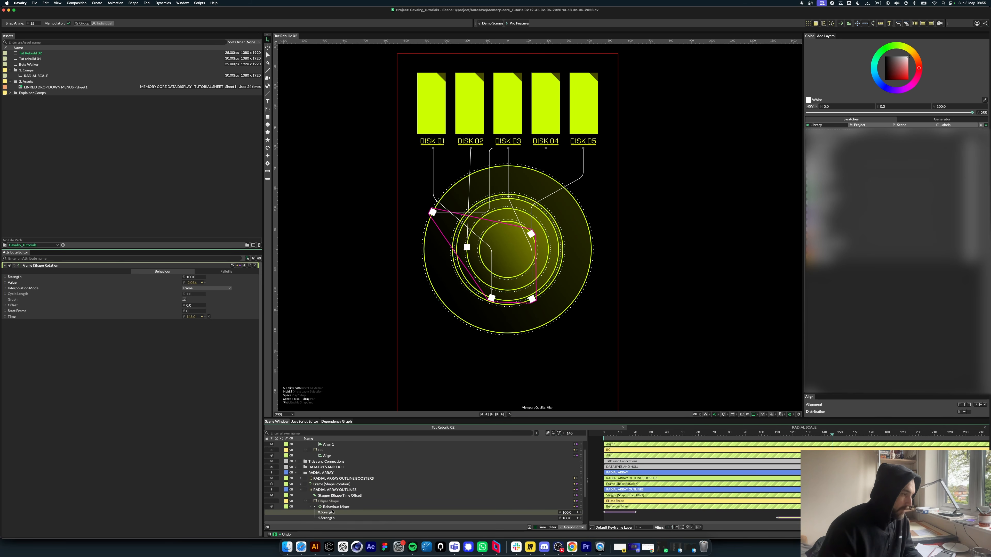
{"action": "left_click", "coordinate": [366, 508]}
{"action": "key", "text": "Return"}
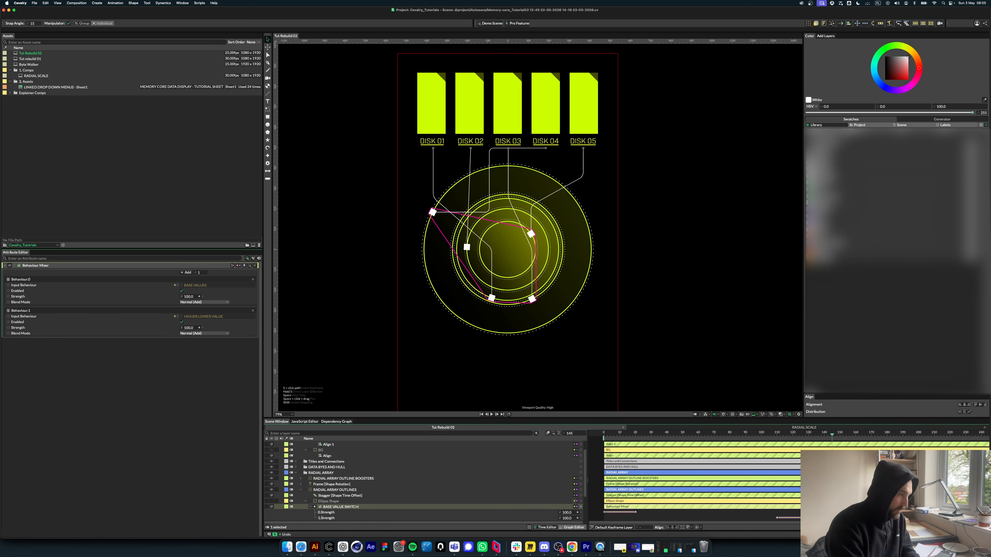
{"action": "type", "text": "BASE VALUE SWITCH"}
{"action": "key", "text": "Return"}
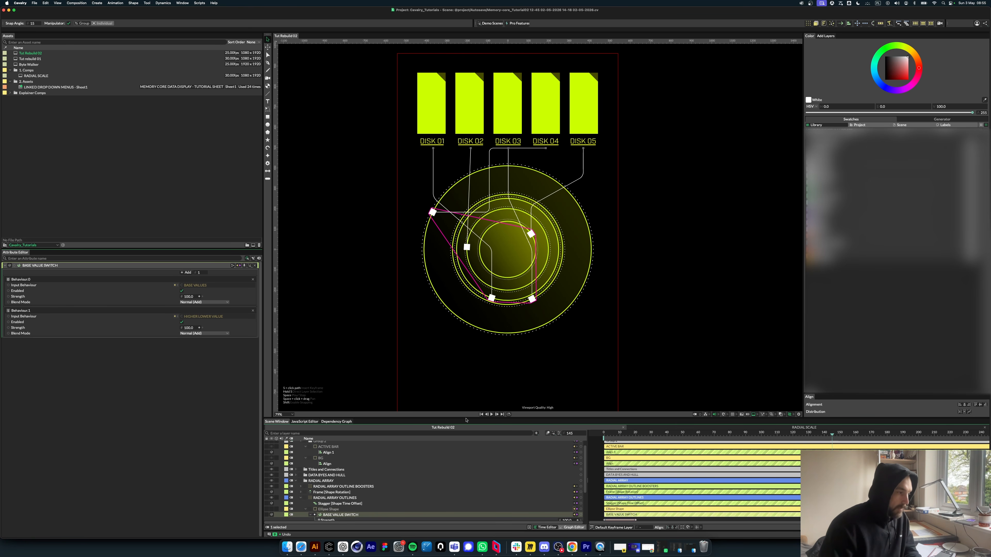
Step: Connect BASE VALUE SWITCH to the vertical Rectangle Size of ACTIVE BAR and scrub the timeline to check the disk bars
{"action": "left_click_drag", "start_coordinate": [466, 418], "coordinate": [466, 371]}
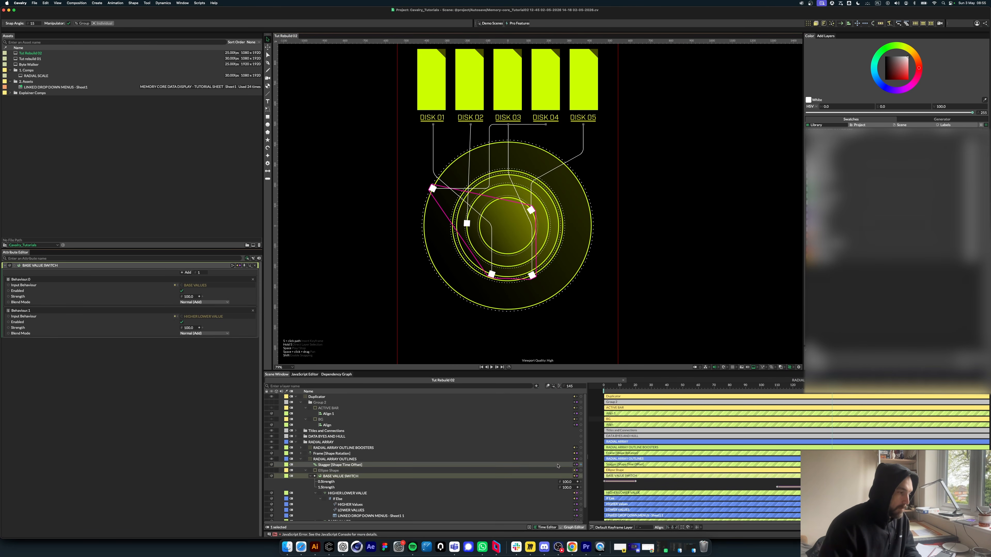
{"action": "scroll", "coordinate": [580, 477], "scroll_direction": "up", "scroll_amount": 1}
{"action": "left_click", "coordinate": [580, 476]}
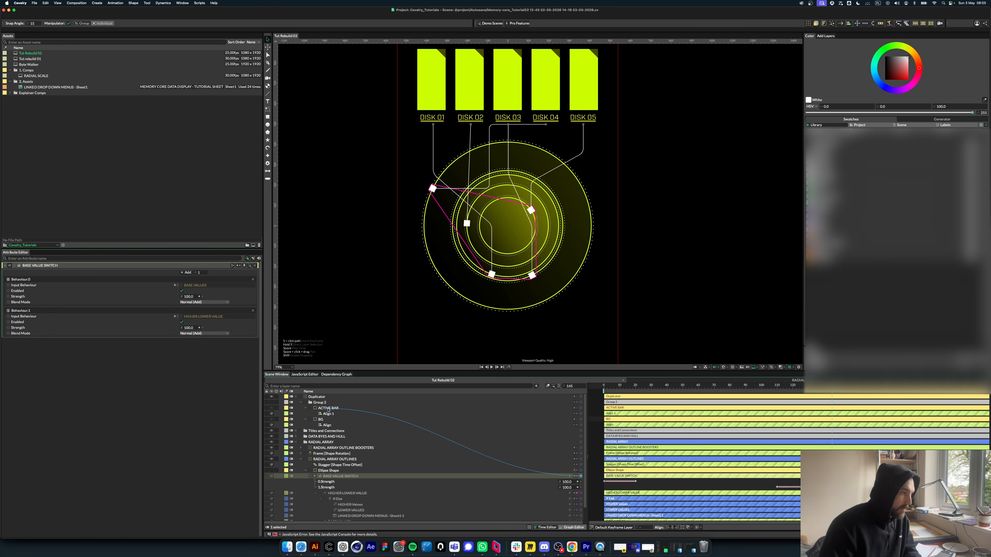
{"action": "left_click_drag", "start_coordinate": [328, 409], "coordinate": [328, 409]}
{"action": "left_click", "coordinate": [400, 367]}
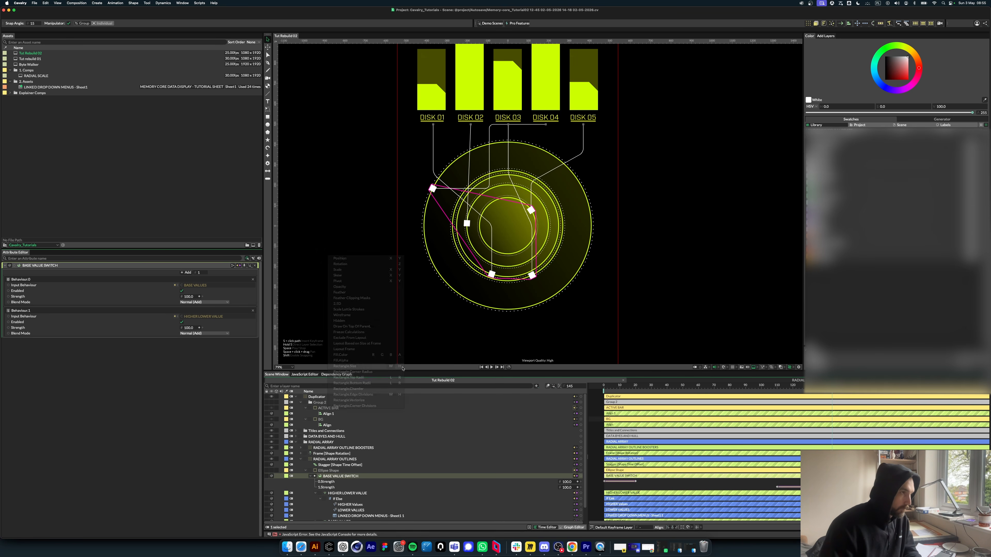
{"action": "scroll", "coordinate": [643, 241], "scroll_direction": "up", "scroll_amount": 4}
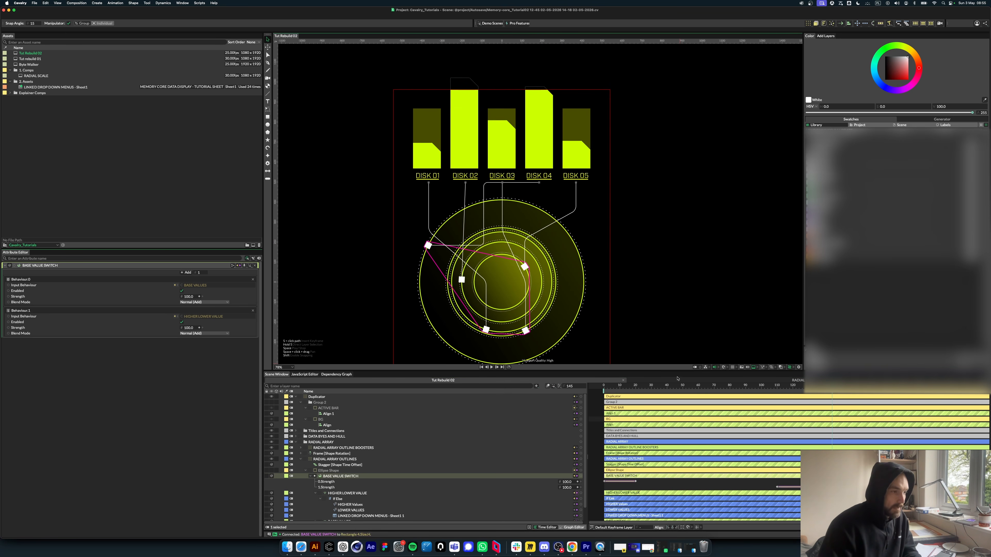
{"action": "left_click_drag", "start_coordinate": [677, 386], "coordinate": [843, 381]}
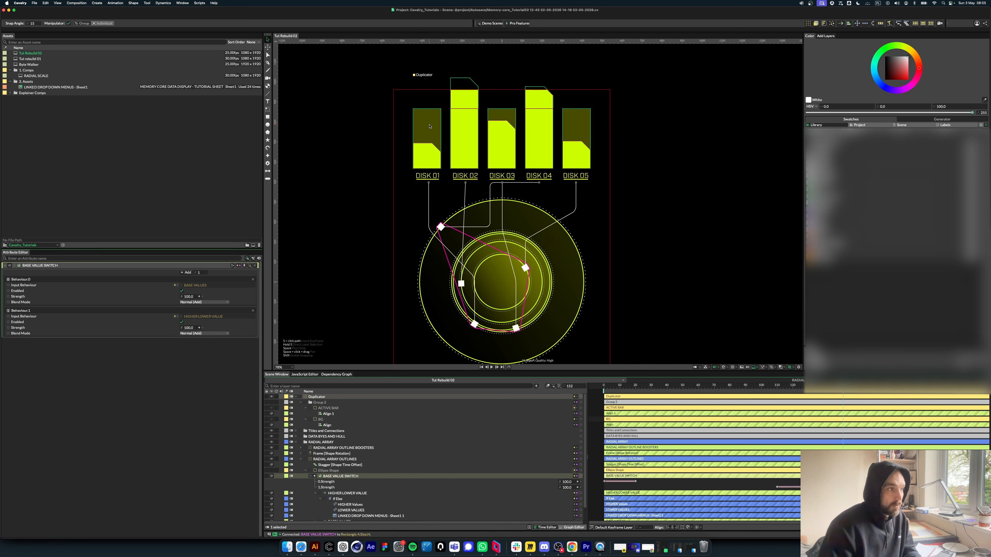
{"action": "left_click", "coordinate": [429, 125]}
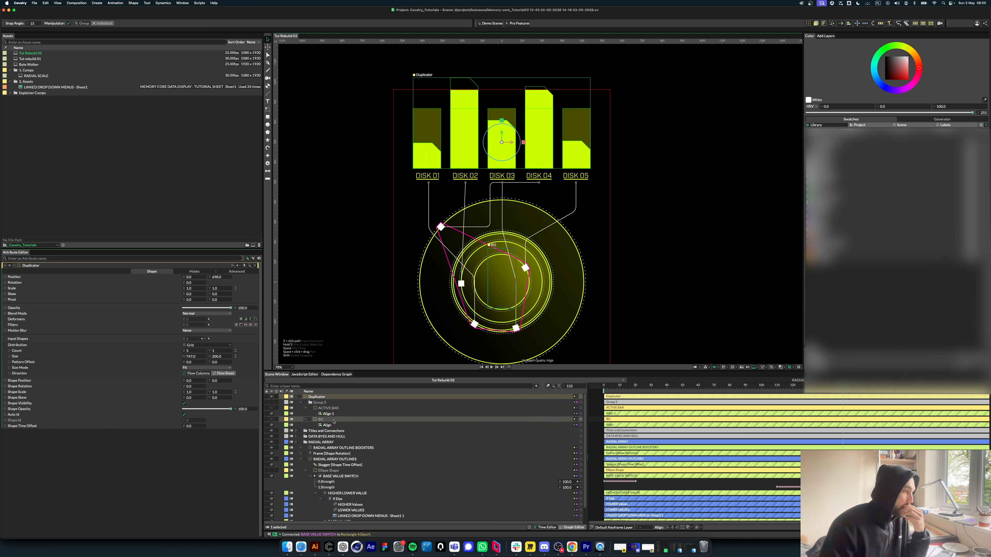
Step: Add a Number Range under ACTIVE BAR and connect BASE VALUE SWITCH to its Value
{"action": "left_click", "coordinate": [306, 419]}
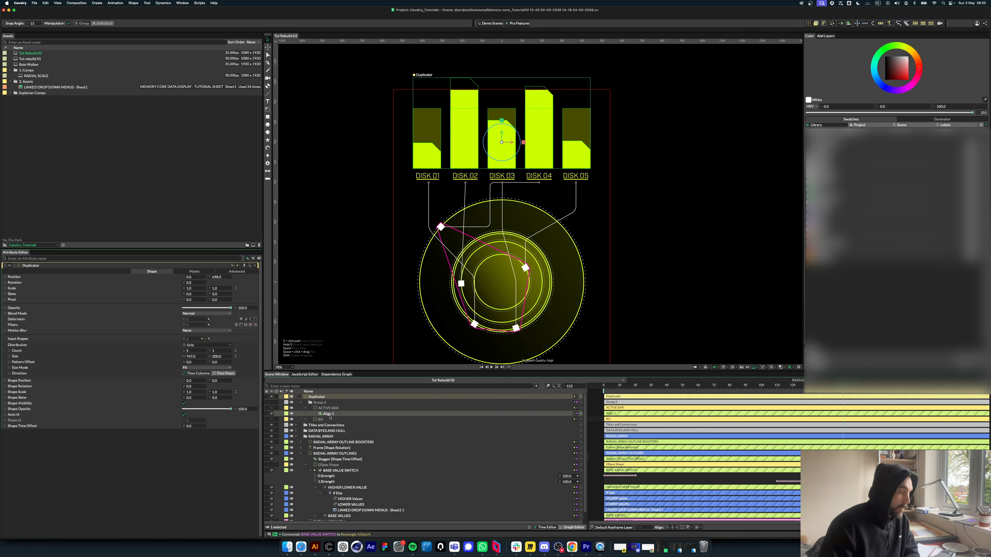
{"action": "left_click", "coordinate": [351, 413]}
{"action": "key", "text": "super+period"}
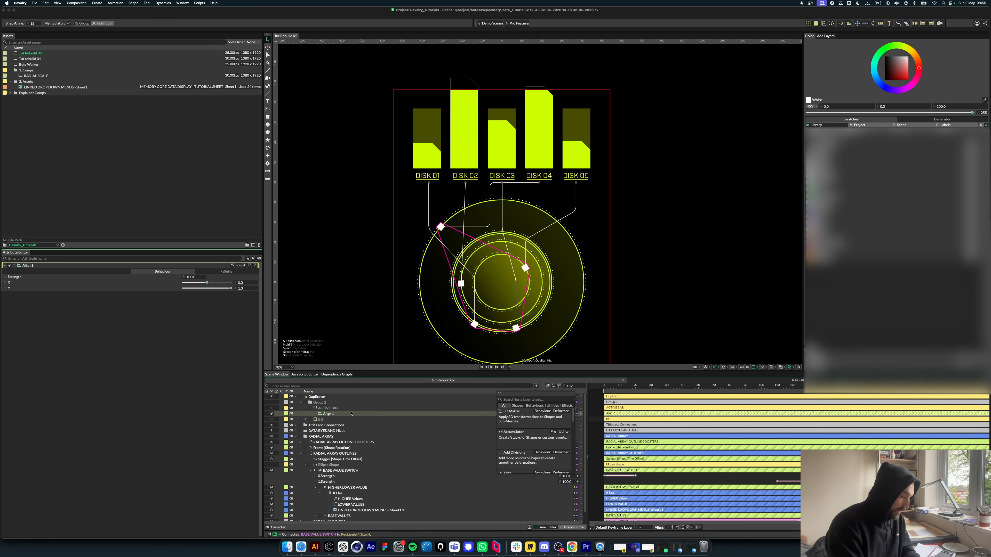
{"action": "type", "text": "number"}
{"action": "key", "text": "Return"}
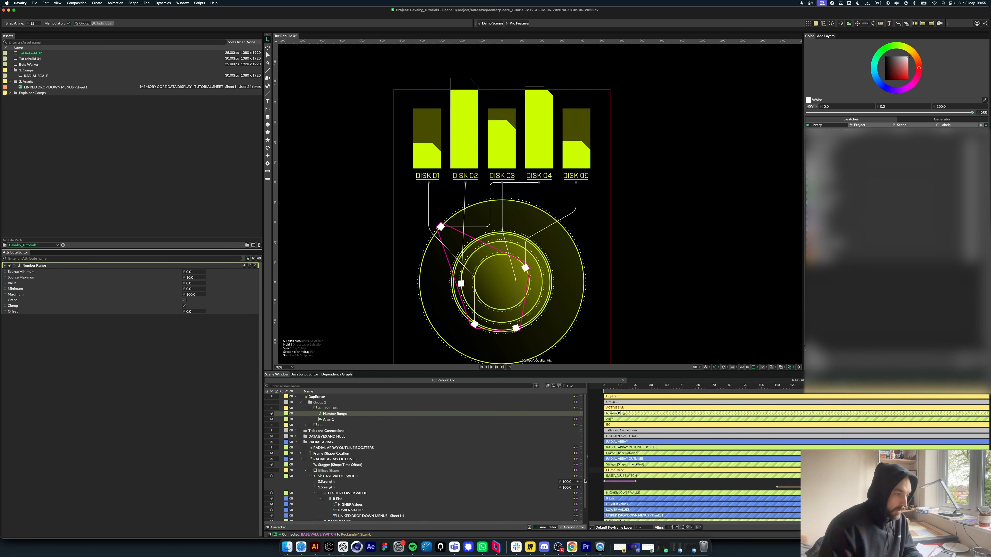
{"action": "left_click_drag", "start_coordinate": [580, 476], "coordinate": [13, 284]}
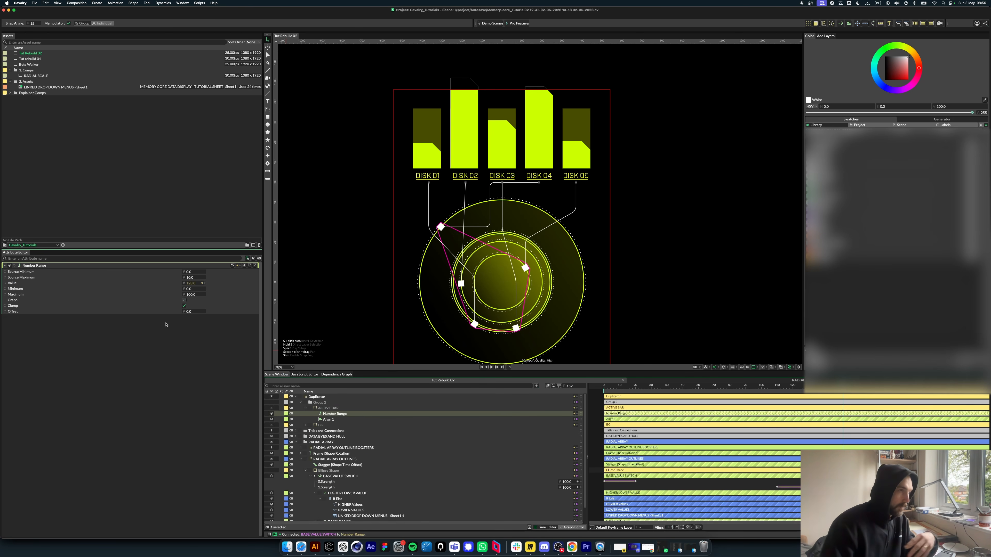
Step: Set the Maximum of ACTIVE BAR's Number Range to 300
{"action": "left_click", "coordinate": [336, 409]}
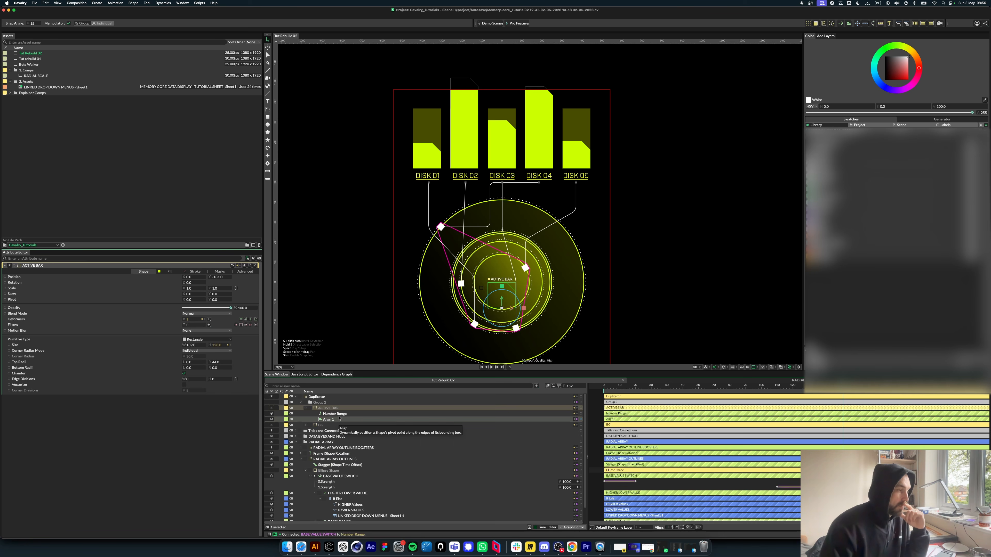
{"action": "left_click", "coordinate": [335, 413]}
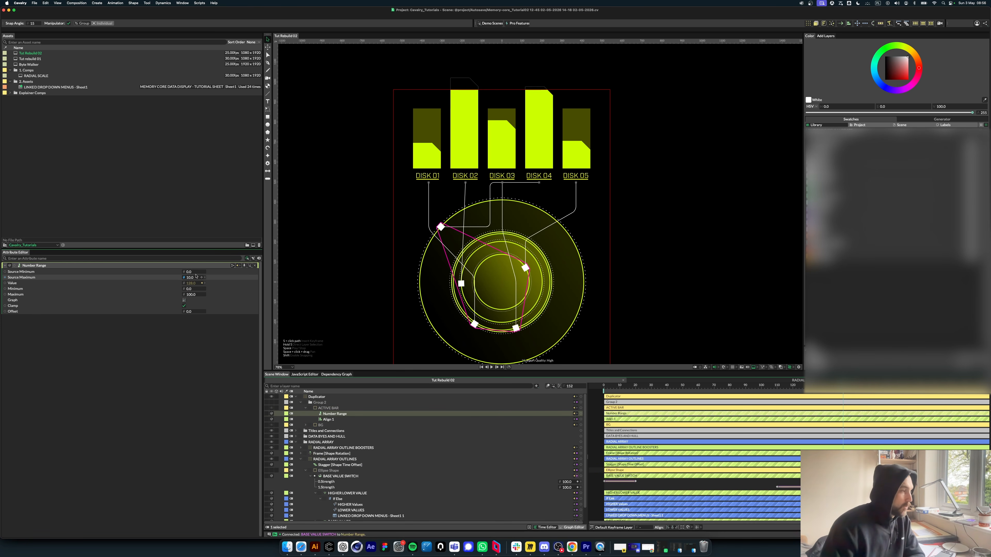
{"action": "left_click", "coordinate": [191, 294]}
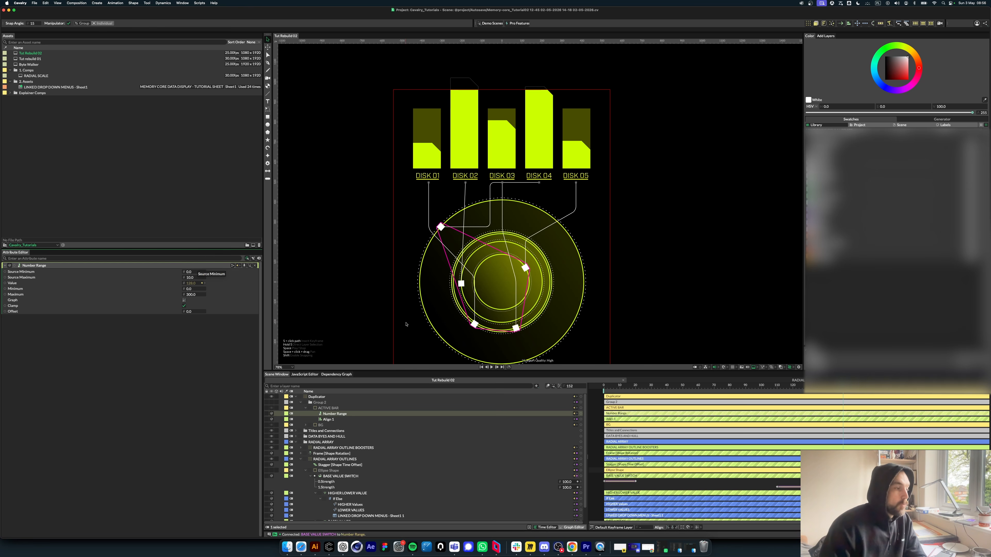
{"action": "left_click", "coordinate": [562, 275]}
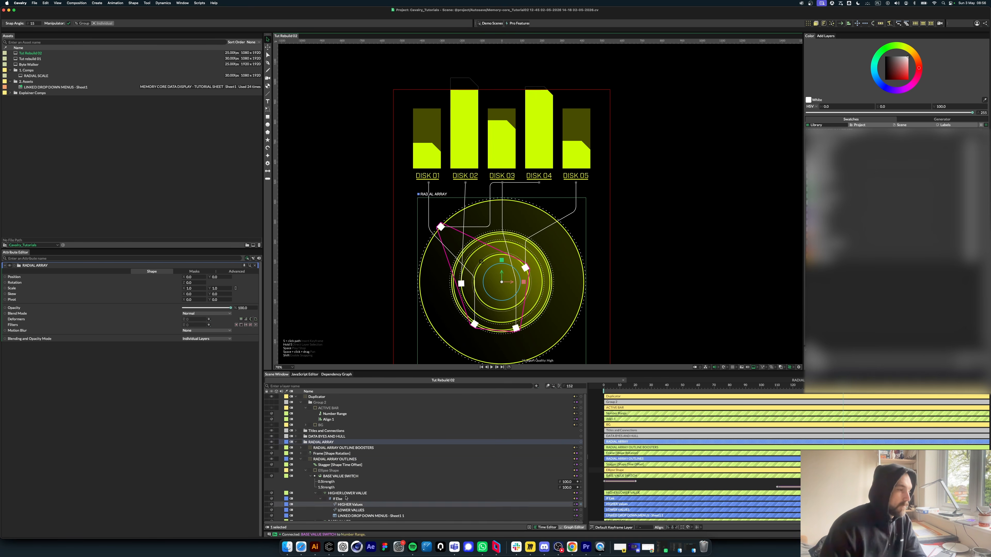
Step: Switch to Safari to check the Google Sheet's base values, return to Cavalry and compare the HIGHER Values array with the Number Range
{"action": "left_click", "coordinate": [301, 547]}
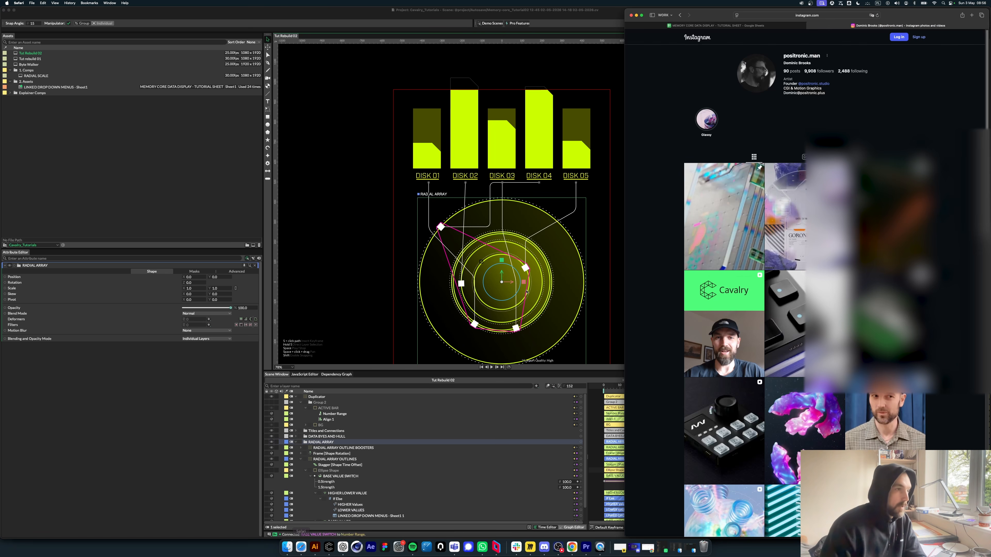
{"action": "left_click", "coordinate": [716, 25]}
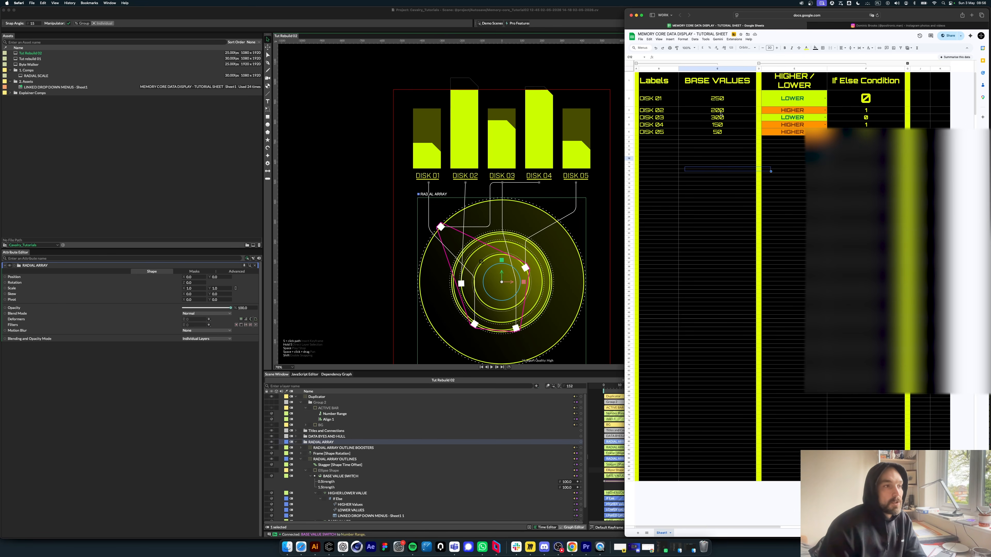
{"action": "left_click", "coordinate": [726, 117]}
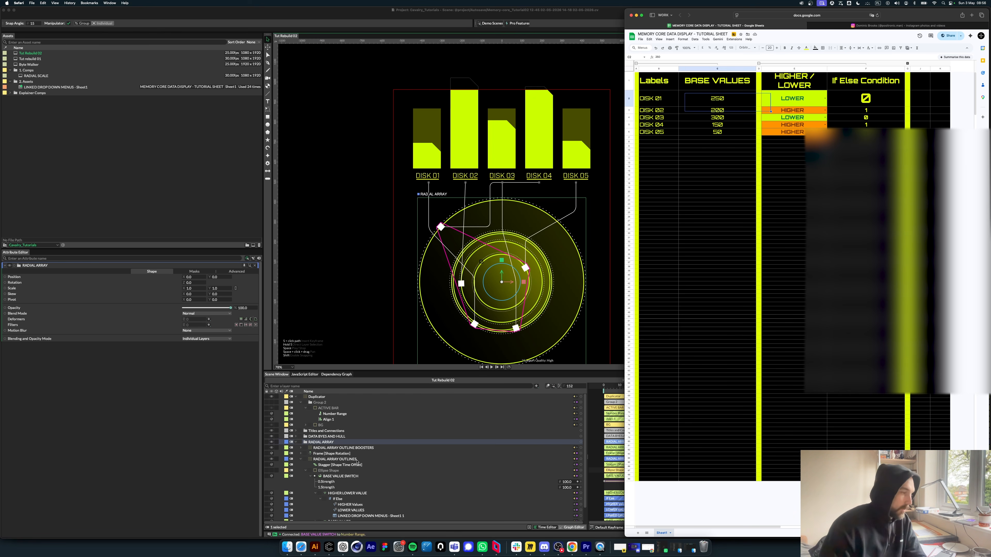
{"action": "left_click", "coordinate": [363, 465]}
{"action": "scroll", "coordinate": [362, 469], "scroll_direction": "down", "scroll_amount": 2}
{"action": "left_click", "coordinate": [360, 491]}
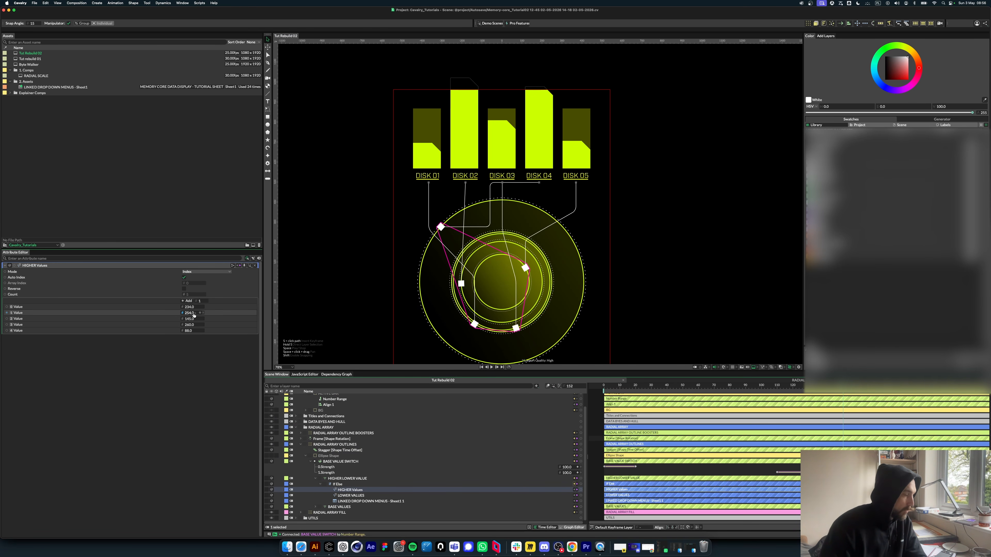
{"action": "scroll", "coordinate": [343, 414], "scroll_direction": "up", "scroll_amount": 1}
{"action": "left_click", "coordinate": [343, 414]}
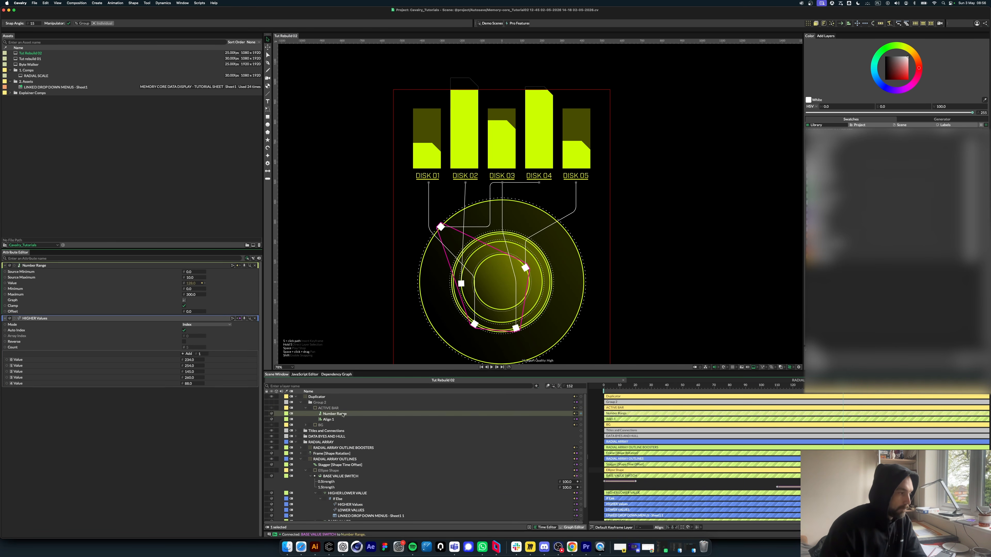
Step: Set the Number Range's source maximum to 450 and connect it to the ACTIVE BAR rectangle's height
{"action": "left_click", "coordinate": [193, 278]}
{"action": "type", "text": "45"}
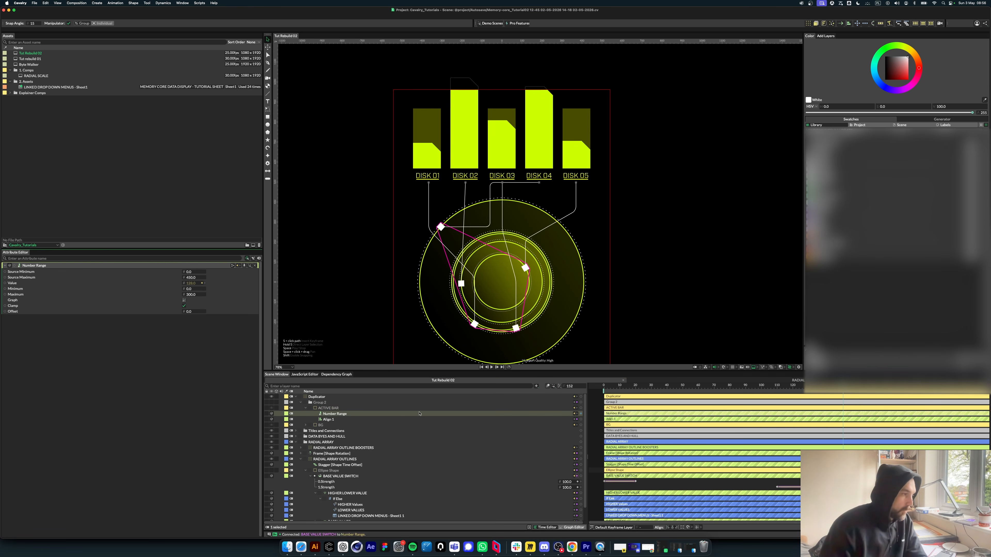
{"action": "left_click_drag", "start_coordinate": [581, 414], "coordinate": [336, 408]}
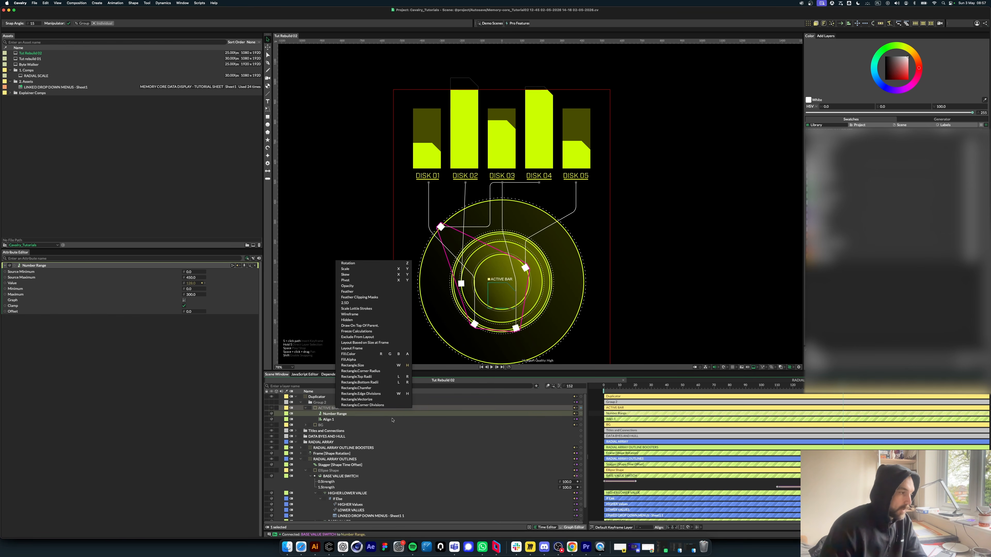
{"action": "left_click", "coordinate": [407, 366]}
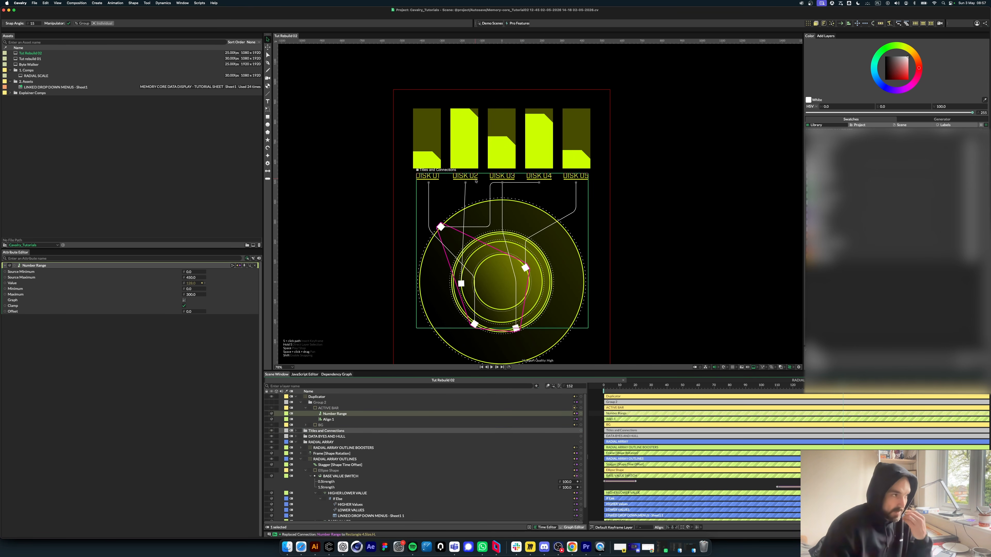
Step: Rename the Number Range as BASE VALUE REMAP and scrub the timeline to check the bars' motion
{"action": "double_click", "coordinate": [331, 414]}
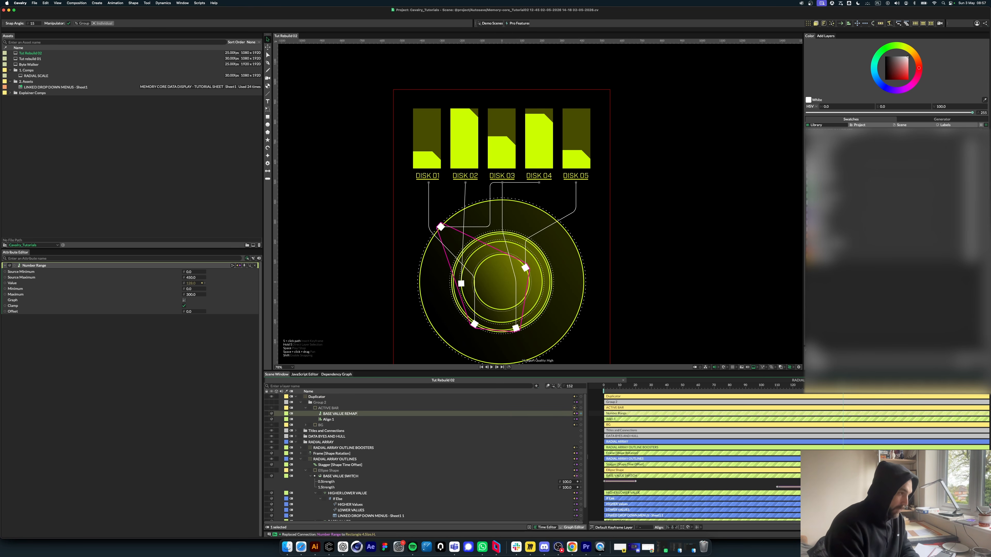
{"action": "left_click", "coordinate": [312, 408]}
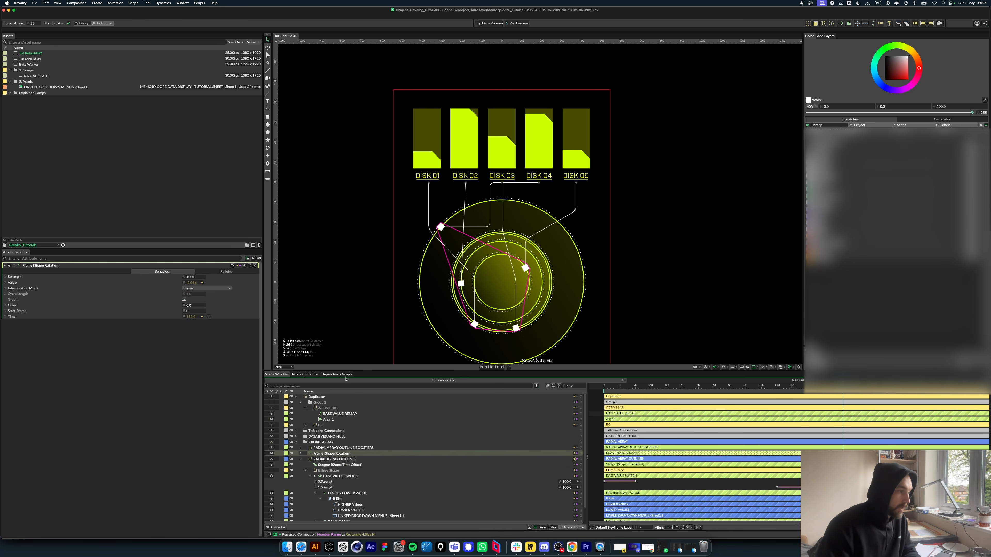
{"action": "left_click", "coordinate": [300, 403]}
{"action": "left_click_drag", "start_coordinate": [612, 385], "coordinate": [645, 385]}
{"action": "left_click", "coordinate": [301, 403]}
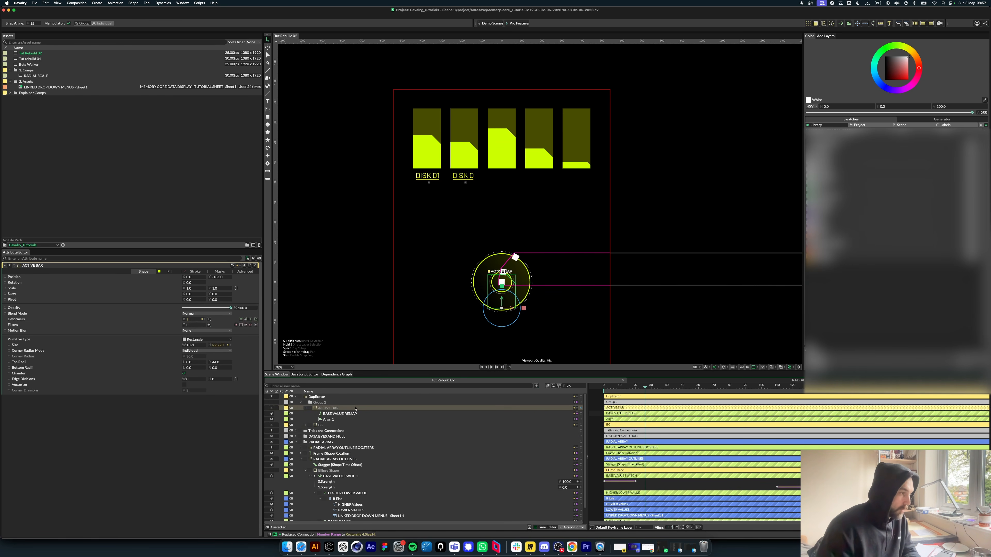
Step: Keyframe the BG rectangle's opacity at 0 on frame 0
{"action": "left_click", "coordinate": [321, 425]}
{"action": "left_click", "coordinate": [305, 425]}
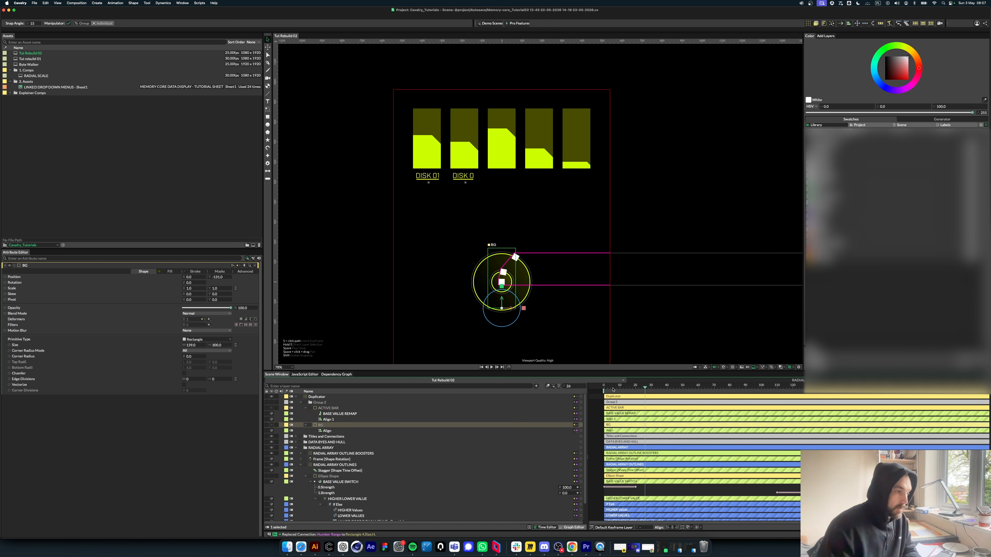
{"action": "left_click_drag", "start_coordinate": [612, 389], "coordinate": [603, 386]}
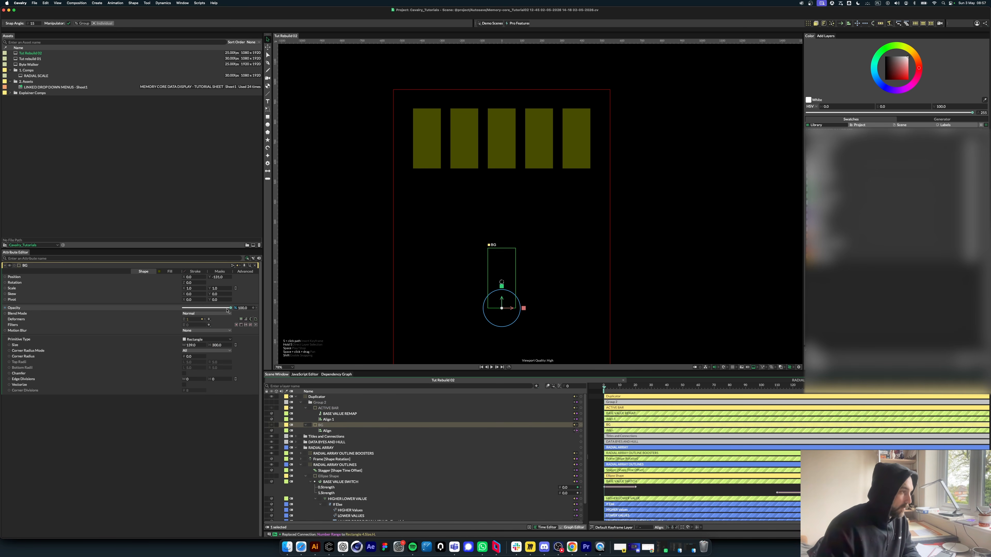
{"action": "left_click_drag", "start_coordinate": [230, 308], "coordinate": [148, 309]}
{"action": "left_click", "coordinate": [254, 308]}
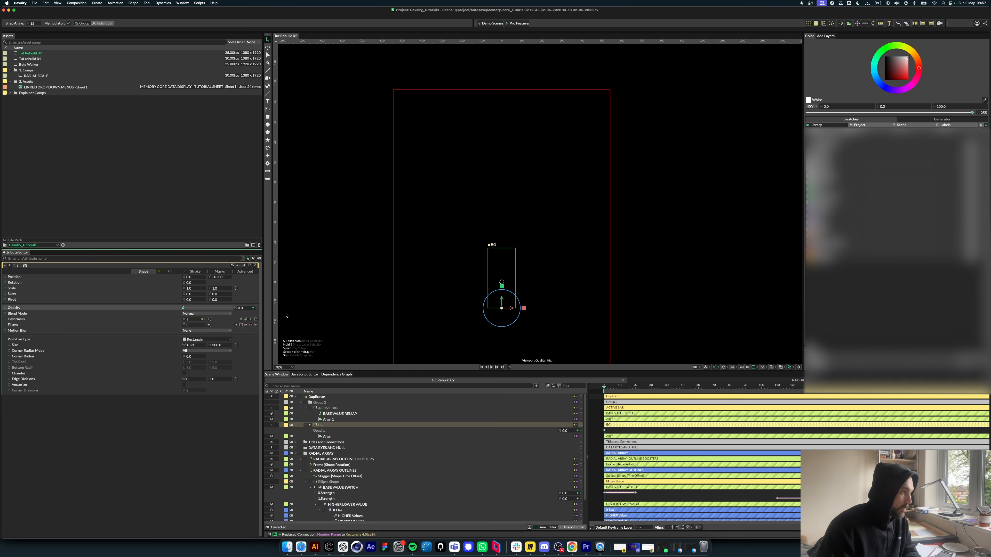
Step: Keyframe the BG rectangle's opacity at 20 on frame 1 and 50 on frame 2
{"action": "left_click", "coordinate": [604, 388]}
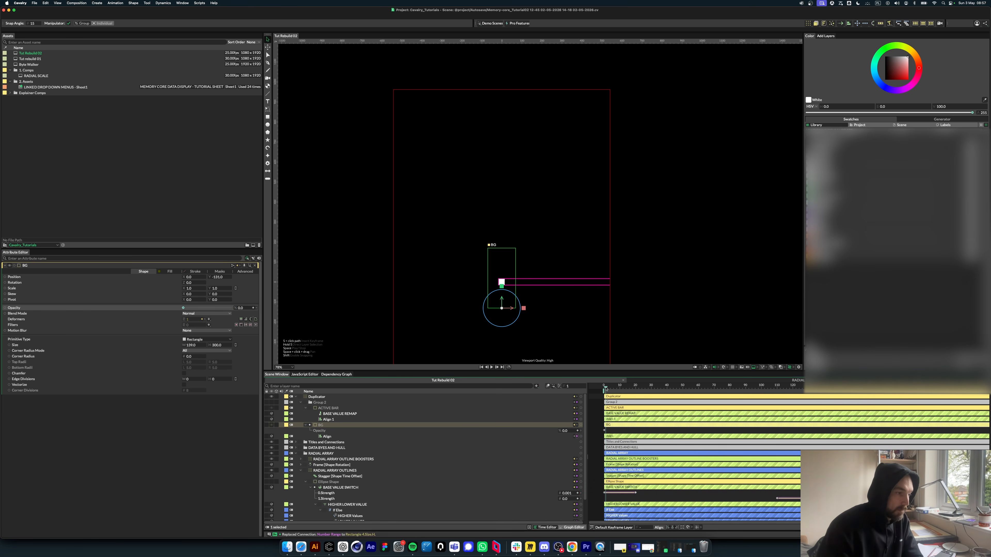
{"action": "left_click", "coordinate": [241, 308]}
{"action": "type", "text": "20"}
{"action": "key", "text": "Return"}
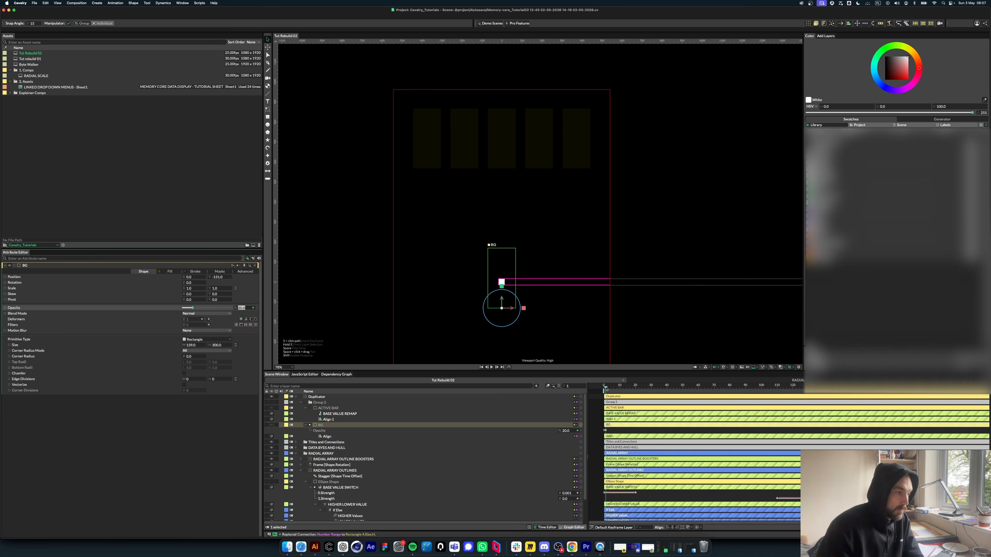
{"action": "left_click", "coordinate": [606, 388]}
{"action": "left_click", "coordinate": [242, 307]}
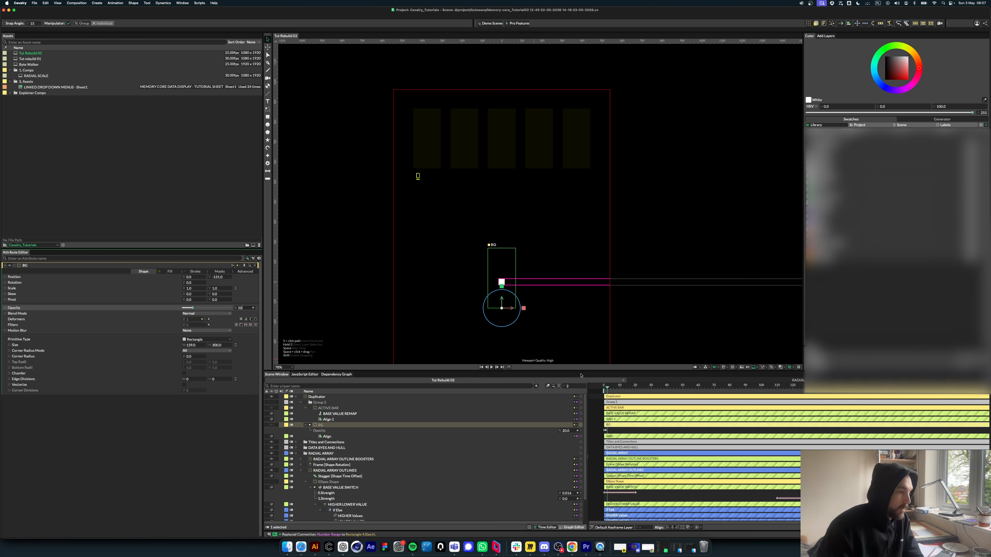
{"action": "type", "text": "50"}
{"action": "key", "text": "Return"}
Step: Keyframe the BG rectangle's opacity at 20 on frame 3 and 100 on frame 4 to finish the flicker
{"action": "left_click", "coordinate": [608, 387]}
{"action": "left_click", "coordinate": [241, 308]}
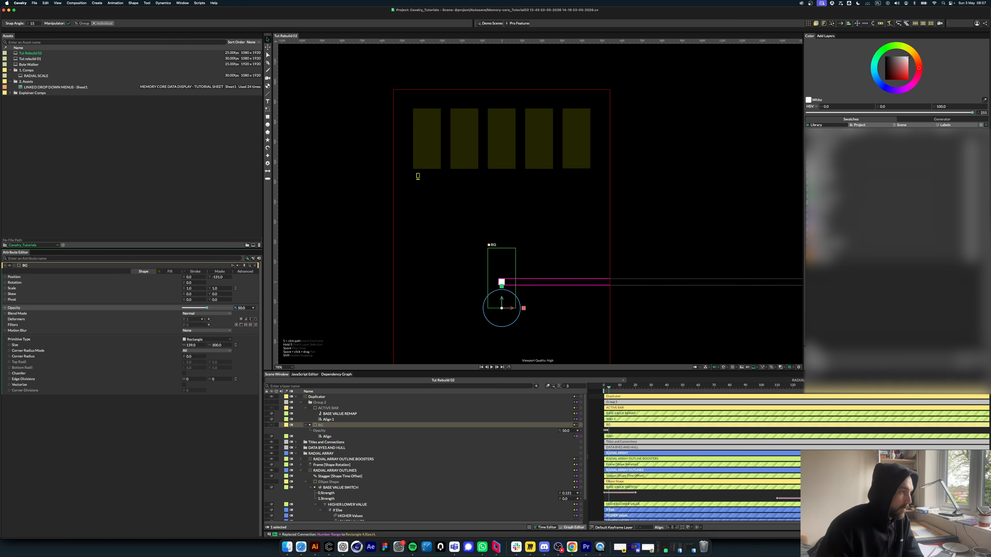
{"action": "type", "text": "20"}
{"action": "key", "text": "Return"}
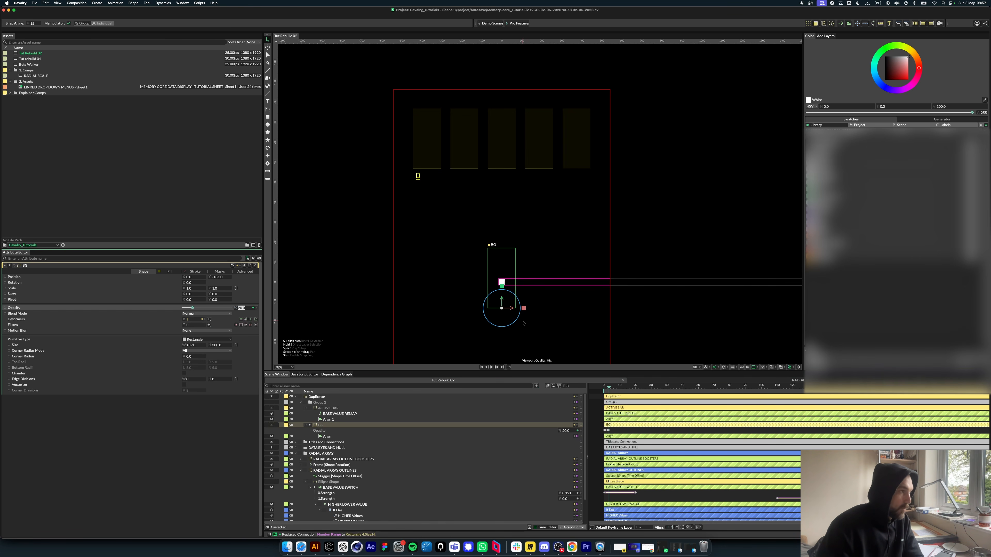
{"action": "left_click", "coordinate": [610, 388]}
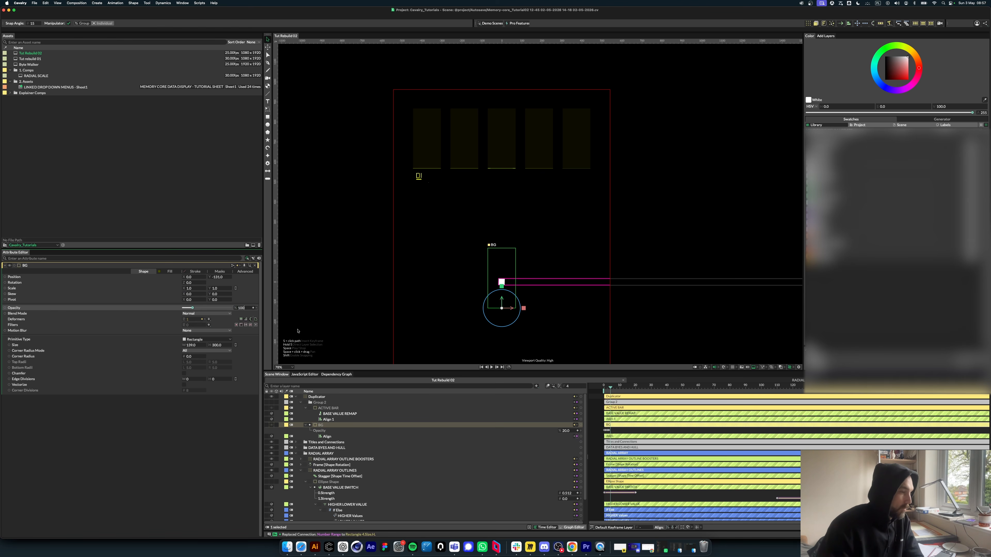
{"action": "type", "text": "100"}
{"action": "key", "text": "Return"}
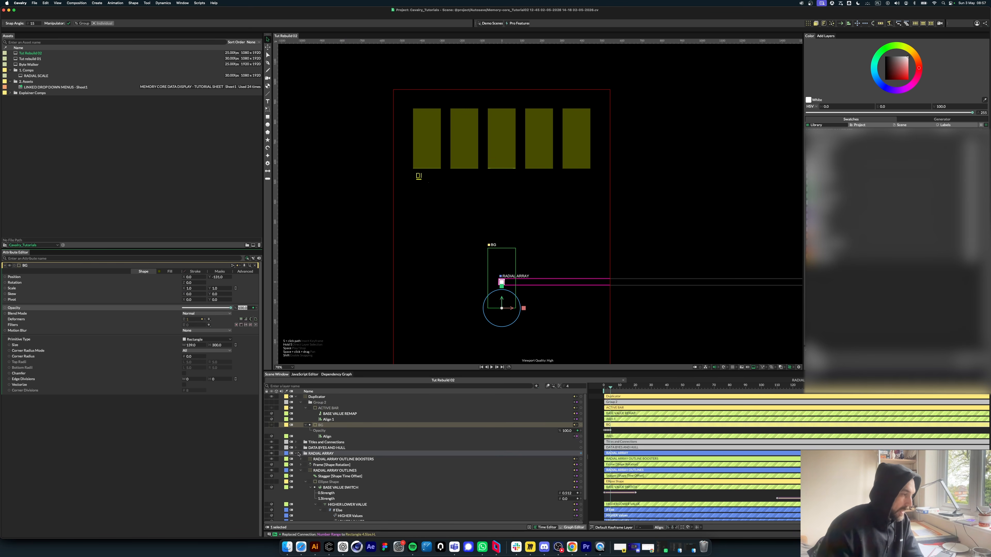
Step: Connect the titles' Stagger 2 to the Duplicator's Shape Time Offset and play the animation back
{"action": "left_click", "coordinate": [297, 454]}
{"action": "left_click", "coordinate": [295, 442]}
{"action": "left_click", "coordinate": [300, 454]}
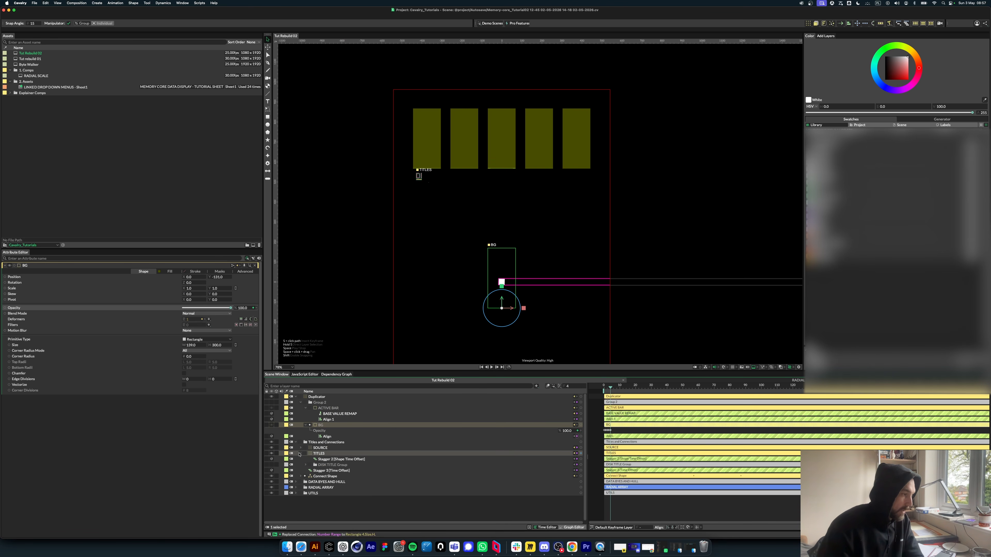
{"action": "left_click_drag", "start_coordinate": [580, 459], "coordinate": [313, 398]}
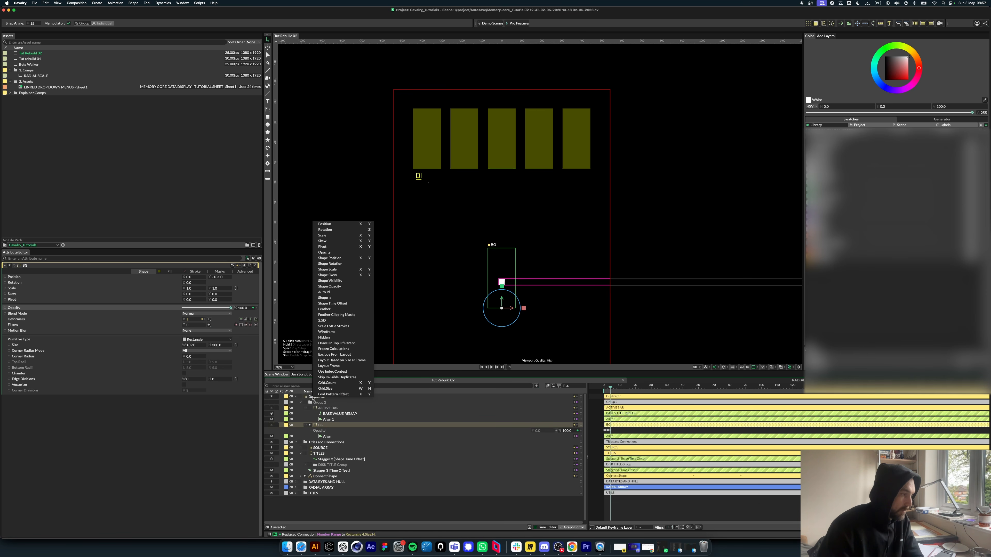
{"action": "left_click", "coordinate": [346, 304]}
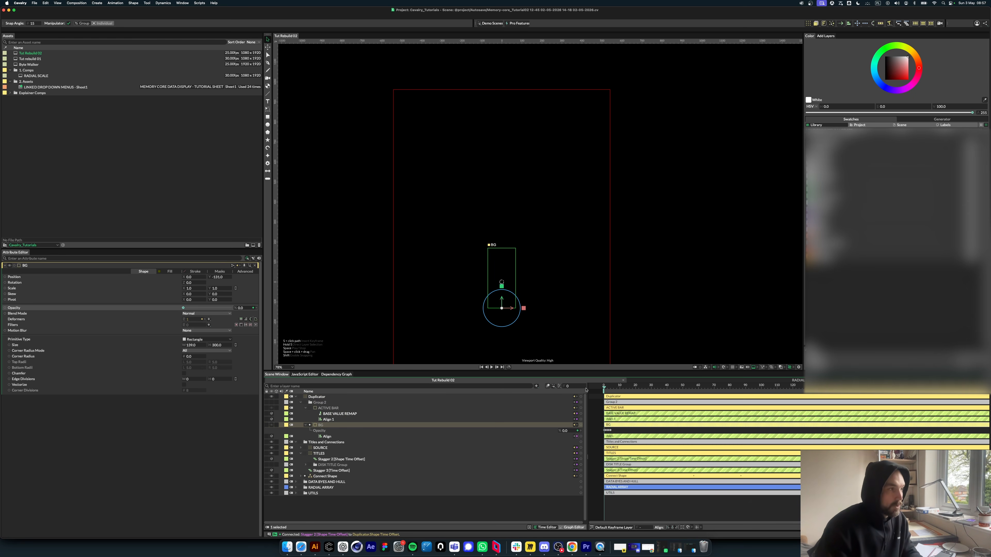
{"action": "key", "text": "space"}
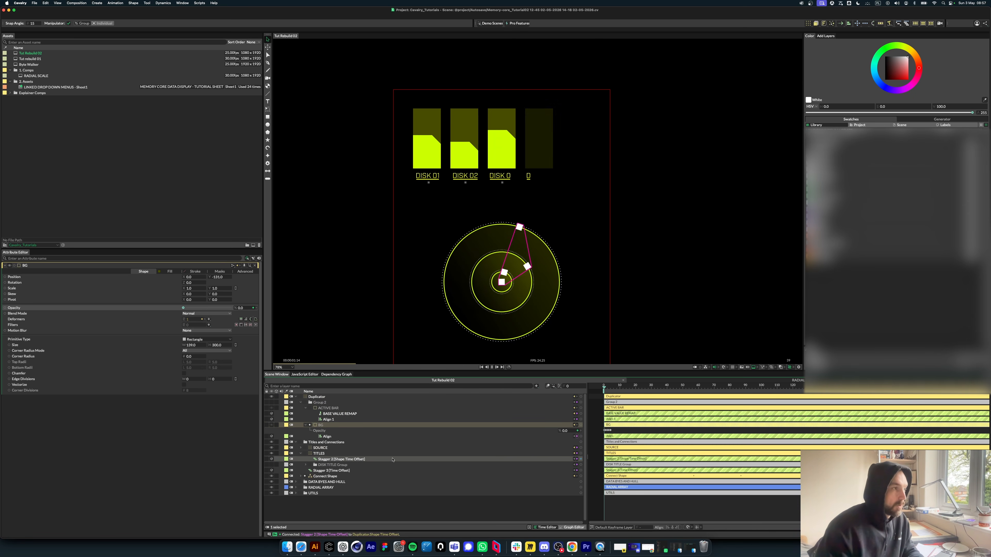
{"action": "key", "text": "space"}
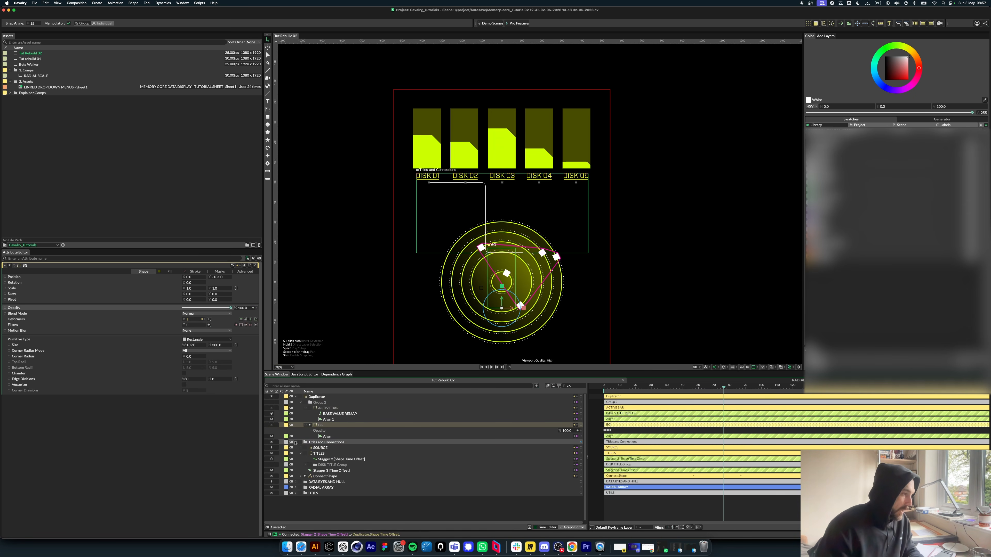
Step: Collapse the Titles and Connections, BG, ACTIVE BAR and Group 2 layers, with the playhead parked where the bars are partly filled
{"action": "left_click", "coordinate": [295, 442]}
{"action": "left_click", "coordinate": [376, 498]}
{"action": "left_click_drag", "start_coordinate": [664, 386], "coordinate": [703, 387]}
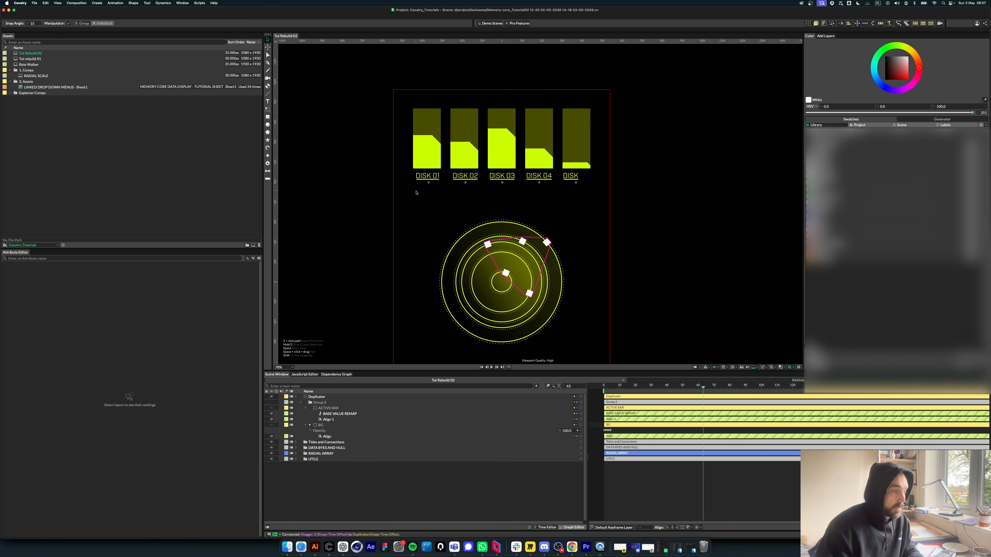
{"action": "left_click", "coordinate": [305, 424]}
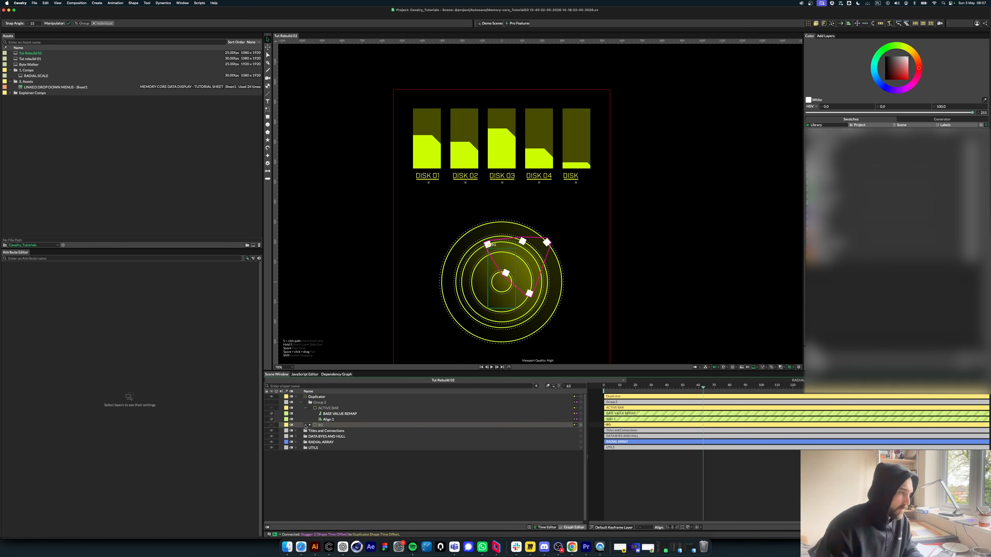
{"action": "left_click", "coordinate": [306, 408]}
{"action": "left_click", "coordinate": [300, 402]}
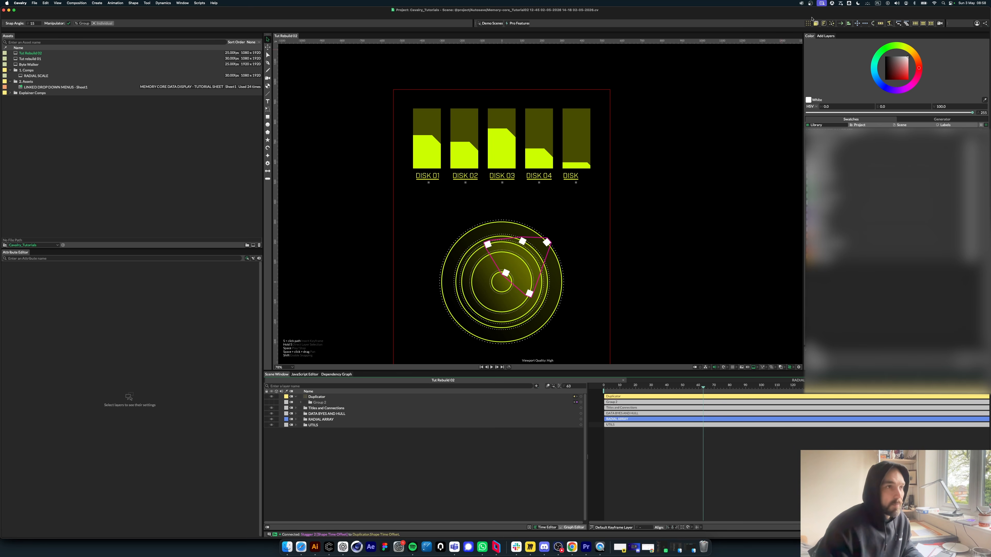
Step: Add a Basic Line layer and place it inside Group 2 above ACTIVE BAR
{"action": "key", "text": "super+period"}
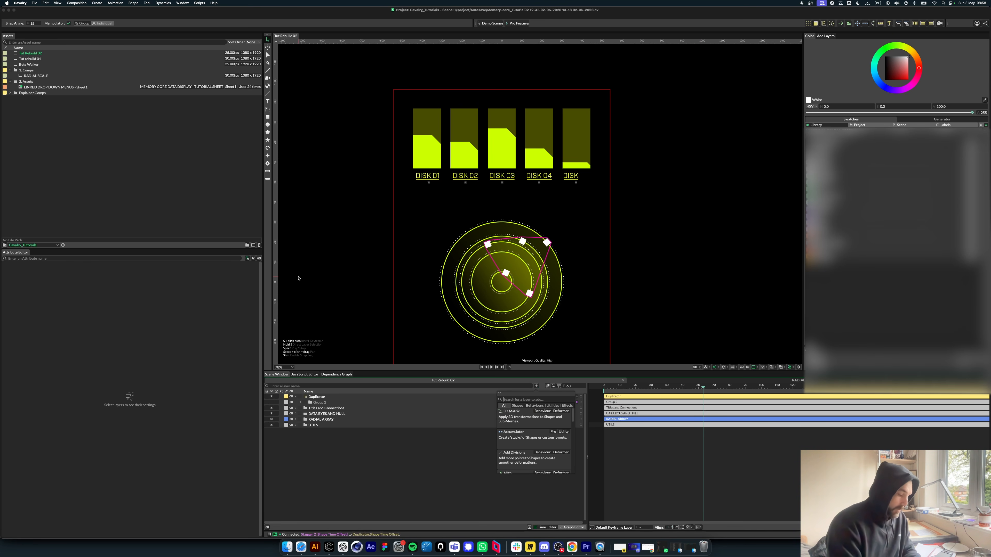
{"action": "type", "text": "line"}
{"action": "key", "text": "Return"}
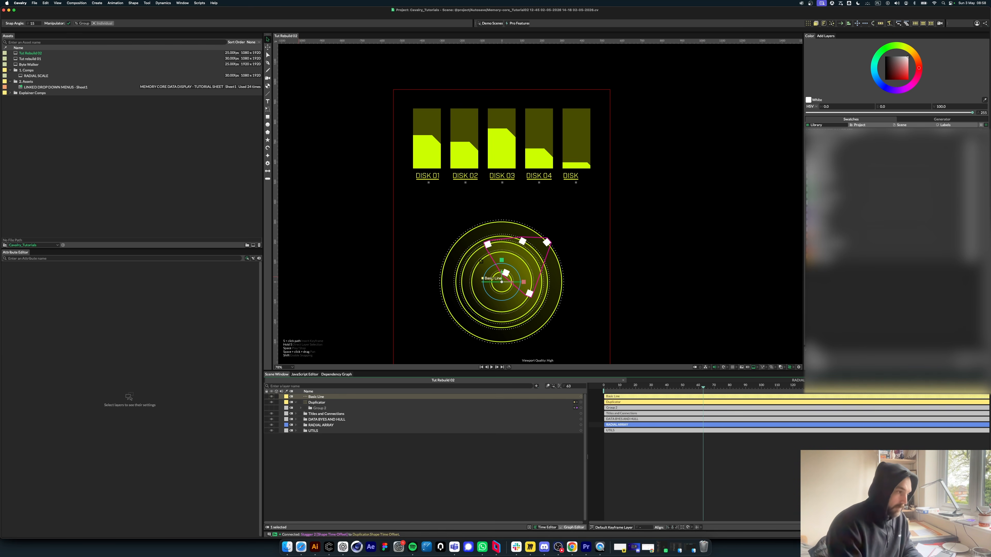
{"action": "left_click_drag", "start_coordinate": [320, 397], "coordinate": [322, 408]}
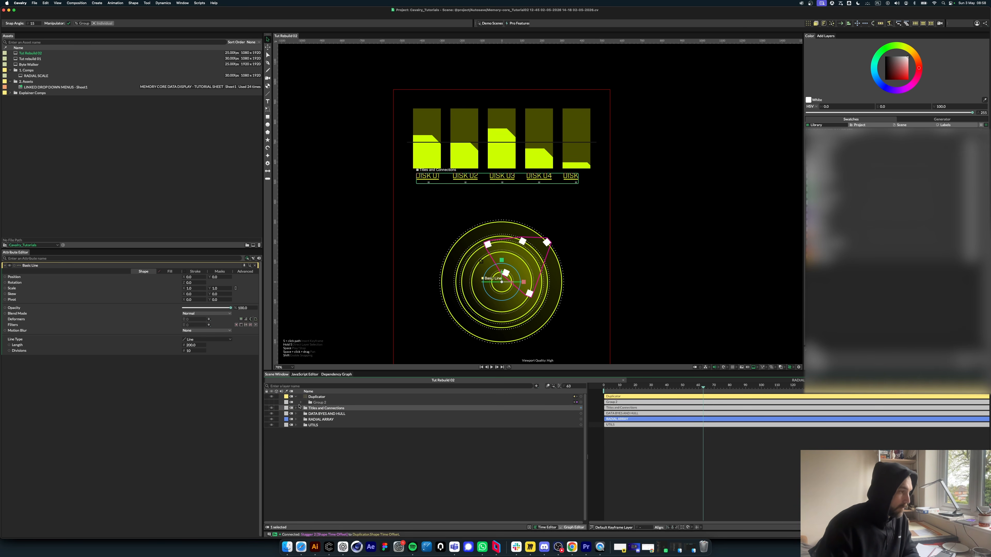
{"action": "left_click", "coordinate": [301, 403]}
Step: Set the Basic Line's rotation to 90 degrees
{"action": "left_click", "coordinate": [192, 283]}
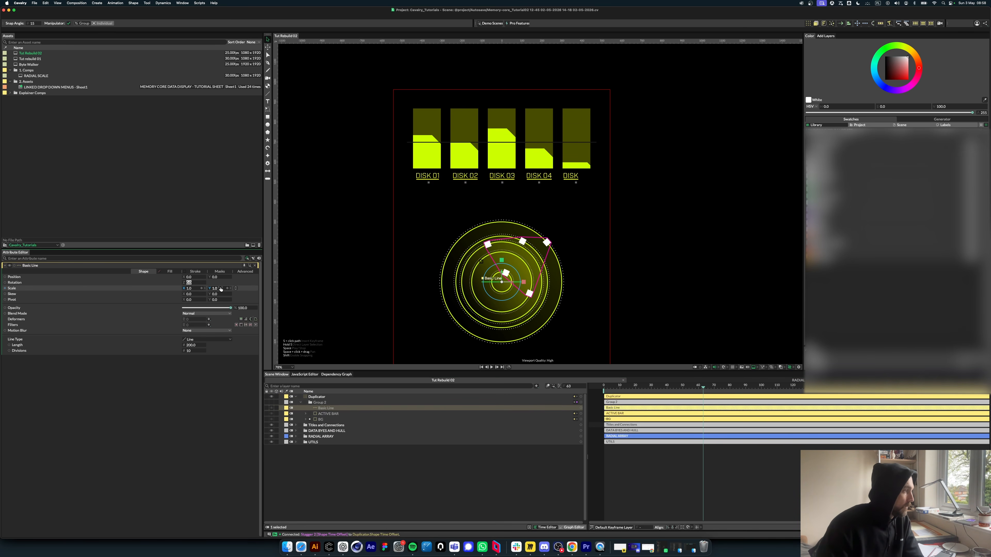
{"action": "type", "text": "90"}
{"action": "key", "text": "Return"}
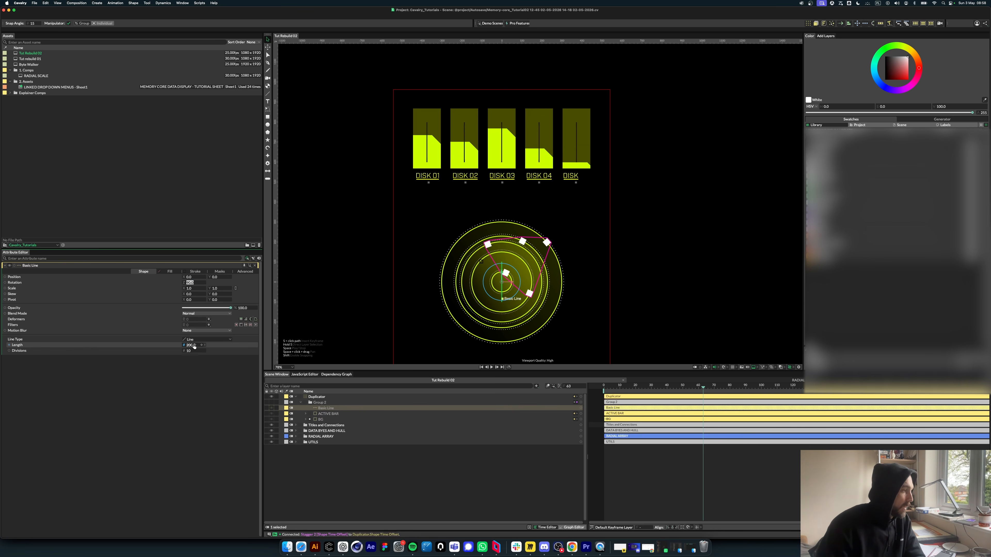
Step: Set the line's length to 300 and shift its vertical position to about 15 so it spans the bars
{"action": "type", "text": "300"}
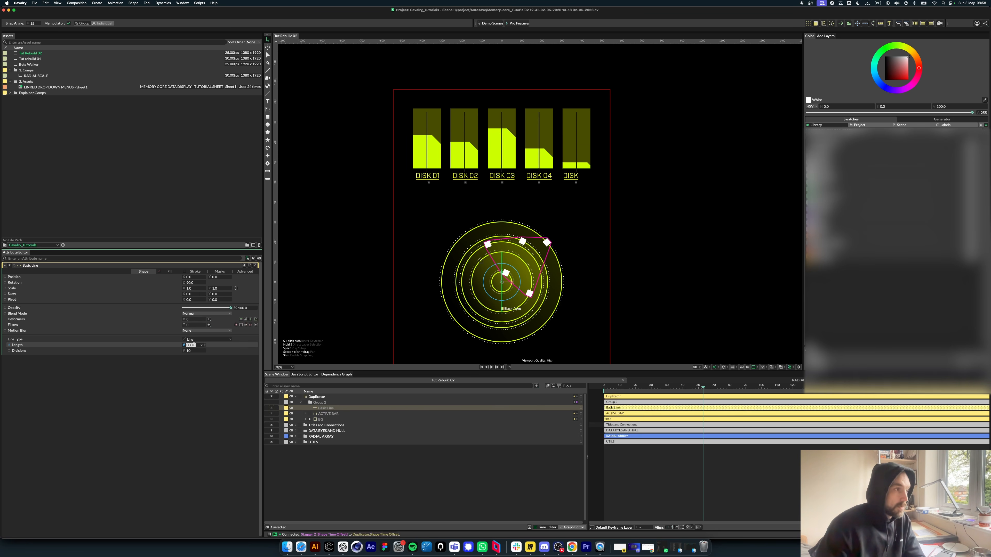
{"action": "left_click", "coordinate": [199, 376]}
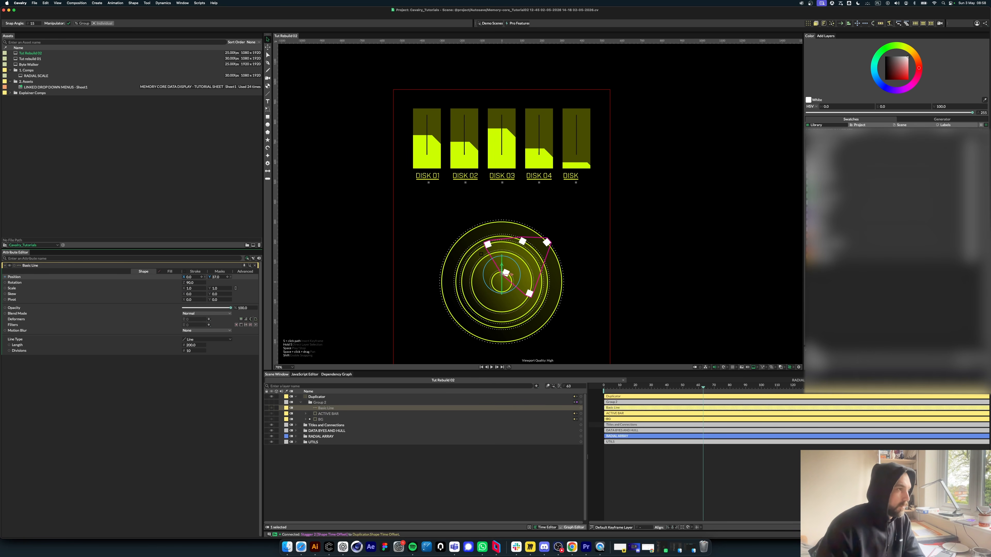
{"action": "left_click_drag", "start_coordinate": [219, 277], "coordinate": [216, 277]}
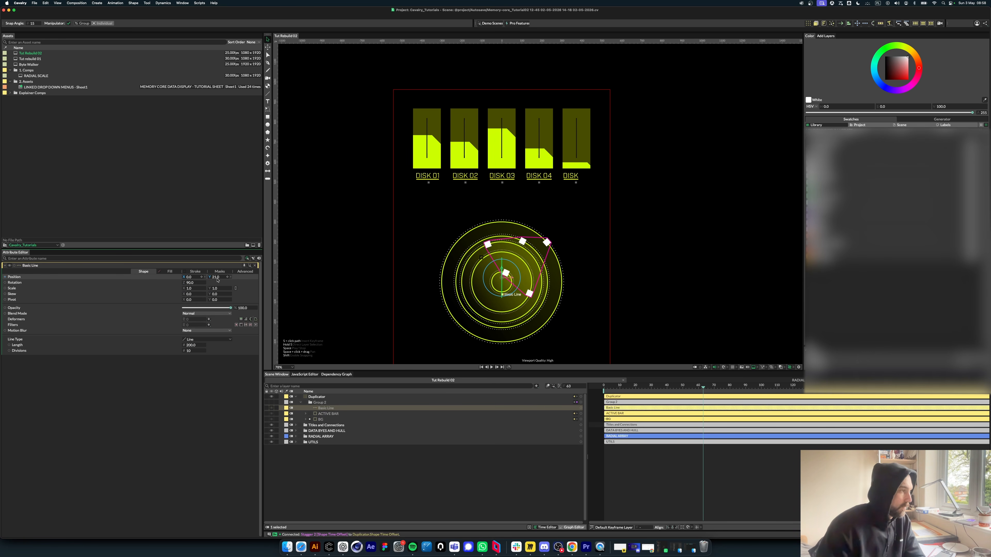
{"action": "mouse_move", "coordinate": [193, 345]}
{"action": "left_mouse_down"}
{"action": "mouse_move", "coordinate": [206, 345]}
{"action": "mouse_move", "coordinate": [196, 345]}
{"action": "left_mouse_up"}
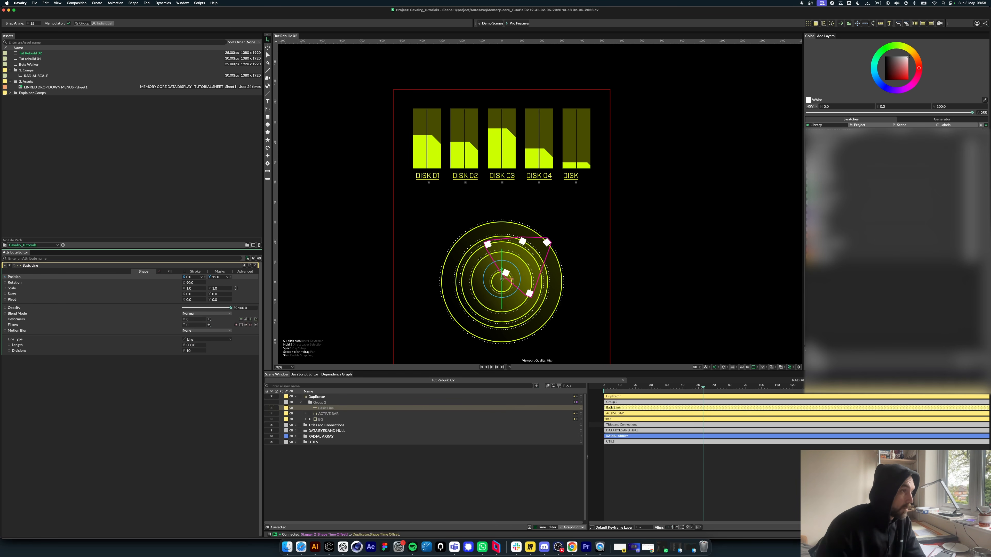
Step: Rename the Basic Line layer in Group 2 as BASE LINE
{"action": "left_click", "coordinate": [320, 465]}
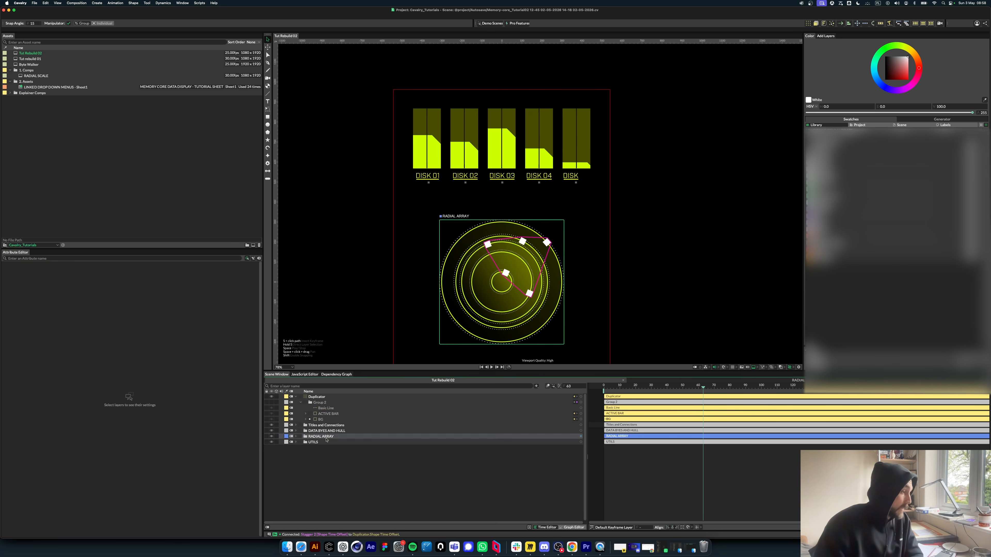
{"action": "left_click", "coordinate": [324, 408]}
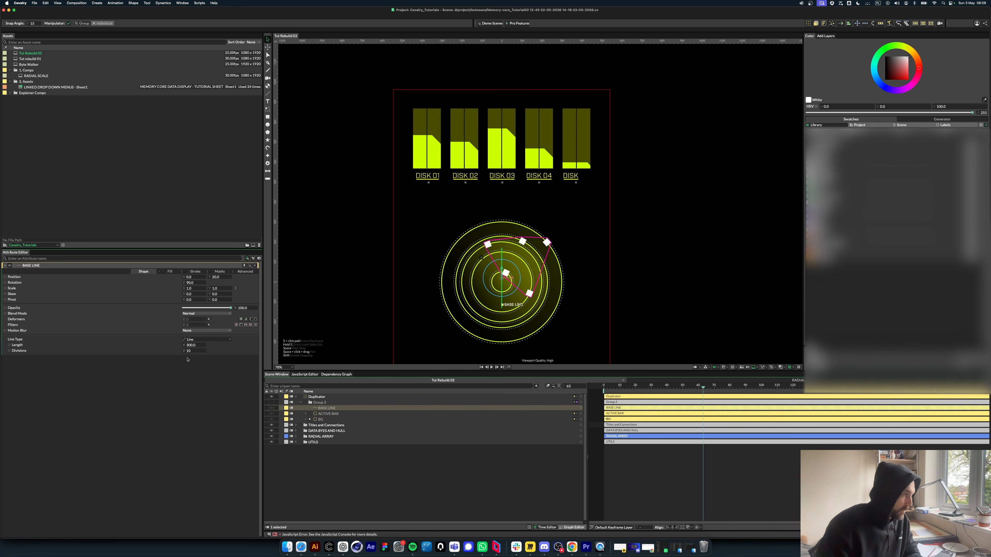
Step: Duplicate the BASE LINE layer inside Group 2
{"action": "left_click", "coordinate": [323, 473]}
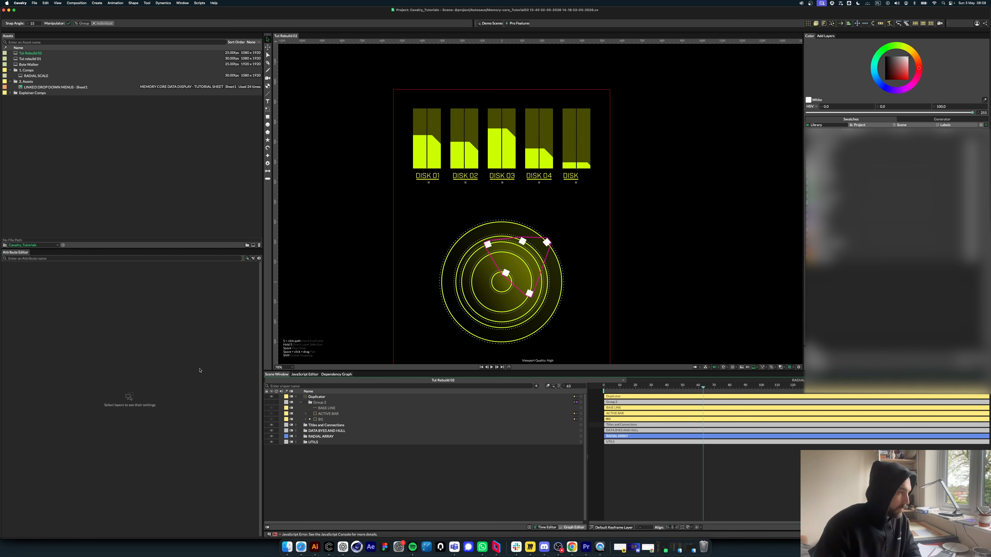
{"action": "left_click", "coordinate": [332, 409]}
{"action": "left_click", "coordinate": [334, 497]}
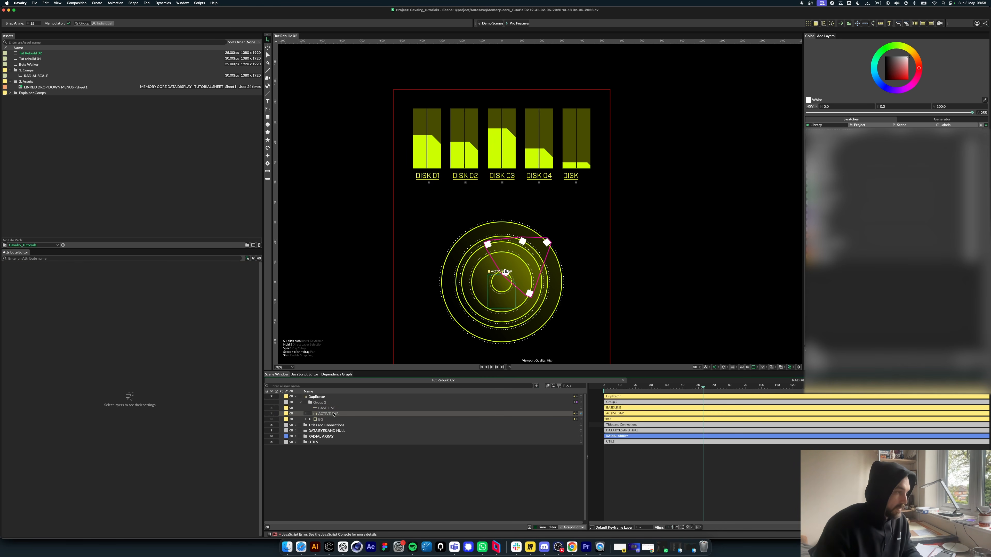
{"action": "left_click", "coordinate": [327, 408]}
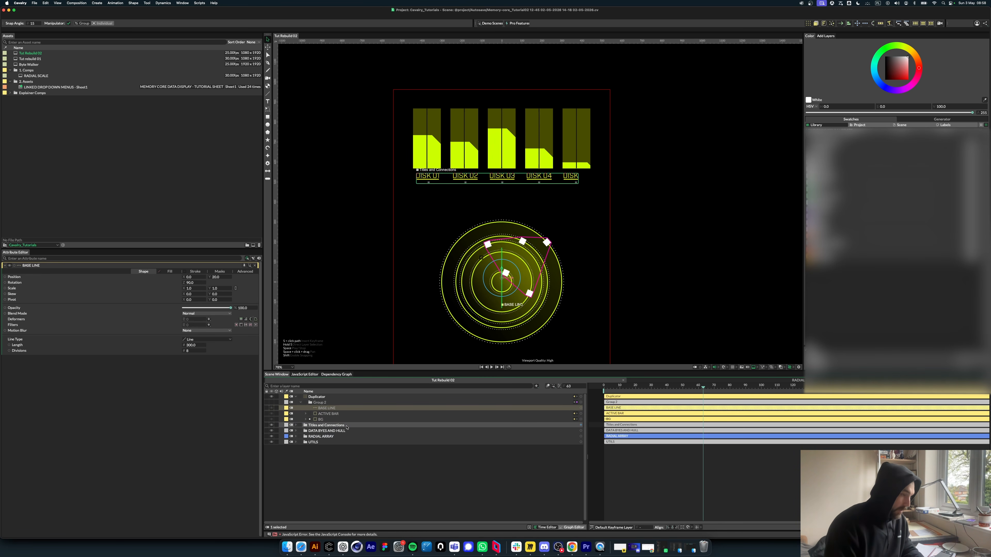
{"action": "key", "text": "super+d"}
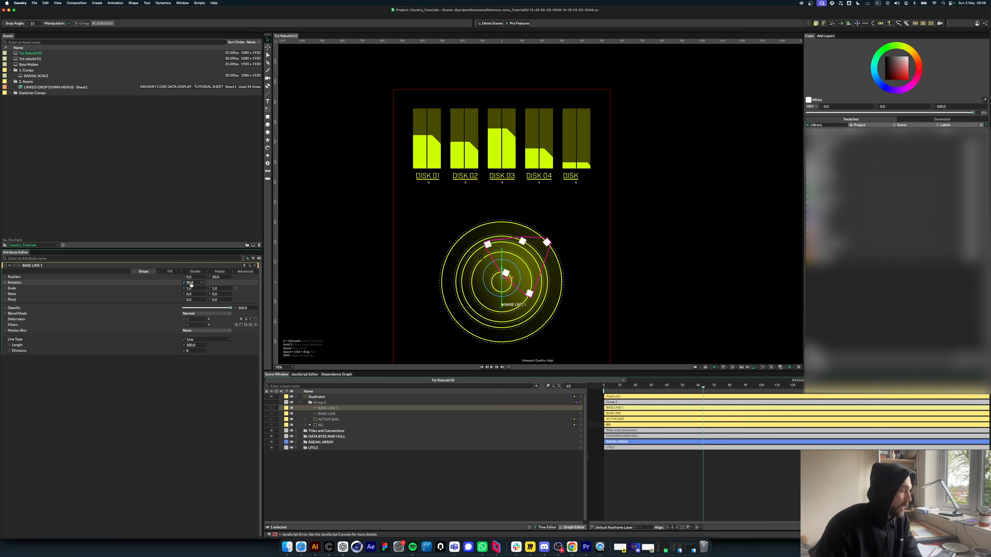
Step: Set the duplicated line's rotation to 0 and its length to 20 for a short tick mark
{"action": "type", "text": "0"}
{"action": "key", "text": "Return"}
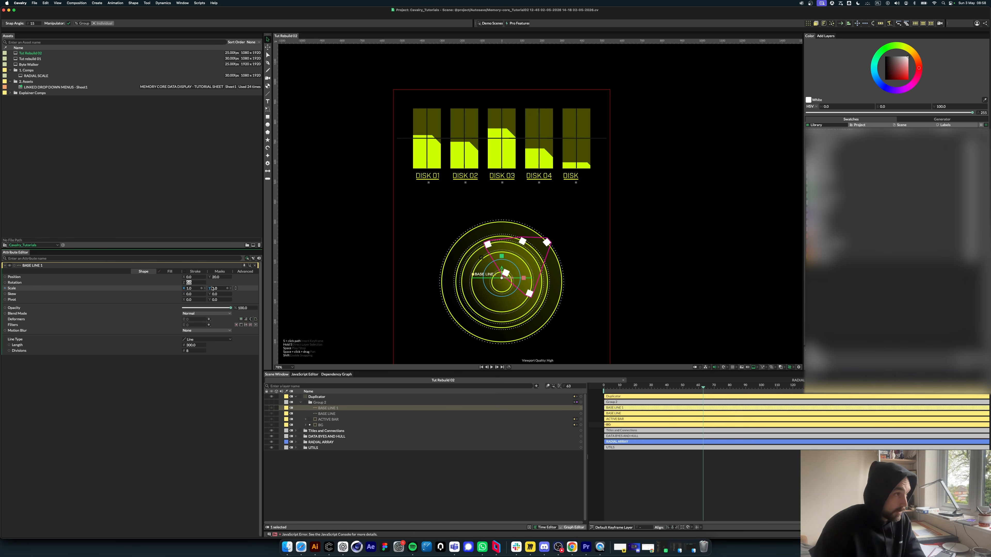
{"action": "left_click", "coordinate": [193, 346]}
{"action": "type", "text": "10"}
{"action": "key", "text": "Return"}
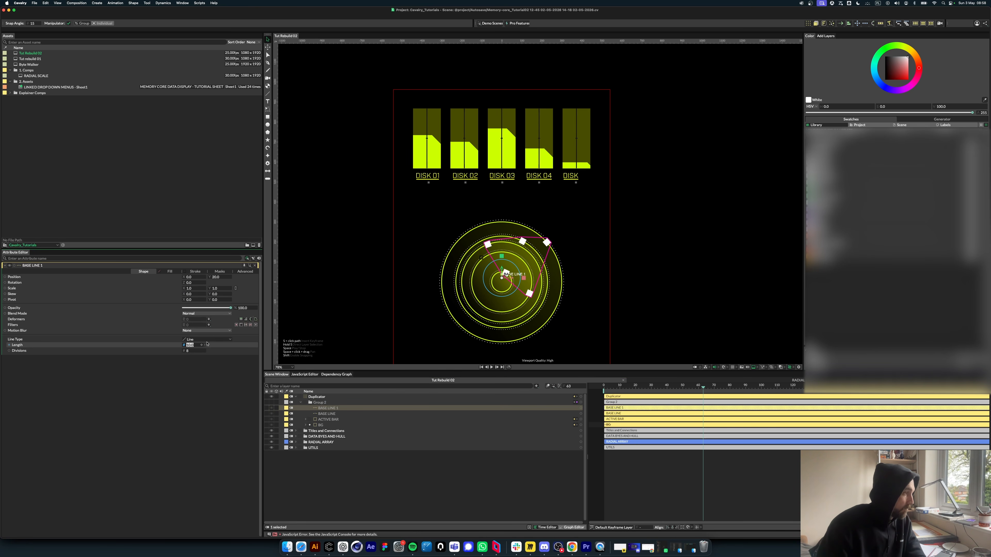
Step: Group the short BASE LINE 1 on its own and add a Duplicator for the group
{"action": "left_click", "coordinate": [195, 271]}
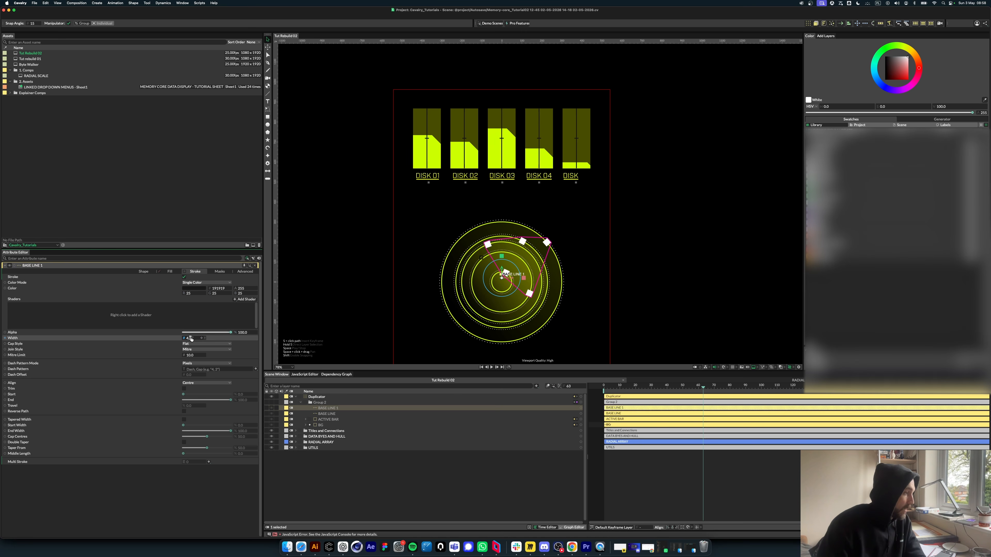
{"action": "left_click", "coordinate": [330, 414]}
{"action": "key", "text": "super+g"}
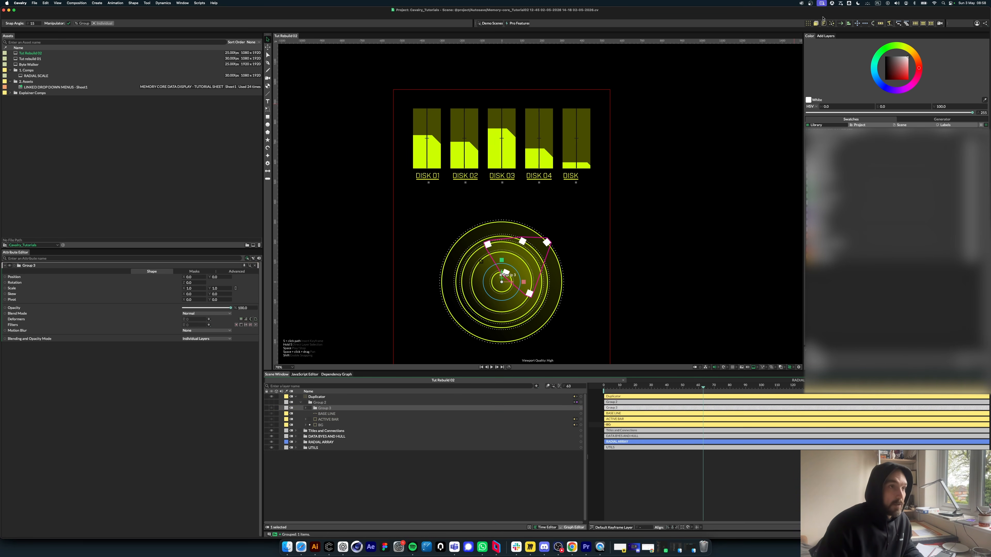
{"action": "left_click", "coordinate": [823, 22]}
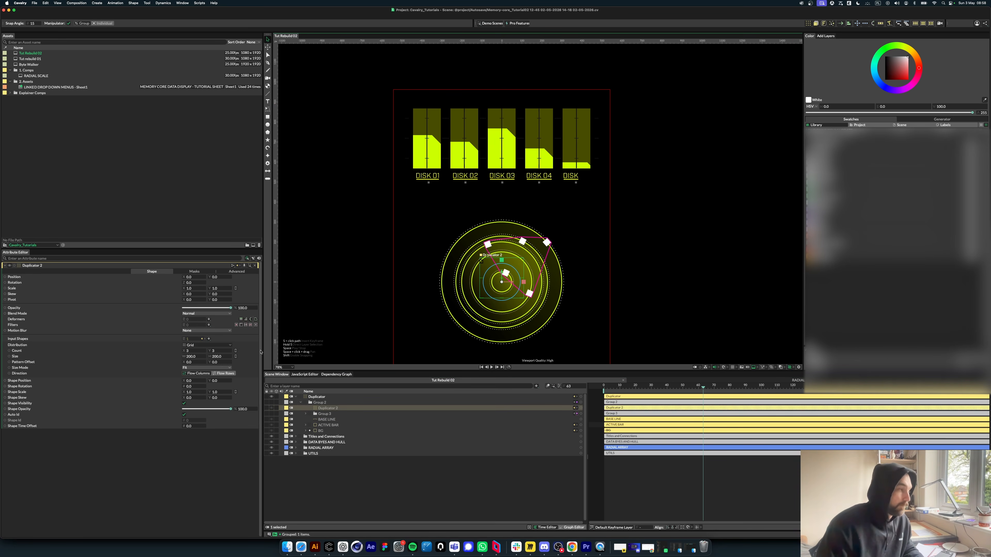
Step: Set Duplicator 2's distribution to Path and connect BASE LINE as its input shape
{"action": "left_click", "coordinate": [223, 346]}
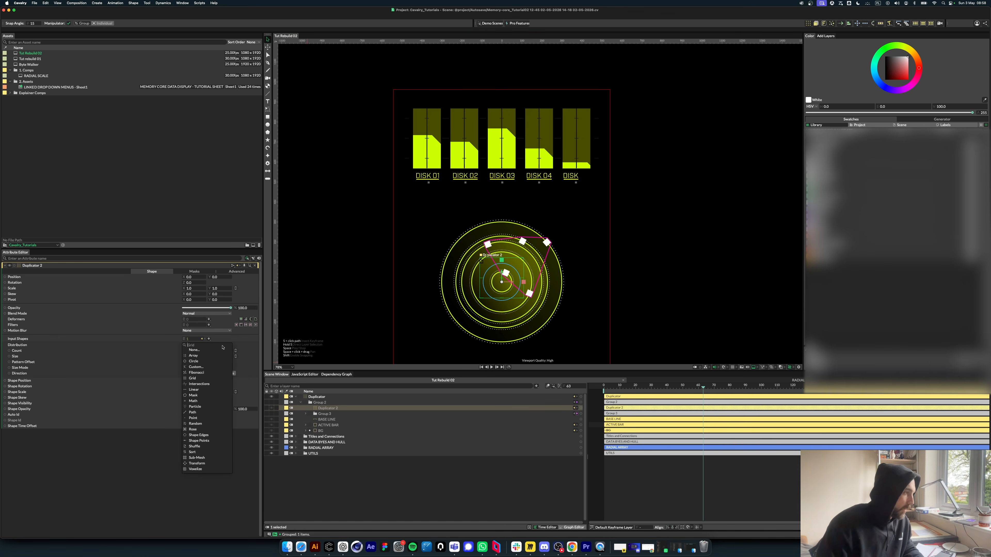
{"action": "left_click", "coordinate": [210, 414]}
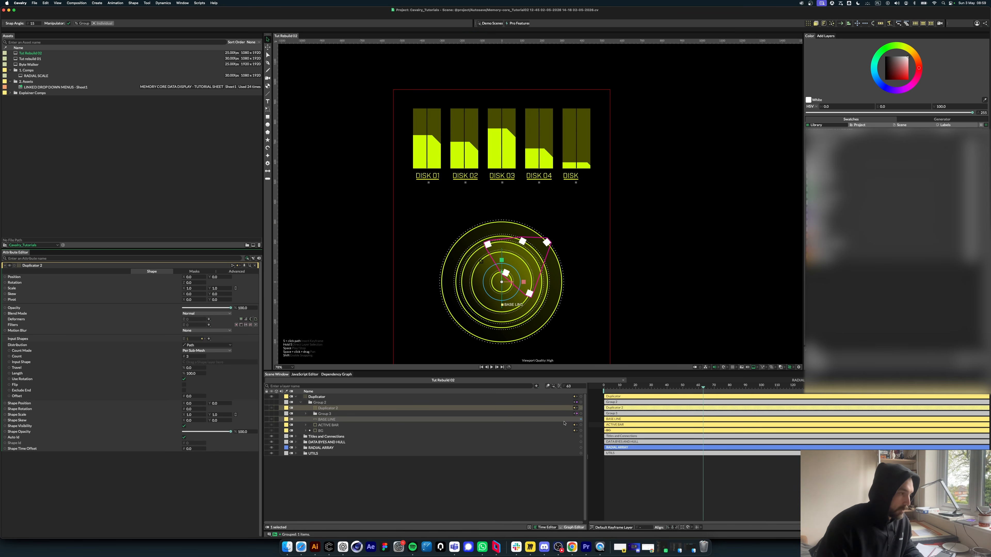
{"action": "left_click_drag", "start_coordinate": [580, 422], "coordinate": [405, 405]}
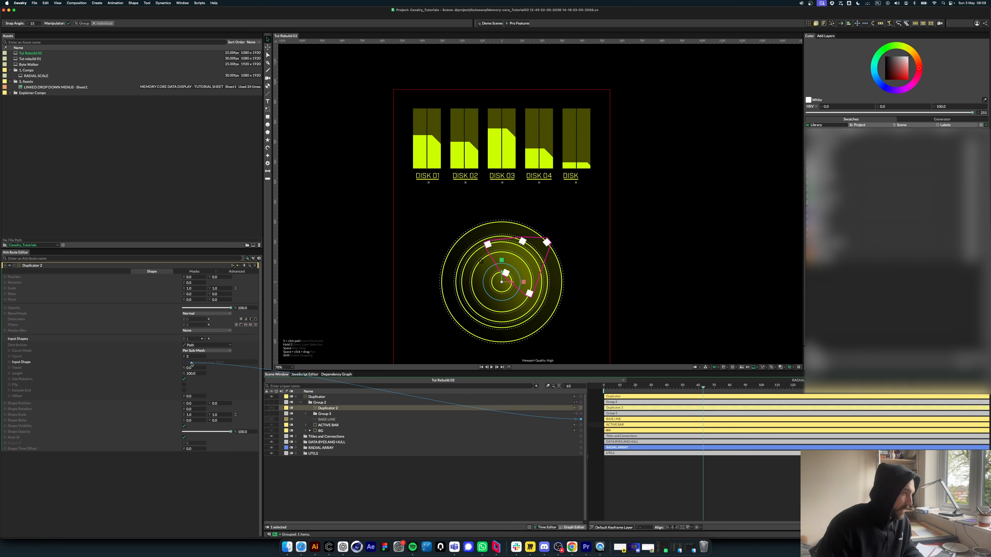
{"action": "left_click_drag", "start_coordinate": [192, 364], "coordinate": [191, 364]}
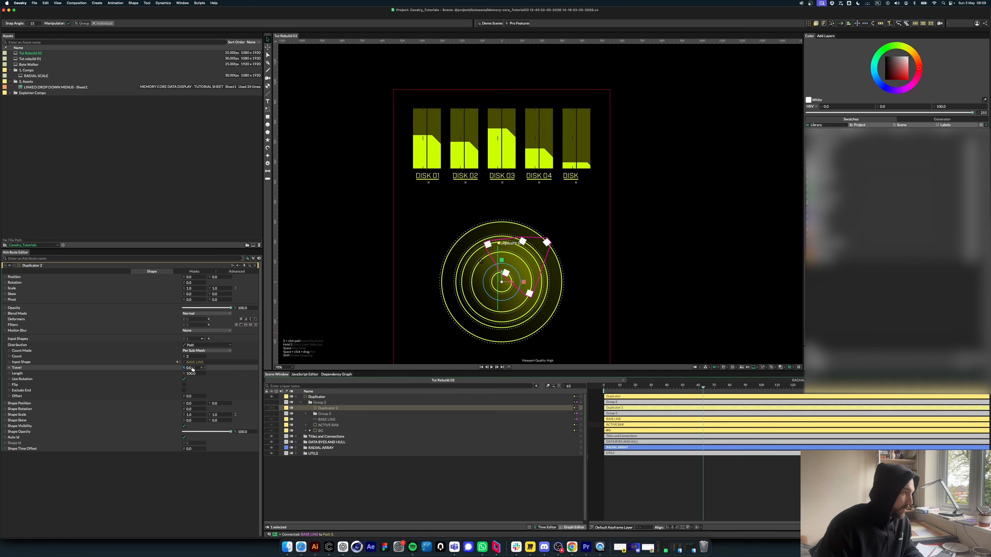
Step: Nest the group holding the short line under Duplicator 2 and expand the group
{"action": "left_click", "coordinate": [323, 414]}
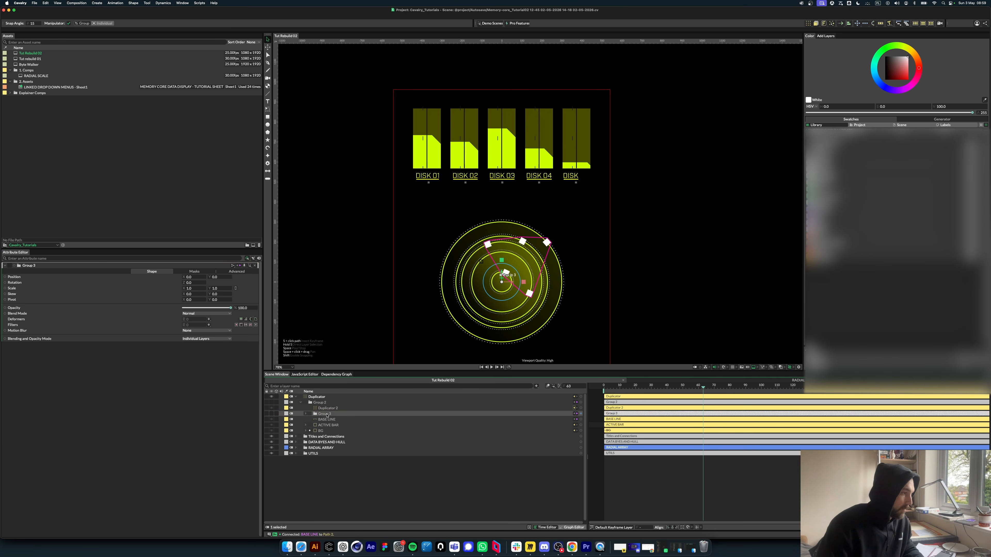
{"action": "left_click_drag", "start_coordinate": [329, 415], "coordinate": [328, 408]}
{"action": "left_click", "coordinate": [328, 408]}
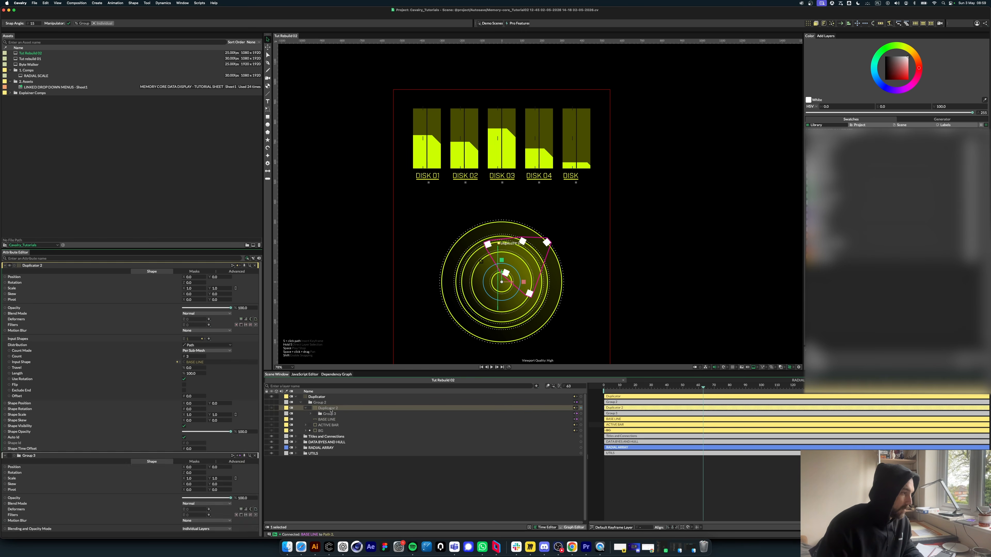
{"action": "left_click", "coordinate": [328, 414]}
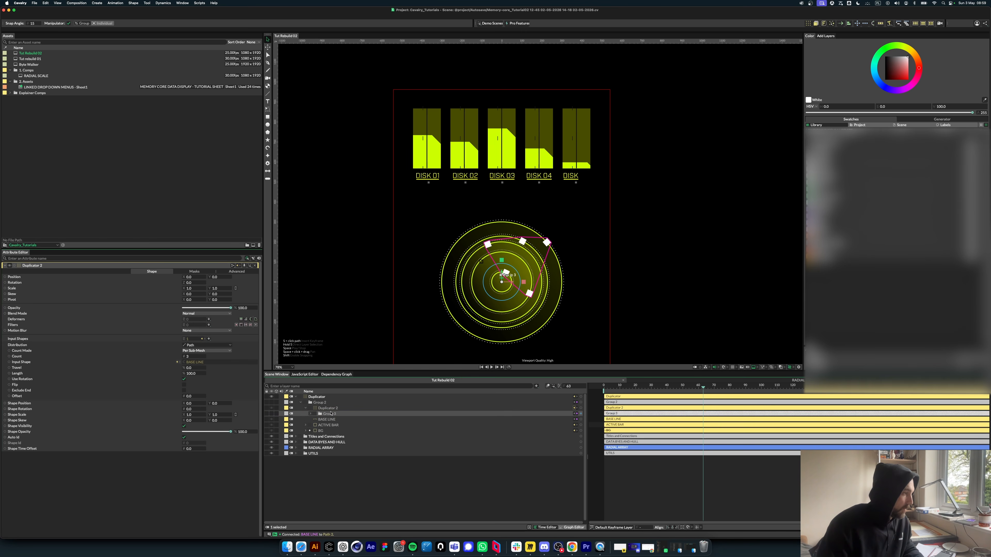
{"action": "left_click", "coordinate": [310, 414]}
Step: Rotate the short BASE LINE 1 to 90 degrees and set its vertical position to -10
{"action": "left_click", "coordinate": [338, 419]}
{"action": "left_click", "coordinate": [217, 278]}
{"action": "type", "text": "0"}
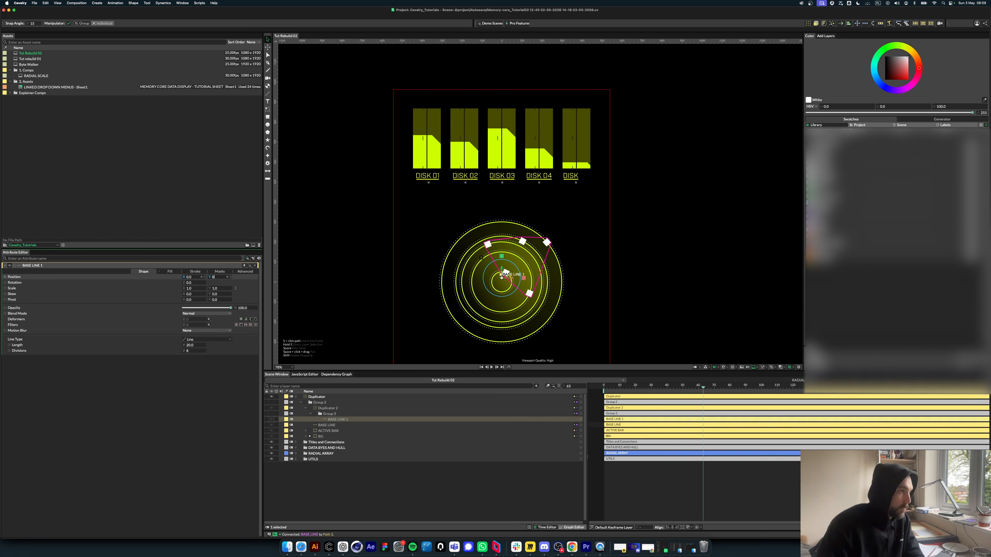
{"action": "key", "text": "Return"}
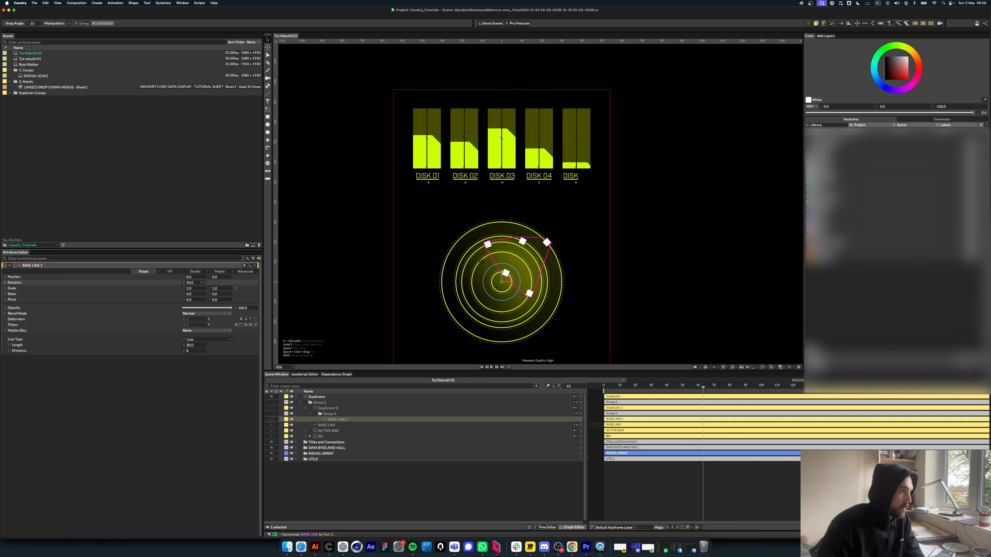
{"action": "left_click", "coordinate": [191, 282]}
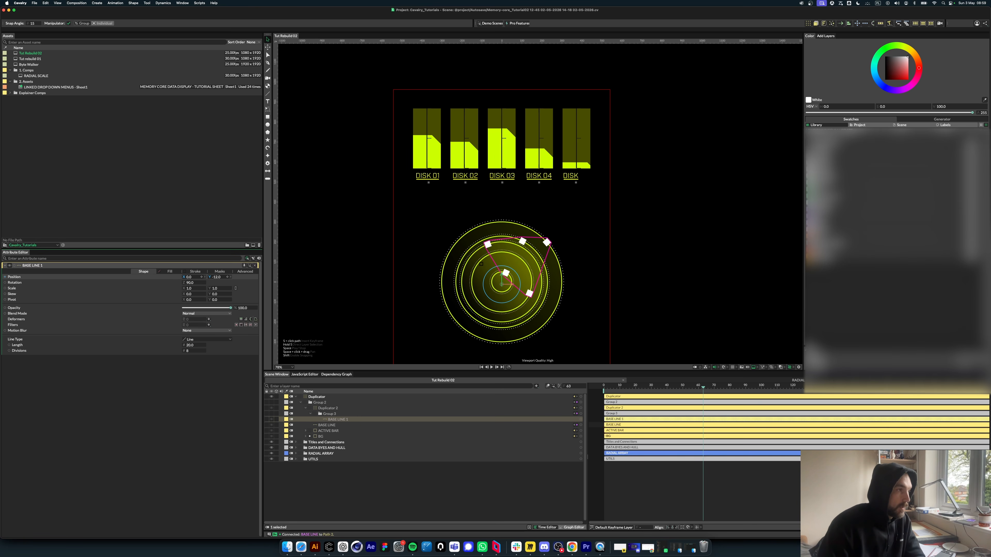
{"action": "left_click_drag", "start_coordinate": [217, 277], "coordinate": [217, 277]}
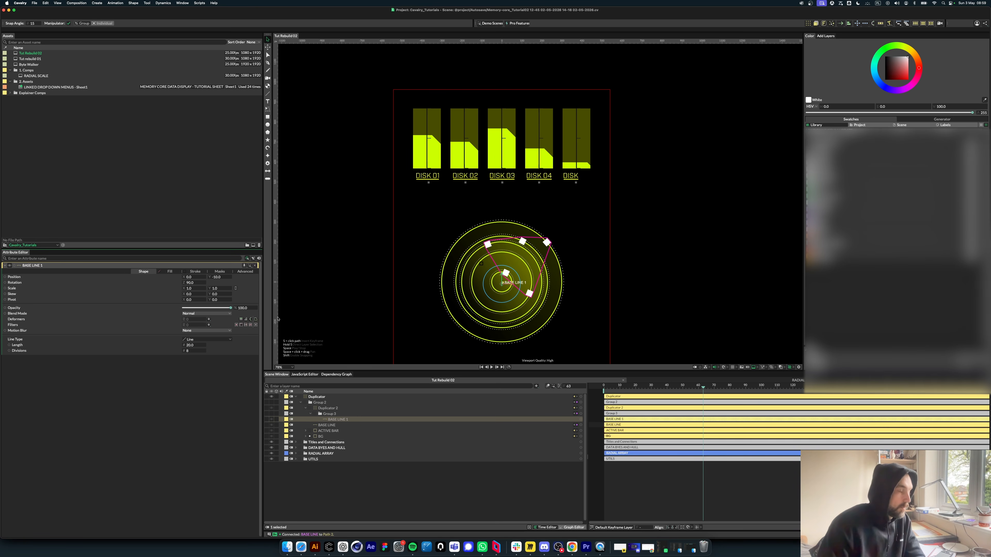
Step: Change Duplicator 2's distribution to Shape Points and connect BASE LINE as its distribution shape
{"action": "left_click", "coordinate": [328, 408]}
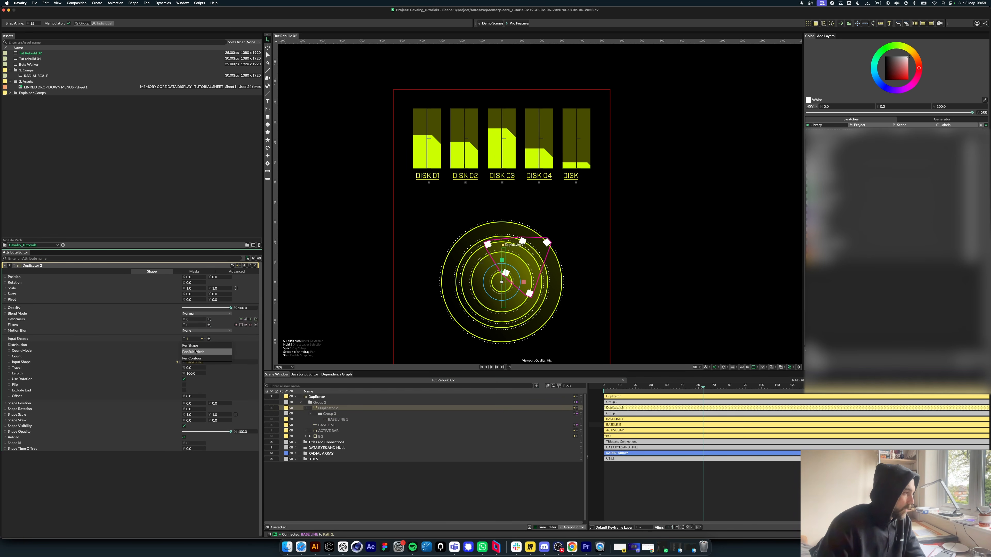
{"action": "left_click", "coordinate": [198, 345]}
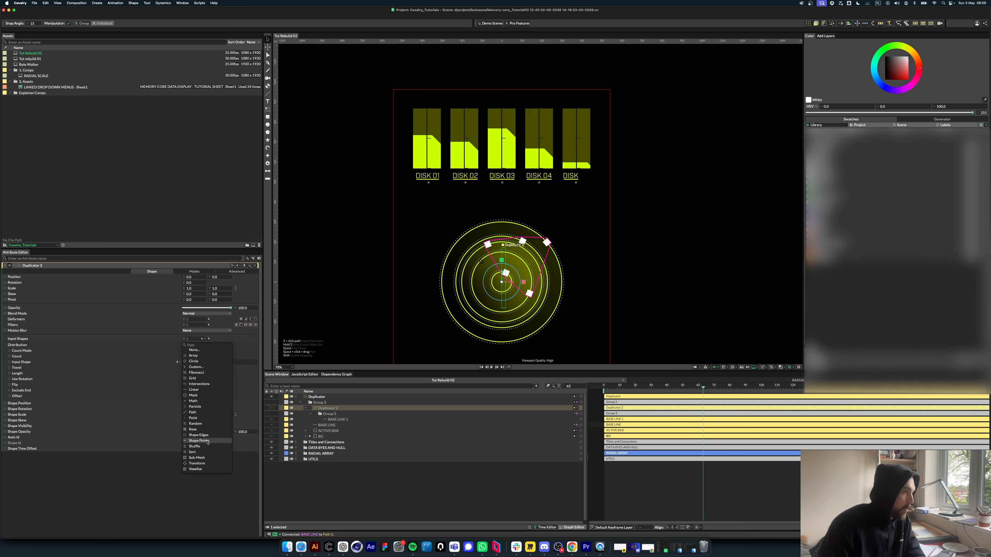
{"action": "left_click", "coordinate": [207, 441]}
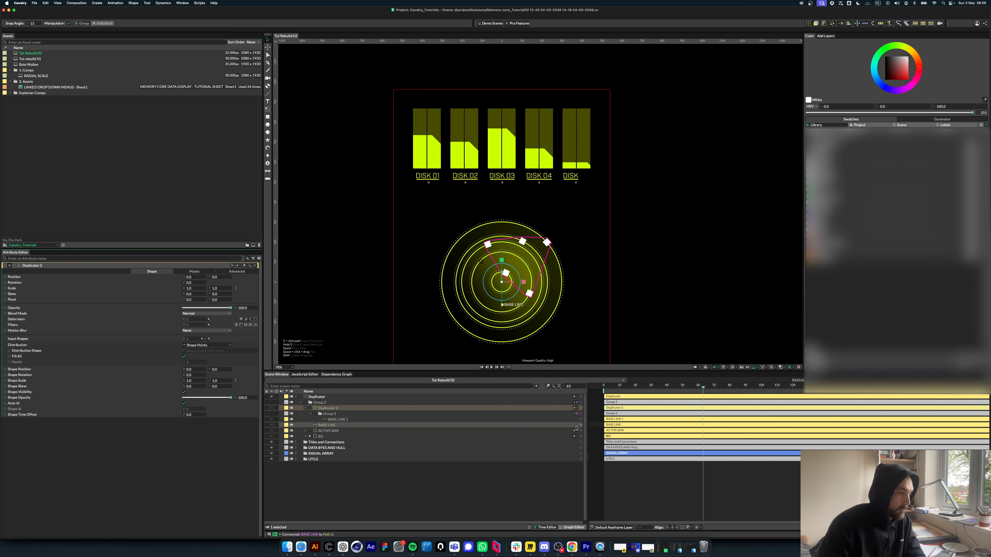
{"action": "left_click_drag", "start_coordinate": [577, 426], "coordinate": [429, 397]}
{"action": "left_click_drag", "start_coordinate": [189, 351], "coordinate": [190, 351]}
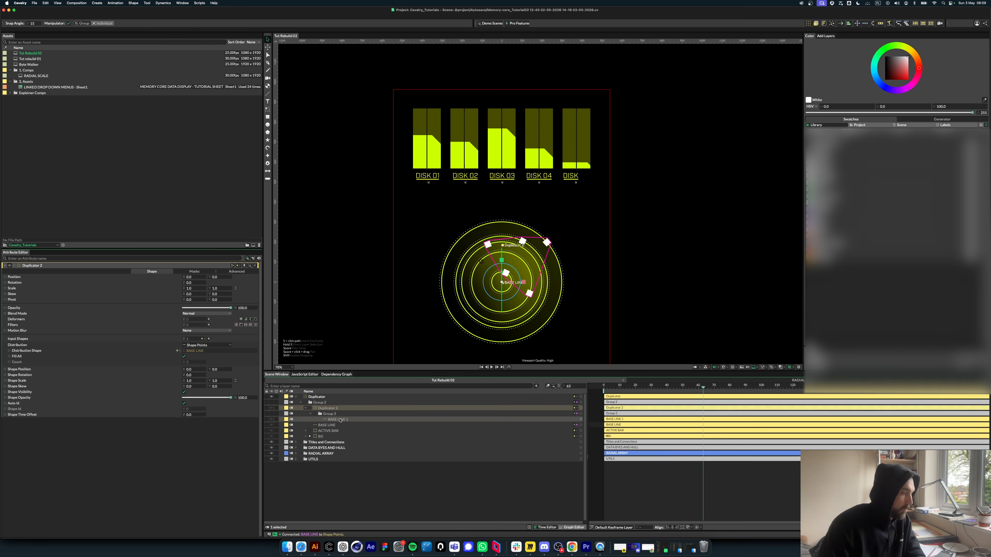
{"action": "left_click", "coordinate": [332, 424]}
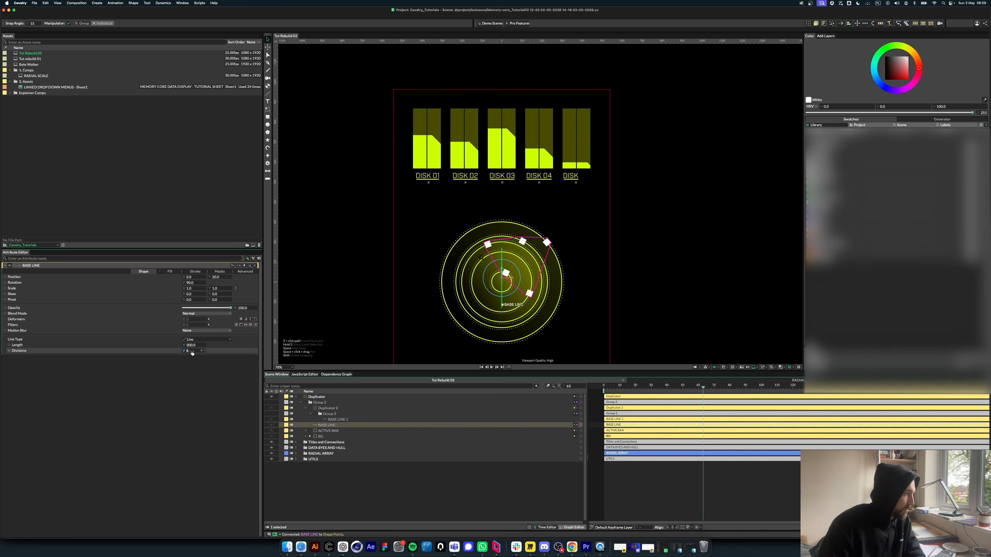
{"action": "left_click", "coordinate": [267, 55]}
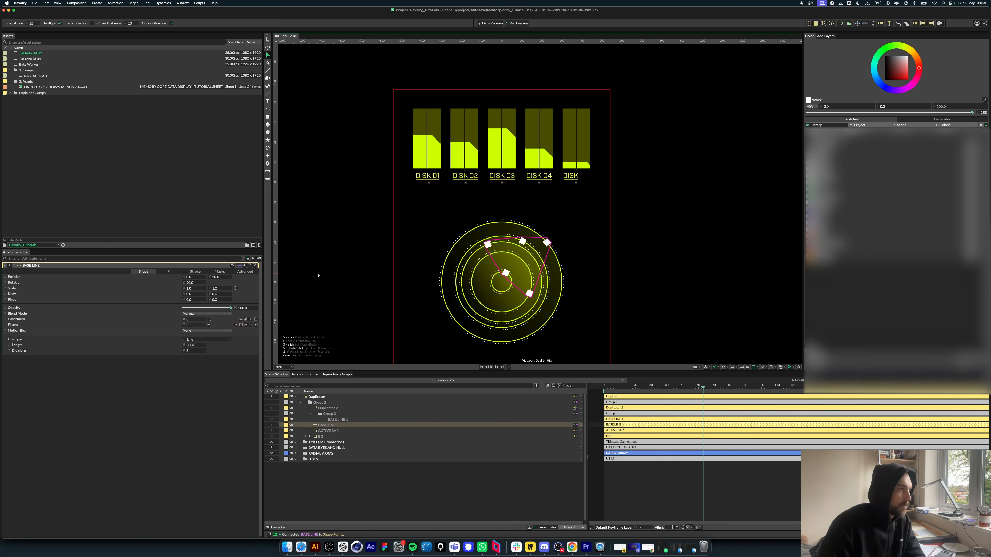
{"action": "left_click", "coordinate": [336, 425]}
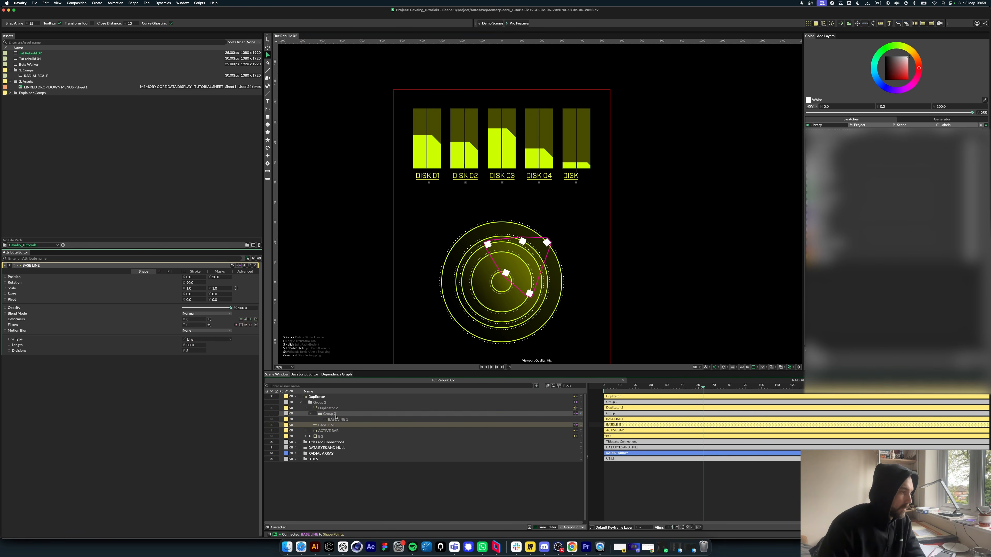
{"action": "left_click", "coordinate": [336, 419]}
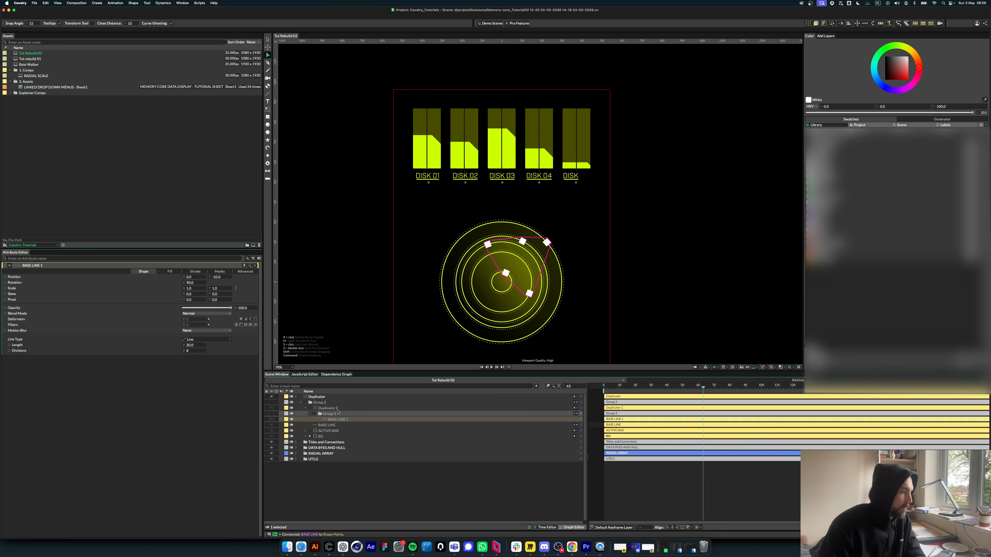
{"action": "left_click", "coordinate": [335, 408]}
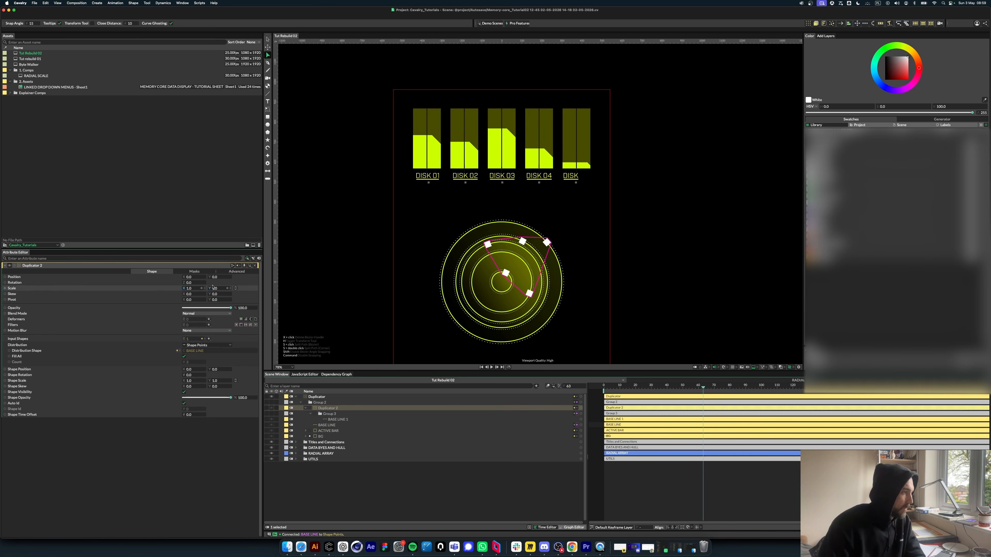
Step: Reset BASE LINE 1's vertical position and rotation to 0, and shift its horizontal position to about 12
{"action": "left_click", "coordinate": [331, 414]}
{"action": "left_click", "coordinate": [336, 419]}
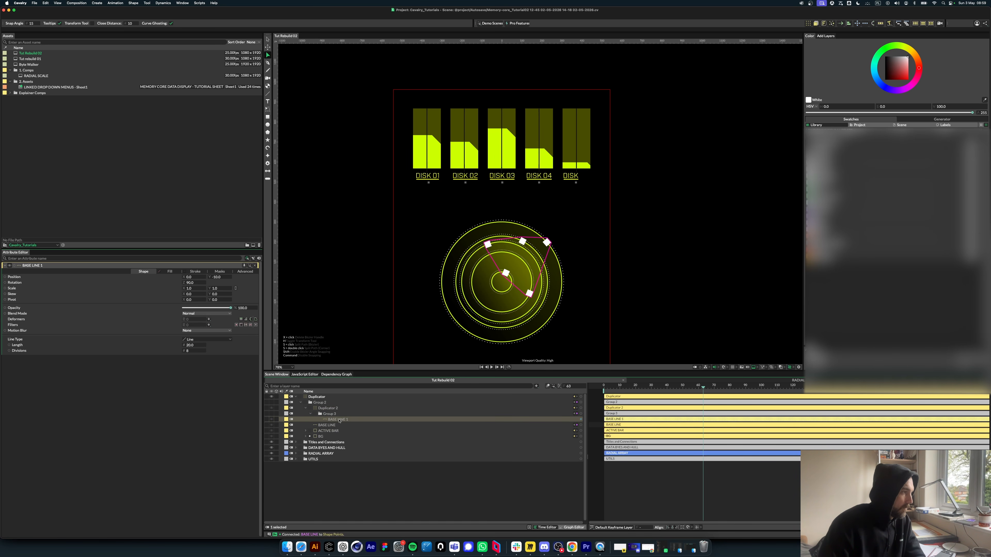
{"action": "left_click", "coordinate": [217, 277]}
{"action": "type", "text": "0"}
{"action": "key", "text": "Return"}
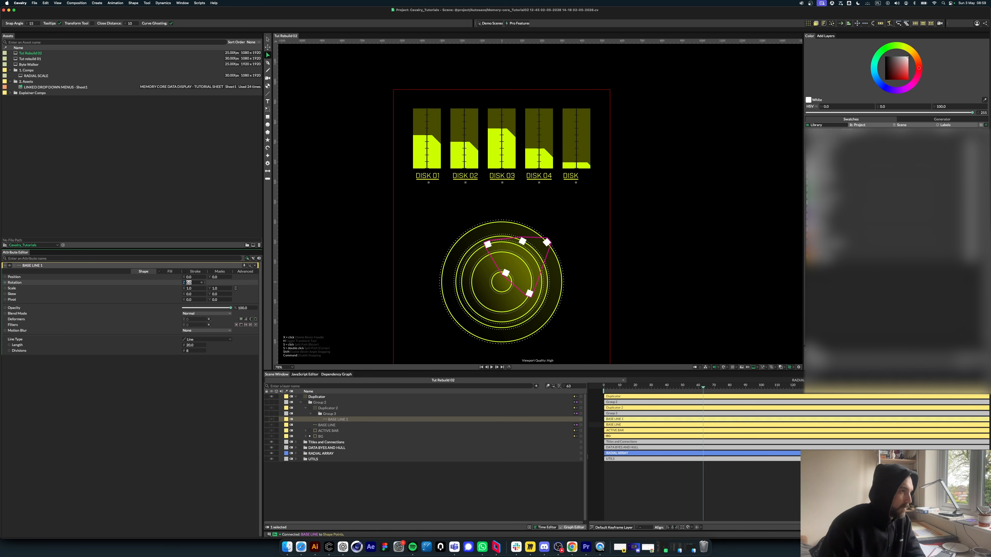
{"action": "left_click", "coordinate": [190, 277]}
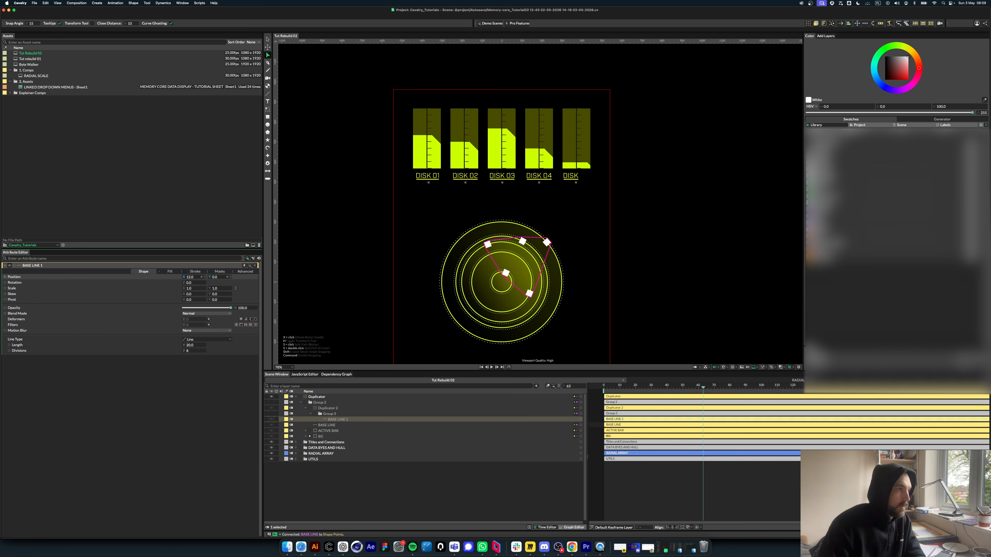
Step: Move the BASE LINE to a horizontal position of about -68 so the ticks sit at the bars' left edges
{"action": "left_click", "coordinate": [420, 485]}
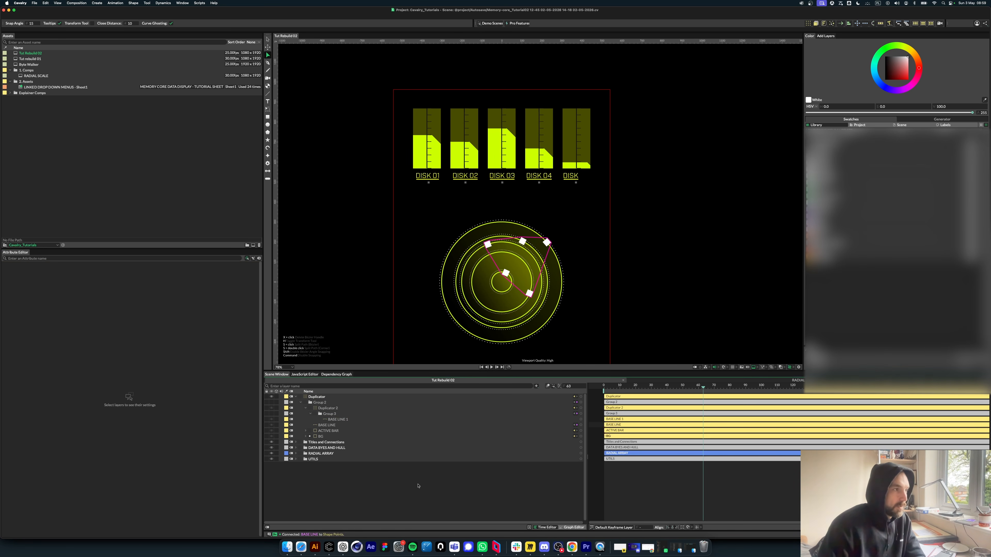
{"action": "left_click", "coordinate": [353, 425]}
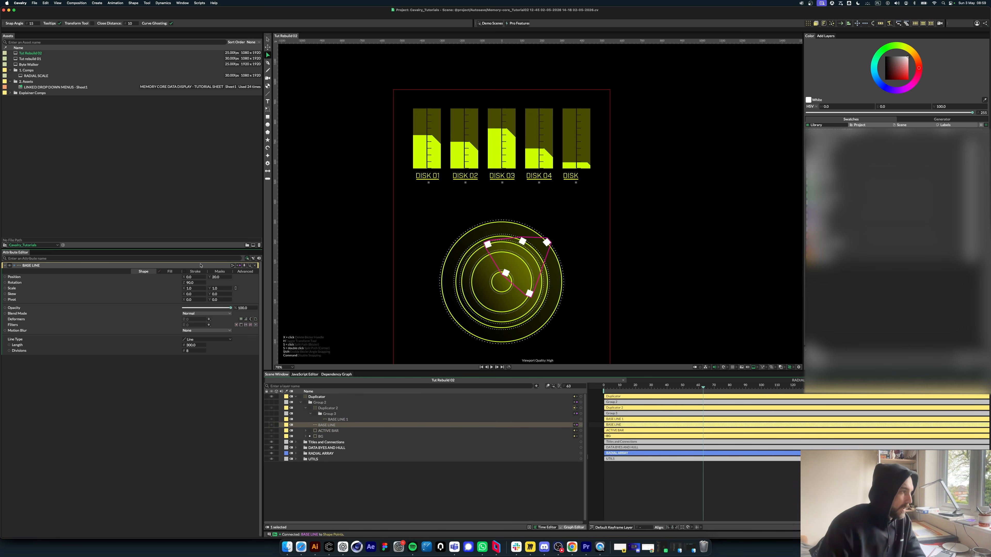
{"action": "left_click_drag", "start_coordinate": [193, 278], "coordinate": [168, 278]}
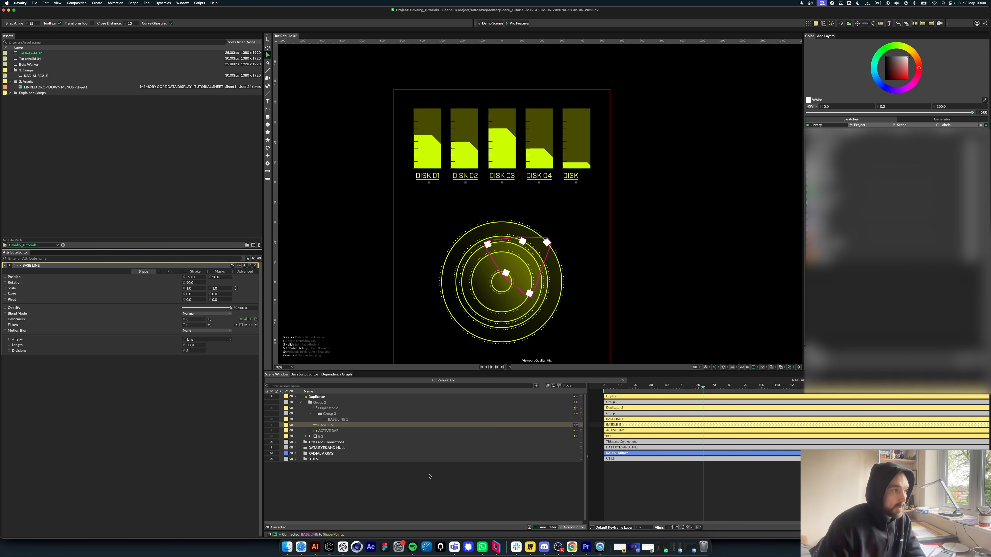
Step: Collapse Duplicator 2, hide it and the BASE LINE inside the bar group, and delete the BASE LINE
{"action": "left_click", "coordinate": [699, 415]}
{"action": "left_click_drag", "start_coordinate": [707, 385], "coordinate": [678, 362]}
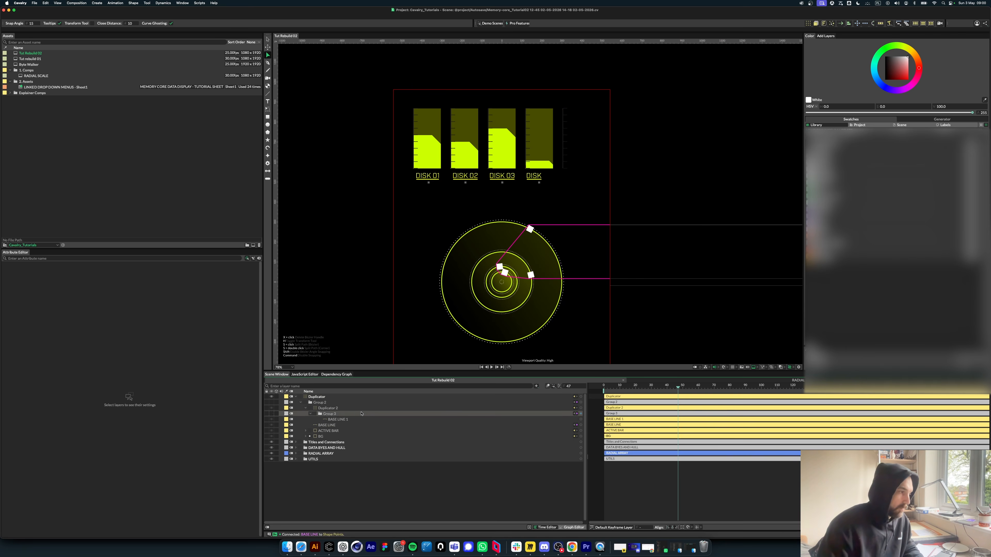
{"action": "left_click", "coordinate": [305, 408]}
{"action": "left_click", "coordinate": [322, 408]}
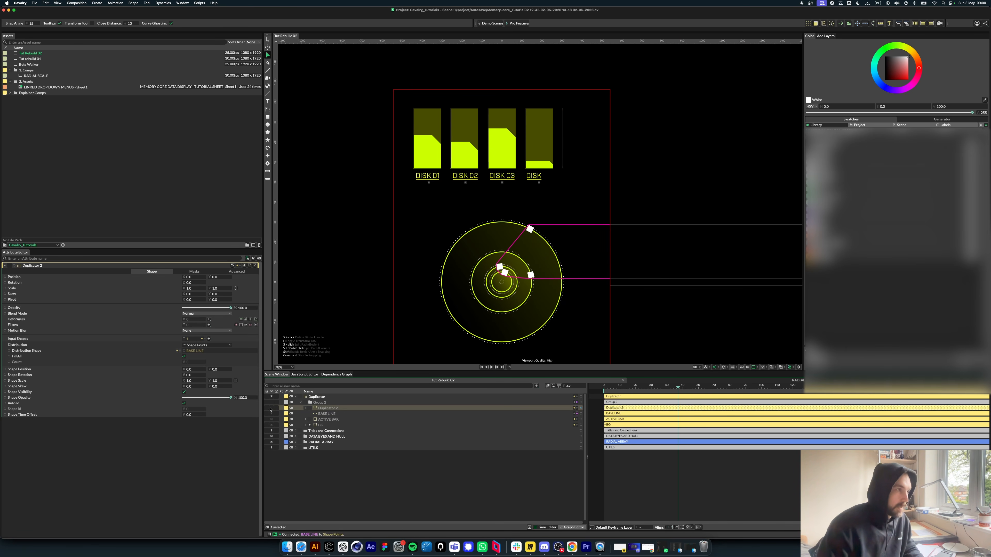
{"action": "left_click", "coordinate": [272, 415]}
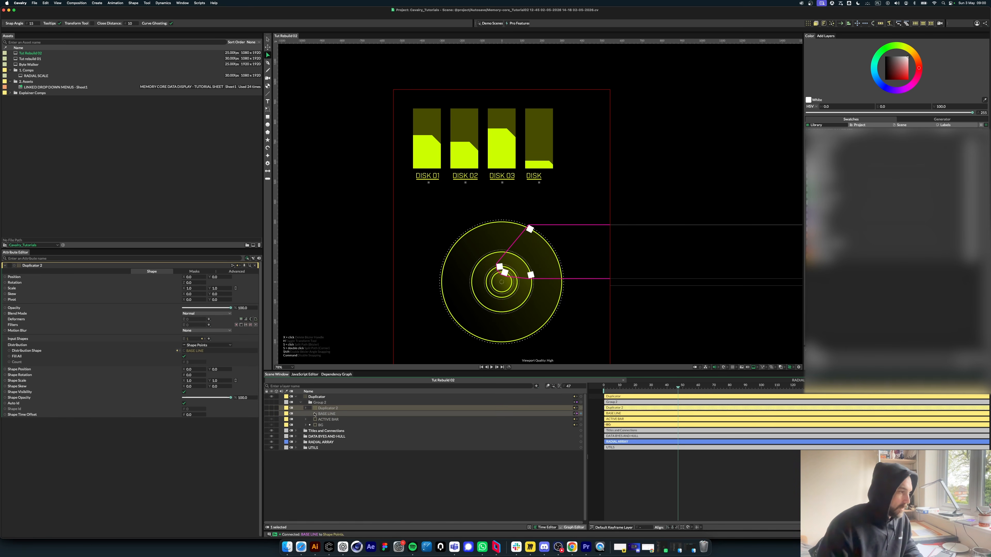
{"action": "left_click", "coordinate": [326, 413]}
{"action": "key", "text": "Delete"}
{"action": "left_click", "coordinate": [325, 408]}
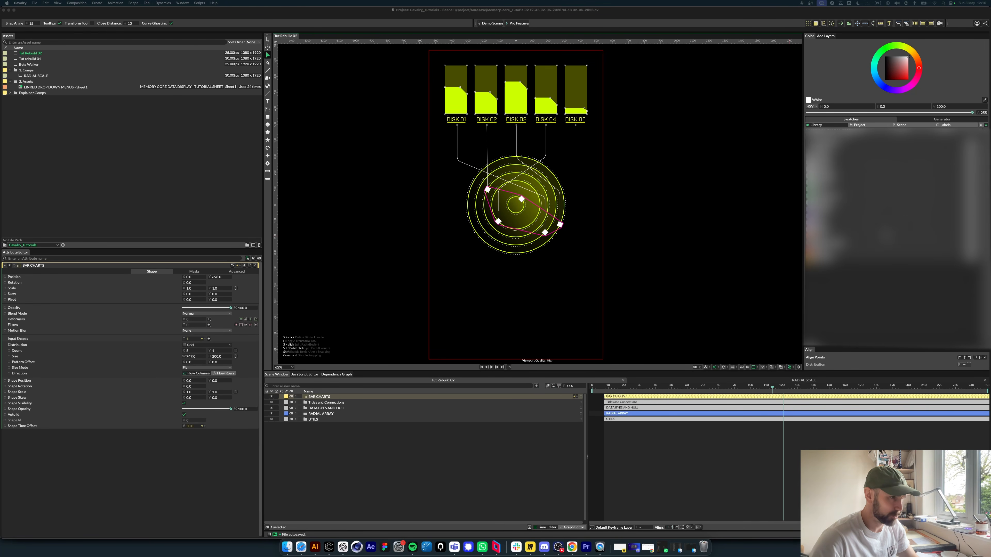
Step: Play the bar chart animation from frame 0 and scrub to about frame 152 to check the five disk bars and titles
{"action": "left_click", "coordinate": [639, 394]}
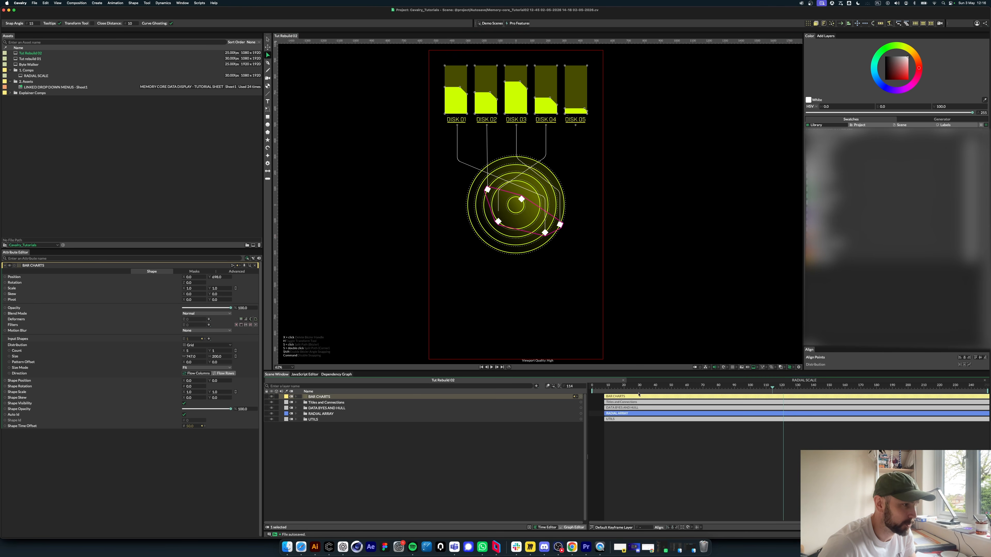
{"action": "left_click_drag", "start_coordinate": [622, 390], "coordinate": [587, 387]}
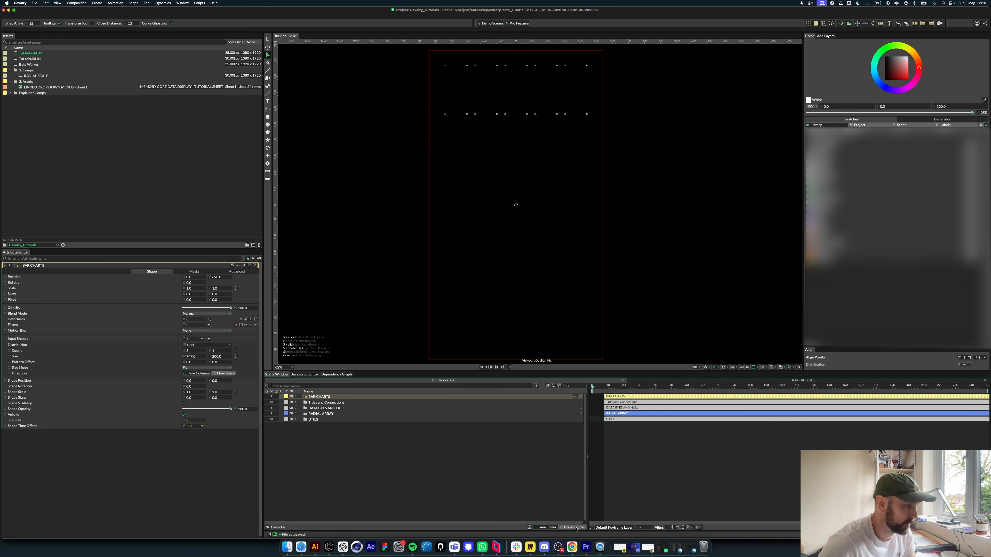
{"action": "key", "text": "space"}
{"action": "left_click", "coordinate": [564, 528]}
{"action": "left_click", "coordinate": [549, 528]}
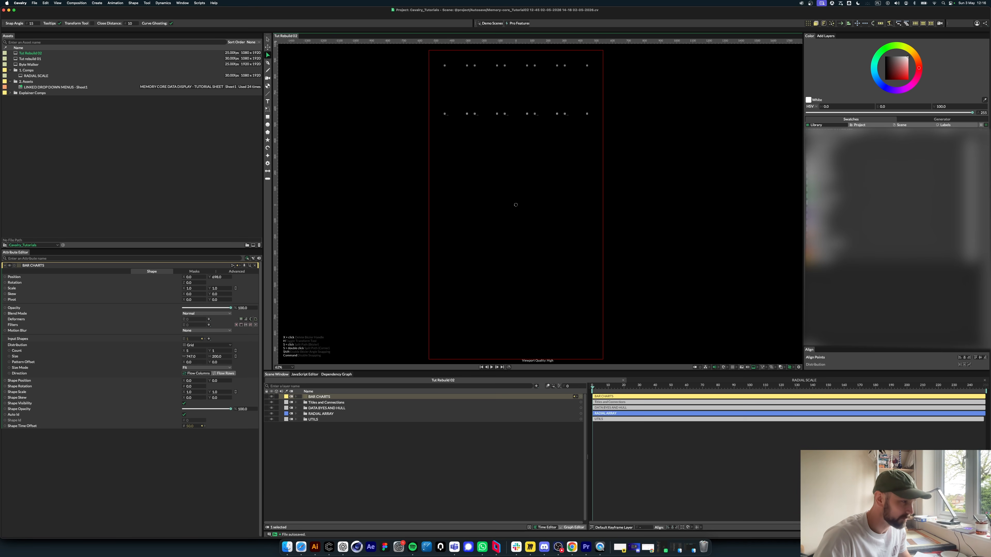
{"action": "left_click", "coordinate": [632, 501]}
{"action": "key", "text": "space"}
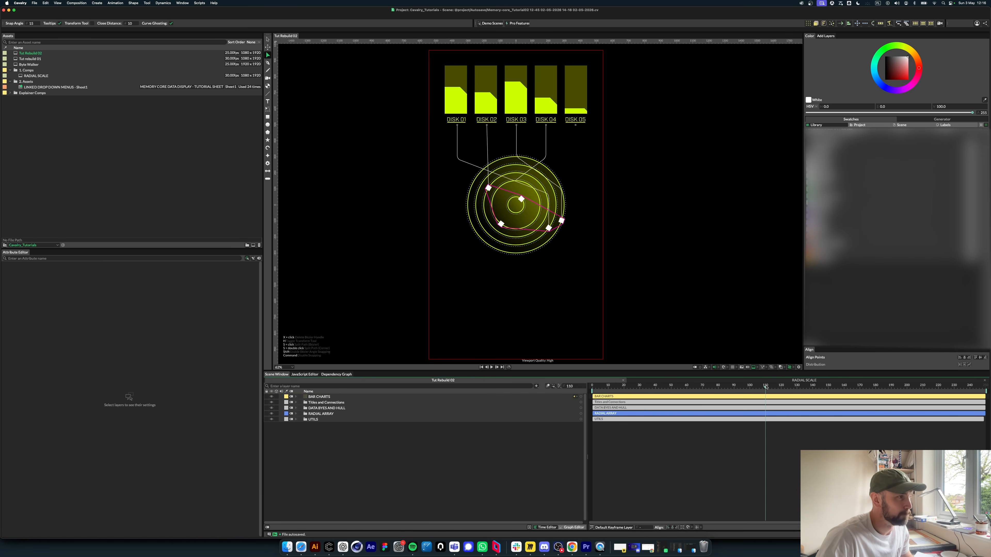
{"action": "left_click_drag", "start_coordinate": [632, 388], "coordinate": [831, 388]}
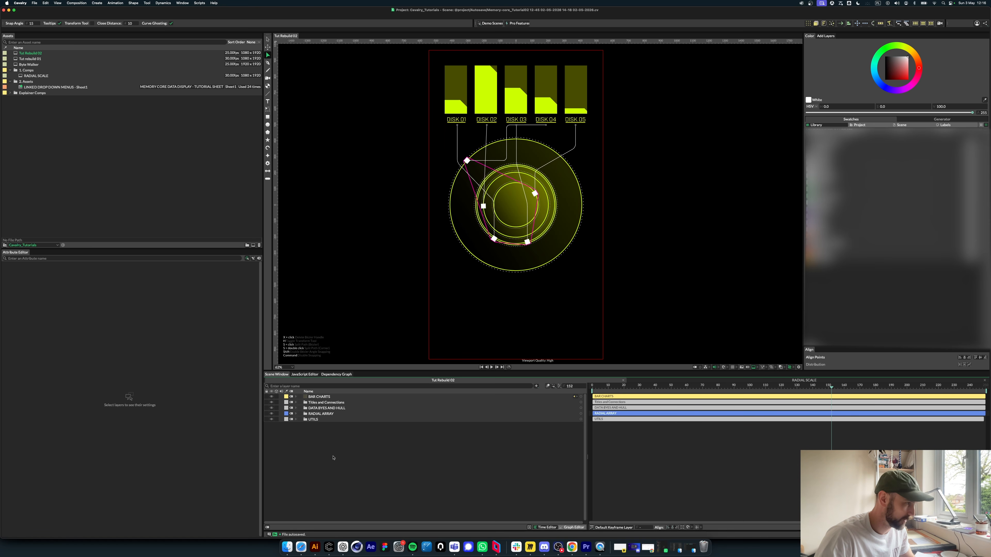
{"action": "left_click", "coordinate": [322, 397]}
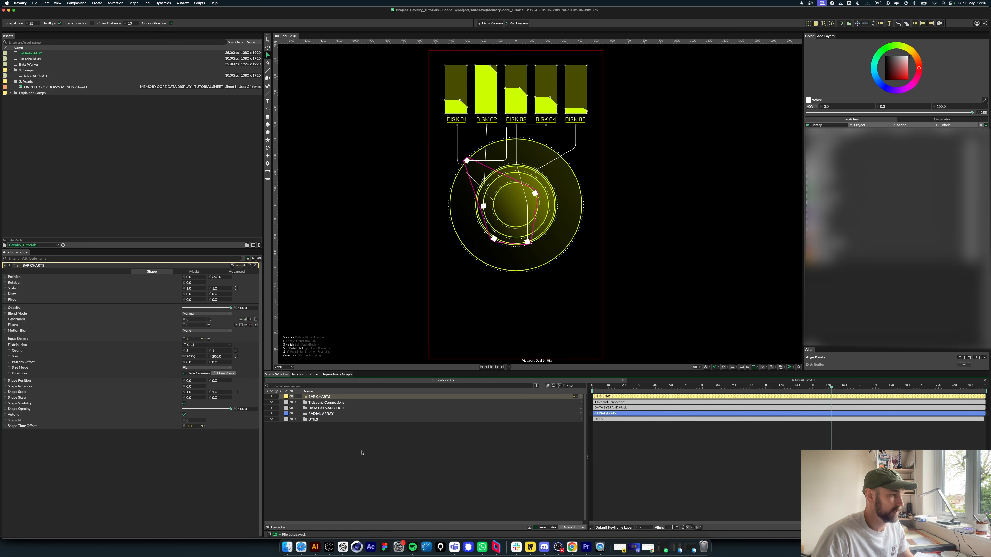
{"action": "left_click", "coordinate": [362, 466]}
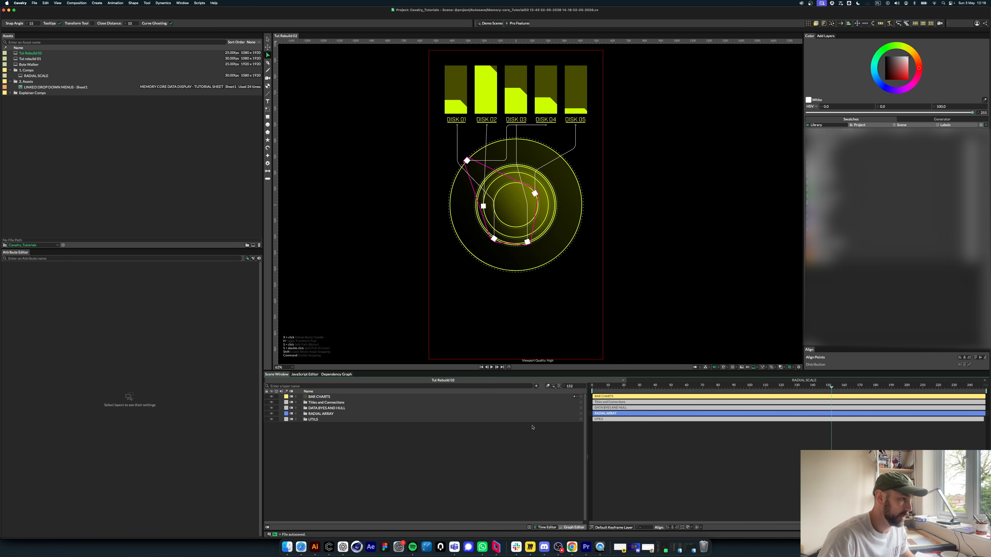
Step: Play the RADIAL SCALE composition from the start, scrub back to about frame 92 to examine its performance monitor, and return to the rebuild composition
{"action": "left_click", "coordinate": [737, 378]}
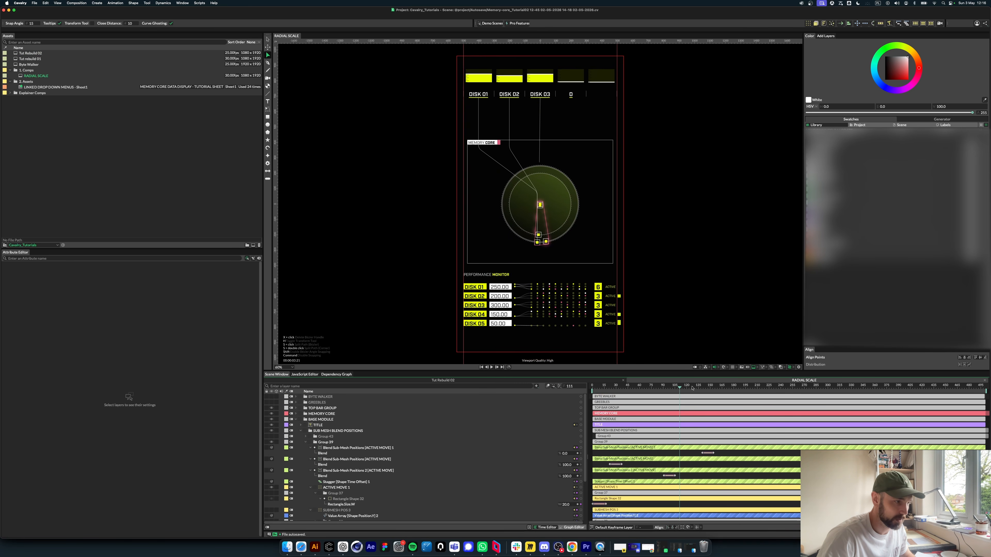
{"action": "left_click_drag", "start_coordinate": [693, 388], "coordinate": [589, 390]}
{"action": "key", "text": "space"}
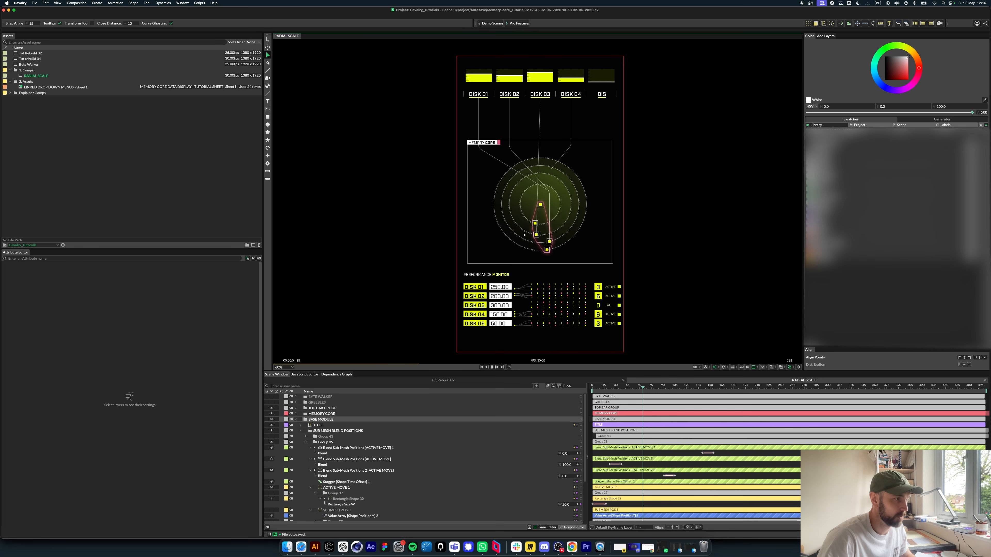
{"action": "key", "text": "space"}
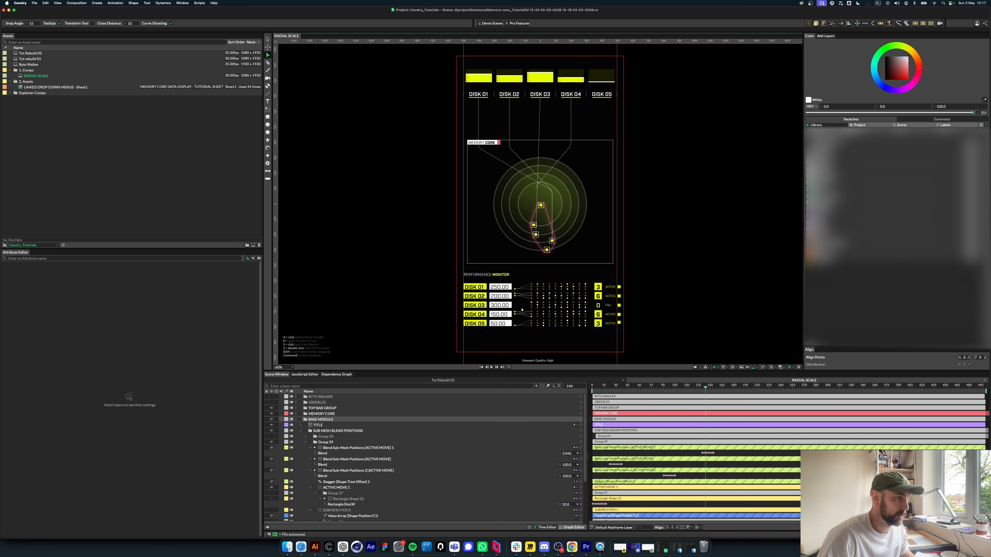
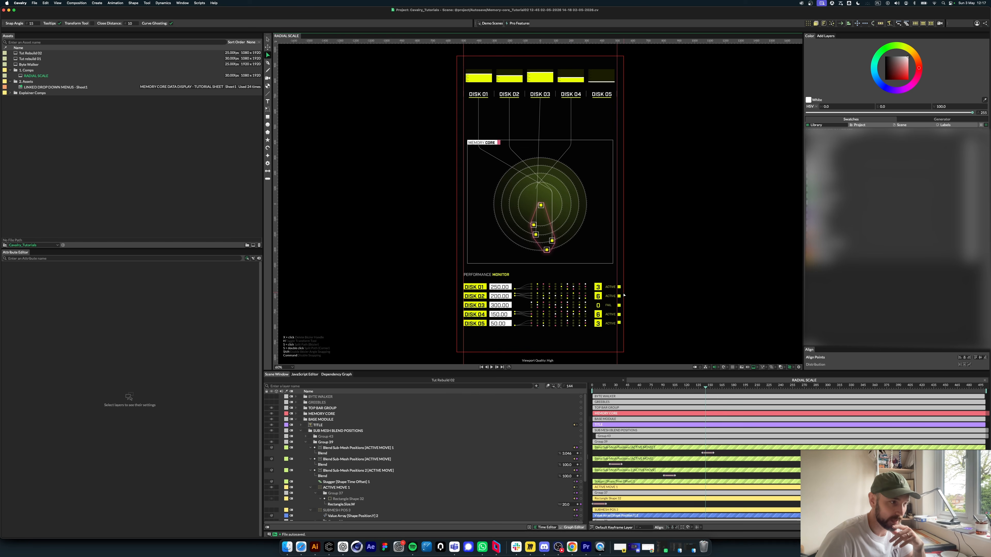
{"action": "left_click_drag", "start_coordinate": [705, 389], "coordinate": [665, 387]}
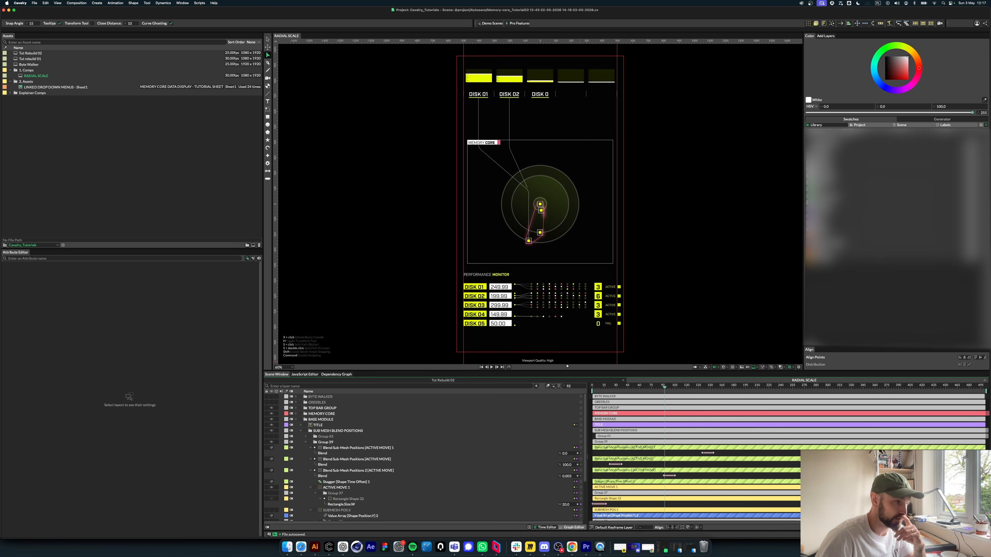
{"action": "left_click", "coordinate": [448, 380]}
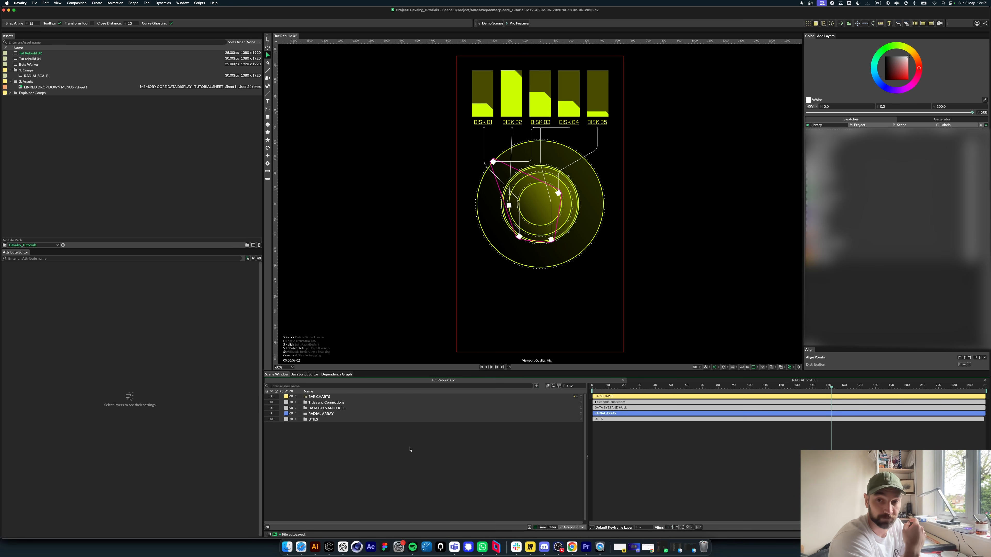
Step: Duplicate TITLES from the Titles and Connections group and move the copy to the top of the layer stack, above BAR CHARTS
{"action": "left_click", "coordinate": [299, 402]}
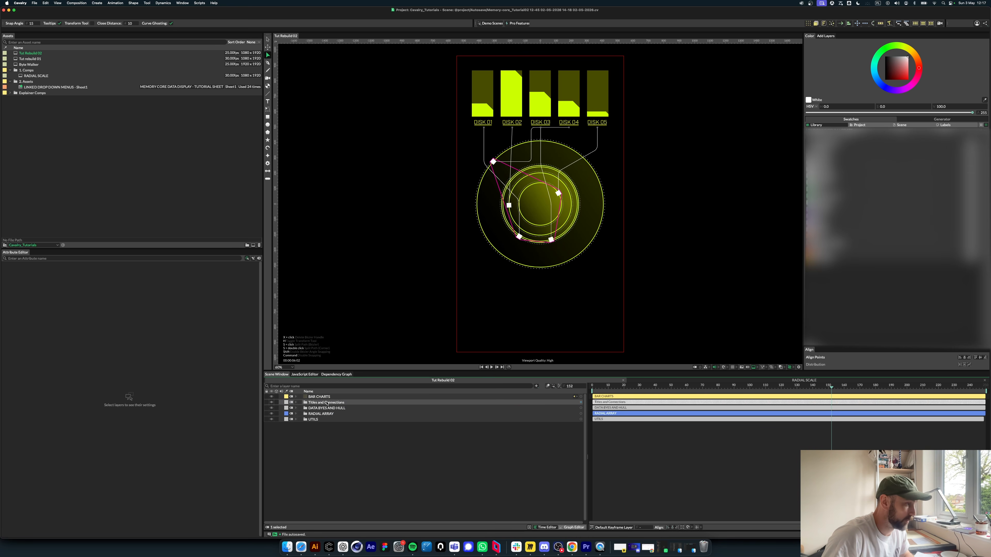
{"action": "left_click", "coordinate": [296, 403]}
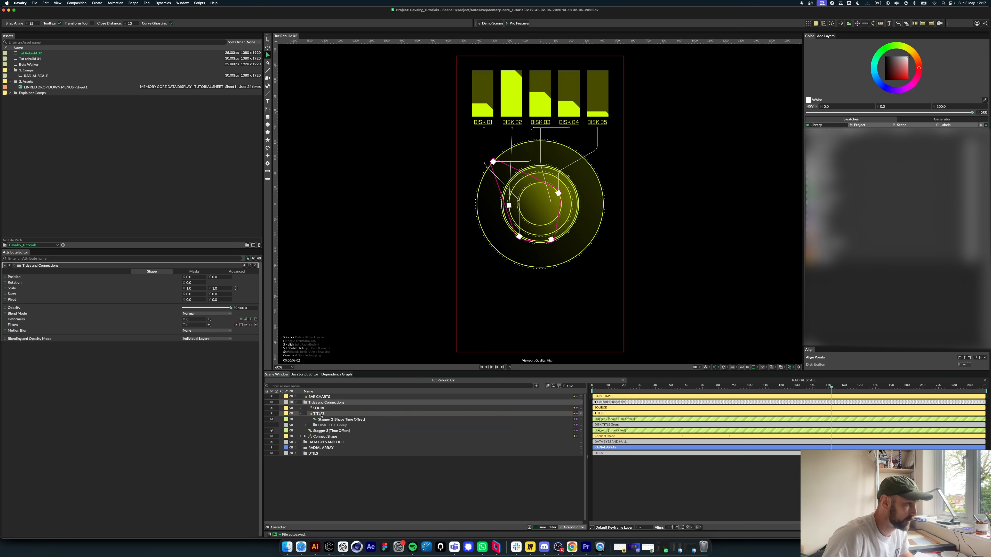
{"action": "left_click", "coordinate": [353, 414]}
{"action": "key", "text": "super+d"}
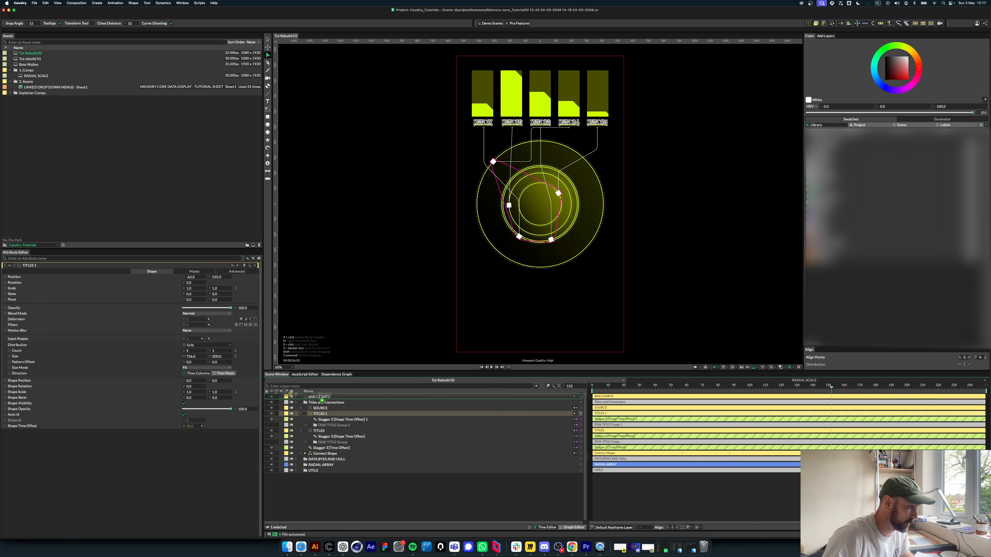
{"action": "left_click", "coordinate": [295, 420]}
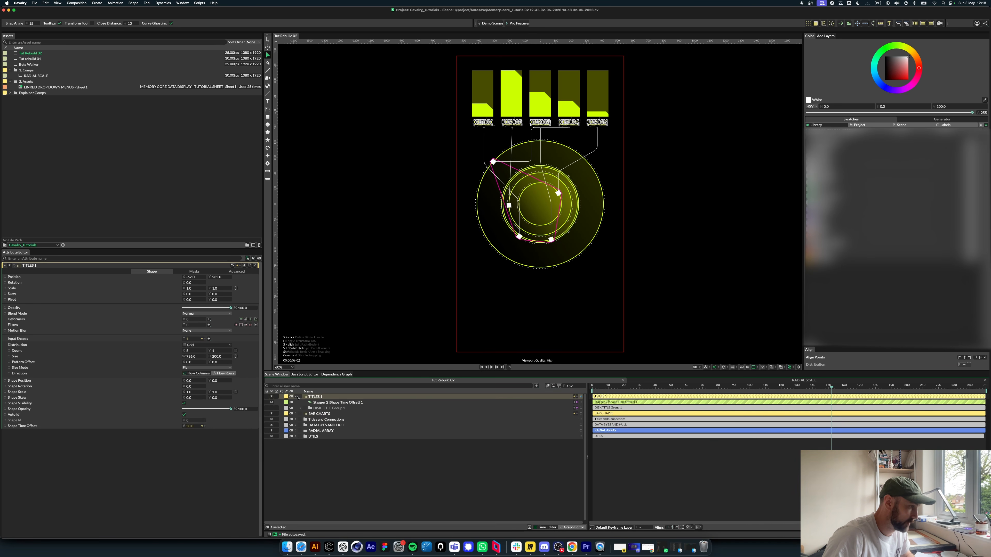
{"action": "left_click", "coordinate": [295, 396]}
{"action": "left_click", "coordinate": [322, 439]}
Step: Group the BAR CHARTS duplicator and name the group BAR CHARTS
{"action": "left_click", "coordinate": [334, 402]}
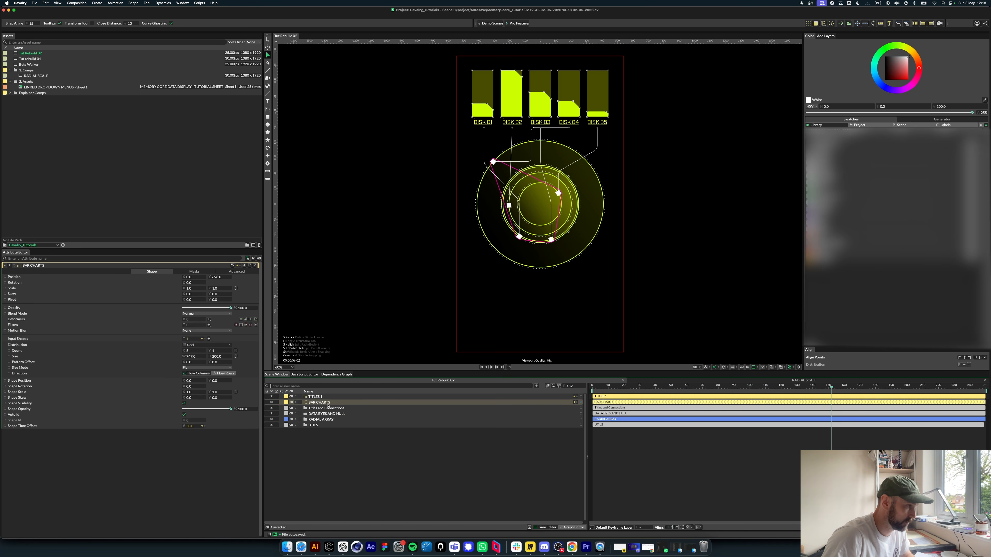
{"action": "key", "text": "super+g"}
{"action": "left_click", "coordinate": [314, 403]}
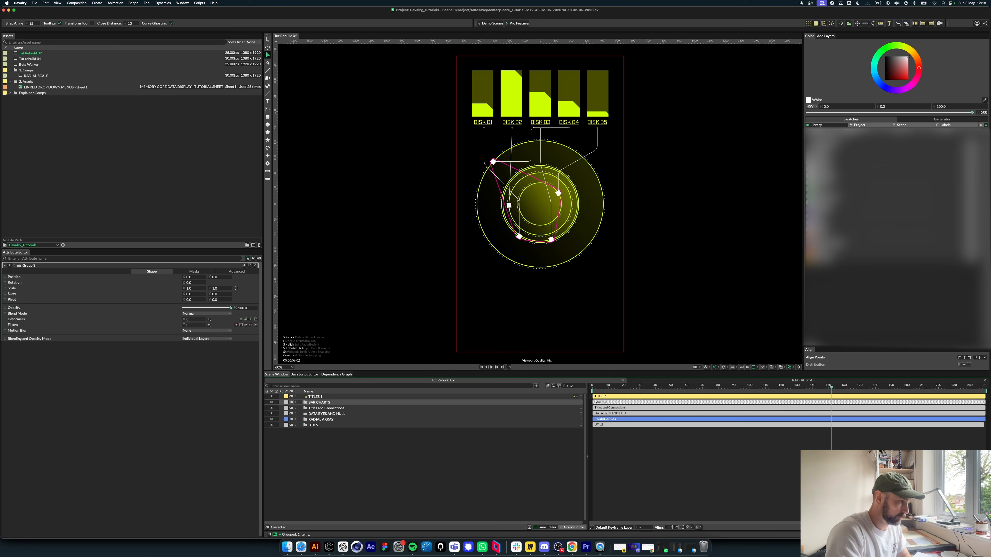
{"action": "type", "text": "BAR CHARTS"}
{"action": "key", "text": "Return"}
{"action": "left_click", "coordinate": [312, 449]}
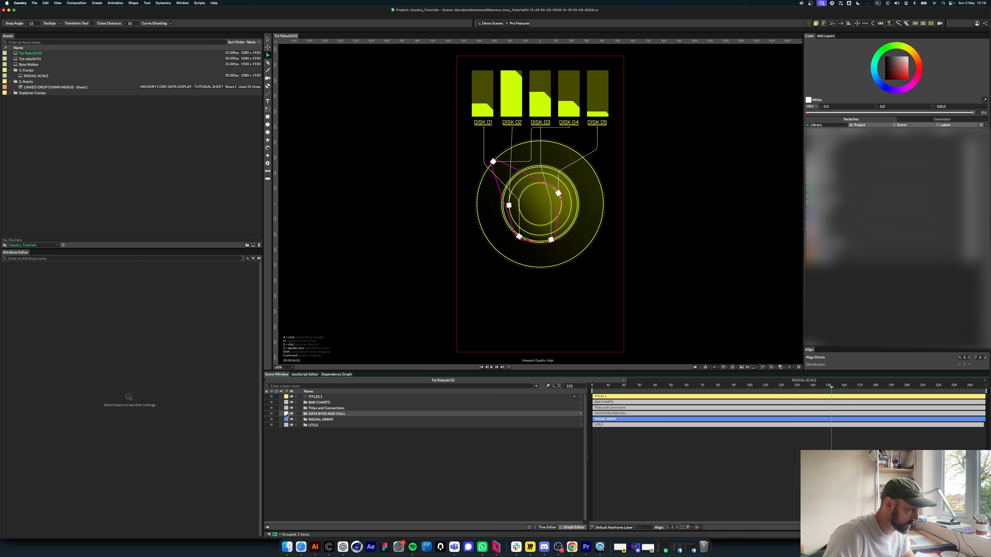
Step: Label the data and hull group Sandy Brown, Titles and Connections Medium Aquamarine, and BAR CHARTS Medium Slateblue
{"action": "left_click", "coordinate": [286, 413]}
{"action": "left_click", "coordinate": [303, 417]}
{"action": "left_click", "coordinate": [286, 408]}
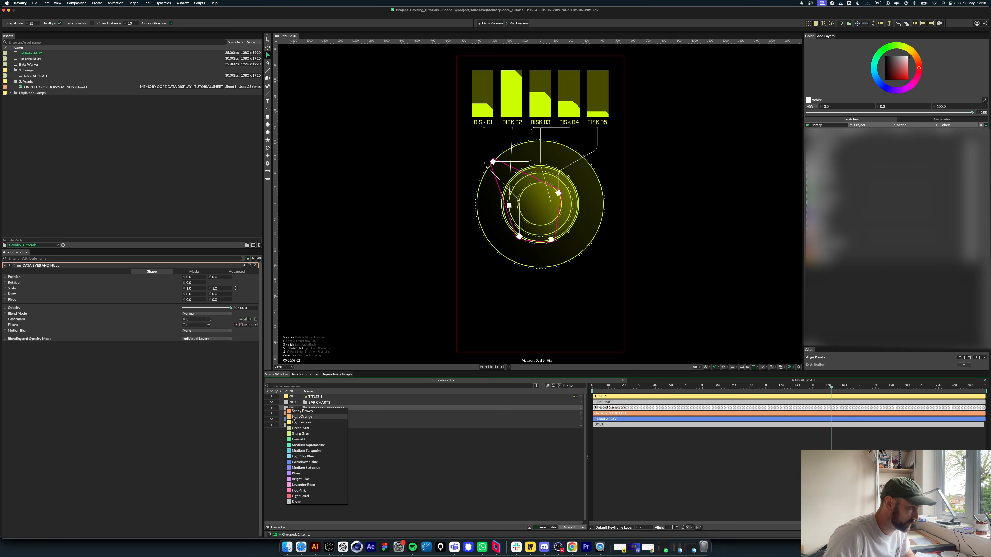
{"action": "left_click", "coordinate": [307, 445]}
{"action": "left_click", "coordinate": [286, 402]}
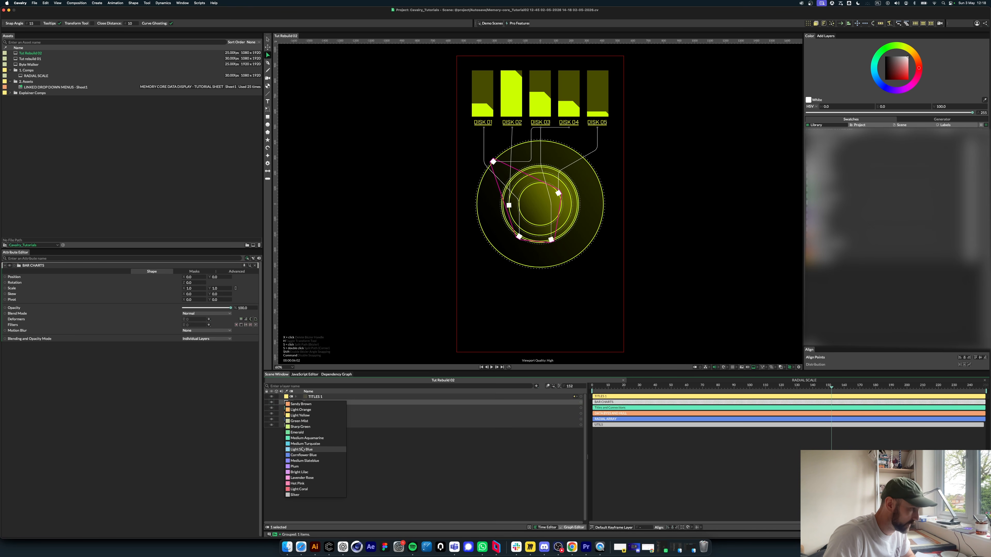
{"action": "left_click", "coordinate": [312, 460]}
Step: Move DISK TITLE Group 1 out of the TITLES 1 duplicator and delete TITLES 1
{"action": "left_click", "coordinate": [303, 397]}
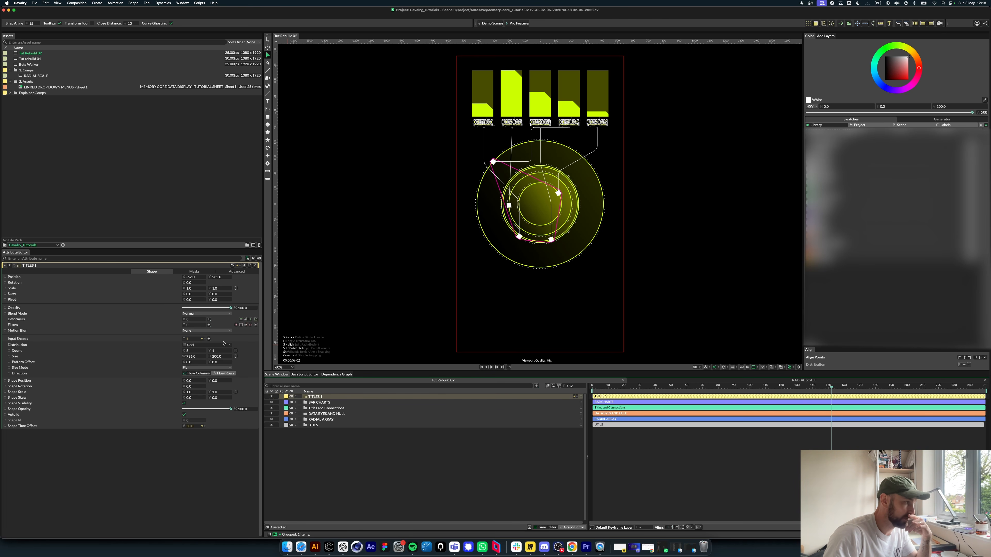
{"action": "left_click", "coordinate": [296, 396]}
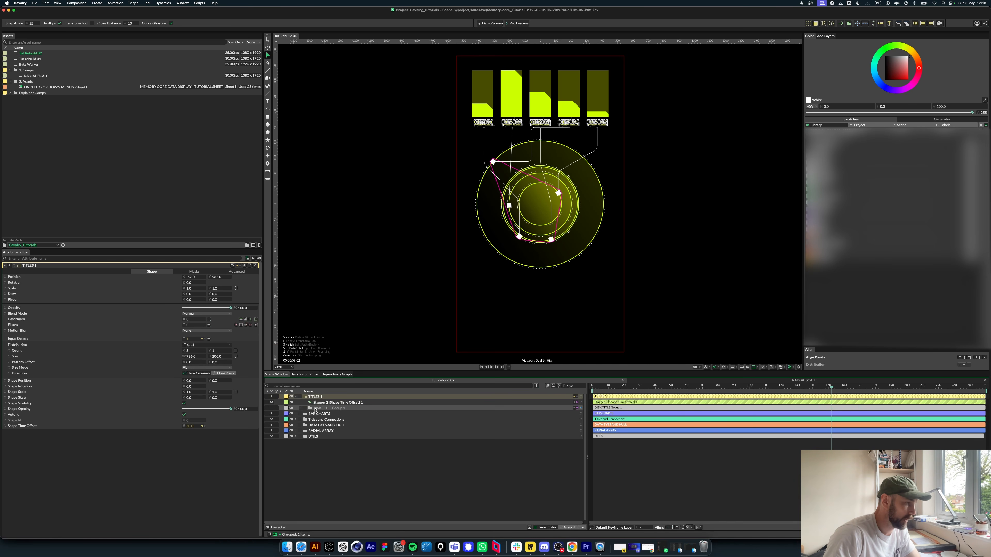
{"action": "left_click", "coordinate": [300, 408]}
{"action": "mouse_move", "coordinate": [326, 409]}
{"action": "left_mouse_down"}
{"action": "mouse_move", "coordinate": [296, 394]}
{"action": "mouse_move", "coordinate": [331, 420]}
{"action": "left_mouse_up"}
{"action": "left_click", "coordinate": [296, 397]}
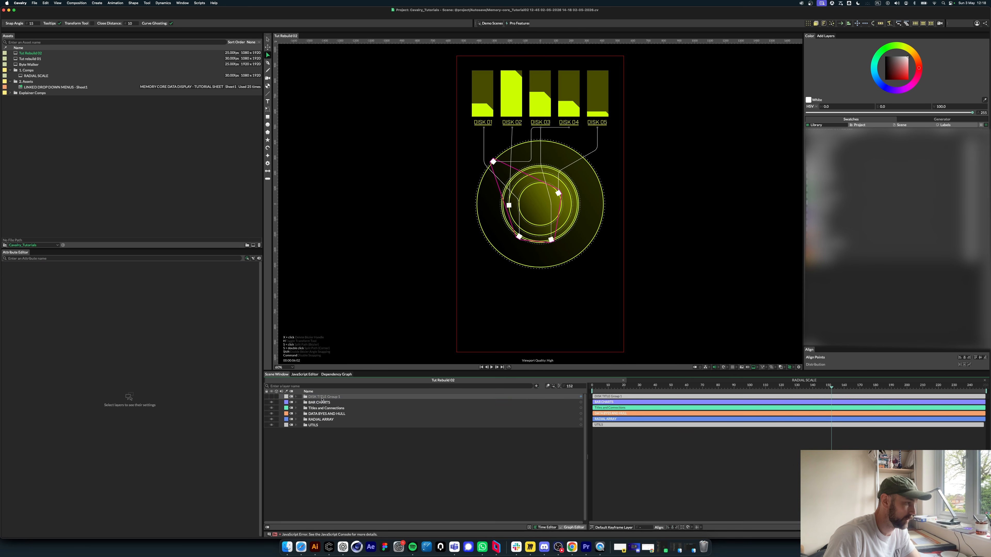
{"action": "left_click", "coordinate": [302, 396]}
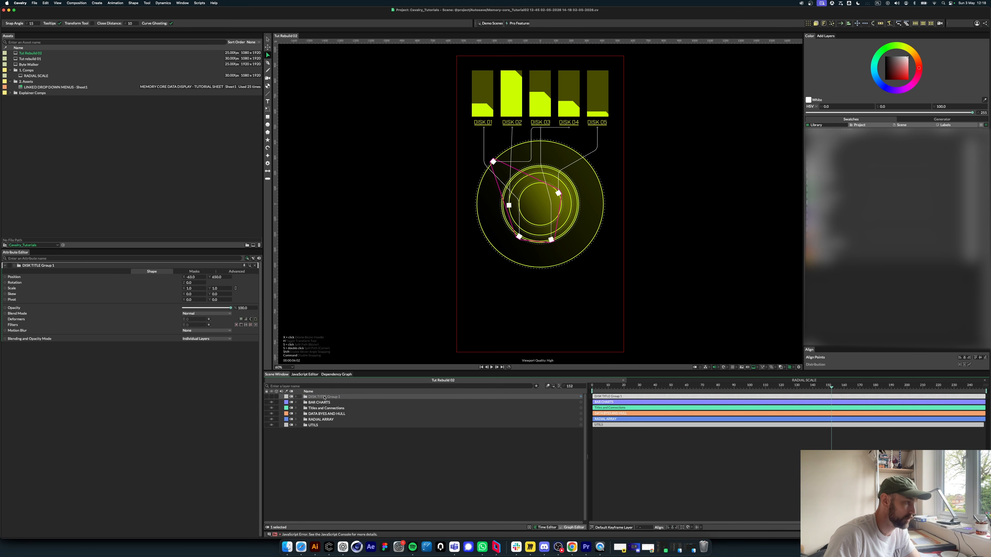
Step: Move the DISK TITLE 1 text out of DISK TITLE Group 1 and delete the group with its background shape
{"action": "left_click", "coordinate": [296, 397]}
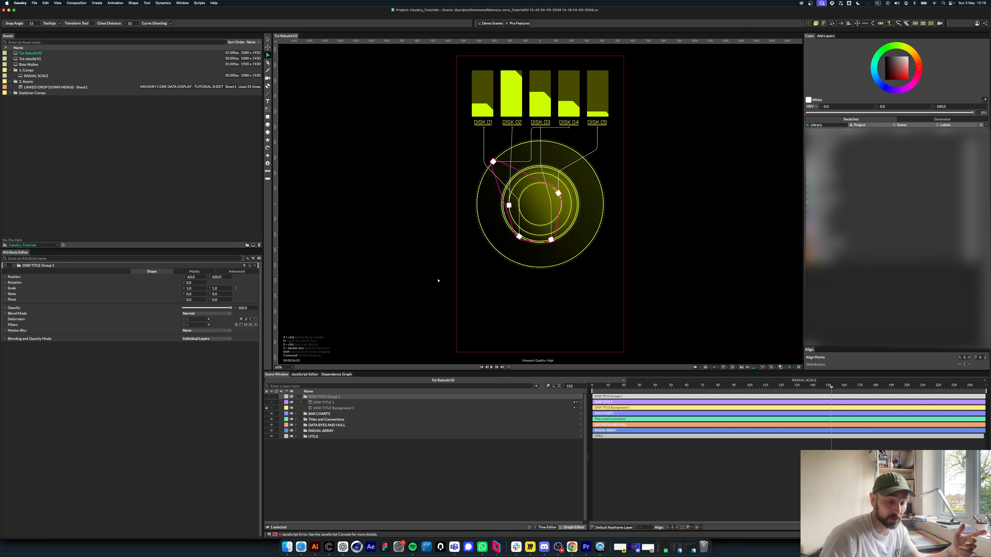
{"action": "left_click", "coordinate": [290, 471]}
{"action": "left_click_drag", "start_coordinate": [322, 403], "coordinate": [322, 395]}
{"action": "left_click", "coordinate": [324, 403]}
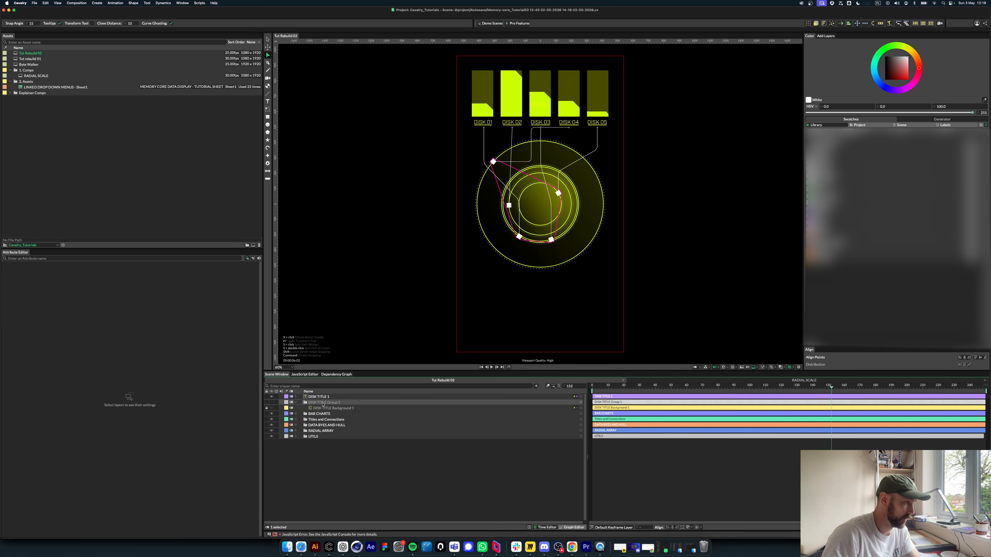
{"action": "key", "text": "Delete"}
Step: Show the background settings of the DISK TITLE 1 text and rename the layer DISK TITLE BTTM
{"action": "left_click", "coordinate": [322, 397]}
{"action": "left_click", "coordinate": [147, 271]}
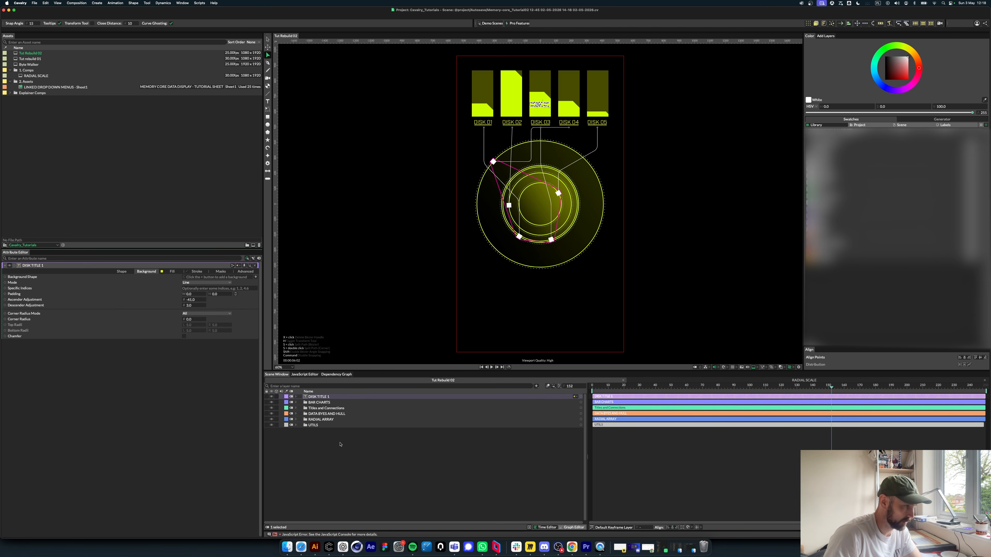
{"action": "double_click", "coordinate": [330, 397]}
{"action": "type", "text": "DISK TITLE"}
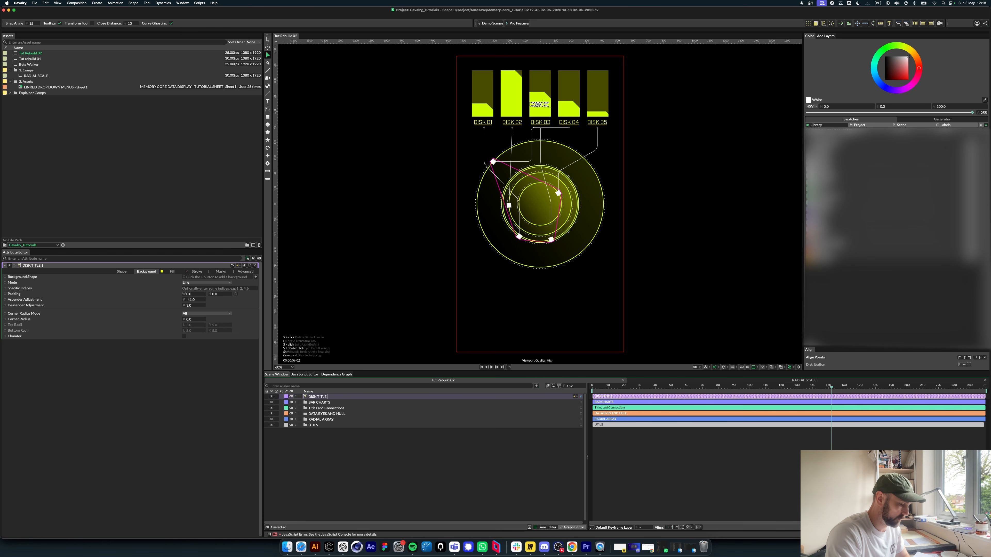
{"action": "type", "text": " BTTM"}
{"action": "key", "text": "Return"}
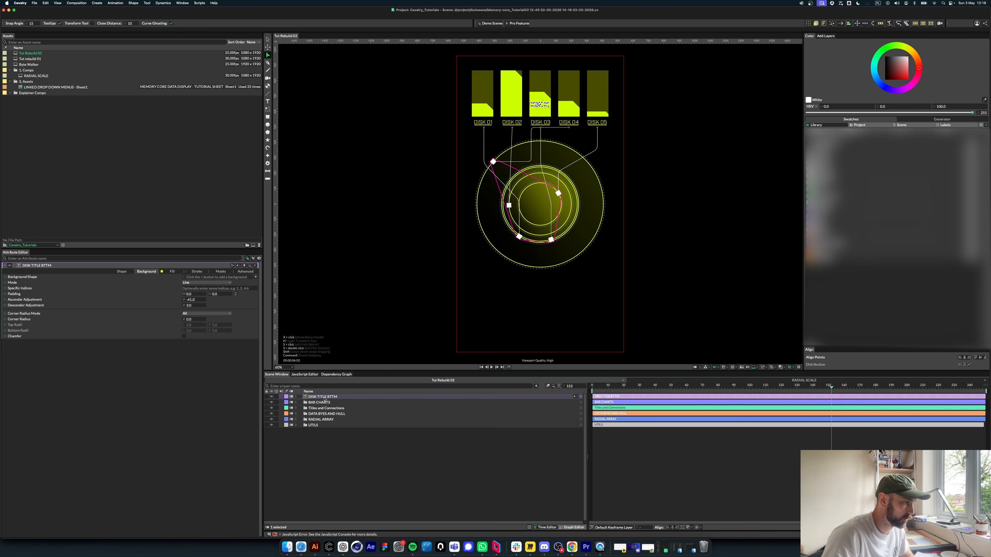
Step: Set the DISK TITLE BTTM text's position to 0, 0
{"action": "left_click", "coordinate": [122, 271]}
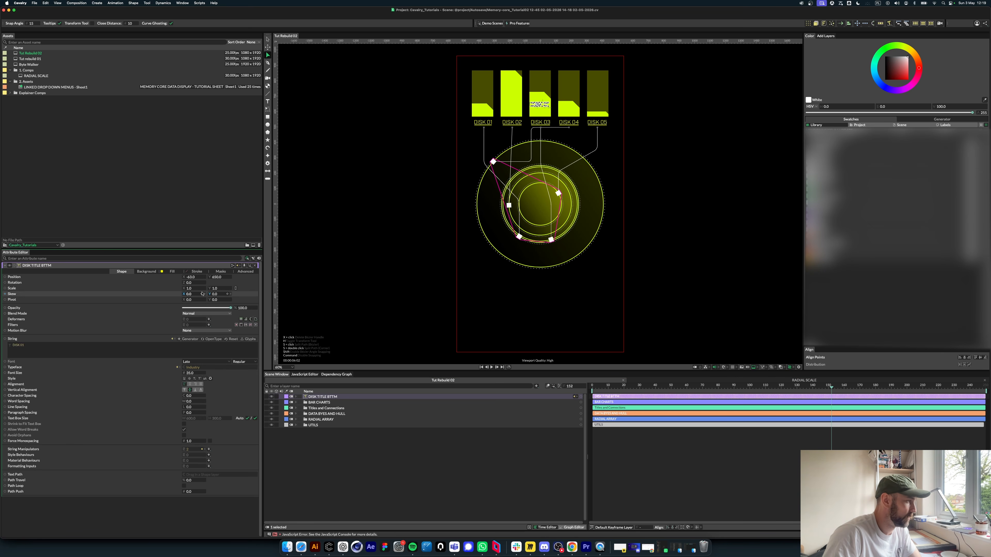
{"action": "left_click", "coordinate": [217, 278]}
{"action": "type", "text": "0"}
{"action": "key", "text": "Return"}
{"action": "left_click", "coordinate": [193, 278]}
{"action": "type", "text": "0"}
{"action": "key", "text": "Return"}
{"action": "left_click_drag", "start_coordinate": [219, 279], "coordinate": [224, 279]}
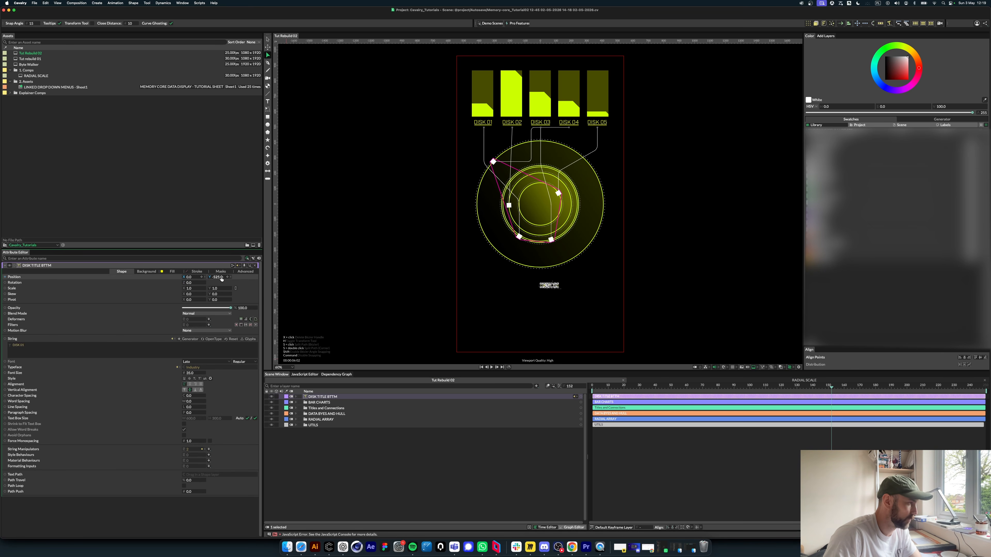
{"action": "left_click", "coordinate": [219, 278]}
{"action": "type", "text": "0"}
{"action": "key", "text": "Return"}
Step: Hide the BAR CHARTS, Titles and Connections, data and hull, and RADIAL ARRAY groups
{"action": "left_click", "coordinate": [315, 447]}
{"action": "left_click", "coordinate": [271, 403]}
{"action": "left_click", "coordinate": [271, 408]}
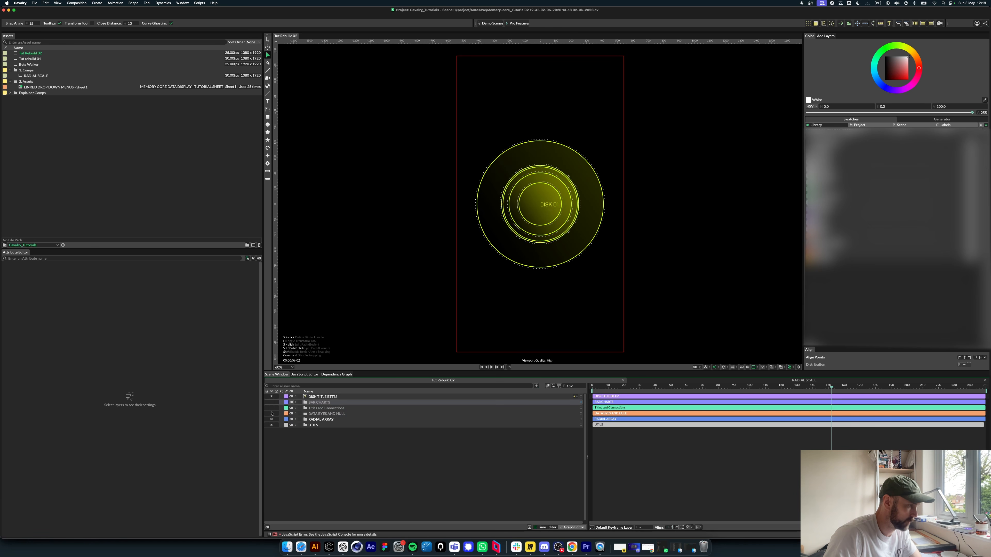
{"action": "left_click", "coordinate": [271, 414]}
{"action": "left_click", "coordinate": [271, 419]}
Step: Add a rectangle shape at the centre of the composition, over the DISK 01 text
{"action": "left_click", "coordinate": [330, 396]}
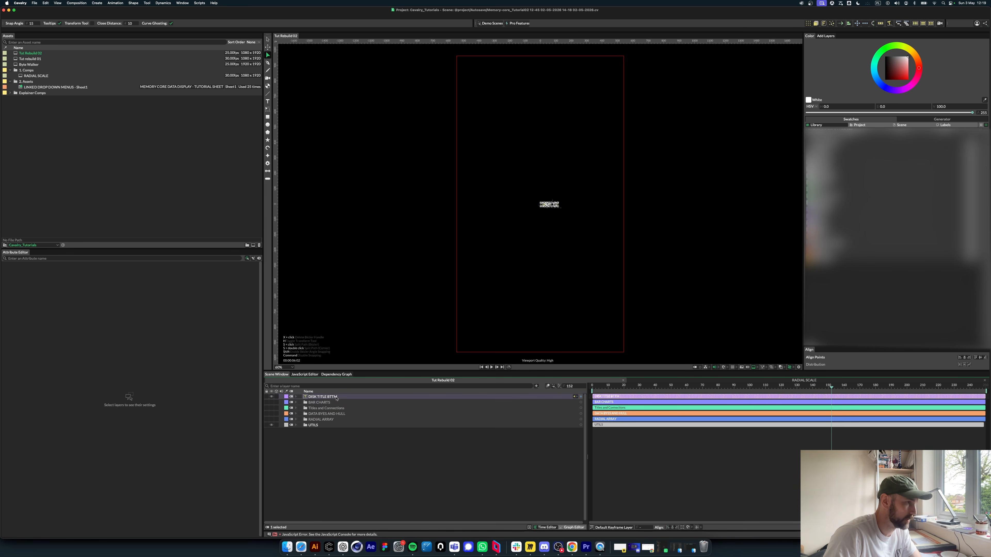
{"action": "left_click", "coordinate": [590, 214]}
{"action": "scroll", "coordinate": [551, 211], "scroll_direction": "up", "scroll_amount": 5}
{"action": "key", "text": "v"}
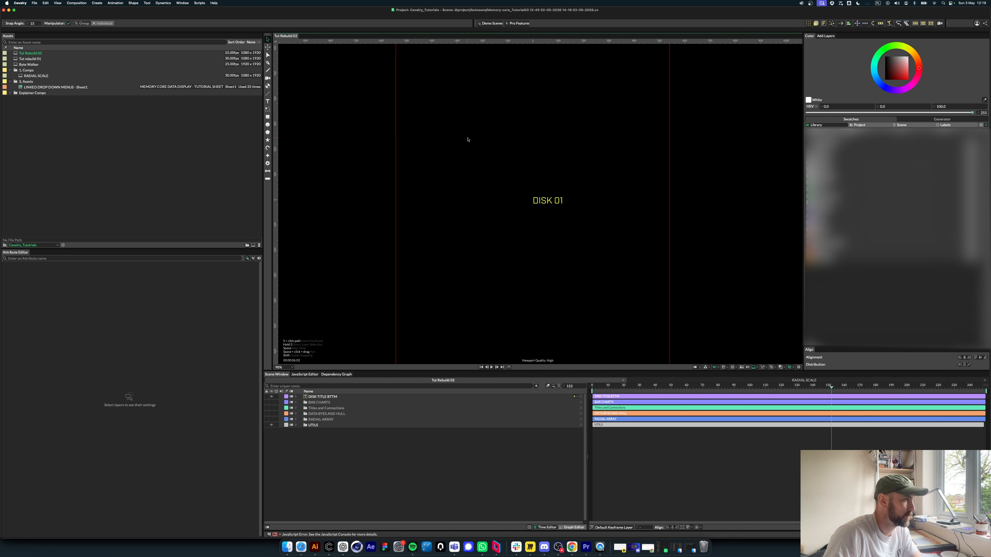
{"action": "scroll", "coordinate": [553, 204], "scroll_direction": "up", "scroll_amount": 4}
{"action": "scroll", "coordinate": [555, 219], "scroll_direction": "down", "scroll_amount": 4}
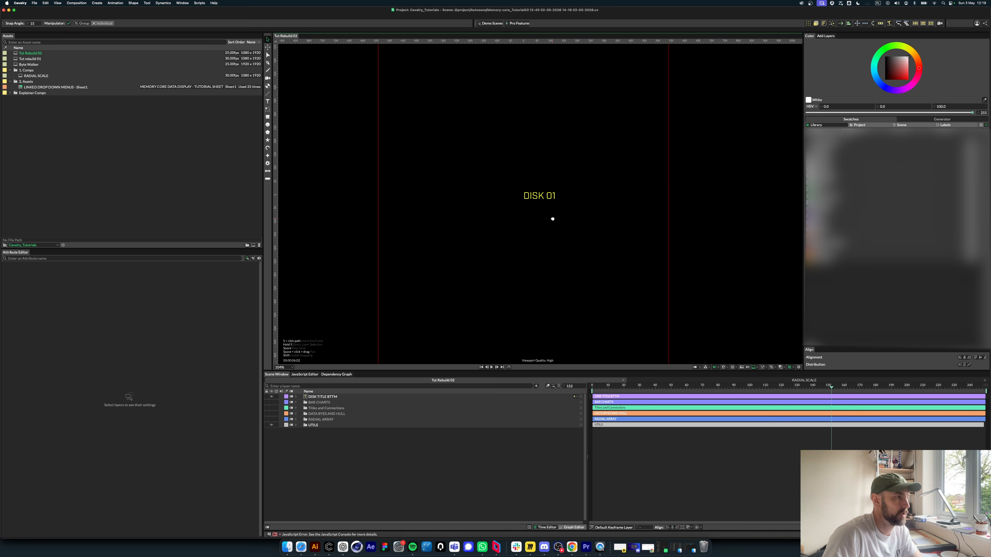
{"action": "scroll", "coordinate": [546, 215], "scroll_direction": "up", "scroll_amount": 4}
{"action": "scroll", "coordinate": [554, 271], "scroll_direction": "down", "scroll_amount": 1}
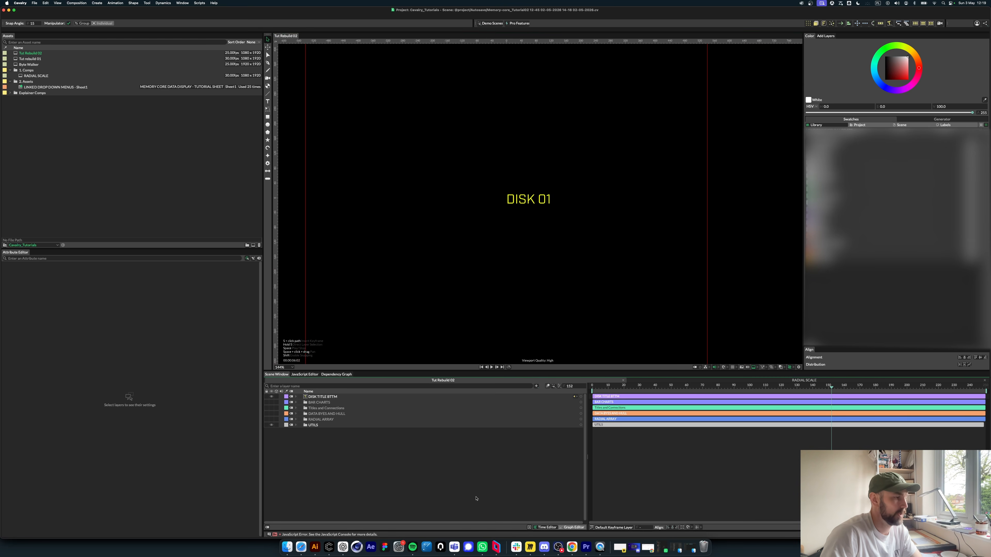
{"action": "left_click", "coordinate": [268, 117]}
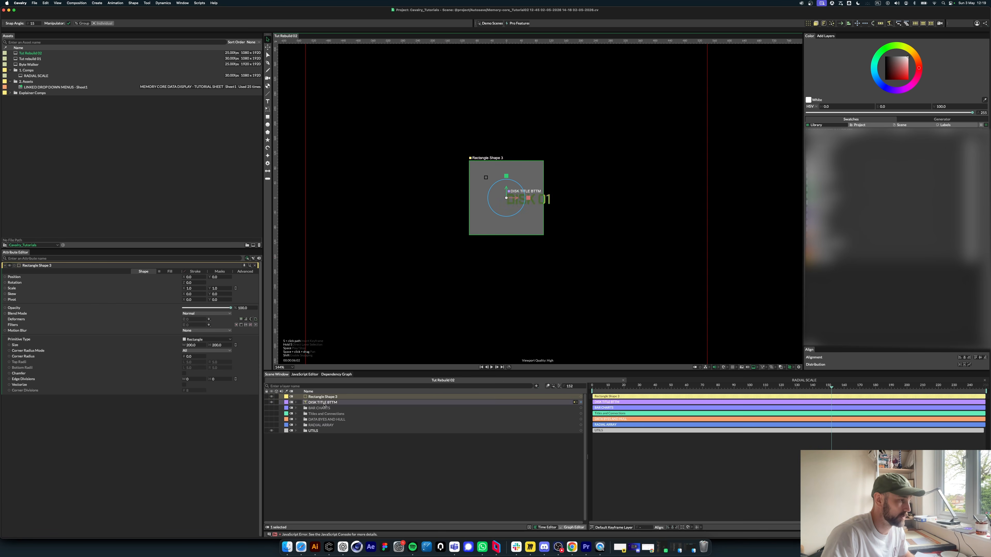
Step: Set the DISK TITLE BTTM text's vertical pivot to about -3 so it is centred vertically on the rectangle
{"action": "left_click", "coordinate": [323, 402]}
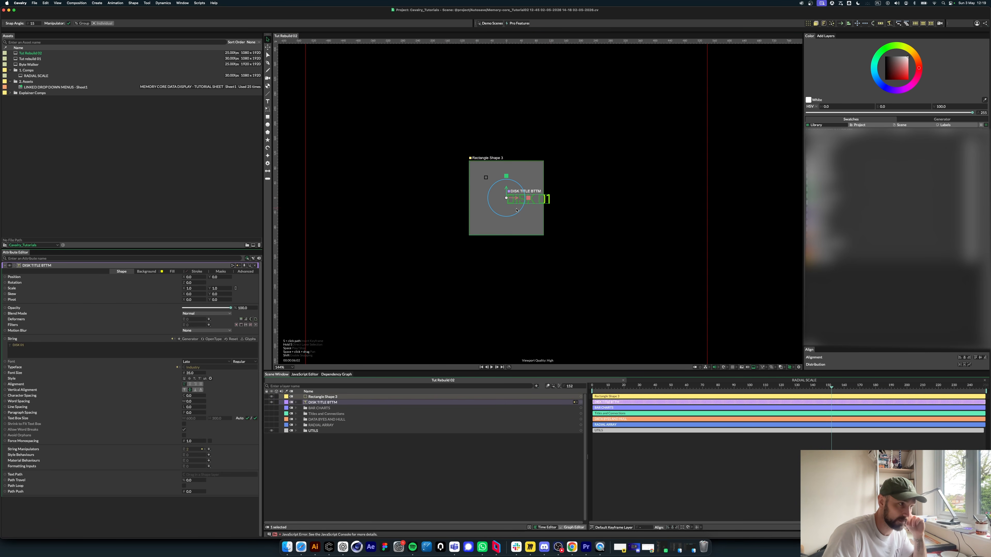
{"action": "left_click_drag", "start_coordinate": [215, 299], "coordinate": [209, 300]}
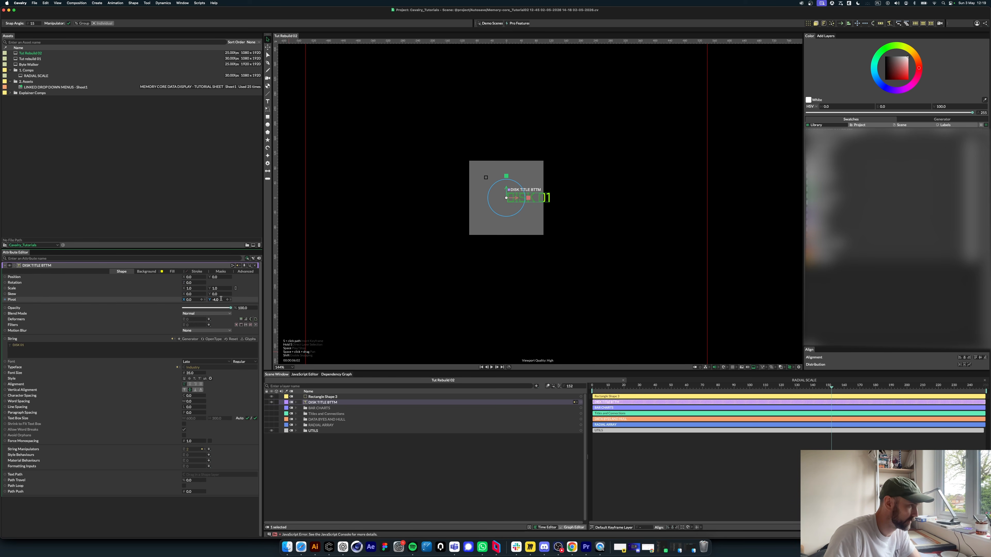
{"action": "type", "text": "-3"}
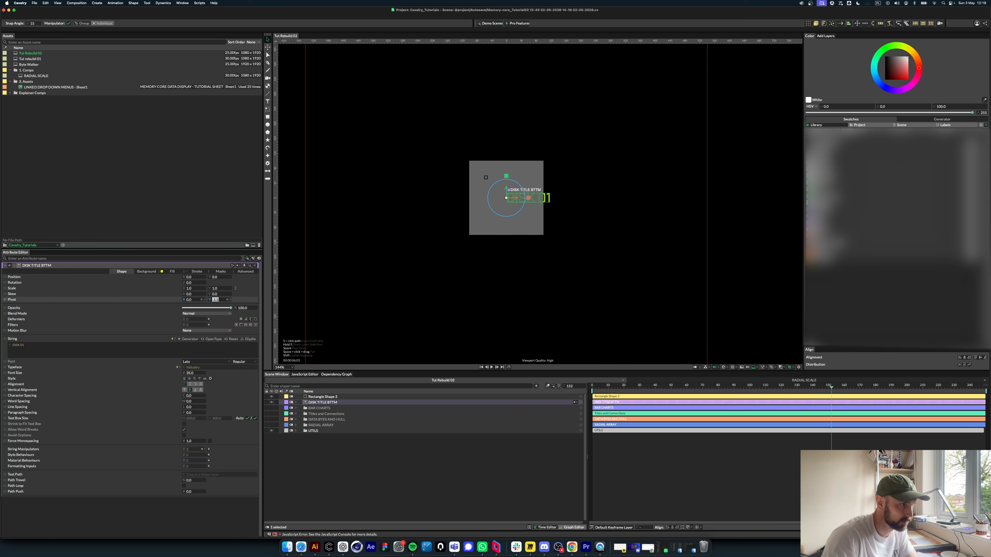
Step: Rename the rectangle layer TITLE BG and place DISK TITLE BTTM above it in the layer order
{"action": "left_click", "coordinate": [341, 397]}
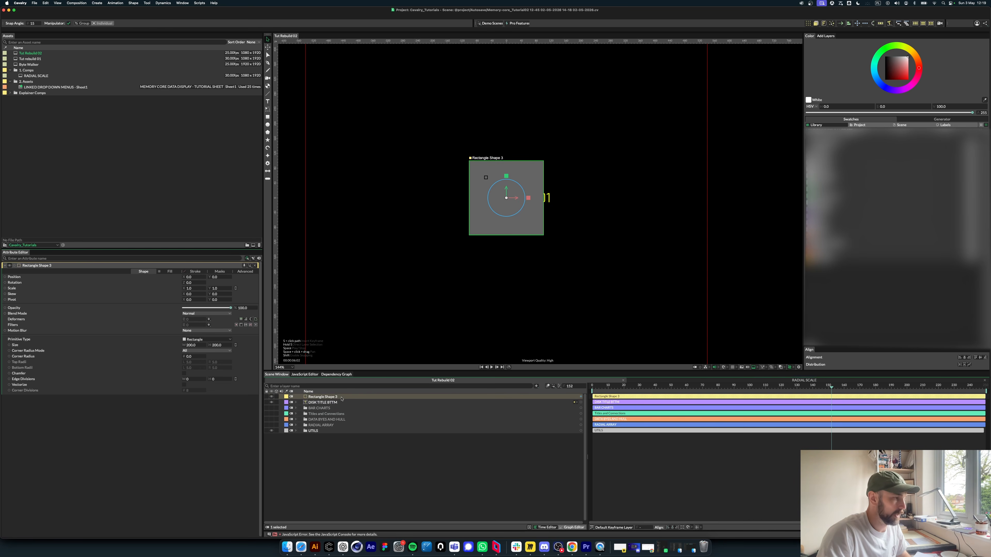
{"action": "double_click", "coordinate": [342, 398]}
{"action": "type", "text": "TIT"}
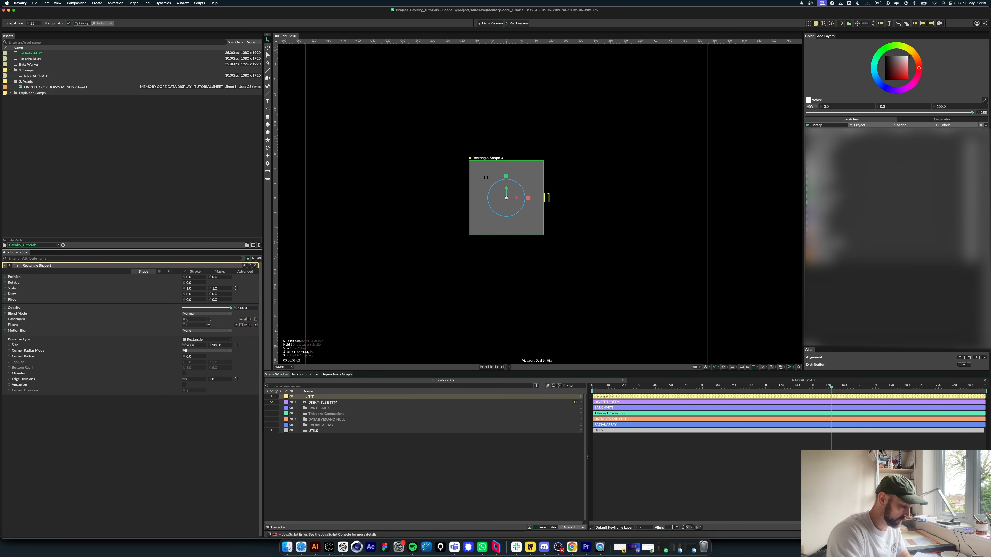
{"action": "type", "text": "LE BG"}
{"action": "key", "text": "Return"}
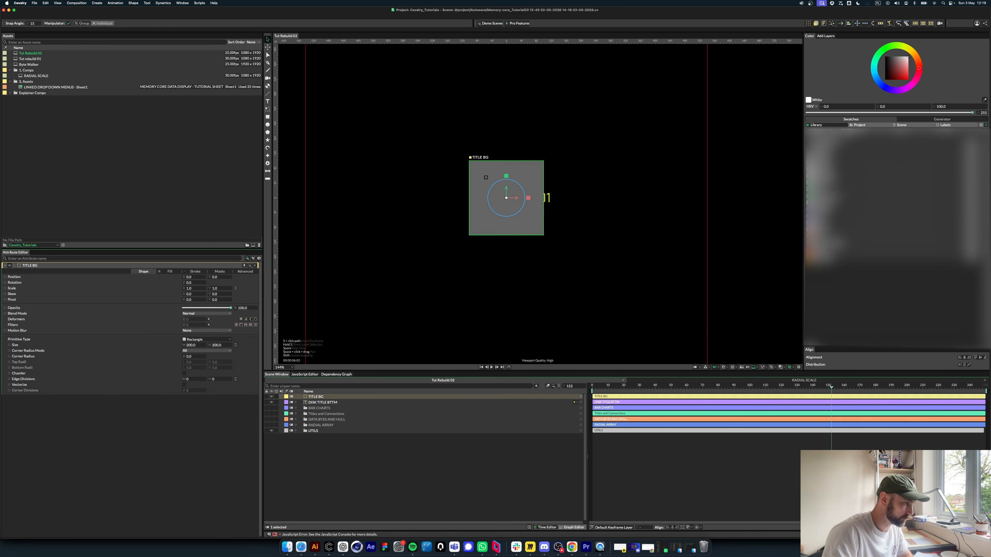
{"action": "left_click_drag", "start_coordinate": [316, 404], "coordinate": [316, 394]}
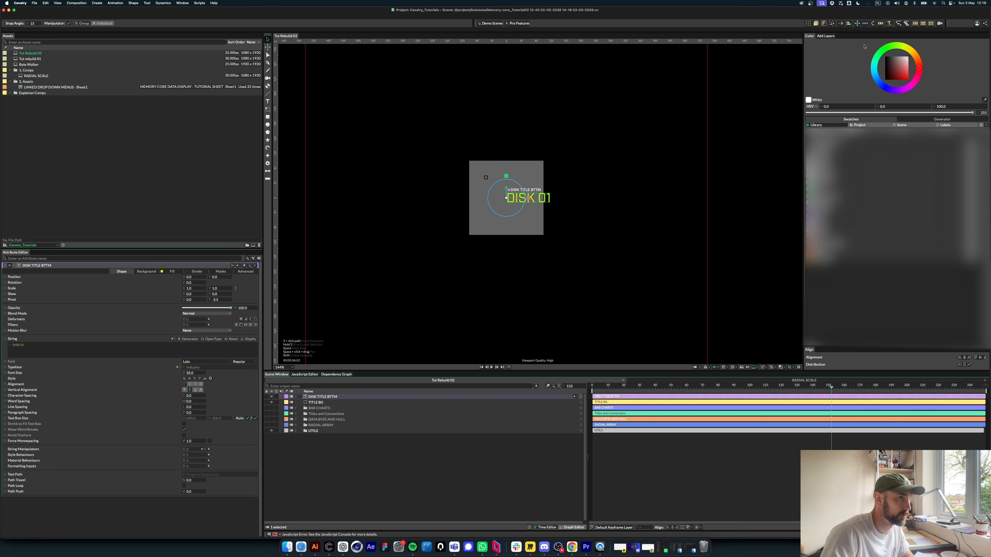
Step: Add an Align behaviour to the DISK TITLE BTTM text and place it beneath TITLE BG in the layer list
{"action": "left_click", "coordinate": [848, 23]}
{"action": "left_click_drag", "start_coordinate": [317, 396], "coordinate": [330, 407]}
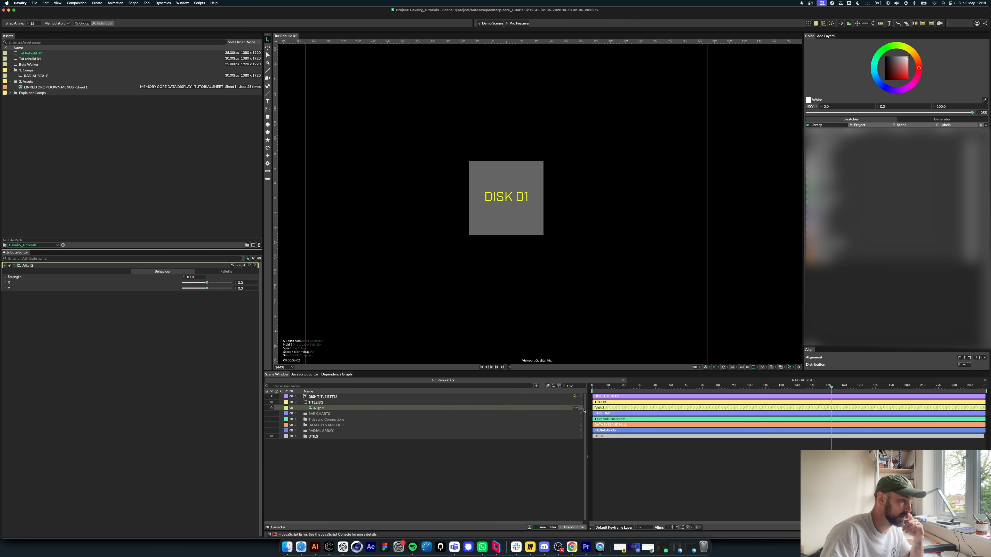
{"action": "left_click", "coordinate": [325, 403]}
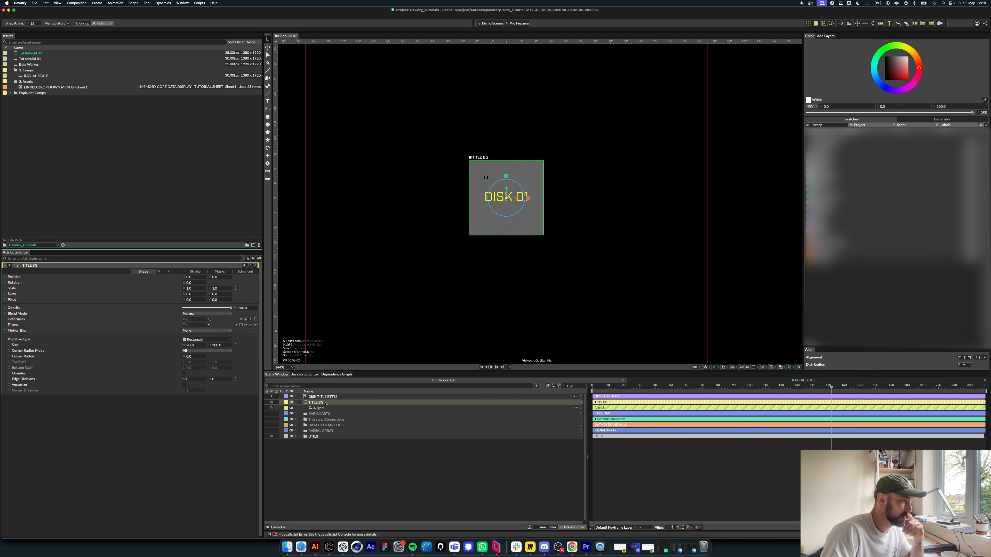
{"action": "left_click", "coordinate": [320, 408]}
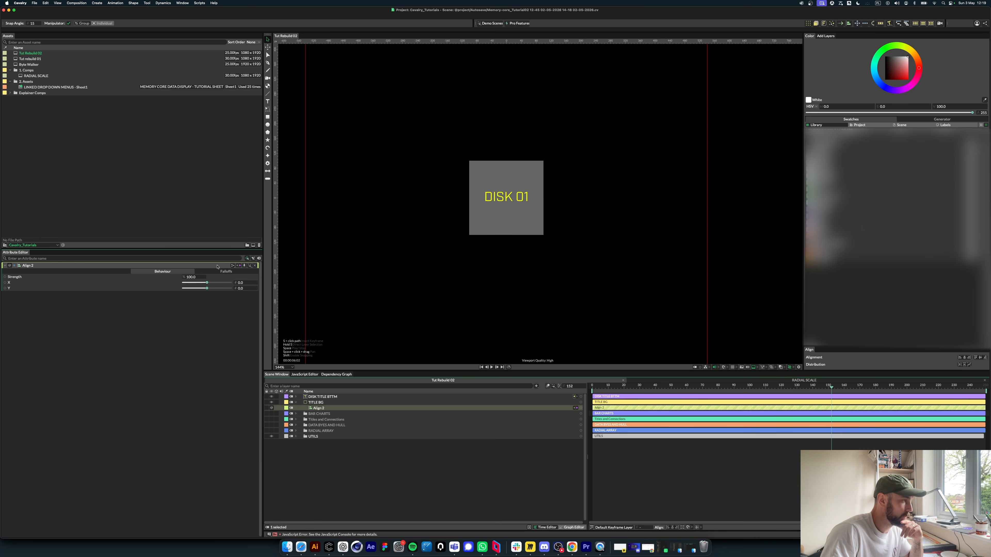
{"action": "left_click_drag", "start_coordinate": [207, 282], "coordinate": [231, 283]}
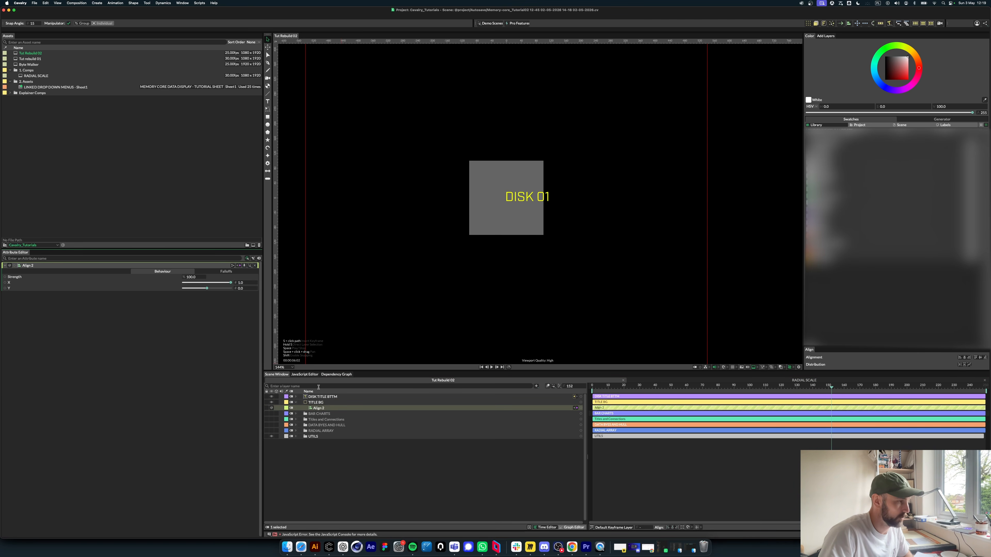
{"action": "key", "text": "super+z"}
Step: Disconnect Align 2 from the DISK TITLE BTTM text's deformers and connect it to the deformers of TITLE BG
{"action": "left_click", "coordinate": [297, 396]}
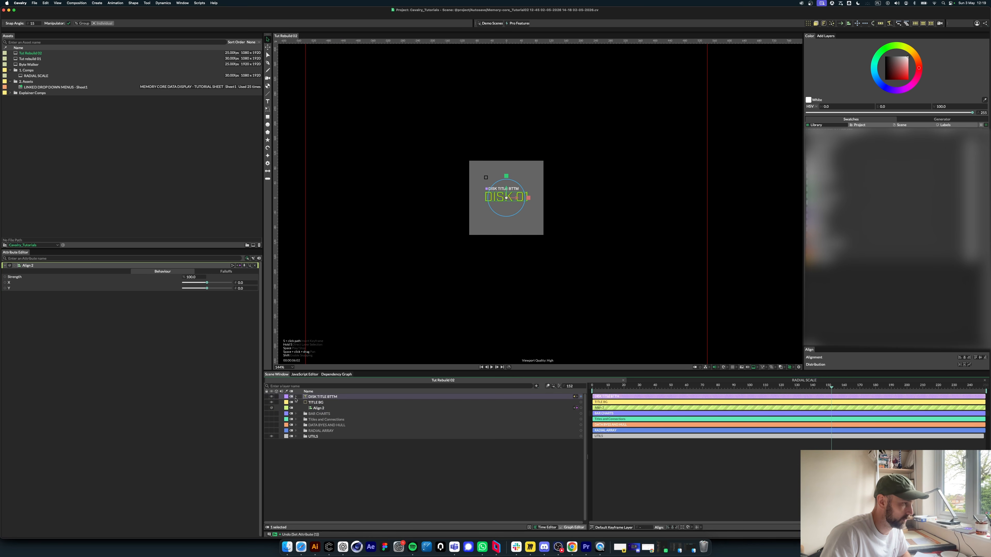
{"action": "left_click", "coordinate": [295, 397]}
{"action": "left_click", "coordinate": [320, 419]}
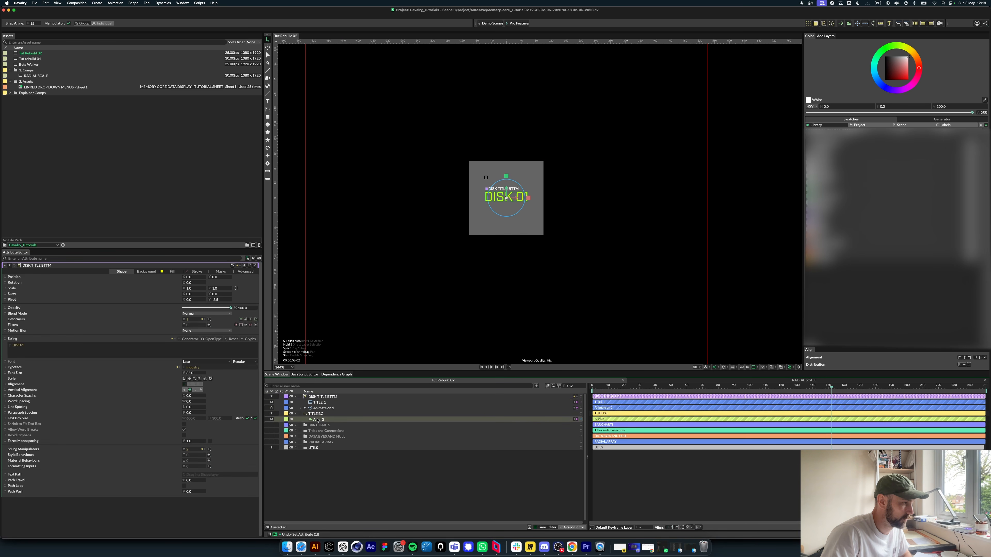
{"action": "left_click", "coordinate": [331, 395]}
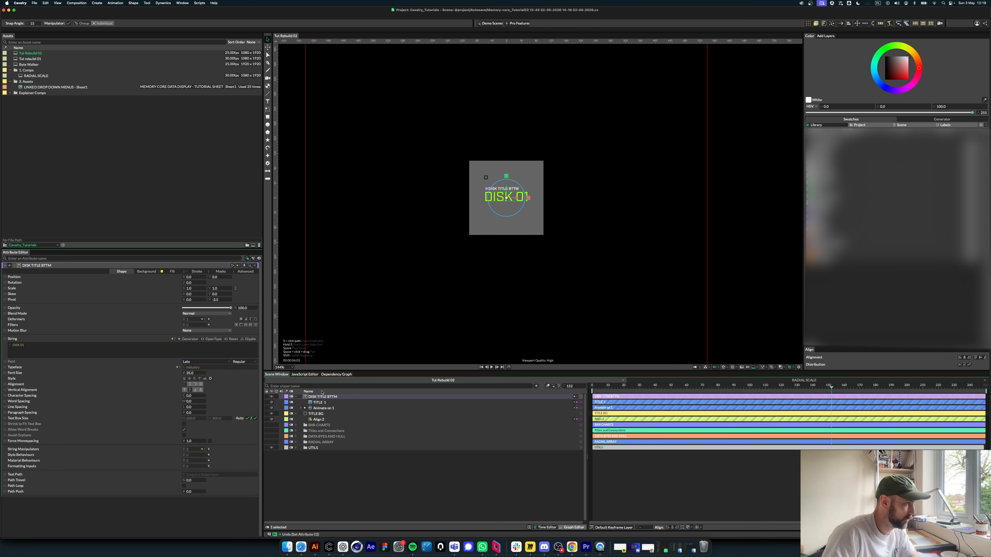
{"action": "mouse_move", "coordinate": [268, 318]}
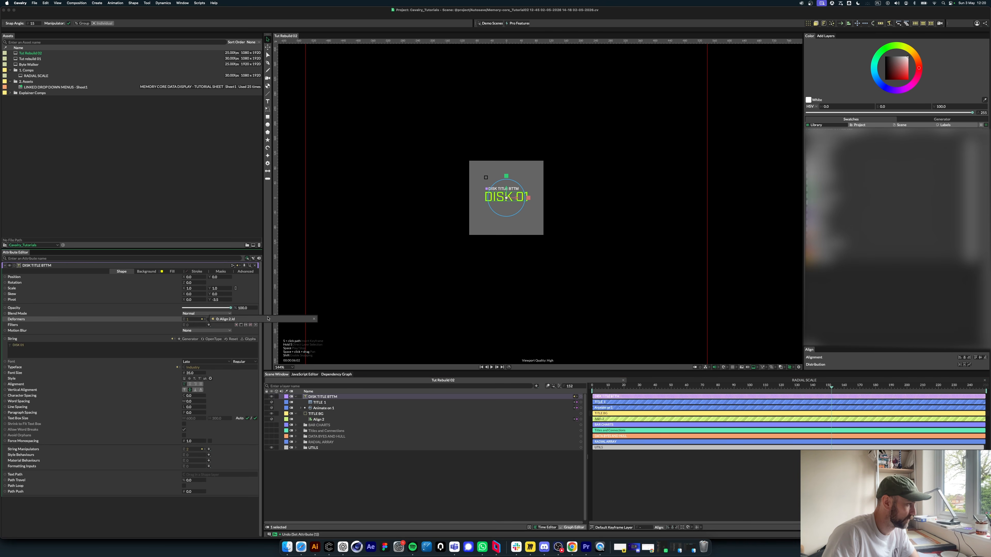
{"action": "left_click", "coordinate": [314, 319]}
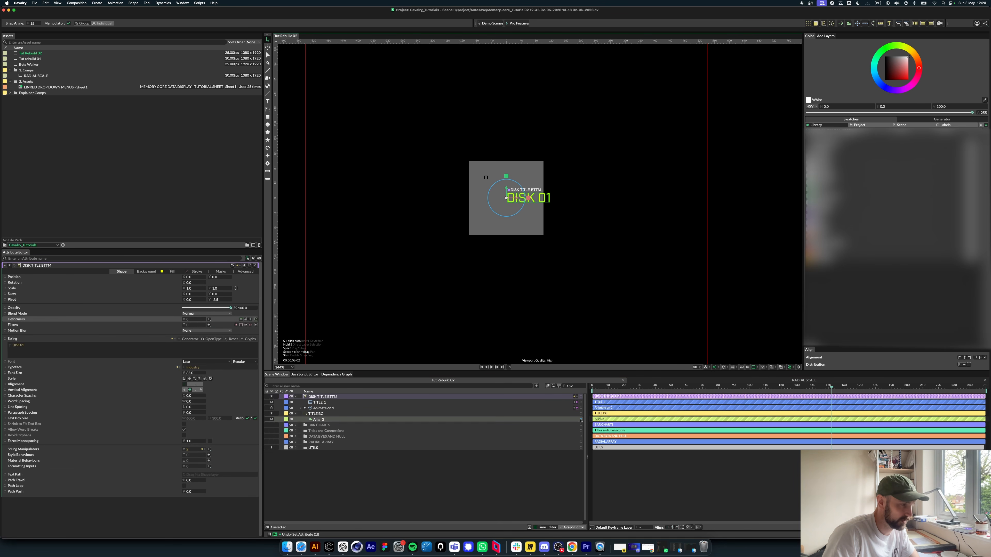
{"action": "left_click_drag", "start_coordinate": [580, 419], "coordinate": [310, 413]}
{"action": "mouse_move", "coordinate": [337, 417]}
{"action": "left_click", "coordinate": [396, 416]}
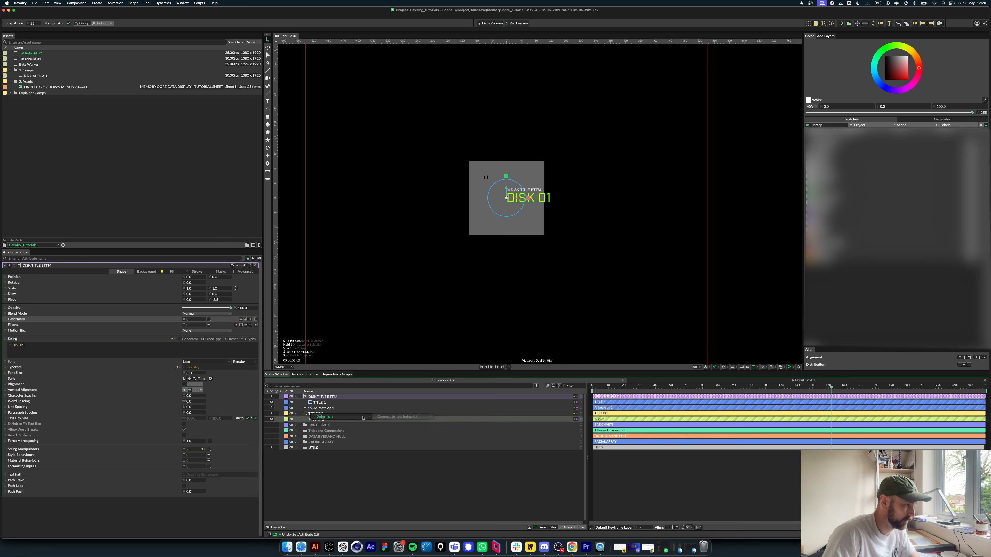
Step: Set the X alignment of Align 2 to 1.0 so TITLE BG starts at the text's left edge
{"action": "left_click", "coordinate": [316, 402]}
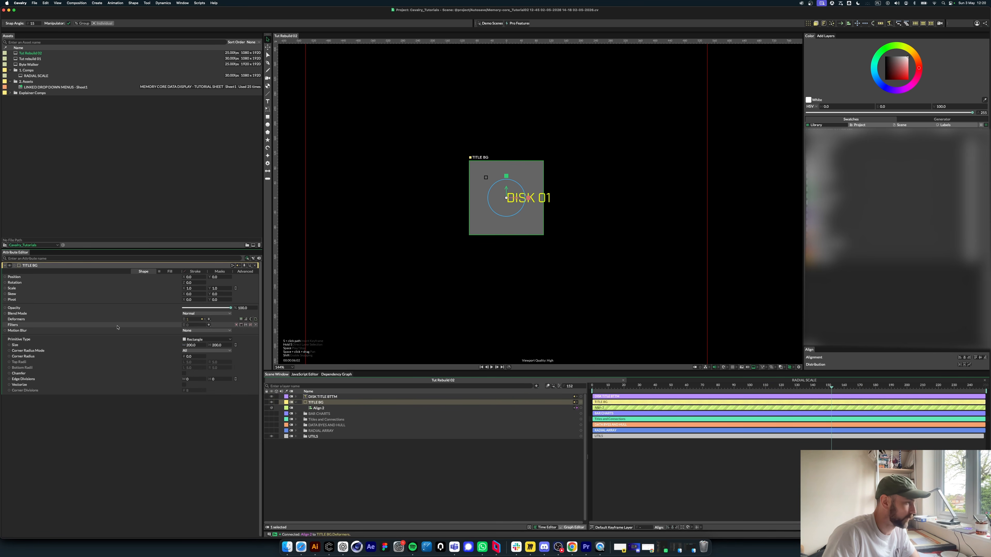
{"action": "left_click", "coordinate": [319, 413]}
{"action": "left_click", "coordinate": [319, 408]}
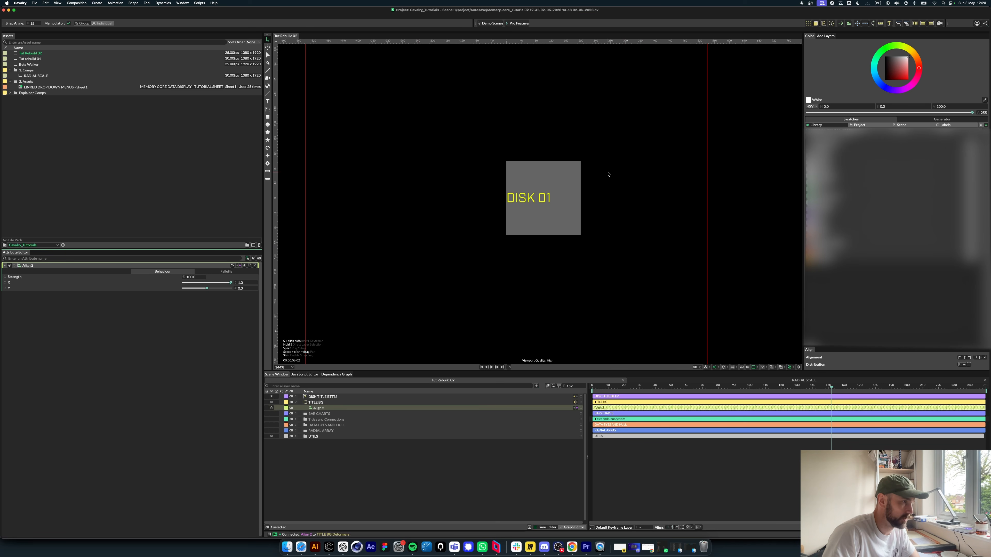
Step: Resize the TITLE BG rectangle to about 129 by 35 so it fits around the DISK 01 text
{"action": "left_click", "coordinate": [316, 402]}
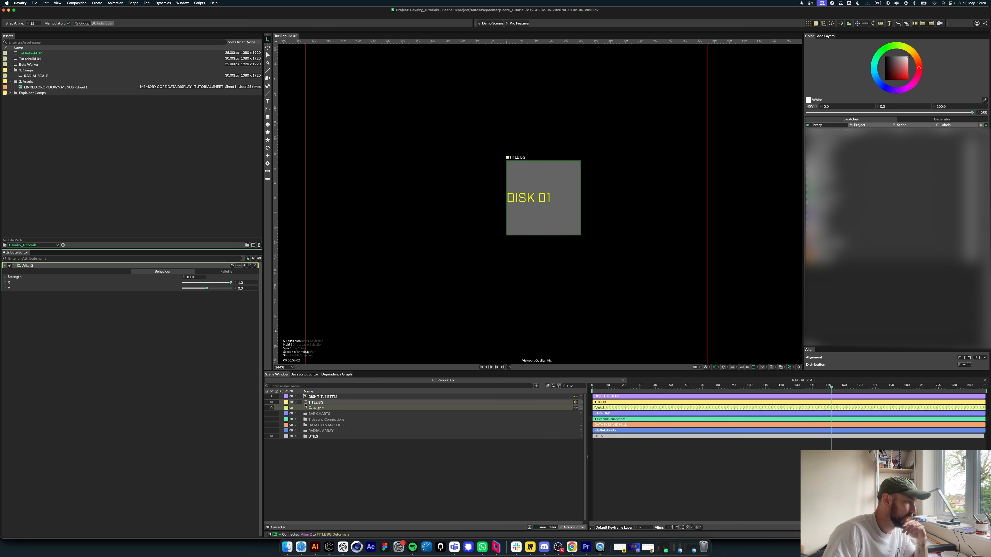
{"action": "left_click_drag", "start_coordinate": [220, 346], "coordinate": [157, 345]}
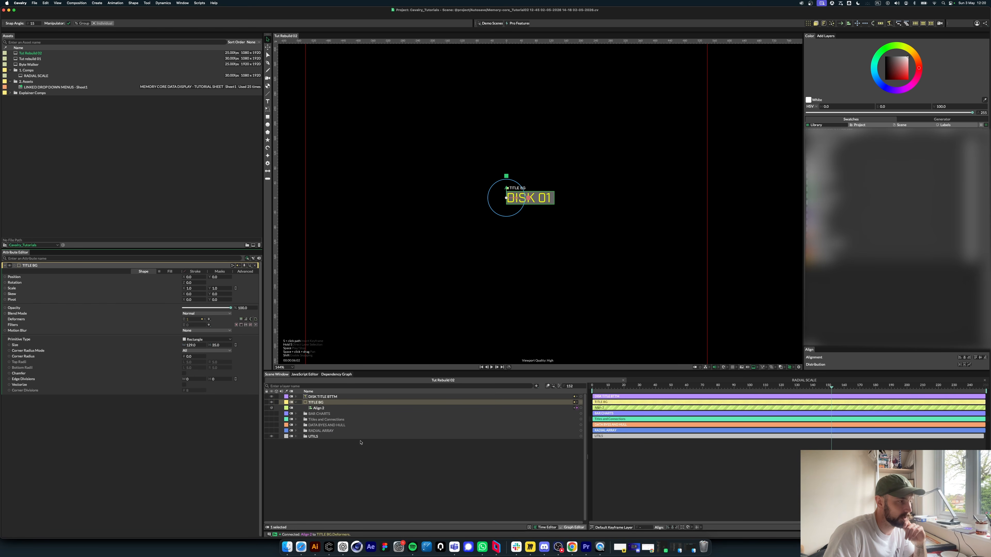
{"action": "left_click", "coordinate": [374, 467]}
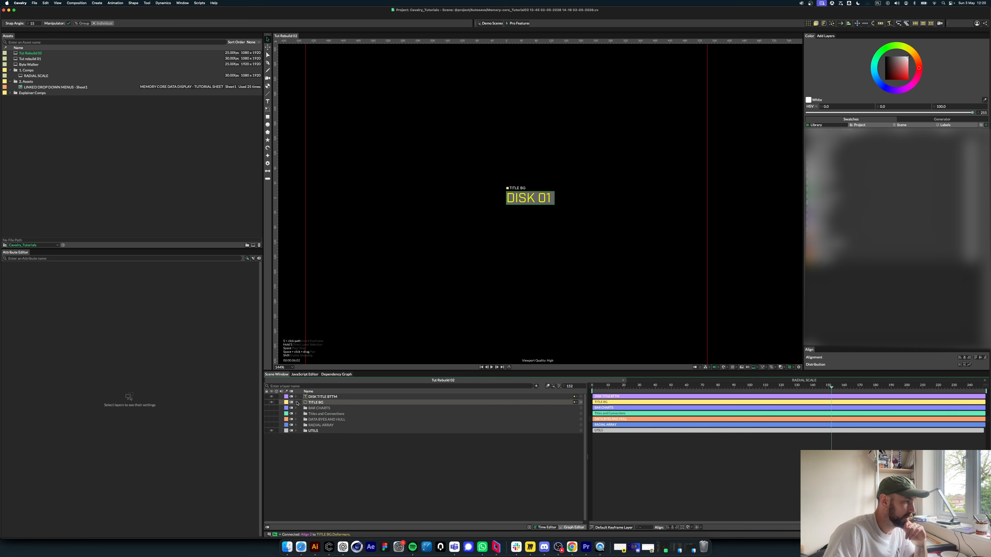
Step: Set the vertical edge divisions of TITLE BG to 1 and show its editable points
{"action": "left_click", "coordinate": [325, 398]}
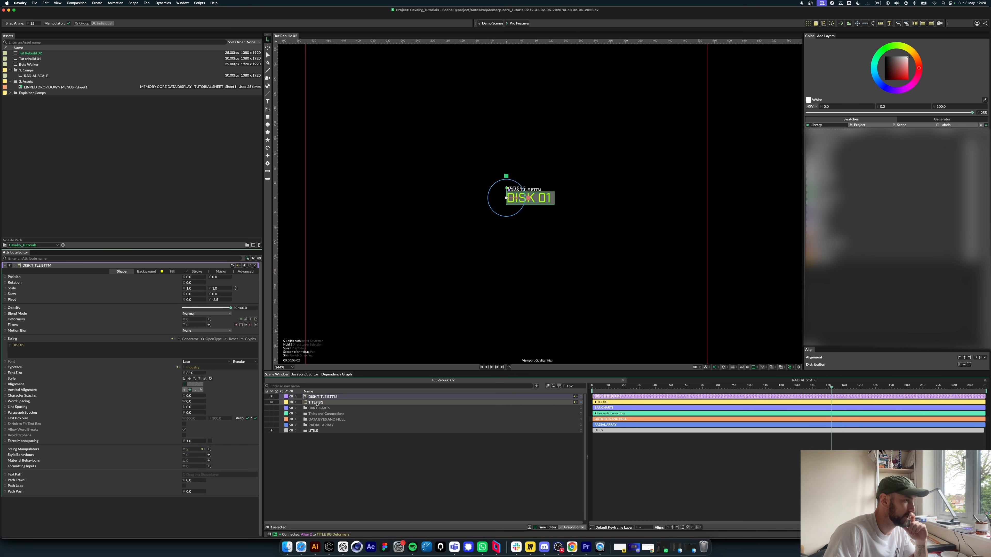
{"action": "left_click", "coordinate": [296, 403]}
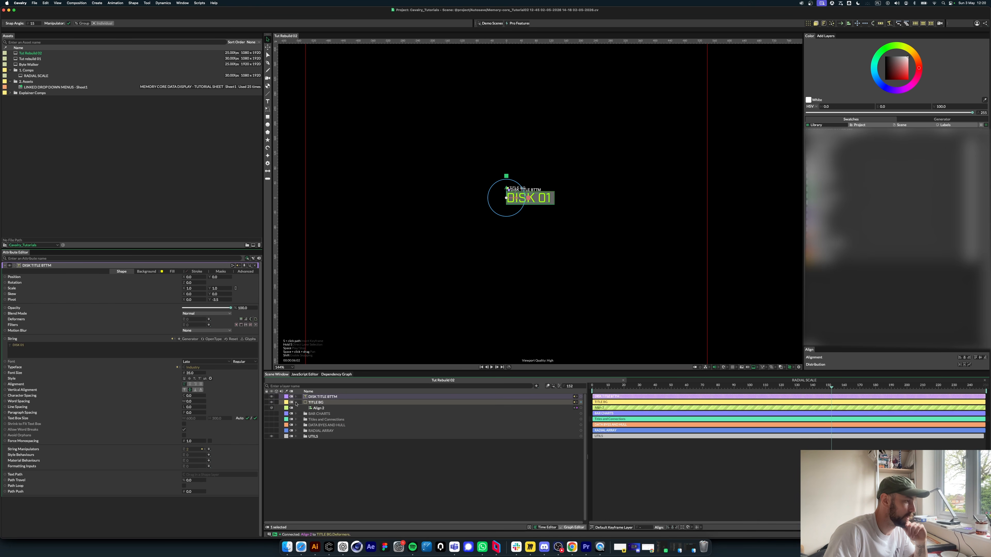
{"action": "left_click", "coordinate": [301, 402]}
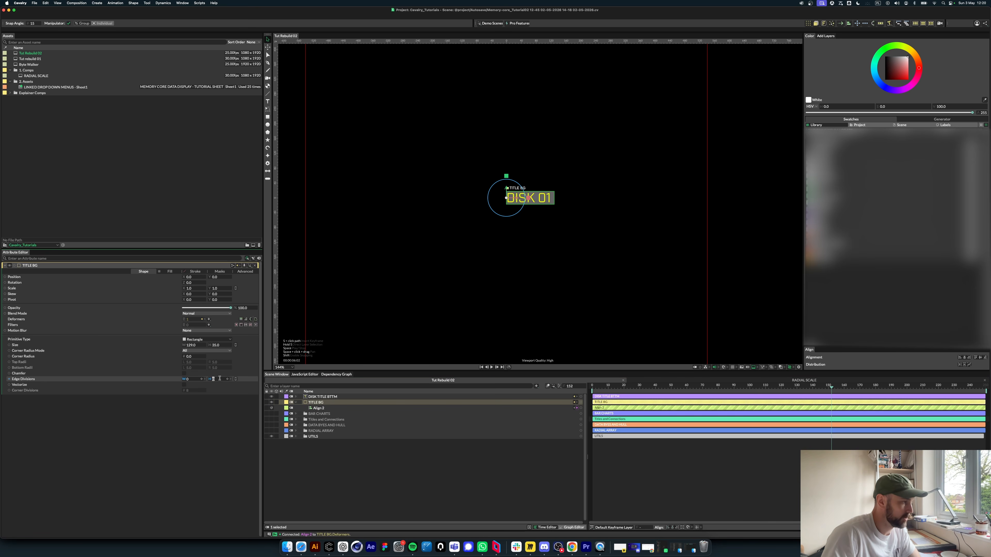
{"action": "type", "text": "1"}
{"action": "key", "text": "Return"}
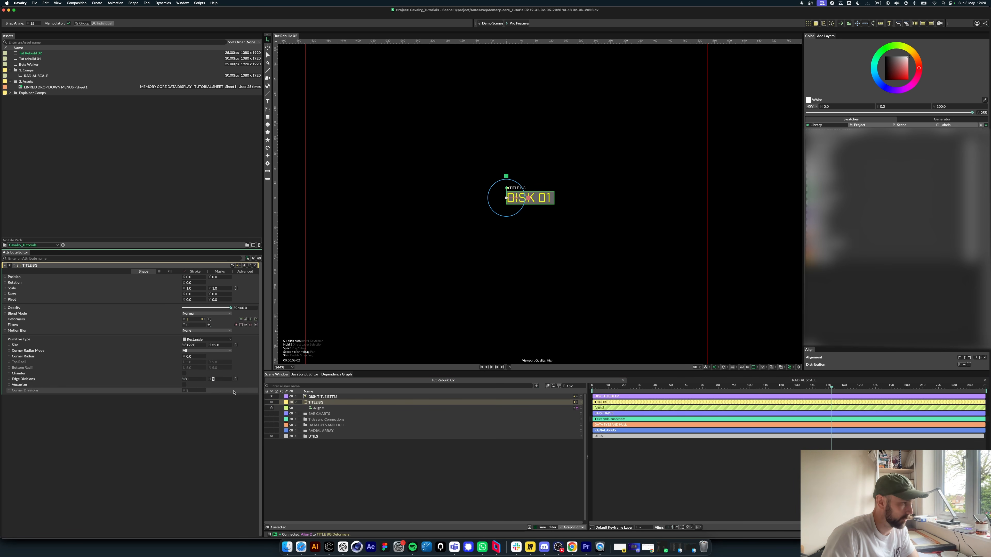
{"action": "left_click", "coordinate": [267, 55]}
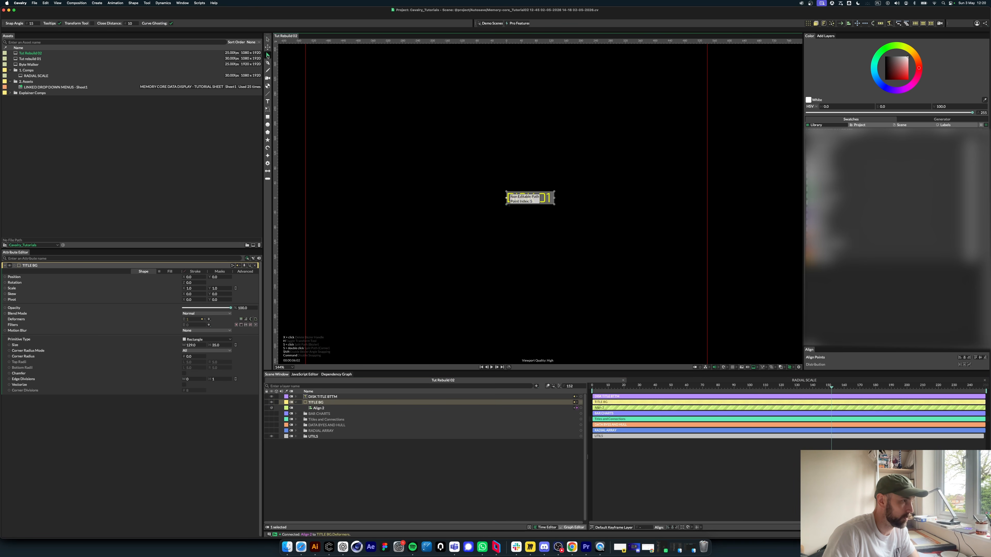
Step: Add a Component Constraint to the position of the DISK TITLE BTTM text and show the constraint's settings
{"action": "scroll", "coordinate": [529, 172], "scroll_direction": "up", "scroll_amount": 5}
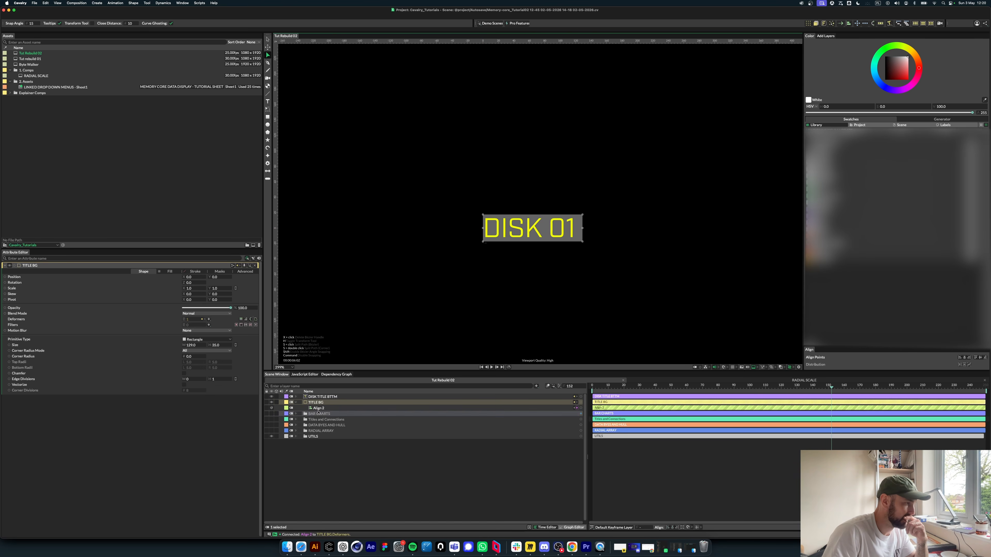
{"action": "left_click", "coordinate": [296, 402]}
{"action": "left_click", "coordinate": [322, 397]}
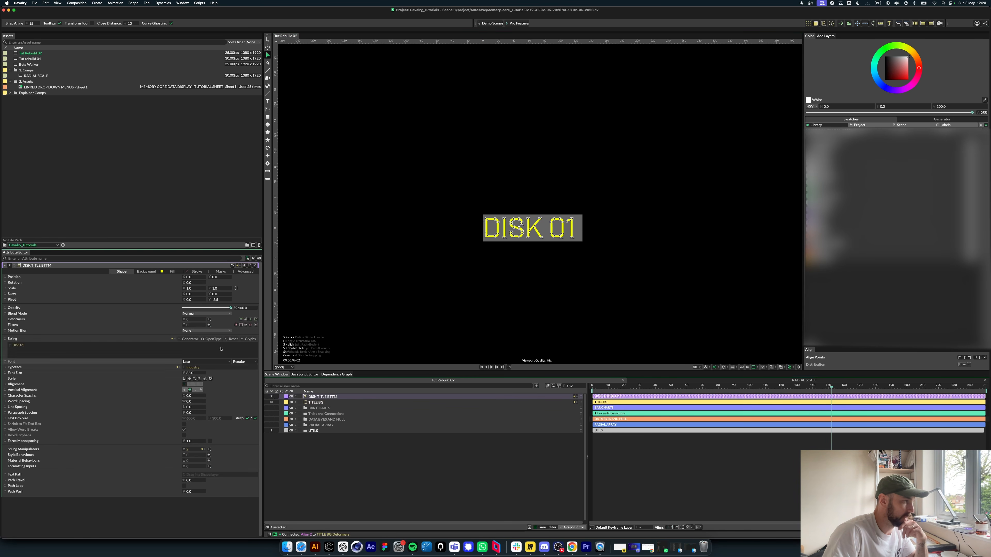
{"action": "right_click", "coordinate": [15, 278]}
{"action": "mouse_move", "coordinate": [40, 340]}
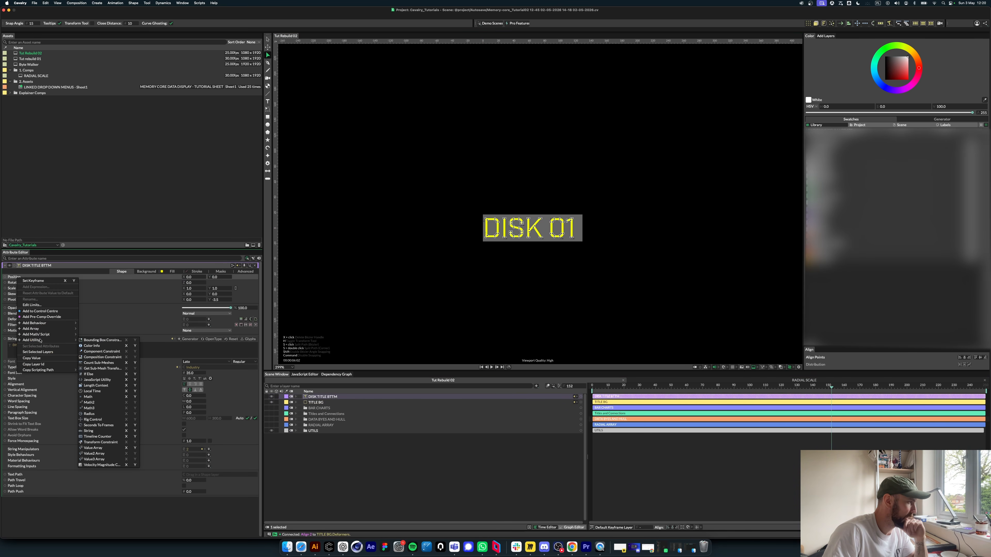
{"action": "left_click", "coordinate": [102, 352]}
{"action": "left_click_drag", "start_coordinate": [358, 398], "coordinate": [342, 404]}
{"action": "left_click", "coordinate": [341, 403]}
{"action": "left_click", "coordinate": [296, 396]}
{"action": "left_click", "coordinate": [321, 403]}
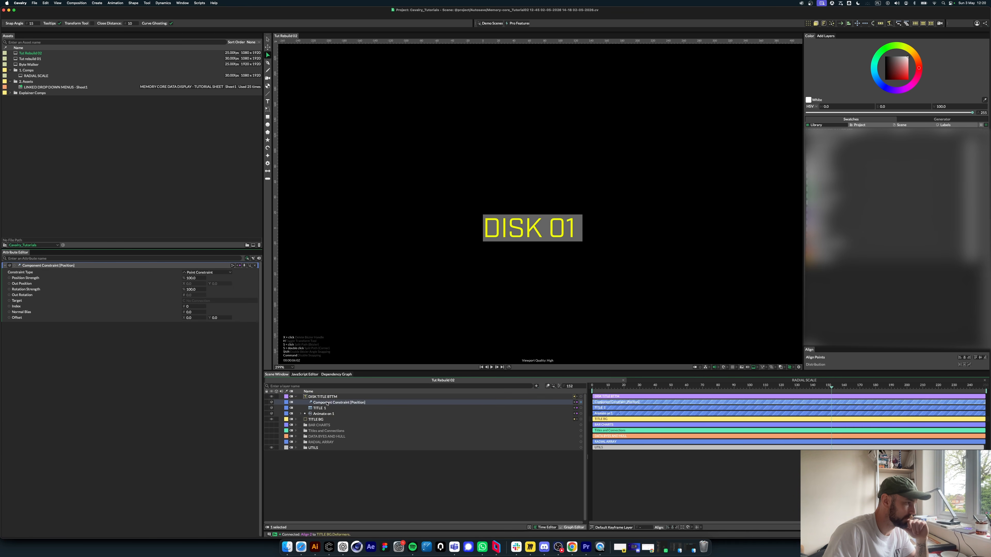
Step: Use Point Constraint as the component constraint's type and connect TITLE BG as its target
{"action": "left_click", "coordinate": [199, 272]}
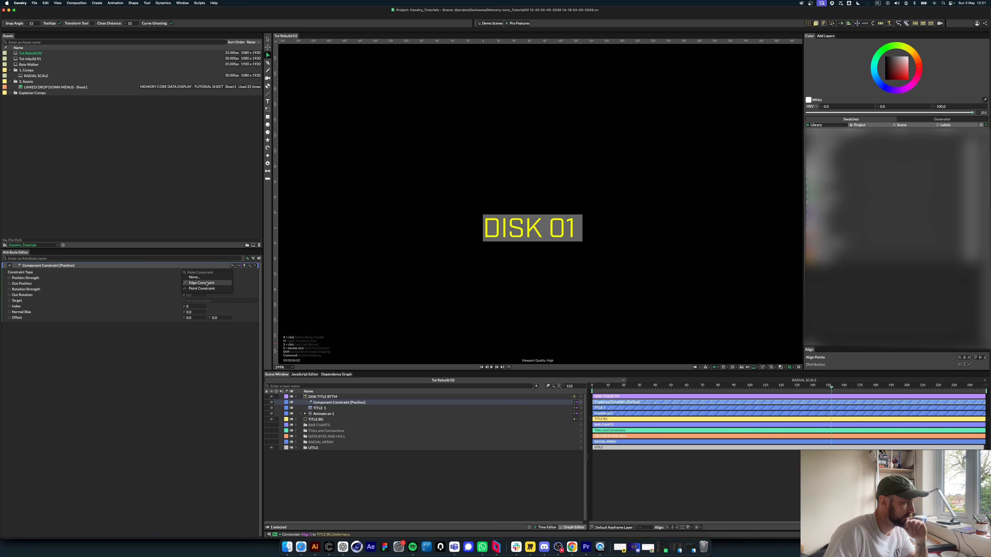
{"action": "left_click", "coordinate": [206, 289]}
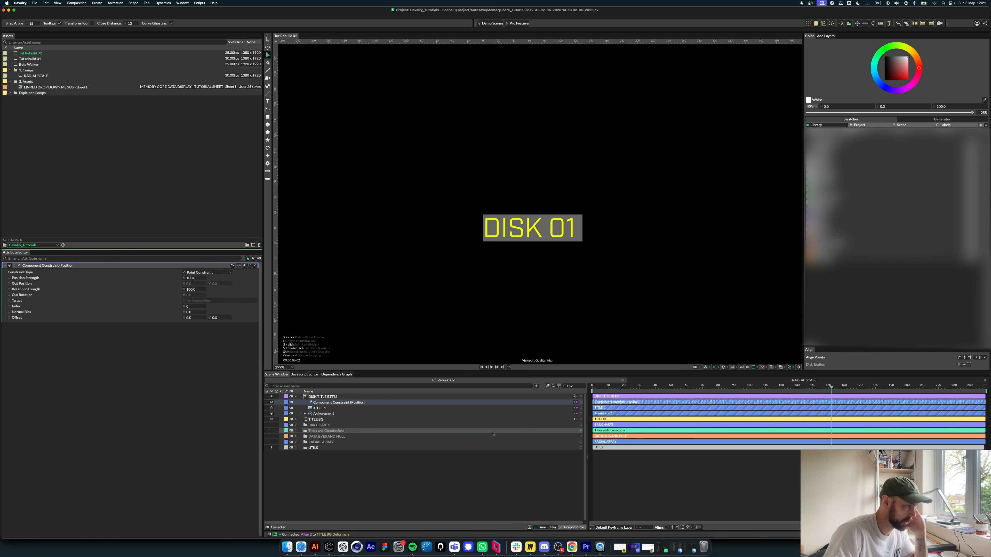
{"action": "left_click_drag", "start_coordinate": [581, 419], "coordinate": [194, 301]}
Step: Try Edge Constraint as the component constraint's type and switch back to Point Constraint
{"action": "left_click", "coordinate": [207, 273]}
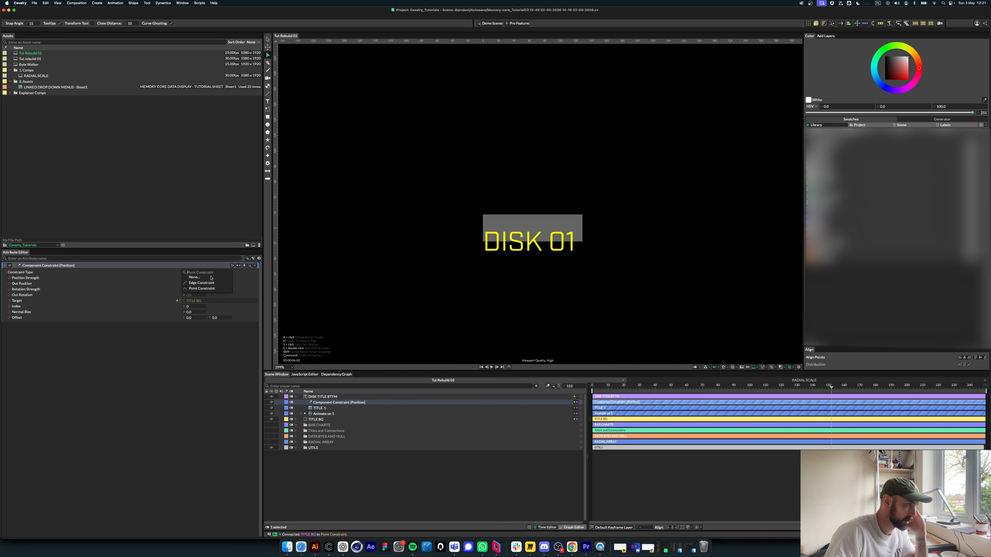
{"action": "left_click", "coordinate": [208, 283]}
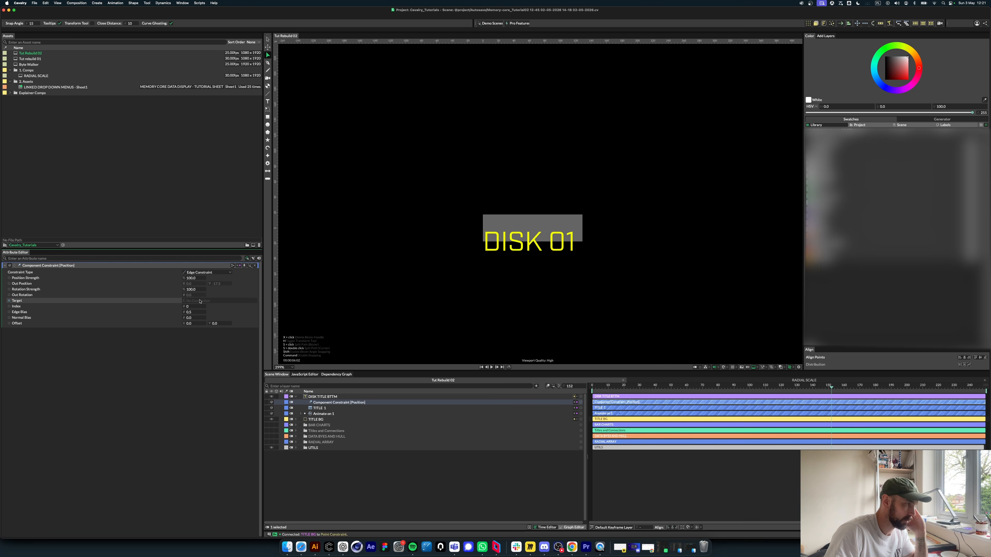
{"action": "left_click", "coordinate": [230, 273]}
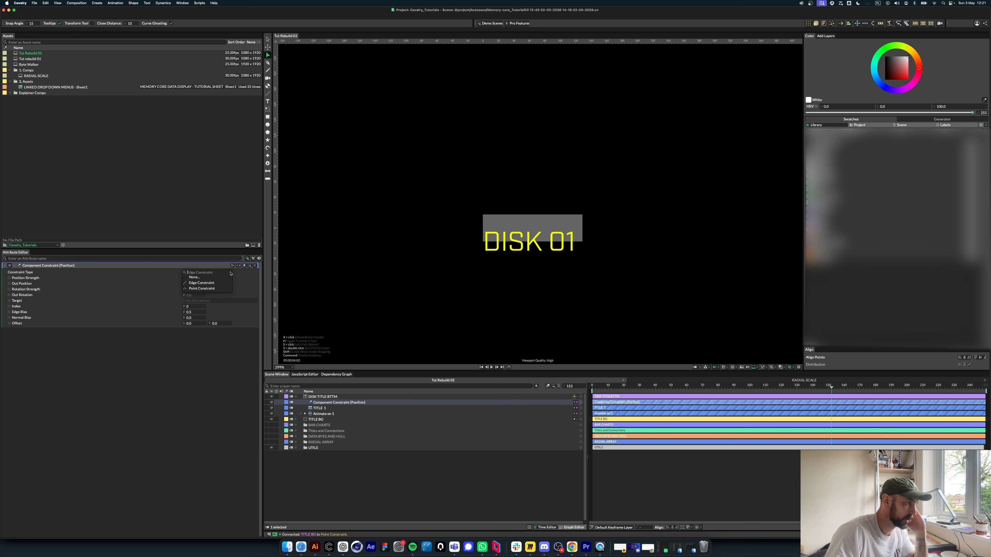
{"action": "left_click", "coordinate": [209, 289]}
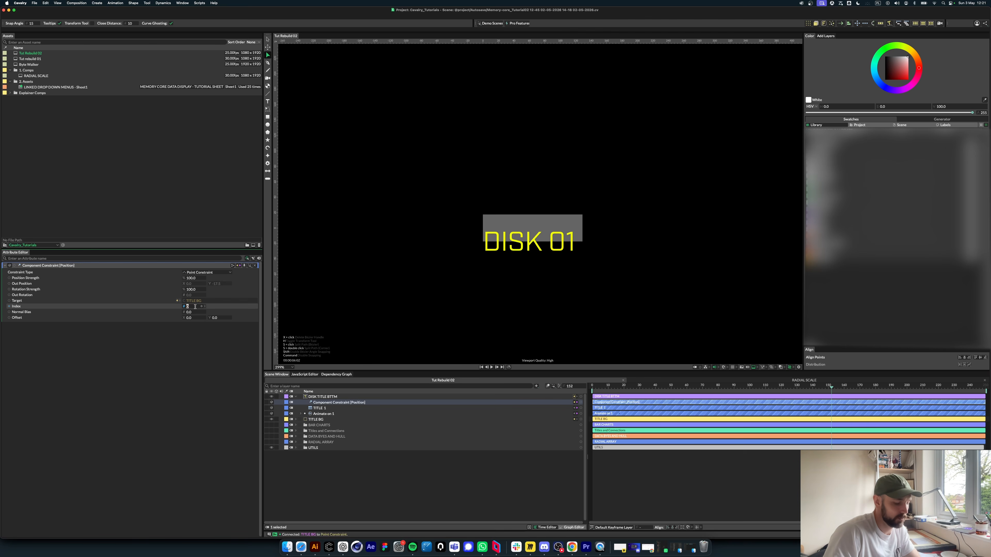
Step: Set the component constraint's index to 5 so the text attaches to the middle point of TITLE BG's left edge
{"action": "key", "text": "Up"}
{"action": "key", "text": "Up"}
{"action": "key", "text": "Up"}
{"action": "key", "text": "Up"}
{"action": "key", "text": "Up"}
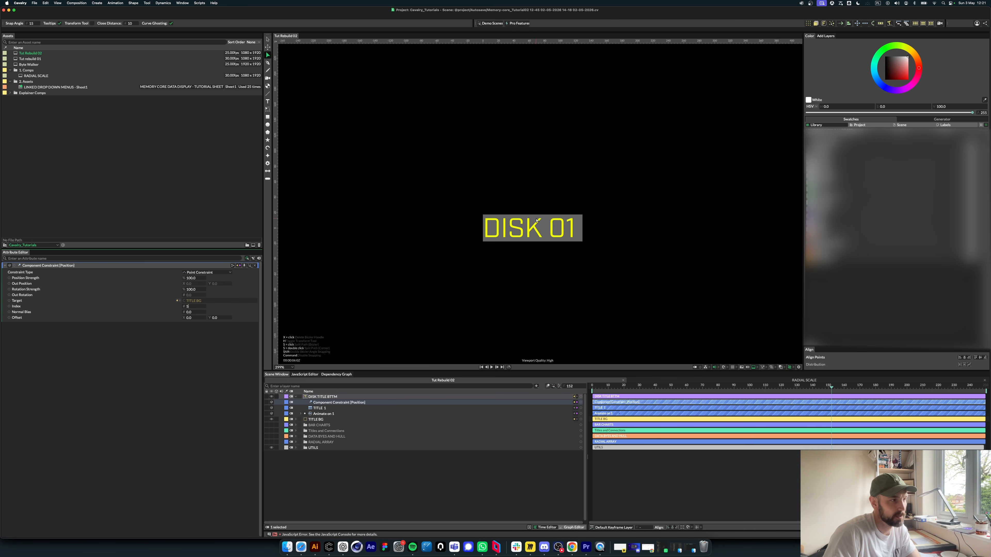
Step: Test the constraint by moving TITLE BG to X position 107, and undo the move
{"action": "left_click", "coordinate": [296, 397]}
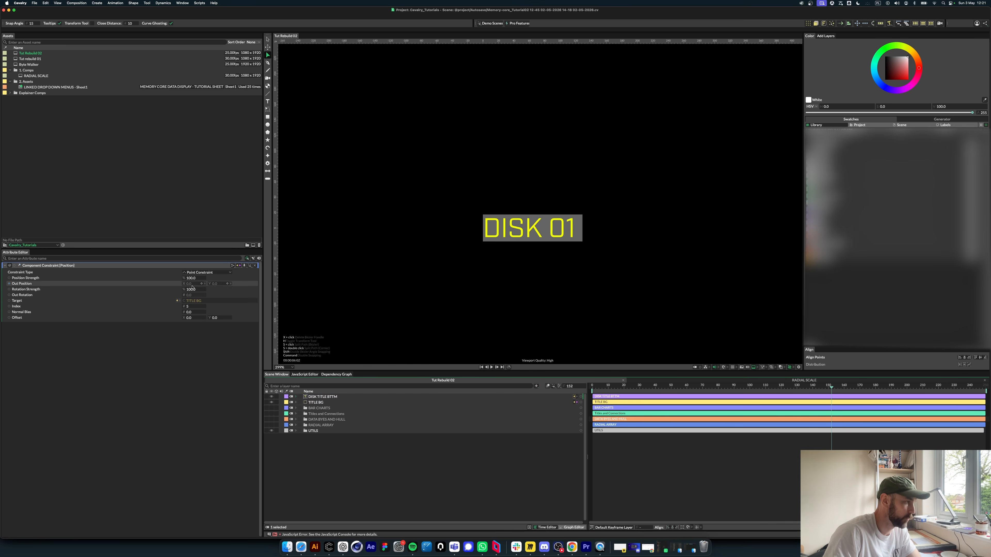
{"action": "left_click", "coordinate": [316, 403]}
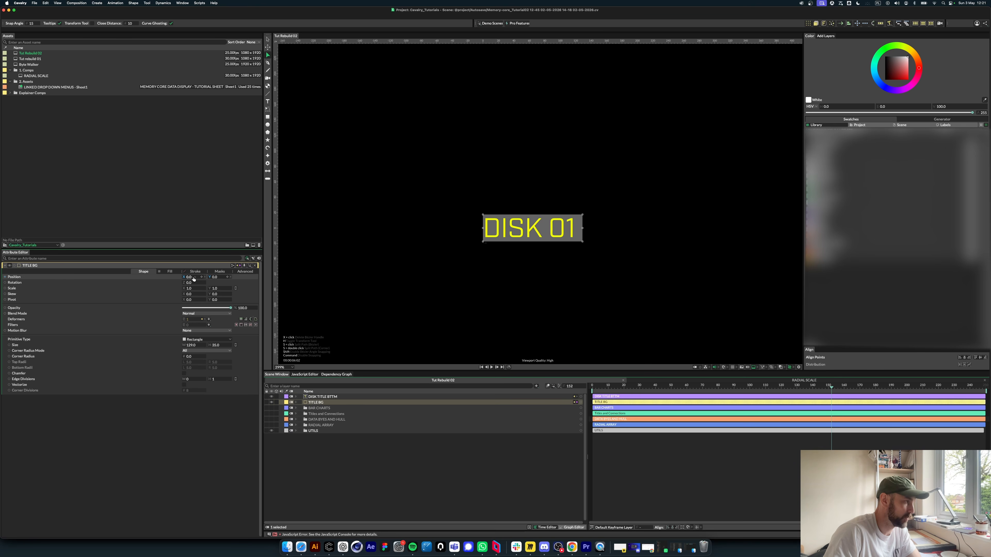
{"action": "left_click_drag", "start_coordinate": [191, 277], "coordinate": [211, 282]}
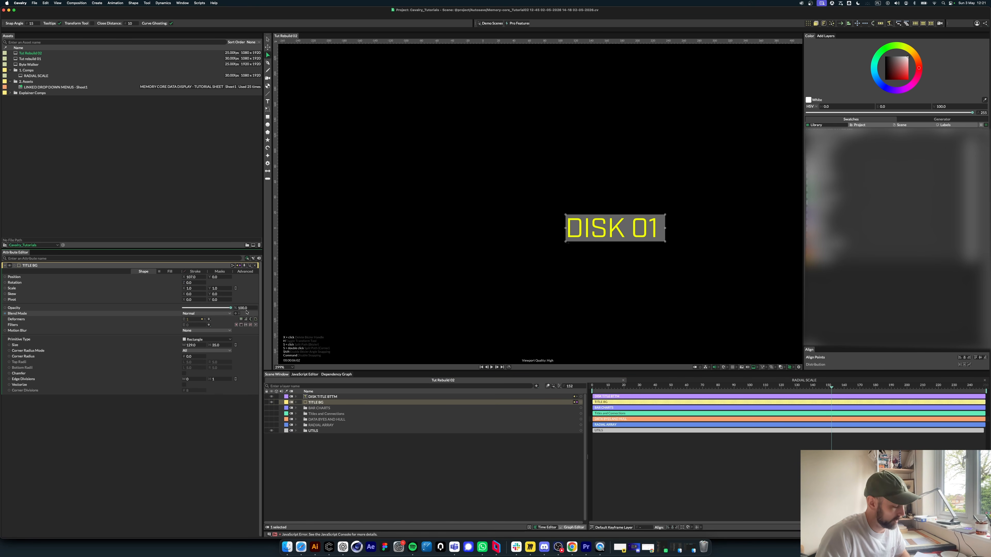
{"action": "key", "text": "super+z"}
{"action": "left_click", "coordinate": [458, 471]}
{"action": "left_click", "coordinate": [316, 402]}
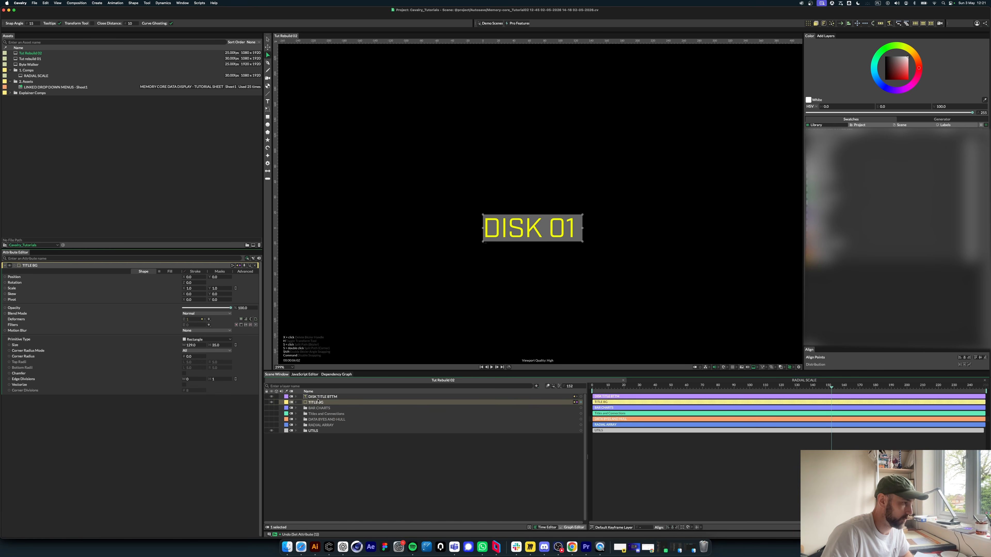
Step: Set the fill colour of TITLE BG to the yellow sampled from the DISK 01 text
{"action": "left_click", "coordinate": [295, 397]}
{"action": "left_click_drag", "start_coordinate": [614, 386], "coordinate": [591, 386]}
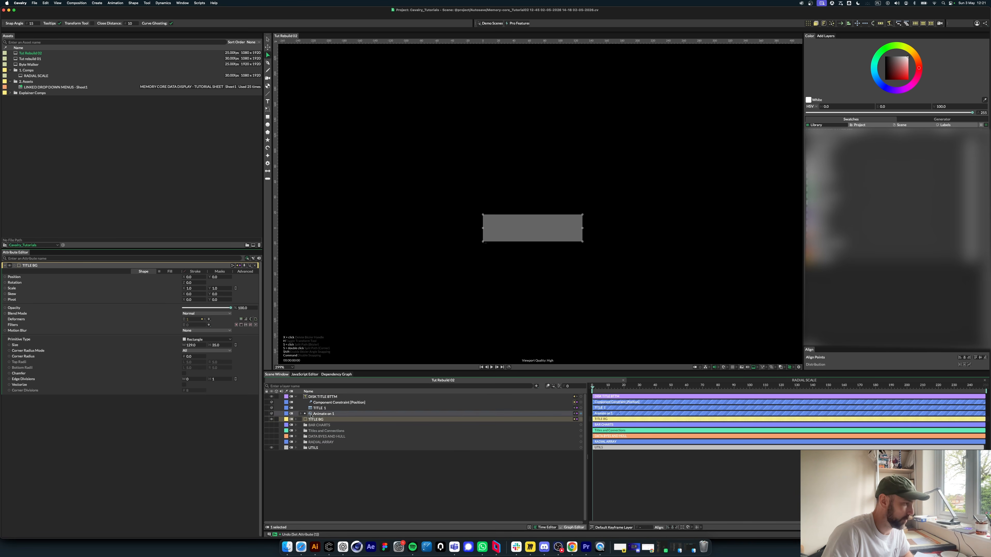
{"action": "left_click", "coordinate": [295, 419]}
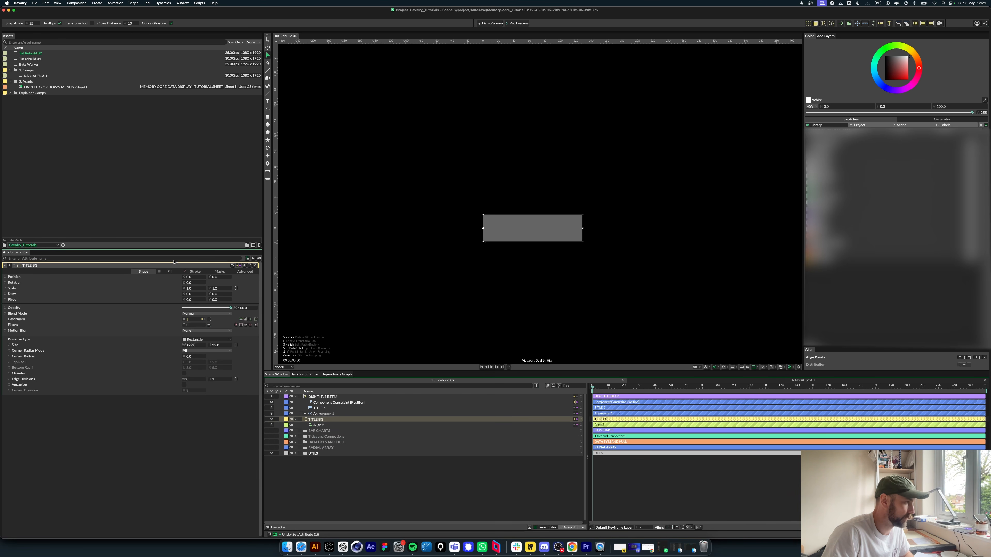
{"action": "left_click", "coordinate": [170, 271]}
{"action": "left_click_drag", "start_coordinate": [609, 388], "coordinate": [715, 387]}
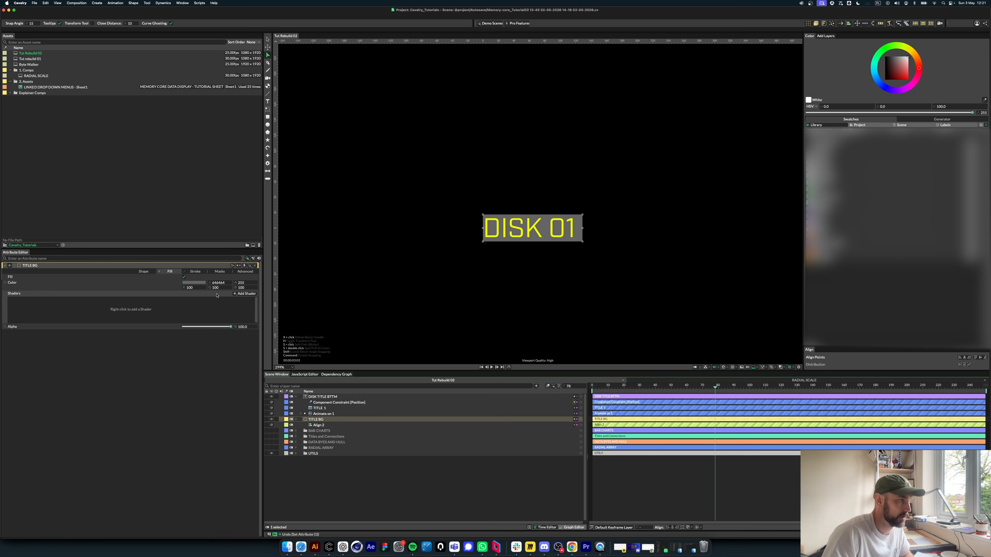
{"action": "left_click", "coordinate": [193, 282]}
{"action": "left_click", "coordinate": [223, 259]}
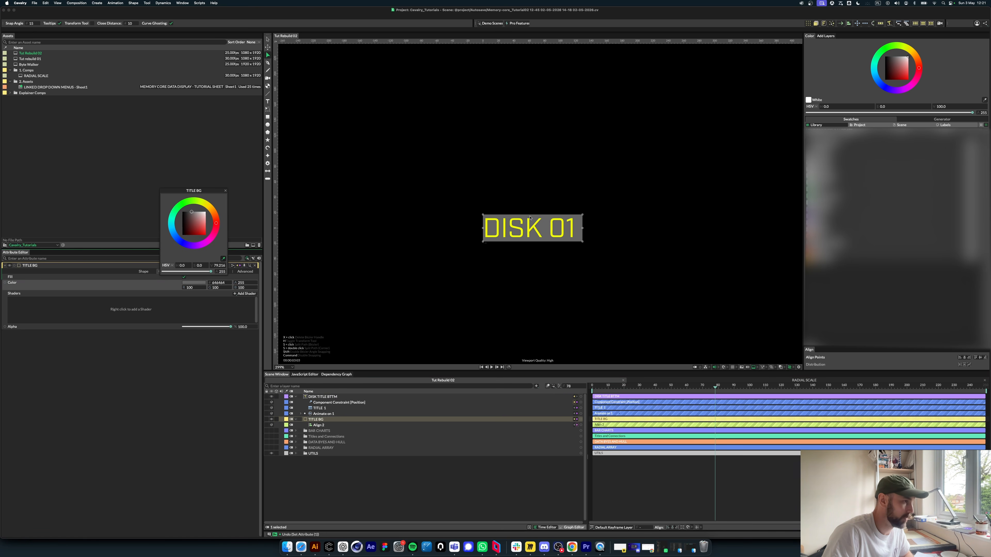
{"action": "left_click", "coordinate": [498, 230]}
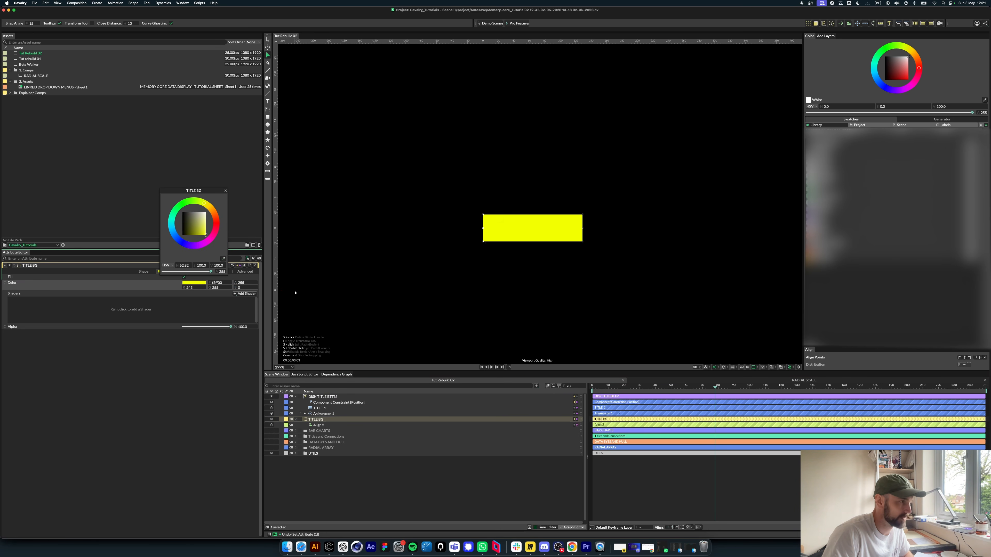
Step: Set the fill colour of the DISK TITLE BTTM text to black (000000)
{"action": "left_click", "coordinate": [322, 396]}
{"action": "left_click", "coordinate": [188, 285]}
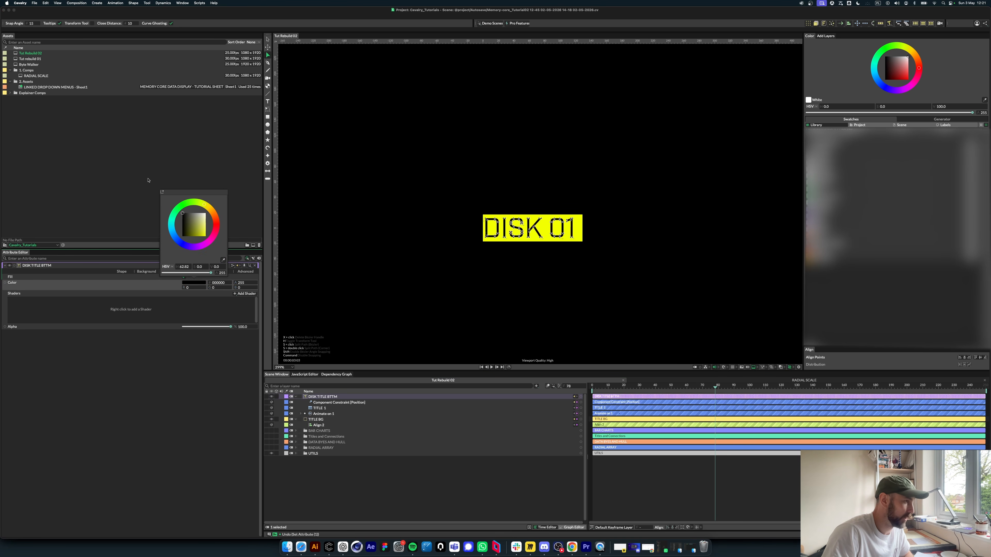
{"action": "left_click", "coordinate": [362, 475]}
Step: Keyframe the width of TITLE BG from 0 at frame 0 to 130 at frame 17
{"action": "left_click", "coordinate": [324, 419]}
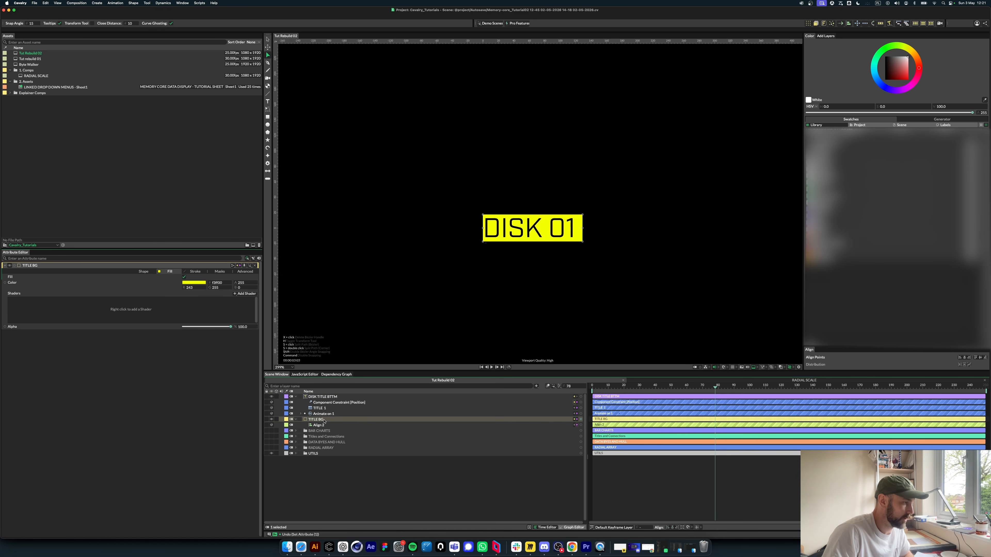
{"action": "key", "text": "Home"}
{"action": "left_click", "coordinate": [144, 272]}
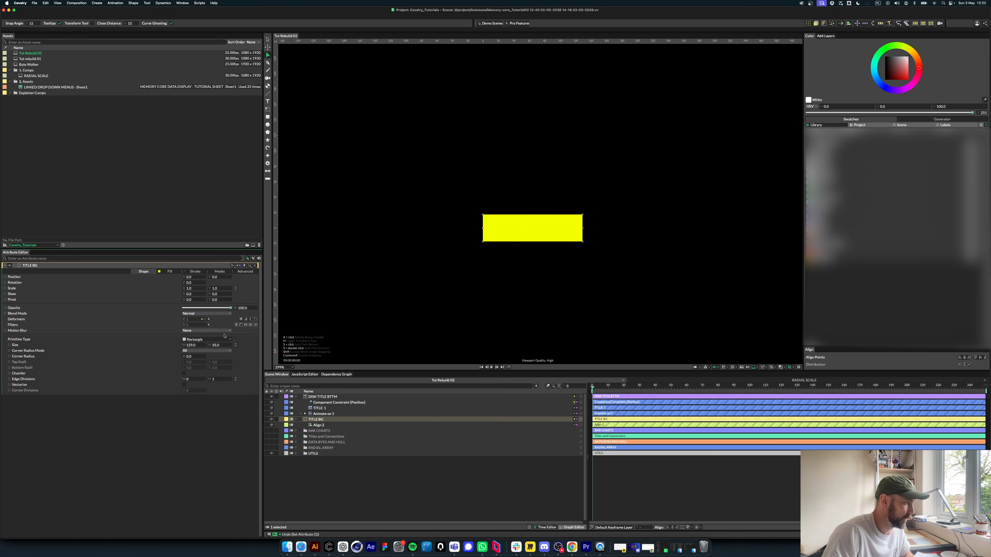
{"action": "left_click", "coordinate": [301, 414]}
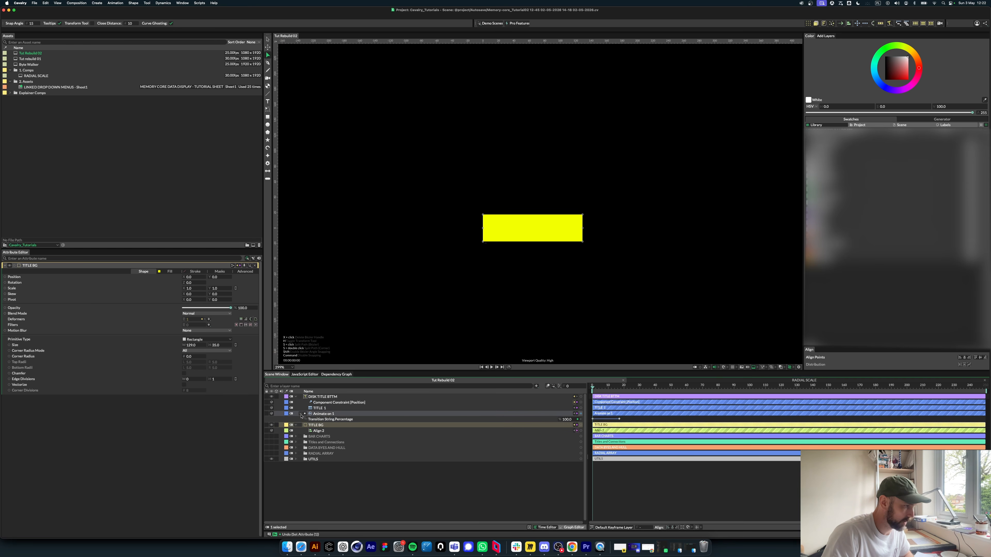
{"action": "left_click", "coordinate": [191, 345]}
{"action": "left_click", "coordinate": [202, 345]}
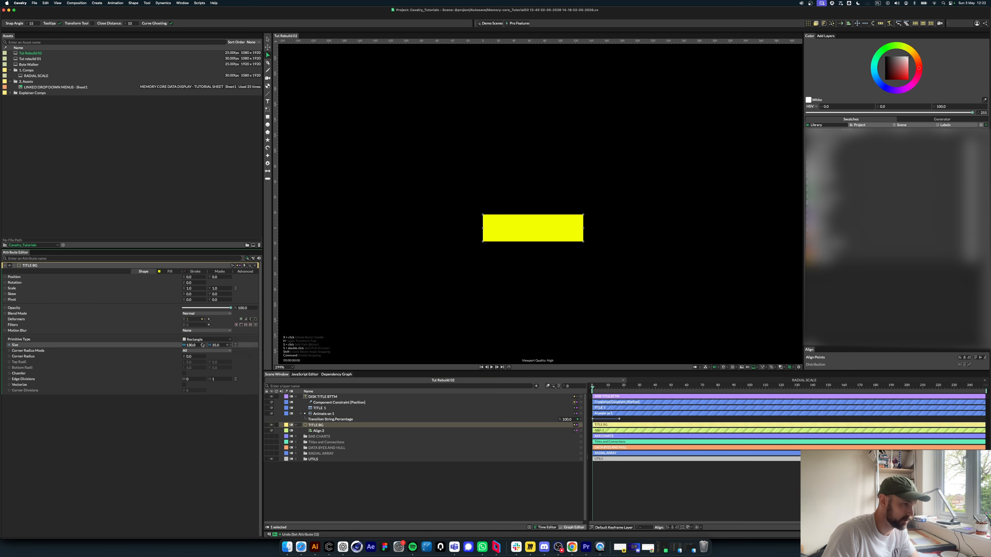
{"action": "left_click_drag", "start_coordinate": [600, 431], "coordinate": [620, 431]}
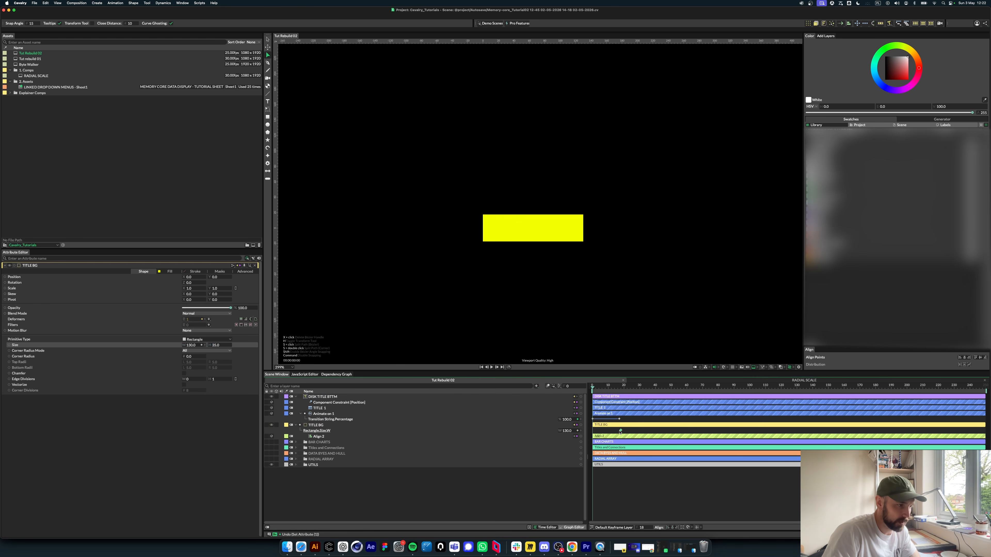
{"action": "type", "text": "0"}
{"action": "key", "text": "Return"}
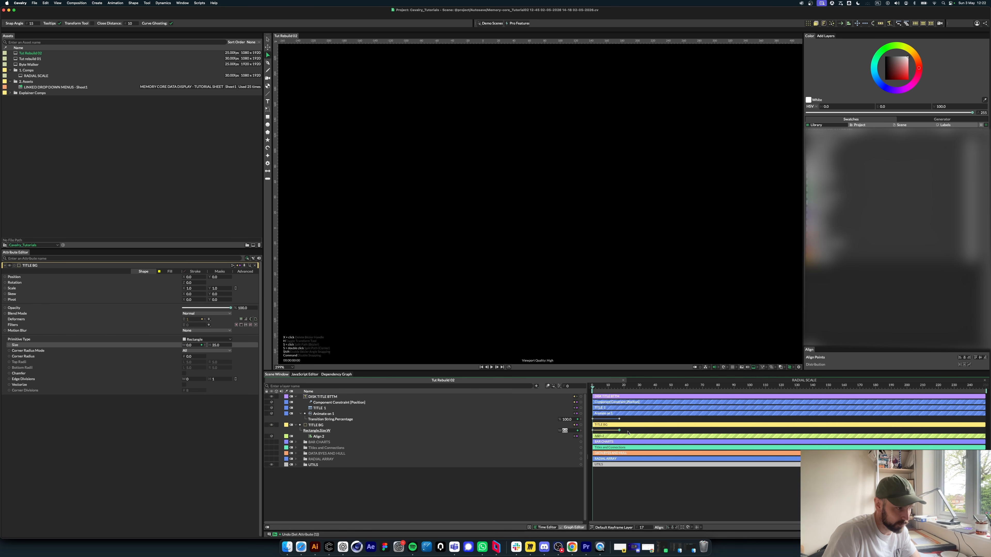
Step: Apply the Very Slow In, Very Slow Out magic easing to the TITLE BG width keyframes
{"action": "right_click", "coordinate": [621, 433]}
{"action": "mouse_move", "coordinate": [640, 455]}
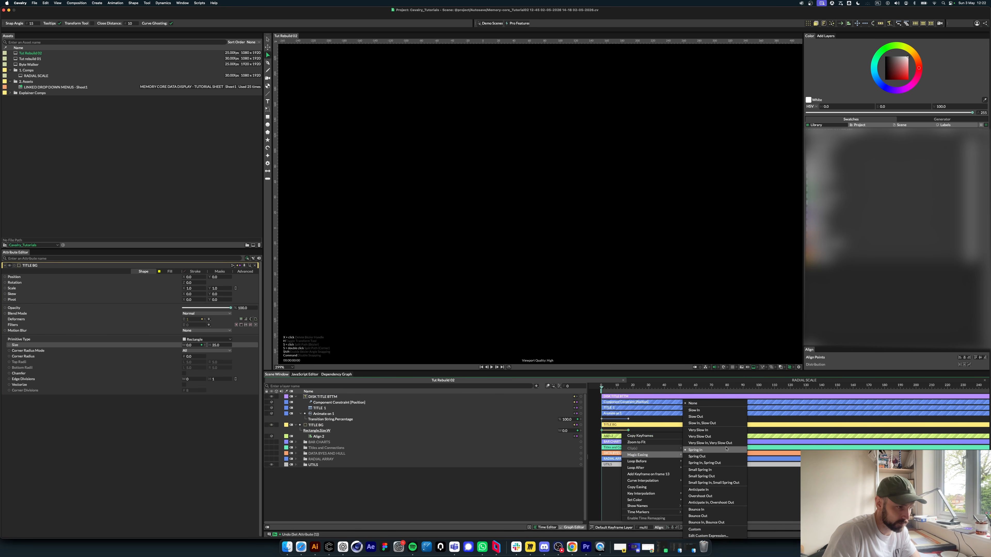
{"action": "left_click", "coordinate": [702, 443]}
Step: Delay the text's Animate on 1 percentage keyframes so they end at frame 25, and play back the title animation
{"action": "left_click", "coordinate": [612, 392]}
{"action": "left_click", "coordinate": [613, 422]}
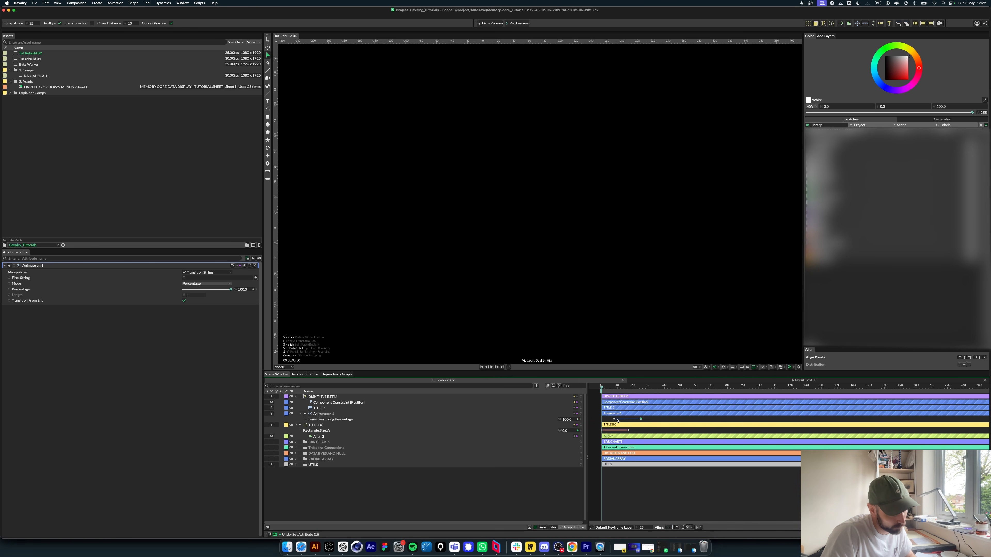
{"action": "left_click", "coordinate": [645, 464]}
{"action": "key", "text": "space"}
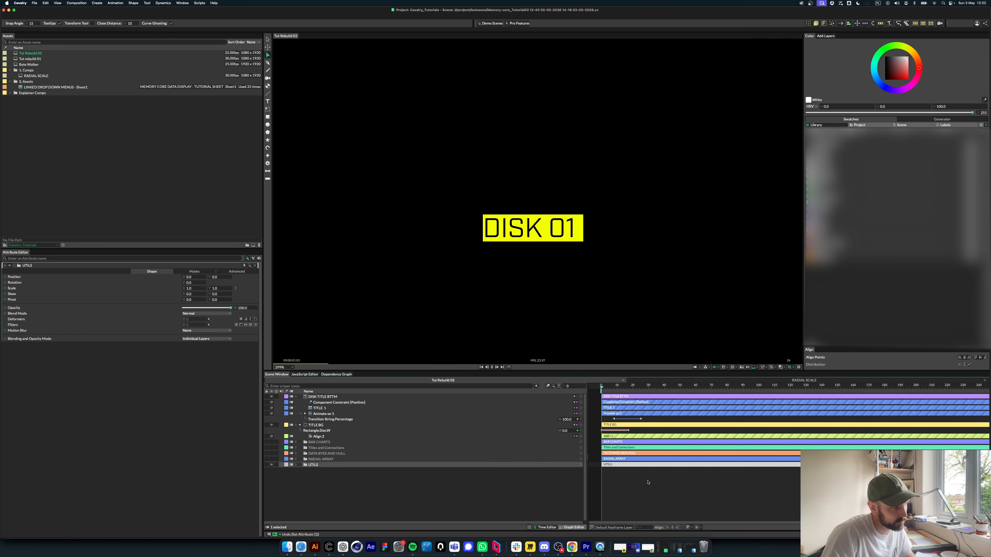
{"action": "key", "text": "space"}
Step: Group the TITLE BG and DISK TITLE BTTM layers and name the group DISK NAME
{"action": "left_click", "coordinate": [295, 397]}
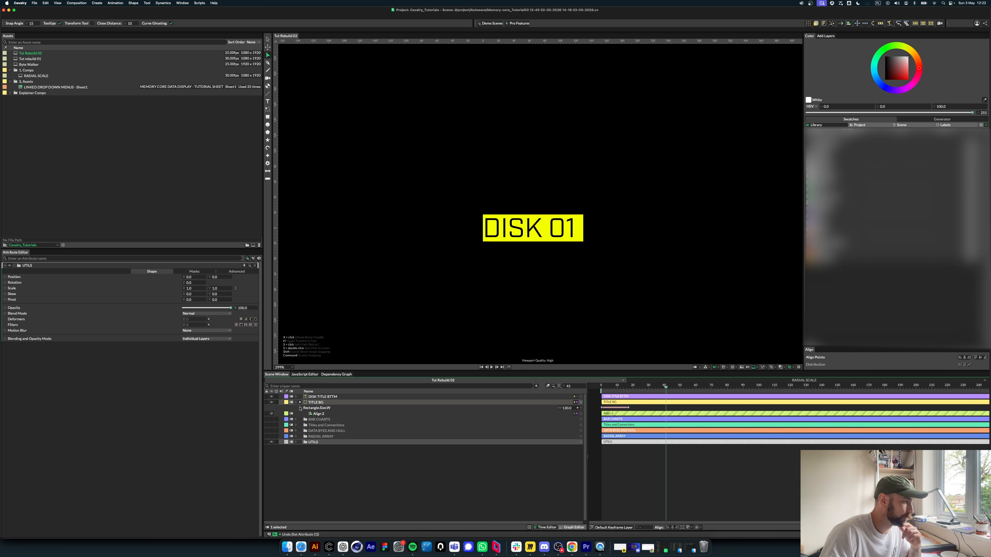
{"action": "left_click", "coordinate": [296, 403]}
{"action": "left_click", "coordinate": [431, 270]}
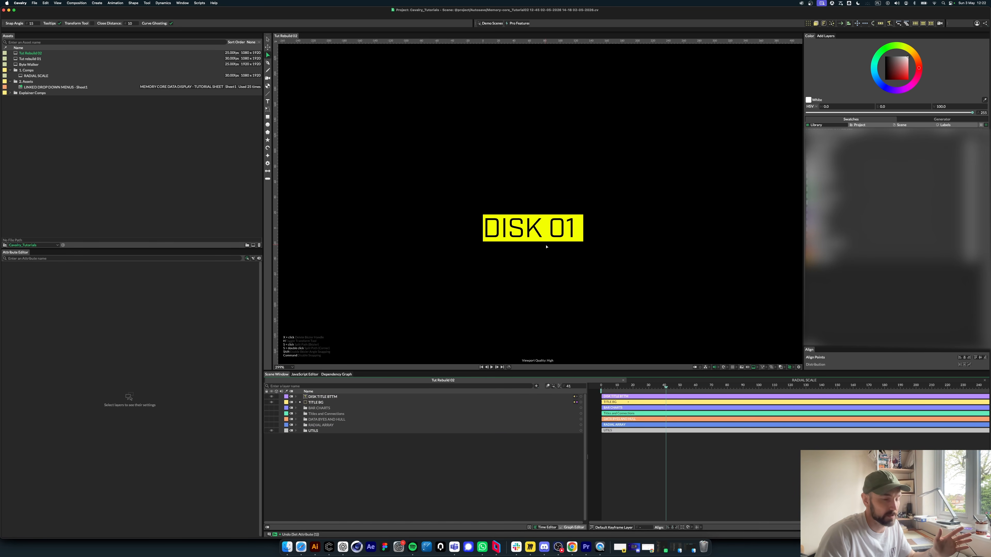
{"action": "left_click", "coordinate": [449, 431]}
{"action": "left_click", "coordinate": [333, 402]}
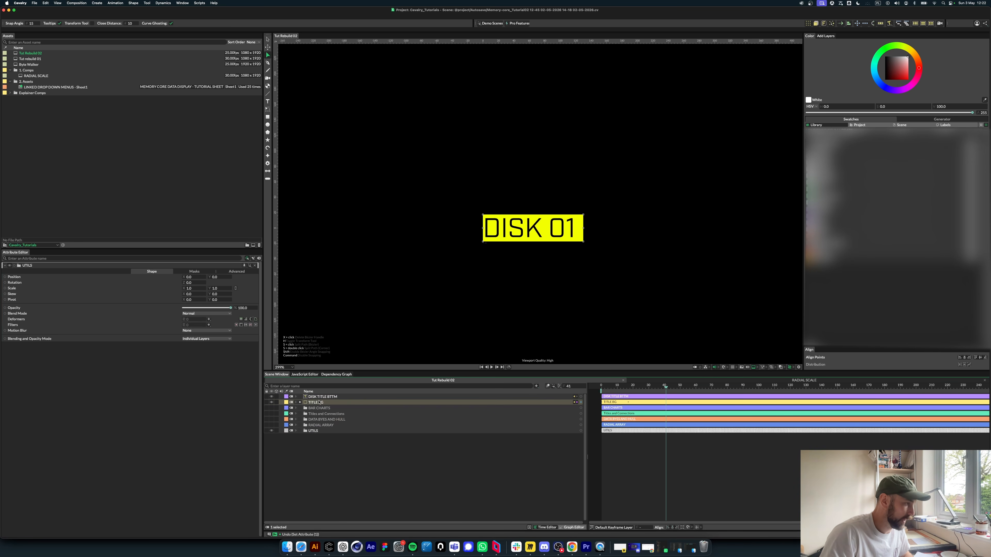
{"action": "left_click", "coordinate": [333, 397], "text": "shift"}
{"action": "key", "text": "super+g"}
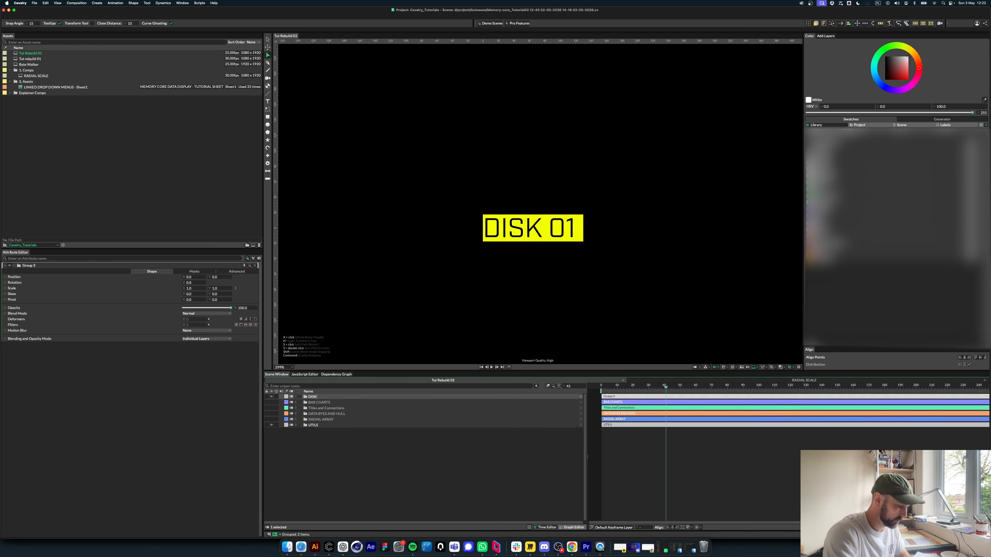
{"action": "key", "text": "Return"}
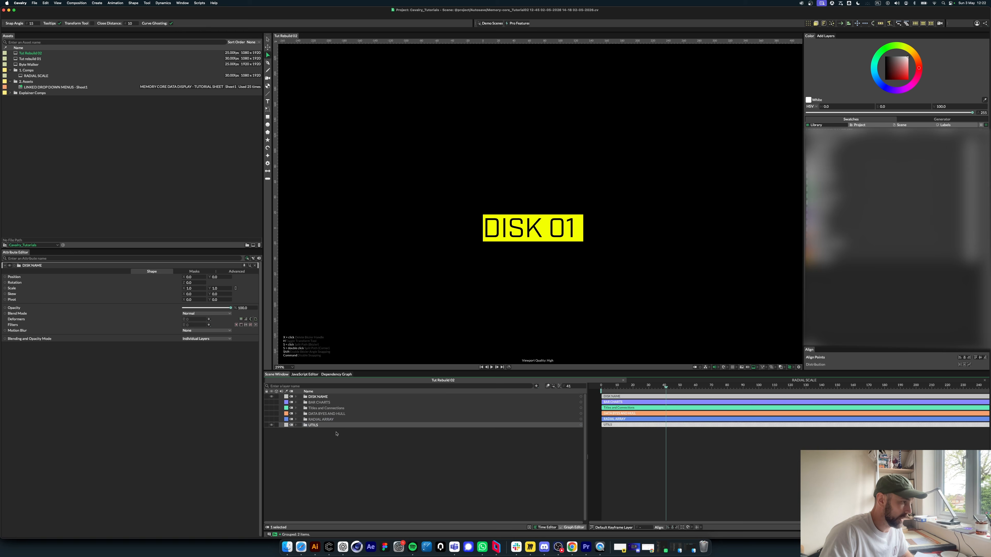
Step: Duplicate the DISK NAME group as DISK VALUE, and colour-label DISK NAME Sharp Green and DISK VALUE Light Sky Blue
{"action": "left_click", "coordinate": [360, 443]}
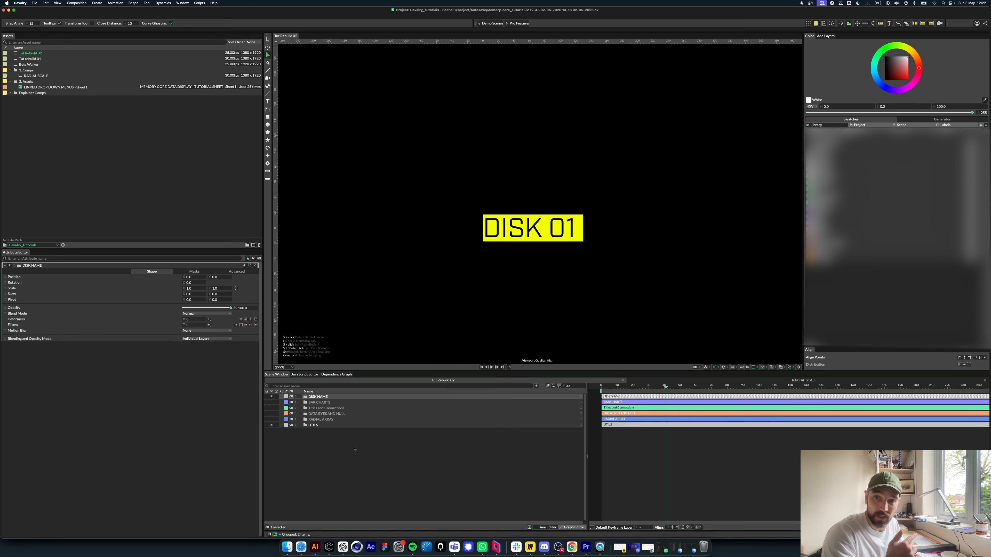
{"action": "key", "text": "super+d"}
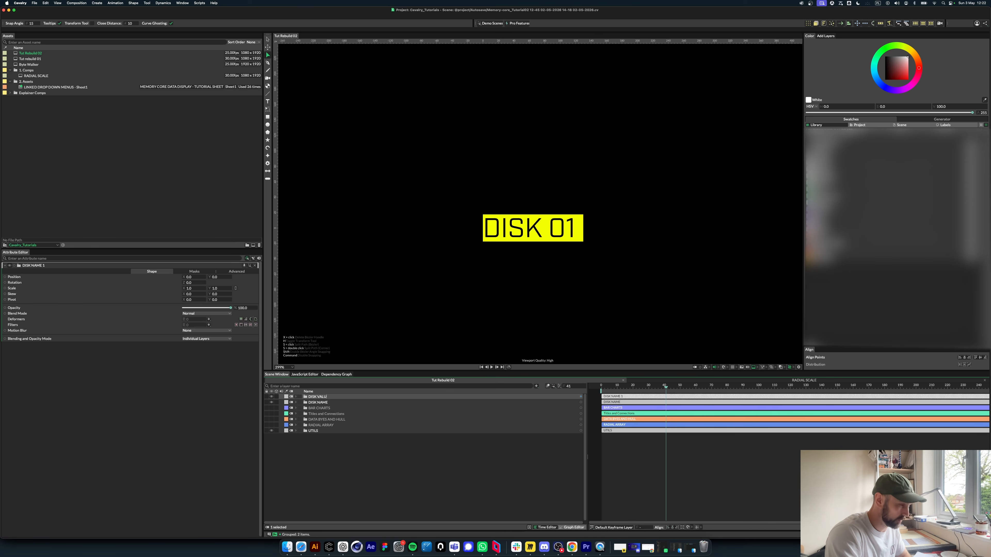
{"action": "left_click", "coordinate": [286, 403]}
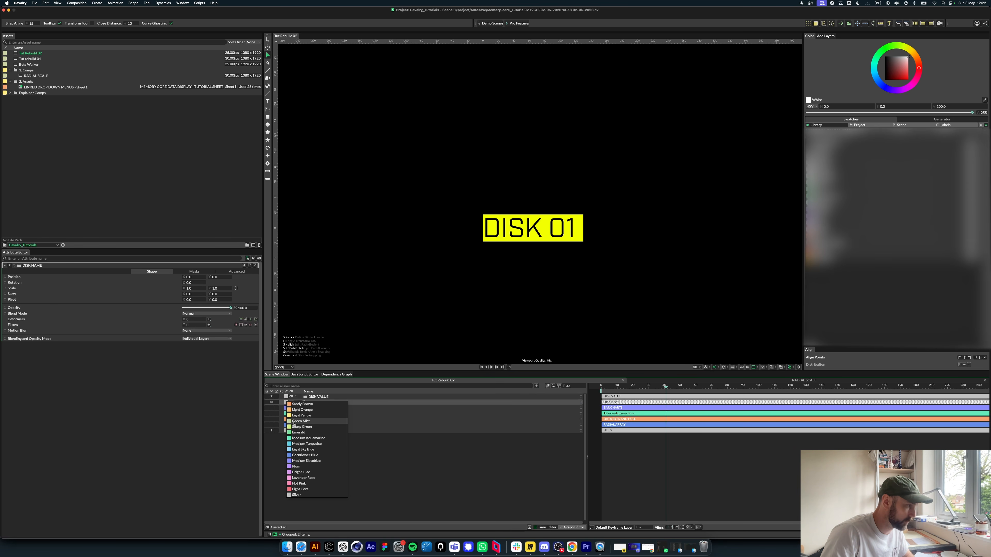
{"action": "left_click", "coordinate": [295, 426]}
{"action": "left_click", "coordinate": [286, 397]}
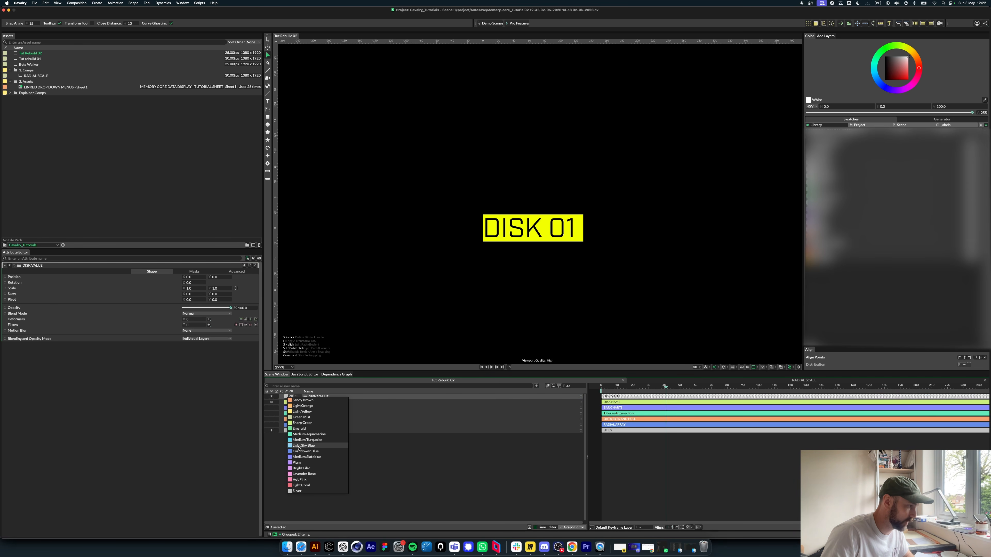
{"action": "left_click", "coordinate": [347, 471]}
Step: Inside the DISK VALUE group, rename the text layer DISK VALUE BTTM and the background rectangle VALUE BG 1
{"action": "left_click", "coordinate": [353, 402]}
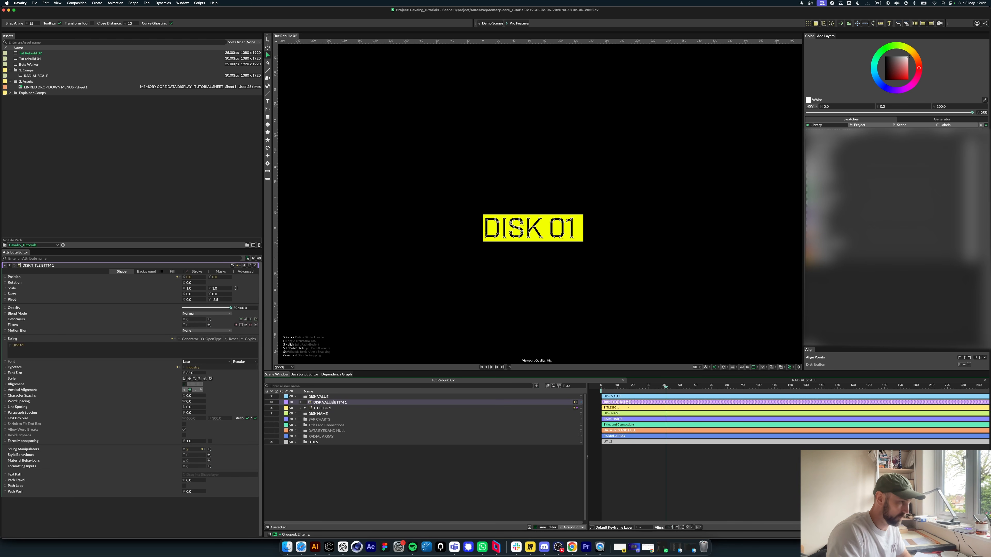
{"action": "left_click", "coordinate": [353, 402]}
{"action": "key", "text": "BackSpace"}
{"action": "key", "text": "BackSpace"}
{"action": "left_click", "coordinate": [385, 503]}
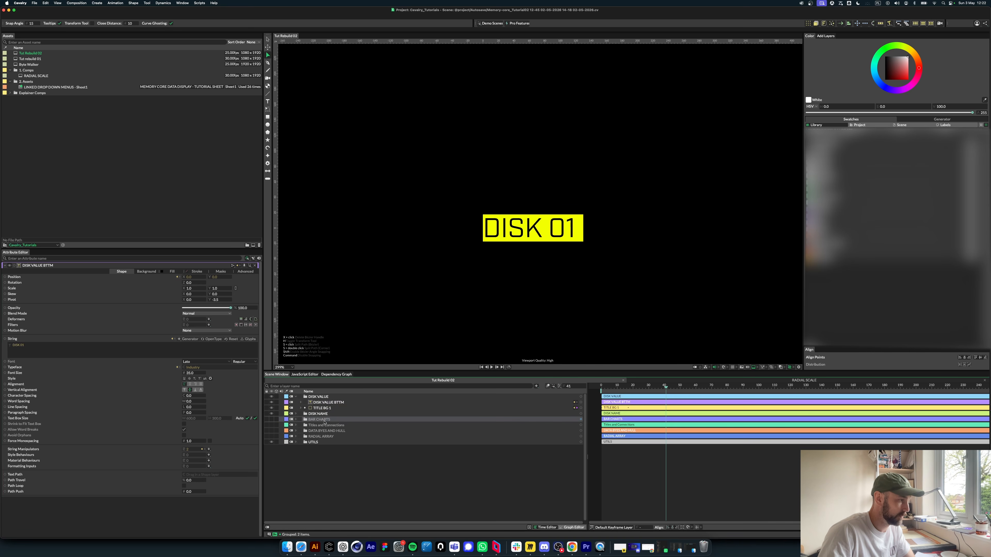
{"action": "left_click", "coordinate": [321, 408]}
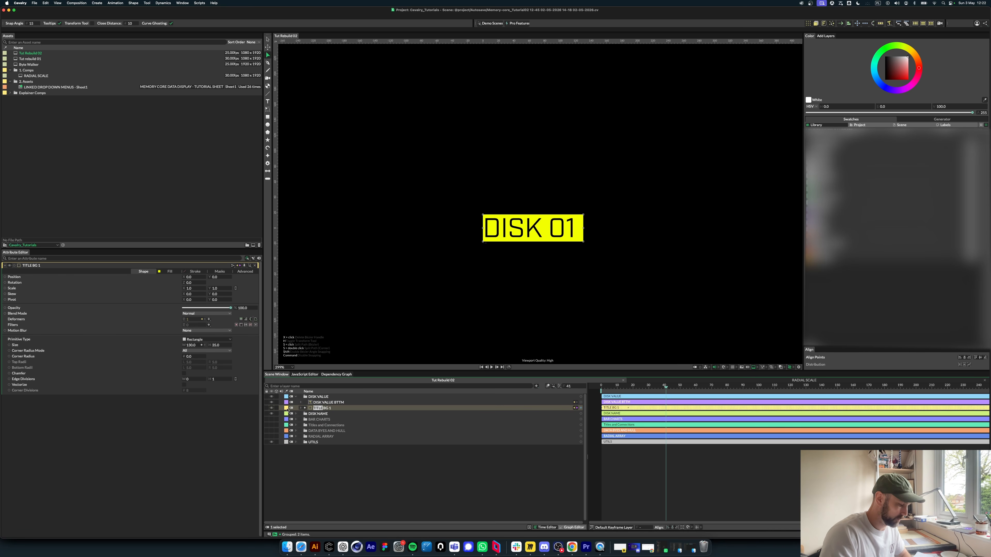
{"action": "key", "text": "Return"}
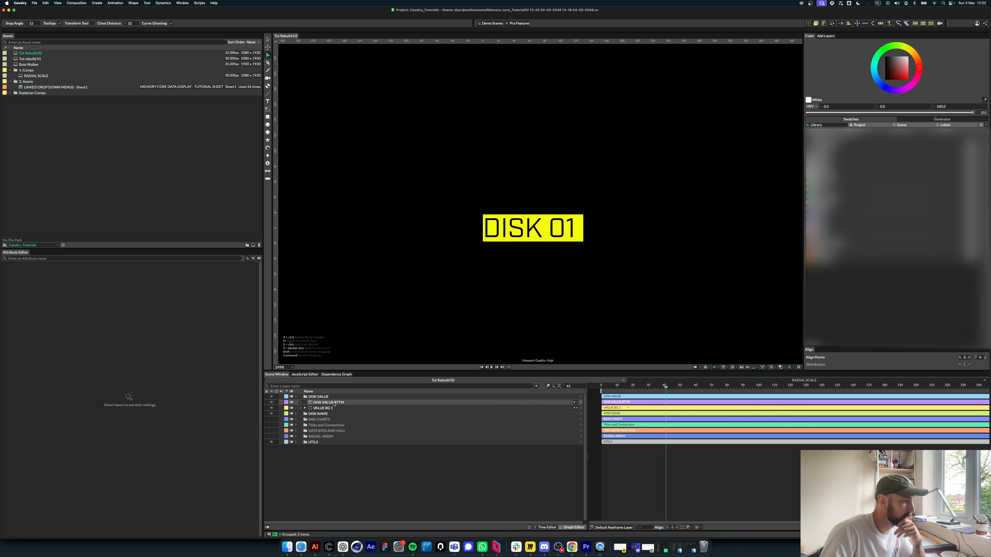
Step: Change the fill colour of VALUE BG 1 to white
{"action": "left_click", "coordinate": [170, 272]}
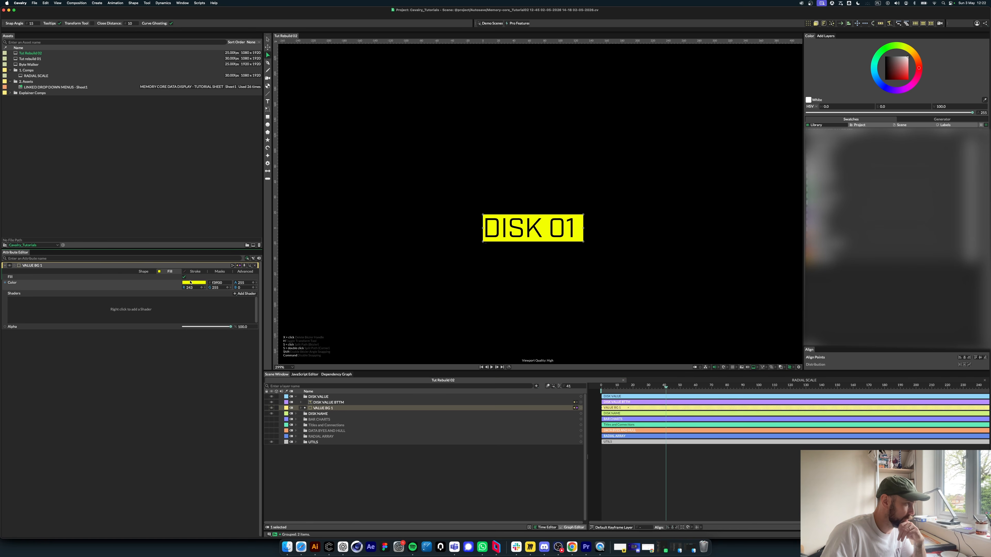
{"action": "left_click", "coordinate": [194, 283]}
{"action": "left_click_drag", "start_coordinate": [201, 221], "coordinate": [246, 178]}
{"action": "left_click", "coordinate": [327, 403]}
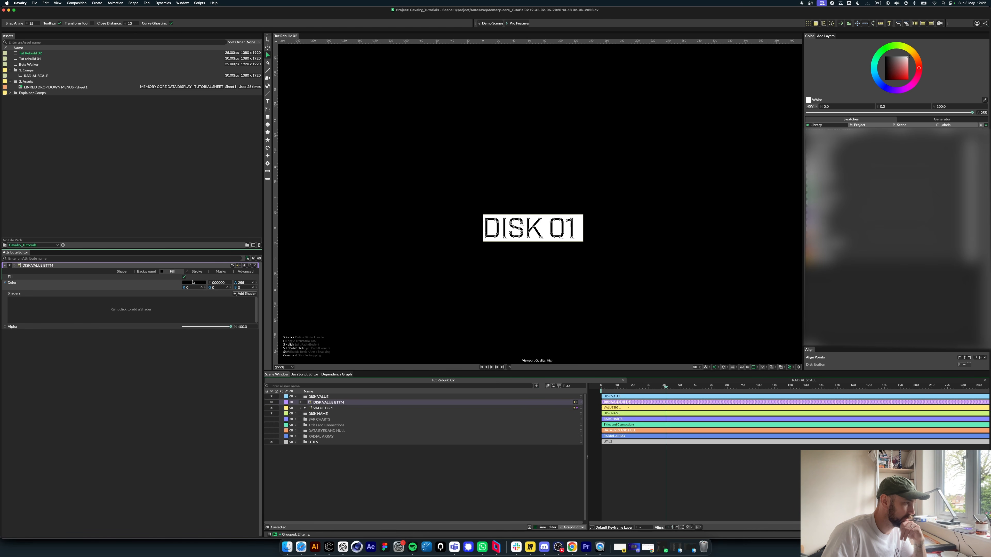
Step: Try shifting the DISK VALUE group sideways, undo it, and move VALUE BG 1 to X position 145 instead
{"action": "left_click", "coordinate": [318, 396]}
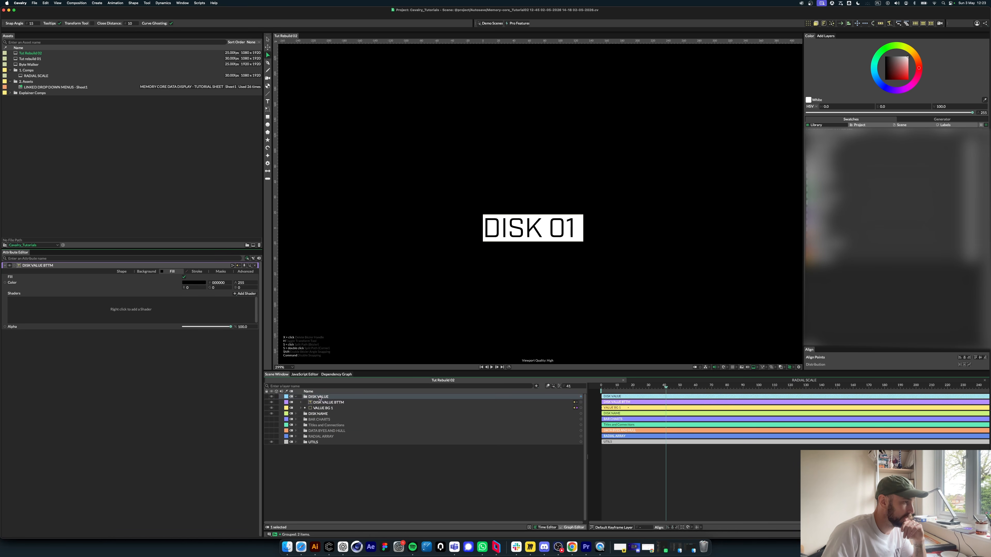
{"action": "mouse_move", "coordinate": [188, 277]}
{"action": "left_mouse_down"}
{"action": "mouse_move", "coordinate": [228, 277]}
{"action": "mouse_move", "coordinate": [163, 278]}
{"action": "mouse_move", "coordinate": [196, 277]}
{"action": "left_mouse_up"}
{"action": "key", "text": "super+z"}
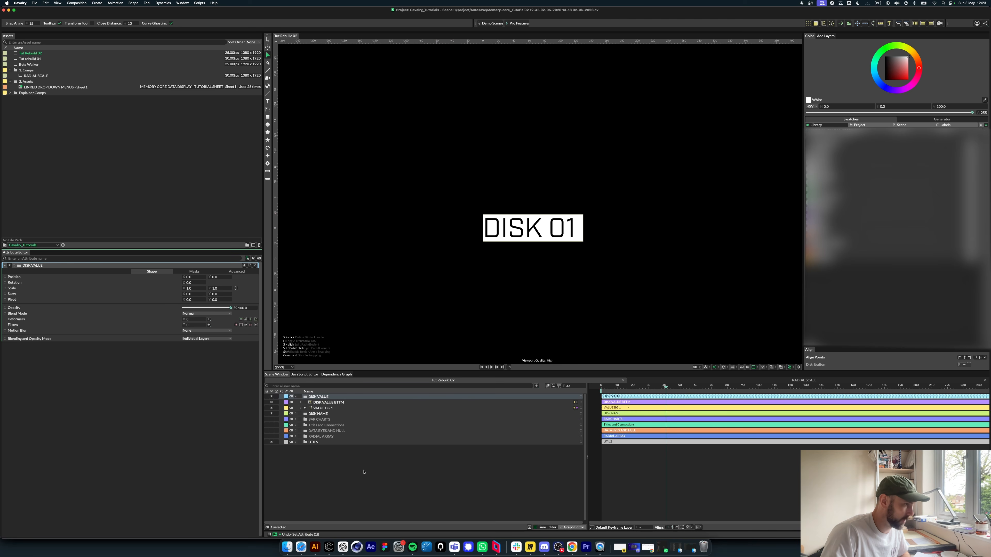
{"action": "left_click", "coordinate": [324, 408]}
{"action": "left_click_drag", "start_coordinate": [189, 277], "coordinate": [246, 277]}
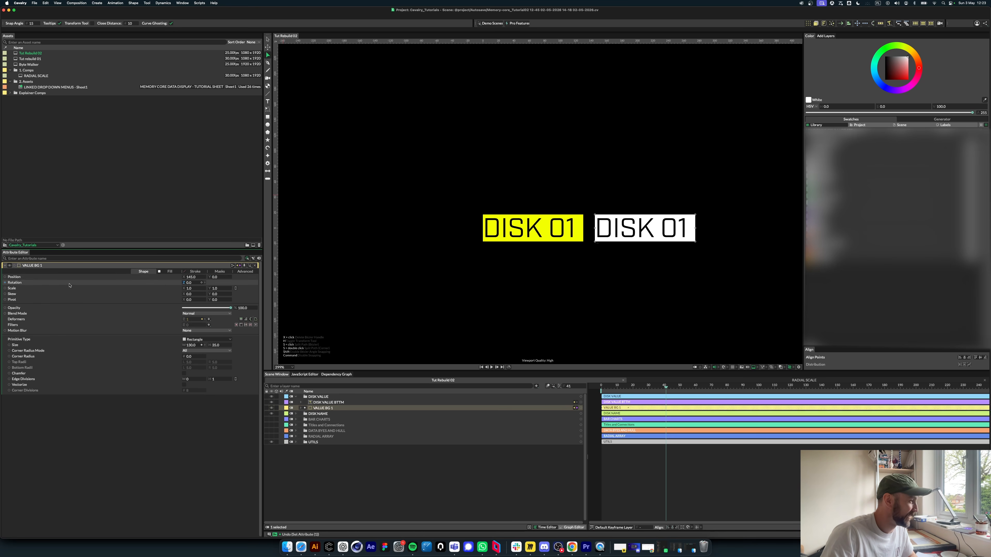
Step: Add a Component Constraint utility to the position of VALUE BG 1 and show its settings
{"action": "right_click", "coordinate": [25, 277]}
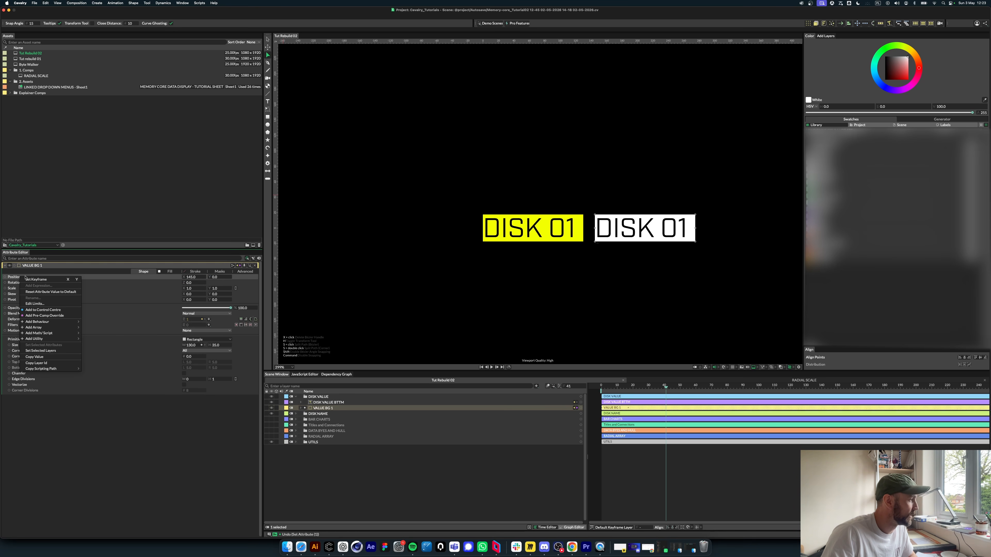
{"action": "mouse_move", "coordinate": [58, 340]}
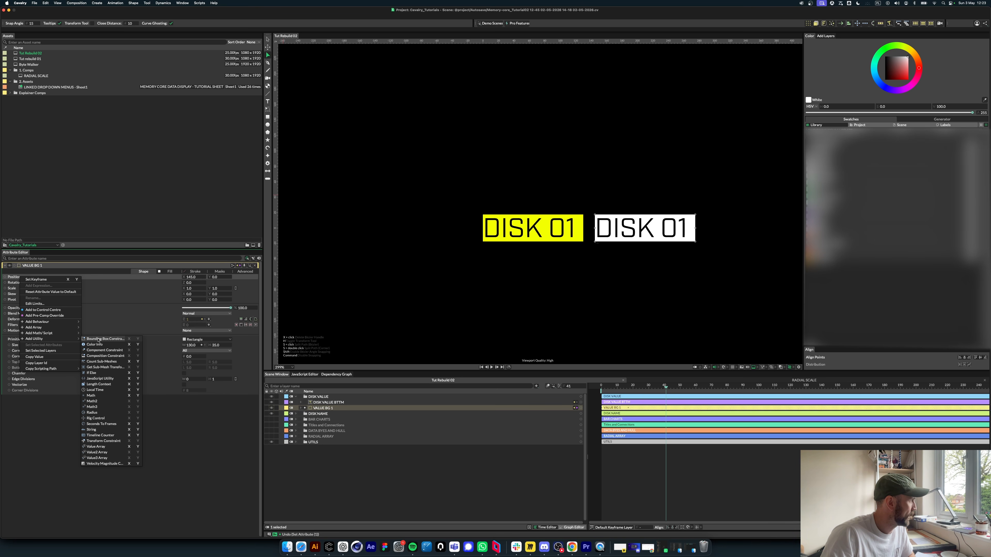
{"action": "left_click", "coordinate": [105, 351]}
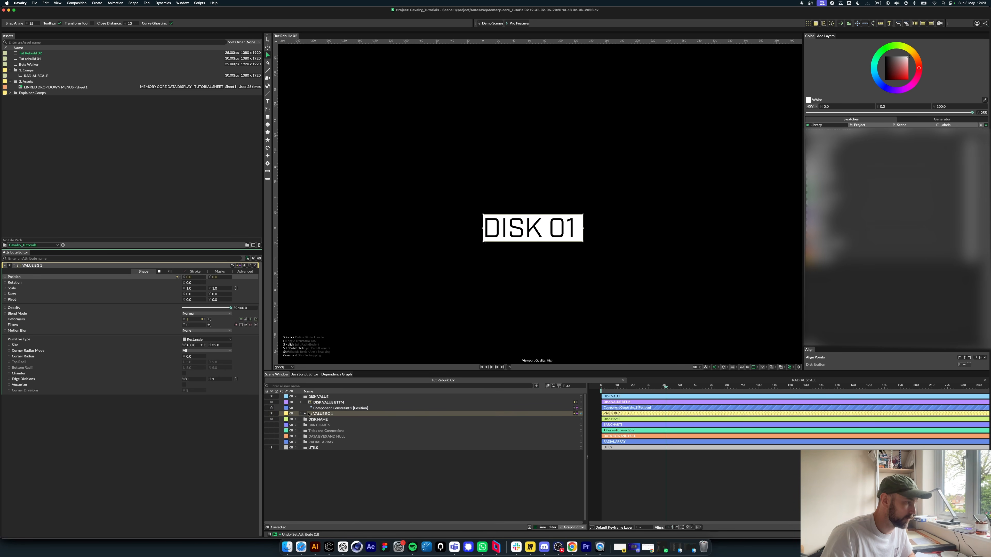
{"action": "left_click", "coordinate": [332, 408]}
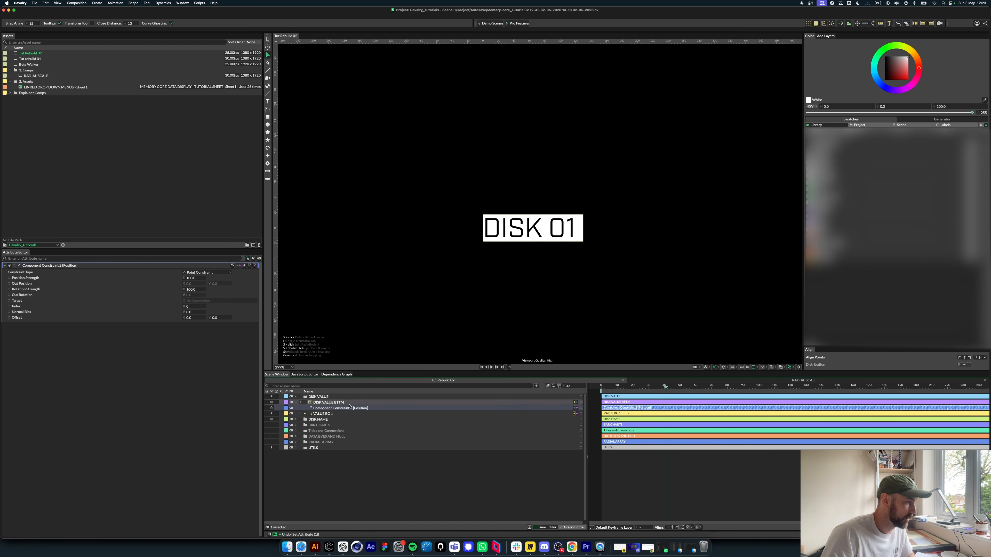
Step: Try disconnecting the existing component constraint from the position of DISK VALUE BTTM, and undo the disconnection
{"action": "left_click", "coordinate": [330, 403]}
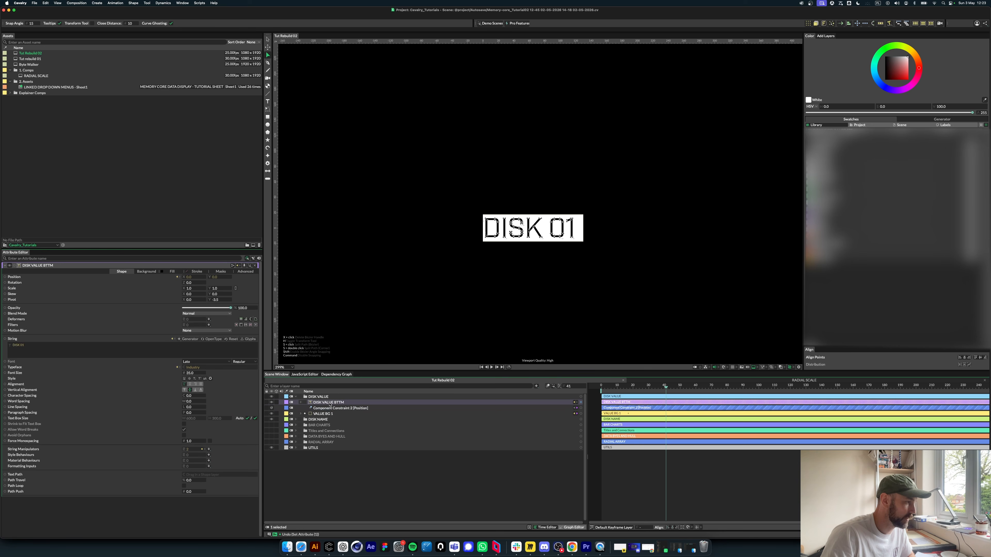
{"action": "left_click", "coordinate": [178, 277]}
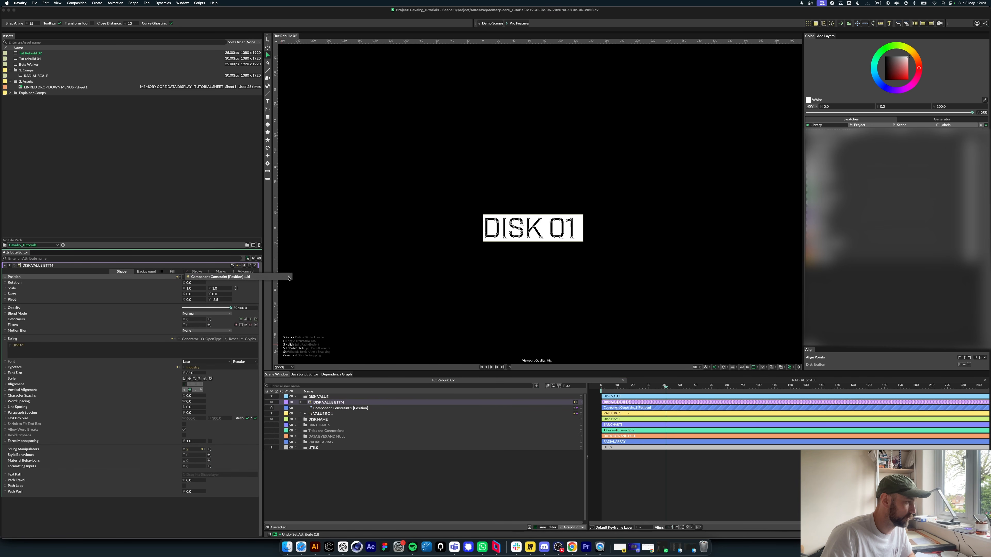
{"action": "left_click", "coordinate": [301, 402]}
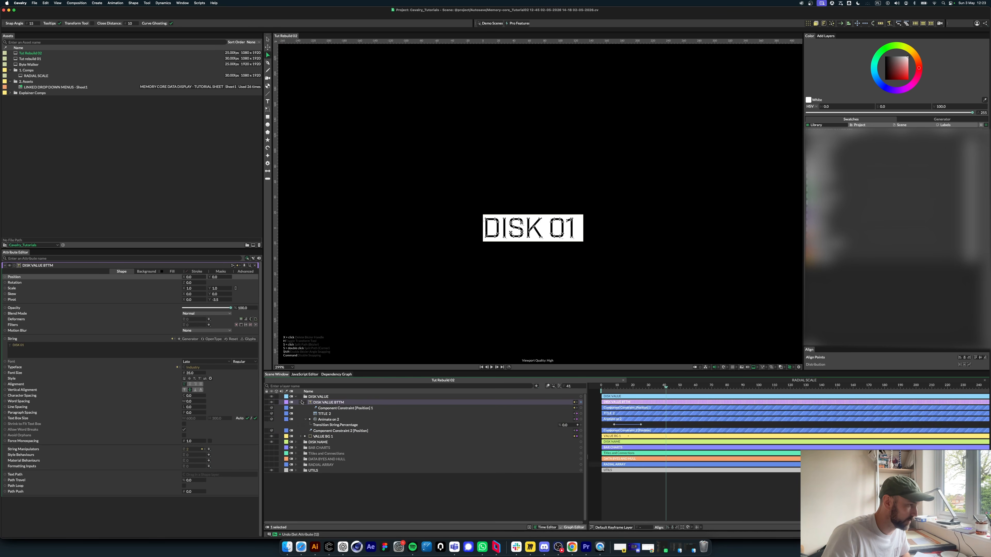
{"action": "left_click", "coordinate": [301, 403]}
{"action": "left_click", "coordinate": [324, 408]}
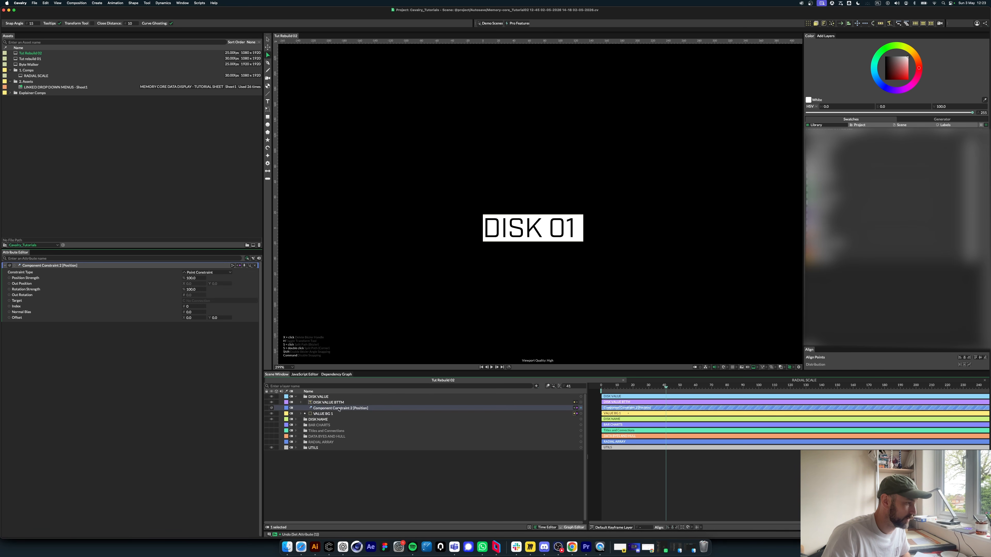
{"action": "left_click", "coordinate": [323, 403]}
{"action": "key", "text": "super+z"}
{"action": "key", "text": "super+z"}
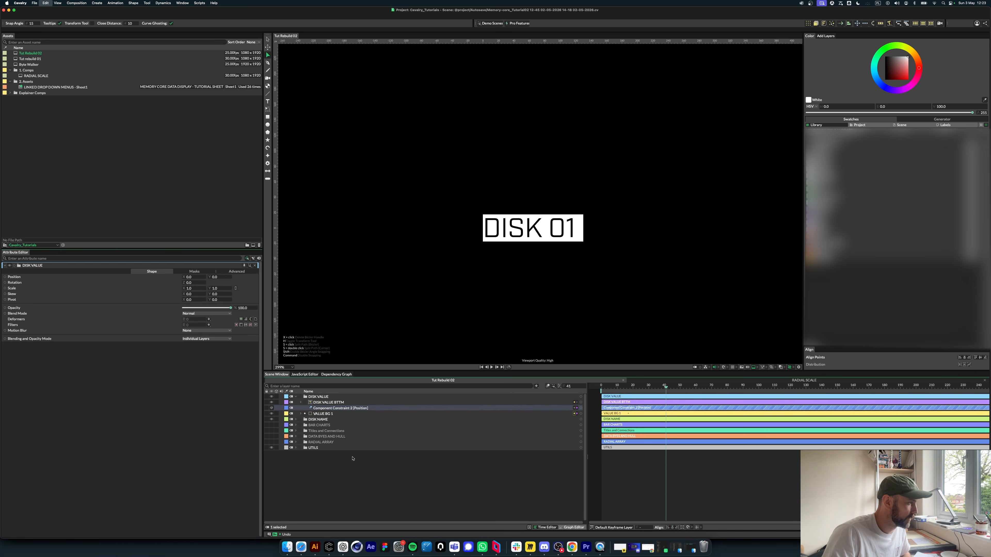
Step: Examine the constraints and connections belonging to the DISK VALUE BTTM text and the VALUE BG 1 rectangle
{"action": "left_click", "coordinate": [333, 403]}
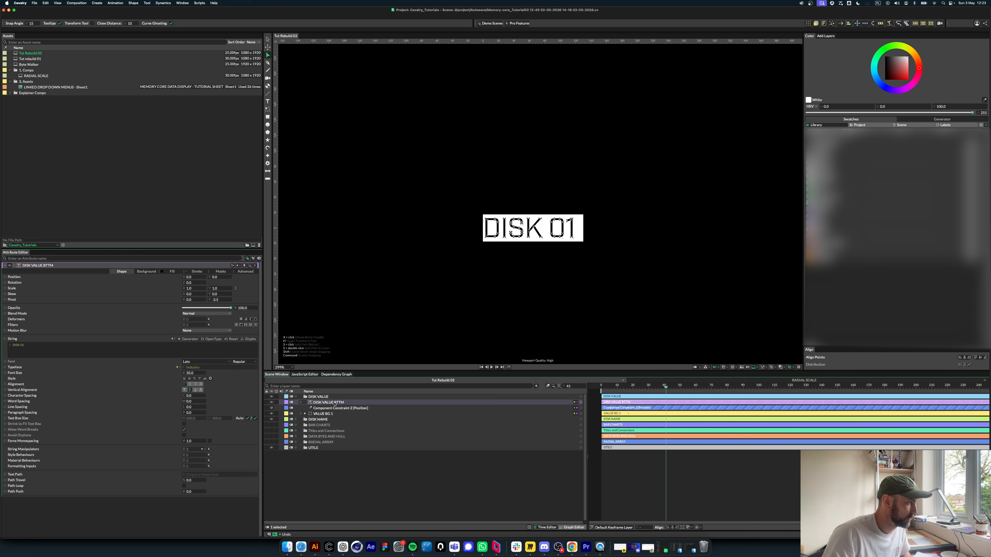
{"action": "left_click", "coordinate": [335, 407]}
{"action": "left_click", "coordinate": [331, 402]}
{"action": "left_click", "coordinate": [301, 402]}
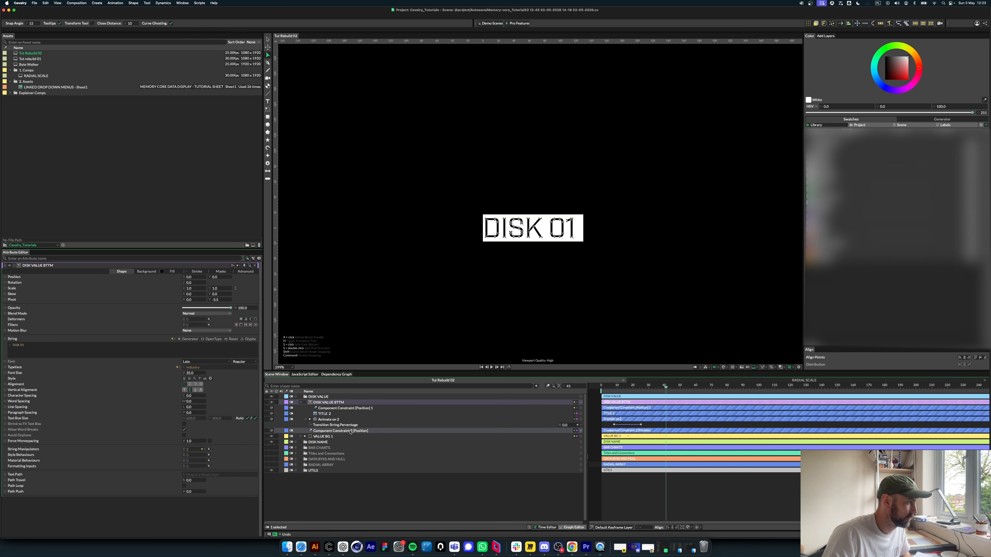
{"action": "left_click", "coordinate": [340, 408]}
{"action": "left_click", "coordinate": [327, 403]}
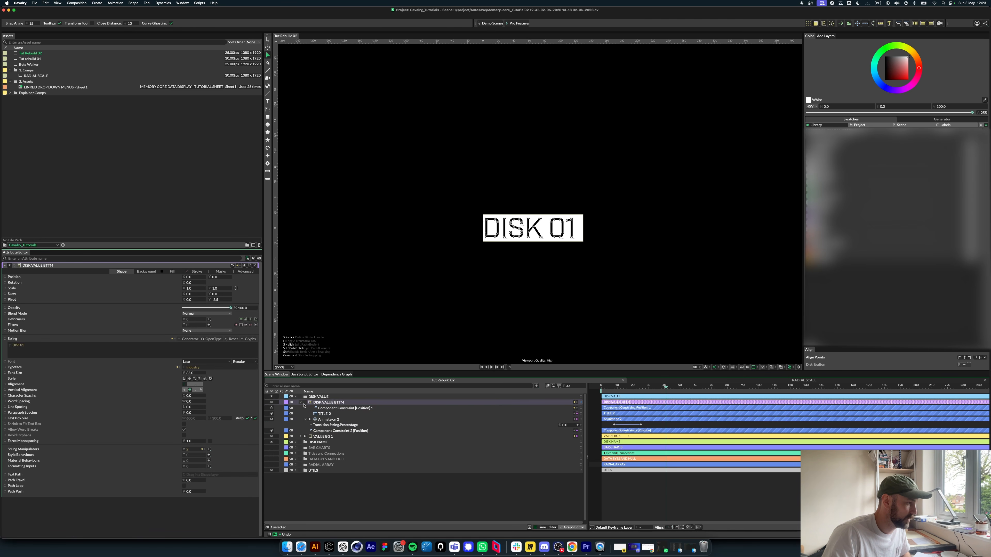
{"action": "left_click", "coordinate": [301, 402]}
{"action": "left_click", "coordinate": [318, 443]}
{"action": "key", "text": "super+z"}
{"action": "left_click", "coordinate": [301, 413]}
{"action": "left_click", "coordinate": [321, 414]}
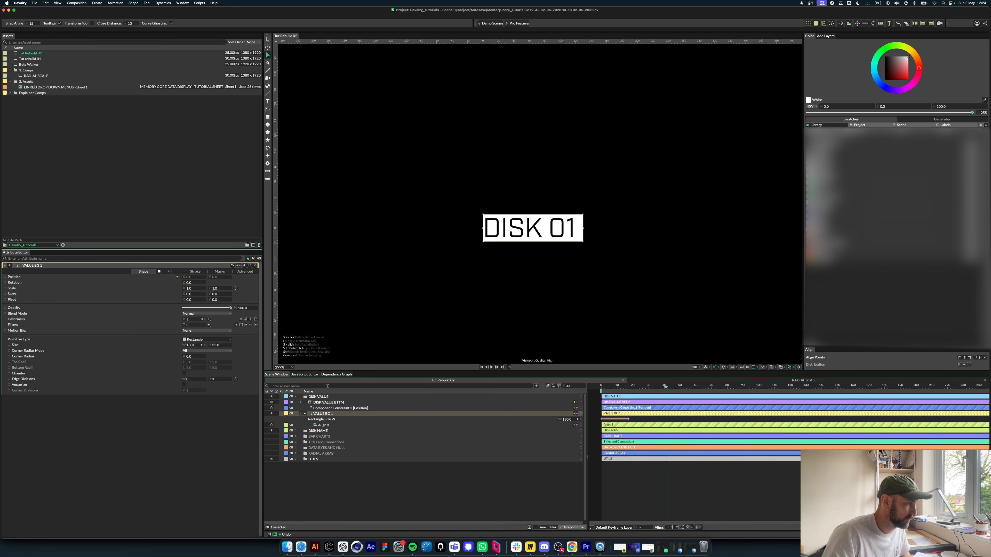
Step: Rename the component constraint driving the position of VALUE BG 1 to BG CONS
{"action": "left_click", "coordinate": [340, 408]}
{"action": "key", "text": "Return"}
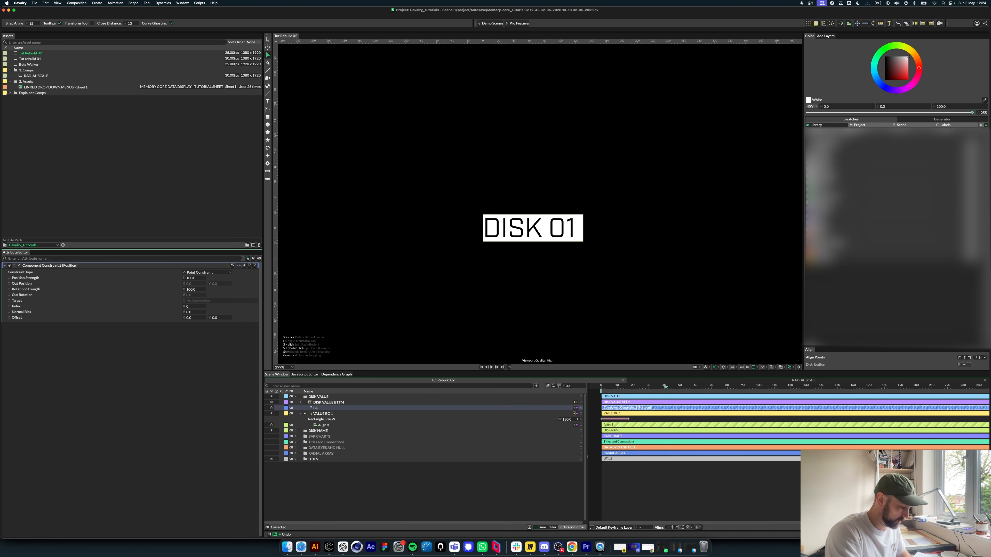
{"action": "key", "text": "Return"}
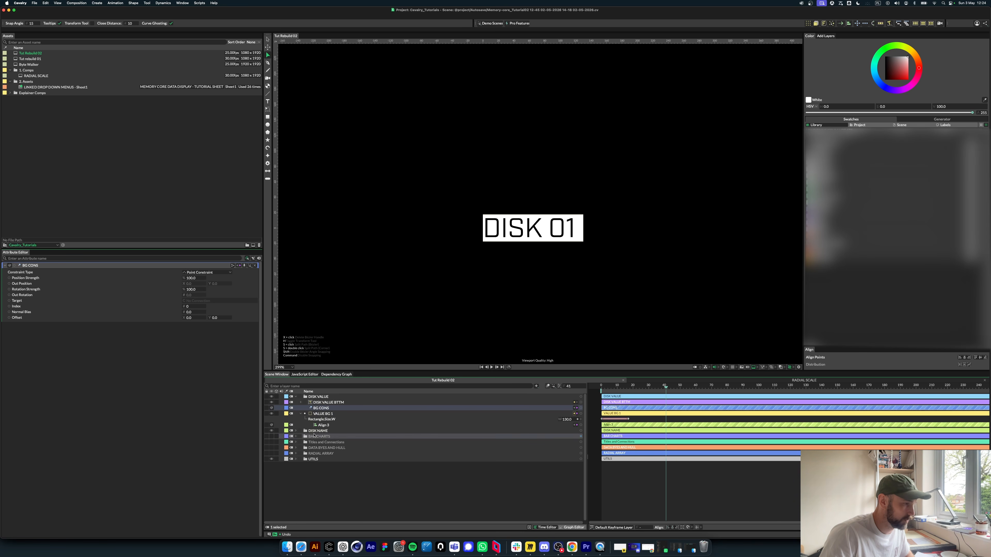
Step: Connect TITLE BG from the DISK NAME group as the target of BG CONS and set the constraint's index to 2
{"action": "left_click", "coordinate": [295, 430]}
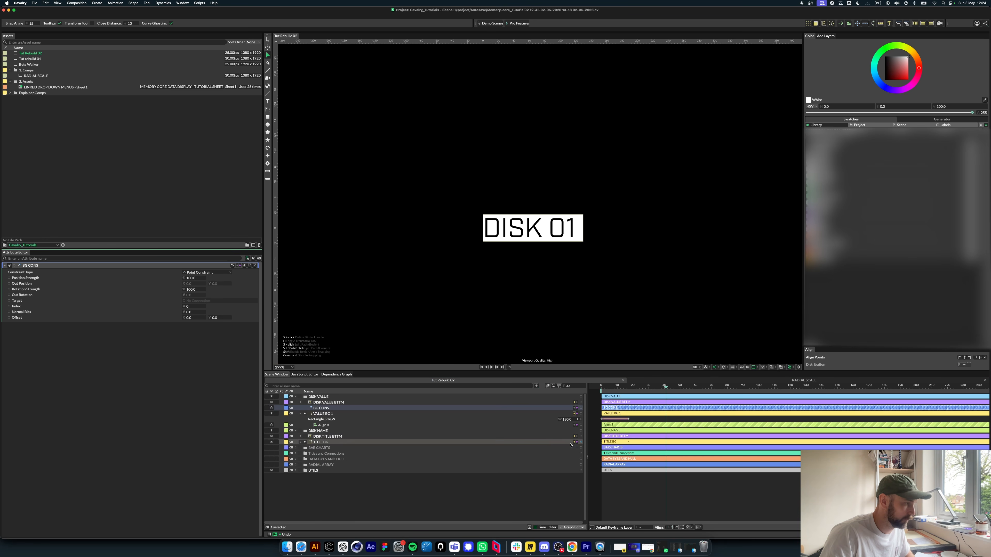
{"action": "left_click_drag", "start_coordinate": [581, 442], "coordinate": [192, 301]}
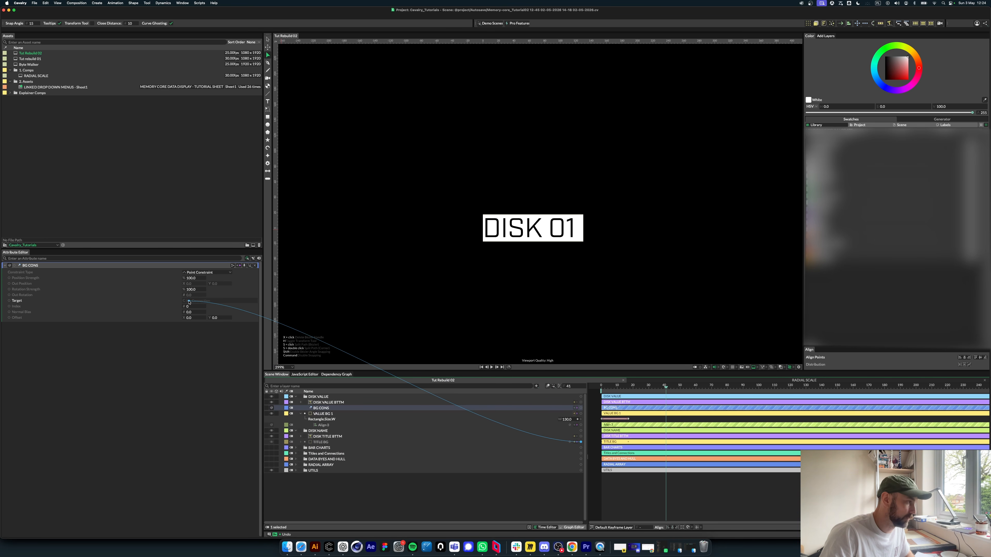
{"action": "scroll", "coordinate": [541, 237], "scroll_direction": "down", "scroll_amount": 2}
{"action": "scroll", "coordinate": [541, 238], "scroll_direction": "up", "scroll_amount": 4}
{"action": "scroll", "coordinate": [541, 237], "scroll_direction": "down", "scroll_amount": 1}
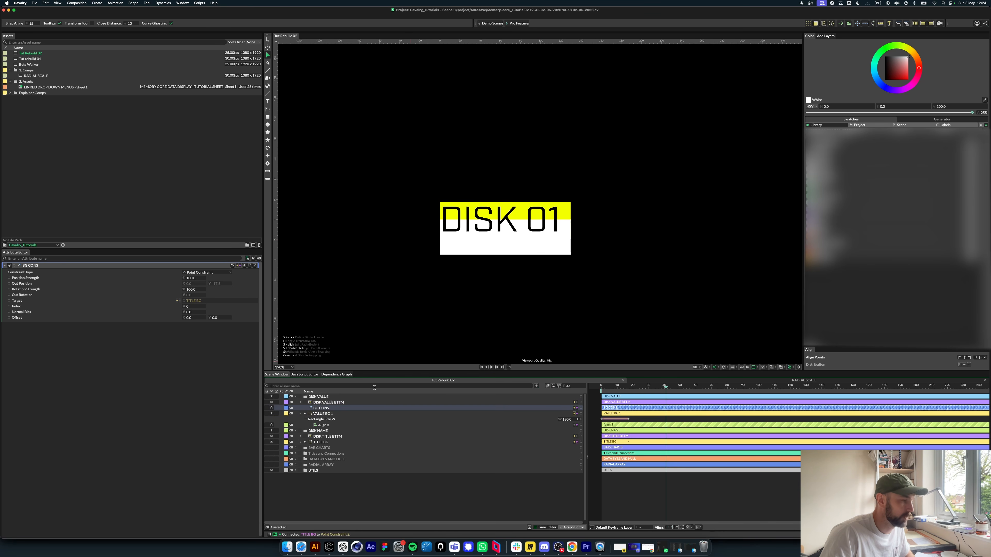
{"action": "left_click", "coordinate": [301, 414]}
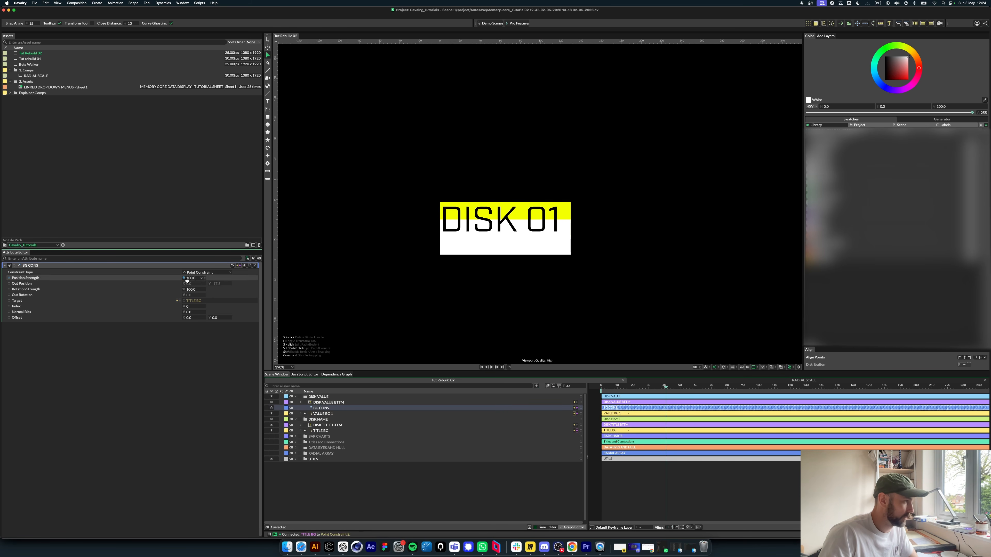
{"action": "left_click", "coordinate": [193, 306]}
{"action": "type", "text": "2"}
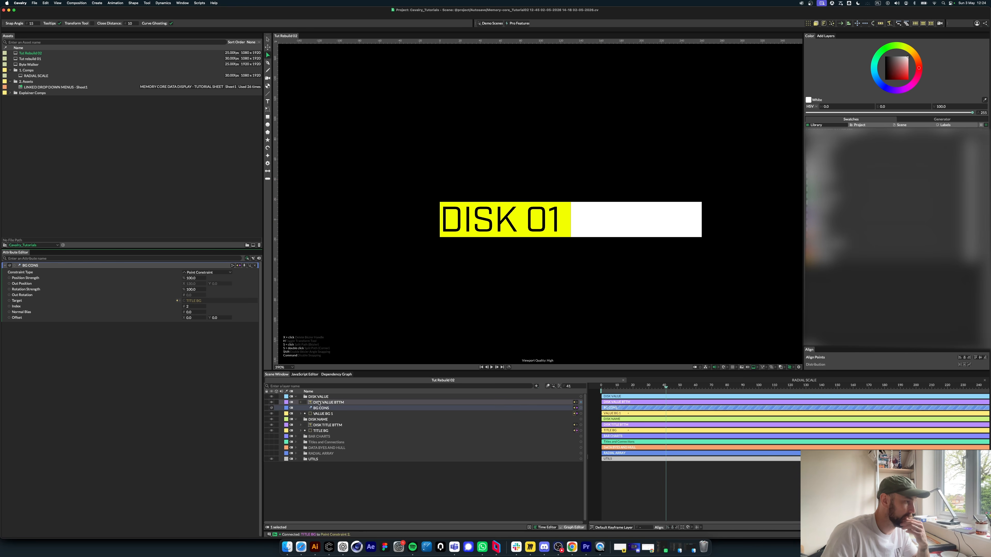
Step: Reconnect VALUE BG 1 as the target of the component constraint nested under the DISK VALUE BTTM text
{"action": "left_click", "coordinate": [328, 403]}
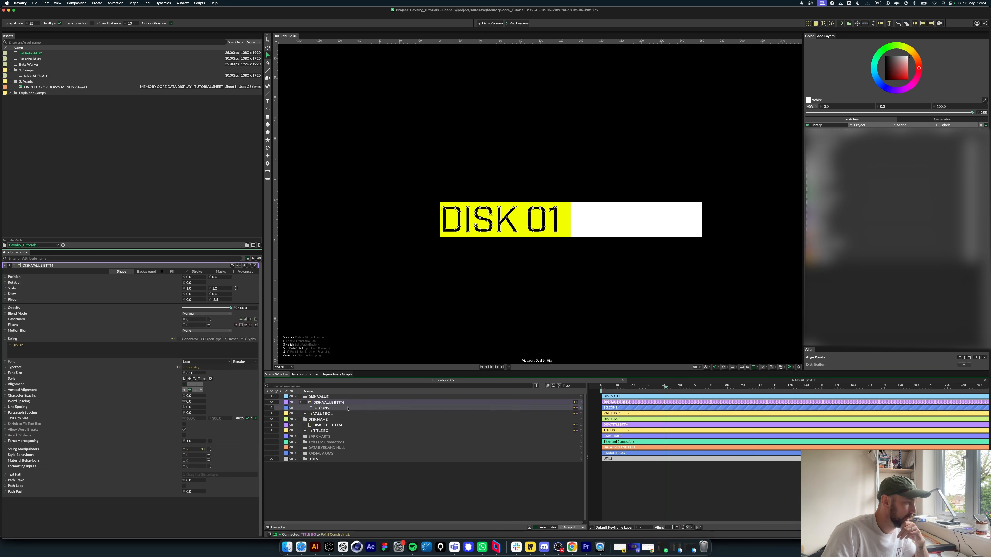
{"action": "left_click", "coordinate": [301, 403]}
{"action": "left_click", "coordinate": [347, 408]}
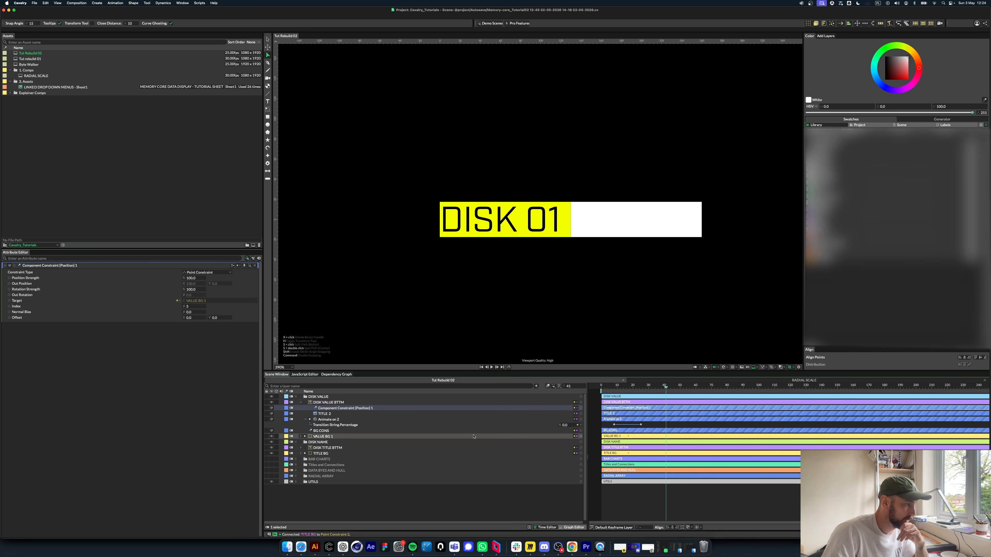
{"action": "left_click_drag", "start_coordinate": [581, 437], "coordinate": [340, 409]}
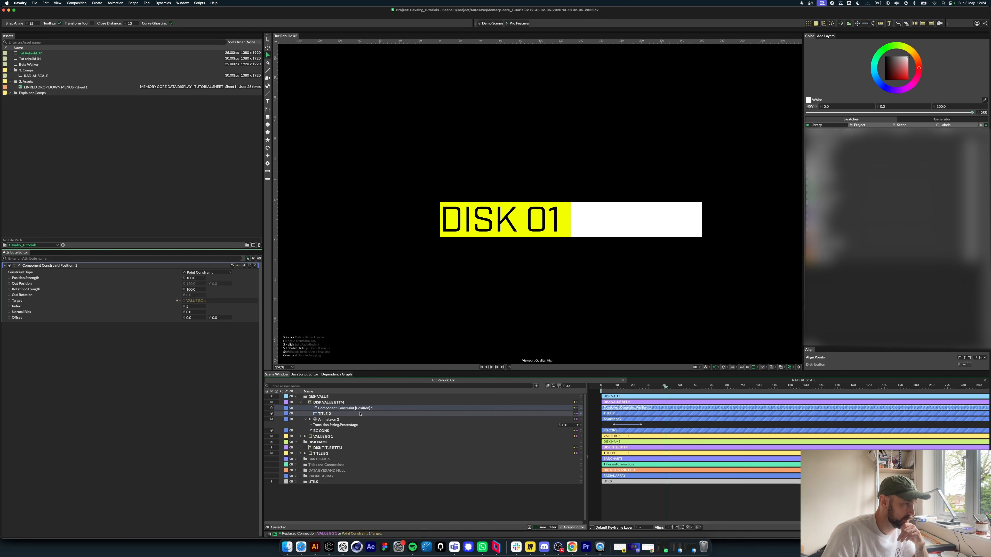
Step: Set the index of the component constraint nested under DISK VALUE BTTM to 0
{"action": "left_click", "coordinate": [354, 403]}
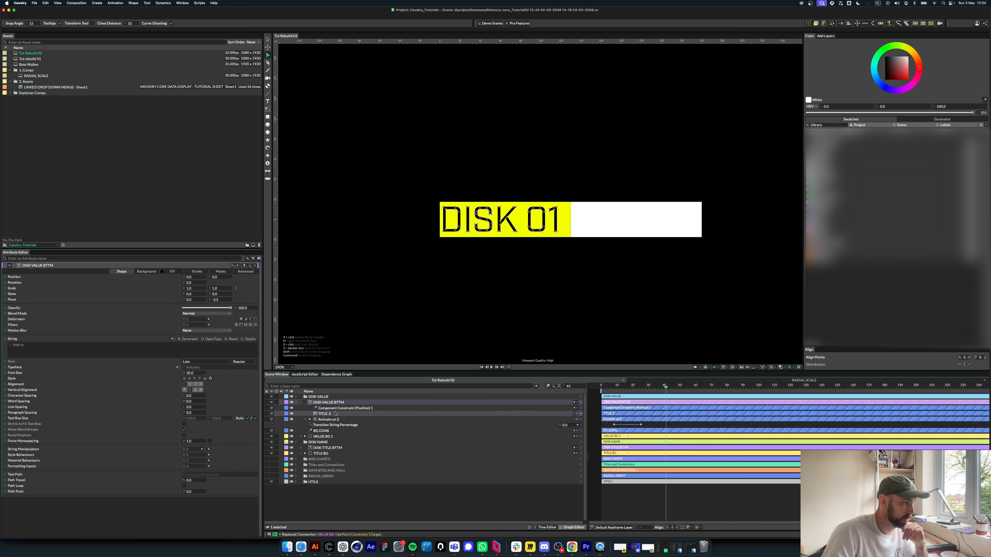
{"action": "left_click", "coordinate": [337, 437]}
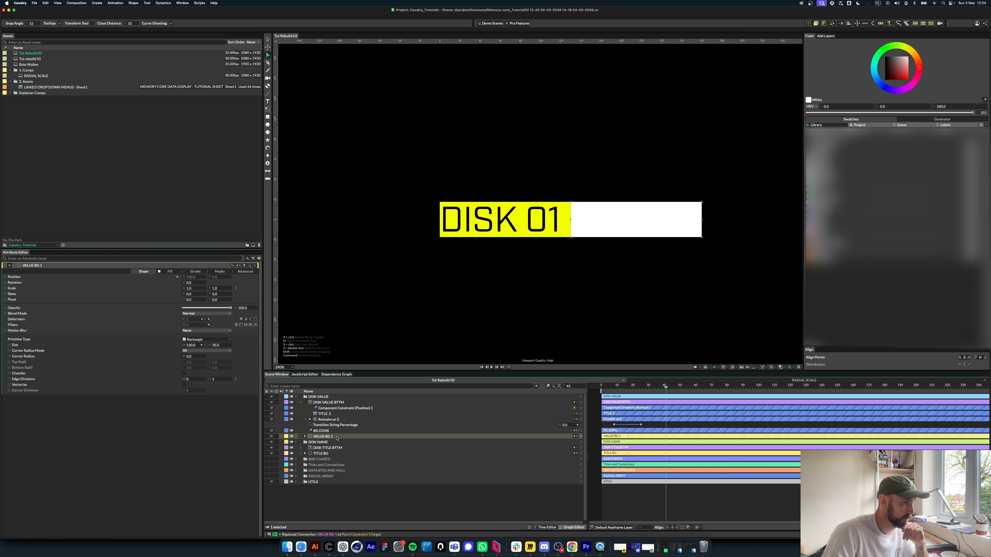
{"action": "left_click", "coordinate": [343, 408]}
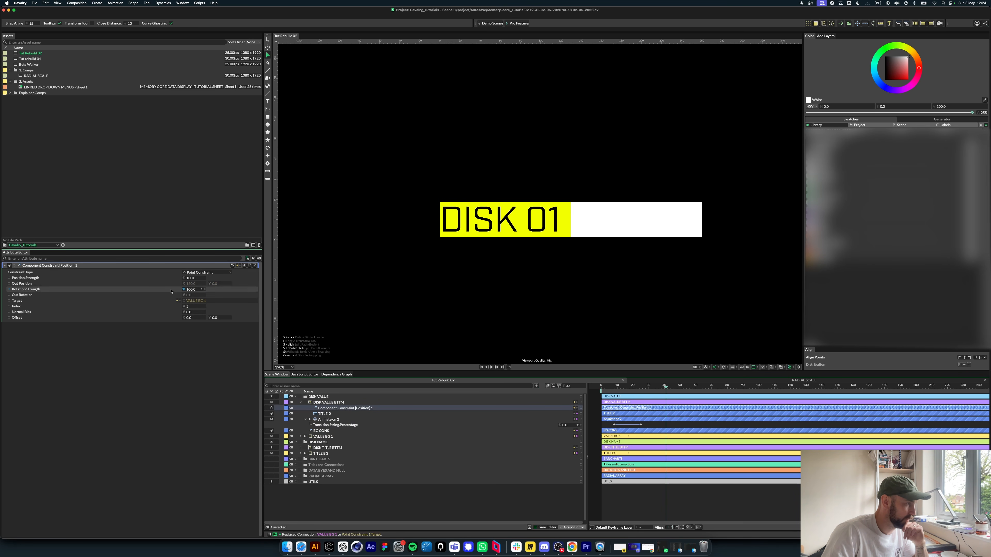
{"action": "left_click", "coordinate": [189, 307]}
{"action": "type", "text": "4"}
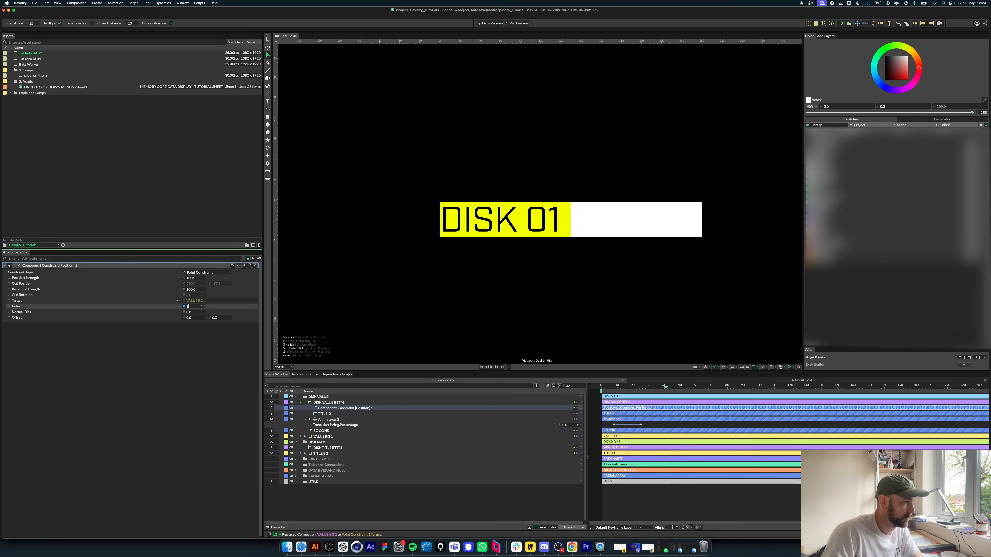
{"action": "key", "text": "Up"}
{"action": "key", "text": "Up"}
{"action": "key", "text": "Up"}
{"action": "key", "text": "BackSpace"}
{"action": "type", "text": "0"}
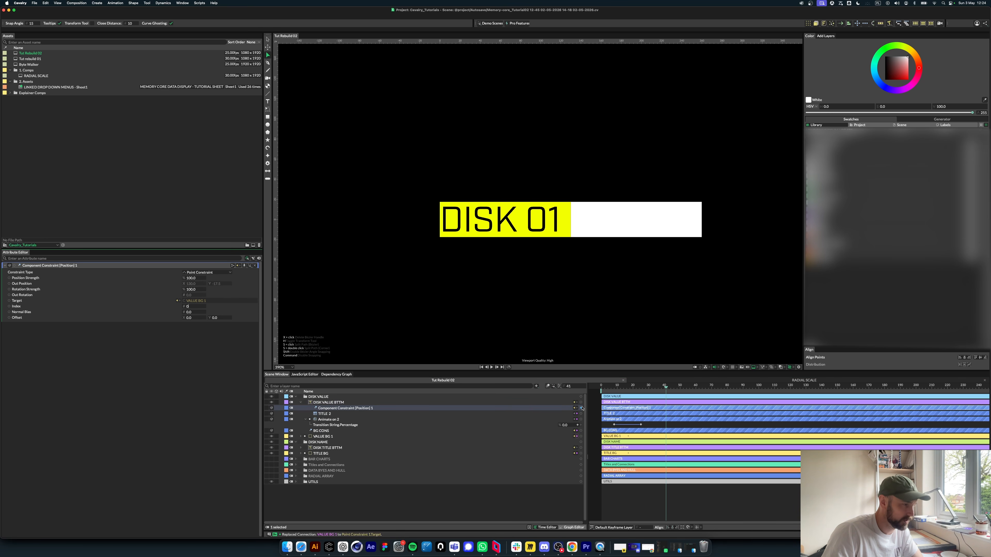
Step: Connect the nested component constraint to the position of DISK VALUE BTTM
{"action": "left_click", "coordinate": [375, 410]}
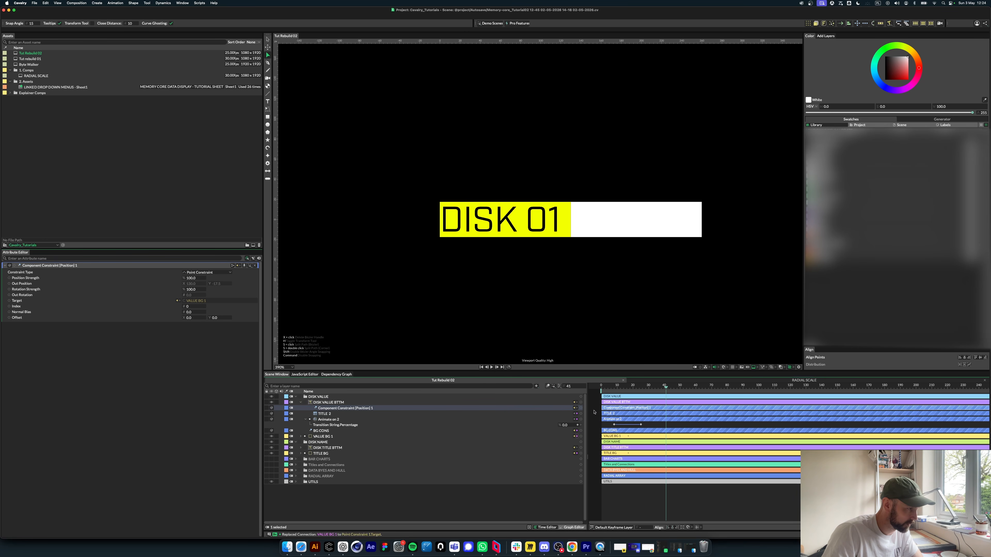
{"action": "left_click_drag", "start_coordinate": [582, 409], "coordinate": [318, 404]}
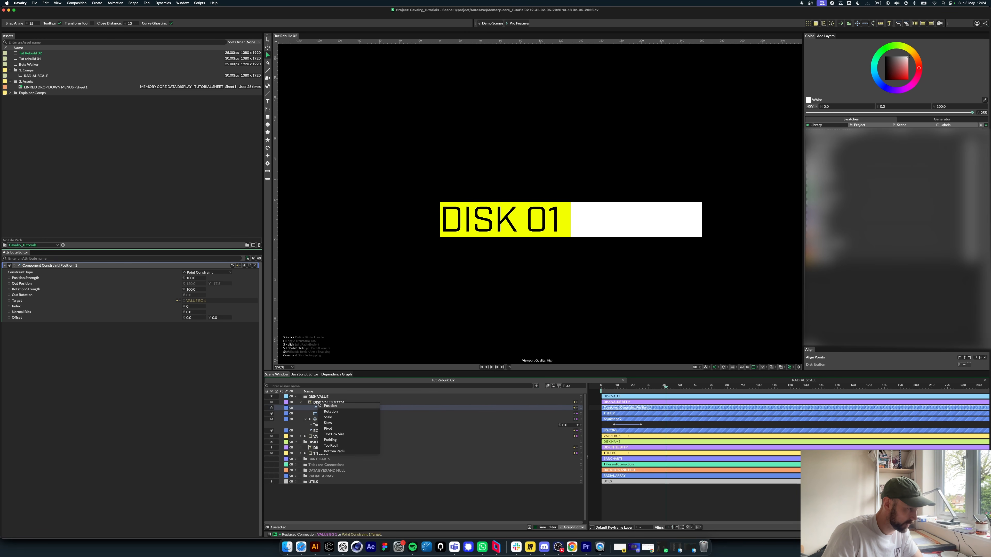
{"action": "left_click", "coordinate": [342, 411]}
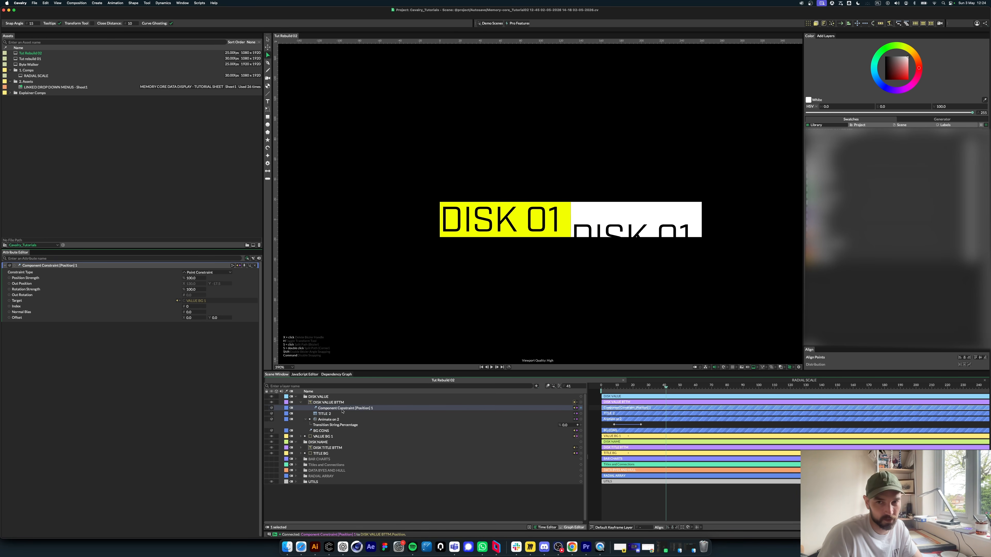
Step: Set the DISK VALUE BTTM constraint's index to 5 to align the text with the white rectangle
{"action": "left_click", "coordinate": [326, 431]}
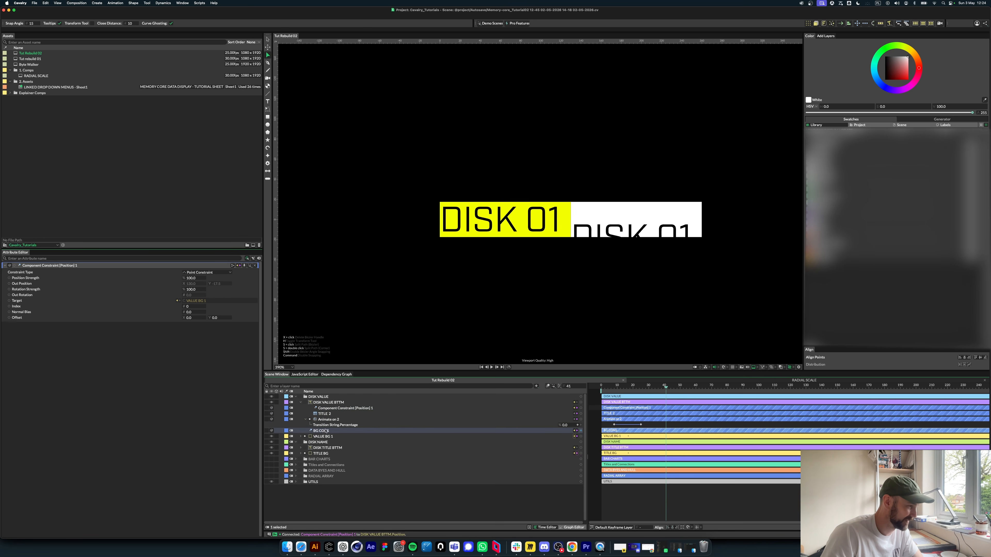
{"action": "left_click", "coordinate": [328, 408]}
{"action": "left_click", "coordinate": [306, 420]}
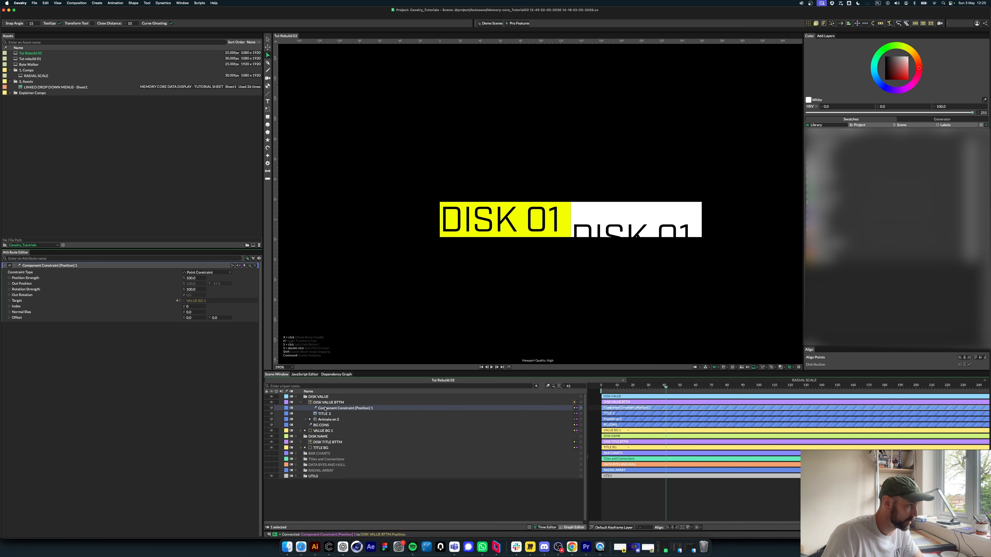
{"action": "left_click", "coordinate": [193, 307]}
{"action": "key", "text": "Up"}
{"action": "key", "text": "Up"}
{"action": "key", "text": "Up"}
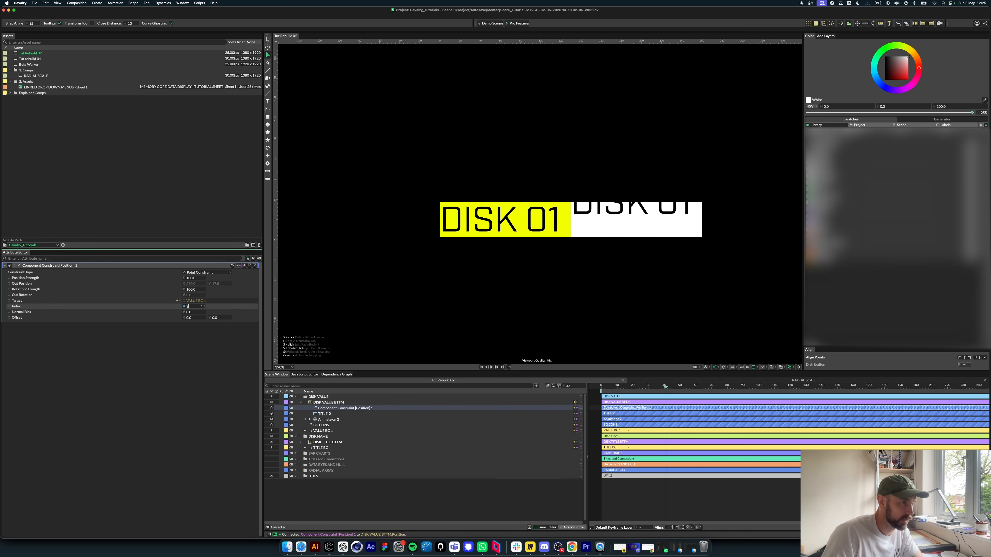
{"action": "key", "text": "Up"}
{"action": "key", "text": "Up"}
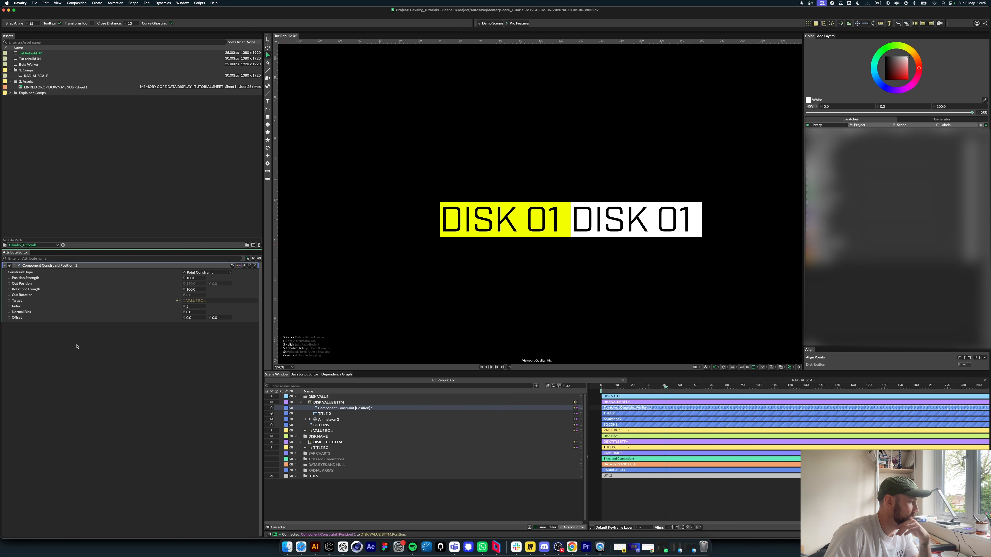
Step: Try a horizontal offset of 10 on the DISK VALUE BTTM constraint, and reset it to 0
{"action": "type", "text": "10"}
{"action": "key", "text": "Return"}
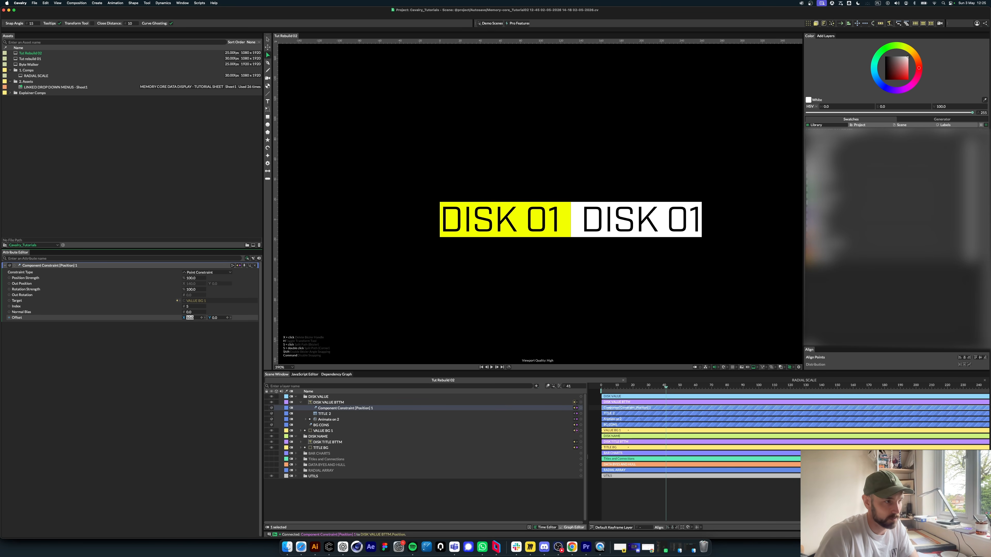
{"action": "type", "text": "0"}
{"action": "key", "text": "Return"}
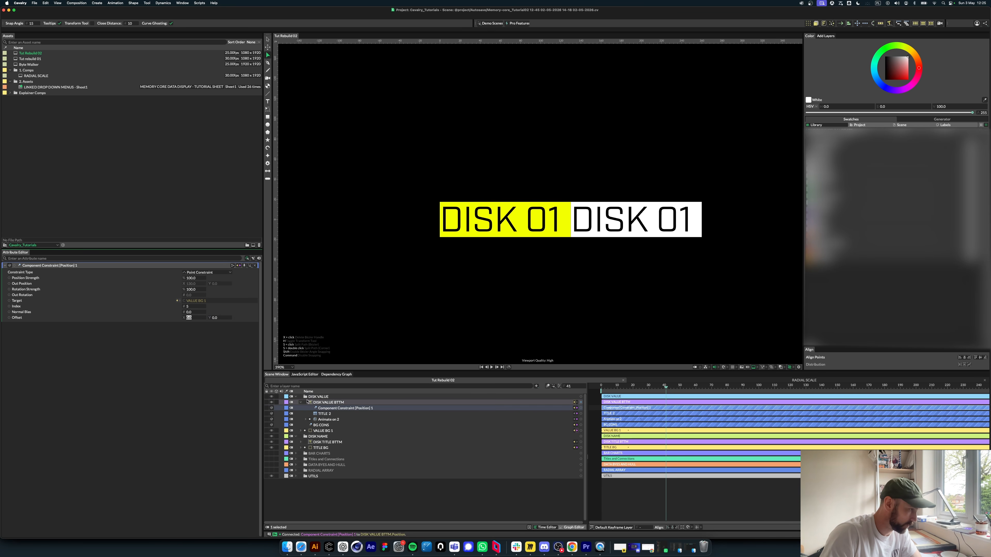
Step: Set the horizontal offset of BG CONS under VALUE BG 1 to 10
{"action": "left_click", "coordinate": [301, 402]}
{"action": "left_click_drag", "start_coordinate": [321, 408], "coordinate": [325, 415]}
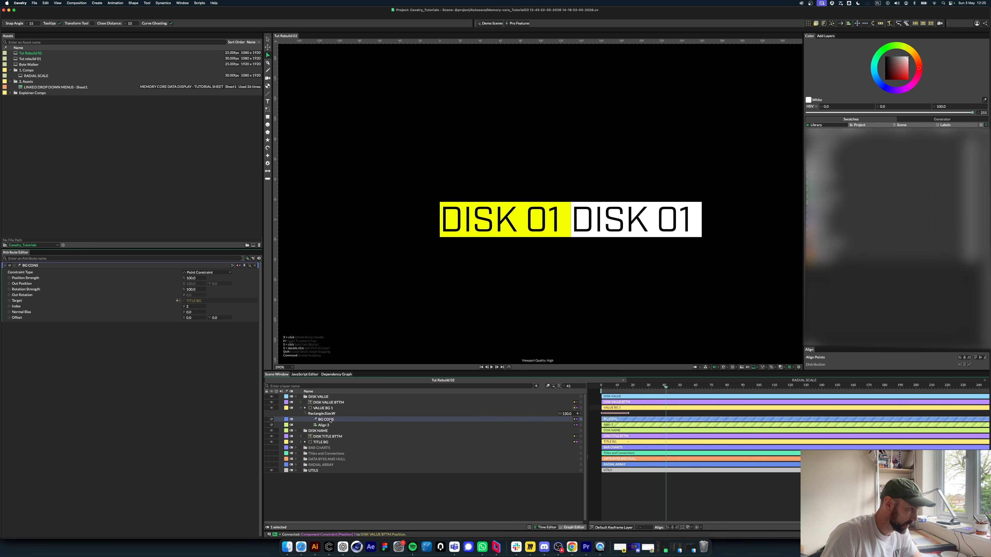
{"action": "left_click", "coordinate": [195, 318]}
{"action": "type", "text": "10"}
{"action": "key", "text": "Return"}
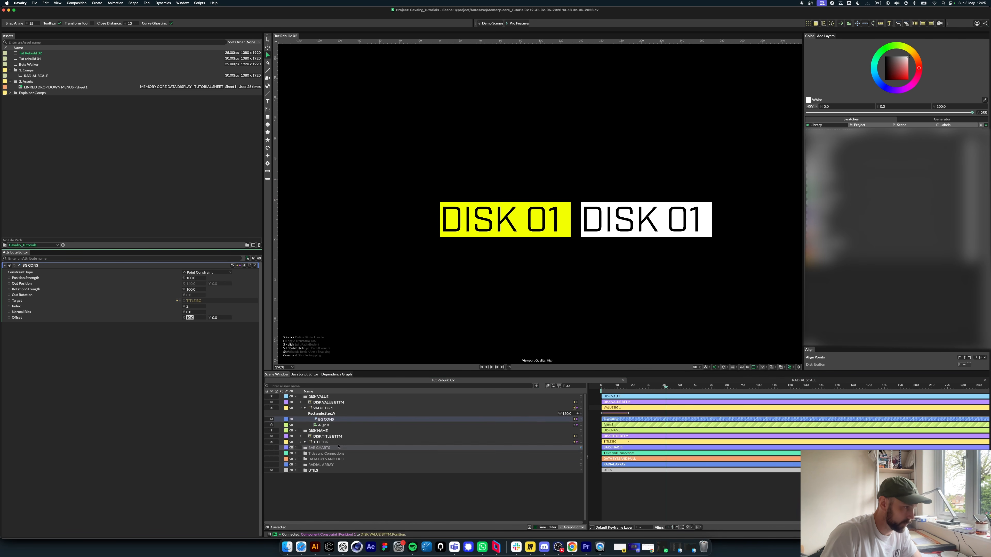
Step: Try shifting TITLE BG horizontally to test the constraint chain, and undo the move
{"action": "left_click", "coordinate": [302, 408]}
{"action": "left_click", "coordinate": [320, 425]}
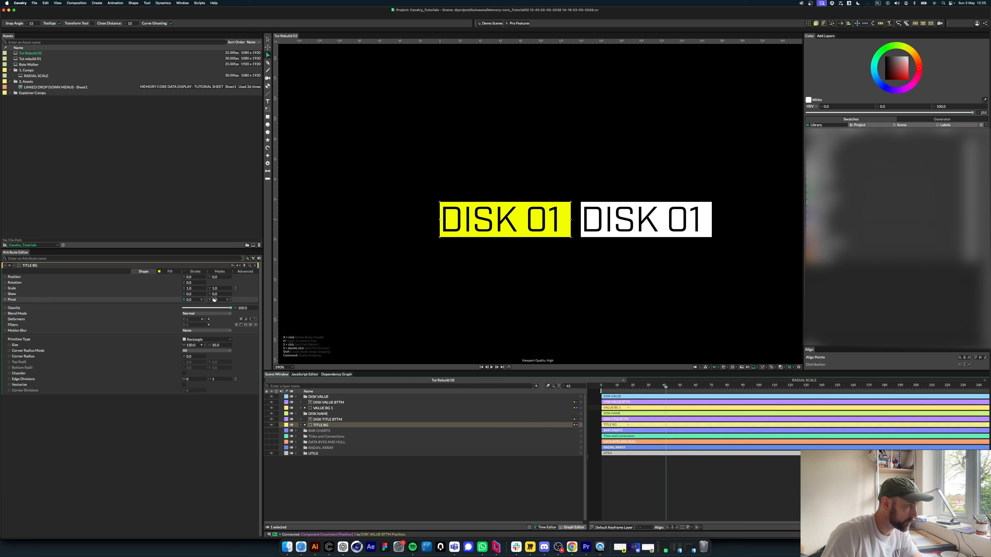
{"action": "left_click_drag", "start_coordinate": [191, 278], "coordinate": [191, 278]}
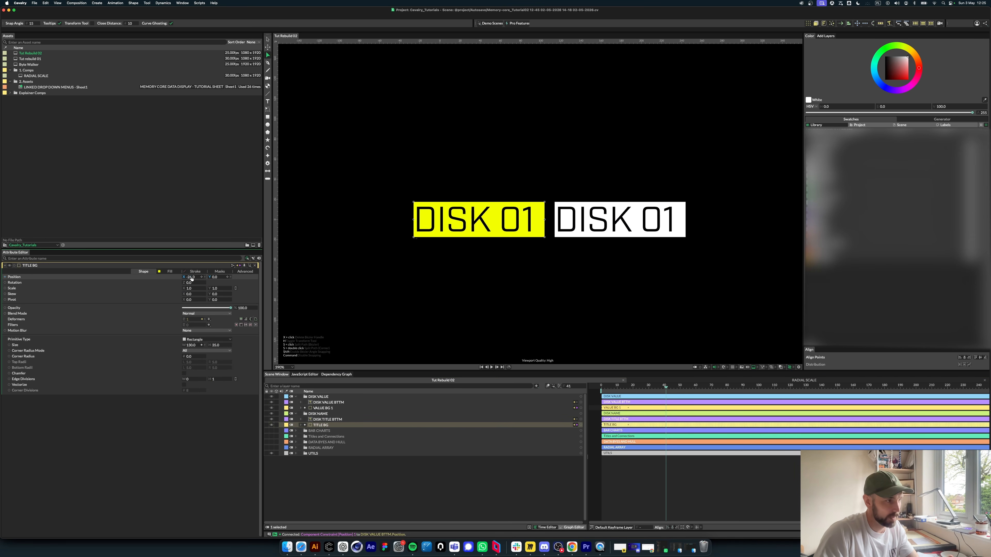
{"action": "key", "text": "super+z"}
Step: Collapse the DISK NAME and DISK VALUE groups and reveal BASE VALUE SWITCH inside the RADIAL ARRAY group
{"action": "left_click", "coordinate": [296, 413]}
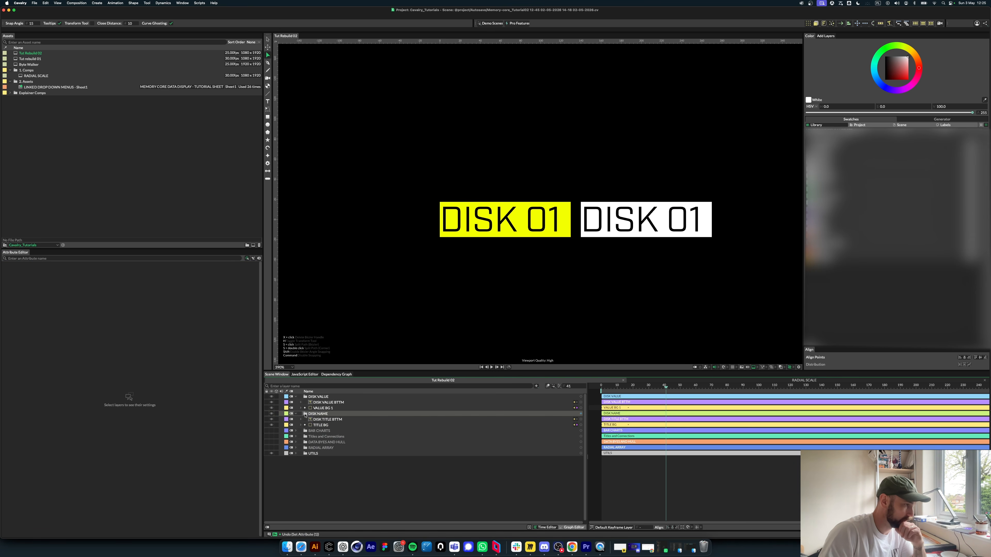
{"action": "left_click", "coordinate": [295, 397]}
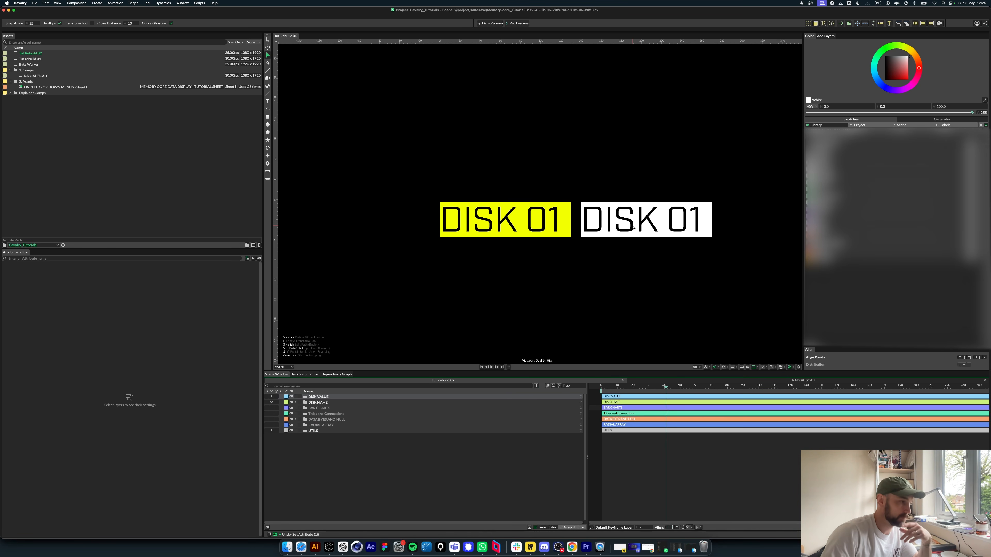
{"action": "left_click", "coordinate": [296, 425]}
{"action": "left_click", "coordinate": [346, 460]}
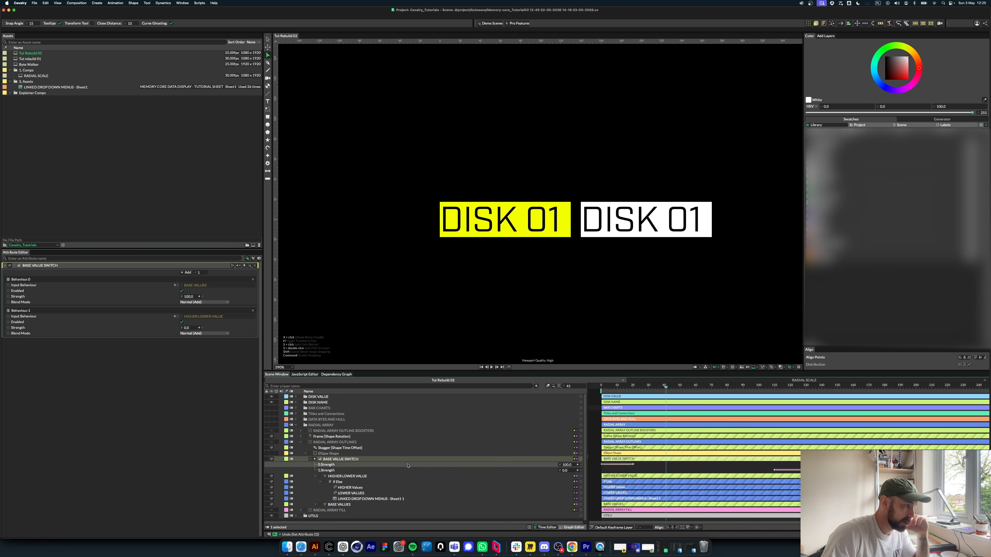
{"action": "left_click", "coordinate": [316, 477]}
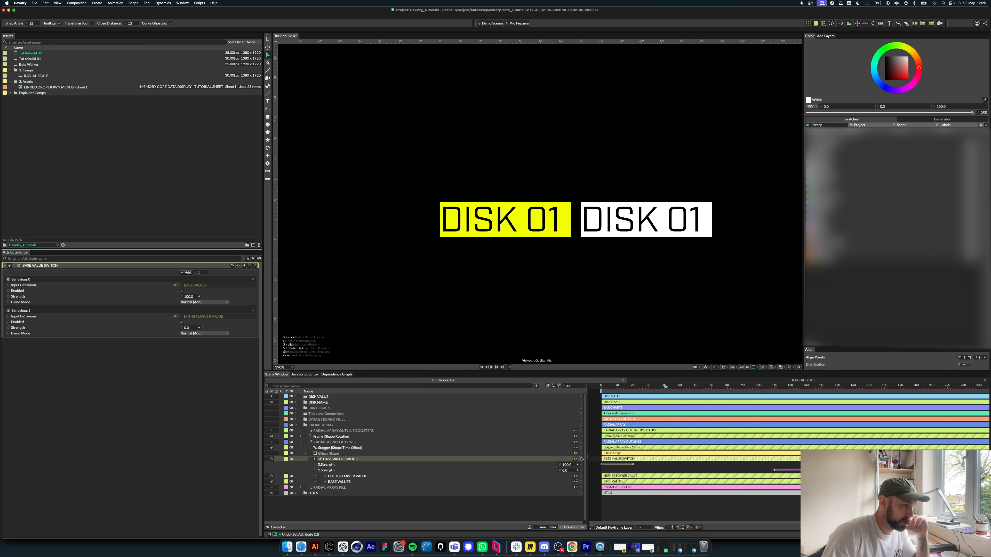
Step: Delete the TITLE lookup that drives the string of DISK VALUE BTTM
{"action": "left_click", "coordinate": [296, 397]}
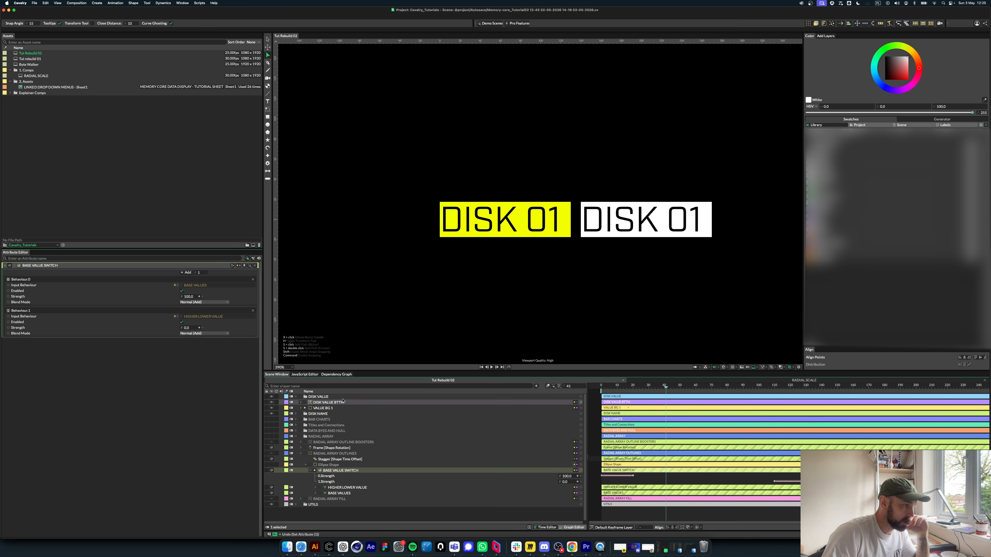
{"action": "left_click", "coordinate": [310, 402]}
{"action": "left_click", "coordinate": [301, 402]}
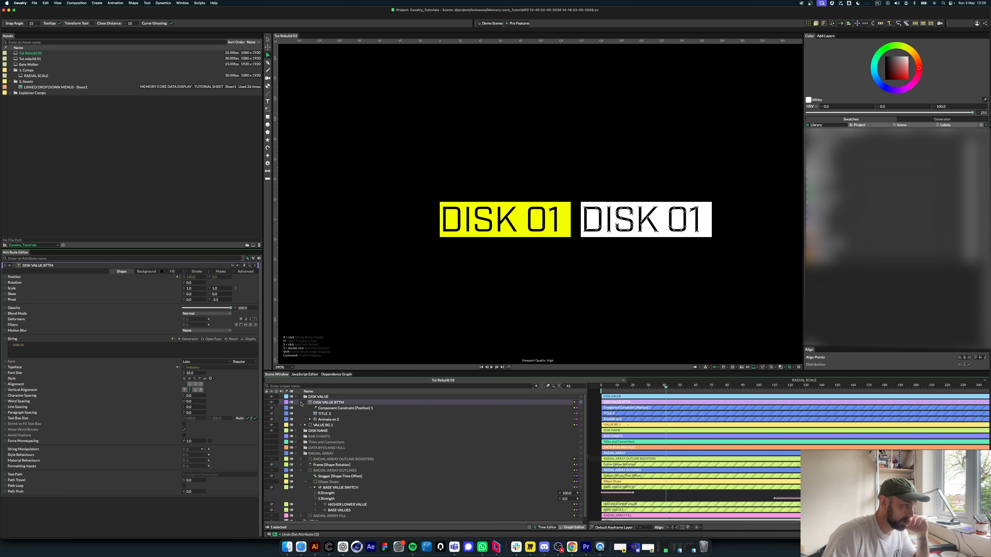
{"action": "left_click", "coordinate": [336, 414]}
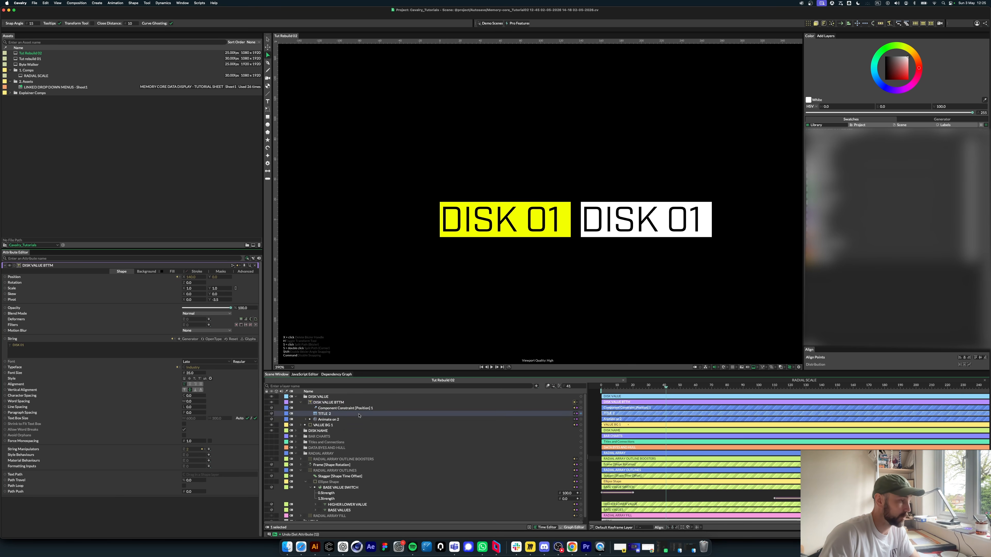
{"action": "key", "text": "Delete"}
Step: Add a Value string generator to the DISK VALUE BTTM text and set its precision to 0 and padding to 1
{"action": "left_click", "coordinate": [341, 402]}
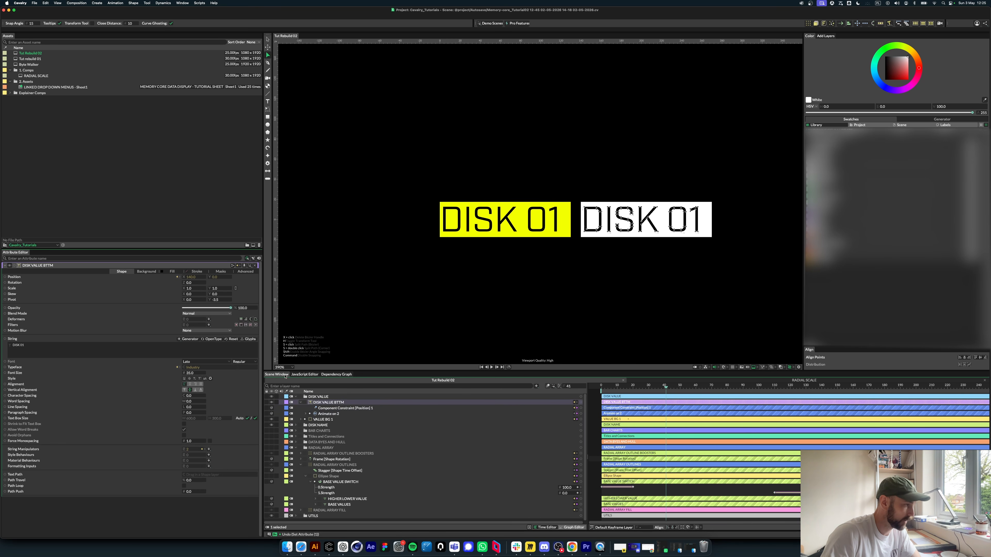
{"action": "left_click", "coordinate": [183, 339]}
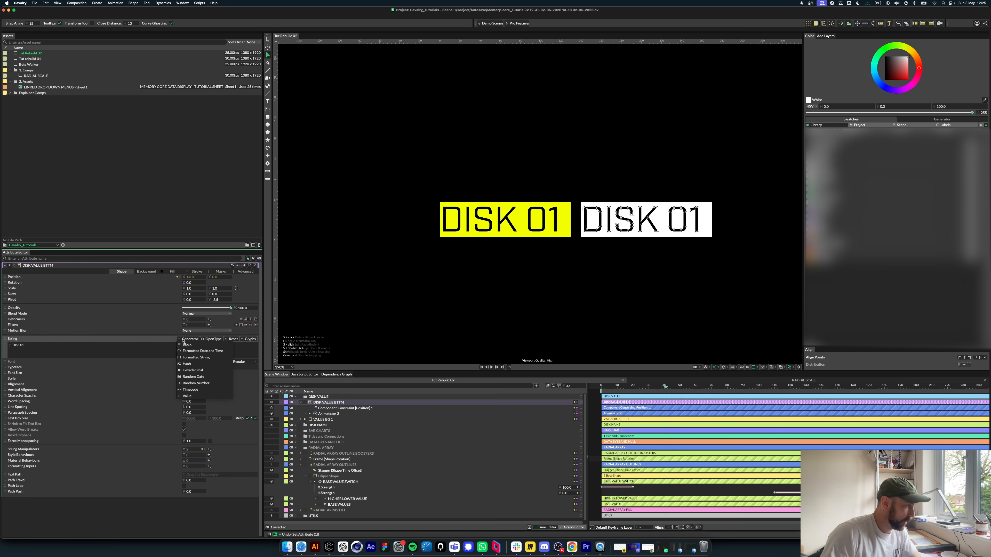
{"action": "left_click", "coordinate": [189, 396]}
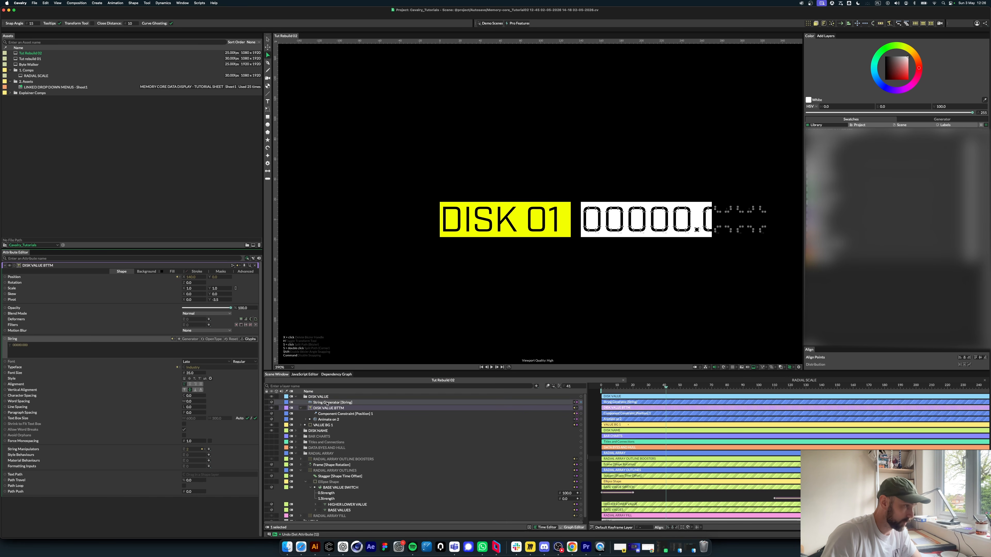
{"action": "left_click", "coordinate": [328, 403]}
{"action": "left_click_drag", "start_coordinate": [188, 284], "coordinate": [176, 289]}
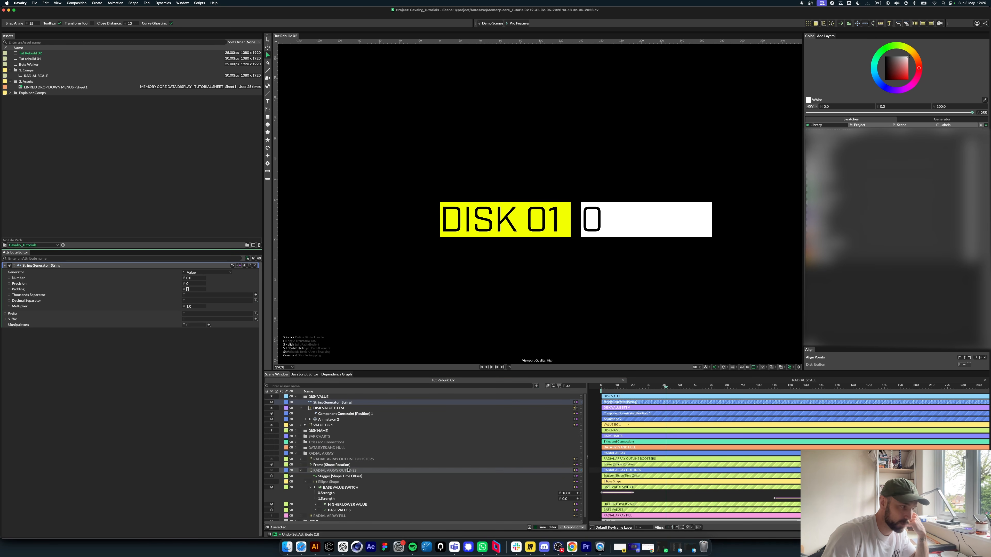
Step: Connect BASE VALUE SWITCH to the string generator's number and compare the output with the base values in the Google Sheet
{"action": "left_click_drag", "start_coordinate": [584, 487], "coordinate": [19, 280]}
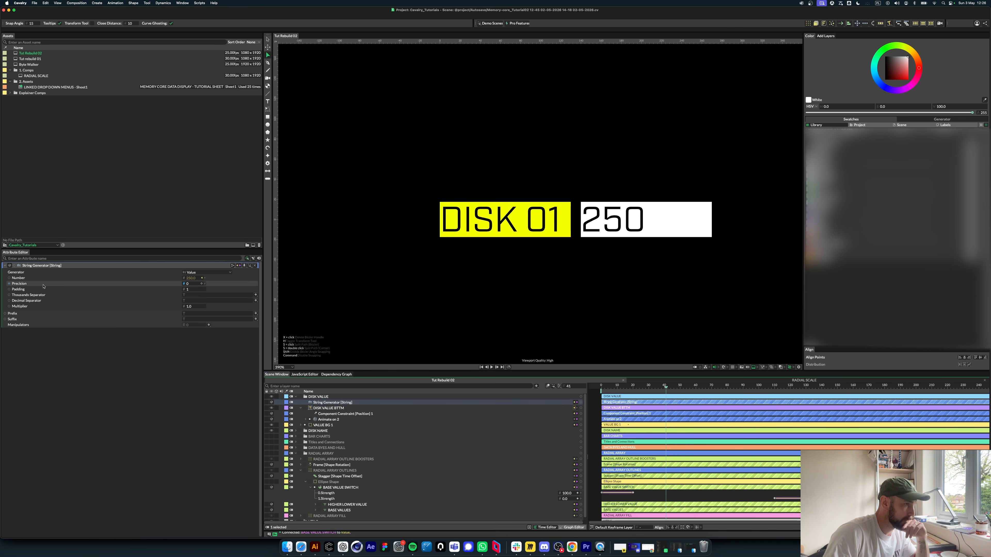
{"action": "left_click", "coordinate": [301, 547]}
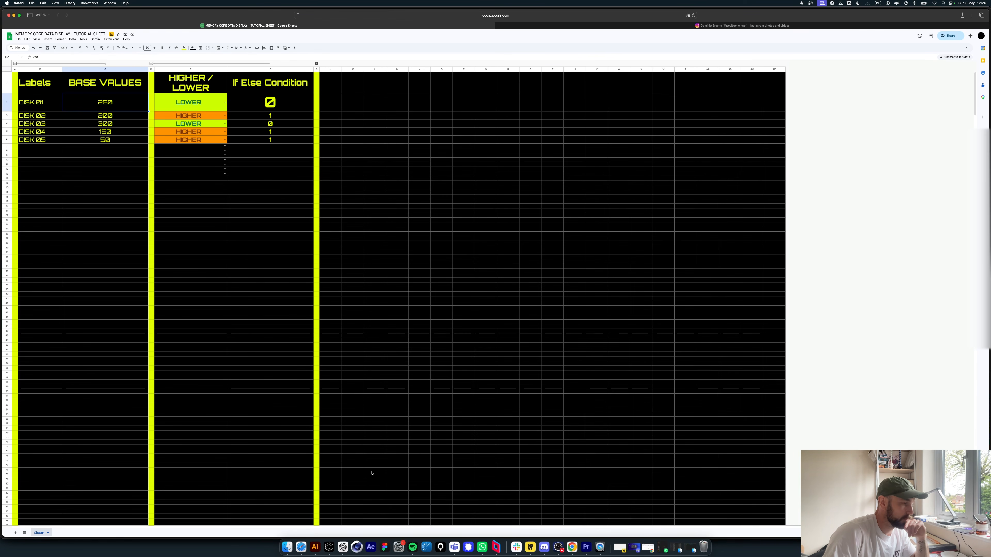
{"action": "left_click", "coordinate": [328, 547]}
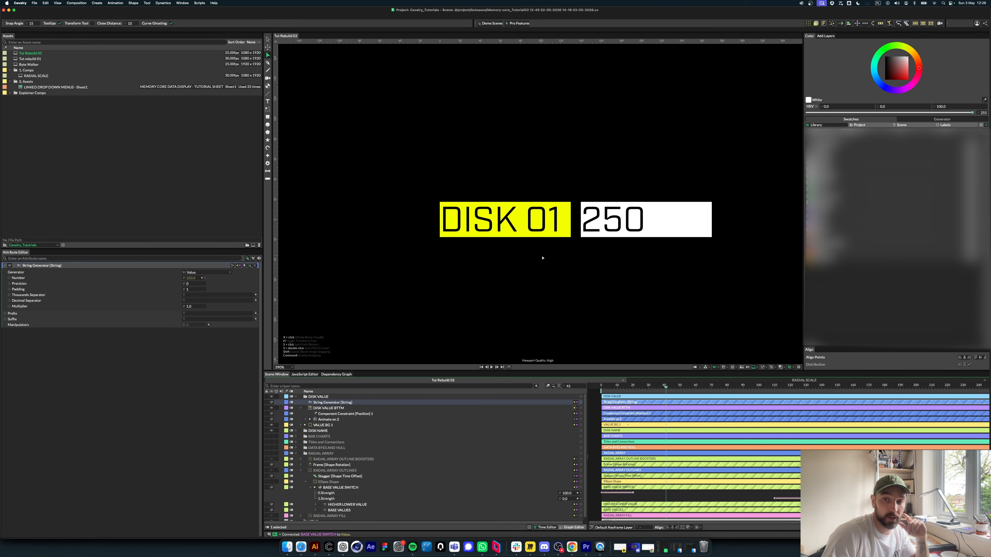
Step: Set the DISK VALUE string generator's precision to 2 and scrub the timeline to check the changing value
{"action": "left_click", "coordinate": [192, 284]}
{"action": "type", "text": "1"}
{"action": "key", "text": "Return"}
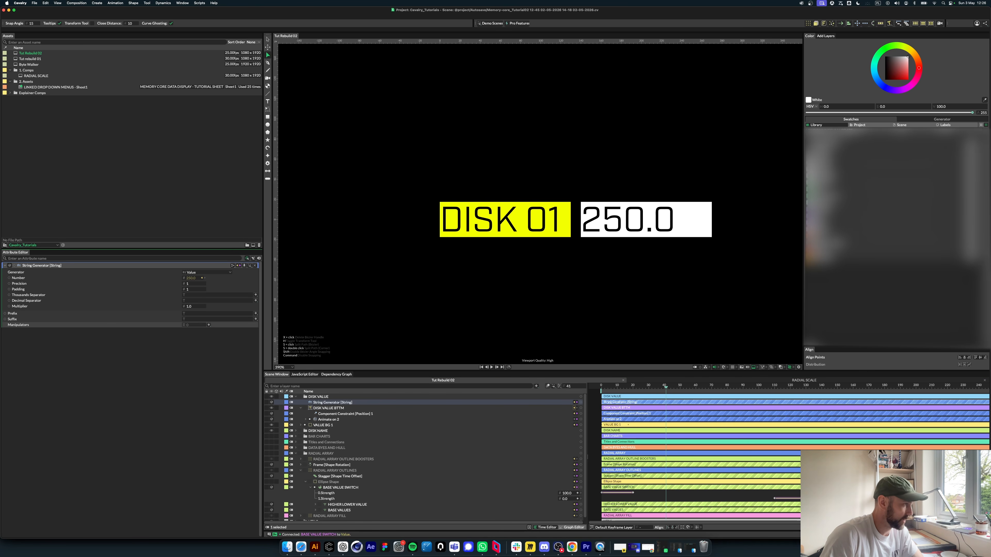
{"action": "key", "text": "Up"}
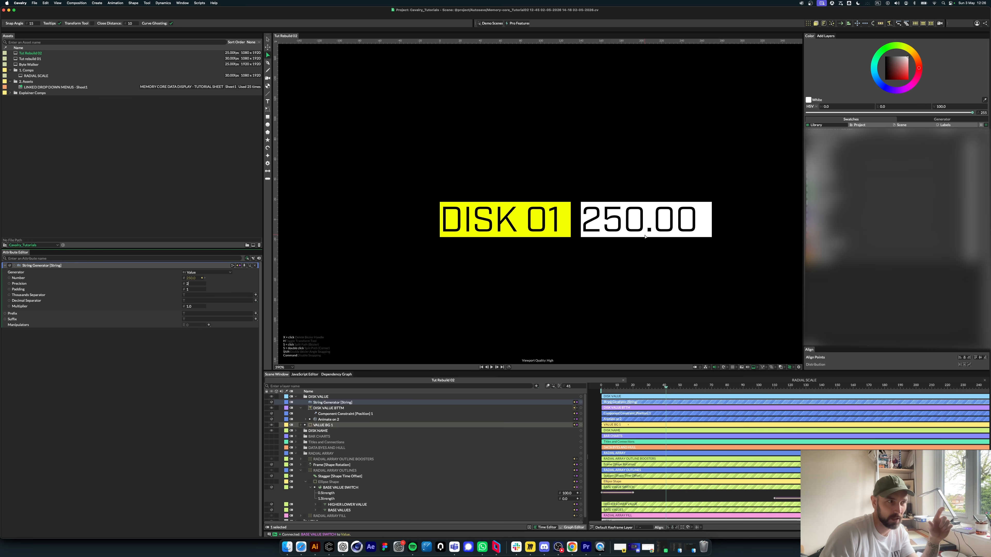
{"action": "left_click_drag", "start_coordinate": [627, 387], "coordinate": [784, 388]}
{"action": "scroll", "coordinate": [594, 214], "scroll_direction": "down", "scroll_amount": 1}
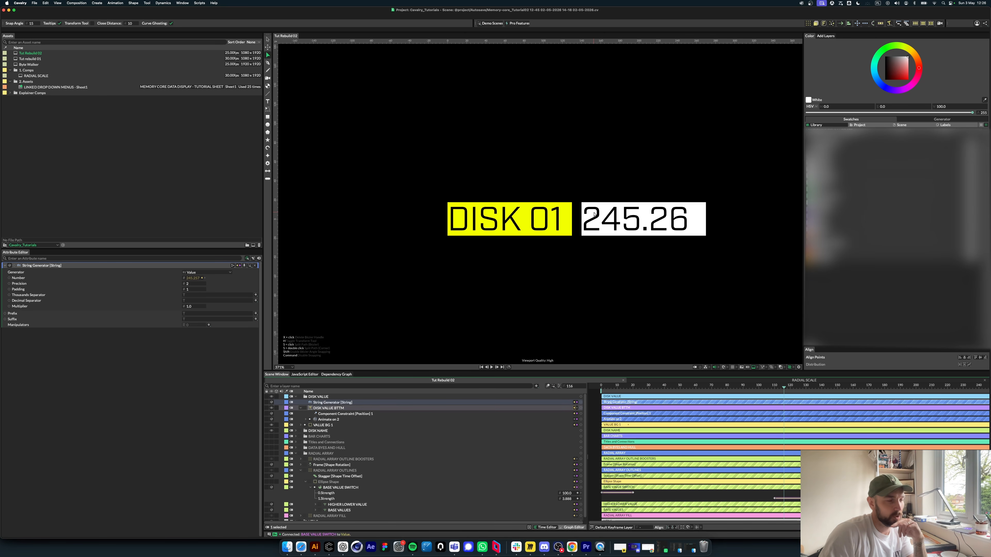
{"action": "scroll", "coordinate": [591, 219], "scroll_direction": "down", "scroll_amount": 10}
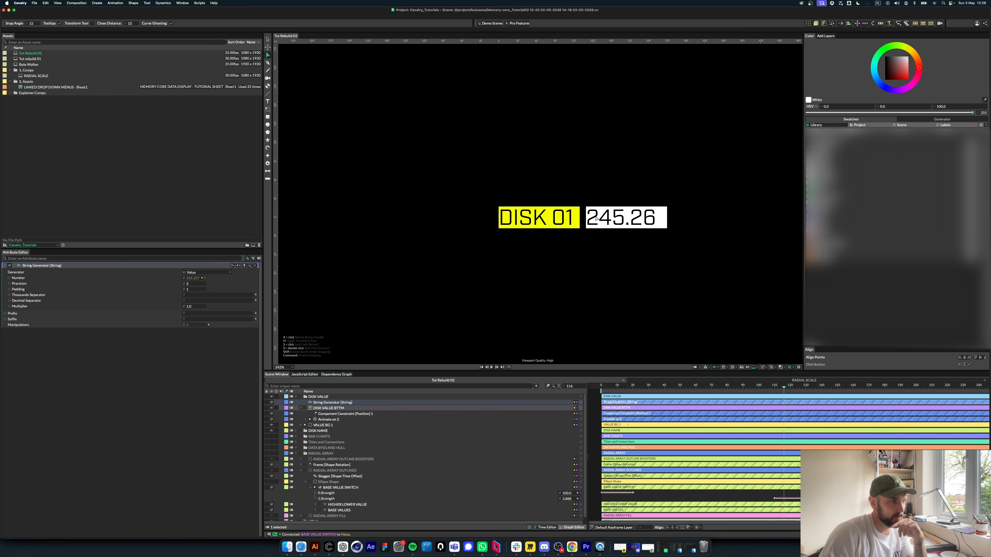
Step: Shift BASE VALUE SWITCH's strength keyframes about 33 frames later, check the value by scrubbing, and collapse all the layer groups
{"action": "left_click", "coordinate": [300, 408]}
{"action": "left_click", "coordinate": [296, 396]}
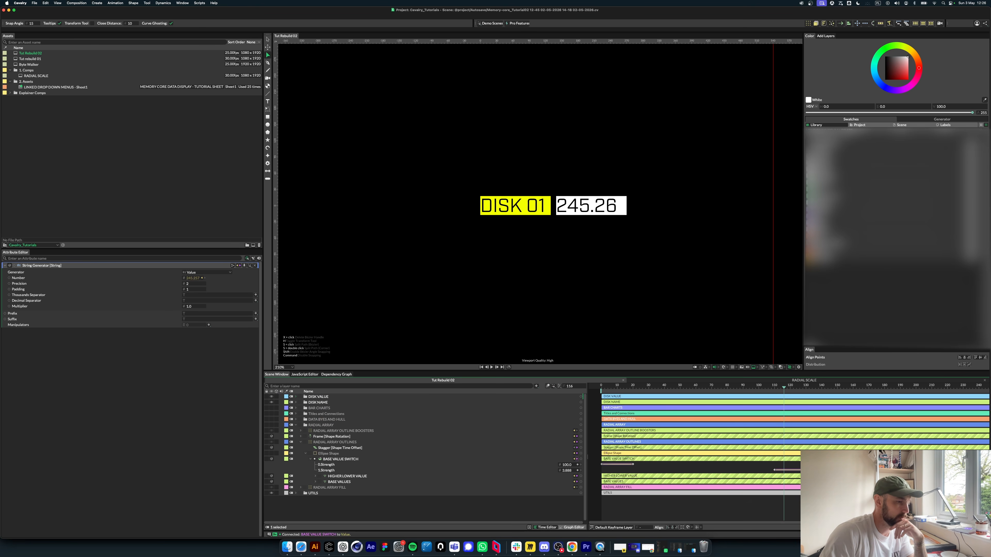
{"action": "left_click", "coordinate": [618, 463]}
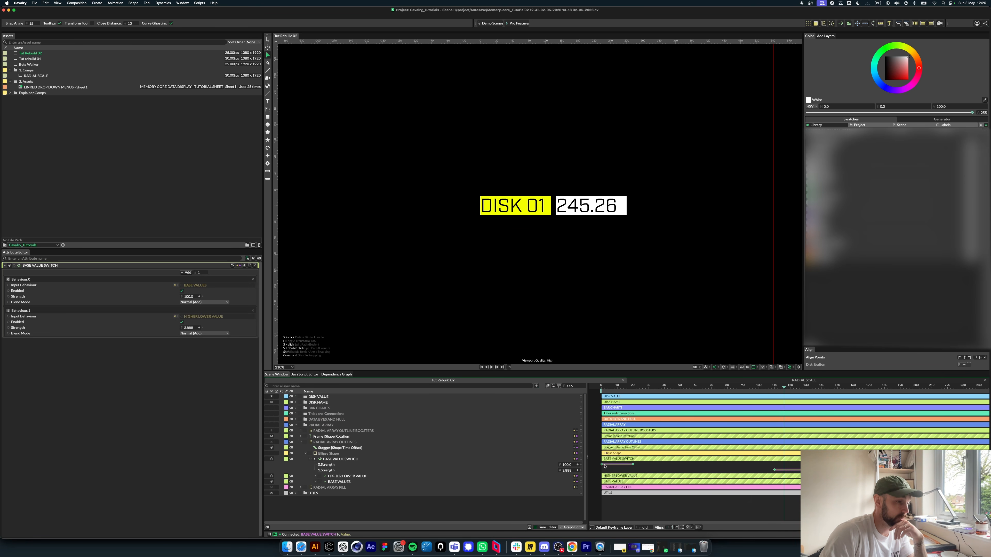
{"action": "left_click_drag", "start_coordinate": [604, 466], "coordinate": [652, 463]}
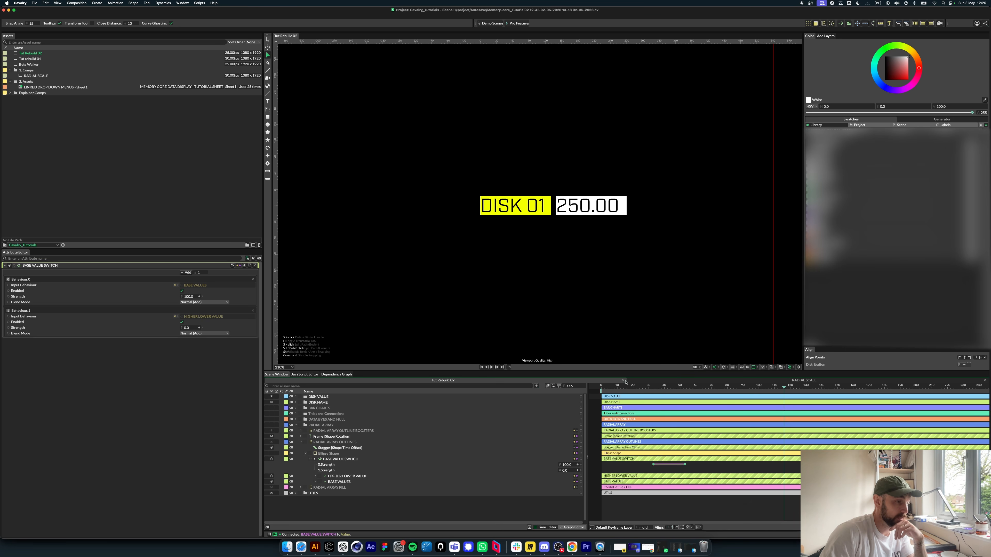
{"action": "left_click_drag", "start_coordinate": [625, 383], "coordinate": [787, 389]}
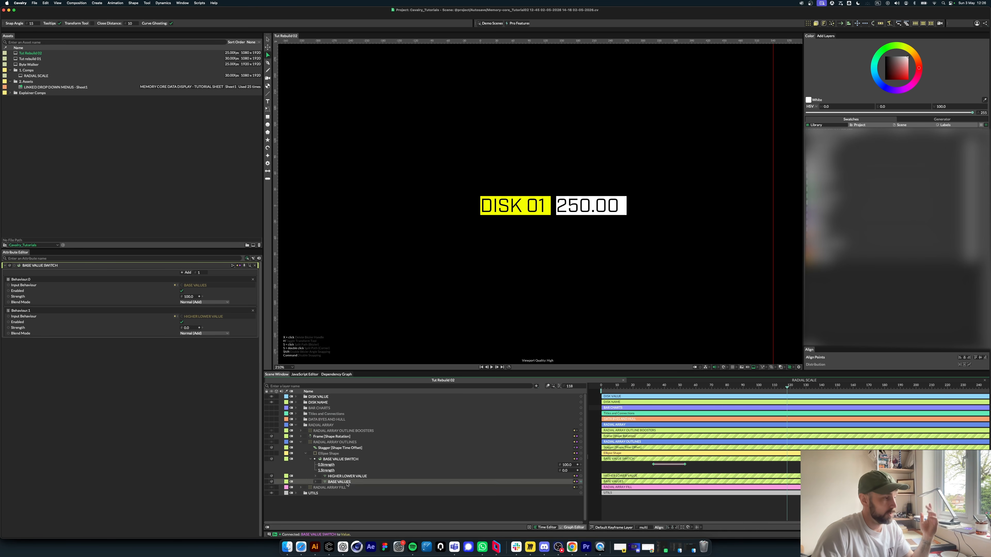
{"action": "left_click", "coordinate": [351, 514]}
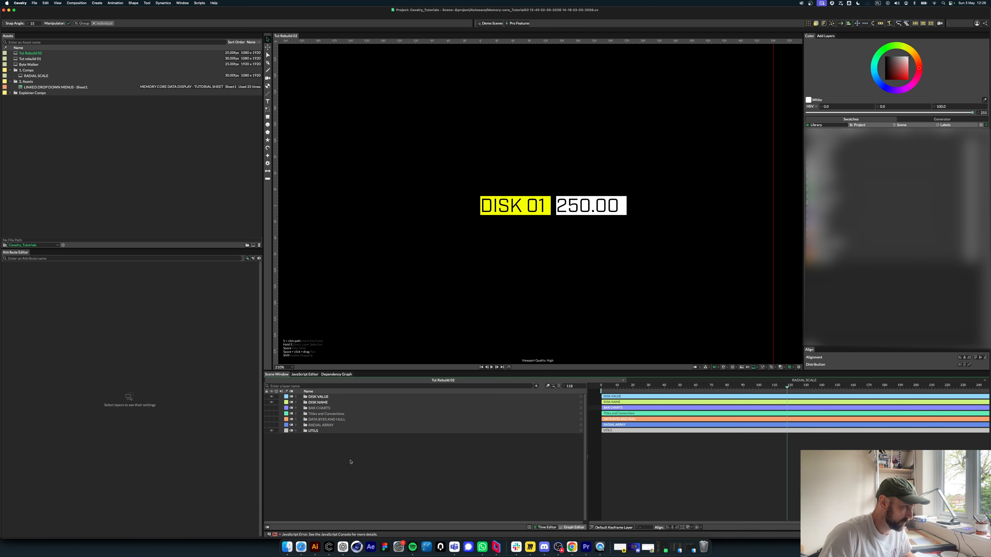
Step: Move TITLE BG in the DISK NAME group horizontally to near the composition's left edge, and collapse the group
{"action": "left_click", "coordinate": [326, 402]}
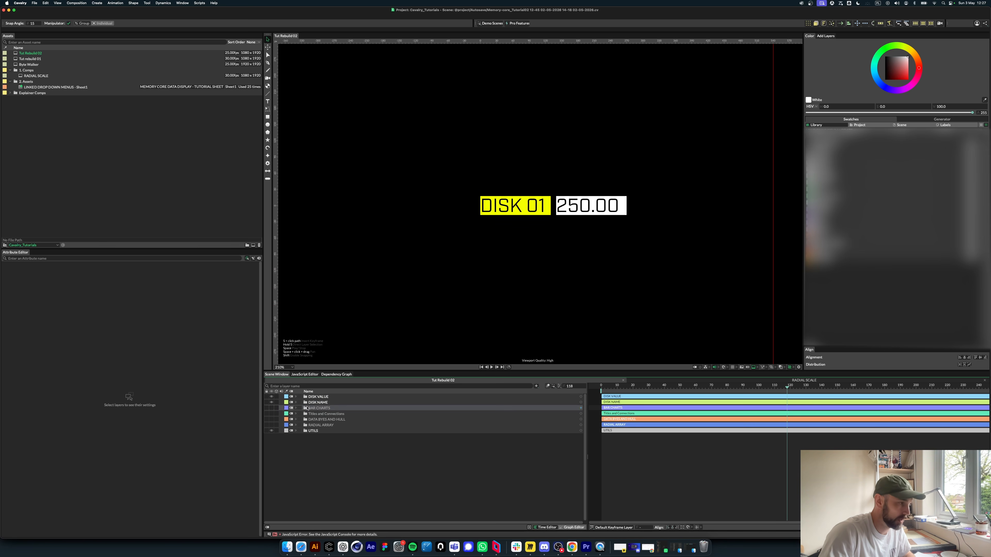
{"action": "left_click", "coordinate": [295, 402]}
{"action": "left_click", "coordinate": [339, 414]}
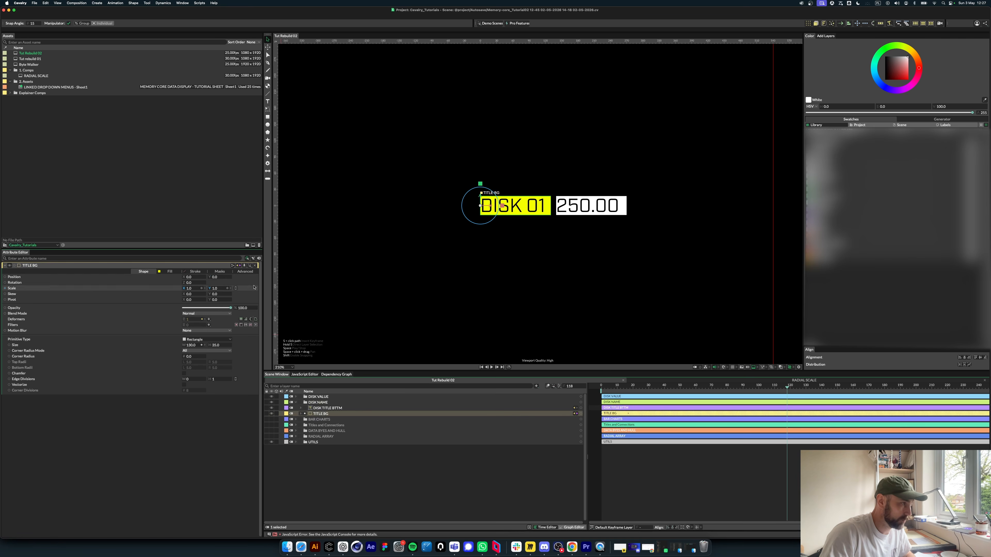
{"action": "left_click_drag", "start_coordinate": [191, 278], "coordinate": [179, 277]}
{"action": "scroll", "coordinate": [493, 172], "scroll_direction": "down", "scroll_amount": 10}
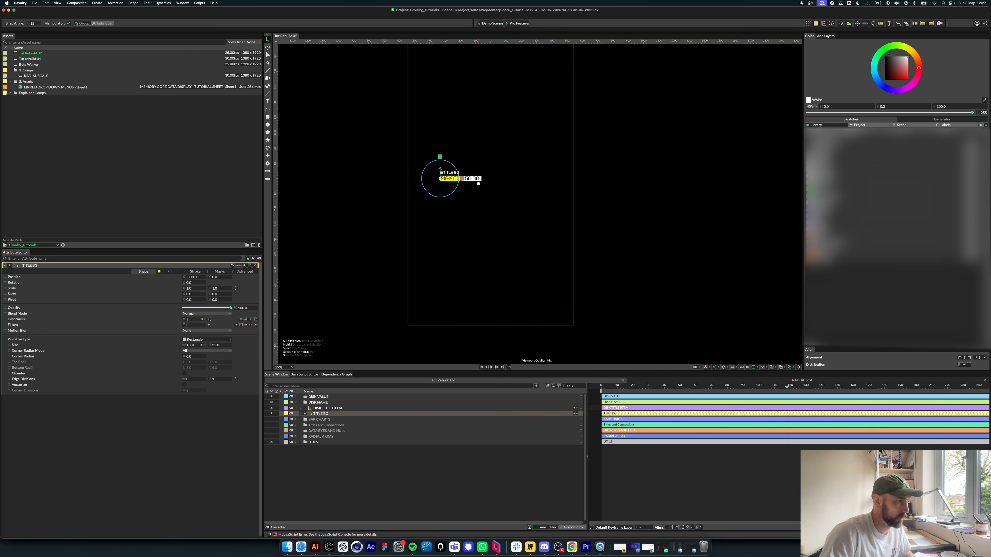
{"action": "left_click_drag", "start_coordinate": [464, 186], "coordinate": [496, 205]}
{"action": "scroll", "coordinate": [494, 205], "scroll_direction": "up", "scroll_amount": 9}
{"action": "left_click_drag", "start_coordinate": [188, 277], "coordinate": [146, 278]}
{"action": "left_click", "coordinate": [372, 461]}
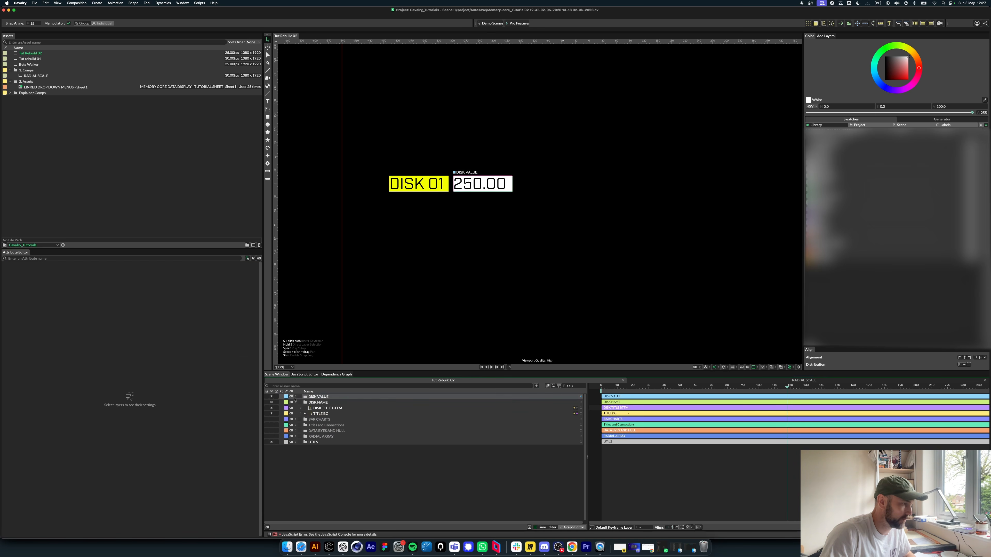
{"action": "left_click", "coordinate": [295, 402]}
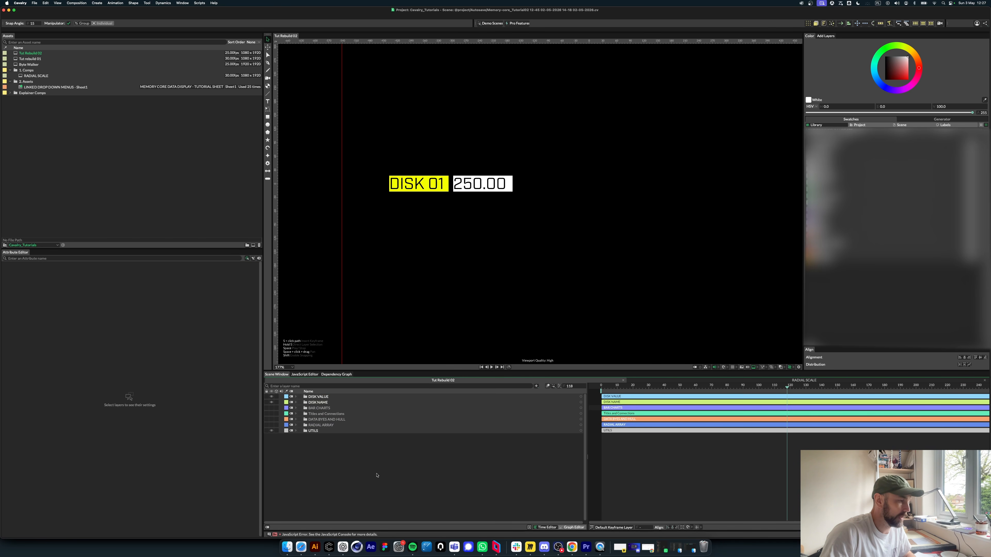
Step: Examine the PERFORMANCE MONITOR rows and their byte squares in the RADIAL SCALE composition, and return to the rebuild composition
{"action": "left_click", "coordinate": [764, 382]}
{"action": "scroll", "coordinate": [517, 290], "scroll_direction": "up", "scroll_amount": 6}
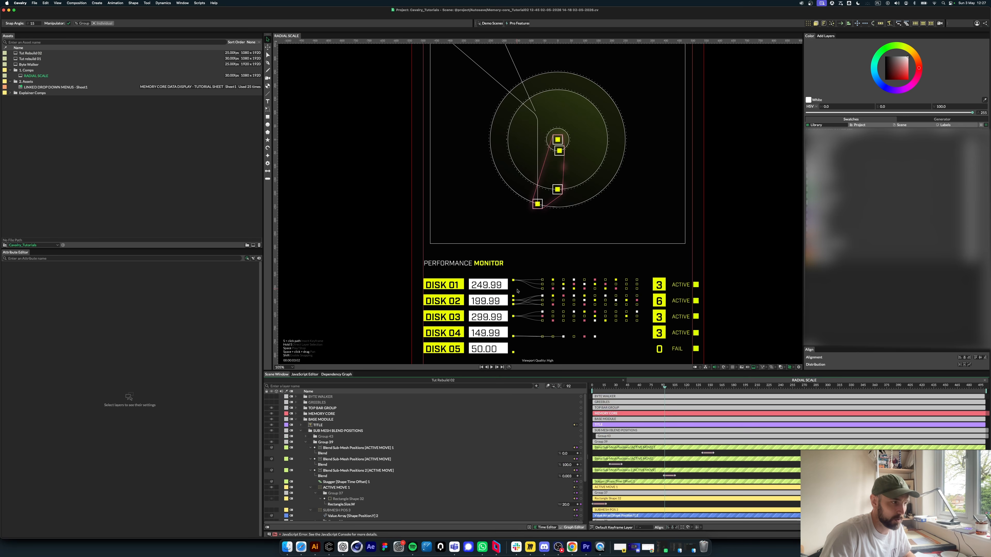
{"action": "scroll", "coordinate": [518, 291], "scroll_direction": "up", "scroll_amount": 5}
{"action": "scroll", "coordinate": [552, 307], "scroll_direction": "down", "scroll_amount": 6}
{"action": "left_click_drag", "start_coordinate": [551, 308], "coordinate": [532, 251]}
{"action": "scroll", "coordinate": [532, 251], "scroll_direction": "up", "scroll_amount": 6}
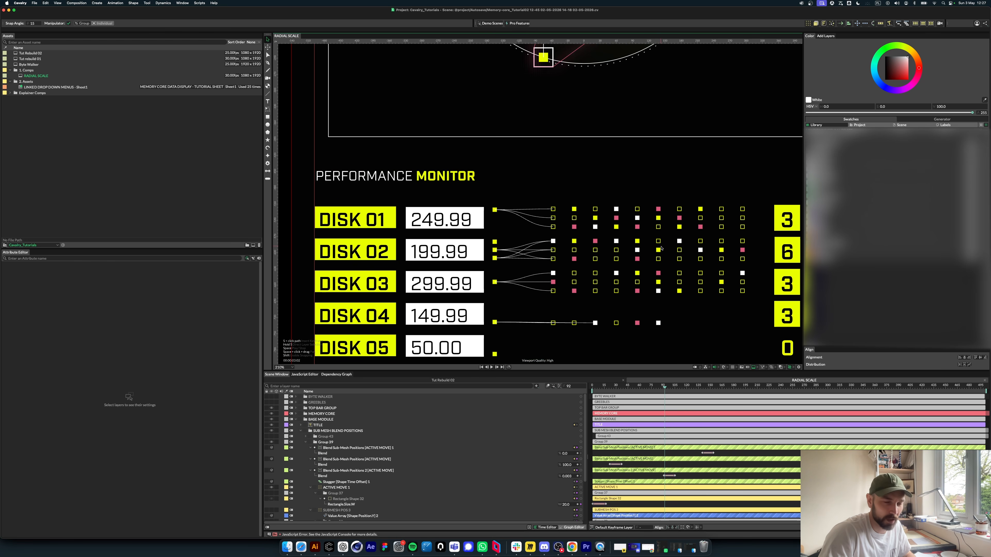
{"action": "left_click", "coordinate": [484, 382]}
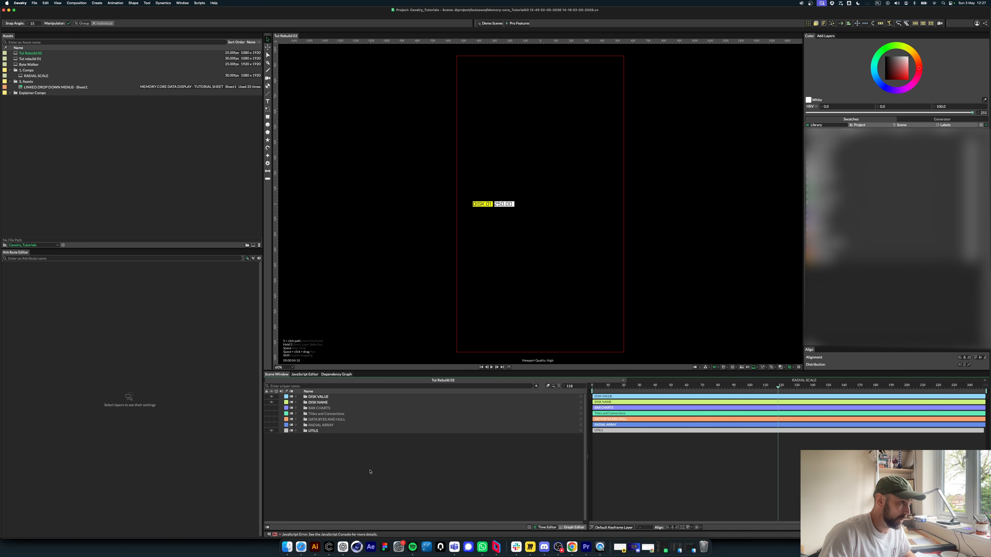
Step: Create a rectangle at the composition's centre and set its size to 20 by 20
{"action": "left_click", "coordinate": [267, 117]}
{"action": "left_click", "coordinate": [191, 345]}
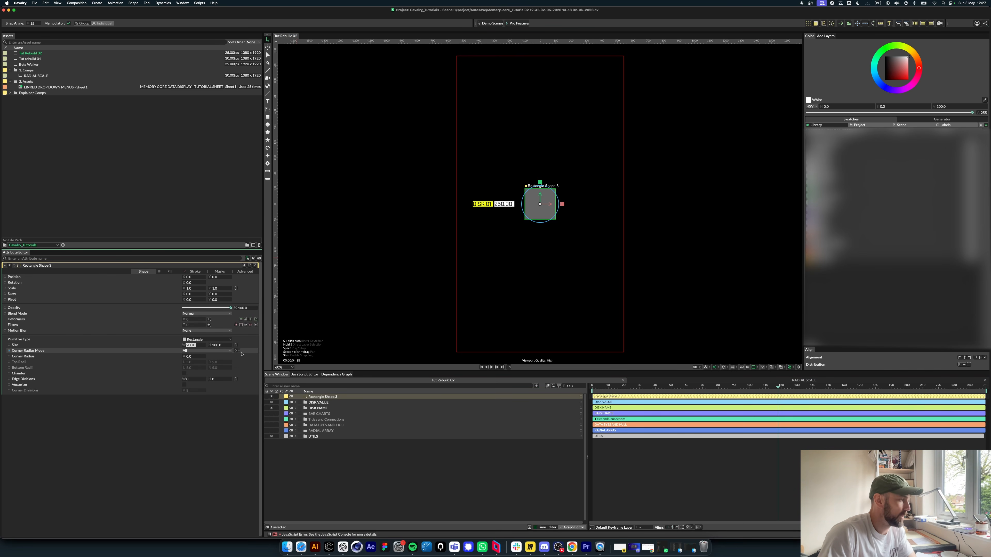
{"action": "type", "text": "20"}
{"action": "key", "text": "Tab"}
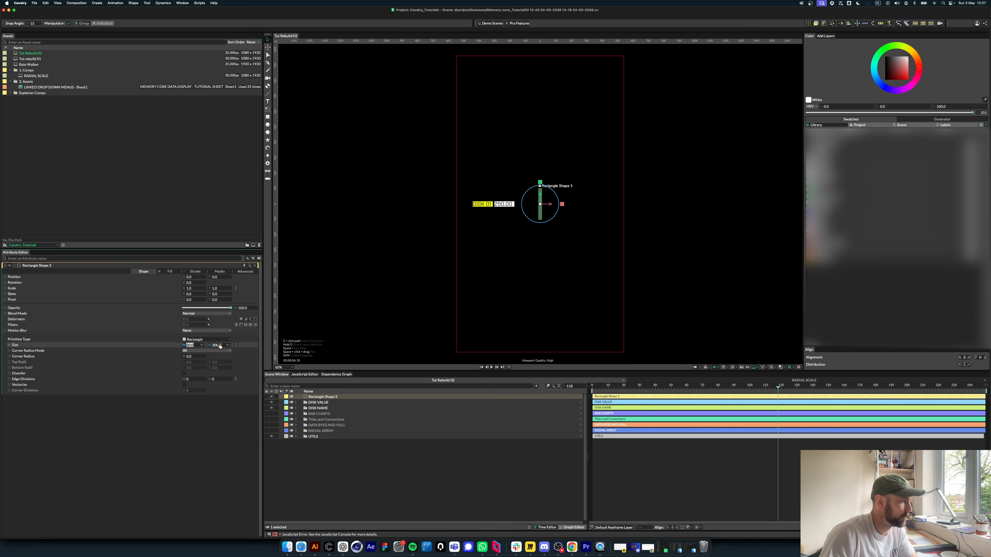
{"action": "type", "text": "20"}
{"action": "key", "text": "Return"}
{"action": "scroll", "coordinate": [537, 228], "scroll_direction": "up", "scroll_amount": 5}
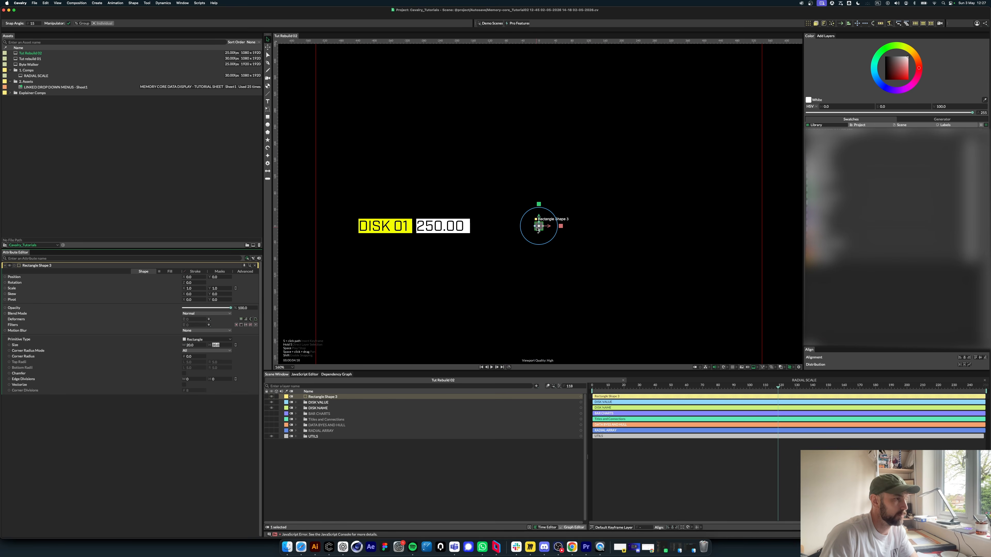
Step: Set the small rectangle's width to 10 and connect the width to its height
{"action": "left_click", "coordinate": [193, 345]}
{"action": "type", "text": "10"}
{"action": "left_click", "coordinate": [218, 345]}
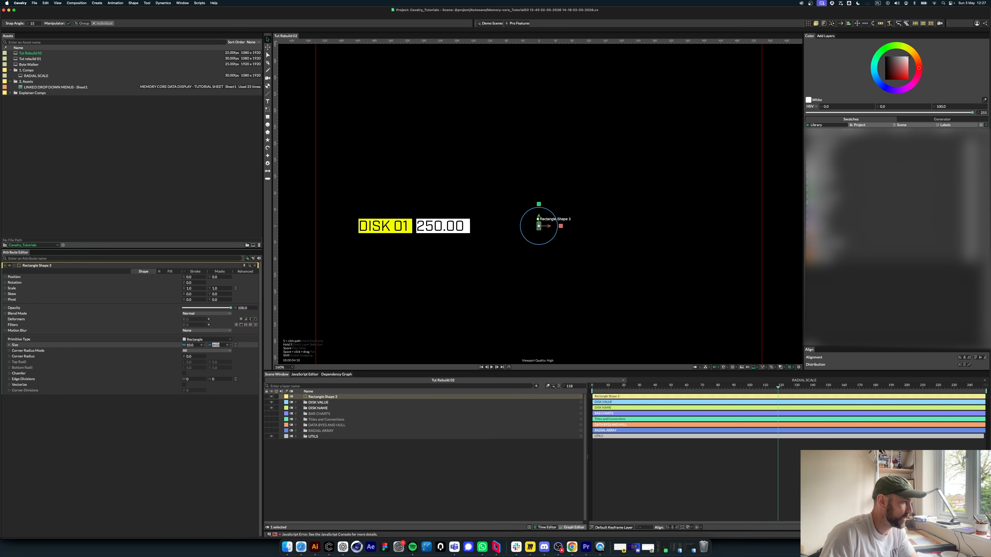
{"action": "left_click_drag", "start_coordinate": [184, 346], "coordinate": [211, 345]}
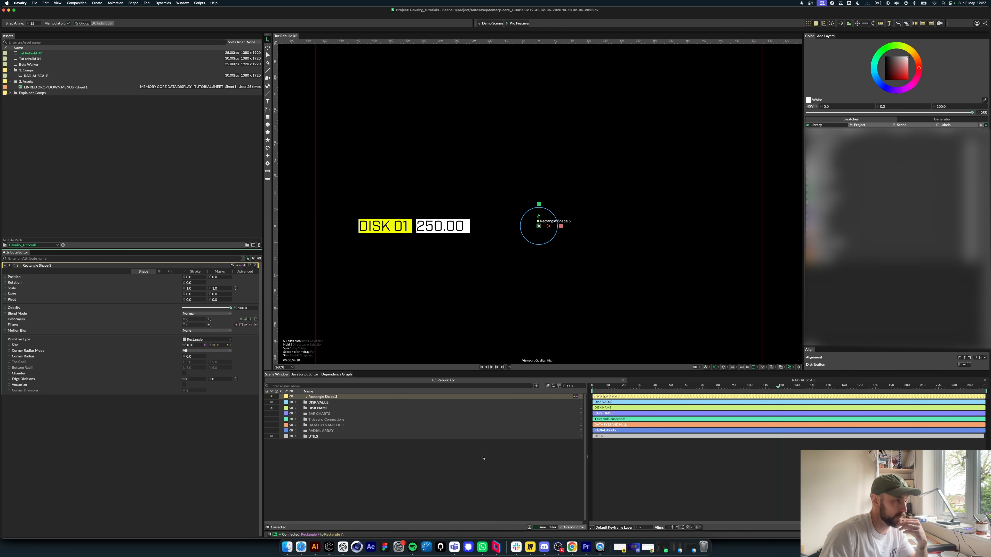
{"action": "left_click", "coordinate": [455, 454]}
Step: Fill the small square with the yellow sampled from the DISK 01 title block
{"action": "left_click", "coordinate": [340, 397]}
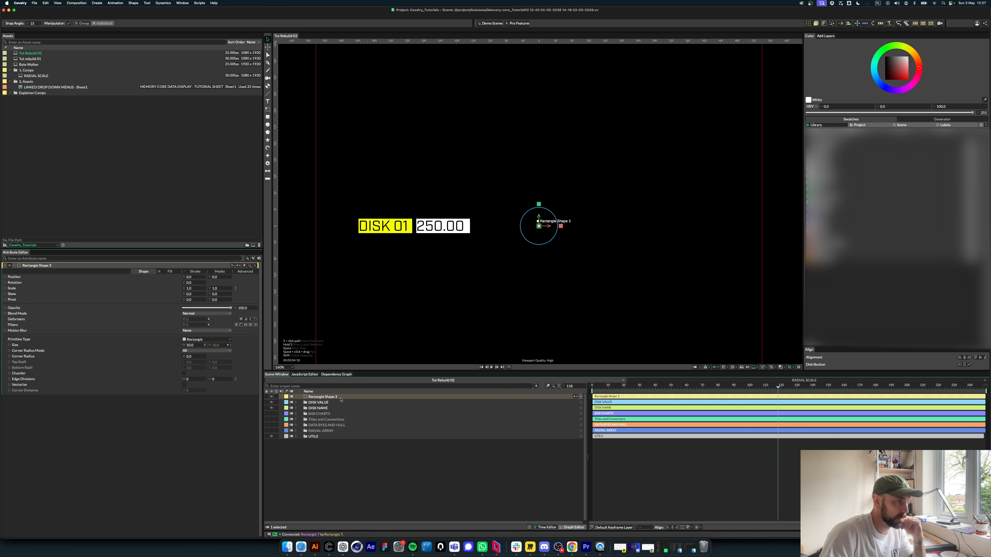
{"action": "left_click", "coordinate": [164, 274]}
{"action": "left_click", "coordinate": [194, 283]}
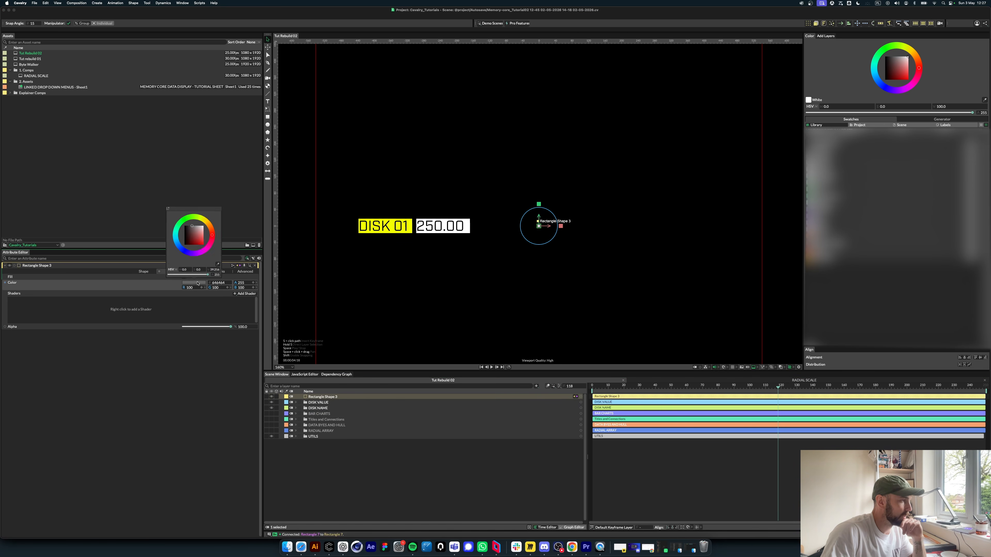
{"action": "left_click", "coordinate": [410, 228]}
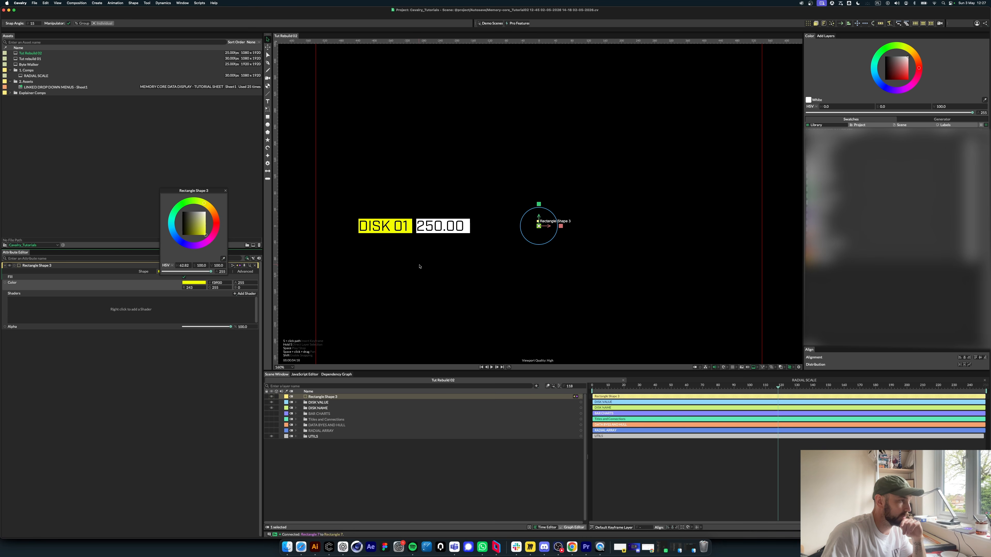
{"action": "left_click", "coordinate": [227, 191]}
{"action": "left_click", "coordinate": [533, 223]}
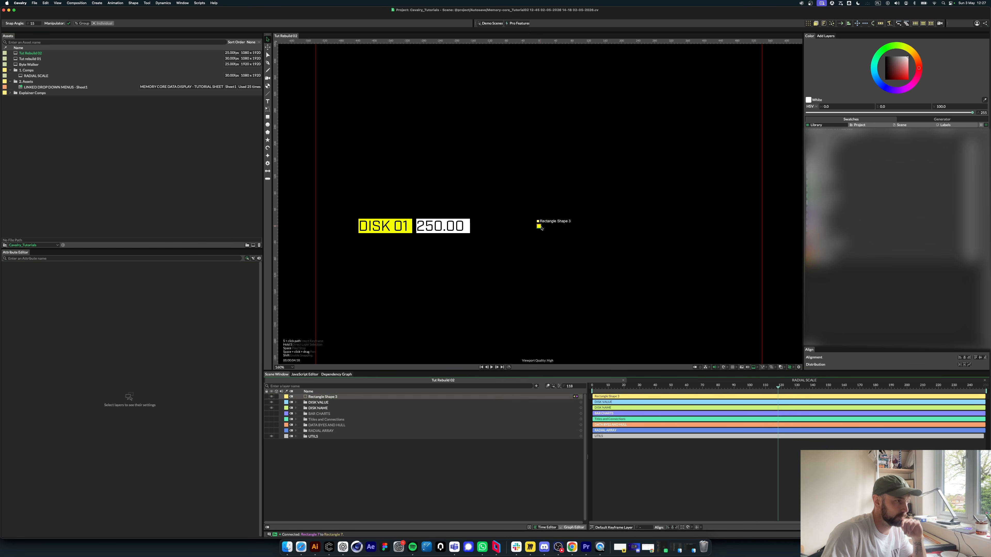
Step: Group the small yellow square and name the group SINGLE BYTE
{"action": "left_click", "coordinate": [538, 226]}
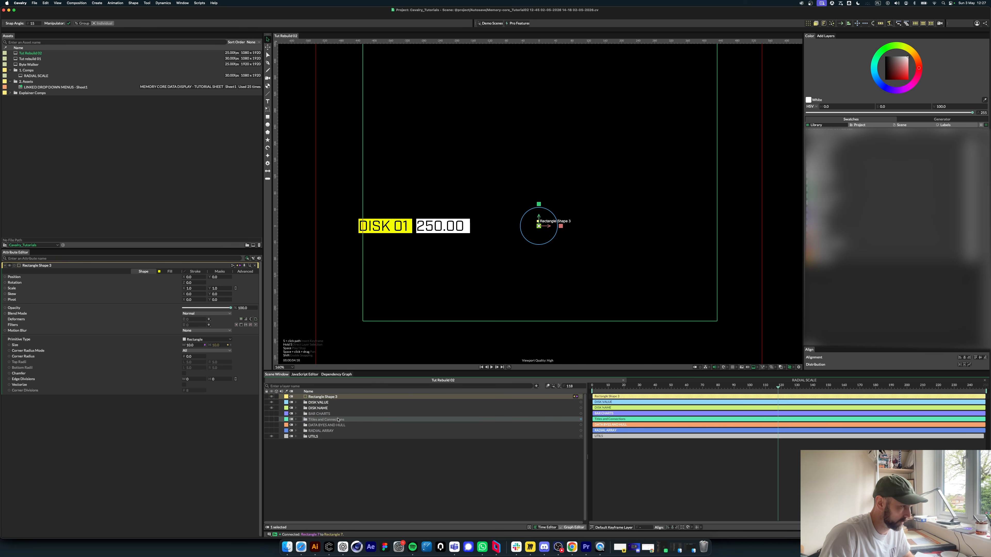
{"action": "key", "text": "super+g"}
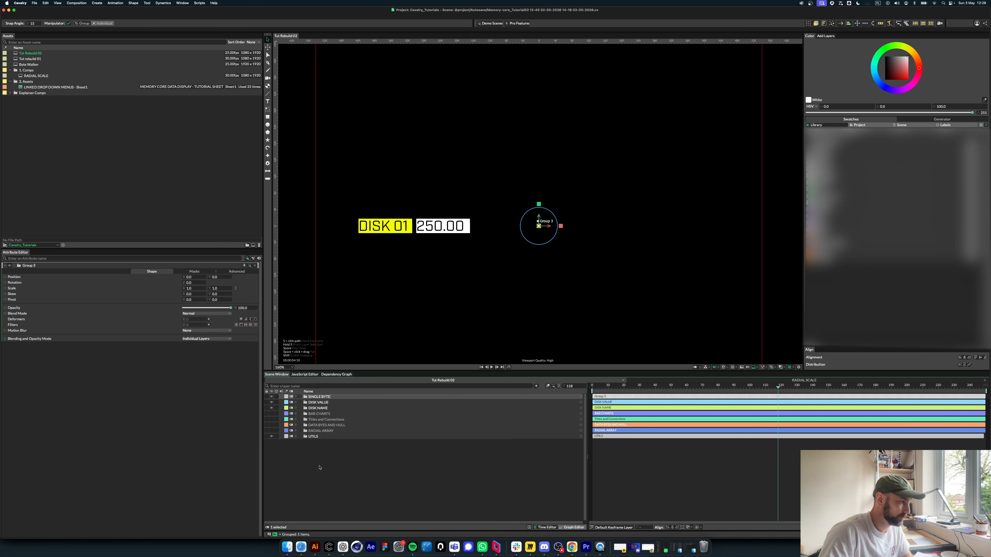
{"action": "key", "text": "Return"}
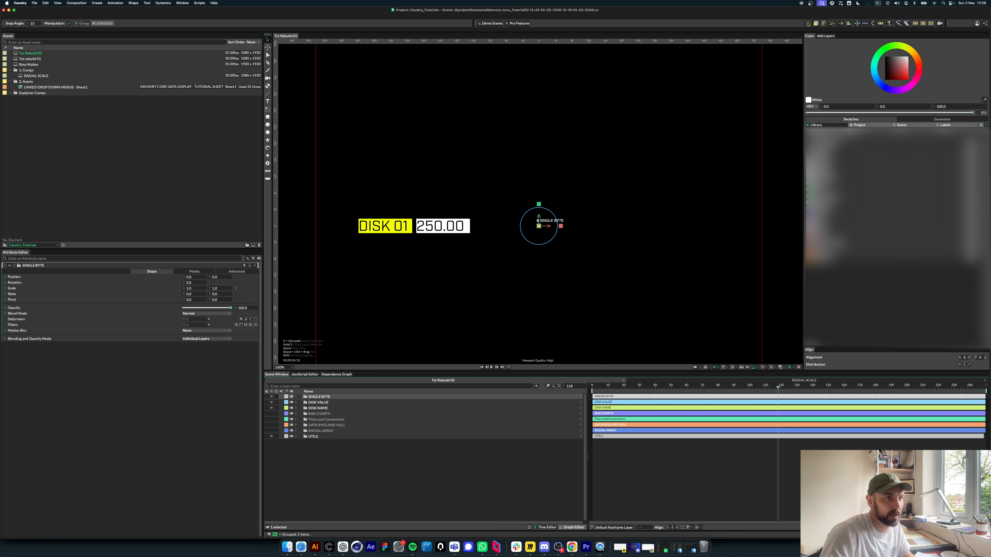
Step: Duplicate the SINGLE BYTE group with a grid Duplicator, using a horizontal count of 1 and a vertical size of 30
{"action": "left_click", "coordinate": [808, 23]}
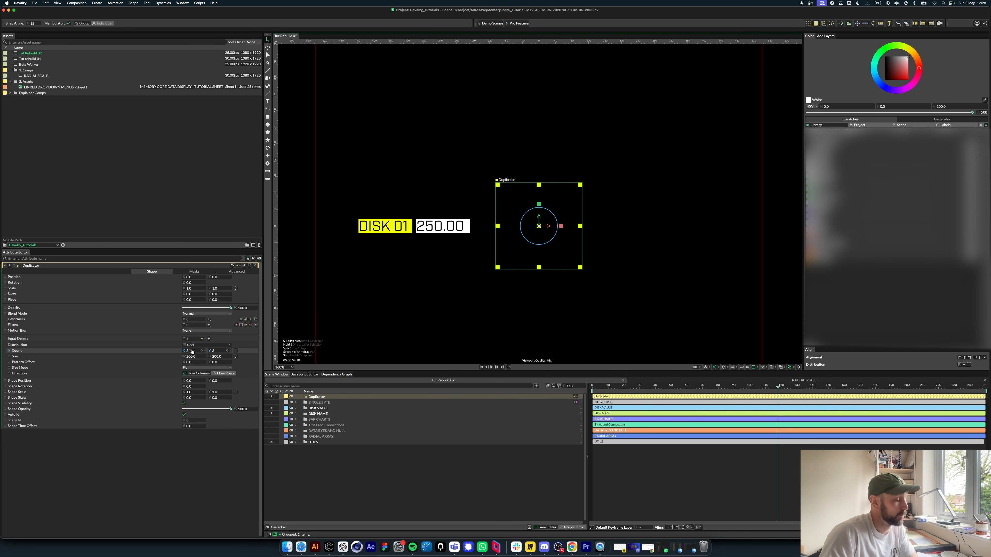
{"action": "left_click_drag", "start_coordinate": [192, 351], "coordinate": [160, 356]}
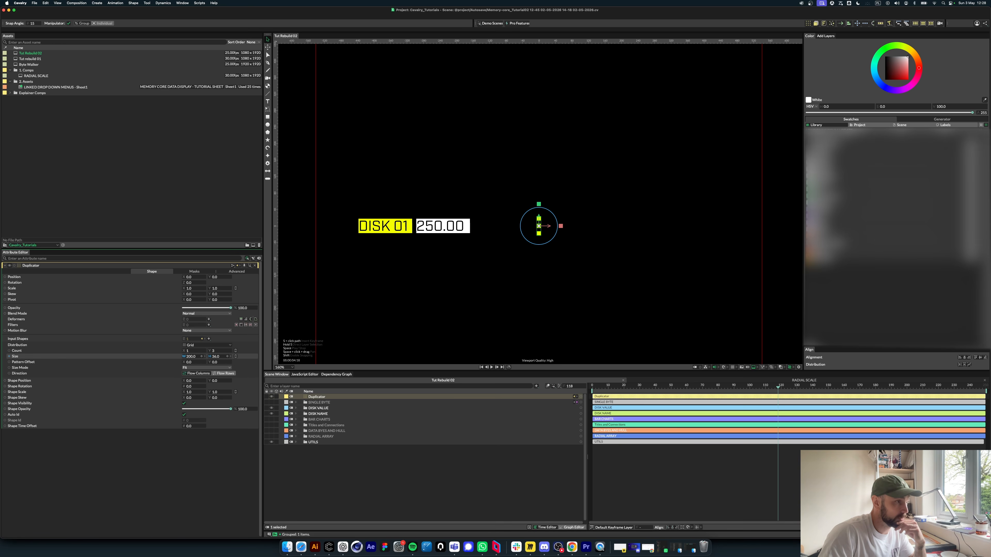
{"action": "type", "text": "0"}
{"action": "key", "text": "Return"}
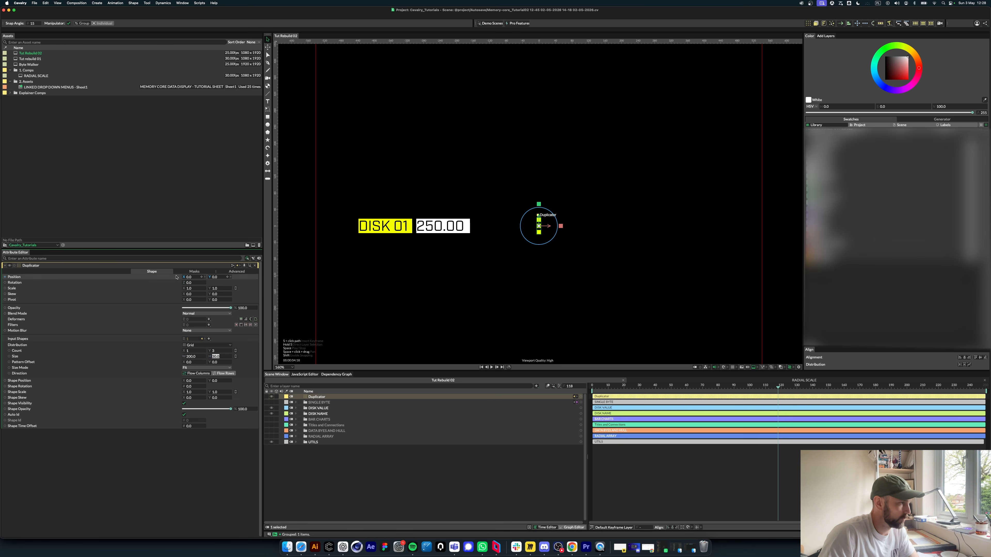
Step: Rename the Duplicator layer to ANCHOR BYTES and select it
{"action": "left_click", "coordinate": [393, 458]}
{"action": "double_click", "coordinate": [343, 396]}
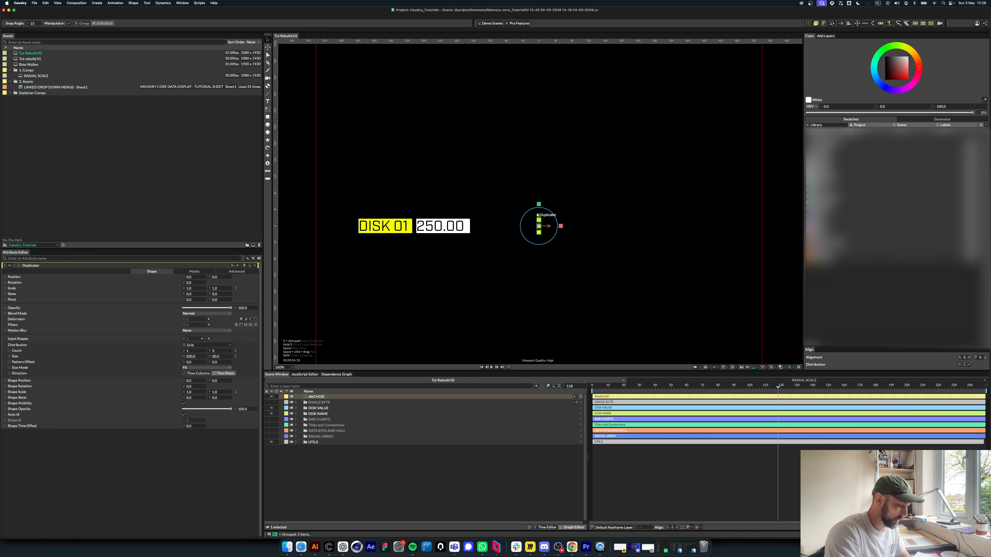
{"action": "key", "text": "Return"}
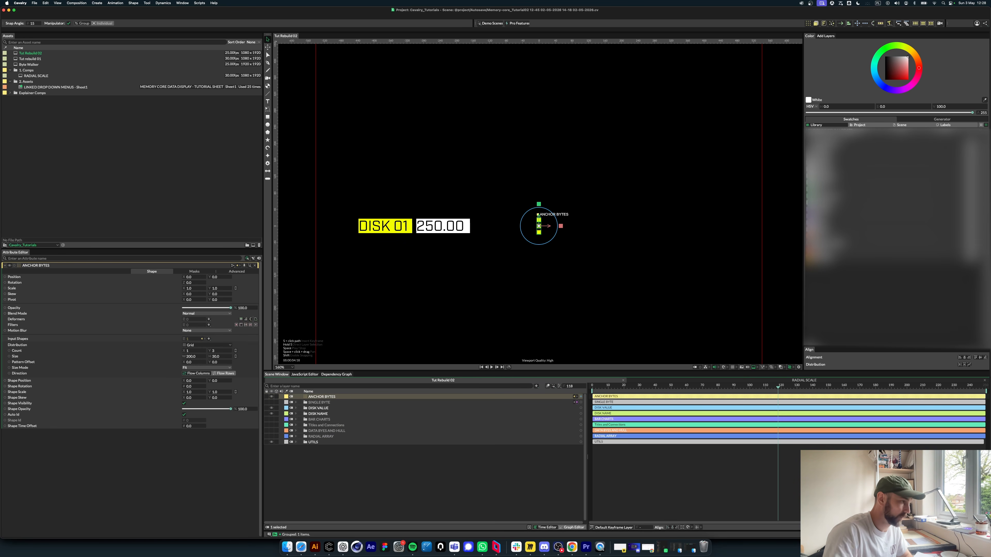
{"action": "left_click", "coordinate": [356, 455]}
{"action": "left_click", "coordinate": [332, 397]}
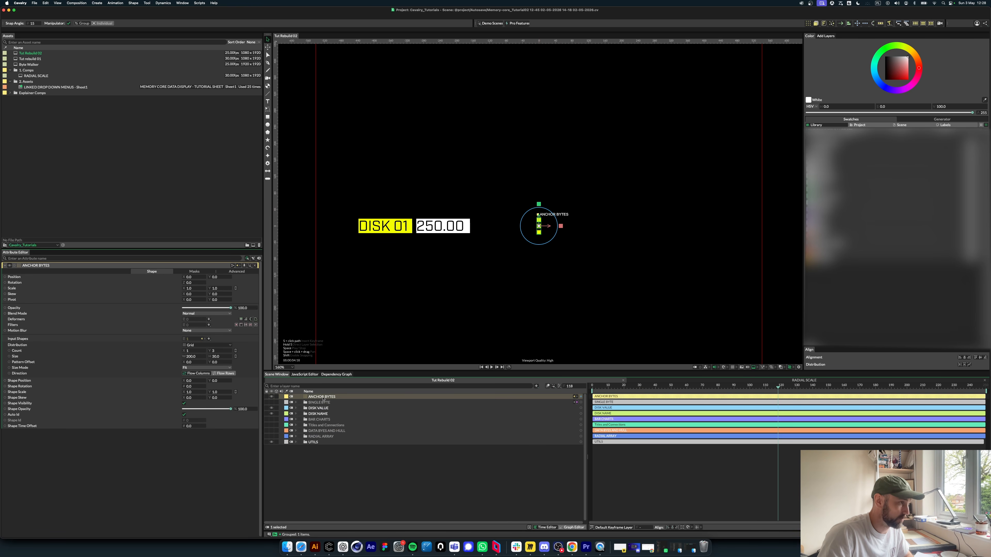
Step: Add a Component Constraint to the position of ANCHOR BYTES and rename it ANCHOR BYTE CONST
{"action": "right_click", "coordinate": [16, 278]}
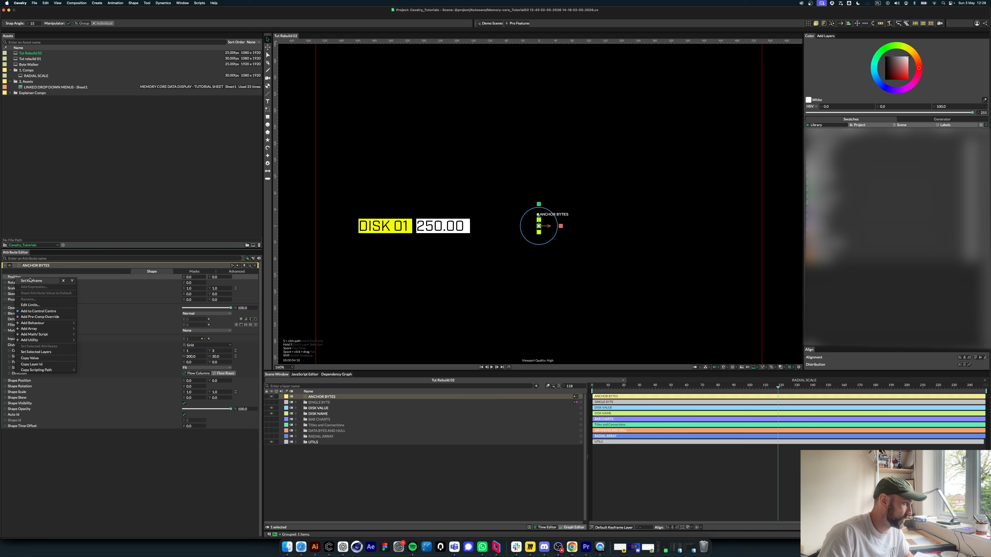
{"action": "mouse_move", "coordinate": [47, 340]}
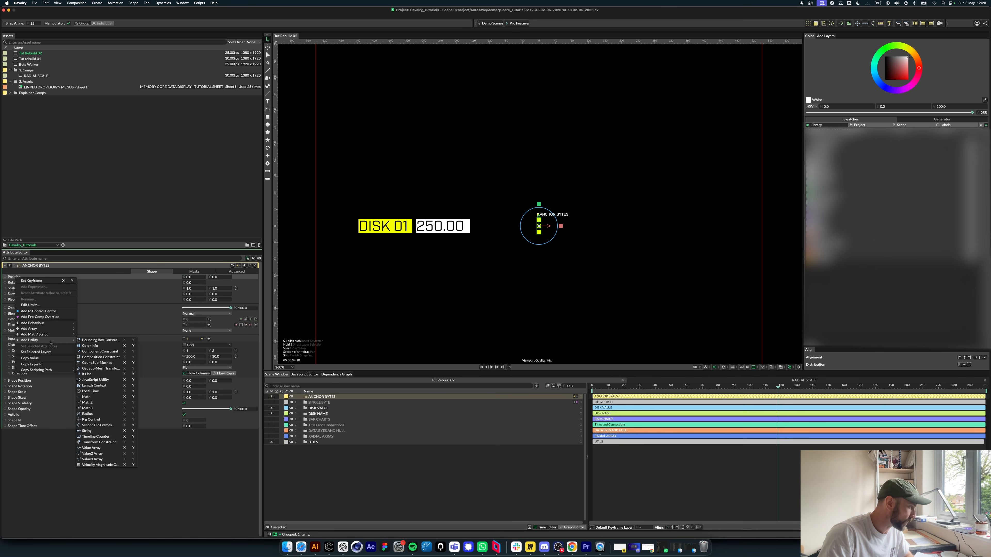
{"action": "left_click", "coordinate": [100, 351]}
{"action": "left_click_drag", "start_coordinate": [335, 397], "coordinate": [335, 403]}
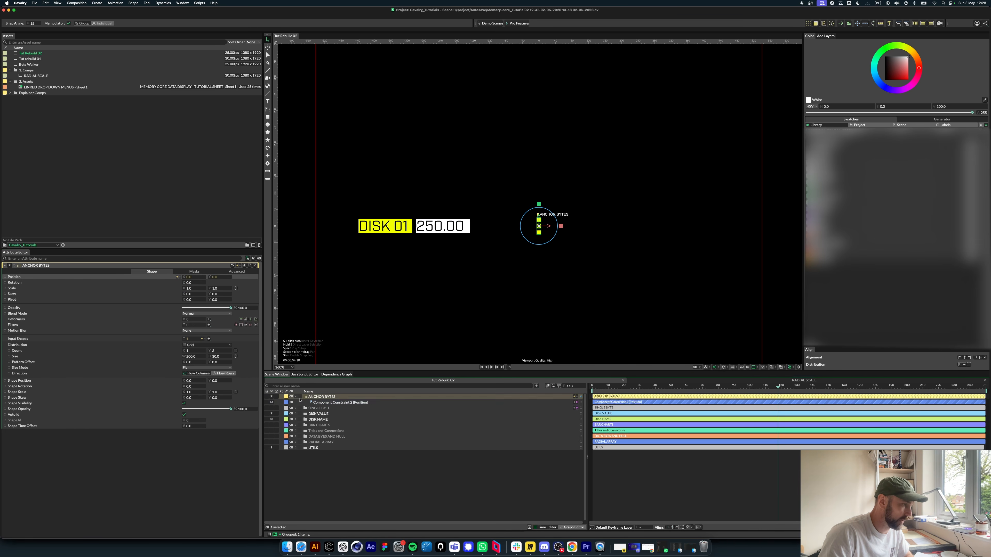
{"action": "double_click", "coordinate": [335, 402]}
{"action": "type", "text": "B"}
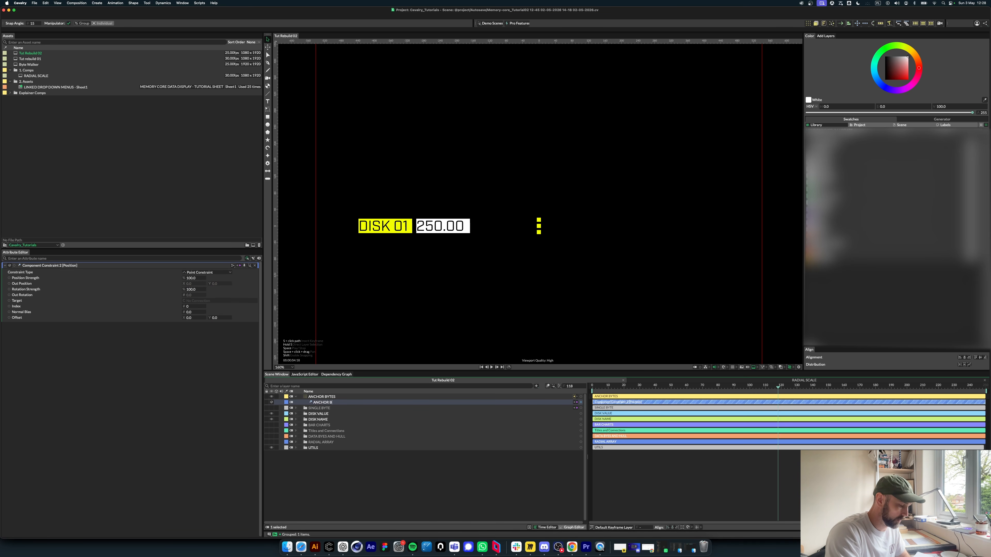
{"action": "type", "text": "YTE CONST"}
{"action": "left_click", "coordinate": [350, 456]}
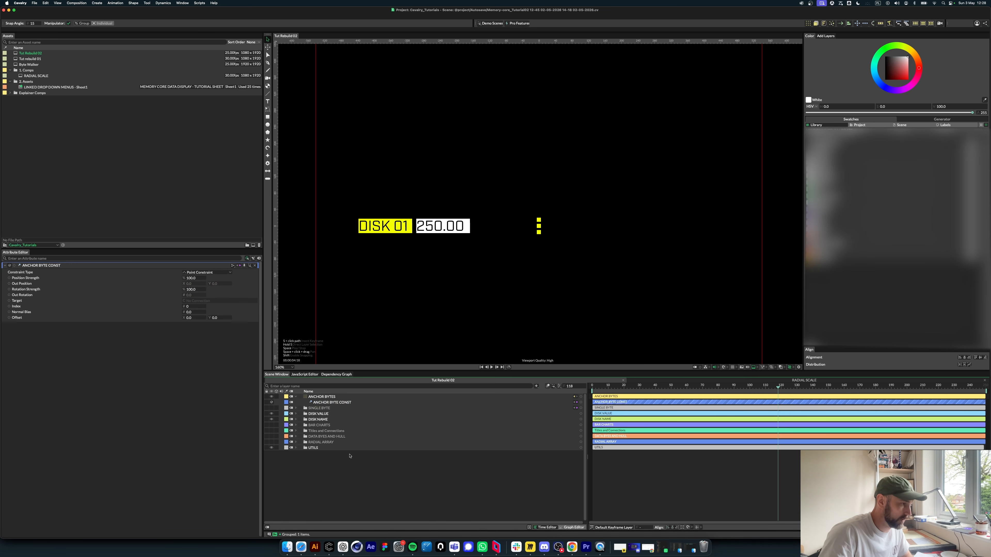
Step: Connect the VALUE BG 1 rectangle inside DISK VALUE as the target of ANCHOR BYTE CONST
{"action": "left_click", "coordinate": [306, 409]}
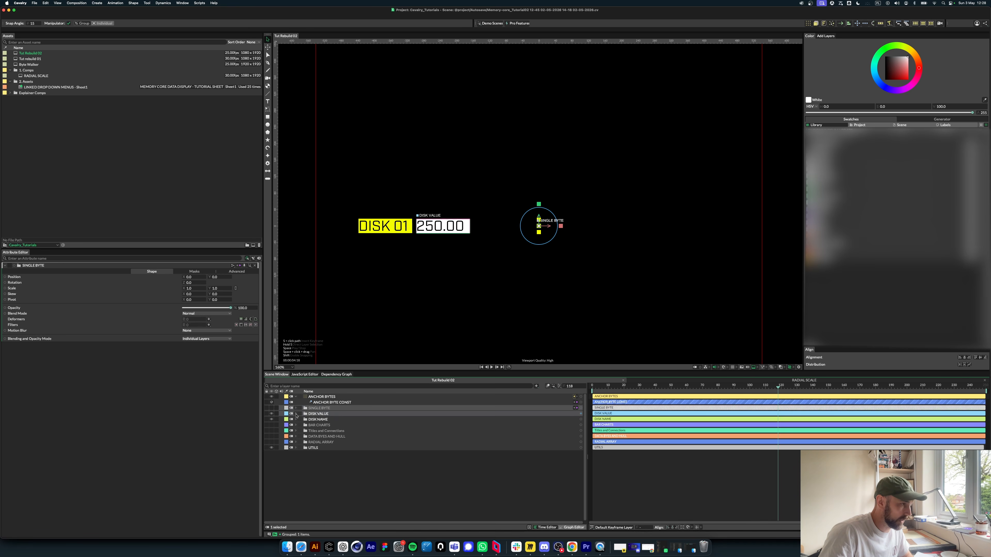
{"action": "left_click", "coordinate": [296, 414]}
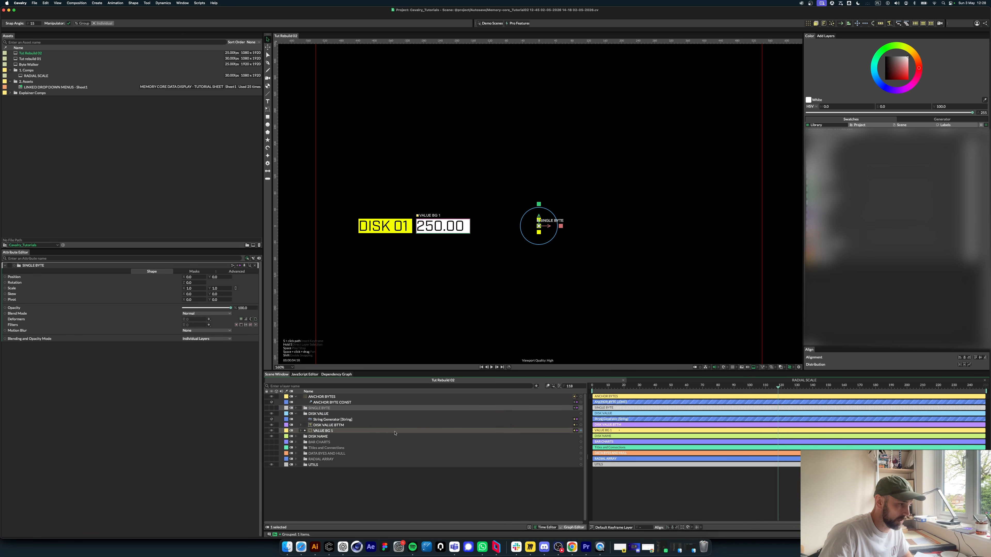
{"action": "left_click_drag", "start_coordinate": [370, 429], "coordinate": [340, 403]}
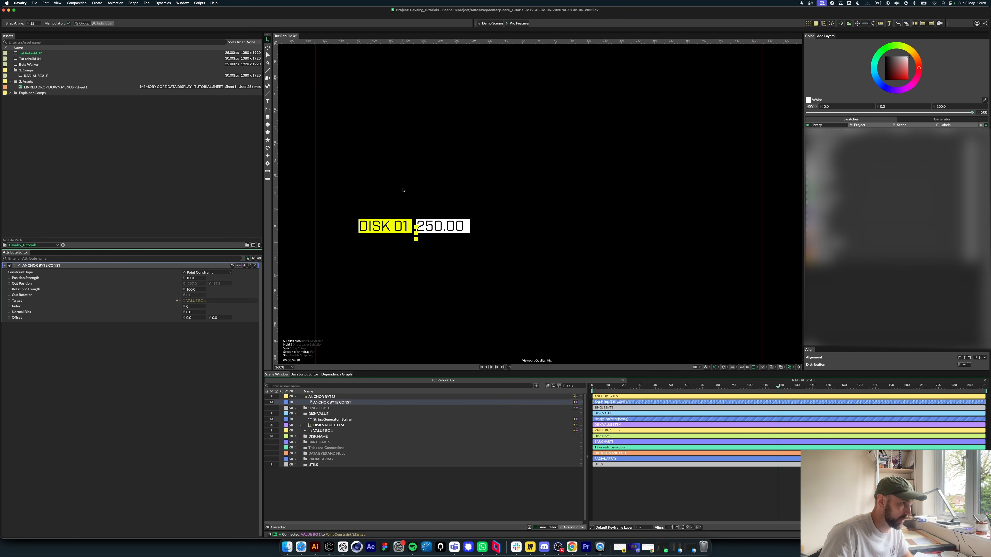
Step: Set the constraint's index so the bytes sit midway along the value block's right edge, with a horizontal offset of 20
{"action": "left_click", "coordinate": [188, 306]}
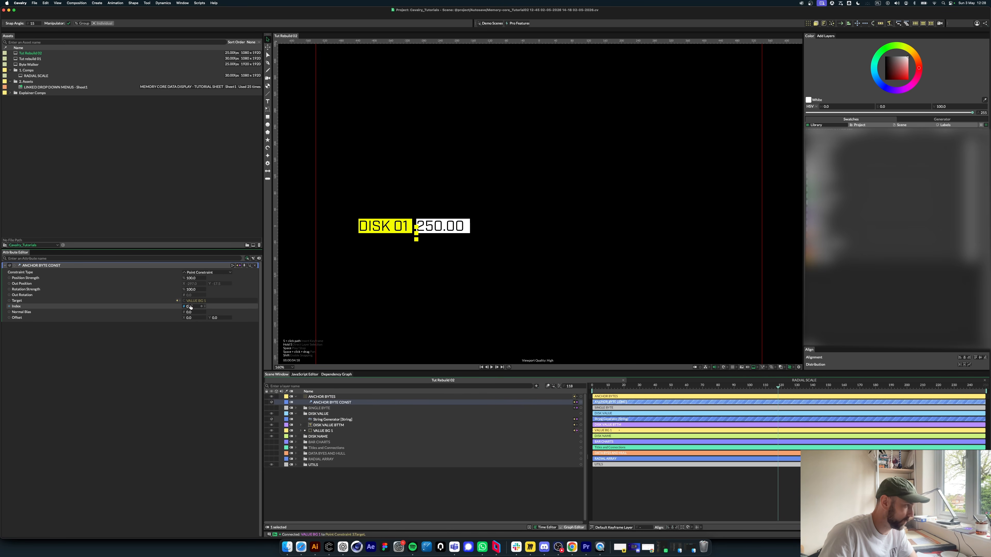
{"action": "type", "text": "1"}
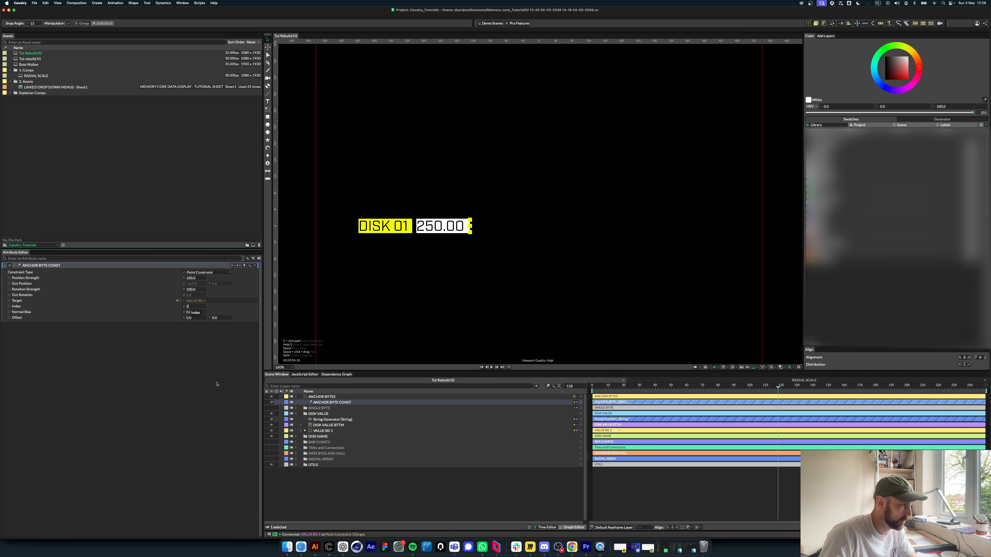
{"action": "left_click", "coordinate": [189, 319]}
{"action": "key", "text": "shift+Up"}
{"action": "key", "text": "shift+Up"}
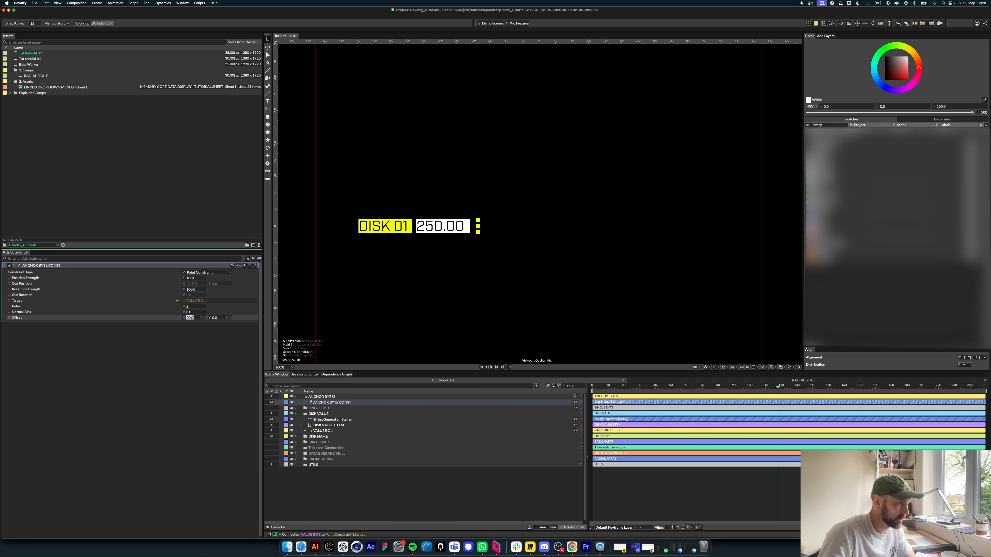
Step: Place horizontal guides at the value block's upper and lower edges and set the ANCHOR BYTES vertical size to 26 to match
{"action": "left_click", "coordinate": [478, 226]}
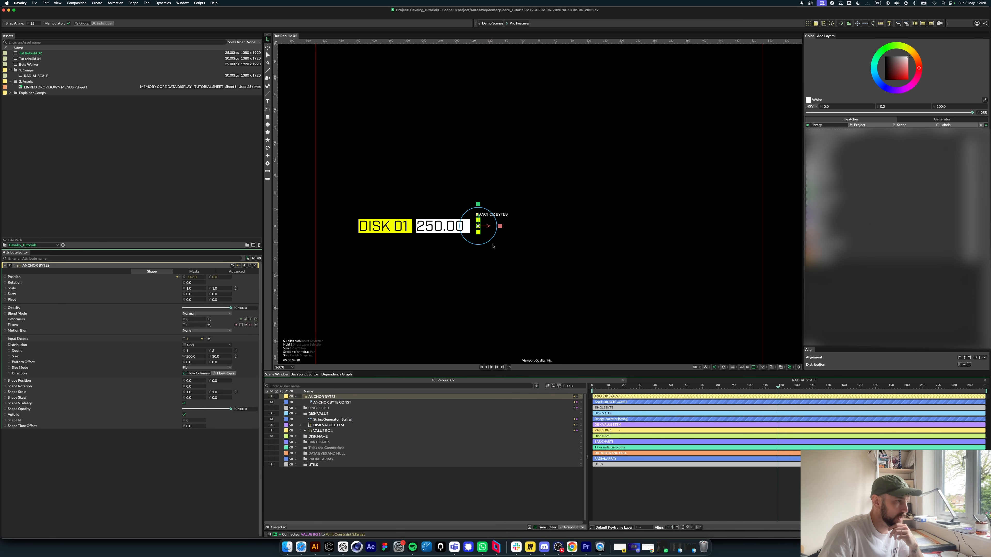
{"action": "key", "text": "f"}
{"action": "scroll", "coordinate": [483, 228], "scroll_direction": "down", "scroll_amount": 5}
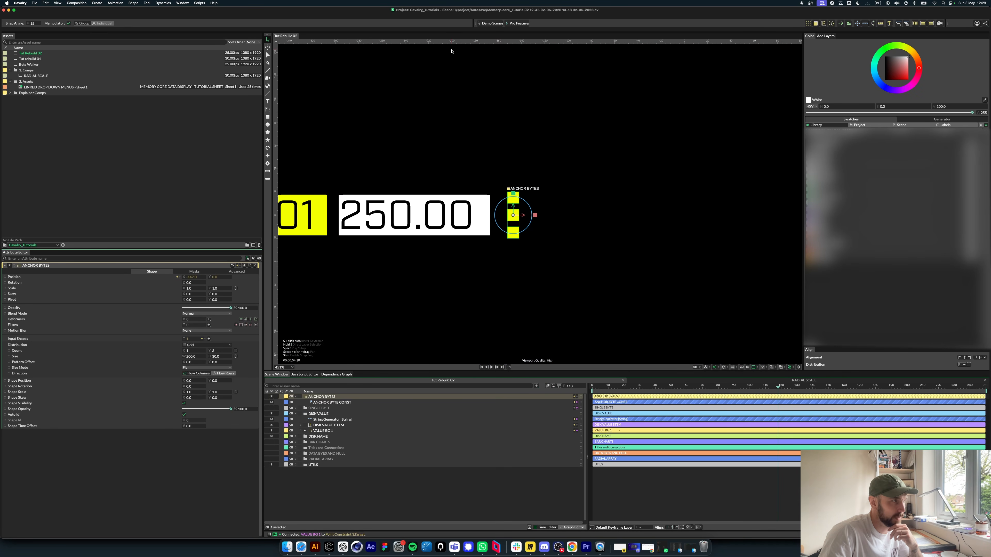
{"action": "left_click_drag", "start_coordinate": [452, 41], "coordinate": [432, 194]}
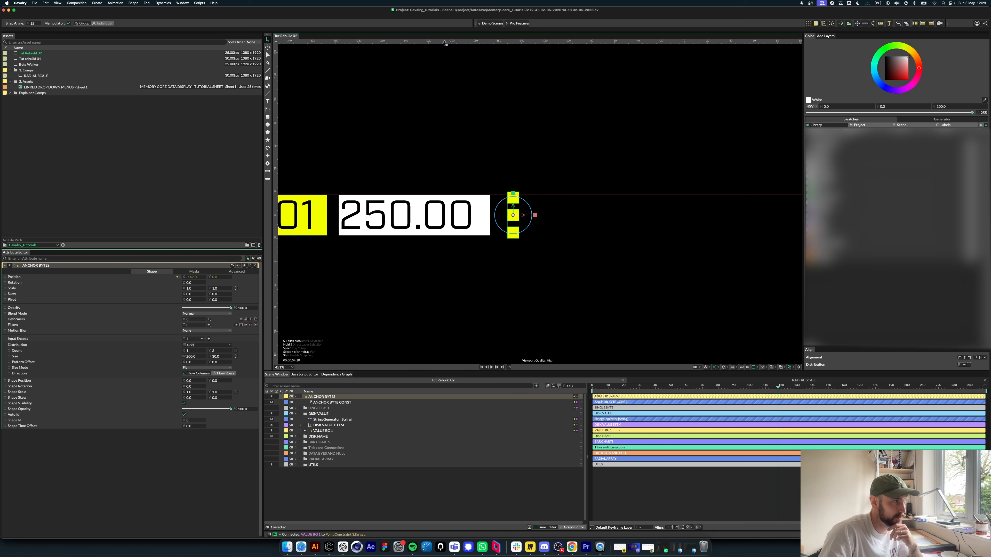
{"action": "left_click_drag", "start_coordinate": [445, 41], "coordinate": [483, 235]}
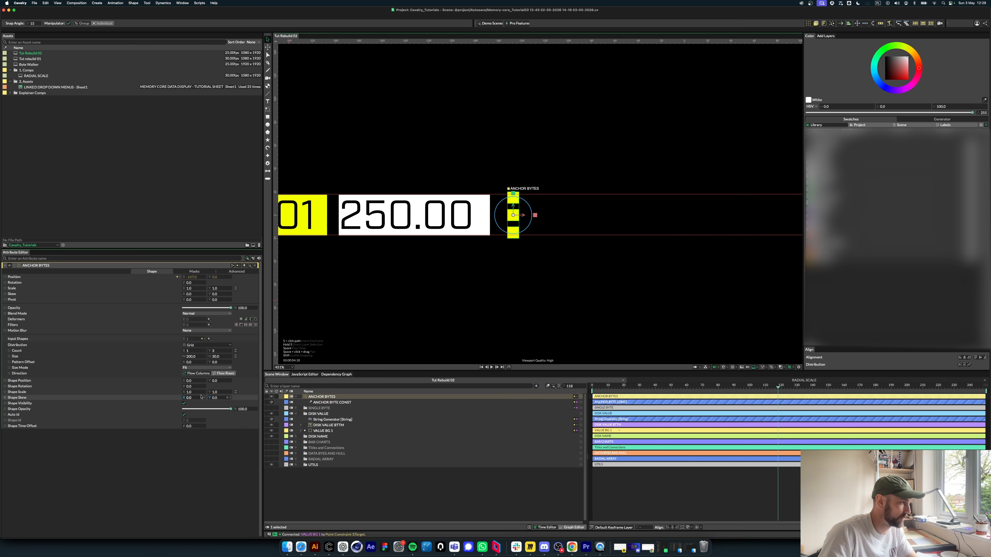
{"action": "left_click_drag", "start_coordinate": [222, 359], "coordinate": [214, 358]}
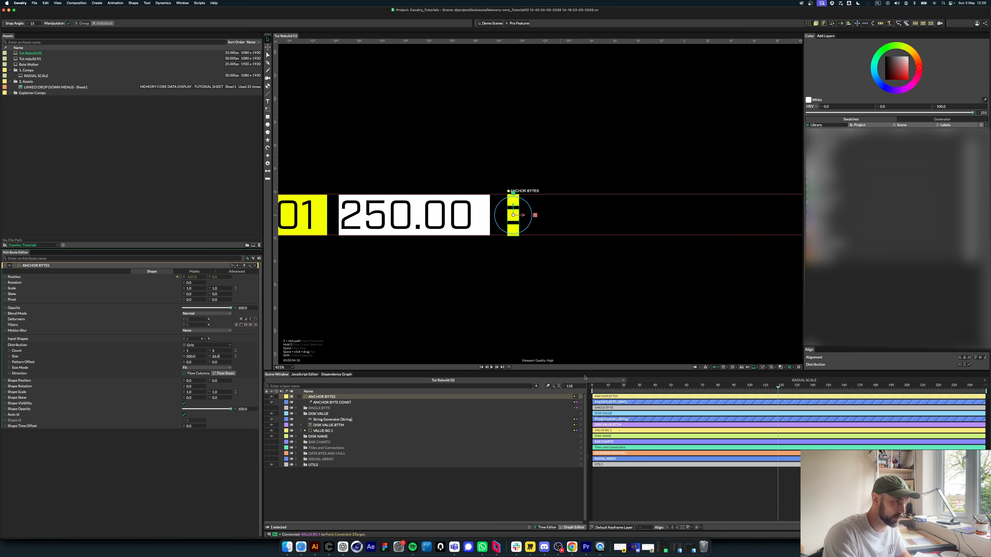
{"action": "scroll", "coordinate": [535, 233], "scroll_direction": "down", "scroll_amount": 6}
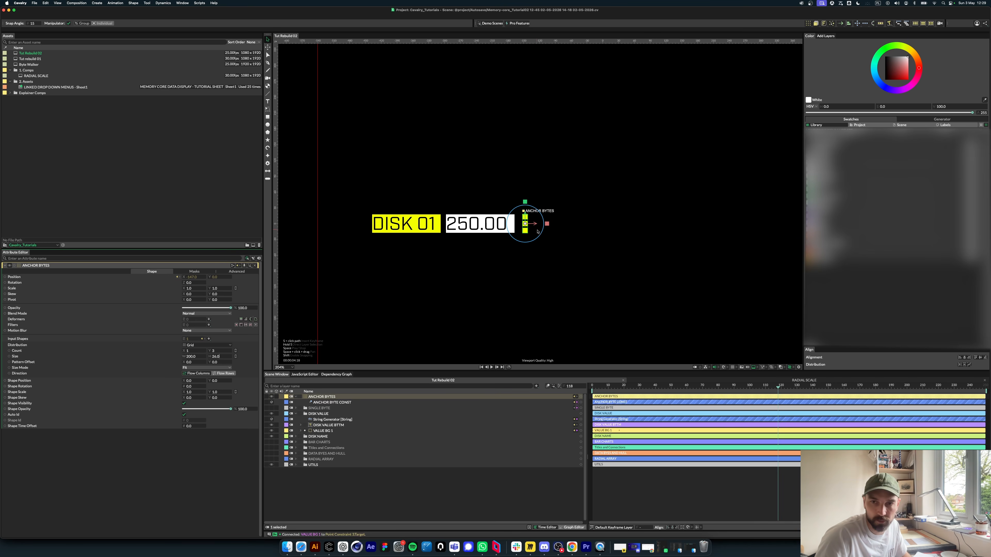
Step: Deselect everything and collapse the ANCHOR BYTES and DISK VALUE layers
{"action": "left_click", "coordinate": [363, 487]}
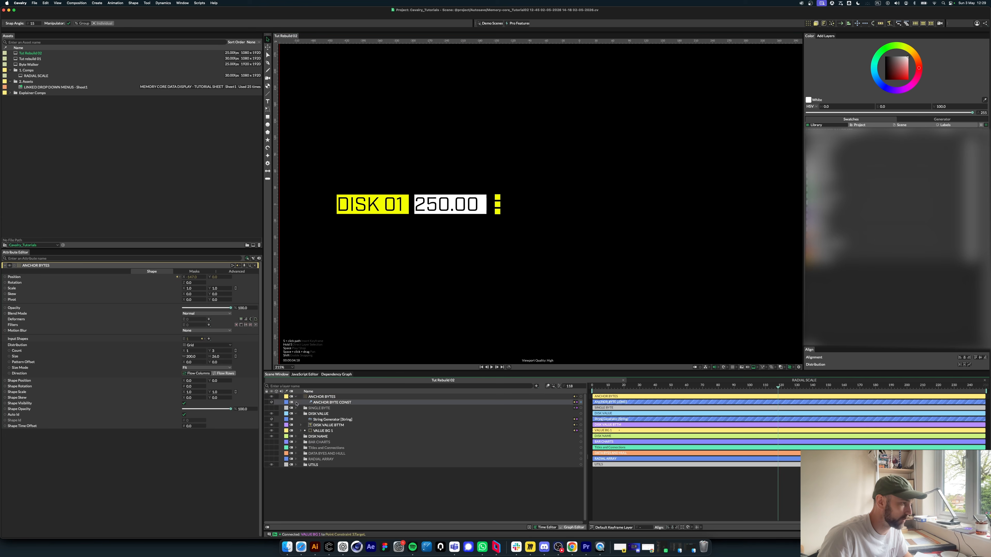
{"action": "left_click", "coordinate": [296, 396]}
{"action": "left_click", "coordinate": [295, 408]}
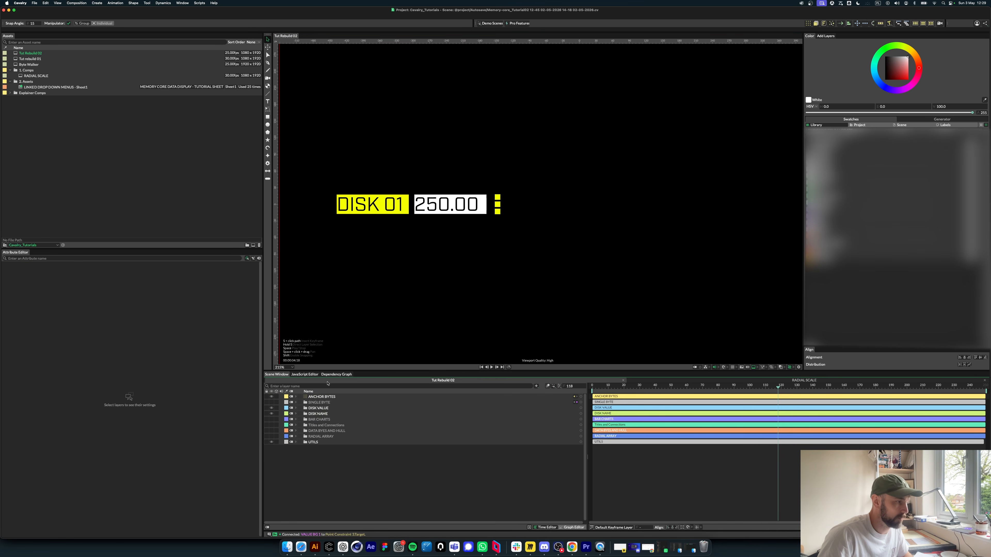
Step: Try duplicating ANCHOR BYTES as a layer named TARGET BYTES with a Sharp Green label colour
{"action": "left_click", "coordinate": [497, 198]}
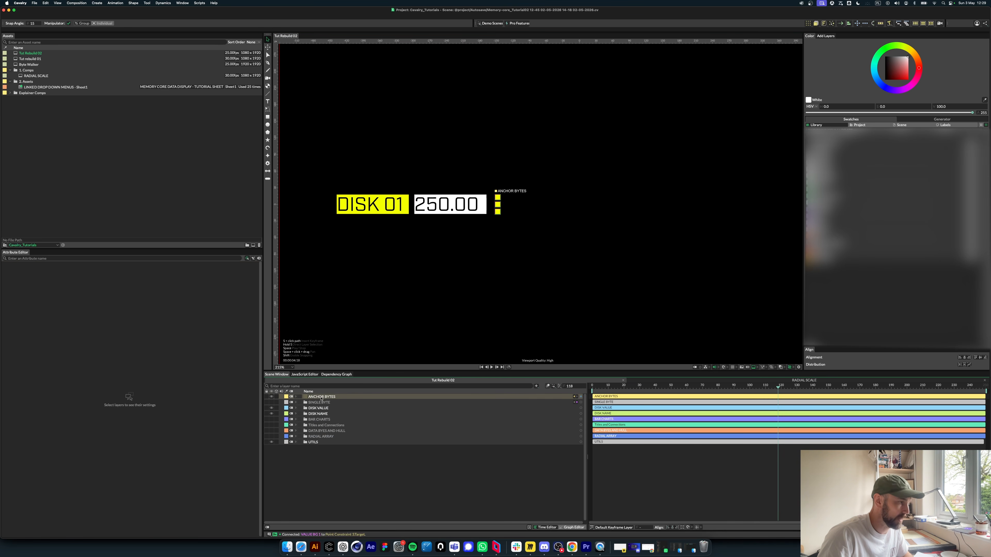
{"action": "left_click", "coordinate": [433, 397]}
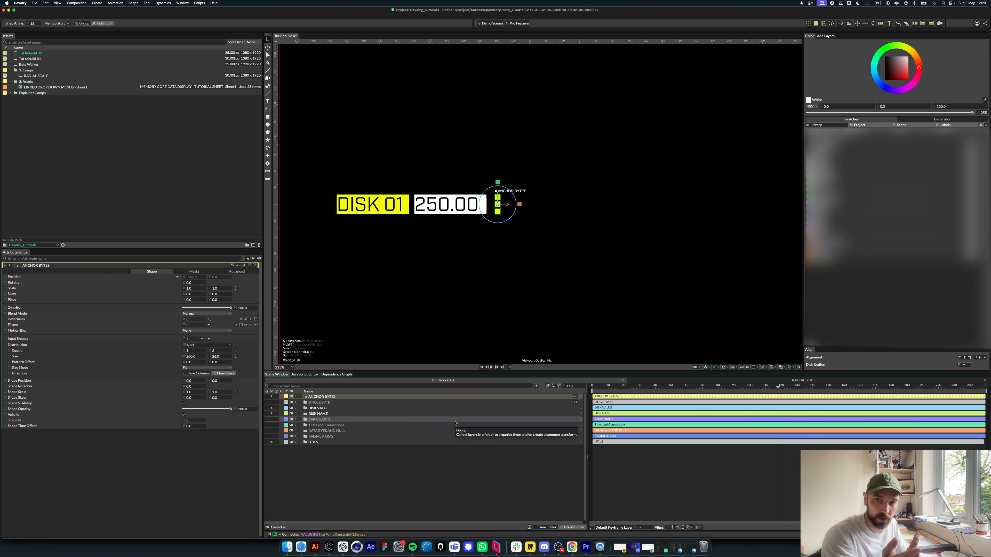
{"action": "key", "text": "super+d"}
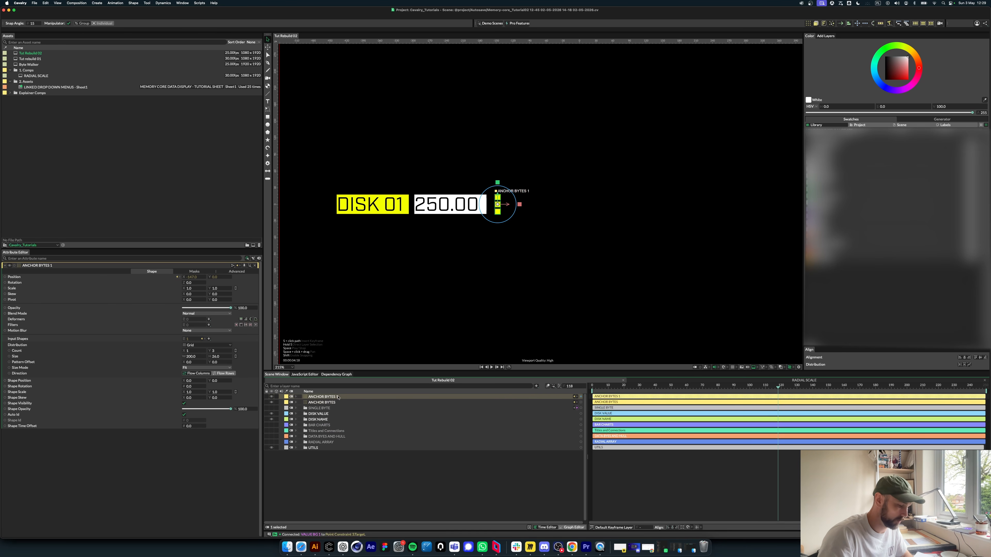
{"action": "double_click", "coordinate": [338, 397]}
{"action": "type", "text": "TR"}
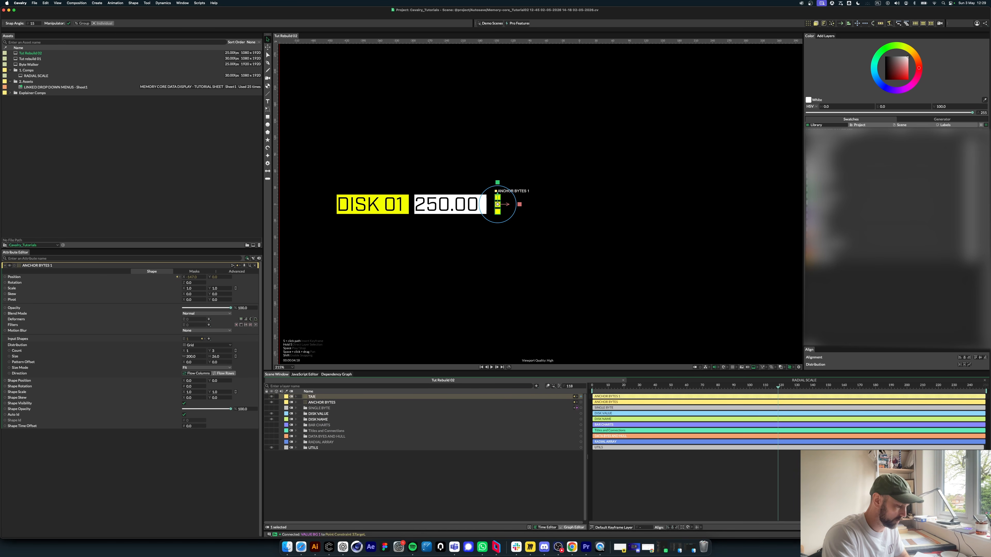
{"action": "type", "text": "RGET BYTES"}
{"action": "key", "text": "Return"}
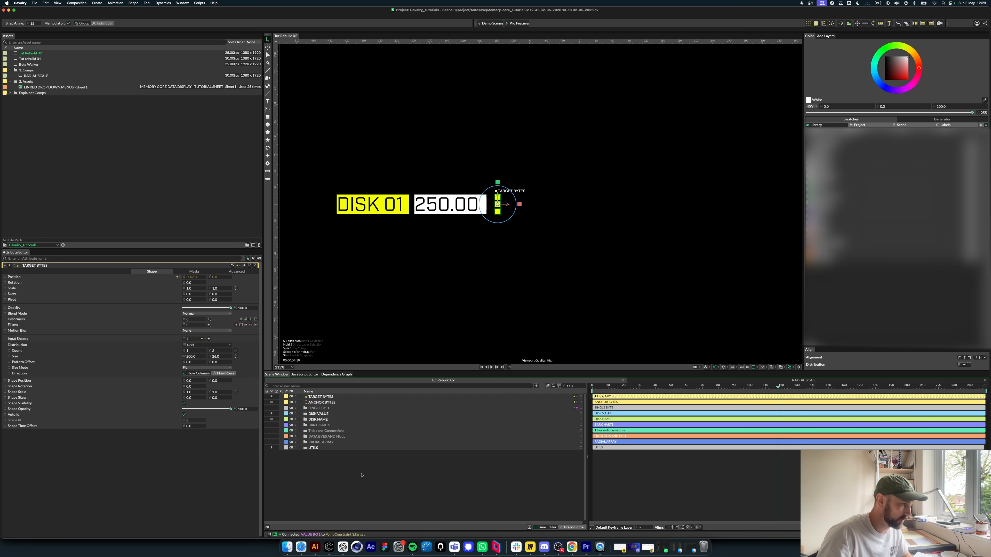
{"action": "left_click", "coordinate": [285, 396]}
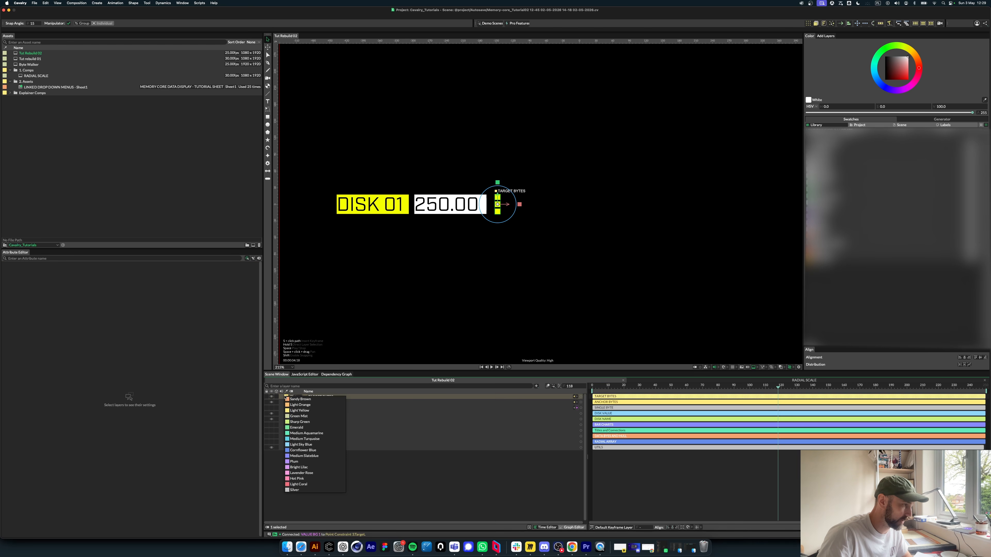
{"action": "left_click", "coordinate": [305, 422]}
{"action": "left_click", "coordinate": [358, 465]}
Step: Delete the TARGET BYTES duplicate and nest the SINGLE BYTE group inside ANCHOR BYTES
{"action": "left_click_drag", "start_coordinate": [319, 408], "coordinate": [325, 403]}
{"action": "left_click", "coordinate": [296, 397]}
{"action": "left_click", "coordinate": [296, 397]}
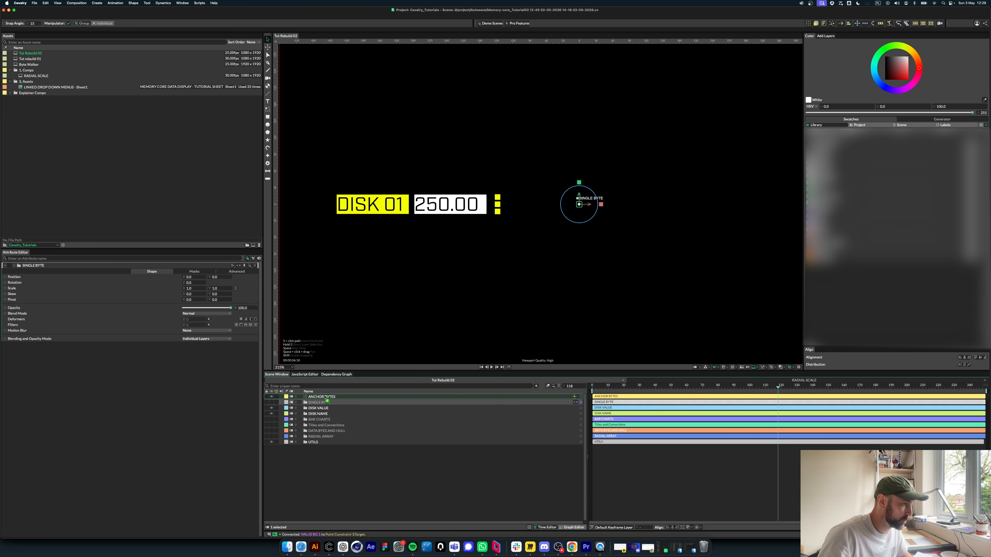
{"action": "key", "text": "Delete"}
Step: Duplicate ANCHOR BYTES together with its nested SINGLE BYTE group and rename the copy TARGET BYTES
{"action": "left_click", "coordinate": [324, 397]}
{"action": "key", "text": "super+d"}
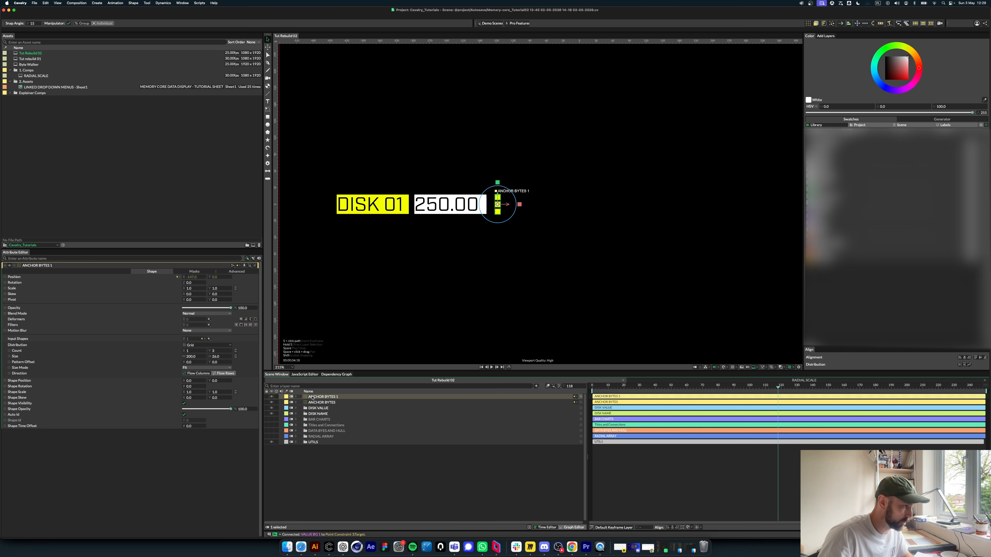
{"action": "left_click", "coordinate": [296, 396]}
{"action": "left_click", "coordinate": [333, 404]}
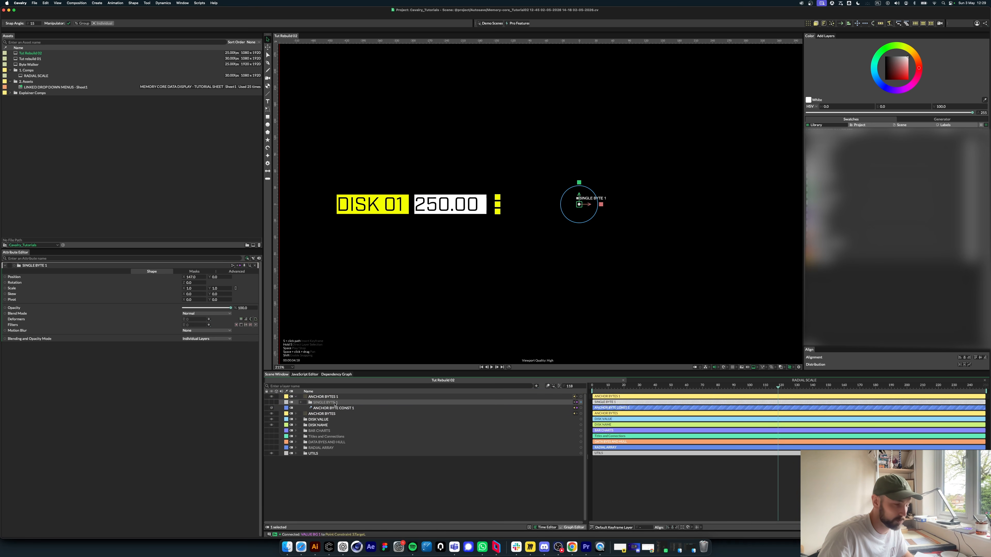
{"action": "left_click", "coordinate": [324, 396]}
{"action": "left_click", "coordinate": [297, 397]}
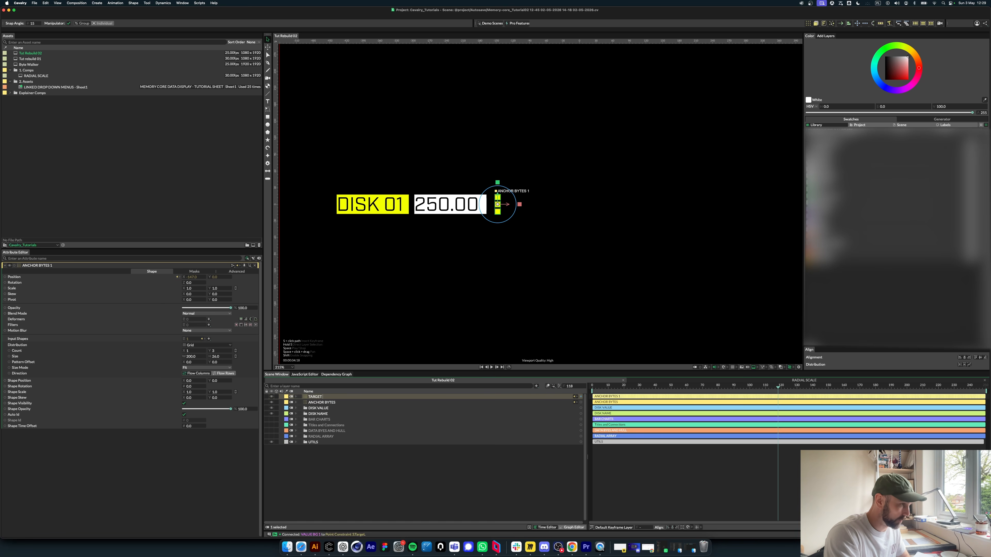
{"action": "key", "text": "Return"}
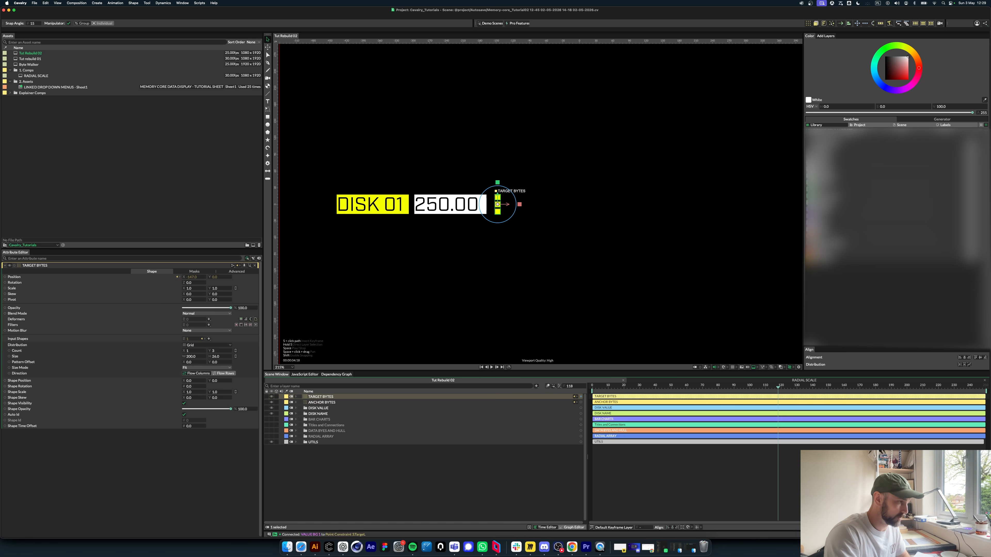
Step: Change the label colour of the TARGET BYTES layer to Light Orange
{"action": "left_click", "coordinate": [287, 397]}
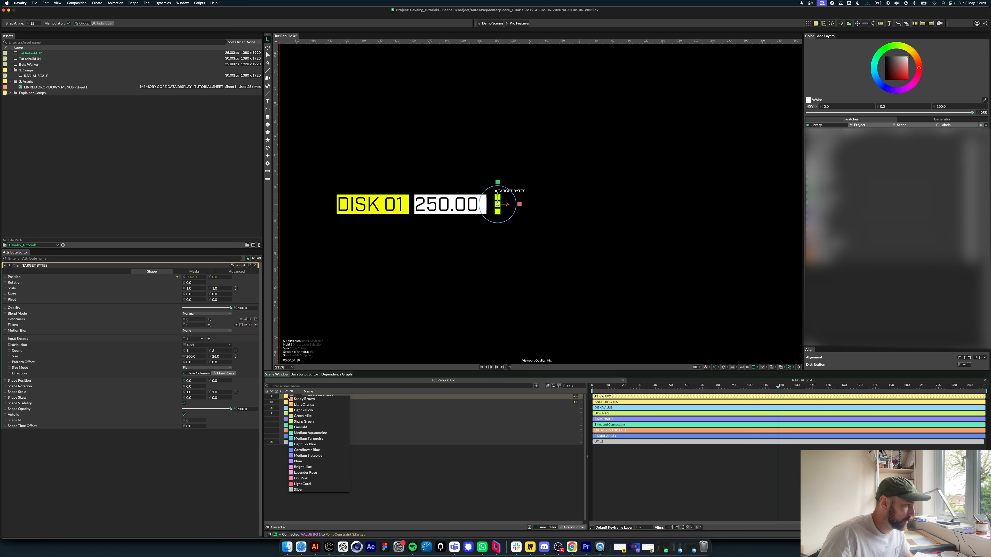
{"action": "left_click", "coordinate": [304, 405]}
{"action": "left_click", "coordinate": [325, 473]}
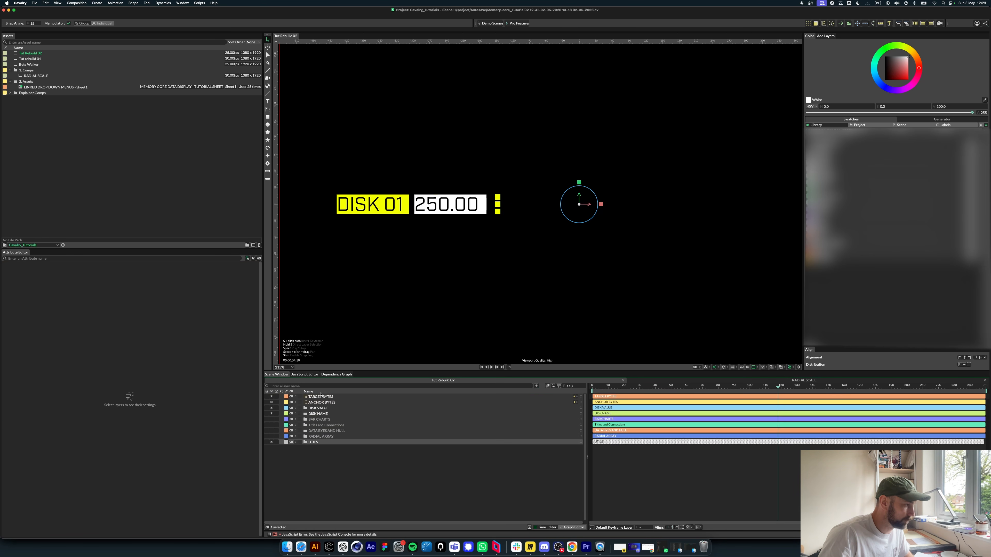
Step: Set the horizontal count of the TARGET BYTES grid to 10 and select the layer's Position attribute
{"action": "left_click", "coordinate": [321, 402]}
{"action": "left_click", "coordinate": [327, 397]}
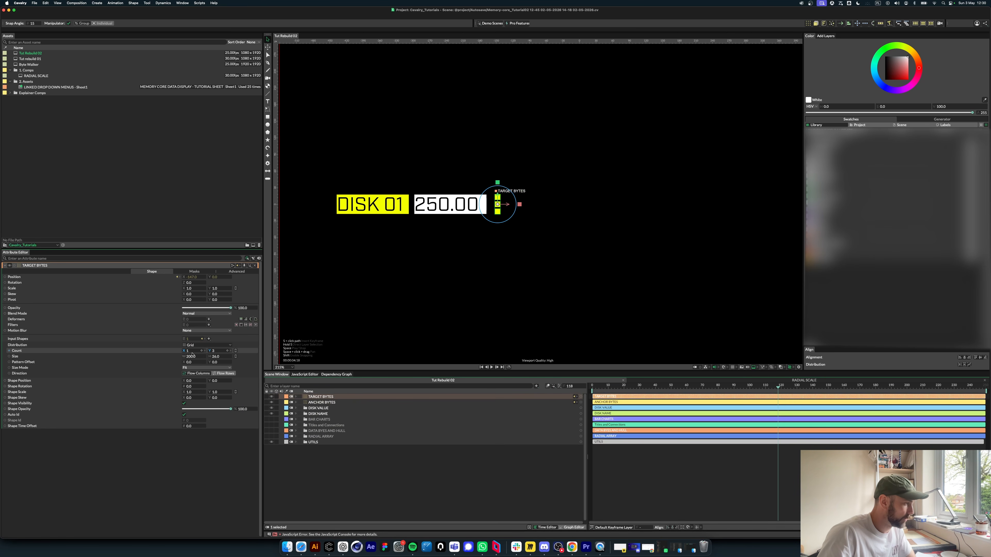
{"action": "left_click", "coordinate": [191, 350]}
{"action": "type", "text": "10"}
{"action": "key", "text": "Return"}
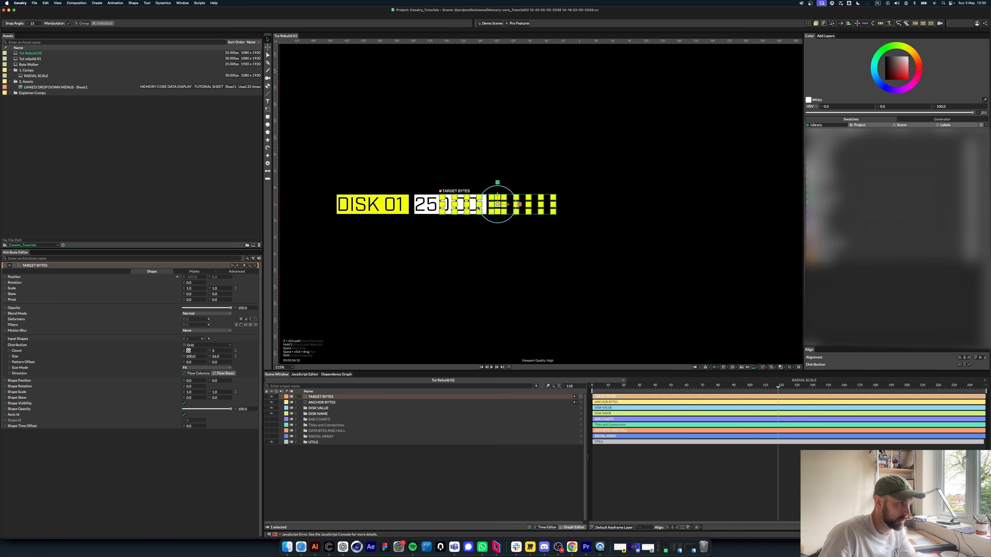
{"action": "left_click", "coordinate": [44, 277]}
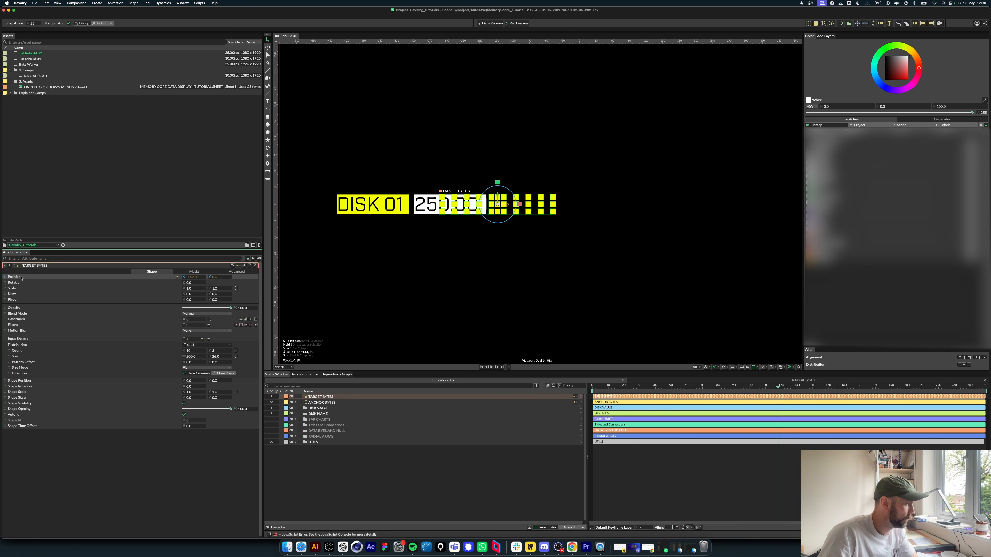
Step: Disconnect and delete the copied ANCHOR BYTE CONST 1 from TARGET BYTES and move the grid horizontally clear of the disk value block
{"action": "left_click", "coordinate": [177, 277]}
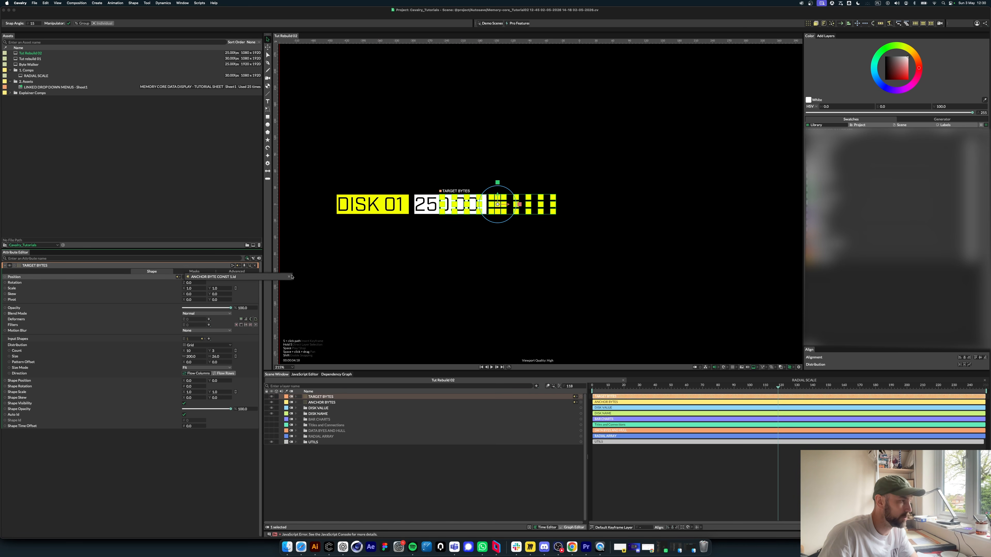
{"action": "left_click", "coordinate": [289, 277]}
{"action": "left_click", "coordinate": [296, 397]}
{"action": "left_click", "coordinate": [327, 408]}
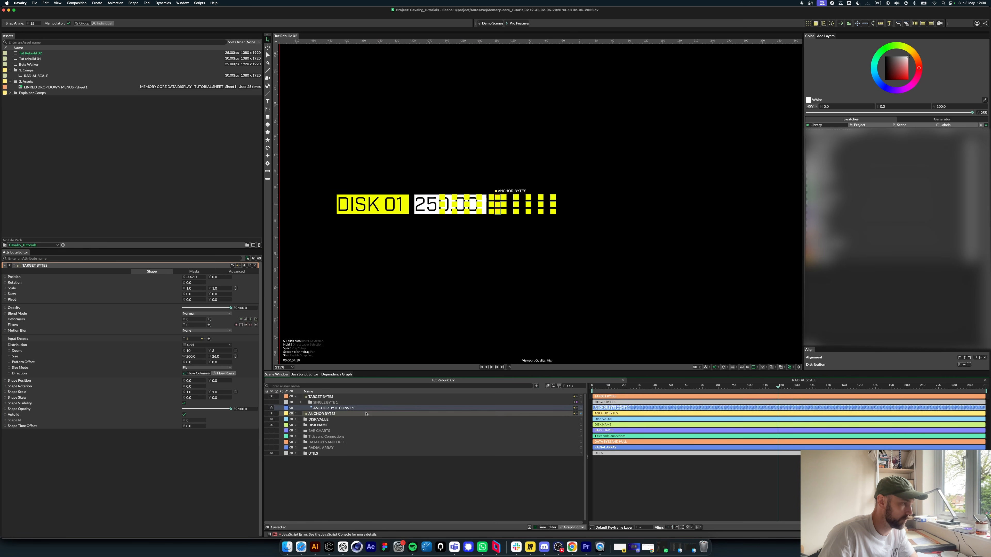
{"action": "key", "text": "Delete"}
{"action": "left_click", "coordinate": [321, 396]}
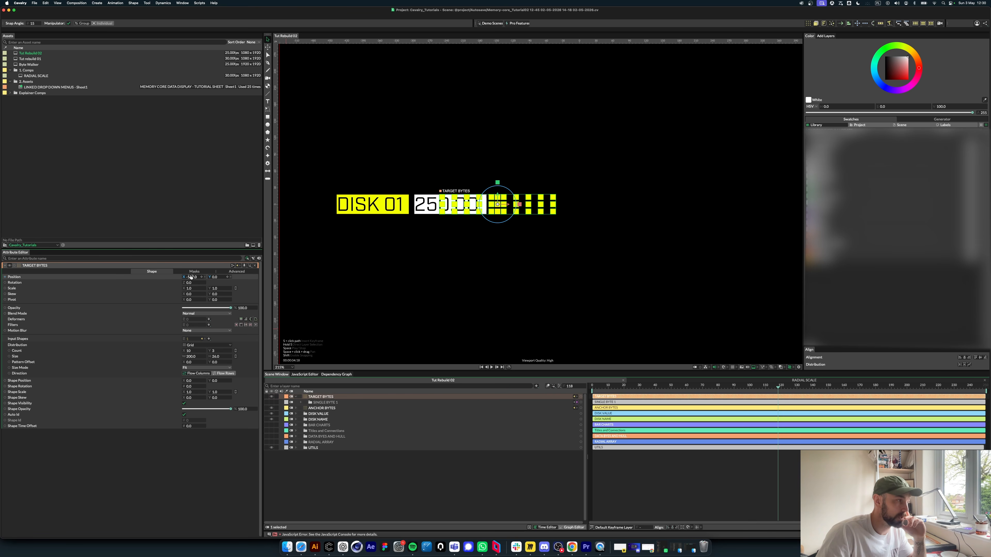
{"action": "left_click_drag", "start_coordinate": [192, 277], "coordinate": [247, 277]}
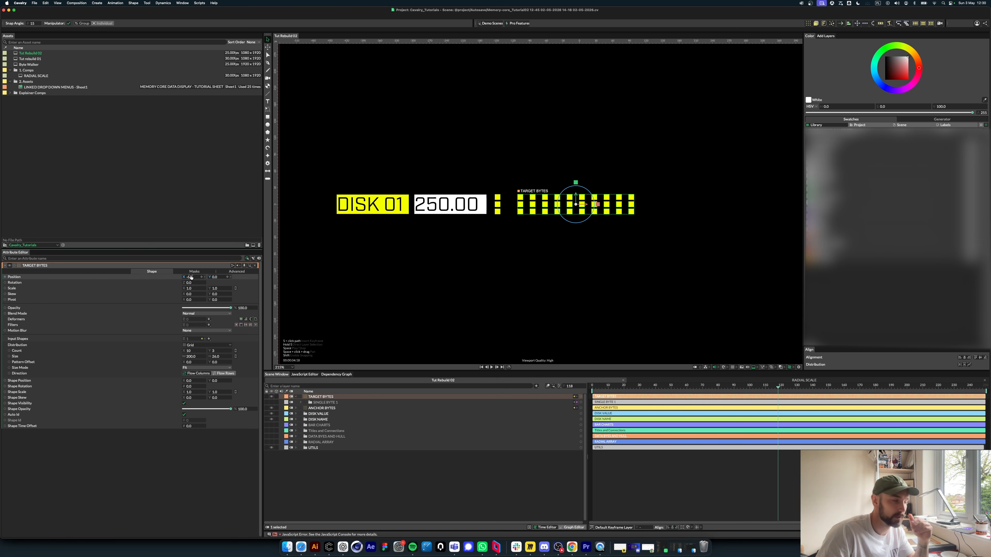
Step: Add a Bounding Box Constraint to the TARGET BYTES position, with ANCHOR BYTES as its input shape and its width at 100
{"action": "right_click", "coordinate": [15, 277]}
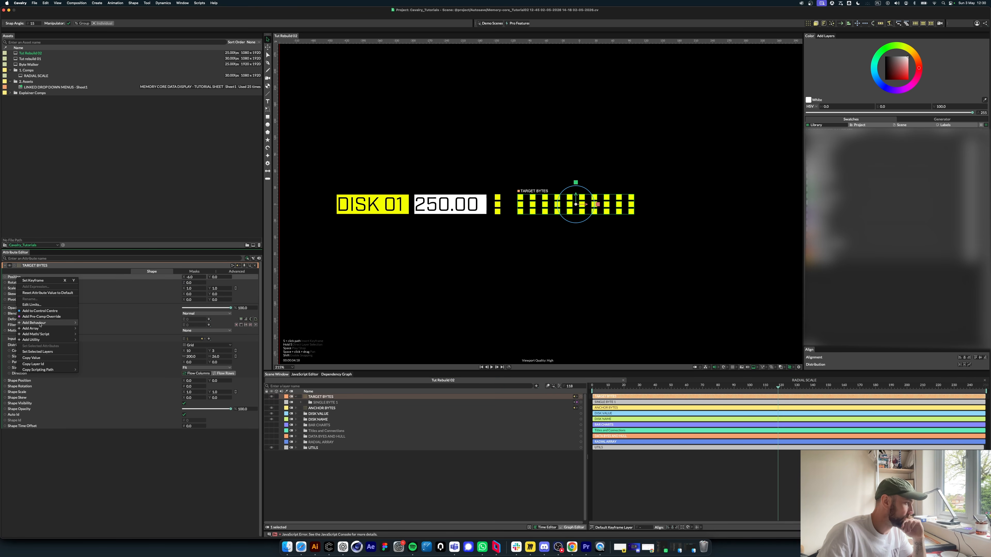
{"action": "mouse_move", "coordinate": [39, 340]}
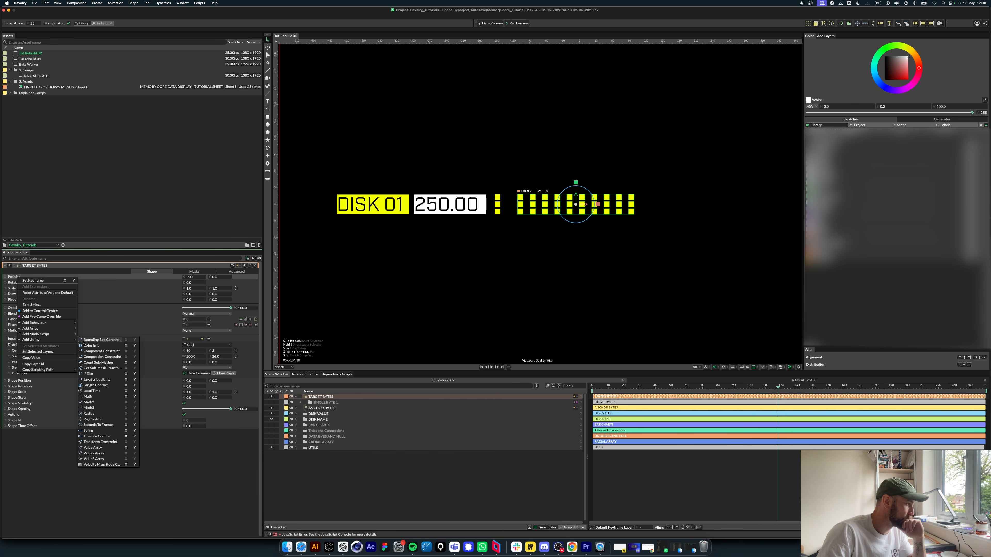
{"action": "left_click", "coordinate": [98, 340]}
{"action": "left_click_drag", "start_coordinate": [347, 396], "coordinate": [343, 403]}
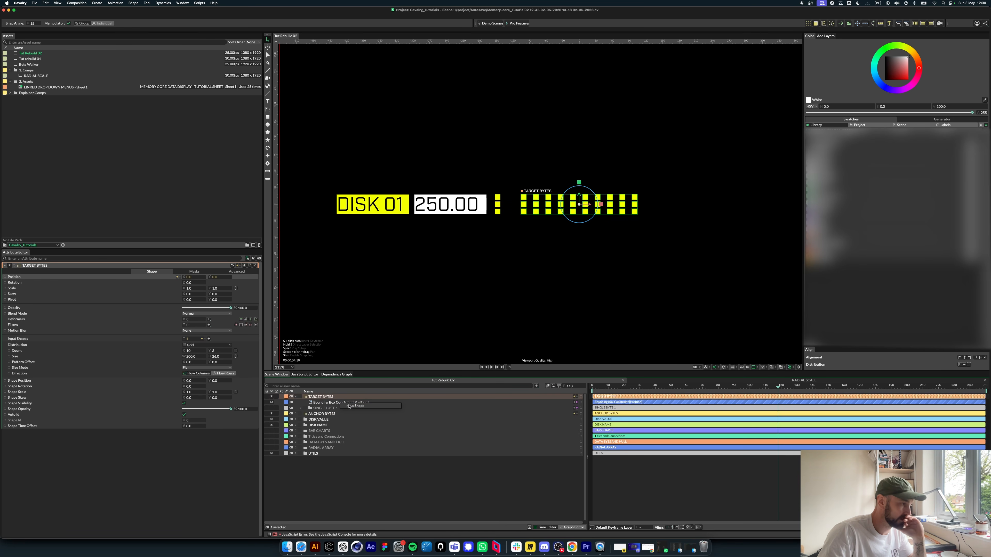
{"action": "left_click", "coordinate": [348, 406]}
{"action": "left_click", "coordinate": [343, 402]}
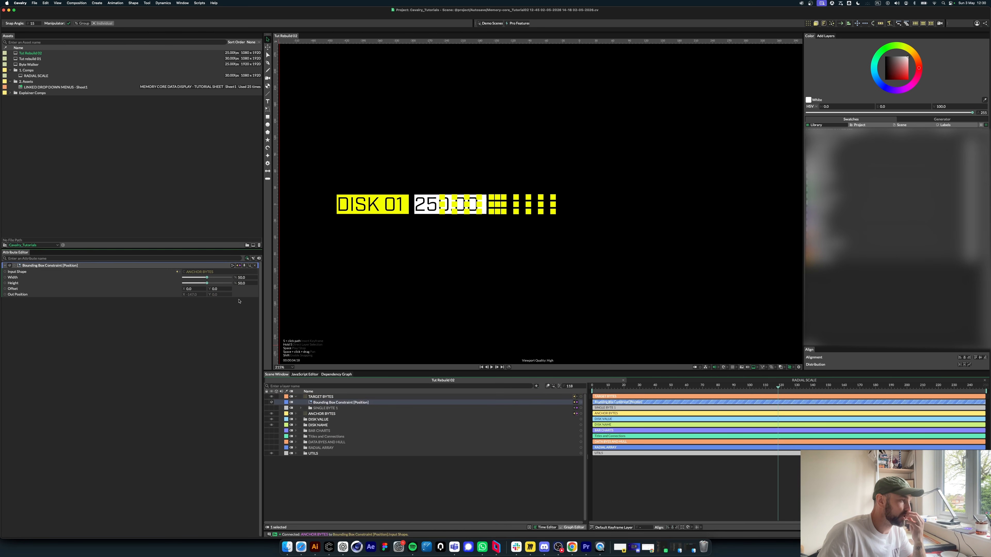
{"action": "left_click_drag", "start_coordinate": [208, 277], "coordinate": [230, 277]}
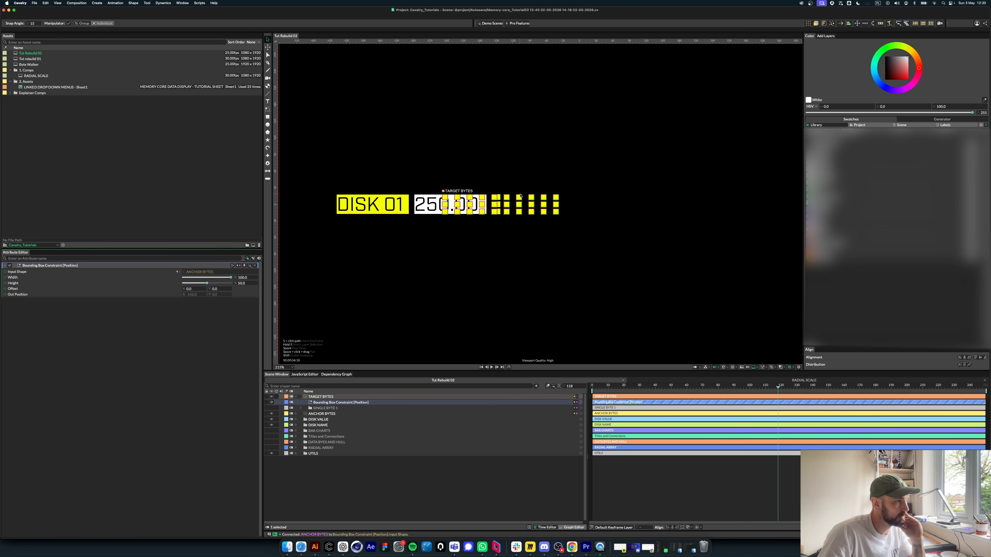
Step: Add an Align behaviour with X at 1 to TARGET BYTES and nest it under that layer
{"action": "left_click", "coordinate": [457, 203]}
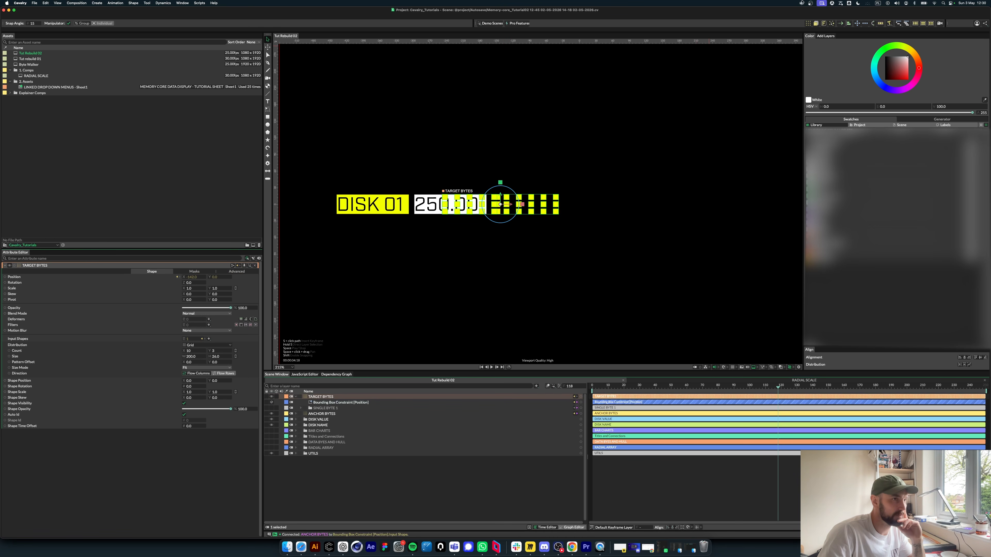
{"action": "left_click", "coordinate": [849, 24]}
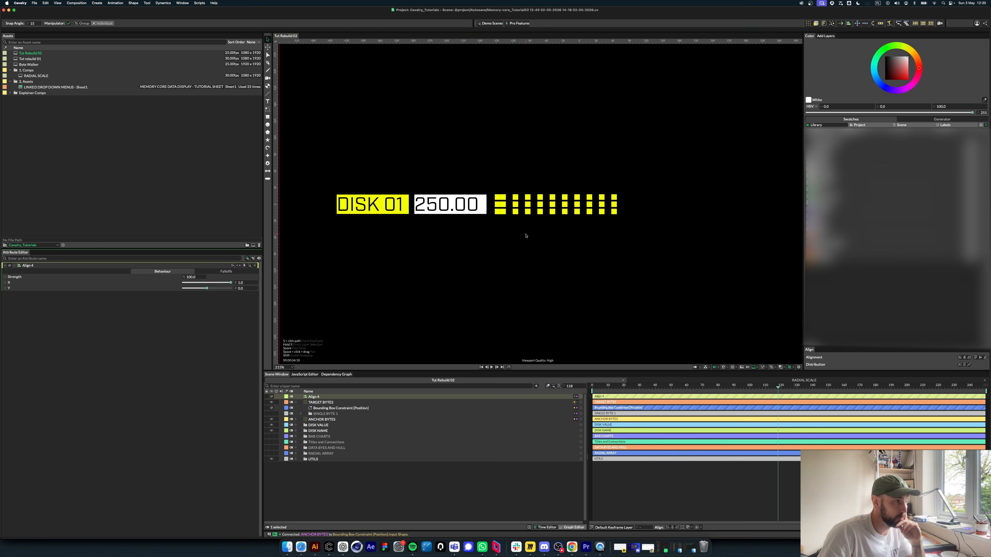
{"action": "left_click", "coordinate": [315, 402]}
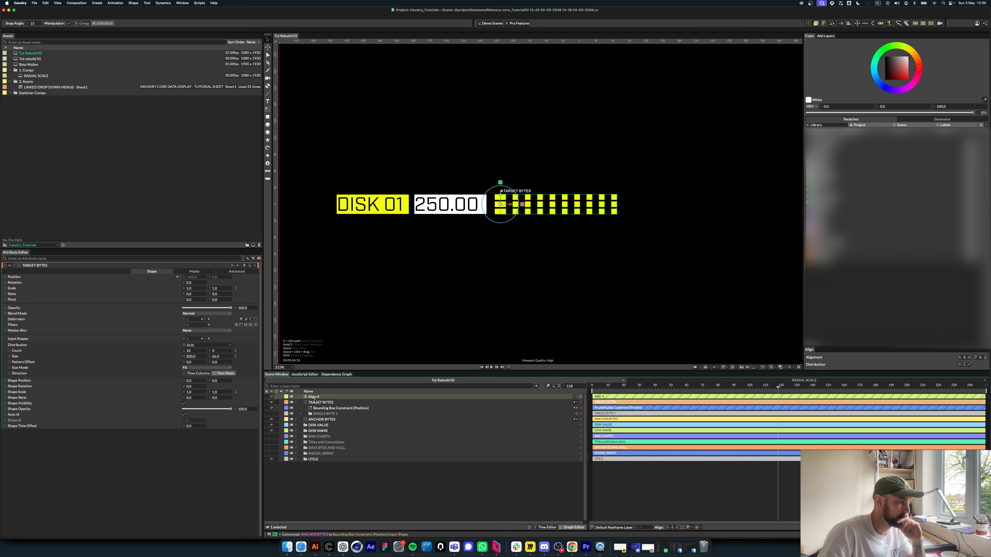
{"action": "left_click_drag", "start_coordinate": [315, 397], "coordinate": [316, 404]}
{"action": "left_click", "coordinate": [318, 407]}
Step: Increase the horizontal offset of the TARGET BYTES Bounding Box Constraint until a wide gap separates the grid from the anchor bytes
{"action": "left_click", "coordinate": [189, 288]}
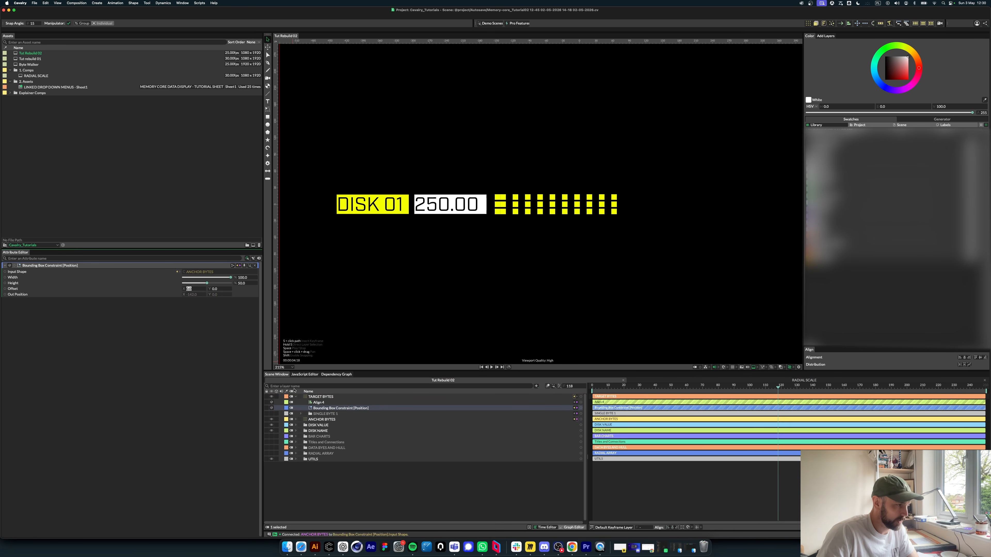
{"action": "left_click", "coordinate": [301, 414]}
{"action": "left_click", "coordinate": [301, 414]}
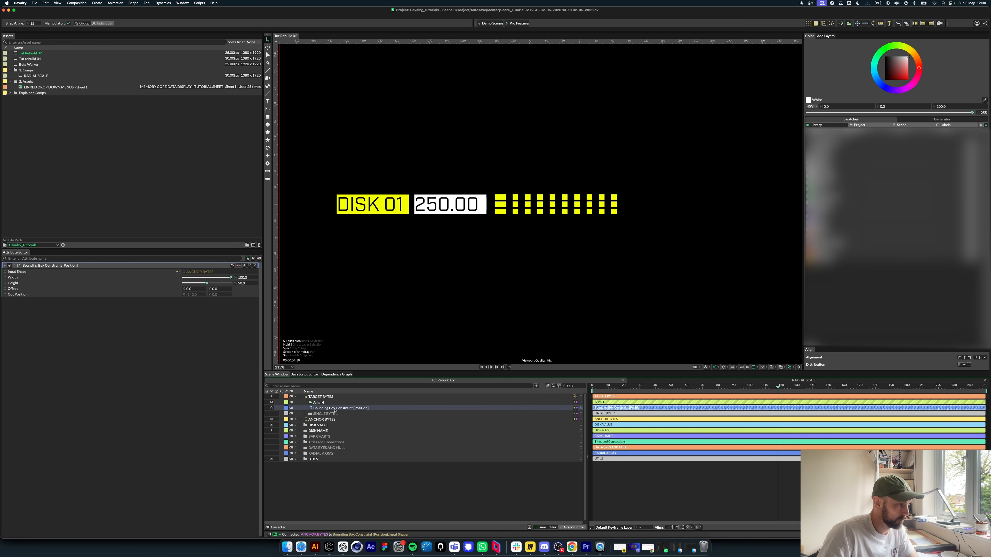
{"action": "left_click", "coordinate": [189, 289]}
{"action": "type", "text": "10"}
{"action": "key", "text": "Return"}
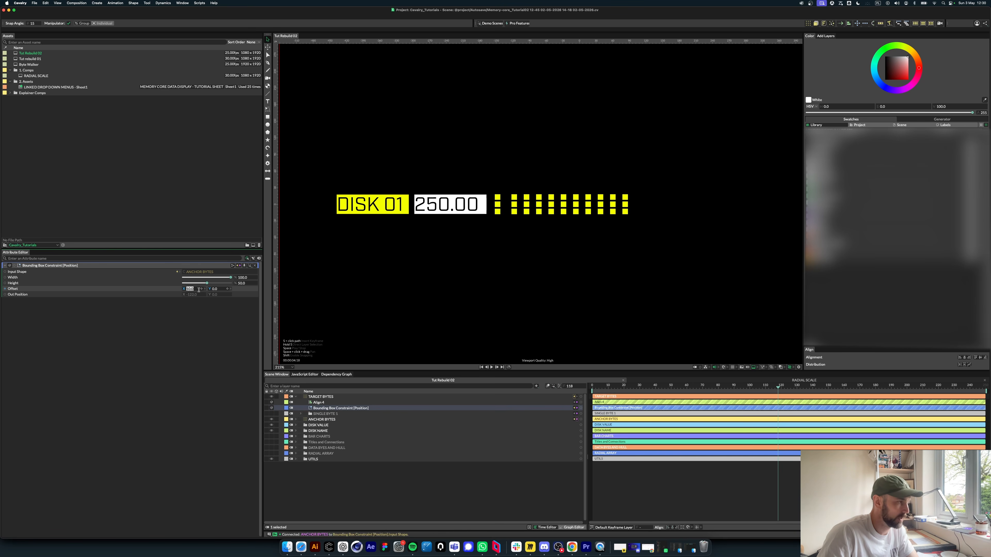
{"action": "type", "text": "30"}
{"action": "key", "text": "Return"}
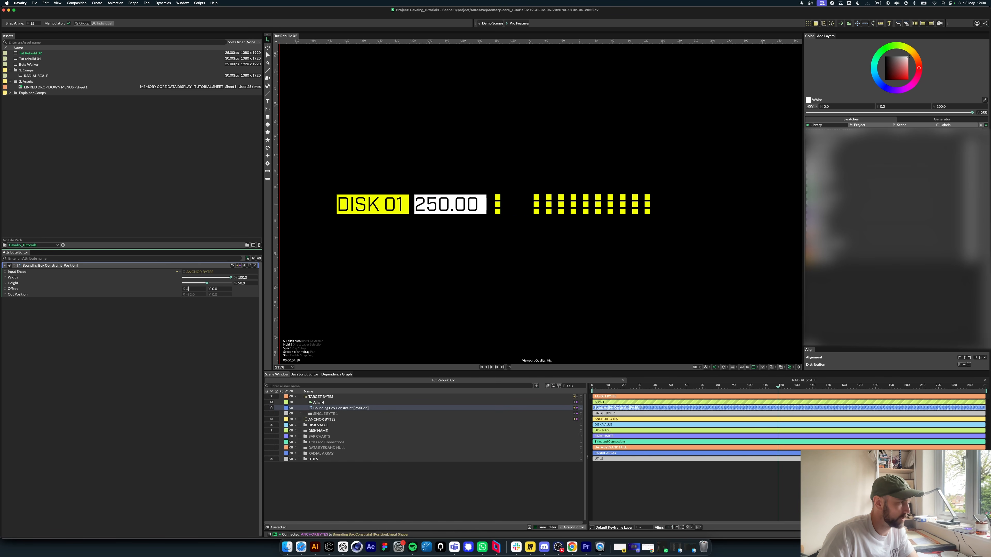
{"action": "type", "text": "40"}
{"action": "key", "text": "Return"}
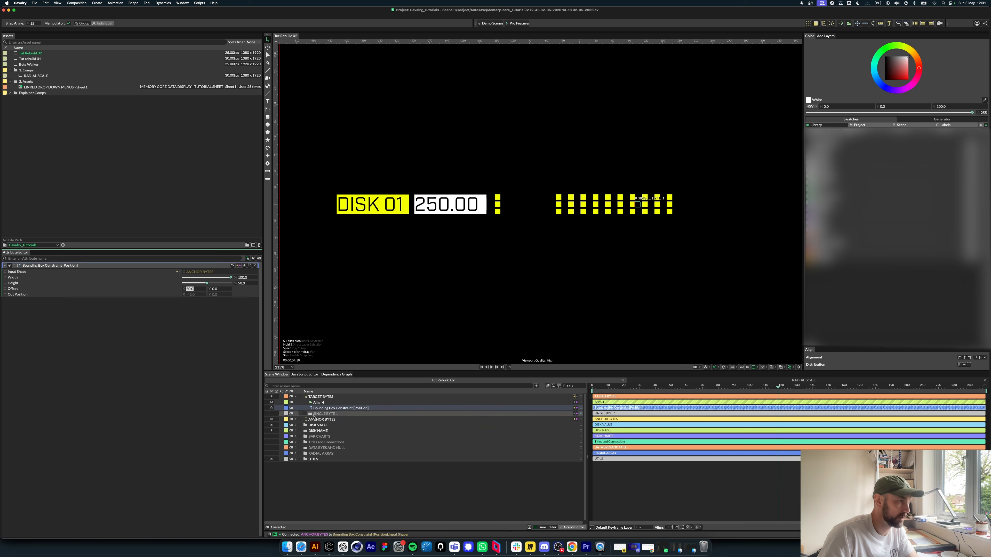
Step: Set the width of the TARGET BYTES grid to 300 and collapse the layer's hierarchy
{"action": "left_click", "coordinate": [313, 459]}
{"action": "left_click", "coordinate": [306, 396]}
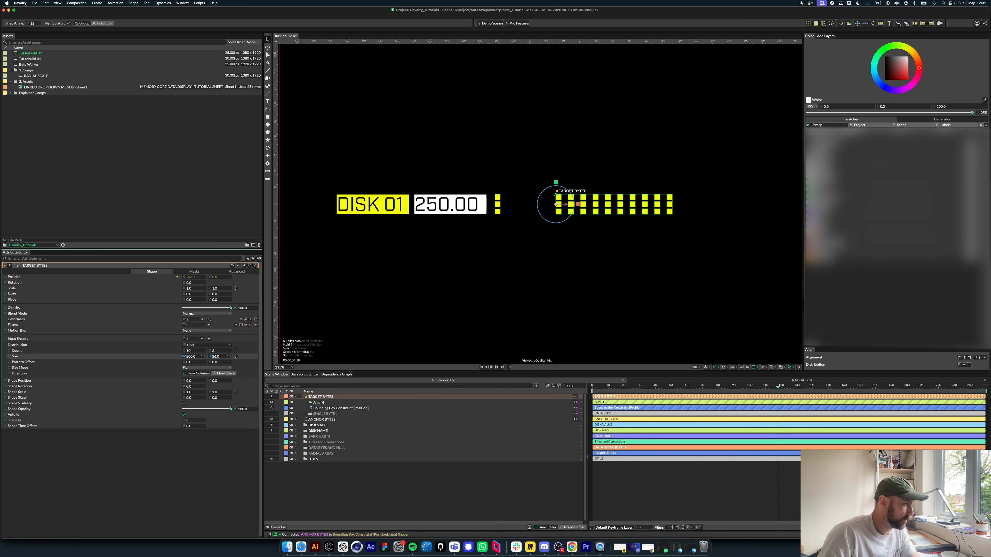
{"action": "left_click_drag", "start_coordinate": [193, 359], "coordinate": [222, 358]}
{"action": "left_click", "coordinate": [195, 358]}
{"action": "type", "text": "300"}
{"action": "key", "text": "Return"}
{"action": "left_click", "coordinate": [393, 488]}
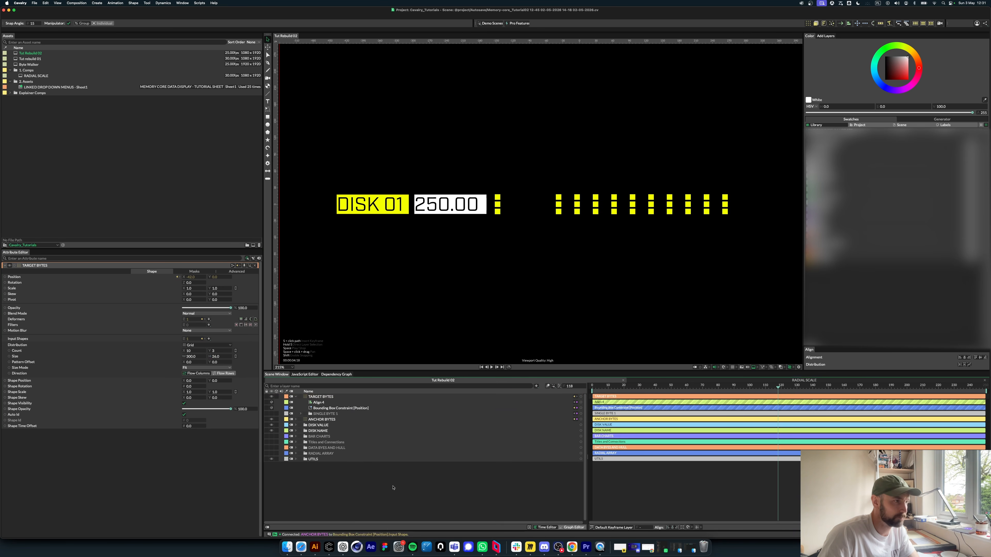
{"action": "left_click", "coordinate": [303, 397]}
{"action": "left_click", "coordinate": [296, 397]}
{"action": "left_click", "coordinate": [349, 449]}
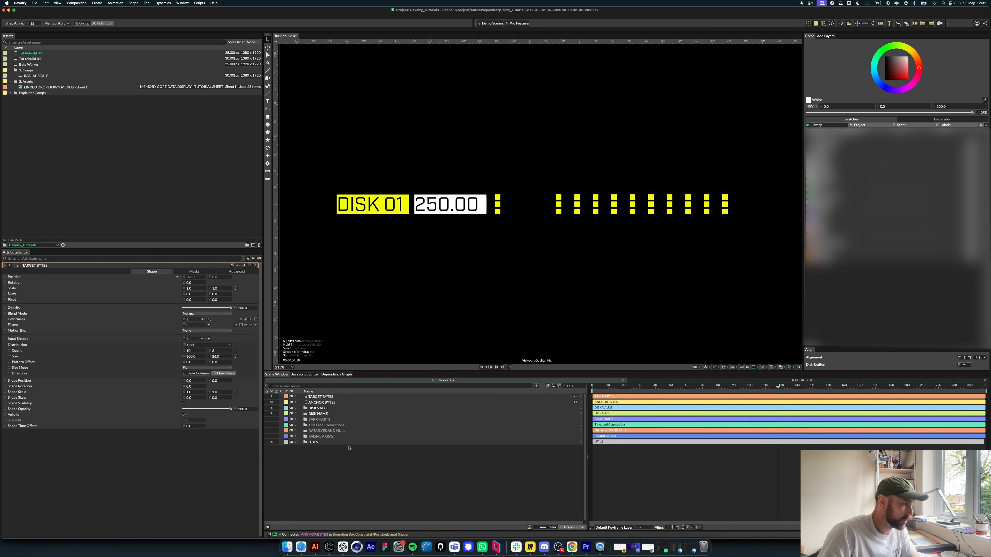
Step: Examine the byte grids and their outlined and filled squares in the RADIAL SCALE composition, and compare them with the rebuilt TARGET BYTES grid
{"action": "left_click", "coordinate": [323, 398]}
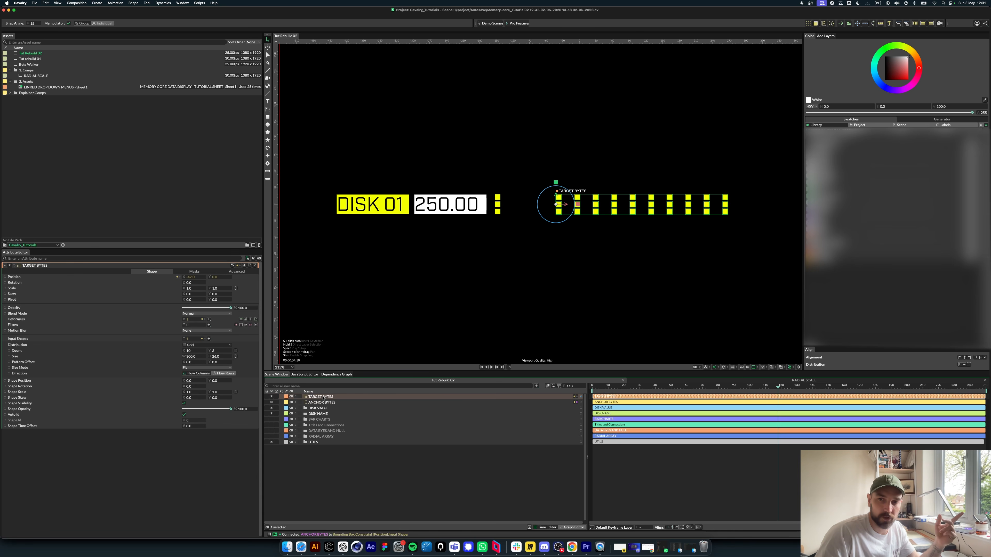
{"action": "left_click", "coordinate": [566, 461]}
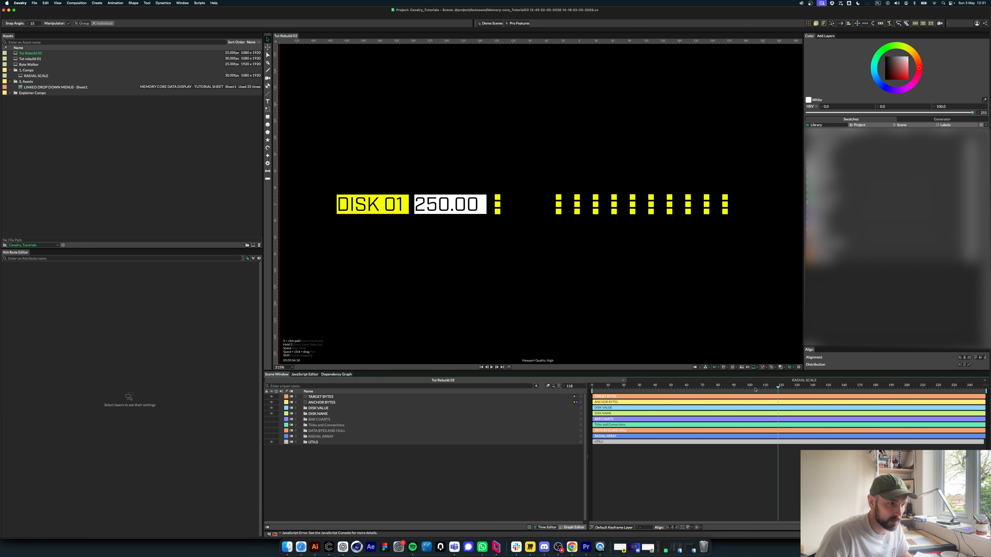
{"action": "left_click", "coordinate": [803, 381]}
{"action": "scroll", "coordinate": [554, 313], "scroll_direction": "up", "scroll_amount": 10}
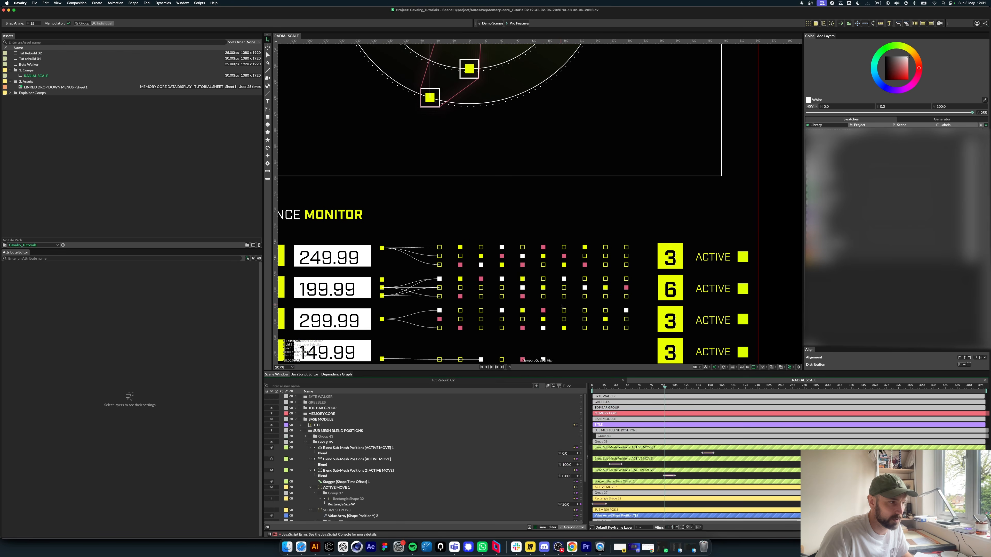
{"action": "scroll", "coordinate": [582, 271], "scroll_direction": "up", "scroll_amount": 2}
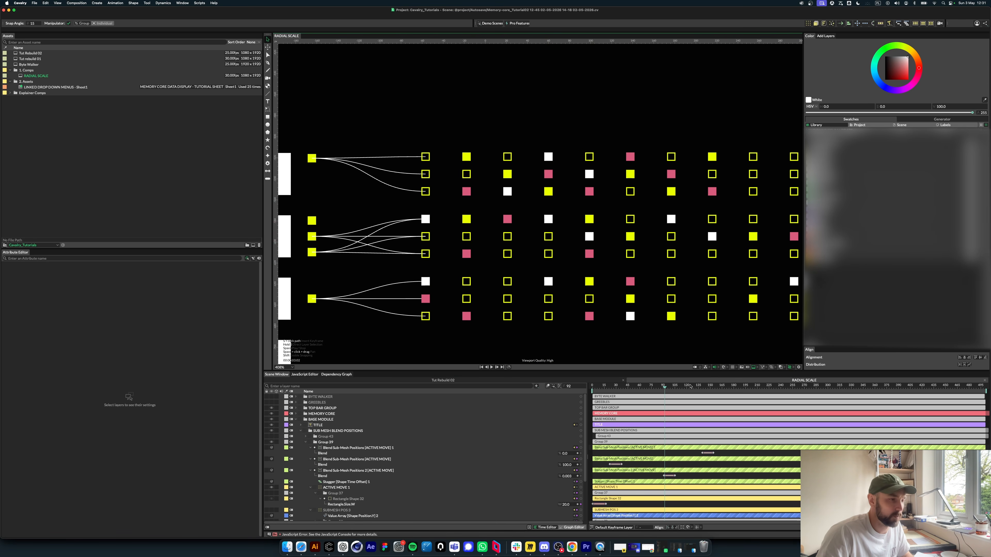
{"action": "left_click", "coordinate": [561, 381]}
{"action": "scroll", "coordinate": [575, 235], "scroll_direction": "up", "scroll_amount": 10}
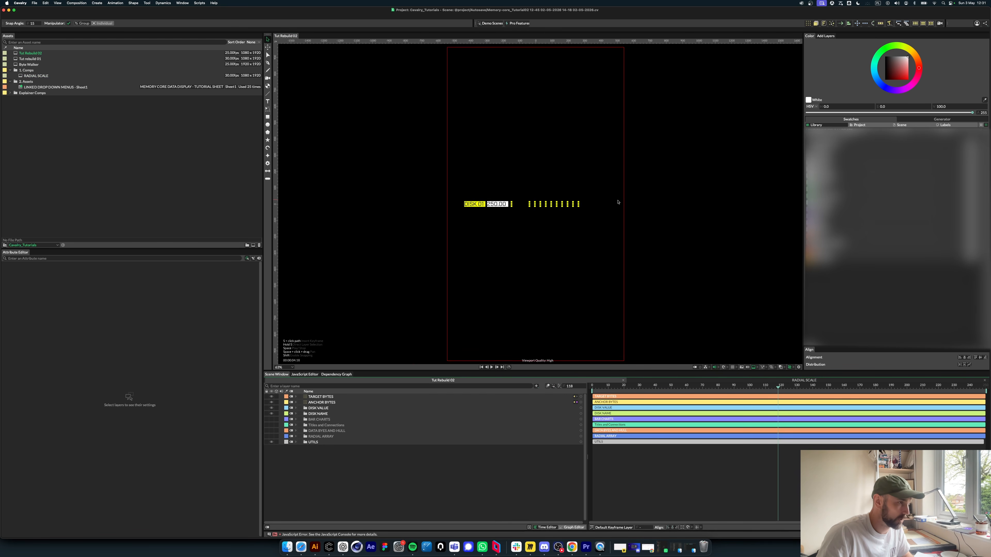
{"action": "scroll", "coordinate": [545, 231], "scroll_direction": "up", "scroll_amount": 3}
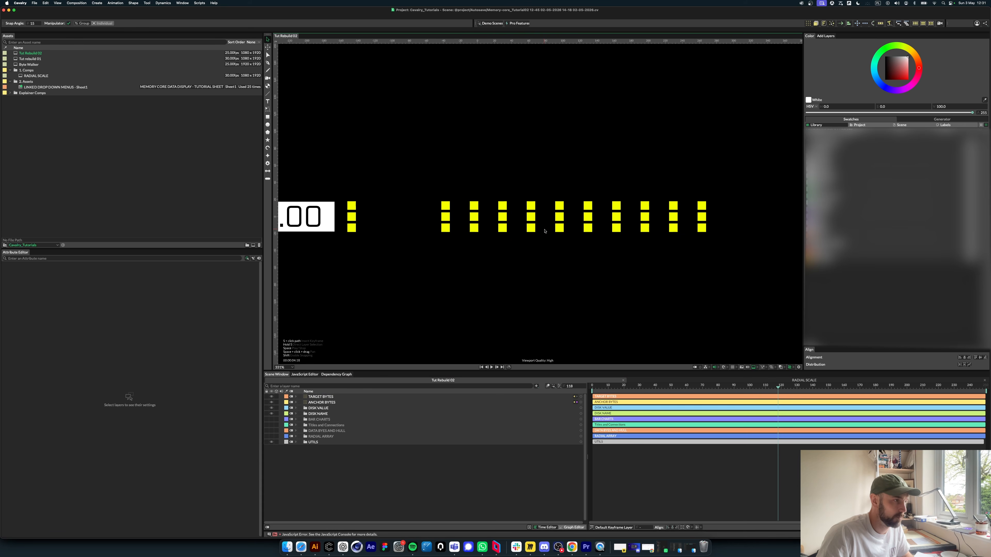
{"action": "left_click_drag", "start_coordinate": [628, 239], "coordinate": [606, 240]}
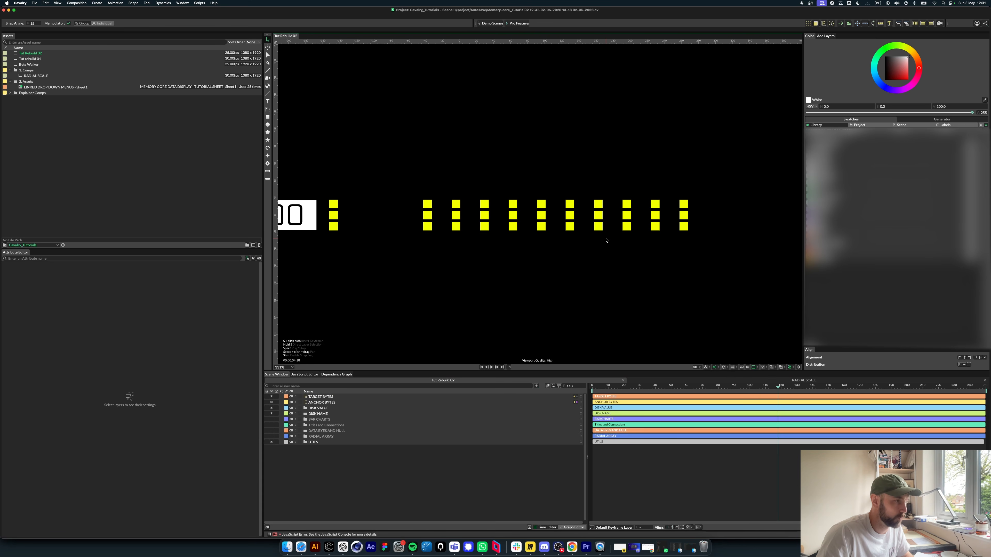
Step: Rename the byte group inside TARGET BYTES to SINGLE BYTE FILL and duplicate it as SINGLE BYTE STROKE
{"action": "left_click", "coordinate": [295, 397]}
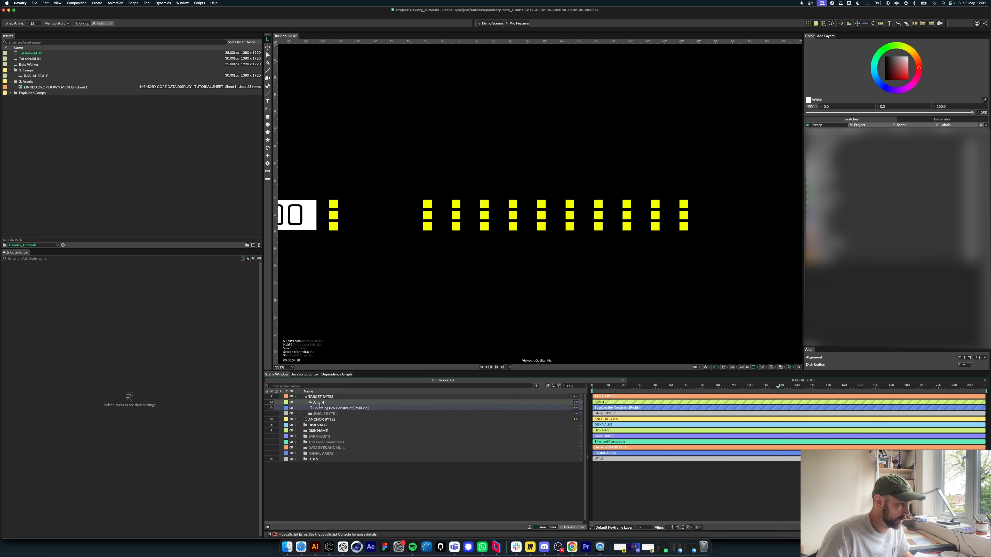
{"action": "left_click", "coordinate": [330, 397]}
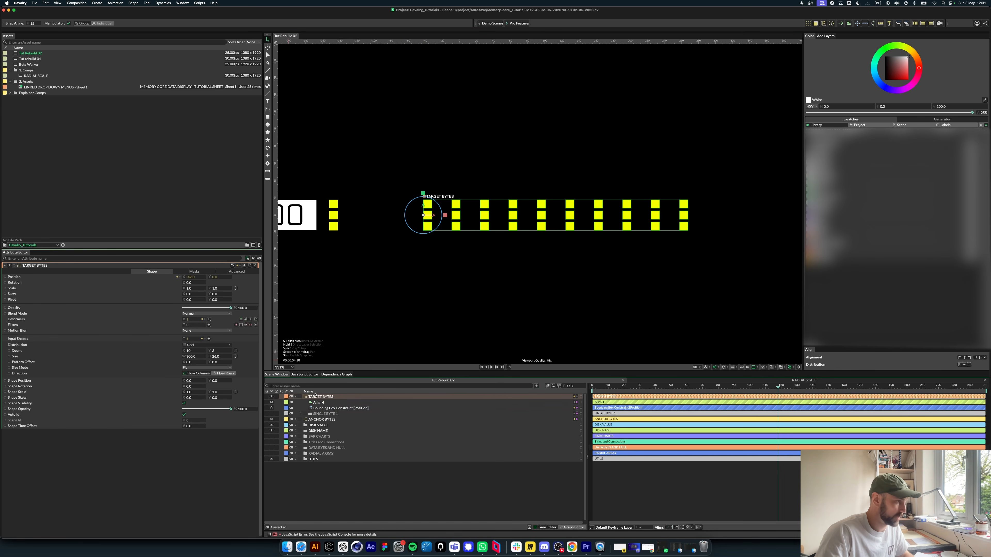
{"action": "left_click", "coordinate": [315, 415]}
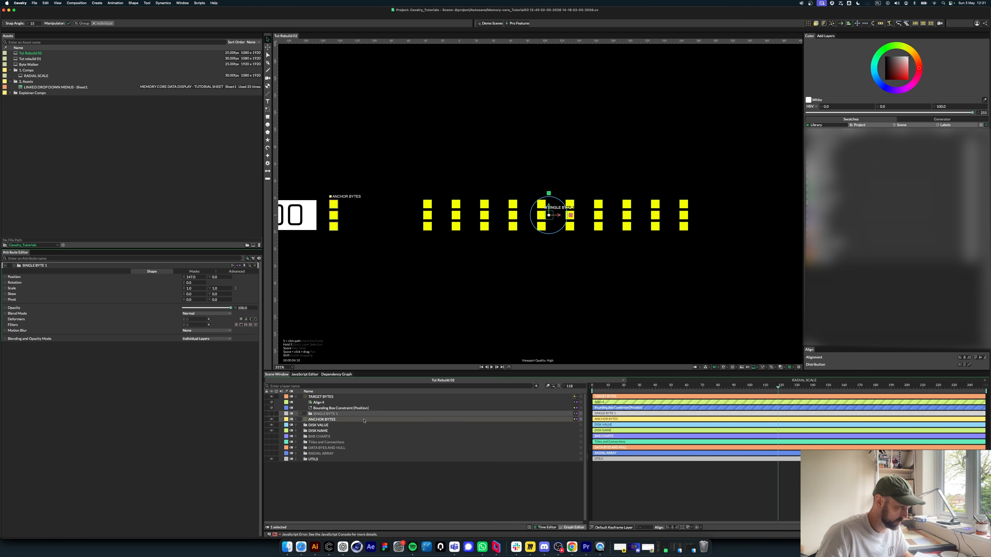
{"action": "double_click", "coordinate": [343, 414]}
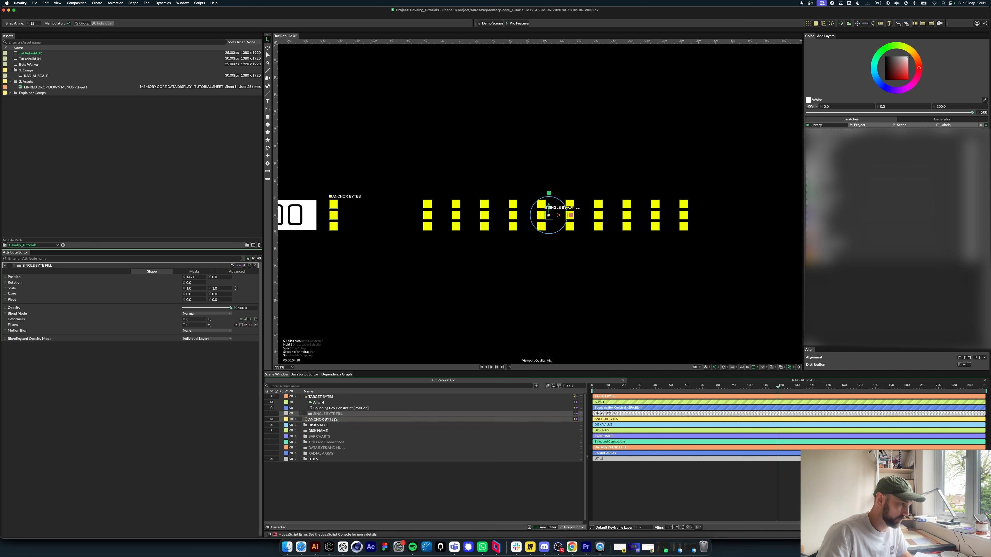
{"action": "key", "text": "super+d"}
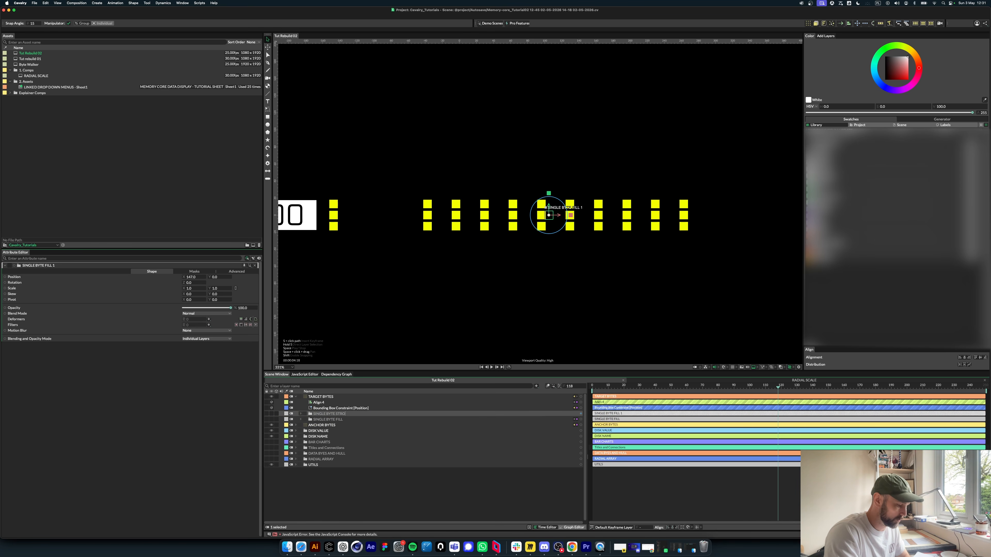
Step: Disable the fill of the rectangle inside the SINGLE BYTE STROKE group
{"action": "left_click", "coordinate": [300, 414]}
{"action": "left_click", "coordinate": [327, 419]}
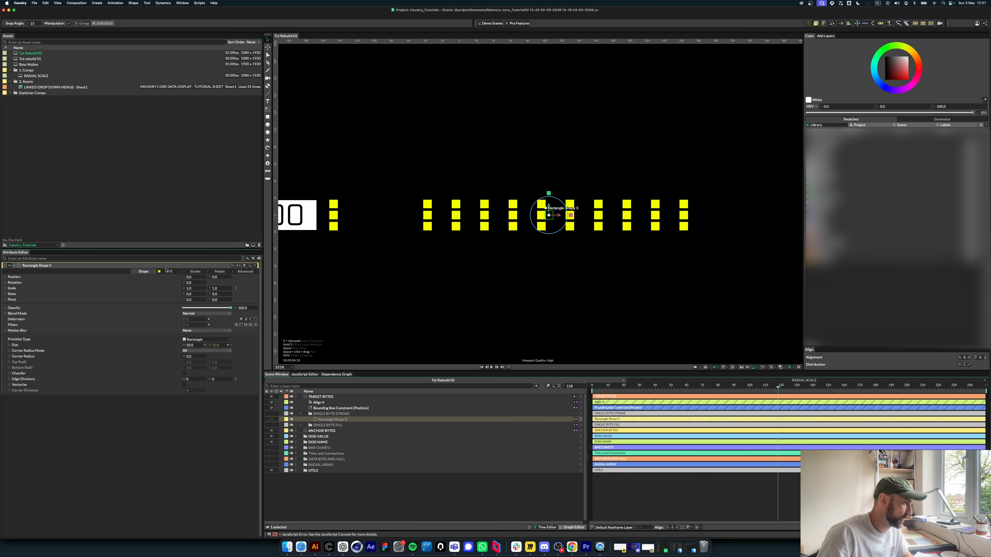
{"action": "left_click", "coordinate": [167, 271]}
{"action": "left_click", "coordinate": [184, 278]}
Step: Enable the stroke on the SINGLE BYTE STROKE rectangle and sample its colour from the yellow byte squares
{"action": "left_click", "coordinate": [195, 272]}
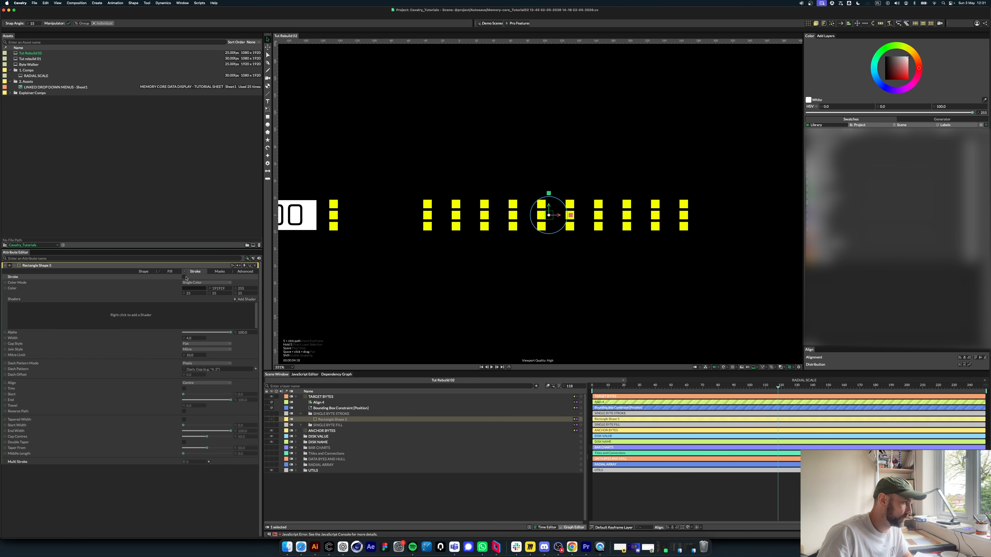
{"action": "left_click", "coordinate": [184, 277]}
{"action": "left_click", "coordinate": [196, 290]}
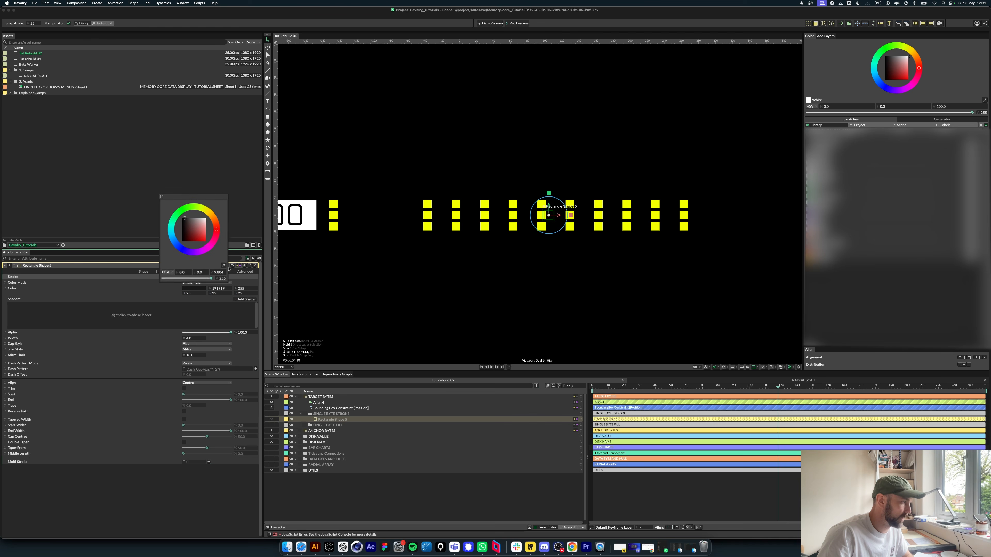
{"action": "left_click", "coordinate": [222, 265]}
{"action": "left_click", "coordinate": [431, 218]}
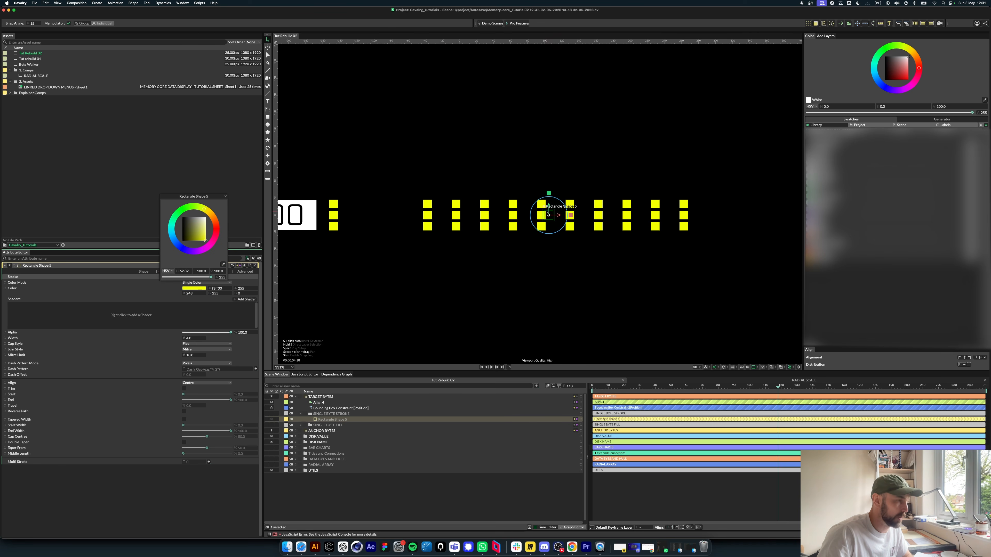
{"action": "left_click", "coordinate": [377, 486]}
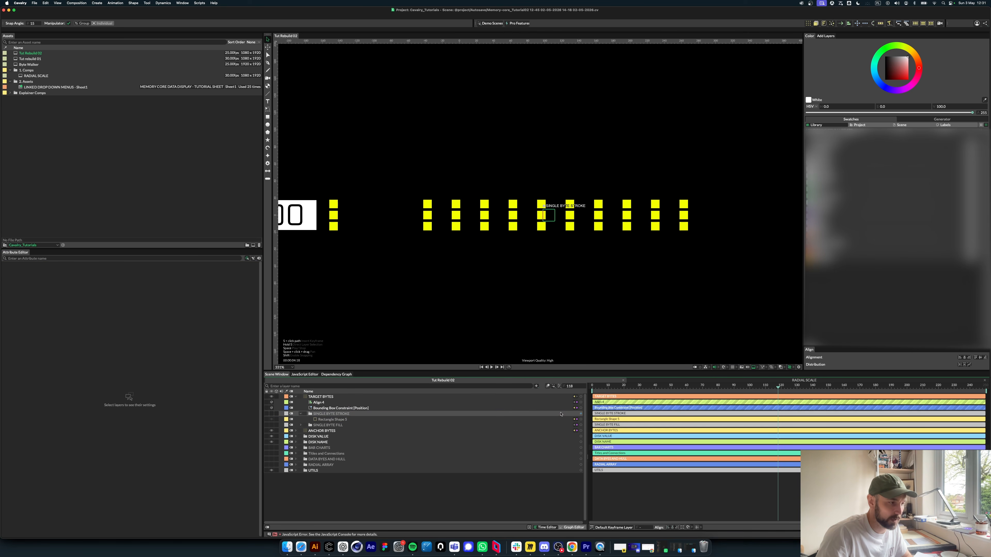
Step: Connect the SINGLE BYTE STROKE group to the TARGET BYTES duplicator as a new Input Shapes index
{"action": "left_click_drag", "start_coordinate": [581, 413], "coordinate": [323, 399]}
{"action": "mouse_move", "coordinate": [343, 400]}
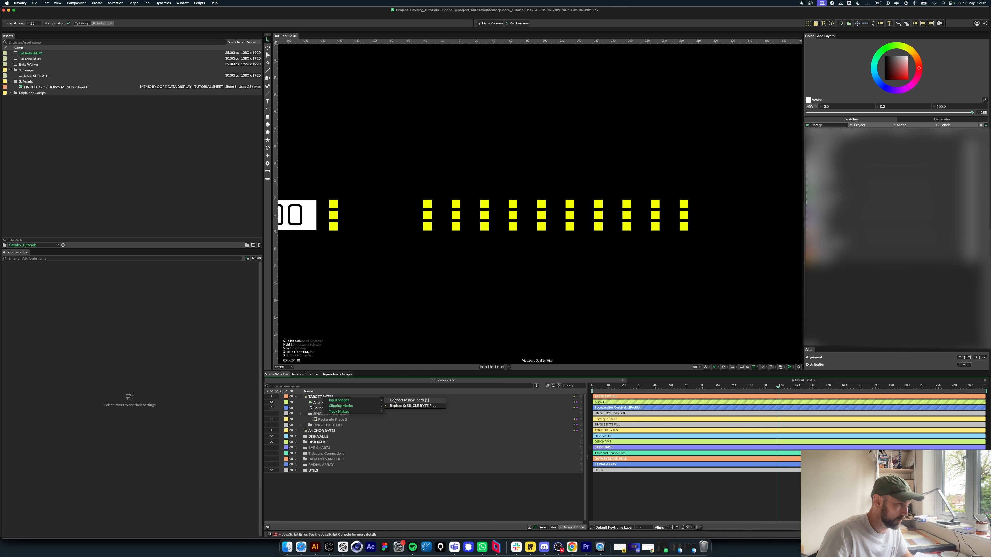
{"action": "left_click", "coordinate": [397, 402]}
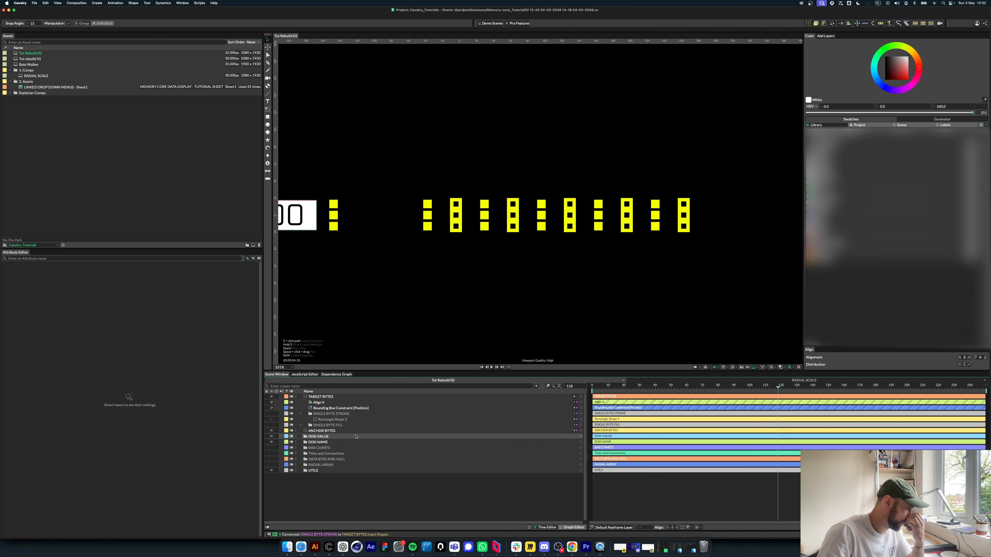
Step: Set the SINGLE BYTE STROKE rectangle's stroke width to 1 and its stroke alignment to Inner
{"action": "left_click", "coordinate": [332, 420]}
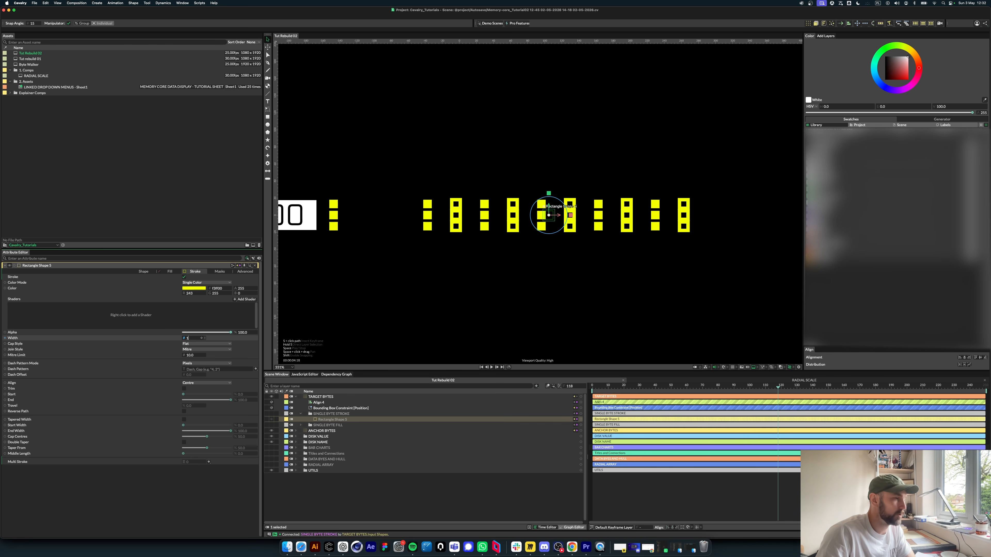
{"action": "type", "text": "1"}
{"action": "key", "text": "Return"}
{"action": "left_click", "coordinate": [192, 383]}
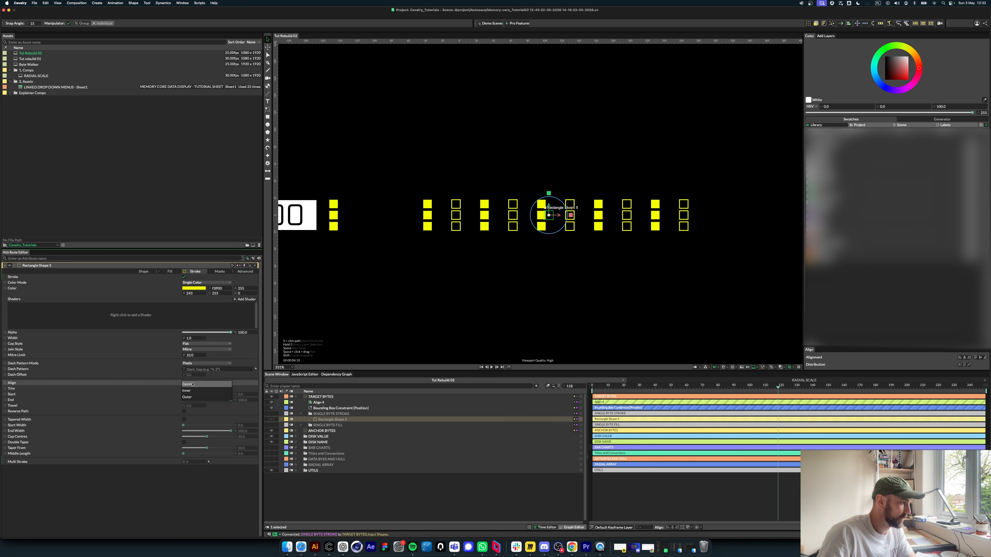
{"action": "left_click", "coordinate": [191, 390]}
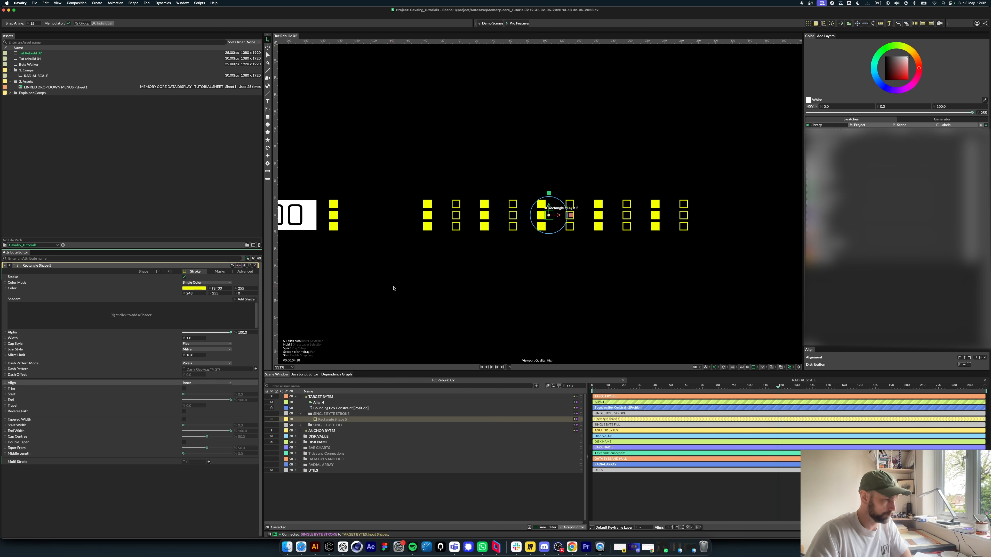
Step: Turn off Auto Id on TARGET BYTES and add a Noise behaviour to its Shape Id attribute
{"action": "left_click", "coordinate": [296, 396]}
{"action": "left_click", "coordinate": [321, 397]}
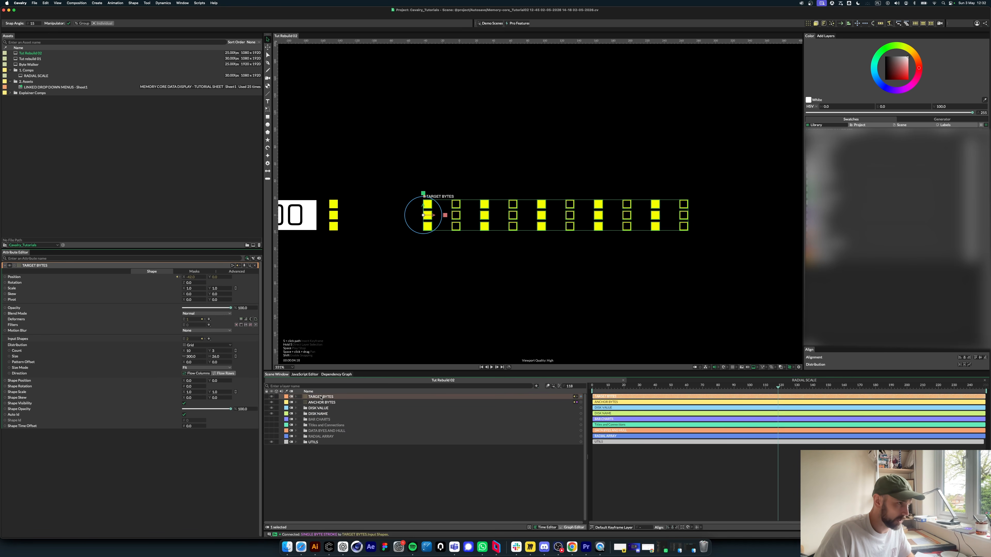
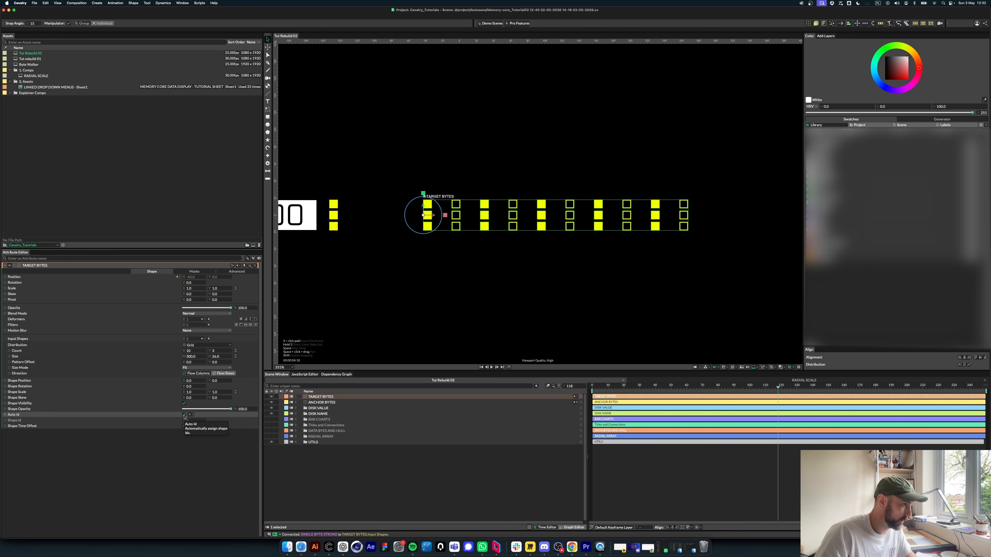
{"action": "left_click", "coordinate": [185, 415]}
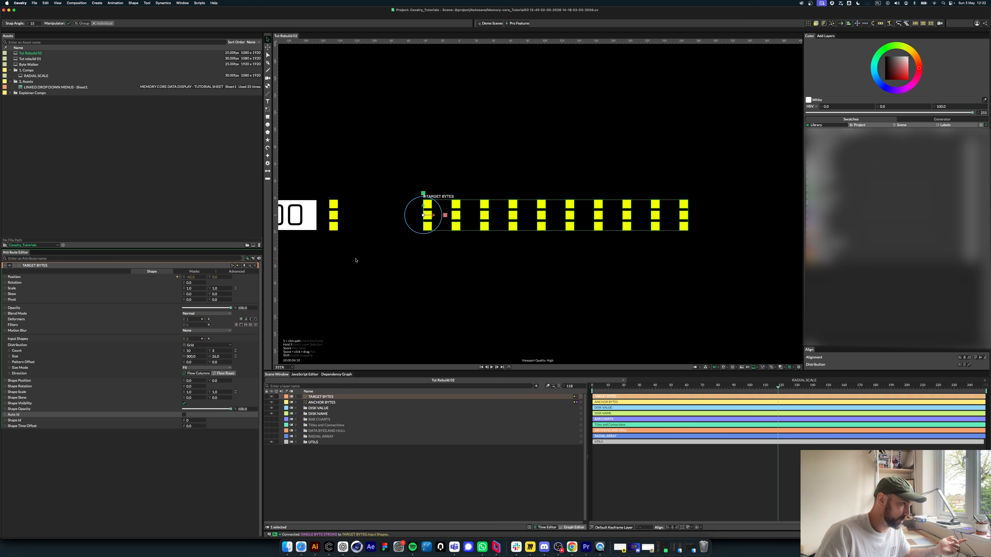
{"action": "right_click", "coordinate": [16, 420]}
{"action": "mouse_move", "coordinate": [44, 483]}
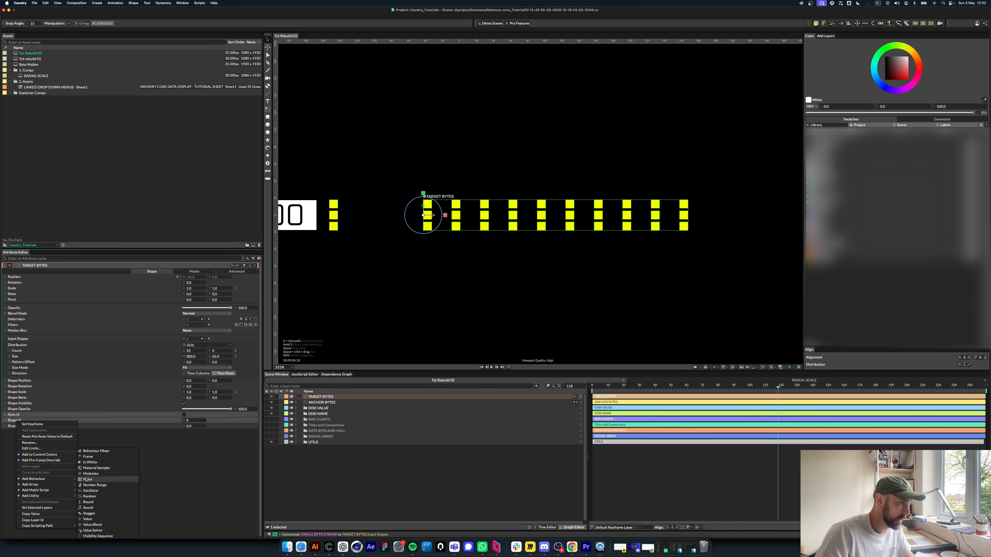
{"action": "left_click", "coordinate": [86, 479]}
Step: Set the Shape Id Noise range to a minimum of 0 and a maximum of 1
{"action": "left_click", "coordinate": [334, 396]}
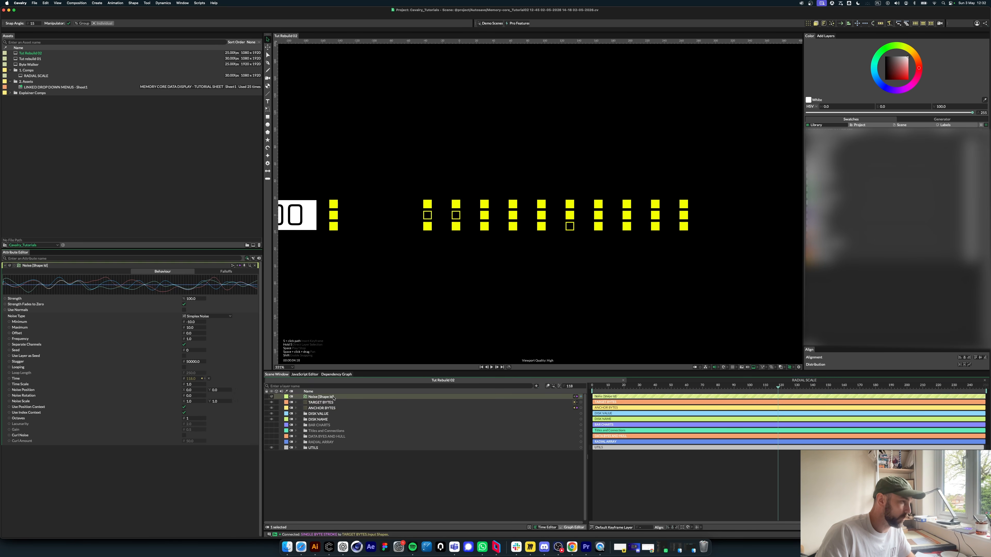
{"action": "left_click", "coordinate": [194, 323]}
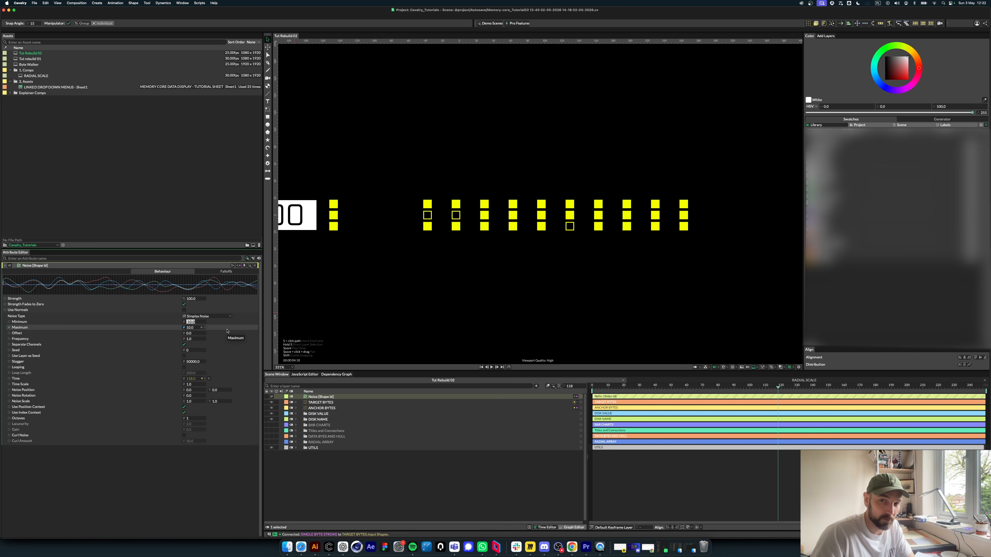
{"action": "type", "text": "0"}
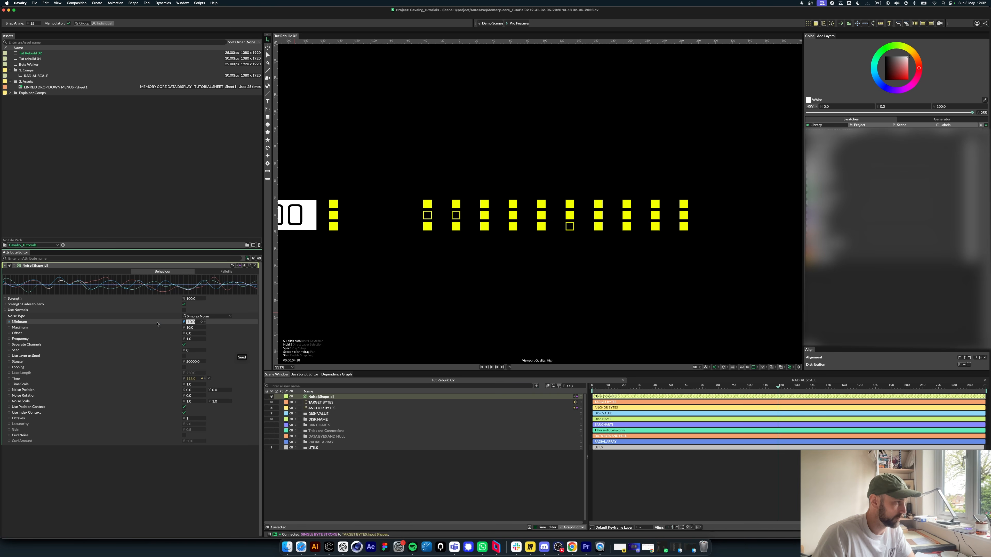
{"action": "key", "text": "Return"}
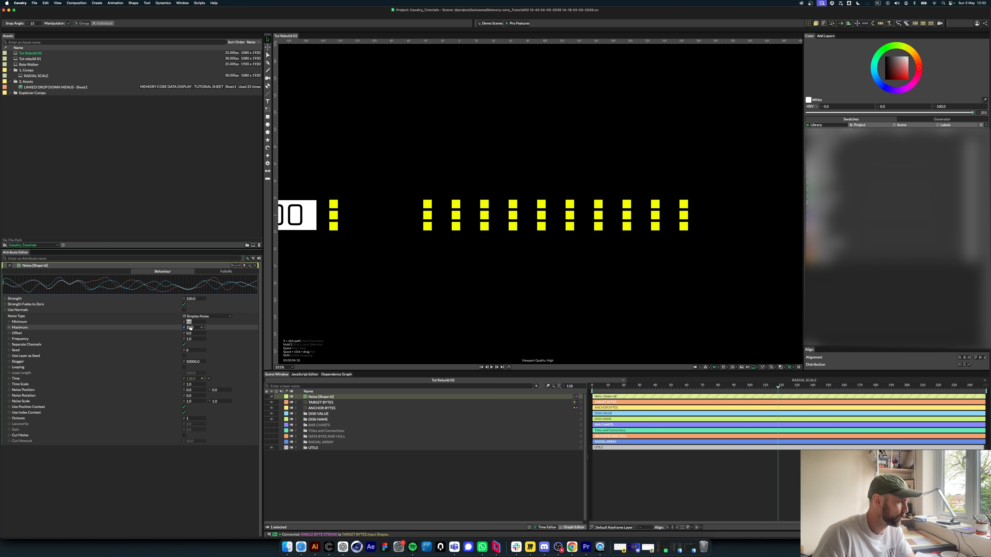
{"action": "type", "text": "1"}
{"action": "key", "text": "Return"}
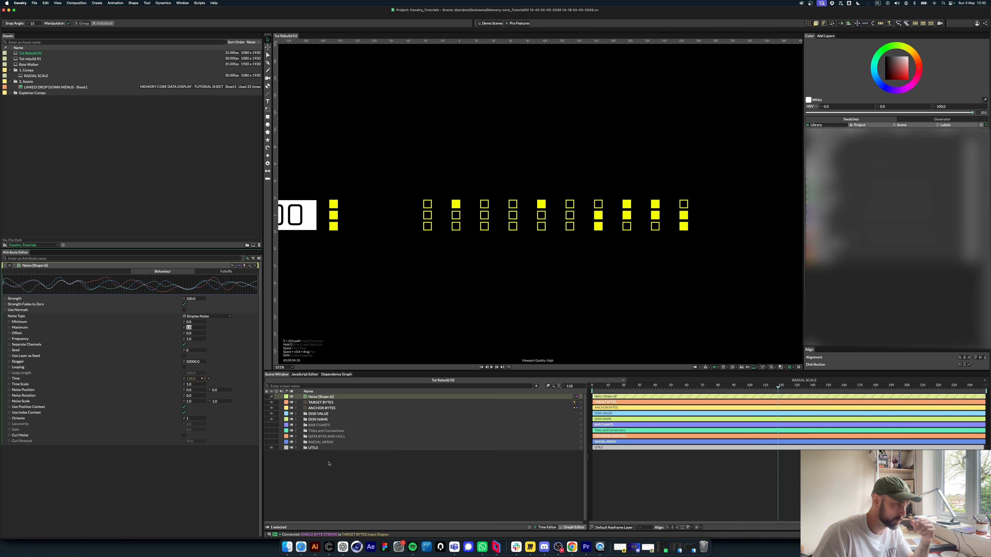
Step: Play back the flickering TARGET BYTES grid and enable Use Layer as Seed on the Shape Id Noise
{"action": "key", "text": "space"}
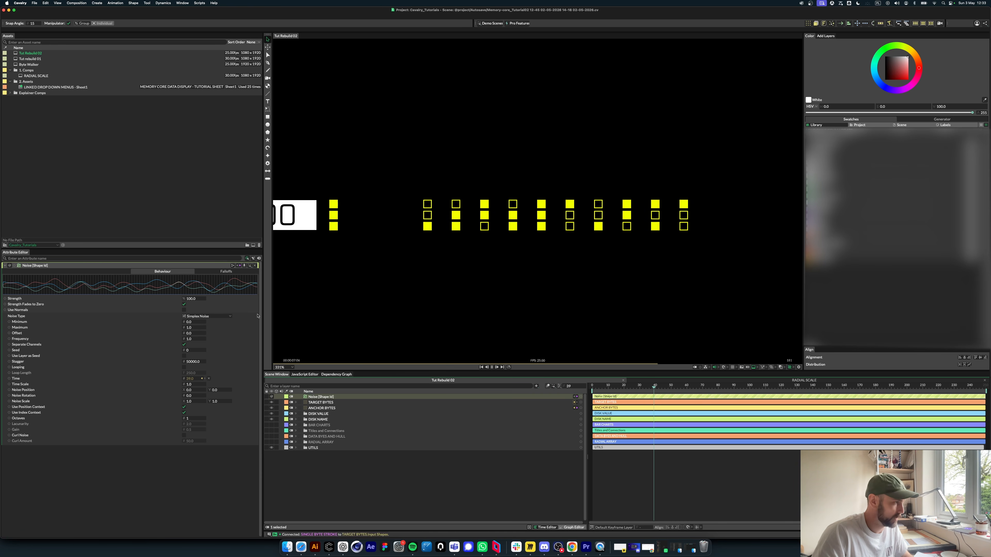
{"action": "key", "text": "space"}
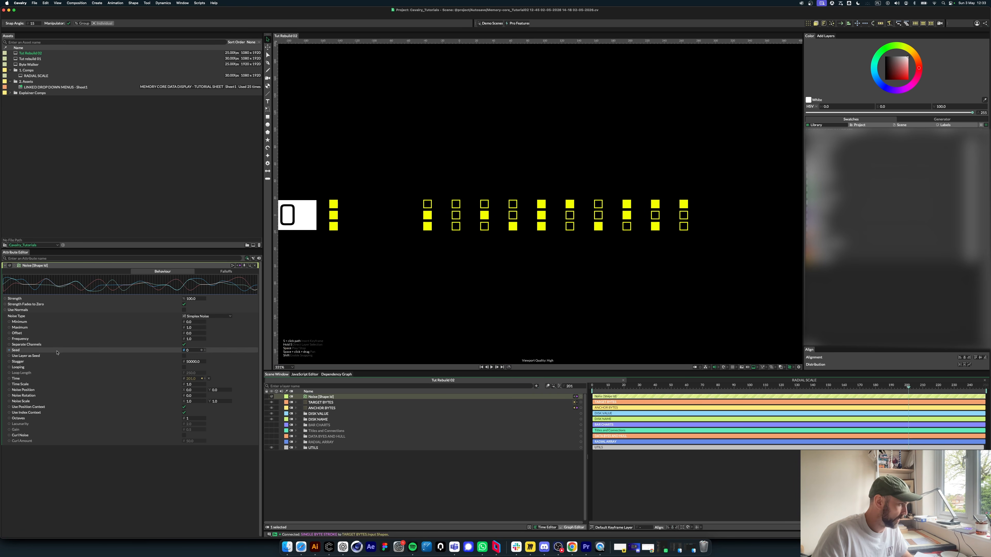
{"action": "left_click", "coordinate": [184, 355]}
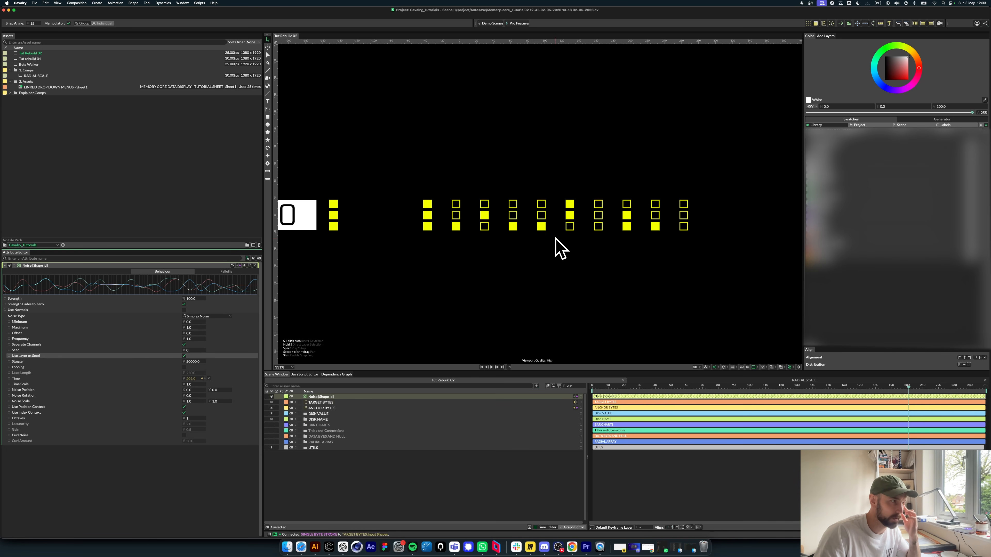
Step: Nest the Shape Id Noise under TARGET BYTES, collapse the SINGLE BYTE STROKE group and expand SINGLE BYTE FILL
{"action": "left_click", "coordinate": [401, 478]}
{"action": "left_click_drag", "start_coordinate": [325, 397], "coordinate": [327, 403]}
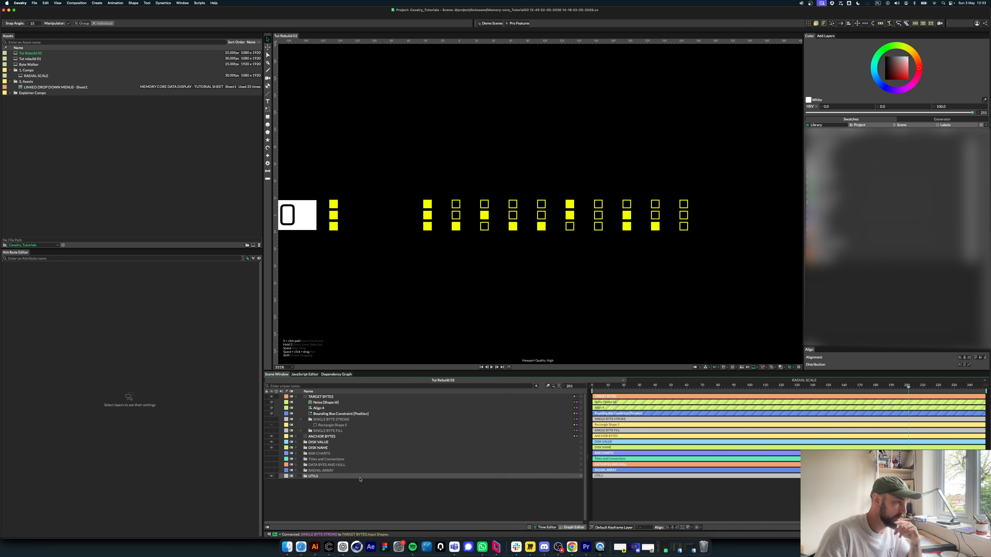
{"action": "left_click", "coordinate": [301, 419]}
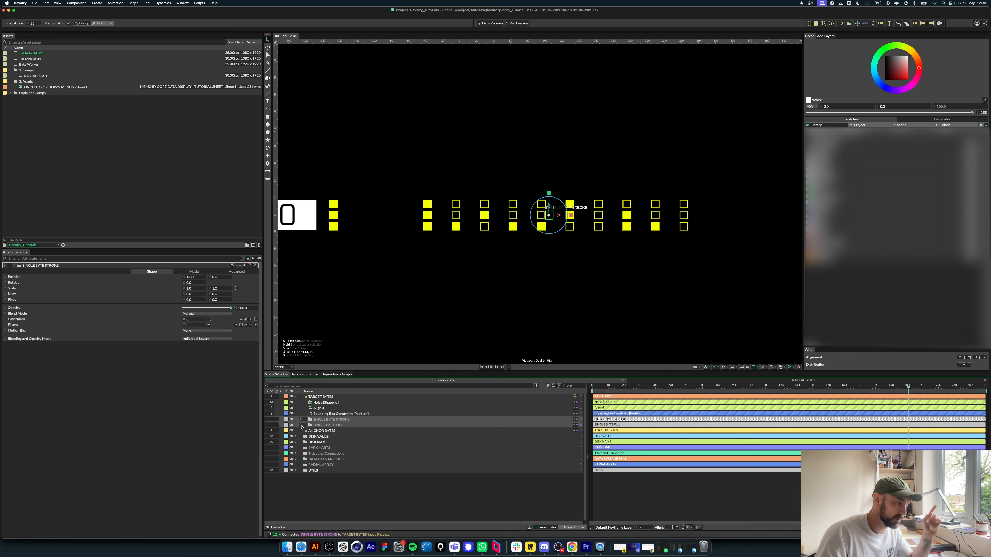
{"action": "left_click", "coordinate": [301, 425]}
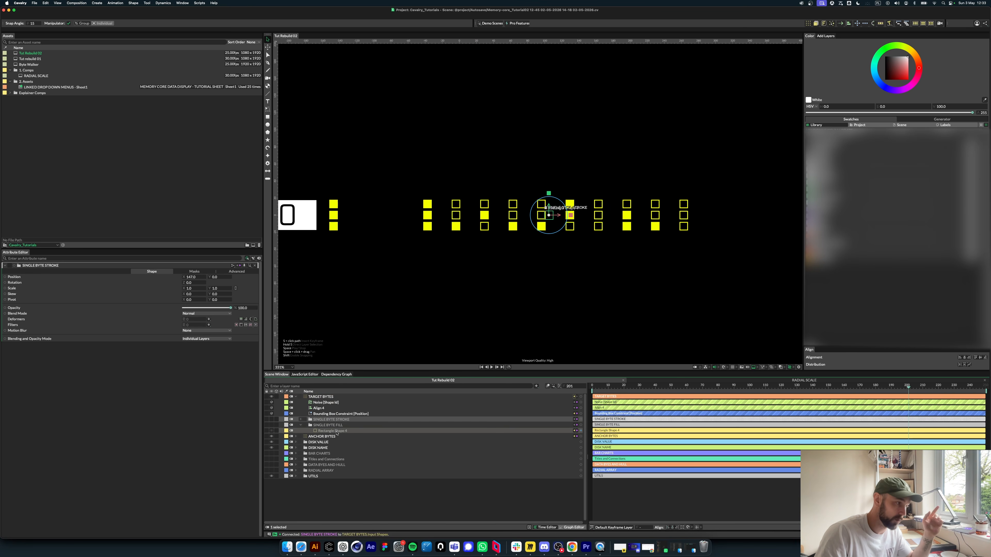
Step: Check the byte square colours in the RADIAL SCALE composition and return to the Tut Rebuild composition
{"action": "left_click", "coordinate": [722, 382]}
{"action": "scroll", "coordinate": [516, 287], "scroll_direction": "up", "scroll_amount": 10}
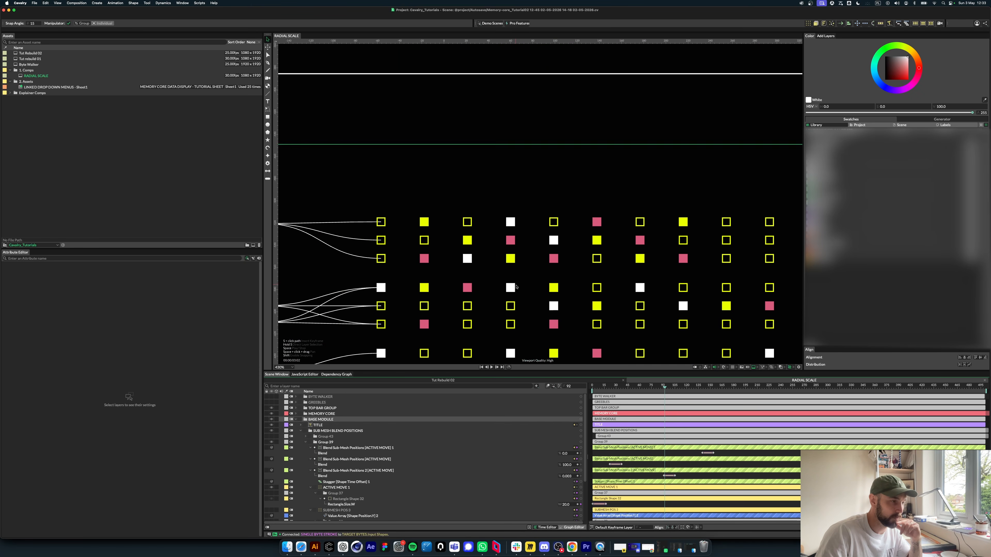
{"action": "left_click", "coordinate": [551, 382]}
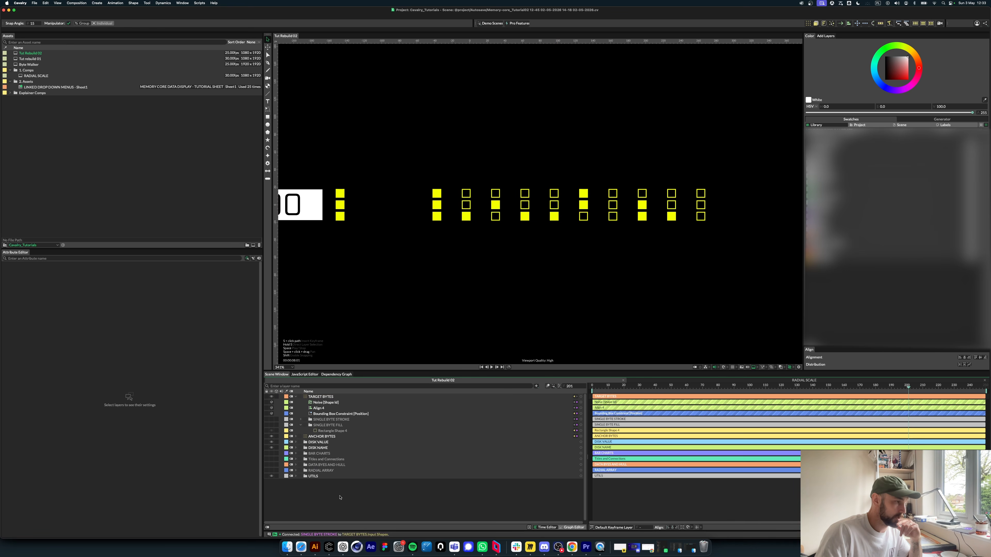
Step: Add a Color Array to the fill colour of the rectangle inside the SINGLE BYTE FILL group
{"action": "left_click", "coordinate": [332, 431]}
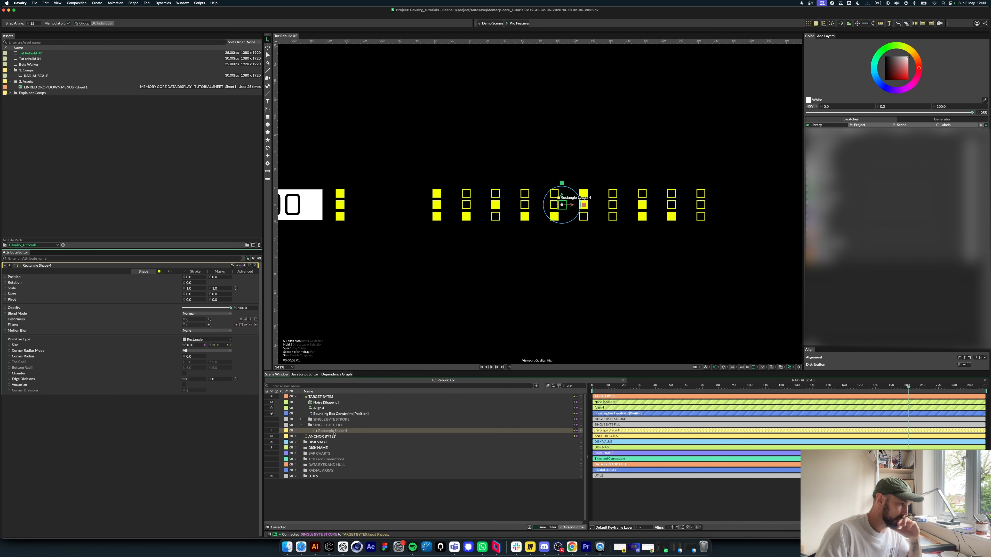
{"action": "left_click", "coordinate": [160, 270]}
{"action": "right_click", "coordinate": [16, 284]}
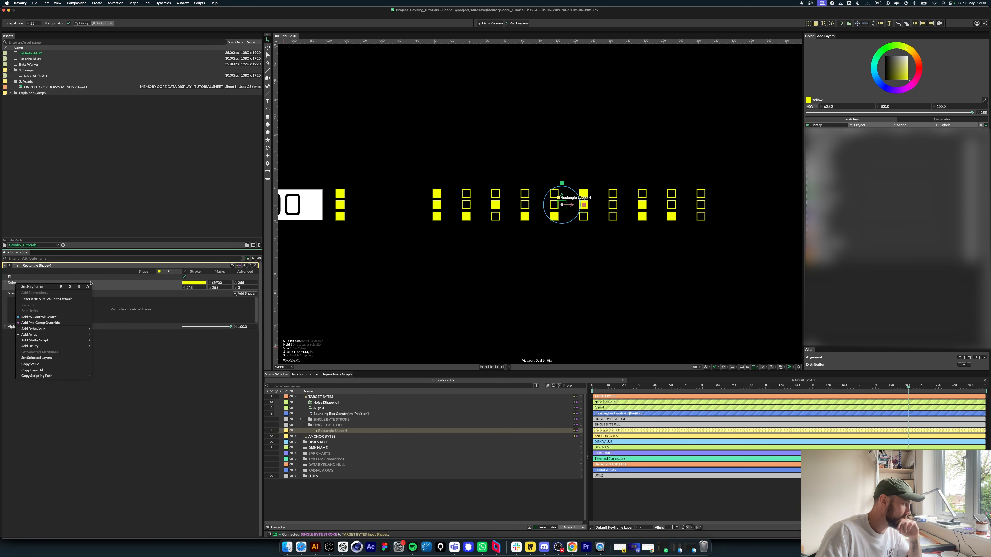
{"action": "mouse_move", "coordinate": [44, 332]}
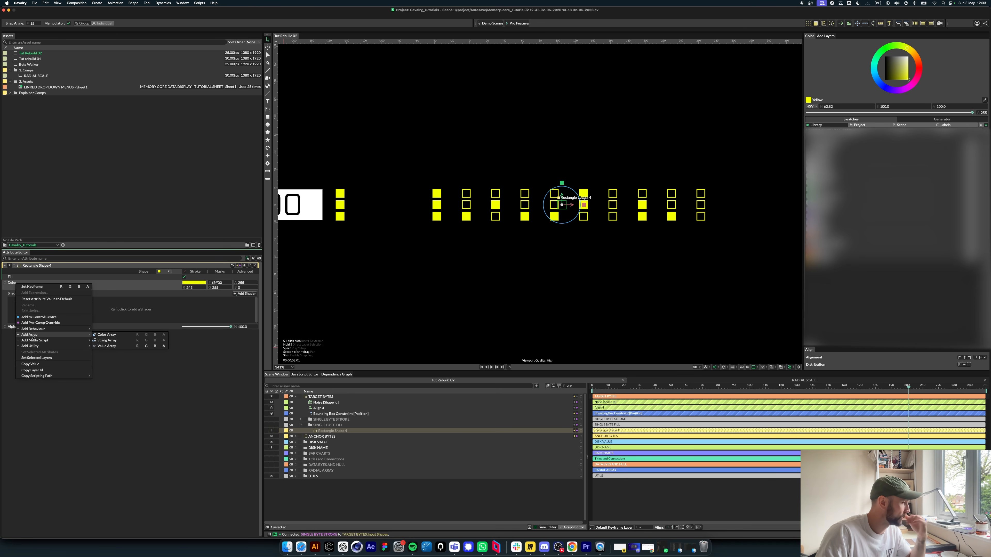
{"action": "left_click", "coordinate": [111, 335]}
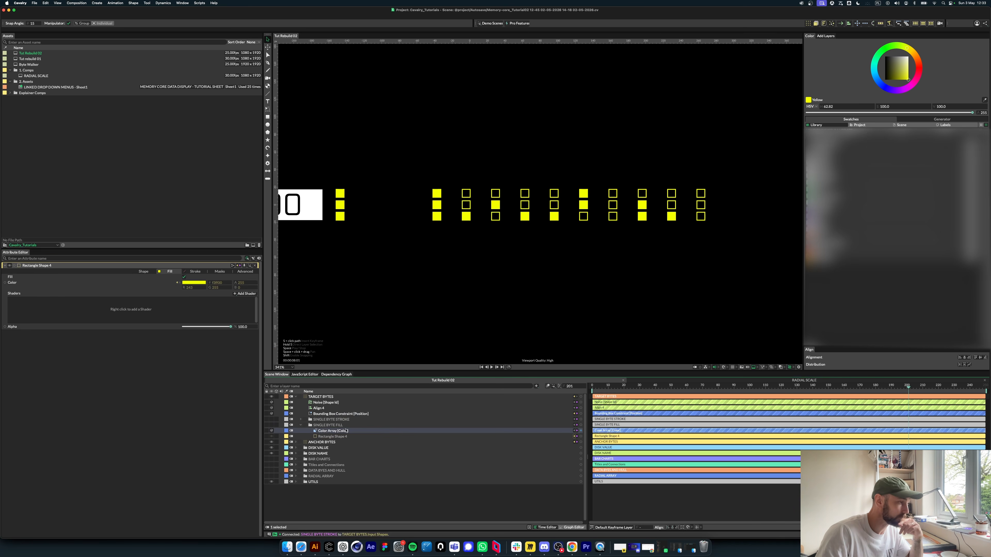
Step: Add two colours to the Color Array, white and pink (253, 79, 202), and scrub the timeline to check them
{"action": "left_click", "coordinate": [190, 297]}
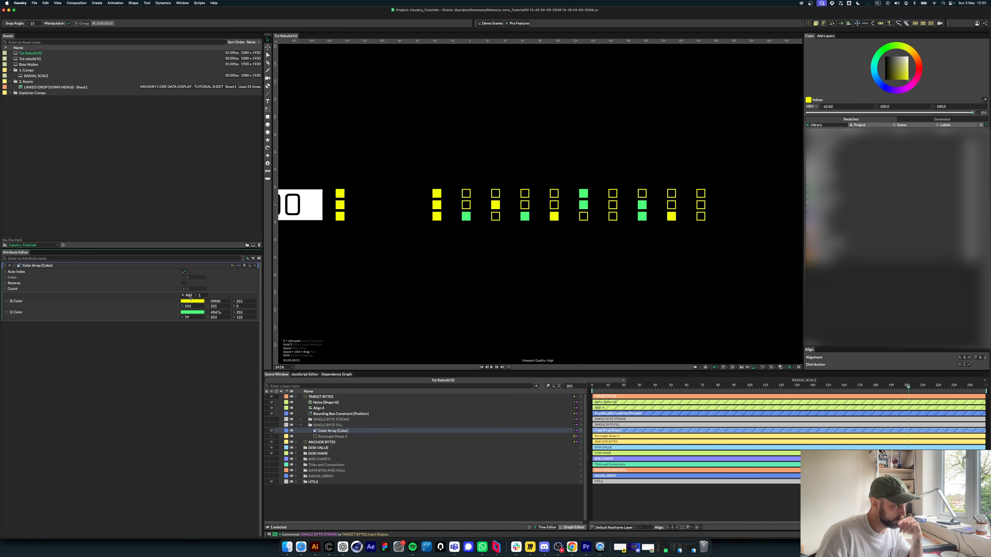
{"action": "left_click", "coordinate": [190, 296]}
{"action": "left_click", "coordinate": [198, 314]}
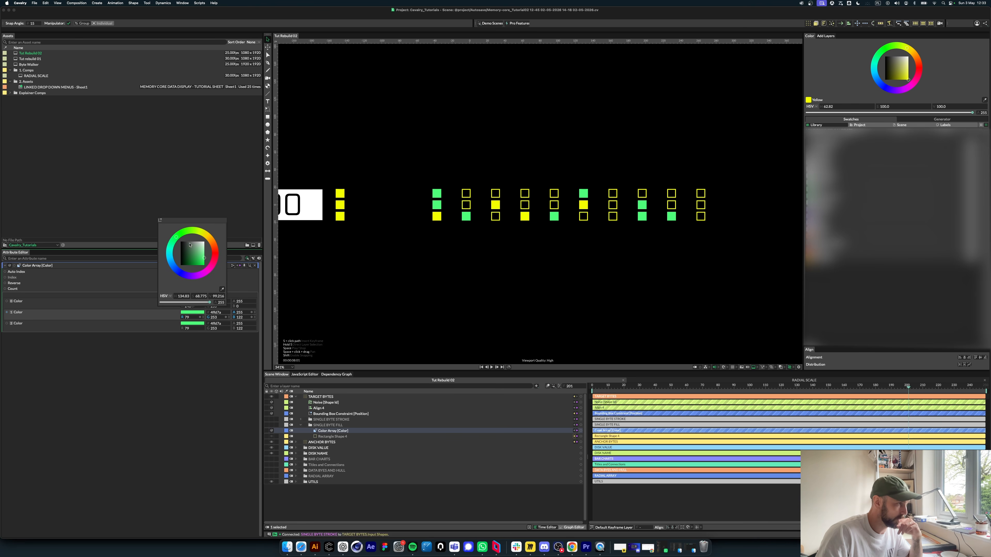
{"action": "left_click", "coordinate": [203, 244]}
{"action": "left_click", "coordinate": [187, 324]}
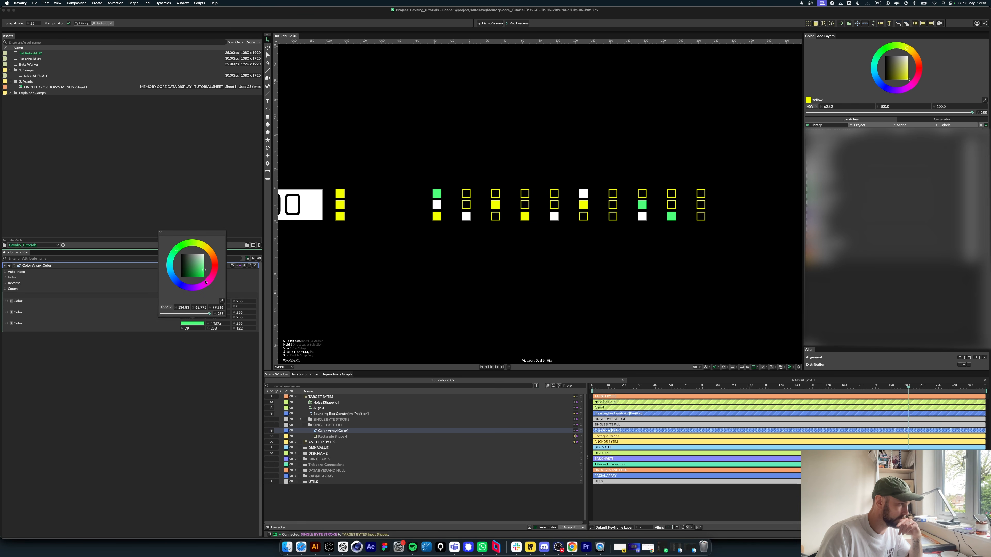
{"action": "left_click_drag", "start_coordinate": [214, 276], "coordinate": [211, 284]}
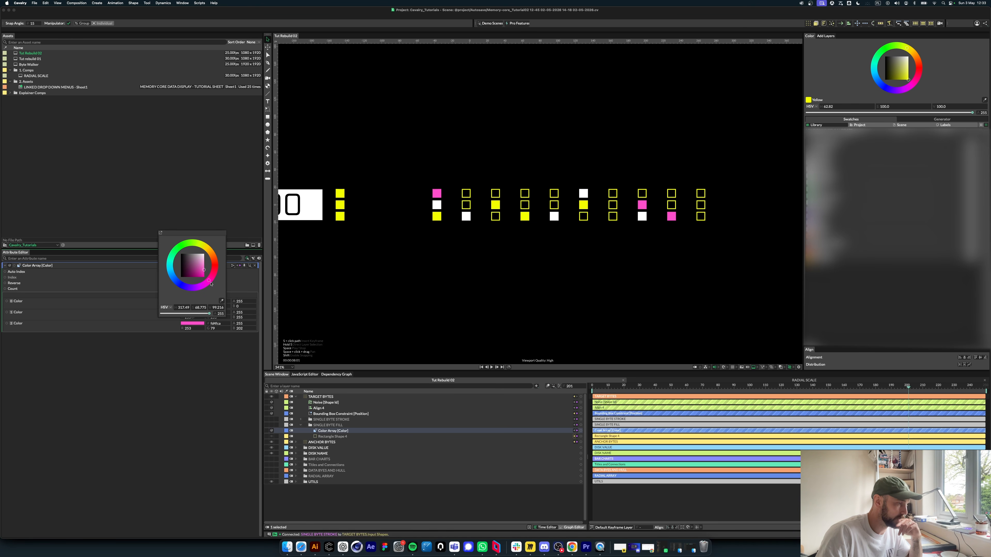
{"action": "left_click", "coordinate": [599, 270]}
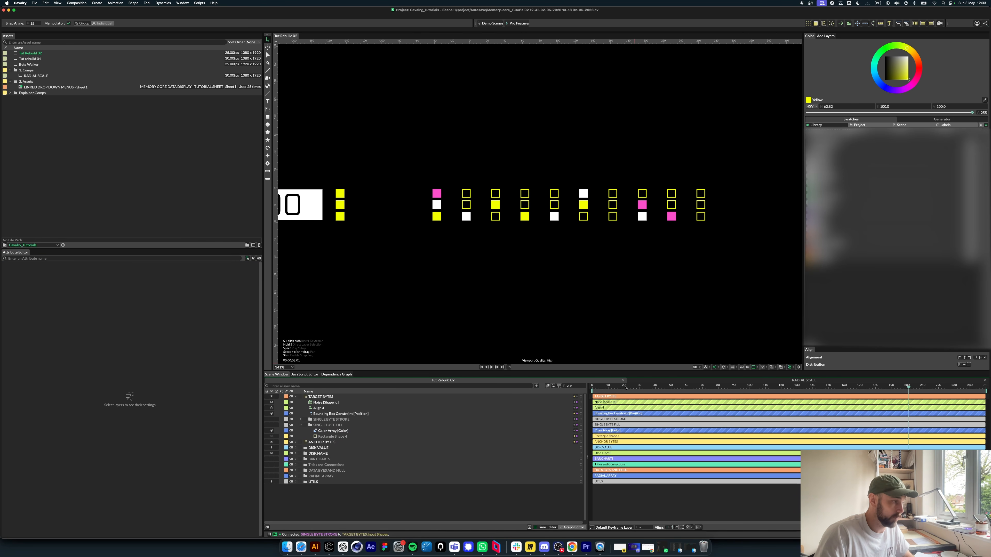
{"action": "left_click_drag", "start_coordinate": [625, 387], "coordinate": [657, 388]}
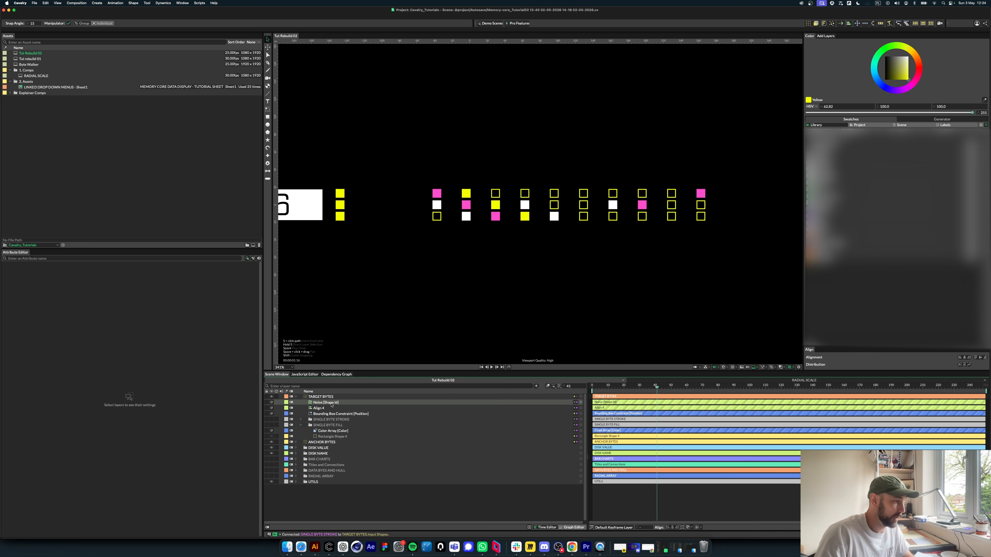
Step: Turn off Auto Index on the Color Array and drive its Index with a Noise behaviour
{"action": "left_click", "coordinate": [331, 431]}
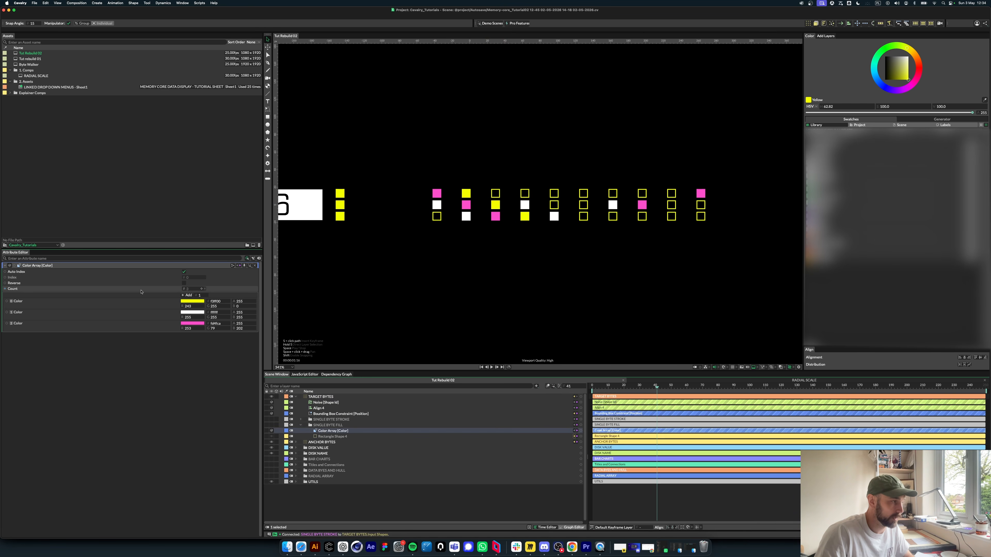
{"action": "left_click", "coordinate": [184, 271]}
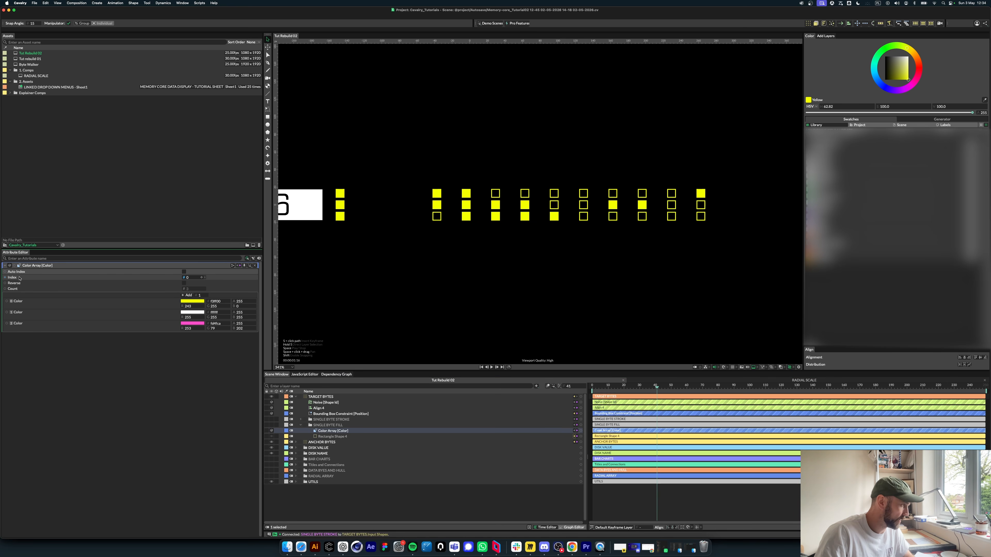
{"action": "right_click", "coordinate": [10, 277]}
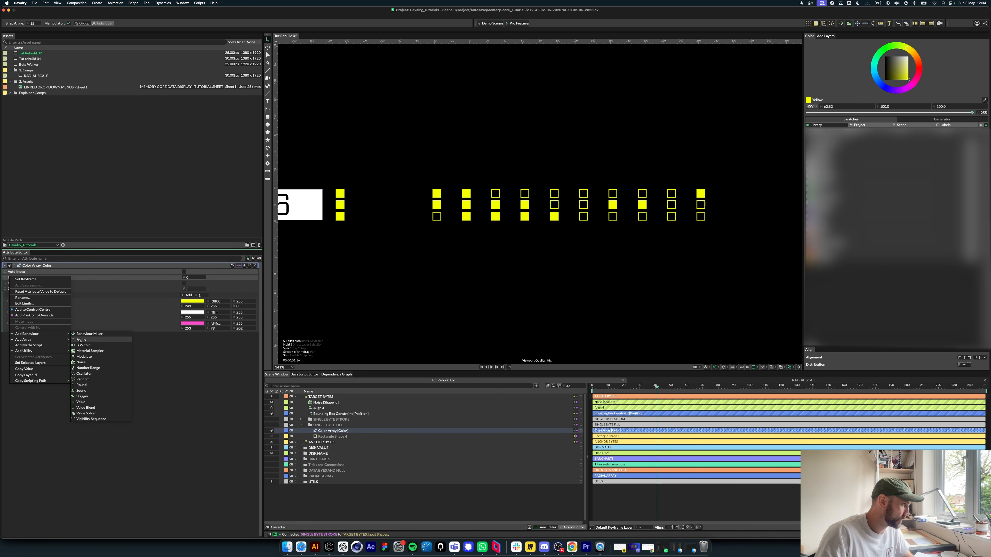
{"action": "left_click", "coordinate": [82, 362]}
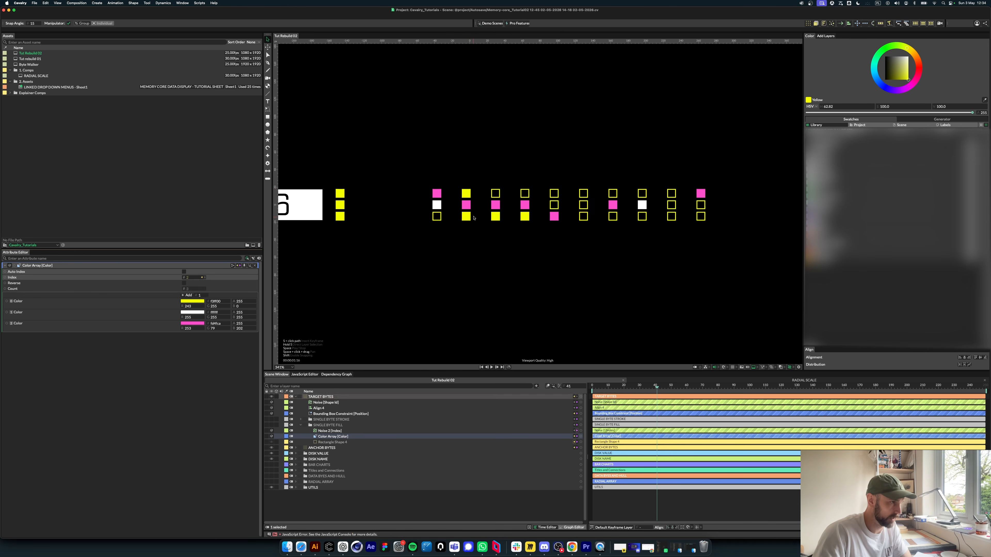
Step: Set the colour index noise to a minimum of 0 and a maximum of 2
{"action": "left_click", "coordinate": [391, 431]}
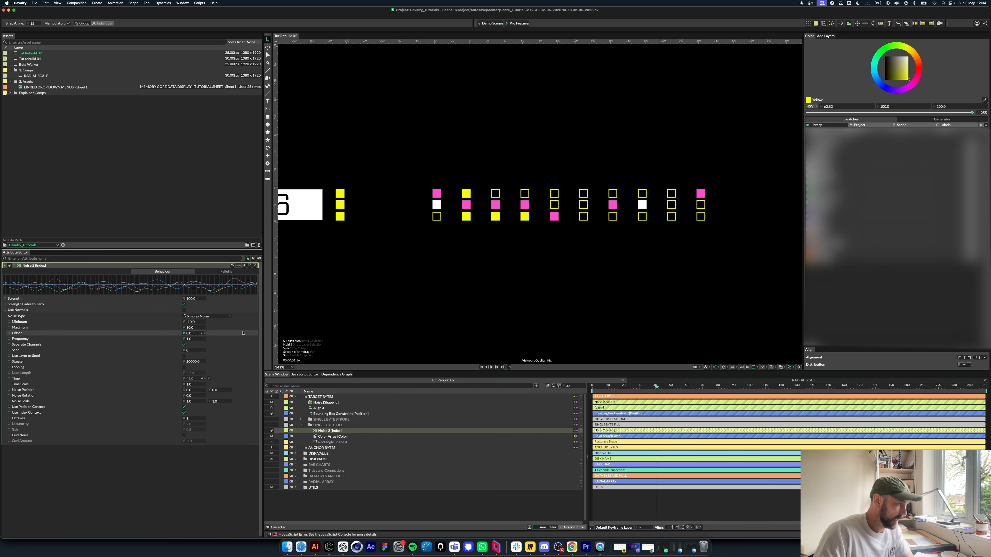
{"action": "left_click", "coordinate": [205, 322]}
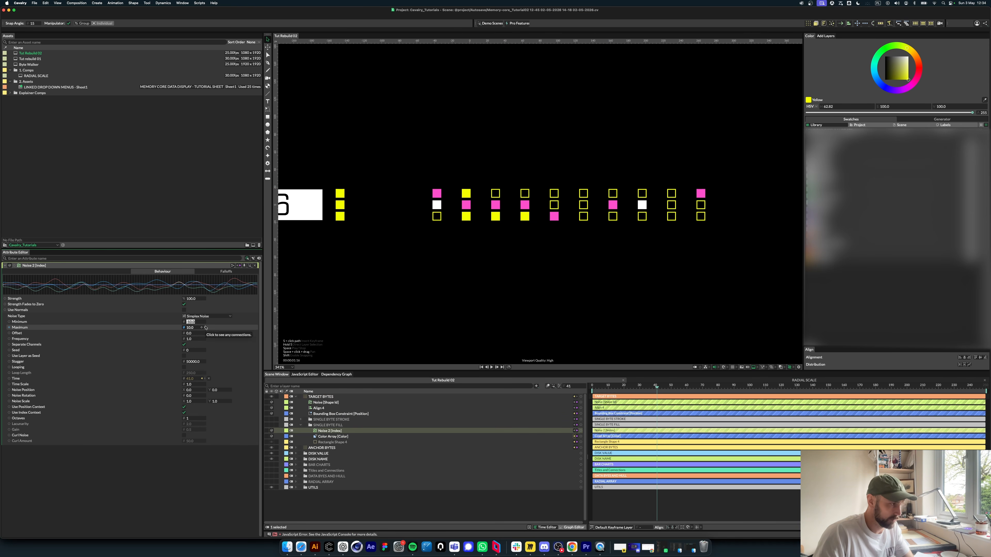
{"action": "type", "text": "0"}
{"action": "key", "text": "Return"}
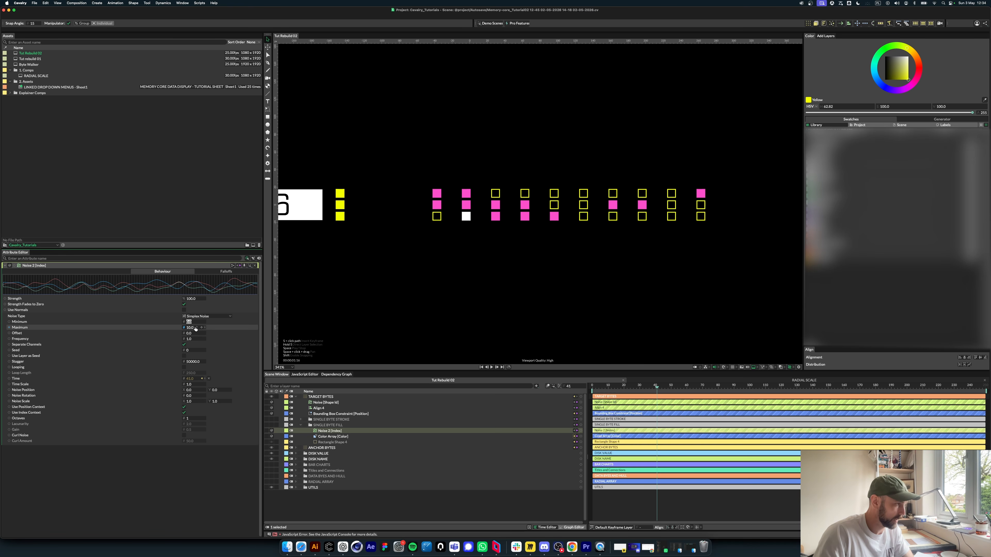
{"action": "type", "text": "2"}
{"action": "key", "text": "Return"}
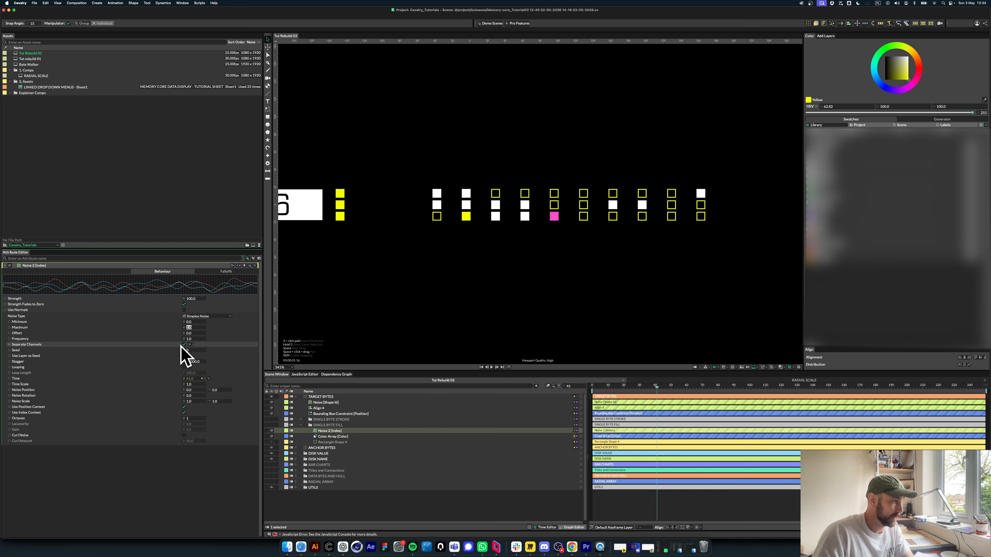
Step: Play back the colour animation and adjust the Time Scale of the colour index noise
{"action": "left_click", "coordinate": [622, 387]}
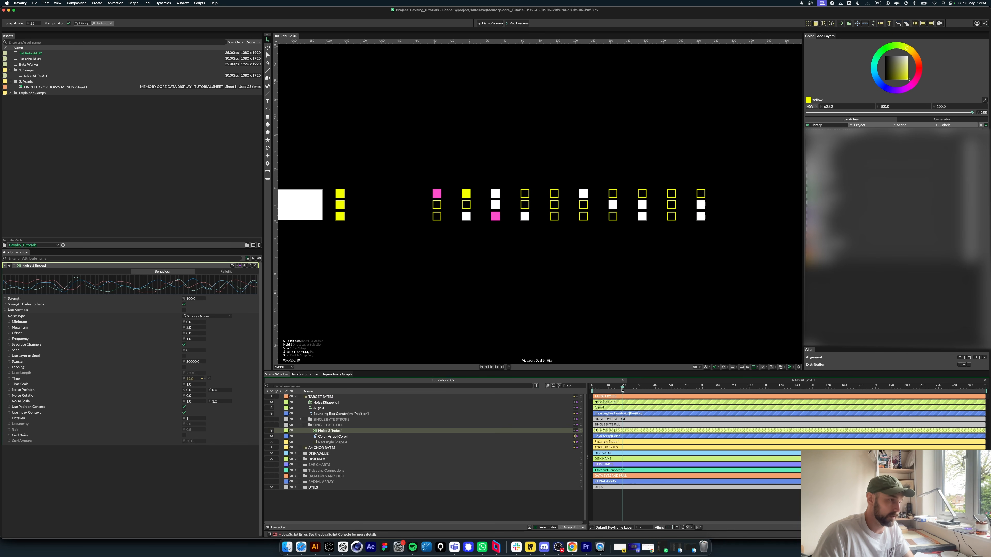
{"action": "key", "text": "space"}
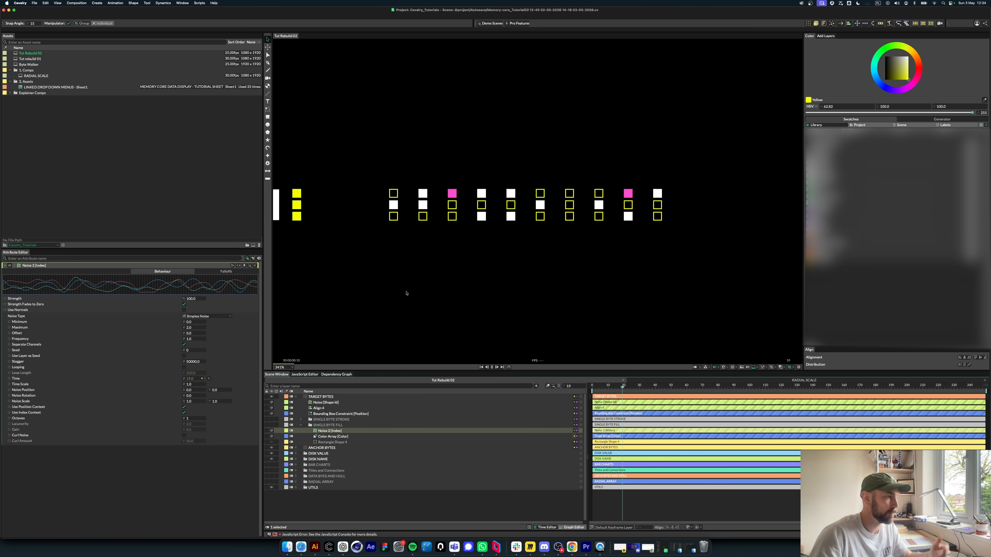
{"action": "key", "text": "space"}
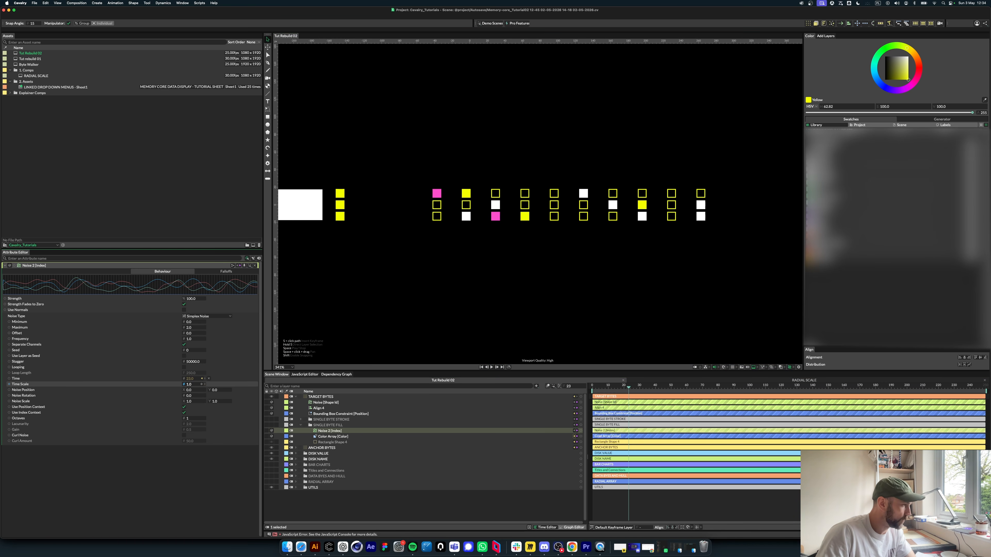
{"action": "left_click_drag", "start_coordinate": [184, 385], "coordinate": [177, 388]}
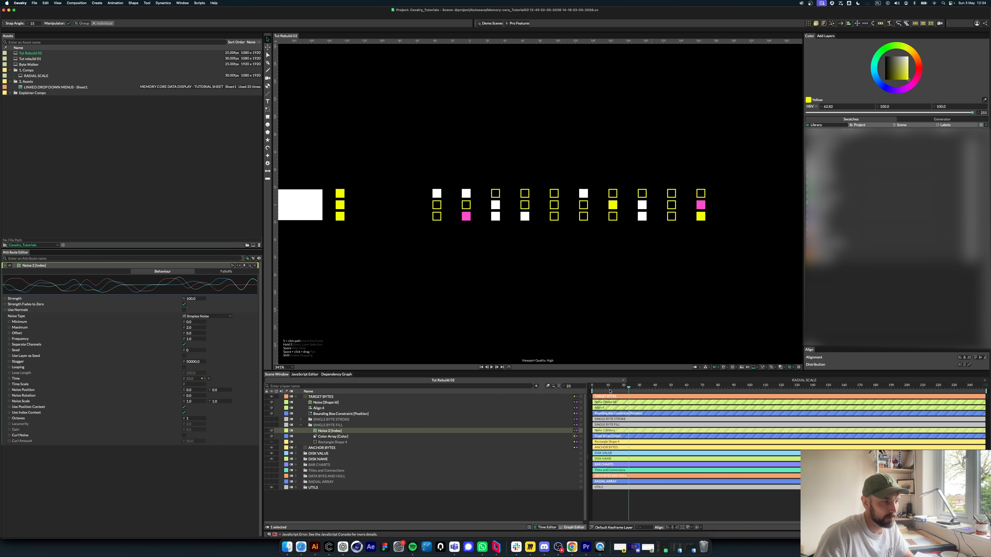
{"action": "left_click", "coordinate": [376, 509]}
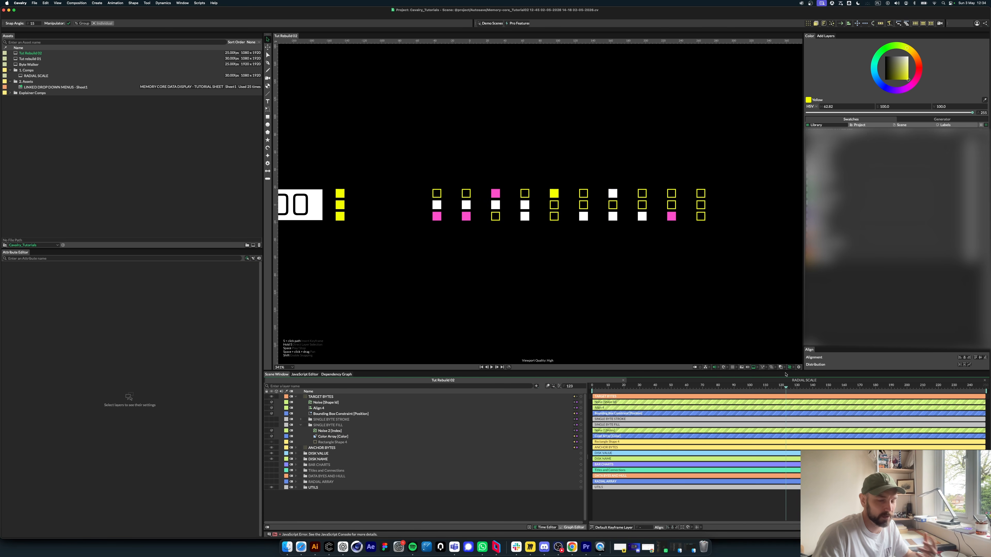
Step: Review the shape ID noise and colour index noise settings, collapse the TARGET BYTES layer and save the scene
{"action": "left_click", "coordinate": [326, 402]}
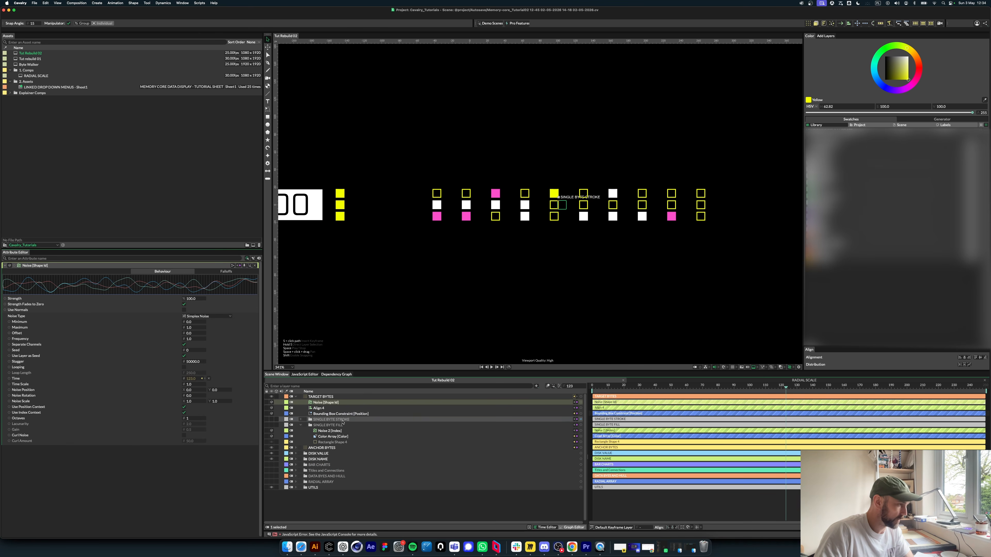
{"action": "left_click", "coordinate": [330, 431]}
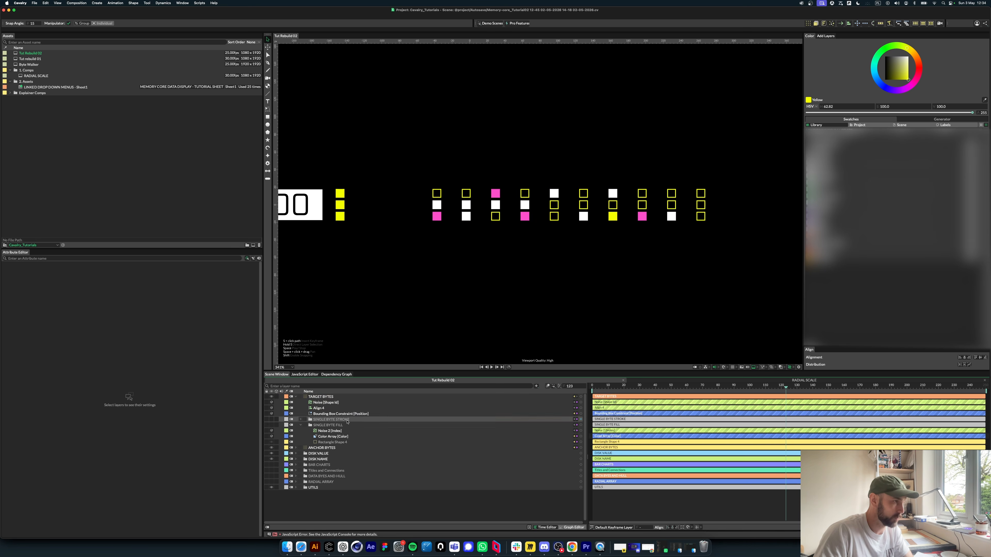
{"action": "left_click", "coordinate": [295, 396]}
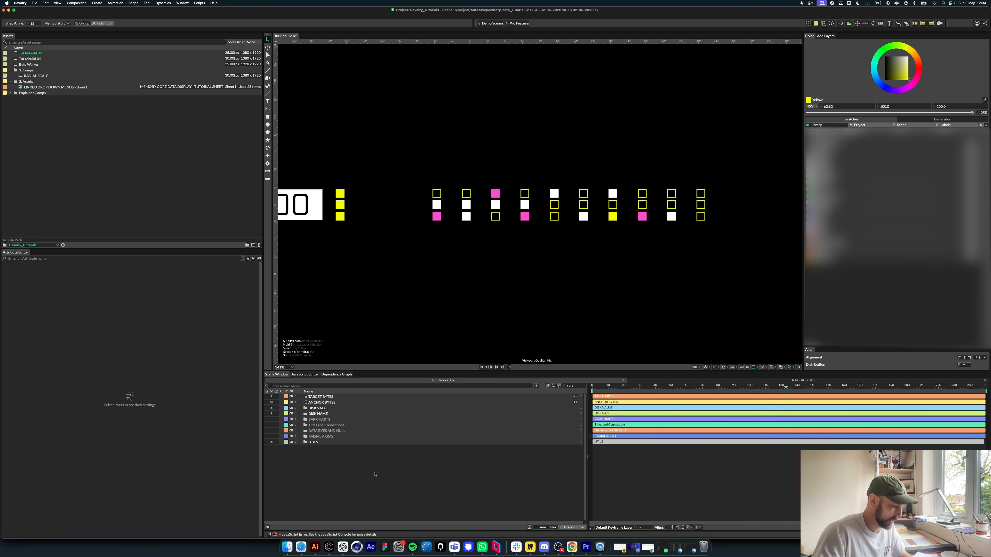
{"action": "key", "text": "super+s"}
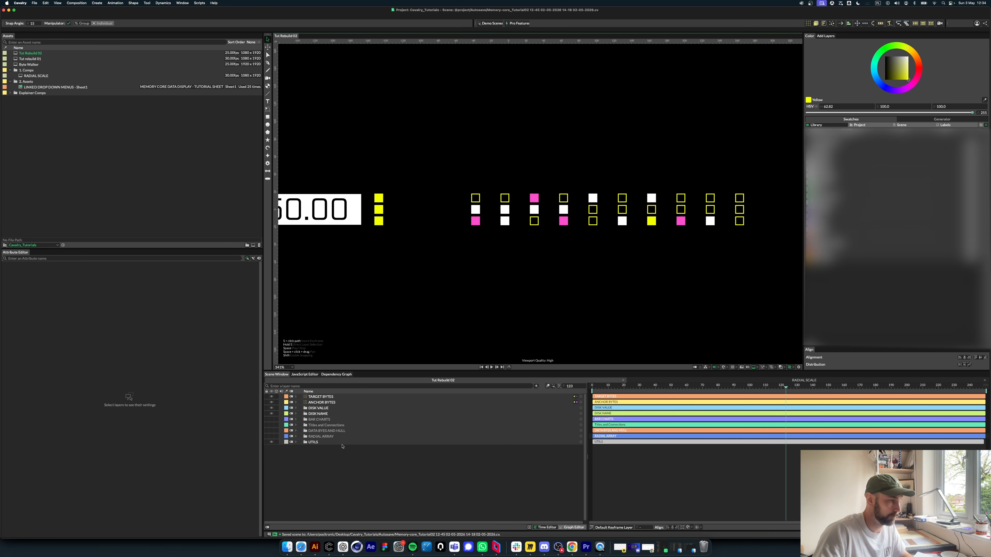
Step: Add a Connect Shape to the composition and rename it ANCHOR - TARGET CONNECT
{"action": "key", "text": "super+period"}
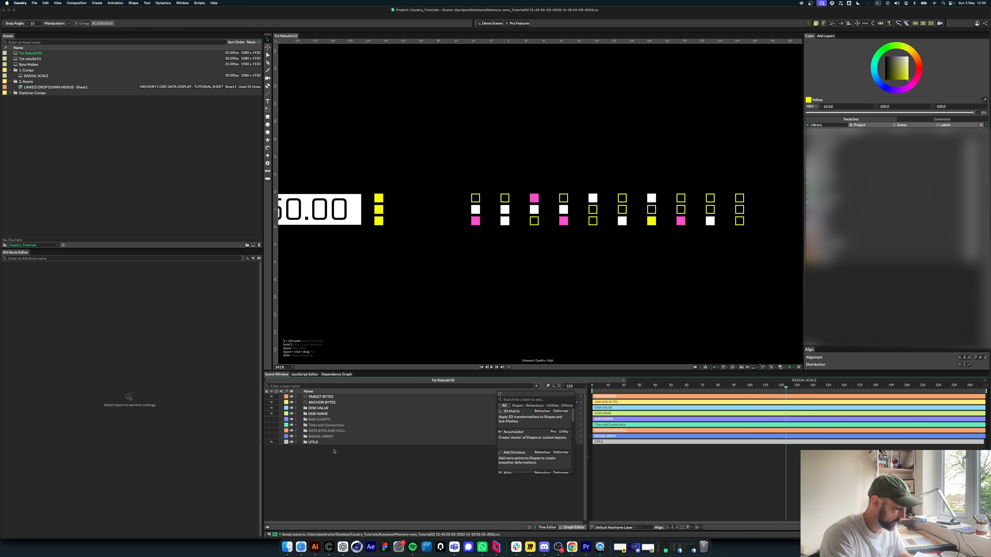
{"action": "type", "text": "co"}
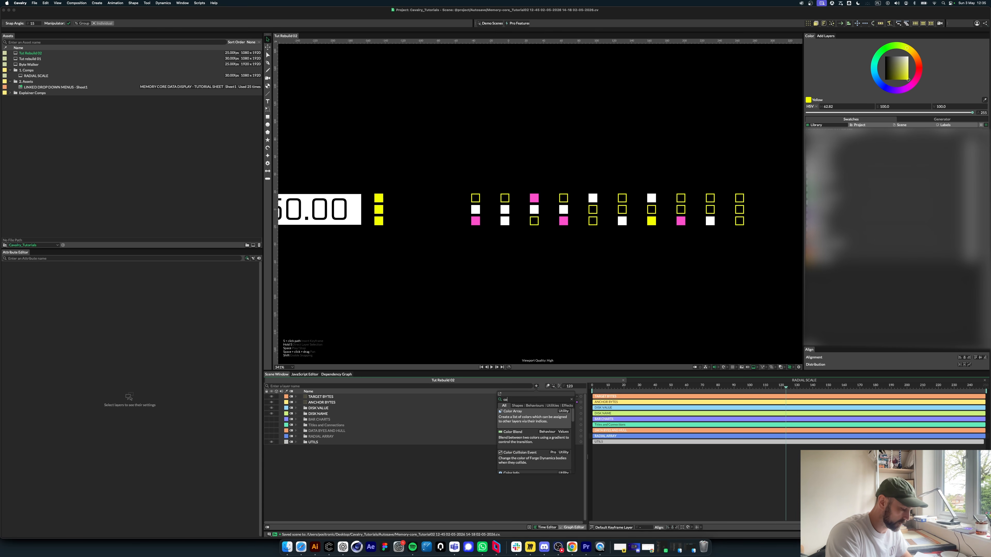
{"action": "type", "text": "nn"}
{"action": "key", "text": "Return"}
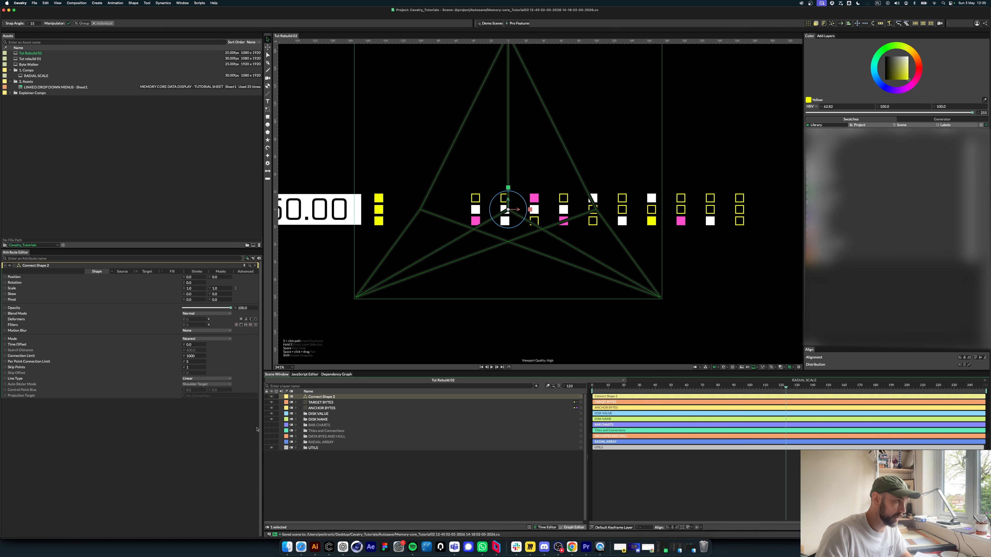
{"action": "left_click", "coordinate": [335, 471]}
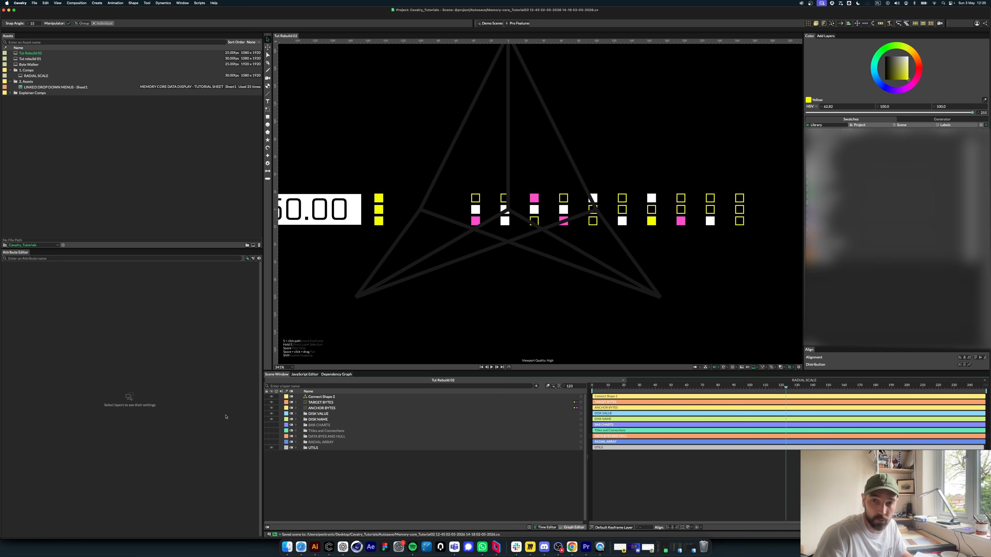
{"action": "left_click", "coordinate": [355, 397]}
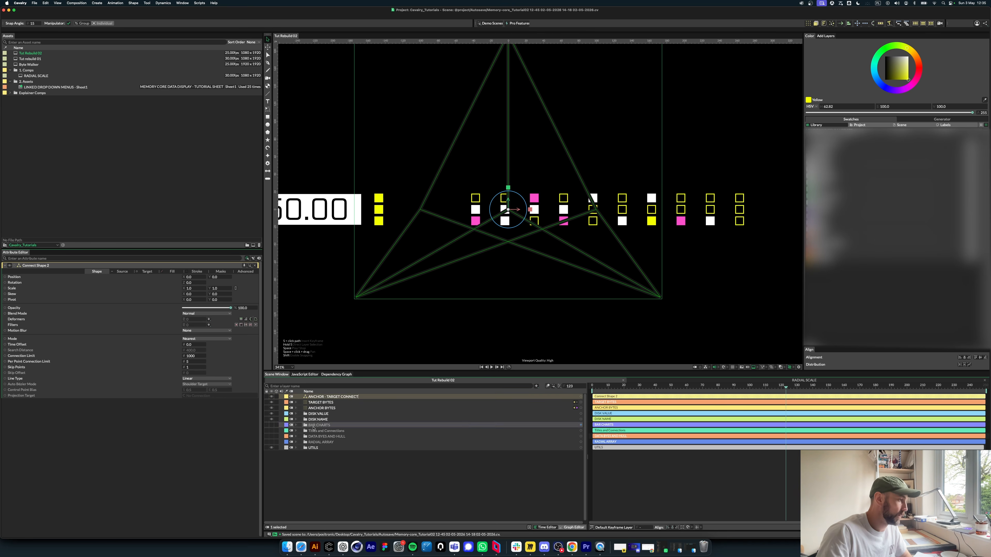
Step: Set both the Source Distribution and the Target Distribution of ANCHOR - TARGET CONNECT to Sub-Mesh
{"action": "left_click", "coordinate": [122, 272]}
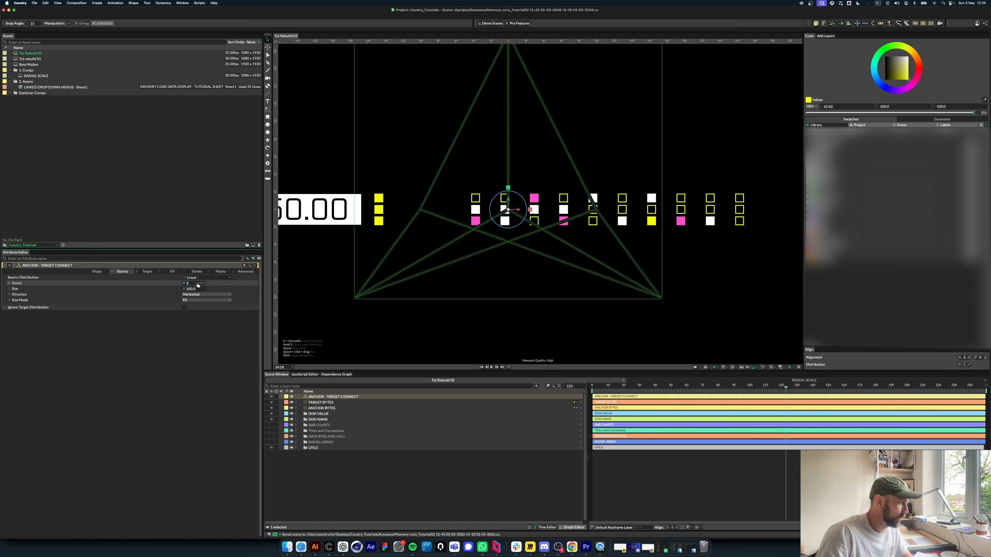
{"action": "left_click", "coordinate": [206, 277]}
{"action": "left_click", "coordinate": [197, 390]}
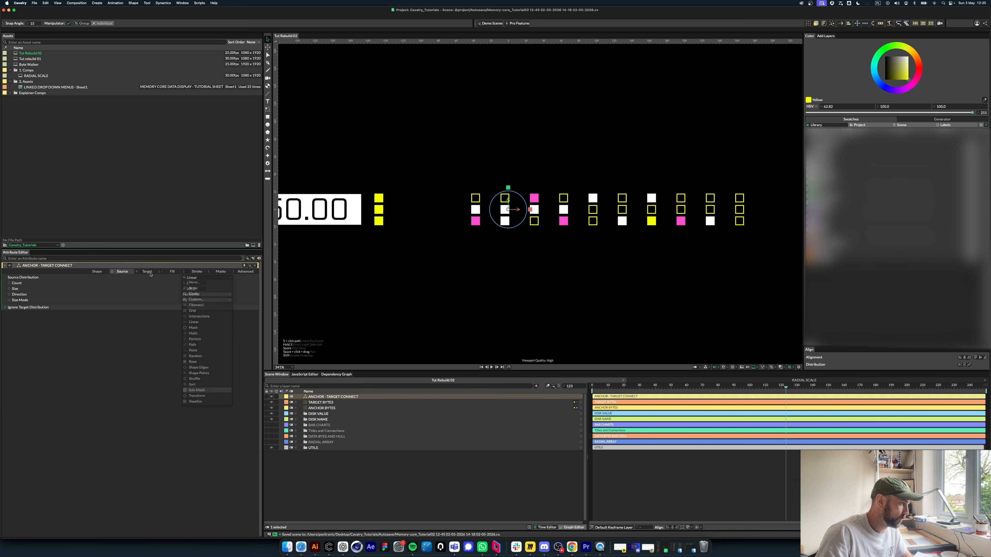
{"action": "left_click", "coordinate": [147, 271]}
{"action": "left_click", "coordinate": [200, 278]}
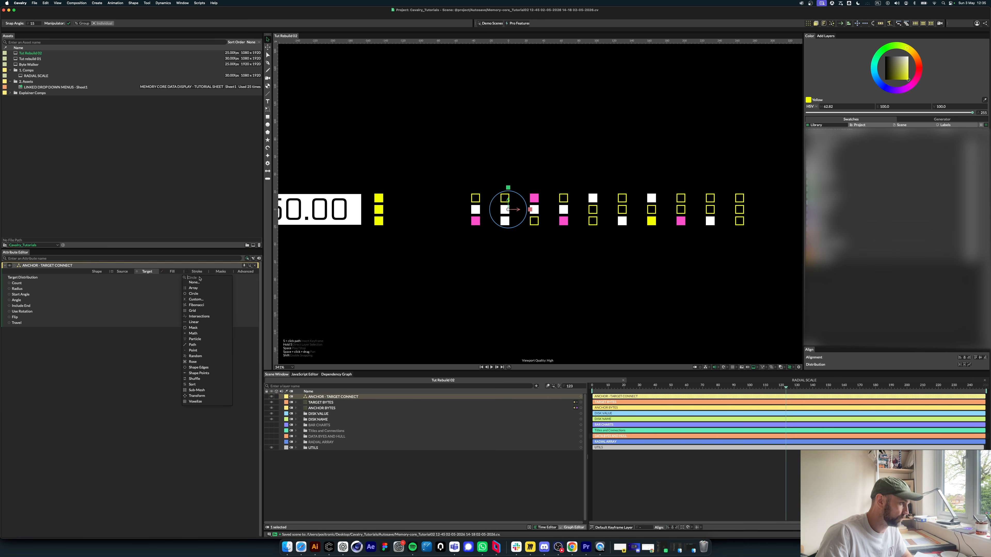
{"action": "left_click", "coordinate": [197, 390]}
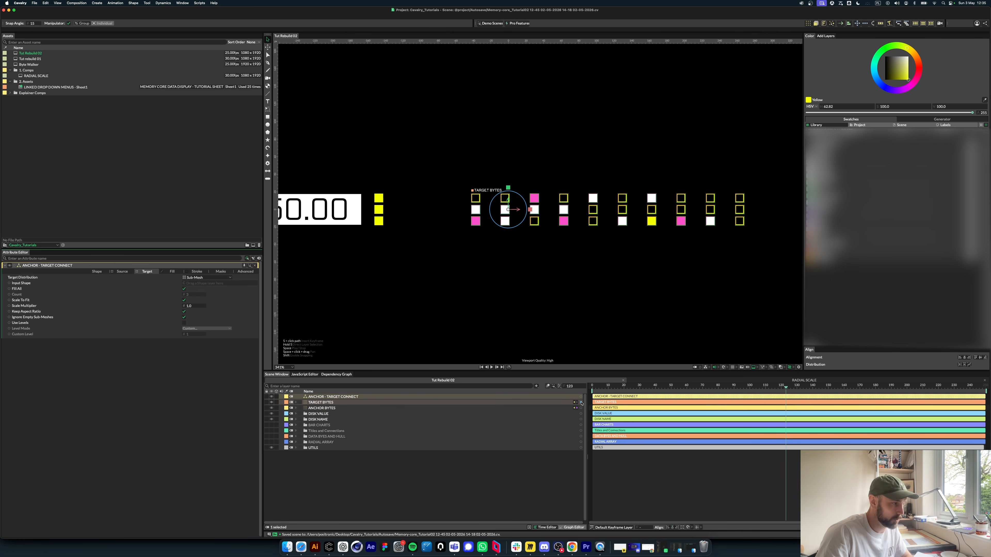
Step: Connect TARGET BYTES as the target Input Shape and ANCHOR BYTES as the source Input Shape of the connect shape
{"action": "left_click_drag", "start_coordinate": [189, 280], "coordinate": [192, 284]}
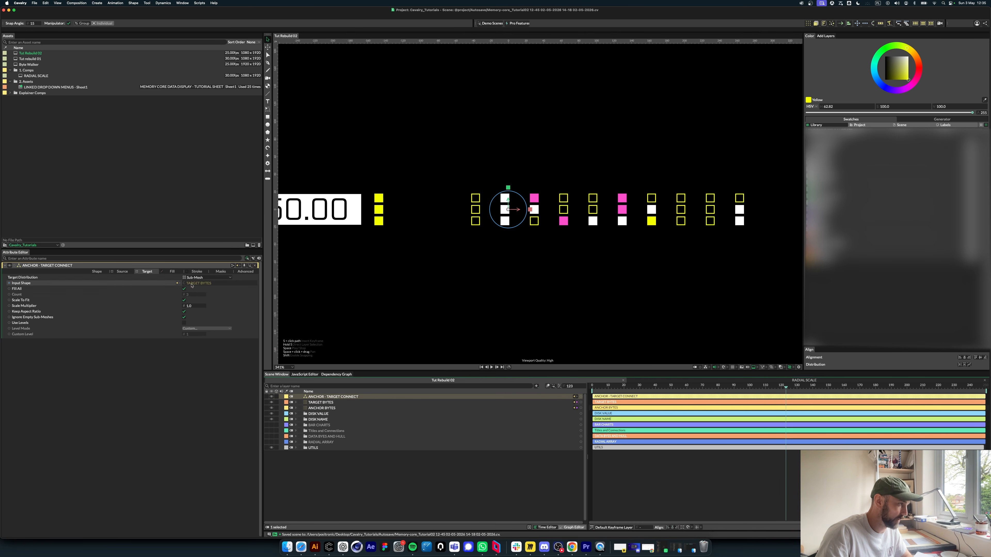
{"action": "left_click", "coordinate": [123, 272]}
{"action": "left_click_drag", "start_coordinate": [581, 408], "coordinate": [194, 284]}
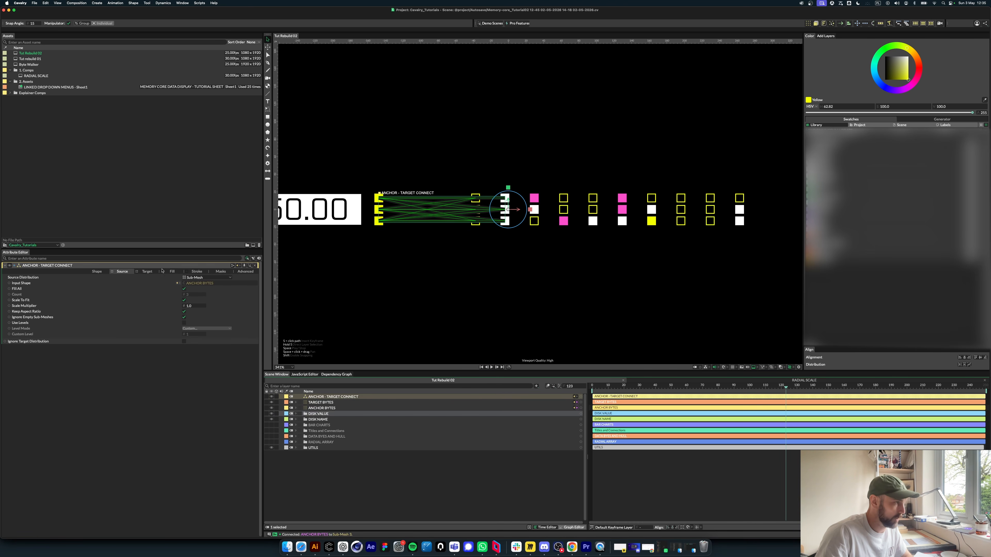
Step: Give the connect shape's lines a white stroke with a width of 1
{"action": "left_click", "coordinate": [189, 272]}
{"action": "left_click", "coordinate": [192, 288]}
{"action": "left_click_drag", "start_coordinate": [201, 224], "coordinate": [207, 217]}
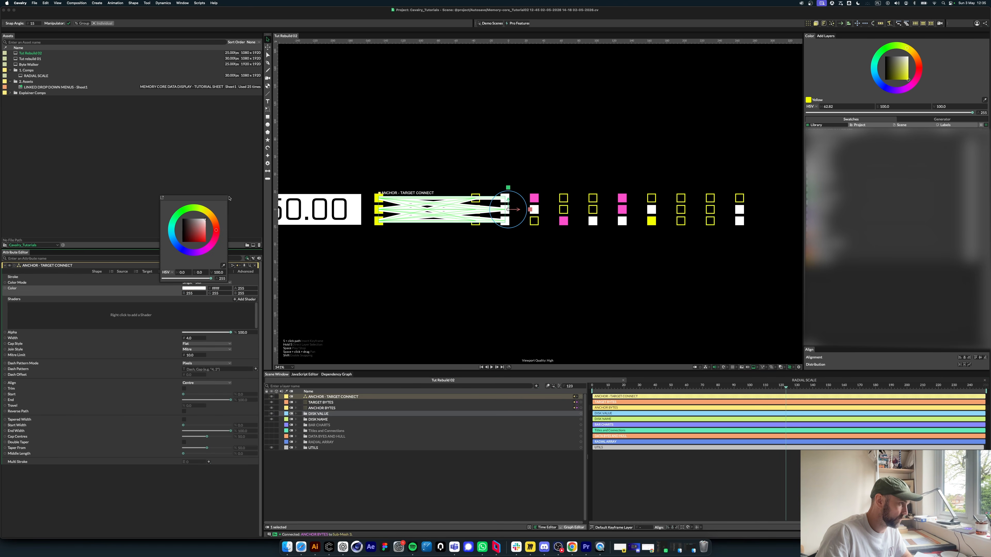
{"action": "left_click", "coordinate": [189, 338]}
{"action": "type", "text": "1"}
{"action": "left_click", "coordinate": [354, 462]}
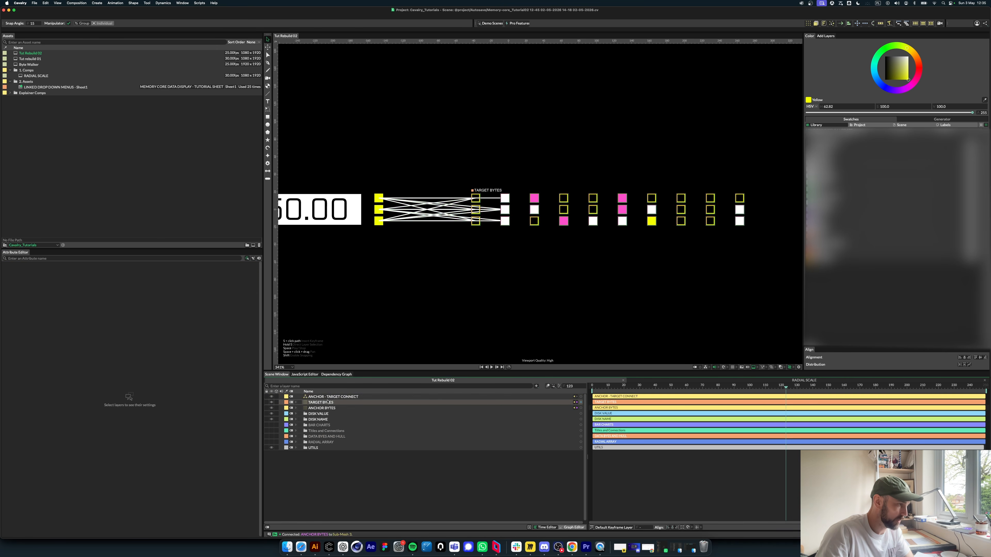
Step: Move ANCHOR - TARGET CONNECT below ANCHOR BYTES and set its Line Type to Auto Bezier with the Shoulder Both mode
{"action": "left_click_drag", "start_coordinate": [330, 397], "coordinate": [329, 411]}
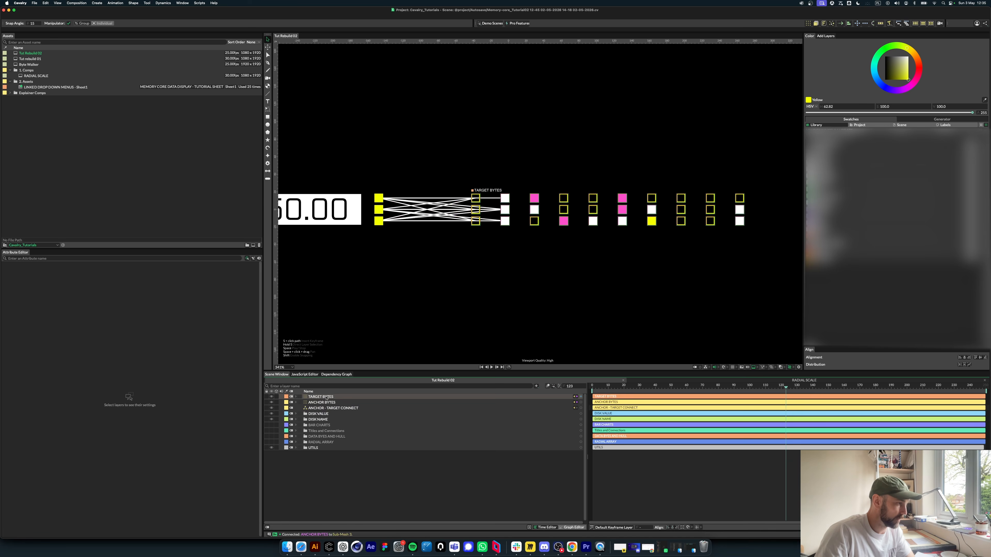
{"action": "left_click", "coordinate": [325, 408]}
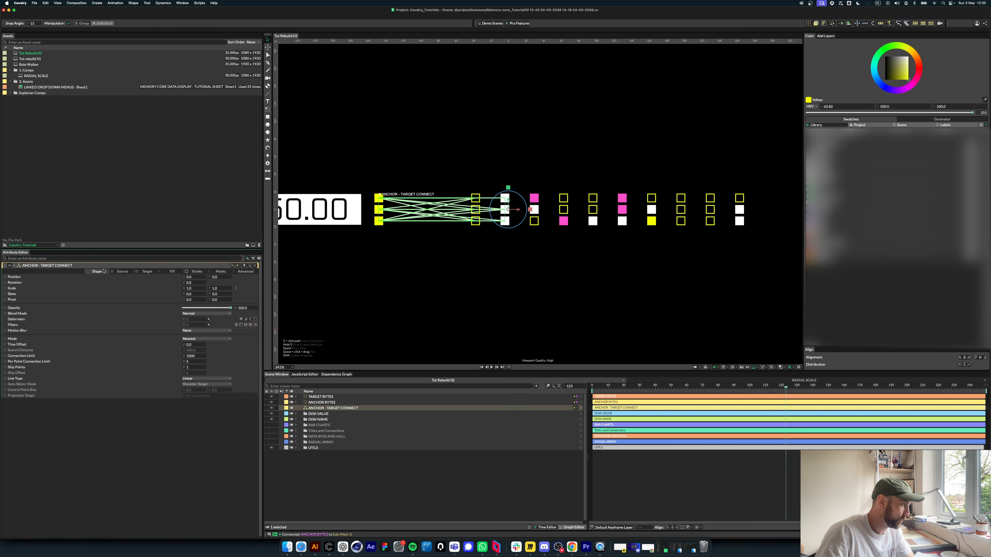
{"action": "left_click", "coordinate": [199, 379]}
{"action": "left_click", "coordinate": [197, 386]}
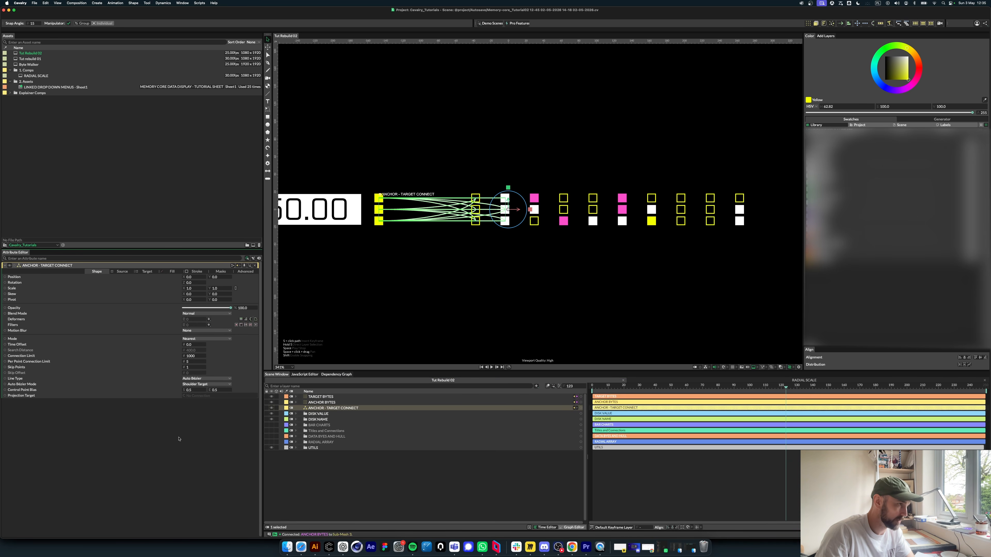
{"action": "left_click", "coordinate": [205, 384]}
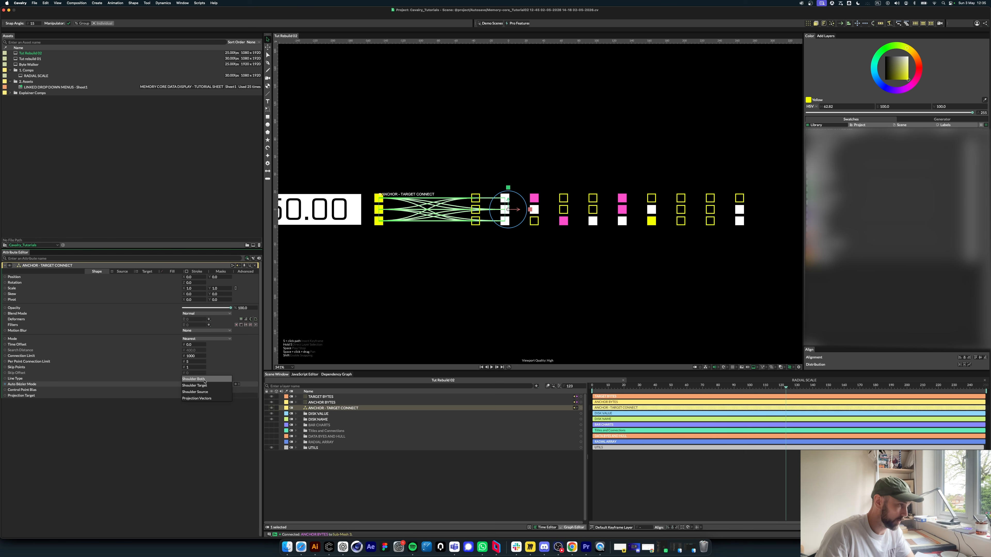
{"action": "left_click", "coordinate": [204, 380]}
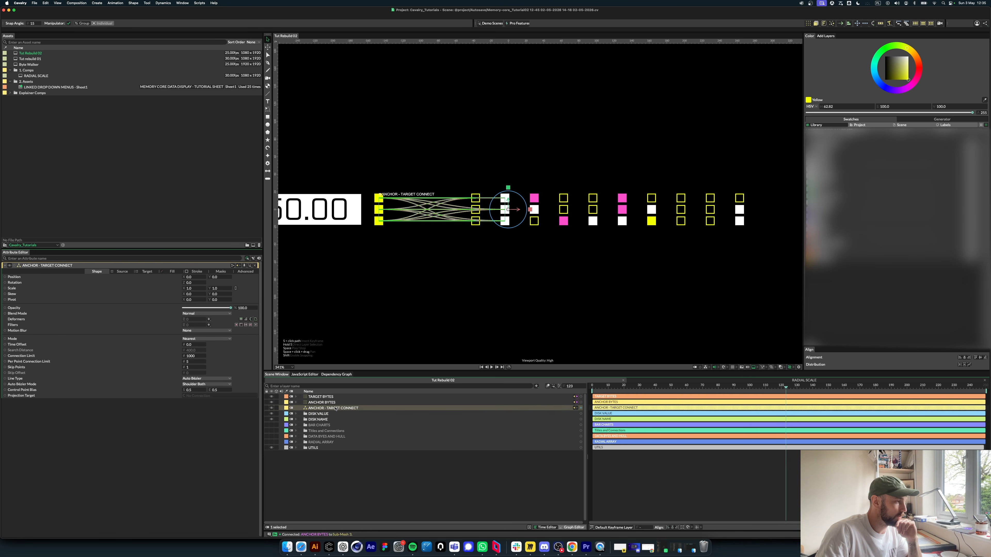
Step: Set the connect shape's Per Point Connection Limit to 2
{"action": "left_click", "coordinate": [191, 362]}
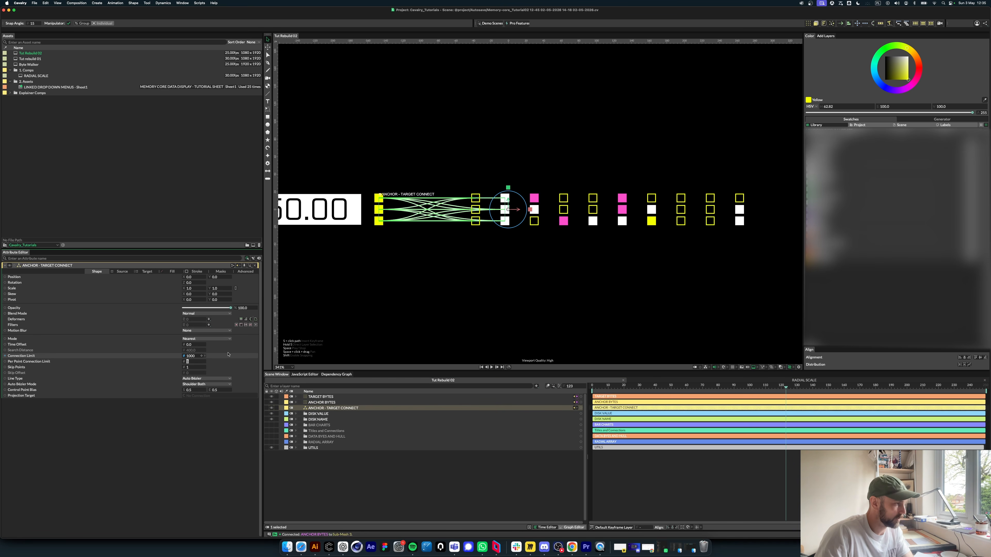
{"action": "type", "text": "2"}
{"action": "key", "text": "Tab"}
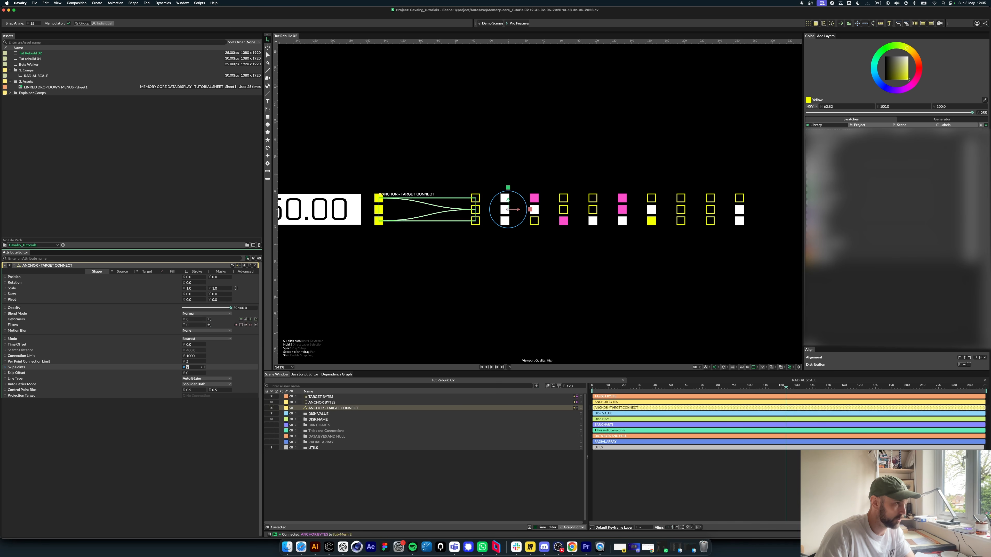
{"action": "left_click", "coordinate": [421, 496]}
Step: Scrub and play back the animation to examine how the curved lines connect the anchor bytes to the target bytes
{"action": "scroll", "coordinate": [489, 218], "scroll_direction": "down", "scroll_amount": 5}
{"action": "left_click_drag", "start_coordinate": [518, 246], "coordinate": [489, 250]}
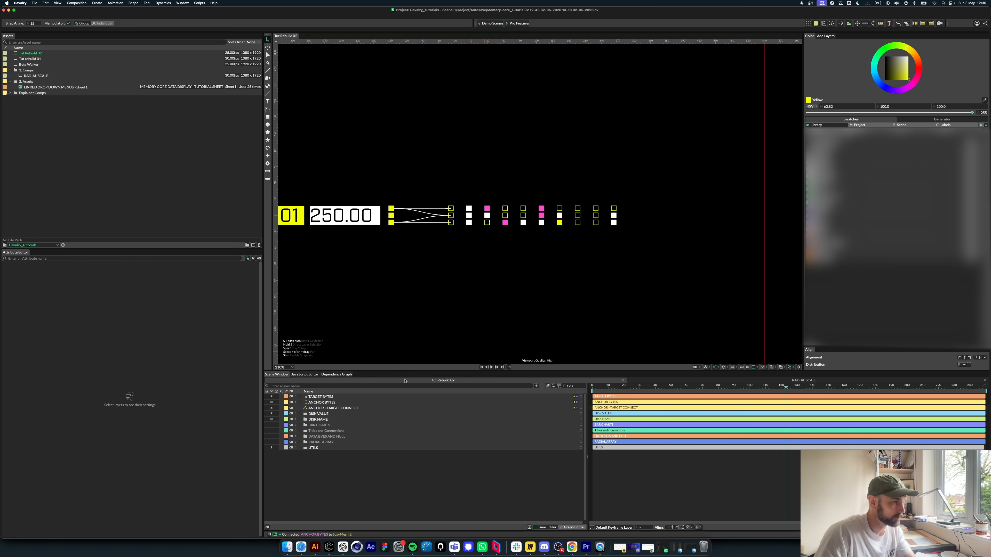
{"action": "scroll", "coordinate": [440, 205], "scroll_direction": "up", "scroll_amount": 5}
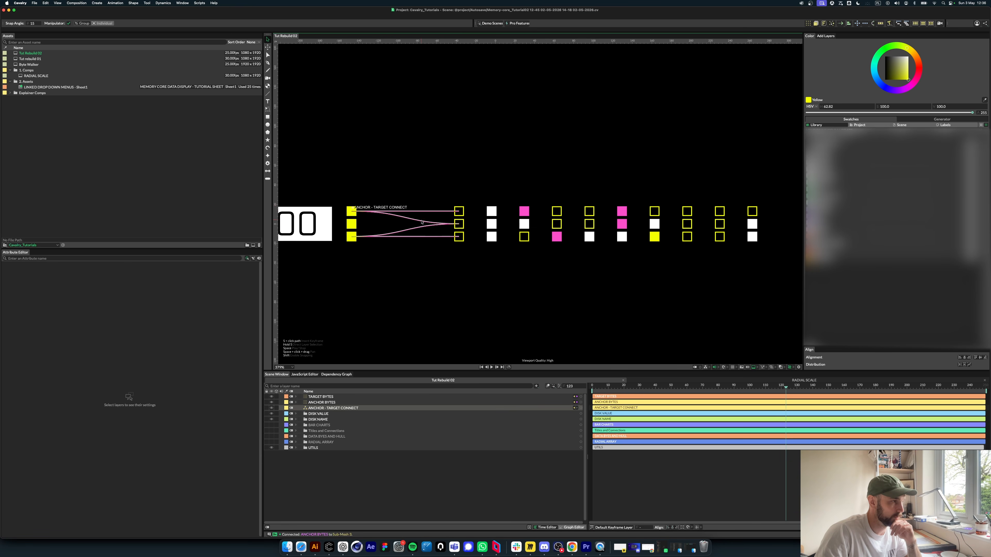
{"action": "left_click_drag", "start_coordinate": [608, 391], "coordinate": [660, 390]}
{"action": "scroll", "coordinate": [398, 228], "scroll_direction": "down", "scroll_amount": 5}
{"action": "scroll", "coordinate": [433, 236], "scroll_direction": "up", "scroll_amount": 10}
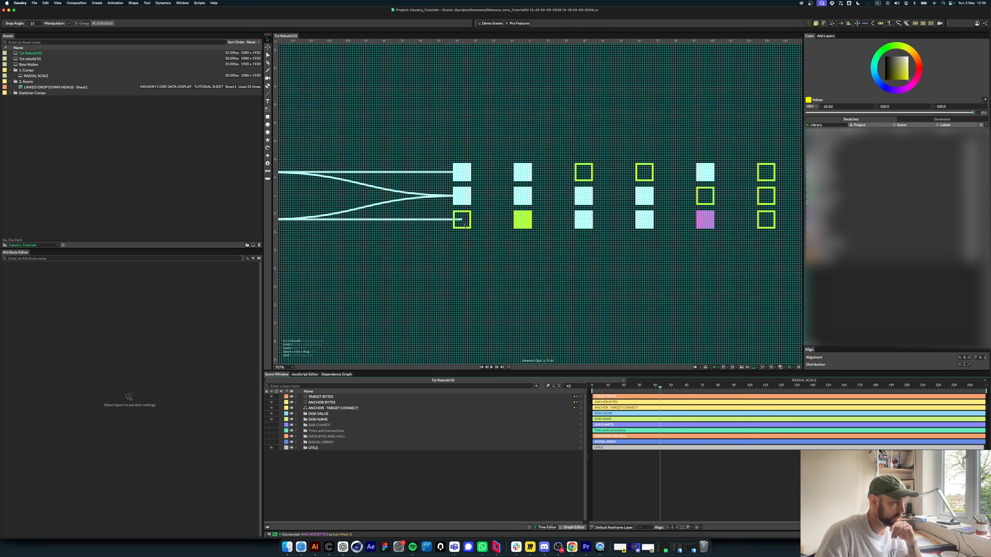
{"action": "scroll", "coordinate": [483, 231], "scroll_direction": "down", "scroll_amount": 8}
{"action": "left_click_drag", "start_coordinate": [476, 246], "coordinate": [469, 252]}
{"action": "left_click", "coordinate": [346, 477]}
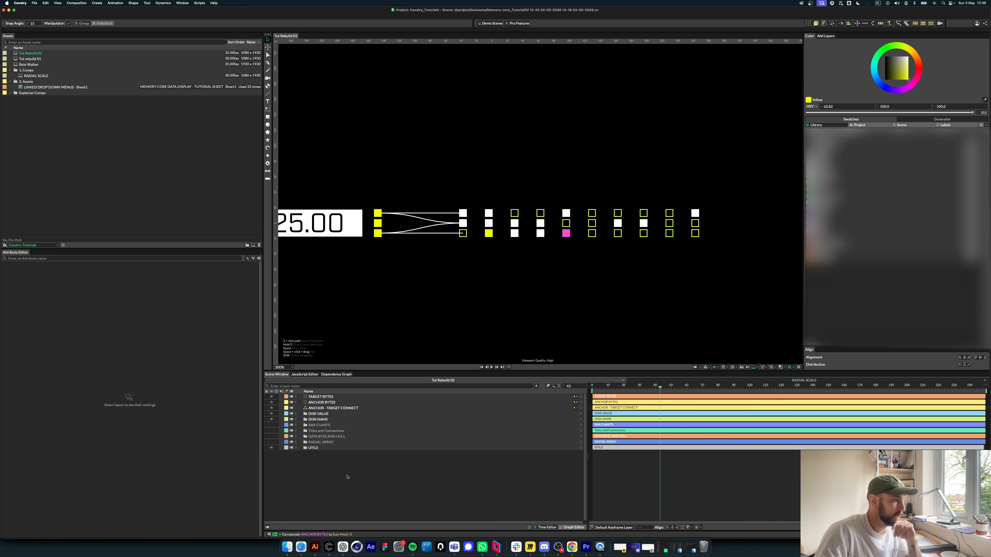
{"action": "scroll", "coordinate": [542, 290], "scroll_direction": "down", "scroll_amount": 1}
{"action": "key", "text": "space"}
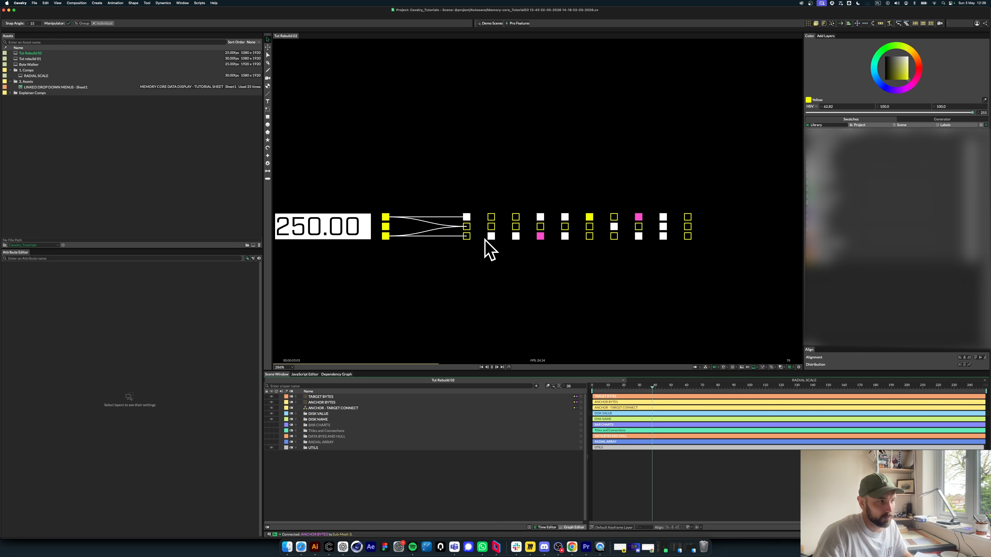
{"action": "key", "text": "space"}
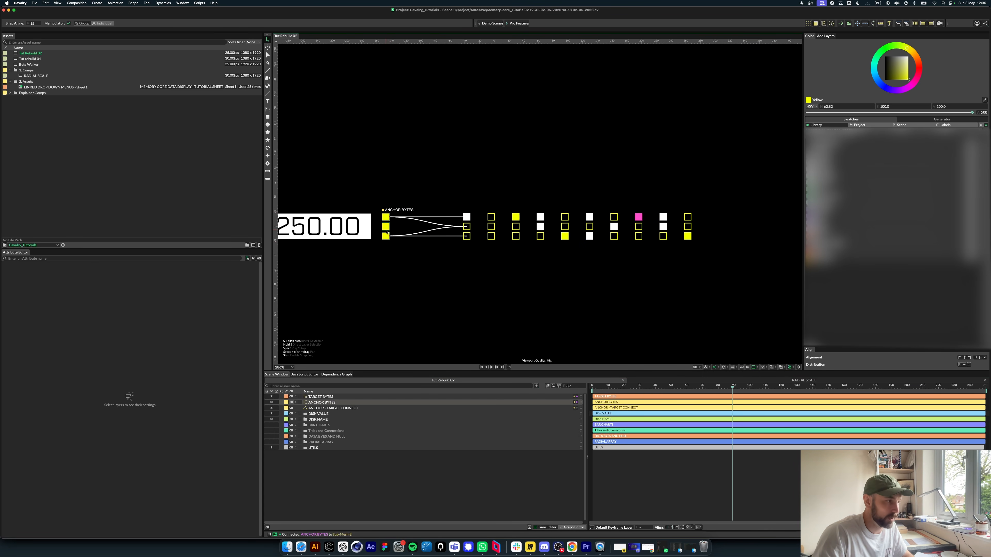
Step: Add a Spacer to the Input Shapes of the ANCHOR BYTES duplicator
{"action": "left_click", "coordinate": [330, 402]}
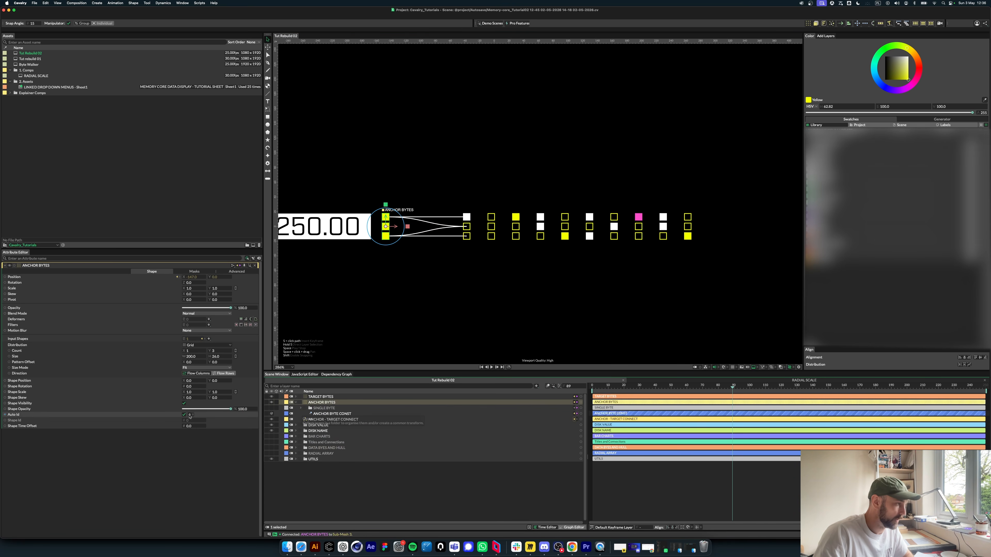
{"action": "left_click", "coordinate": [209, 339]}
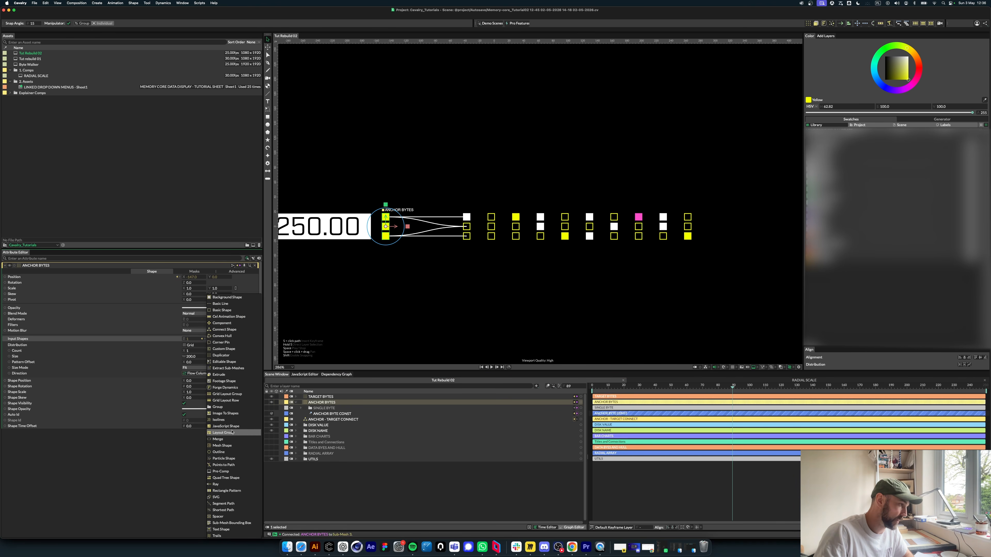
{"action": "left_click", "coordinate": [228, 517]}
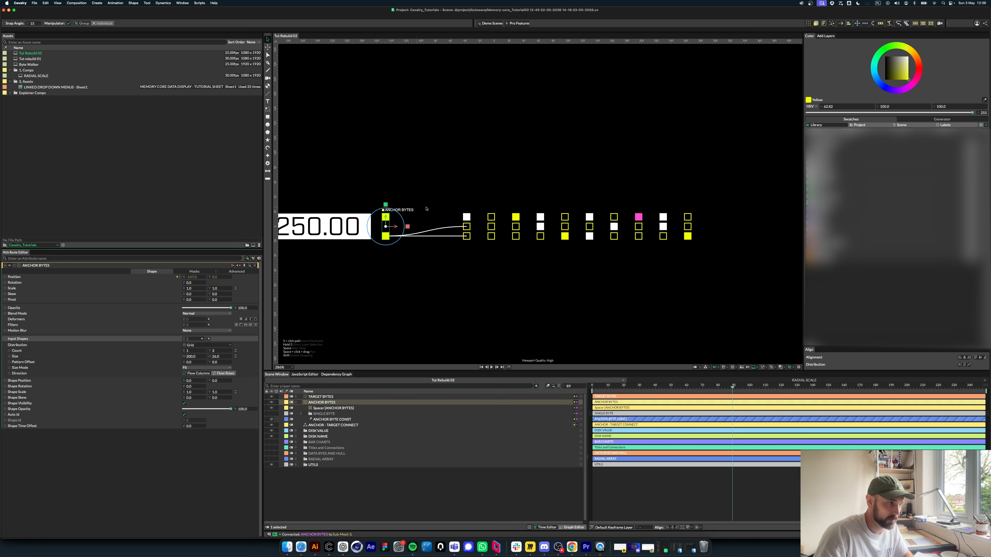
{"action": "left_click", "coordinate": [342, 408]}
{"action": "left_click", "coordinate": [339, 402]}
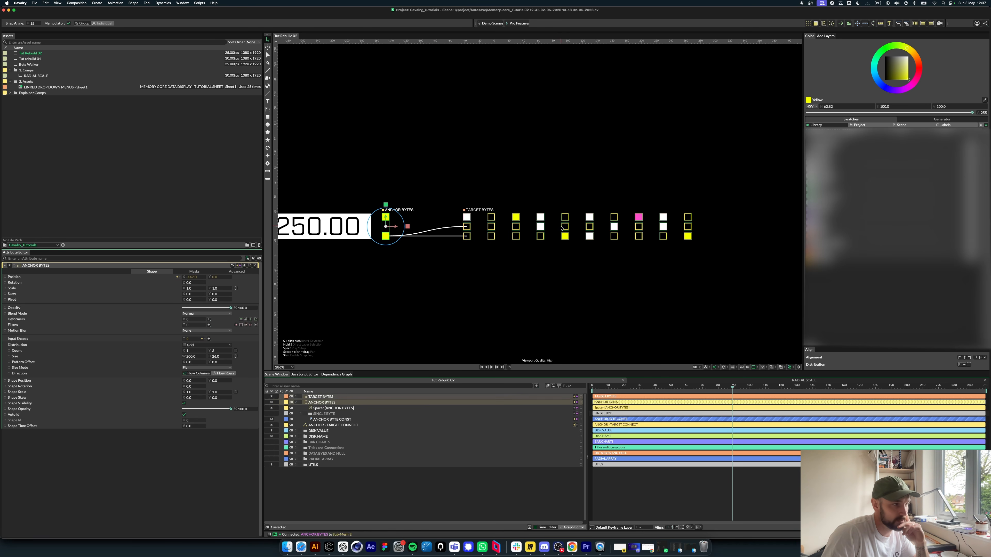
Step: Disable Auto Id on ANCHOR BYTES and add a Noise behaviour to its Shape Id
{"action": "left_click", "coordinate": [185, 415]}
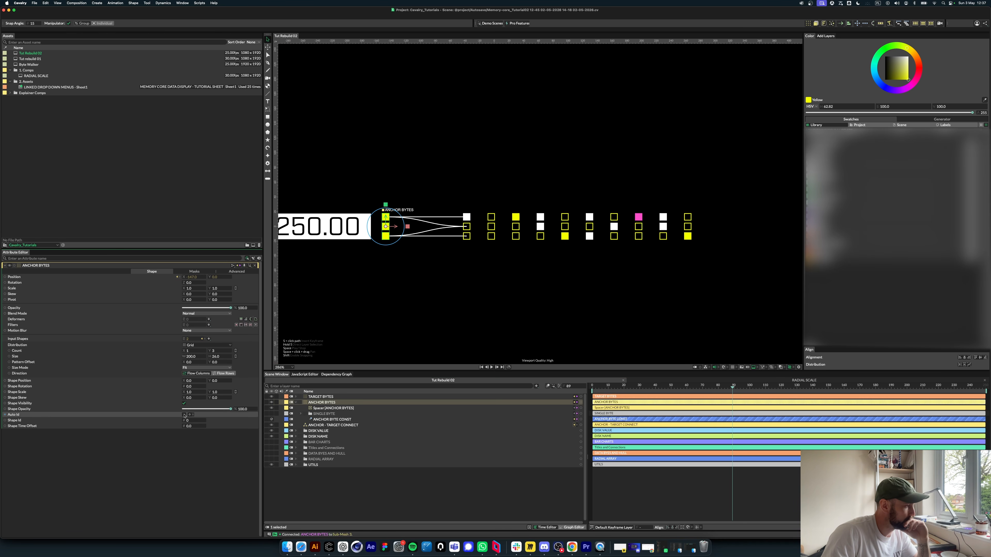
{"action": "right_click", "coordinate": [16, 420]}
{"action": "mouse_move", "coordinate": [47, 478]}
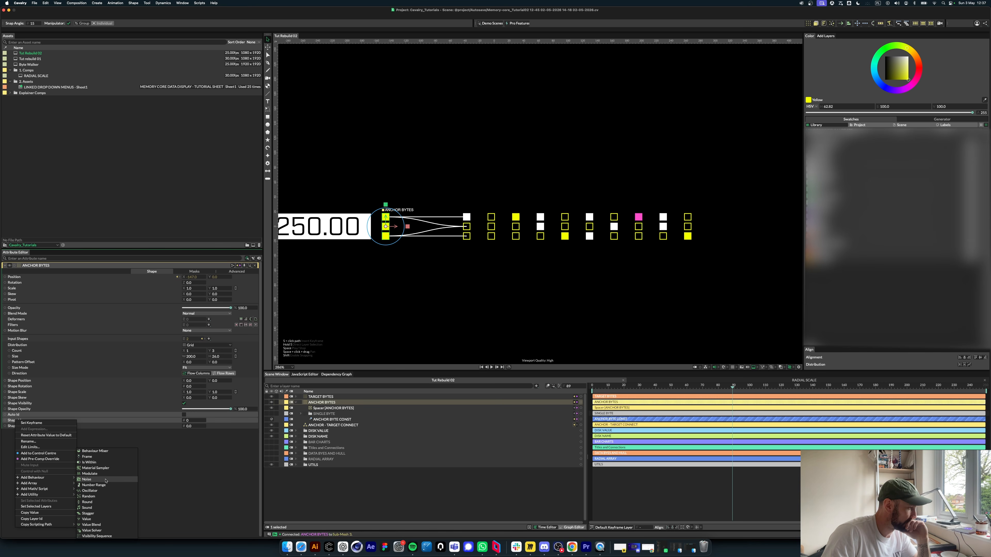
{"action": "left_click", "coordinate": [90, 479]}
{"action": "left_click_drag", "start_coordinate": [322, 402], "coordinate": [352, 412]}
{"action": "left_click", "coordinate": [329, 408]}
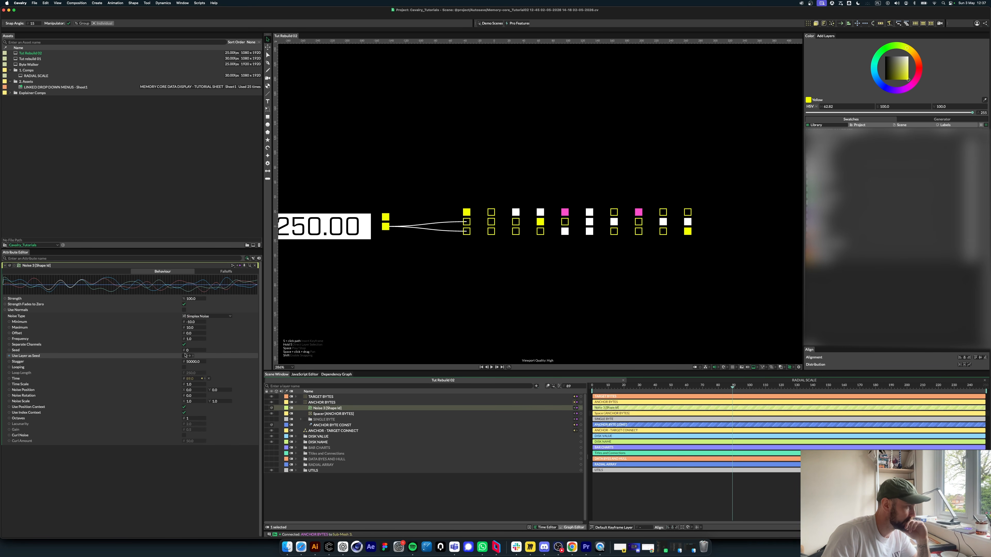
Step: Enable Use Layer as Seed on the anchor bytes' Shape Id noise, set its range from -1 to 1 and scrub through the animation
{"action": "left_click", "coordinate": [184, 356]}
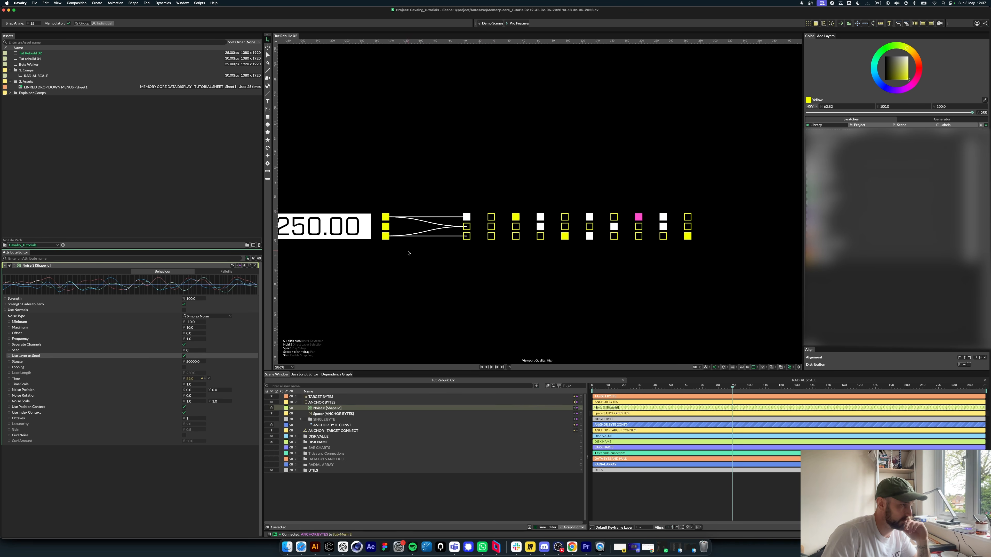
{"action": "left_click", "coordinate": [192, 322]}
{"action": "type", "text": "-"}
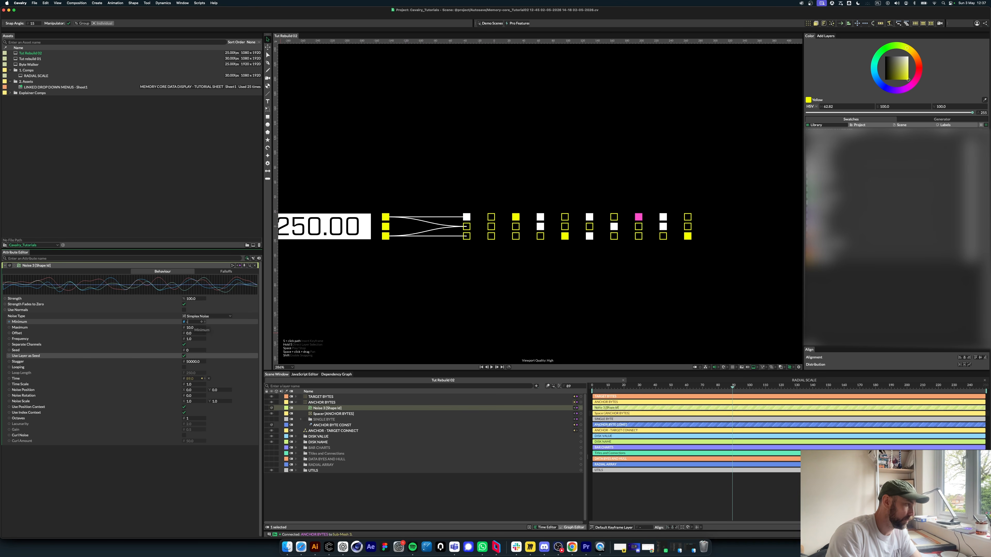
{"action": "type", "text": "1"}
{"action": "key", "text": "Return"}
{"action": "left_click", "coordinate": [191, 328]}
{"action": "type", "text": "1"}
{"action": "key", "text": "Return"}
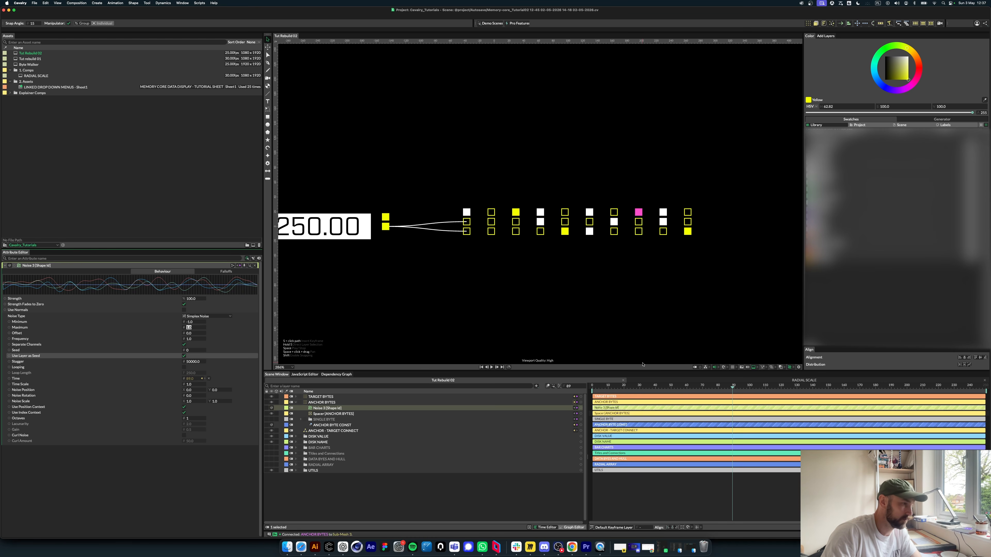
{"action": "left_click_drag", "start_coordinate": [646, 387], "coordinate": [751, 388]}
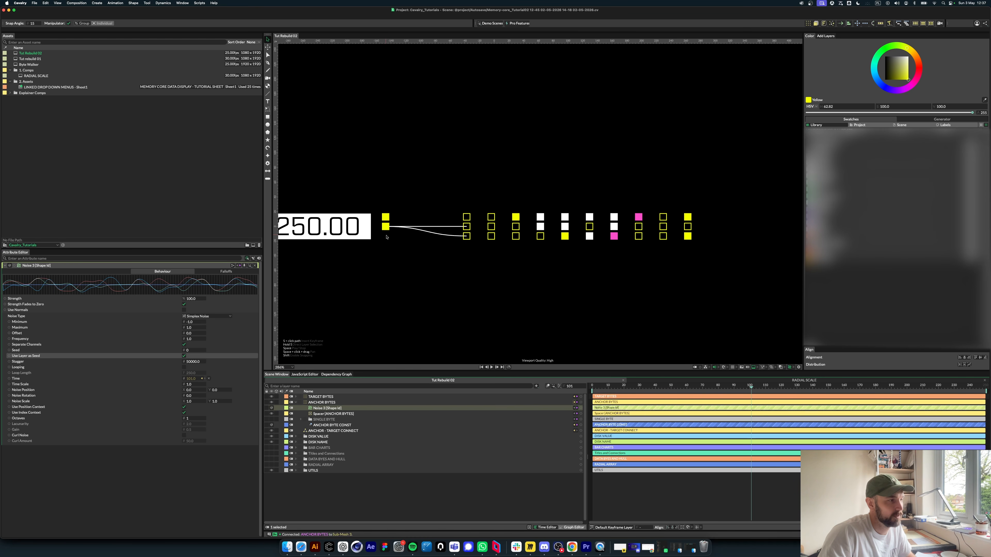
{"action": "left_click_drag", "start_coordinate": [707, 387], "coordinate": [841, 382]}
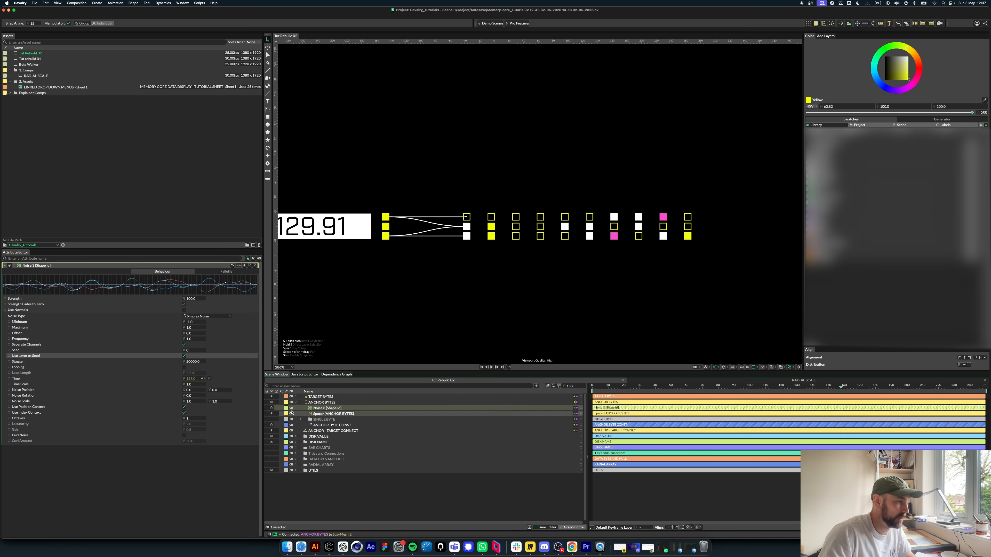
Step: Replace the Input Shape of the TARGET BYTES Bounding Box Constraint with the VALUE BG 1 shape from DISK VALUE
{"action": "left_click", "coordinate": [296, 403]}
{"action": "left_click", "coordinate": [296, 403]}
{"action": "left_click", "coordinate": [296, 397]}
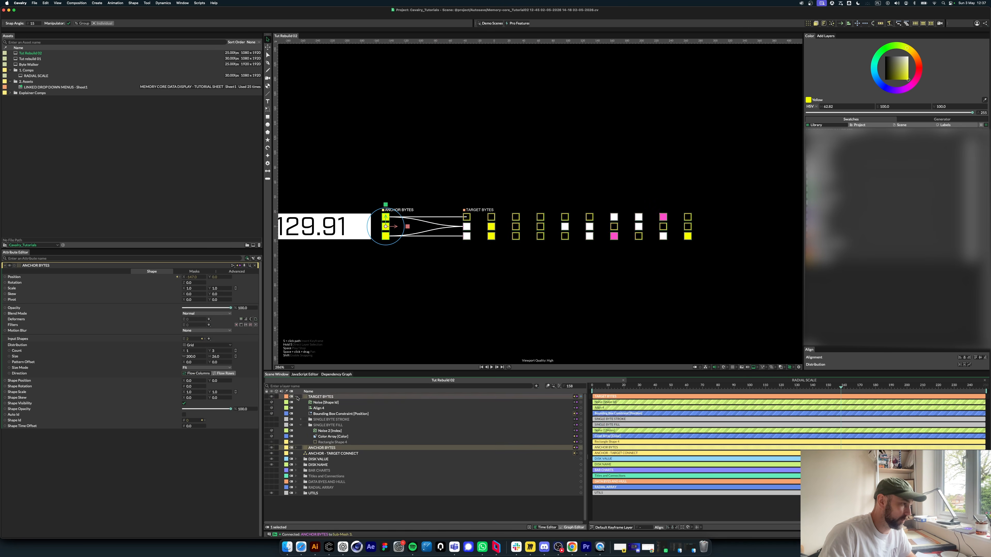
{"action": "left_click", "coordinate": [301, 426]}
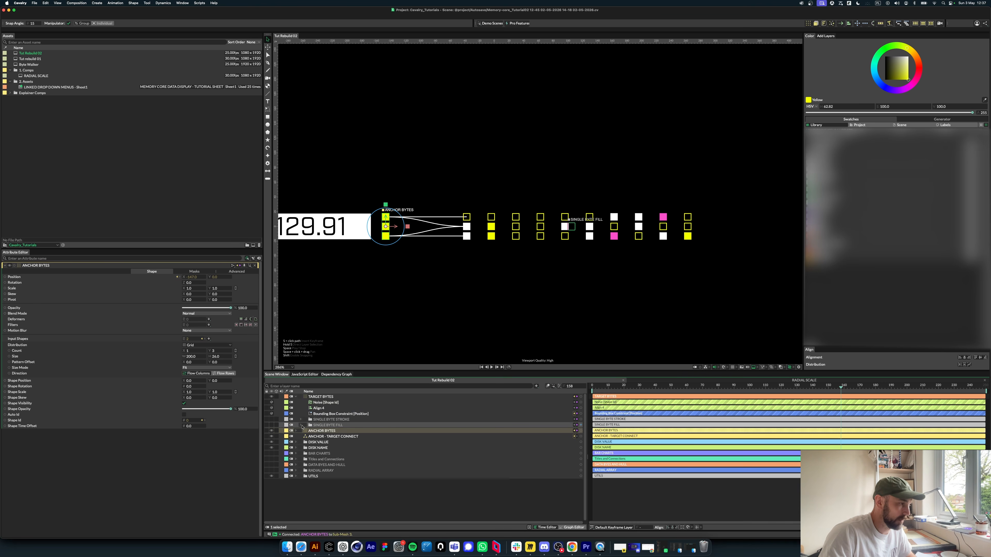
{"action": "left_click", "coordinate": [353, 414]}
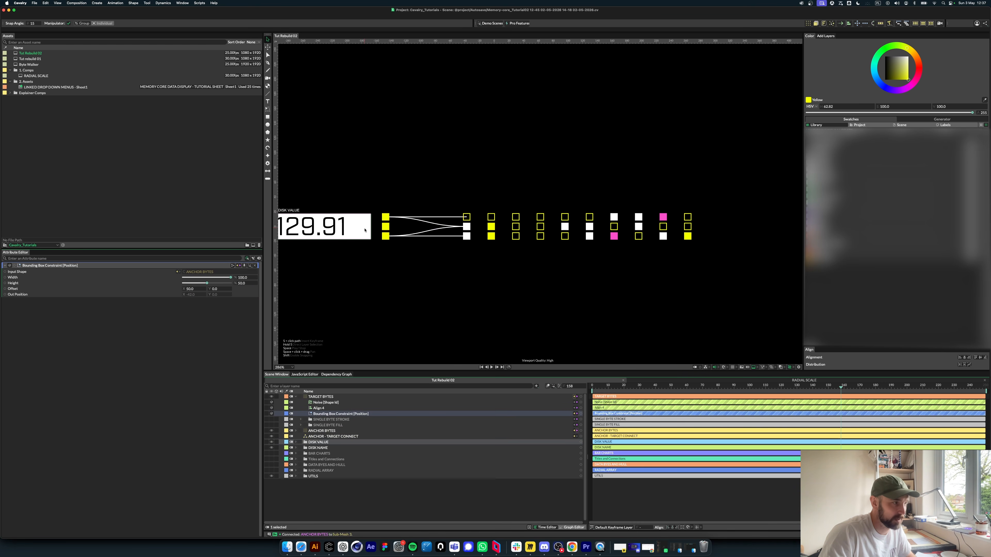
{"action": "left_click", "coordinate": [178, 272]}
{"action": "left_click", "coordinate": [290, 272]}
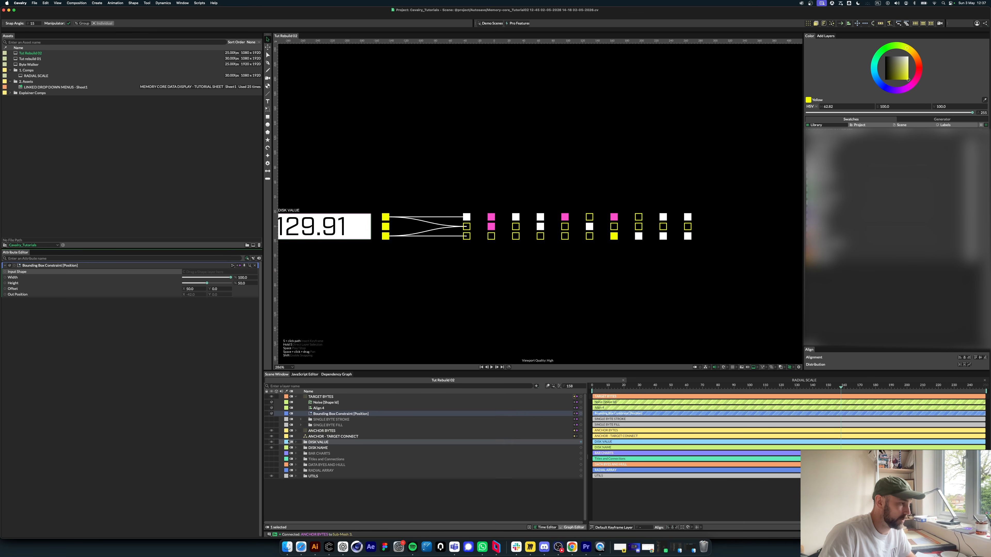
{"action": "left_click", "coordinate": [296, 443]}
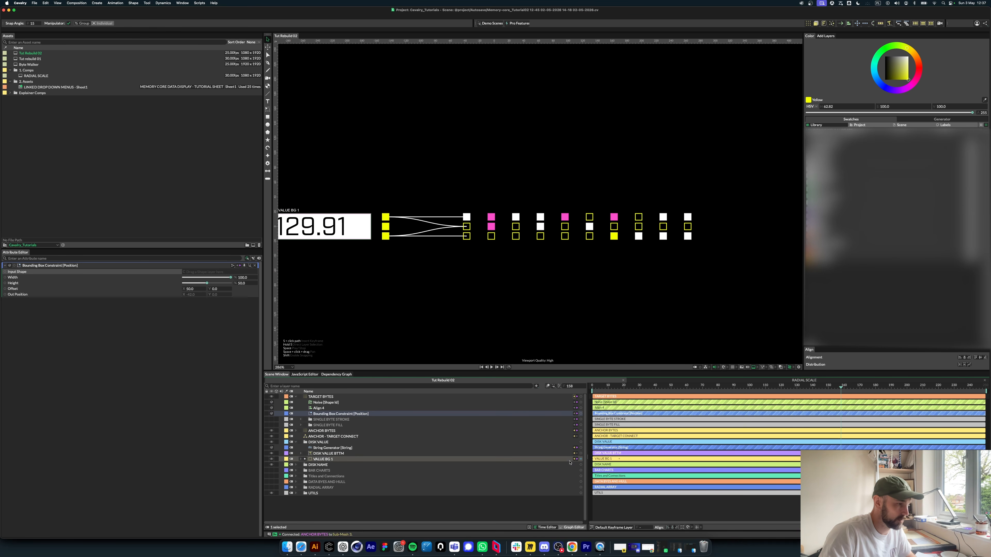
{"action": "left_click_drag", "start_coordinate": [582, 461], "coordinate": [187, 273]}
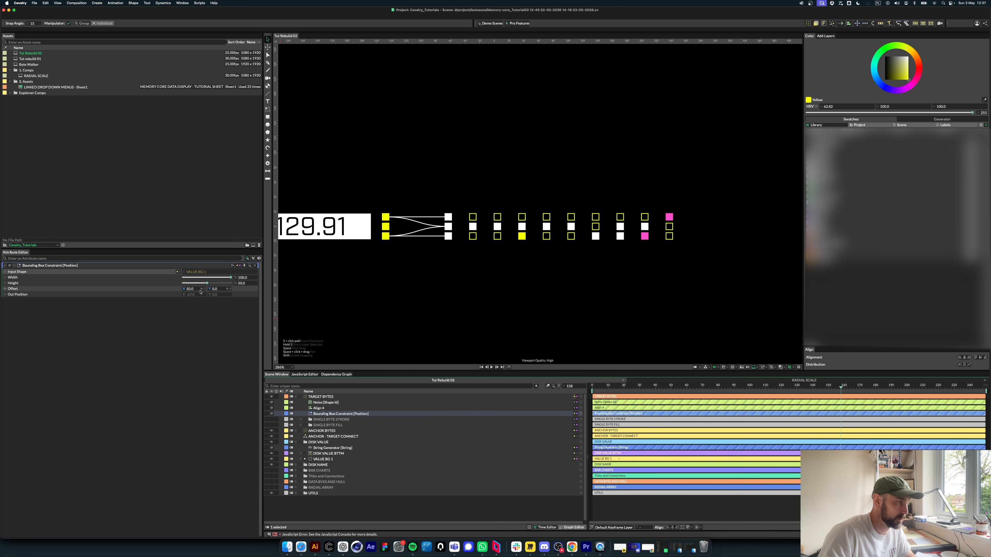
Step: Set the Bounding Box Constraint's X offset to 70 and scrub through the animation to check the target bytes' spacing
{"action": "left_click", "coordinate": [190, 289]}
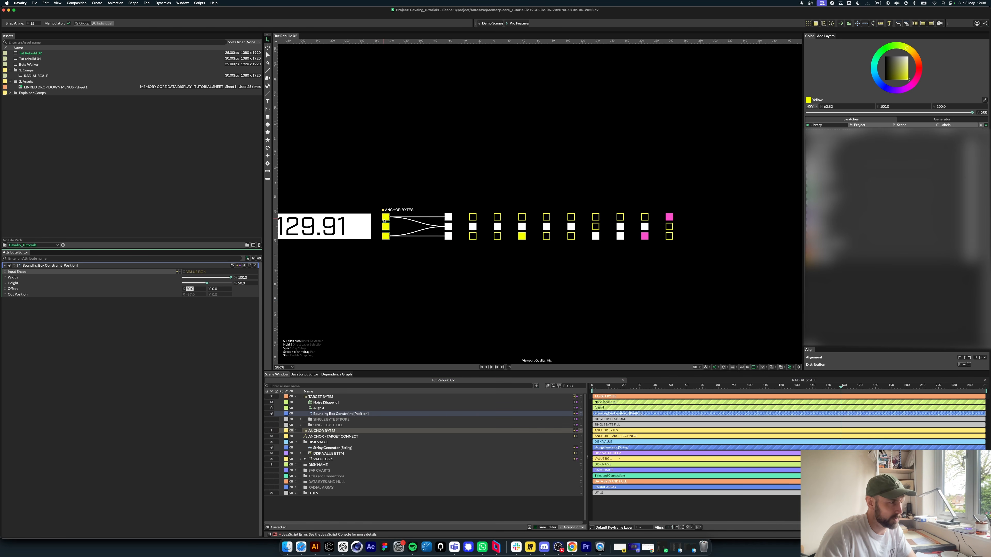
{"action": "type", "text": "70"}
{"action": "key", "text": "Return"}
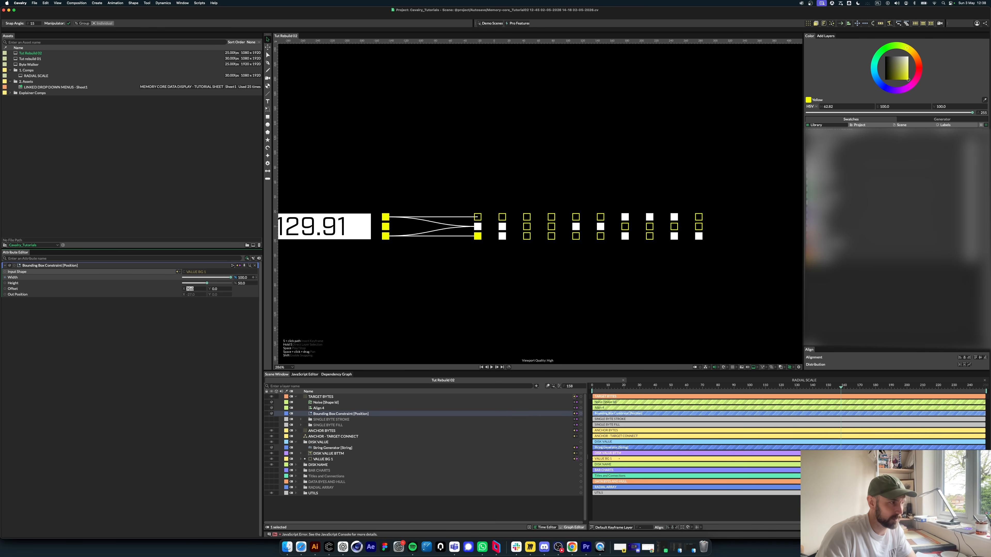
{"action": "left_click_drag", "start_coordinate": [640, 384], "coordinate": [650, 386]}
{"action": "left_click_drag", "start_coordinate": [435, 198], "coordinate": [577, 190]}
{"action": "left_click_drag", "start_coordinate": [641, 387], "coordinate": [716, 388]}
{"action": "left_click_drag", "start_coordinate": [604, 280], "coordinate": [541, 270]}
{"action": "scroll", "coordinate": [541, 270], "scroll_direction": "down", "scroll_amount": 3}
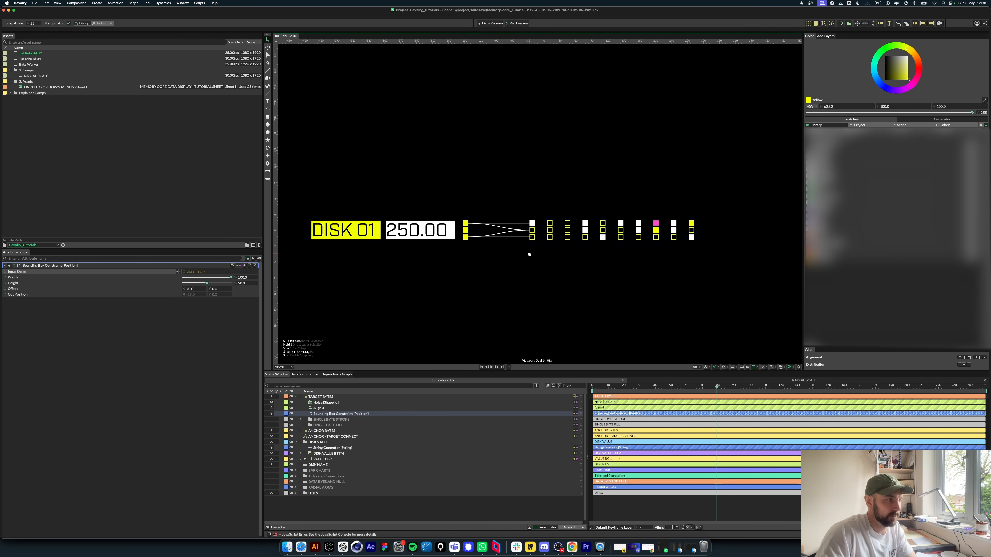
Step: Group TARGET BYTES, ANCHOR BYTES and ANCHOR - TARGET CONNECT, name the group BYTE CONNECTIONS and give it a red label colour
{"action": "left_click", "coordinate": [296, 397]}
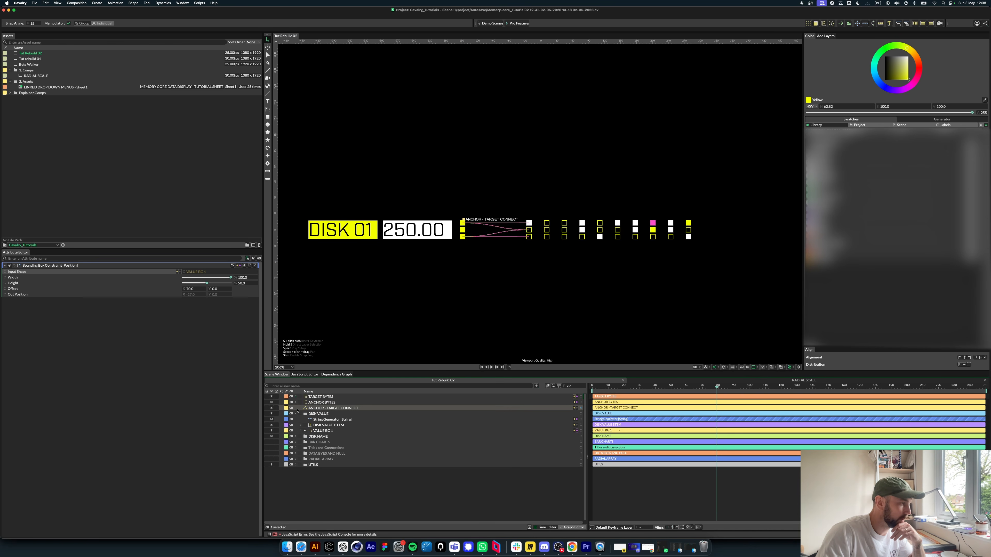
{"action": "left_click", "coordinate": [321, 396]}
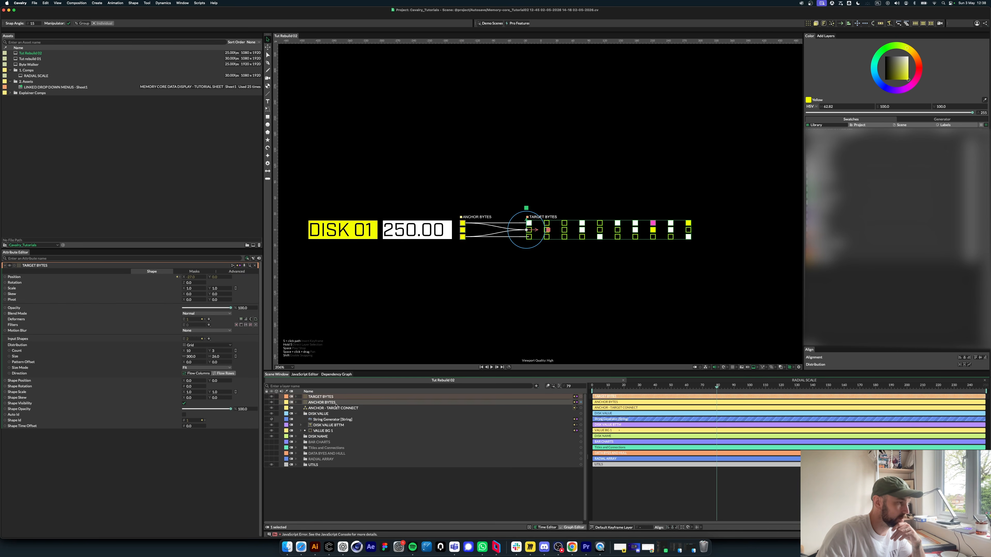
{"action": "left_click", "coordinate": [296, 413]}
{"action": "left_click", "coordinate": [328, 403]}
{"action": "left_click", "coordinate": [329, 407]}
{"action": "left_click", "coordinate": [330, 398], "text": "shift"}
{"action": "key", "text": "super+g"}
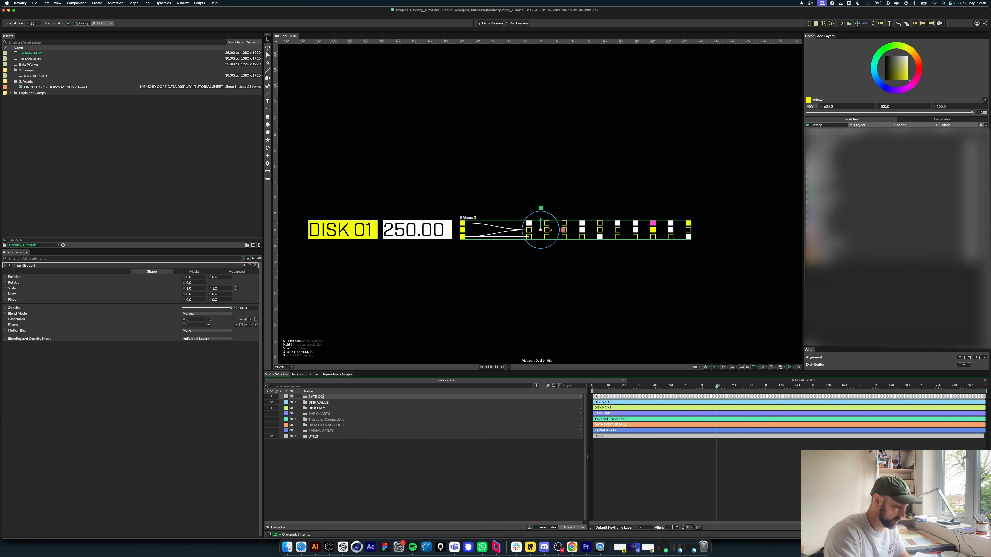
{"action": "left_click", "coordinate": [286, 396]}
{"action": "left_click", "coordinate": [312, 487]}
{"action": "left_click", "coordinate": [547, 243]}
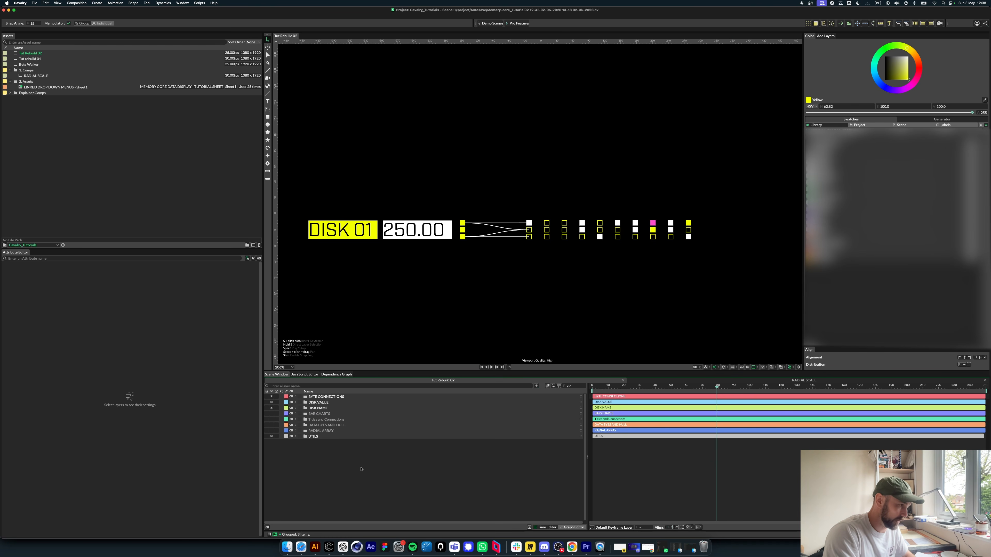
Step: Add a Count Sub-Meshes utility and connect ANCHOR - TARGET CONNECT to its Input Shape
{"action": "key", "text": "super+period"}
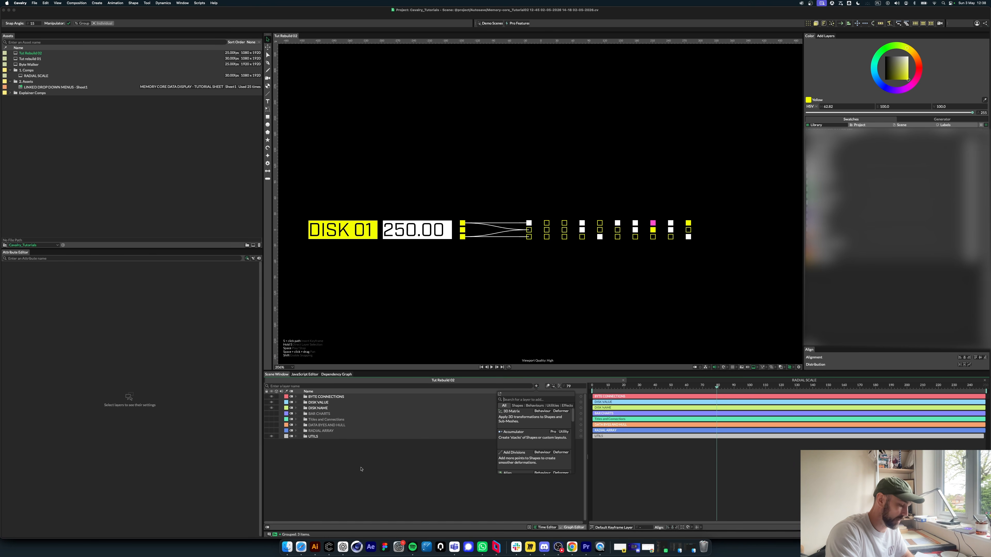
{"action": "type", "text": "count"}
{"action": "key", "text": "Return"}
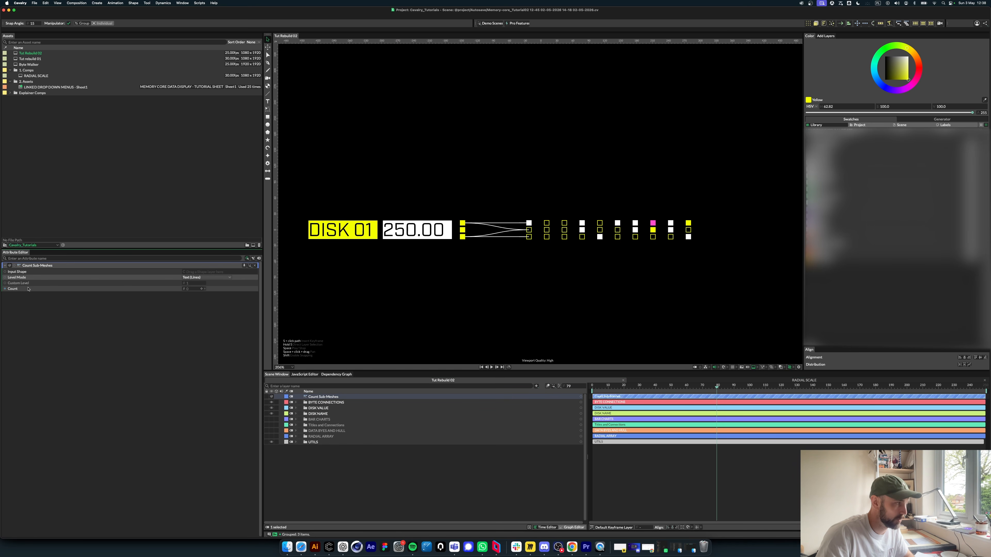
{"action": "left_click", "coordinate": [295, 403]}
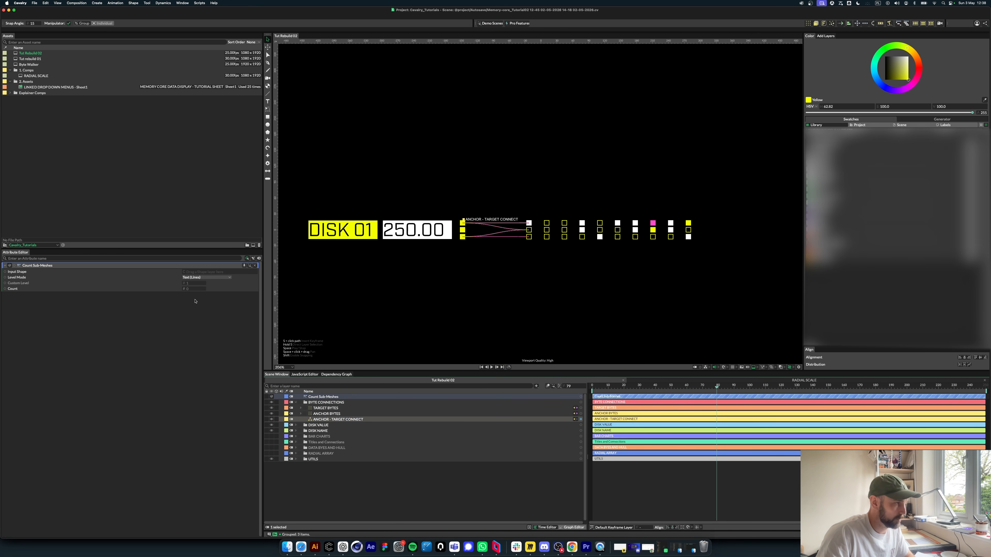
{"action": "left_click_drag", "start_coordinate": [580, 420], "coordinate": [197, 272]}
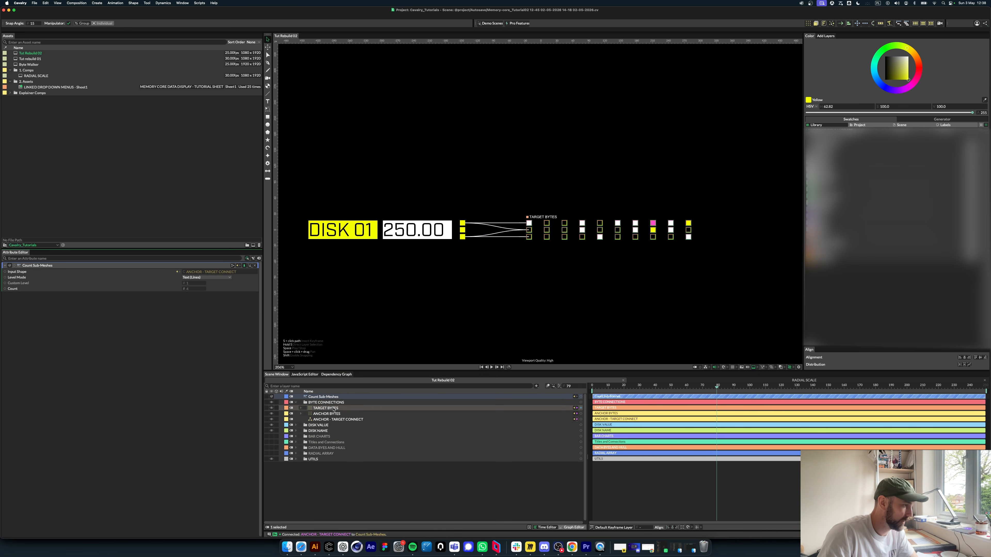
Step: Set the Per Point Connection Limit of ANCHOR - TARGET CONNECT to 3 and its Skip Points to 2, scrubbing to check the lines
{"action": "left_click", "coordinate": [338, 420]}
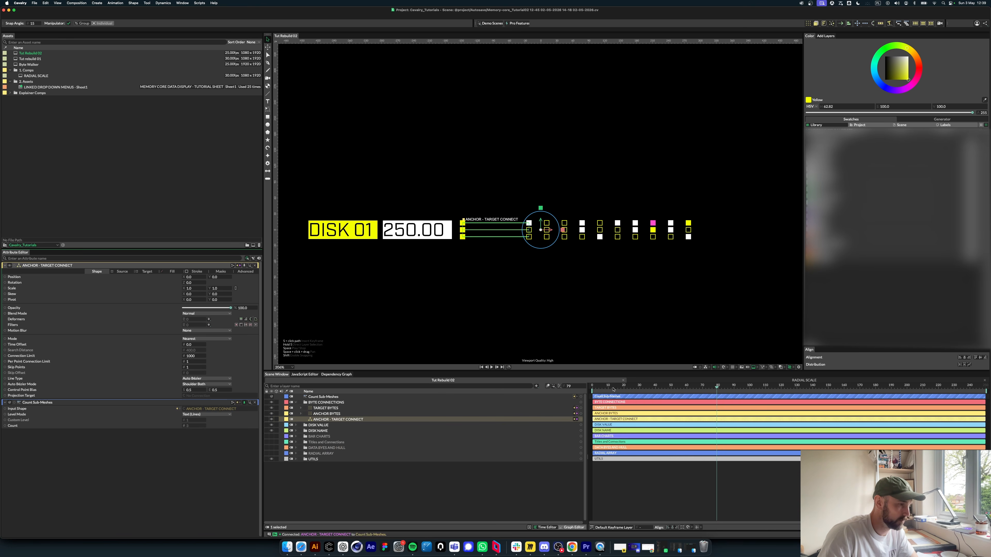
{"action": "left_click", "coordinate": [669, 387]}
{"action": "left_click_drag", "start_coordinate": [670, 386], "coordinate": [721, 387]}
{"action": "left_click", "coordinate": [193, 367]}
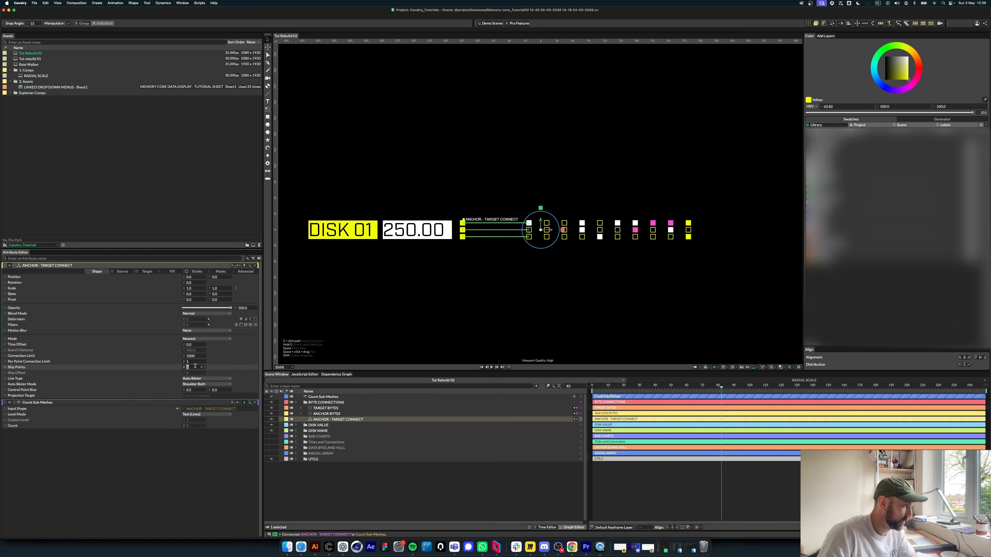
{"action": "type", "text": "32"}
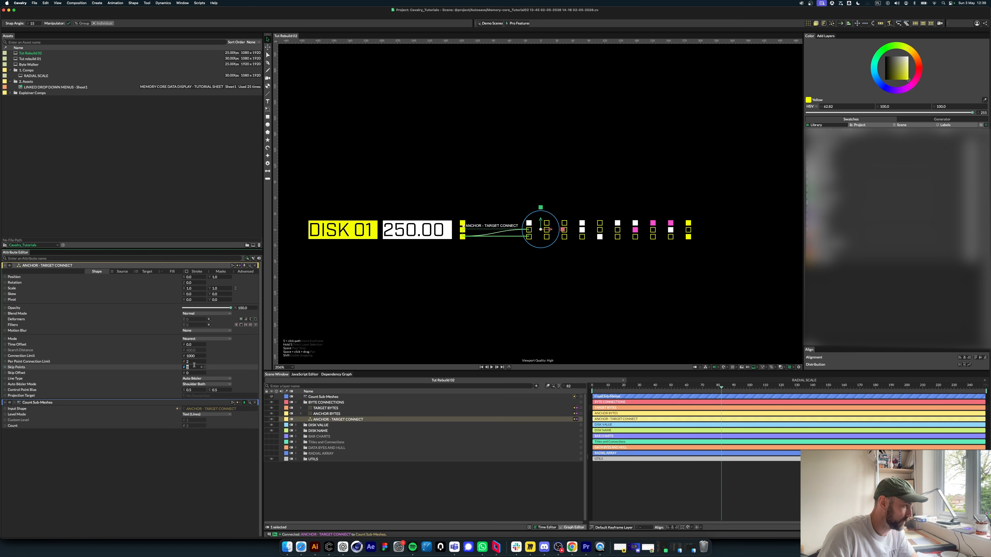
{"action": "type", "text": "21"}
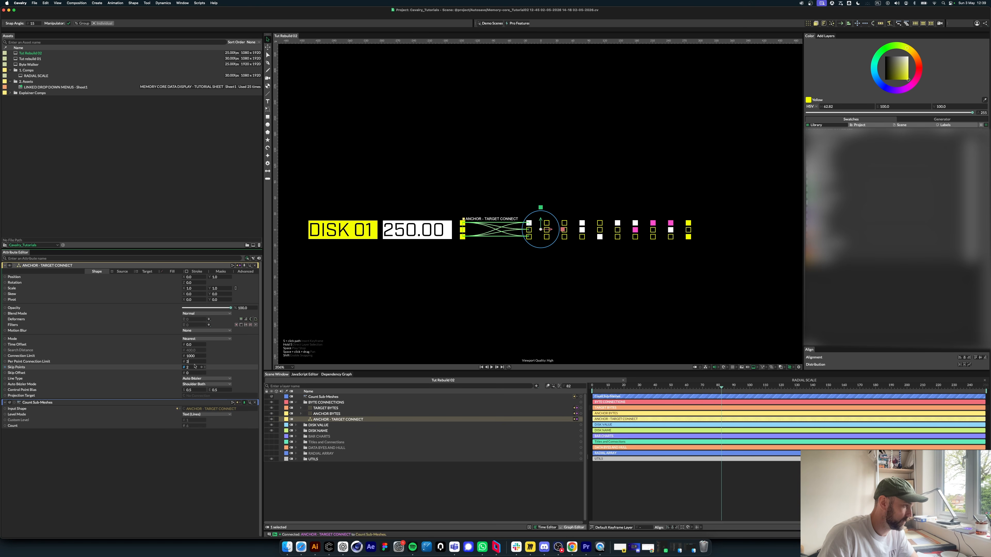
{"action": "left_click_drag", "start_coordinate": [645, 387], "coordinate": [760, 398]}
{"action": "left_click", "coordinate": [482, 473]}
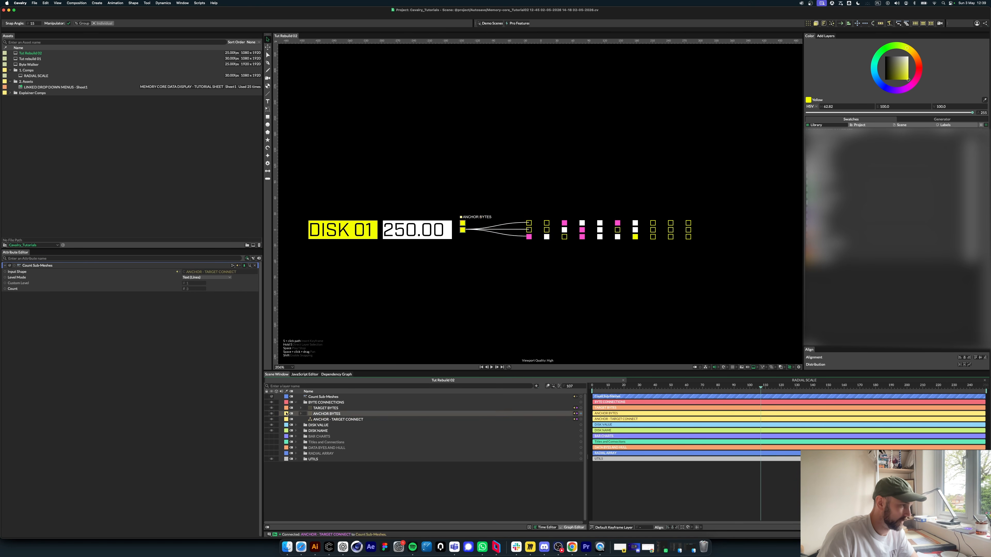
Step: Collapse BYTE CONNECTIONS, select Count Sub-Meshes and scrub the timeline to examine how the connection lines change
{"action": "left_click", "coordinate": [296, 402]}
{"action": "left_click", "coordinate": [323, 397]}
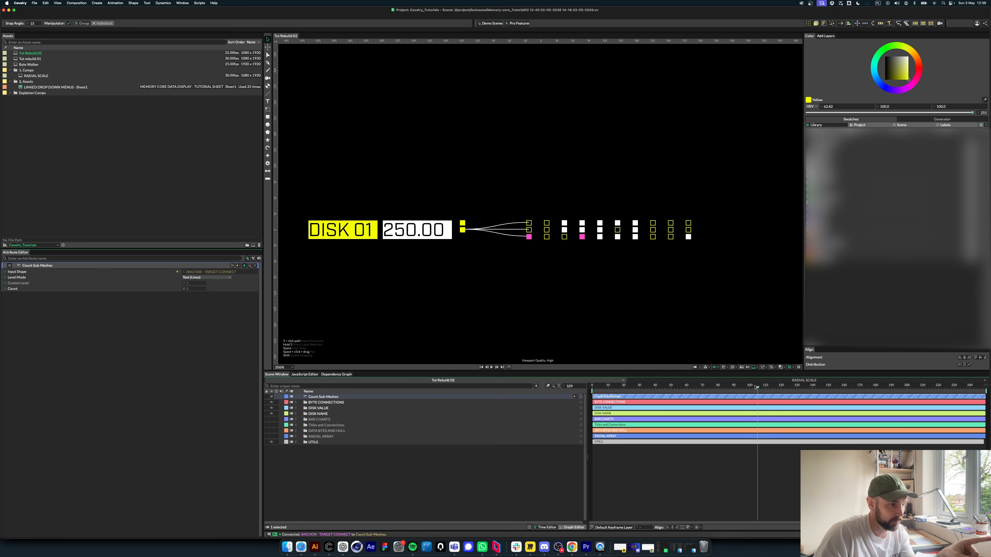
{"action": "left_click_drag", "start_coordinate": [729, 386], "coordinate": [800, 388]}
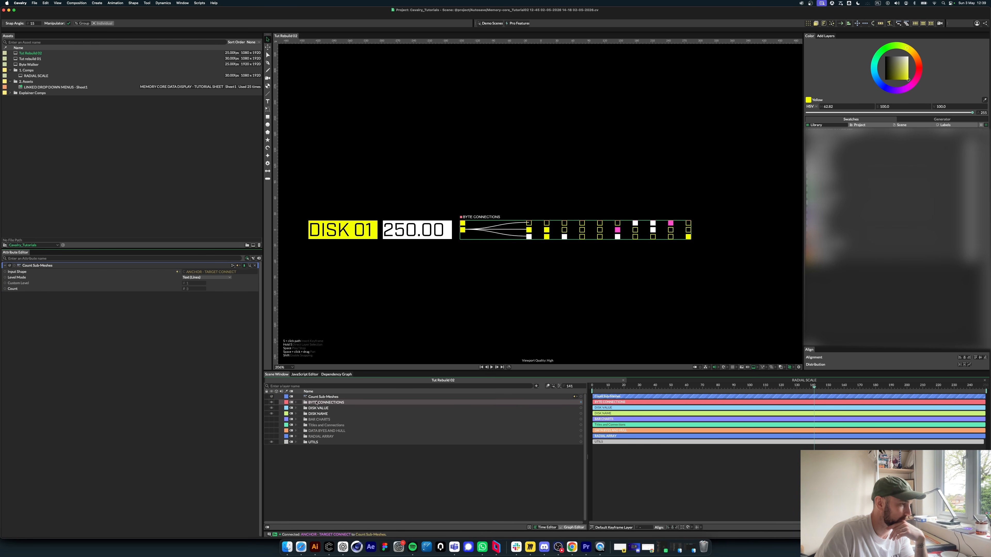
Step: Try Skip Points 1 on ANCHOR - TARGET CONNECT, scrub to compare, and set it back to 2
{"action": "left_click", "coordinate": [342, 403]}
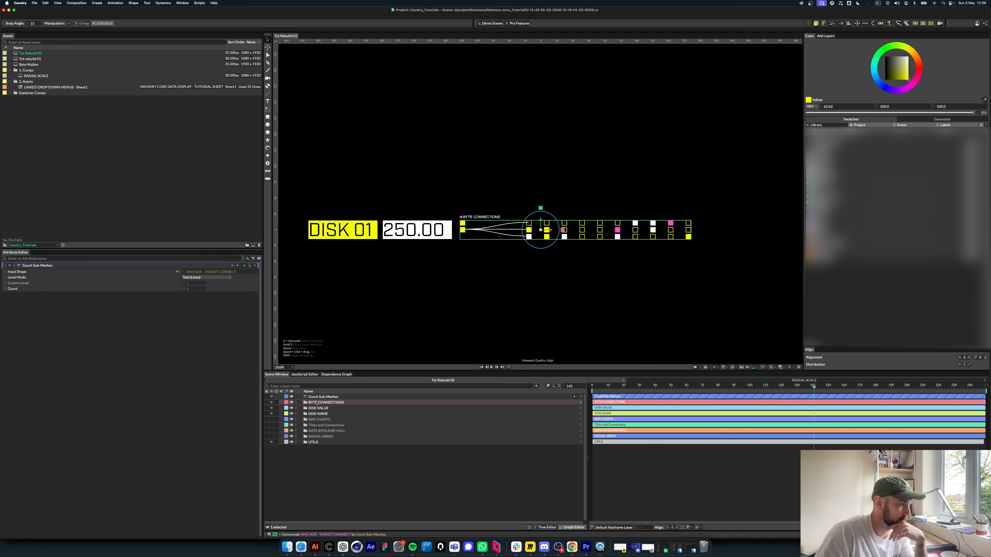
{"action": "left_click", "coordinate": [295, 402]}
{"action": "left_click", "coordinate": [332, 420]}
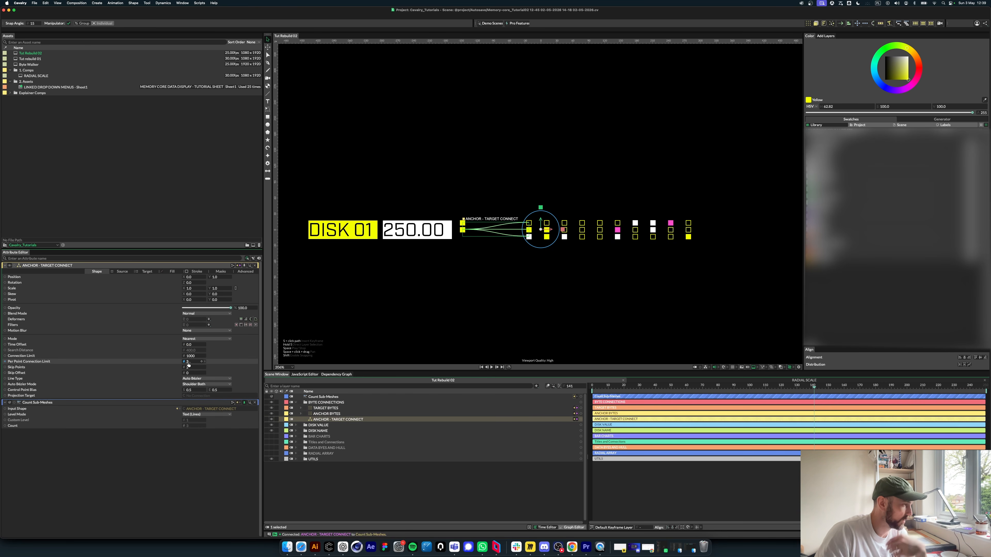
{"action": "left_click", "coordinate": [191, 367]}
{"action": "type", "text": "1"}
{"action": "key", "text": "Return"}
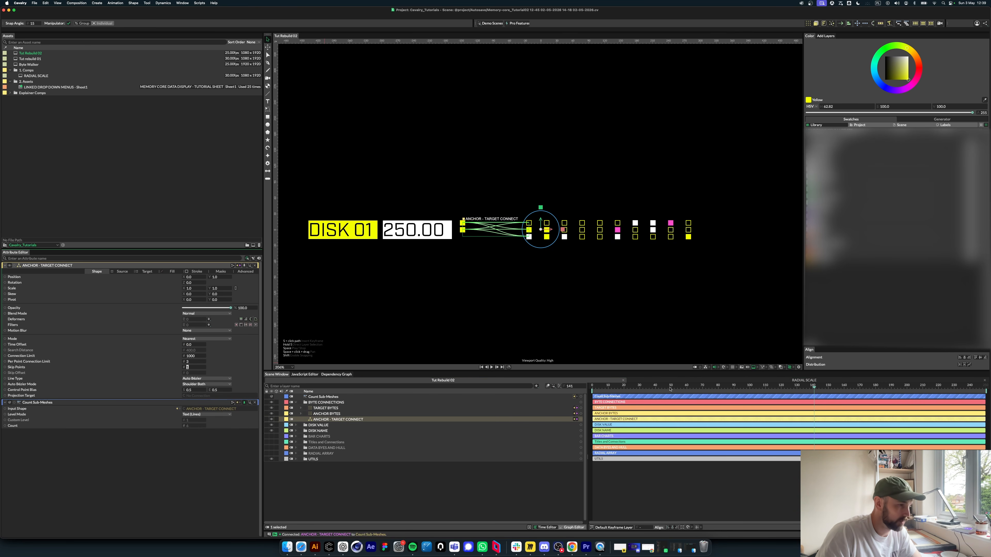
{"action": "mouse_move", "coordinate": [670, 388]}
{"action": "left_mouse_down"}
{"action": "mouse_move", "coordinate": [629, 390]}
{"action": "mouse_move", "coordinate": [677, 391]}
{"action": "left_mouse_up"}
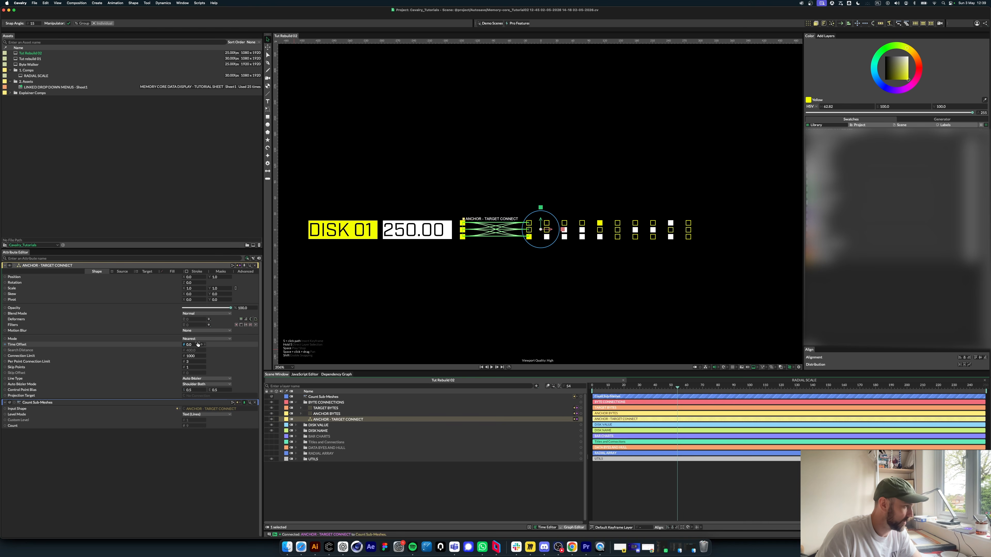
{"action": "left_click", "coordinate": [193, 367]}
{"action": "type", "text": "2"}
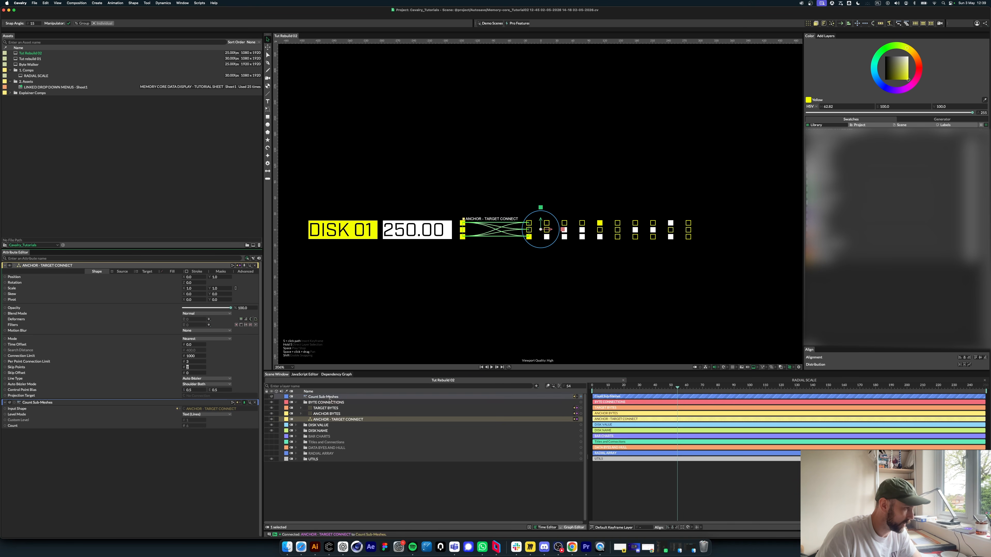
Step: Set the Maximum of the ANCHOR BYTES Shape Id noise to 2 and preview the animation
{"action": "left_click", "coordinate": [300, 413]}
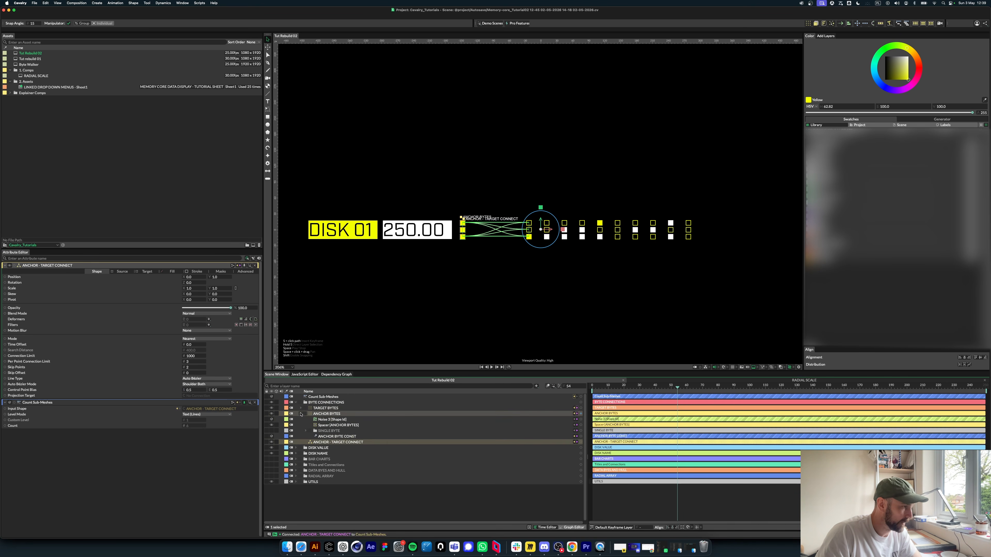
{"action": "left_click", "coordinate": [331, 419]}
{"action": "left_click", "coordinate": [191, 327]}
{"action": "type", "text": "2"}
{"action": "key", "text": "Return"}
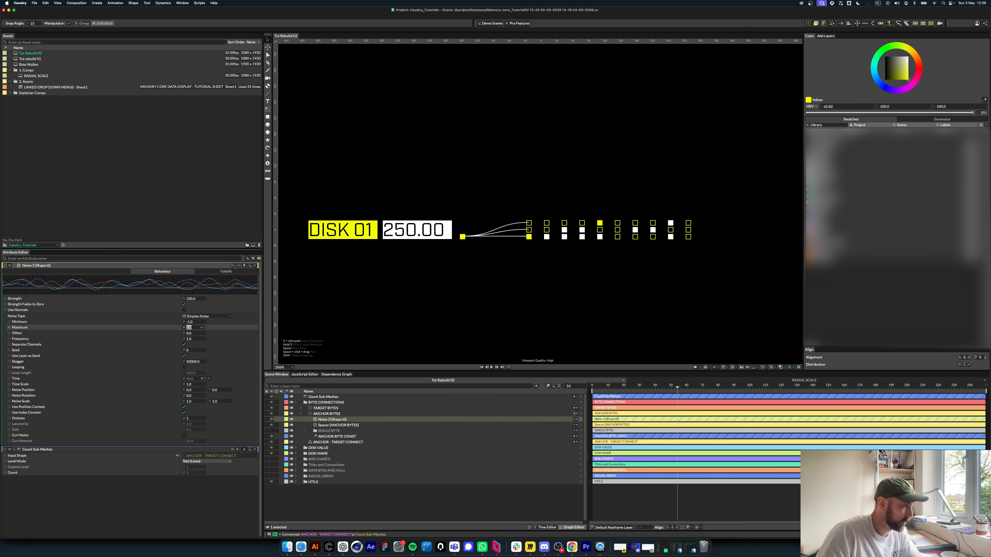
{"action": "left_click_drag", "start_coordinate": [742, 388], "coordinate": [709, 395]}
{"action": "key", "text": "space"}
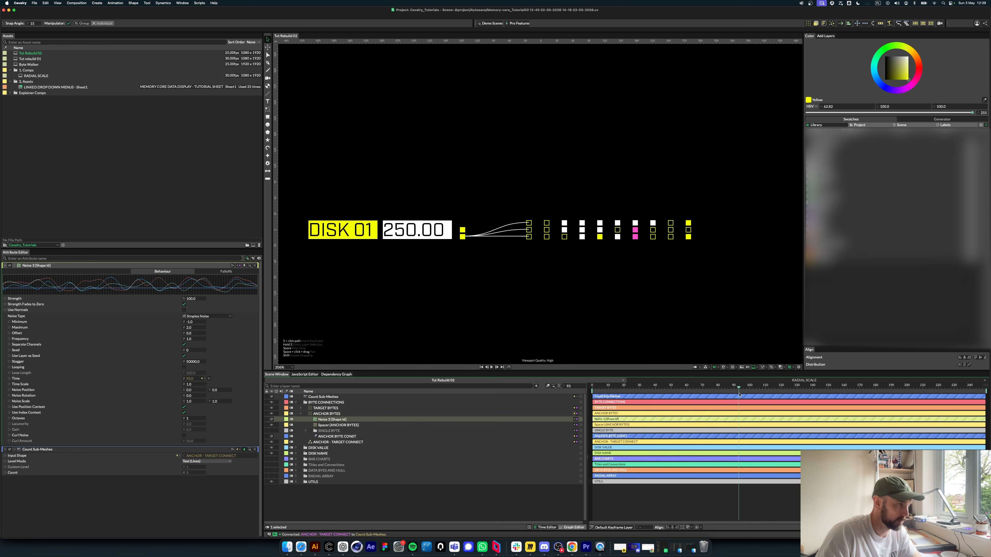
Step: Collapse the ANCHOR BYTES and BYTE CONNECTIONS layers and add a Text Shape to the composition
{"action": "left_click", "coordinate": [300, 414]}
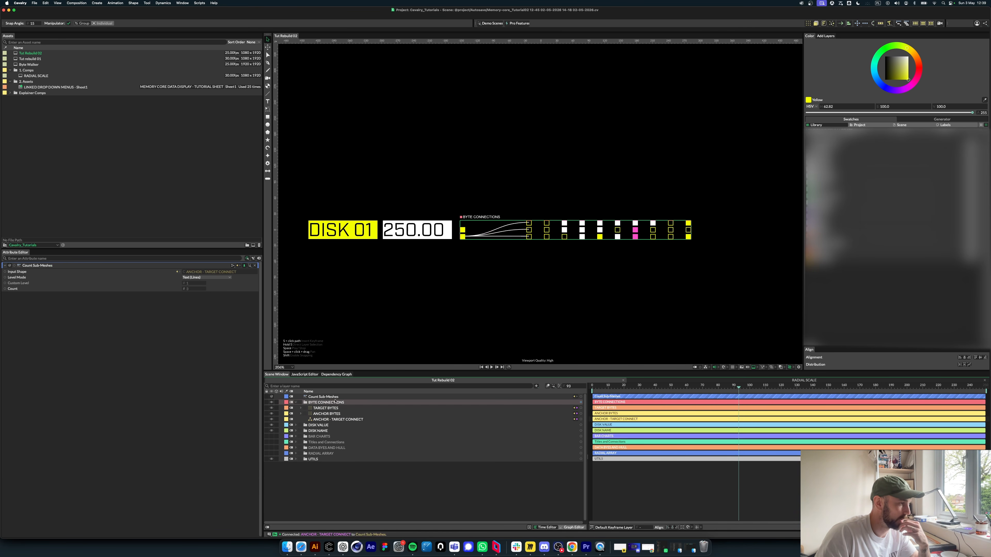
{"action": "left_click", "coordinate": [296, 402]}
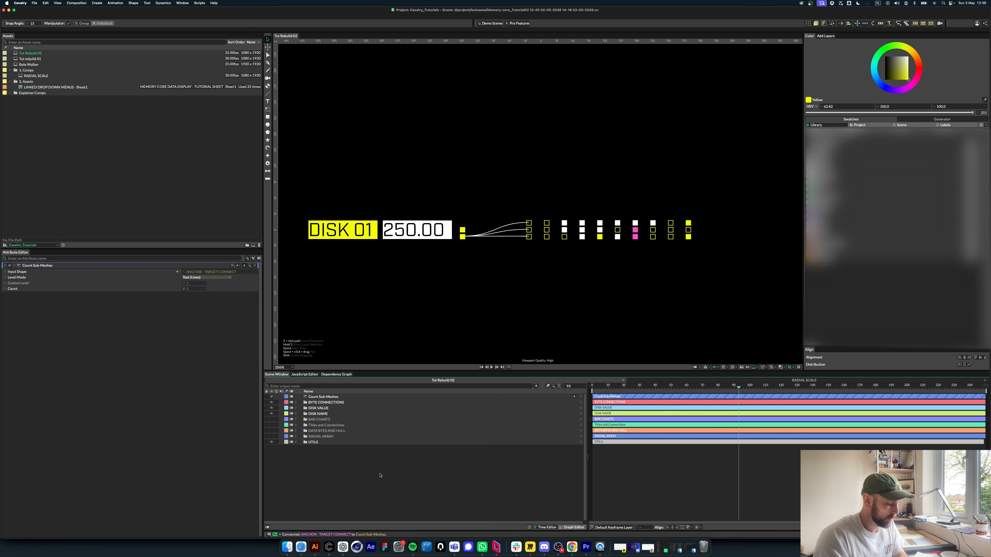
{"action": "key", "text": "Tab"}
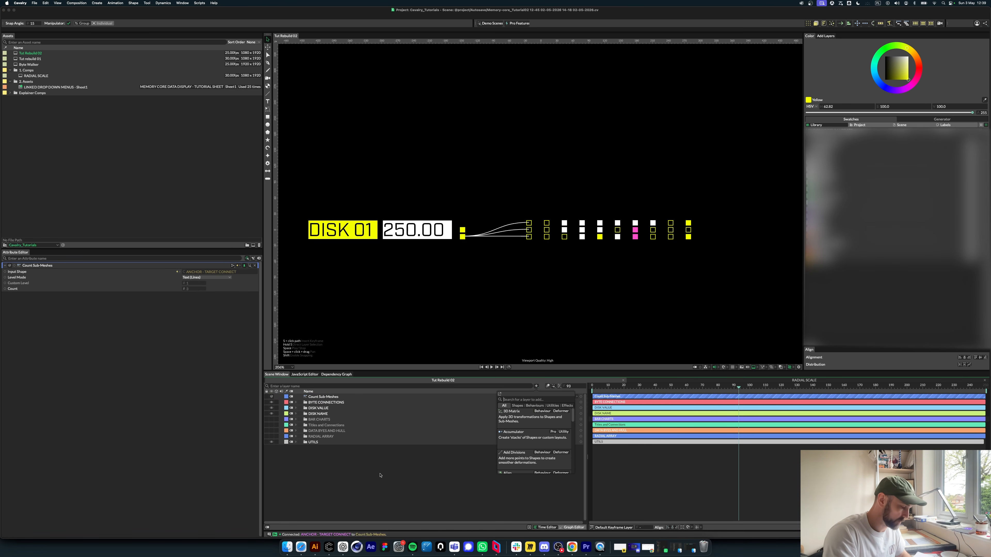
{"action": "type", "text": "twex"}
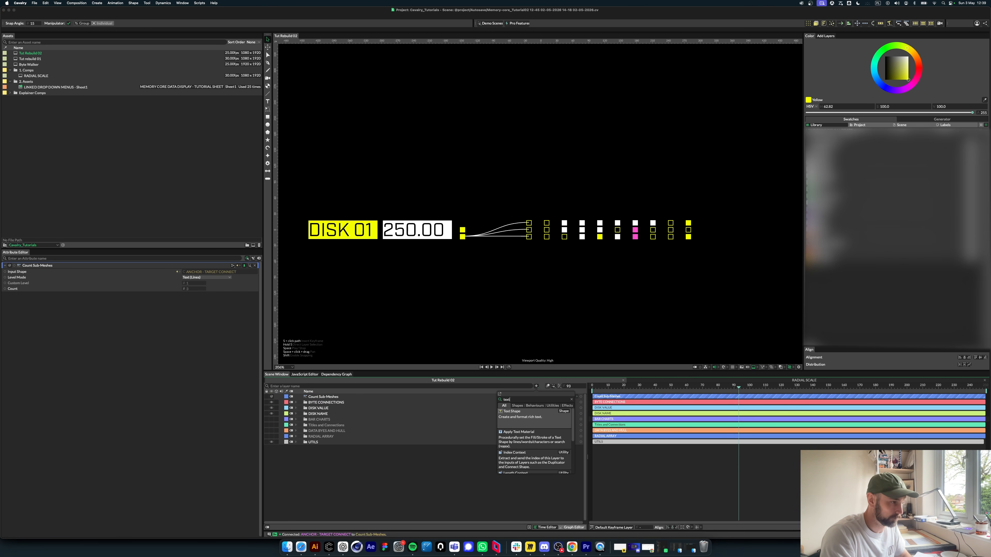
{"action": "key", "text": "Return"}
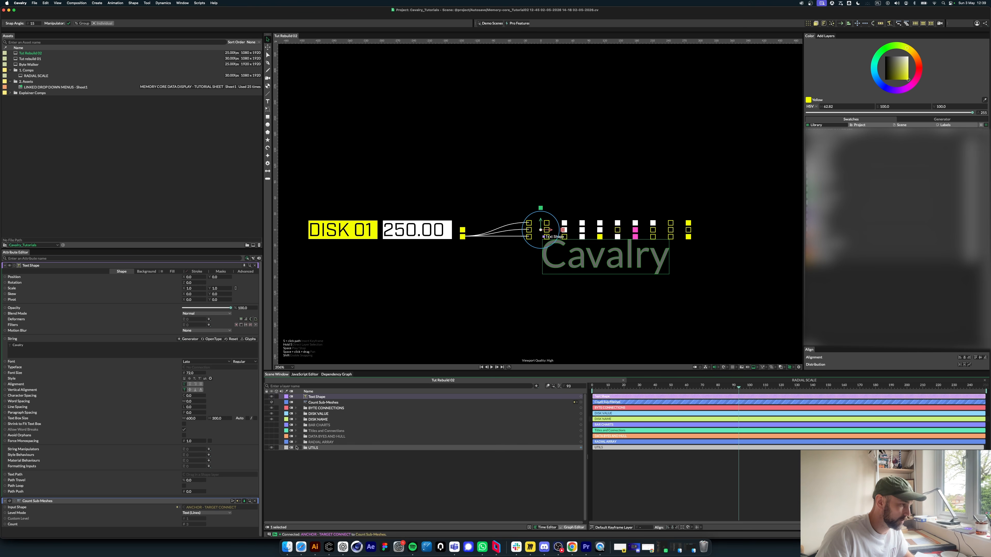
Step: Try linking the Text Shape's typeface to the Industry utility in UTILS, and set its font directly to Industry Test instead
{"action": "left_click", "coordinate": [295, 448]}
{"action": "left_click", "coordinate": [244, 501]}
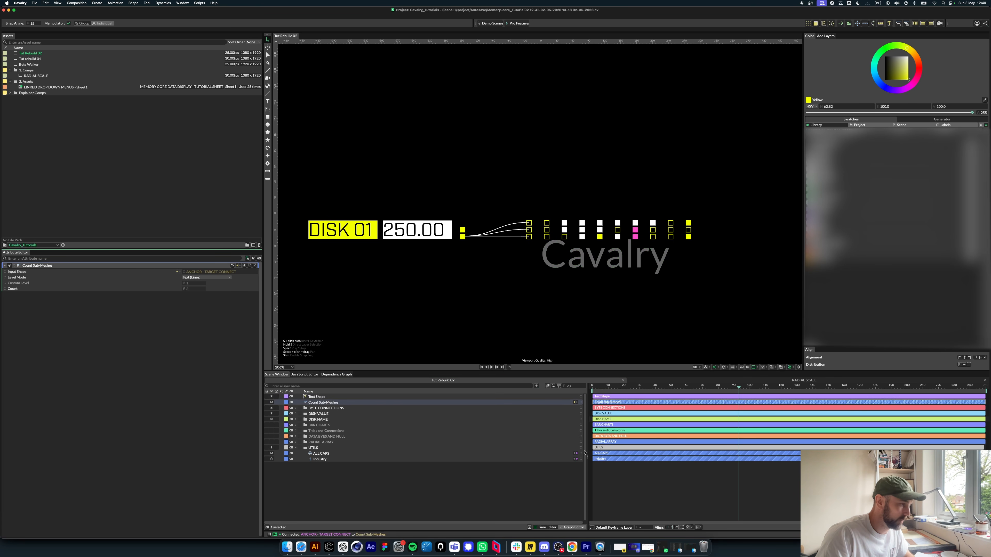
{"action": "left_click", "coordinate": [331, 397]}
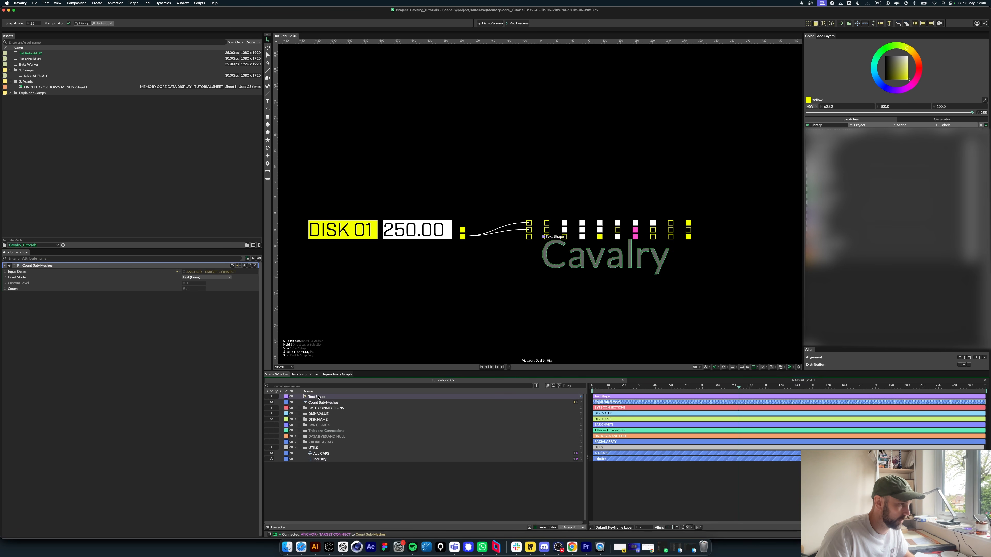
{"action": "left_click_drag", "start_coordinate": [581, 458], "coordinate": [190, 367]}
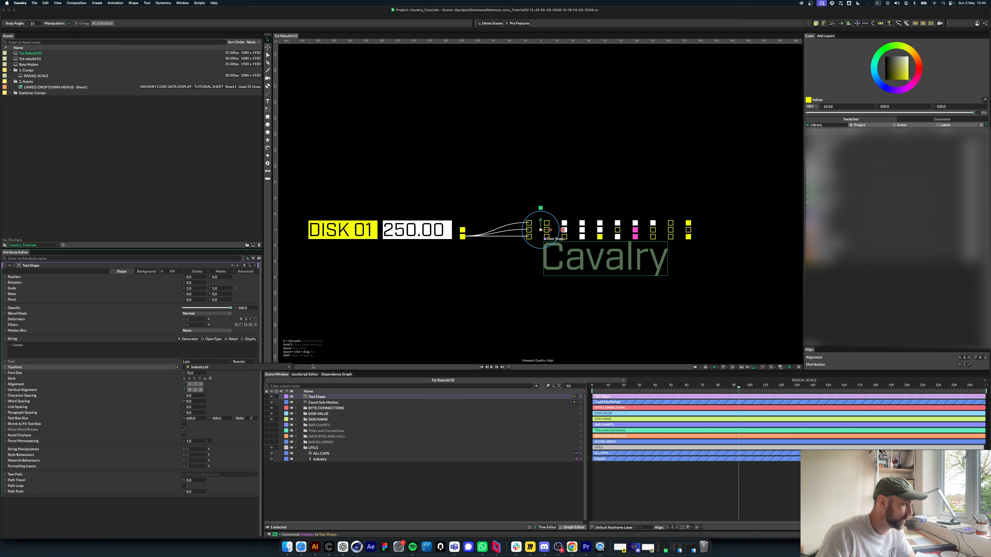
{"action": "left_click", "coordinate": [289, 367]}
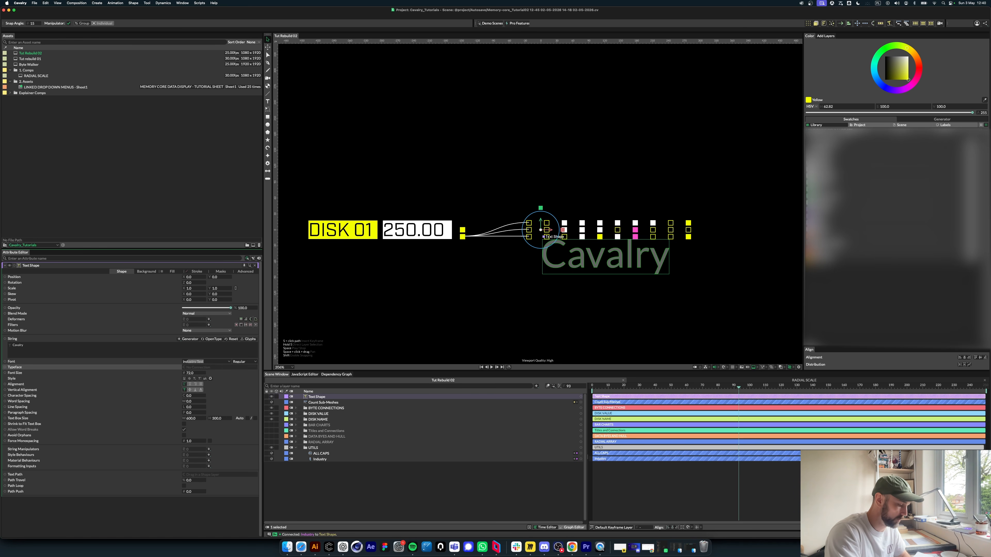
{"action": "key", "text": "Return"}
{"action": "left_click", "coordinate": [255, 361]}
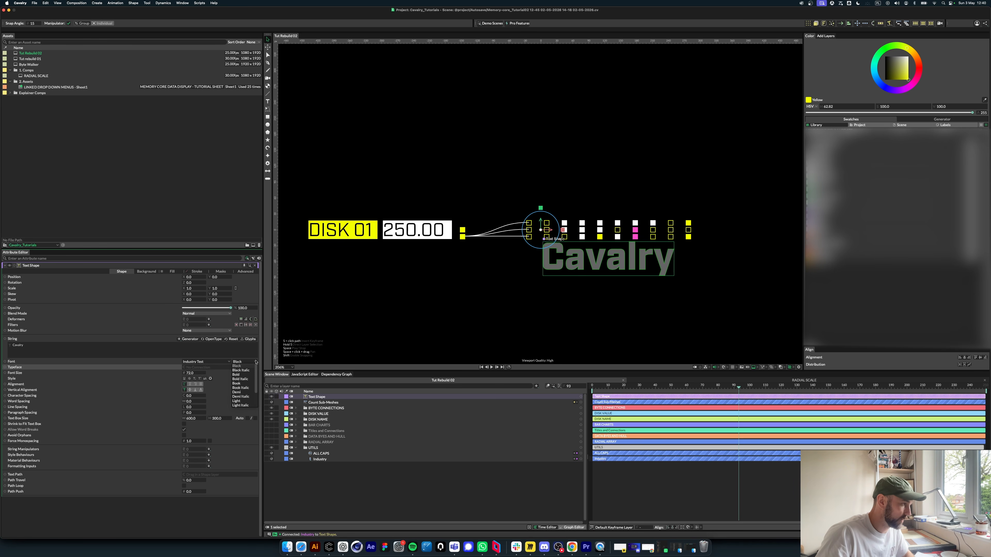
Step: Duplicate the Industry utility as "Industry demi", set its weight to Demi and connect it to the Text Shape's typeface
{"action": "left_click", "coordinate": [320, 459]}
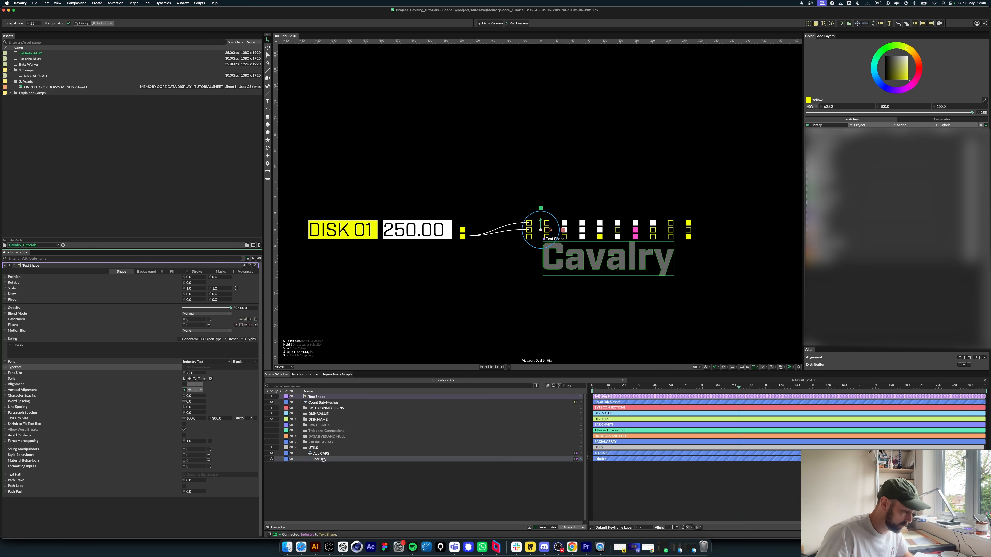
{"action": "key", "text": "super+d"}
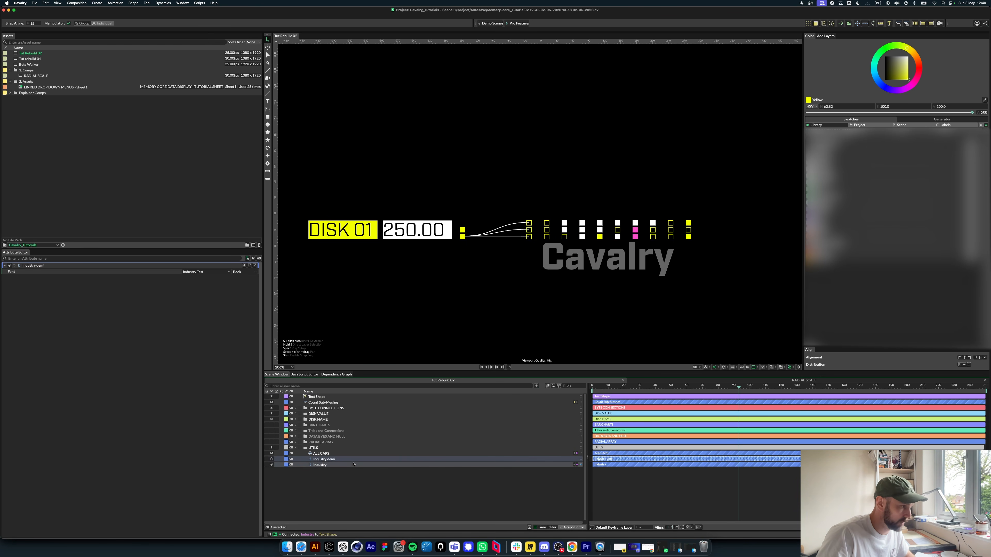
{"action": "left_click", "coordinate": [255, 272]}
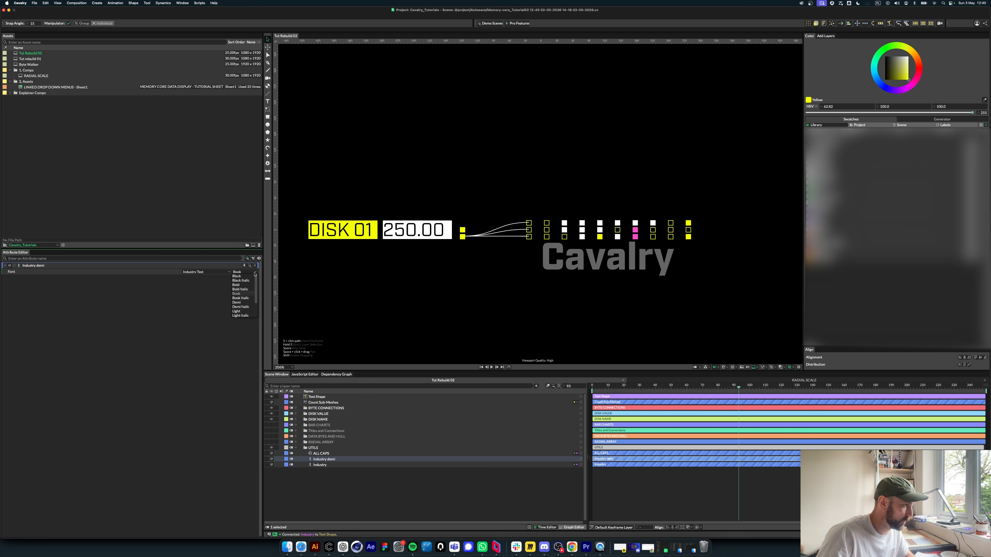
{"action": "left_click", "coordinate": [245, 303]}
{"action": "left_click_drag", "start_coordinate": [581, 460], "coordinate": [320, 397]}
{"action": "left_click", "coordinate": [329, 401]}
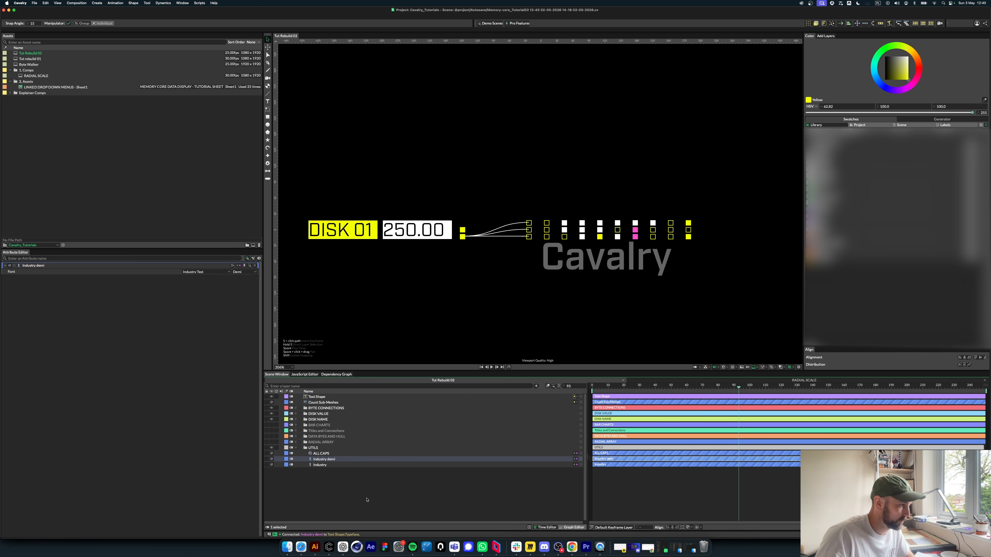
Step: Set the Text Shape's font size to 30, enable automatic text box width and height, and centre it vertically
{"action": "left_click", "coordinate": [312, 397]}
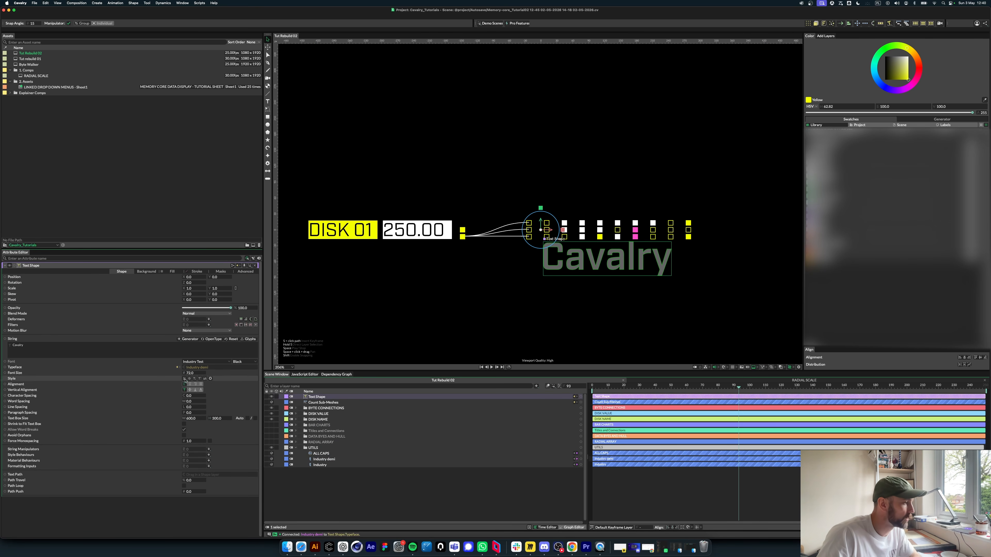
{"action": "type", "text": "30"}
{"action": "key", "text": "Return"}
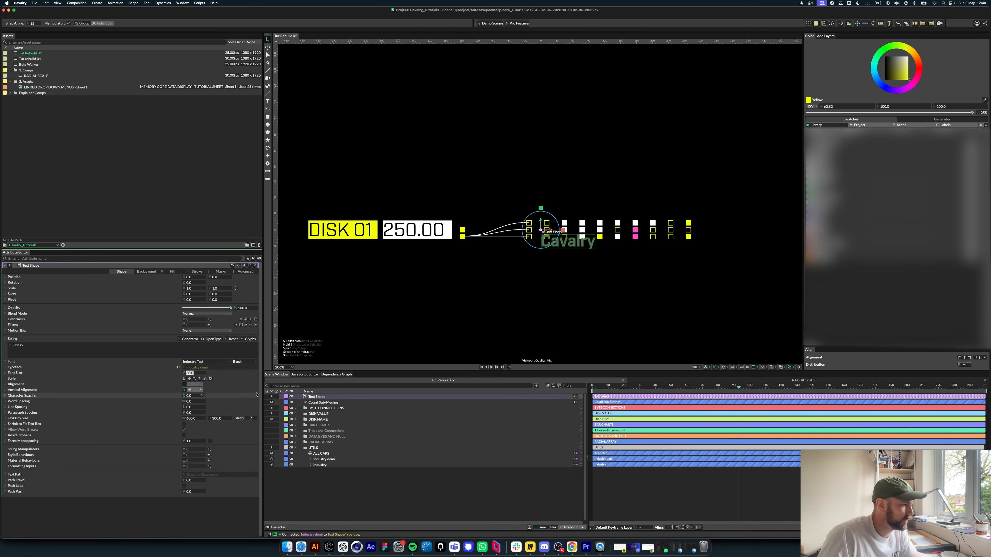
{"action": "left_click", "coordinate": [247, 418]}
{"action": "left_click", "coordinate": [255, 418]}
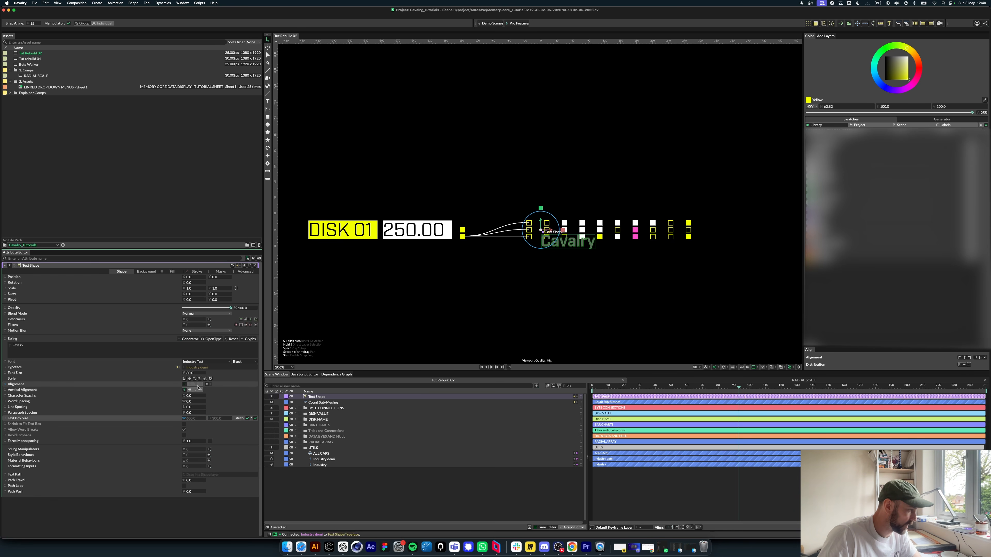
{"action": "left_click", "coordinate": [190, 390]}
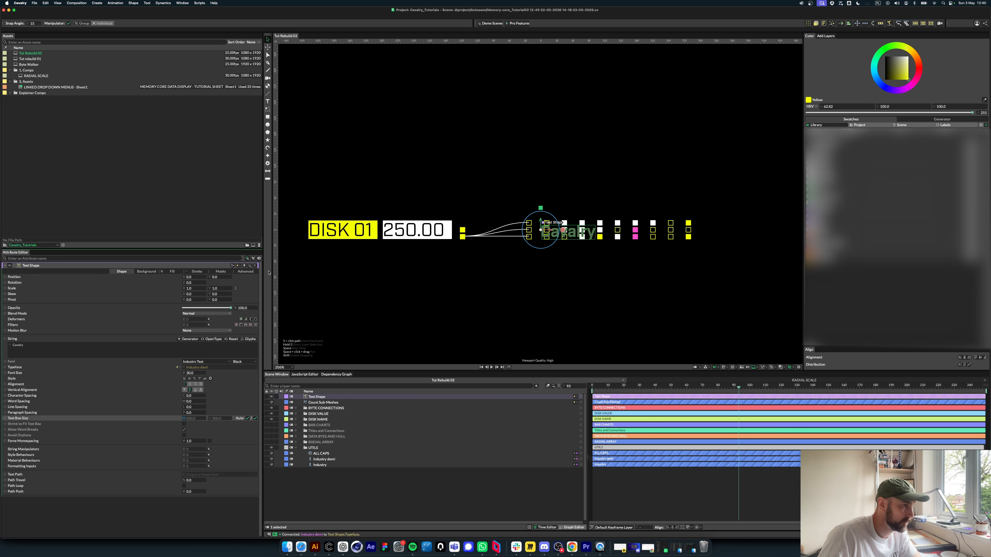
Step: Set the Text Shape's font size to 50
{"action": "left_click", "coordinate": [190, 373]}
{"action": "type", "text": "50"}
{"action": "key", "text": "Return"}
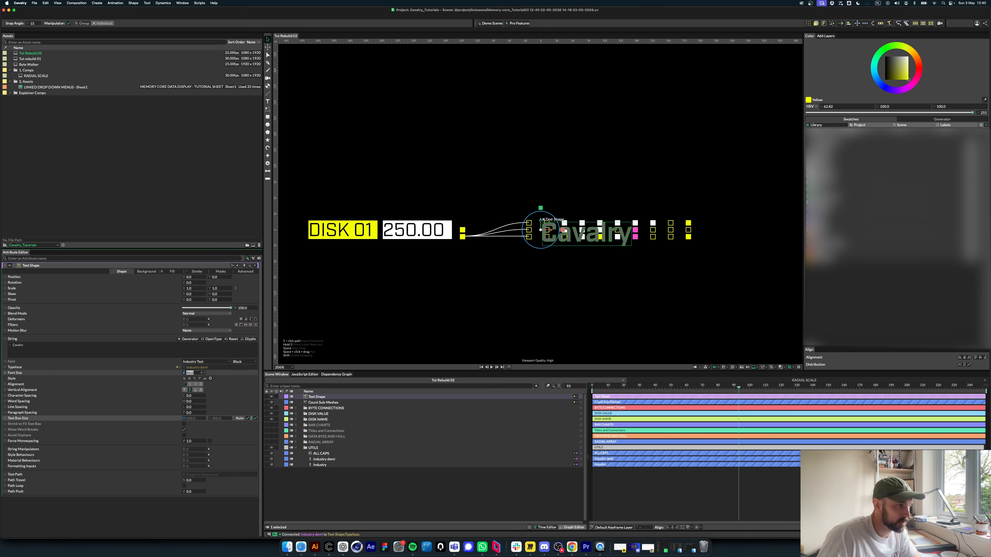
Step: Clear the Text Shape's default string and drive it with a Value string generator
{"action": "left_click", "coordinate": [180, 348]}
{"action": "key", "text": "super+a"}
{"action": "key", "text": "BackSpace"}
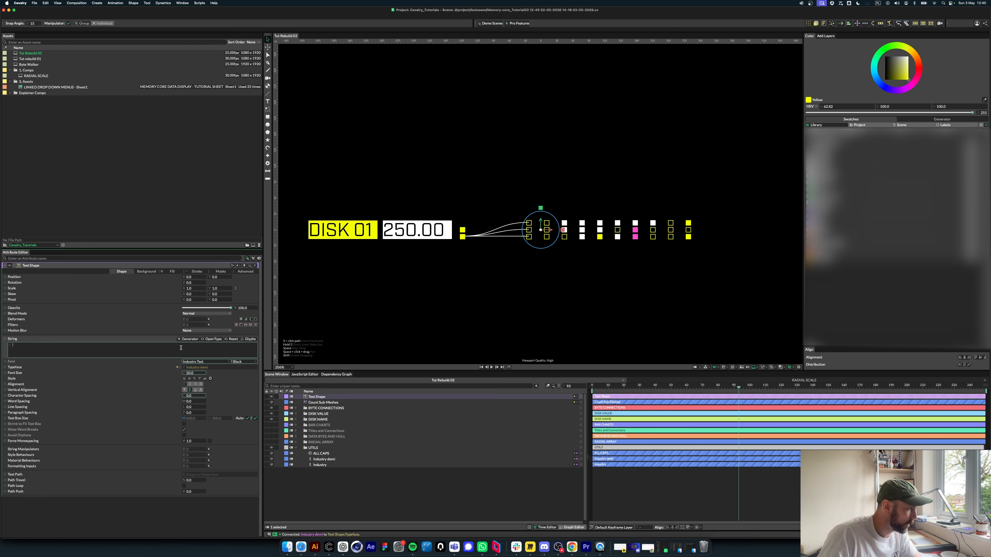
{"action": "left_click", "coordinate": [188, 339]}
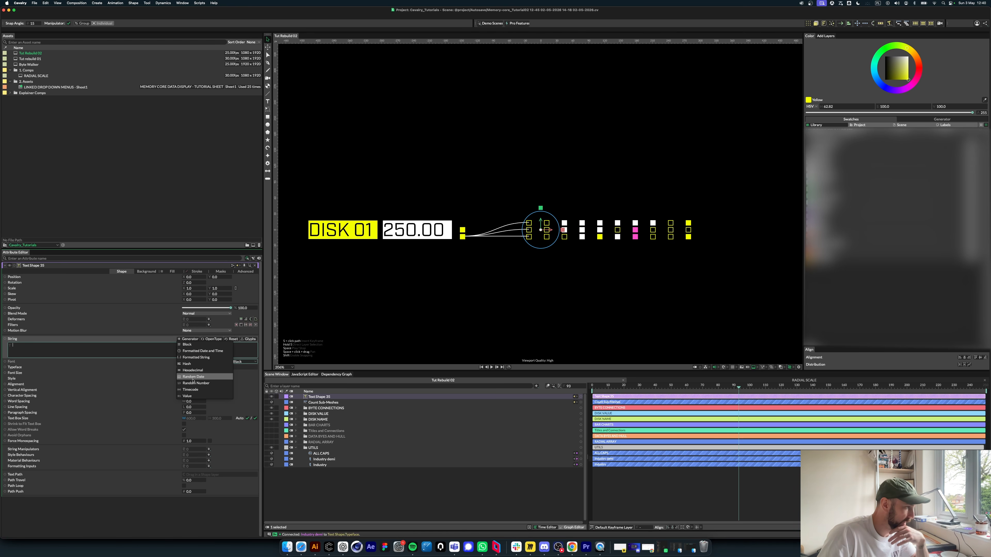
{"action": "left_click", "coordinate": [190, 396]}
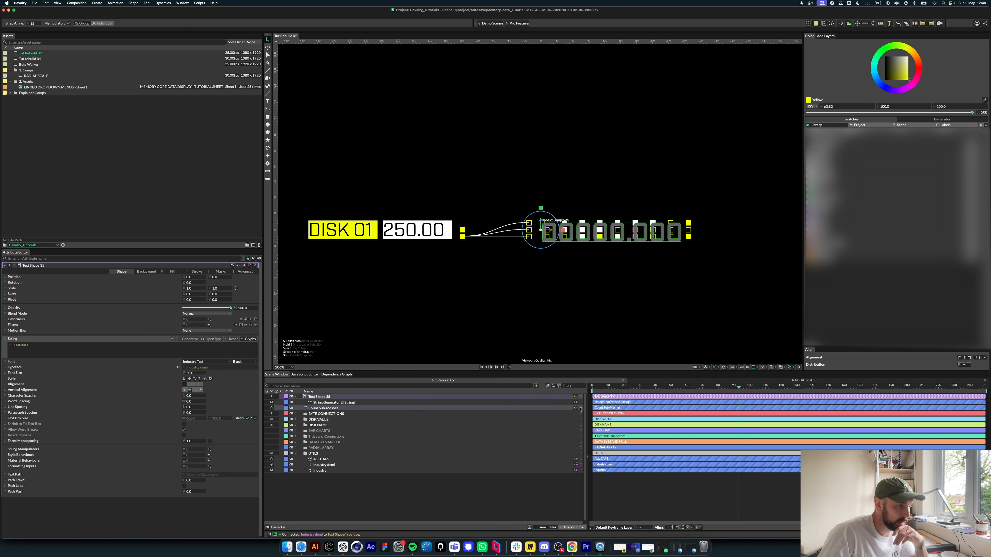
Step: Connect Count Sub-Meshes to the string generator's Number, and set its Precision to 0 and Padding to 1
{"action": "left_click_drag", "start_coordinate": [581, 408], "coordinate": [339, 404]}
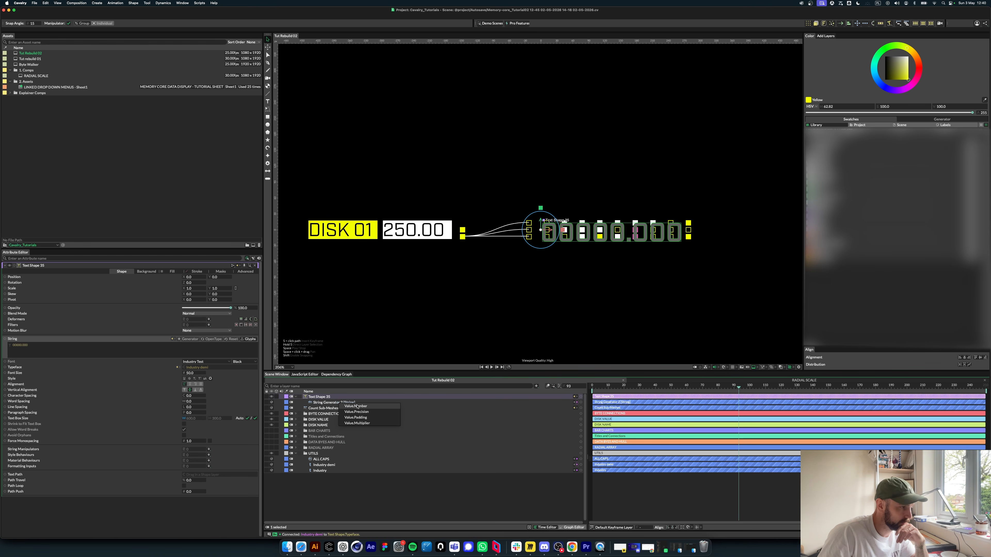
{"action": "left_click", "coordinate": [339, 405]}
{"action": "left_click", "coordinate": [339, 403]}
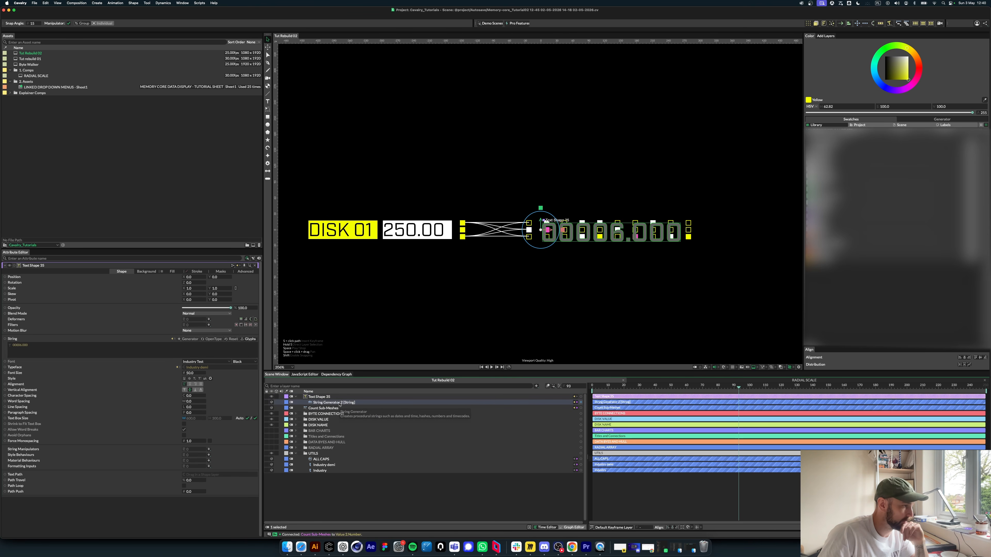
{"action": "left_click_drag", "start_coordinate": [185, 289], "coordinate": [170, 284]}
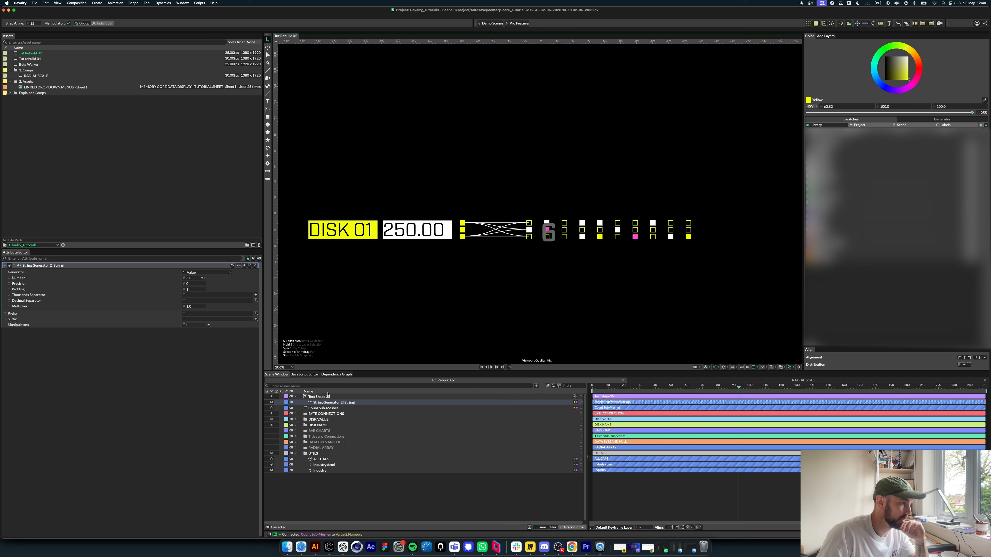
Step: Change the Text Shape's fill to white and move it to just right of the last column of bytes
{"action": "left_click", "coordinate": [549, 231]}
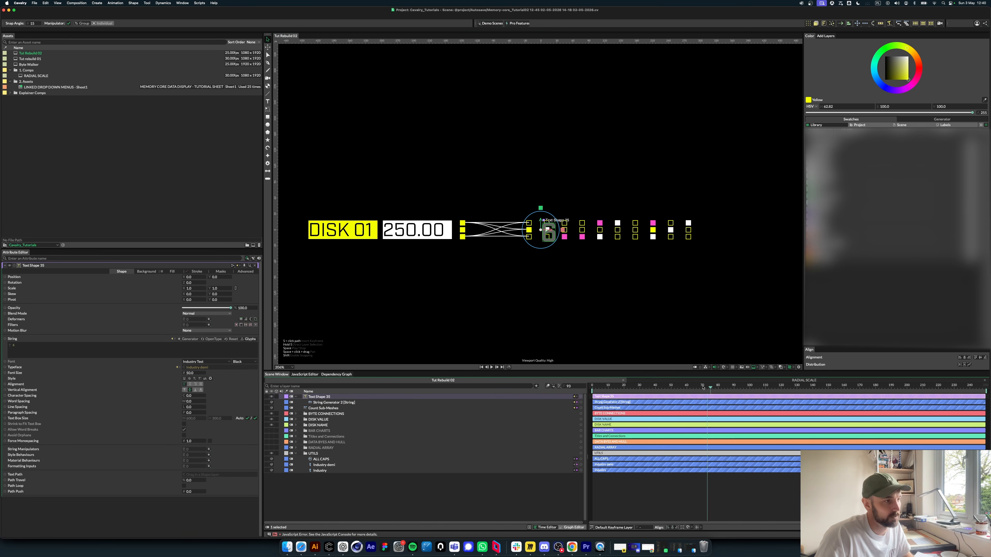
{"action": "left_click_drag", "start_coordinate": [703, 387], "coordinate": [692, 387]}
{"action": "left_click", "coordinate": [172, 271]}
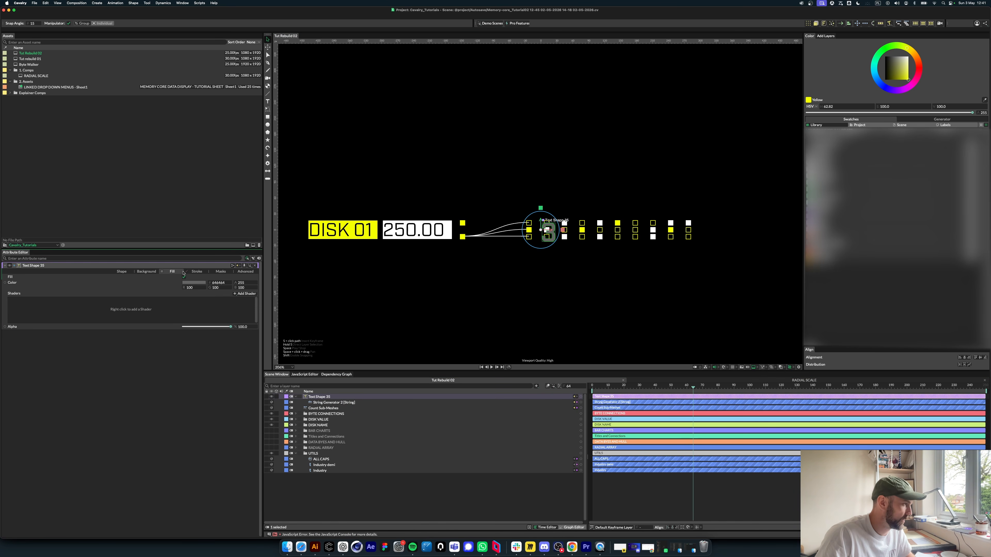
{"action": "left_click", "coordinate": [193, 283]}
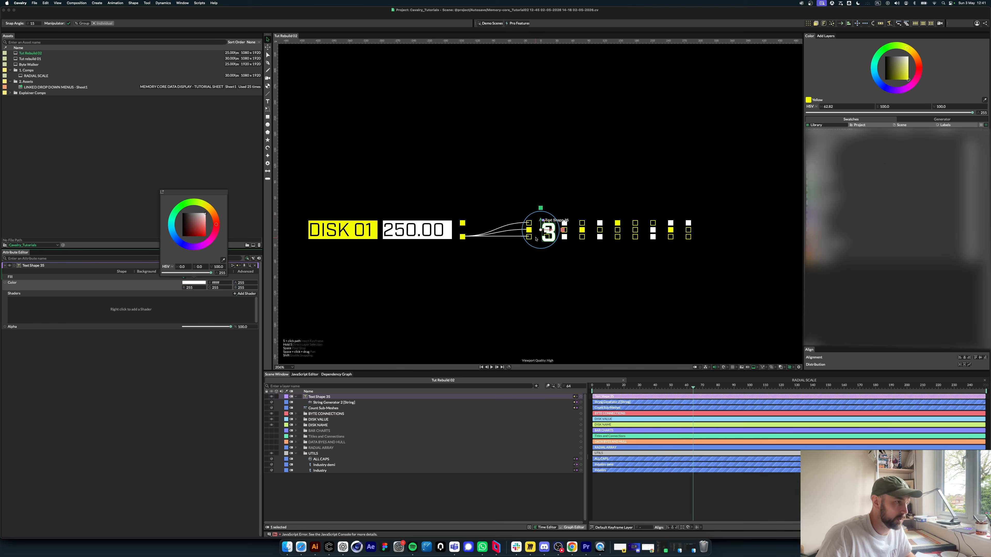
{"action": "left_click_drag", "start_coordinate": [546, 232], "coordinate": [696, 236]}
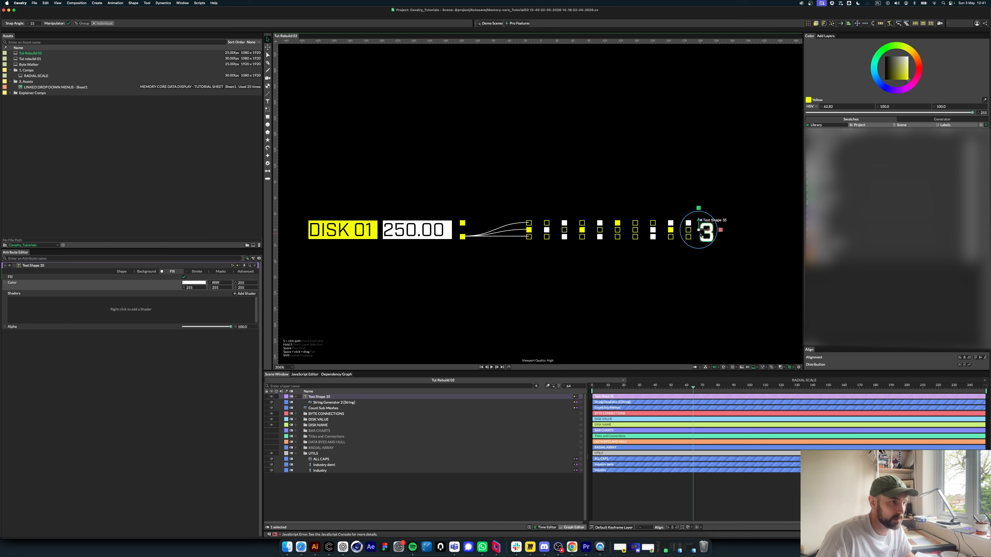
Step: Shift the count text's X position slightly further from the bytes, and scrub the timeline to check it against the connection lines
{"action": "left_click", "coordinate": [121, 271]}
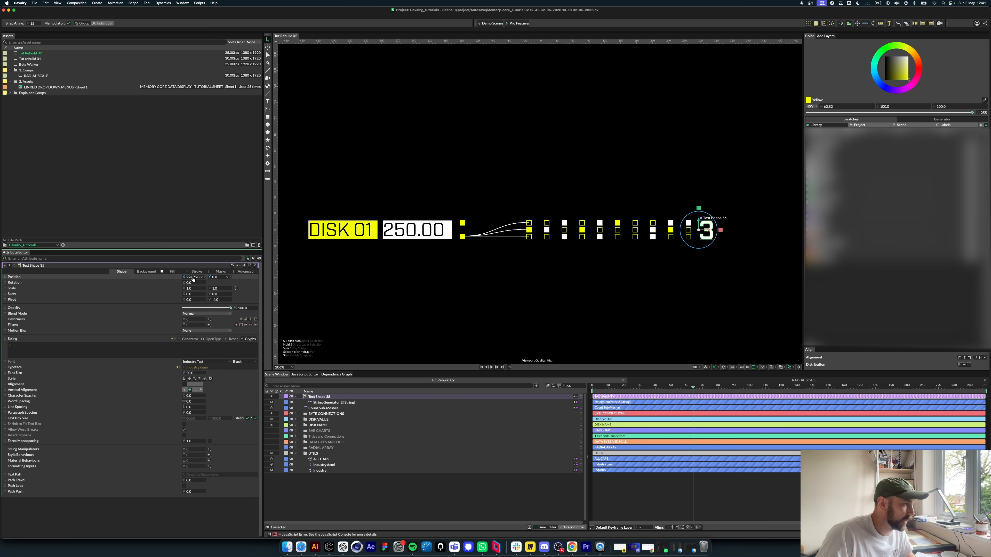
{"action": "left_click", "coordinate": [535, 281]}
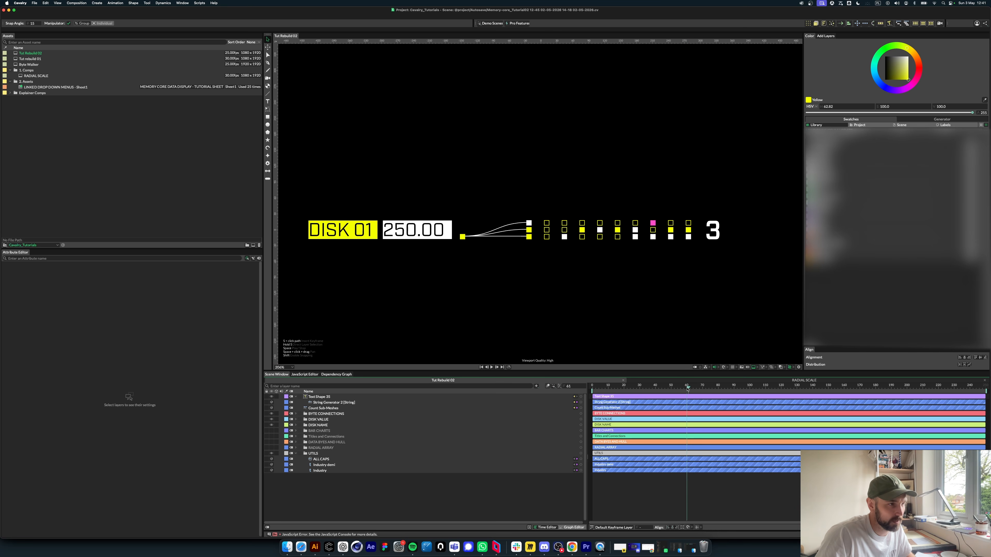
{"action": "left_click_drag", "start_coordinate": [688, 388], "coordinate": [652, 394]}
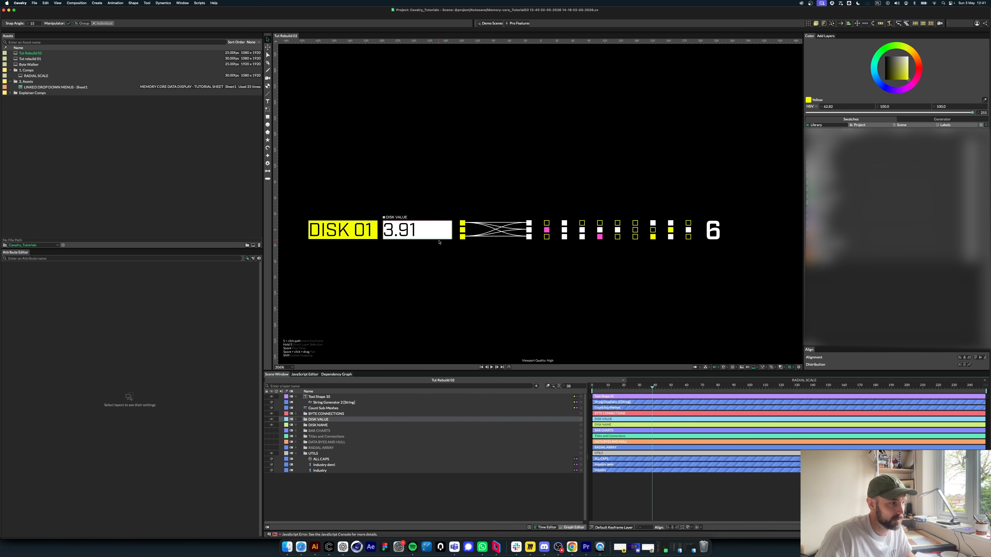
{"action": "left_click", "coordinate": [462, 230]}
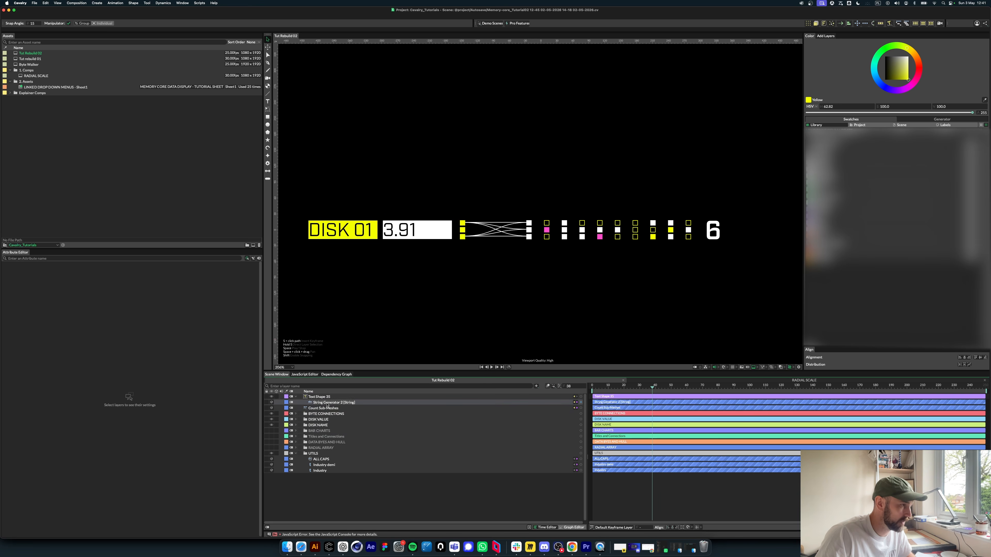
Step: Turn off Use Layer as Seed and Use Position Context on the Shape Id noise of ANCHOR BYTES
{"action": "left_click", "coordinate": [295, 413]}
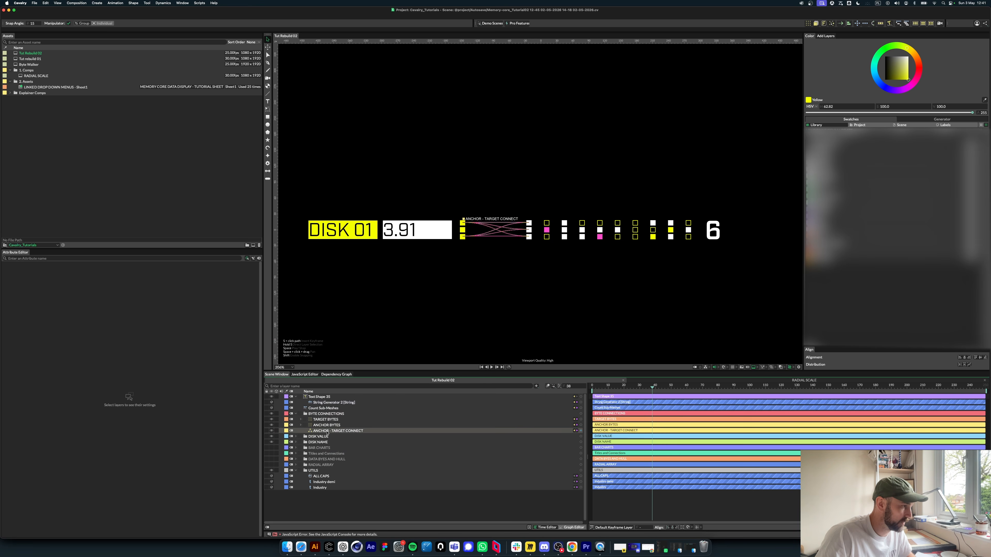
{"action": "left_click", "coordinate": [300, 425]}
{"action": "left_click", "coordinate": [331, 430]}
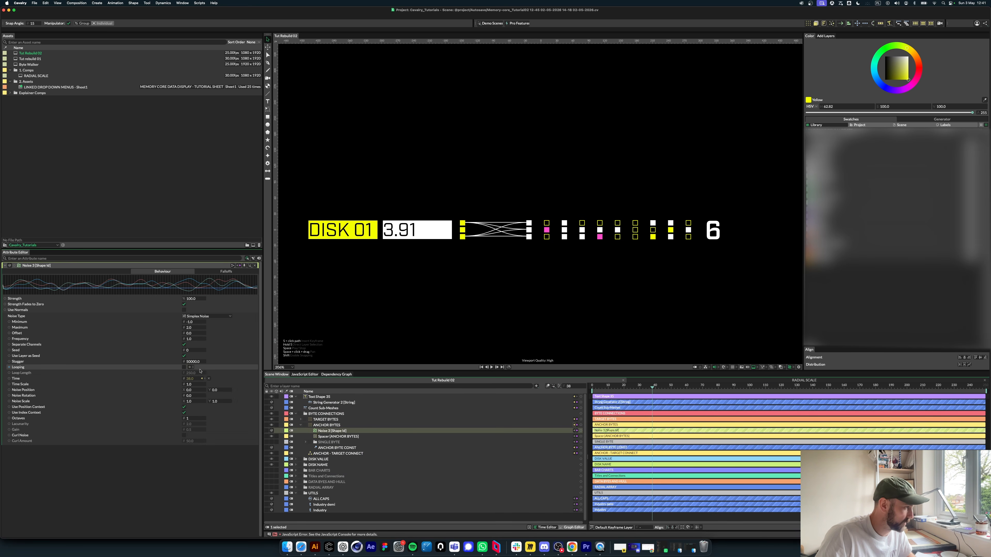
{"action": "left_click", "coordinate": [184, 356]}
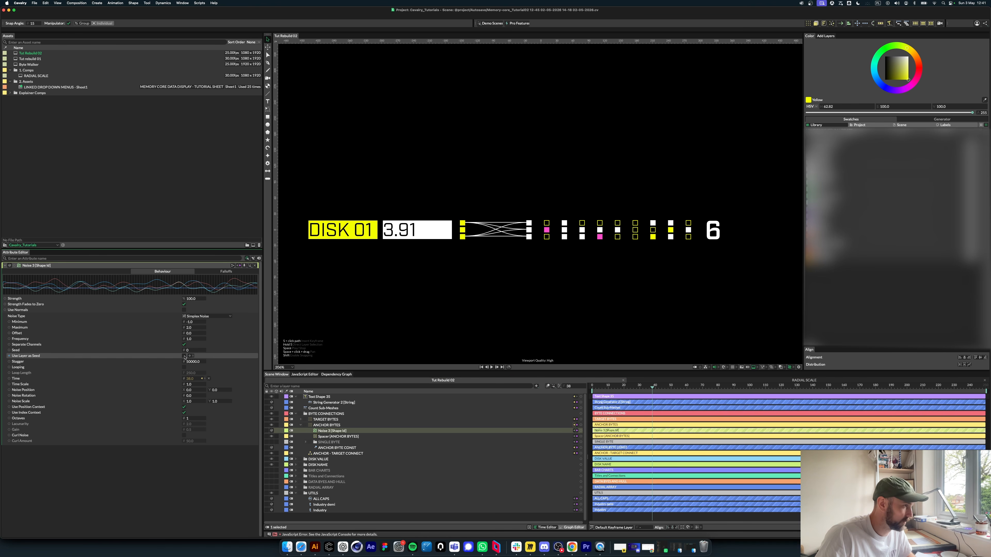
{"action": "left_click", "coordinate": [184, 407]}
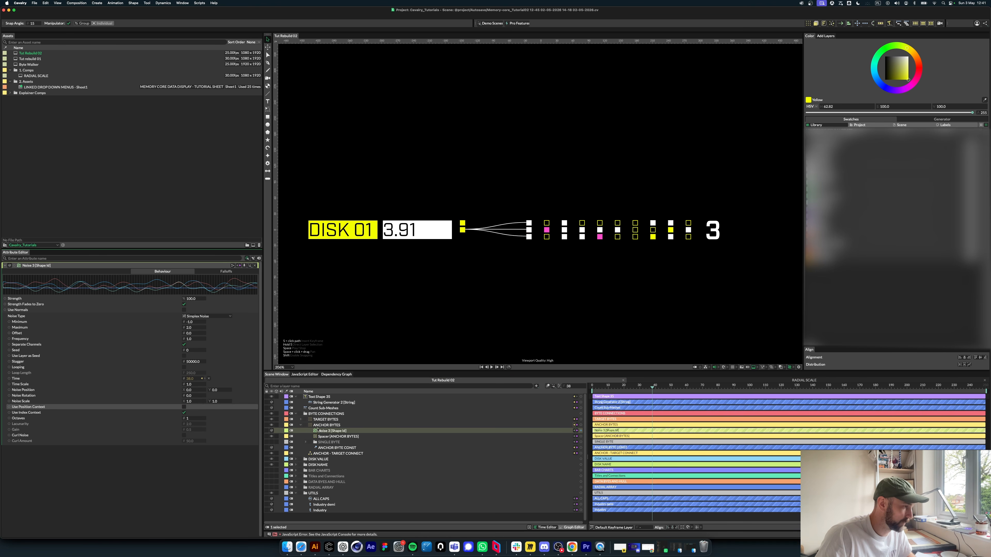
Step: Check the TARGET BYTES noise, then set ANCHOR - TARGET CONNECT to Nearest mode with Skip Points at 1
{"action": "left_click", "coordinate": [300, 420]}
{"action": "left_click", "coordinate": [332, 427]}
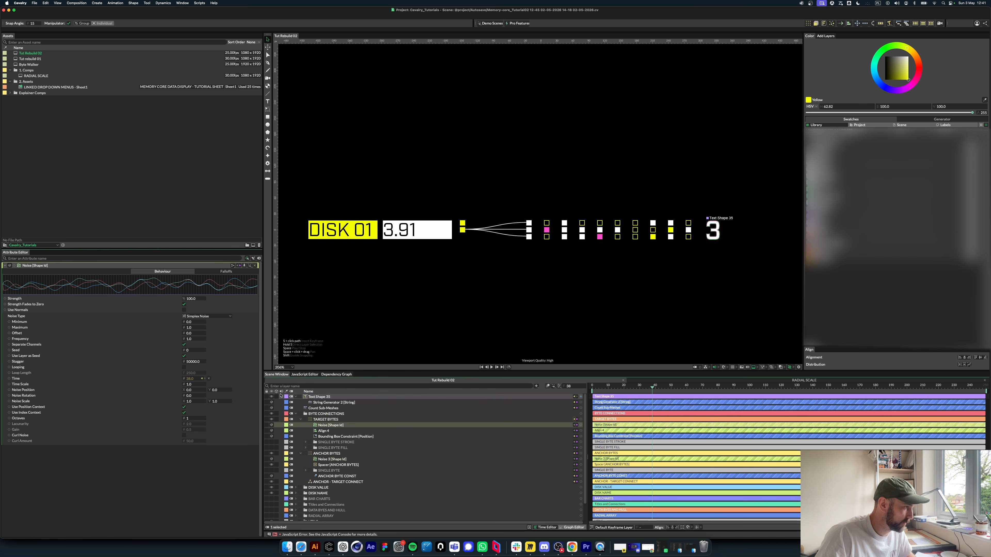
{"action": "left_click", "coordinate": [301, 420]}
{"action": "left_click", "coordinate": [336, 453]}
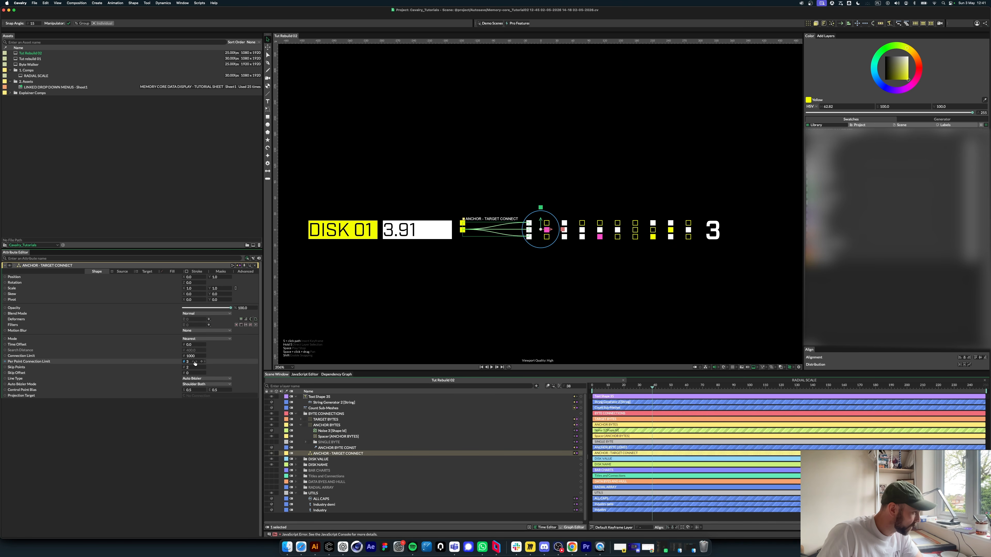
{"action": "left_click", "coordinate": [194, 339]}
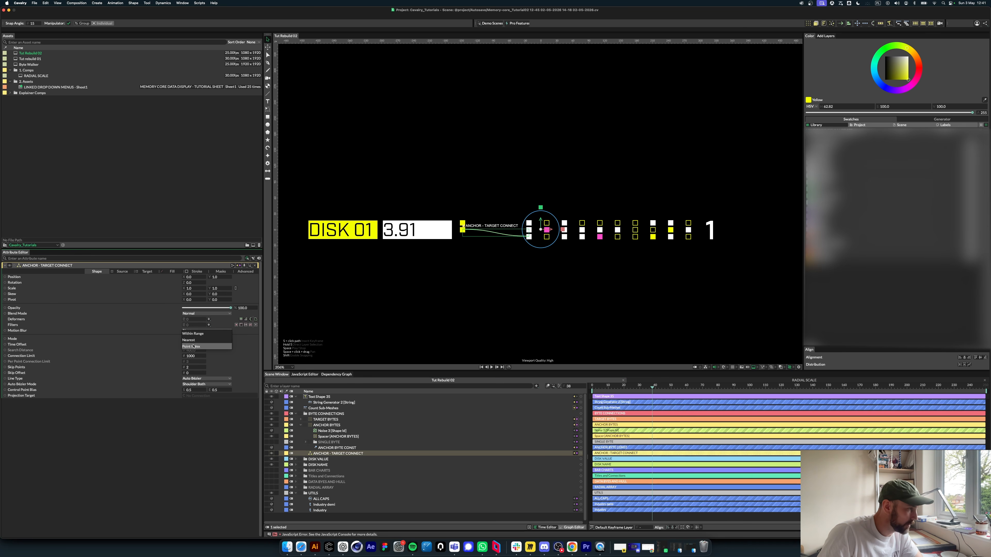
{"action": "left_click", "coordinate": [194, 341]}
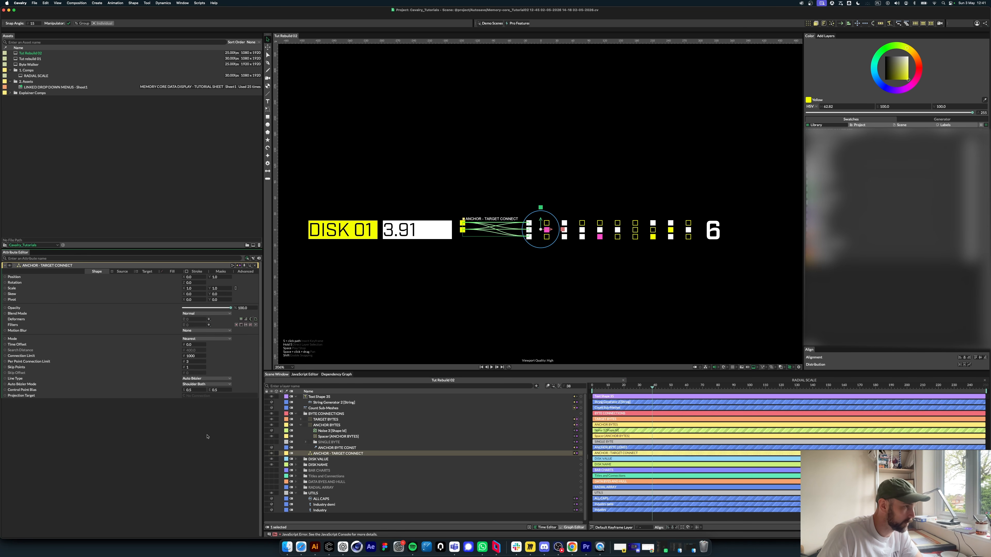
Step: Scrub through the timeline to check the count text against the connection lines, and collapse the BYTE CONNECTIONS group
{"action": "left_click_drag", "start_coordinate": [651, 389], "coordinate": [843, 387]}
{"action": "left_click", "coordinate": [301, 425]}
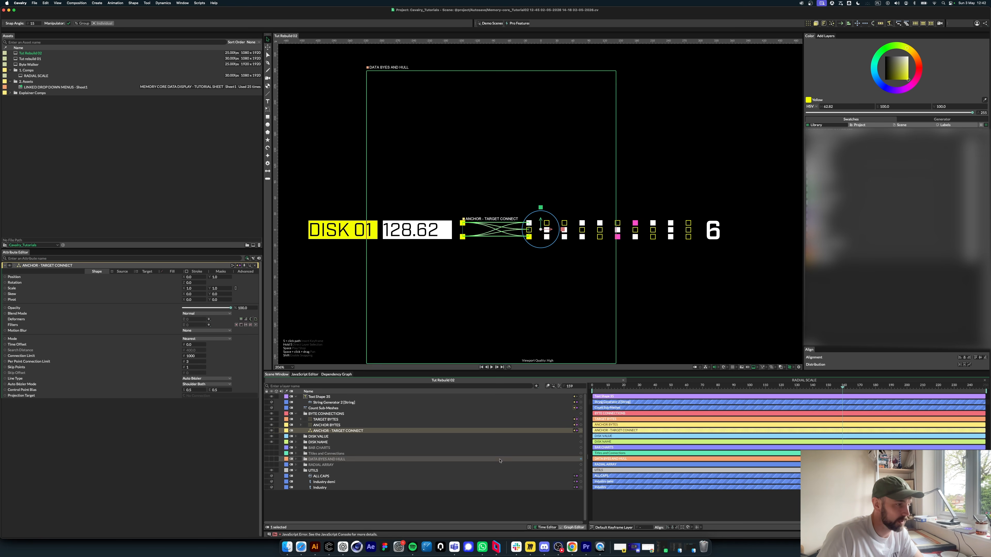
{"action": "left_click", "coordinate": [478, 502]}
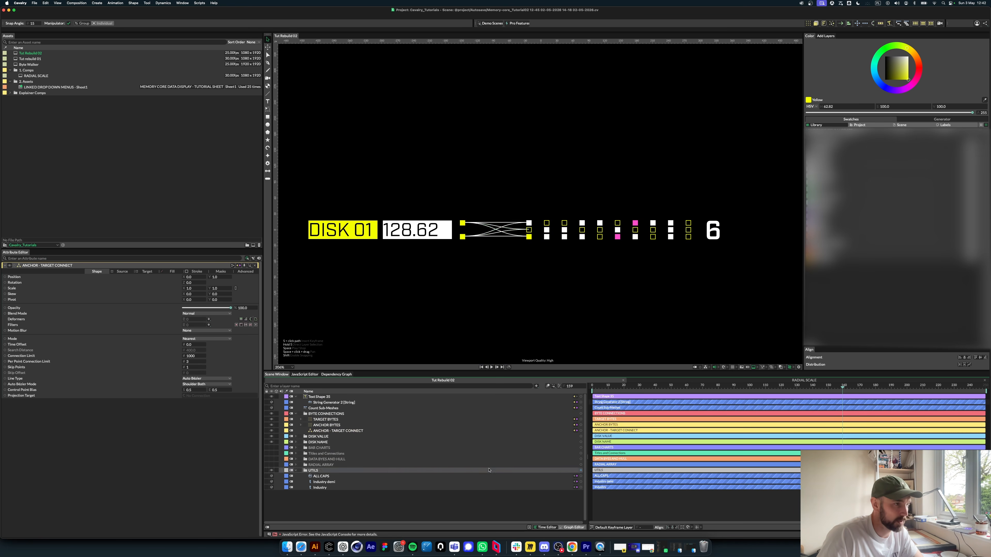
{"action": "left_click", "coordinate": [296, 415]}
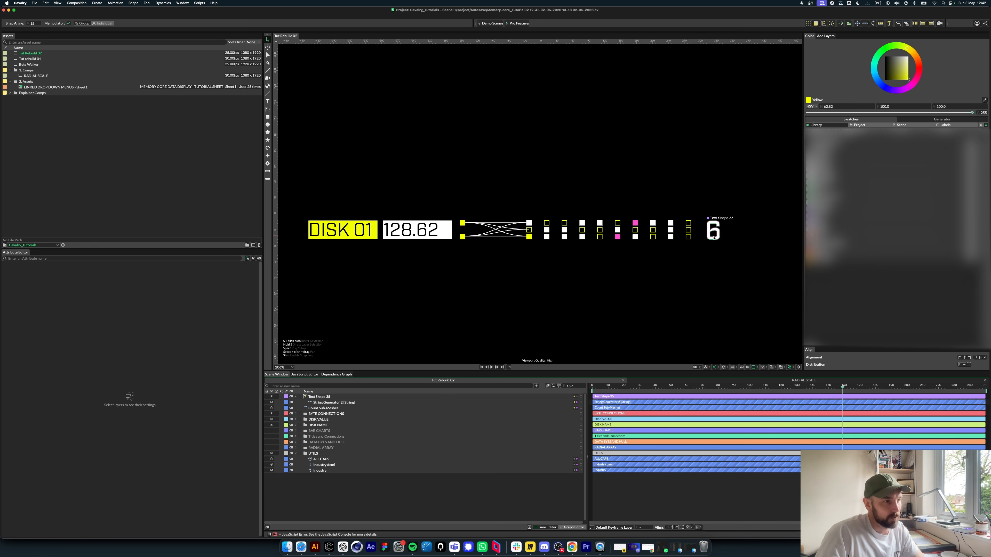
{"action": "left_click_drag", "start_coordinate": [705, 389], "coordinate": [868, 380]}
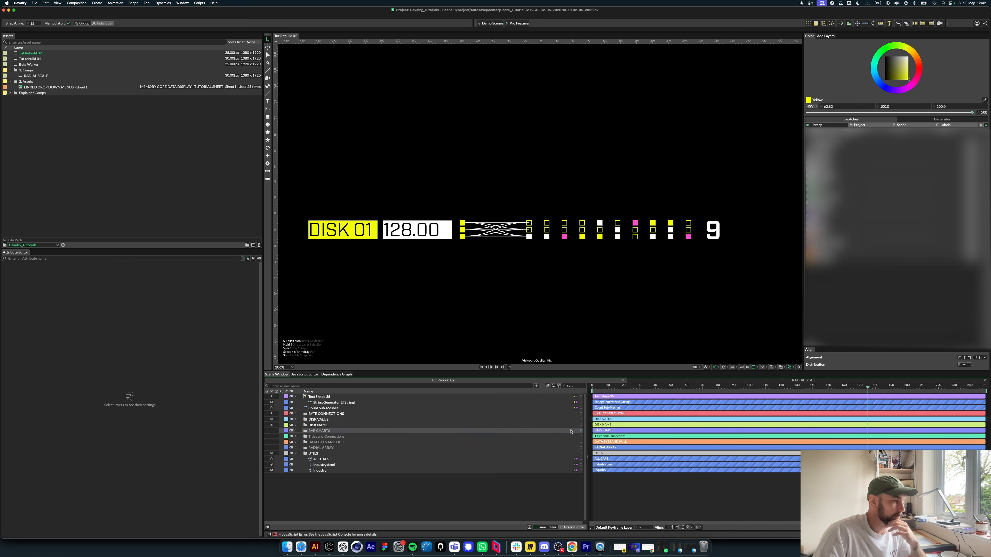
Step: Rename the count's Text Shape layer to CONNECTION COUNT, and collapse it along with the UTILS group
{"action": "left_click", "coordinate": [320, 396]}
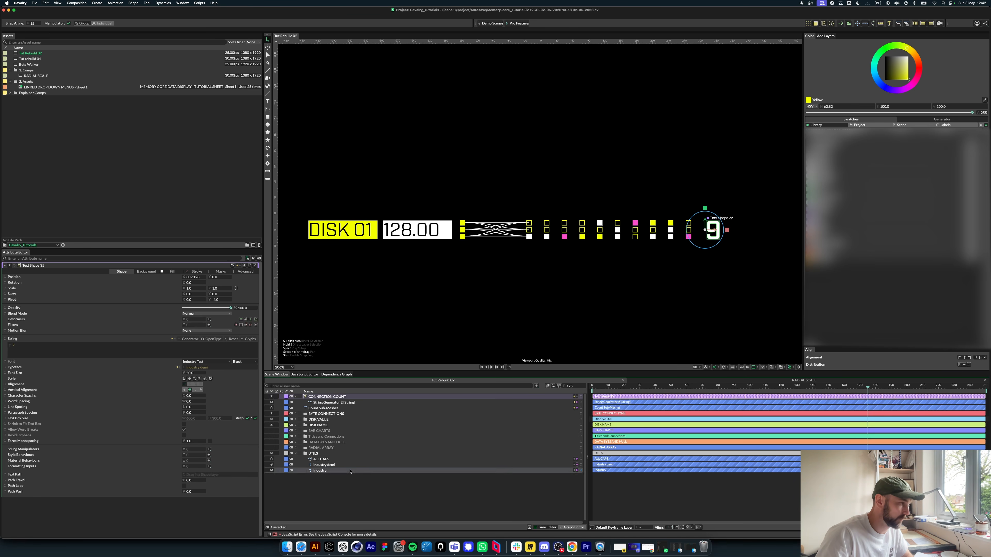
{"action": "left_click", "coordinate": [348, 484]}
{"action": "left_click", "coordinate": [326, 396]}
{"action": "left_click", "coordinate": [295, 397]}
{"action": "left_click", "coordinate": [375, 474]}
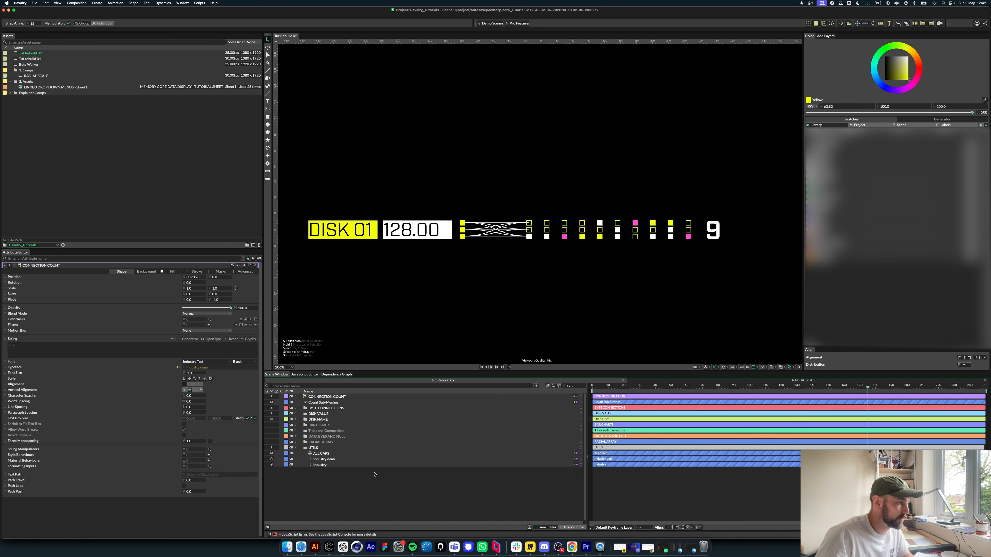
{"action": "left_click", "coordinate": [295, 448]}
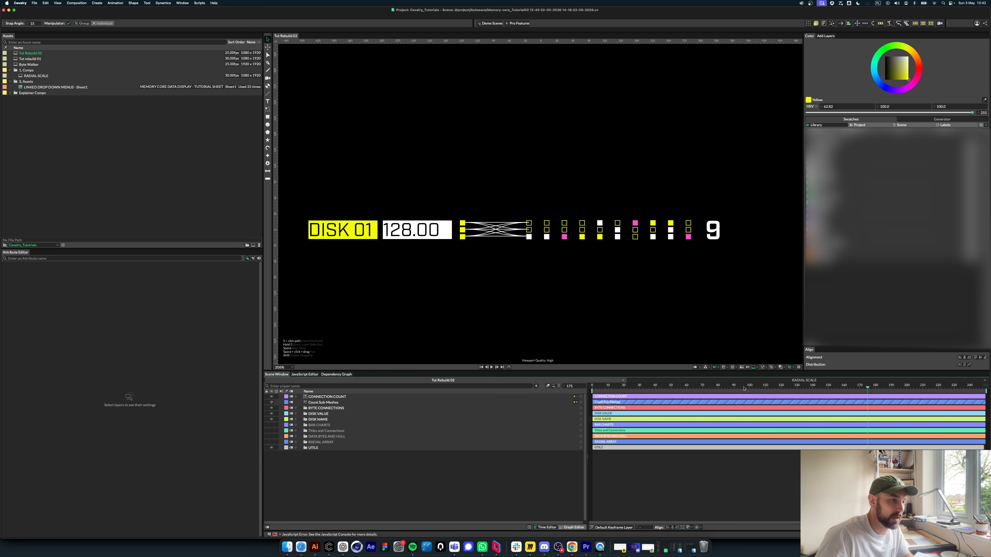
Step: Try a Per Point Connection Limit of 2 and Skip Points of 2 on ANCHOR - TARGET CONNECT, scrubbing to compare the connections
{"action": "left_click_drag", "start_coordinate": [743, 389], "coordinate": [944, 392]}
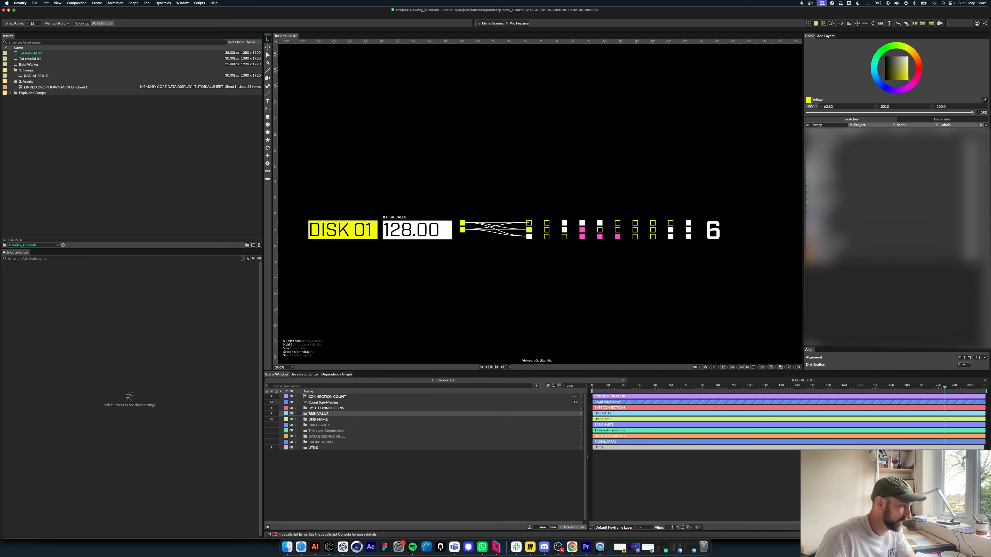
{"action": "left_click", "coordinate": [296, 408]}
{"action": "left_click", "coordinate": [332, 425]}
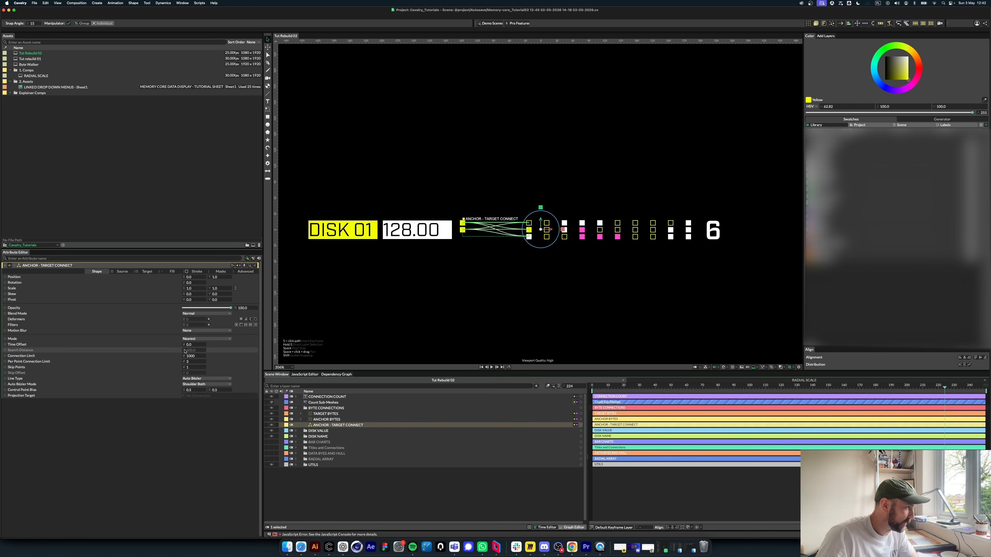
{"action": "left_click", "coordinate": [191, 362]}
{"action": "type", "text": "2"}
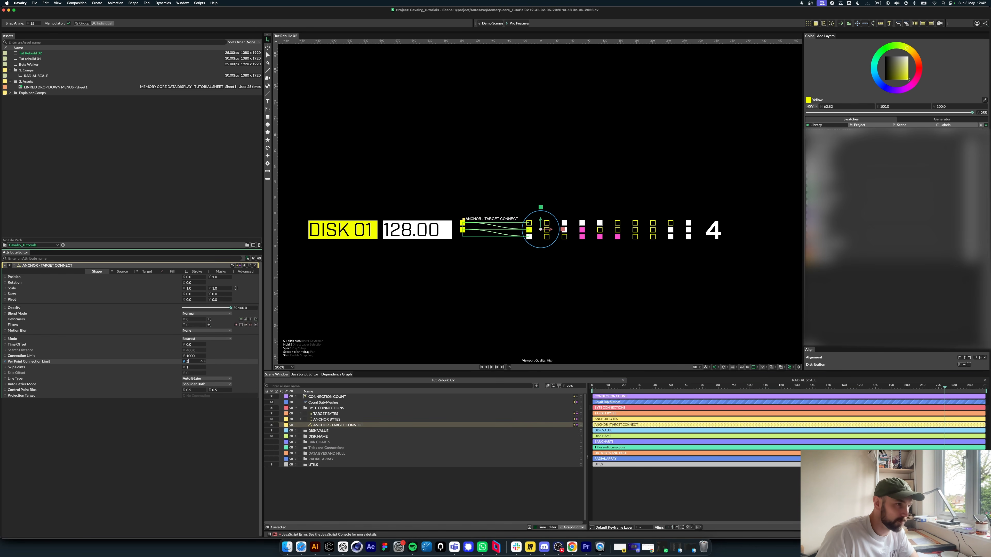
{"action": "left_click", "coordinate": [694, 388]}
{"action": "left_click", "coordinate": [191, 367]}
{"action": "type", "text": "2"}
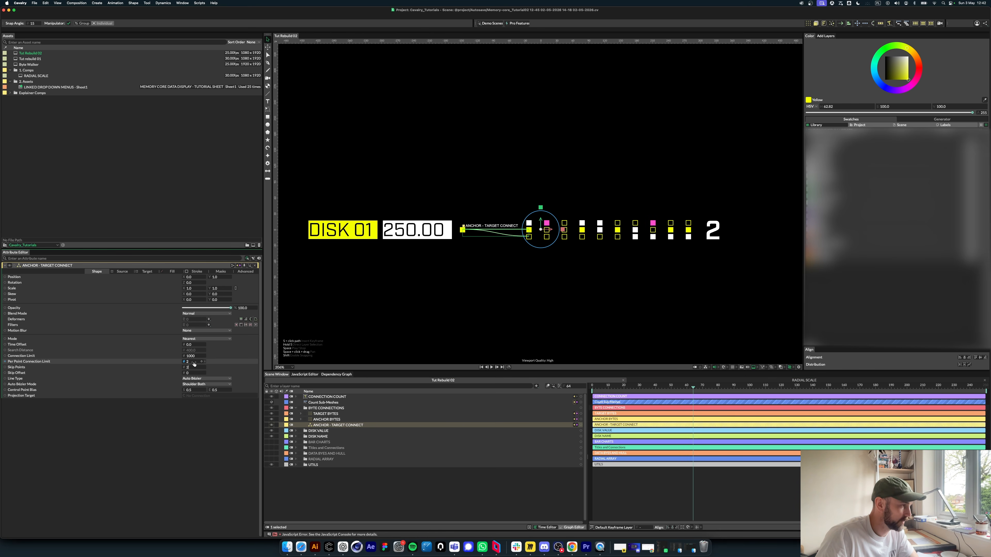
{"action": "left_click", "coordinate": [194, 362]}
{"action": "left_click_drag", "start_coordinate": [649, 387], "coordinate": [761, 390]}
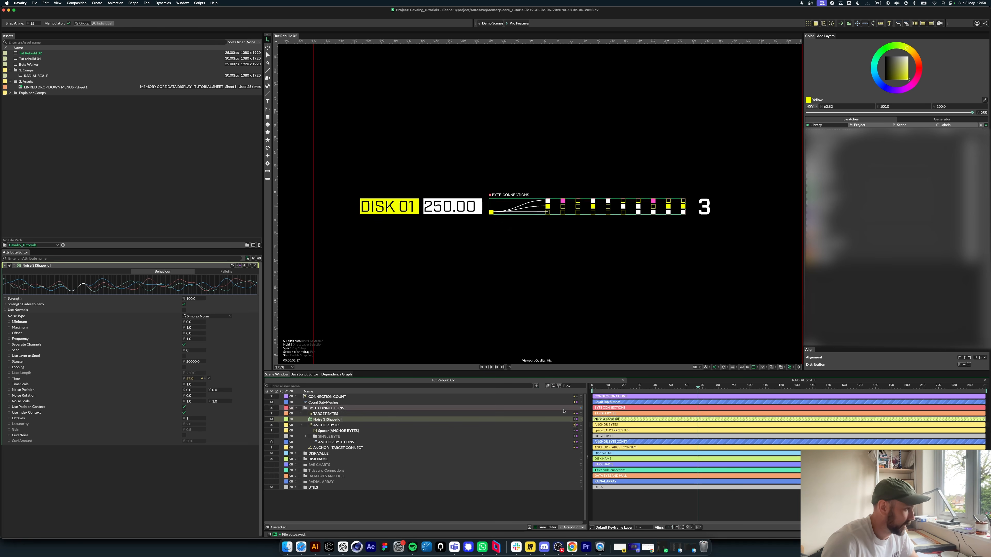
Step: Review the ANCHOR BYTES settings at different frames and nest its Shape Id noise under ANCHOR BYTES
{"action": "left_click", "coordinate": [328, 426]}
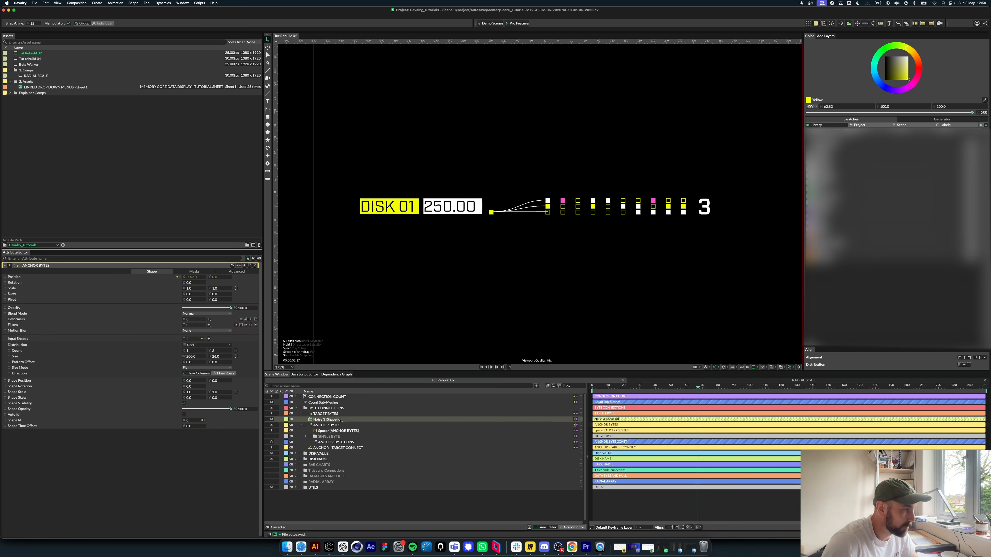
{"action": "left_click", "coordinate": [339, 420]}
{"action": "left_click", "coordinate": [327, 425]}
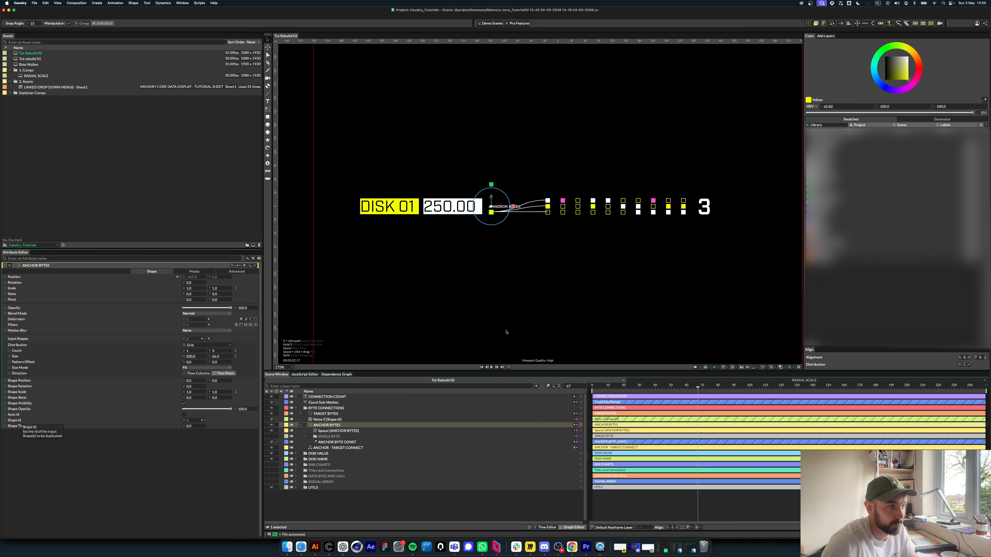
{"action": "left_click_drag", "start_coordinate": [733, 387], "coordinate": [807, 388]}
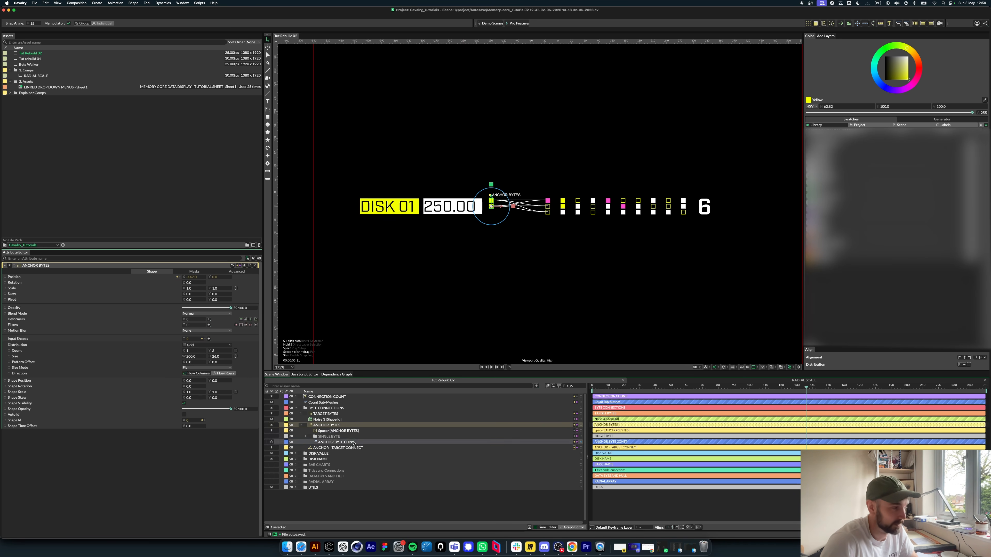
{"action": "left_click_drag", "start_coordinate": [347, 432], "coordinate": [296, 420]}
{"action": "left_click", "coordinate": [300, 419]}
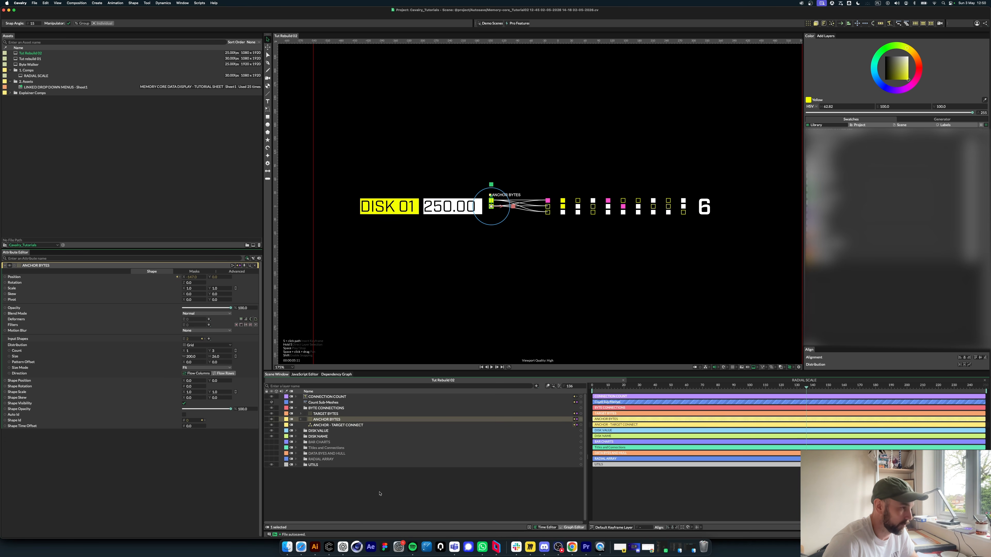
Step: Scrub the timeline to compare the visible anchor bytes with the connection count, and collapse the BYTE CONNECTIONS group
{"action": "left_click_drag", "start_coordinate": [635, 385], "coordinate": [771, 385]}
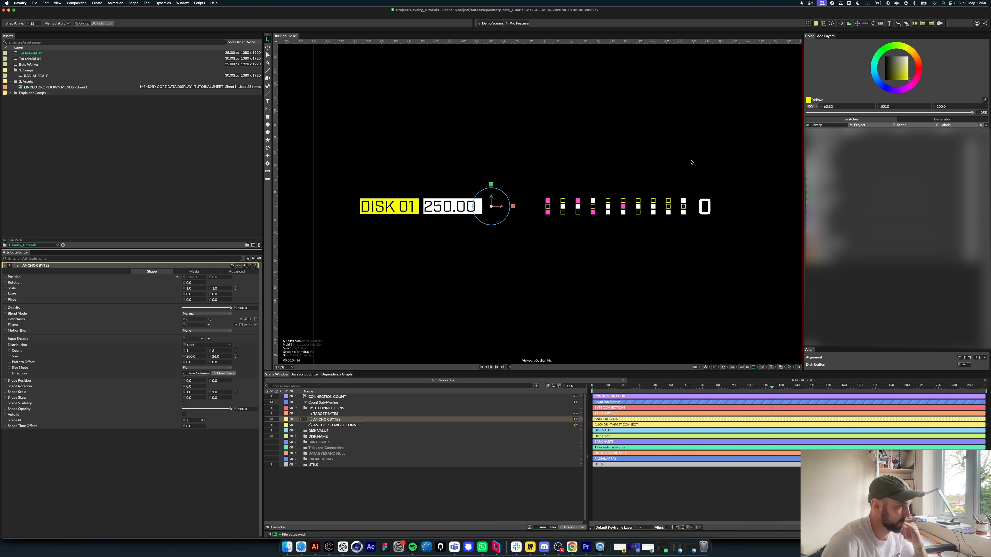
{"action": "left_click", "coordinate": [300, 420]}
{"action": "left_click", "coordinate": [296, 409]}
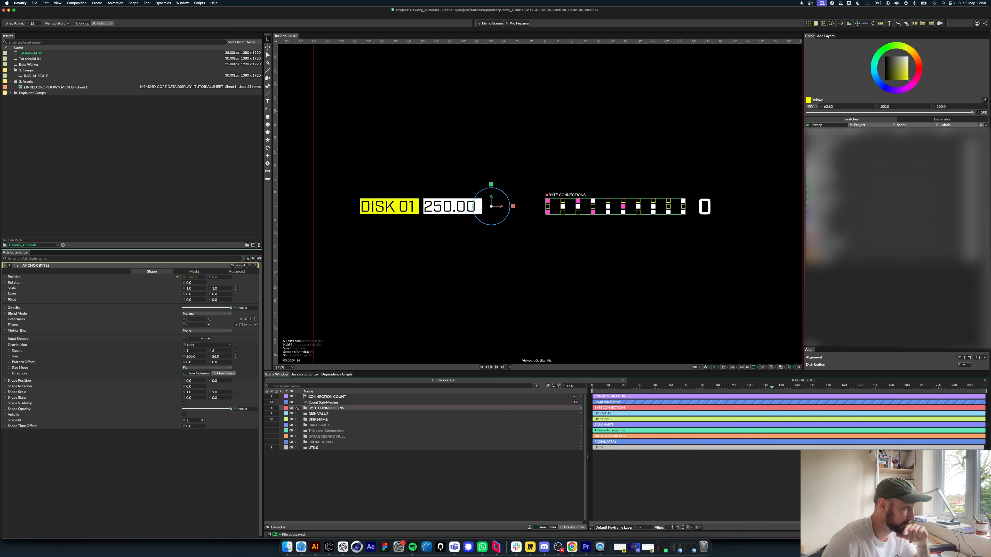
{"action": "left_click_drag", "start_coordinate": [649, 385], "coordinate": [625, 384]}
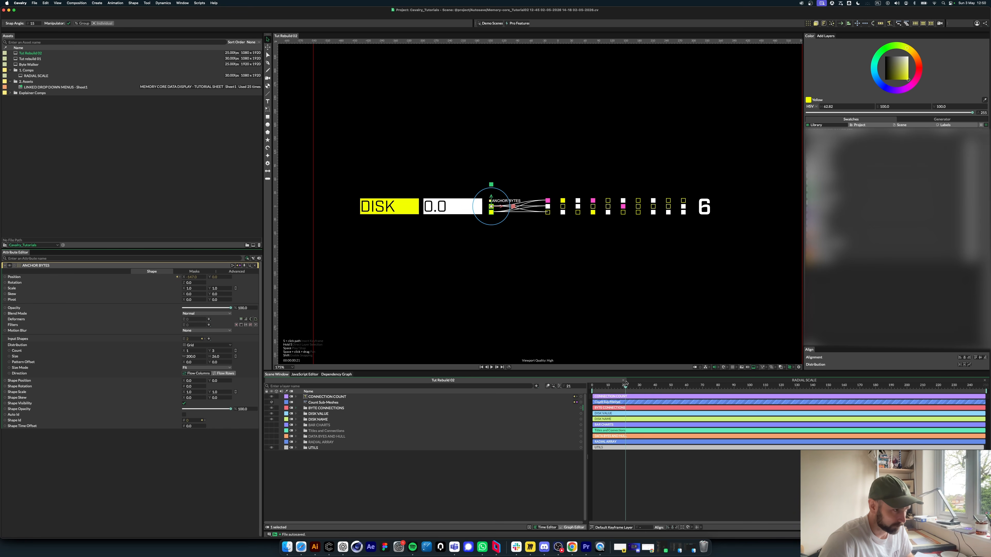
Step: Remove Count Sub-Meshes from the top level of the scene's layer list
{"action": "left_click", "coordinate": [456, 483]}
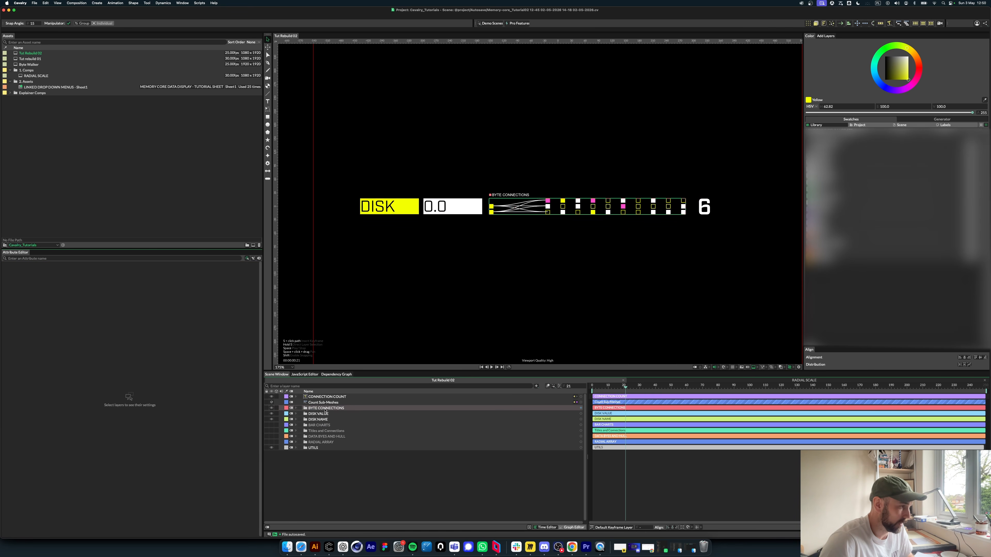
{"action": "left_click", "coordinate": [331, 401]}
{"action": "key", "text": "Delete"}
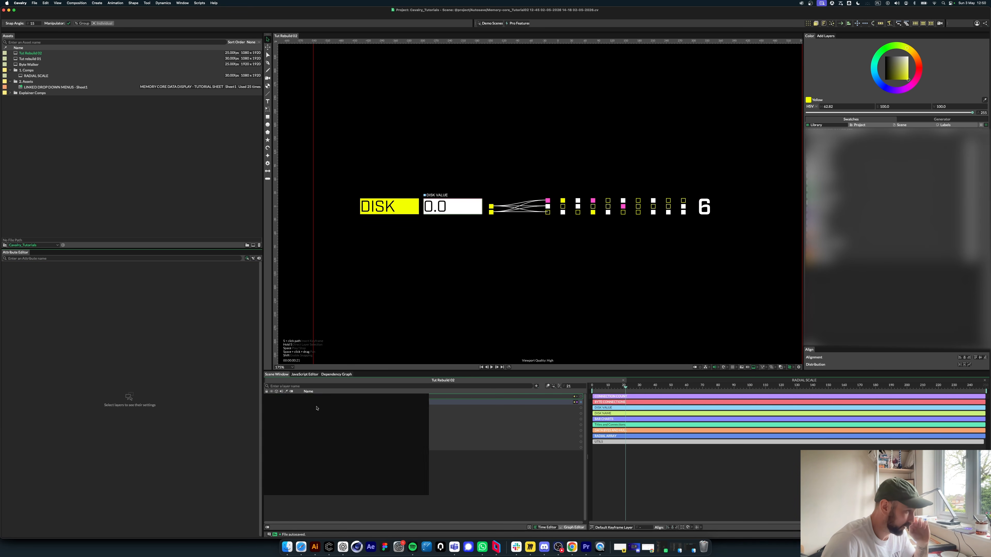
Step: Hide the TARGET BYTES, CONNECTION COUNT and ANCHOR - TARGET CONNECT layers to isolate the anchor bytes
{"action": "left_click", "coordinate": [304, 403]}
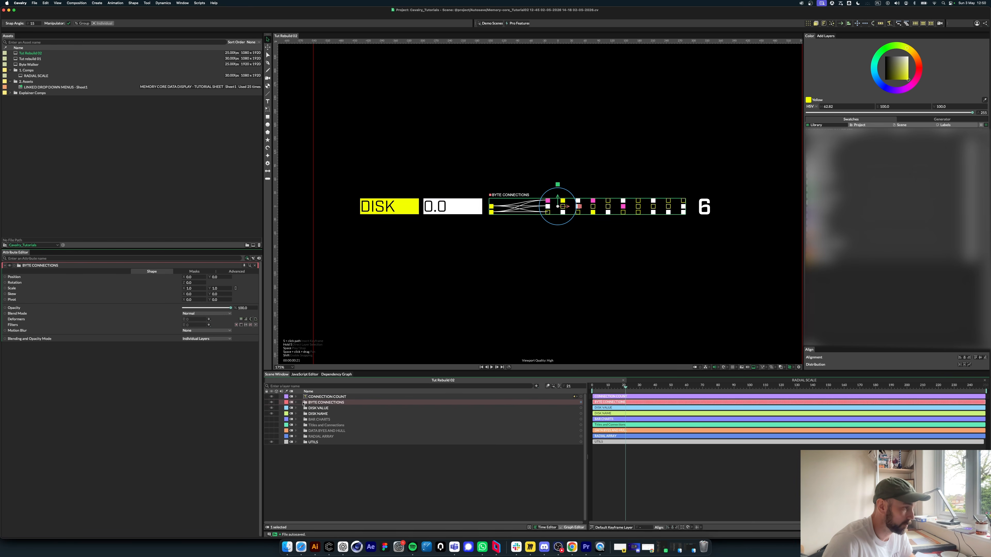
{"action": "left_click", "coordinate": [297, 402]}
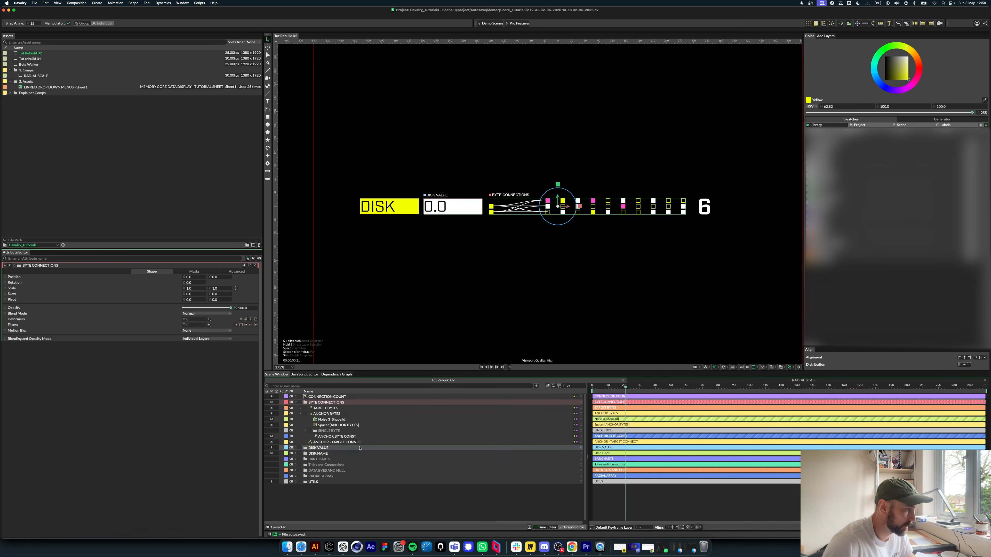
{"action": "left_click", "coordinate": [301, 413]}
{"action": "left_click", "coordinate": [271, 407]}
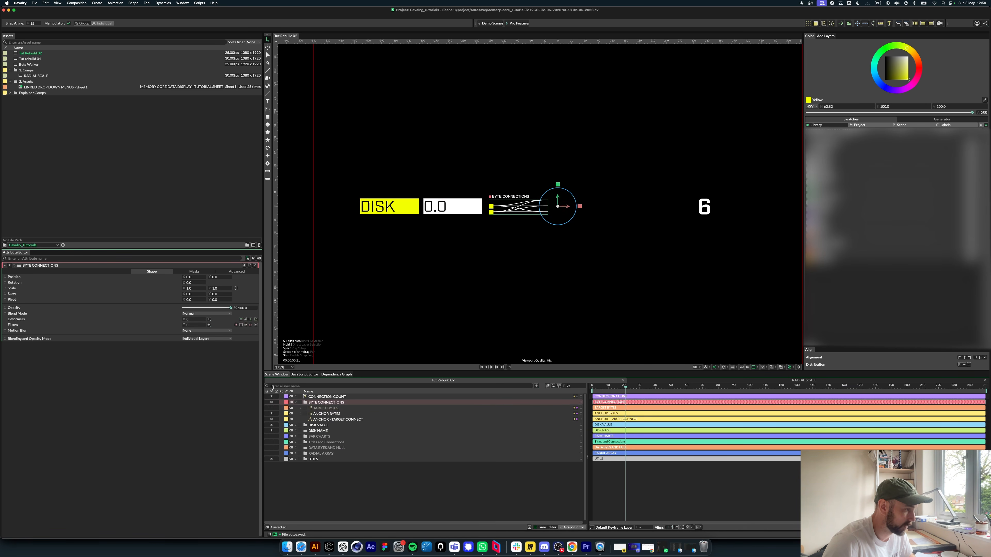
{"action": "left_click", "coordinate": [271, 397]}
{"action": "left_click", "coordinate": [414, 499]}
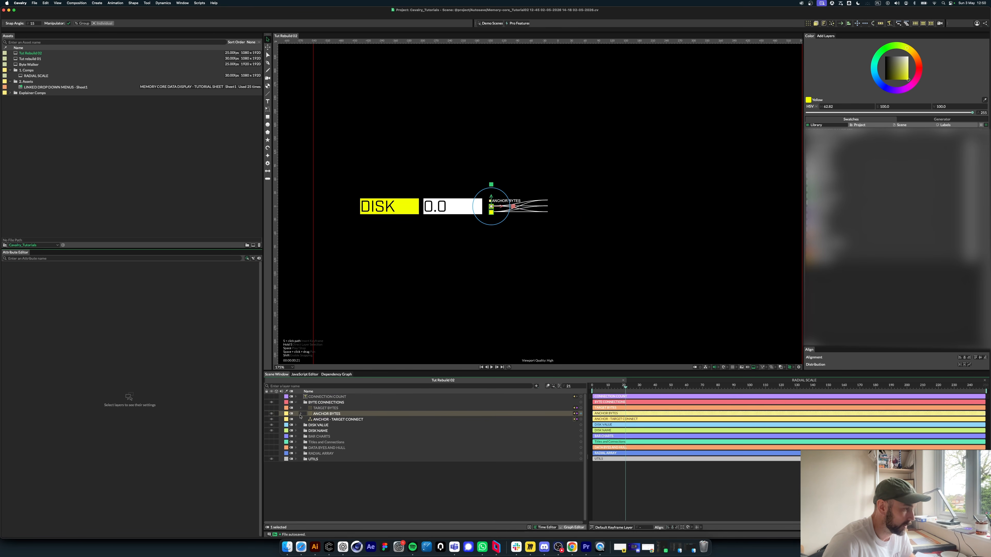
{"action": "left_click", "coordinate": [272, 419]}
Step: Compare the timing of the VALUE BG 1 size keyframes in DISK VALUE with when the anchor bytes appear
{"action": "left_click", "coordinate": [301, 414]}
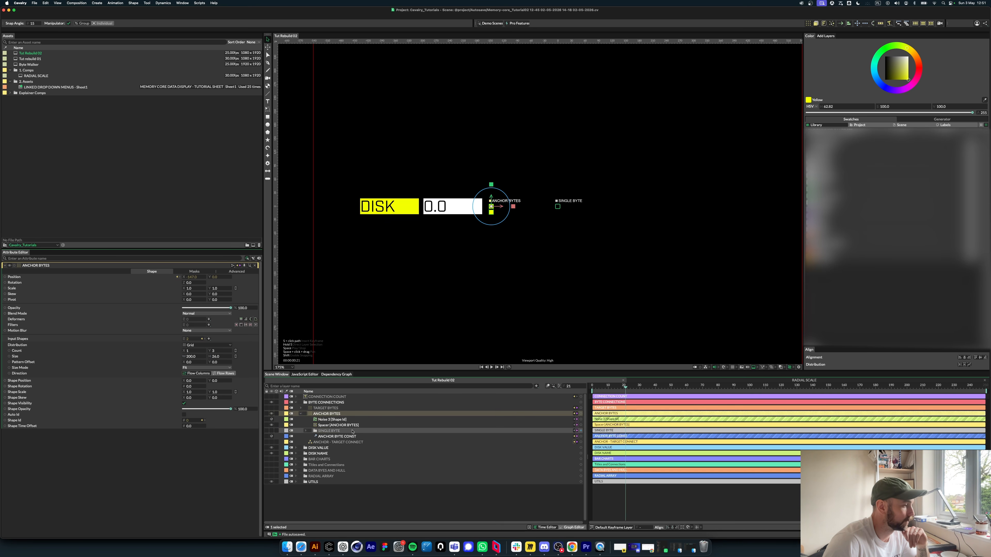
{"action": "left_click", "coordinate": [336, 421]}
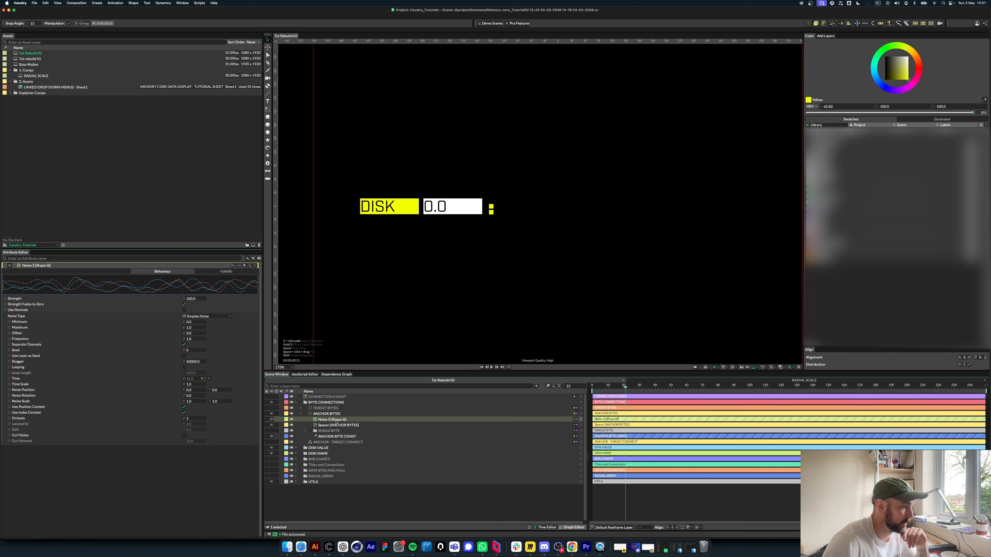
{"action": "left_click_drag", "start_coordinate": [625, 391], "coordinate": [605, 390]}
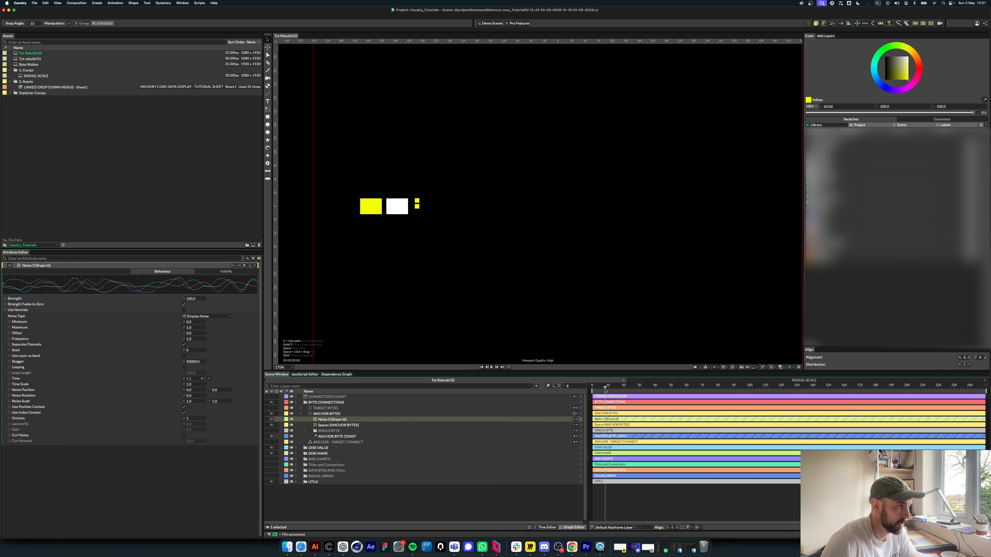
{"action": "left_click", "coordinate": [295, 448]}
{"action": "left_click", "coordinate": [300, 459]}
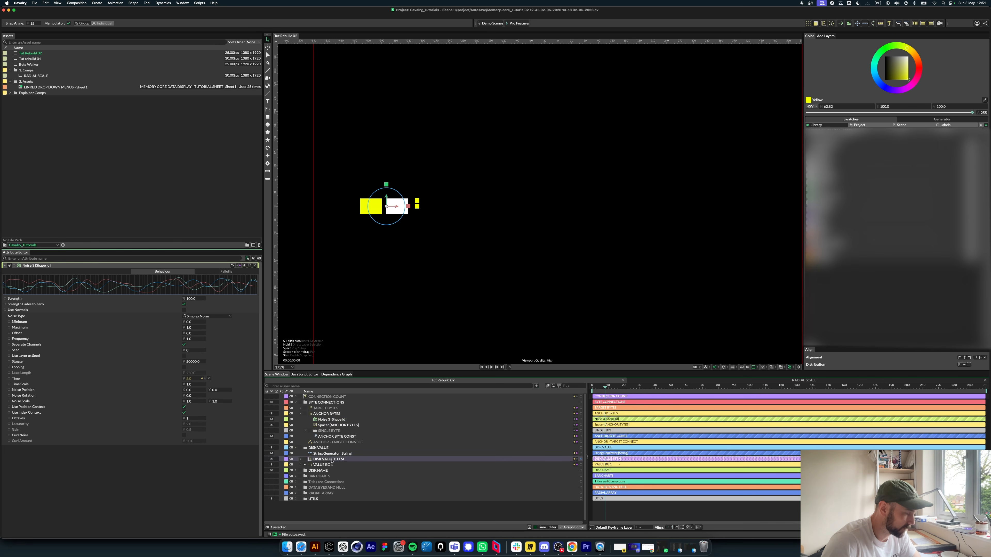
{"action": "left_click", "coordinate": [301, 460]}
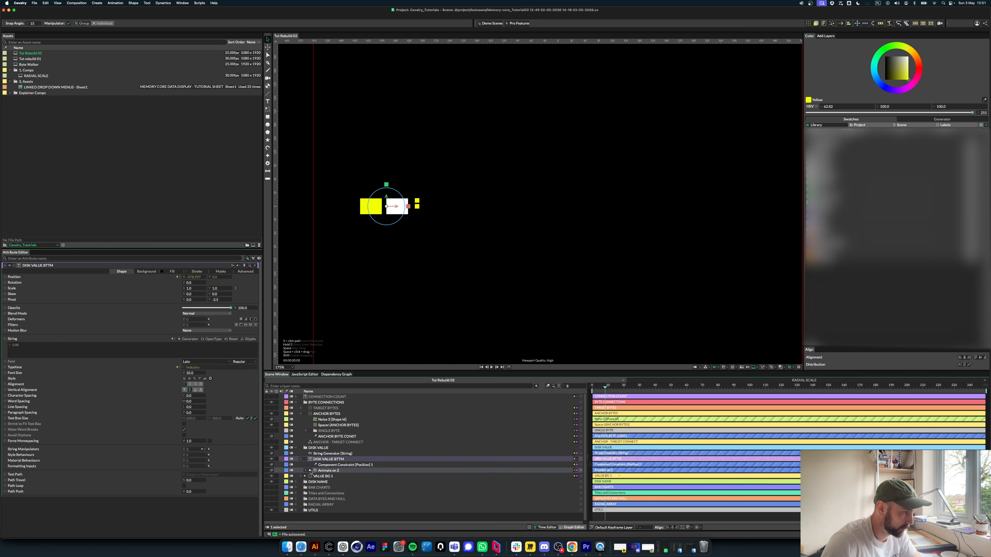
{"action": "left_click", "coordinate": [301, 476]}
{"action": "left_click_drag", "start_coordinate": [648, 483], "coordinate": [579, 483]}
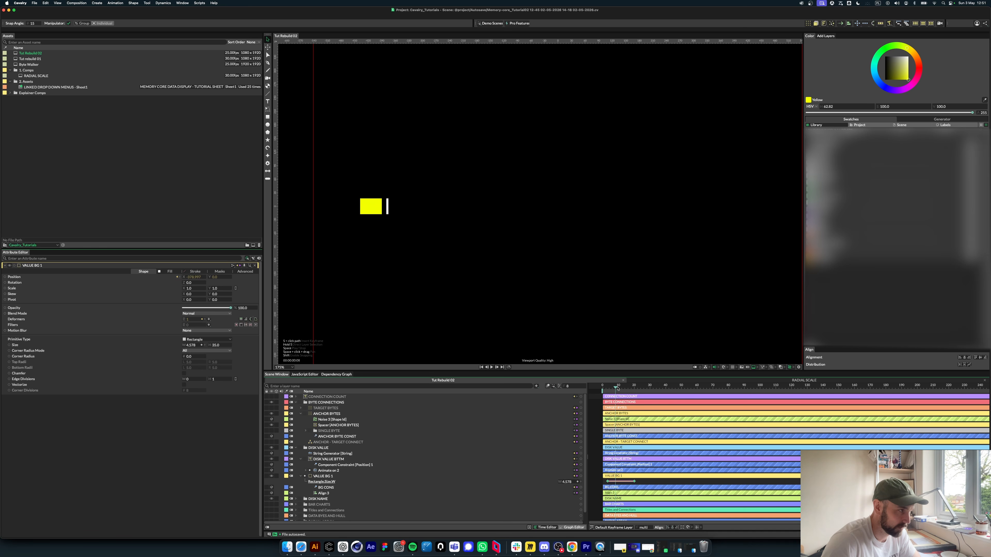
{"action": "left_click_drag", "start_coordinate": [617, 387], "coordinate": [629, 388]}
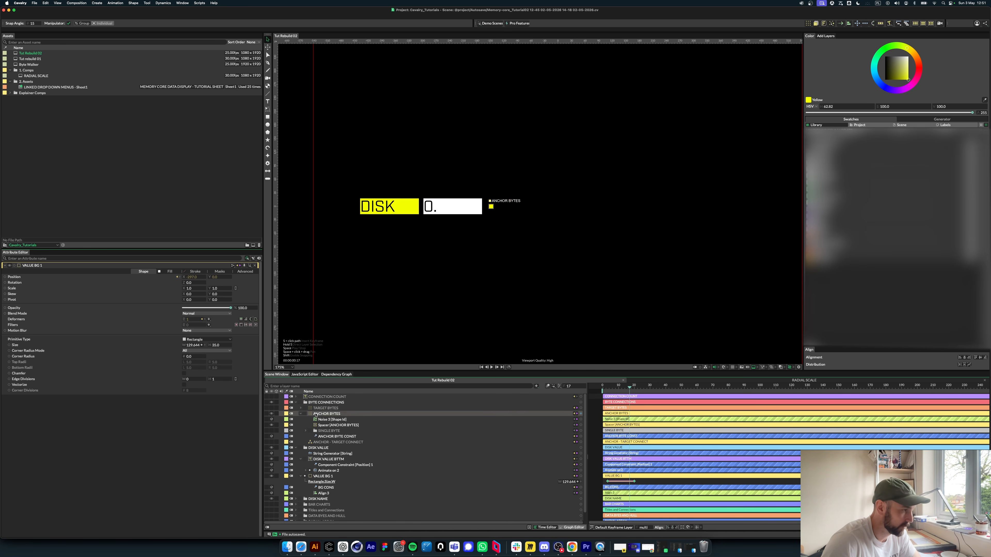
{"action": "left_click", "coordinate": [296, 447]}
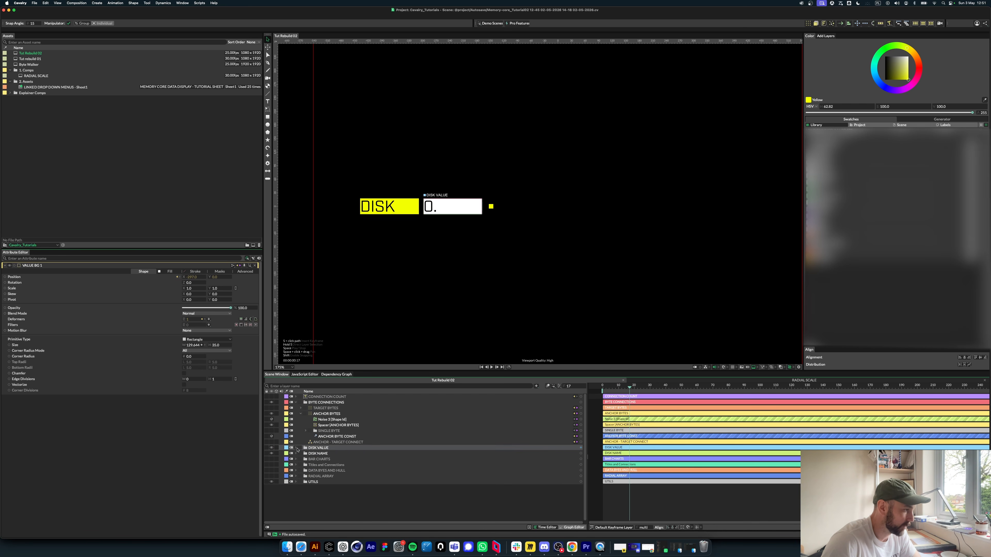
Step: Keyframe the Minimum of the ANCHOR BYTES Shape Id noise at 0.5 on frame 8
{"action": "left_click", "coordinate": [331, 430]}
{"action": "left_click", "coordinate": [332, 419]}
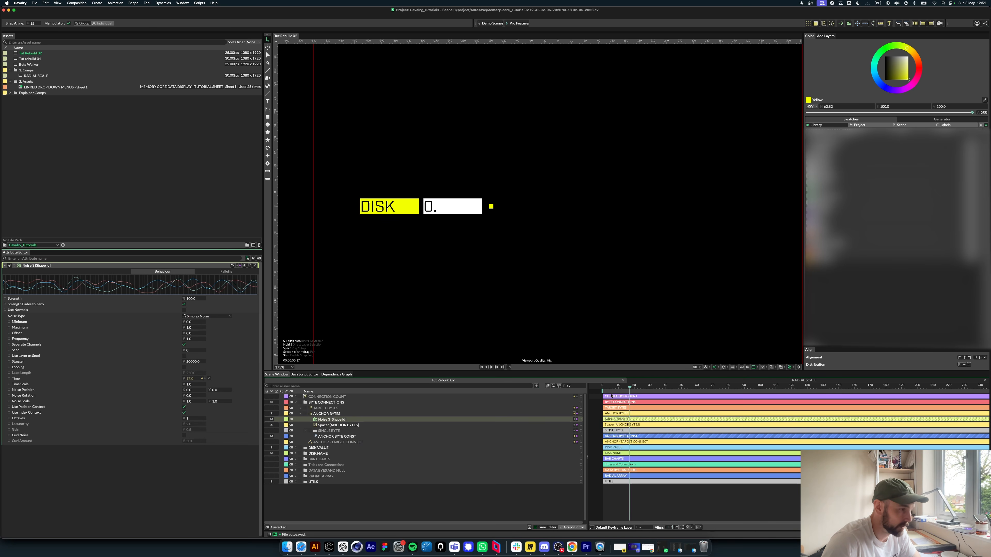
{"action": "left_click_drag", "start_coordinate": [629, 386], "coordinate": [615, 386]}
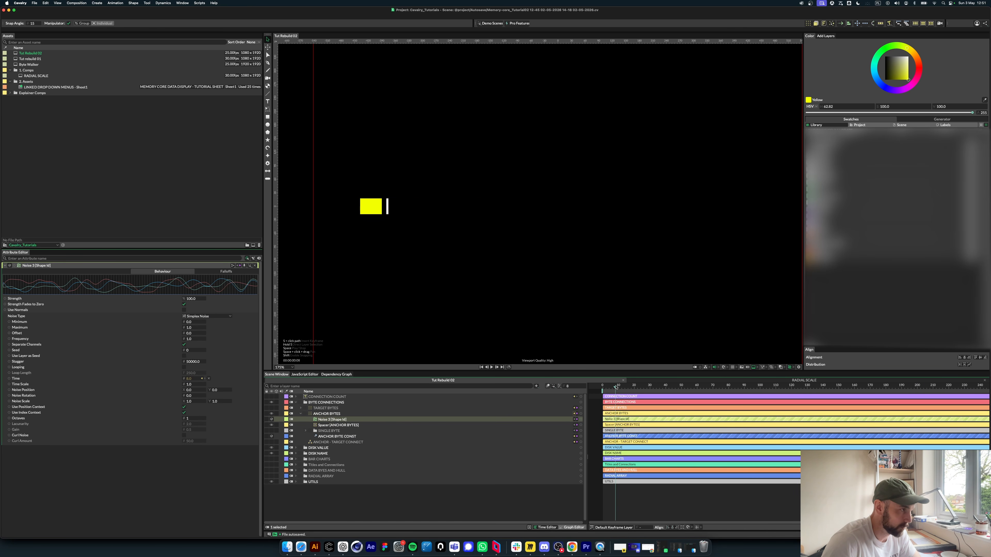
{"action": "left_click", "coordinate": [202, 323]}
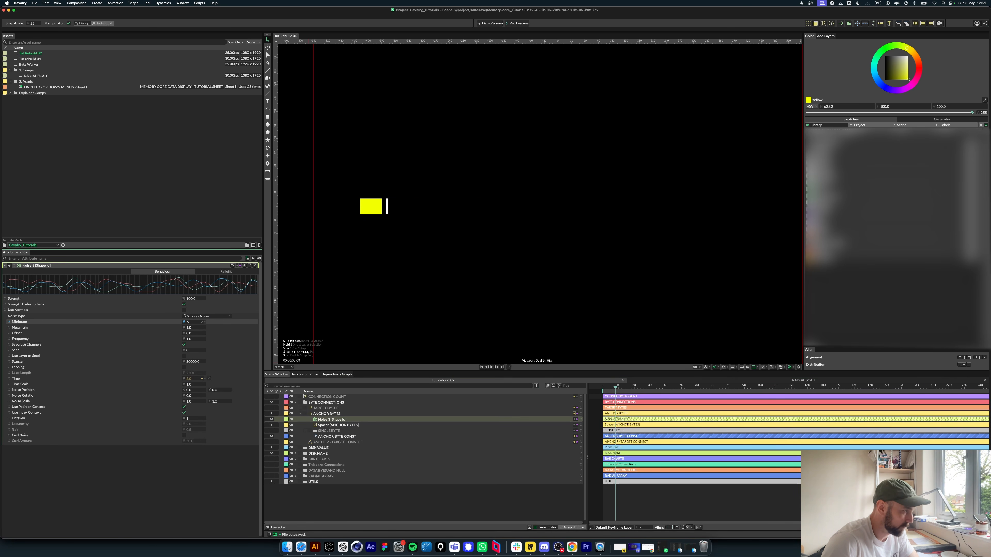
{"action": "key", "text": "Return"}
{"action": "left_click", "coordinate": [202, 322]}
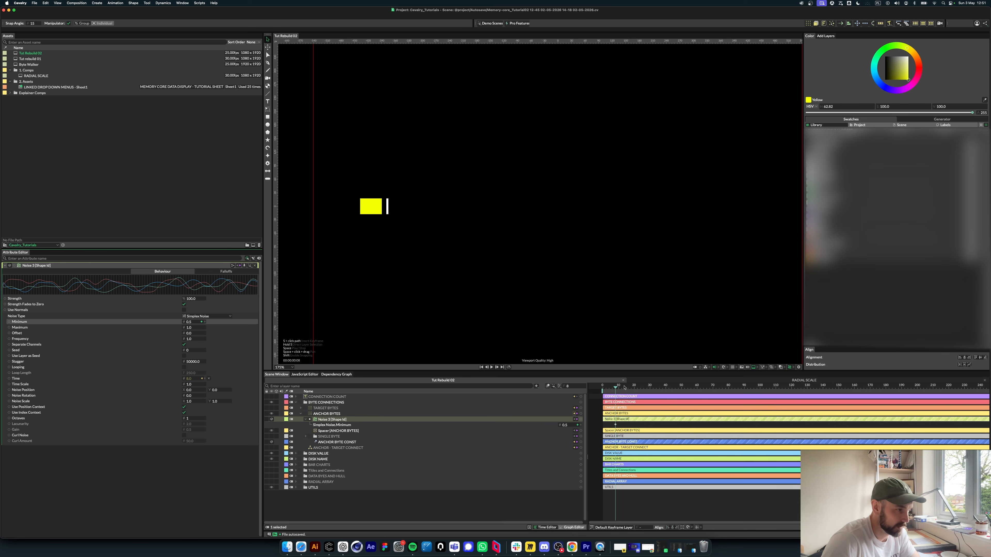
Step: Add a second Minimum keyframe of 0 to the anchor noise around frame 20 and play back the animation
{"action": "left_click_drag", "start_coordinate": [617, 390], "coordinate": [627, 390]}
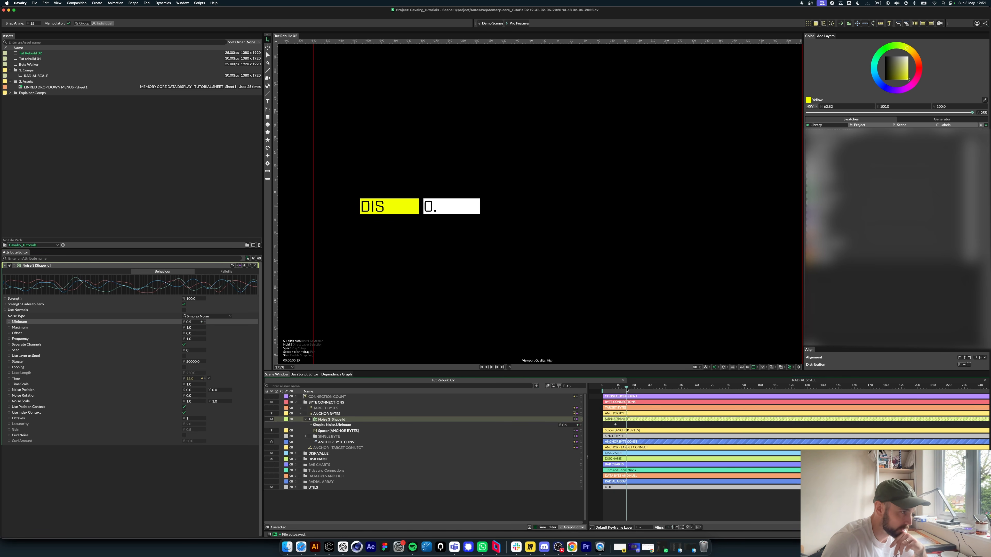
{"action": "left_click", "coordinate": [190, 322]}
{"action": "type", "text": "0"}
{"action": "key", "text": "Return"}
{"action": "key", "text": "space"}
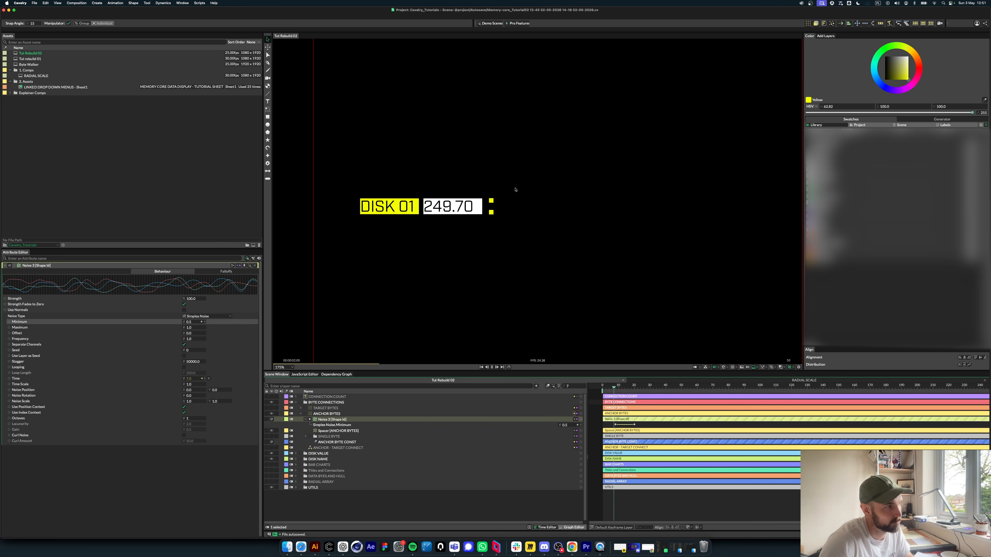
{"action": "key", "text": "space"}
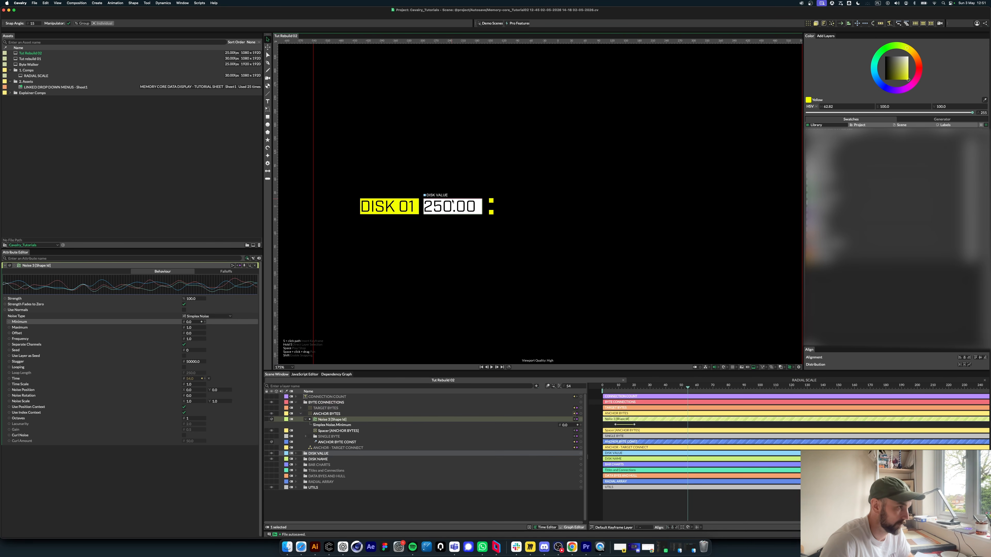
Step: Collapse ANCHOR BYTES, then make TARGET BYTES visible and display its shape settings
{"action": "left_click", "coordinate": [300, 414]}
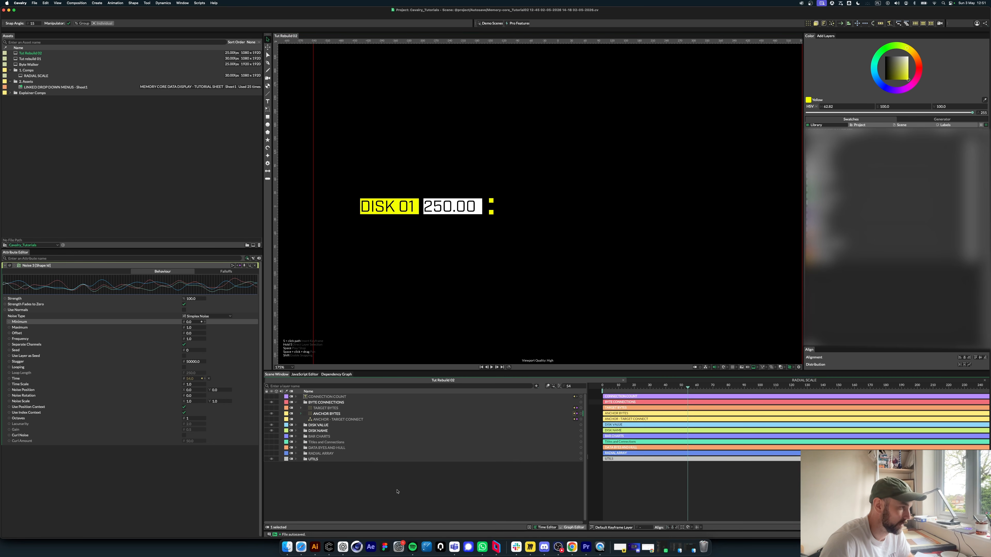
{"action": "left_click", "coordinate": [335, 402]}
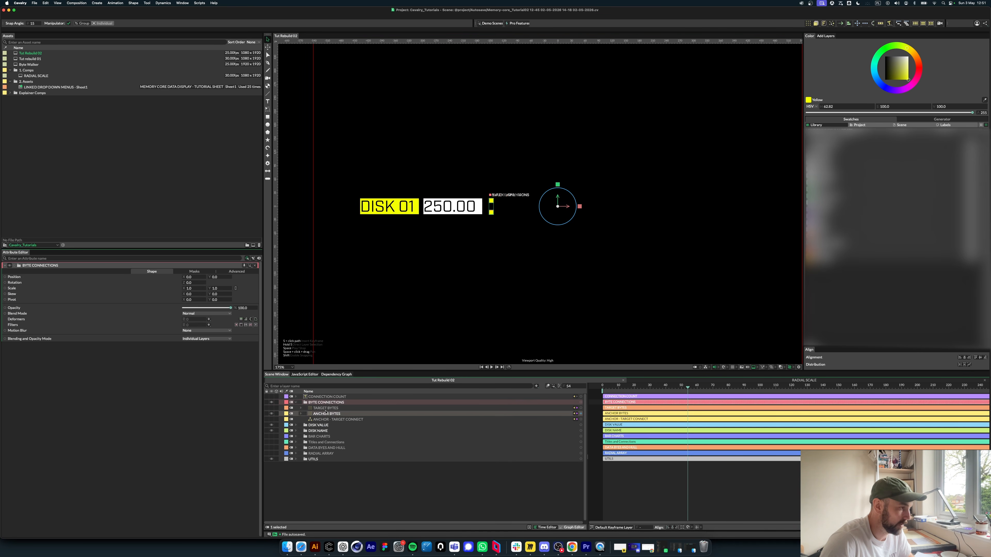
{"action": "left_click", "coordinate": [272, 408]}
{"action": "left_click", "coordinate": [326, 408]}
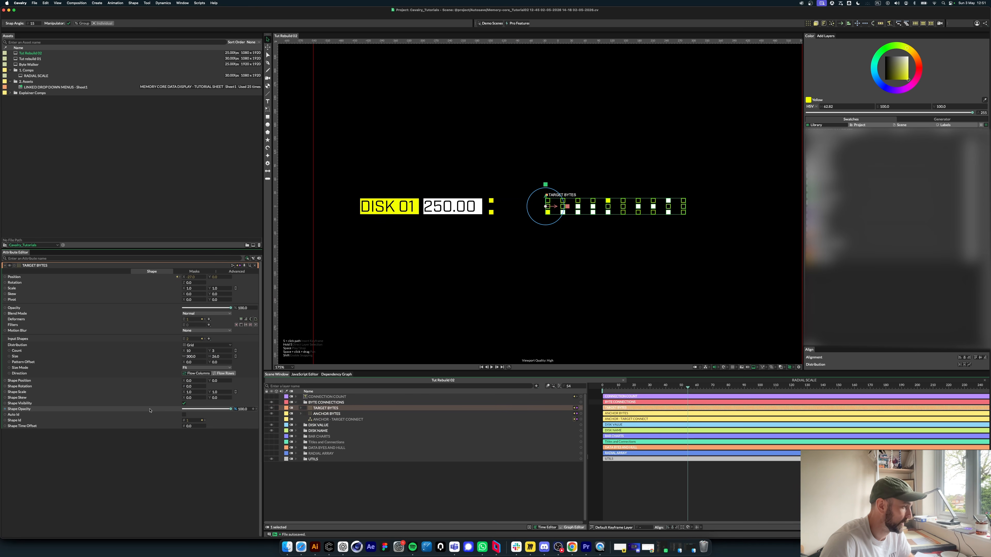
Step: Add a Visibility Sequence behaviour to the Shape Visibility of TARGET BYTES
{"action": "right_click", "coordinate": [19, 403]}
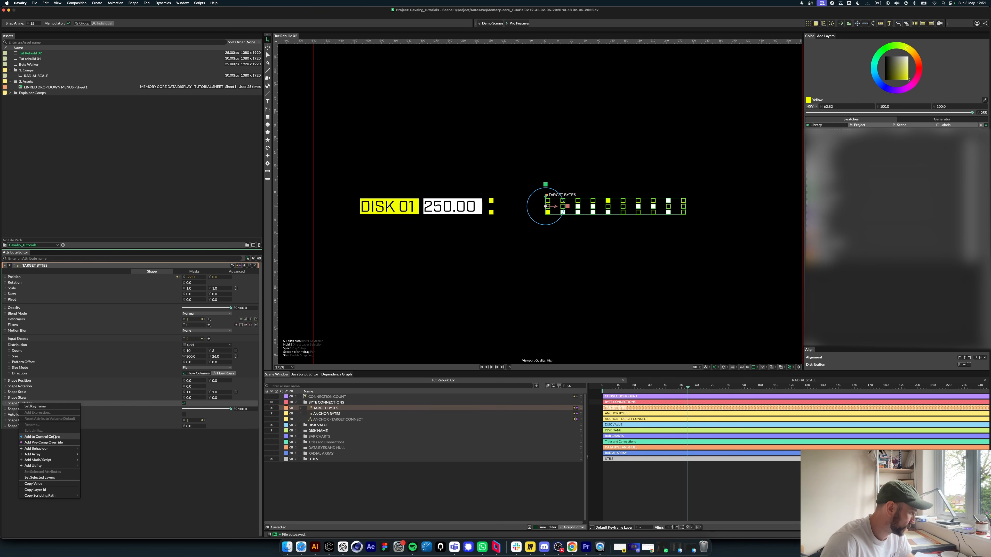
{"action": "mouse_move", "coordinate": [54, 451]}
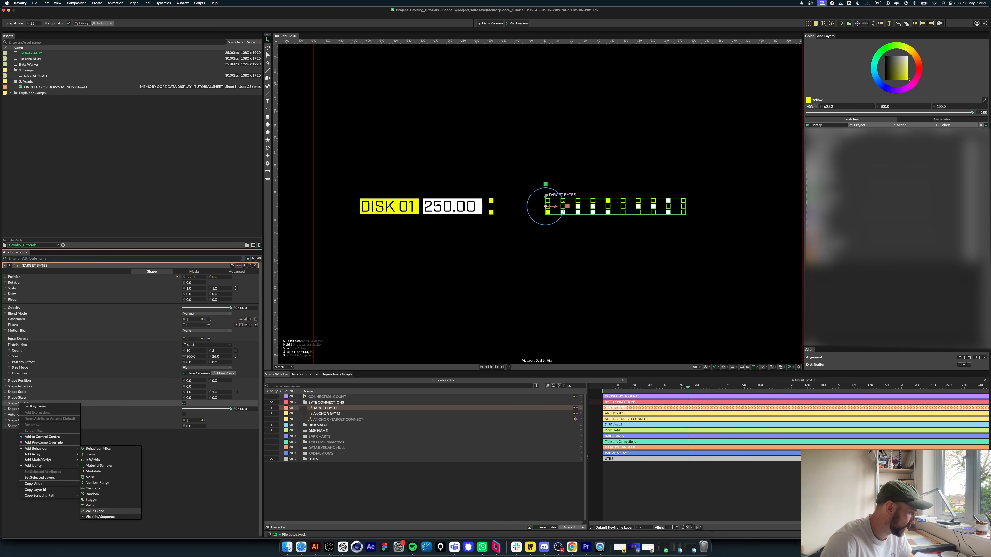
{"action": "left_click", "coordinate": [100, 517]}
Step: Try adjusting the End value of the TARGET BYTES Visibility Sequence
{"action": "left_click", "coordinate": [324, 408]}
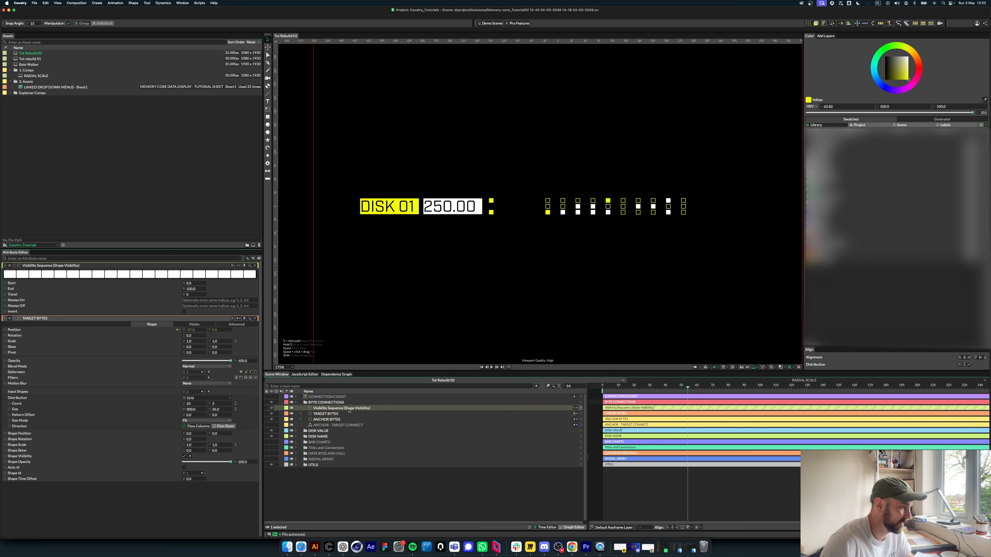
{"action": "mouse_move", "coordinate": [190, 289]}
{"action": "left_mouse_down"}
{"action": "mouse_move", "coordinate": [151, 289]}
{"action": "mouse_move", "coordinate": [190, 289]}
{"action": "left_mouse_up"}
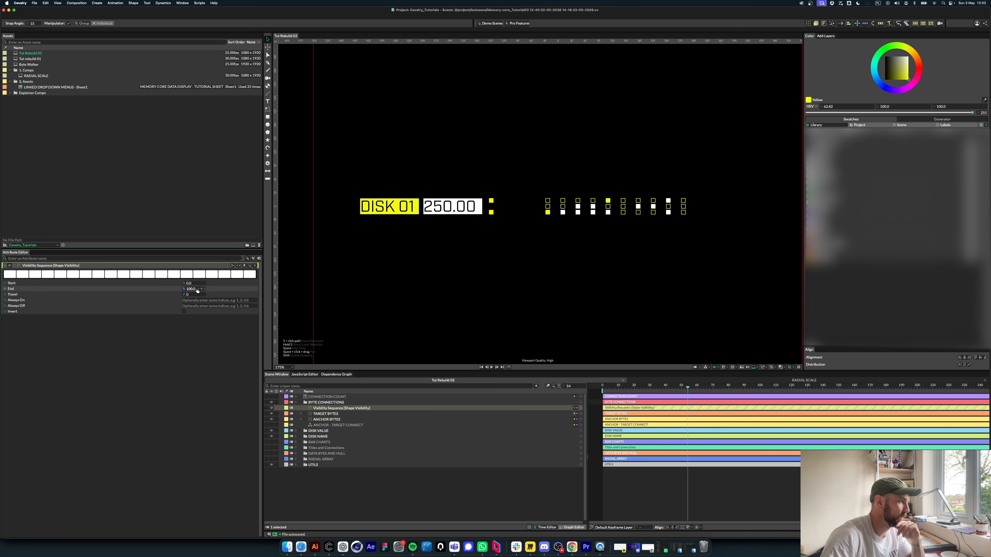
{"action": "mouse_move", "coordinate": [190, 289]}
{"action": "left_mouse_down"}
{"action": "mouse_move", "coordinate": [155, 289]}
{"action": "mouse_move", "coordinate": [192, 289]}
{"action": "left_mouse_up"}
Step: Duplicate BASE VALUE REMAP from the ACTIVE BAR layer in BAR CHARTS into the BYTE CONNECTIONS group
{"action": "left_click", "coordinate": [322, 442]}
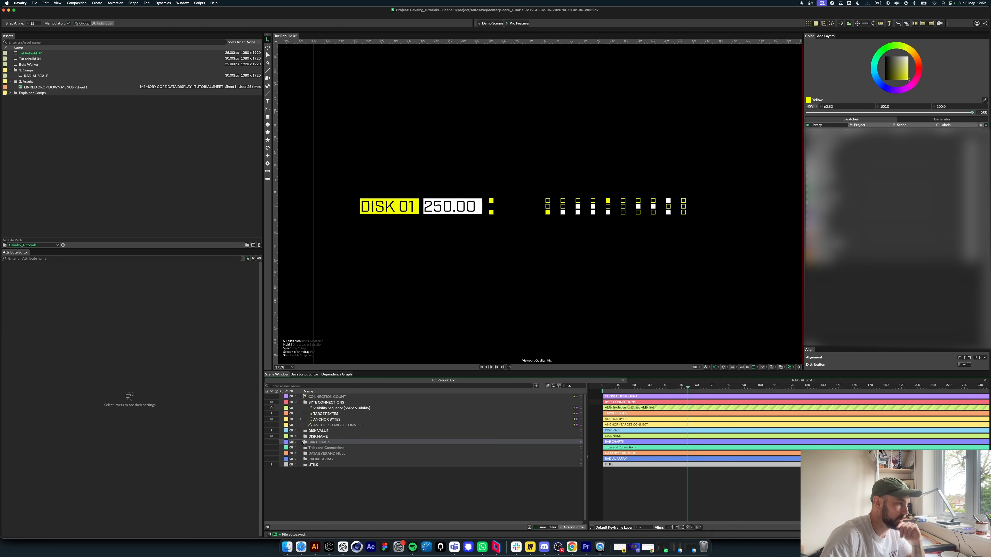
{"action": "left_click", "coordinate": [322, 437]}
{"action": "left_click", "coordinate": [319, 442]}
{"action": "left_click", "coordinate": [295, 442]}
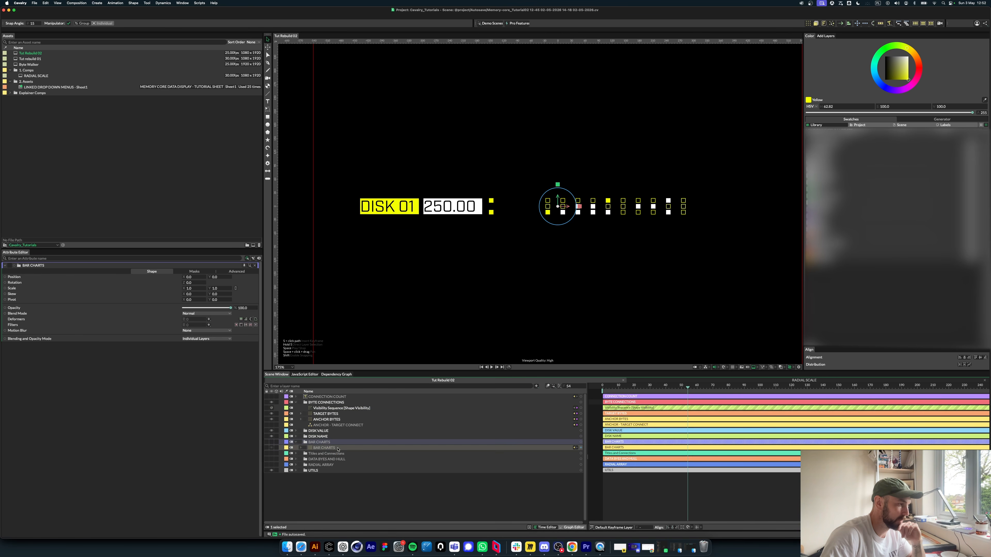
{"action": "left_click", "coordinate": [300, 447]}
{"action": "left_click", "coordinate": [310, 460]}
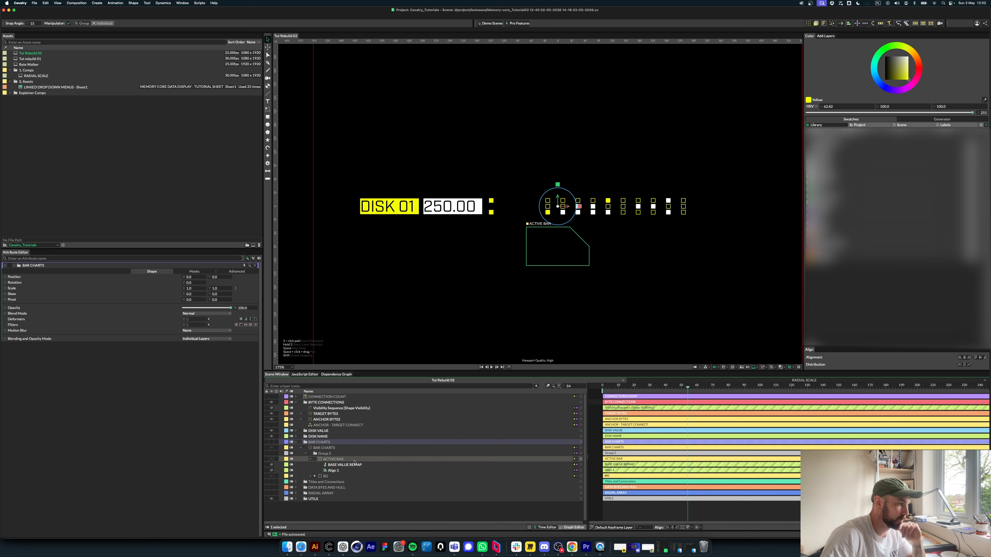
{"action": "left_click", "coordinate": [346, 465]}
{"action": "left_click_drag", "start_coordinate": [346, 465], "coordinate": [310, 406]}
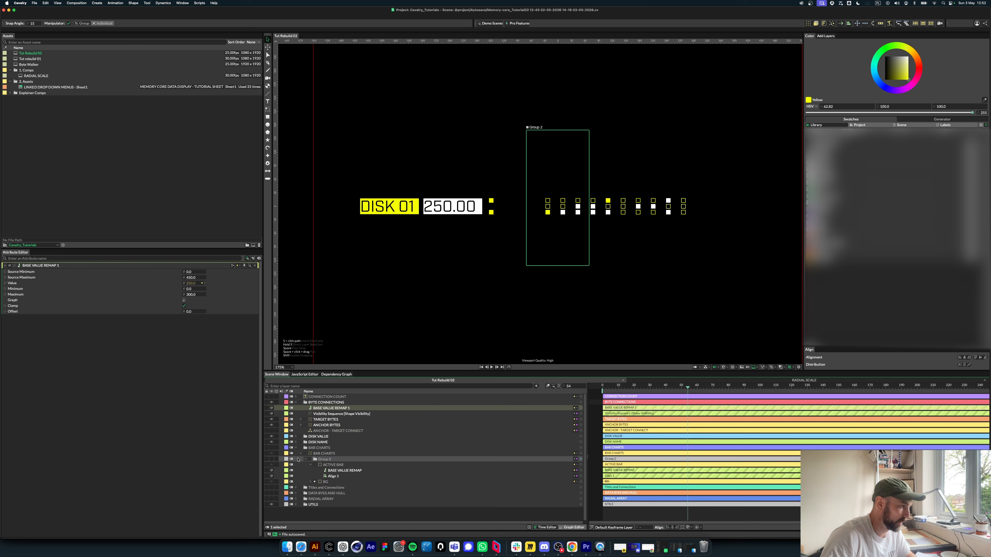
{"action": "left_click", "coordinate": [296, 447]}
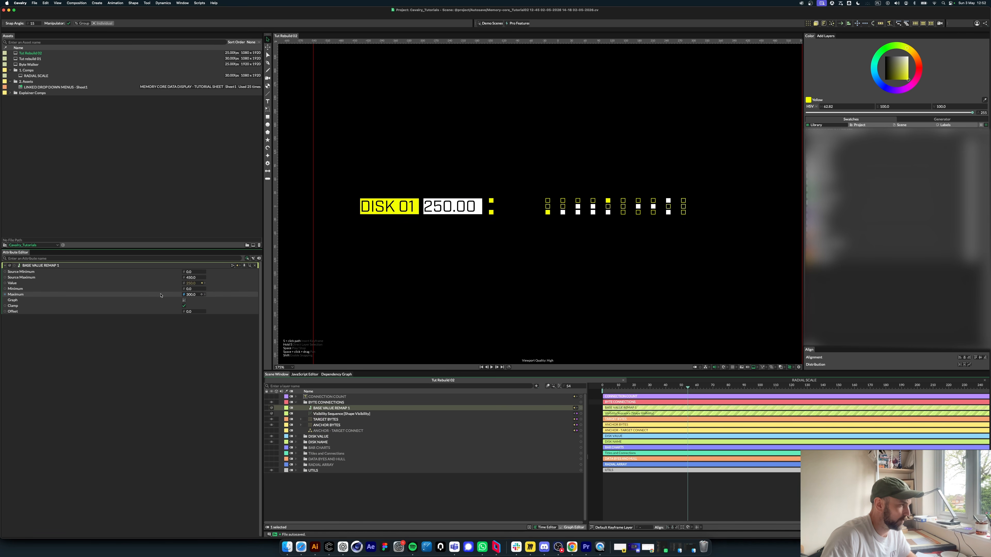
Step: Set the duplicated remap's Maximum to 100 and connect it to the End of the Visibility Sequence
{"action": "left_click", "coordinate": [192, 294]}
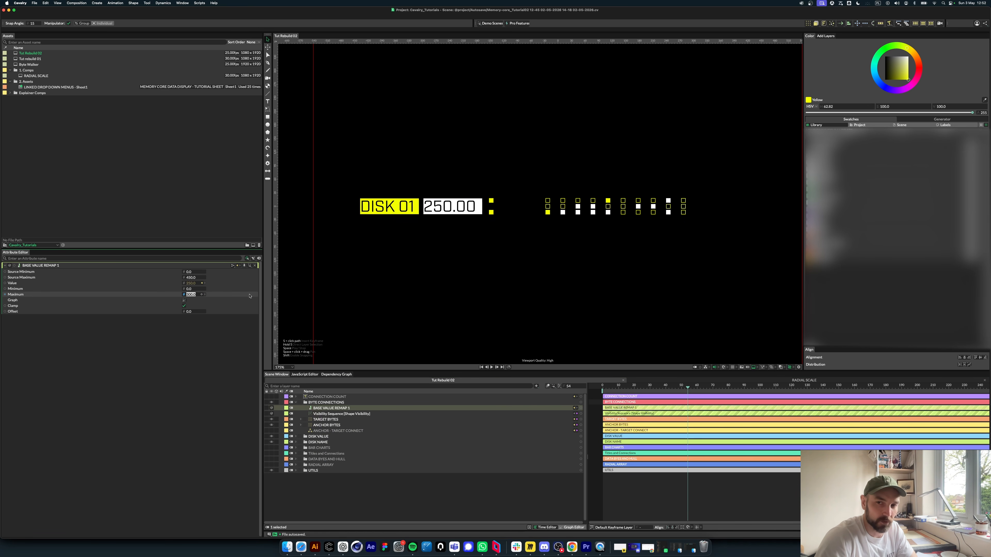
{"action": "key", "text": "Return"}
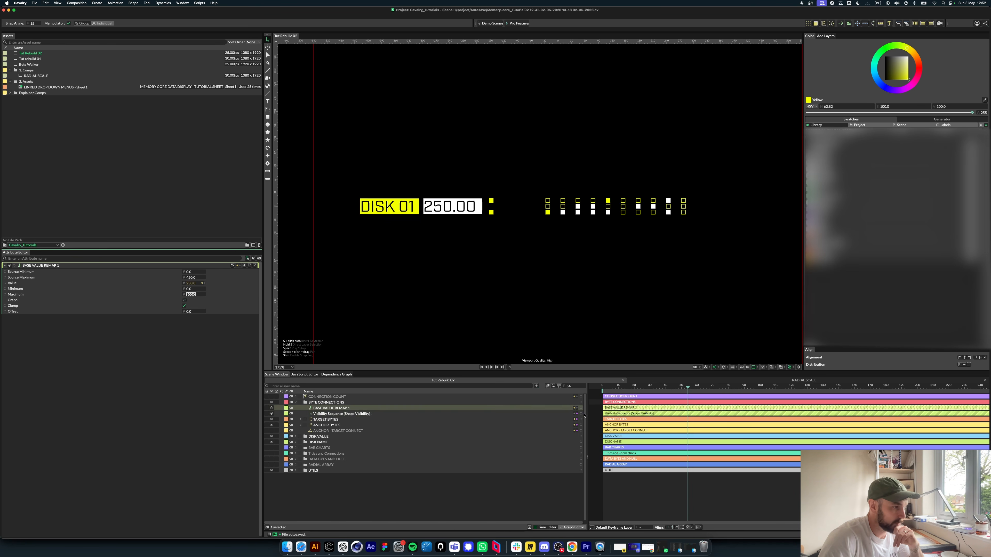
{"action": "left_click_drag", "start_coordinate": [581, 408], "coordinate": [329, 416]}
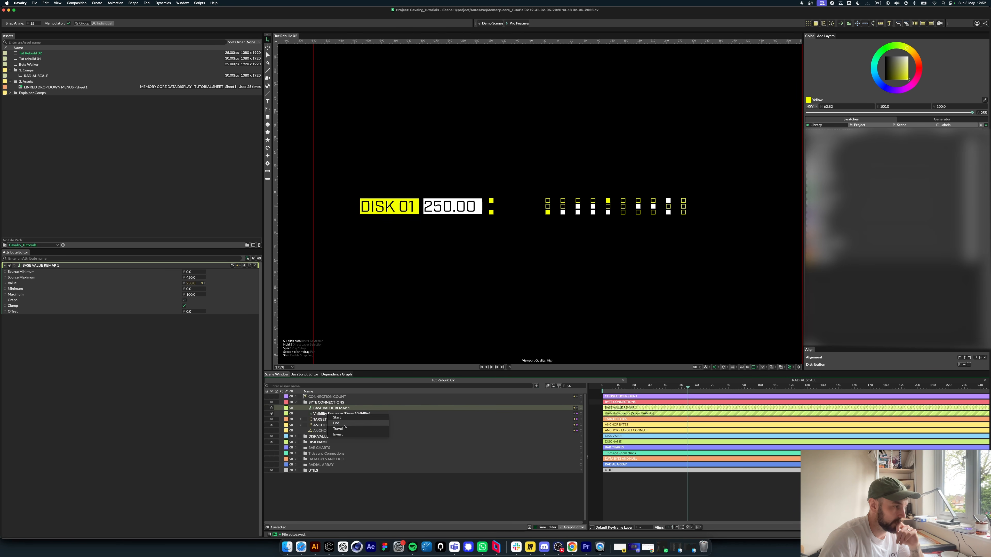
{"action": "left_click", "coordinate": [344, 424]}
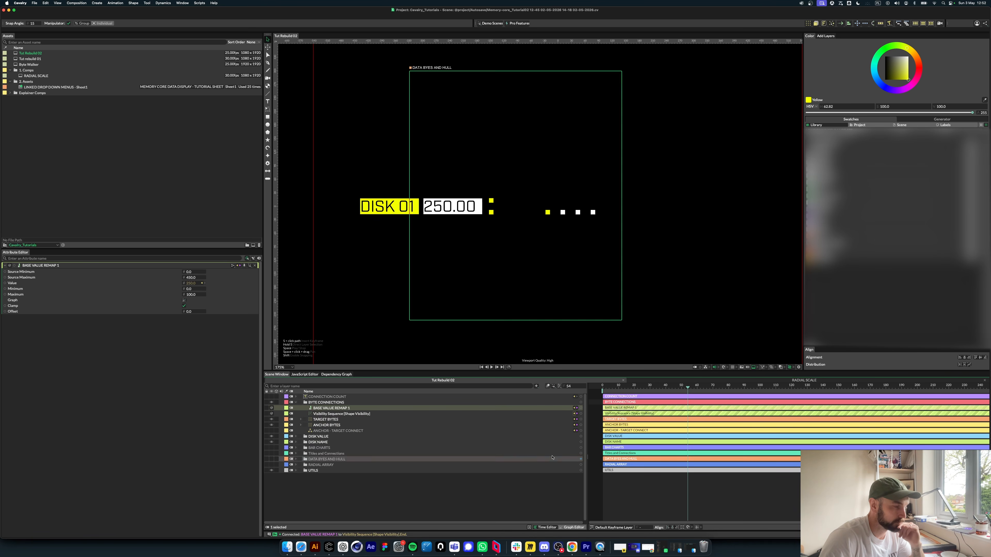
Step: Scrub through the timeline to check how many target bytes show for different disk values, and review the duplicated remap's settings
{"action": "left_click", "coordinate": [688, 390]}
{"action": "left_click_drag", "start_coordinate": [688, 391], "coordinate": [724, 391]}
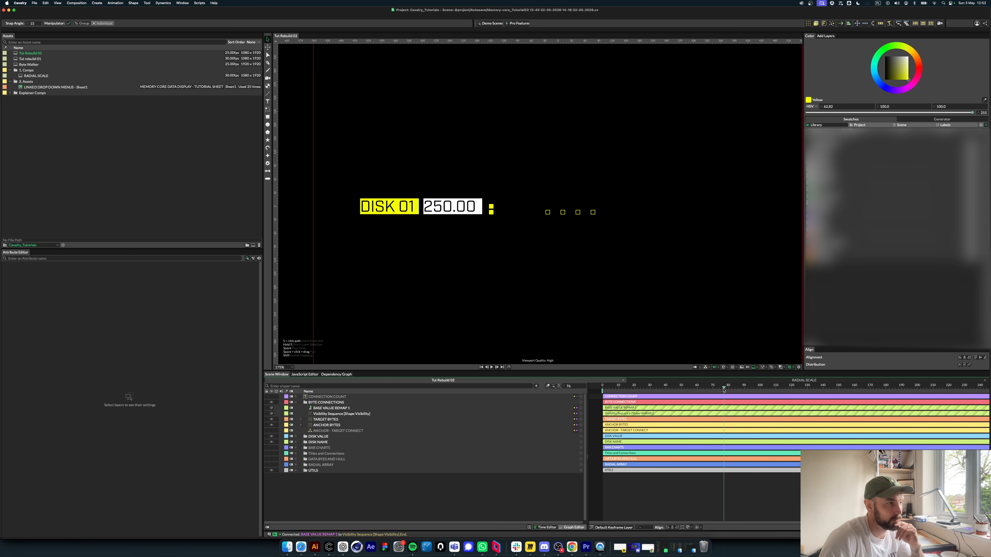
{"action": "left_click_drag", "start_coordinate": [824, 389], "coordinate": [785, 389]}
{"action": "left_click", "coordinate": [385, 404]}
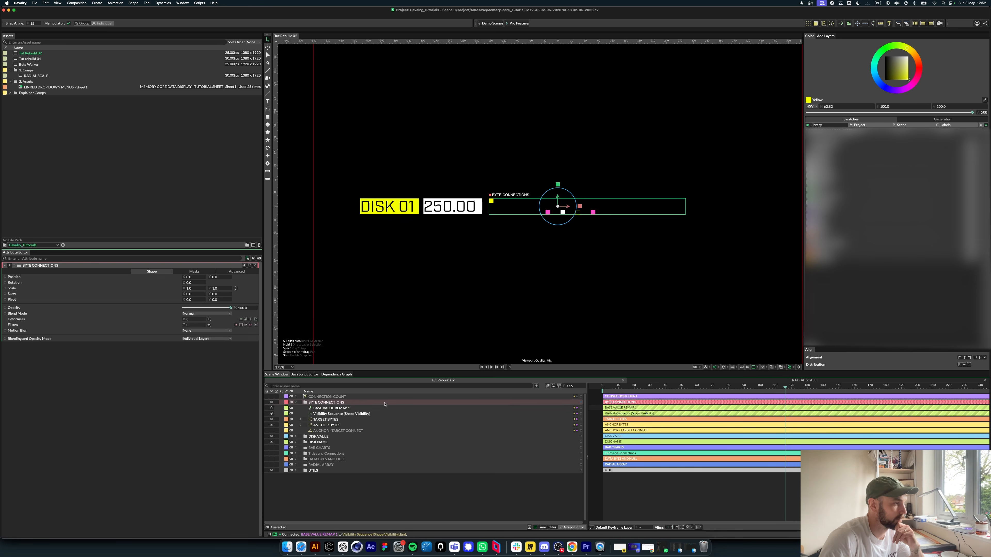
{"action": "left_click", "coordinate": [381, 407]}
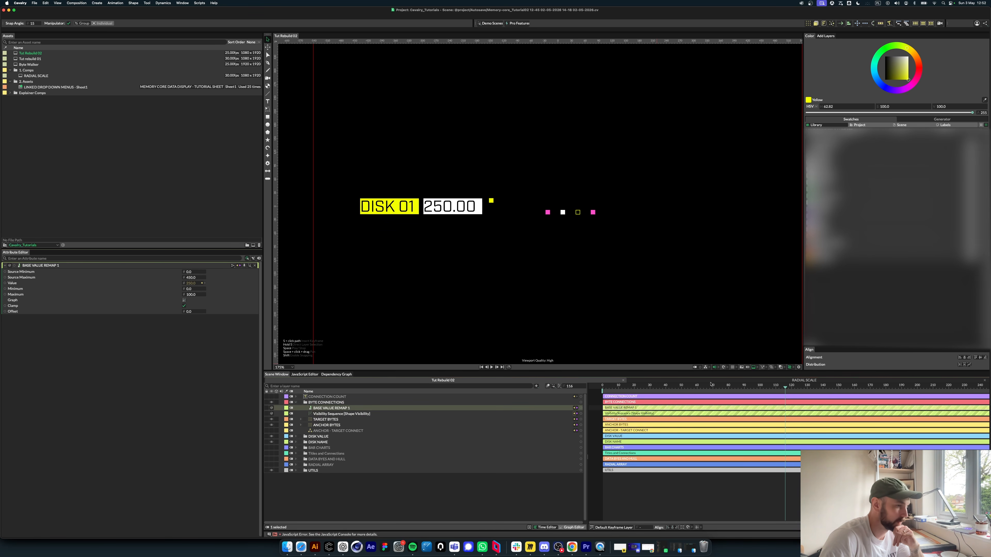
{"action": "left_click_drag", "start_coordinate": [796, 388], "coordinate": [897, 385]}
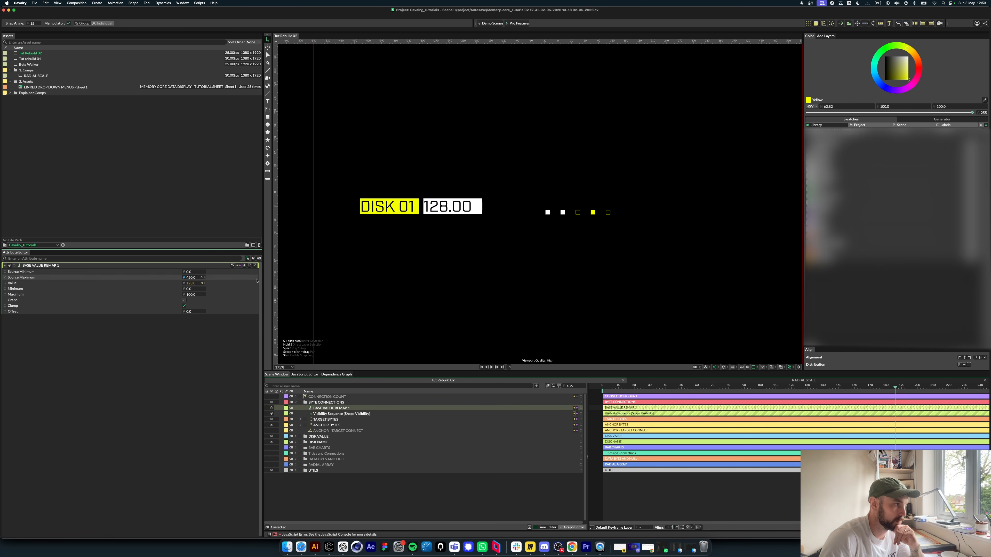
Step: Compare the duplicated base value remap's source and output range with the End setting of the Visibility Sequence
{"action": "left_click", "coordinate": [190, 277]}
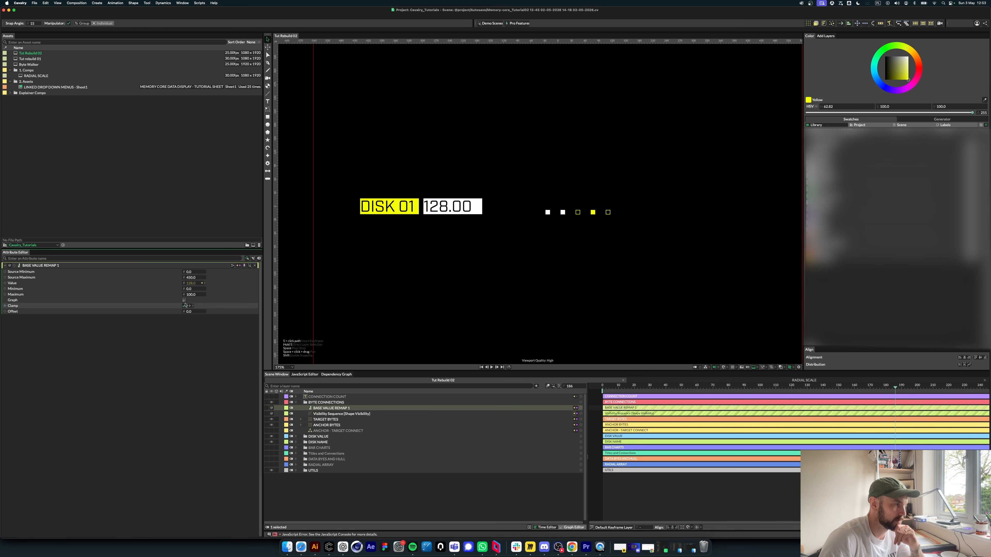
{"action": "left_click", "coordinate": [193, 295]}
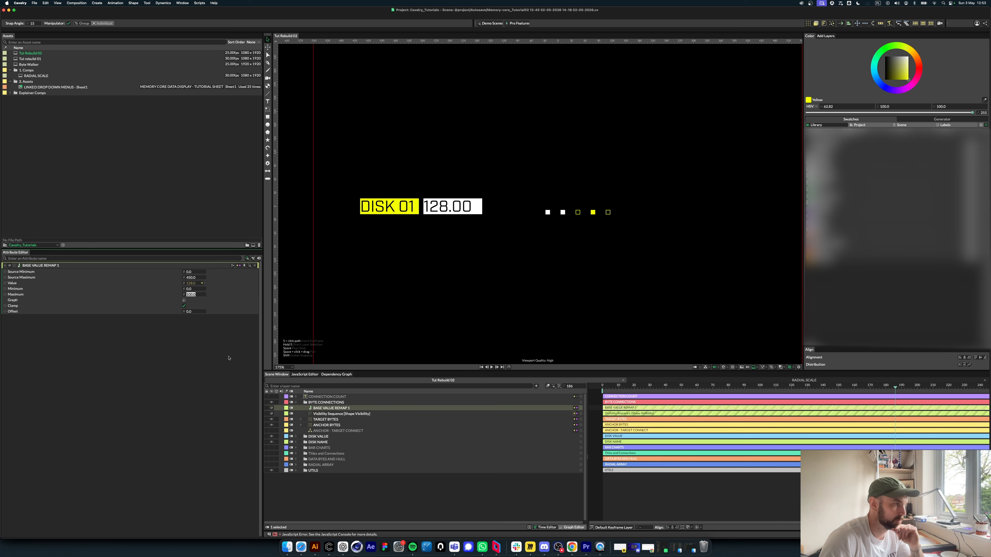
{"action": "left_click", "coordinate": [339, 414]}
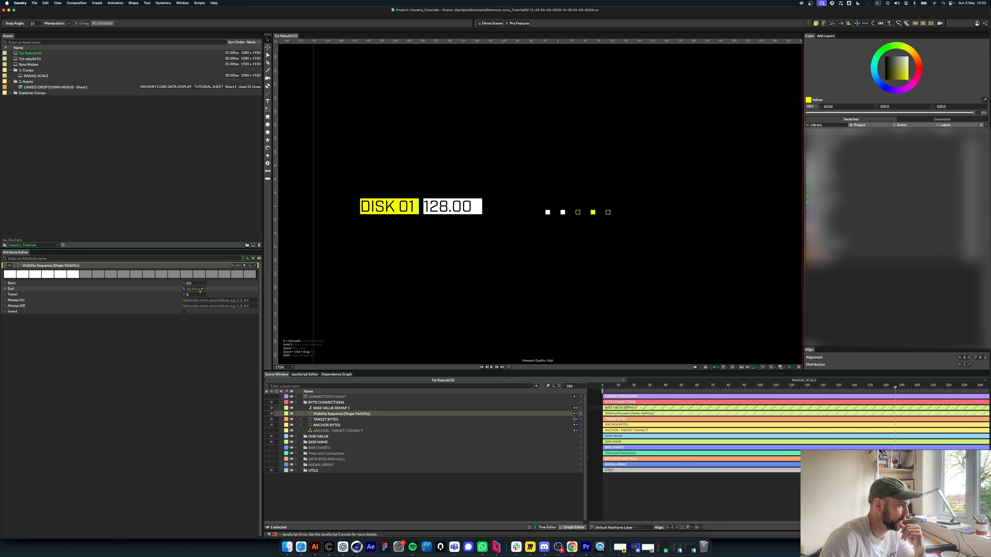
{"action": "left_click", "coordinate": [331, 408]}
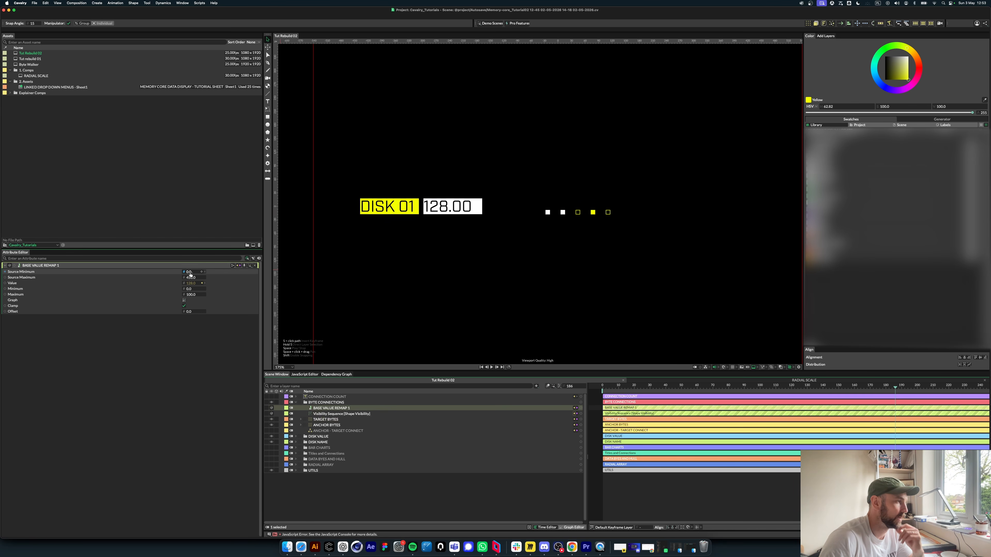
{"action": "left_click", "coordinate": [191, 273]}
{"action": "key", "text": "Tab"}
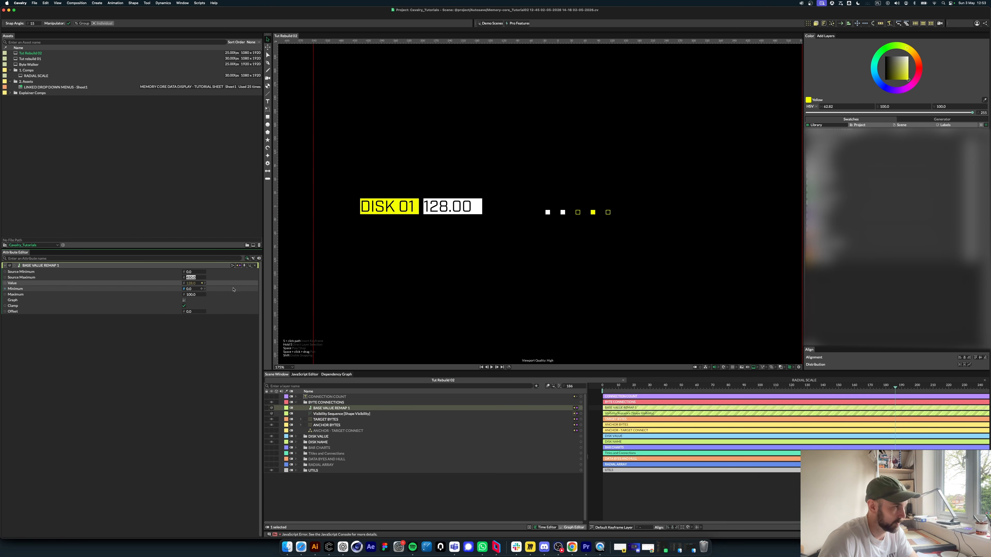
{"action": "left_click", "coordinate": [199, 277]}
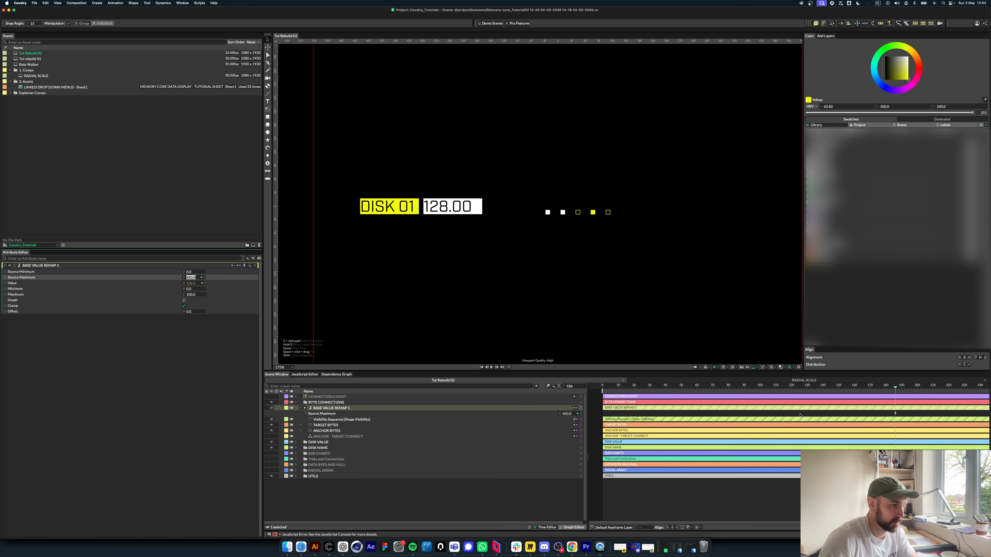
{"action": "left_click", "coordinate": [894, 414]}
{"action": "key", "text": "Delete"}
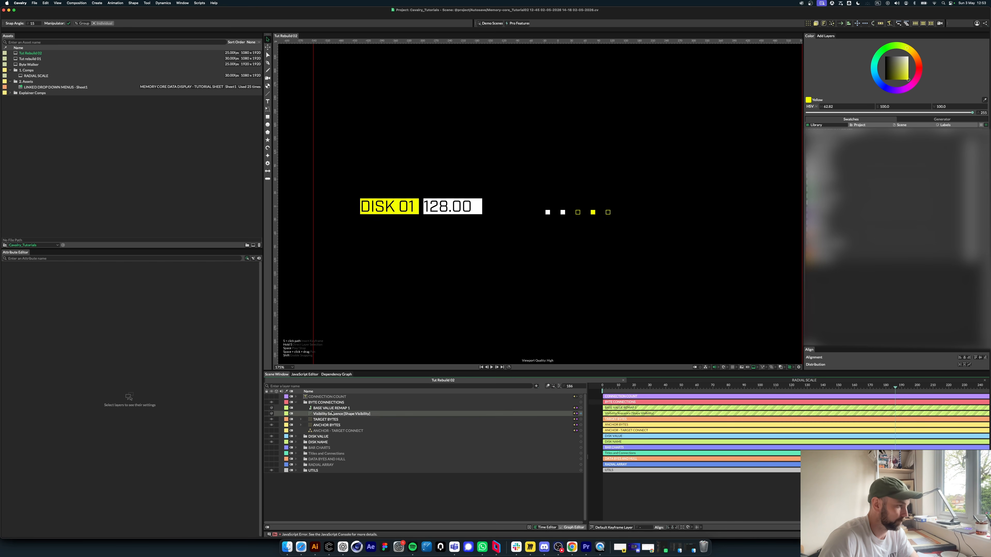
{"action": "left_click", "coordinate": [333, 415]}
{"action": "left_click", "coordinate": [329, 409]}
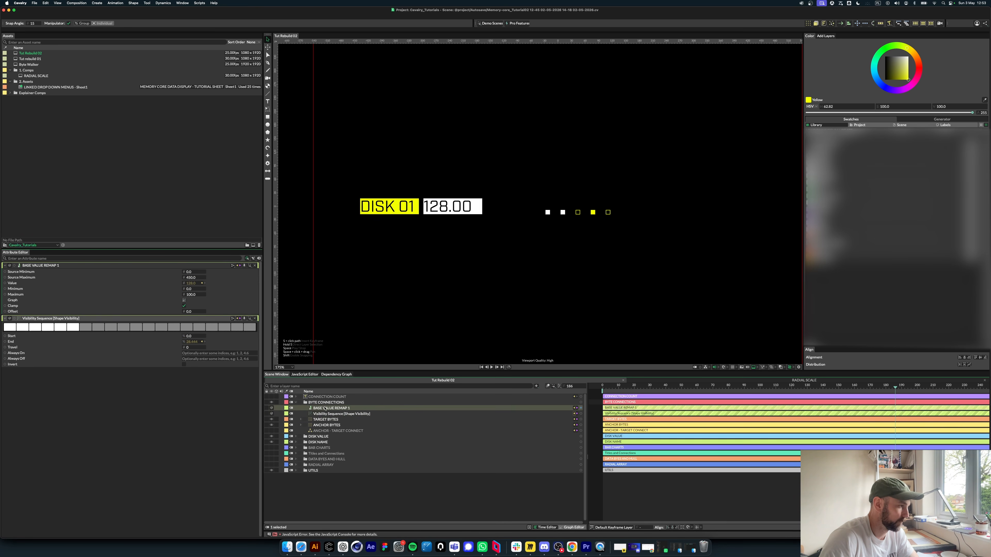
Step: Try a Source Maximum of 225 and other values on the duplicated remap, checking the target bytes at frame 120
{"action": "left_click", "coordinate": [197, 277]}
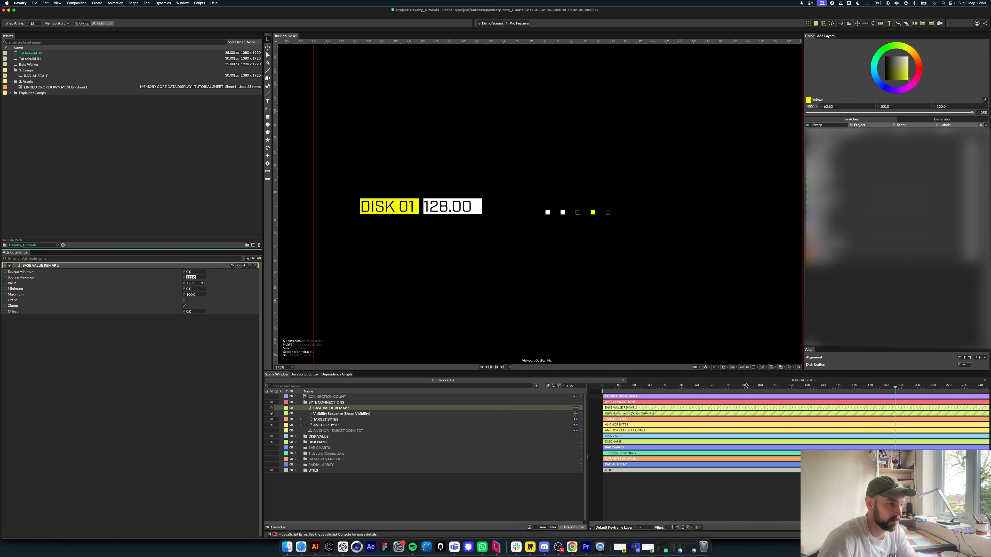
{"action": "left_click_drag", "start_coordinate": [746, 385], "coordinate": [791, 386]}
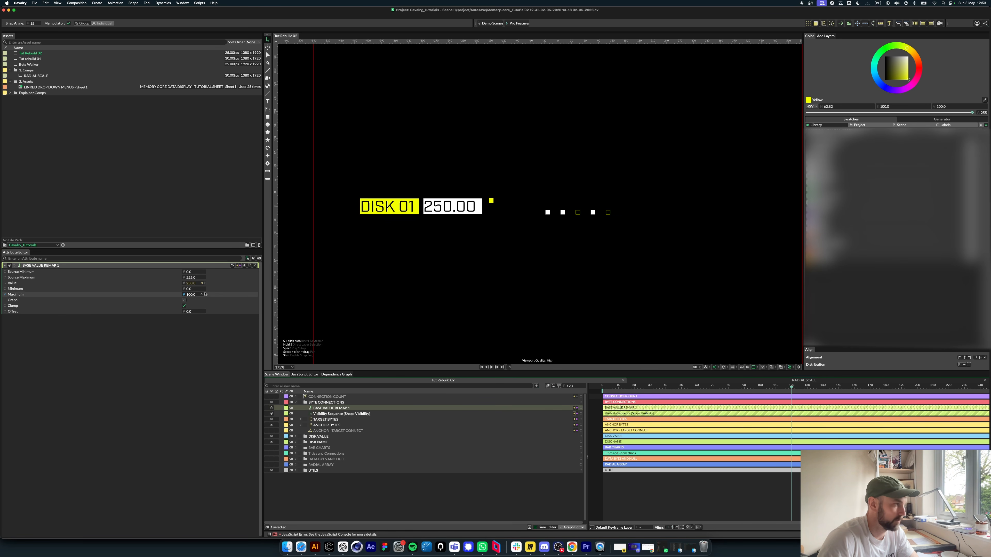
{"action": "left_click", "coordinate": [191, 277]}
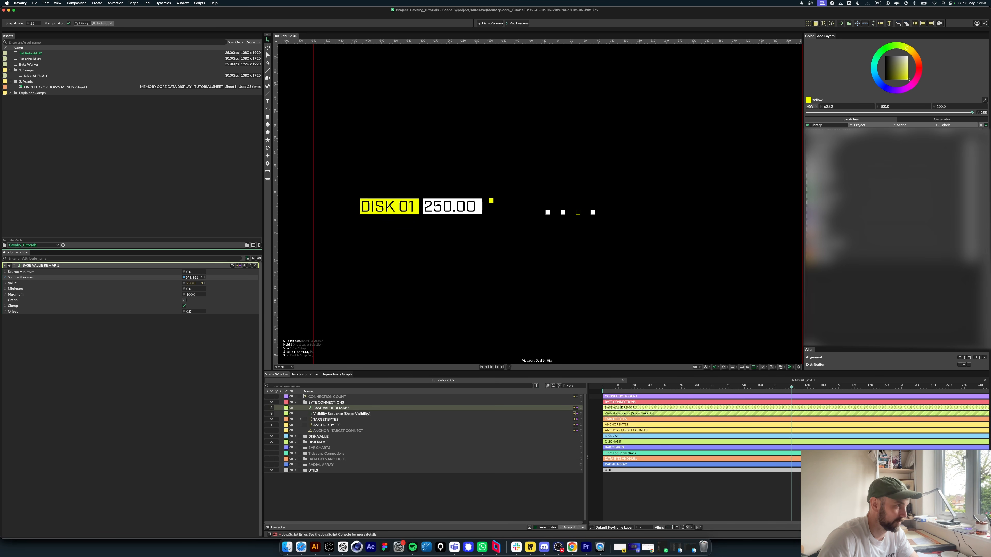
{"action": "double_click", "coordinate": [191, 278]}
{"action": "type", "text": "02.965"}
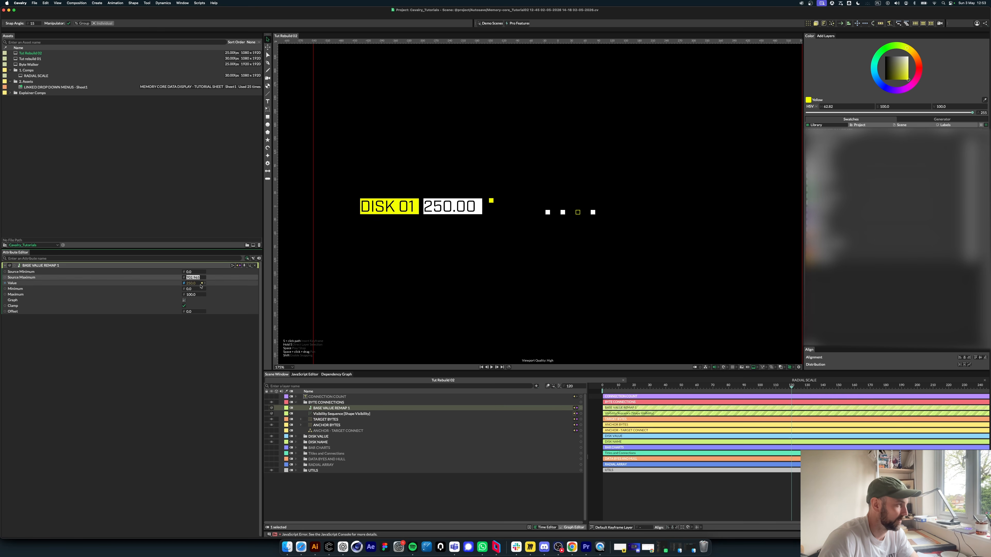
{"action": "key", "text": "Return"}
Step: Delete the duplicated base value remap from the BYTE CONNECTIONS group and scrub the timeline to check the target bytes
{"action": "left_click", "coordinate": [353, 409]}
{"action": "key", "text": "Delete"}
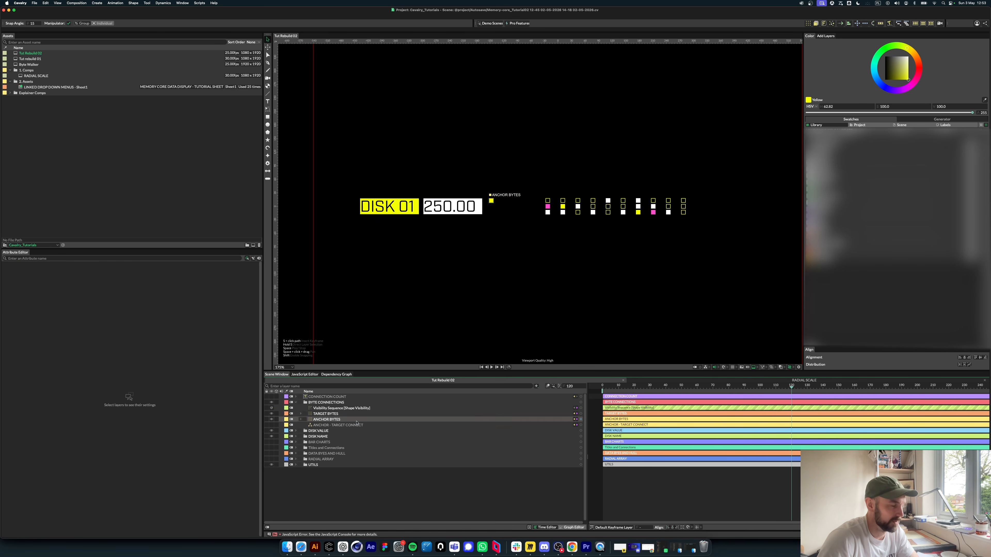
{"action": "left_click", "coordinate": [354, 410]}
{"action": "left_click", "coordinate": [375, 490]}
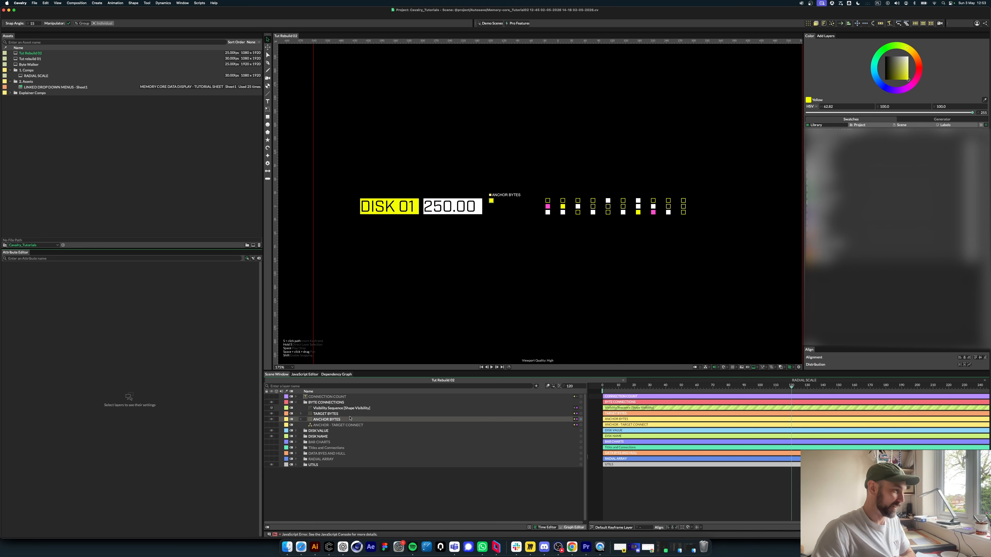
{"action": "left_click_drag", "start_coordinate": [701, 387], "coordinate": [801, 387]}
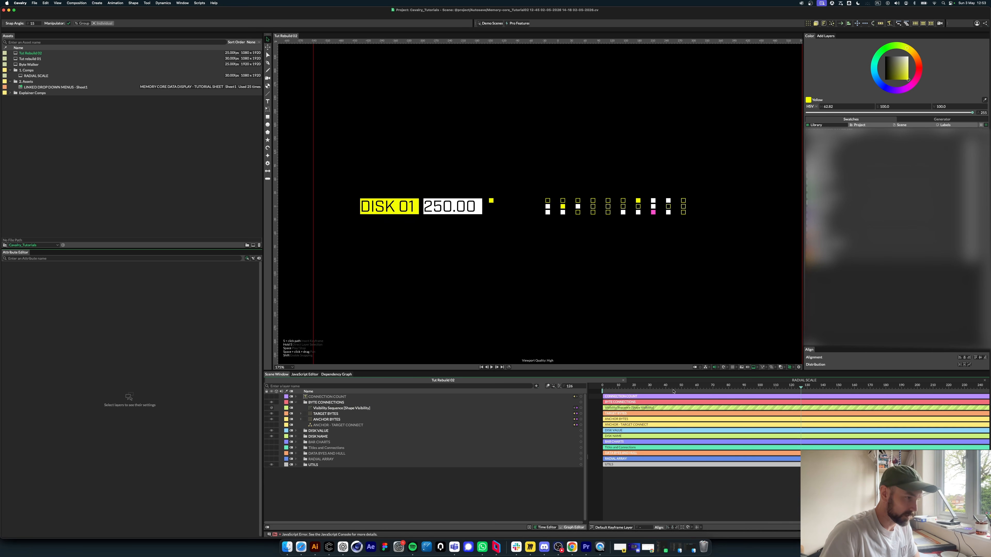
Step: Set the Visibility Sequence's End to 0 and keyframe it at frame 18
{"action": "left_click", "coordinate": [352, 408]}
{"action": "left_click", "coordinate": [188, 288]}
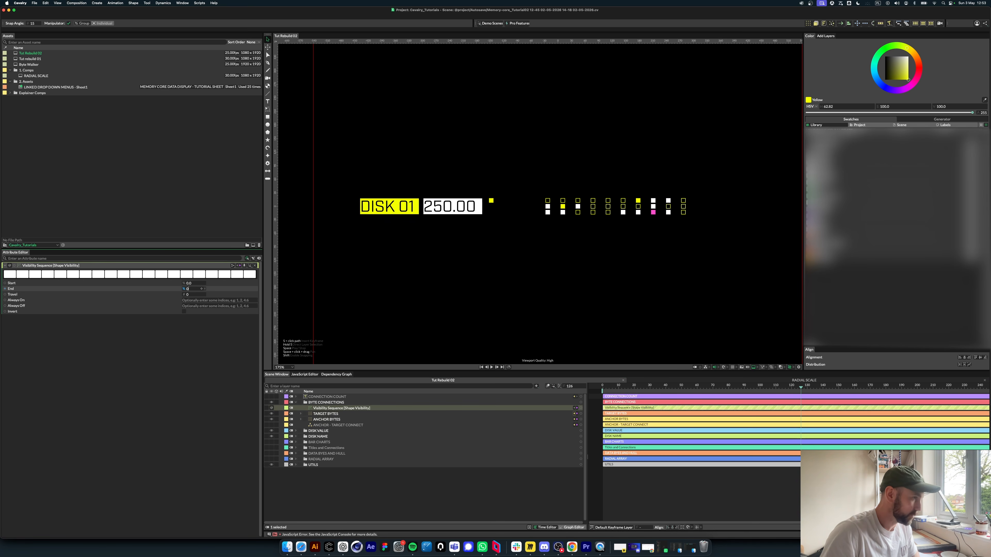
{"action": "type", "text": "0"}
{"action": "key", "text": "Return"}
{"action": "left_click_drag", "start_coordinate": [779, 387], "coordinate": [757, 388]}
{"action": "mouse_move", "coordinate": [628, 391]}
{"action": "left_mouse_down"}
{"action": "mouse_move", "coordinate": [603, 390]}
{"action": "mouse_move", "coordinate": [623, 395]}
{"action": "left_mouse_up"}
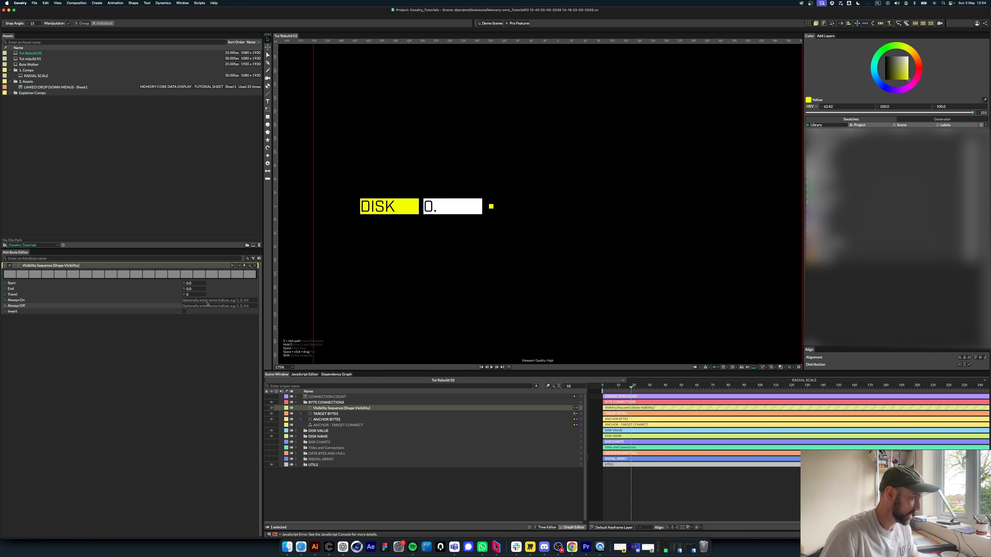
{"action": "left_click", "coordinate": [201, 288]}
{"action": "left_click_drag", "start_coordinate": [641, 392], "coordinate": [649, 389]}
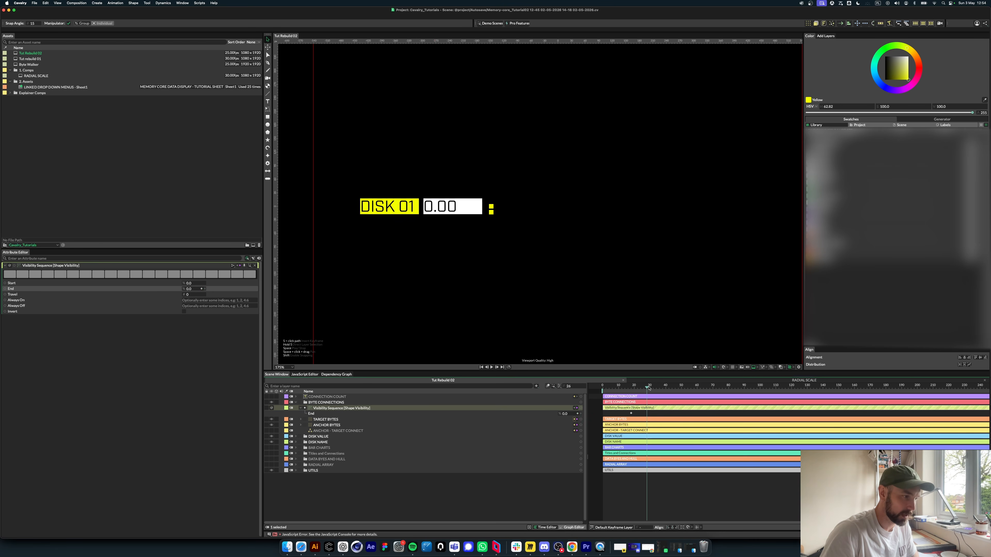
Step: Set the Visibility Sequence's End to 100 at frame 40 and scrub through the target bytes' reveal
{"action": "left_click", "coordinate": [190, 288]}
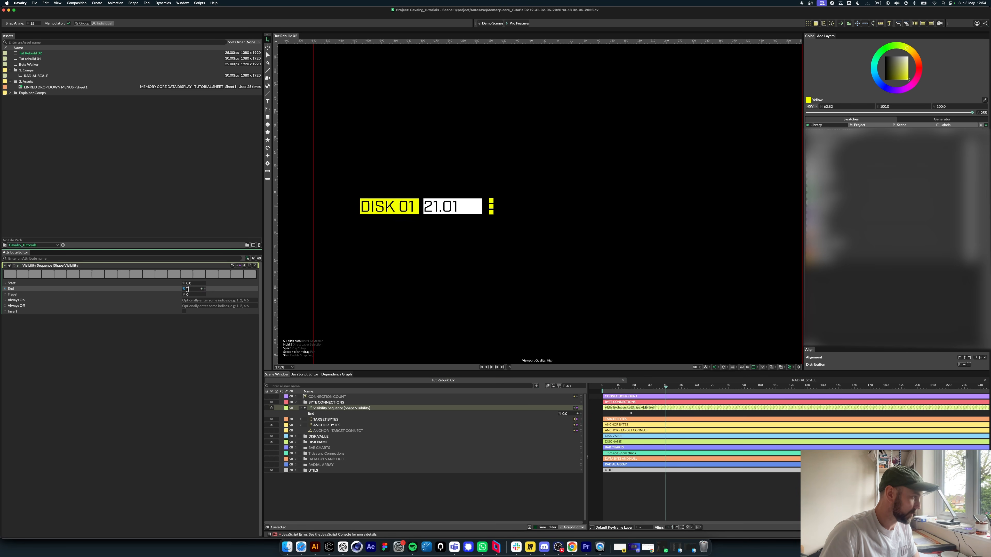
{"action": "type", "text": "100"}
{"action": "key", "text": "Return"}
{"action": "mouse_move", "coordinate": [665, 388]}
{"action": "left_mouse_down"}
{"action": "mouse_move", "coordinate": [625, 389]}
{"action": "mouse_move", "coordinate": [678, 389]}
{"action": "left_mouse_up"}
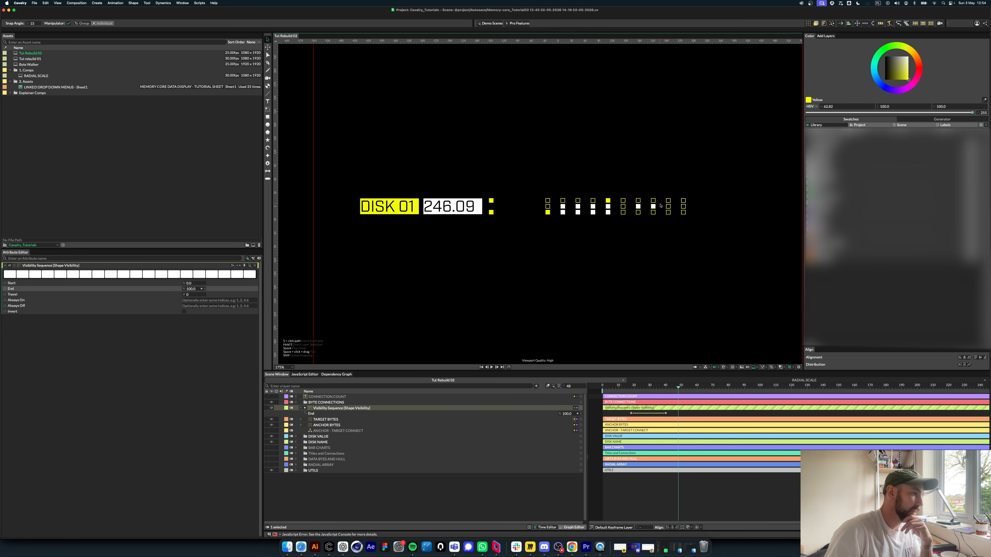
{"action": "left_click", "coordinate": [662, 216]}
{"action": "left_click_drag", "start_coordinate": [677, 389], "coordinate": [654, 391]}
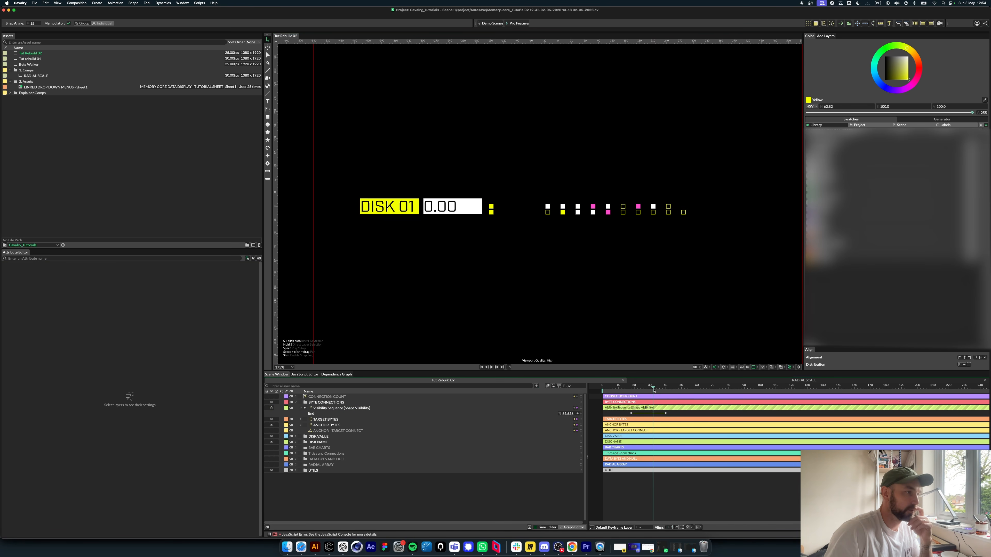
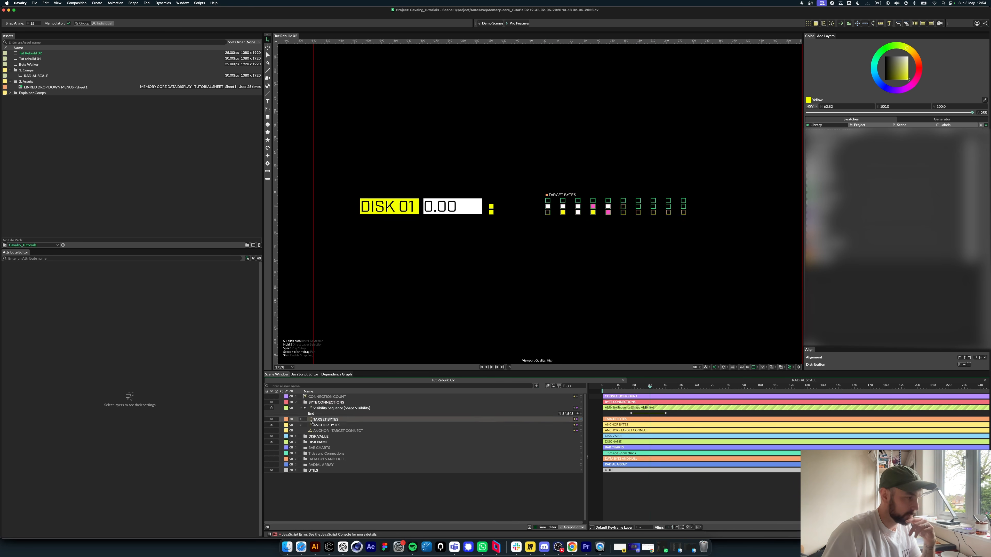
Step: Change the TARGET BYTES distribution to Shuffle and scrub the timeline to check the randomised reveal
{"action": "left_click", "coordinate": [584, 195]}
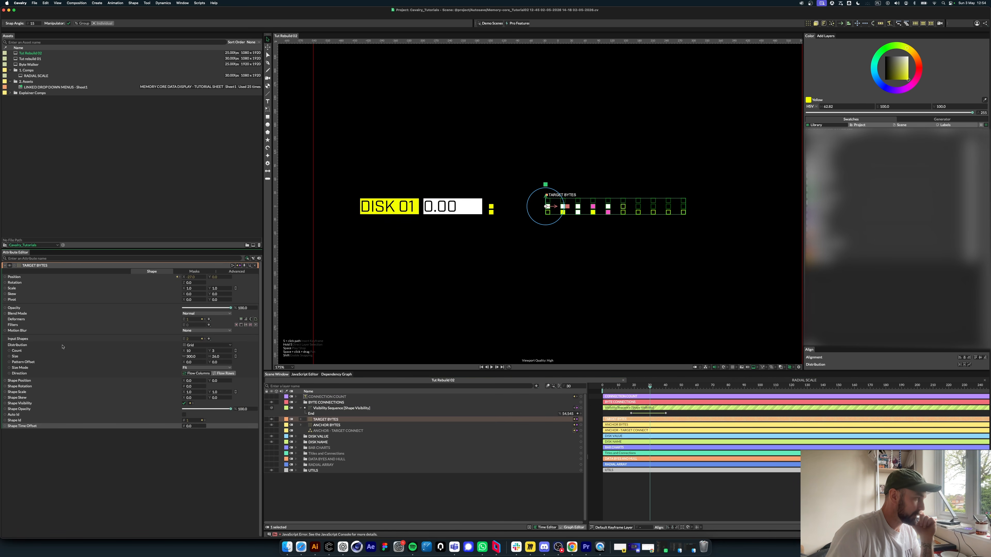
{"action": "left_click", "coordinate": [230, 345]}
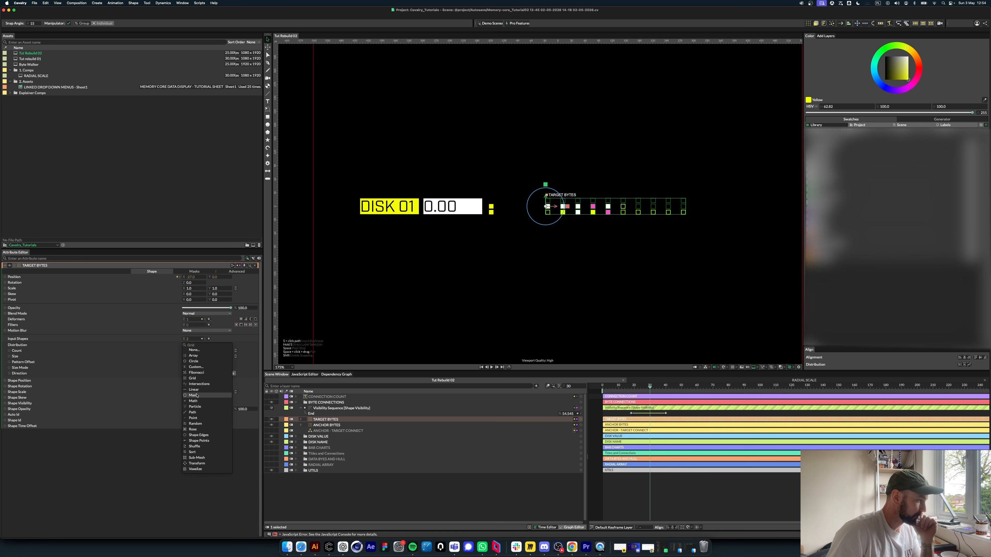
{"action": "left_click", "coordinate": [206, 447]}
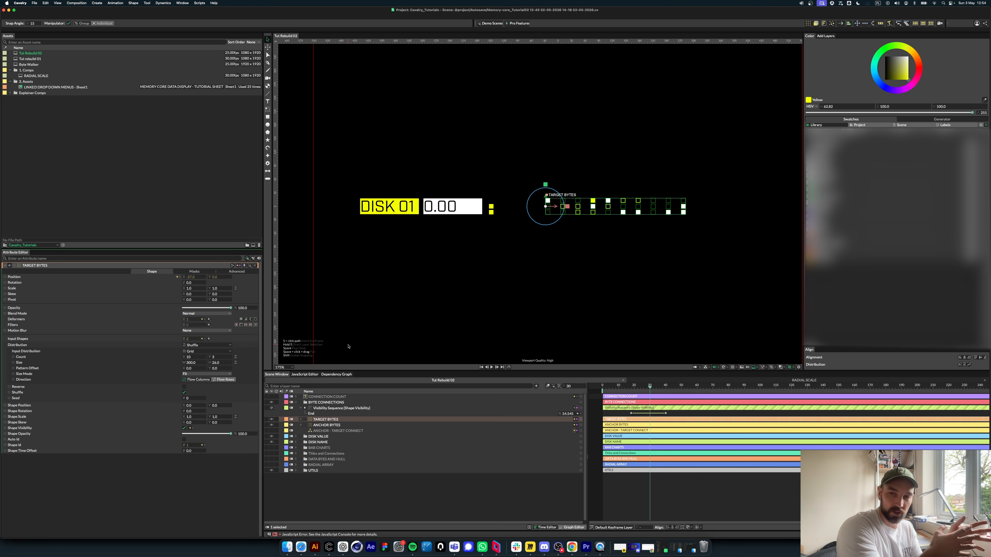
{"action": "left_click", "coordinate": [547, 339]}
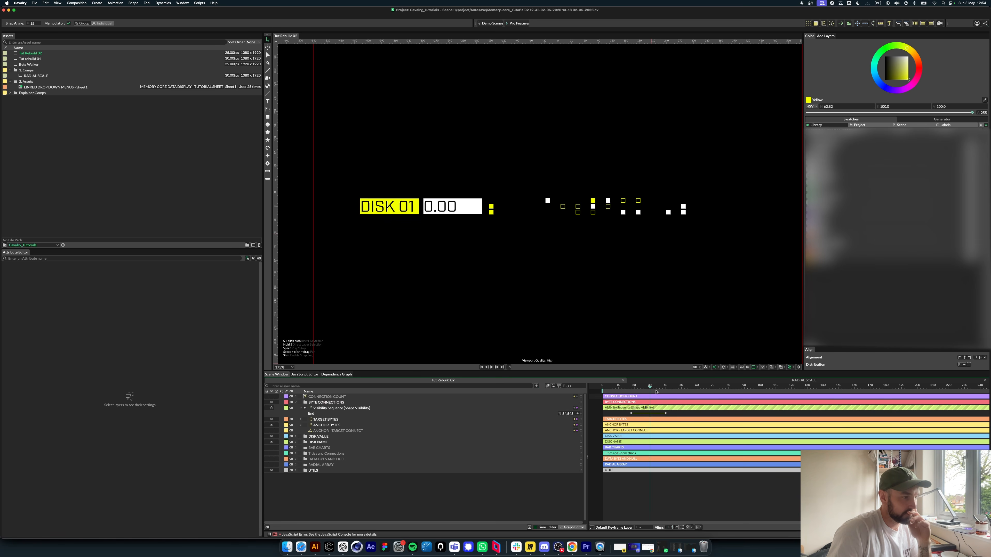
{"action": "left_click_drag", "start_coordinate": [635, 388], "coordinate": [658, 381]}
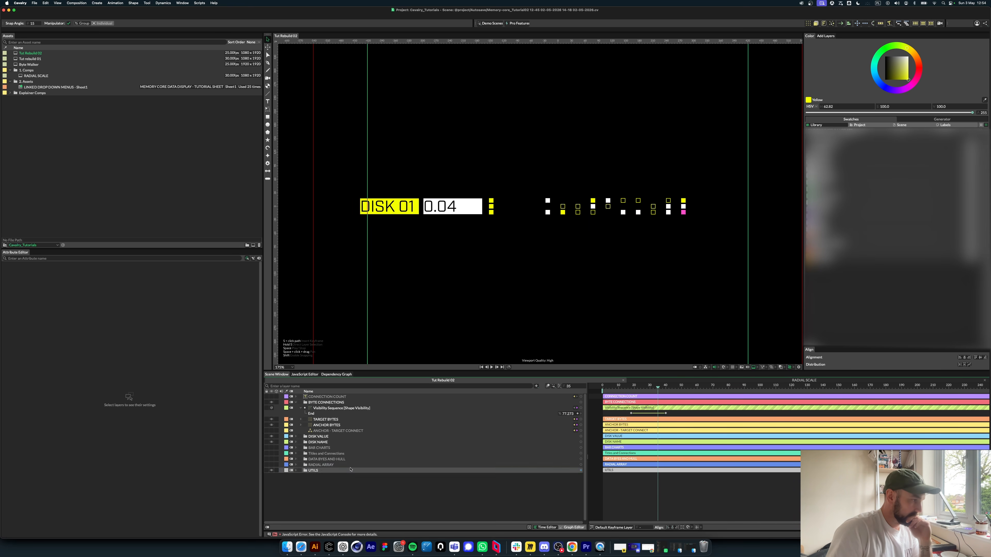
Step: Show the ANCHOR - TARGET CONNECT layer and preview the connection lines with the target bytes' reveal
{"action": "left_click", "coordinate": [337, 430]}
{"action": "left_click", "coordinate": [272, 431]}
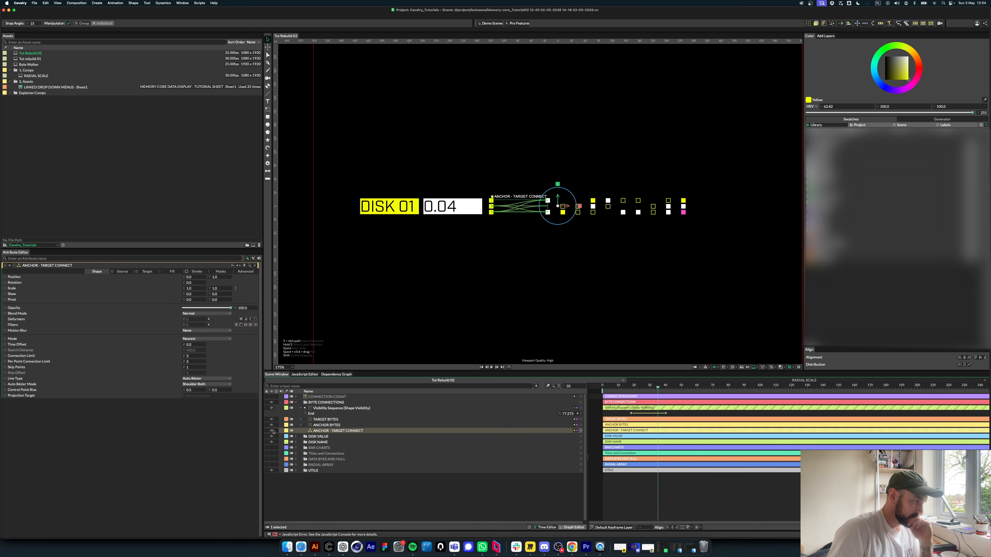
{"action": "left_click", "coordinate": [407, 486]}
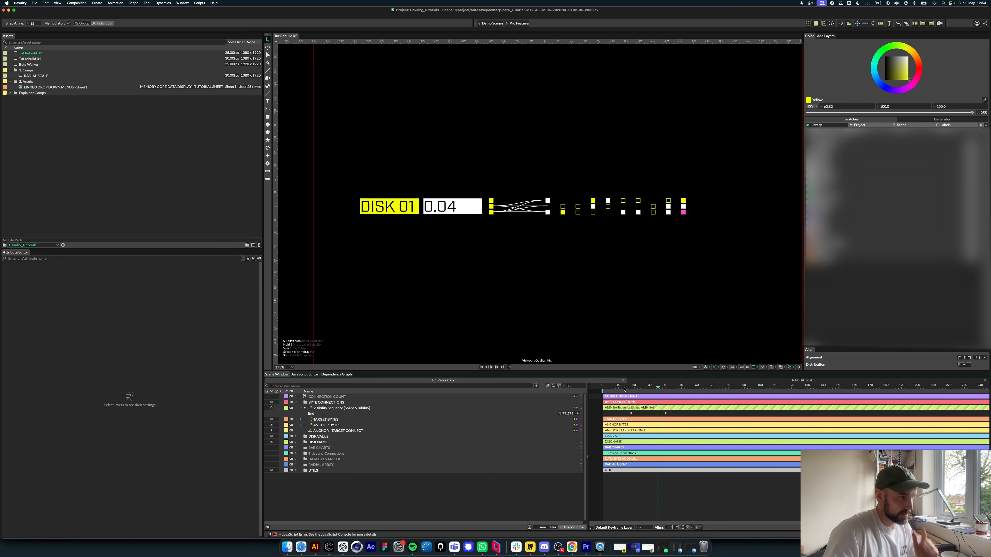
{"action": "left_click_drag", "start_coordinate": [637, 389], "coordinate": [600, 391]}
{"action": "key", "text": "space"}
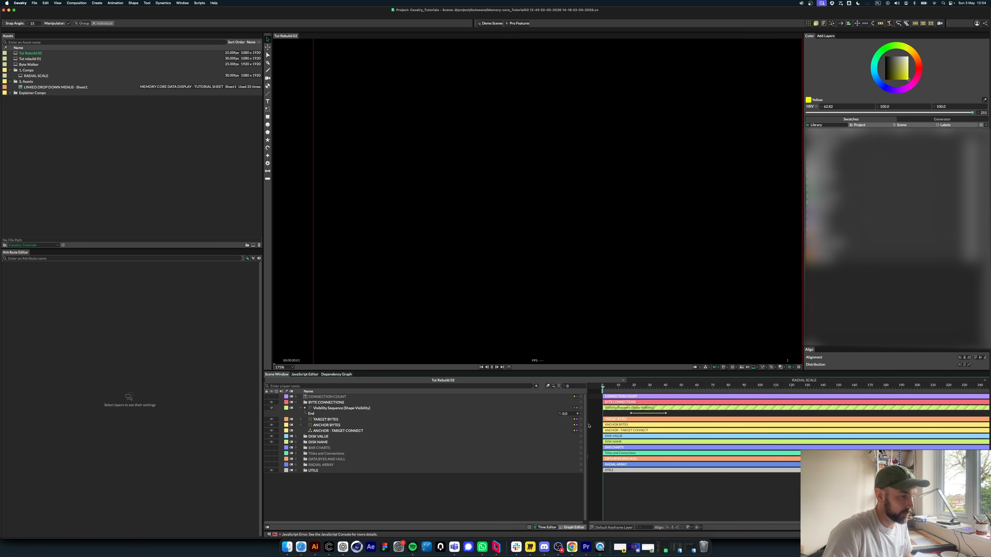
{"action": "left_click", "coordinate": [650, 390]}
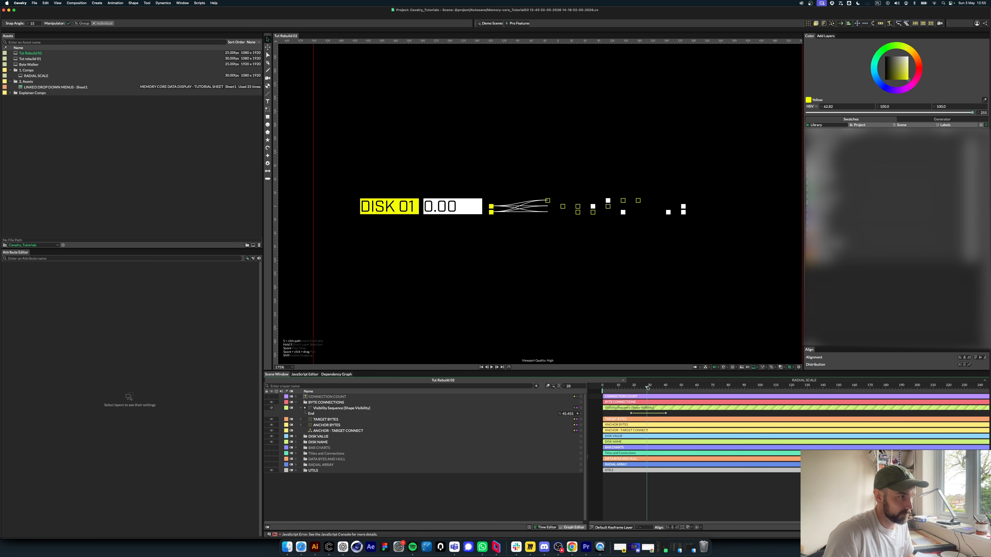
{"action": "left_click_drag", "start_coordinate": [646, 388], "coordinate": [634, 386]}
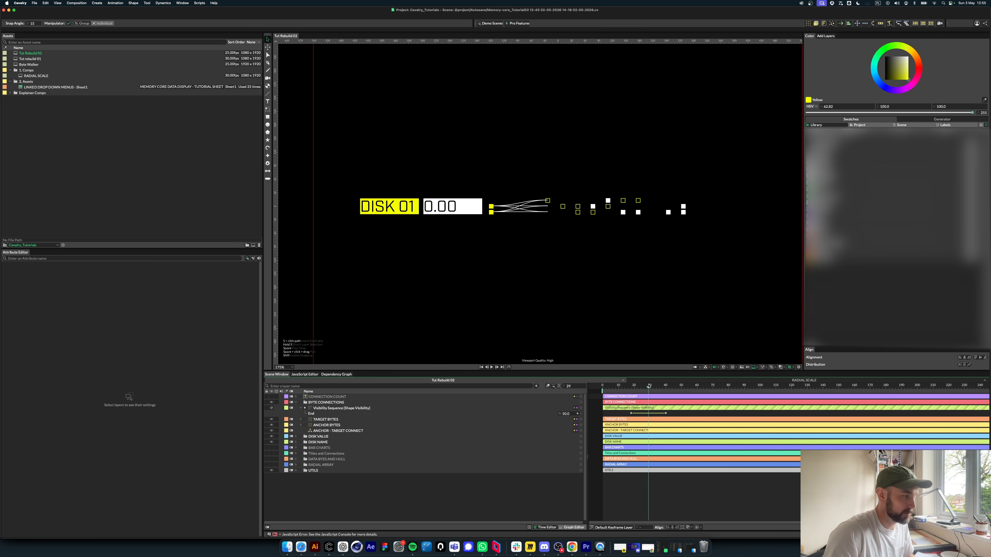
{"action": "left_click", "coordinate": [341, 408]}
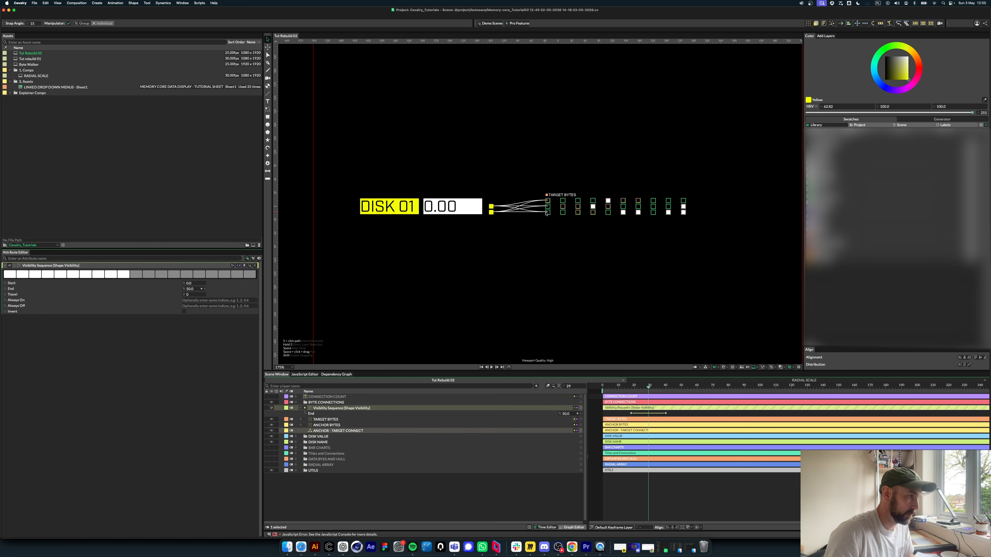
{"action": "left_click", "coordinate": [361, 486]}
{"action": "left_click", "coordinate": [346, 409]}
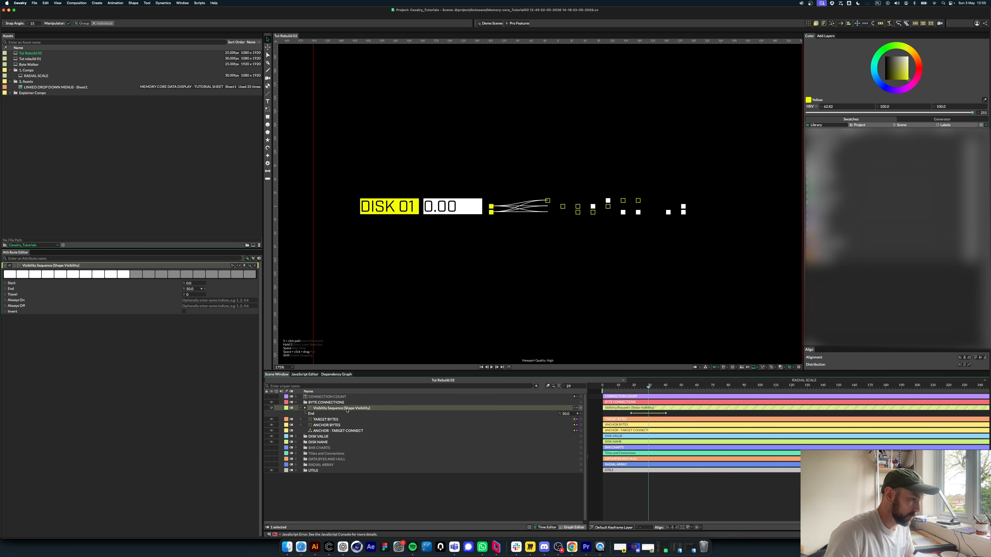
{"action": "left_click", "coordinate": [334, 403]}
{"action": "left_click", "coordinate": [337, 409]}
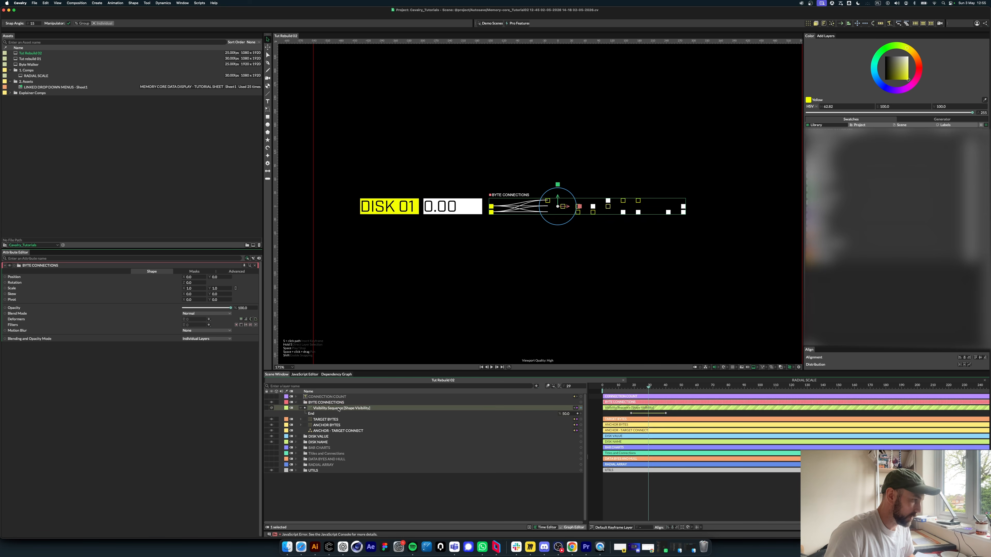
{"action": "left_click", "coordinate": [336, 420]}
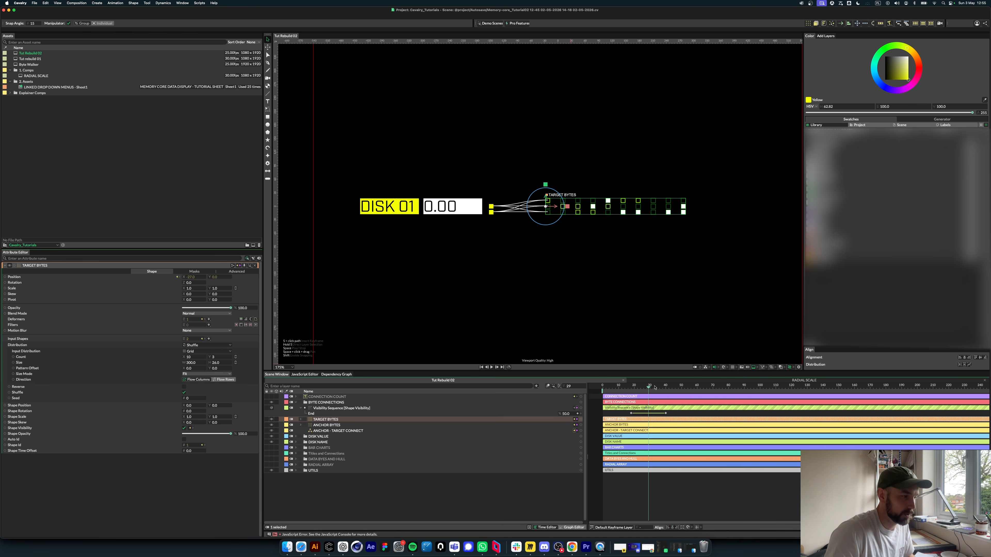
Step: Enable Trim on the ANCHOR - TARGET CONNECT stroke, set its End to 0 and keyframe it at frame 29
{"action": "left_click_drag", "start_coordinate": [654, 388], "coordinate": [676, 388]}
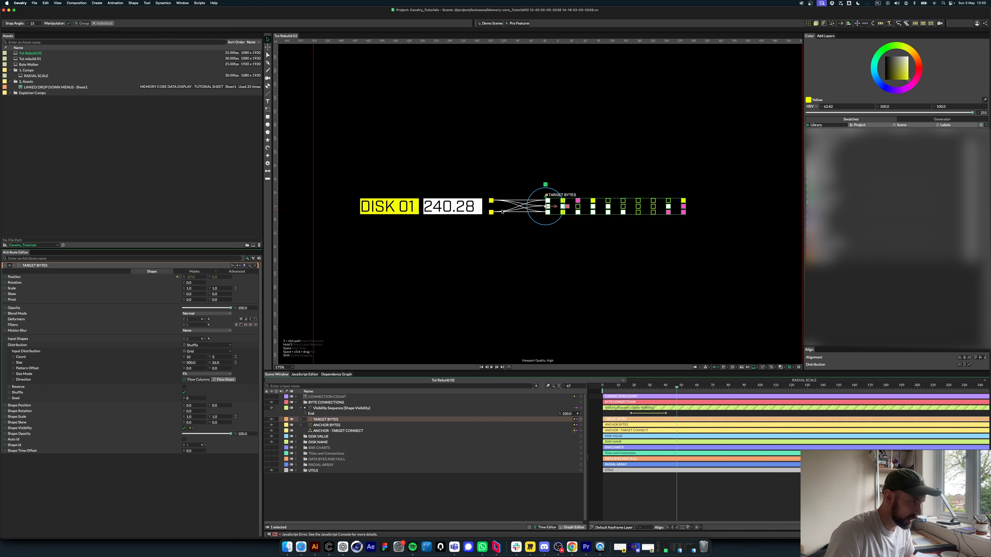
{"action": "left_click", "coordinate": [320, 430]}
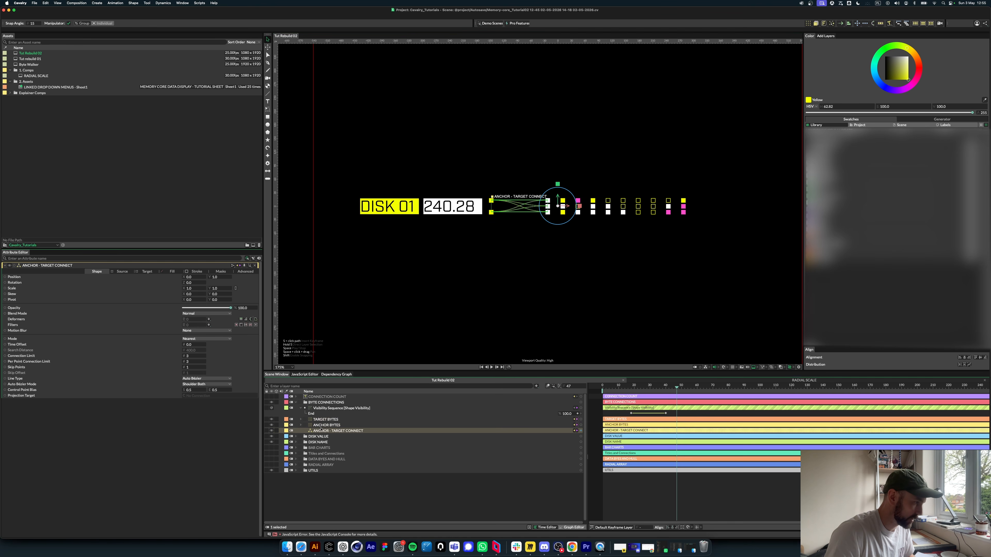
{"action": "left_click", "coordinate": [196, 271]}
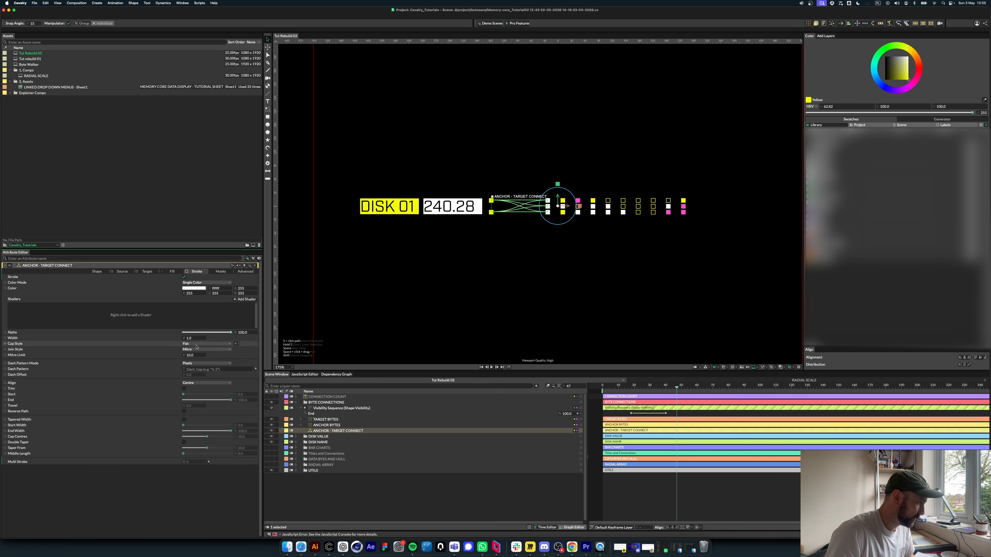
{"action": "left_click", "coordinate": [184, 388]}
{"action": "left_click_drag", "start_coordinate": [188, 402], "coordinate": [183, 400]}
{"action": "left_click_drag", "start_coordinate": [676, 388], "coordinate": [648, 387]}
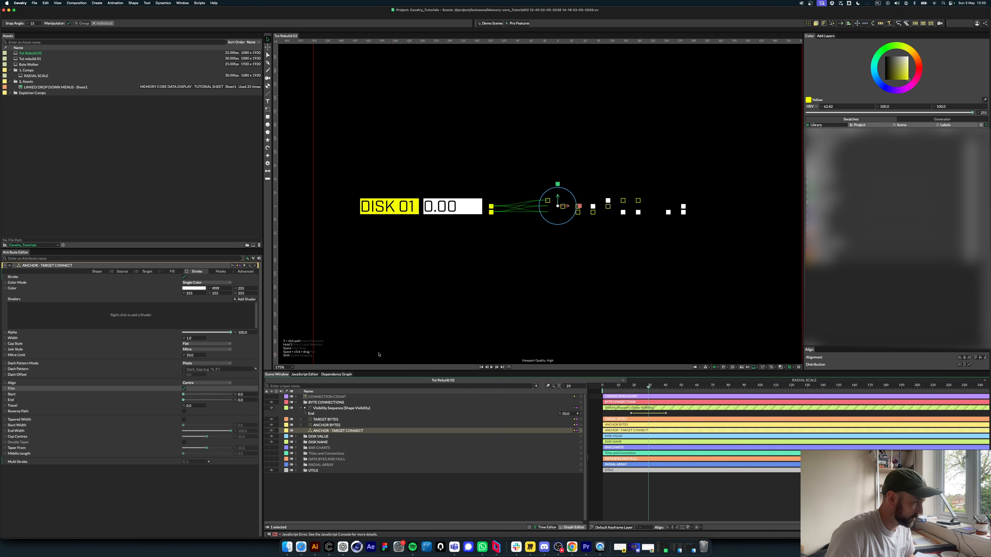
{"action": "left_click", "coordinate": [253, 401]}
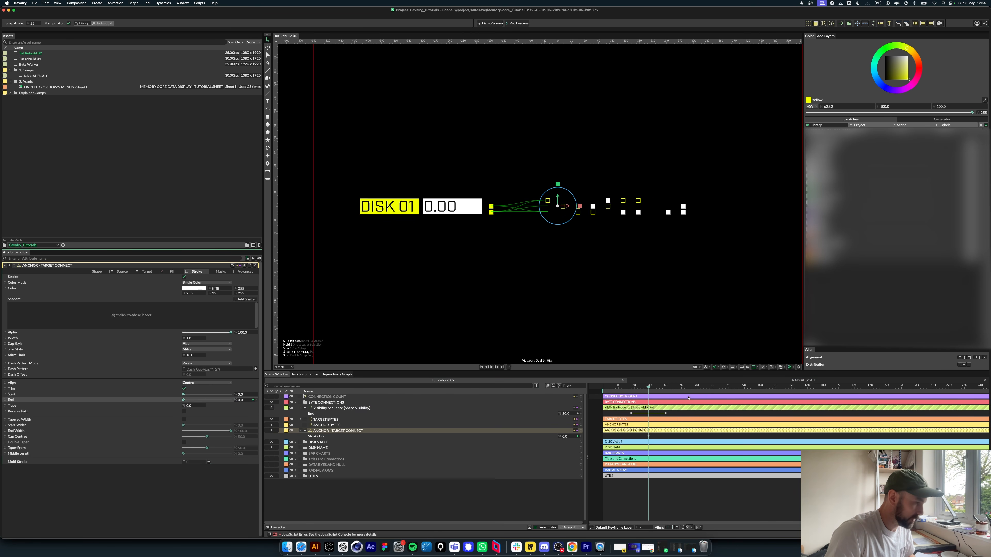
Step: Set the connection lines' stroke End to 100 at frame 61 and scrub back to check the lines growing
{"action": "key", "text": "space"}
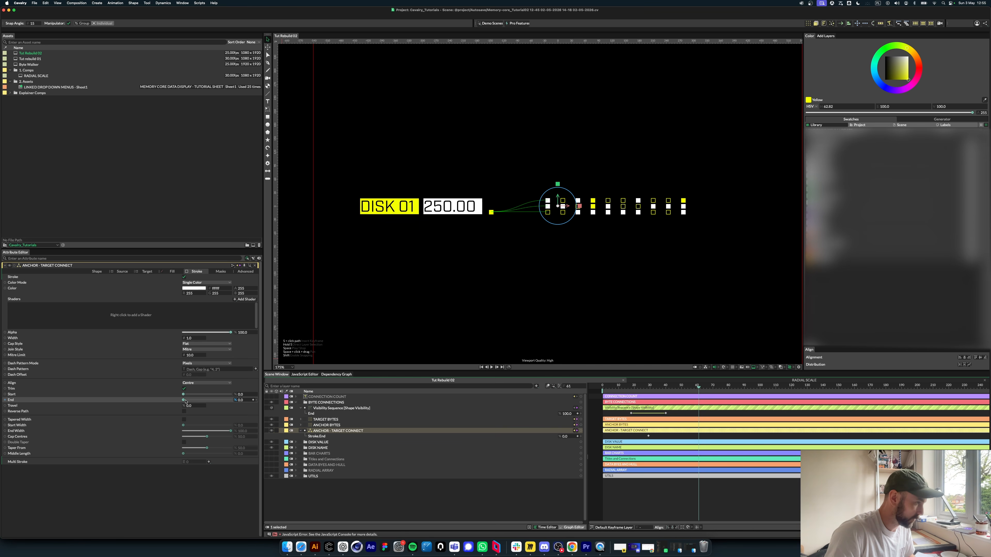
{"action": "left_click_drag", "start_coordinate": [184, 401], "coordinate": [233, 401]}
{"action": "left_click", "coordinate": [561, 488]}
{"action": "left_click_drag", "start_coordinate": [699, 388], "coordinate": [668, 388]}
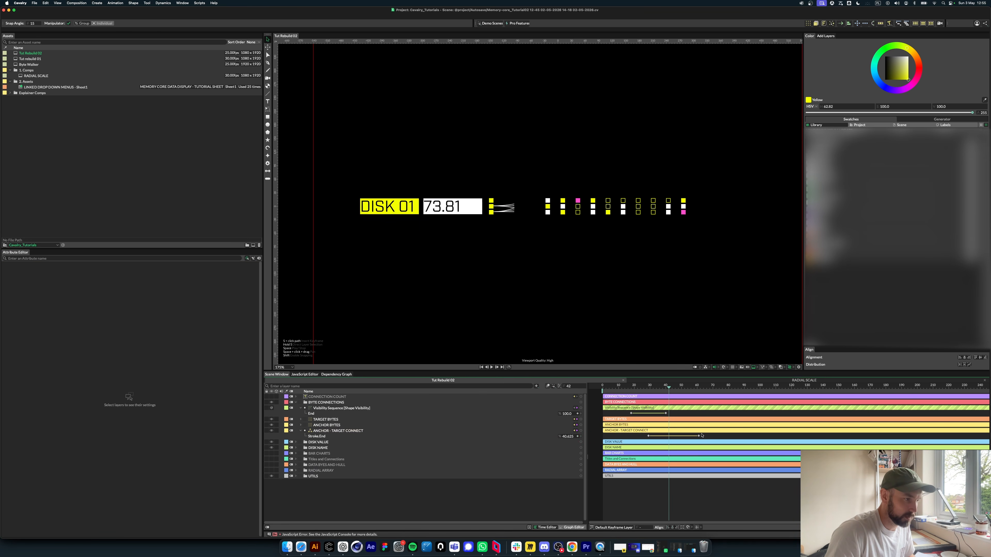
Step: Apply Very Slow Out easing to the Stroke End animation and move its last keyframe to frame 70
{"action": "right_click", "coordinate": [667, 437]}
{"action": "mouse_move", "coordinate": [713, 458]}
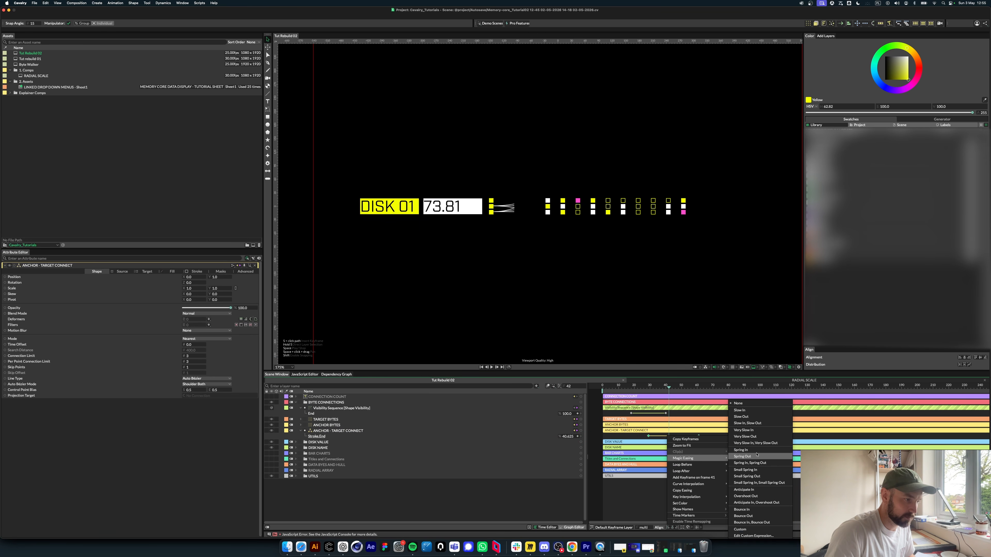
{"action": "left_click", "coordinate": [741, 437]}
{"action": "left_click", "coordinate": [699, 438]}
{"action": "left_click", "coordinate": [699, 437]}
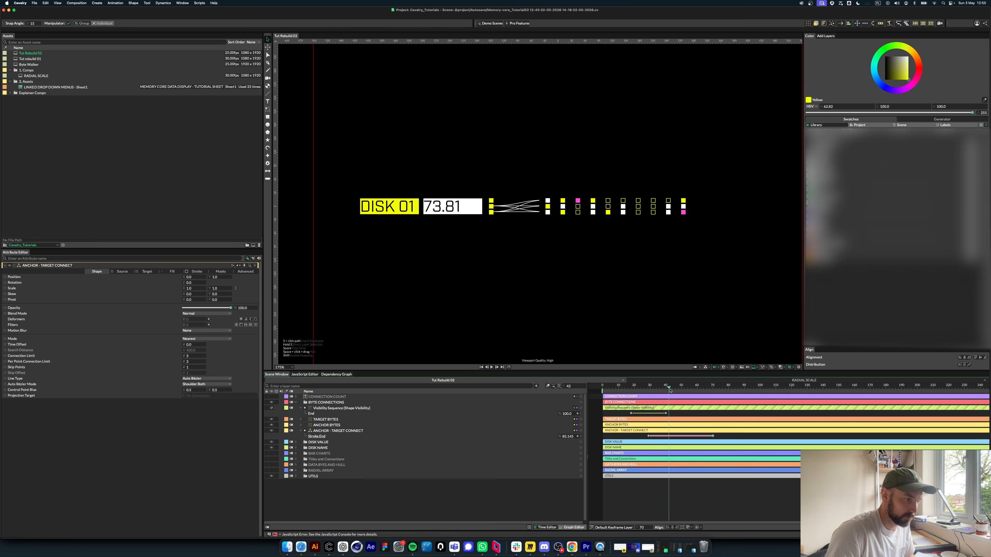
Step: Play the animation to review the byte reveal and growing connection lines, and collapse the BYTE CONNECTIONS group
{"action": "key", "text": "space"}
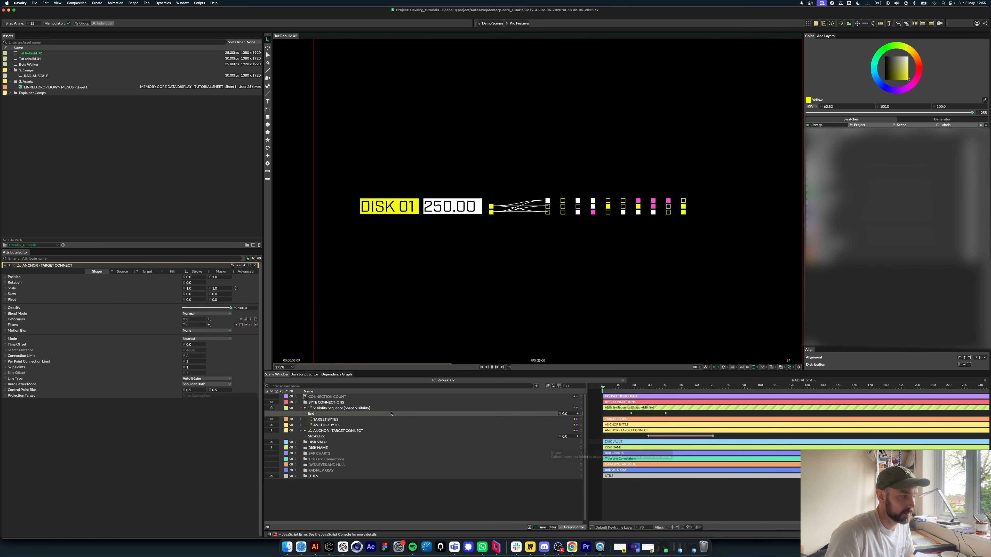
{"action": "key", "text": "space"}
{"action": "left_click", "coordinate": [517, 486]}
{"action": "key", "text": "space"}
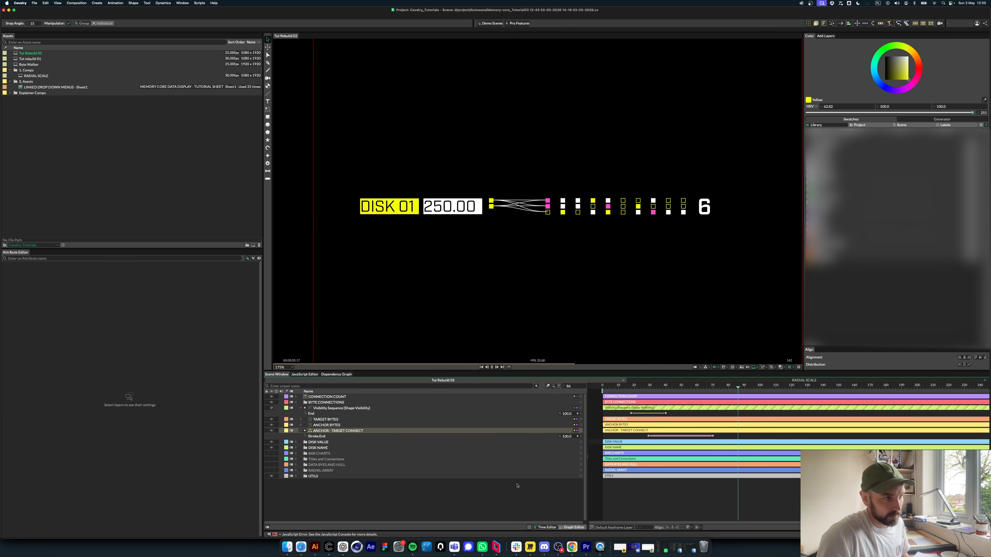
{"action": "key", "text": "space"}
{"action": "left_click", "coordinate": [297, 403]}
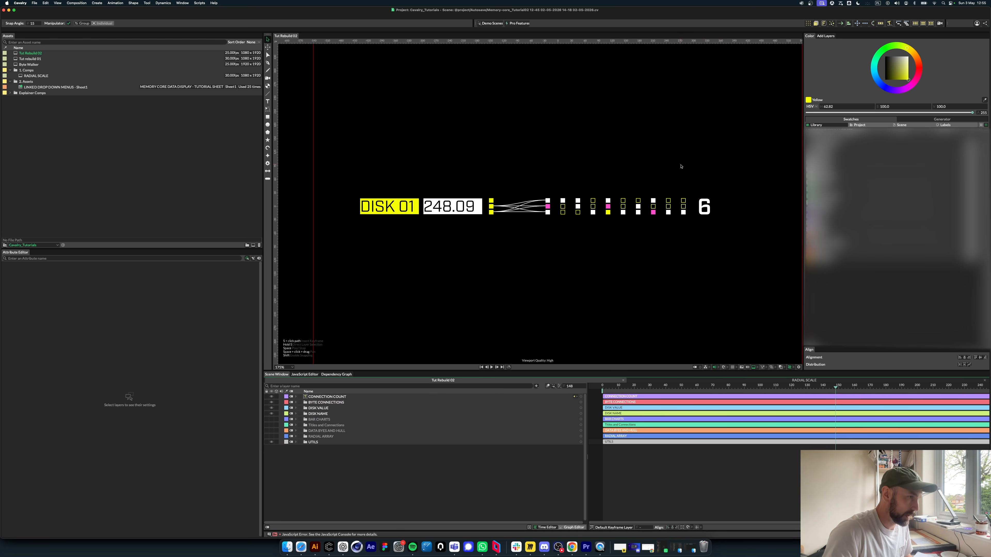
Step: Add a rectangle to the composition and shrink it to a square of about 38 by 38
{"action": "left_click", "coordinate": [708, 215]}
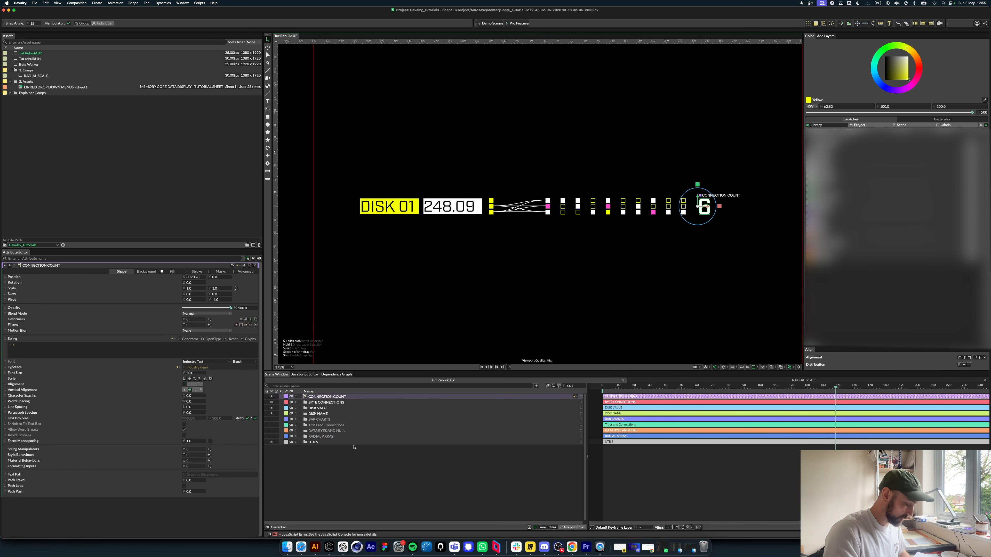
{"action": "left_click", "coordinate": [267, 118]}
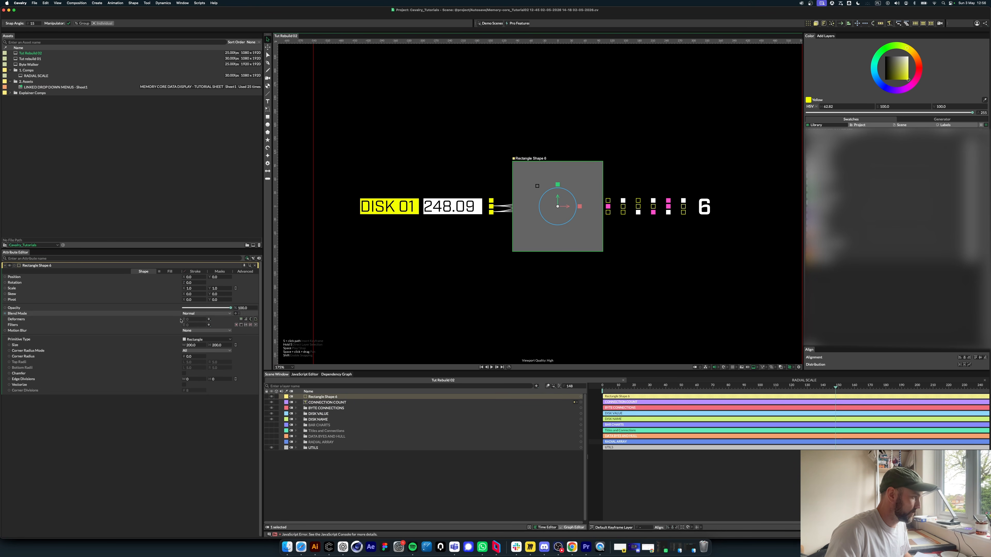
{"action": "left_click_drag", "start_coordinate": [185, 346], "coordinate": [119, 346]}
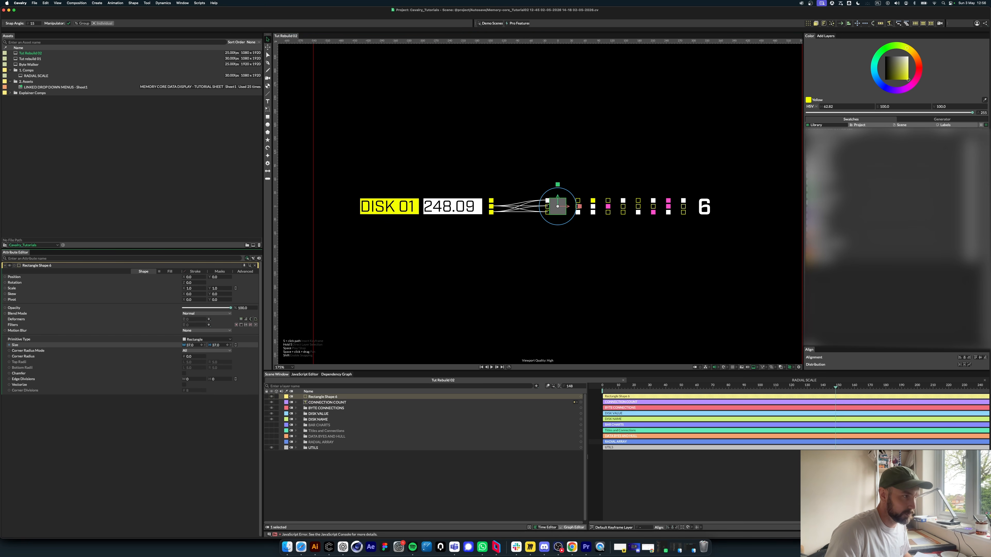
{"action": "left_click", "coordinate": [684, 211]}
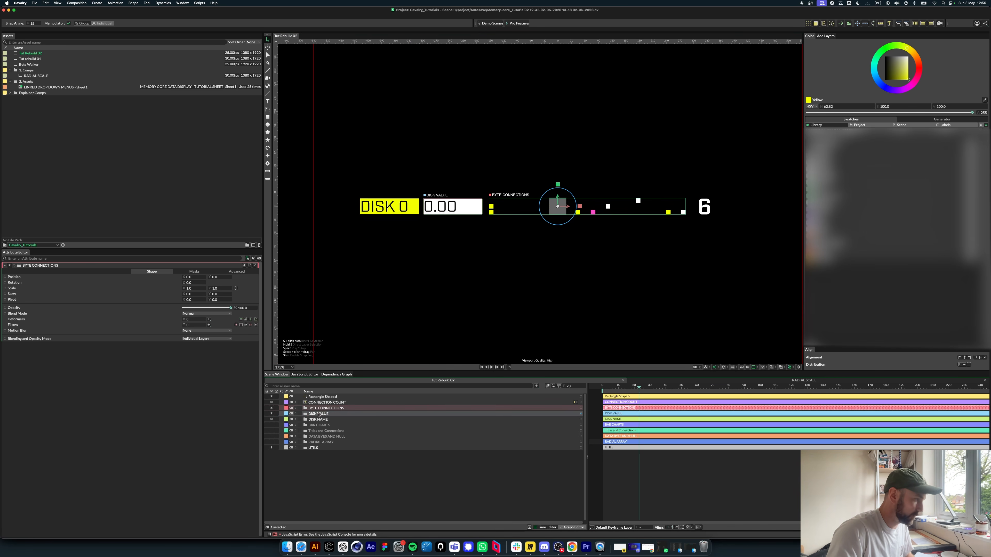
Step: Add a Bounding Box Constraint utility to the new rectangle's Position and nest it under the rectangle
{"action": "left_click", "coordinate": [323, 397]}
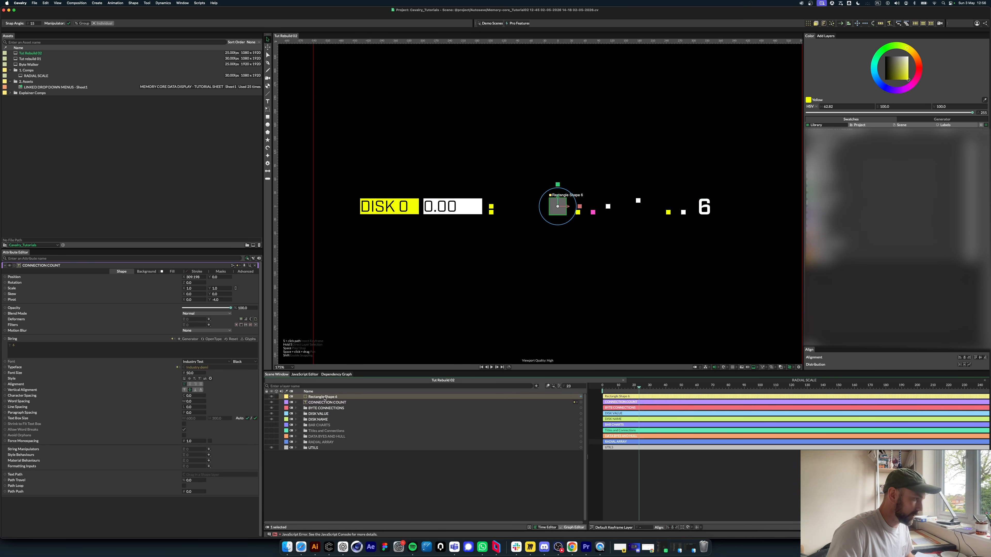
{"action": "right_click", "coordinate": [16, 278]}
{"action": "mouse_move", "coordinate": [52, 325]}
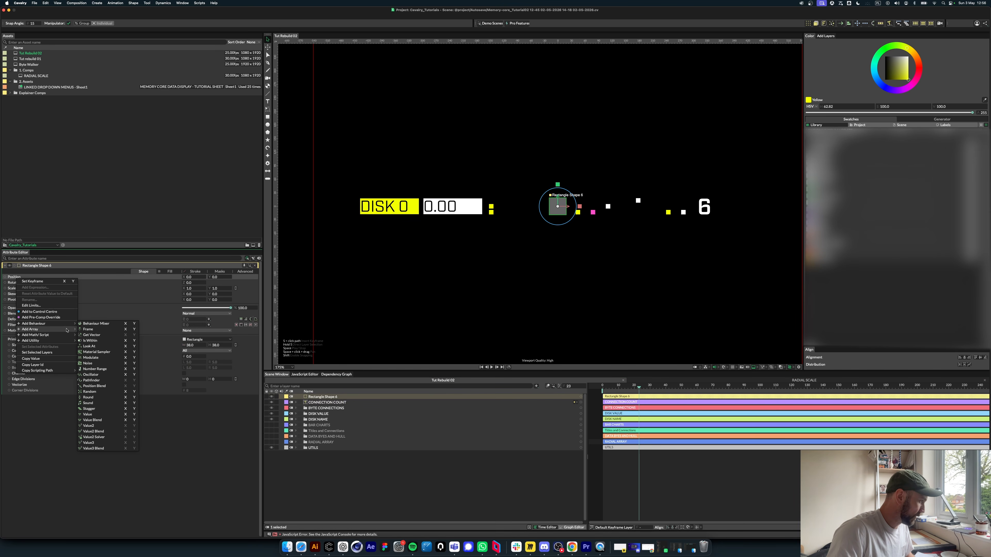
{"action": "mouse_move", "coordinate": [63, 341]}
{"action": "left_click", "coordinate": [99, 341]}
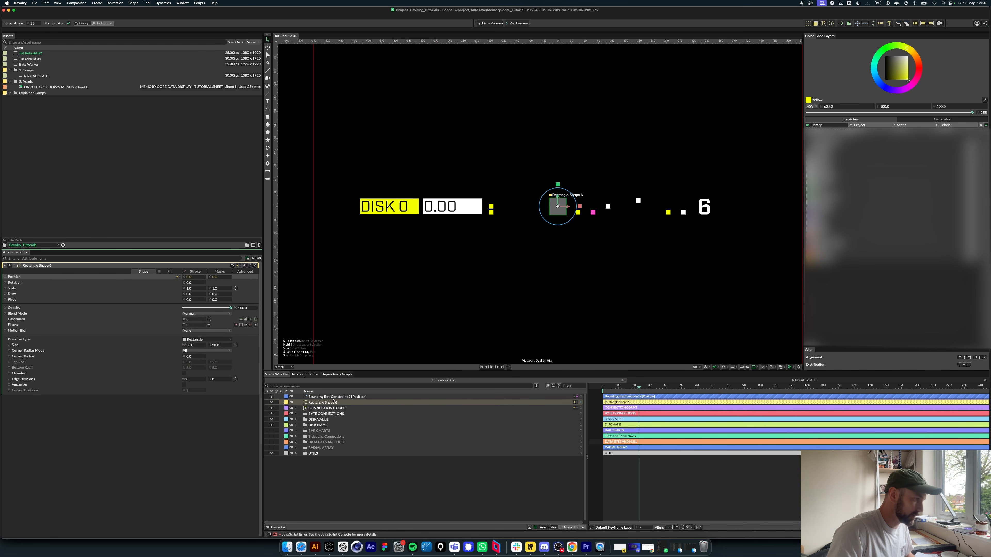
{"action": "left_click", "coordinate": [303, 414]}
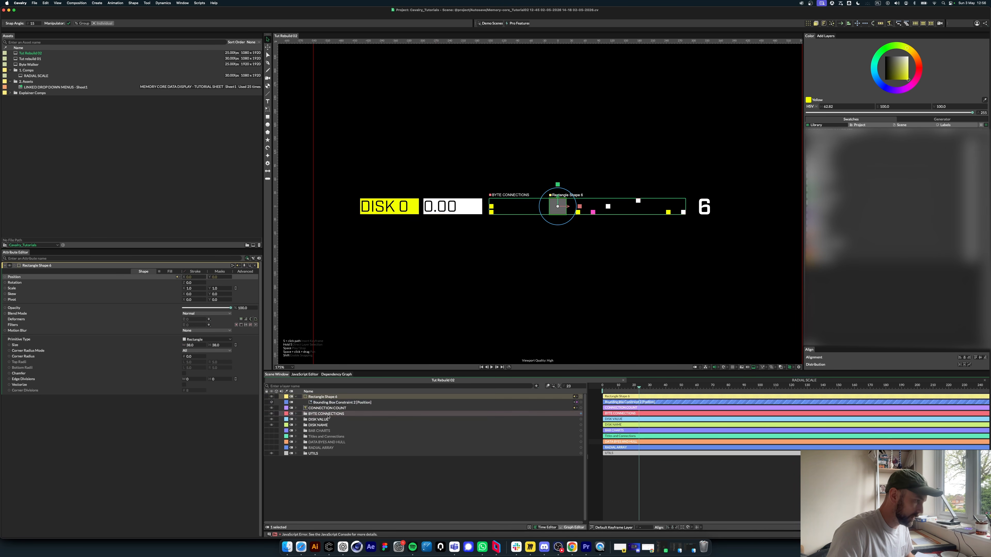
Step: Connect TARGET BYTES to the Bounding Box Constraint's Input Shape and set its Width to 100
{"action": "left_click", "coordinate": [296, 414]}
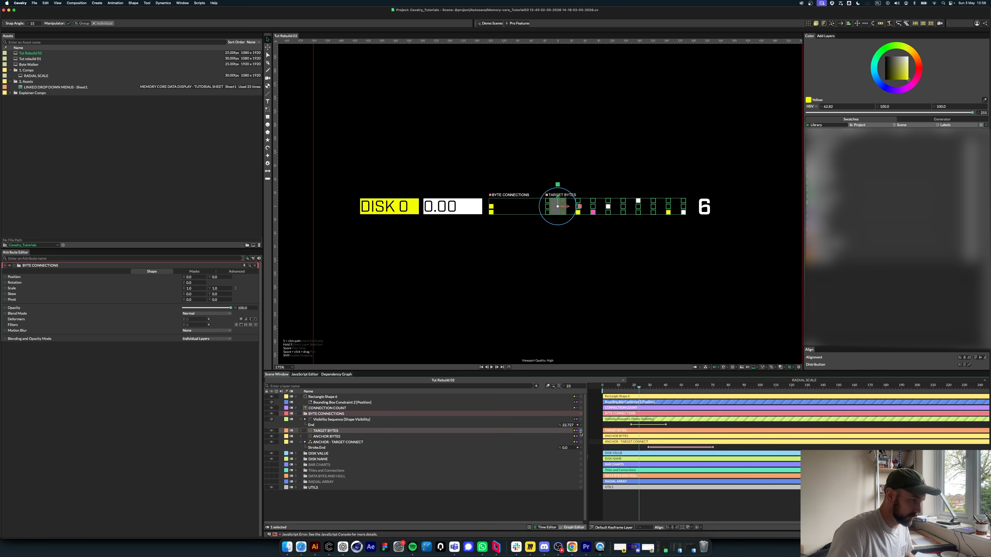
{"action": "left_click_drag", "start_coordinate": [580, 413], "coordinate": [322, 403]}
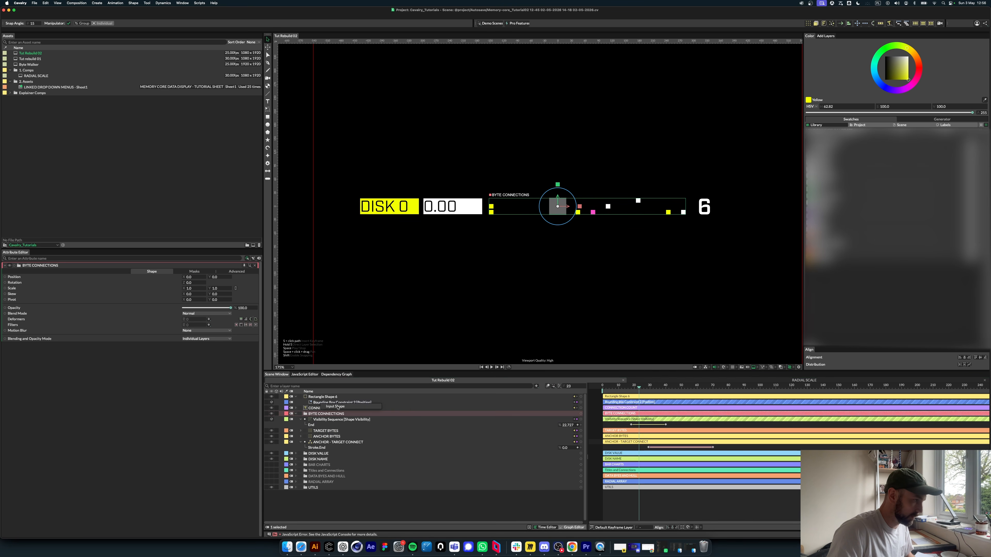
{"action": "left_click", "coordinate": [338, 407]}
{"action": "left_click", "coordinate": [323, 396]}
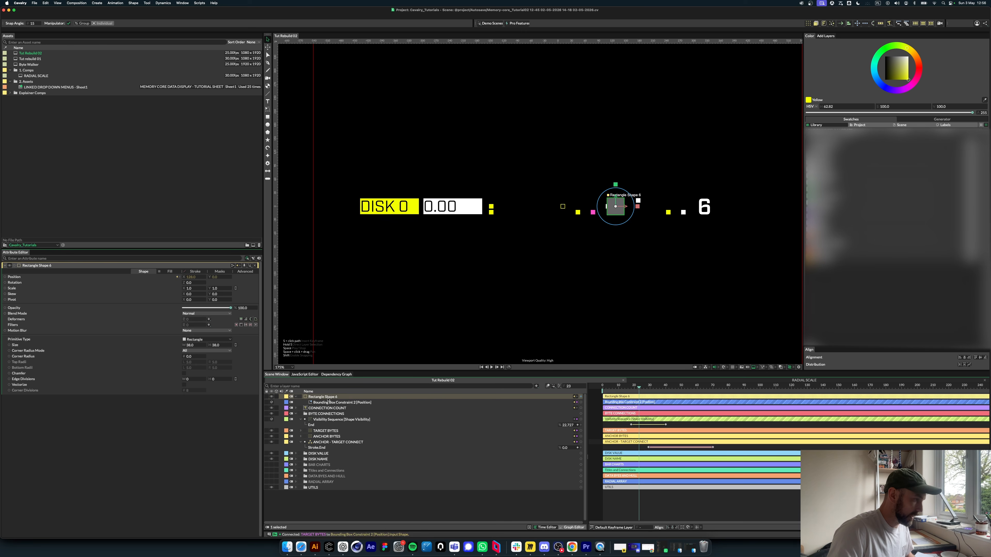
{"action": "left_click", "coordinate": [331, 402]}
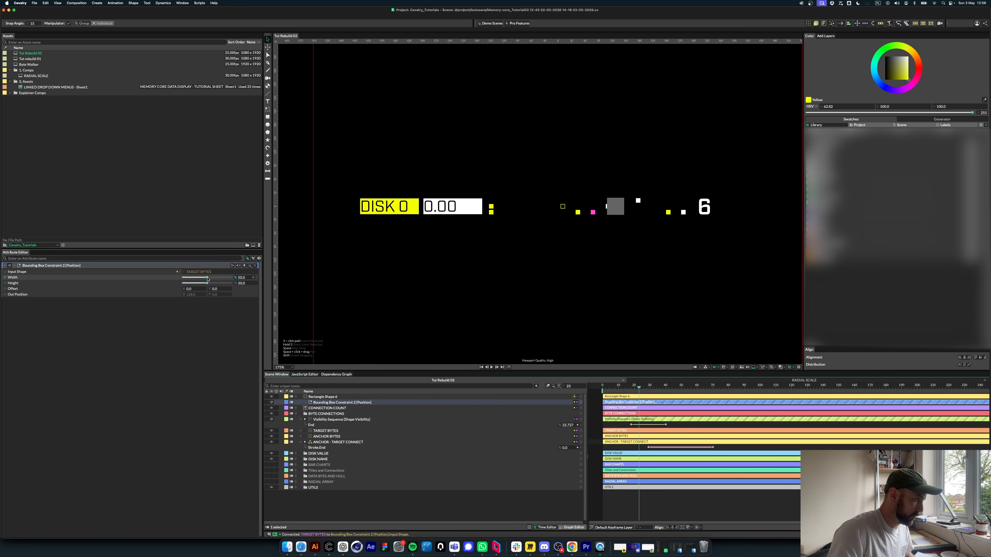
{"action": "left_click_drag", "start_coordinate": [207, 277], "coordinate": [244, 278]}
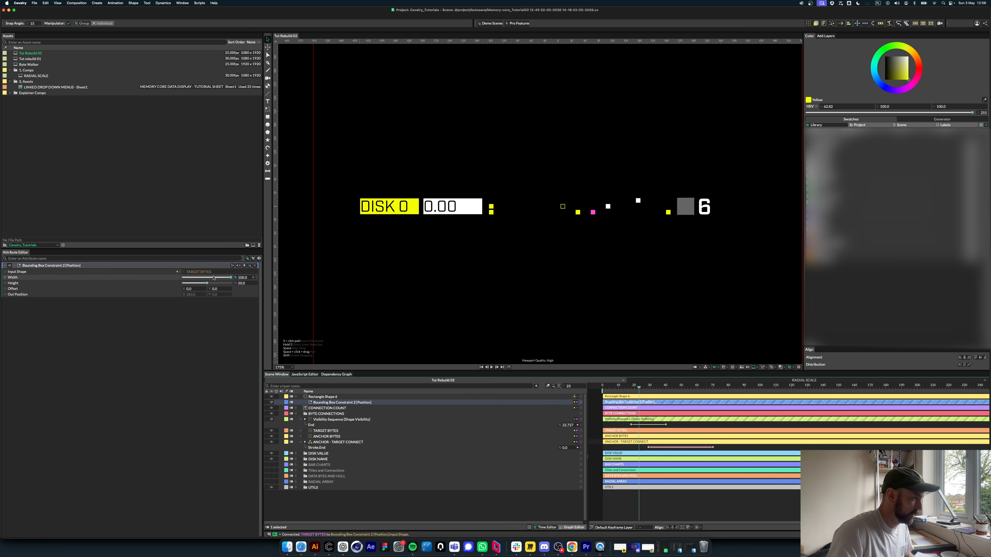
{"action": "left_click_drag", "start_coordinate": [645, 387], "coordinate": [676, 387]}
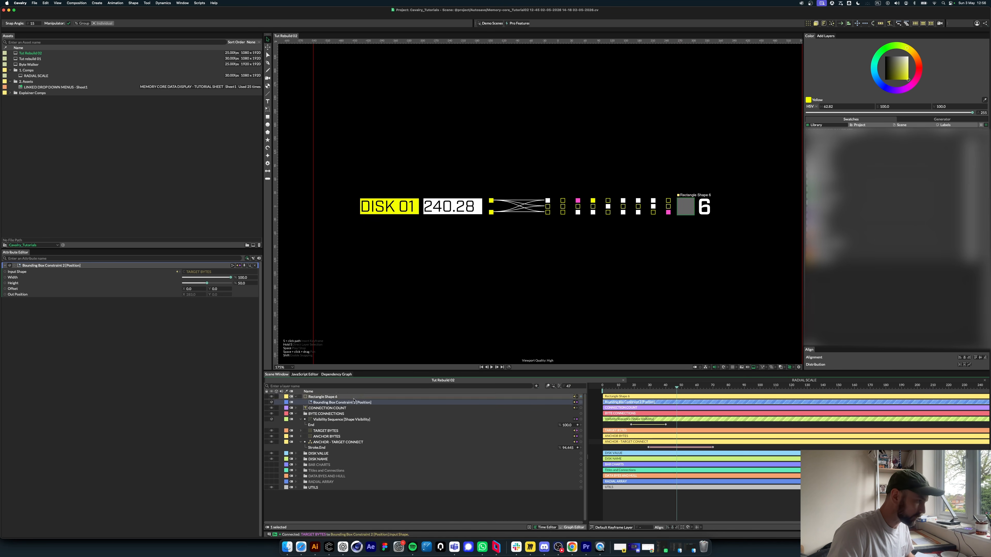
Step: Parent the CONNECTION COUNT text to the rectangle and set its X position to 0
{"action": "left_click", "coordinate": [327, 408]}
{"action": "mouse_move", "coordinate": [328, 408]}
{"action": "left_mouse_down"}
{"action": "mouse_move", "coordinate": [330, 392]}
{"action": "mouse_move", "coordinate": [327, 404]}
{"action": "left_mouse_up"}
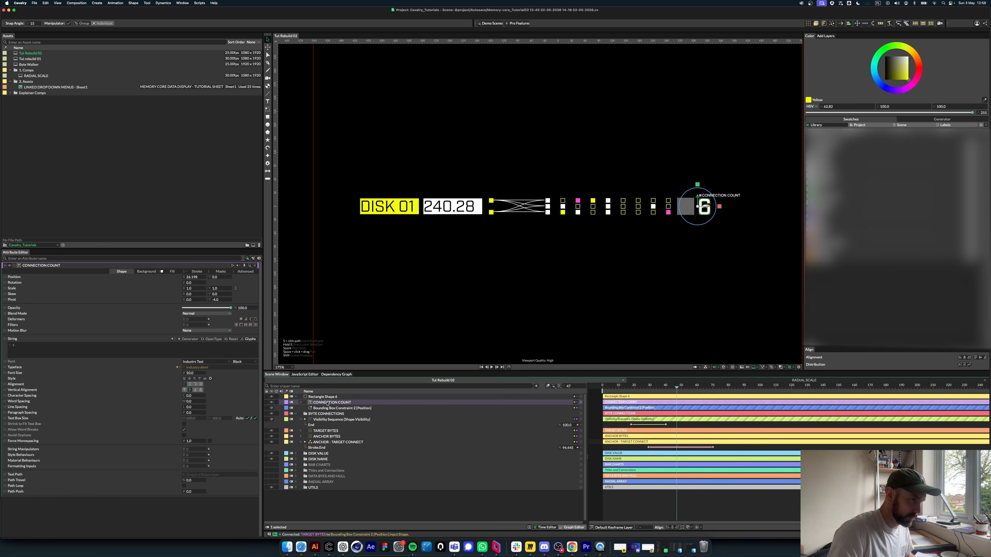
{"action": "left_click", "coordinate": [194, 277]}
{"action": "type", "text": "0"}
{"action": "key", "text": "Return"}
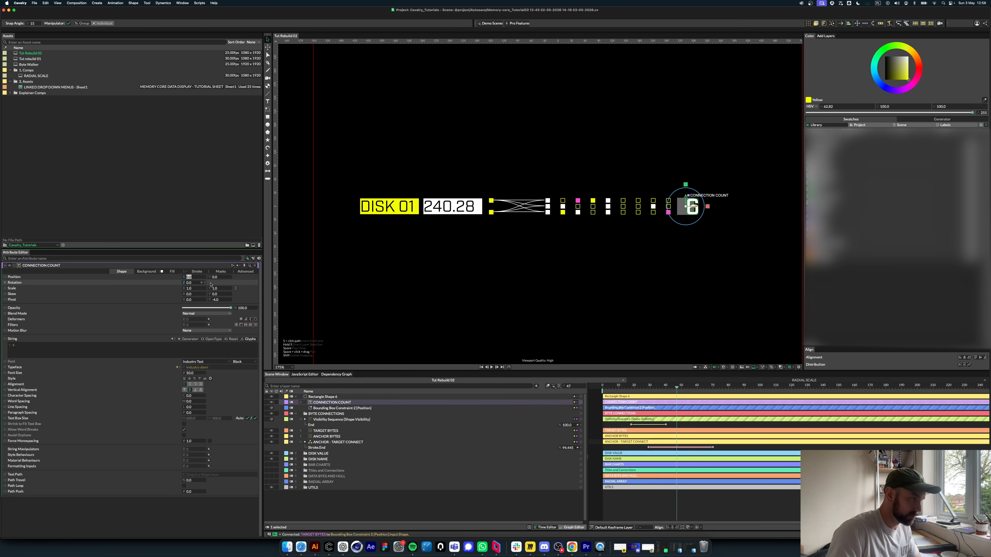
Step: Centre-align the CONNECTION COUNT text and reduce its font size so the number fits inside the rectangle
{"action": "left_click", "coordinate": [191, 384]}
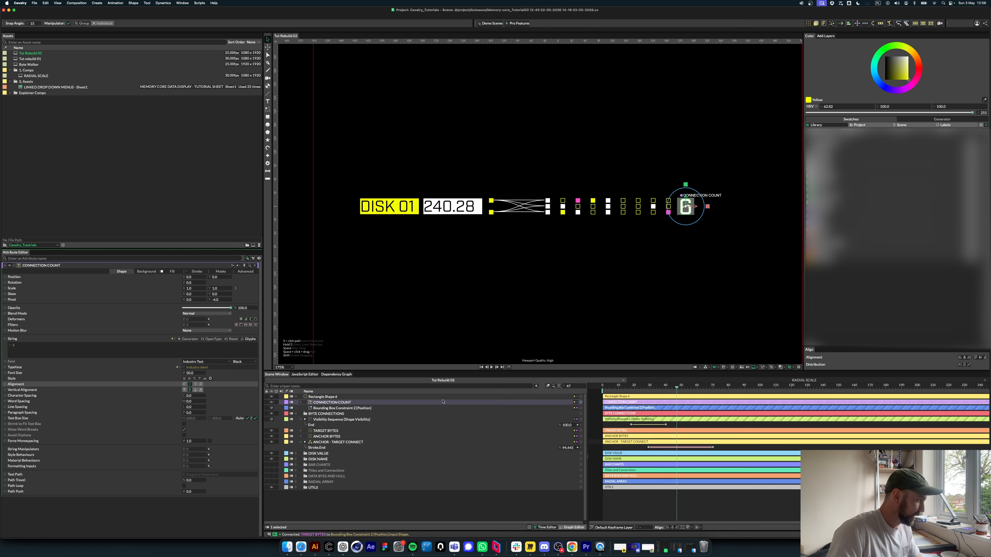
{"action": "left_click_drag", "start_coordinate": [678, 387], "coordinate": [717, 390]}
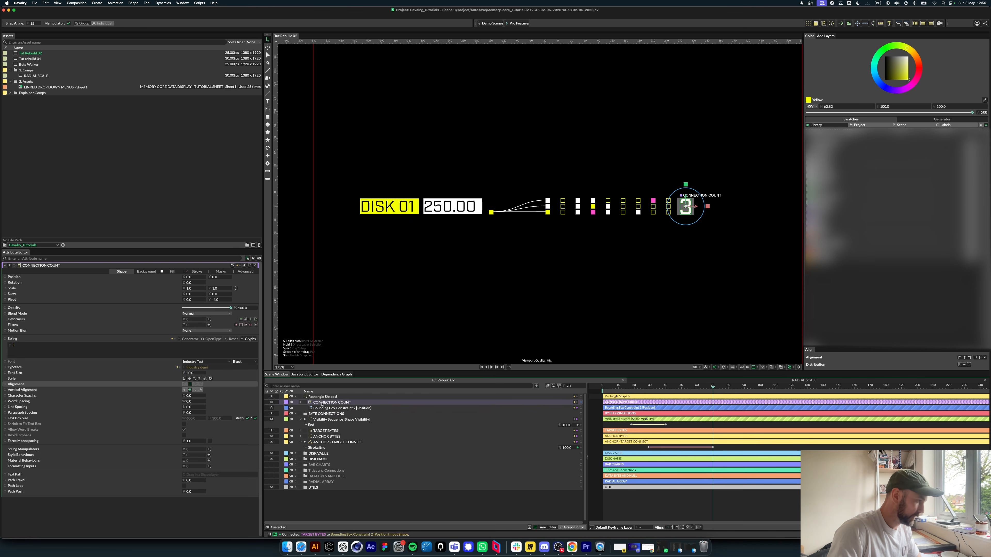
{"action": "left_click_drag", "start_coordinate": [190, 373], "coordinate": [186, 374]}
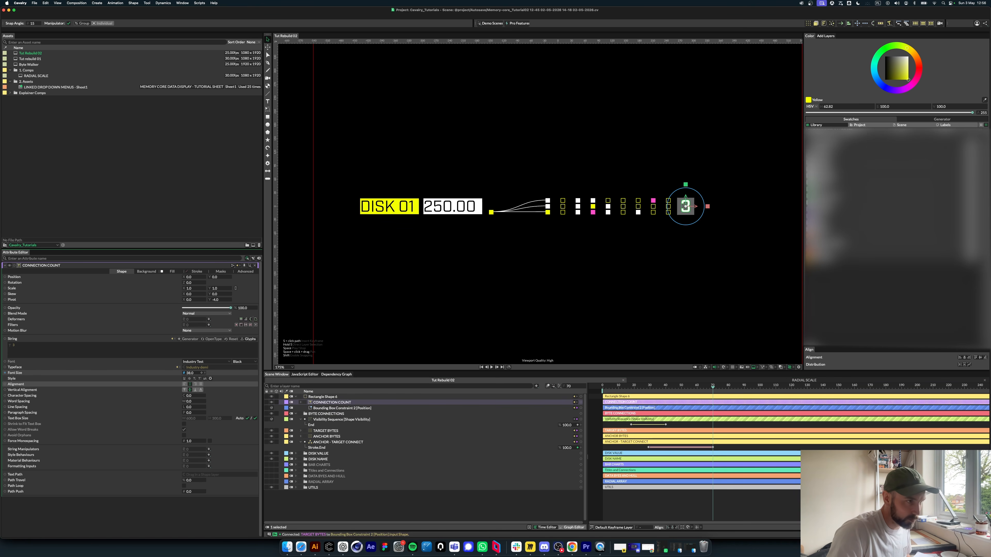
Step: Fill the count rectangle with the yellow sampled from the DISK 01 label and make the CONNECTION COUNT text black
{"action": "left_click", "coordinate": [322, 396]}
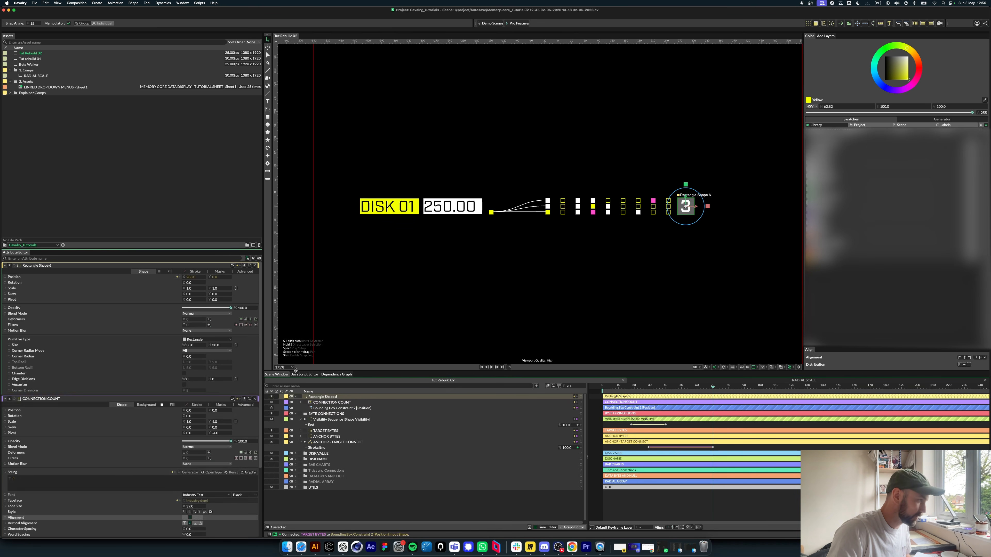
{"action": "left_click", "coordinate": [170, 271]}
{"action": "left_click", "coordinate": [194, 283]}
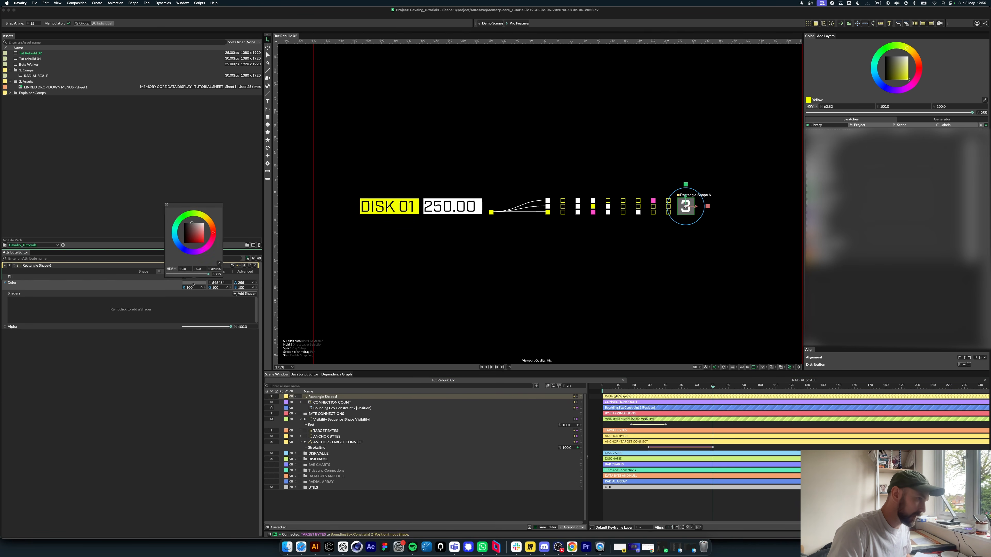
{"action": "left_click", "coordinate": [418, 212]}
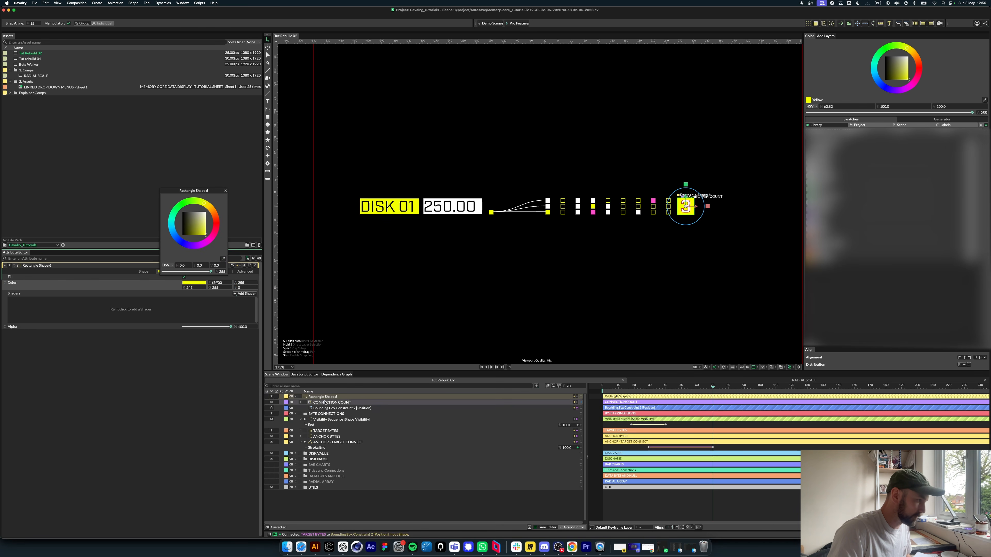
{"action": "left_click", "coordinate": [332, 402]}
{"action": "left_click", "coordinate": [194, 283]}
{"action": "left_click", "coordinate": [191, 216]}
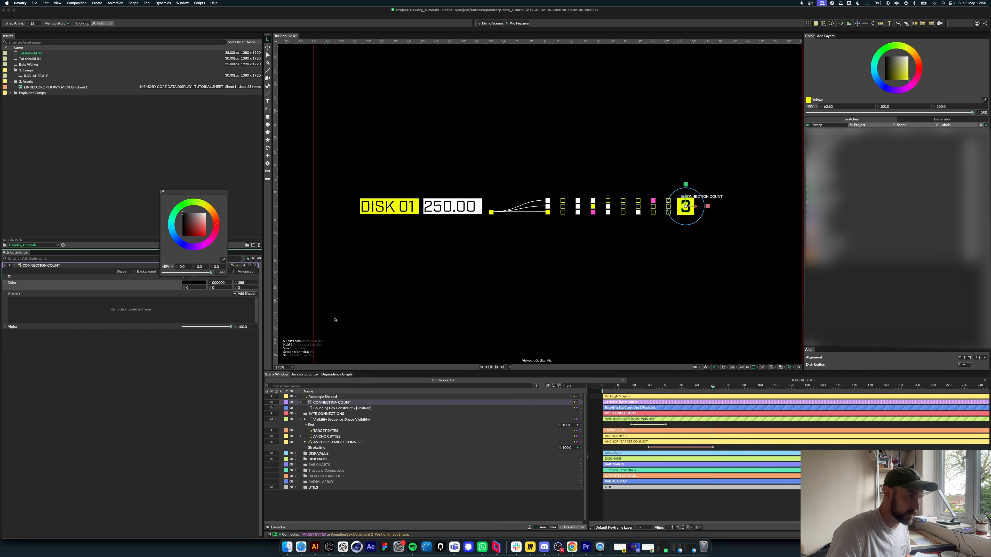
Step: Keyframe the count rectangle's width to grow from 0 at frame 19 to its full size at about frame 39
{"action": "left_click", "coordinate": [473, 506]}
{"action": "left_click_drag", "start_coordinate": [713, 387], "coordinate": [605, 389]}
{"action": "key", "text": "space"}
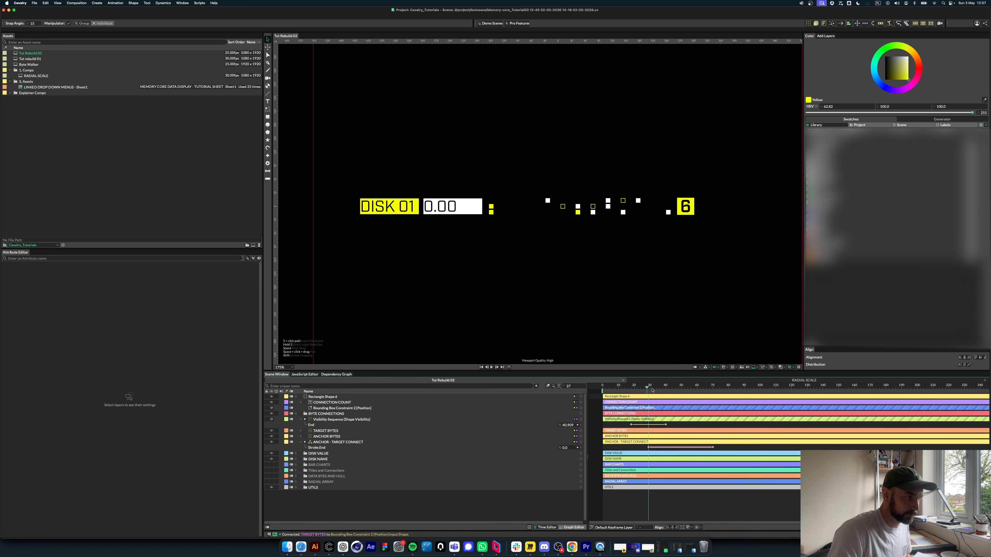
{"action": "left_click", "coordinate": [328, 397]}
{"action": "left_click", "coordinate": [143, 272]}
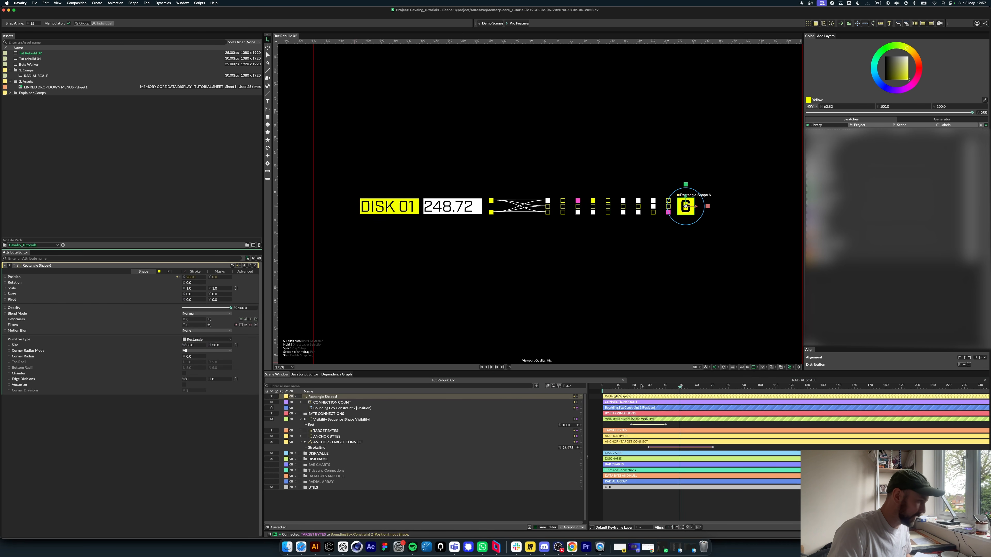
{"action": "left_click_drag", "start_coordinate": [685, 387], "coordinate": [629, 392]}
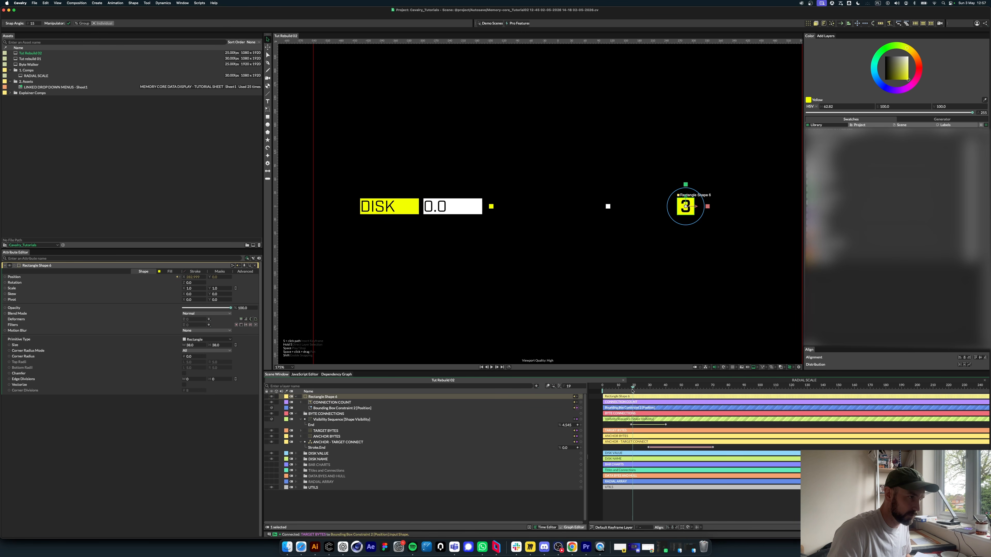
{"action": "left_click", "coordinate": [200, 345]}
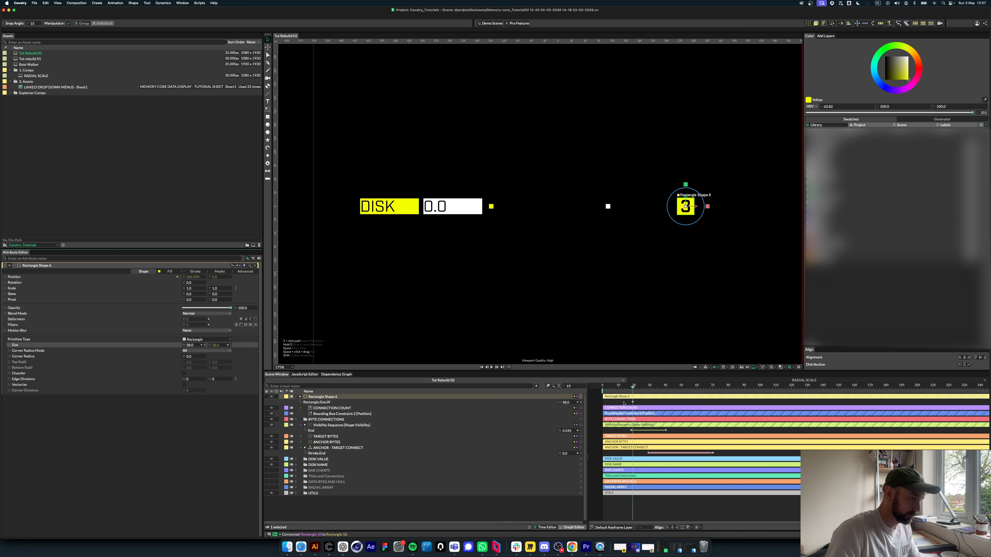
{"action": "left_click_drag", "start_coordinate": [633, 402], "coordinate": [657, 403]}
{"action": "left_click", "coordinate": [570, 403]}
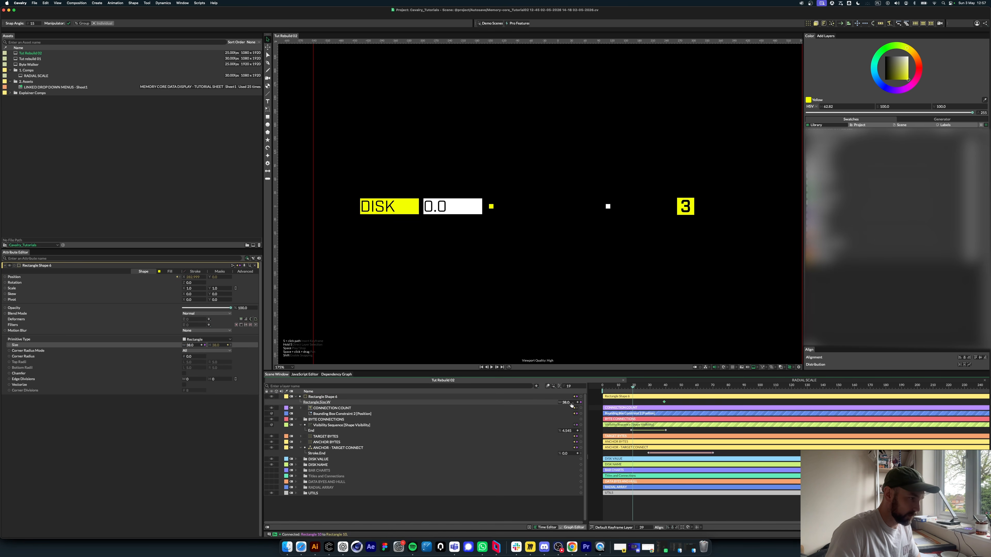
{"action": "type", "text": "0"}
{"action": "key", "text": "Return"}
Step: Apply Magic Easing to the rectangle's width keyframes and play back the animation
{"action": "left_click_drag", "start_coordinate": [612, 409], "coordinate": [613, 408]}
{"action": "right_click", "coordinate": [644, 405]}
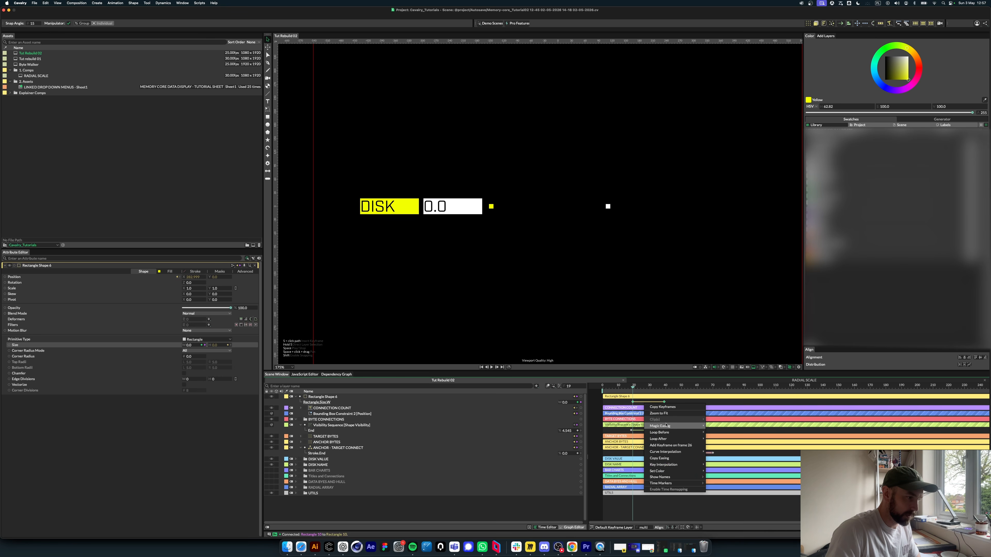
{"action": "mouse_move", "coordinate": [666, 426]}
{"action": "left_click", "coordinate": [720, 442]}
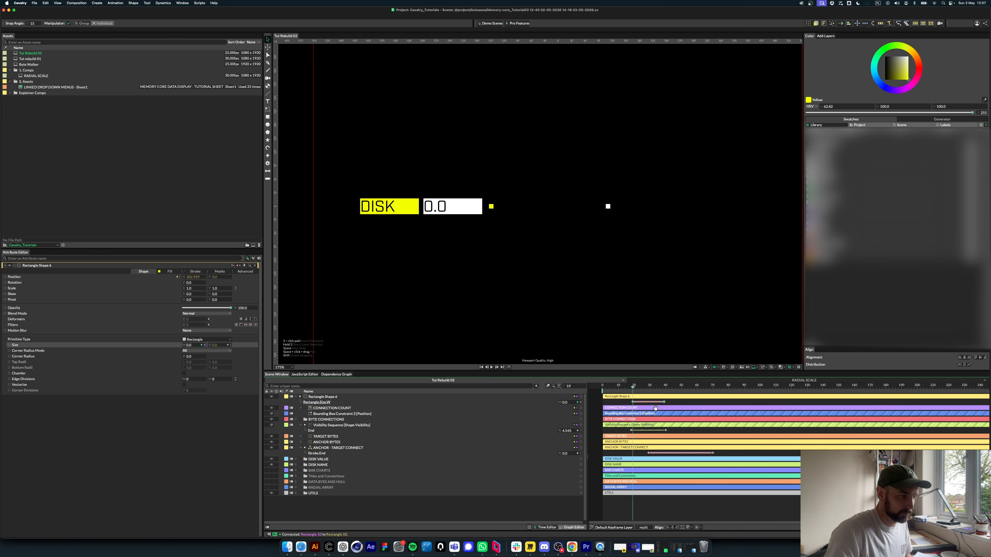
{"action": "key", "text": "space"}
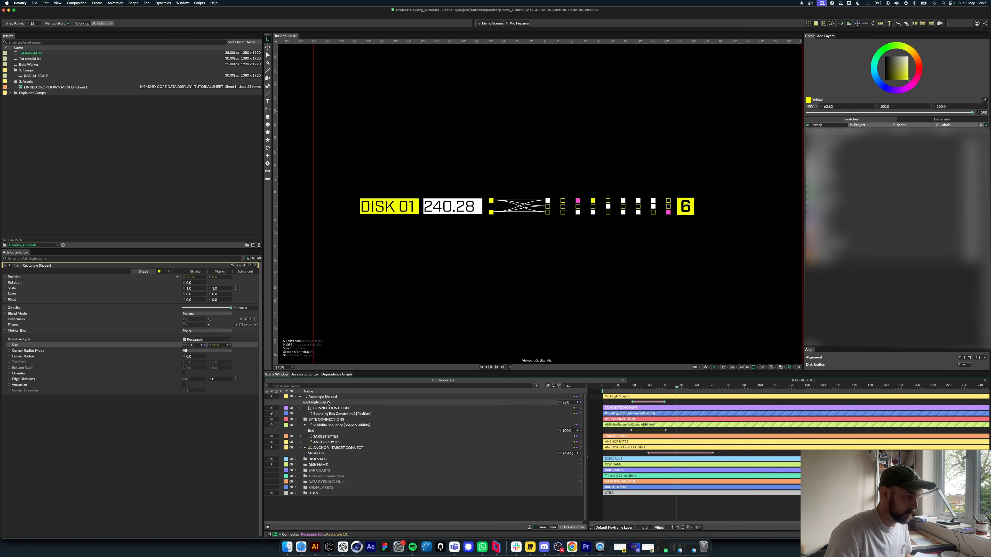
Step: Increase the Bounding Box Constraint's horizontal offset so the count rectangle clears the last byte column, and preview the animation
{"action": "left_click", "coordinate": [339, 414]}
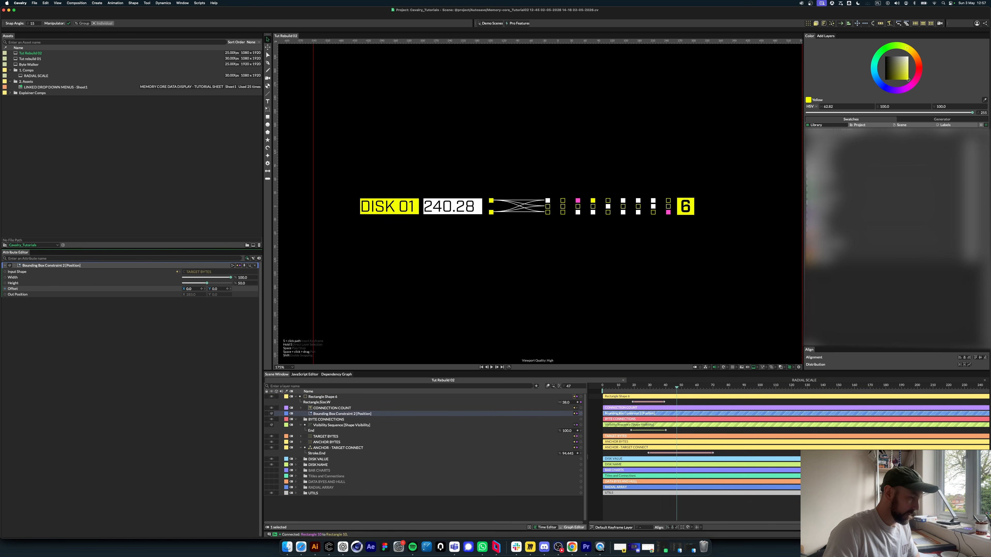
{"action": "left_click_drag", "start_coordinate": [189, 289], "coordinate": [193, 289]}
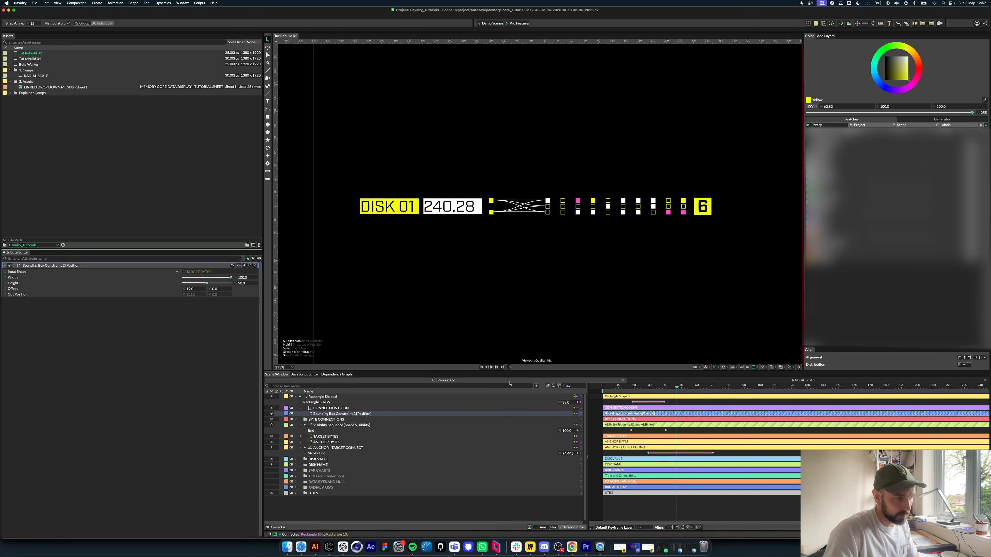
{"action": "left_click_drag", "start_coordinate": [675, 390], "coordinate": [633, 397]}
{"action": "key", "text": "space"}
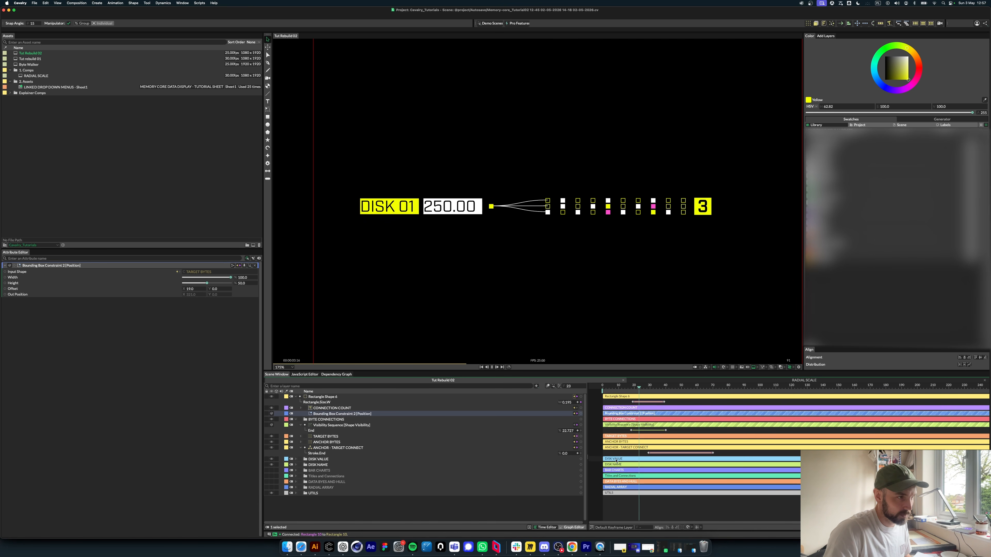
{"action": "key", "text": "space"}
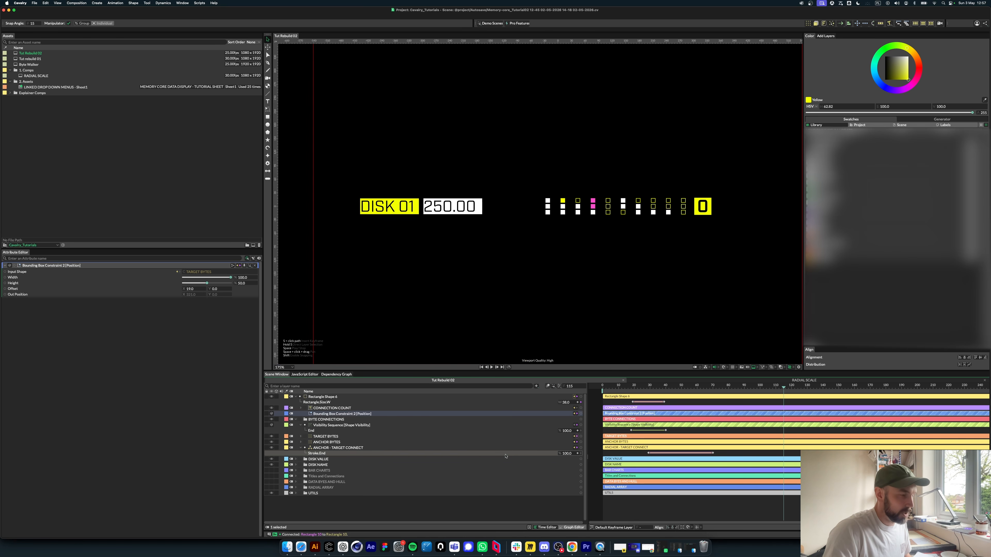
Step: Collapse the count rectangle's hierarchy and the BYTE CONNECTIONS group
{"action": "left_click", "coordinate": [296, 397]}
{"action": "left_click", "coordinate": [361, 493]}
{"action": "left_click", "coordinate": [295, 402]}
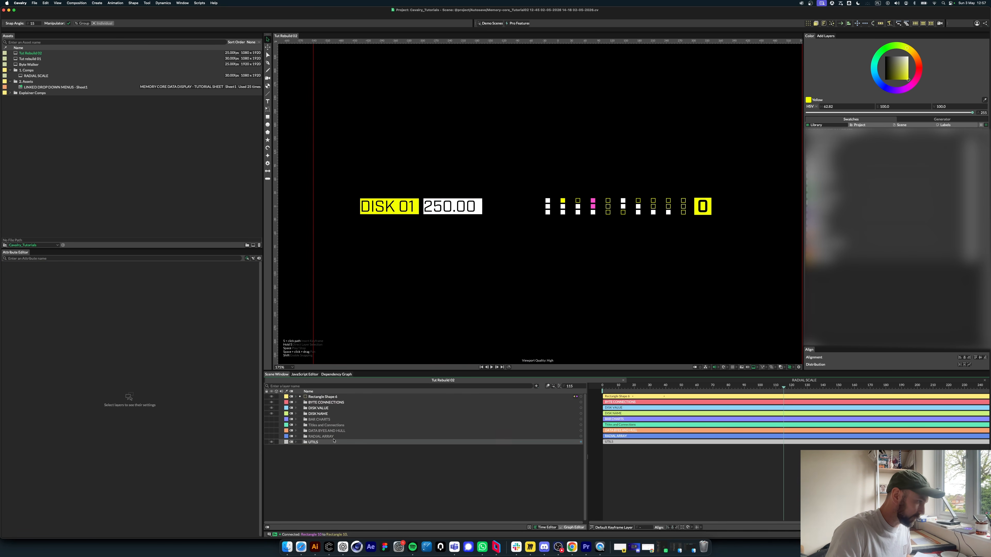
{"action": "left_click", "coordinate": [333, 401]}
{"action": "left_click", "coordinate": [499, 493]}
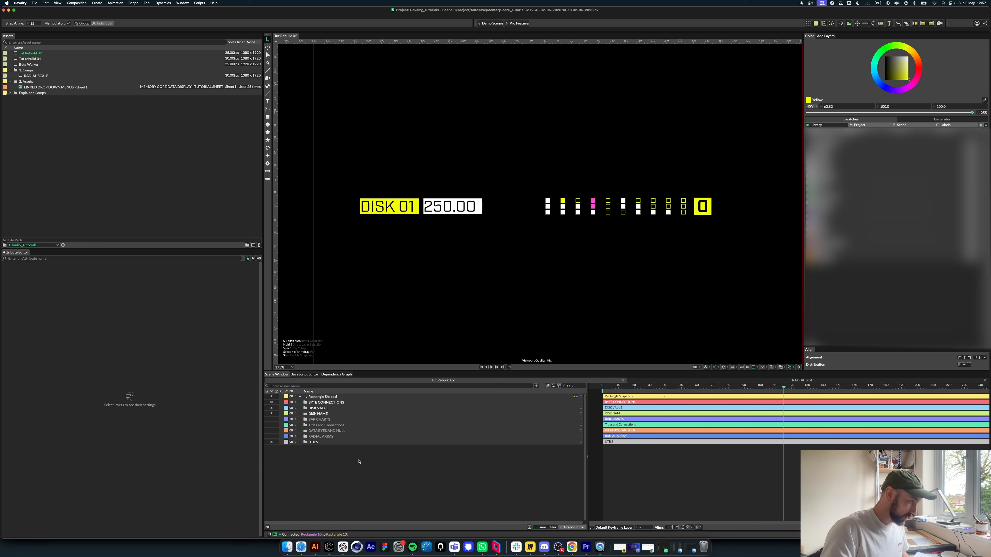
Step: Add a Color Array with two colours: yellow sampled from the DISK 01 label and a fully transparent second colour with alpha 0
{"action": "key", "text": "super+period"}
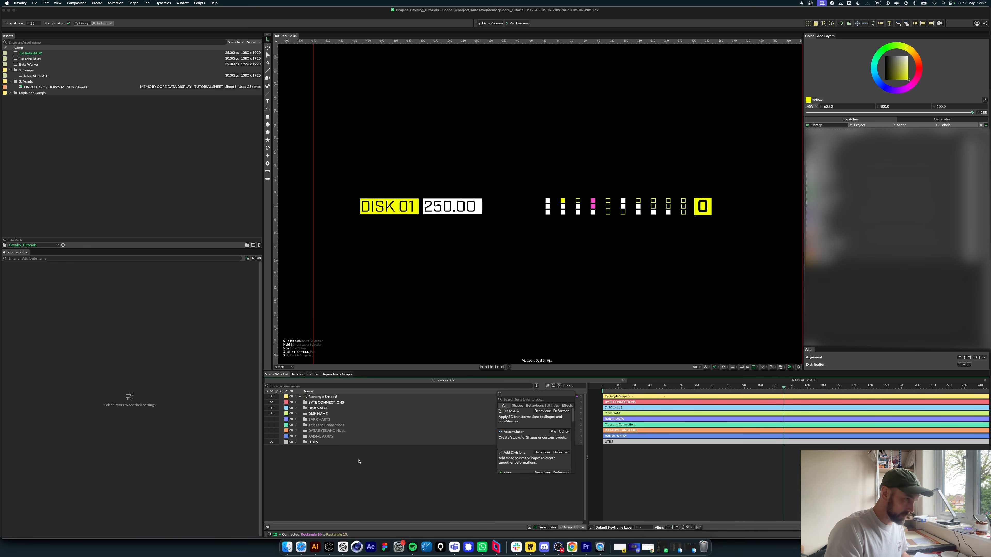
{"action": "type", "text": "color"}
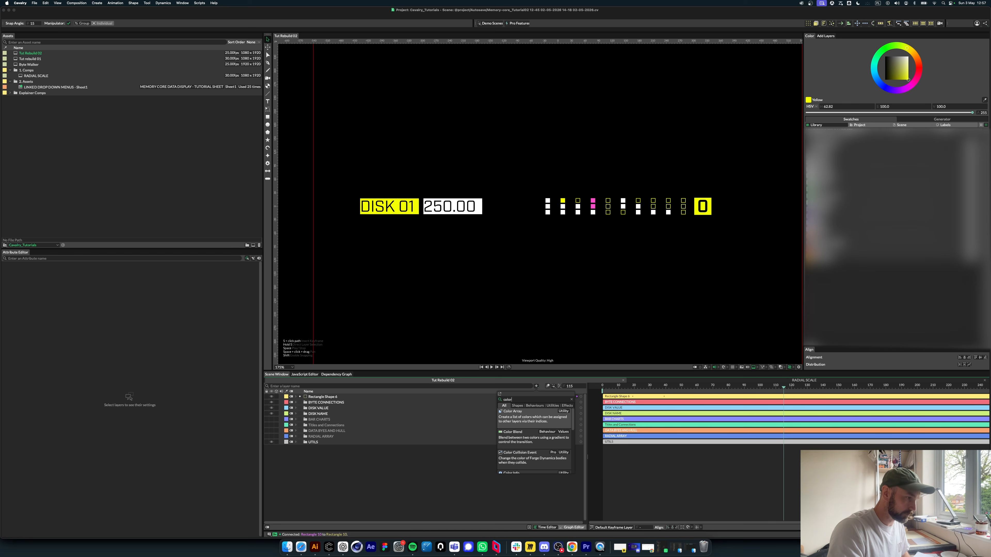
{"action": "key", "text": "Return"}
{"action": "left_click", "coordinate": [189, 296]}
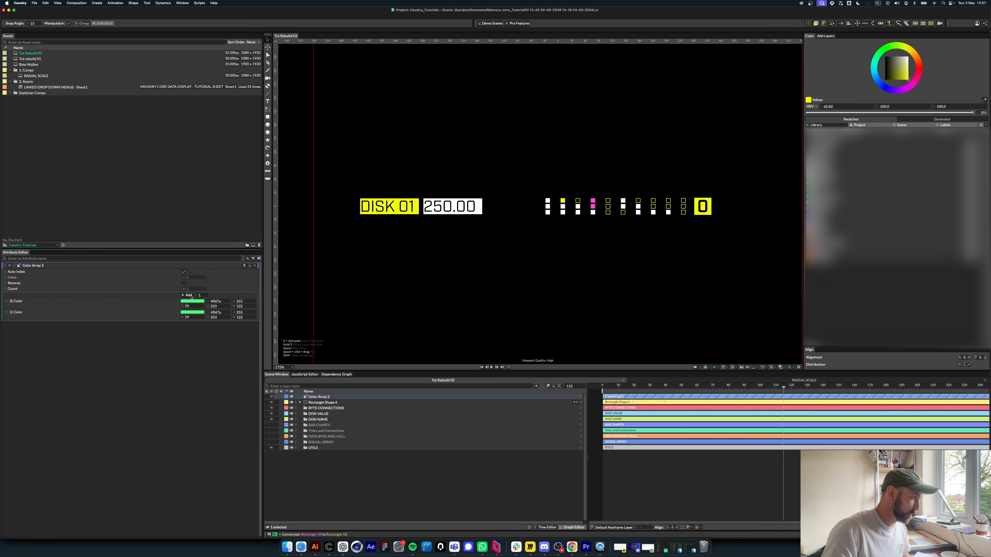
{"action": "left_click", "coordinate": [195, 301]}
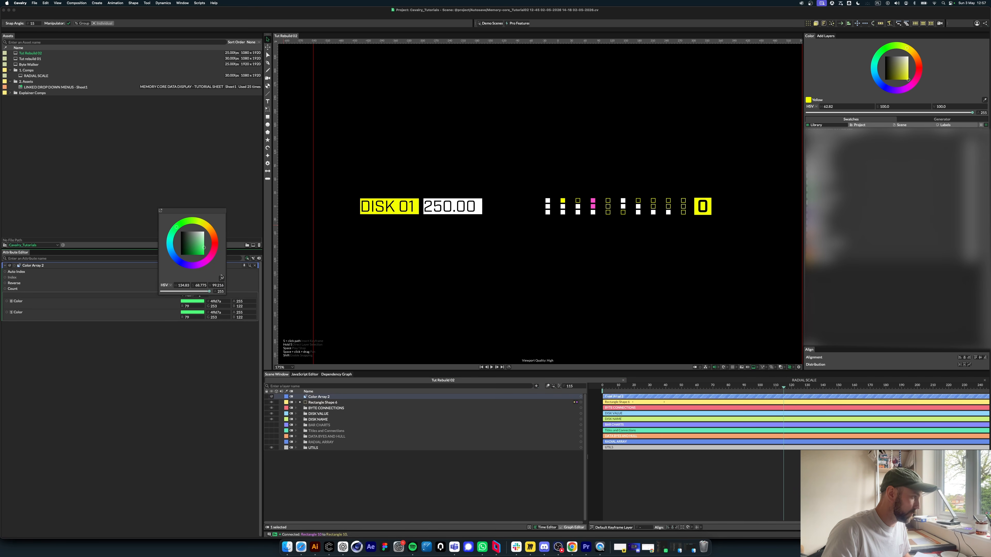
{"action": "left_click", "coordinate": [416, 207]}
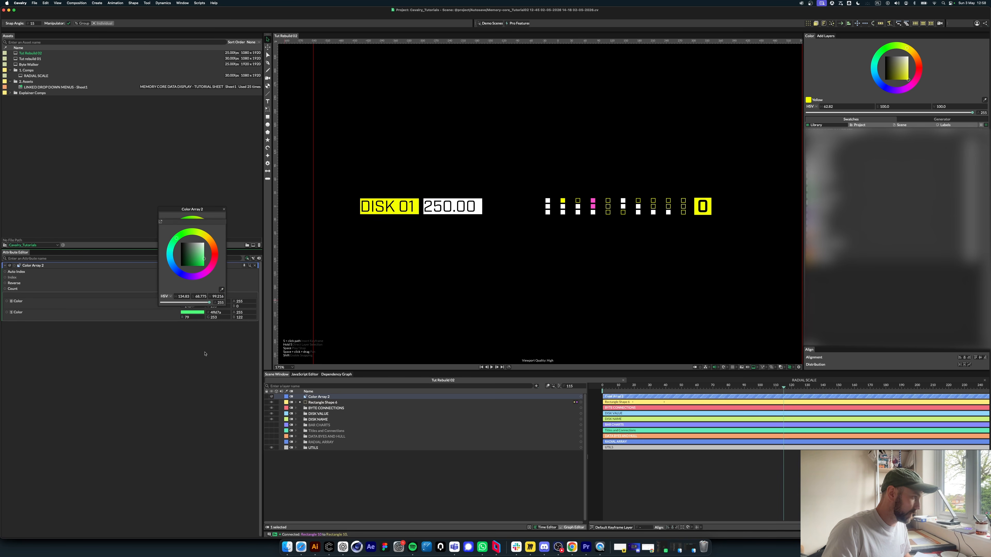
{"action": "left_click", "coordinate": [224, 210]}
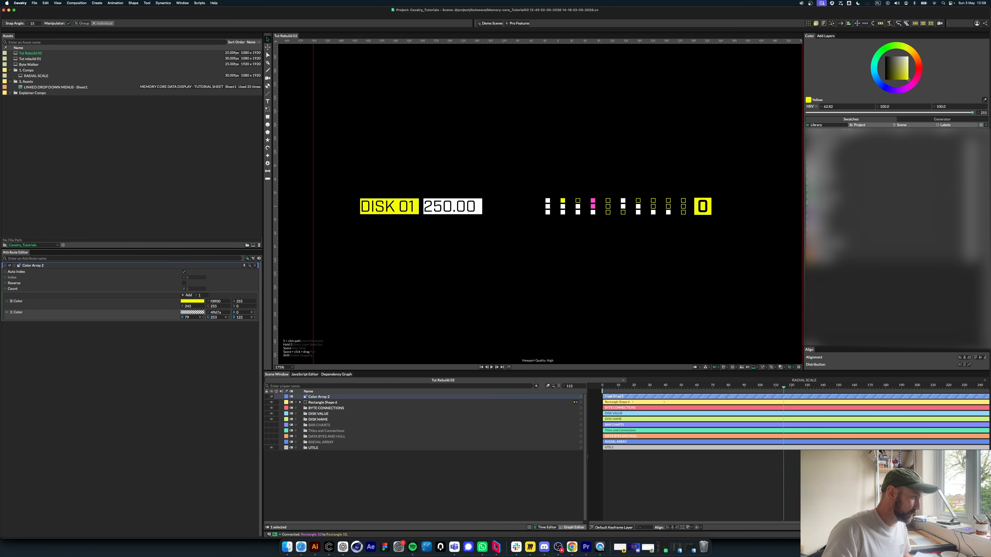
Step: Expand the count rectangle's hierarchy and connect the Color Array to the rectangle's fill colour
{"action": "left_click", "coordinate": [341, 473]}
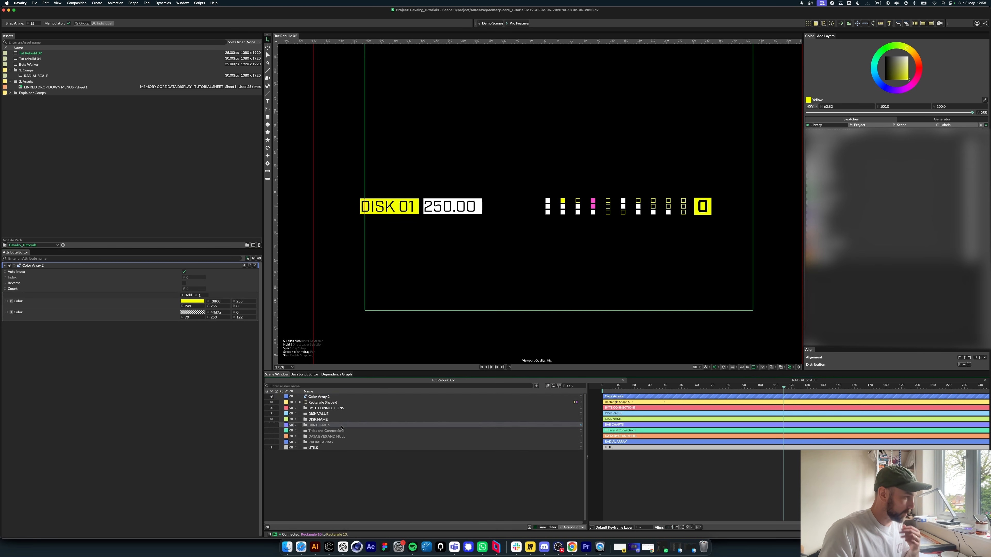
{"action": "left_click", "coordinate": [296, 402]}
{"action": "left_click", "coordinate": [318, 397]}
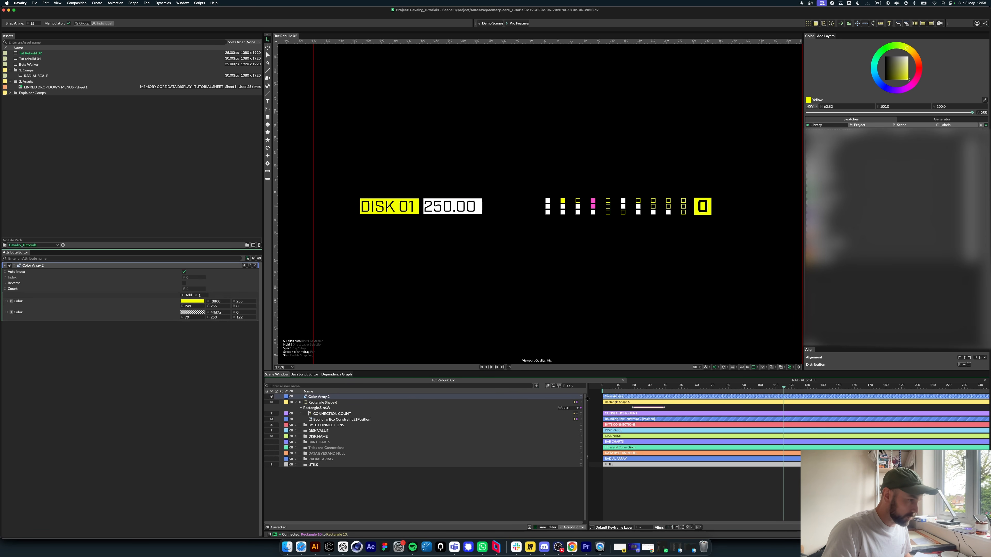
{"action": "left_click_drag", "start_coordinate": [580, 398], "coordinate": [333, 414]}
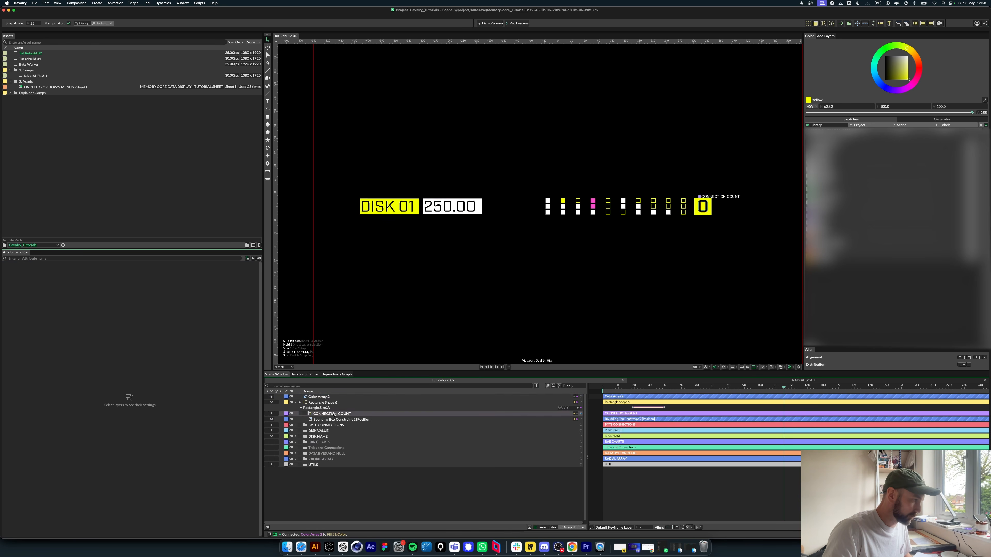
{"action": "left_click", "coordinate": [324, 402]}
Step: Turn off Auto Index on the Color Array and add an If Else utility to its Index
{"action": "left_click", "coordinate": [320, 396]}
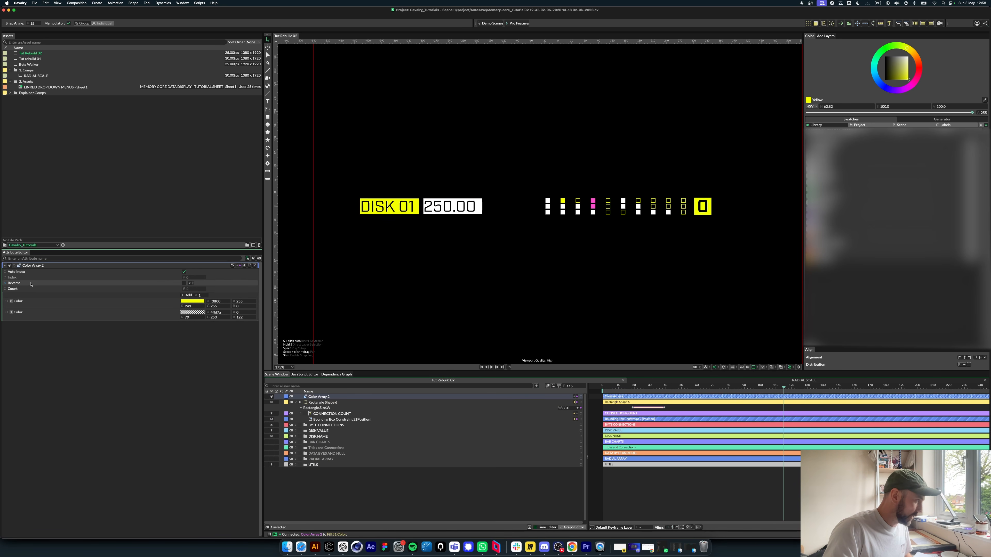
{"action": "left_click", "coordinate": [183, 271]}
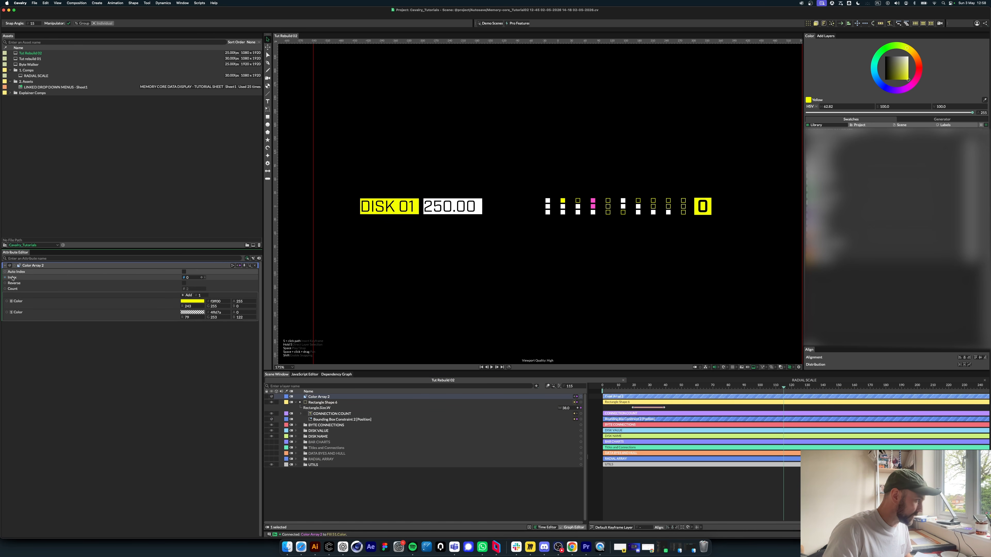
{"action": "right_click", "coordinate": [13, 277]}
{"action": "mouse_move", "coordinate": [39, 351]}
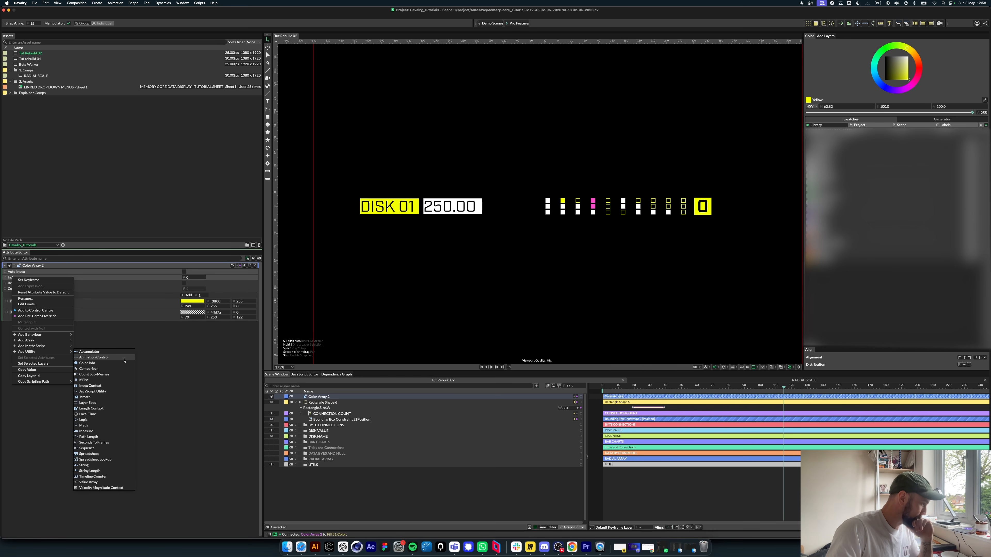
{"action": "left_click", "coordinate": [84, 380]}
Step: Nest the If Else under the Color Array and connect CONNECTION COUNT's Count Sub-Meshes to its Condition
{"action": "left_click_drag", "start_coordinate": [319, 403], "coordinate": [326, 403]}
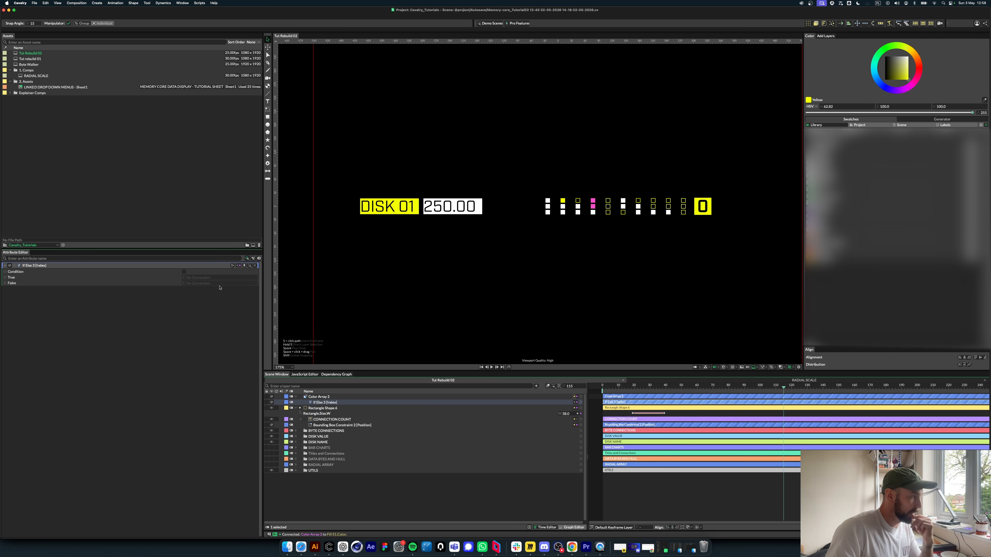
{"action": "left_click", "coordinate": [301, 419]}
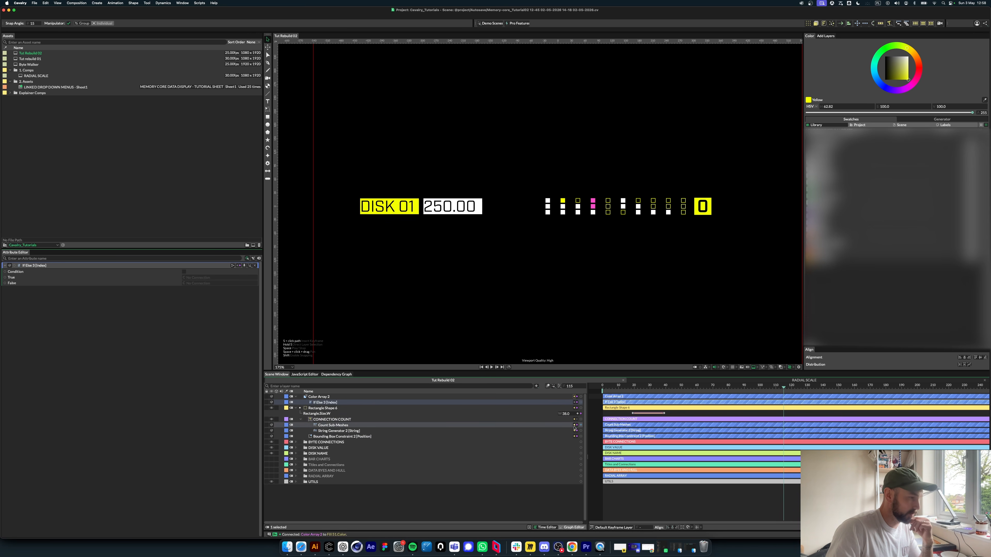
{"action": "left_click_drag", "start_coordinate": [580, 425], "coordinate": [184, 271]}
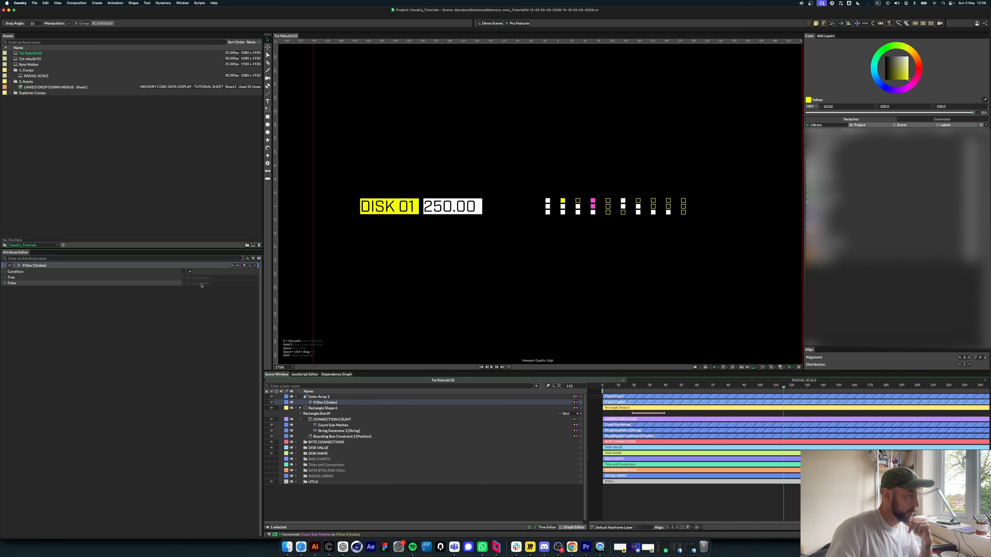
Step: Add a Value Array to the If Else's True input and nest it under the Color Array
{"action": "right_click", "coordinate": [14, 279]}
{"action": "mouse_move", "coordinate": [43, 316]}
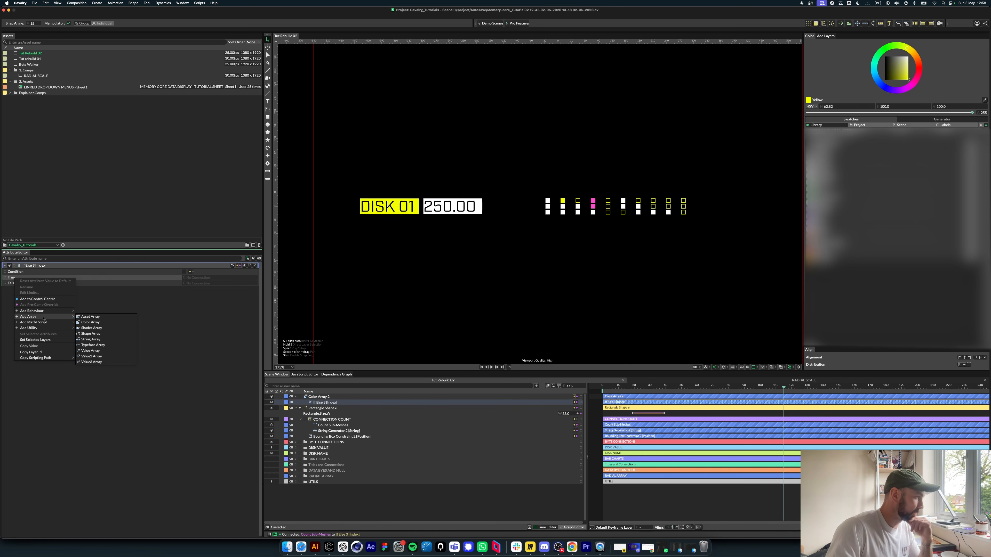
{"action": "left_click", "coordinate": [96, 352]}
{"action": "left_click", "coordinate": [325, 403]}
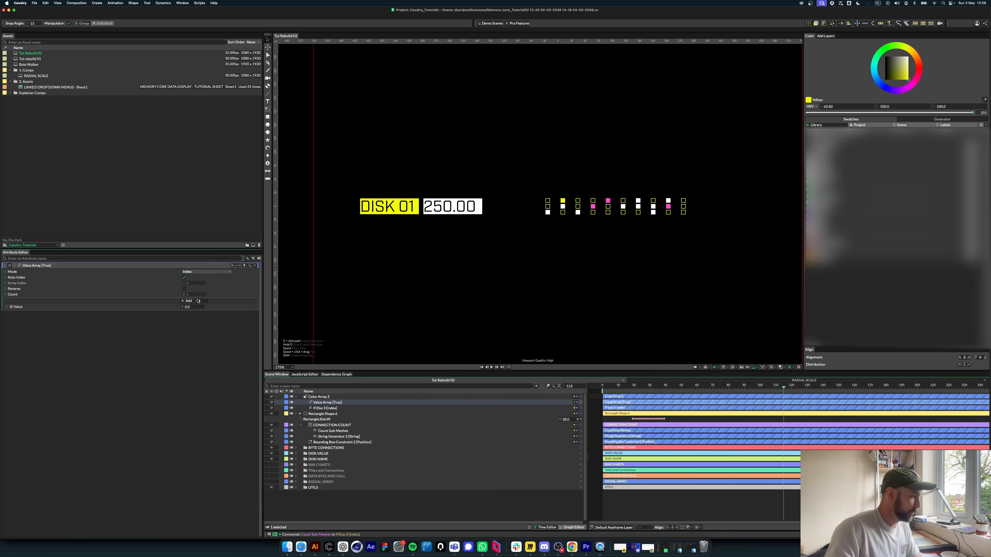
Step: Set the Value Array's value to 1 and nest it under the If Else
{"action": "left_click", "coordinate": [190, 307]}
{"action": "type", "text": "1"}
{"action": "left_click", "coordinate": [188, 358]}
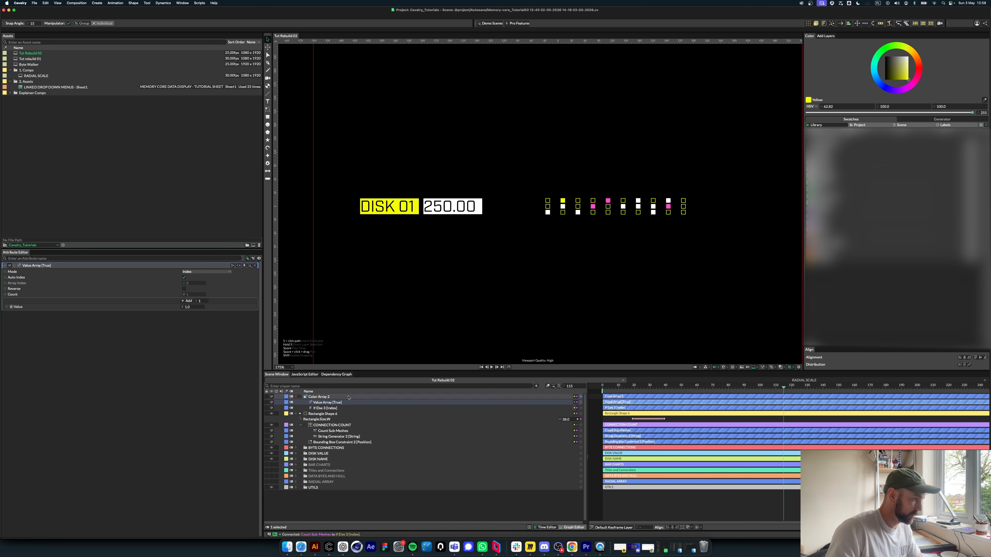
{"action": "left_click", "coordinate": [348, 397]}
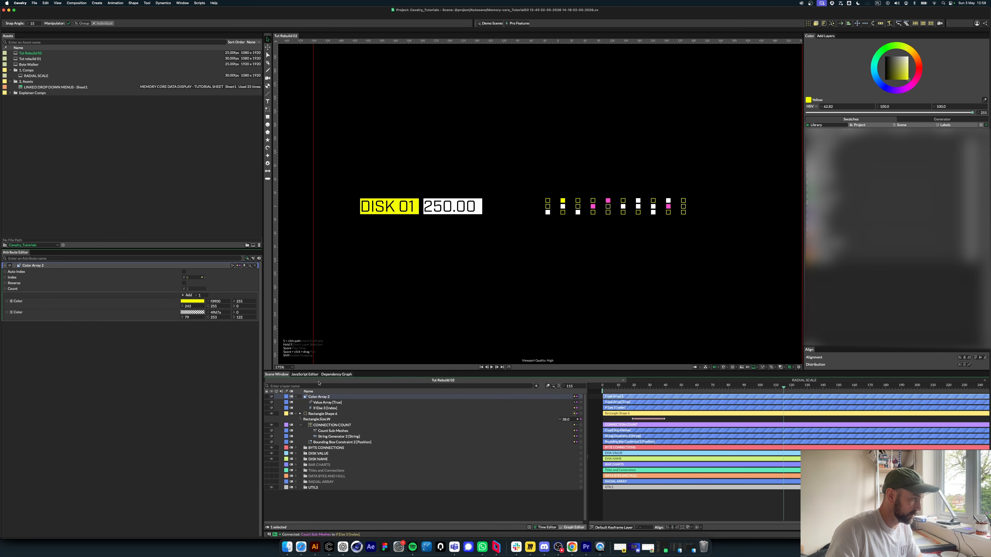
{"action": "left_click", "coordinate": [329, 408]}
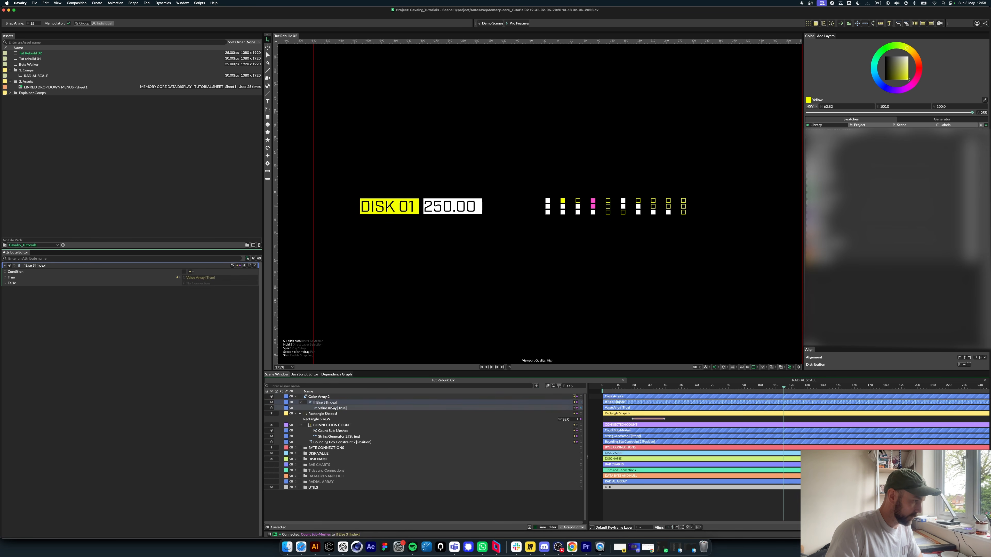
Step: Delete the Value Array and add a Value behaviour to the If Else's True input instead
{"action": "left_click", "coordinate": [332, 408]}
{"action": "key", "text": "Delete"}
{"action": "left_click", "coordinate": [330, 403]}
{"action": "right_click", "coordinate": [11, 278]}
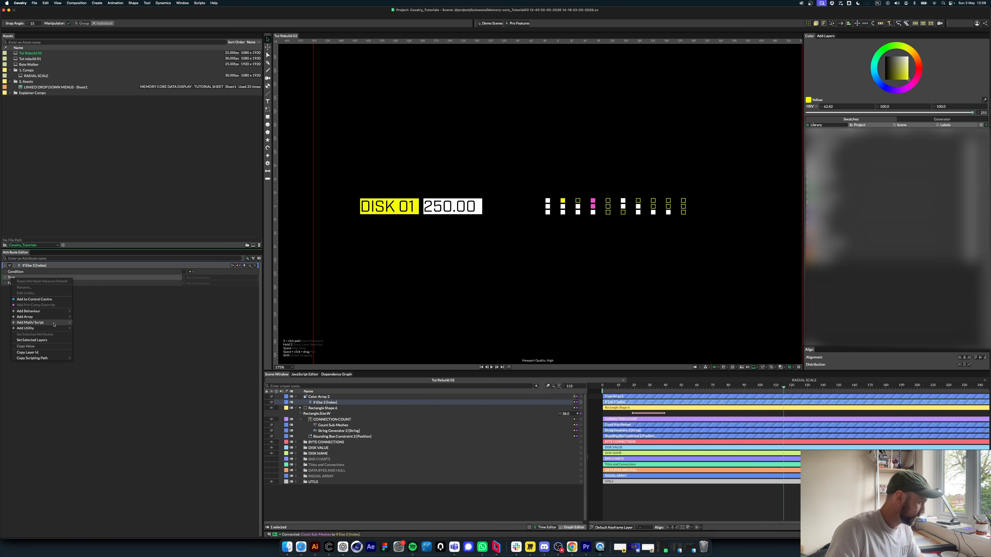
{"action": "mouse_move", "coordinate": [47, 312]}
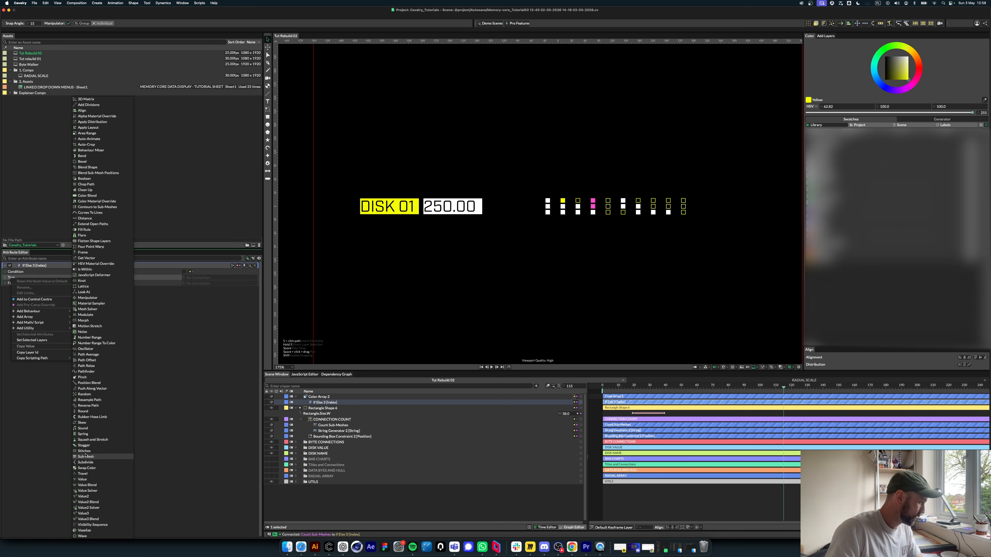
{"action": "left_click", "coordinate": [83, 480]}
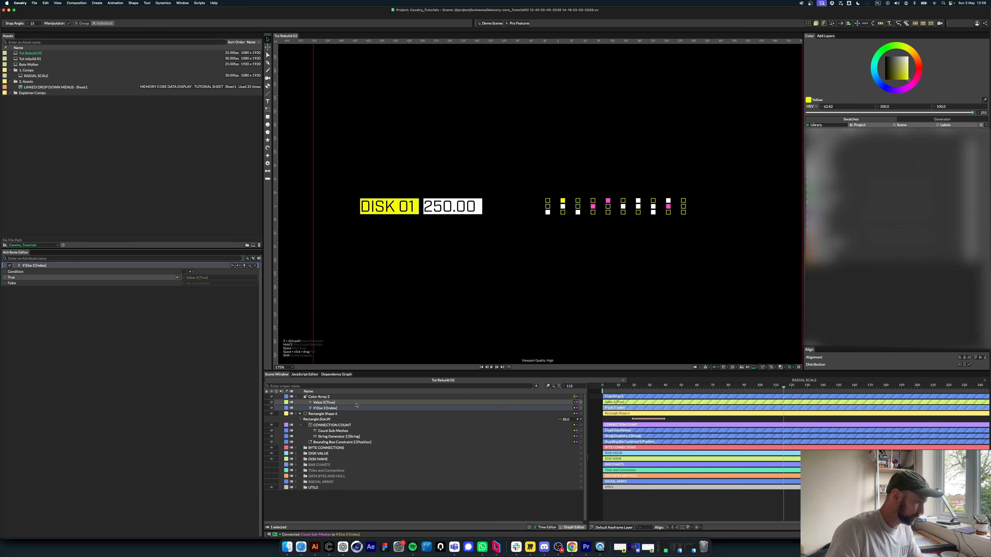
Step: Nest the new Value behaviour under the If Else and set its value to 1
{"action": "left_click_drag", "start_coordinate": [330, 403], "coordinate": [331, 409]}
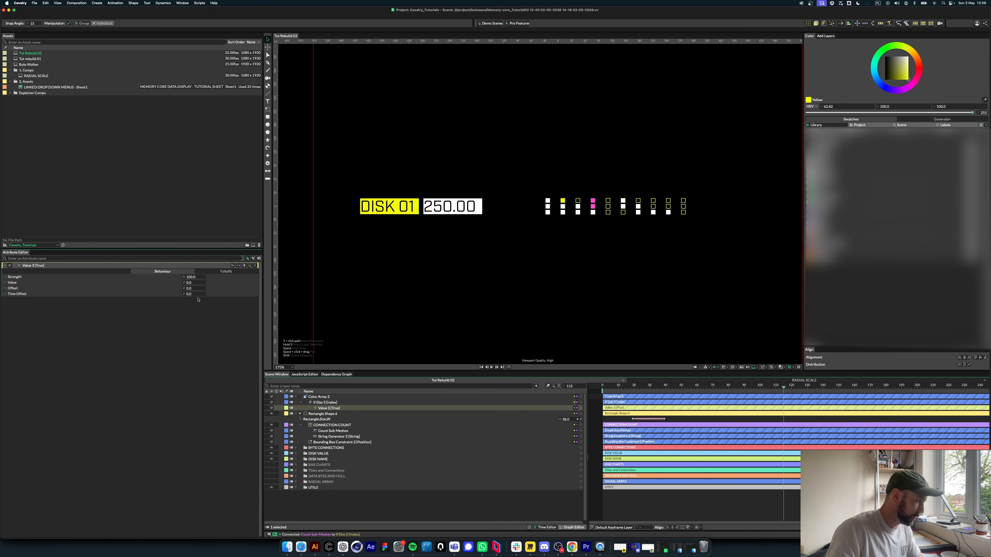
{"action": "left_click", "coordinate": [192, 282]}
{"action": "type", "text": "1"}
{"action": "key", "text": "Return"}
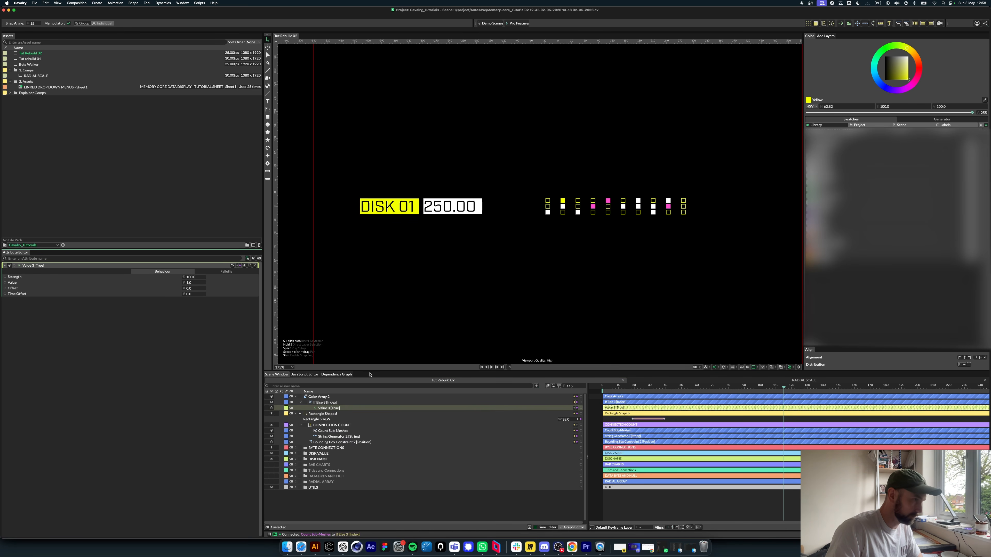
Step: Add a second Value behaviour to the If Else's False input, nest it under the If Else and scrub the timeline to check the box
{"action": "left_click", "coordinate": [325, 402]}
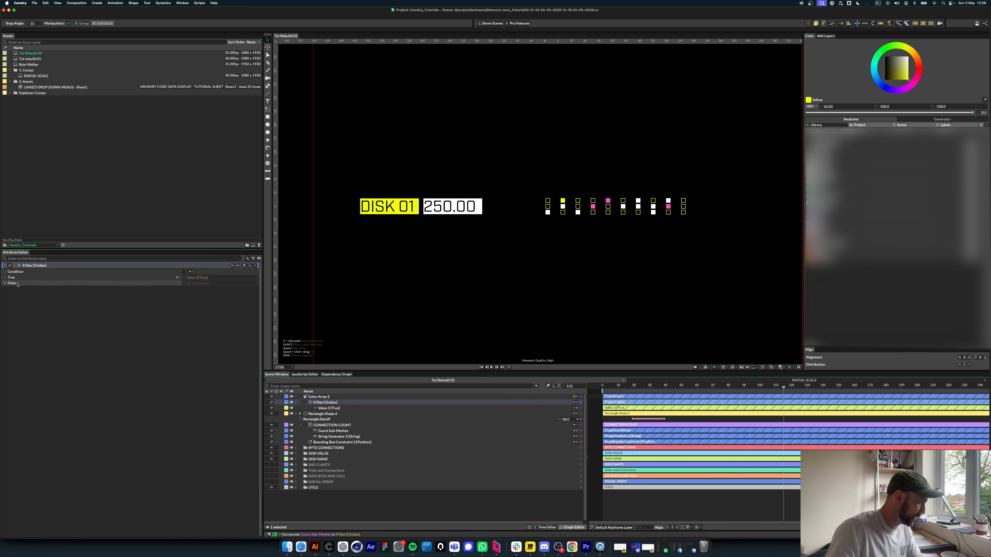
{"action": "right_click", "coordinate": [17, 284]}
{"action": "mouse_move", "coordinate": [37, 316]}
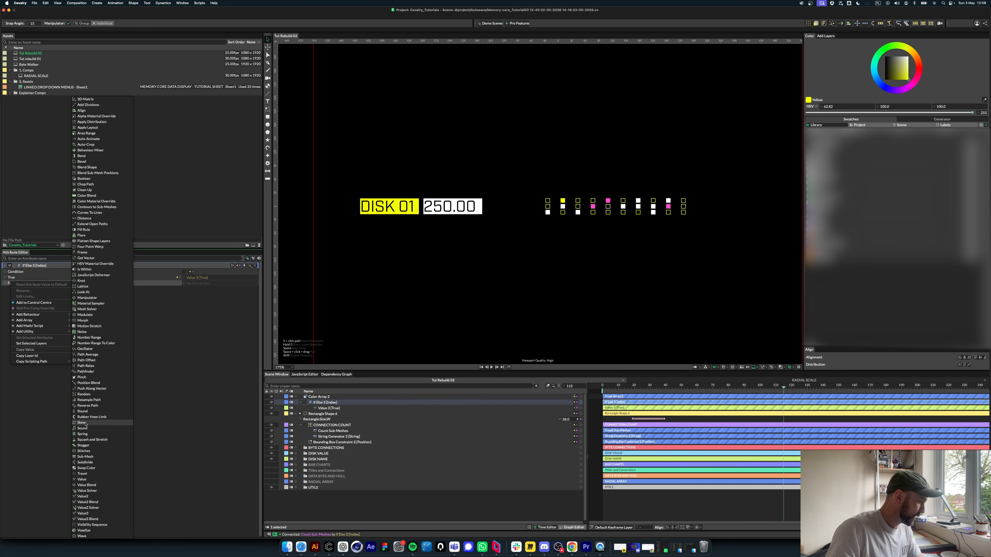
{"action": "left_click", "coordinate": [82, 479]}
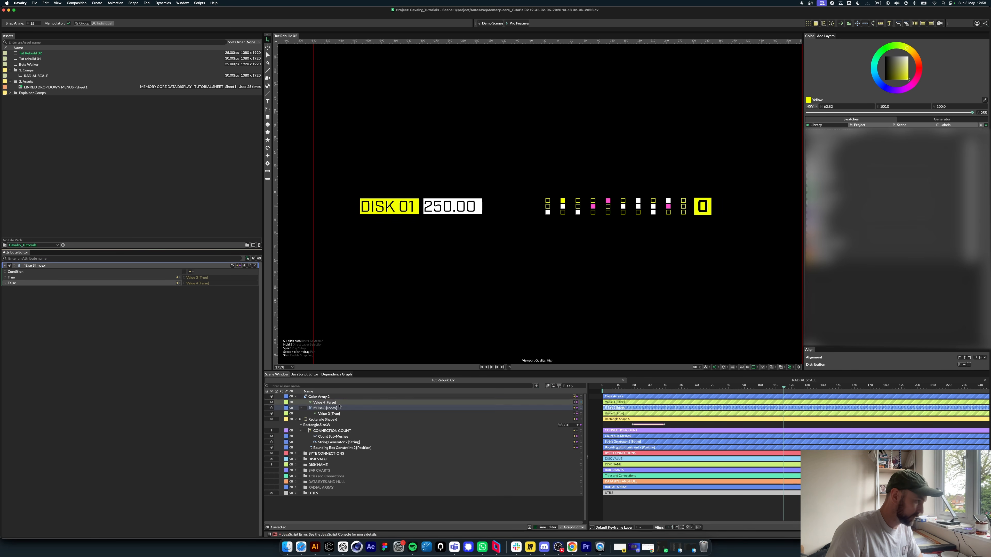
{"action": "left_click_drag", "start_coordinate": [326, 403], "coordinate": [331, 408]}
{"action": "left_click", "coordinate": [331, 408]}
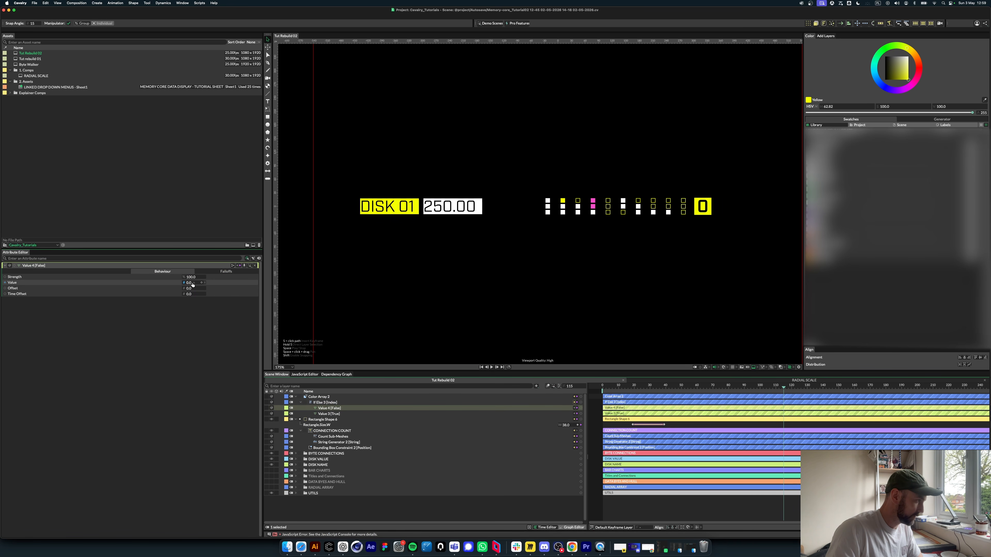
{"action": "left_click", "coordinate": [468, 513]}
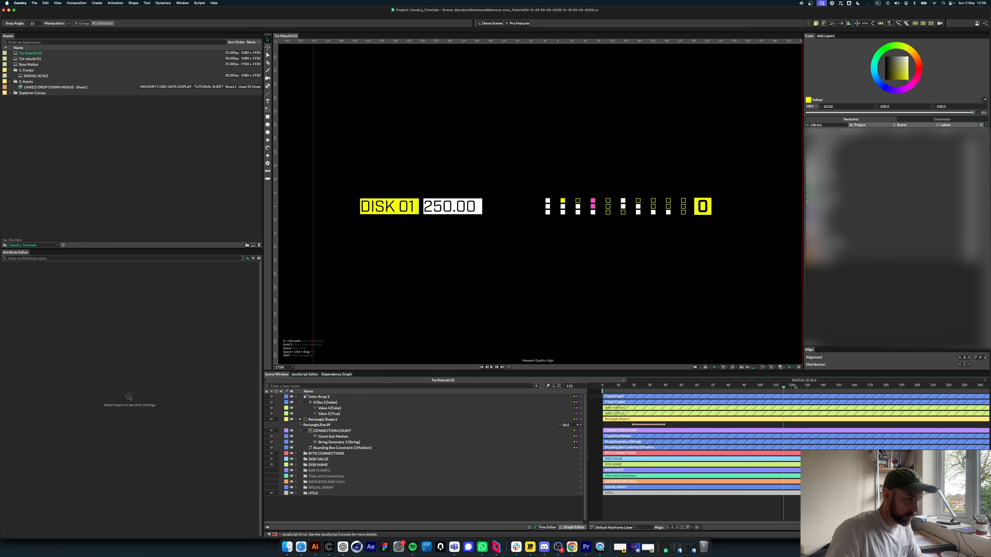
{"action": "left_click_drag", "start_coordinate": [636, 386], "coordinate": [782, 385]}
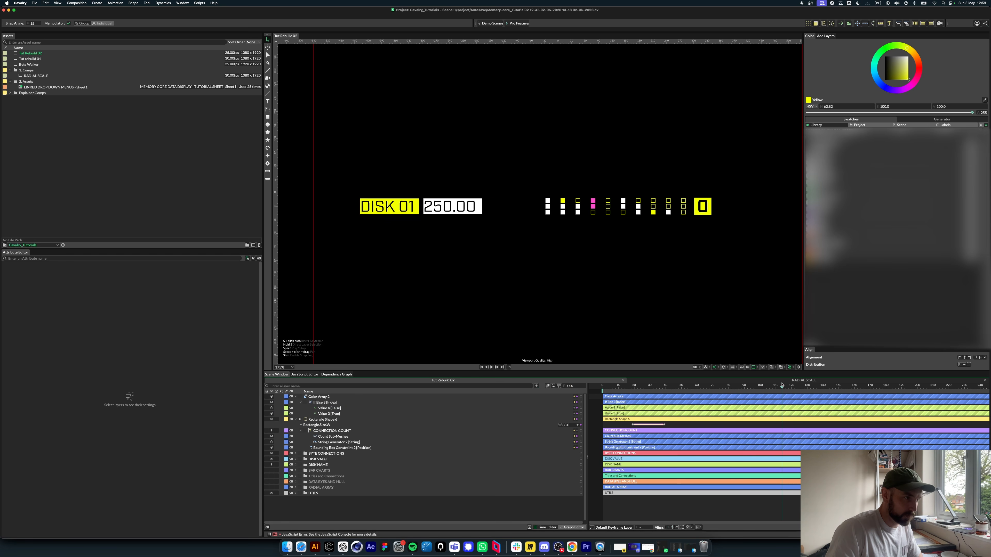
Step: Rename the Value behaviour holding 1 as FALSE and the other Value behaviour as TRUE
{"action": "left_click", "coordinate": [351, 402]}
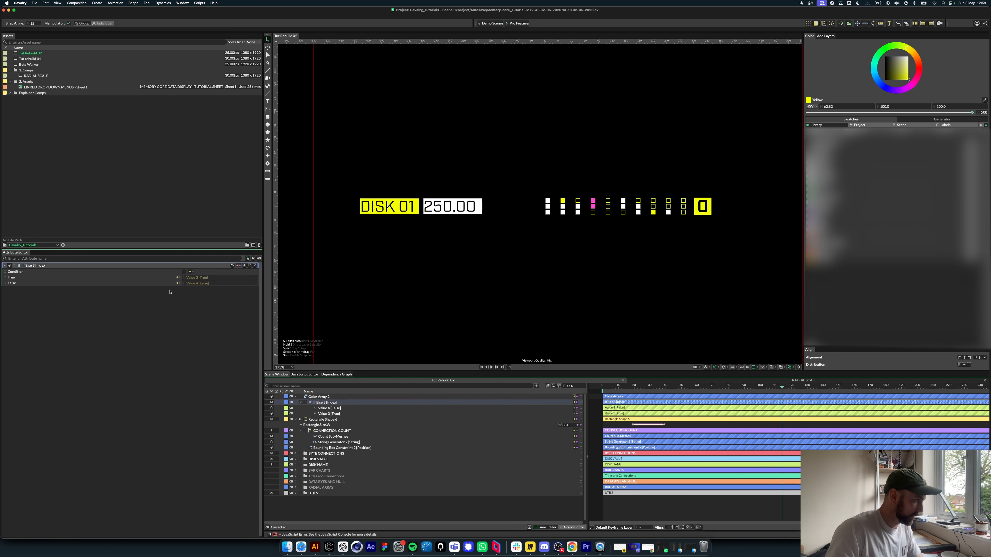
{"action": "double_click", "coordinate": [329, 414]}
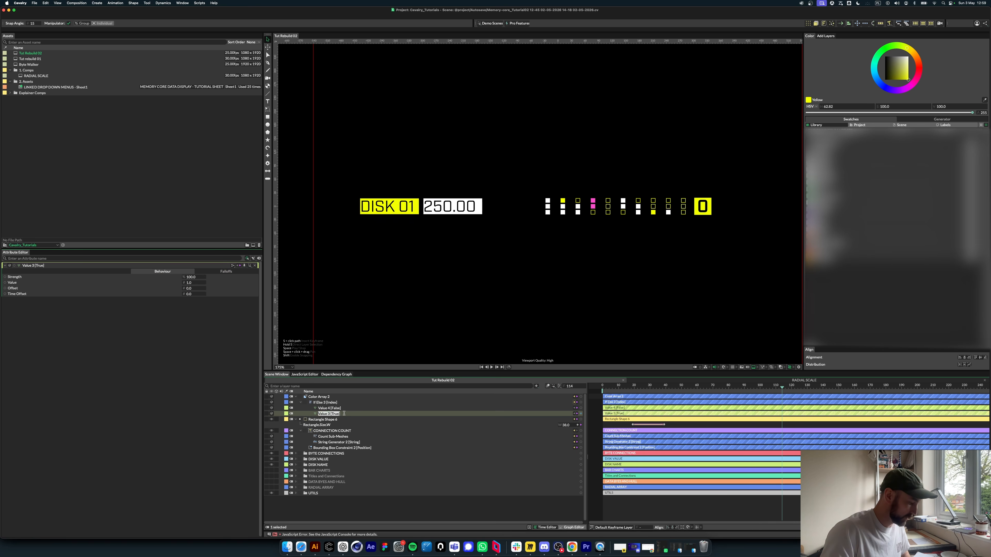
{"action": "type", "text": "FLASE"}
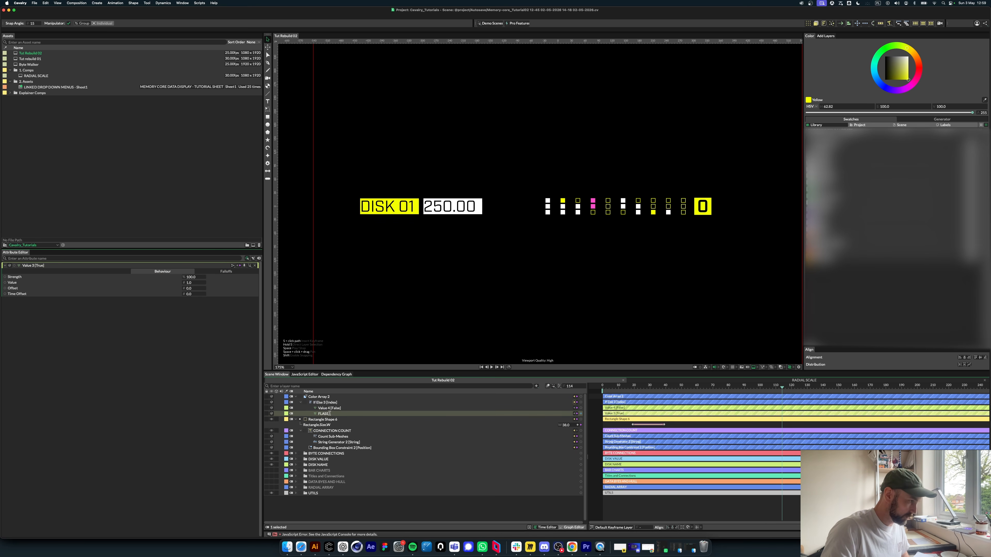
{"action": "key", "text": "Return"}
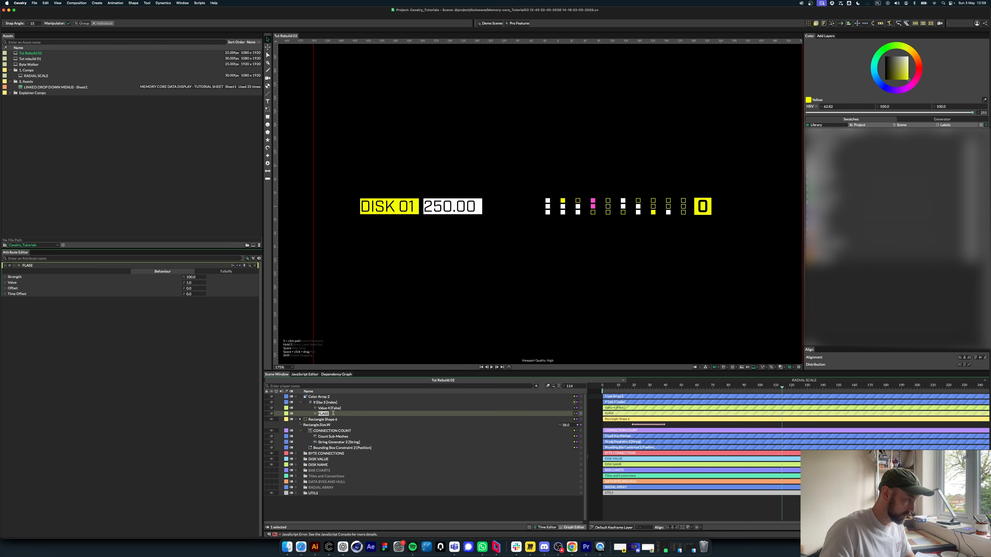
{"action": "type", "text": "FA"}
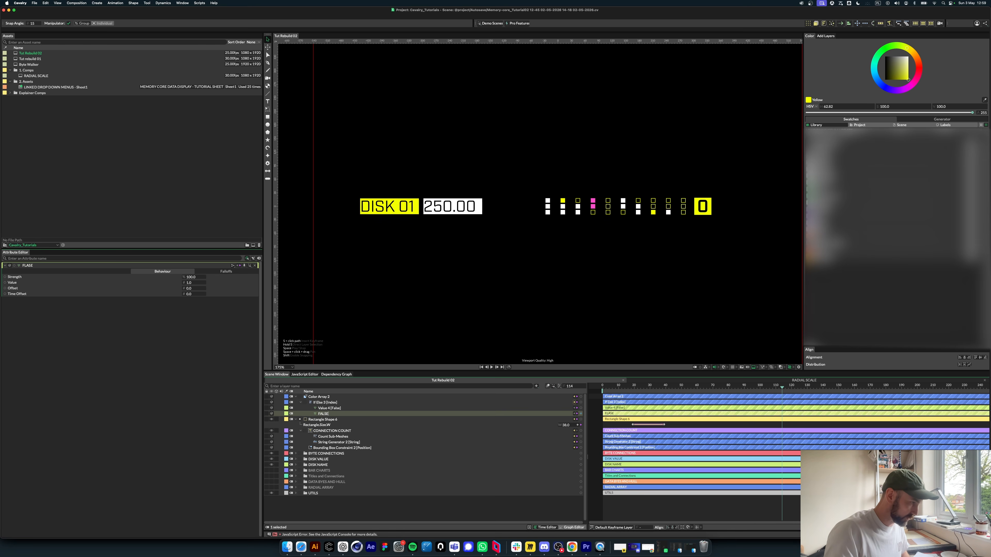
{"action": "left_click", "coordinate": [336, 409]}
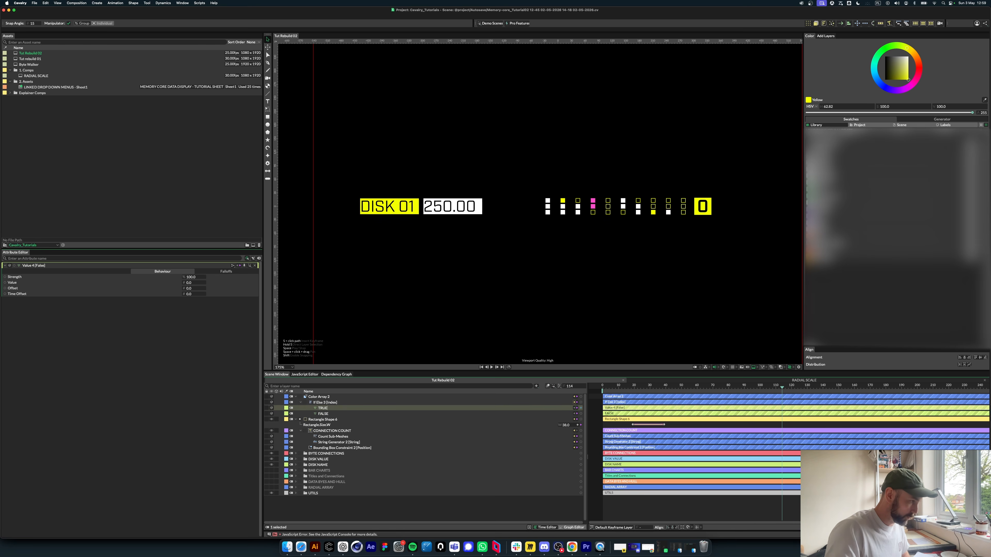
{"action": "left_click", "coordinate": [348, 419]}
Step: Reconnect FALSE to the If Else's False input and TRUE to its True input, replacing the existing connections, and scrub to check
{"action": "left_click", "coordinate": [351, 403]}
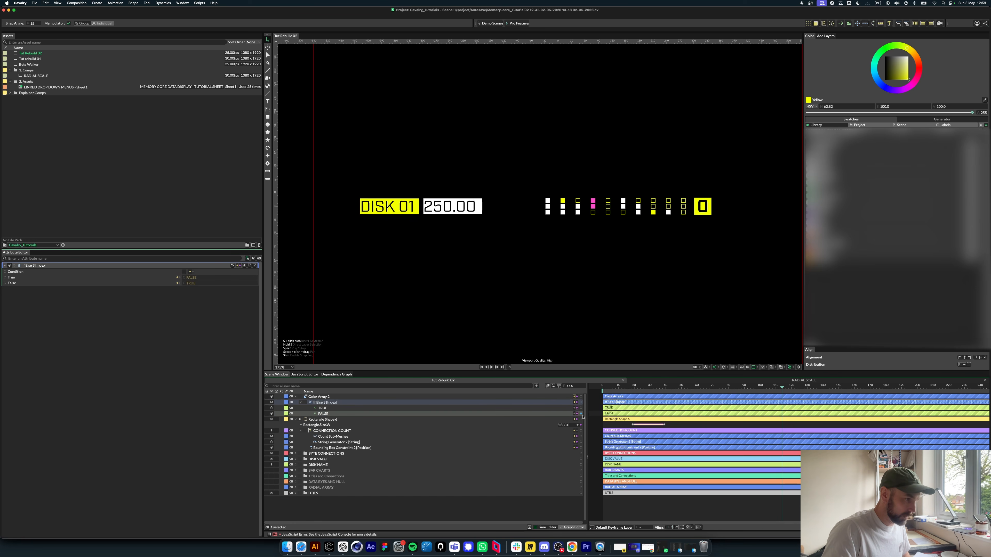
{"action": "left_click_drag", "start_coordinate": [580, 413], "coordinate": [190, 279]}
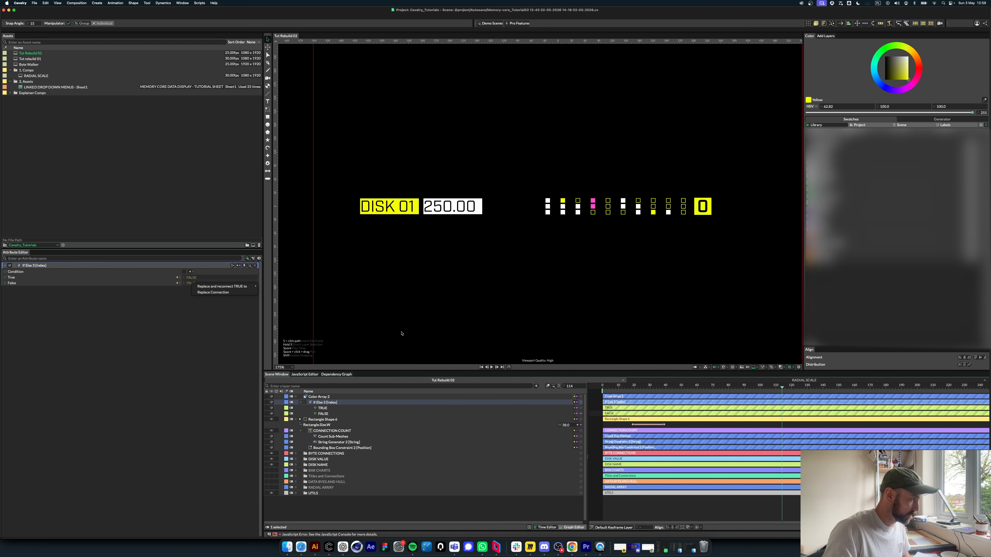
{"action": "left_click", "coordinate": [213, 293]}
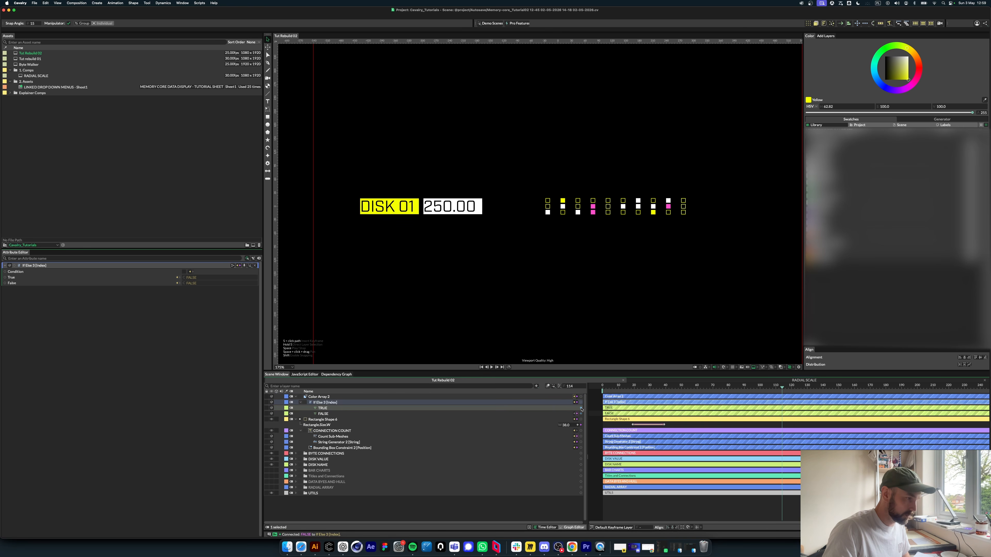
{"action": "left_click_drag", "start_coordinate": [581, 408], "coordinate": [190, 278]}
{"action": "left_click", "coordinate": [205, 287]}
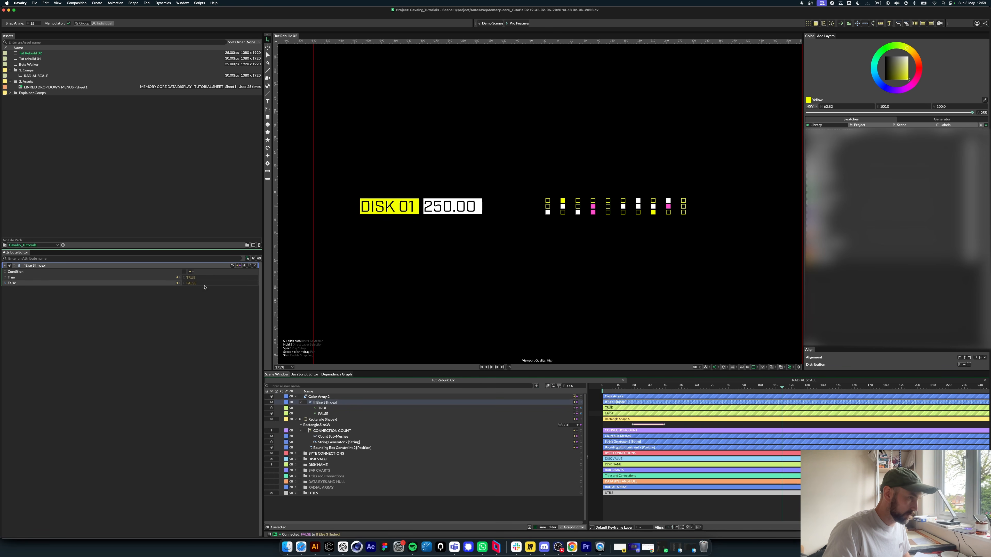
{"action": "left_click_drag", "start_coordinate": [697, 388], "coordinate": [812, 388]}
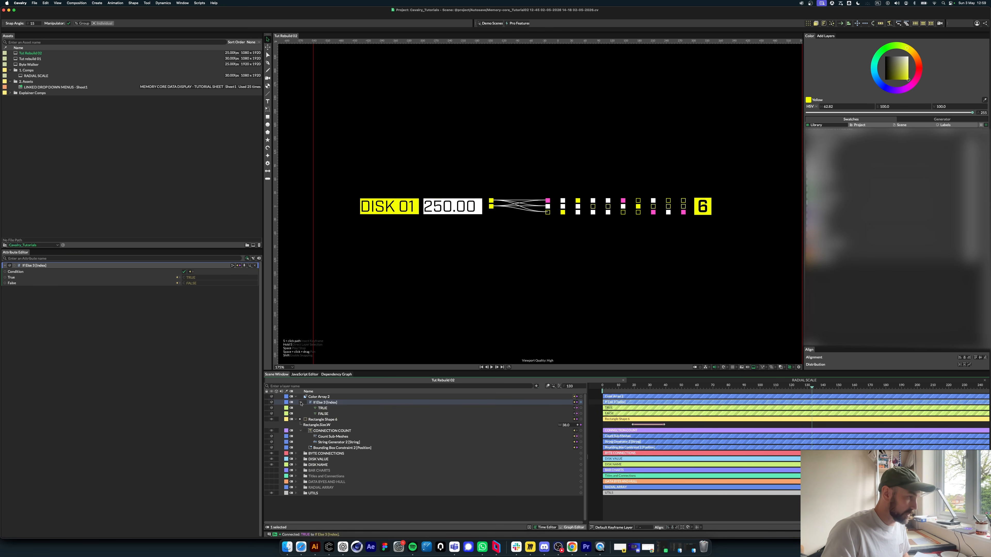
Step: Collapse the If Else and the Color Array above it, and rename the Color Array as BOX COL SWITCH
{"action": "left_click", "coordinate": [300, 403]}
{"action": "left_click", "coordinate": [385, 476]}
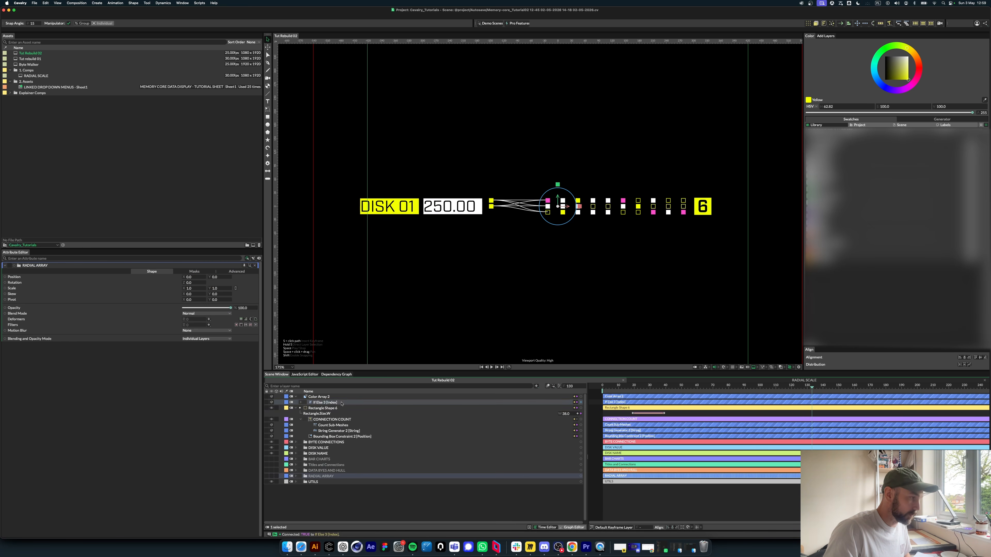
{"action": "left_click", "coordinate": [341, 403]}
{"action": "left_click", "coordinate": [335, 397]}
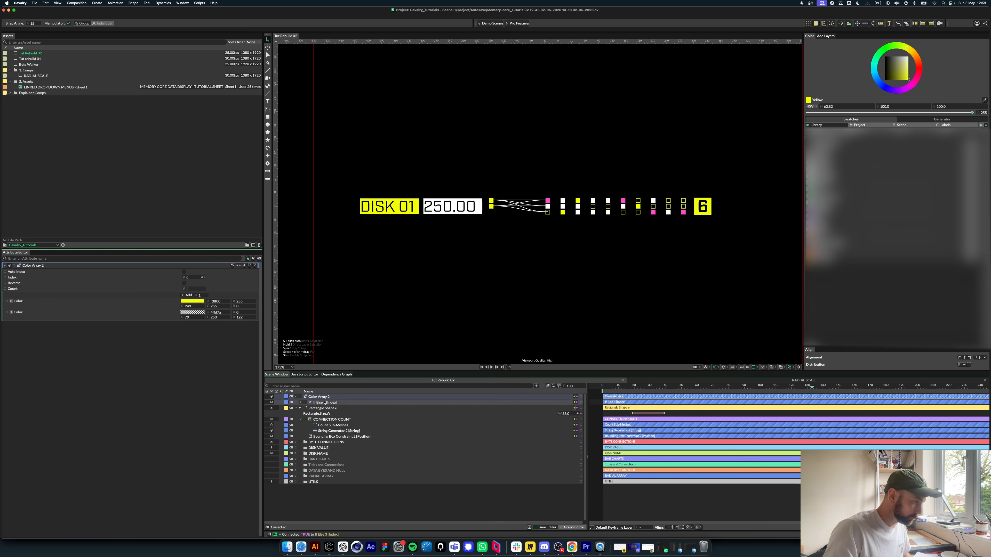
{"action": "left_click", "coordinate": [295, 396]}
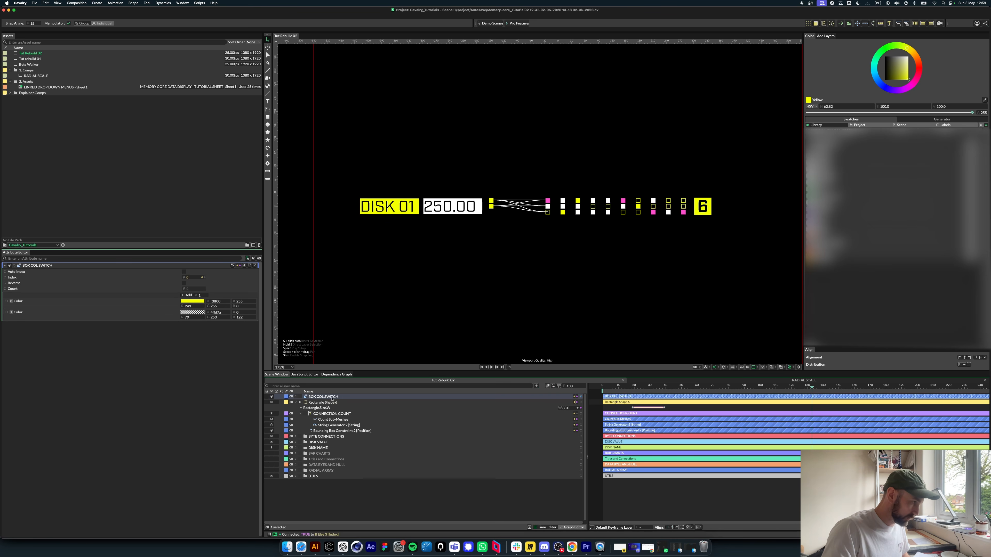
Step: Duplicate BOX COL SWITCH and rename the copy as TEXT COL SWITCH
{"action": "key", "text": "super+d"}
{"action": "double_click", "coordinate": [333, 397]}
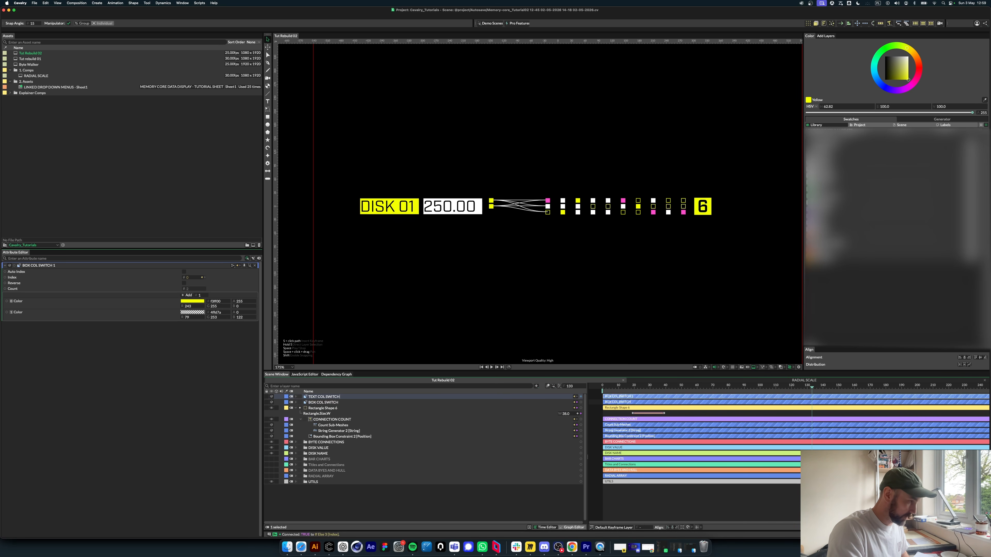
{"action": "type", "text": "TEXT COL SWITCH"}
{"action": "key", "text": "Return"}
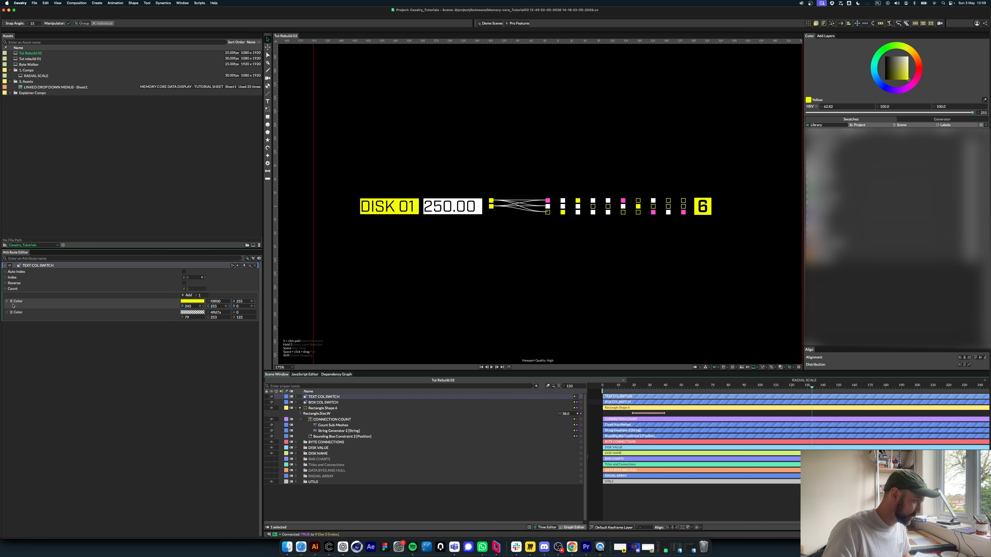
Step: Swap the two colours in TEXT COL SWITCH and set the transparent one to opaque black (000000, alpha 255)
{"action": "left_click_drag", "start_coordinate": [18, 302], "coordinate": [19, 314]}
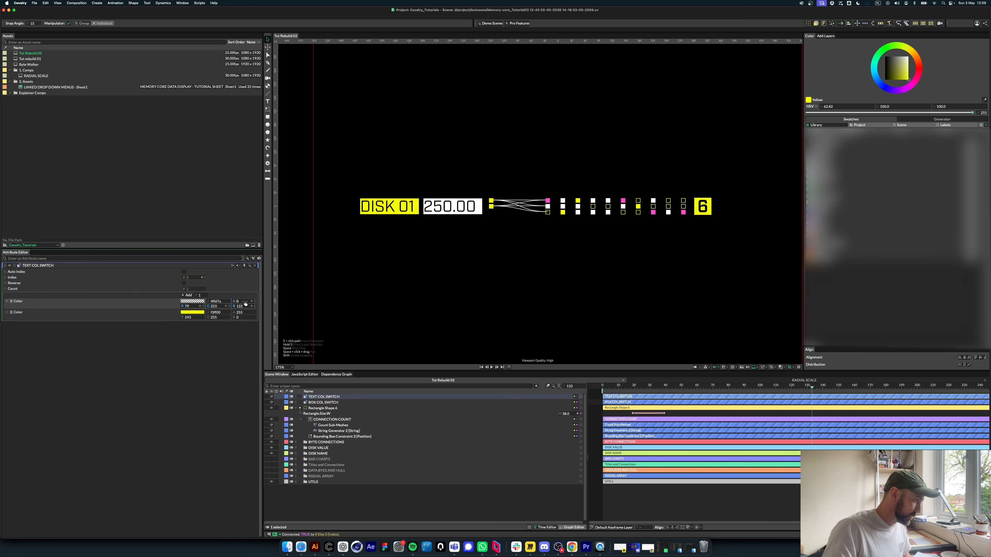
{"action": "left_click", "coordinate": [193, 301]}
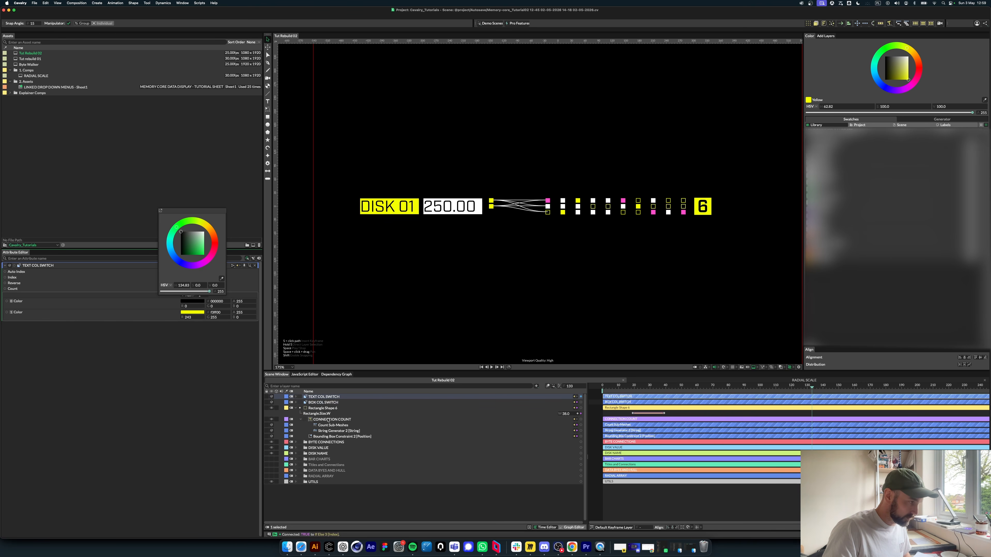
{"action": "left_click_drag", "start_coordinate": [336, 422], "coordinate": [336, 420]}
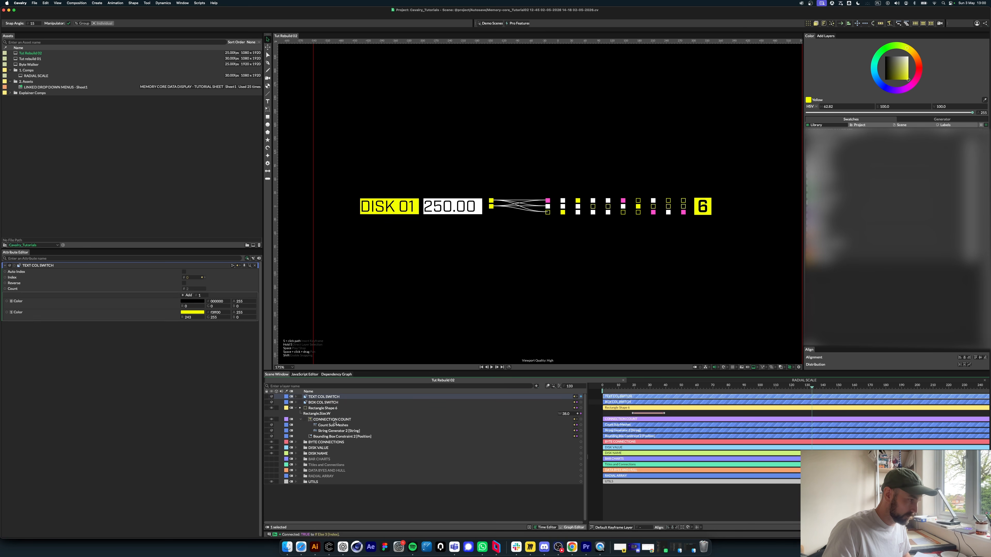
Step: Connect TEXT COL SWITCH to the fill colour of the CONNECTION COUNT text and scrub the timeline to check it
{"action": "left_click_drag", "start_coordinate": [334, 423], "coordinate": [331, 422]}
{"action": "left_click", "coordinate": [343, 423]}
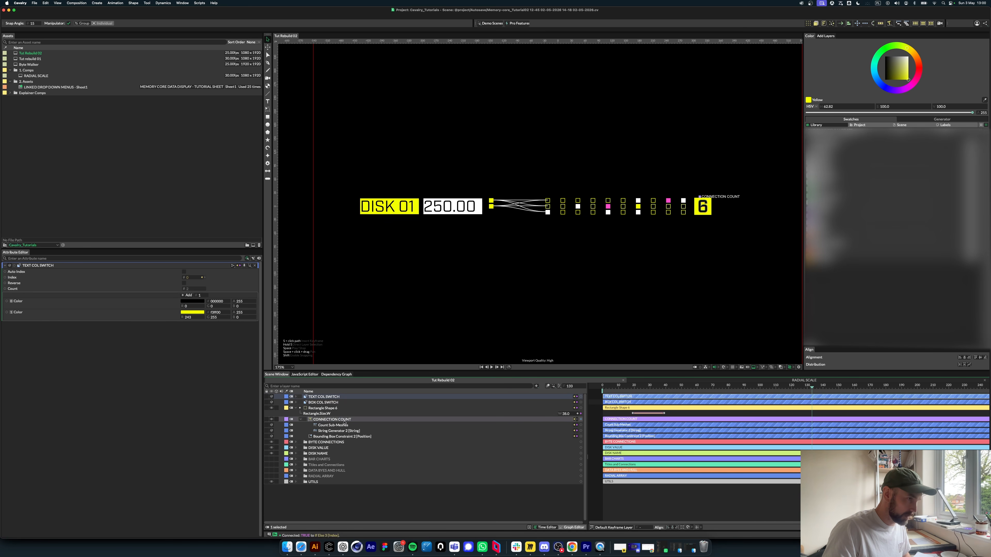
{"action": "left_click_drag", "start_coordinate": [752, 386], "coordinate": [888, 385]}
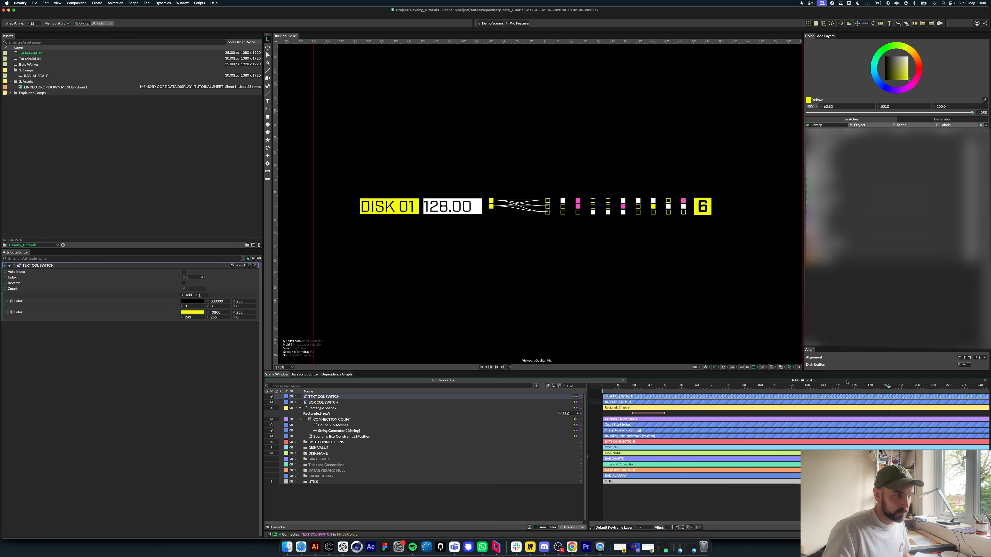
Step: Group the count rectangle with BOX COL SWITCH and TEXT COL SWITCH, and rename the group as COUNTER FUNCTION
{"action": "left_click", "coordinate": [295, 408]}
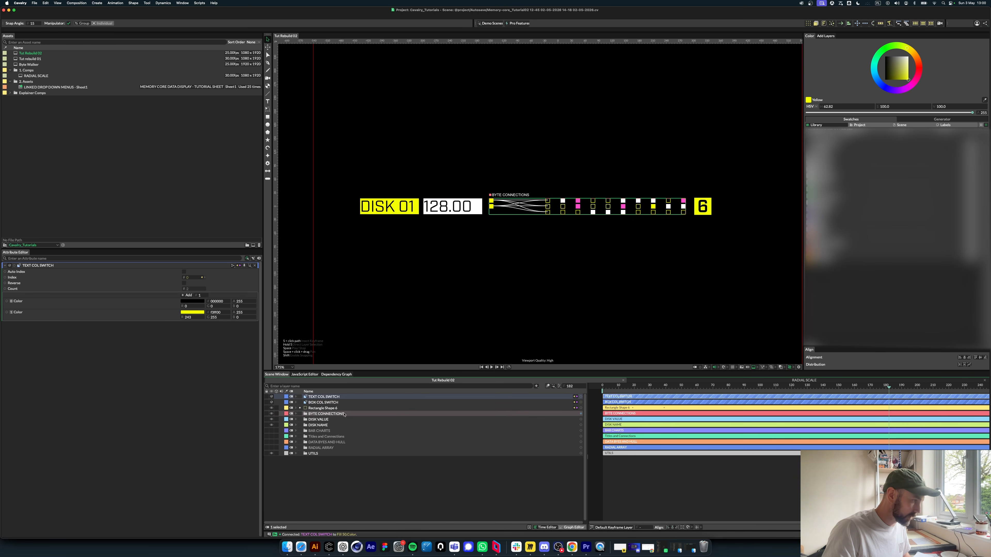
{"action": "left_click", "coordinate": [320, 409]}
{"action": "left_click", "coordinate": [339, 397], "text": "shift"}
{"action": "key", "text": "super+g"}
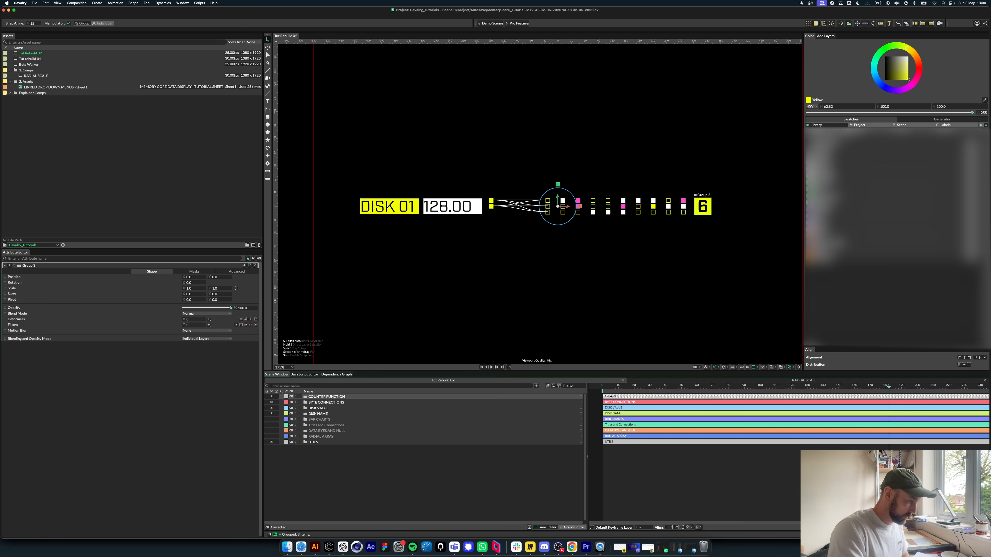
{"action": "key", "text": "Return"}
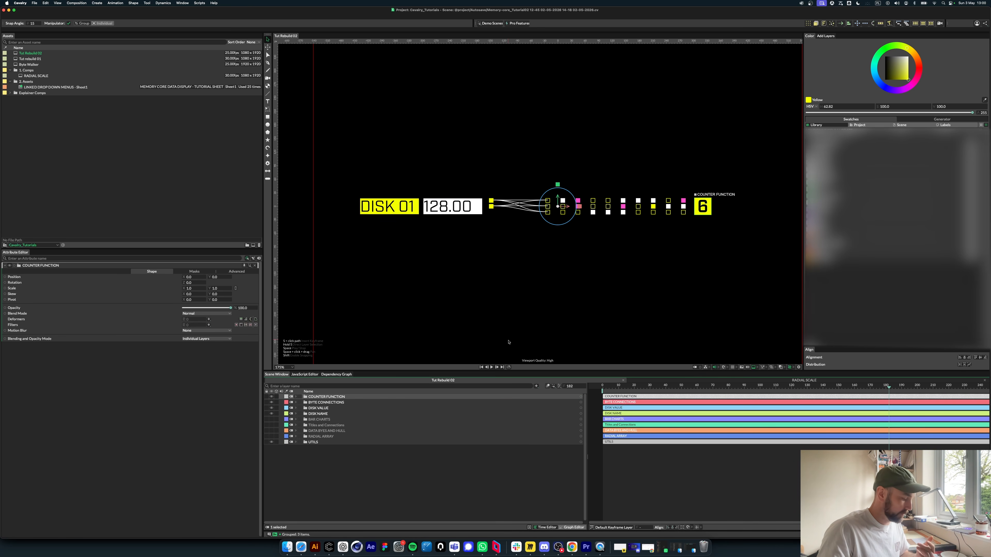
Step: Duplicate the COUNTER FUNCTION group and rename the copy as ACTIVE / FAILED
{"action": "left_click", "coordinate": [369, 461]}
{"action": "left_click", "coordinate": [363, 398]}
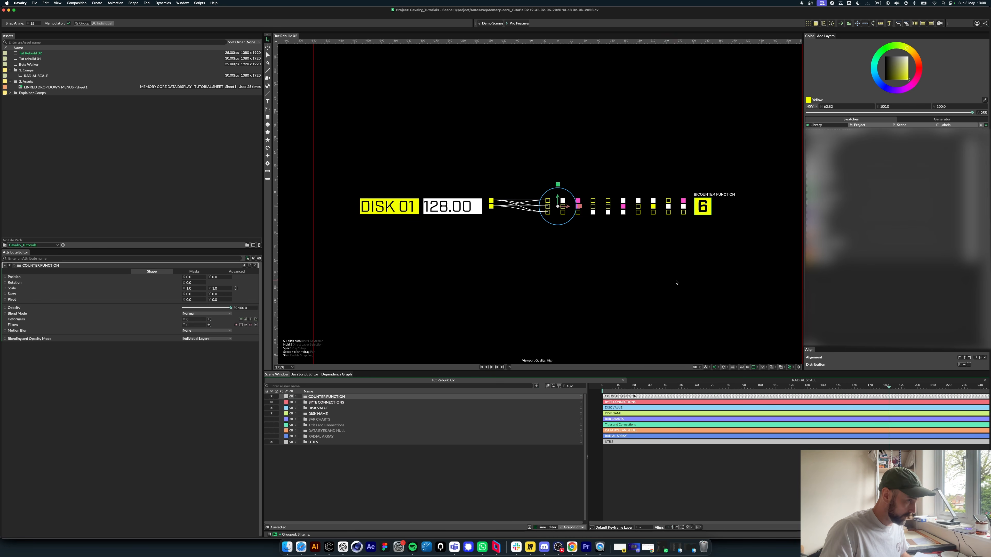
{"action": "key", "text": "super+d"}
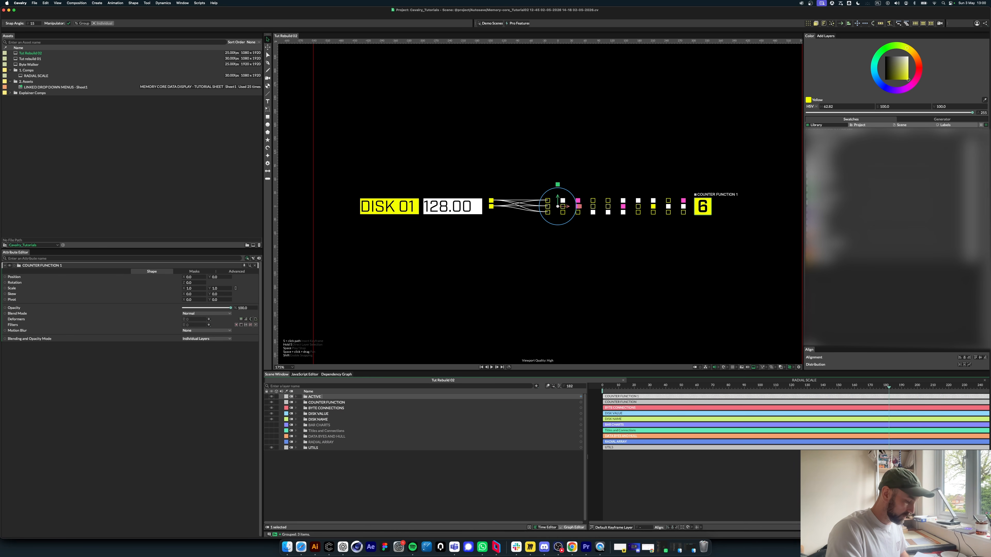
{"action": "key", "text": "Return"}
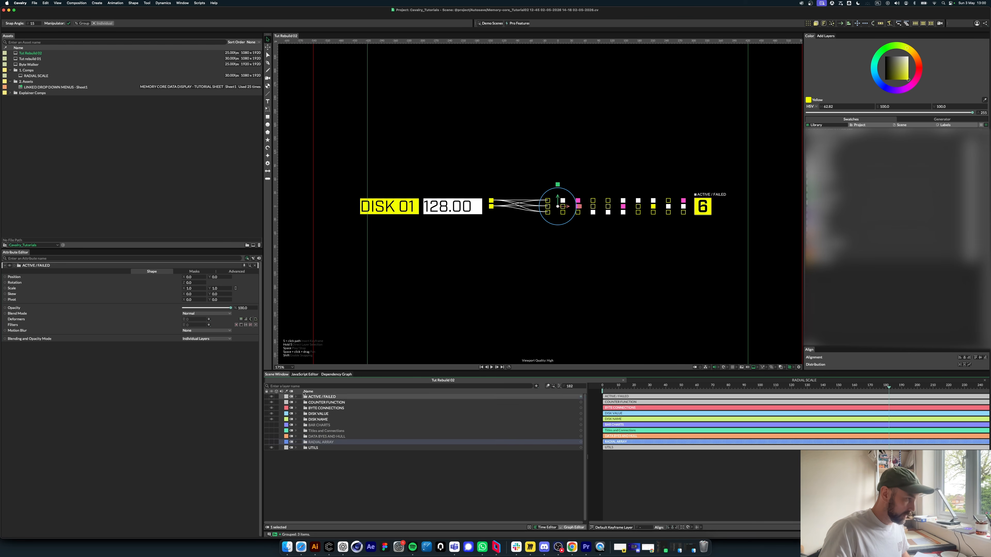
Step: Move CONNECTION COUNT 1 out of Rectangle Shape 7 to the top level of the ACTIVE / FAILED group
{"action": "left_click", "coordinate": [297, 397]}
{"action": "left_click", "coordinate": [370, 480]}
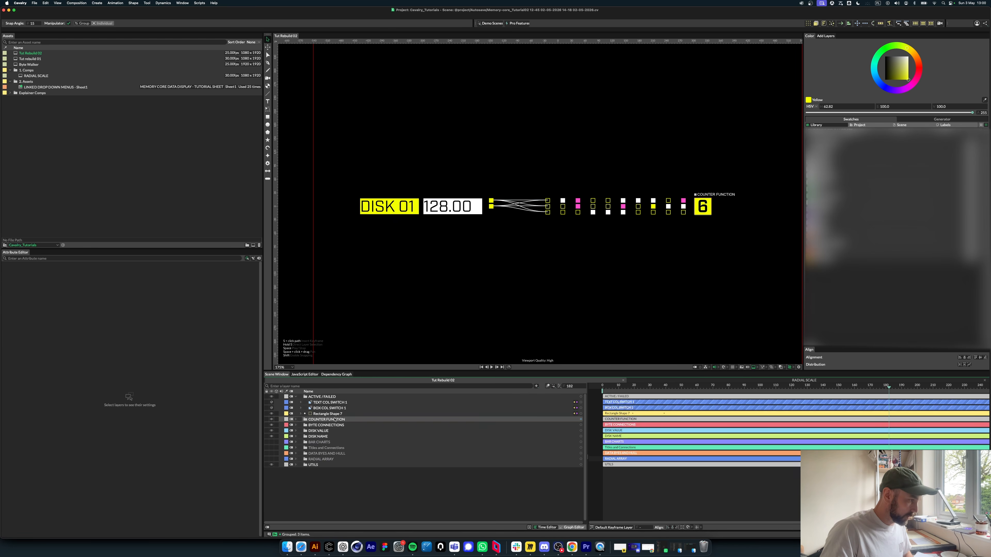
{"action": "left_click", "coordinate": [301, 414]}
{"action": "left_click_drag", "start_coordinate": [336, 425], "coordinate": [335, 398]}
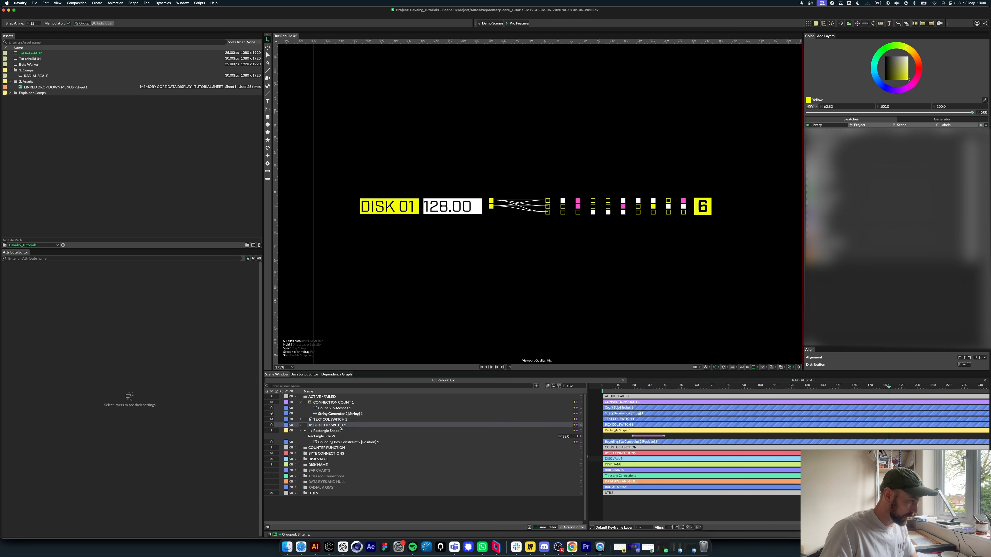
Step: Delete BOX COL SWITCH 1 and Rectangle Shape 7 from the ACTIVE / FAILED group
{"action": "left_click_drag", "start_coordinate": [346, 426], "coordinate": [346, 431]}
{"action": "left_click", "coordinate": [346, 426]}
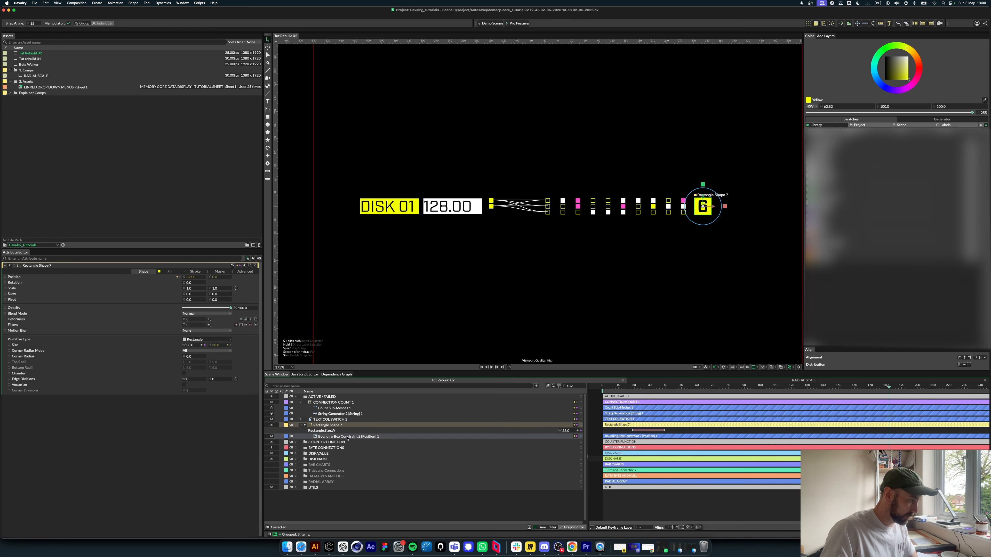
{"action": "key", "text": "Delete"}
Step: Disconnect the String Generator from the string of CONNECTION COUNT 1 and add a String Array to it instead
{"action": "left_click", "coordinate": [340, 403]}
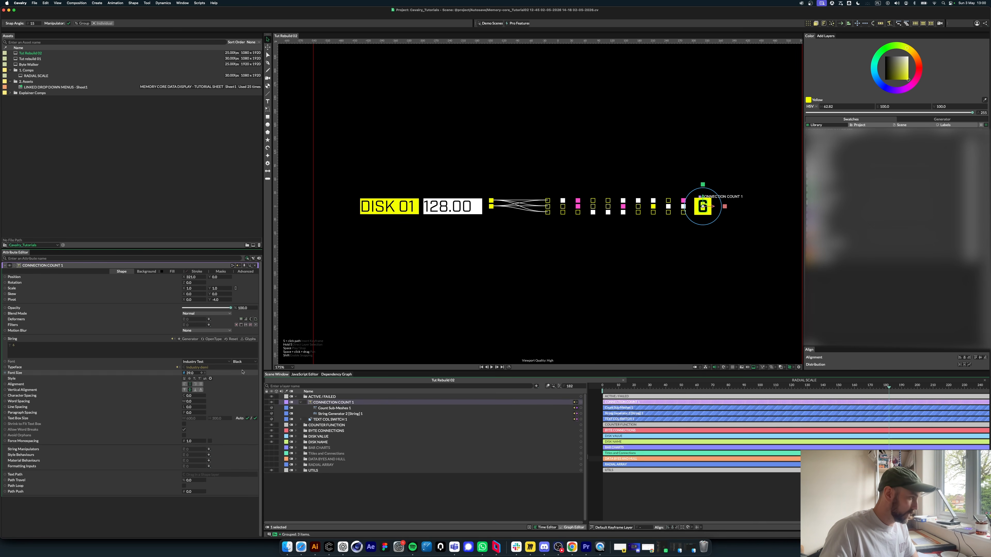
{"action": "left_click", "coordinate": [174, 339]}
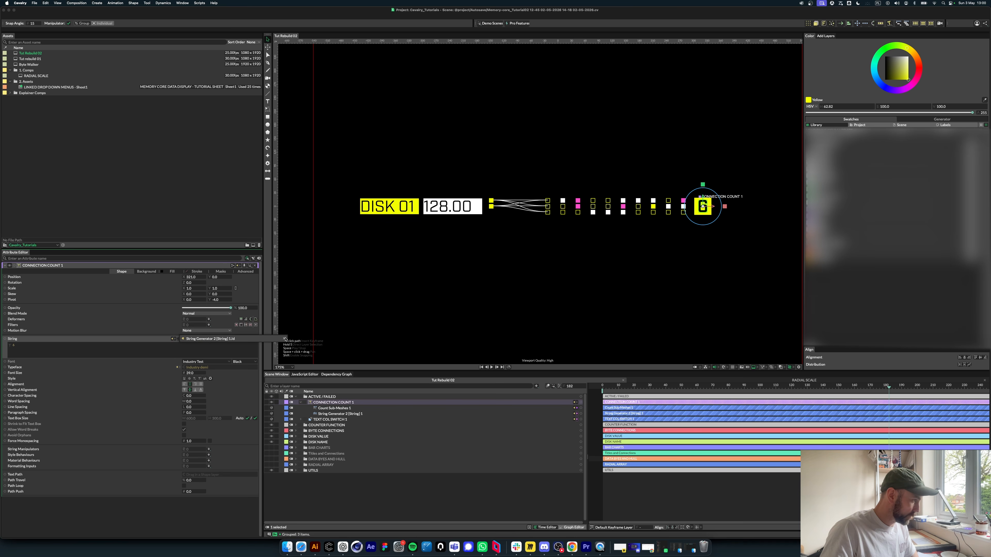
{"action": "left_click", "coordinate": [59, 348]}
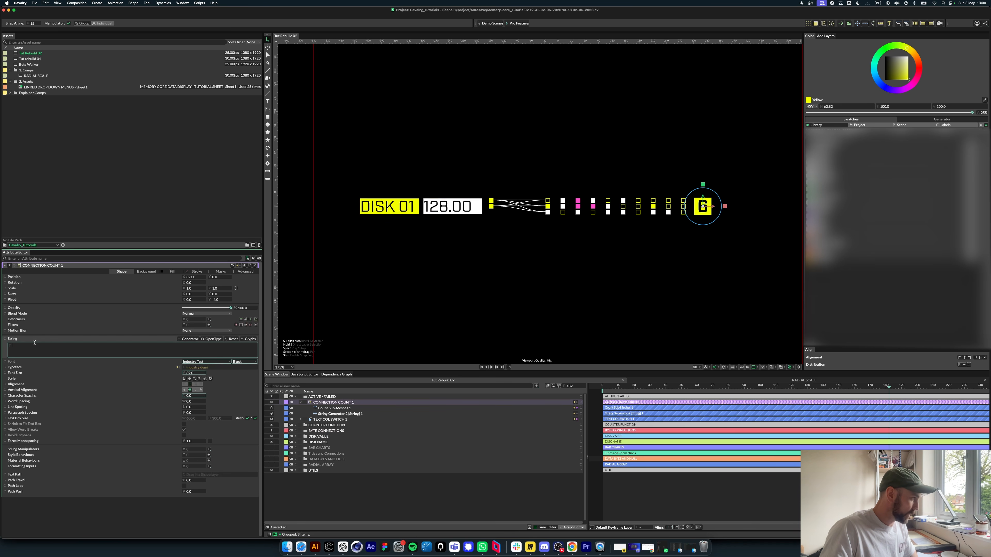
{"action": "right_click", "coordinate": [17, 339]}
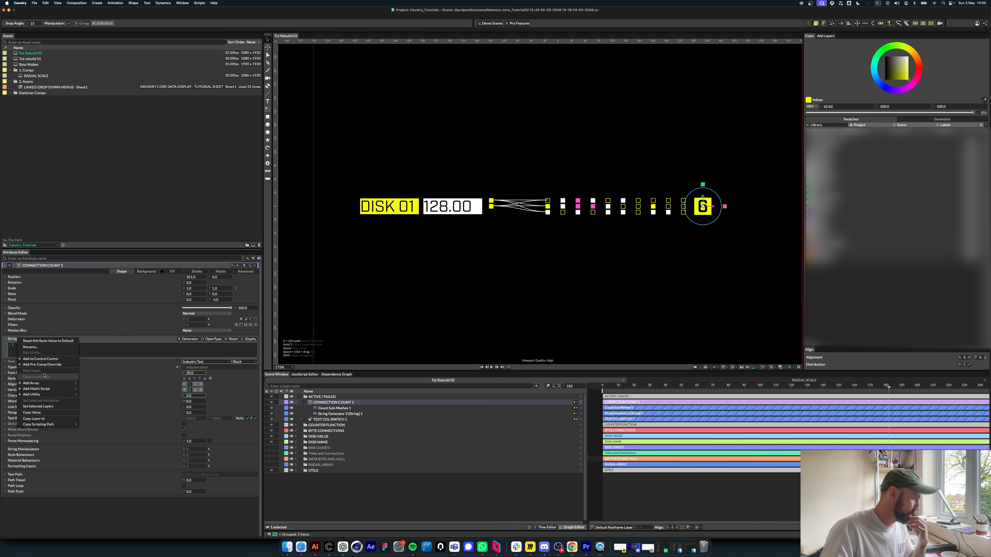
{"action": "left_click", "coordinate": [100, 383]}
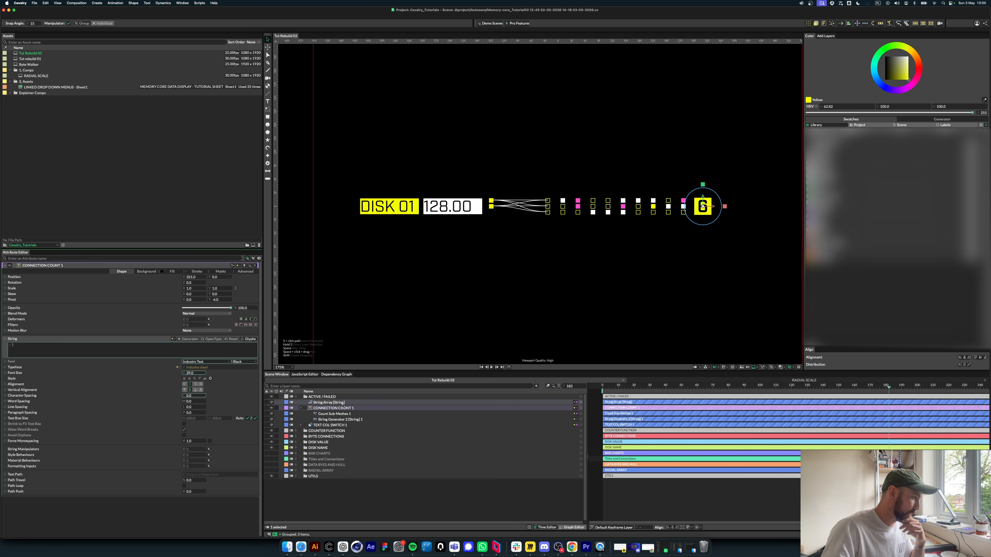
Step: Add a second entry to the String Array and set its two strings to ACTIVE and FAIL
{"action": "left_click", "coordinate": [350, 409]}
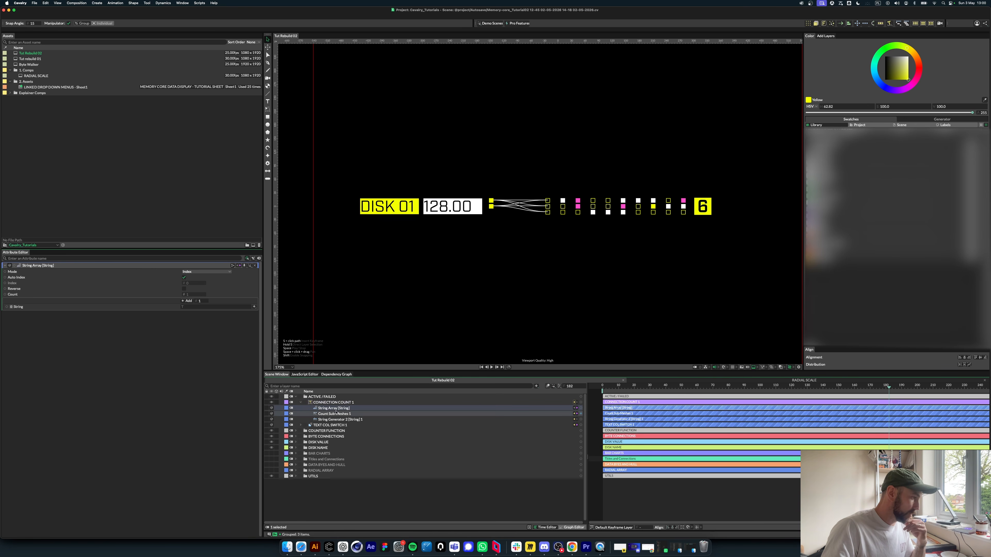
{"action": "left_click", "coordinate": [190, 302]}
{"action": "left_click", "coordinate": [193, 307]}
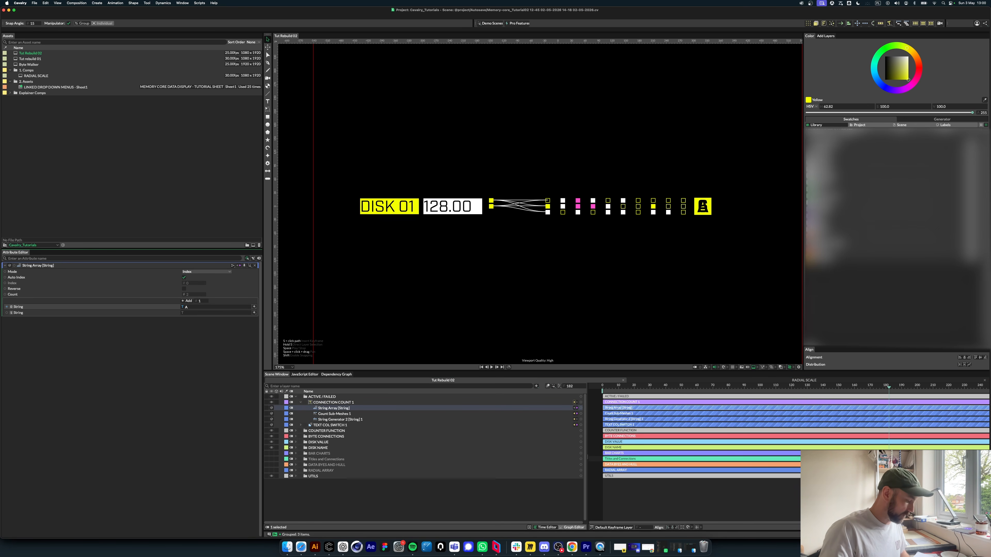
{"action": "type", "text": "ACTIVE"}
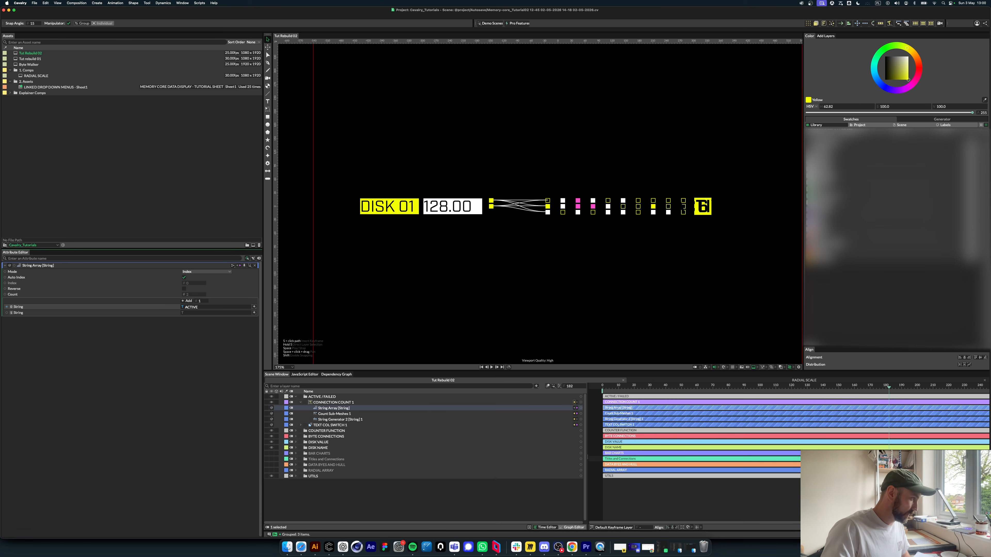
{"action": "type", "text": "RE"}
{"action": "left_click", "coordinate": [194, 312]}
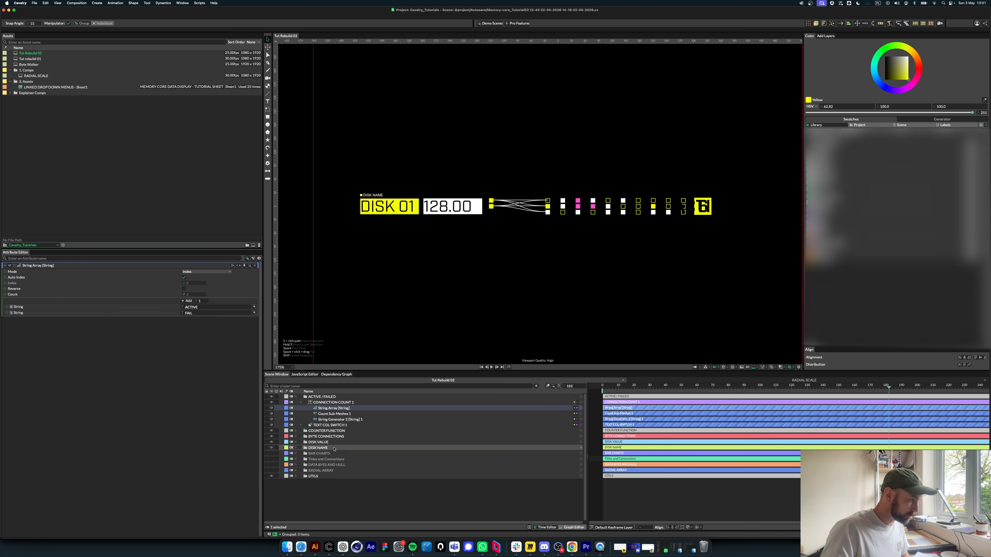
Step: Reorder the colours in TEXT COL SWITCH 1 so yellow comes first, and set the second colour to orange (RGB 255, 90, 0)
{"action": "left_click", "coordinate": [335, 471]}
{"action": "left_click", "coordinate": [346, 409]}
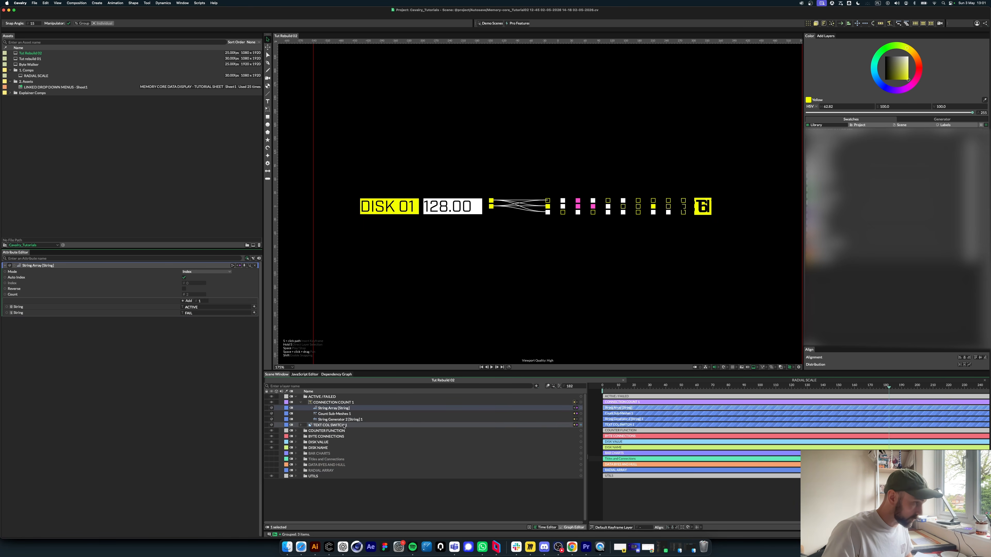
{"action": "left_click", "coordinate": [304, 426]}
{"action": "left_click", "coordinate": [356, 430]}
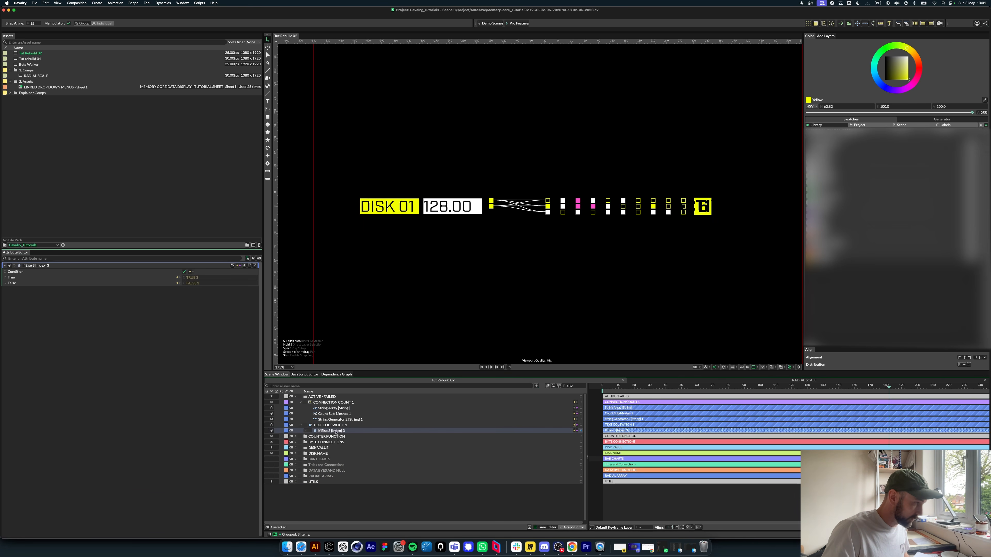
{"action": "left_click", "coordinate": [353, 425]}
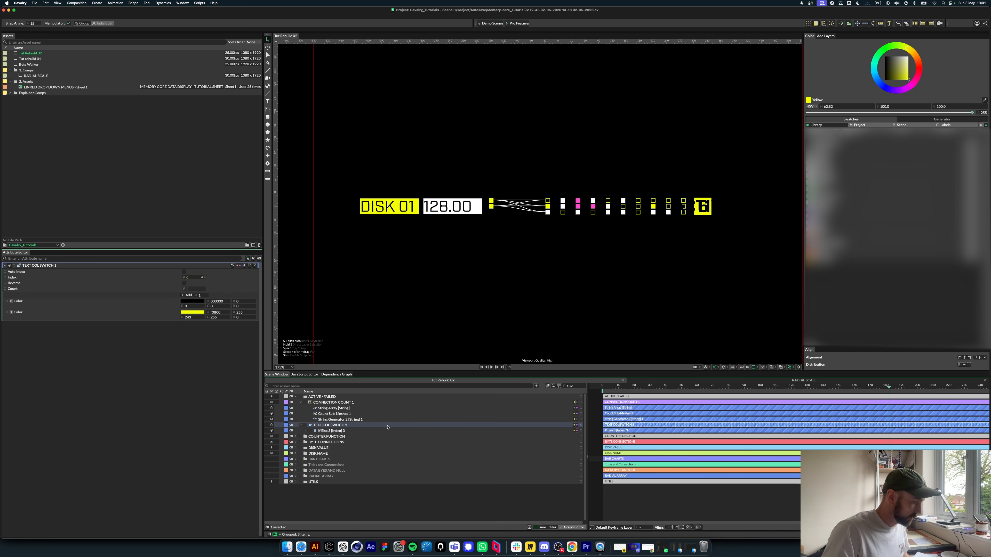
{"action": "left_click_drag", "start_coordinate": [387, 427], "coordinate": [346, 432]}
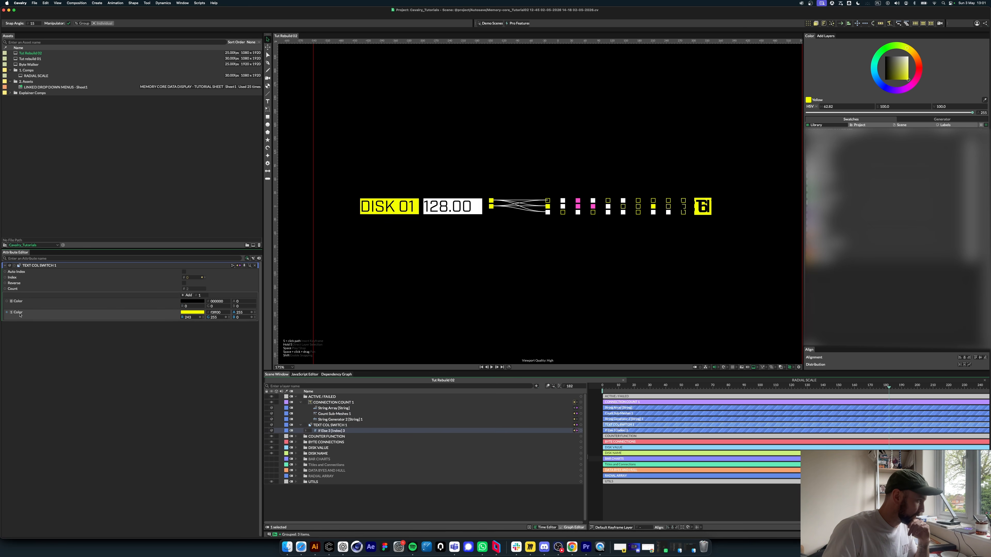
{"action": "left_click_drag", "start_coordinate": [12, 313], "coordinate": [13, 301]}
{"action": "left_click", "coordinate": [190, 313]}
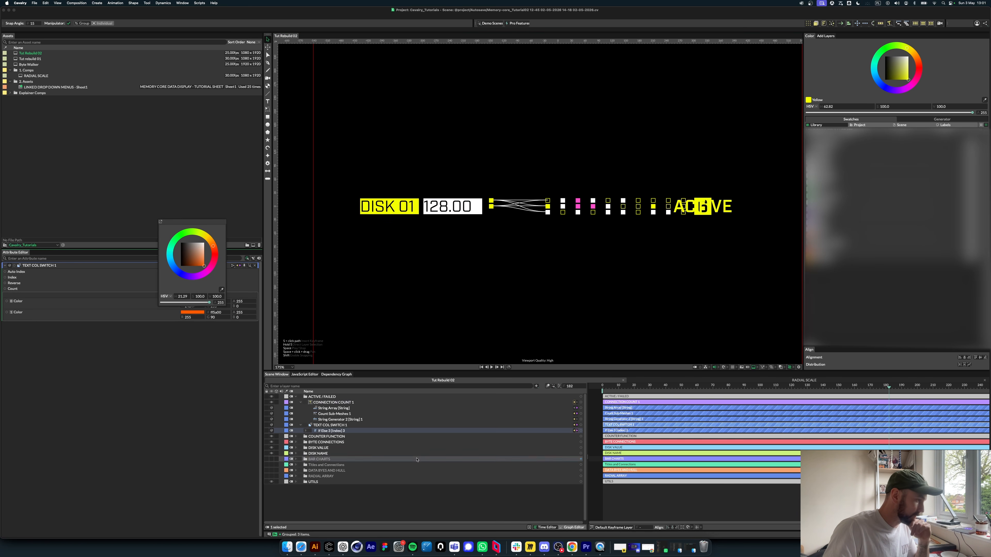
{"action": "left_click", "coordinate": [424, 491]}
Step: Connect the If Else under TEXT COL SWITCH 1 to the index of the String Array
{"action": "left_click", "coordinate": [350, 408]}
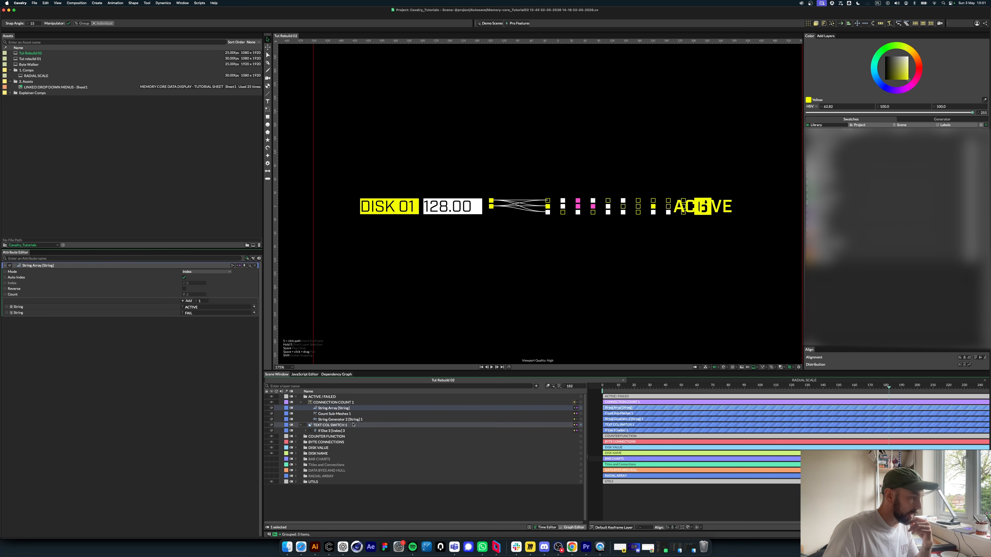
{"action": "left_click", "coordinate": [321, 431]}
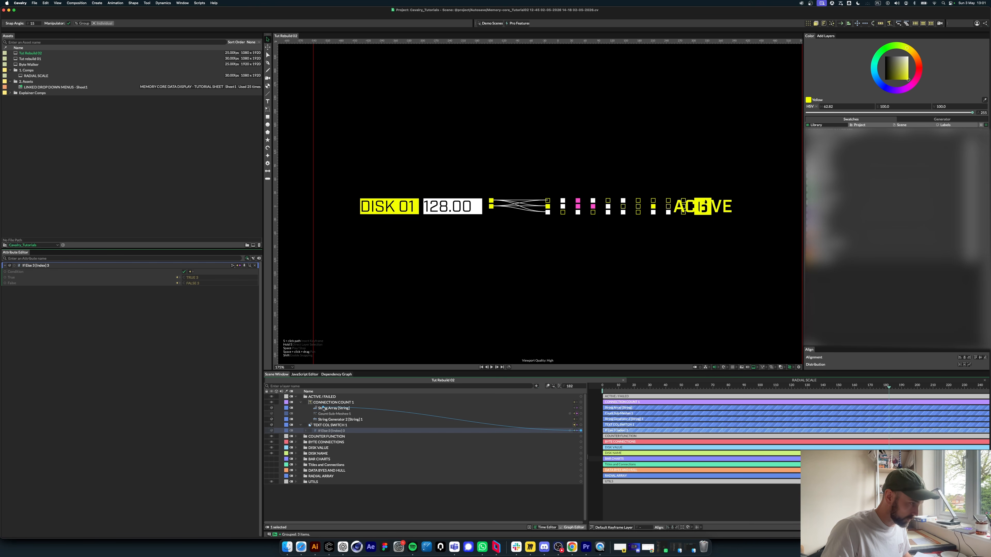
{"action": "left_click_drag", "start_coordinate": [323, 409], "coordinate": [323, 408]}
{"action": "left_click", "coordinate": [344, 419]}
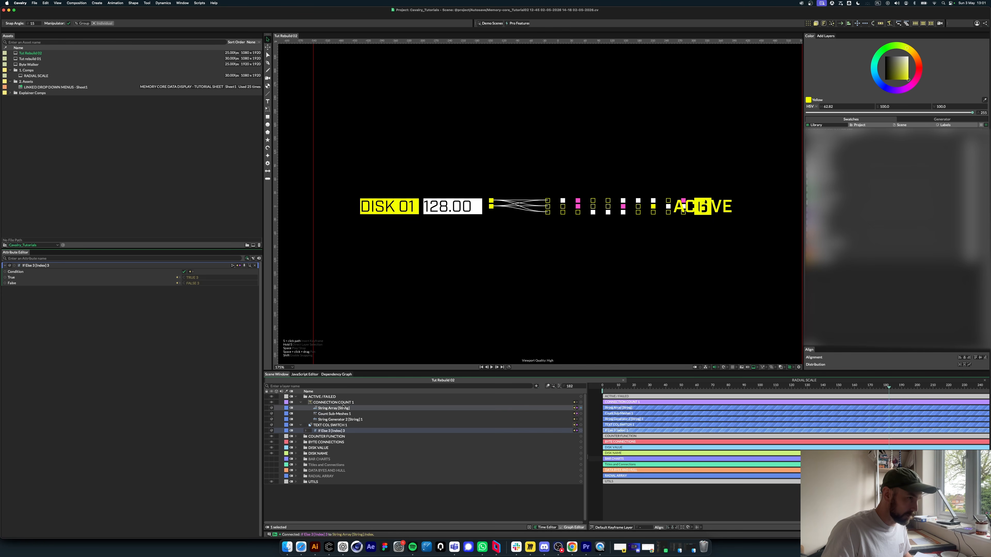
Step: Shift the ACTIVE / FAILED group horizontally clear of the count box, set its text's font size to 20 and scrub to check it
{"action": "left_click", "coordinate": [701, 209]}
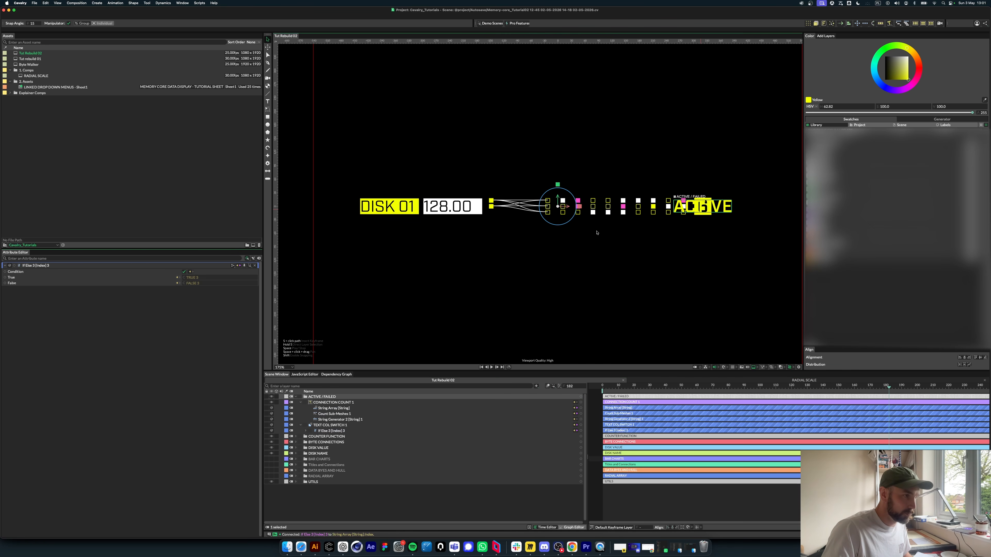
{"action": "left_click_drag", "start_coordinate": [184, 277], "coordinate": [223, 277]}
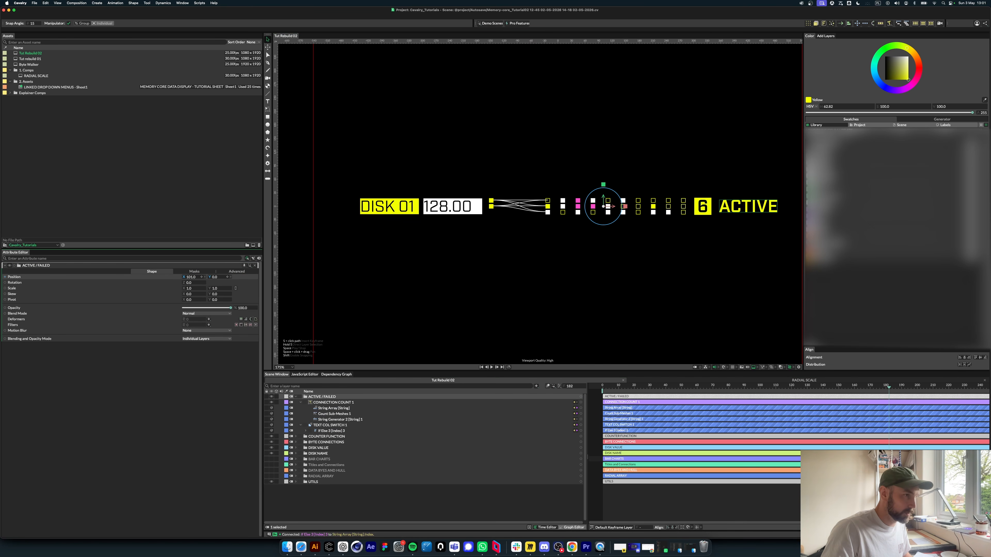
{"action": "left_click", "coordinate": [332, 403]}
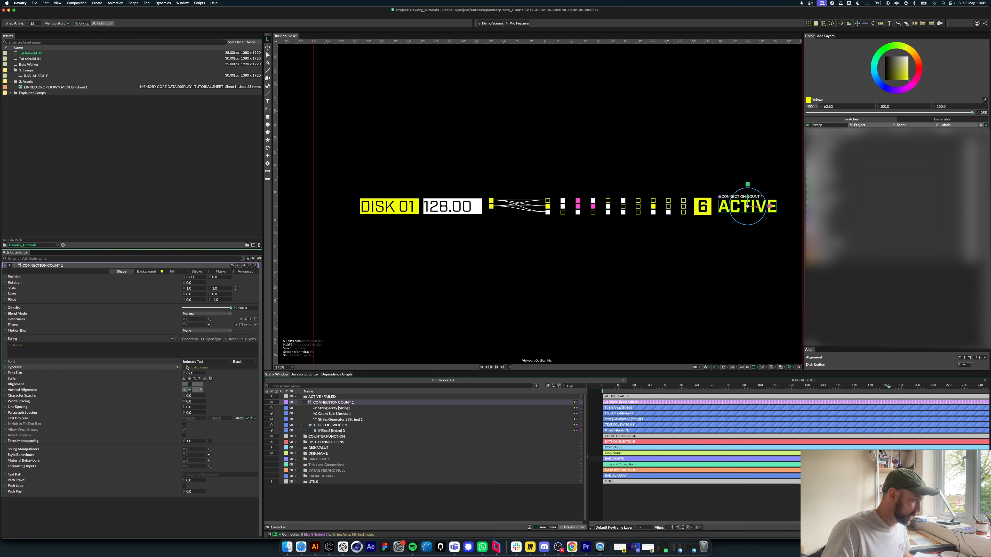
{"action": "left_click_drag", "start_coordinate": [184, 373], "coordinate": [178, 373]}
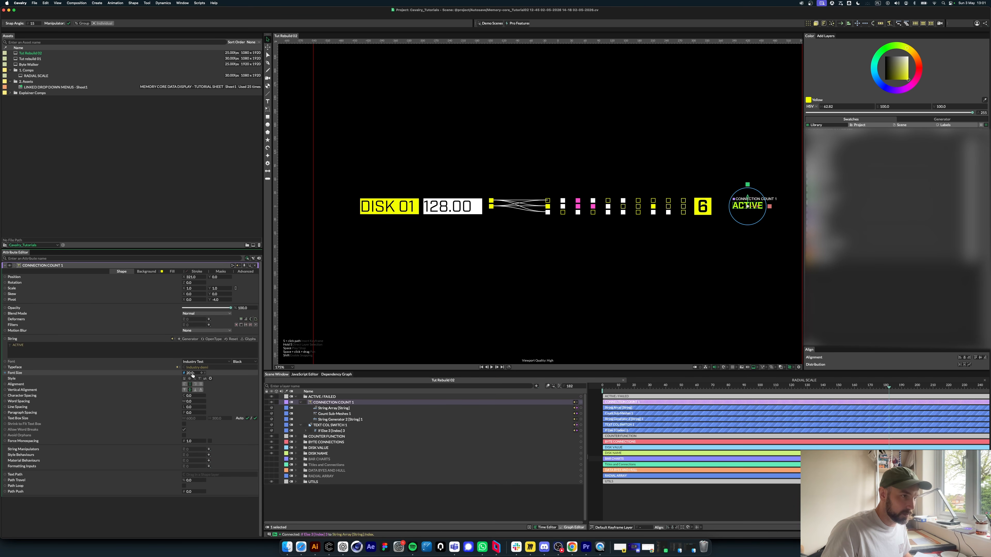
{"action": "left_click_drag", "start_coordinate": [852, 387], "coordinate": [764, 389]}
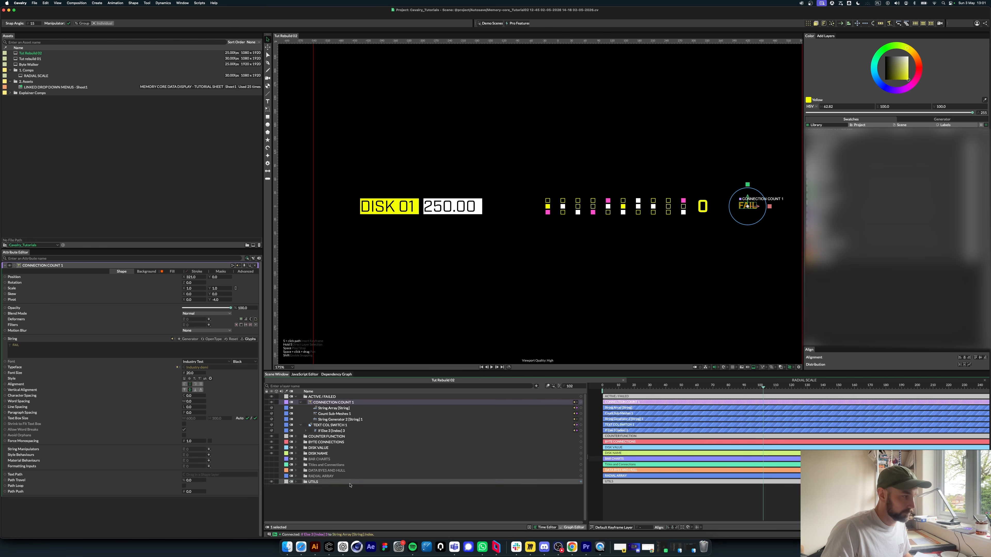
Step: Collapse CONNECTION COUNT 1 and set the horizontal alignment of its status text to left
{"action": "left_click", "coordinate": [346, 498]}
{"action": "left_click", "coordinate": [300, 402]}
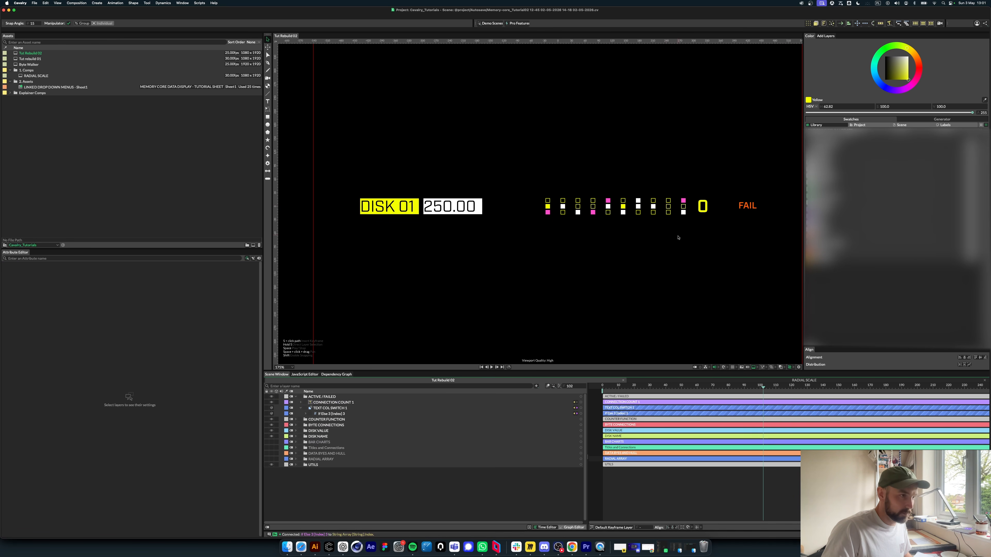
{"action": "left_click", "coordinate": [747, 205]}
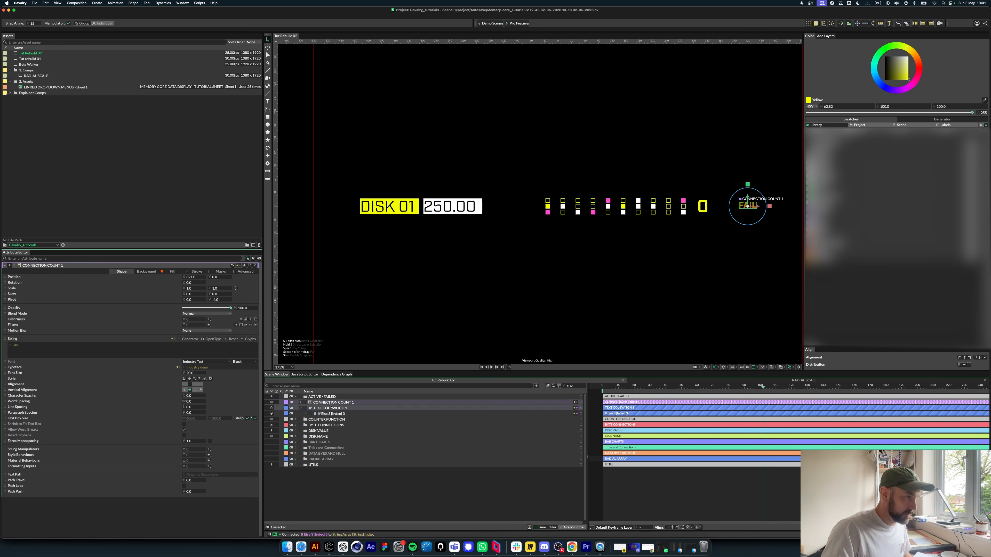
{"action": "left_click", "coordinate": [185, 385]}
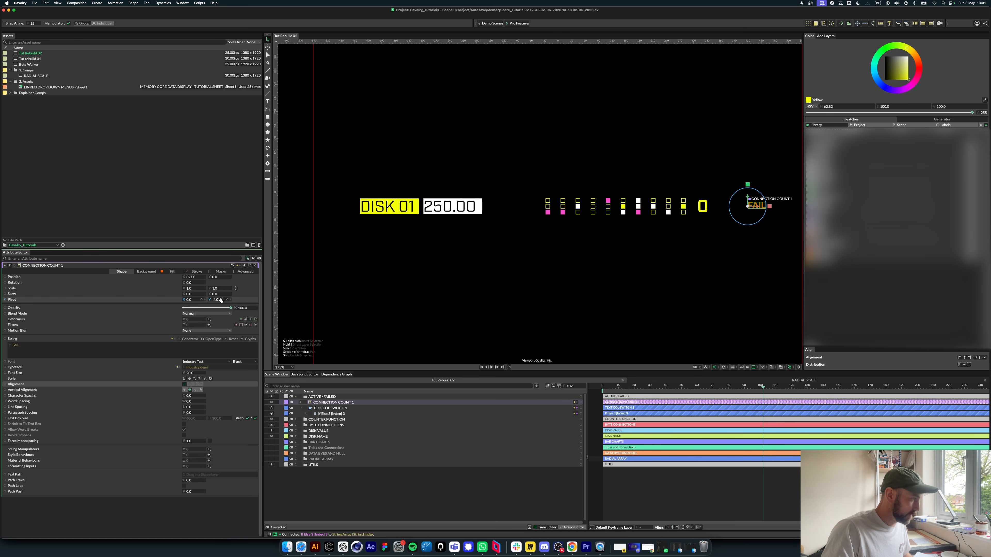
Step: Drive the position of the CONNECTION COUNT 1 text with a Bounding Box Constraint that uses Rectangle Shape 6 as its input shape
{"action": "left_click_drag", "start_coordinate": [192, 277], "coordinate": [173, 277]}
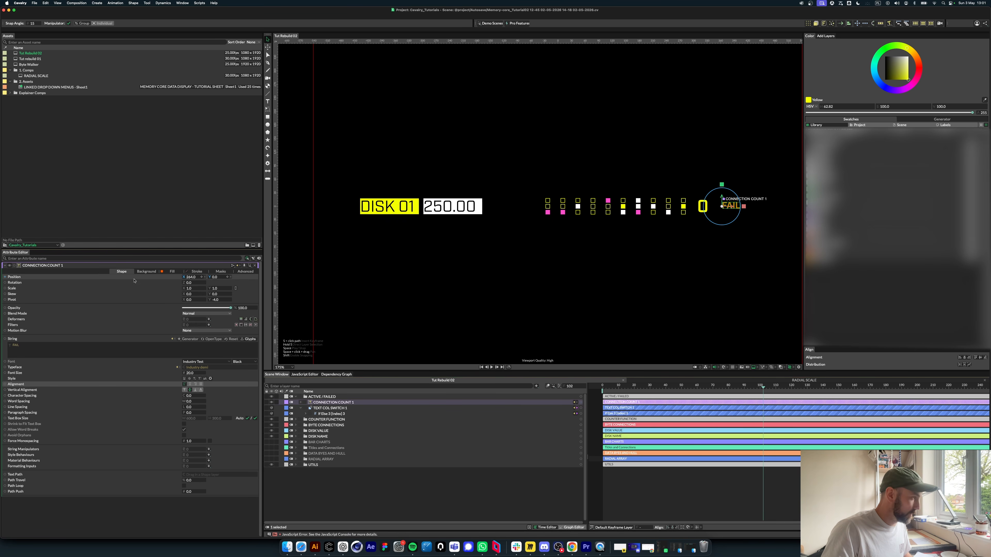
{"action": "right_click", "coordinate": [22, 277]}
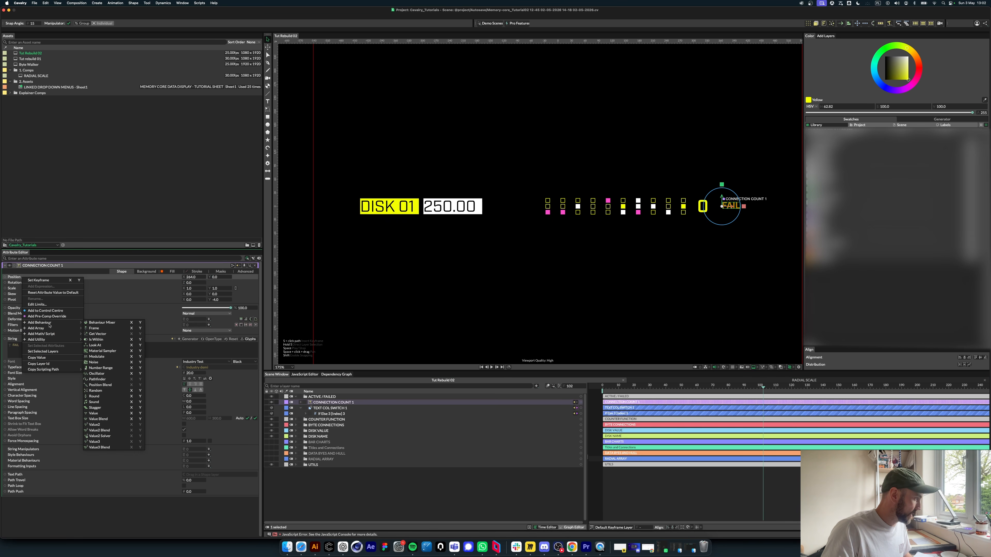
{"action": "mouse_move", "coordinate": [45, 341]}
{"action": "left_click", "coordinate": [103, 340]}
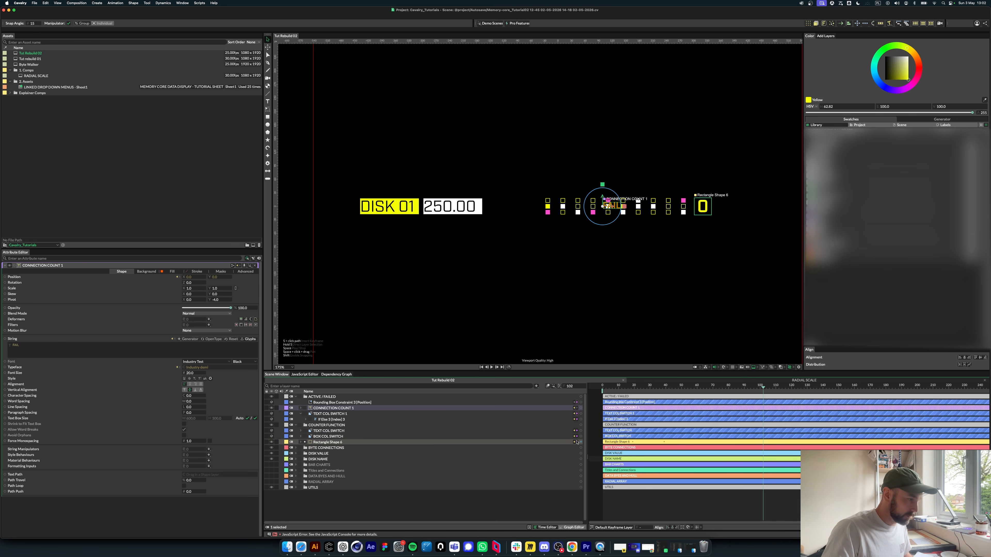
{"action": "left_click_drag", "start_coordinate": [581, 441], "coordinate": [328, 402]}
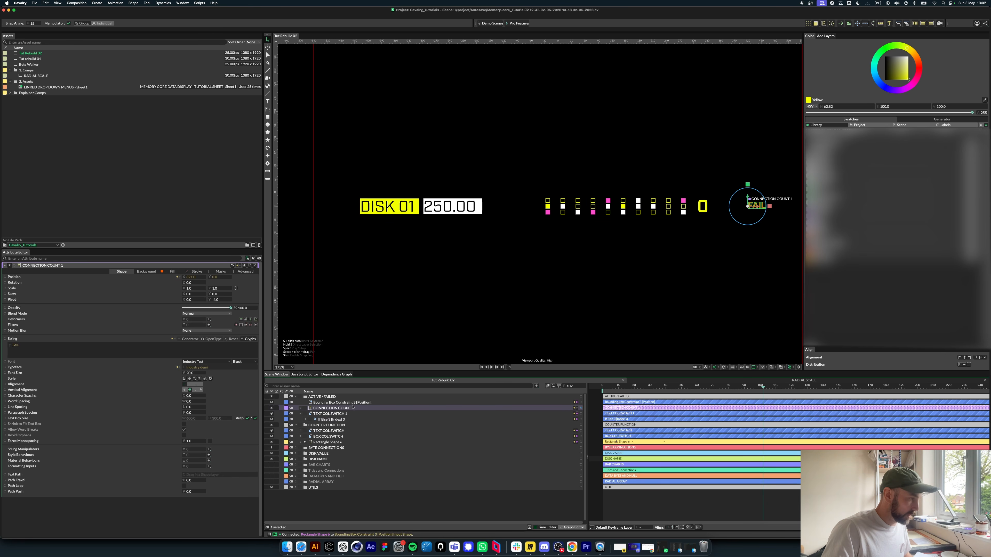
Step: Nest the new Bounding Box Constraint under the CONNECTION COUNT 1 layer
{"action": "left_click", "coordinate": [352, 414]}
{"action": "left_click", "coordinate": [344, 409]}
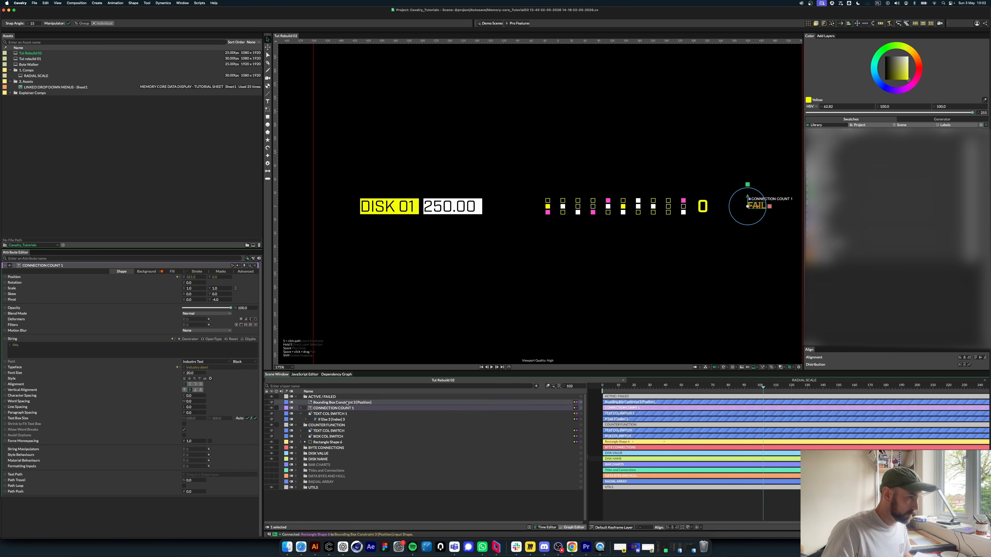
{"action": "left_click", "coordinate": [343, 402]}
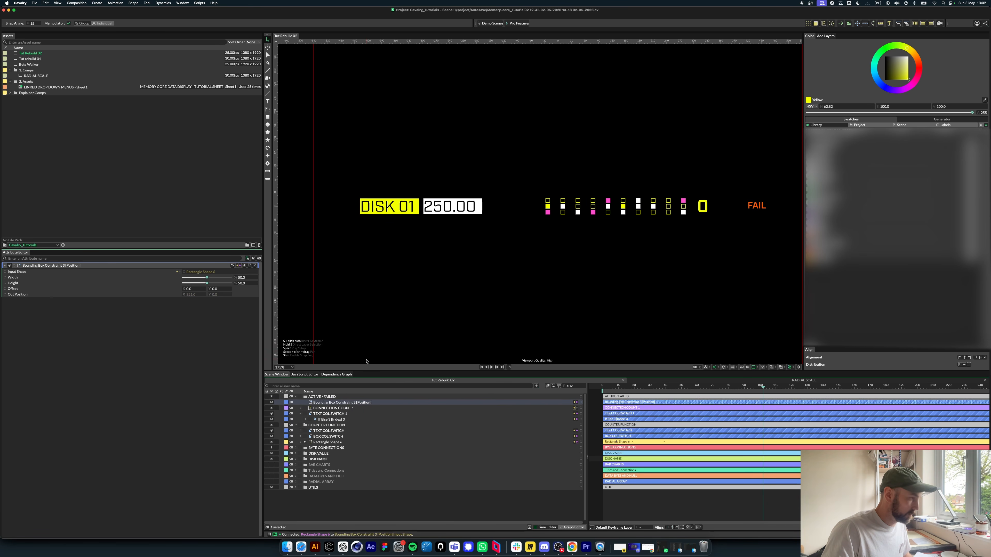
{"action": "left_click", "coordinate": [377, 409]}
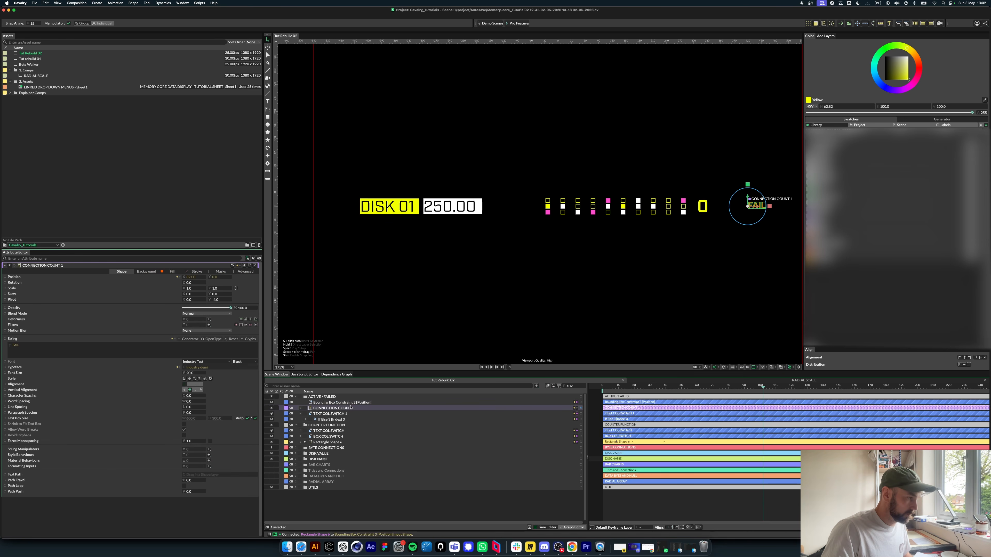
{"action": "left_click_drag", "start_coordinate": [348, 403], "coordinate": [346, 409]}
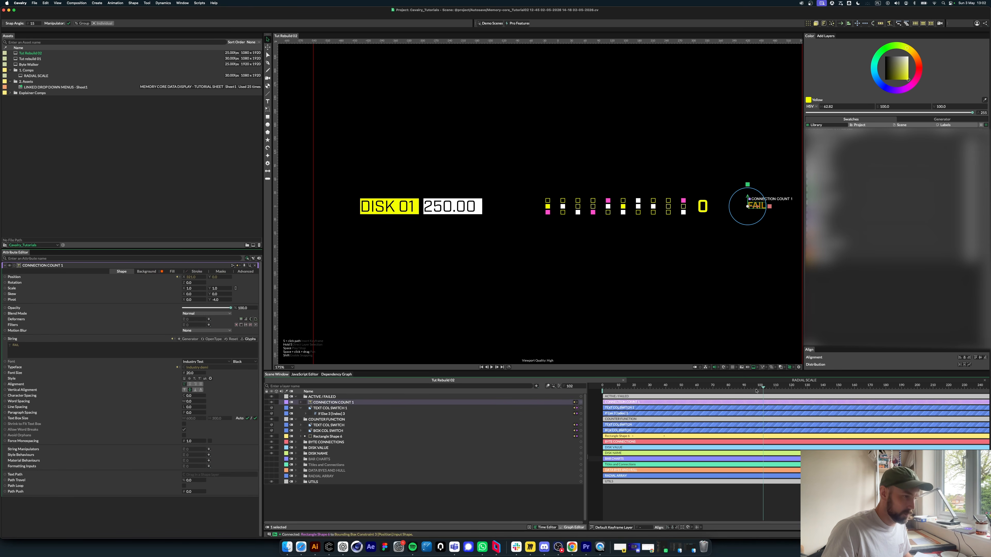
Step: At frame 54, set the width of the Bounding Box Constraint under CONNECTION COUNT 1 to 0
{"action": "left_click_drag", "start_coordinate": [756, 391], "coordinate": [688, 391]}
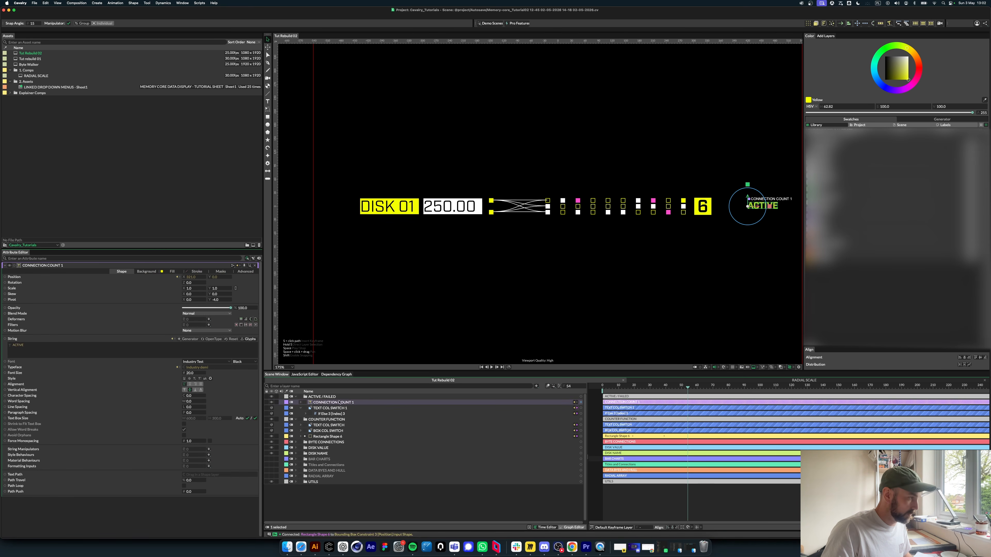
{"action": "left_click", "coordinate": [302, 403]}
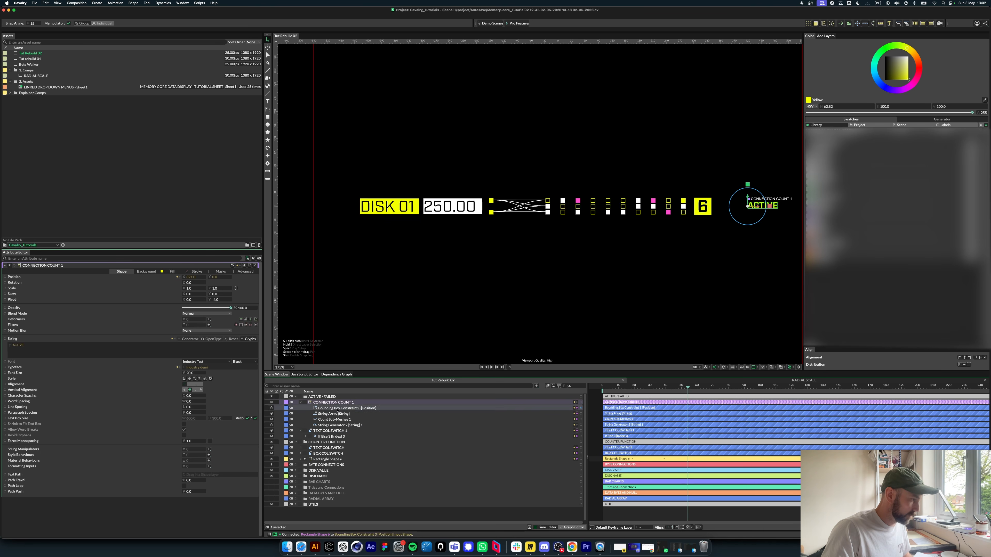
{"action": "left_click", "coordinate": [338, 408]}
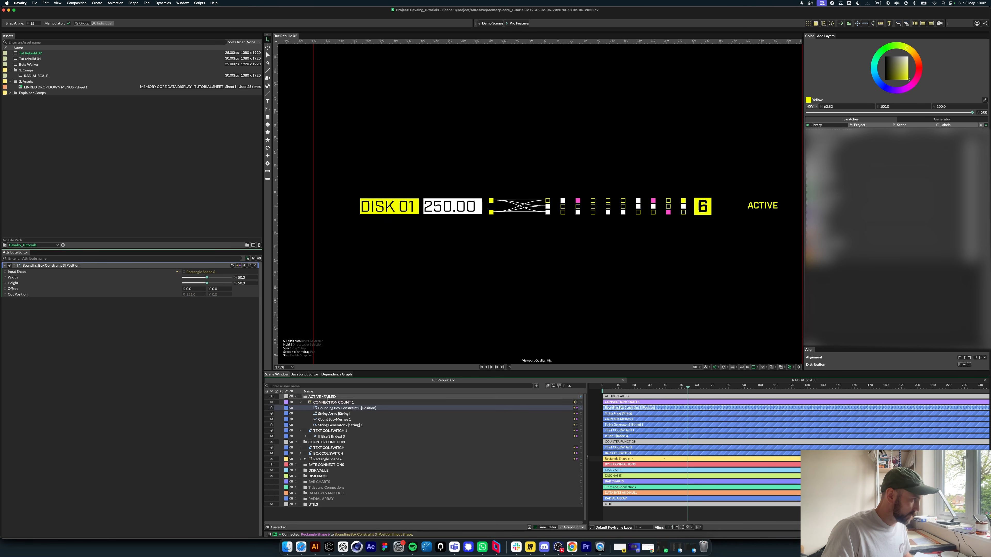
{"action": "left_click_drag", "start_coordinate": [207, 277], "coordinate": [146, 280]}
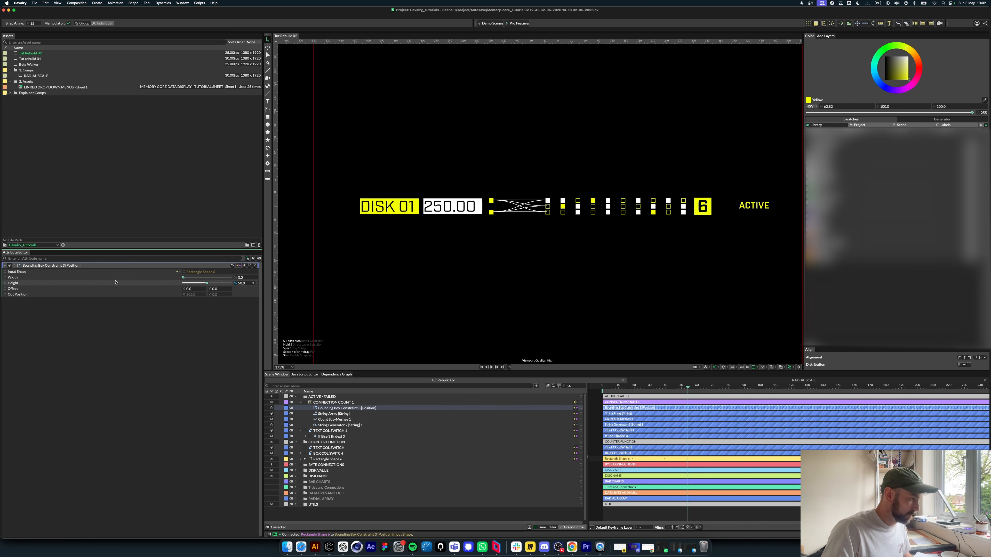
Step: Delete the String Generator under CONNECTION COUNT 1 and set the Bounding Box Constraint's X offset to -24
{"action": "left_click", "coordinate": [348, 425]}
{"action": "key", "text": "Delete"}
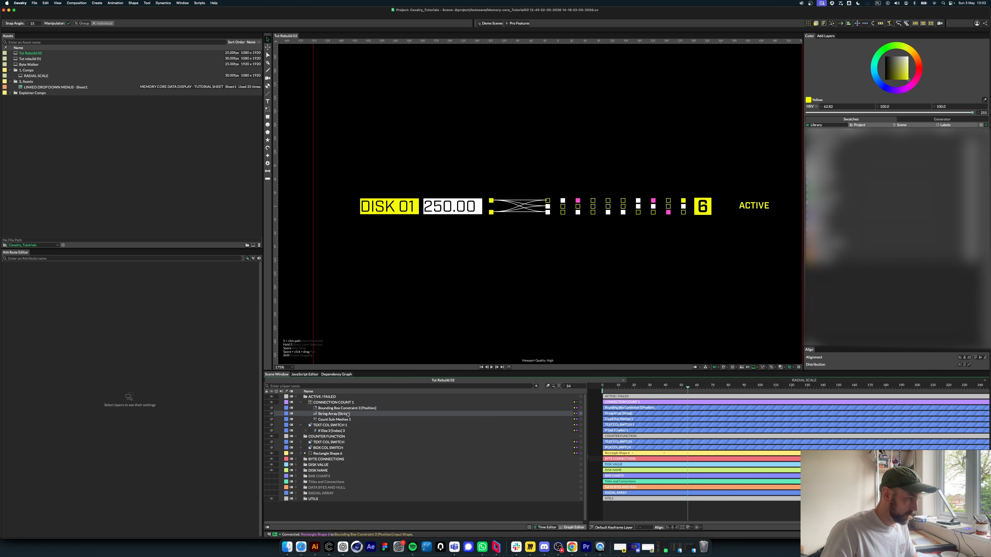
{"action": "left_click", "coordinate": [344, 408]}
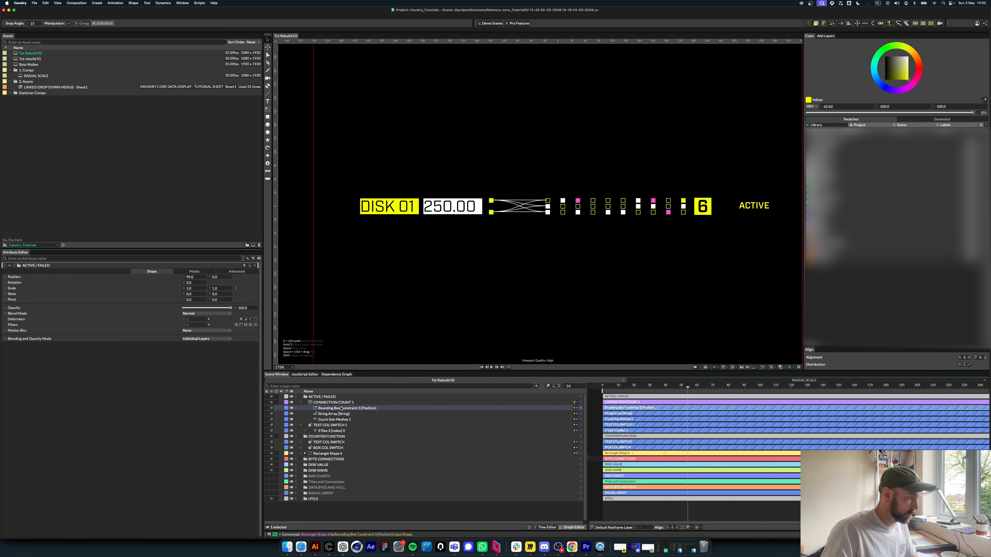
{"action": "left_click_drag", "start_coordinate": [184, 289], "coordinate": [175, 289]}
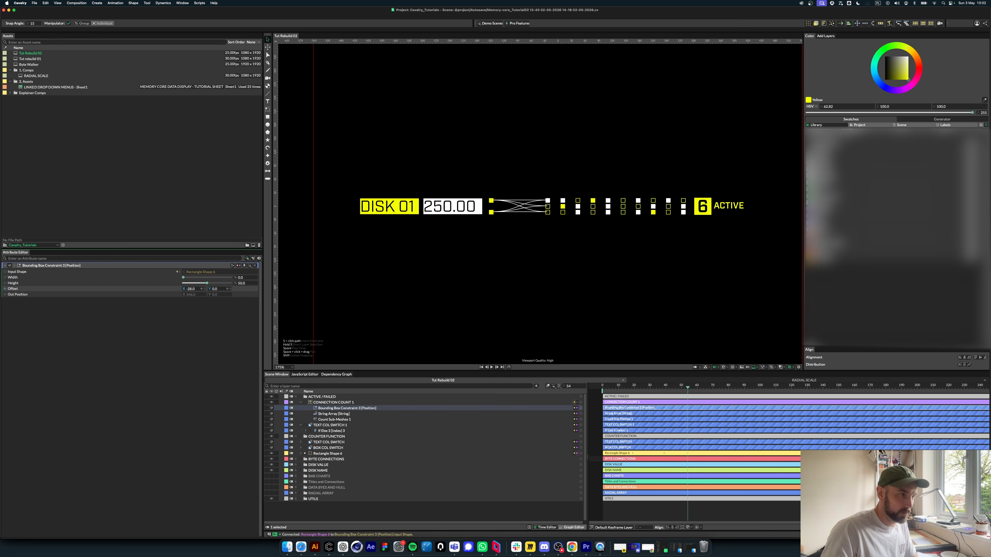
Step: Enlarge the font size of CONNECTION COUNT 1 to about 33 and play back the animation
{"action": "left_click", "coordinate": [335, 403]}
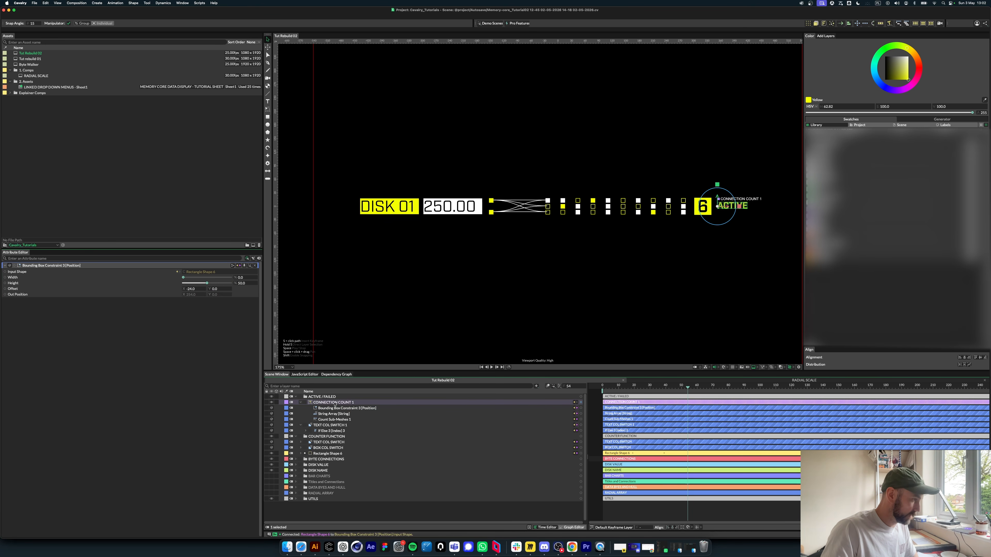
{"action": "left_click_drag", "start_coordinate": [191, 373], "coordinate": [199, 373]}
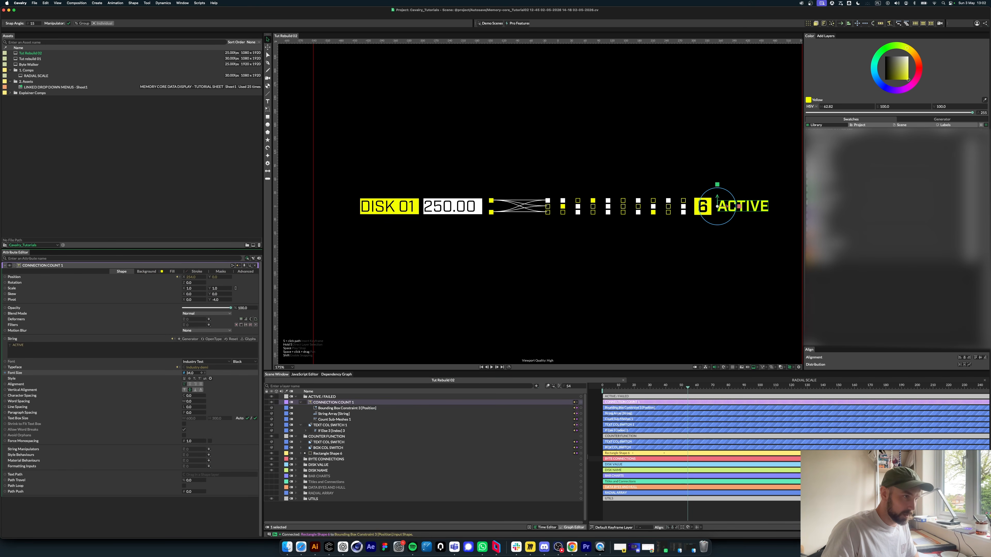
{"action": "left_click", "coordinate": [646, 509]}
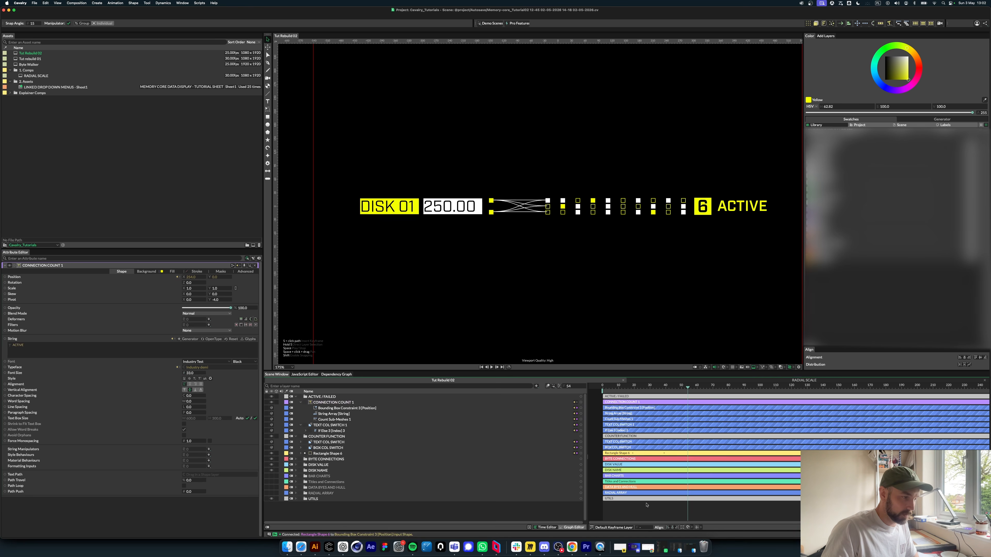
{"action": "key", "text": "space"}
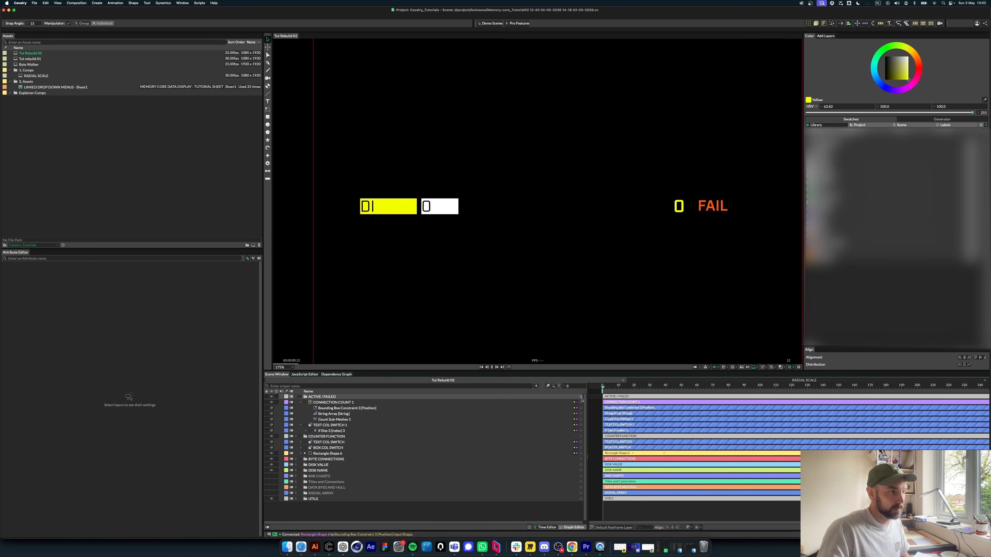
{"action": "key", "text": "space"}
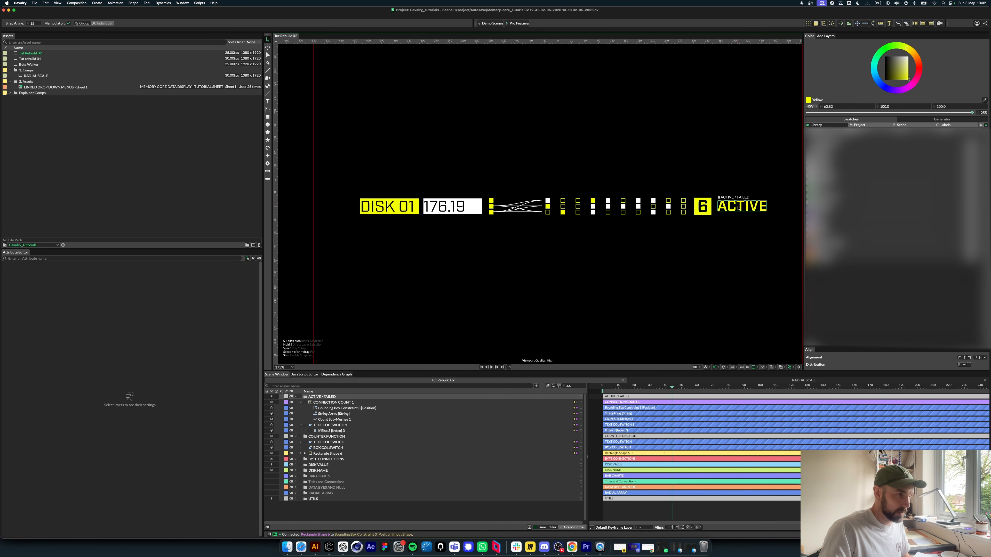
{"action": "key", "text": "space"}
{"action": "key", "text": "space"}
Step: Add a Transition String manipulator to CONNECTION COUNT 1, nest it under that text and name it "Animate in"
{"action": "left_click", "coordinate": [742, 209]}
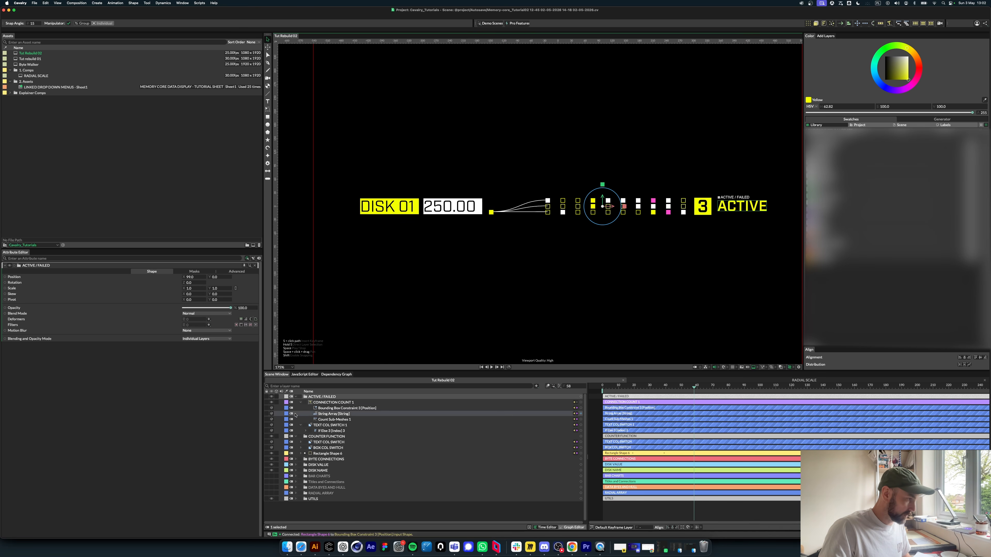
{"action": "left_click", "coordinate": [324, 402]}
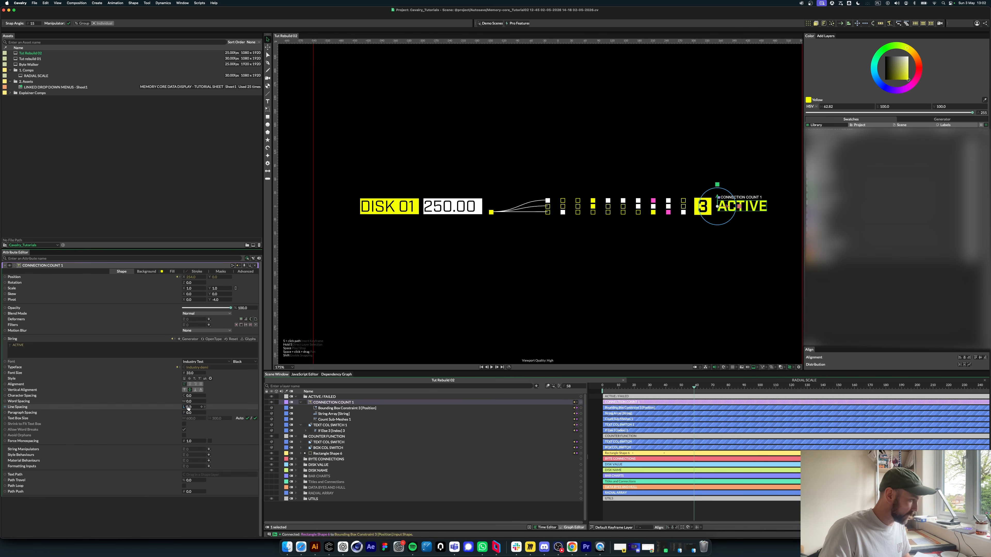
{"action": "left_click", "coordinate": [209, 449]}
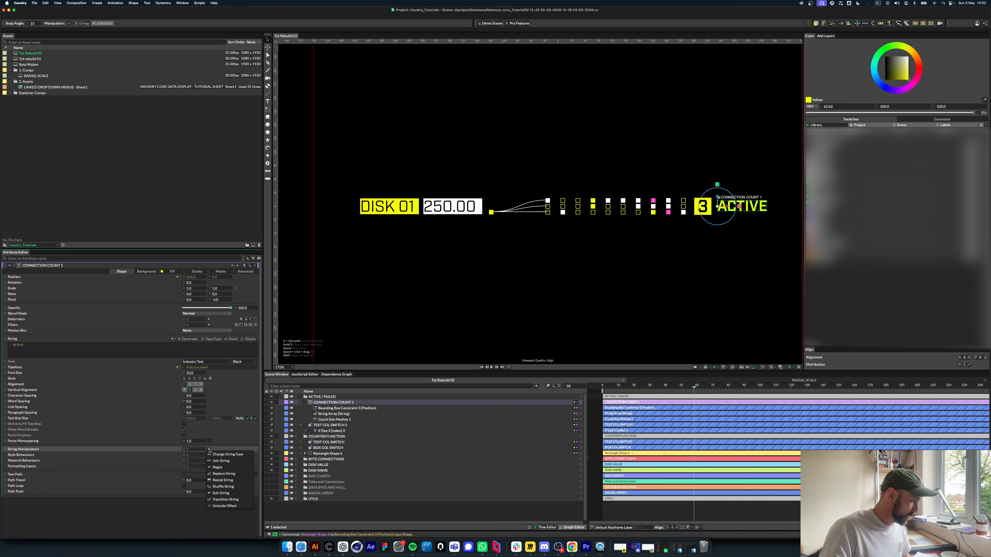
{"action": "left_click", "coordinate": [224, 499]}
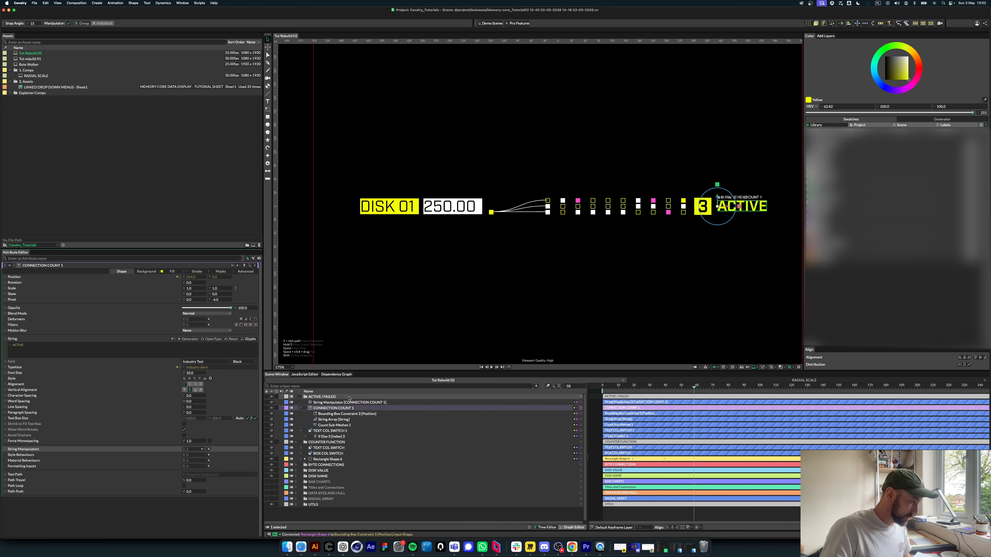
{"action": "left_click_drag", "start_coordinate": [348, 402], "coordinate": [346, 408]}
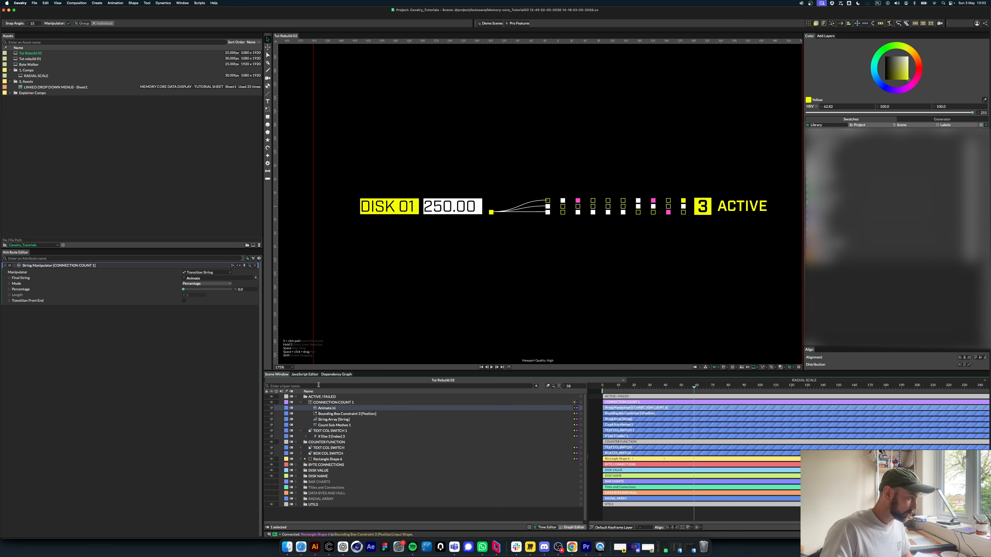
{"action": "key", "text": "Return"}
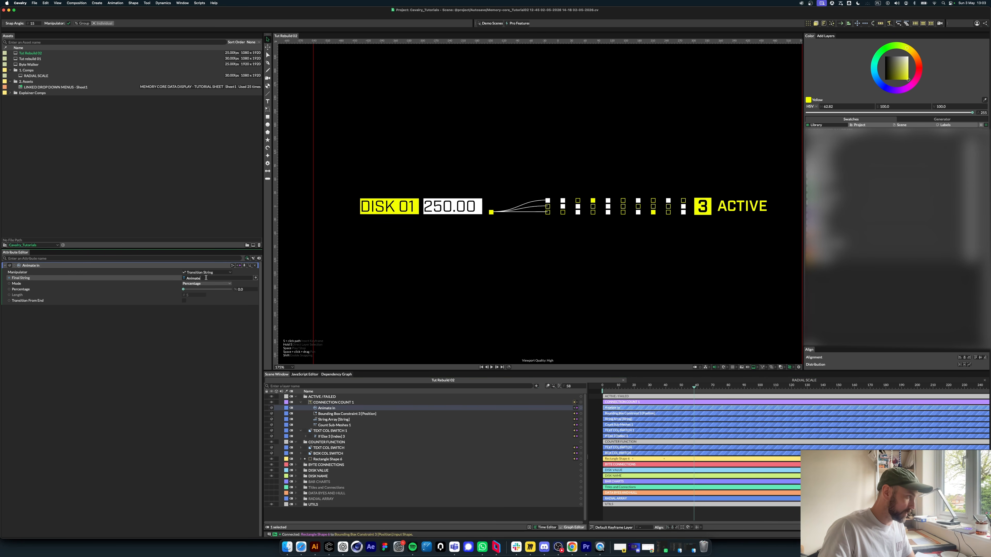
Step: Empty the Animate in manipulator's final string, enable Transition From End and set the percentage to 100
{"action": "left_click", "coordinate": [184, 300]}
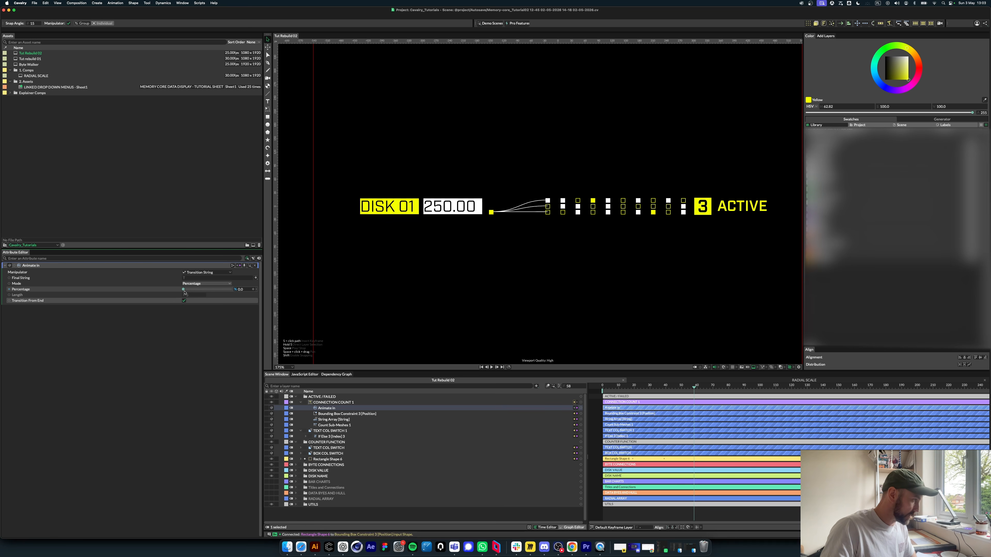
{"action": "left_click_drag", "start_coordinate": [183, 290], "coordinate": [384, 298]}
Step: Keyframe the Animate in percentage at 100 on frame 37 and 0 on frame 58, and play back the result
{"action": "left_click", "coordinate": [651, 388]}
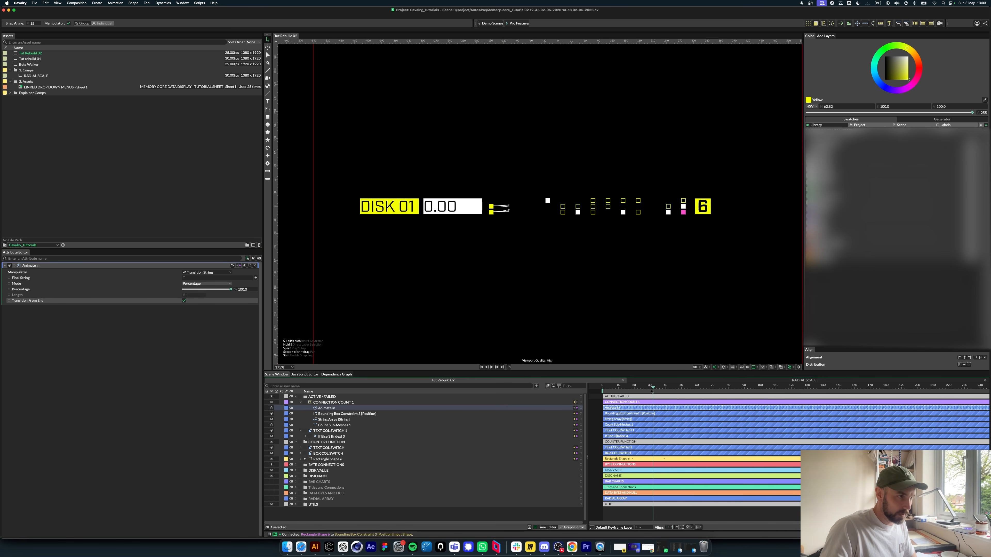
{"action": "left_click_drag", "start_coordinate": [644, 390], "coordinate": [661, 388]}
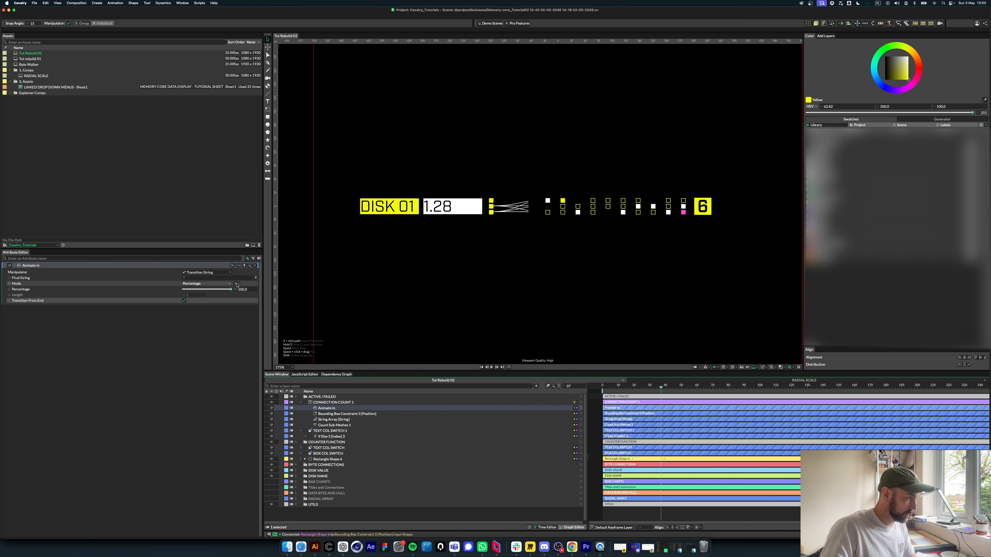
{"action": "left_click", "coordinate": [253, 289]}
{"action": "left_click", "coordinate": [676, 388]}
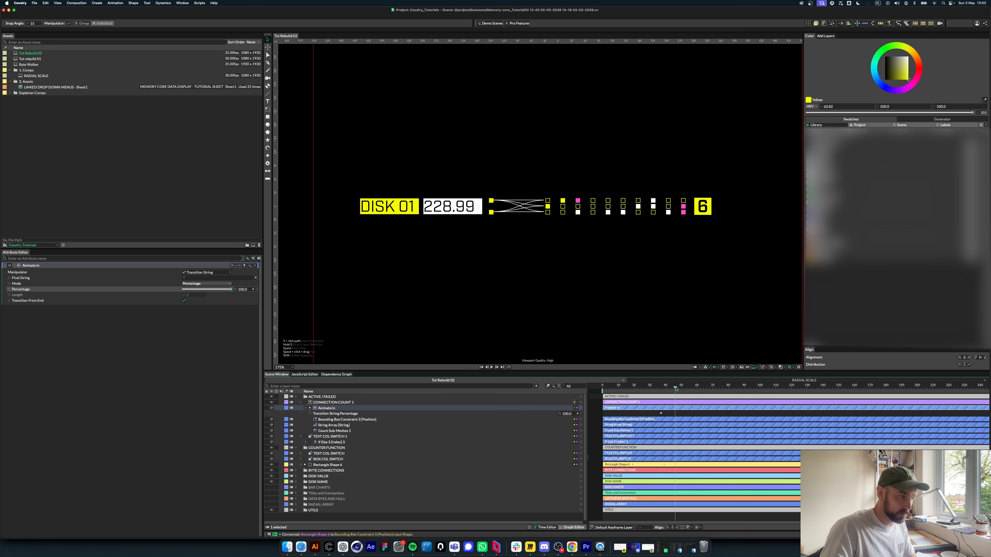
{"action": "left_click_drag", "start_coordinate": [230, 289], "coordinate": [183, 289]}
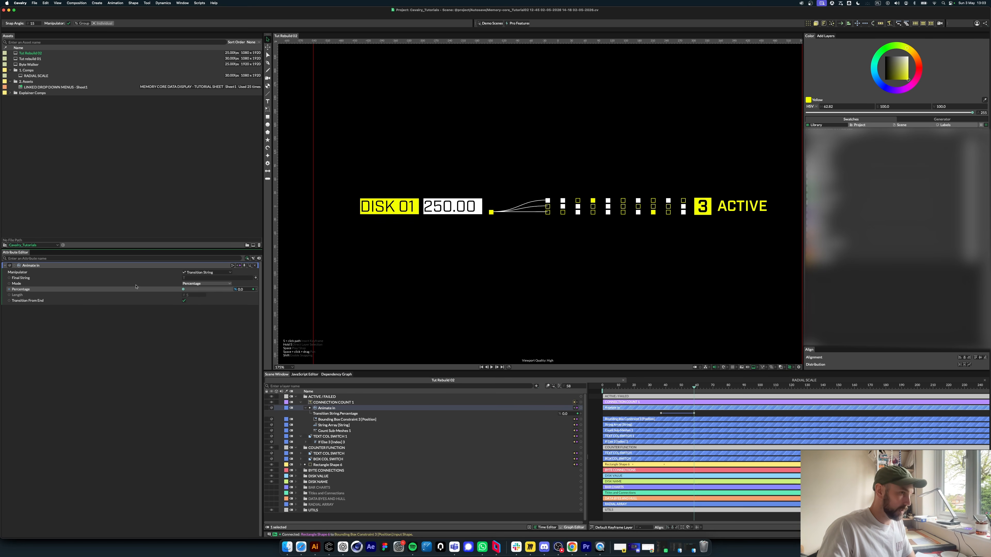
{"action": "key", "text": "space"}
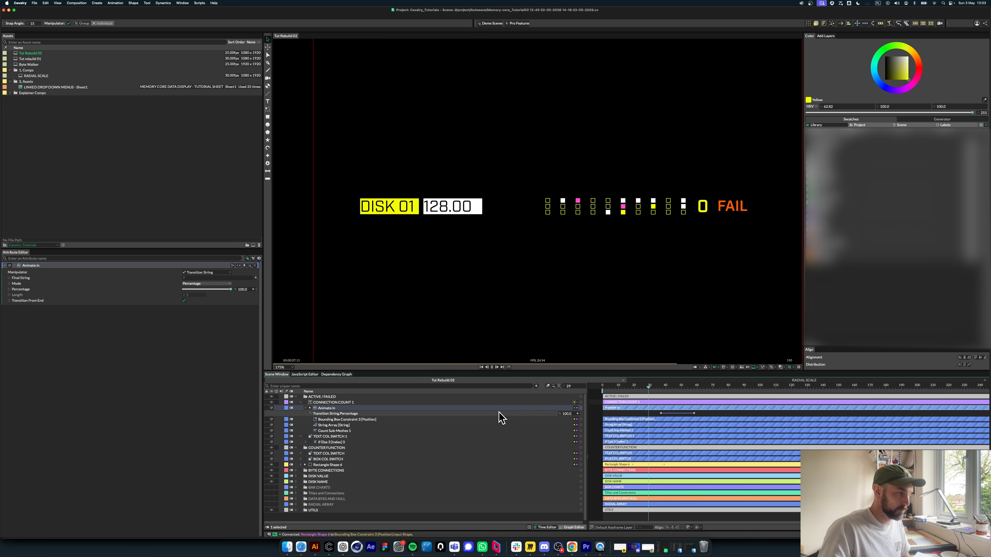
{"action": "key", "text": "space"}
Step: Collapse the ACTIVE / FAILED and COUNTER FUNCTION groups in the layer list
{"action": "left_click", "coordinate": [295, 397]}
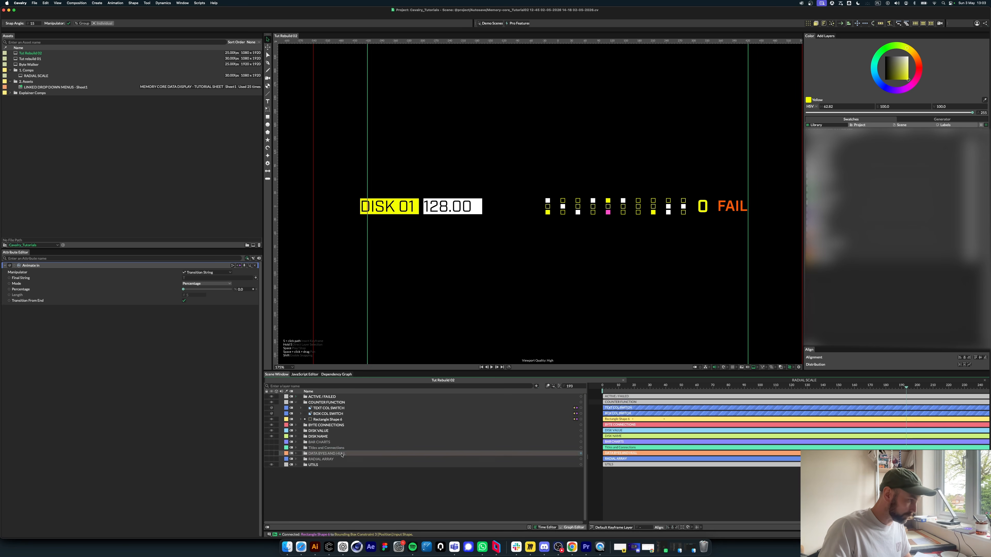
{"action": "left_click", "coordinate": [339, 414]}
{"action": "left_click", "coordinate": [295, 402]}
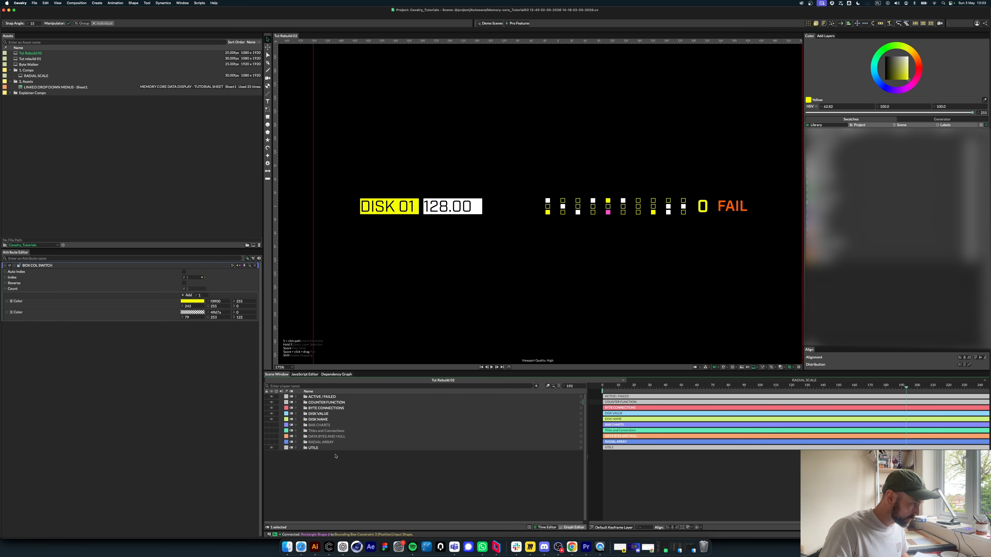
{"action": "left_click", "coordinate": [342, 436]}
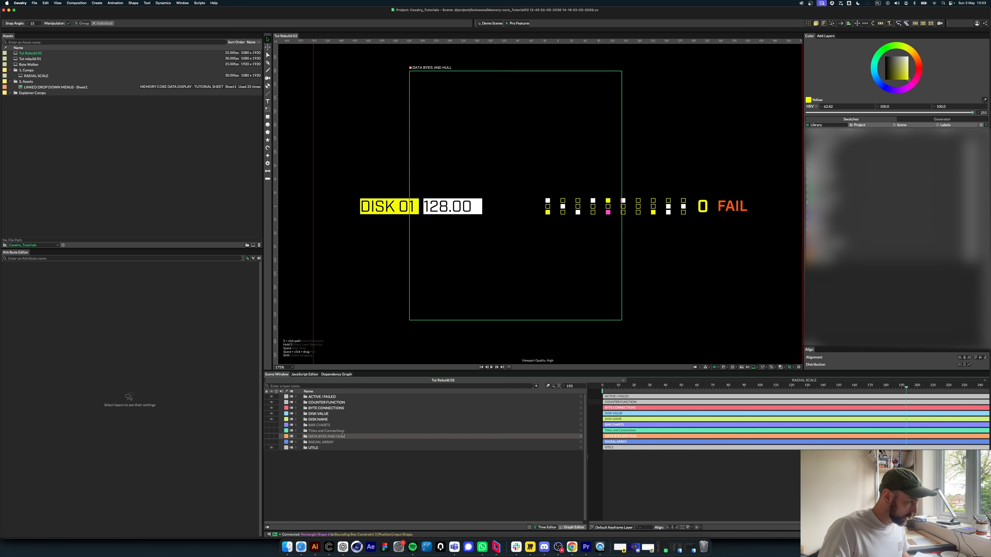
Step: Group the ACTIVE / FAILED, COUNTER FUNCTION, BYTE CONNECTIONS, DISK VALUE and DISK NAME groups together
{"action": "left_click", "coordinate": [336, 420]}
{"action": "left_click", "coordinate": [334, 398], "text": "shift"}
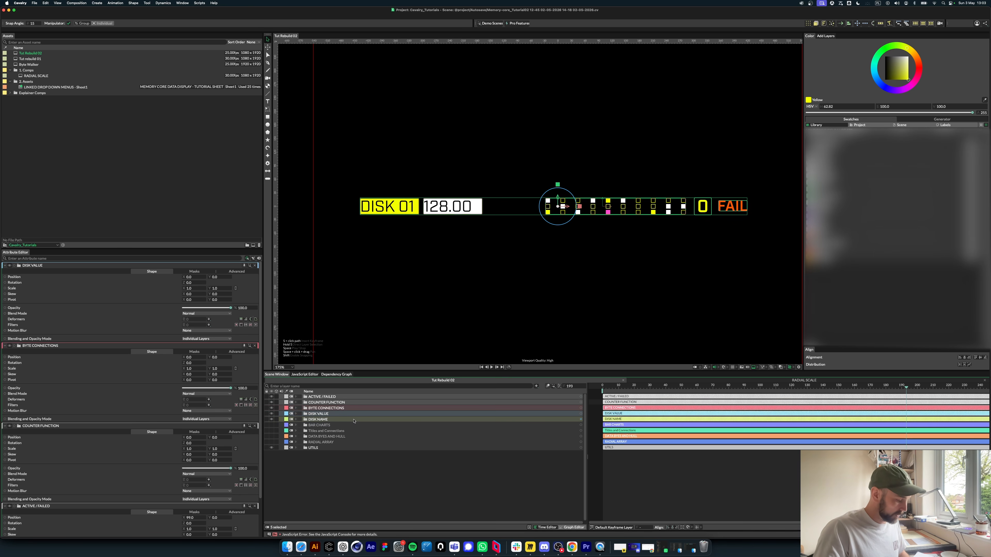
{"action": "key", "text": "super+g"}
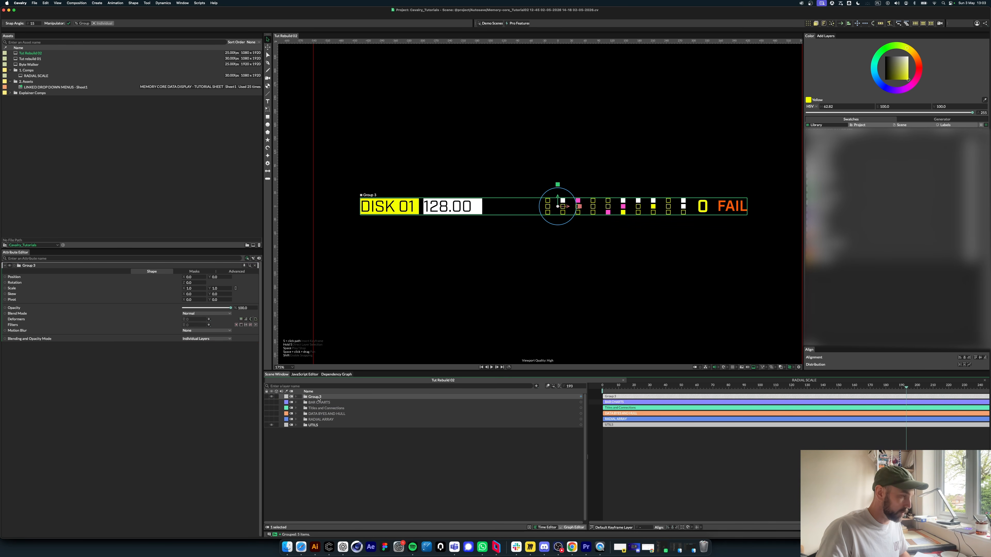
{"action": "mouse_move", "coordinate": [220, 277]}
{"action": "left_mouse_down"}
{"action": "mouse_move", "coordinate": [190, 277]}
{"action": "mouse_move", "coordinate": [216, 277]}
{"action": "left_mouse_up"}
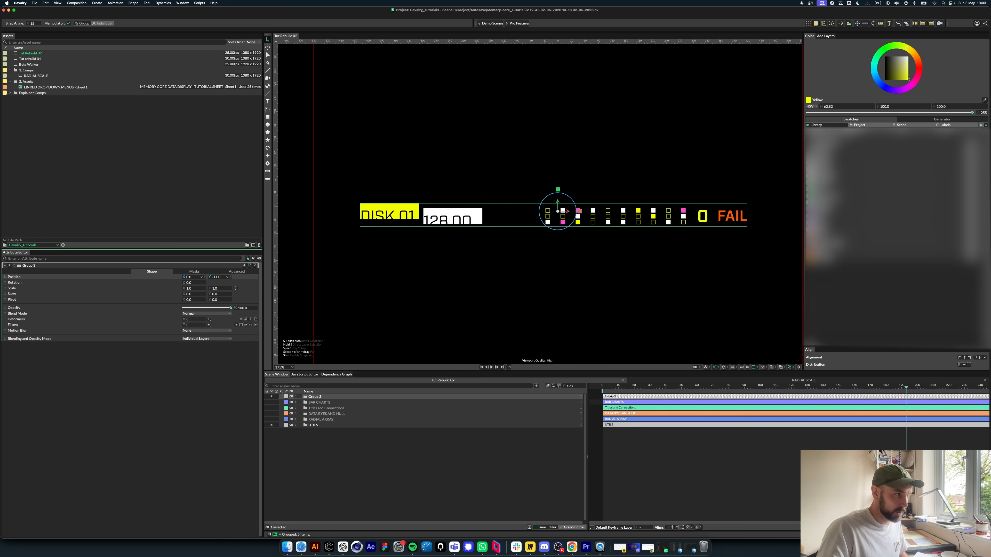
{"action": "key", "text": "super+z"}
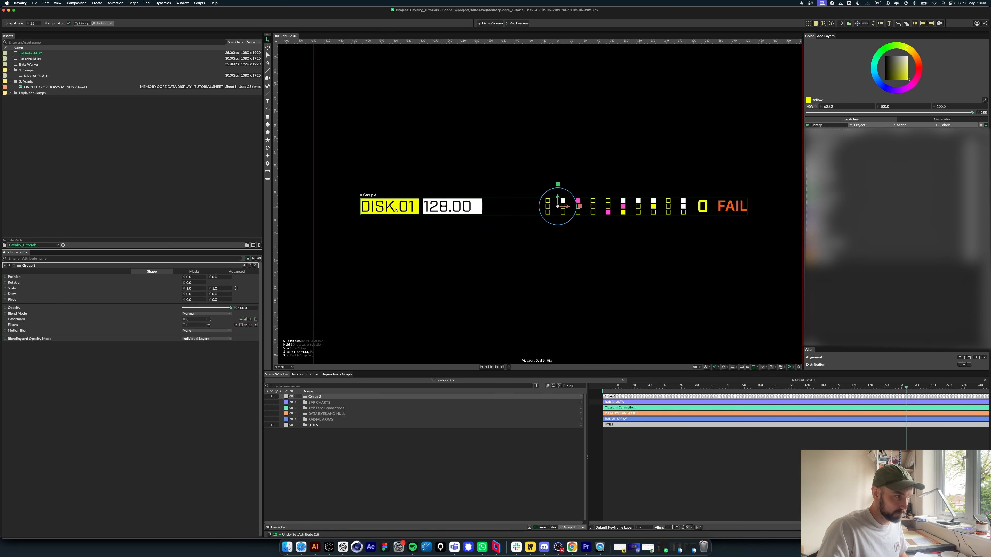
Step: Move TITLE BG out of the DISK NAME group into the new parent group and rename it MASTER MOVE
{"action": "left_click", "coordinate": [296, 397]}
{"action": "left_click", "coordinate": [323, 425]}
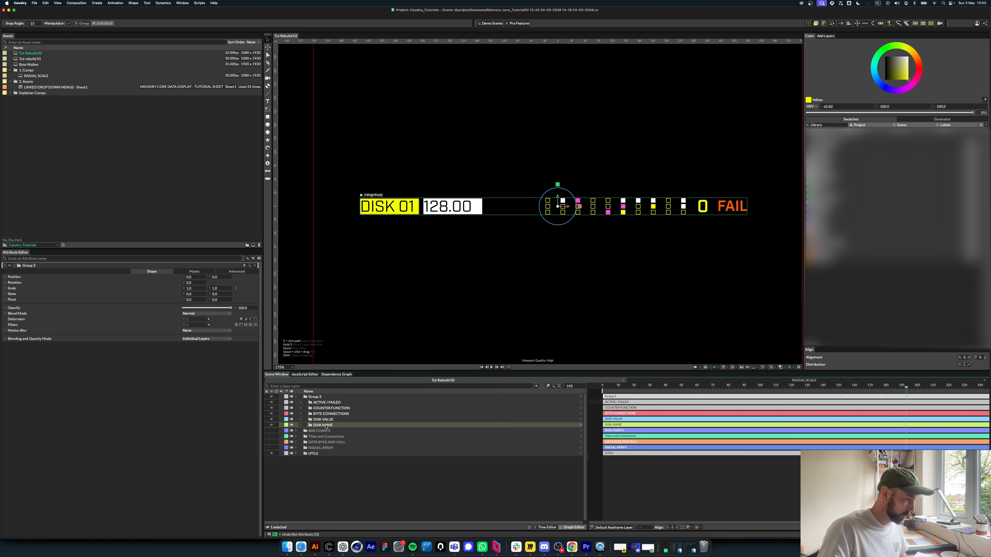
{"action": "left_click", "coordinate": [300, 425]}
{"action": "left_click", "coordinate": [326, 436]}
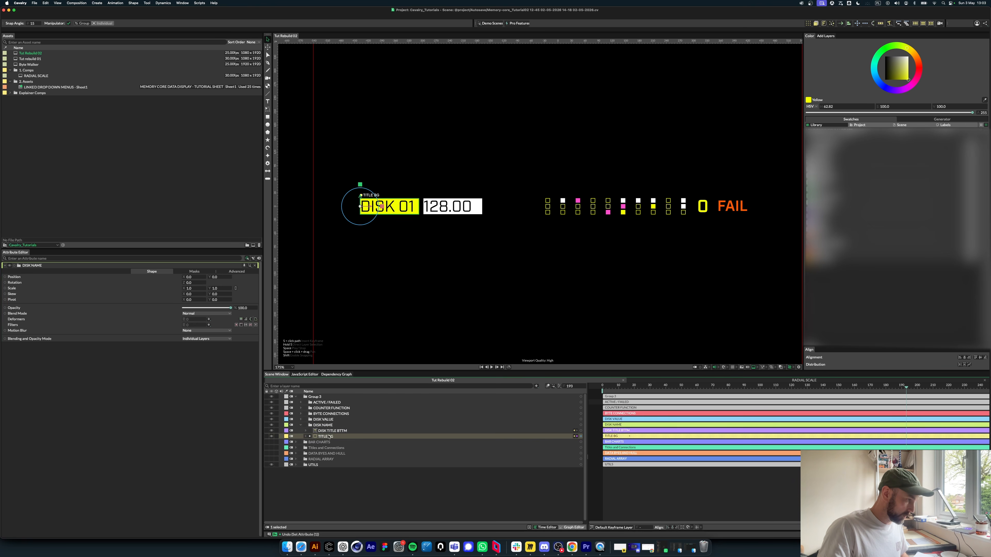
{"action": "mouse_move", "coordinate": [329, 440]}
{"action": "left_mouse_down"}
{"action": "mouse_move", "coordinate": [314, 401]}
{"action": "mouse_move", "coordinate": [329, 434]}
{"action": "left_mouse_up"}
{"action": "left_click", "coordinate": [300, 431]}
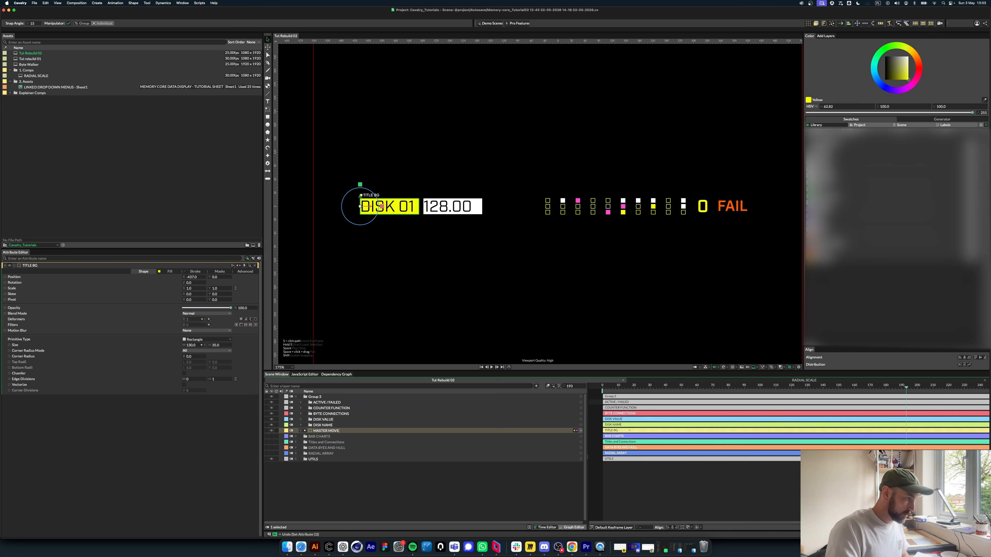
{"action": "key", "text": "Return"}
Step: Collapse the parent group holding all the disk row elements and rename it PERFORMANCE ROW
{"action": "left_click", "coordinate": [299, 397]}
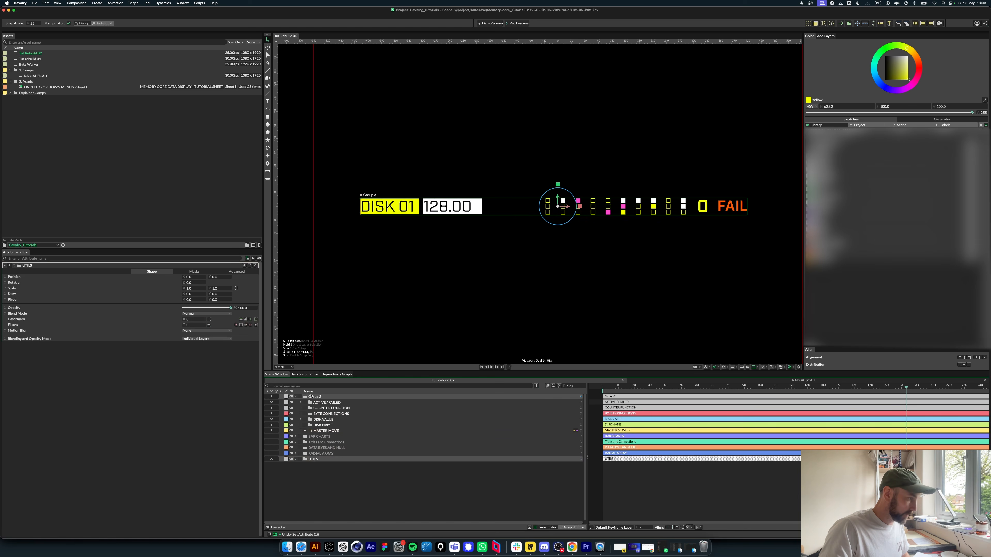
{"action": "left_click", "coordinate": [296, 396]}
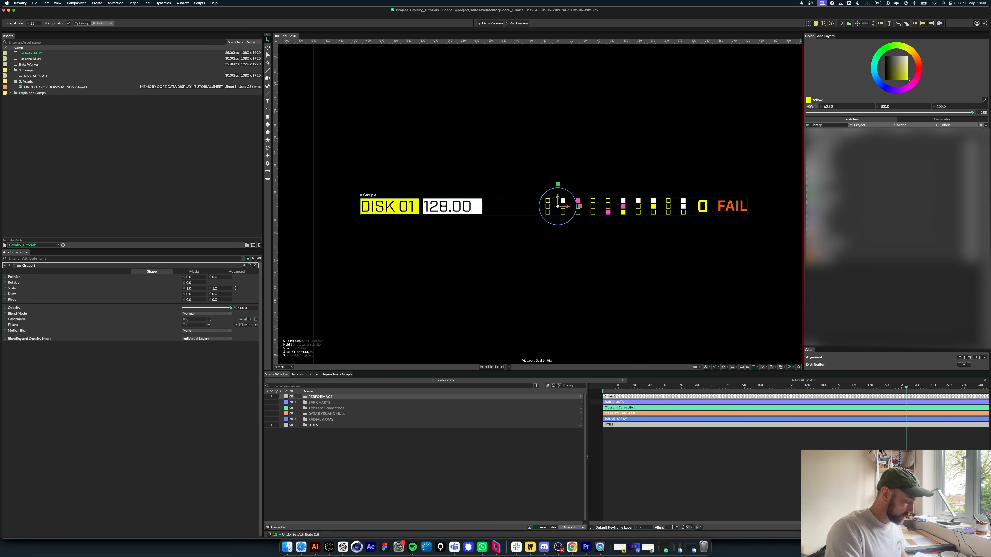
{"action": "key", "text": "Return"}
{"action": "left_click", "coordinate": [336, 397]}
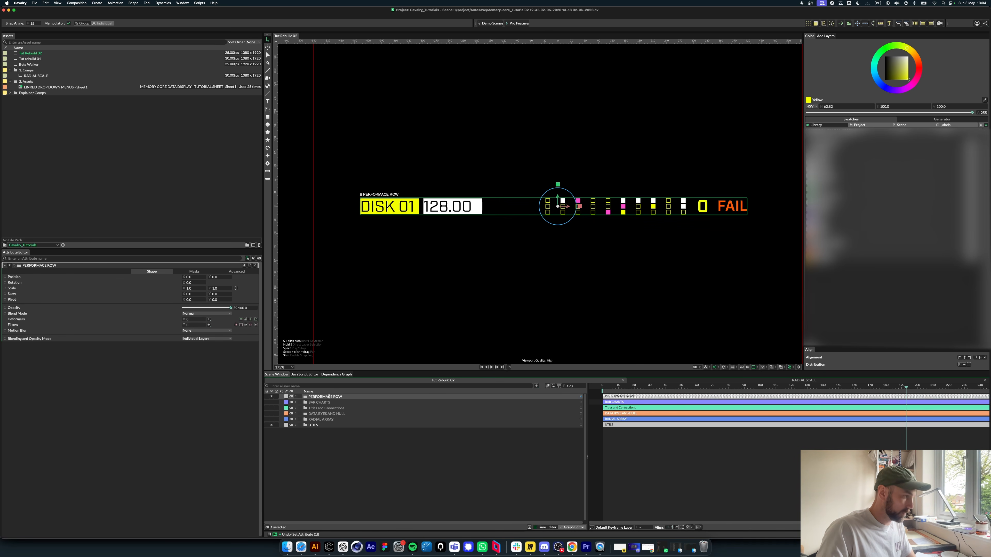
{"action": "type", "text": "N"}
{"action": "left_click", "coordinate": [352, 436]}
Step: Add a Duplicator to PERFORMANCE ROW and set its grid count to 1 by 5
{"action": "left_click", "coordinate": [343, 398]}
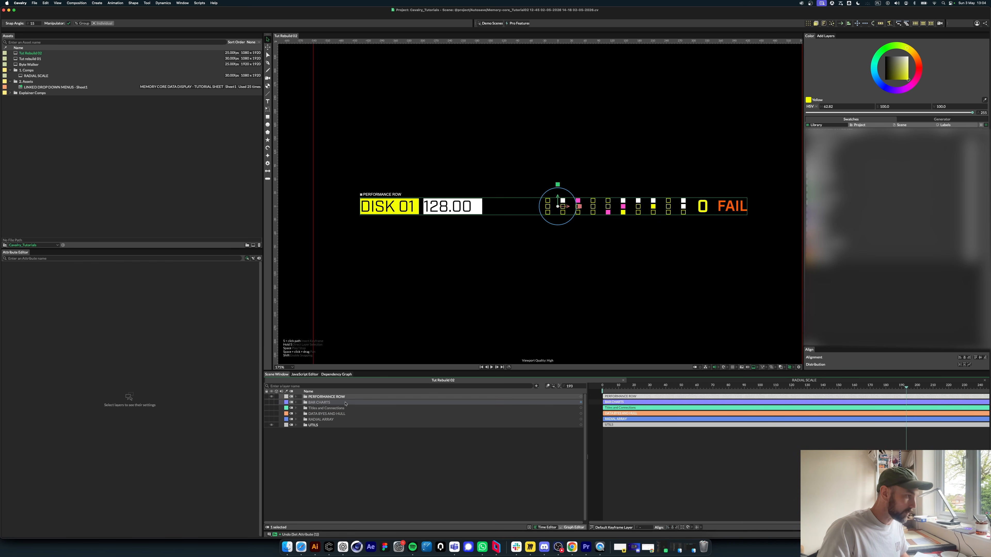
{"action": "left_click", "coordinate": [809, 24]}
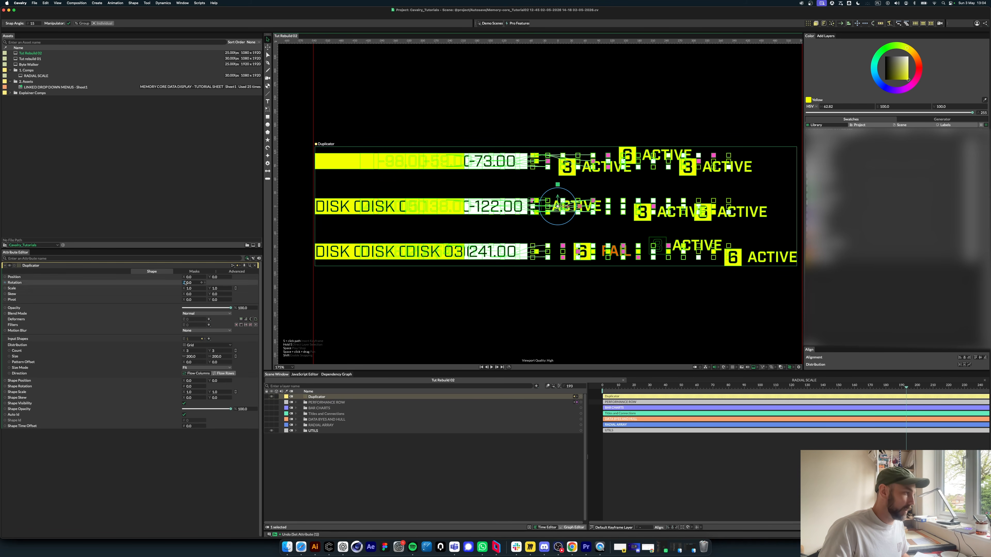
{"action": "type", "text": "1"}
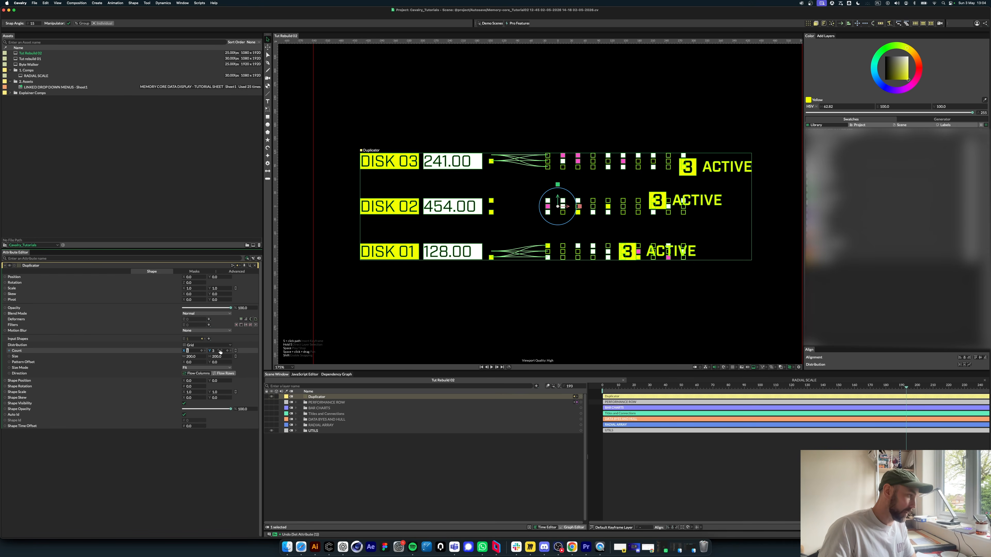
{"action": "type", "text": "5"}
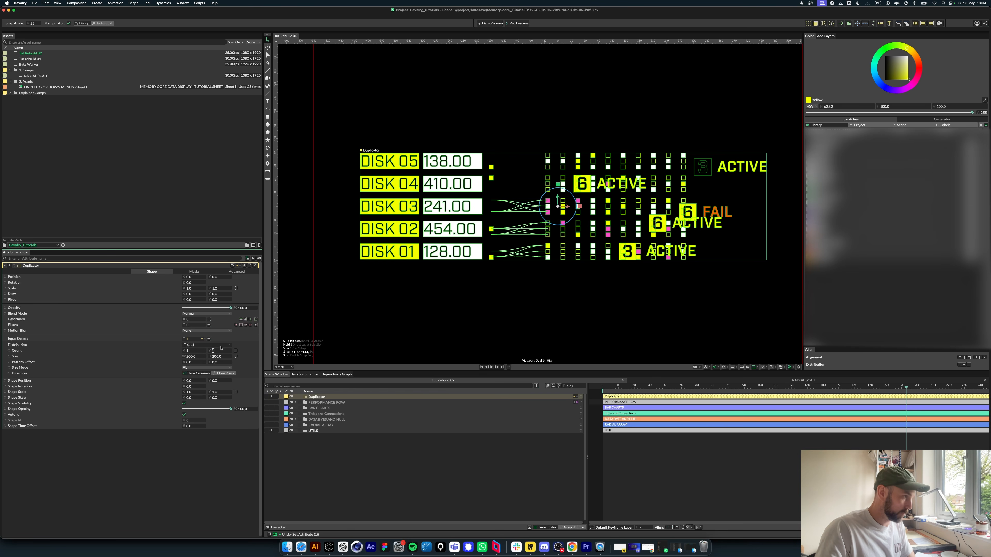
{"action": "left_click", "coordinate": [420, 294]}
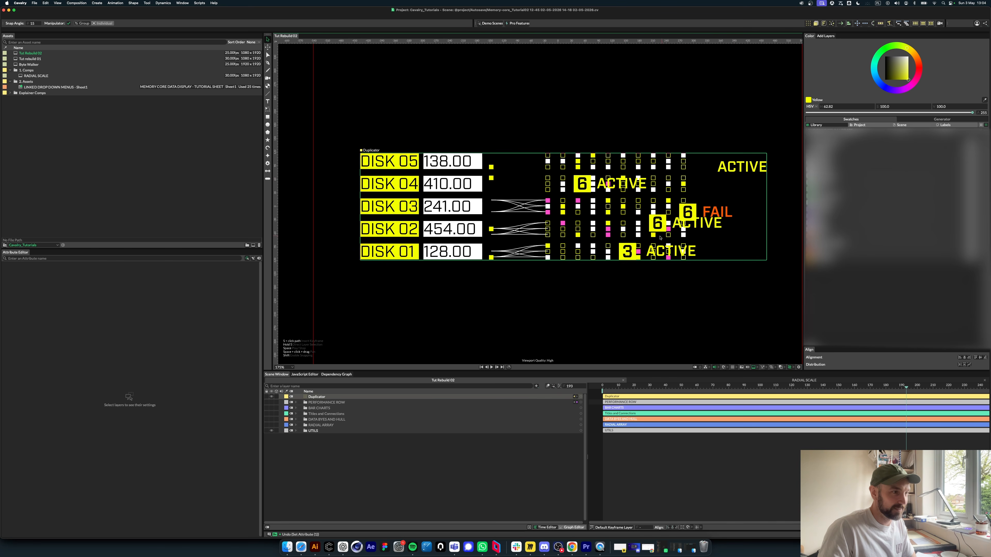
Step: Set the Duplicator's vertical grid size to -200 and check the stacked rows at about frame 91
{"action": "left_click", "coordinate": [322, 396]}
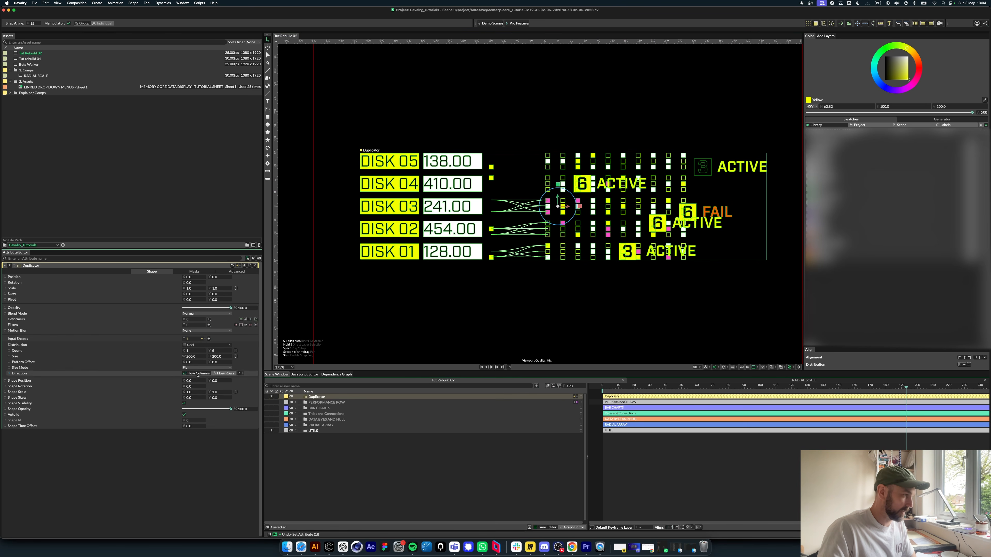
{"action": "left_click", "coordinate": [217, 356]}
{"action": "type", "text": "-2"}
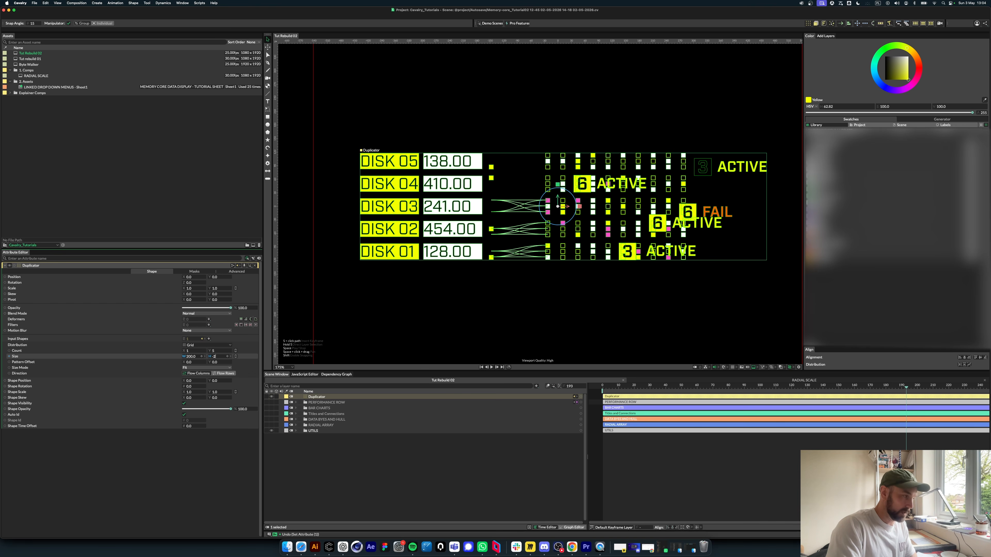
{"action": "type", "text": "00"}
{"action": "key", "text": "Return"}
{"action": "scroll", "coordinate": [572, 260], "scroll_direction": "down", "scroll_amount": 5}
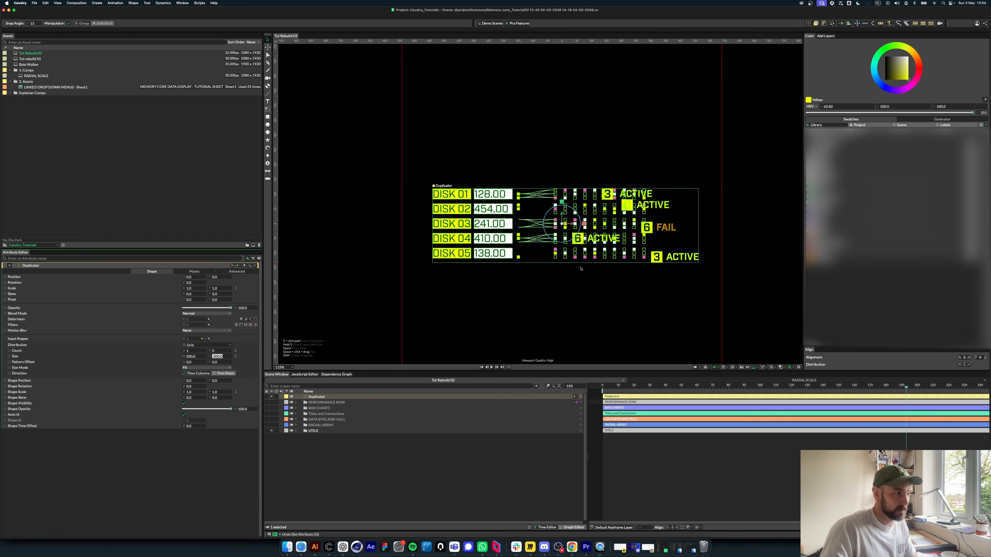
{"action": "scroll", "coordinate": [526, 237], "scroll_direction": "up", "scroll_amount": 5}
{"action": "left_click", "coordinate": [501, 322]}
{"action": "scroll", "coordinate": [501, 322], "scroll_direction": "down", "scroll_amount": 3}
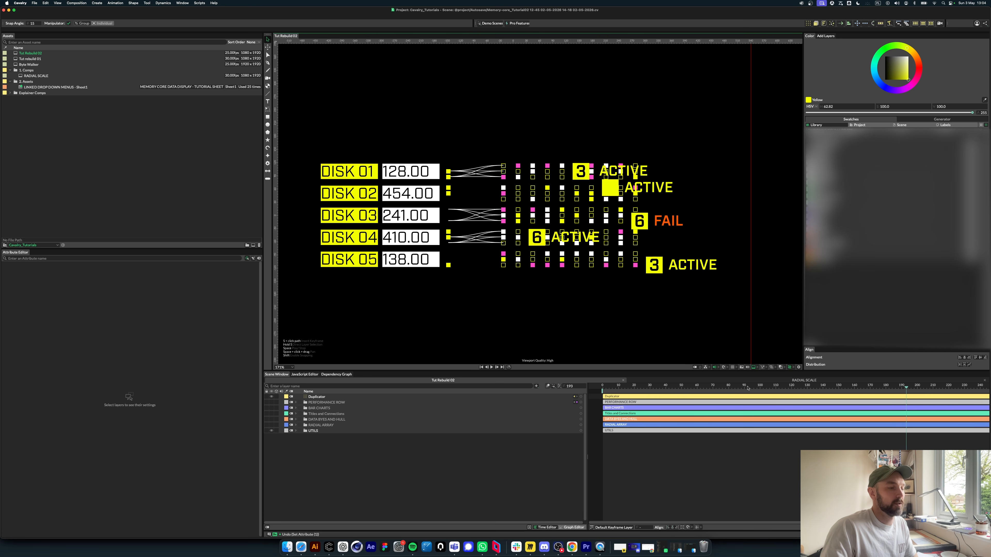
{"action": "mouse_move", "coordinate": [748, 387]}
{"action": "left_mouse_down"}
{"action": "mouse_move", "coordinate": [585, 397]}
{"action": "mouse_move", "coordinate": [747, 386]}
{"action": "left_mouse_up"}
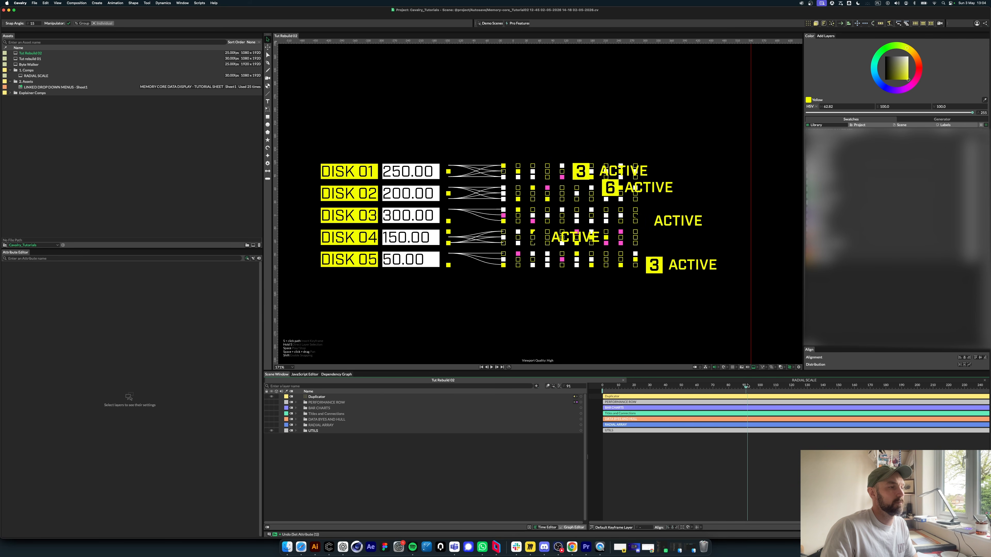
Step: Try a horizontal offset of 0 on Bounding Box Constraint 2 in COUNTER FUNCTION, and delete the constraint
{"action": "left_click", "coordinate": [296, 403]}
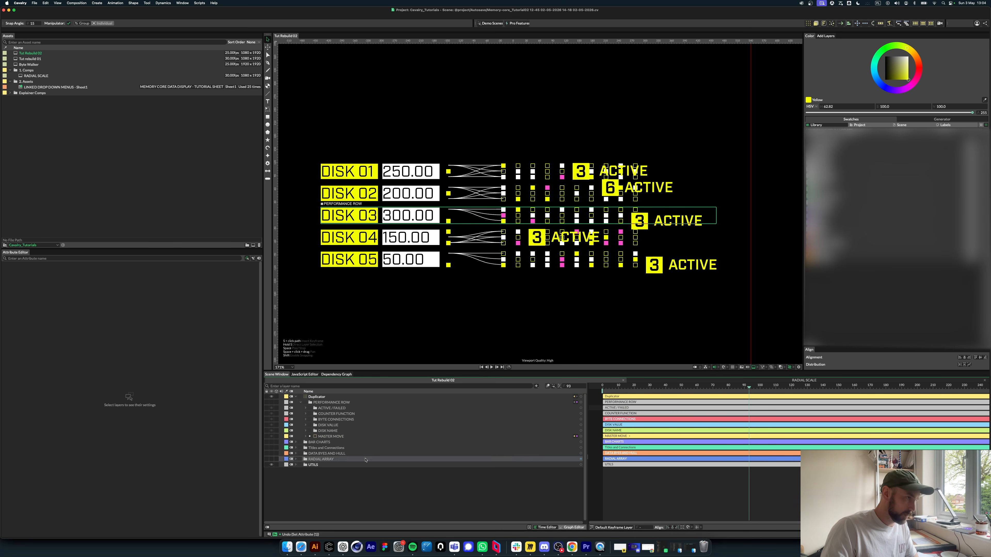
{"action": "left_click", "coordinate": [325, 415]}
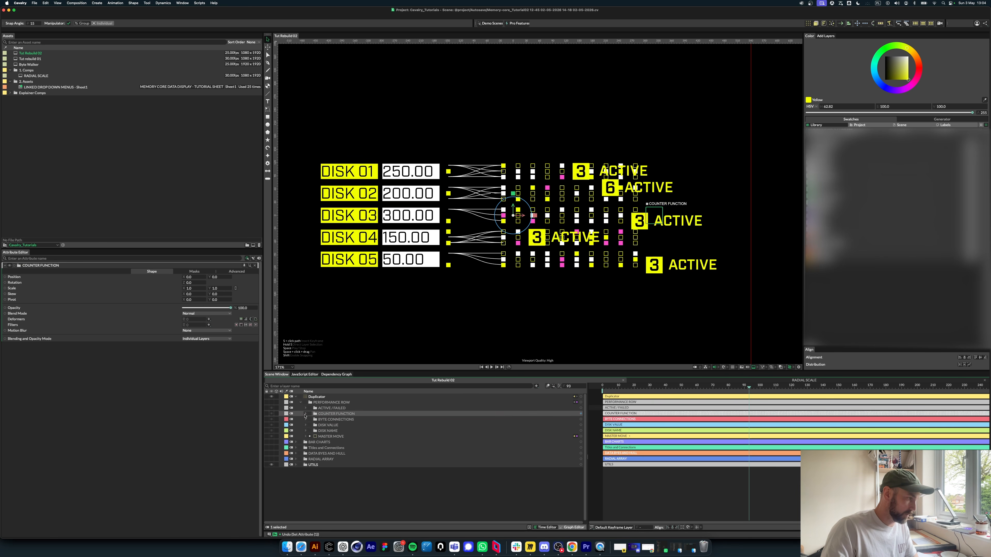
{"action": "left_click", "coordinate": [305, 414]}
{"action": "left_click", "coordinate": [310, 431]}
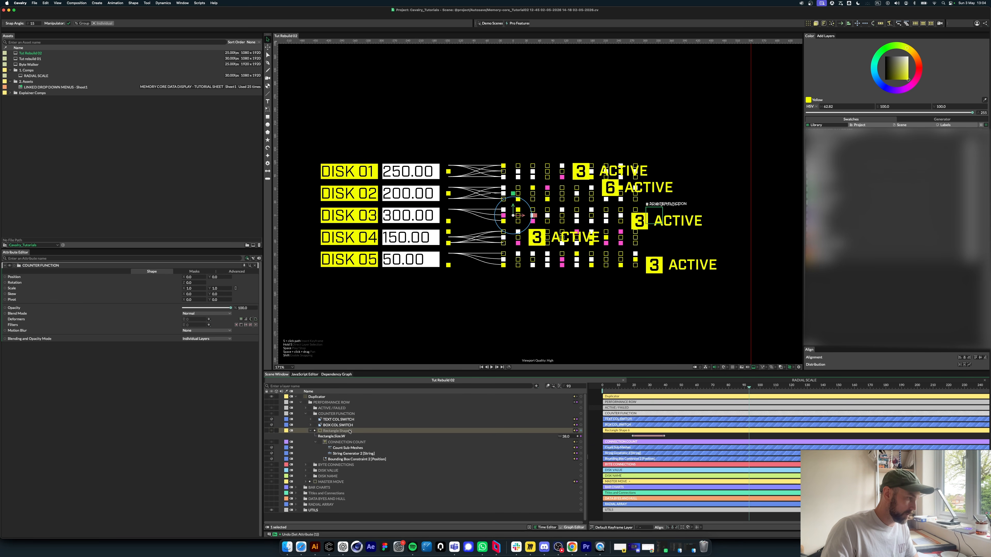
{"action": "left_click", "coordinate": [353, 459]}
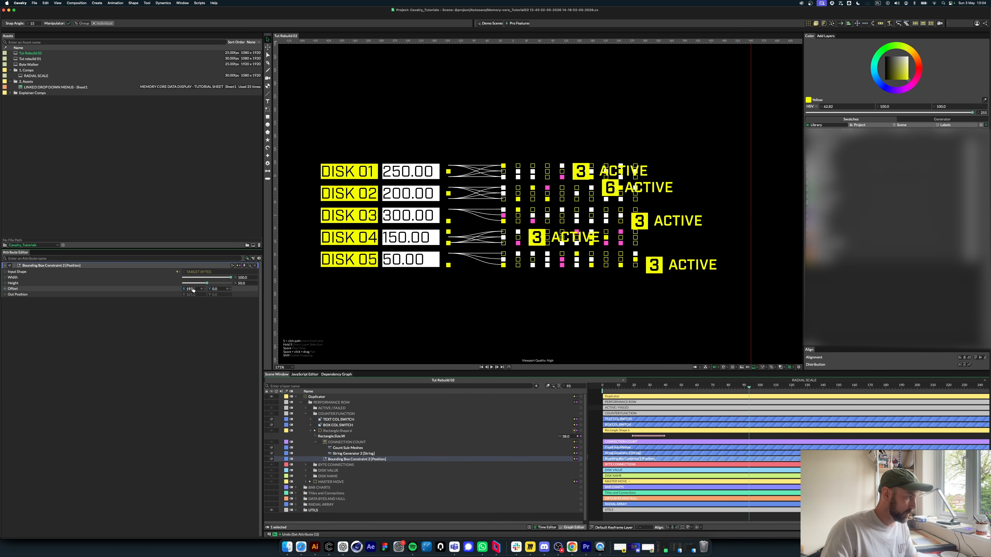
{"action": "left_click_drag", "start_coordinate": [191, 289], "coordinate": [223, 289]}
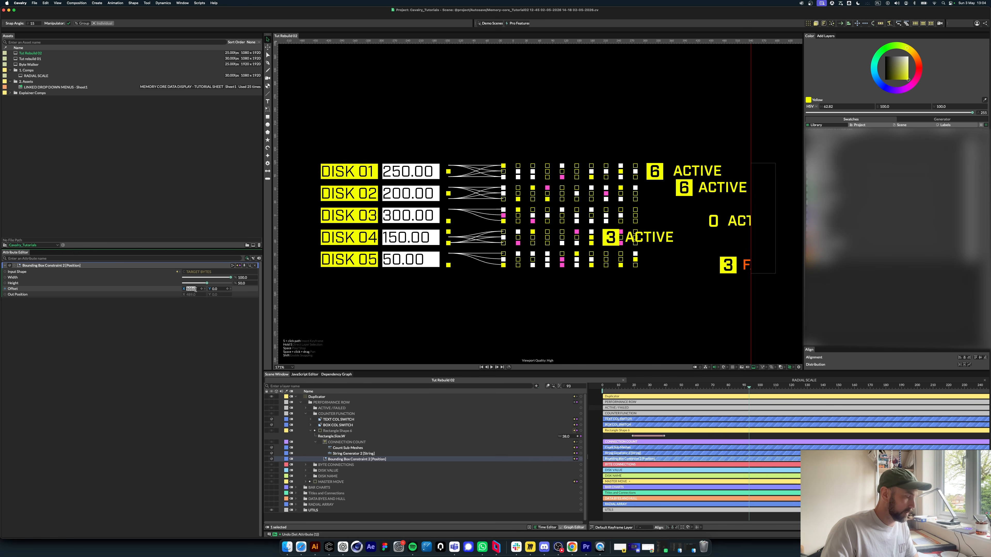
{"action": "type", "text": "0"}
{"action": "key", "text": "Return"}
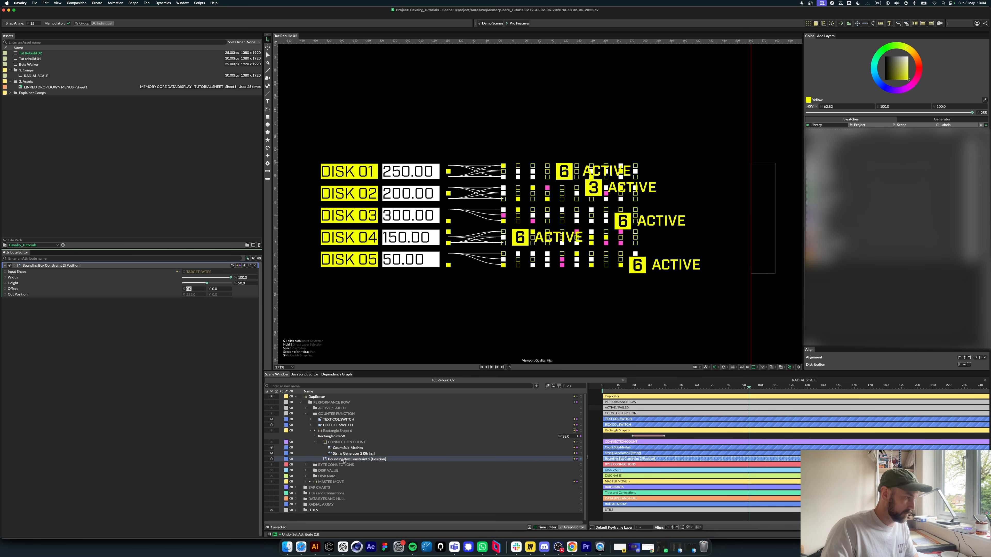
{"action": "key", "text": "Delete"}
Step: Shift Rectangle Shape 6 horizontally until the counter boxes clear the byte grid, and collapse COUNTER FUNCTION
{"action": "left_click", "coordinate": [338, 431]}
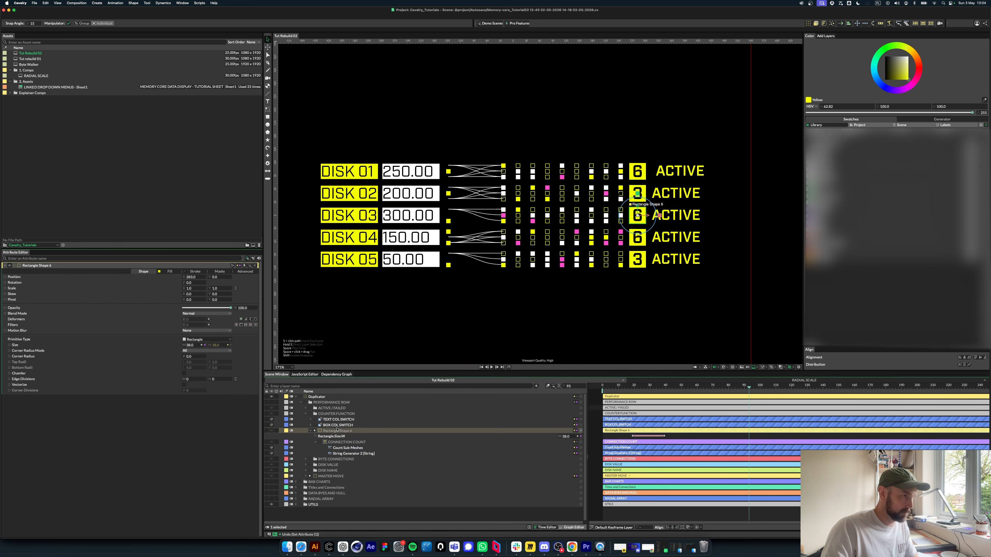
{"action": "left_click_drag", "start_coordinate": [191, 277], "coordinate": [212, 277]}
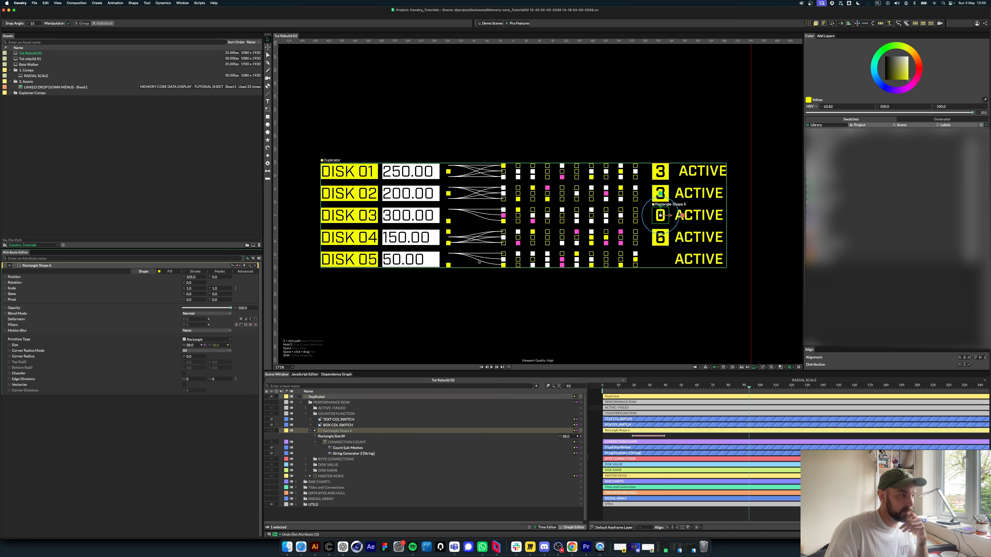
{"action": "left_click", "coordinate": [311, 430]}
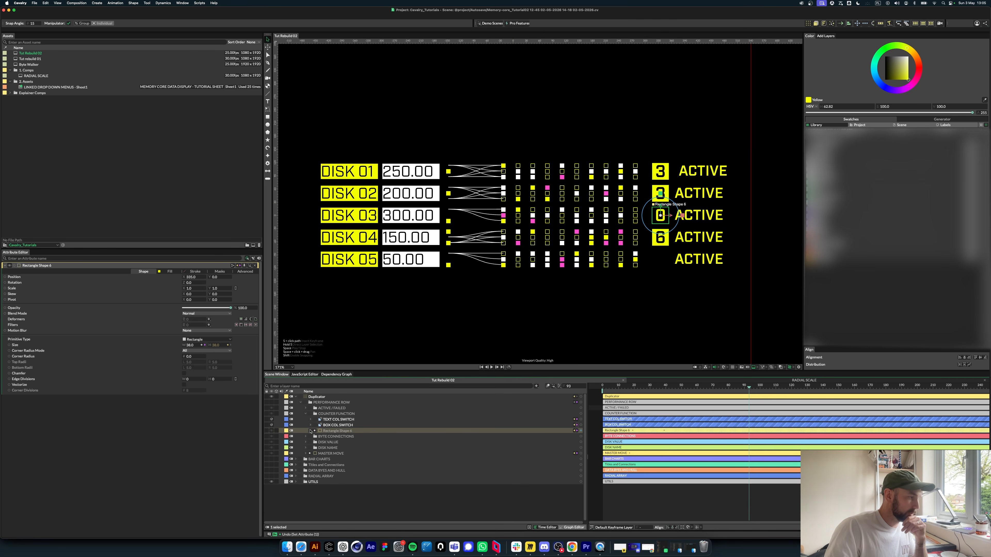
{"action": "left_click", "coordinate": [306, 413]}
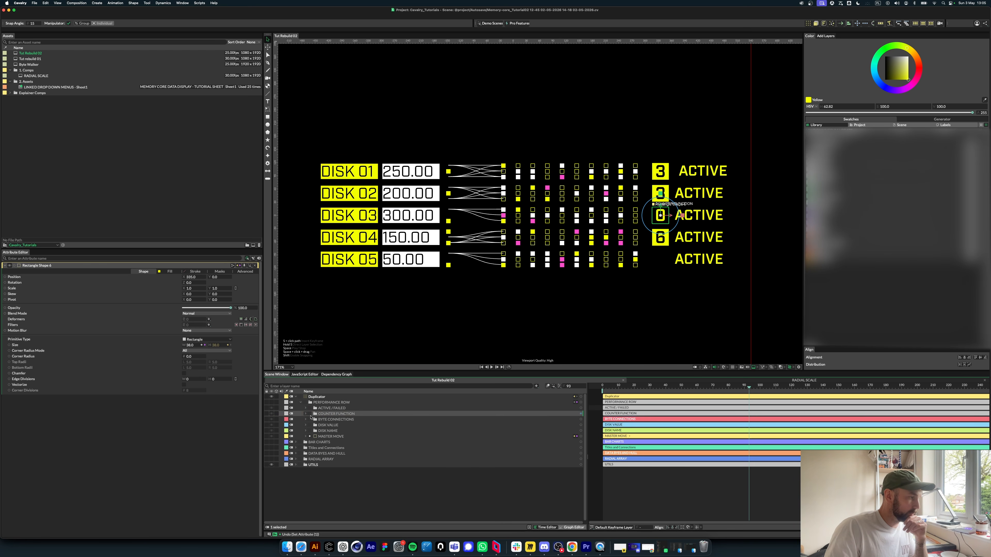
Step: Disable Use Position Context on the Shape Id noise of ANCHOR BYTES in the BYTE CONNECTIONS group
{"action": "left_click", "coordinate": [333, 420]}
{"action": "left_click", "coordinate": [306, 419]}
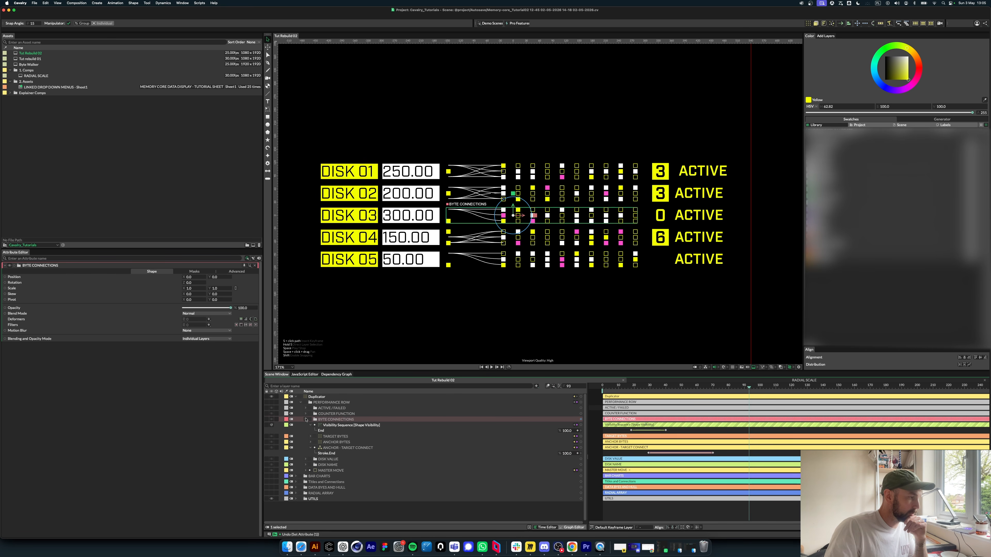
{"action": "left_click", "coordinate": [305, 419]}
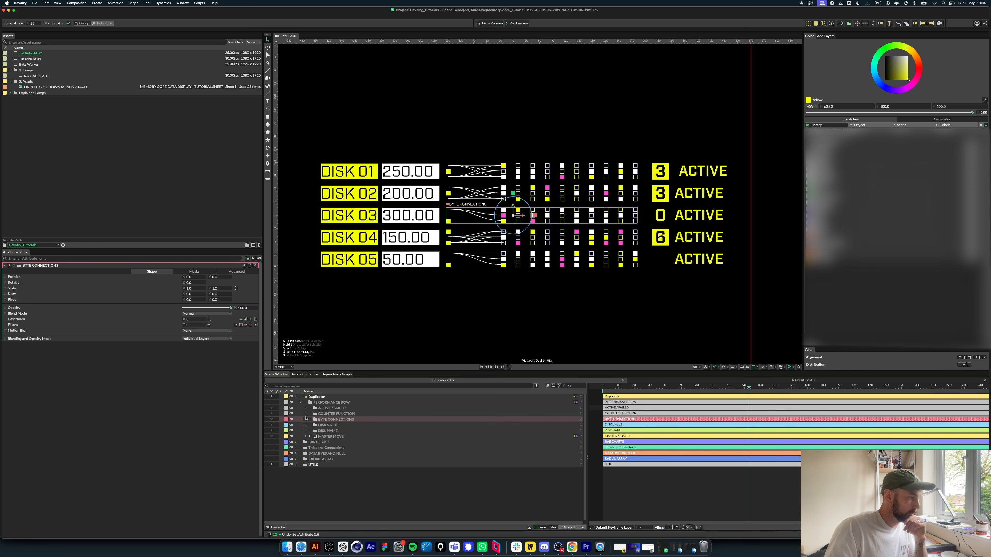
{"action": "left_click", "coordinate": [305, 420]}
{"action": "left_click", "coordinate": [312, 448]}
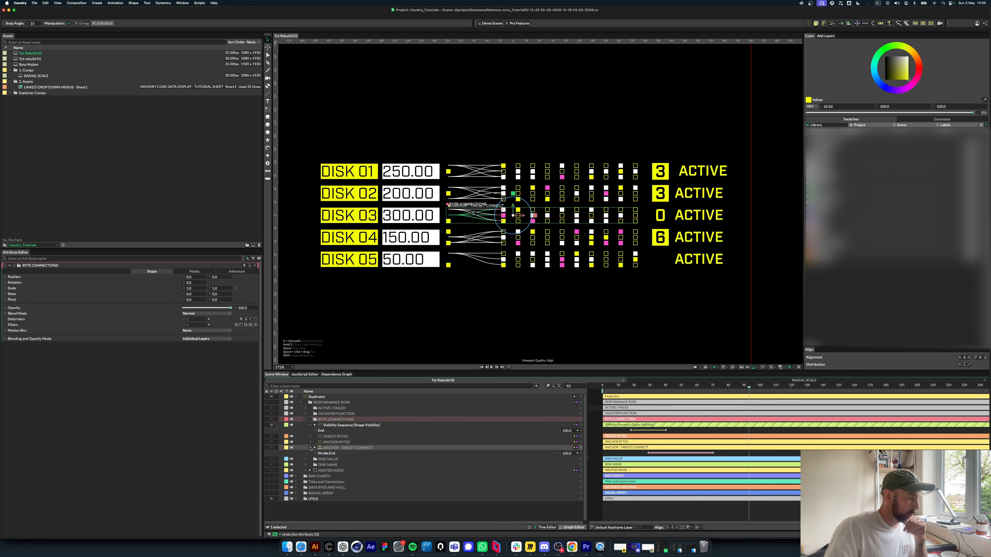
{"action": "left_click", "coordinate": [310, 448]}
{"action": "left_click", "coordinate": [311, 443]}
{"action": "left_click", "coordinate": [333, 447]}
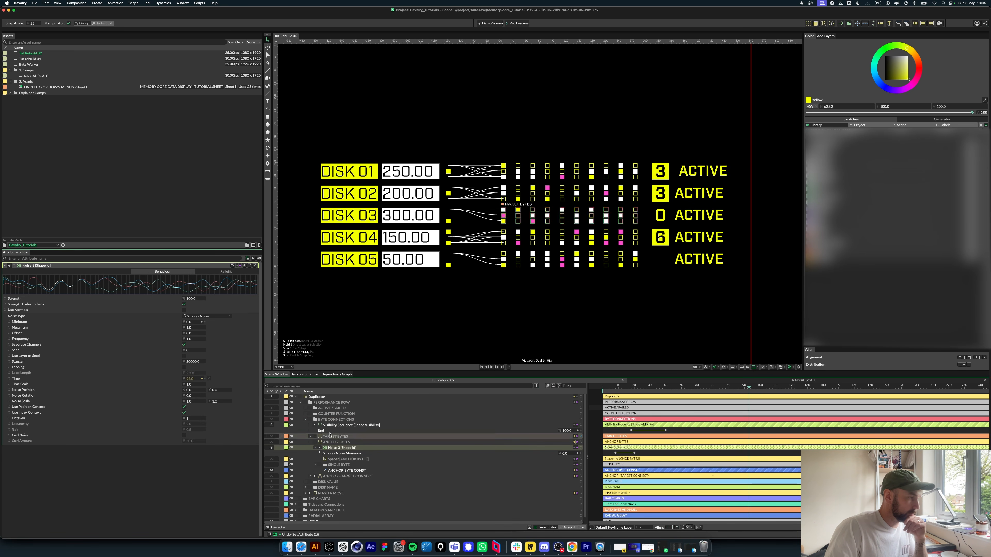
{"action": "left_click", "coordinate": [185, 407]}
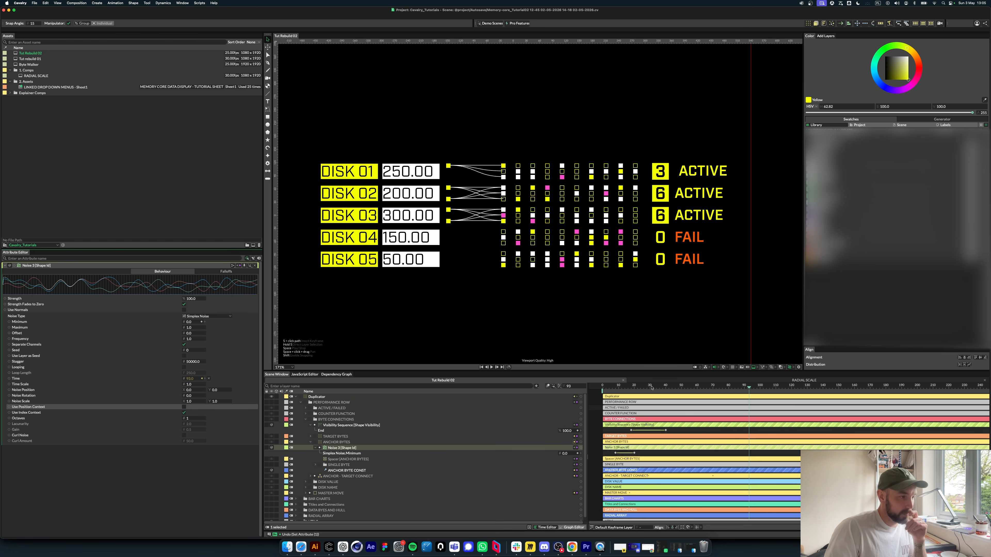
Step: Play back the stacked rows, collapse the Duplicator, and rename it PERFORMANCE DUPLICATION
{"action": "key", "text": "space"}
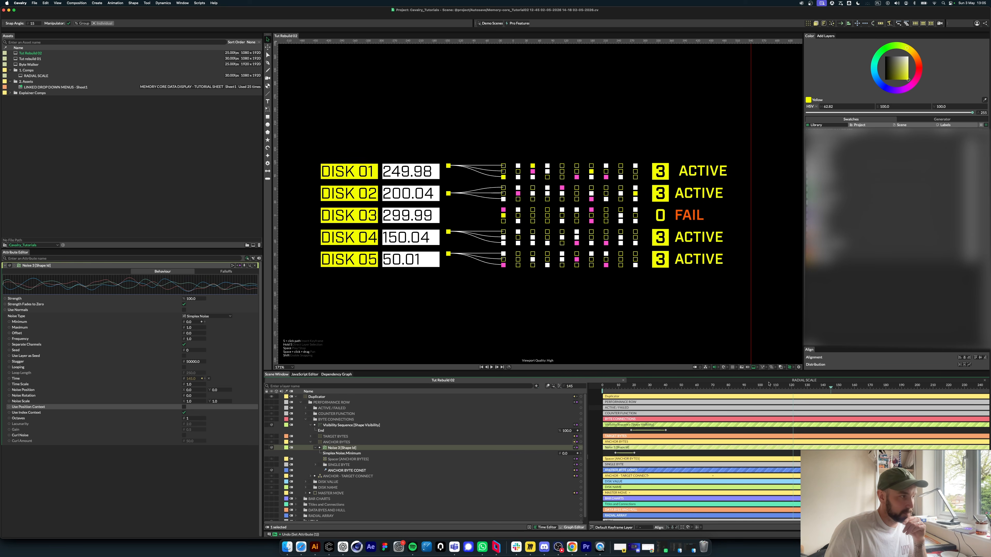
{"action": "left_click", "coordinate": [316, 397]}
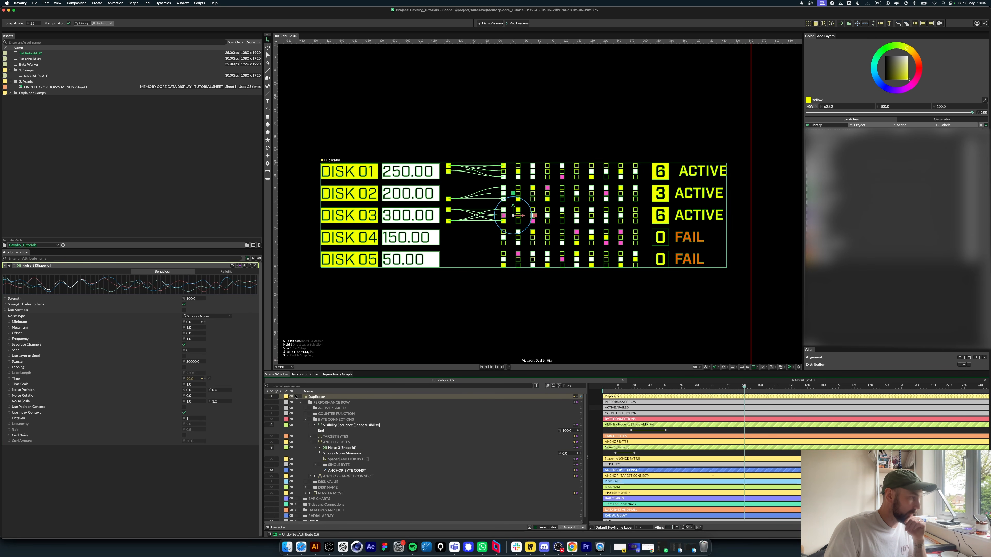
{"action": "left_click", "coordinate": [296, 396]}
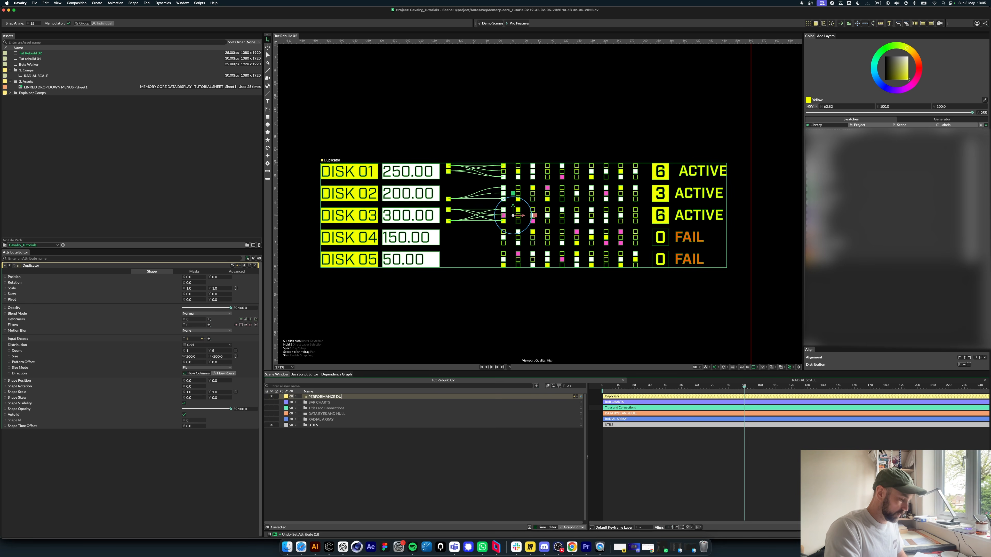
{"action": "key", "text": "Return"}
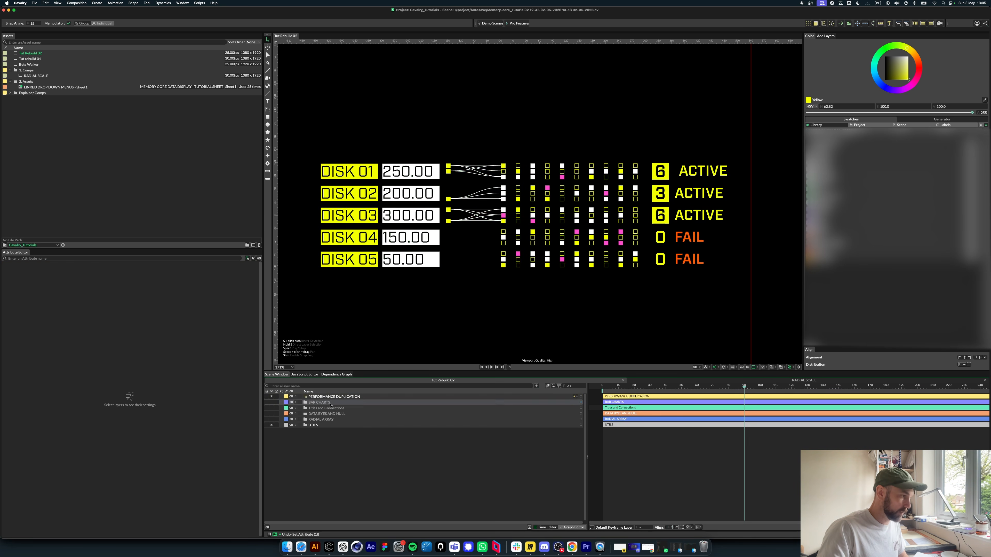
Step: Group PERFORMANCE DUPLICATION on its own and name the group PERFORMANCE
{"action": "left_click_drag", "start_coordinate": [357, 396], "coordinate": [335, 399]}
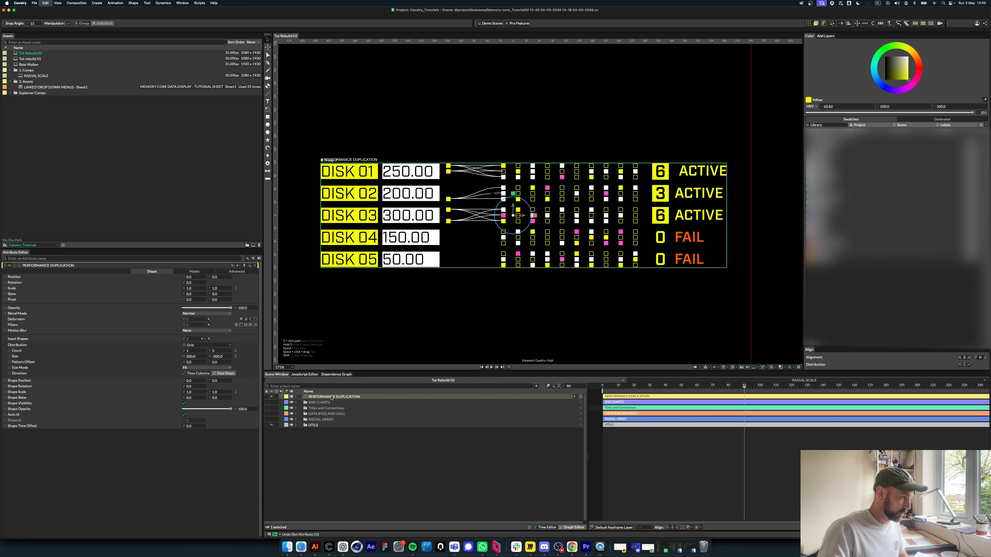
{"action": "key", "text": "super+g"}
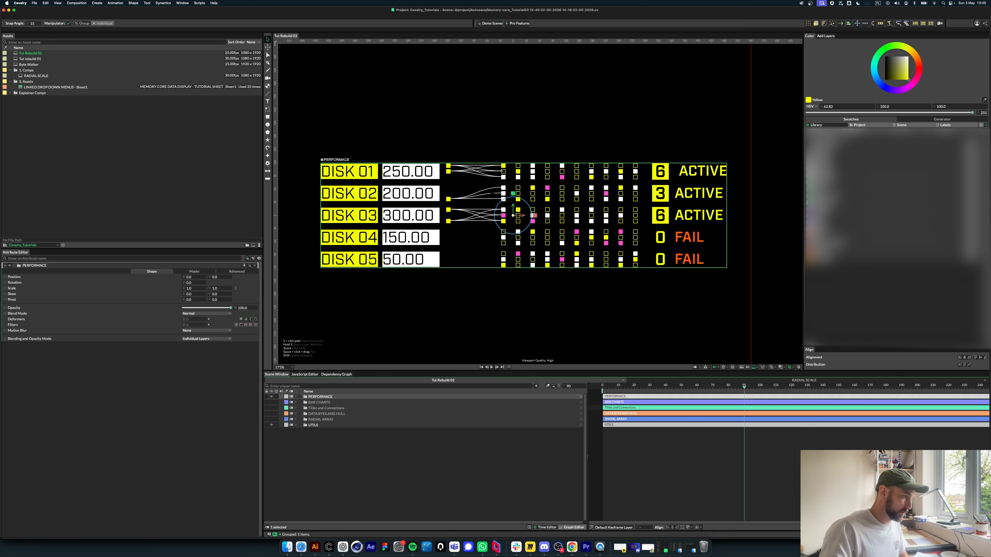
{"action": "left_click", "coordinate": [329, 397]}
{"action": "type", "text": "N"}
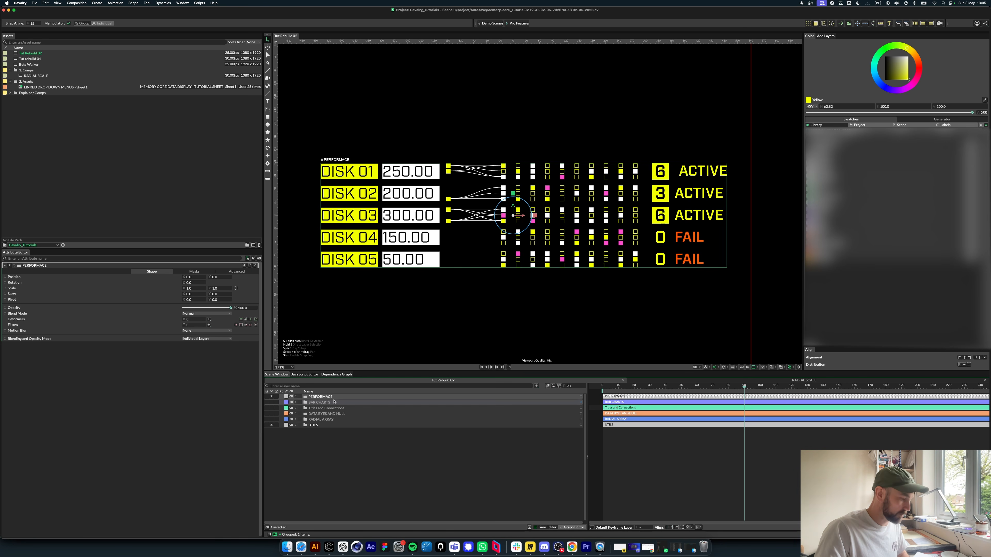
{"action": "left_click", "coordinate": [333, 460]}
{"action": "left_click", "coordinate": [320, 398]}
Step: Turn on visibility for the bar charts, titles and connections, data bytes and hull, and radial array groups
{"action": "left_click", "coordinate": [318, 403]}
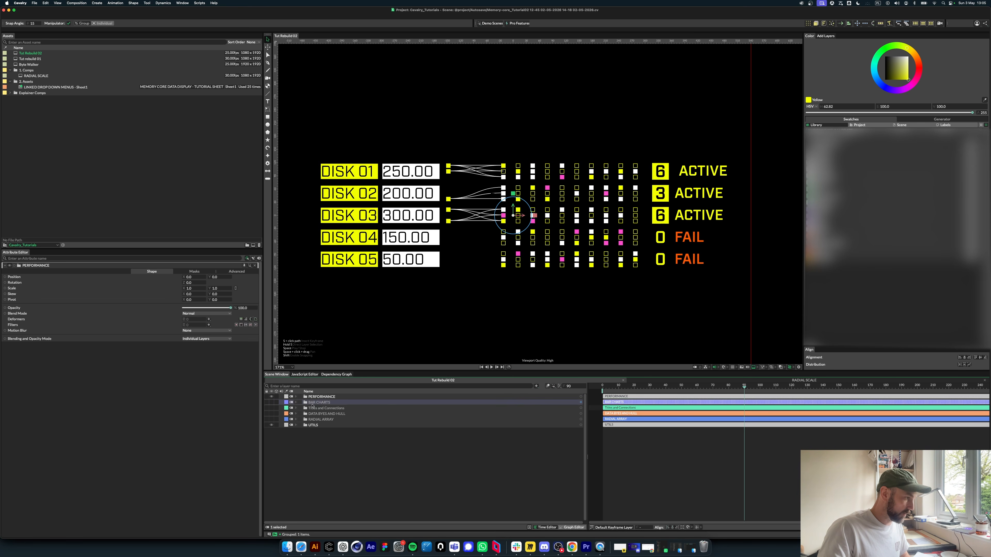
{"action": "left_click", "coordinate": [272, 408]}
{"action": "left_click", "coordinate": [272, 414]}
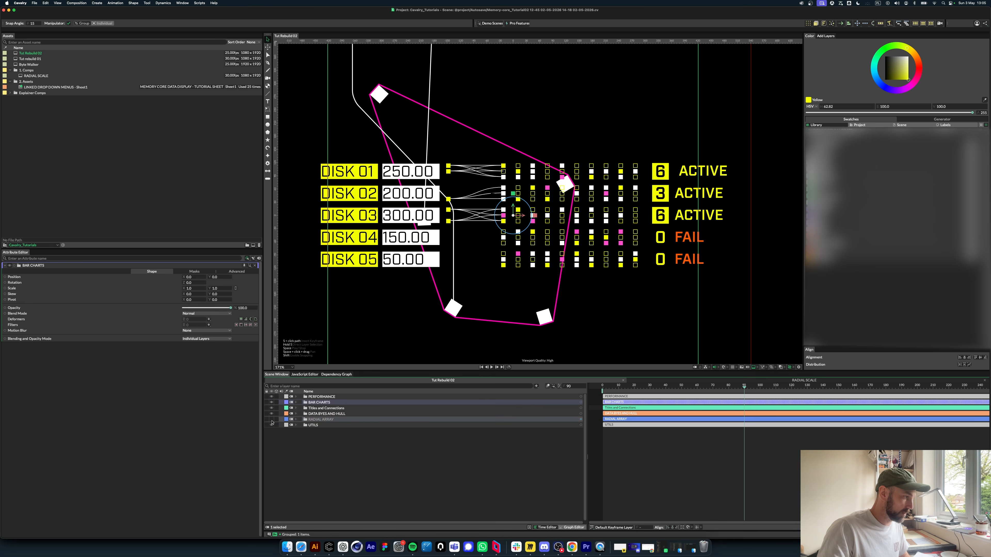
{"action": "left_click", "coordinate": [272, 420]}
Step: Set the MASTER MOVE shape's vertical position in PERFORMANCE ROW to about -591, placing the disk rows below the radial array
{"action": "left_click", "coordinate": [296, 397]}
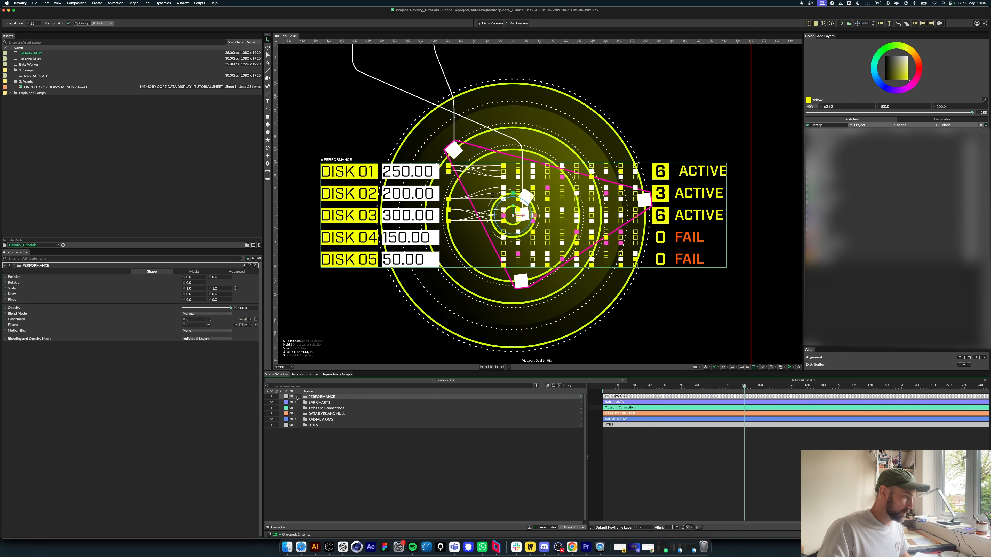
{"action": "left_click", "coordinate": [296, 397]}
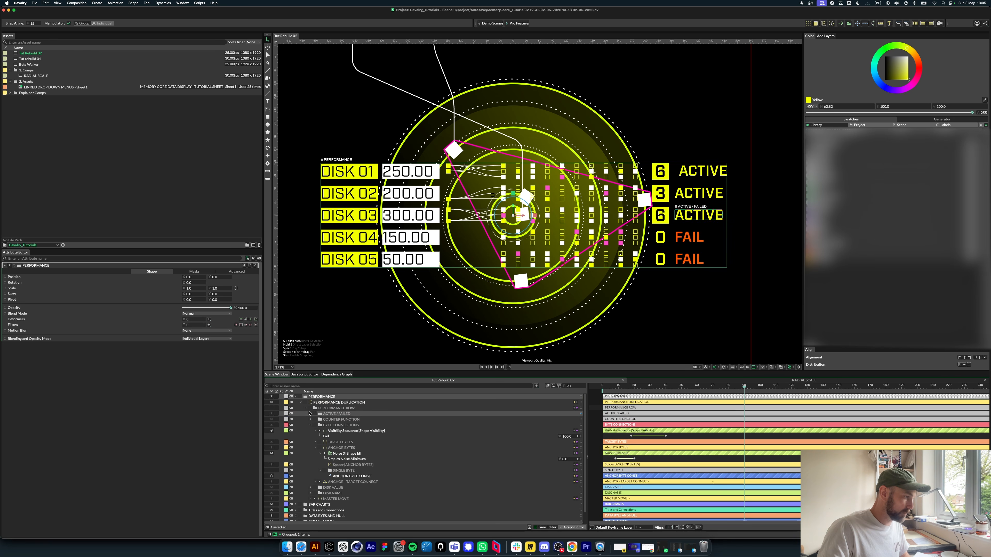
{"action": "left_click", "coordinate": [306, 409]}
{"action": "left_click", "coordinate": [306, 409]}
{"action": "left_click", "coordinate": [310, 426]}
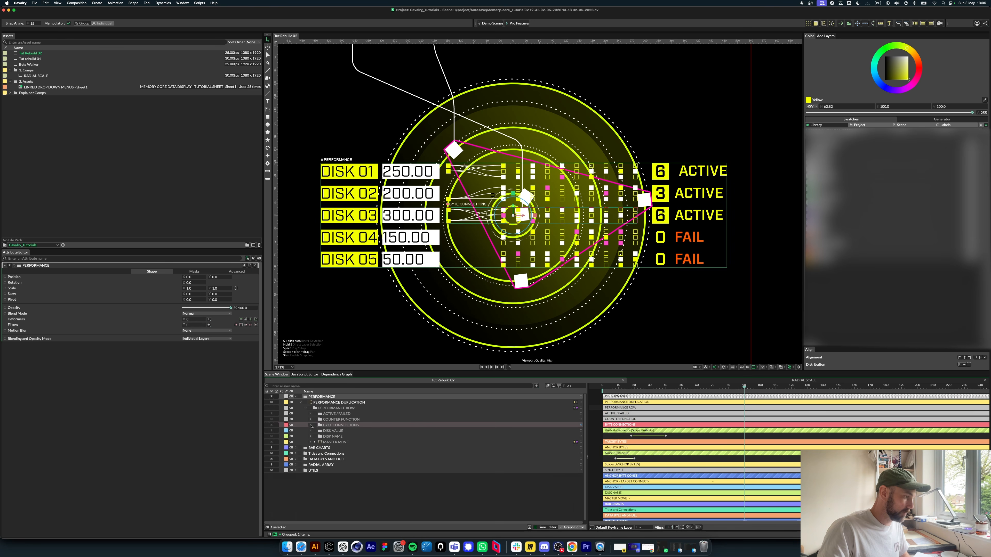
{"action": "left_click", "coordinate": [334, 442]}
{"action": "scroll", "coordinate": [463, 229], "scroll_direction": "down", "scroll_amount": 10}
{"action": "left_click_drag", "start_coordinate": [426, 249], "coordinate": [454, 242]}
{"action": "left_click_drag", "start_coordinate": [210, 277], "coordinate": [135, 277]}
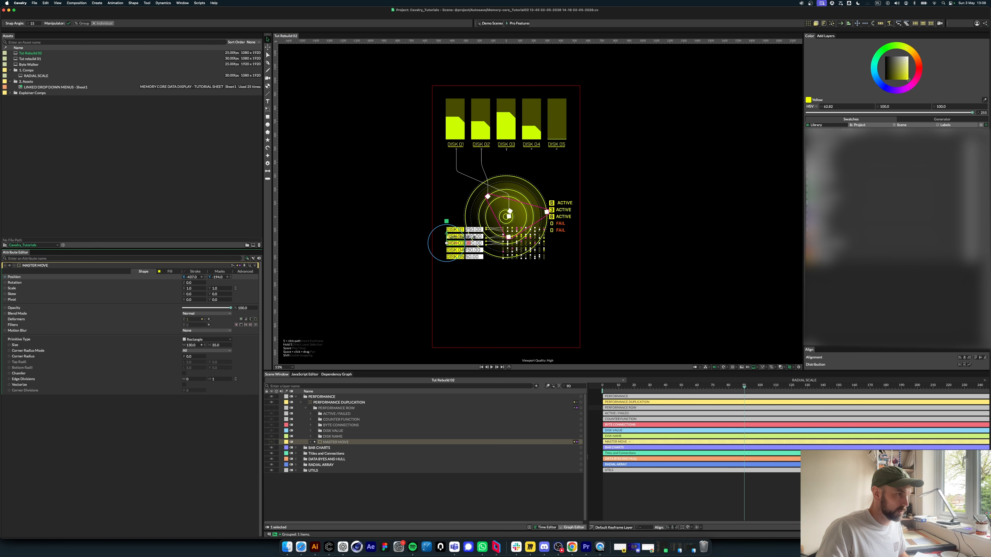
{"action": "type", "text": "-496"}
{"action": "key", "text": "Return"}
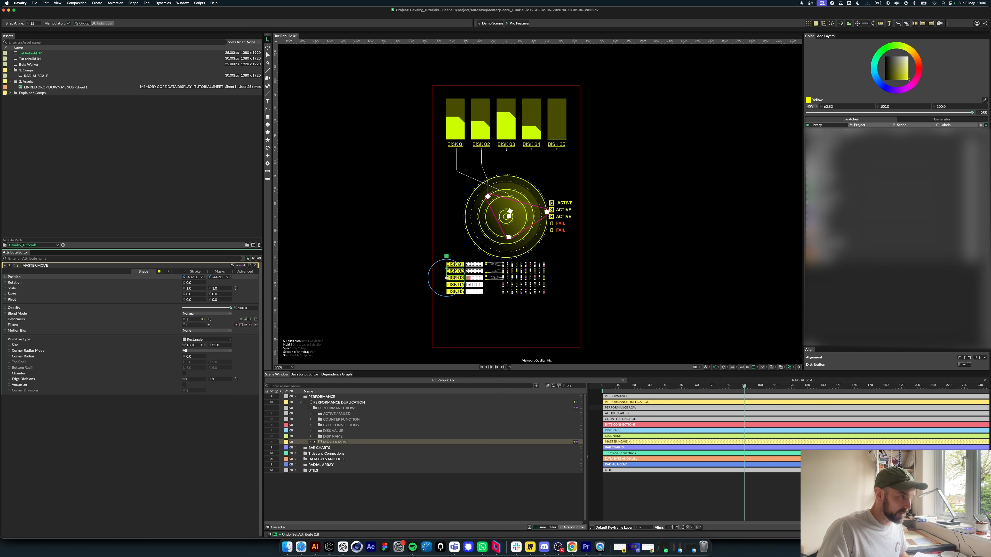
{"action": "left_click_drag", "start_coordinate": [210, 277], "coordinate": [174, 277]}
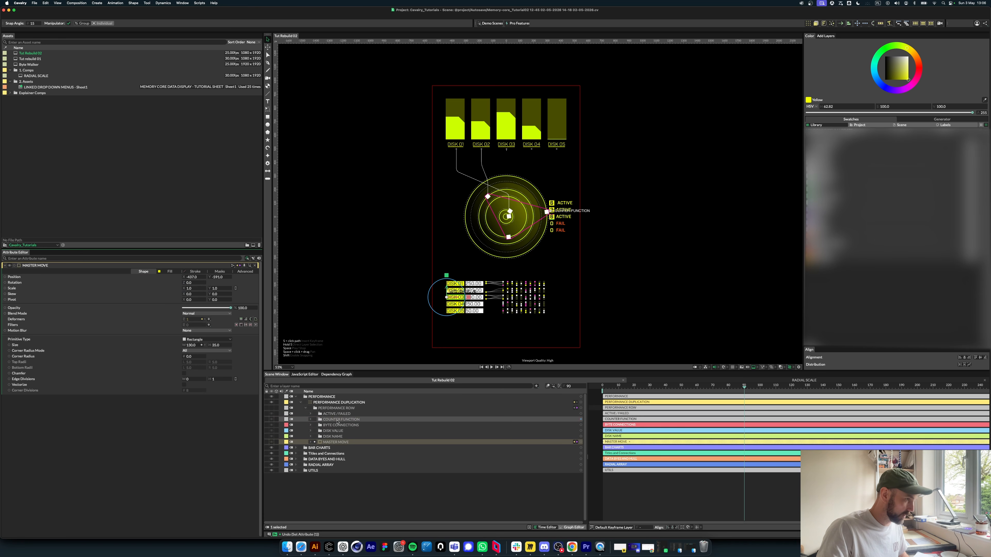
Step: Connect MASTER MOVE's vertical position to the Y position of the COUNTER FUNCTION group
{"action": "left_click_drag", "start_coordinate": [183, 277], "coordinate": [236, 315]}
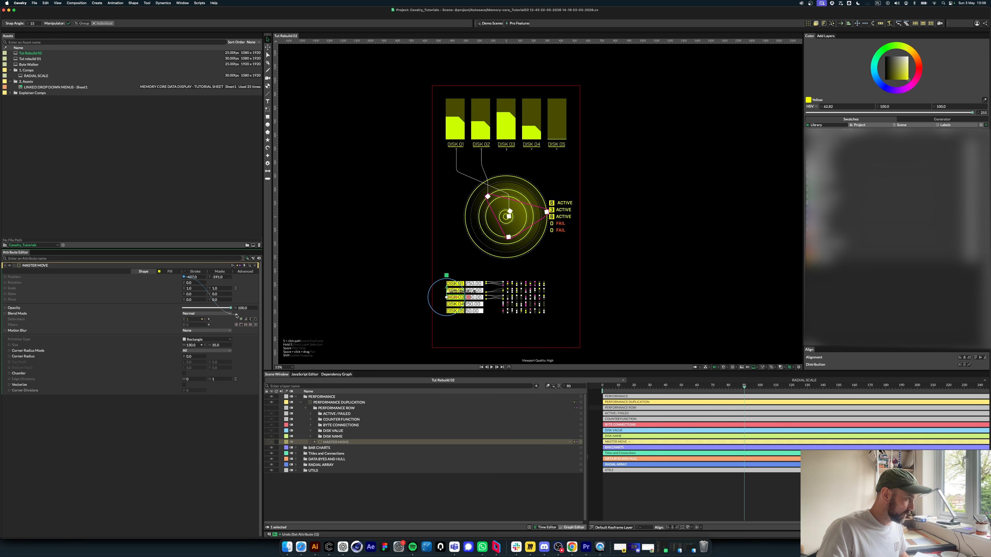
{"action": "left_click_drag", "start_coordinate": [323, 420], "coordinate": [324, 419]}
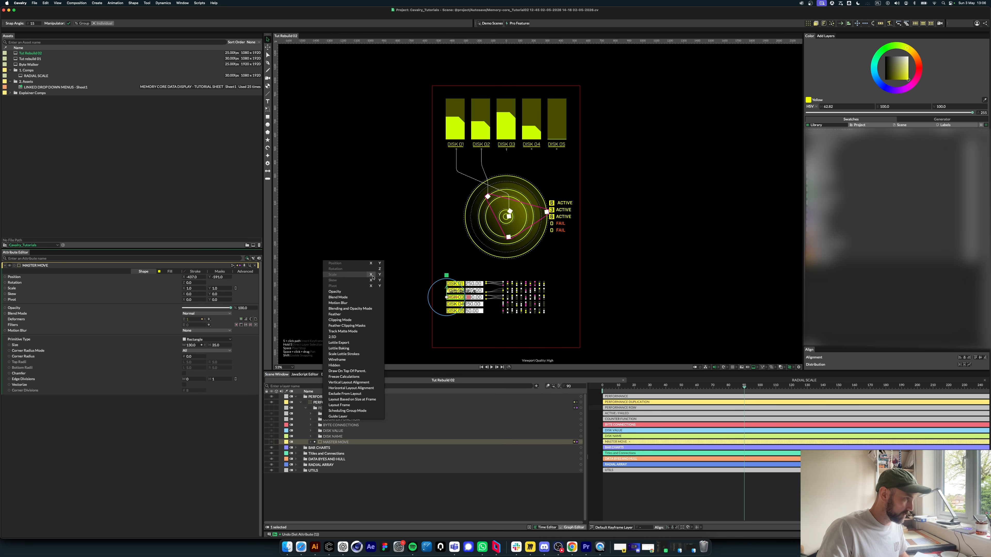
{"action": "left_click", "coordinate": [382, 264]}
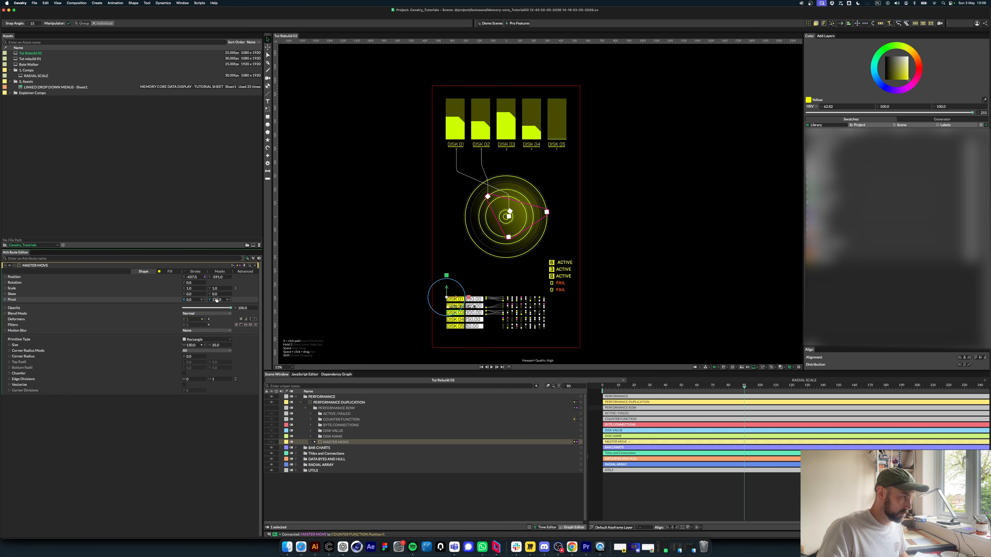
Step: Set COUNTER FUNCTION's vertical pivot to 152 to align the counters with the disk rows, and collapse the PERFORMANCE group
{"action": "left_click", "coordinate": [339, 414]}
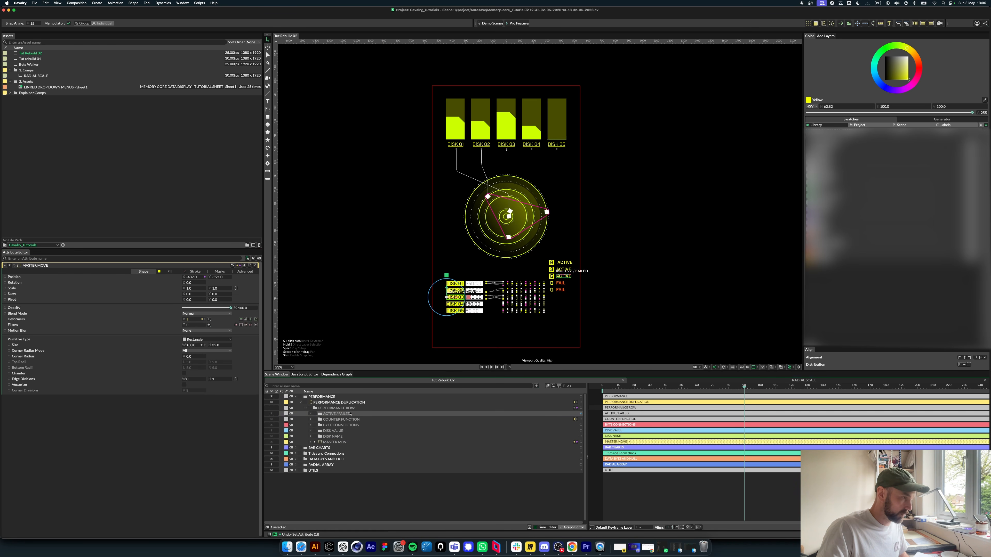
{"action": "left_click", "coordinate": [336, 408]}
{"action": "left_click", "coordinate": [340, 402]}
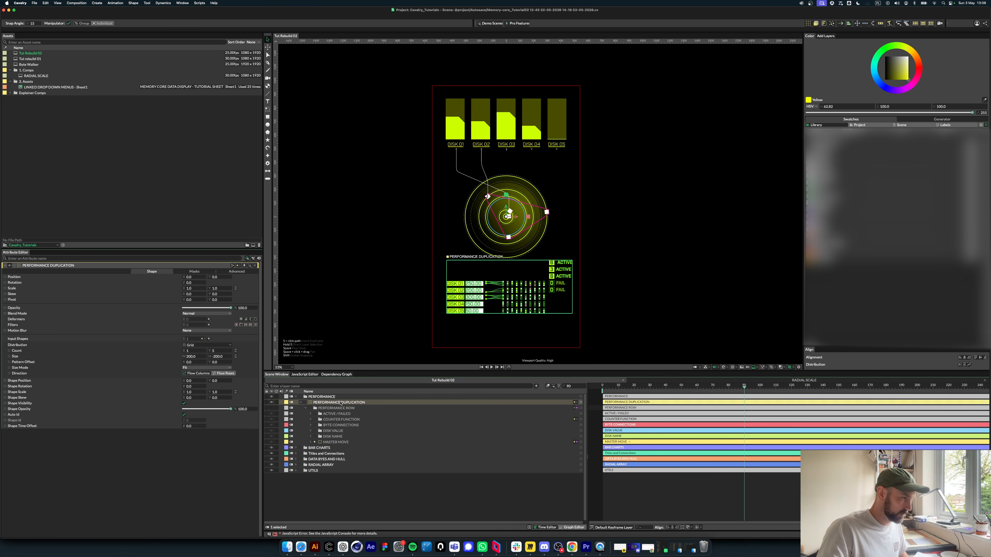
{"action": "left_click", "coordinate": [341, 420]}
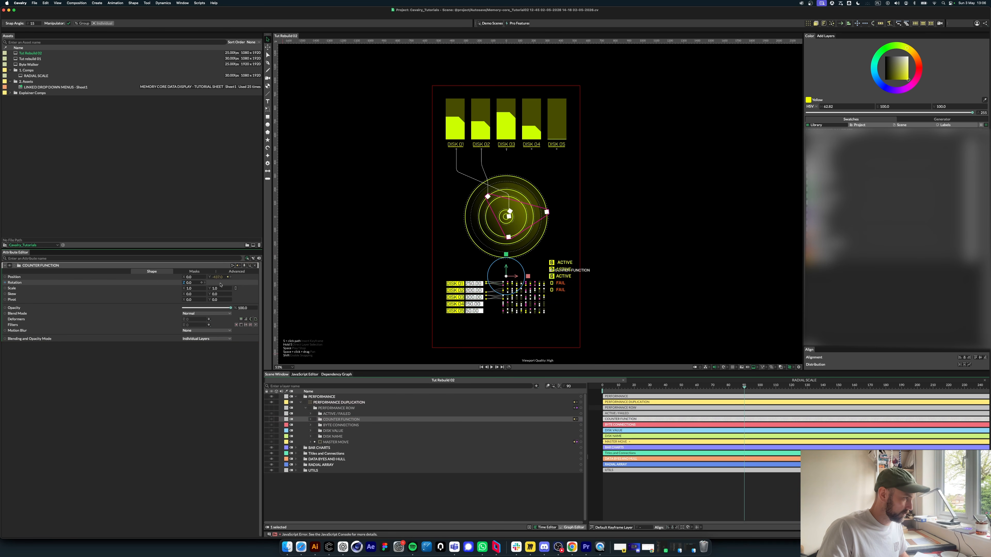
{"action": "left_click_drag", "start_coordinate": [215, 300], "coordinate": [167, 300]}
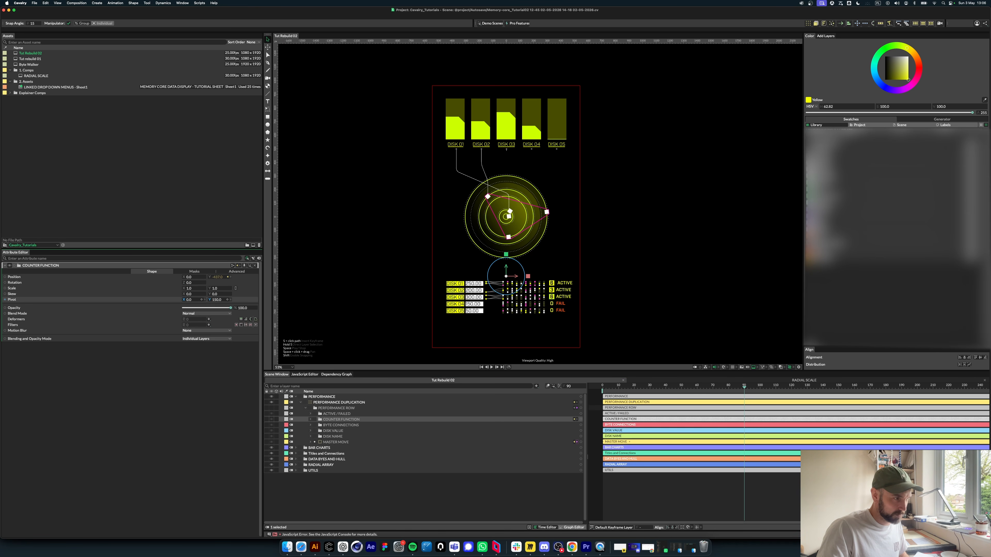
{"action": "left_click", "coordinate": [360, 482]}
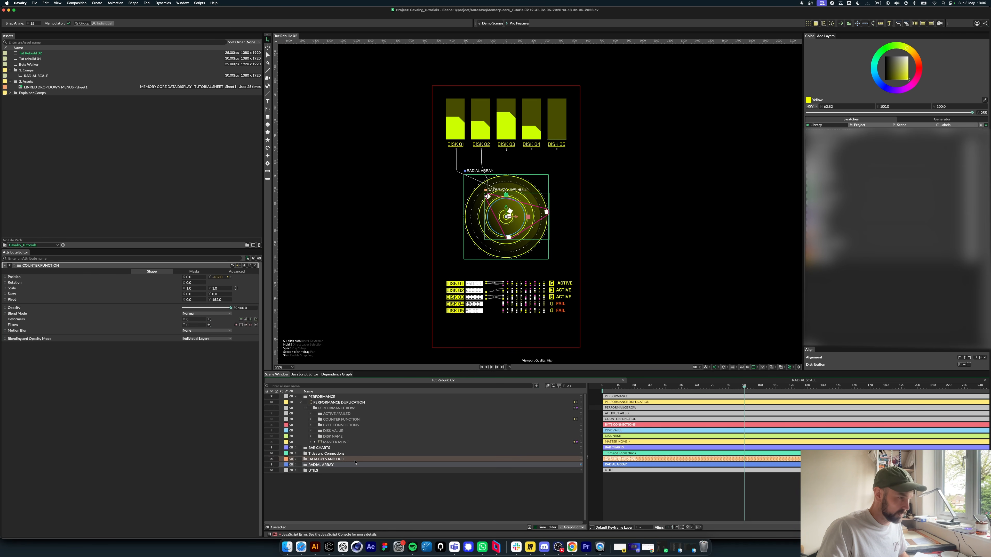
{"action": "left_click", "coordinate": [296, 396]}
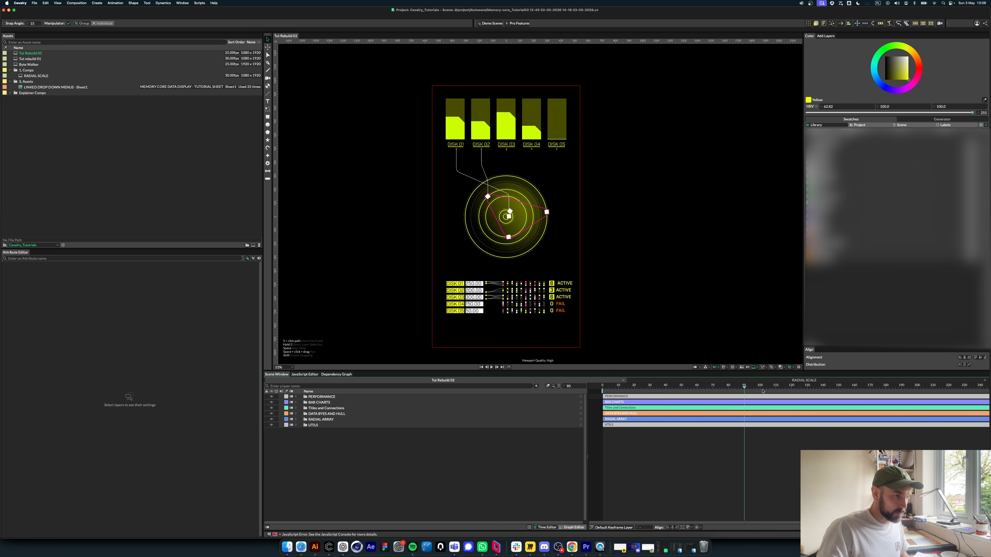
Step: Play back the full composition from the start and inspect the counter numbers up close at frame 0
{"action": "left_click_drag", "start_coordinate": [762, 390], "coordinate": [645, 385]}
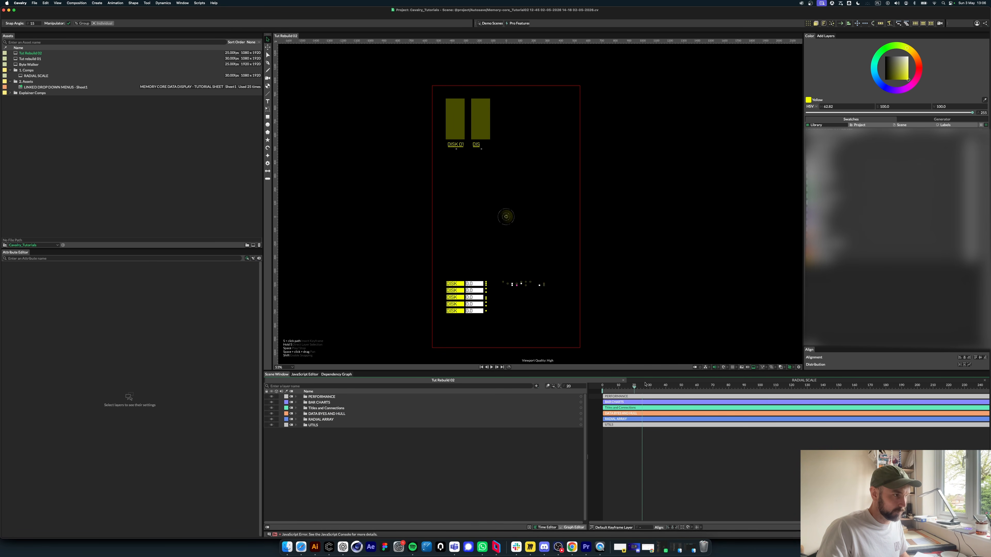
{"action": "key", "text": "space"}
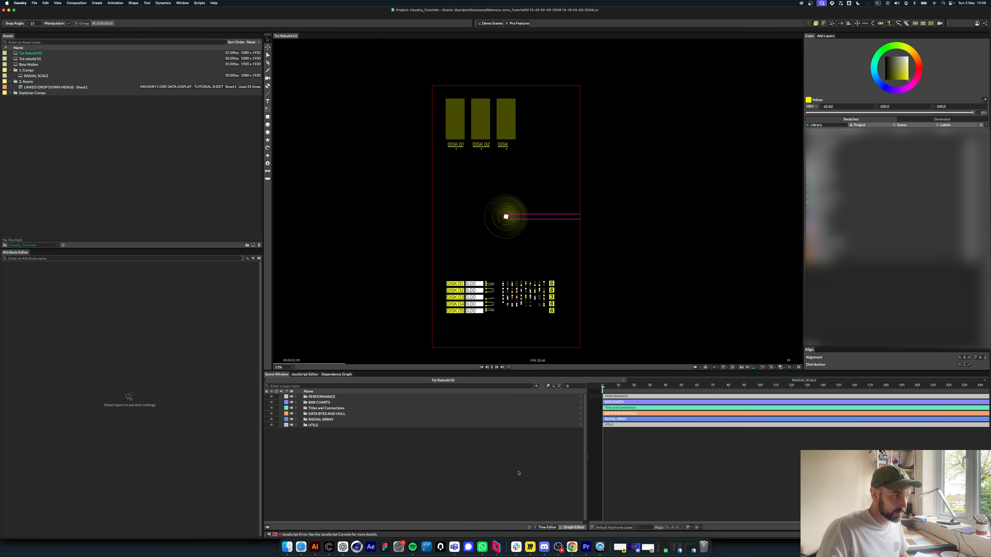
{"action": "key", "text": "space"}
{"action": "scroll", "coordinate": [561, 295], "scroll_direction": "up", "scroll_amount": 6}
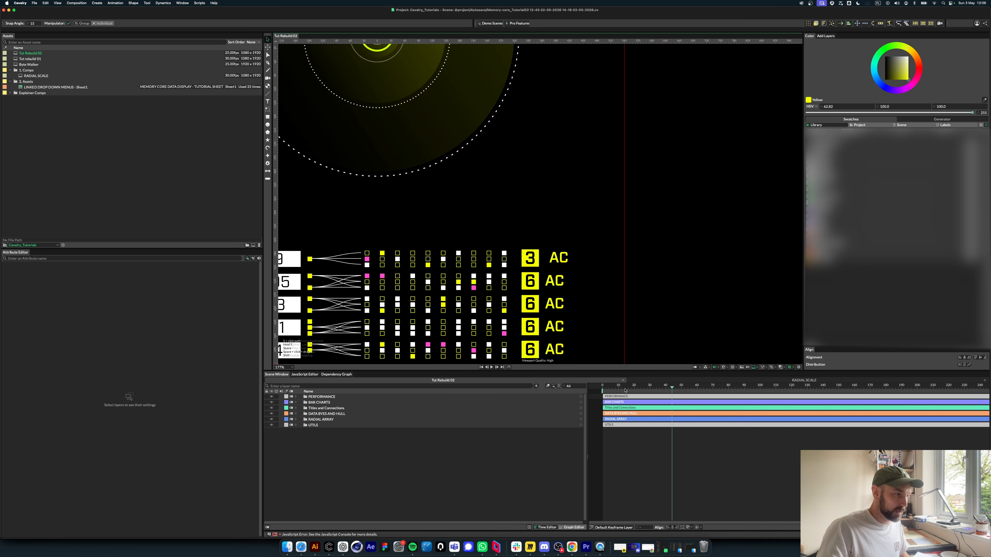
{"action": "left_click_drag", "start_coordinate": [625, 391], "coordinate": [600, 388]}
{"action": "scroll", "coordinate": [542, 234], "scroll_direction": "down", "scroll_amount": 3}
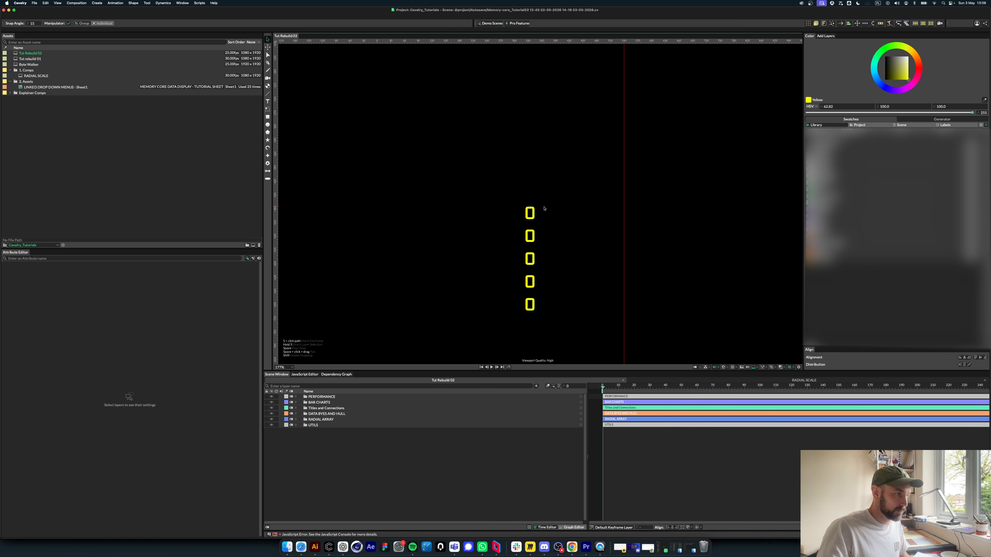
Step: Keyframe the opacity of the CONNECTION COUNT text in COUNTER FUNCTION at 0 on frame 38
{"action": "left_click", "coordinate": [295, 402]}
{"action": "left_click", "coordinate": [300, 408]}
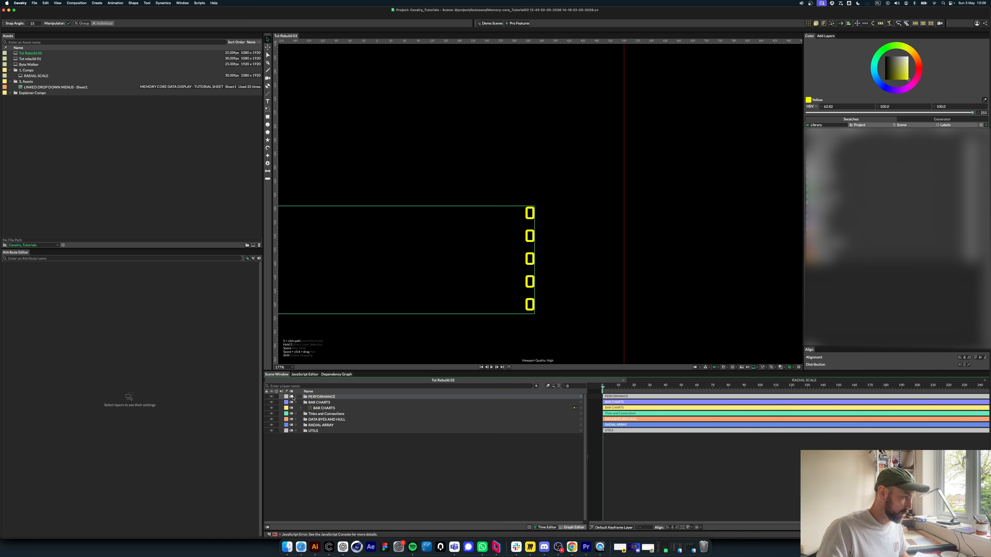
{"action": "left_click", "coordinate": [295, 397]}
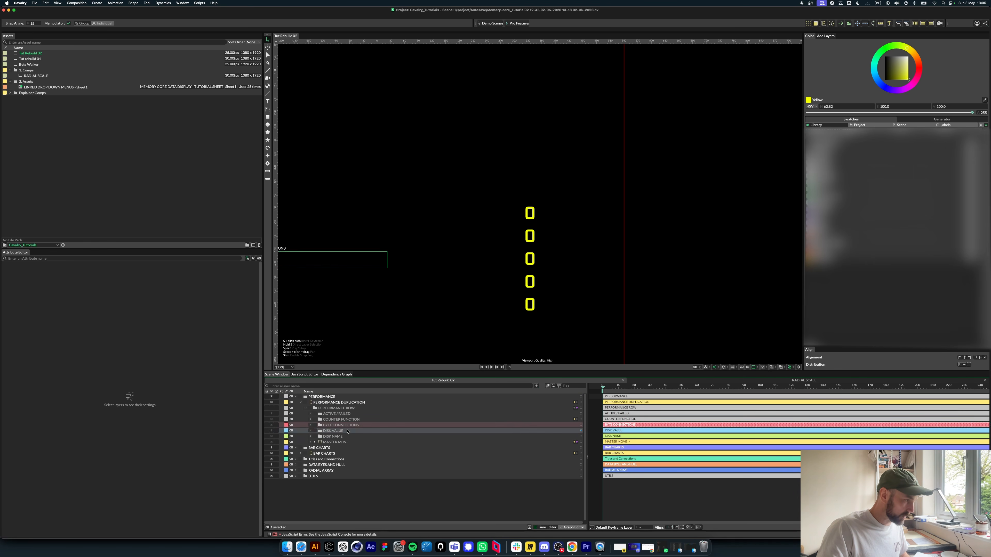
{"action": "left_click", "coordinate": [333, 431]}
{"action": "left_click", "coordinate": [343, 420]}
{"action": "left_click", "coordinate": [311, 419]}
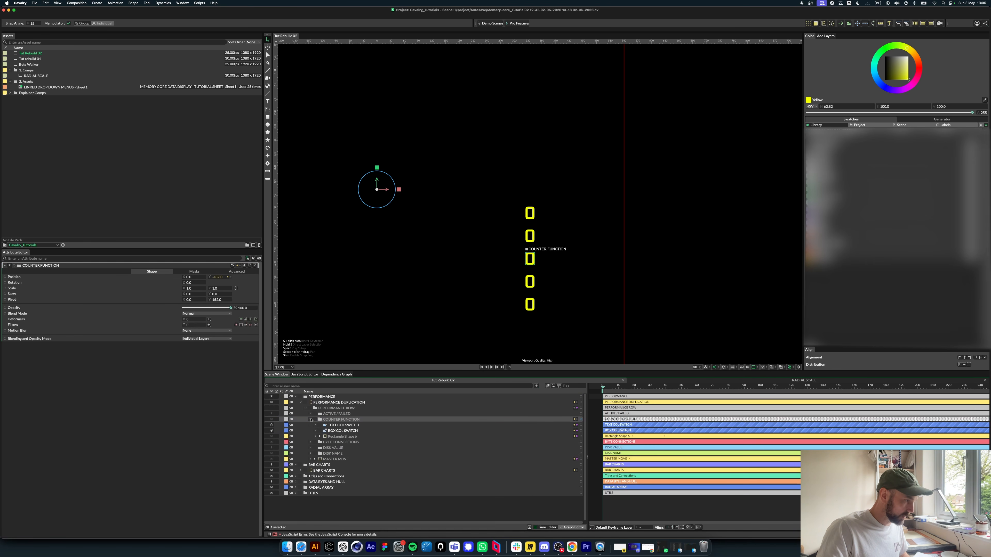
{"action": "left_click", "coordinate": [315, 436]}
{"action": "left_click", "coordinate": [662, 388]}
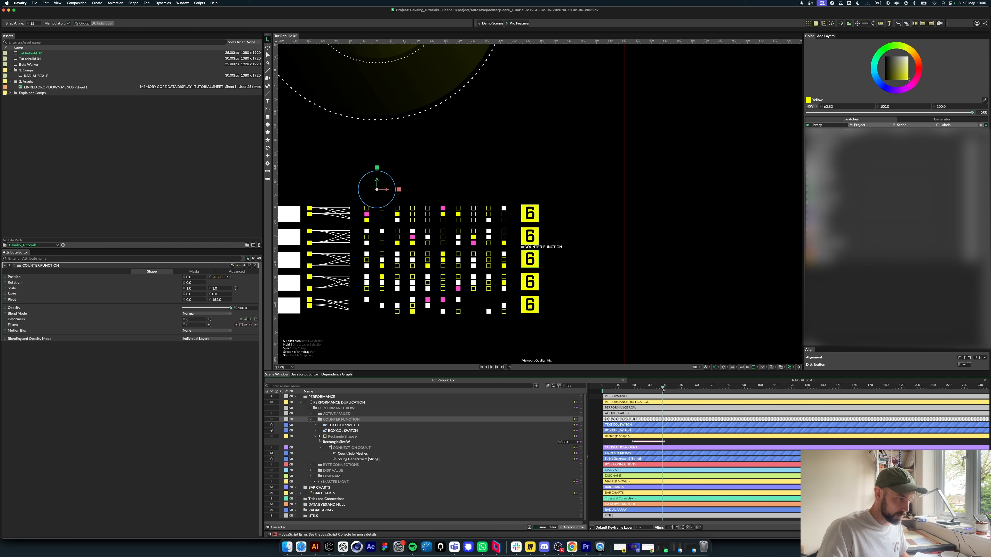
{"action": "left_click", "coordinate": [354, 448]}
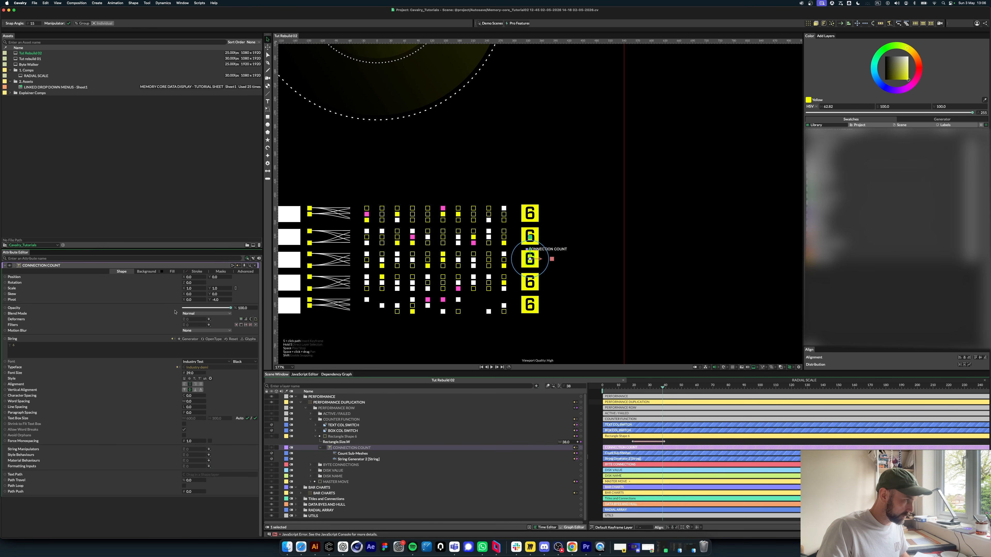
{"action": "left_click_drag", "start_coordinate": [230, 308], "coordinate": [181, 308]}
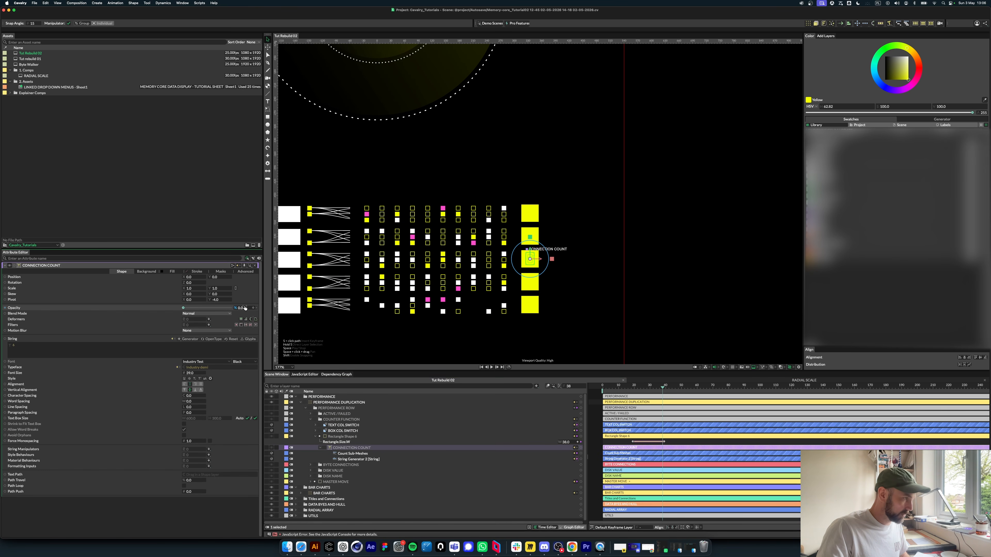
{"action": "left_click", "coordinate": [253, 308]}
Step: Set CONNECTION COUNT's opacity to 100 at frame 39 and collapse the PERFORMANCE group
{"action": "left_click", "coordinate": [664, 389]}
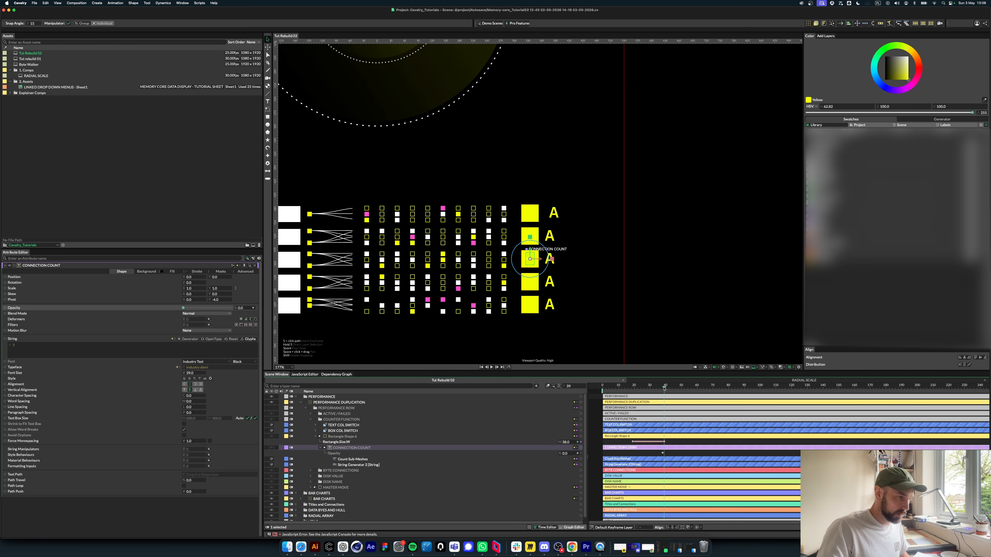
{"action": "left_click", "coordinate": [241, 309]}
{"action": "type", "text": "10"}
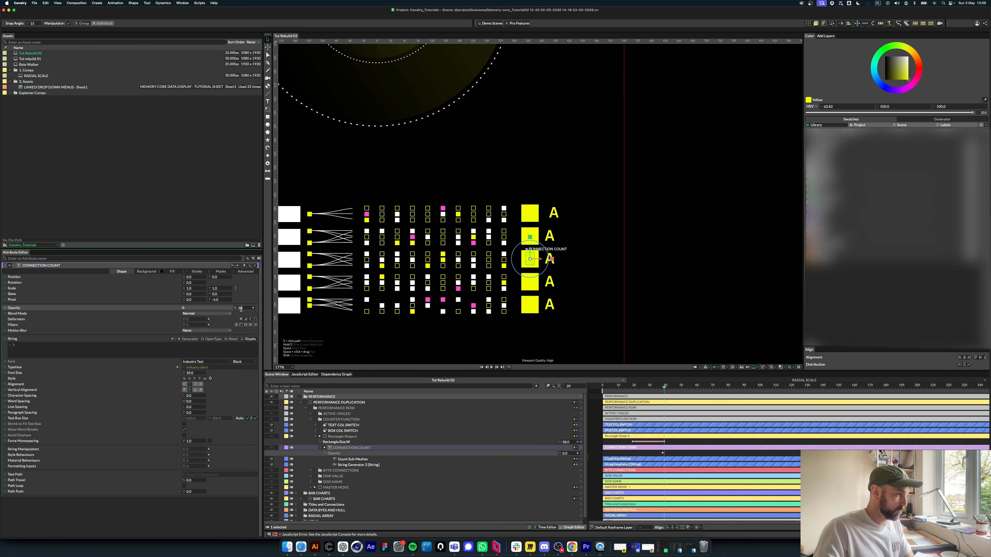
{"action": "type", "text": "0"}
{"action": "key", "text": "Return"}
{"action": "left_click", "coordinate": [300, 403]}
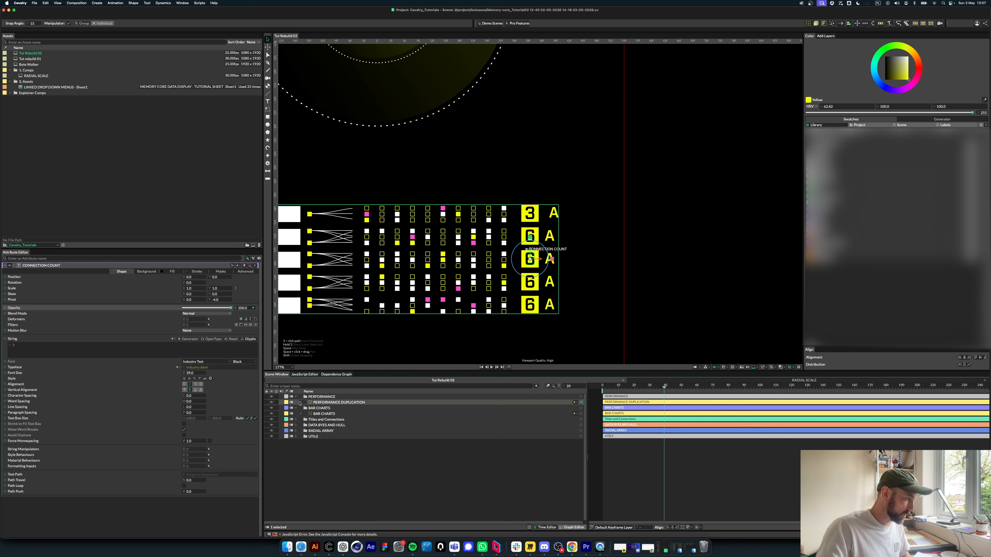
{"action": "left_click", "coordinate": [489, 485]}
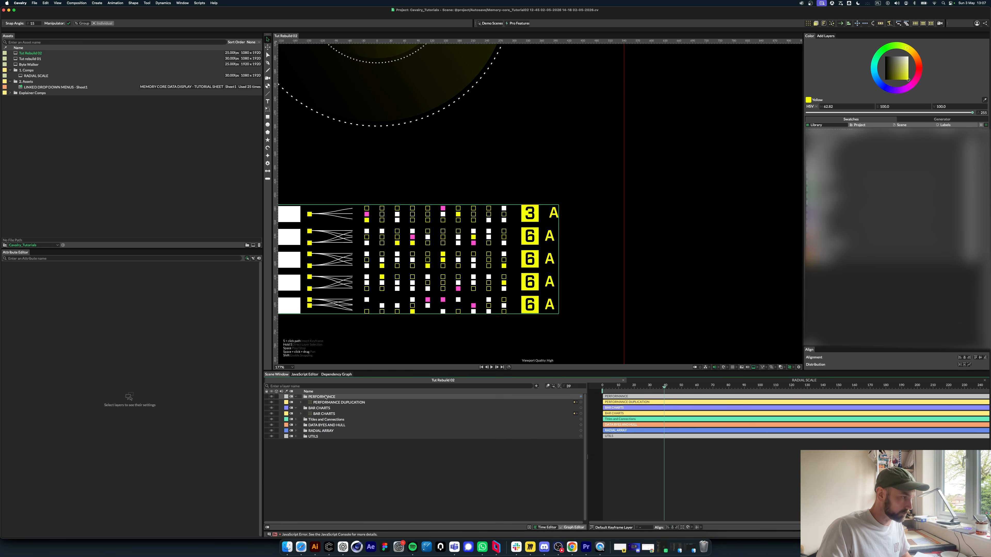
{"action": "left_click", "coordinate": [298, 398]}
Step: Play the full composition from frame 0 to check the timing of the counters in the disk rows
{"action": "scroll", "coordinate": [607, 318], "scroll_direction": "down", "scroll_amount": 5}
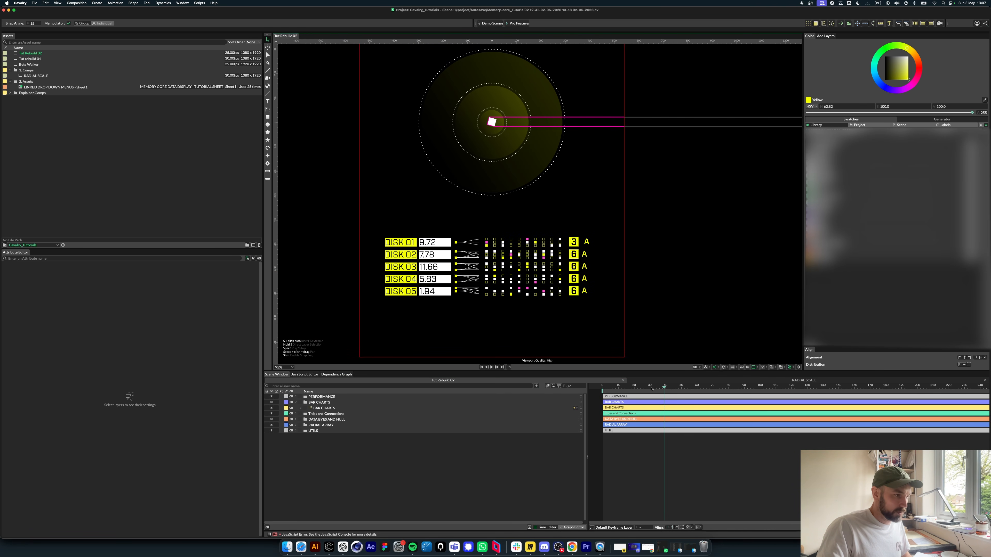
{"action": "left_click_drag", "start_coordinate": [651, 389], "coordinate": [595, 393]}
{"action": "key", "text": "space"}
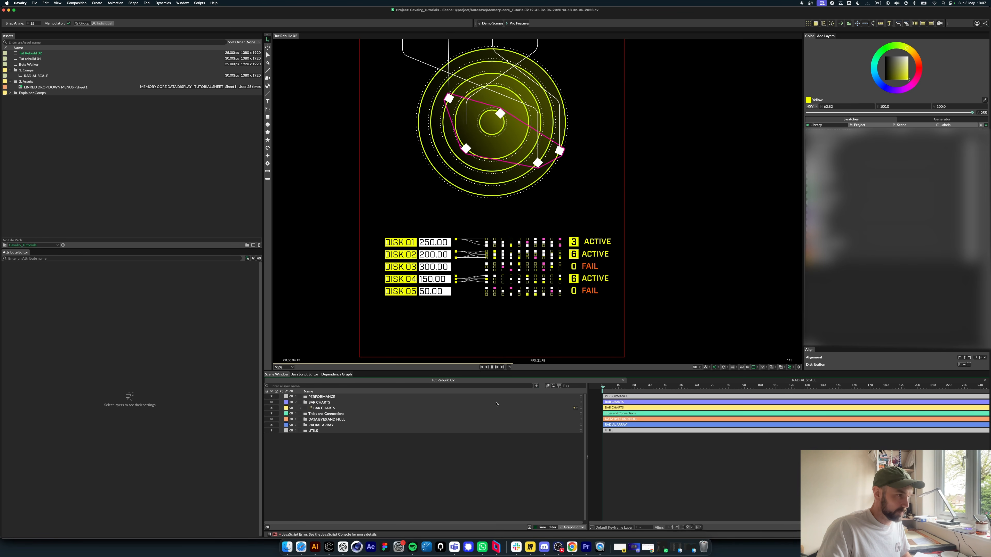
{"action": "key", "text": "space"}
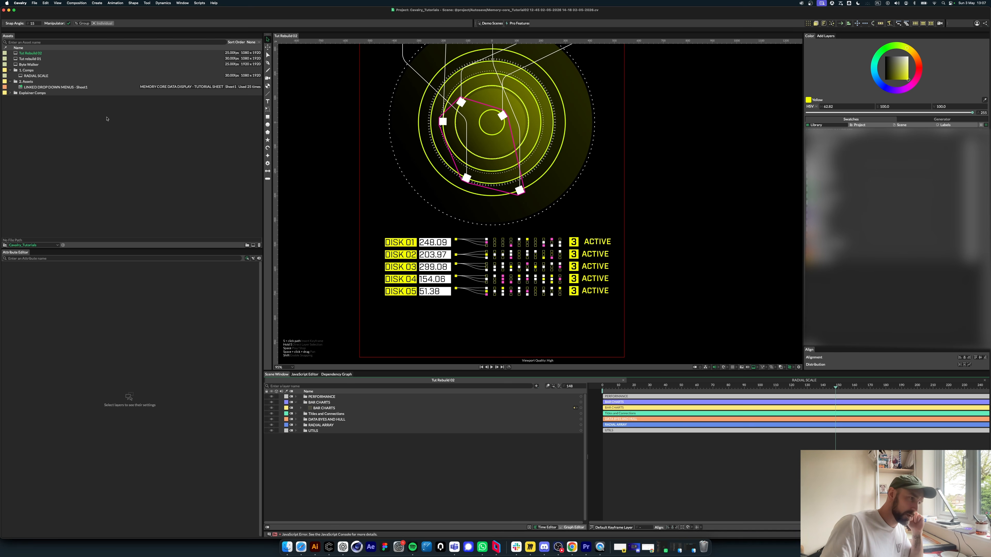
Step: Open the Blend Sub Mesh Positions composition from the Explainer Comps folder and scrub through its animation
{"action": "left_click", "coordinate": [10, 92]}
{"action": "double_click", "coordinate": [45, 105]}
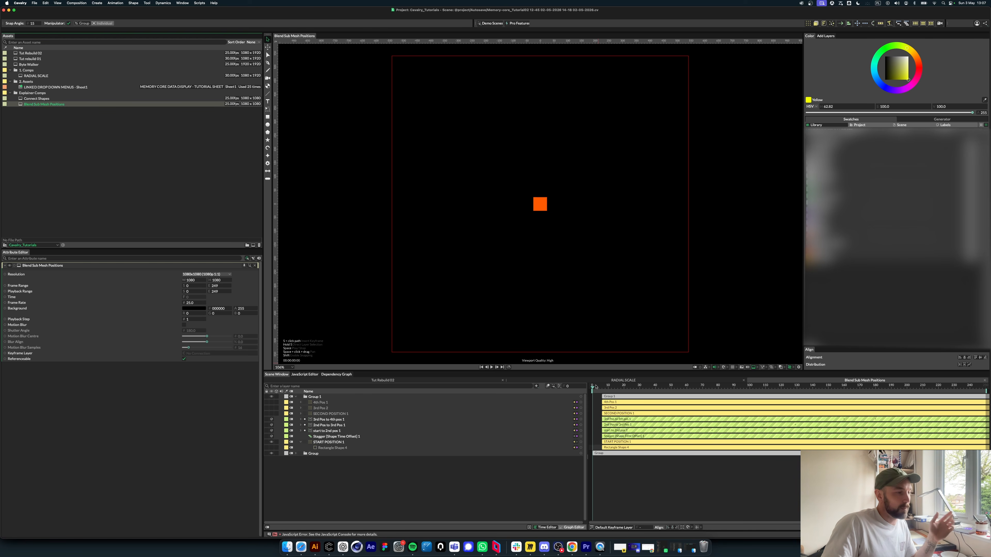
{"action": "left_click_drag", "start_coordinate": [596, 387], "coordinate": [888, 376]}
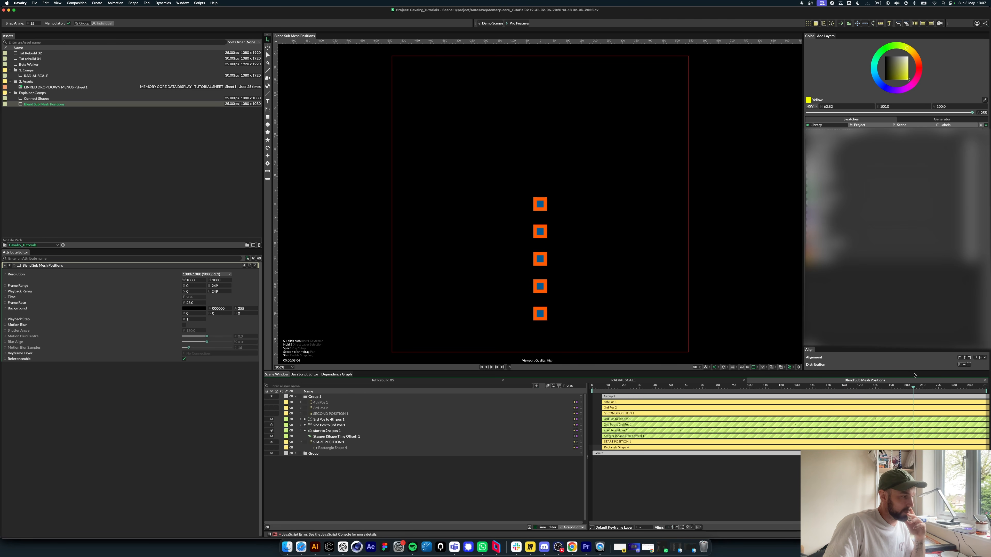
Step: Expand Group's blend and position layers, collapse Group 1, and play the square animation from frame 0
{"action": "key", "text": "Home"}
{"action": "left_click", "coordinate": [295, 454]}
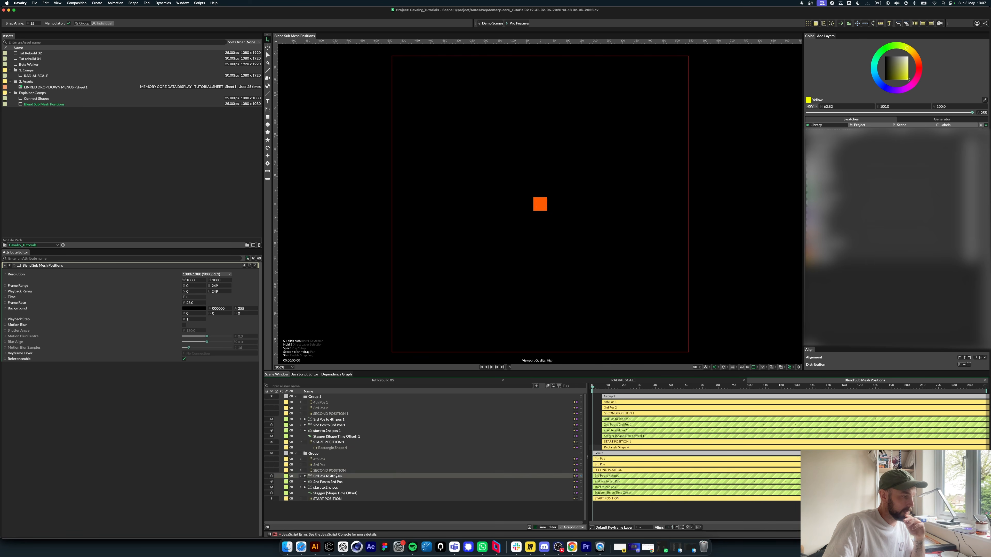
{"action": "left_click", "coordinate": [315, 397]}
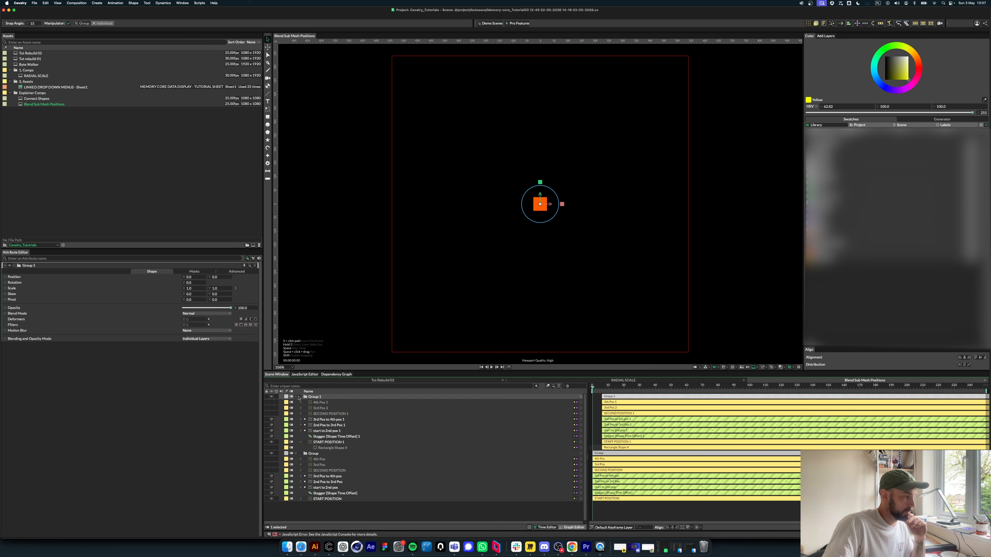
{"action": "left_click", "coordinate": [292, 397]}
{"action": "left_click", "coordinate": [296, 397]}
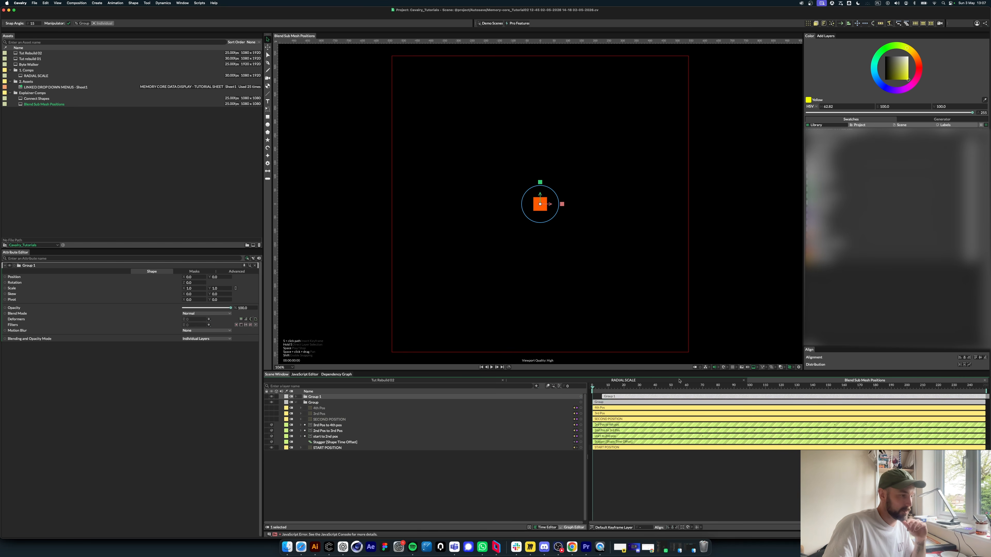
{"action": "key", "text": "space"}
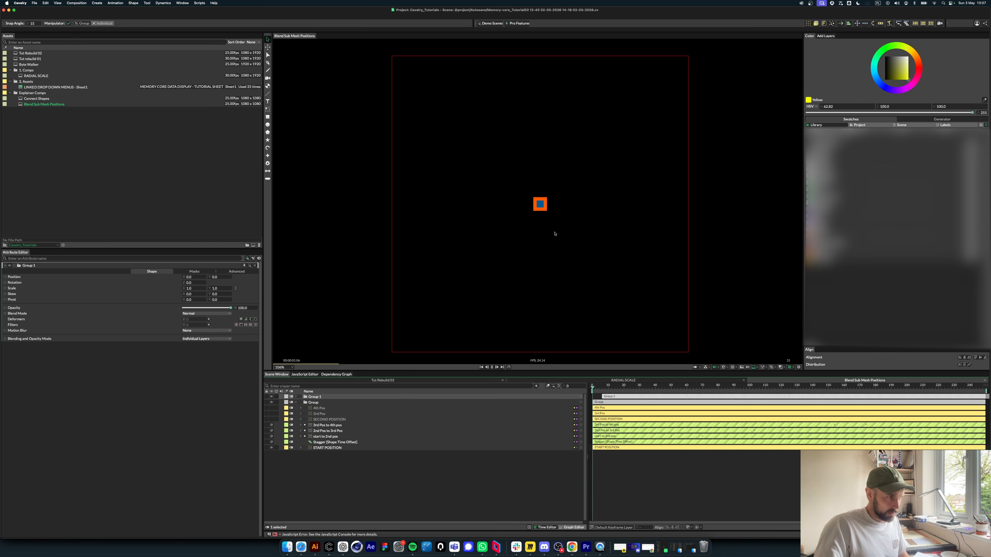
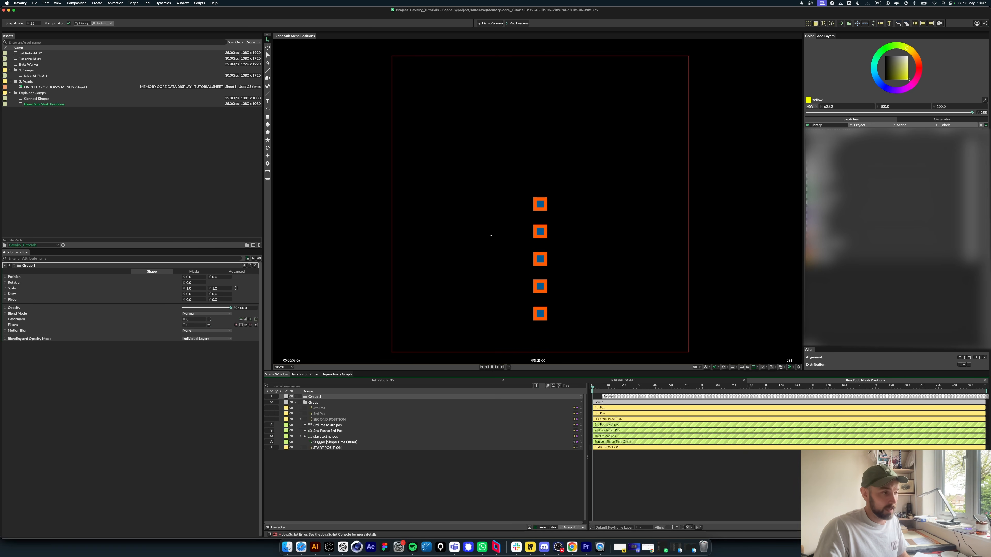
{"action": "key", "text": "space"}
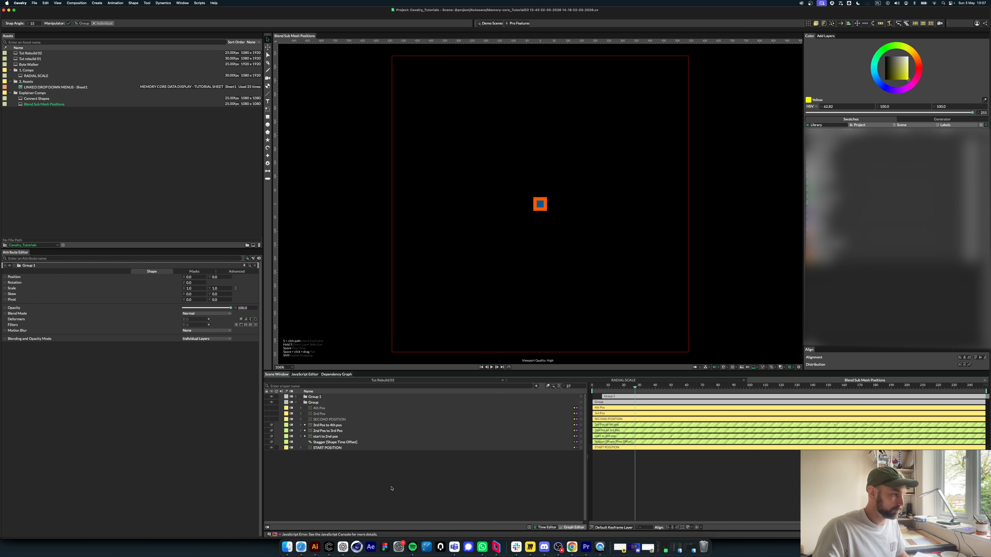
Step: Delete all layers from the Blend Sub Mesh Positions composition, including Group and Group 1
{"action": "left_click_drag", "start_coordinate": [391, 486], "coordinate": [293, 377]}
{"action": "key", "text": "Delete"}
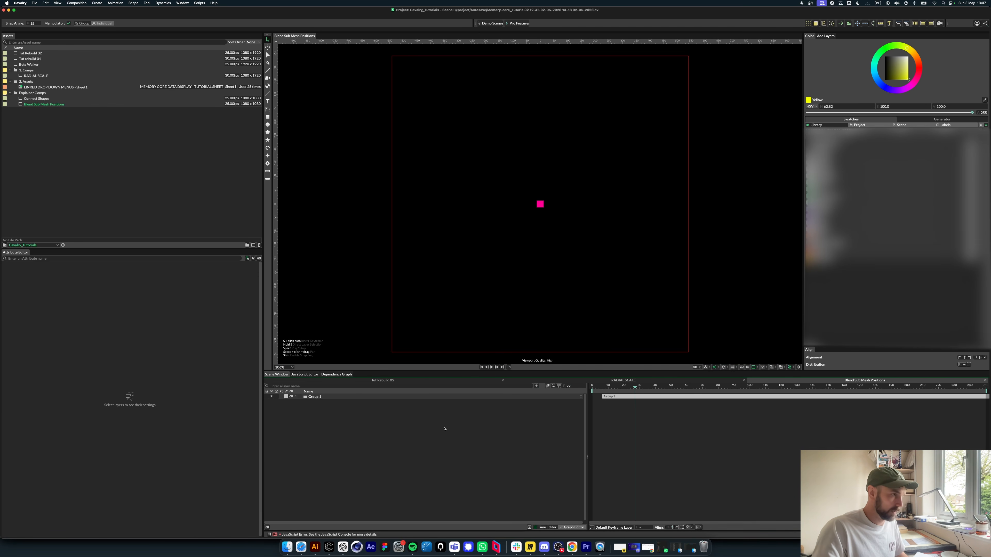
{"action": "key", "text": "super+a"}
{"action": "key", "text": "Delete"}
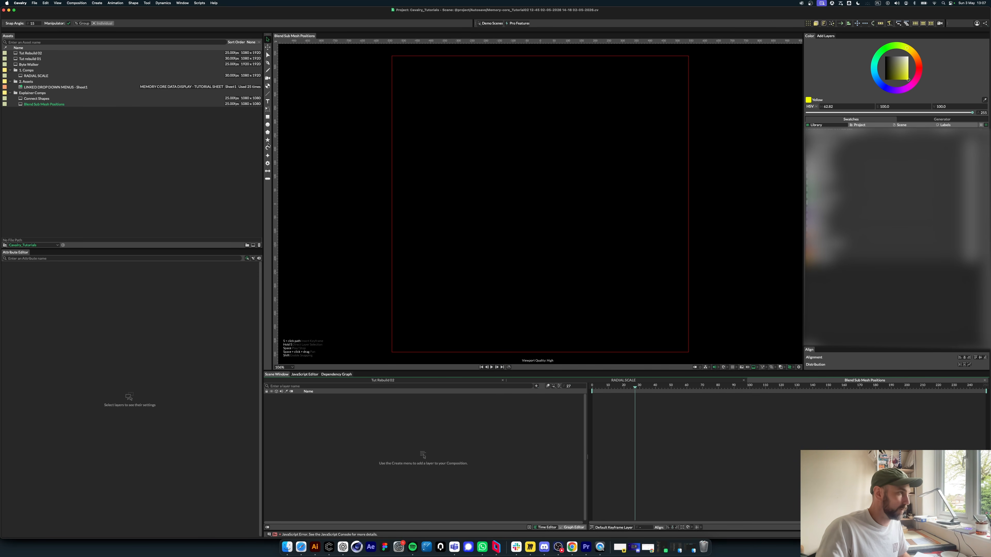
Step: Create a rectangle at the centre of the empty composition and set its size to 56 by 56
{"action": "left_click", "coordinate": [268, 117]}
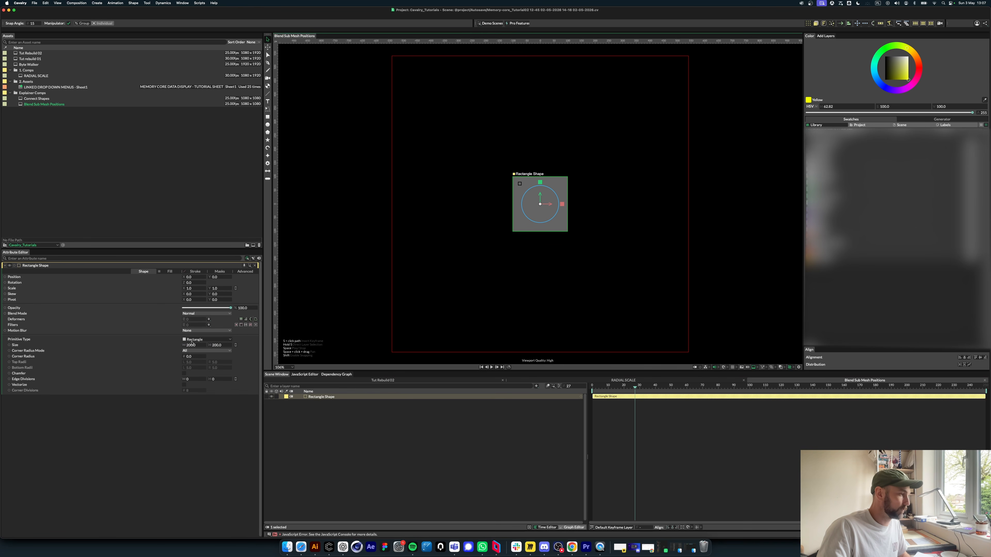
{"action": "left_click_drag", "start_coordinate": [190, 345], "coordinate": [162, 345]}
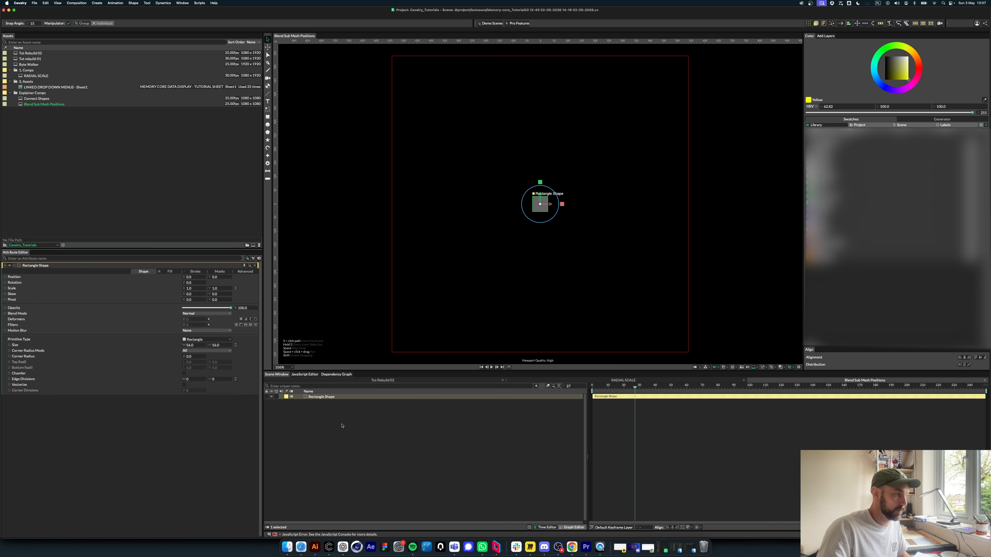
Step: Group the rectangle under the name BYTE and add a Duplicator to the group
{"action": "key", "text": "super+g"}
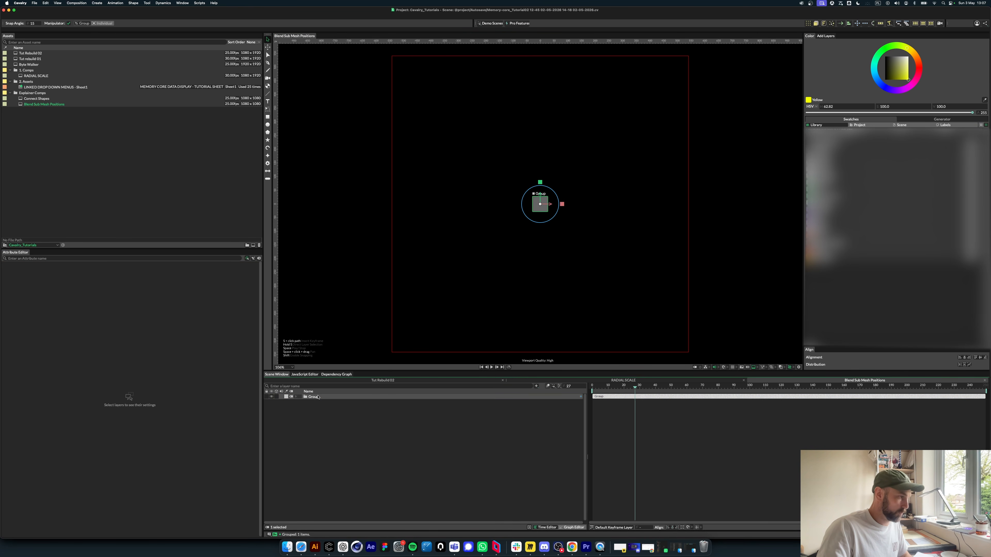
{"action": "left_click", "coordinate": [373, 397]}
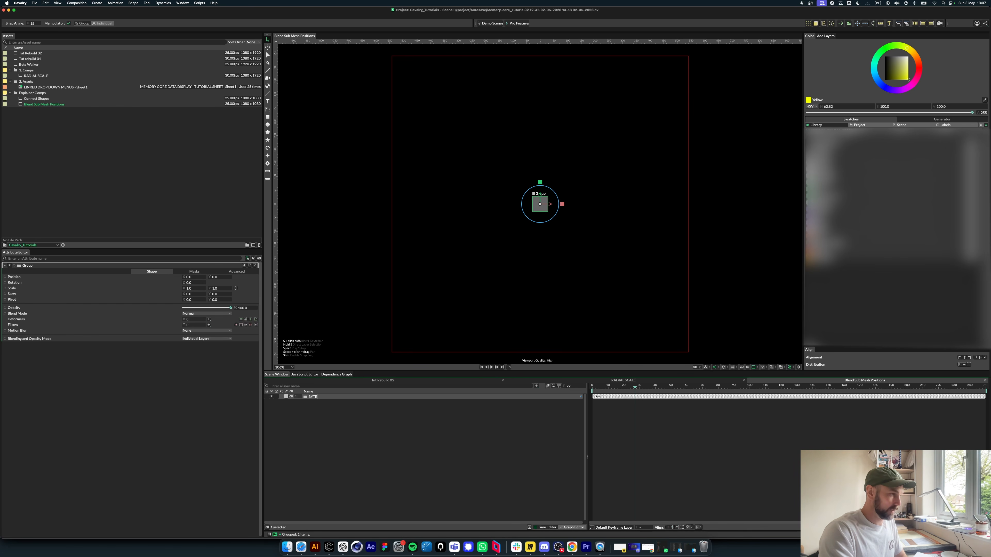
{"action": "key", "text": "Return"}
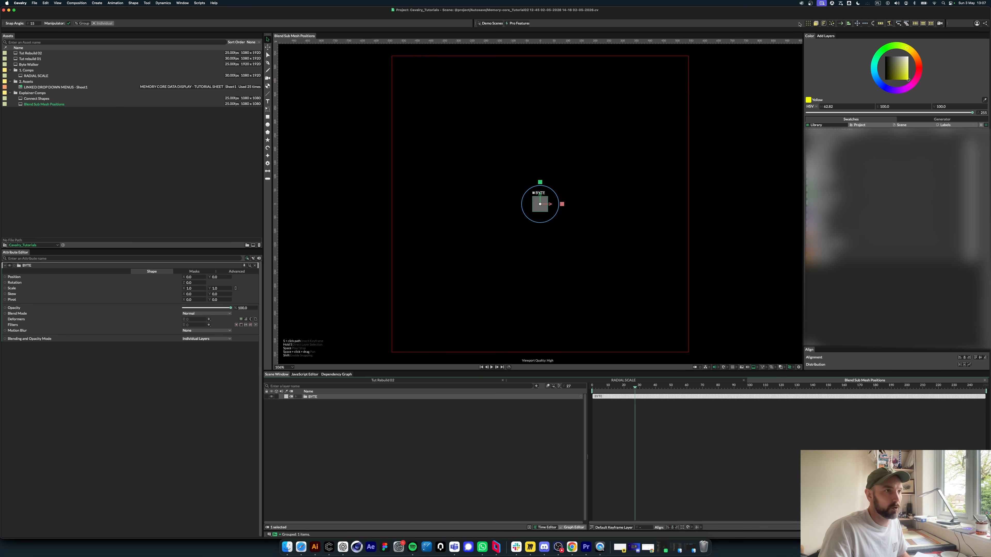
{"action": "left_click", "coordinate": [808, 23]}
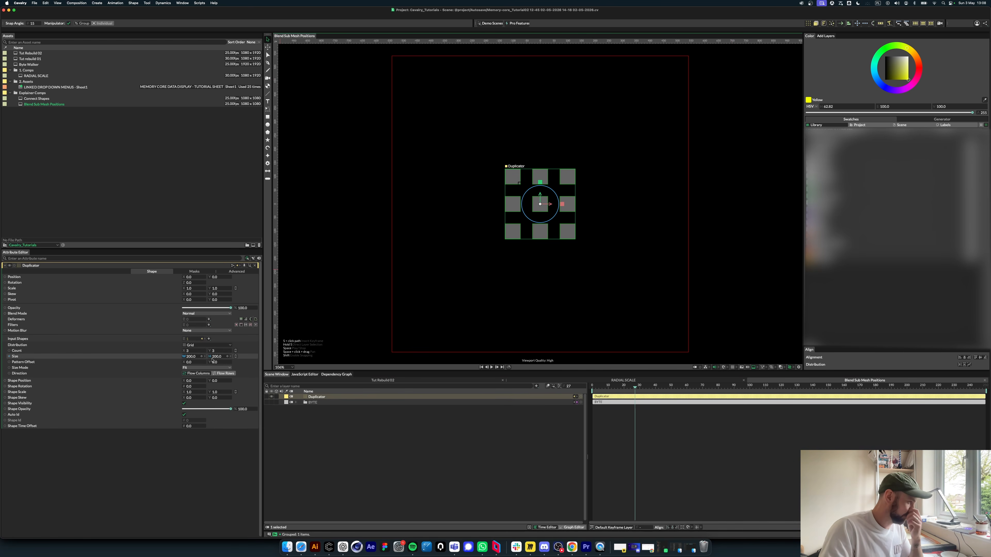
{"action": "left_click", "coordinate": [224, 345]}
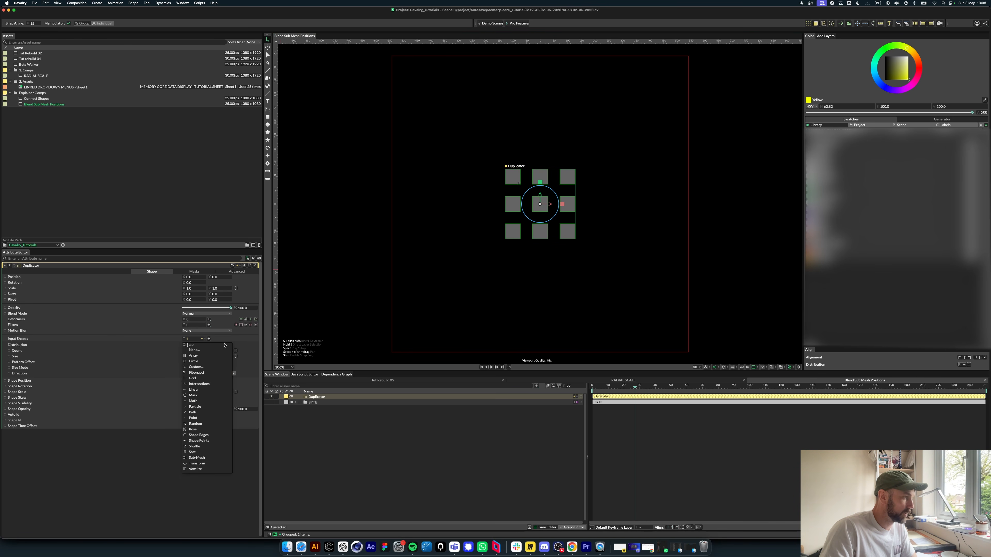
{"action": "left_click", "coordinate": [194, 418]}
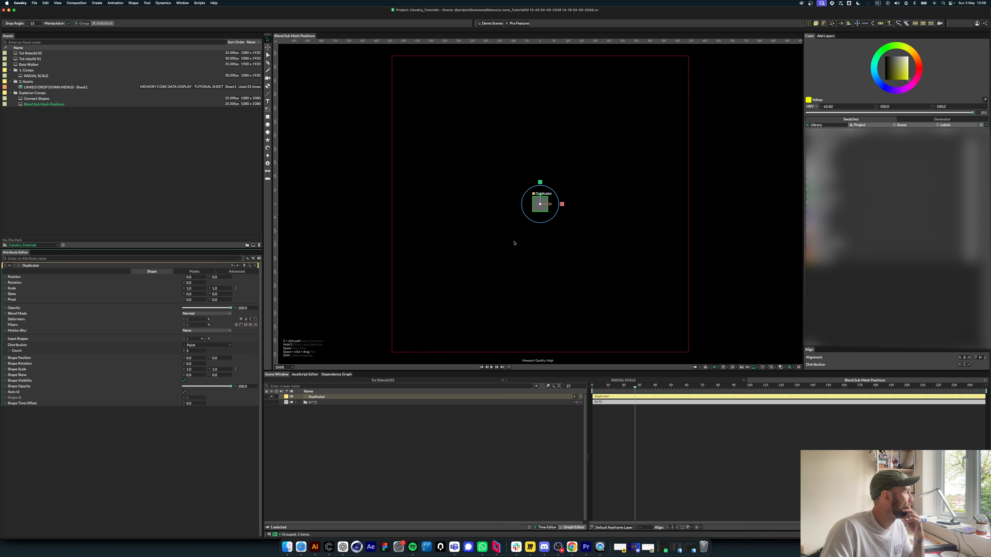
{"action": "left_click", "coordinate": [204, 345]}
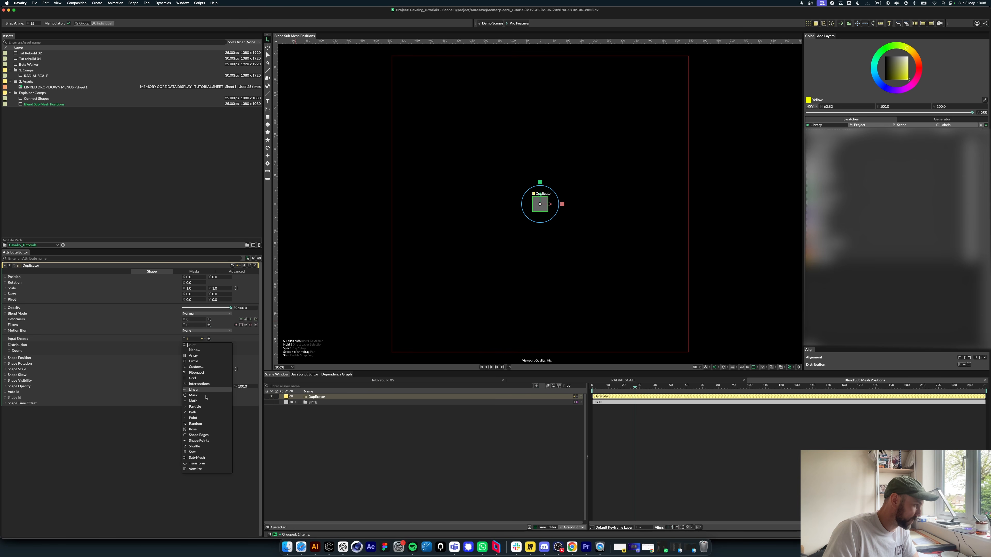
{"action": "left_click", "coordinate": [216, 378]}
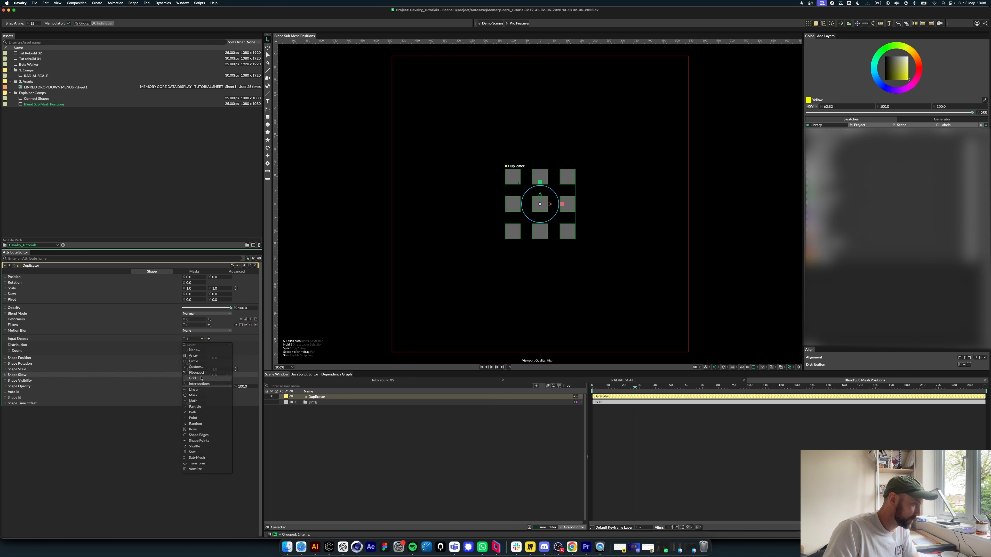
Step: Set the Duplicator's grid count to 1 by 5 and its vertical size to about 373 to form a spaced column
{"action": "left_click", "coordinate": [215, 350]}
{"action": "type", "text": "5"}
{"action": "key", "text": "Return"}
{"action": "left_click", "coordinate": [194, 351]}
{"action": "type", "text": "1"}
{"action": "key", "text": "Return"}
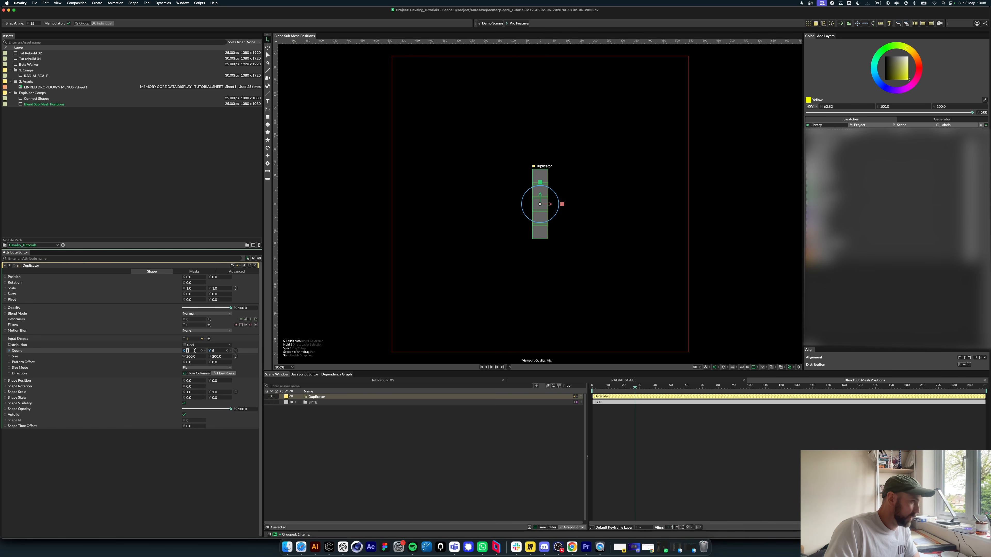
{"action": "left_click_drag", "start_coordinate": [223, 357], "coordinate": [290, 356]}
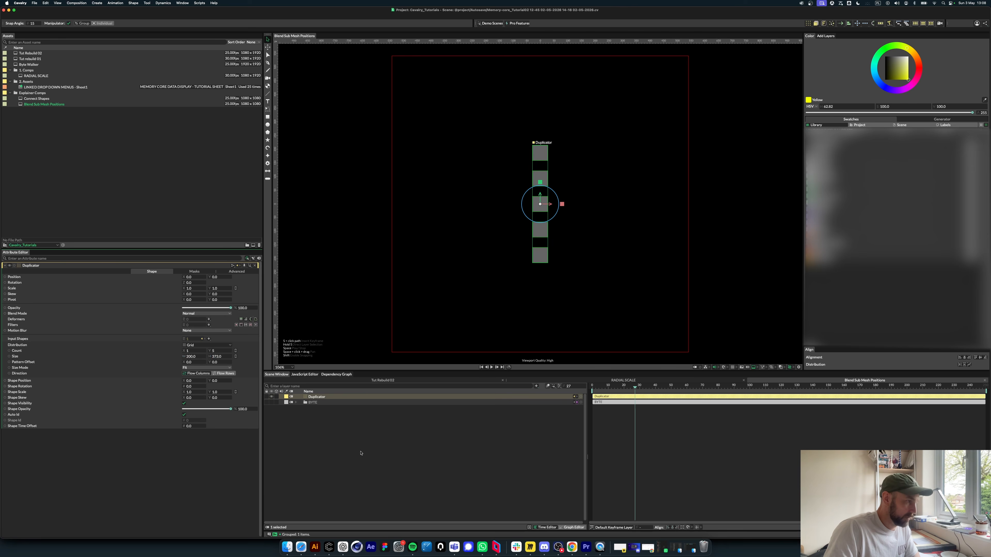
Step: Rename the Duplicator layer to ACTIVE
{"action": "left_click", "coordinate": [360, 454]}
{"action": "left_click", "coordinate": [324, 397]}
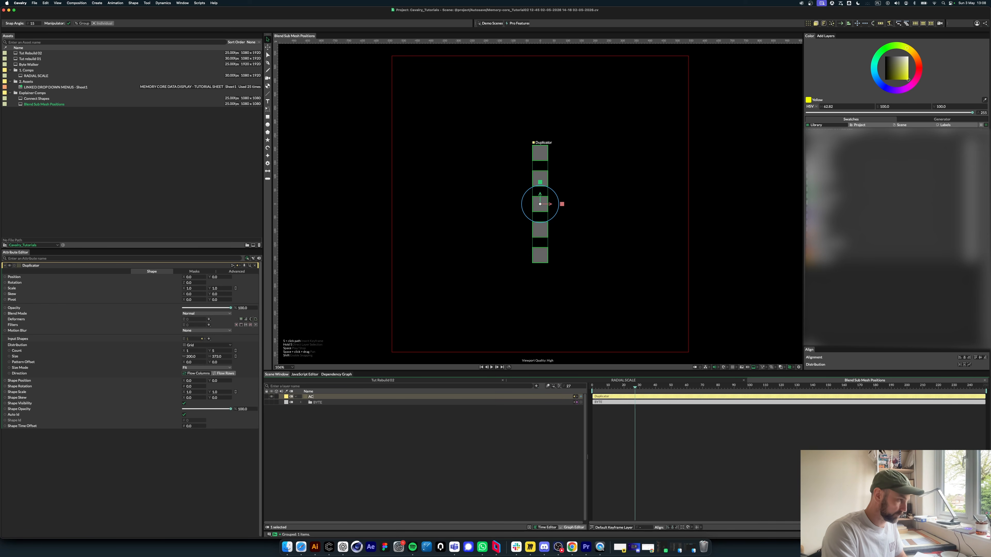
{"action": "left_click", "coordinate": [331, 414]}
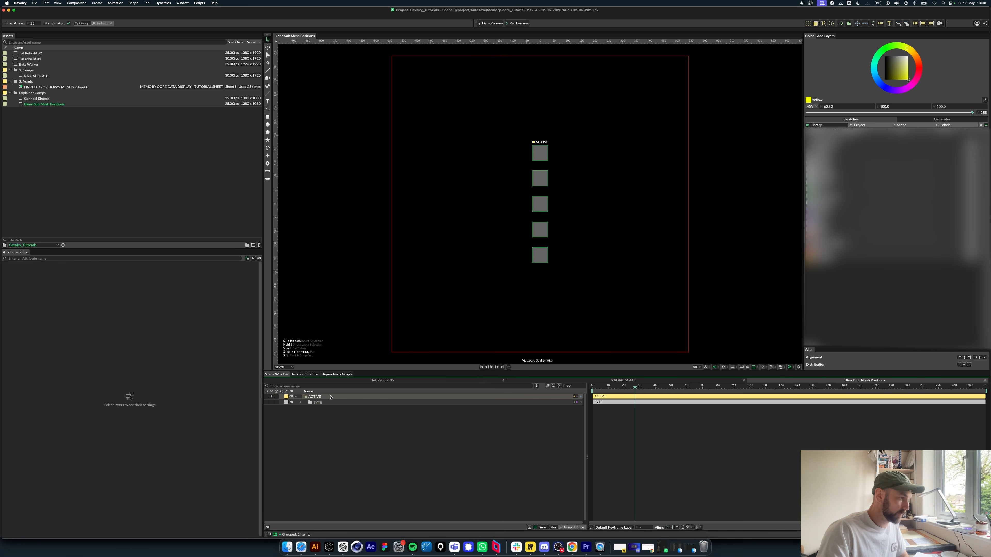
Step: Set ACTIVE's vertical grid count to 1 and collapse the layer so its nested BYTE group is tucked away
{"action": "left_click", "coordinate": [315, 397]}
{"action": "left_click", "coordinate": [218, 351]}
{"action": "type", "text": "1"}
{"action": "key", "text": "Return"}
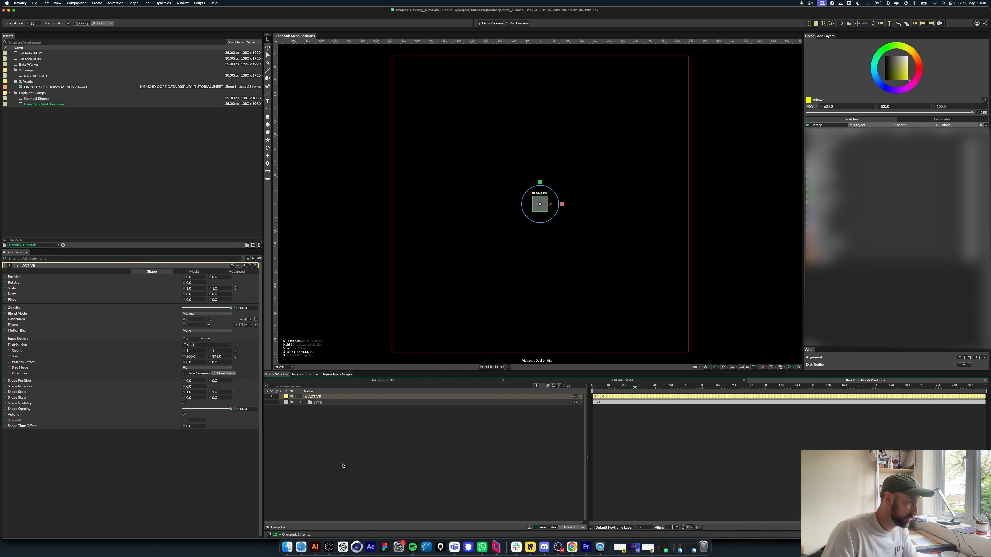
{"action": "left_click", "coordinate": [343, 464]}
{"action": "left_click", "coordinate": [296, 397]}
{"action": "left_click", "coordinate": [296, 397]}
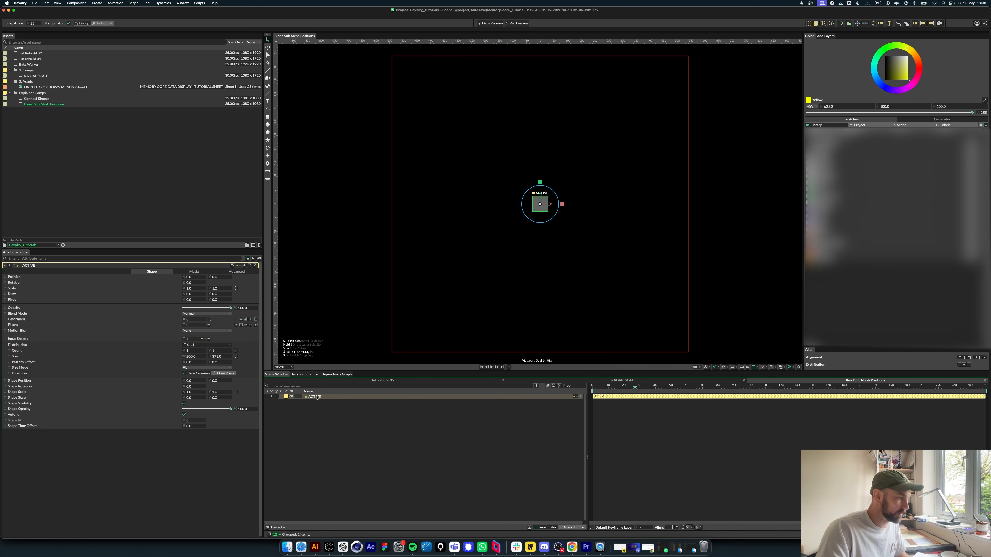
Step: Duplicate the ACTIVE layer, rename the copy POS 1 and hide the original ACTIVE layer
{"action": "key", "text": "super+d"}
{"action": "left_click", "coordinate": [272, 403]}
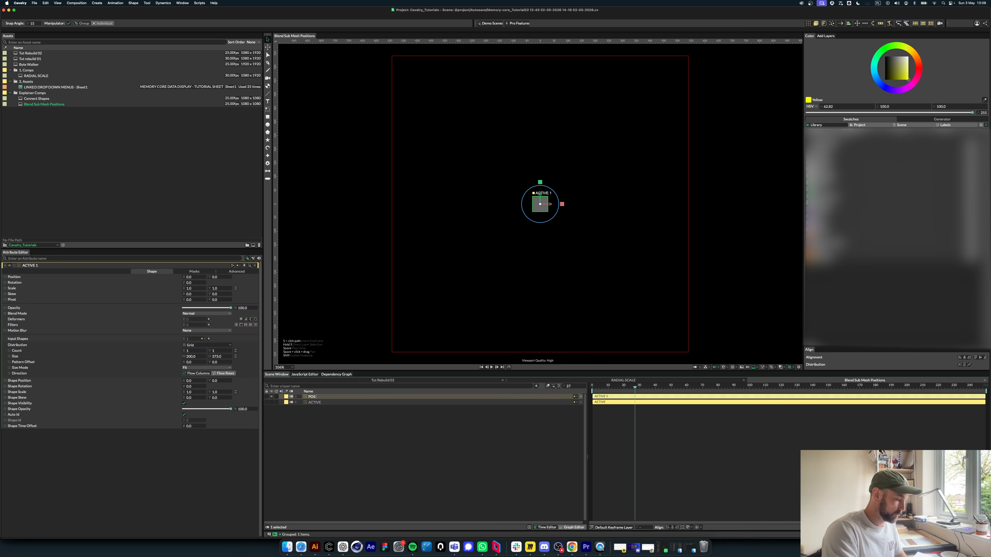
{"action": "key", "text": "Return"}
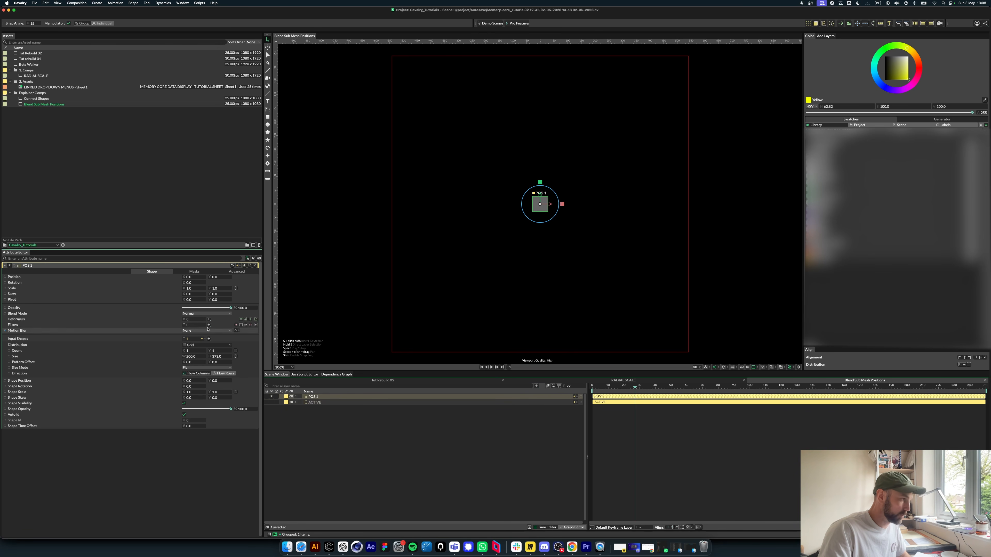
Step: Set POS 1's vertical grid count to 5
{"action": "double_click", "coordinate": [214, 351]}
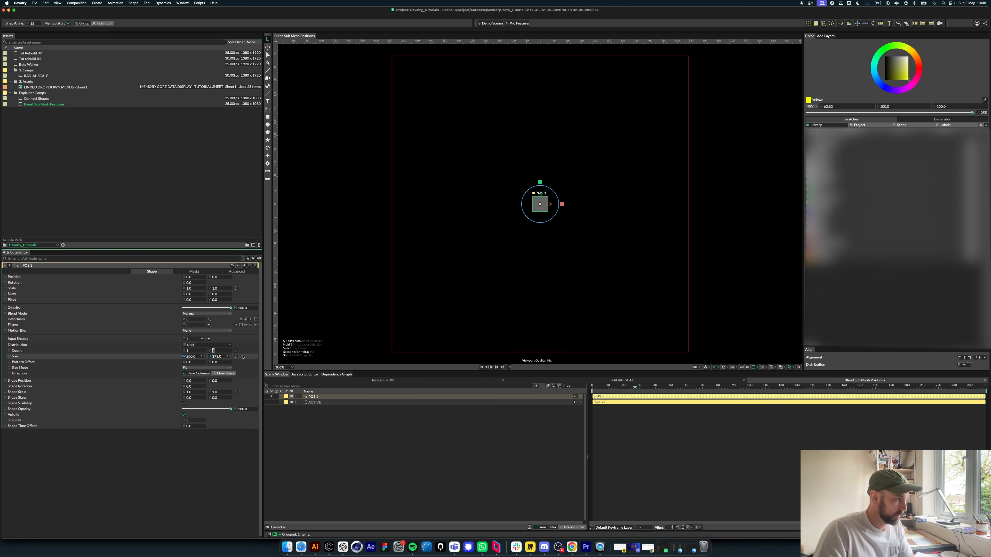
{"action": "left_click", "coordinate": [304, 402]}
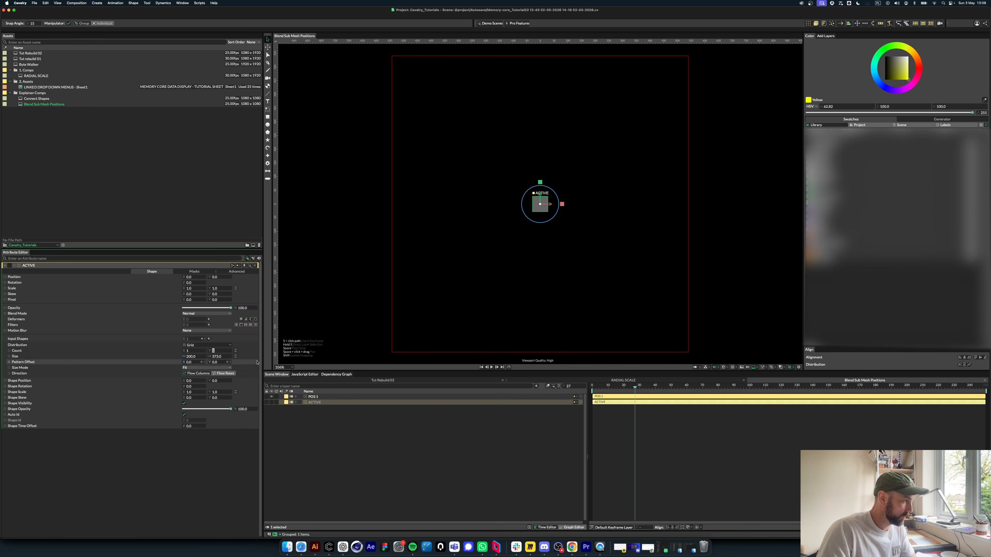
{"action": "type", "text": "5"}
{"action": "key", "text": "Return"}
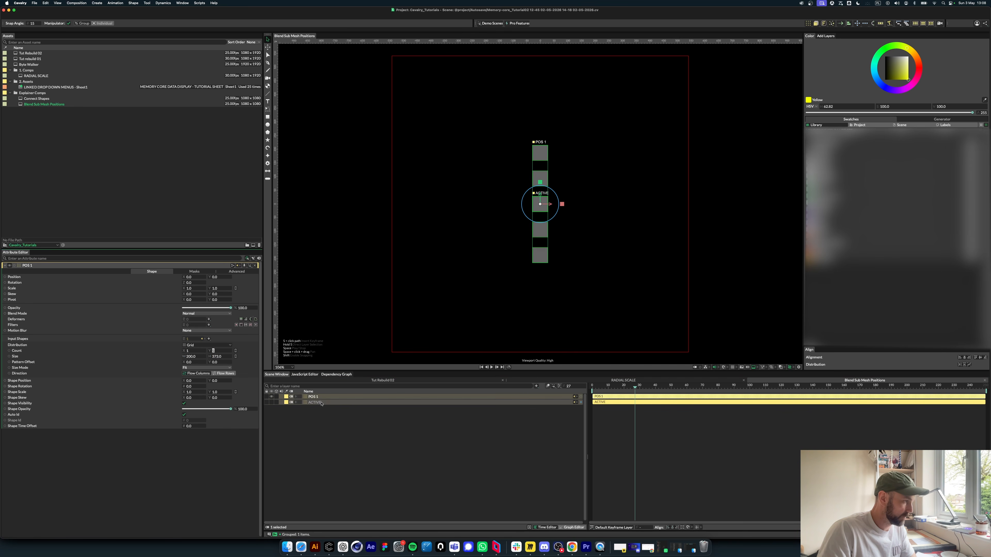
Step: Duplicate POS 1 and change the copy's distribution from Grid to Shuffle
{"action": "left_click", "coordinate": [310, 419]}
{"action": "left_click", "coordinate": [312, 396]}
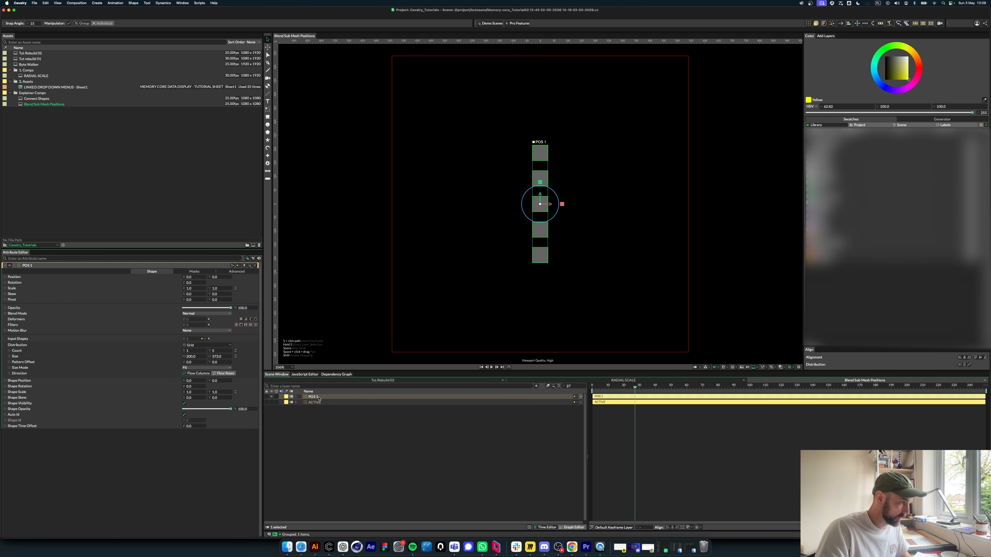
{"action": "key", "text": "super+d"}
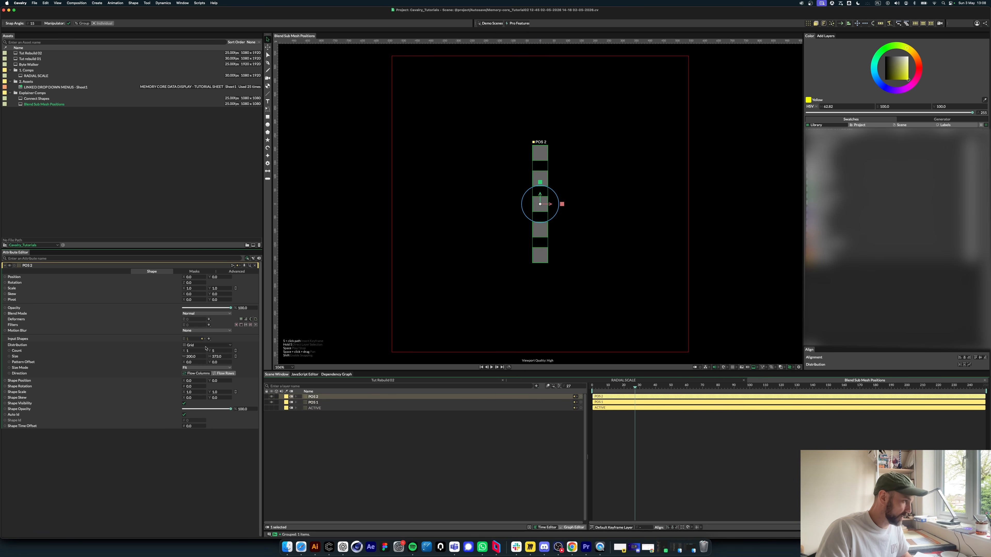
{"action": "left_click", "coordinate": [206, 347]}
{"action": "left_click", "coordinate": [195, 446]}
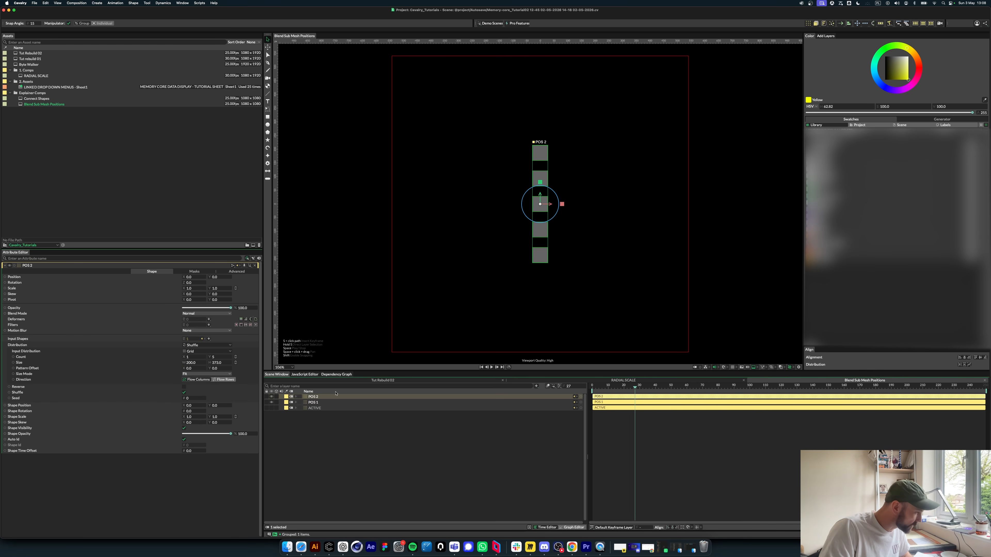
Step: Duplicate the shuffled POS 2 layer, set the copy's shuffle seed to 4, and duplicate that copy once more
{"action": "key", "text": "super+d"}
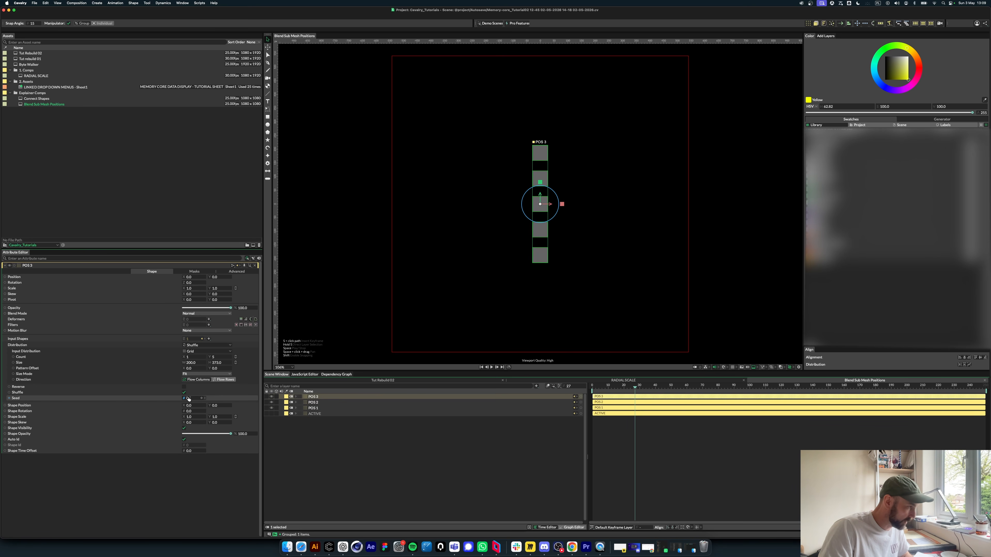
{"action": "left_click", "coordinate": [309, 441]}
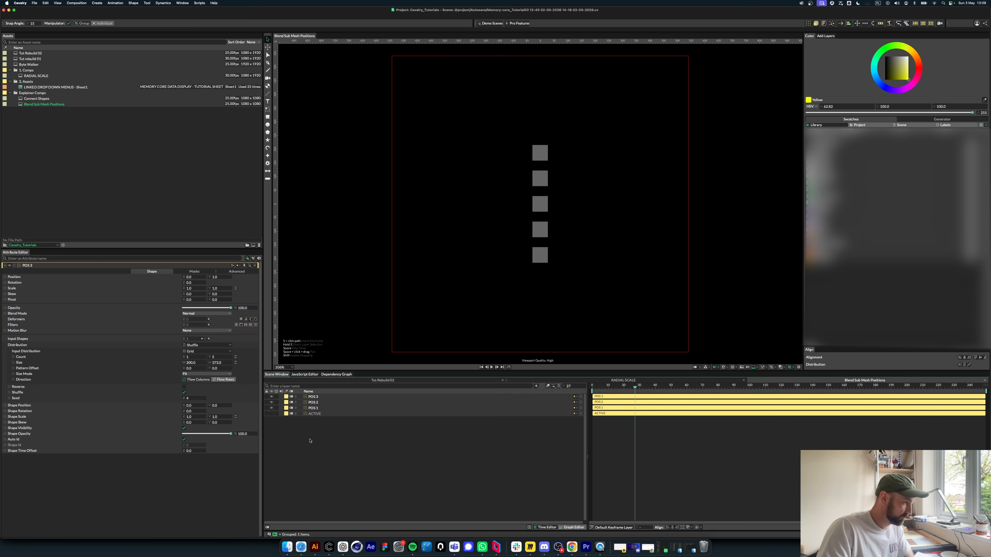
{"action": "left_click", "coordinate": [315, 398]}
{"action": "key", "text": "super+d"}
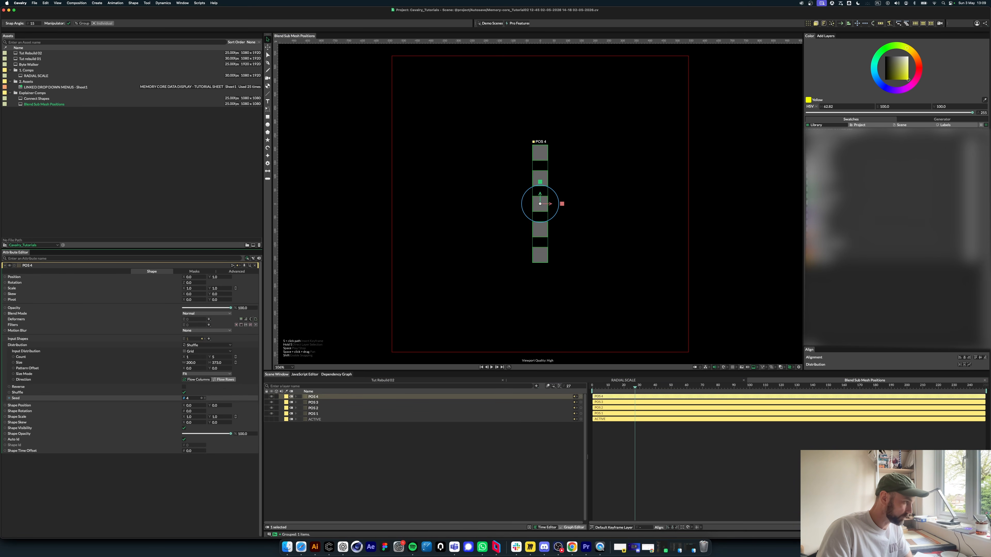
{"action": "left_click", "coordinate": [345, 452]}
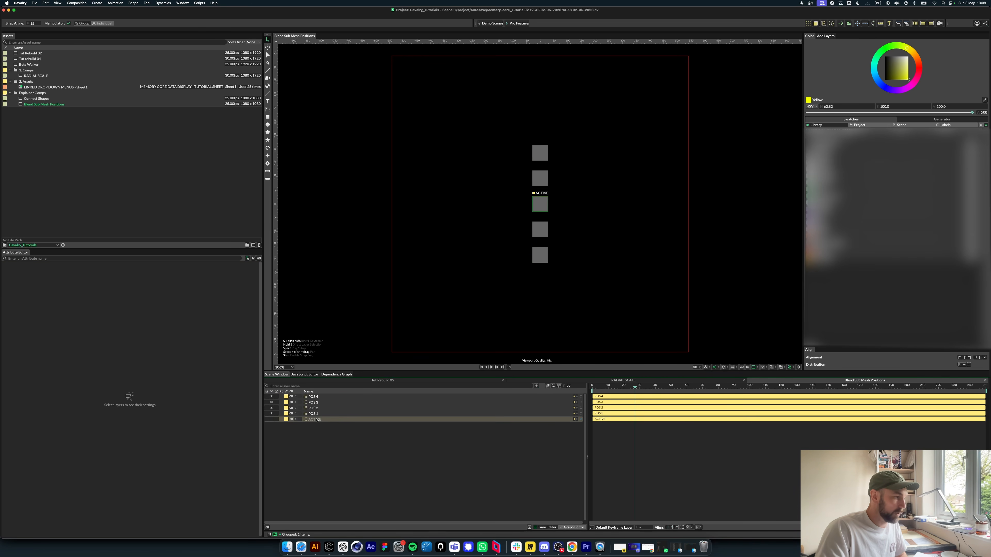
Step: Hide the POS 1, POS 2, POS 3 and POS 4 layers
{"action": "left_click", "coordinate": [301, 418]}
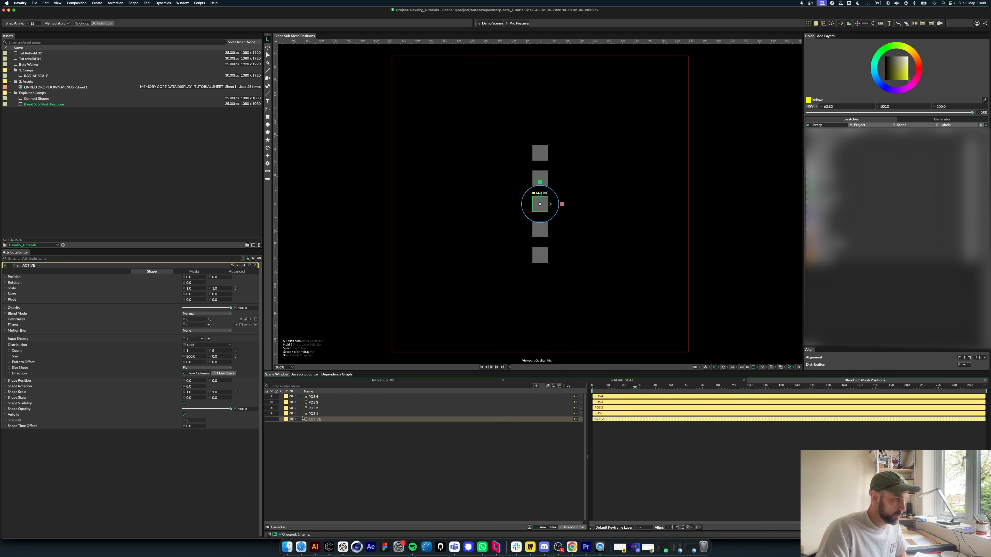
{"action": "left_click", "coordinate": [271, 413]}
{"action": "left_click", "coordinate": [272, 408]}
{"action": "left_click", "coordinate": [272, 402]}
{"action": "left_click", "coordinate": [271, 397]}
{"action": "left_click", "coordinate": [299, 436]}
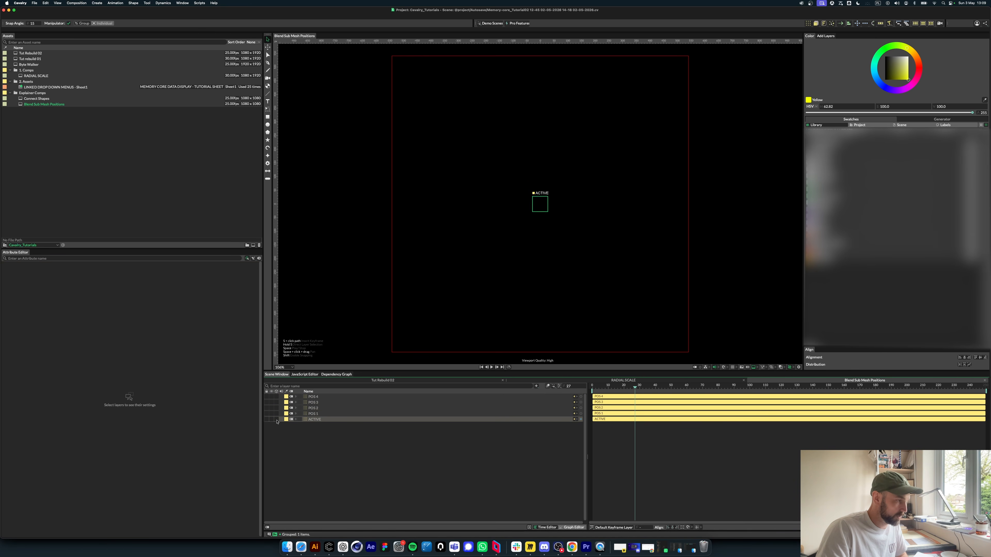
Step: Show the ACTIVE Duplicator and set its grid count to 1 by 5 with a vertical size of 0
{"action": "left_click", "coordinate": [273, 420]}
{"action": "left_click", "coordinate": [308, 419]}
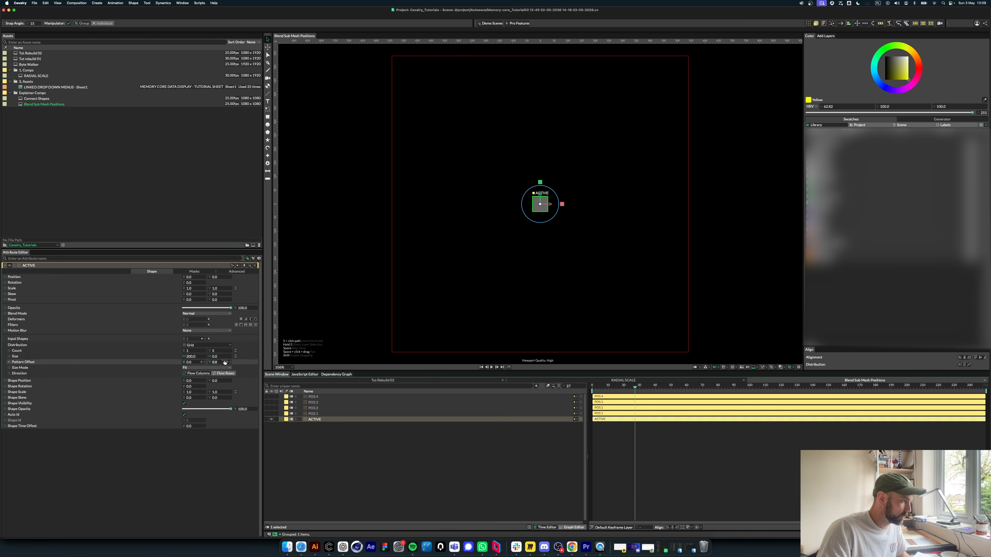
Step: Set the fill colour of the rectangle inside ACTIVE's BYTE group to orange, #FF9411
{"action": "left_click", "coordinate": [295, 419]}
{"action": "left_click", "coordinate": [311, 425]}
{"action": "left_click", "coordinate": [301, 425]}
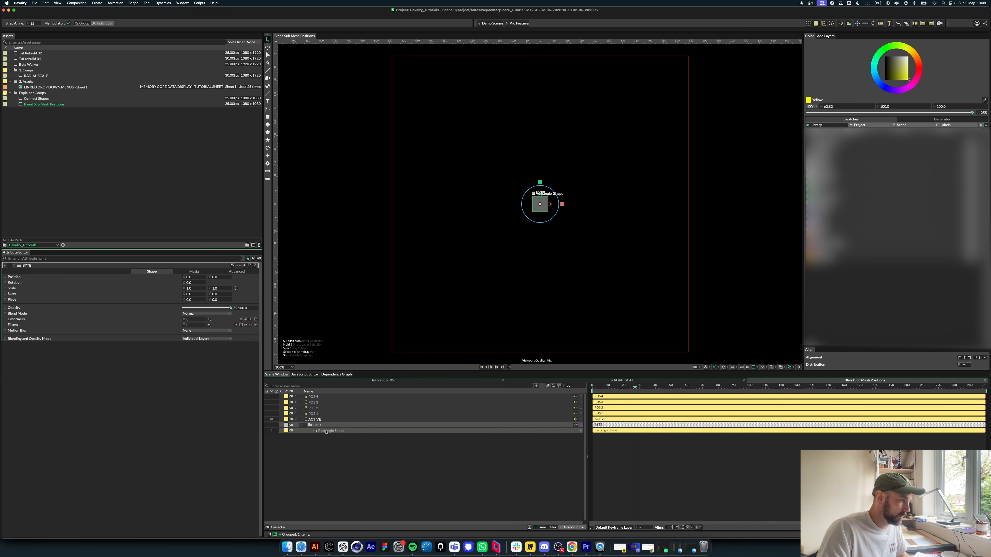
{"action": "left_click", "coordinate": [324, 430]}
{"action": "left_click", "coordinate": [170, 271]}
{"action": "left_click", "coordinate": [194, 283]}
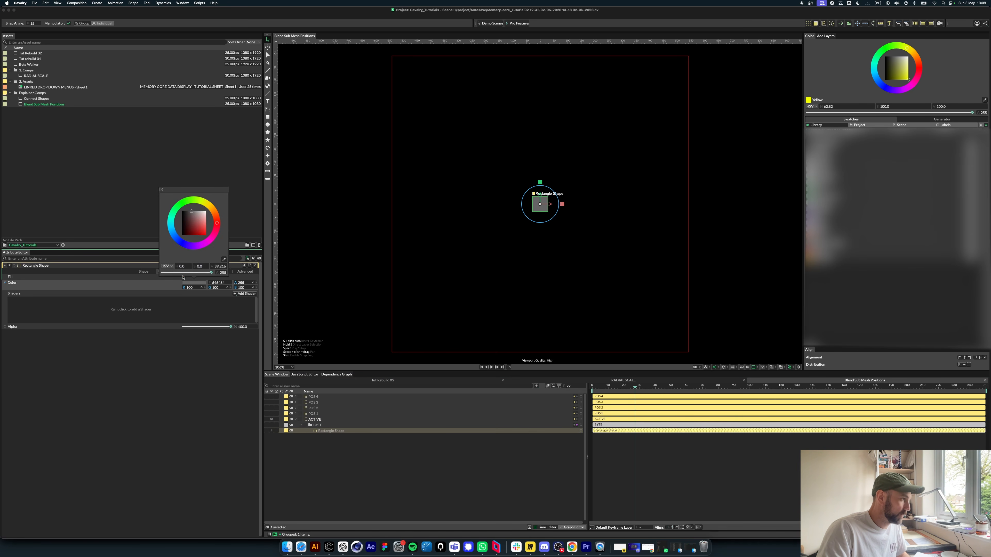
{"action": "left_click", "coordinate": [210, 233]}
{"action": "left_click_drag", "start_coordinate": [217, 220], "coordinate": [216, 211]}
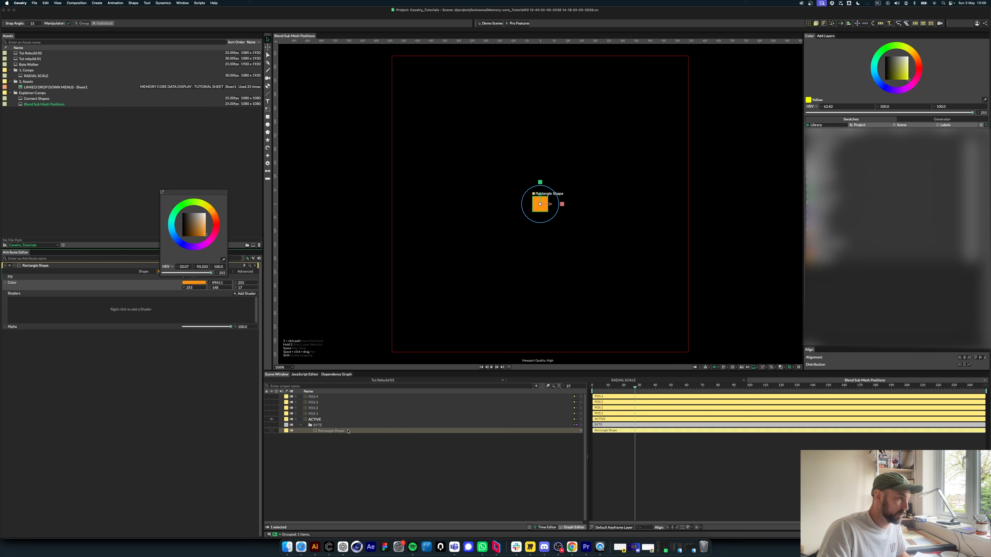
{"action": "left_click", "coordinate": [331, 460]}
{"action": "left_click", "coordinate": [329, 431]}
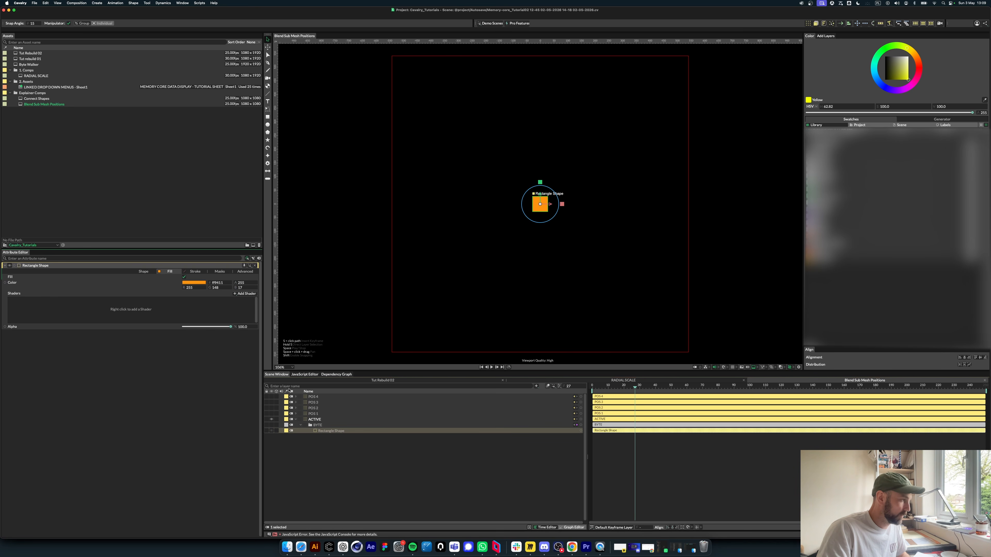
Step: Collapse ACTIVE and add a Blend Sub Mesh Positions deformer to it
{"action": "left_click", "coordinate": [296, 419]}
{"action": "left_click", "coordinate": [302, 420]}
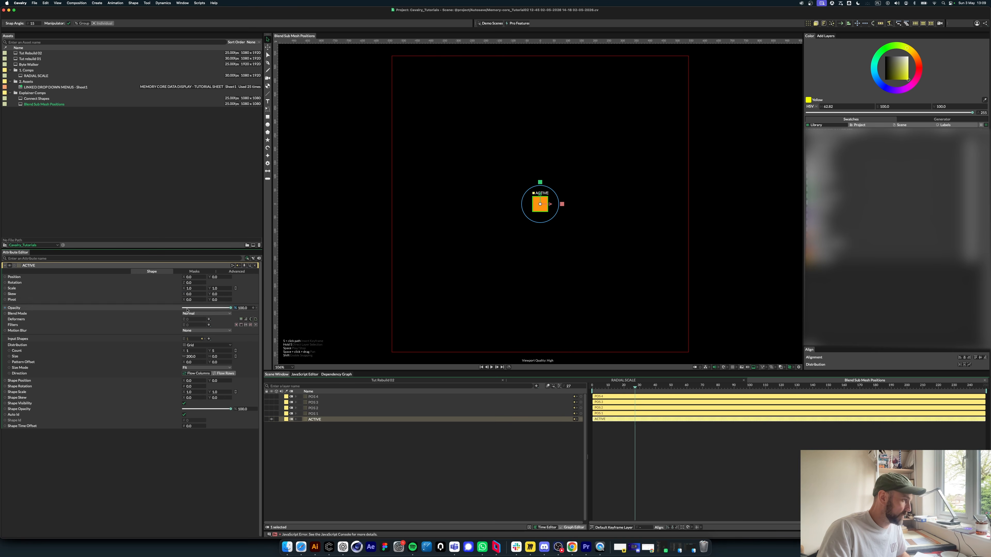
{"action": "left_click", "coordinate": [208, 319]}
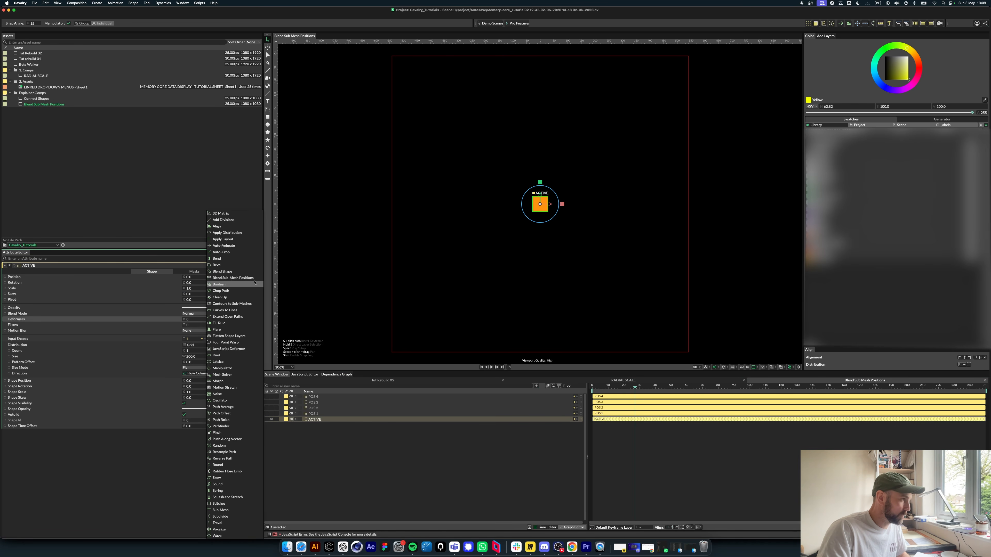
{"action": "left_click", "coordinate": [236, 277]}
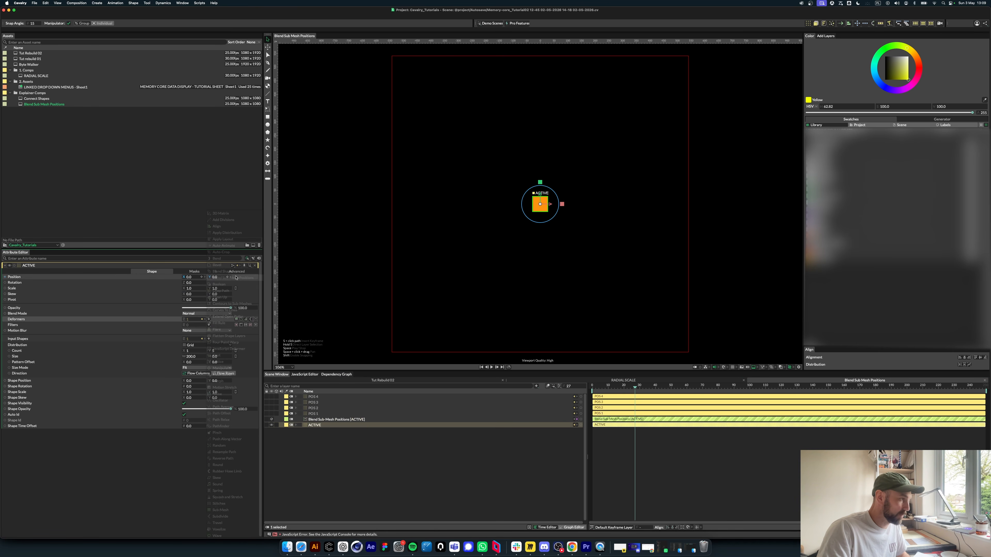
Step: Rename the Blend Sub Mesh Positions deformer to "start to pos 1"
{"action": "left_click", "coordinate": [362, 420]}
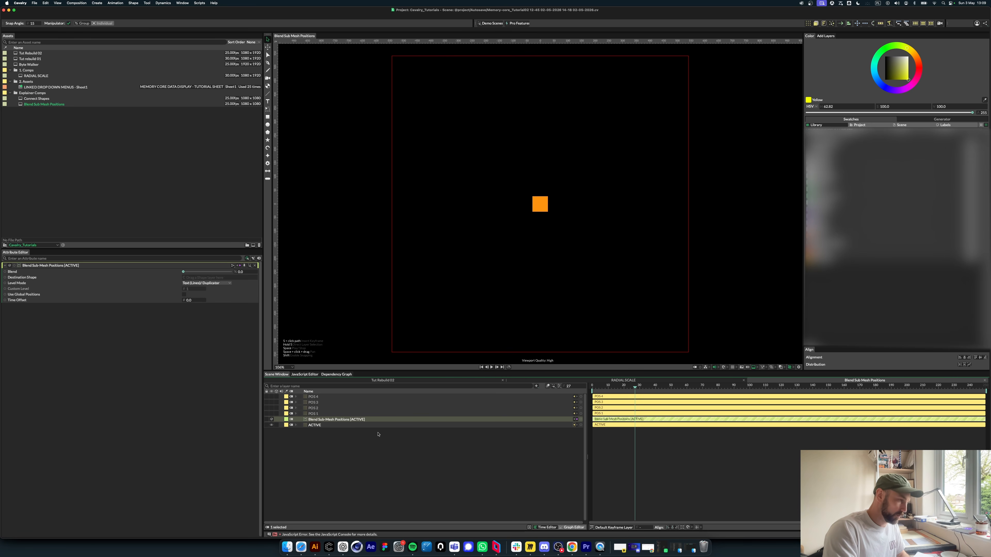
{"action": "type", "text": "start to pas 1"}
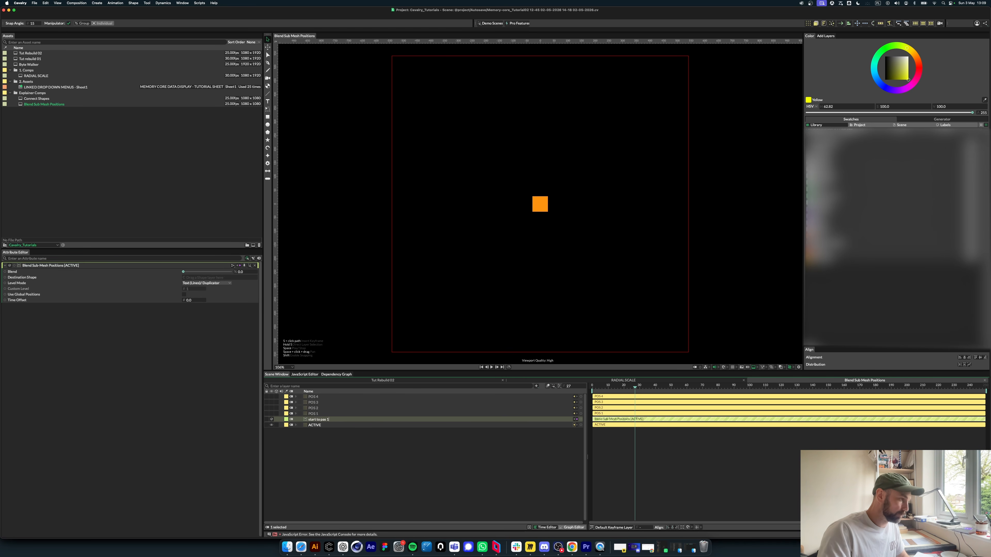
{"action": "key", "text": "Return"}
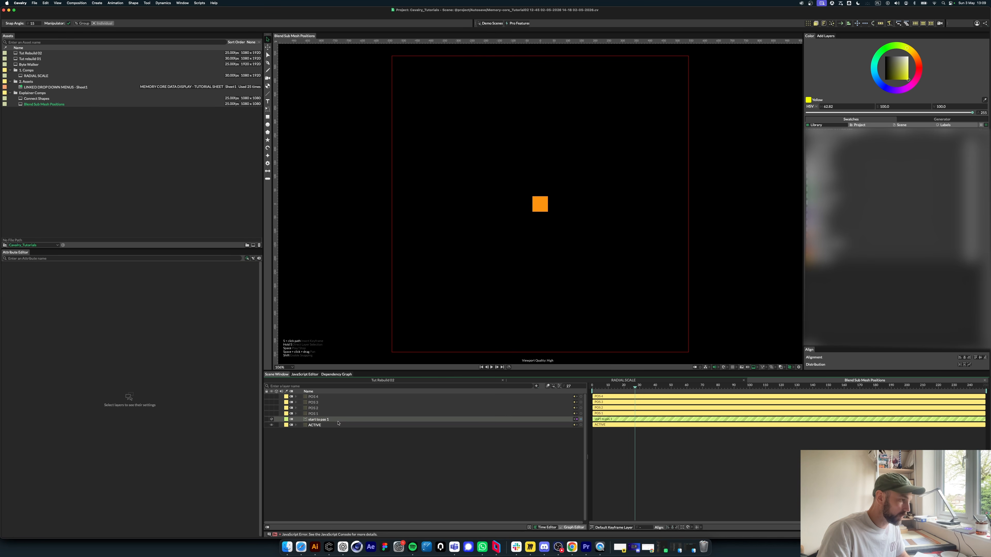
{"action": "key", "text": "BackSpace"}
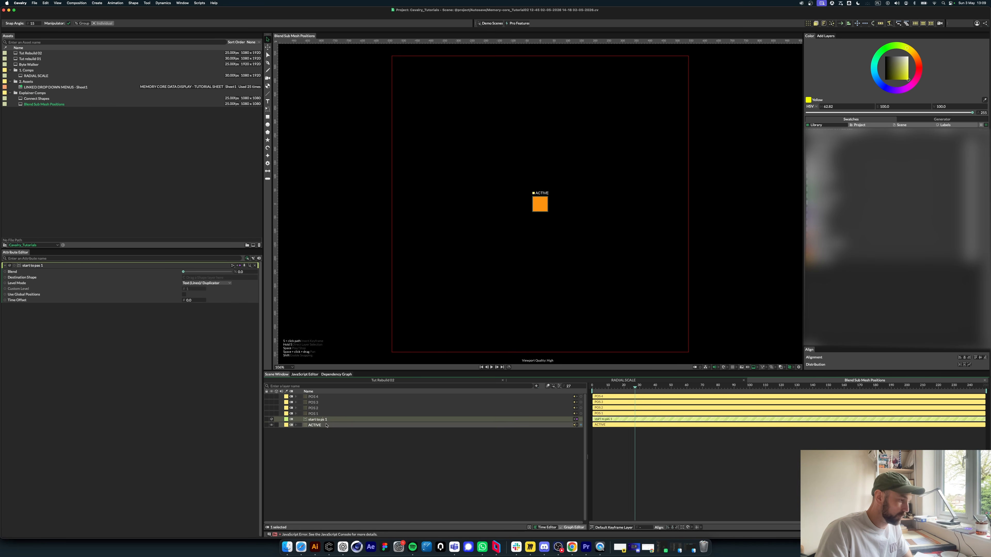
{"action": "type", "text": "o"}
{"action": "left_click", "coordinate": [345, 475]}
{"action": "left_click", "coordinate": [332, 421]}
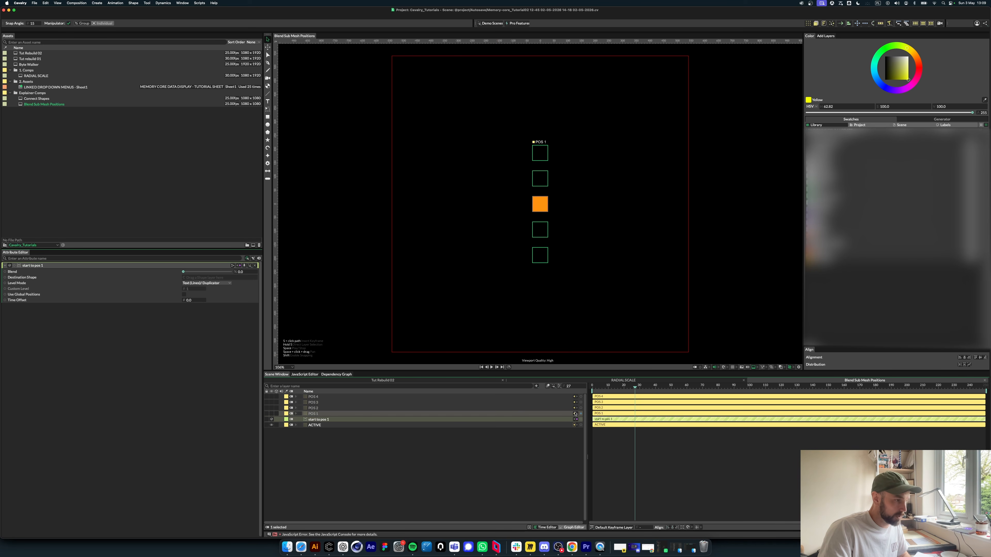
Step: Connect POS 1 as the deformer's destination shape and raise its Blend to 100
{"action": "left_click_drag", "start_coordinate": [580, 415], "coordinate": [197, 277]}
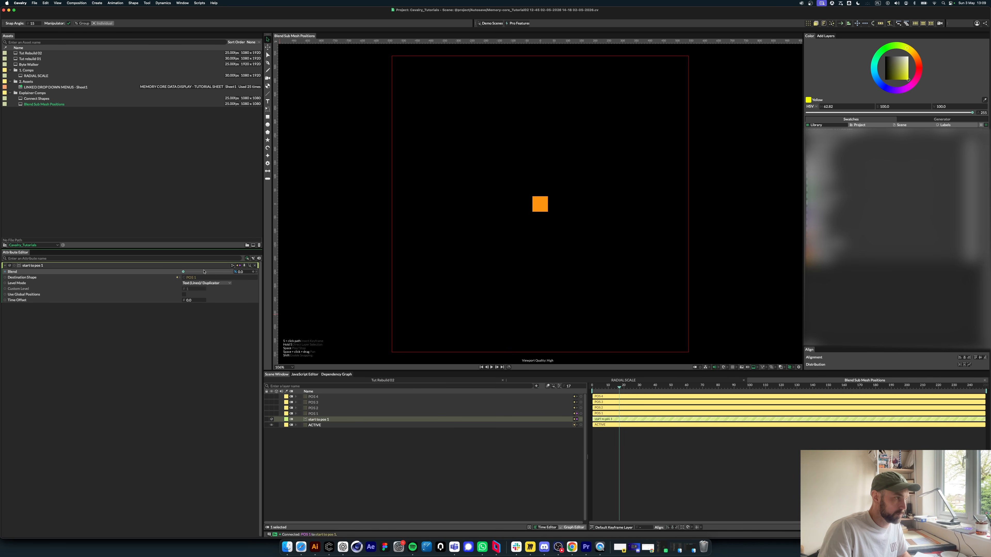
{"action": "left_click_drag", "start_coordinate": [198, 273], "coordinate": [243, 272]}
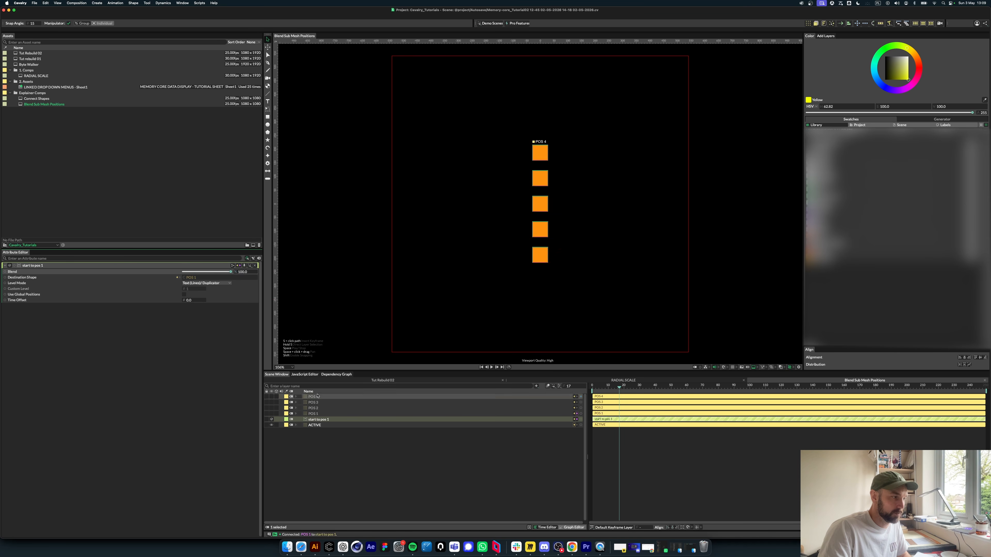
Step: Make POS 1 visible and set the size of the rectangle inside ACTIVE's BYTE group to 45 by 45
{"action": "left_click", "coordinate": [320, 414]}
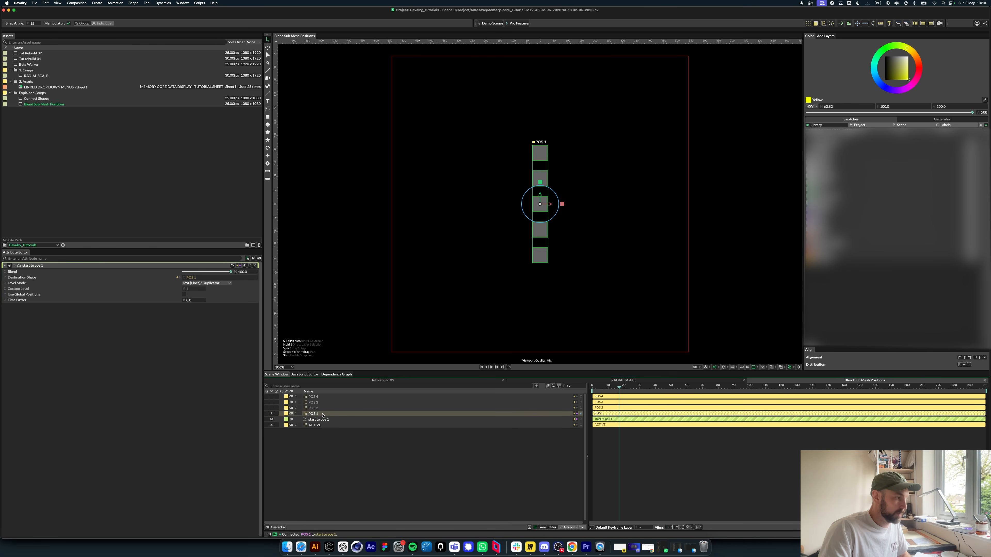
{"action": "left_click", "coordinate": [311, 425]}
{"action": "left_click", "coordinate": [295, 425]}
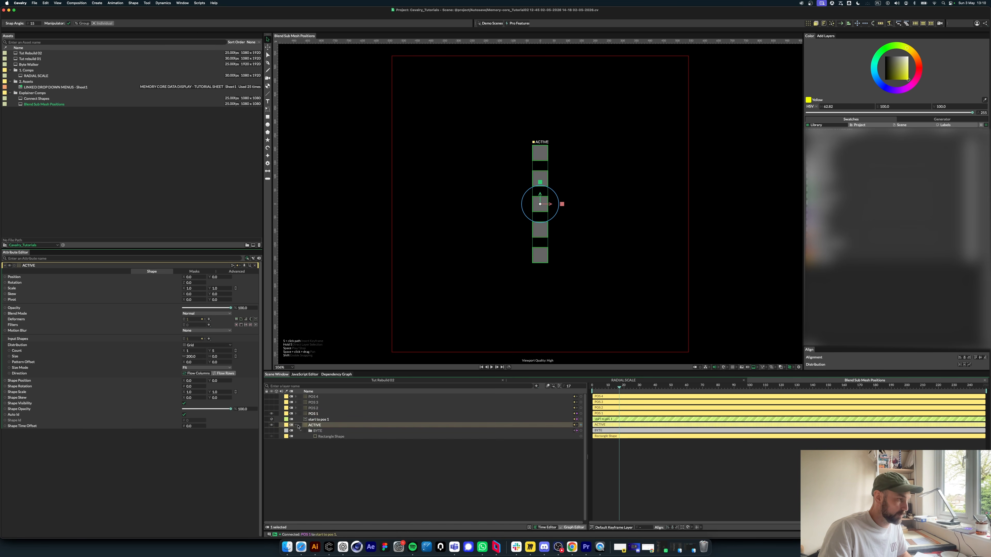
{"action": "left_click", "coordinate": [331, 436]}
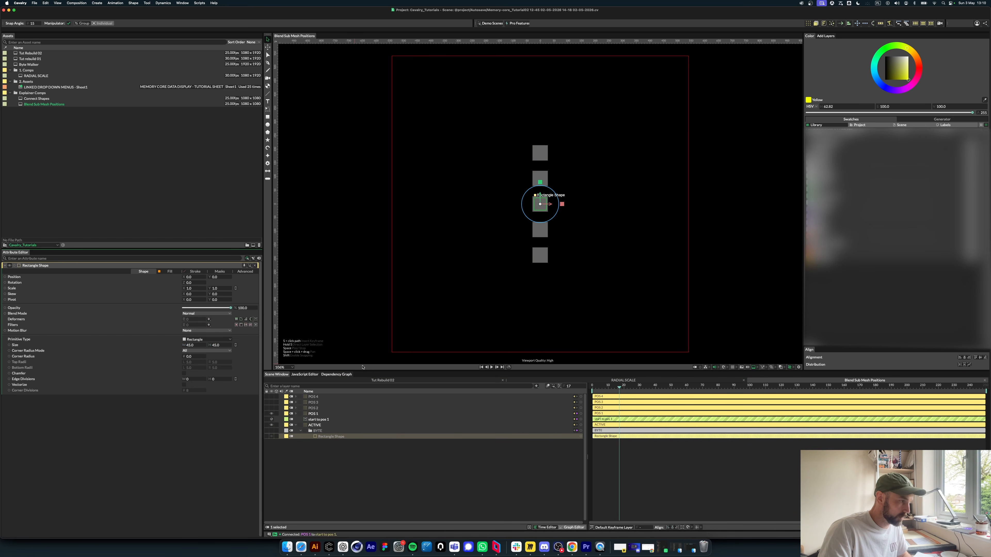
{"action": "left_click", "coordinate": [296, 425]}
Step: Move ACTIVE and the start to pos 1 deformer above the POS layers in the layer order
{"action": "left_click", "coordinate": [318, 424]}
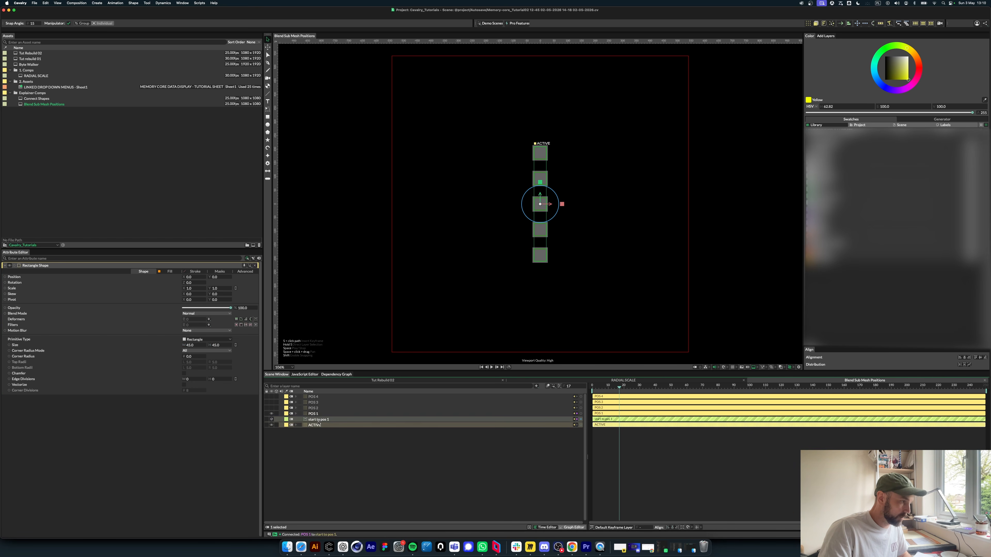
{"action": "left_click", "coordinate": [320, 421], "text": "shift"}
{"action": "left_click_drag", "start_coordinate": [320, 421], "coordinate": [320, 395]}
{"action": "left_click", "coordinate": [386, 464]}
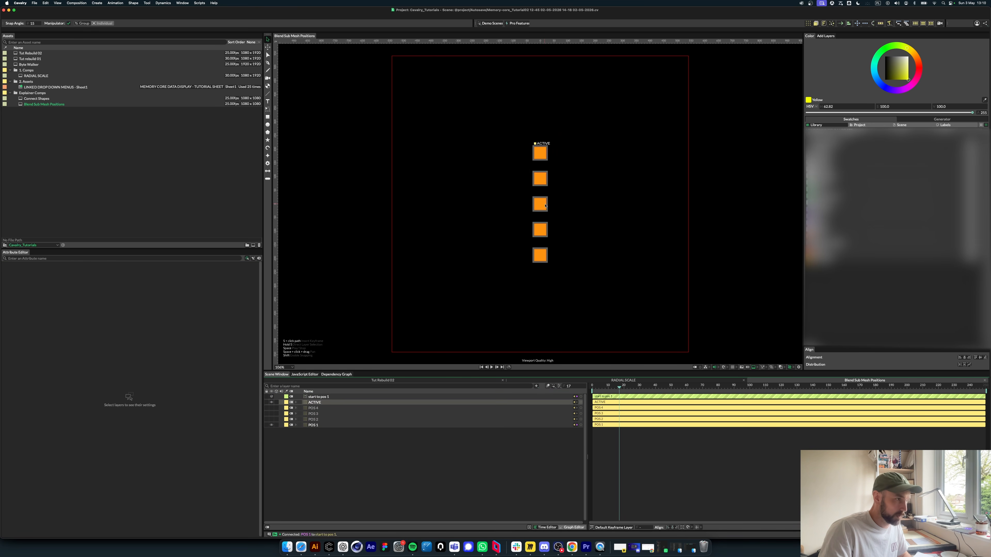
Step: Keyframe the Blend of start to pos 1 at 0 on frame 17 and at 100 around frame 35
{"action": "left_click", "coordinate": [318, 396]}
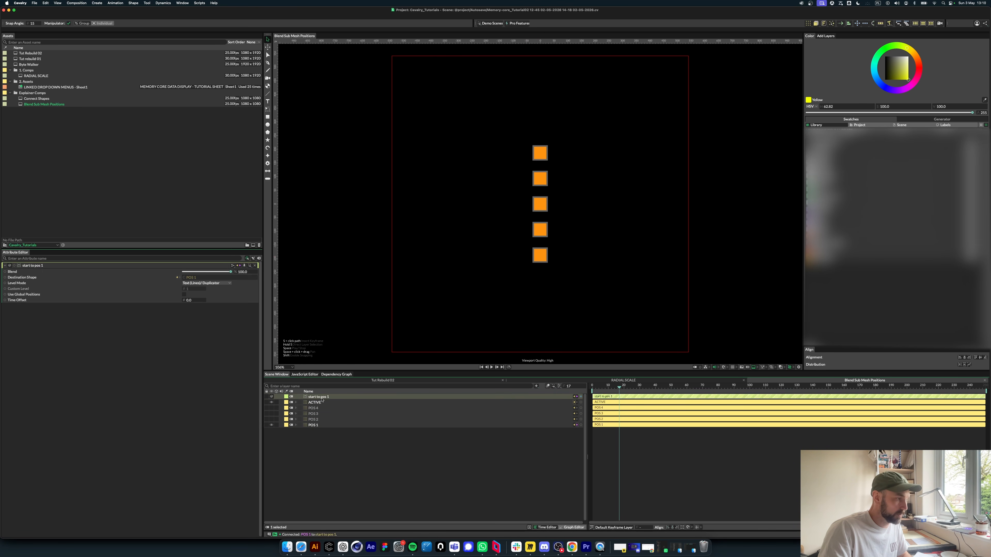
{"action": "left_click_drag", "start_coordinate": [183, 272], "coordinate": [252, 311]}
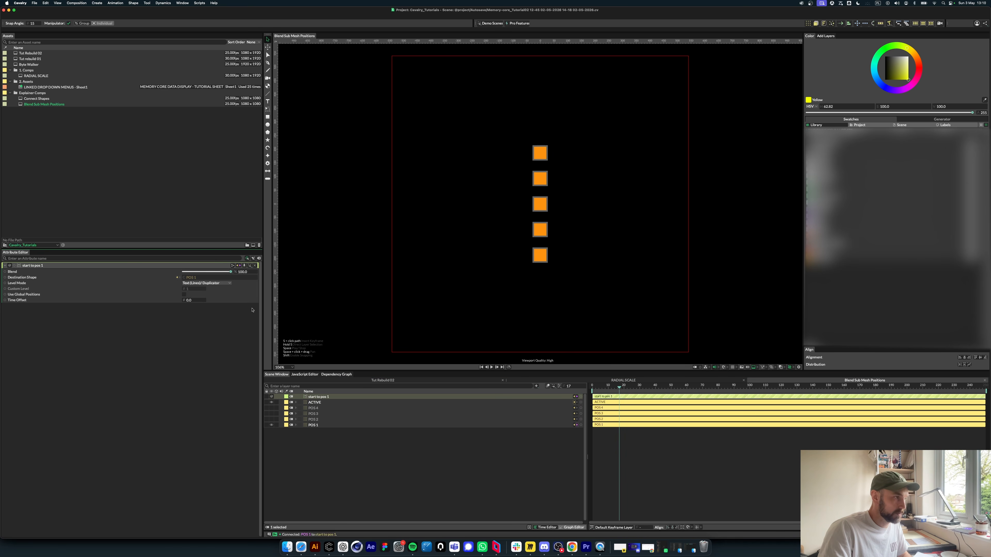
{"action": "left_click", "coordinate": [242, 273]}
{"action": "type", "text": "0"}
{"action": "key", "text": "Return"}
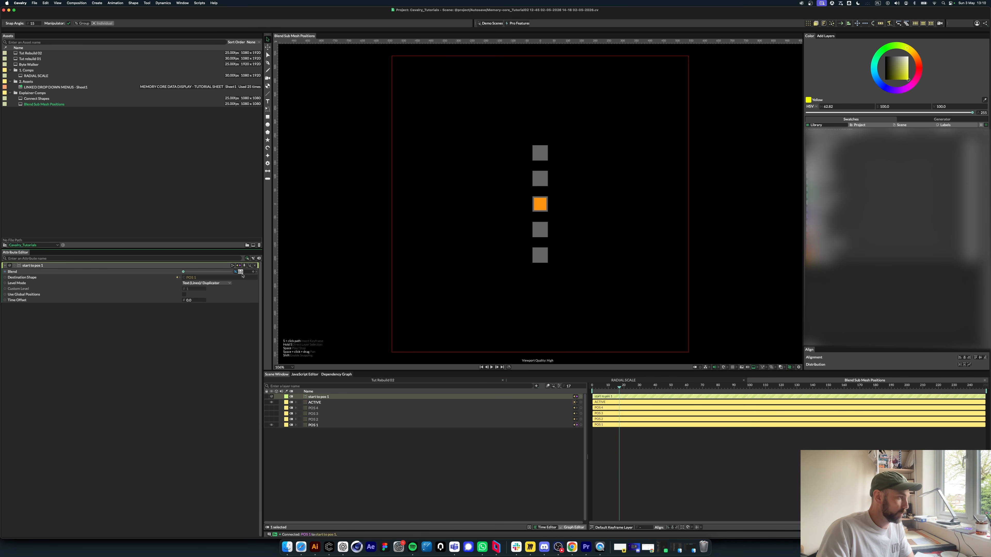
{"action": "left_click", "coordinate": [253, 272]}
{"action": "left_click_drag", "start_coordinate": [633, 390], "coordinate": [652, 400]}
{"action": "left_click", "coordinate": [242, 272]}
{"action": "type", "text": "100"}
{"action": "key", "text": "Return"}
Step: Preview the blend animation and apply Very Slow In, Very Slow Out magic easing to its keyframes
{"action": "left_click", "coordinate": [417, 453]}
{"action": "key", "text": "space"}
{"action": "key", "text": "space"}
{"action": "right_click", "coordinate": [631, 403]}
{"action": "mouse_move", "coordinate": [650, 426]}
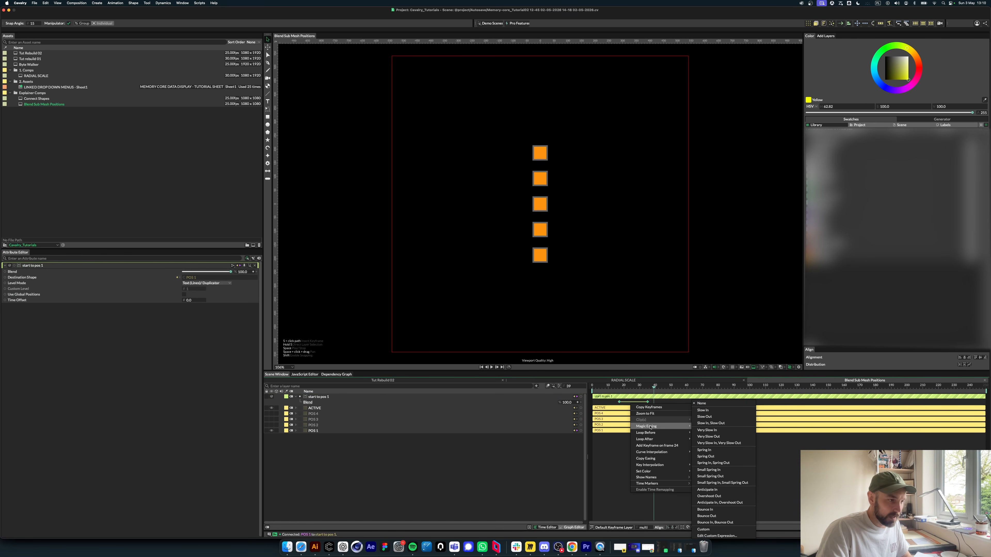
{"action": "left_click", "coordinate": [729, 445]}
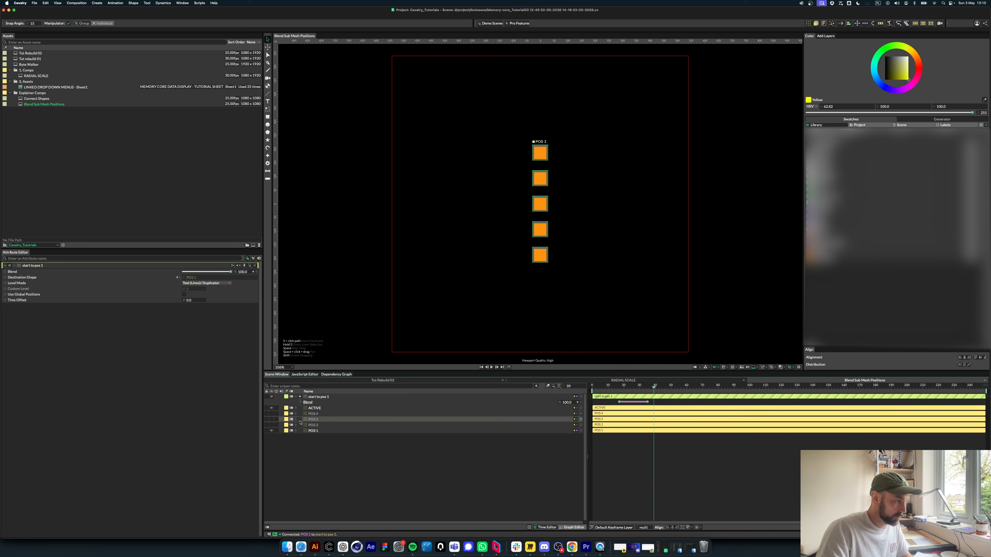
{"action": "left_click", "coordinate": [322, 450]}
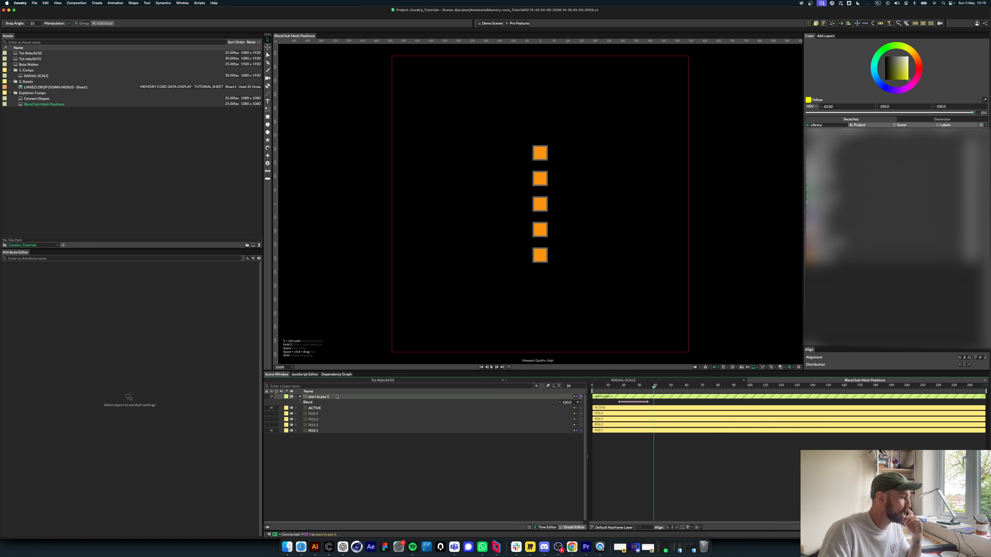
Step: Add a Stagger behaviour to the Time Offset of start to pos 1, with Maximum 20 and Offset -20
{"action": "left_click", "coordinate": [324, 398]}
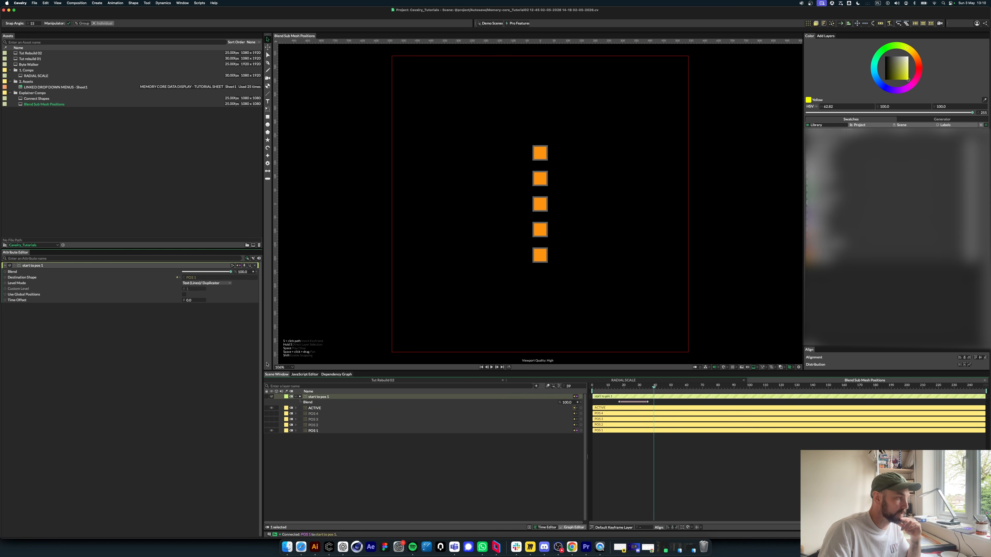
{"action": "right_click", "coordinate": [24, 300]}
{"action": "mouse_move", "coordinate": [47, 345]}
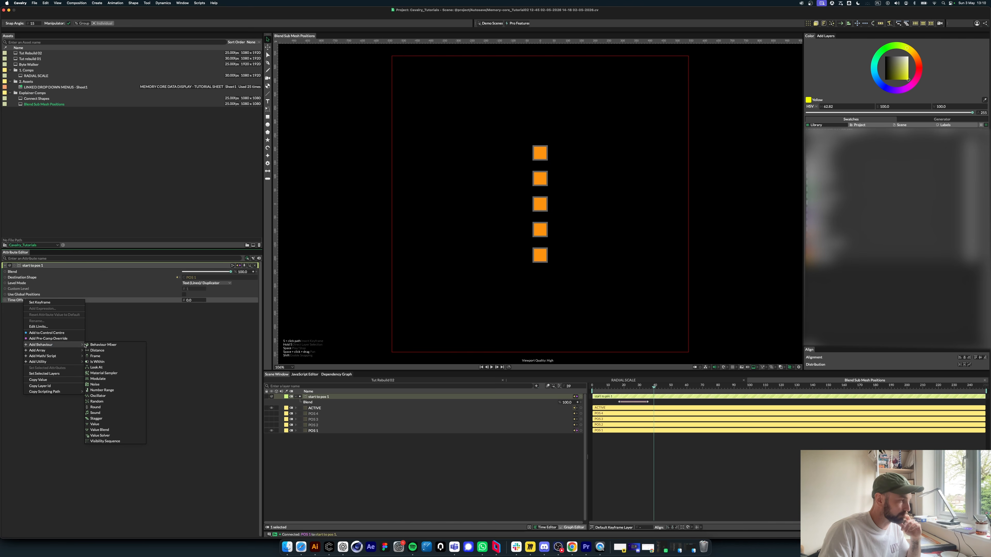
{"action": "left_click", "coordinate": [96, 419]}
{"action": "left_click", "coordinate": [336, 396]}
{"action": "left_click", "coordinate": [189, 288]}
{"action": "type", "text": "20"}
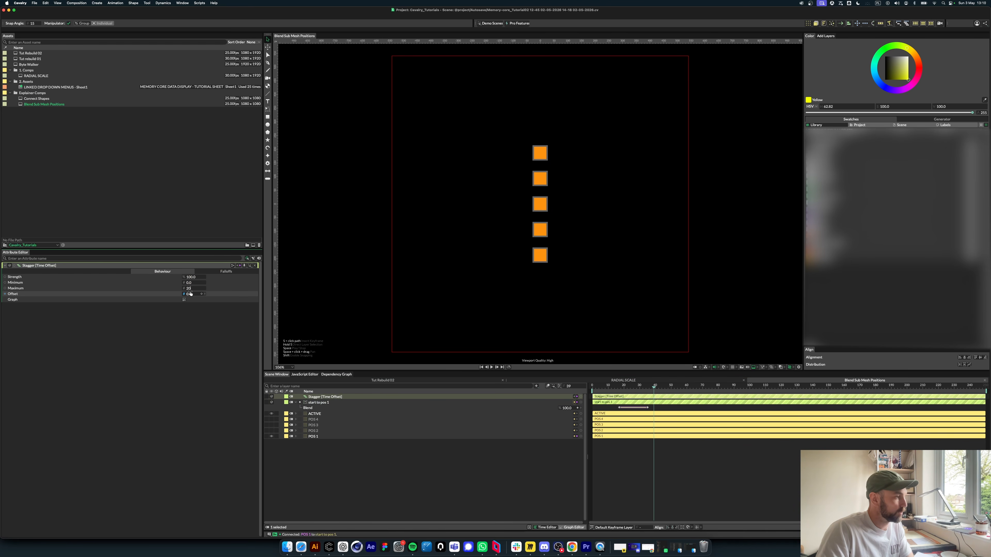
{"action": "key", "text": "Return"}
{"action": "left_click", "coordinate": [370, 444]}
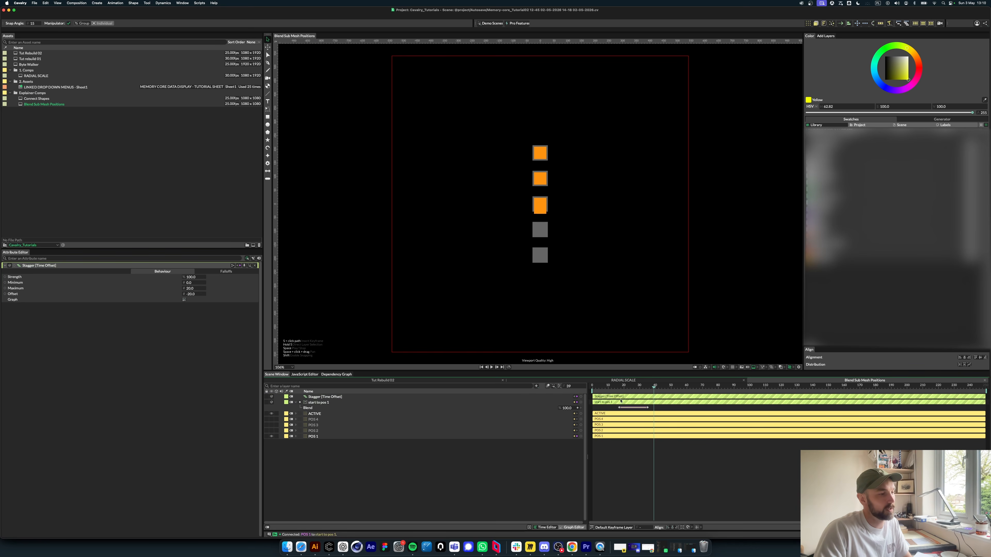
Step: Preview the staggered motion from about frame 17 and nest the Stagger under the start to pos 1 deformer
{"action": "left_click_drag", "start_coordinate": [653, 389], "coordinate": [621, 390]}
{"action": "key", "text": "space"}
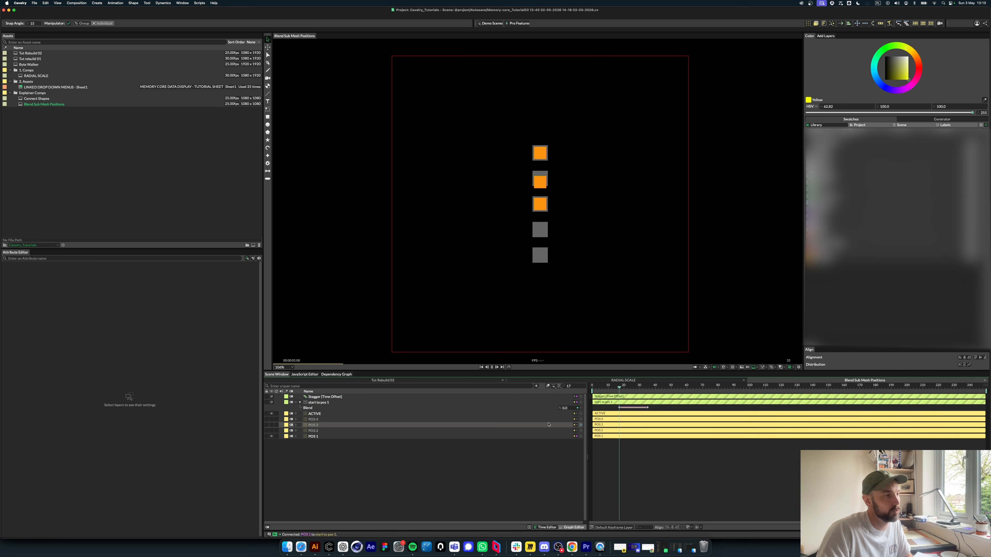
{"action": "key", "text": "space"}
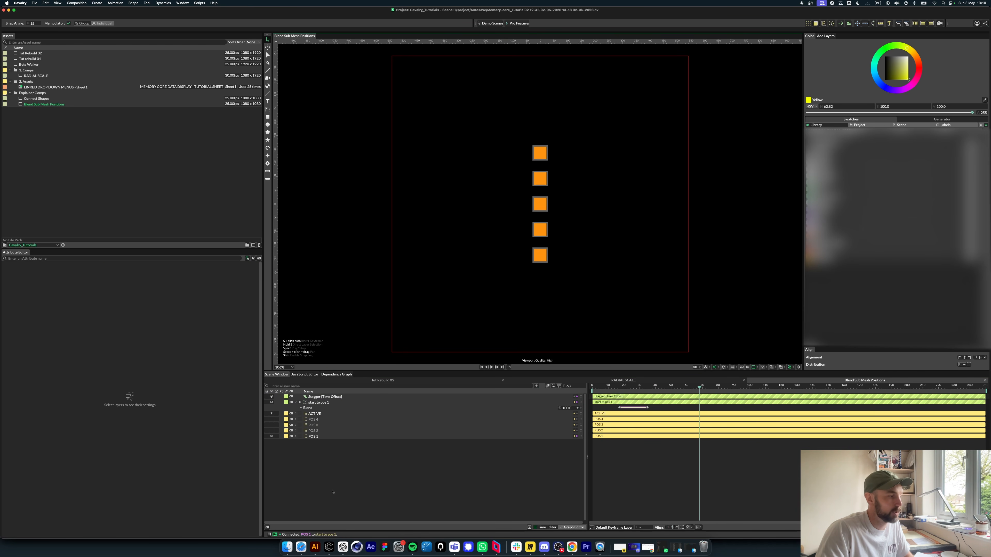
{"action": "left_click_drag", "start_coordinate": [322, 396], "coordinate": [316, 406]}
{"action": "left_click", "coordinate": [295, 397]}
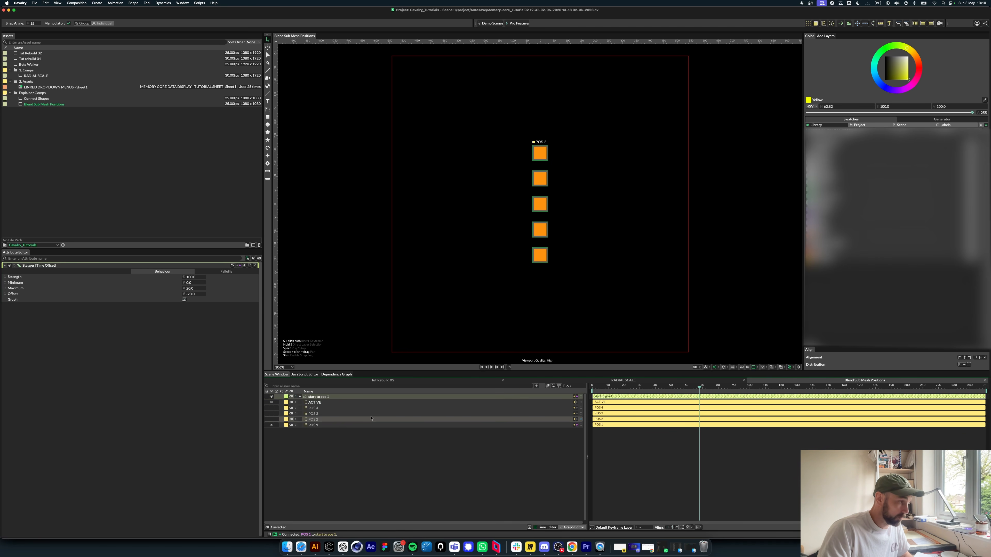
Step: Duplicate the start to pos 1 deformer as "pos 1 to ps 2" and connect it to ACTIVE's Deformers
{"action": "left_click", "coordinate": [325, 397]}
{"action": "key", "text": "super+d"}
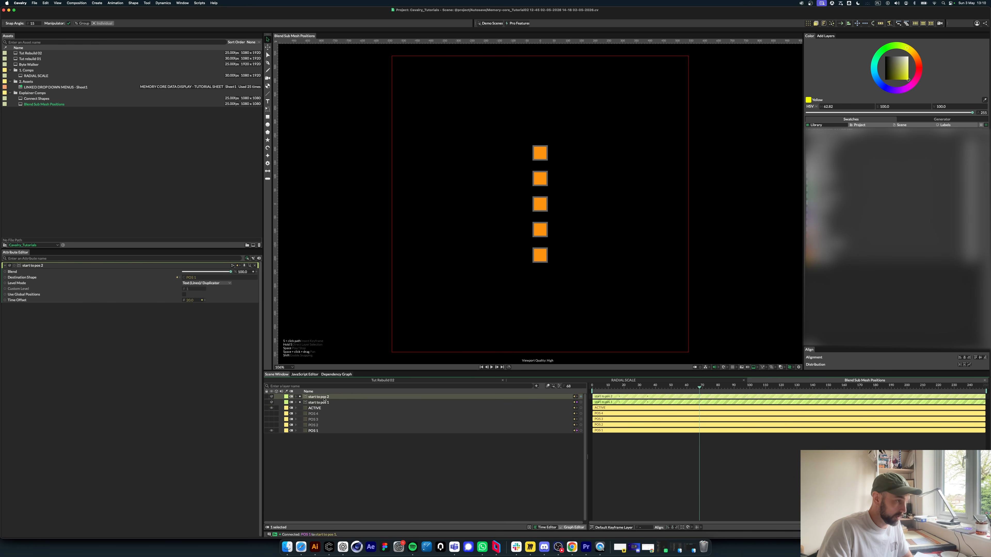
{"action": "double_click", "coordinate": [324, 397]}
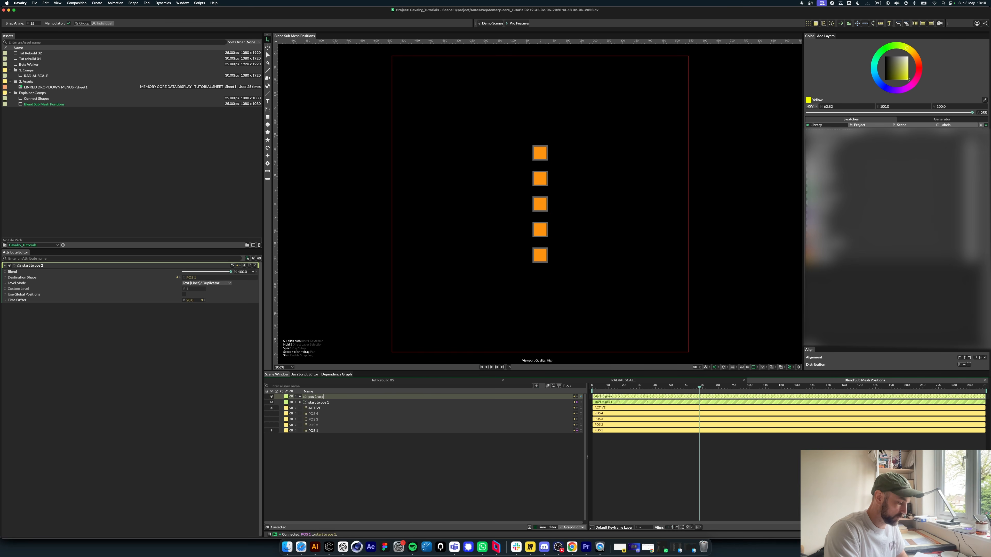
{"action": "left_click", "coordinate": [350, 449]}
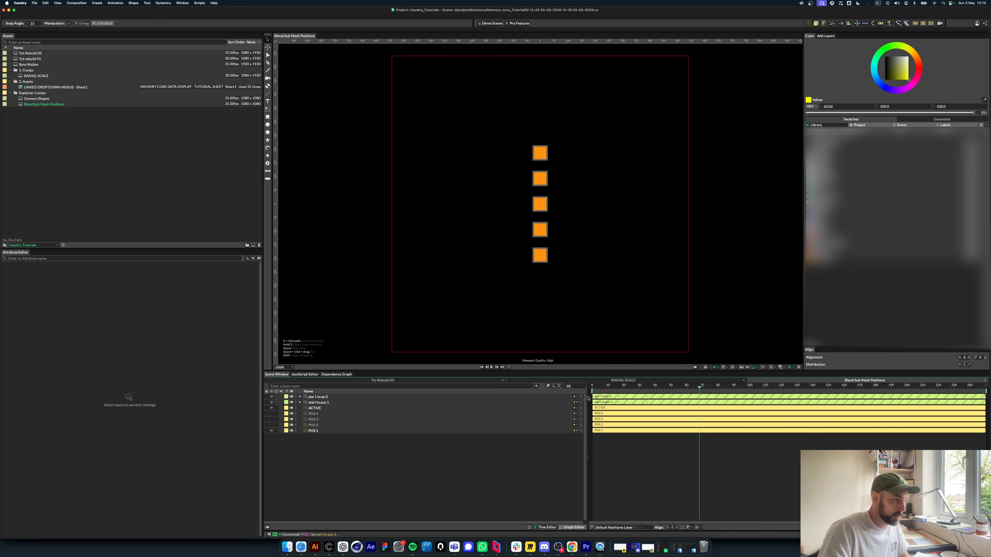
{"action": "left_click_drag", "start_coordinate": [581, 396], "coordinate": [317, 409]}
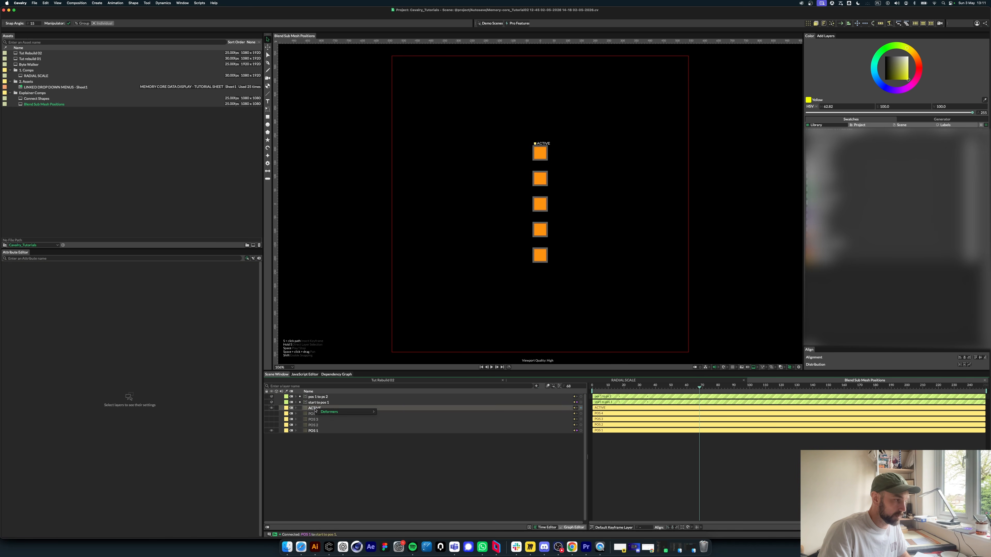
{"action": "left_click", "coordinate": [390, 412]}
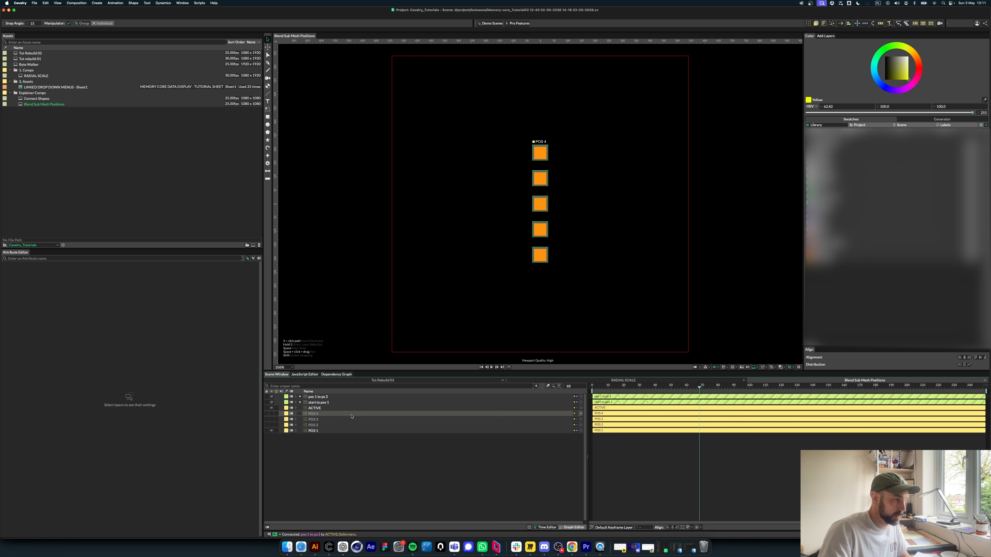
Step: Shift the Blend keyframes of pos 1 to ps 2 to start around frame 67 and preview the animation
{"action": "left_click", "coordinate": [291, 396]}
{"action": "left_click", "coordinate": [295, 396]}
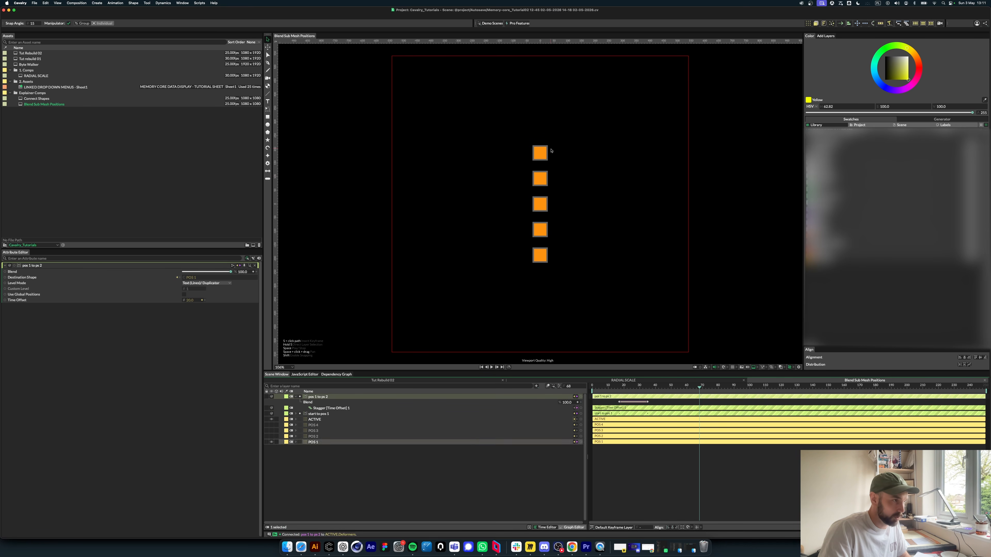
{"action": "left_click", "coordinate": [623, 402]}
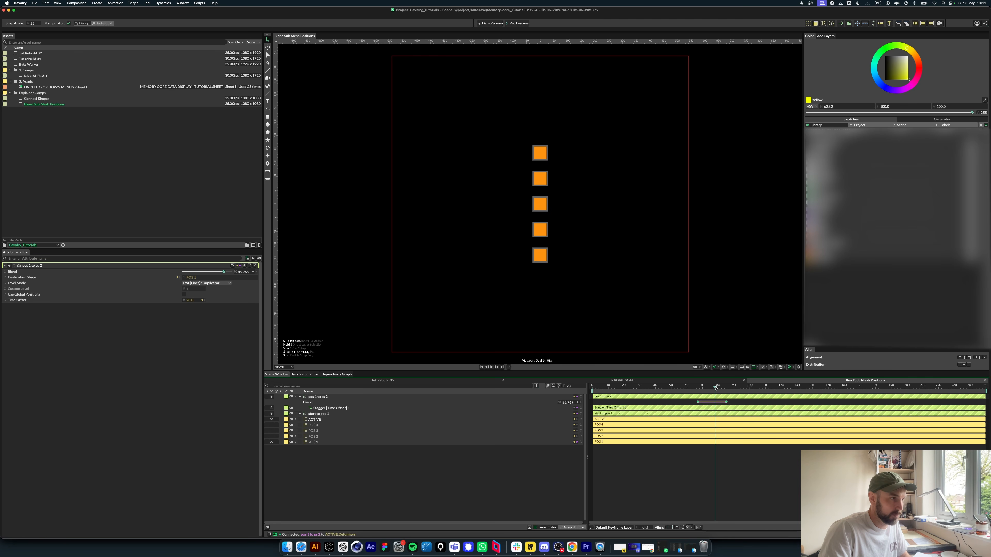
{"action": "key", "text": "space"}
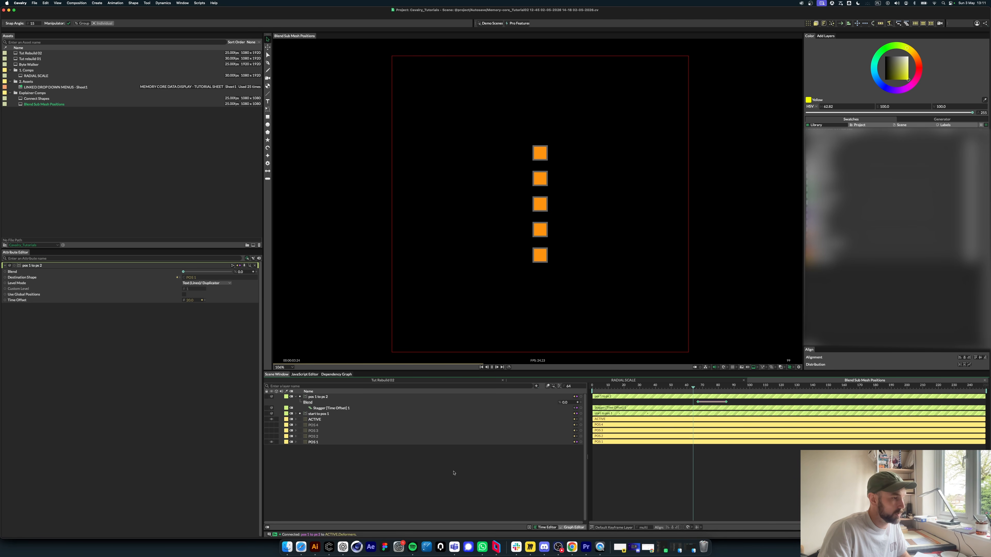
{"action": "key", "text": "space"}
Step: Connect POS 2 as the destination shape of the pos 1 to ps 2 deformer and preview the animation
{"action": "left_click", "coordinate": [384, 395]}
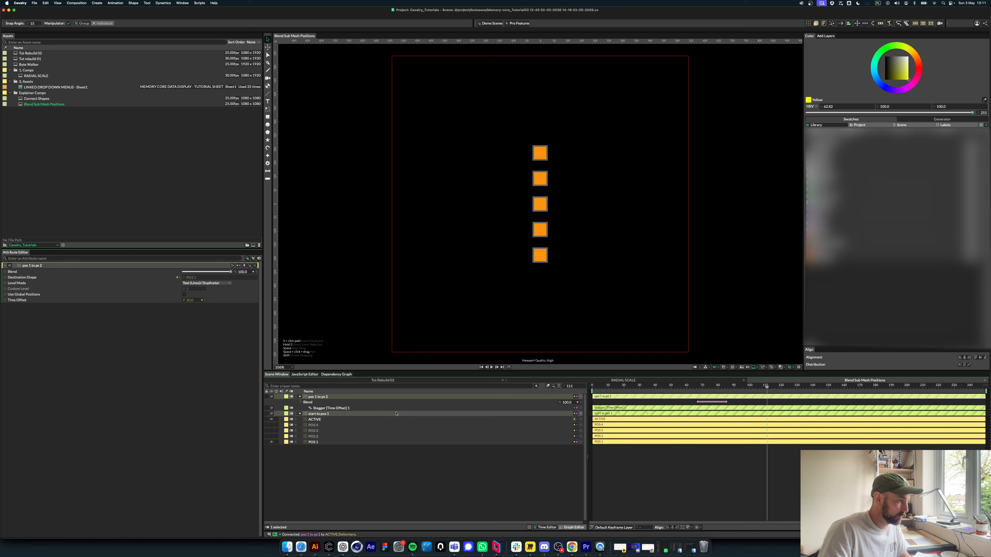
{"action": "left_click_drag", "start_coordinate": [580, 438], "coordinate": [194, 278]}
{"action": "key", "text": "Escape"}
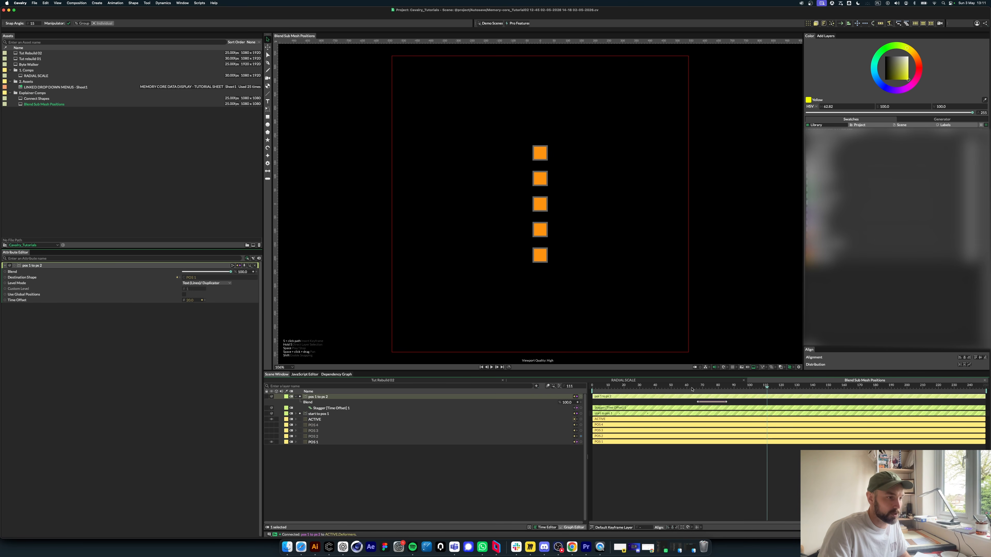
{"action": "key", "text": "space"}
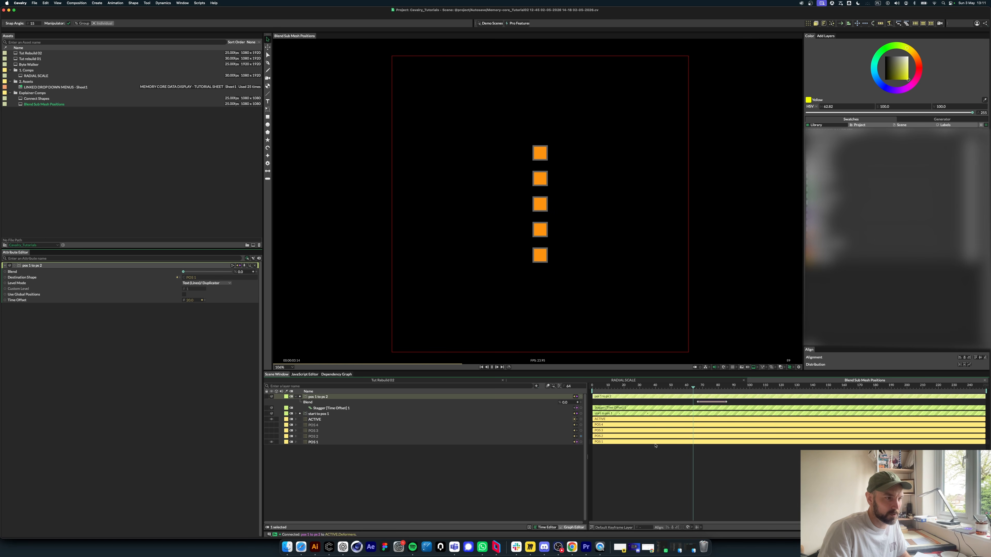
{"action": "key", "text": "space"}
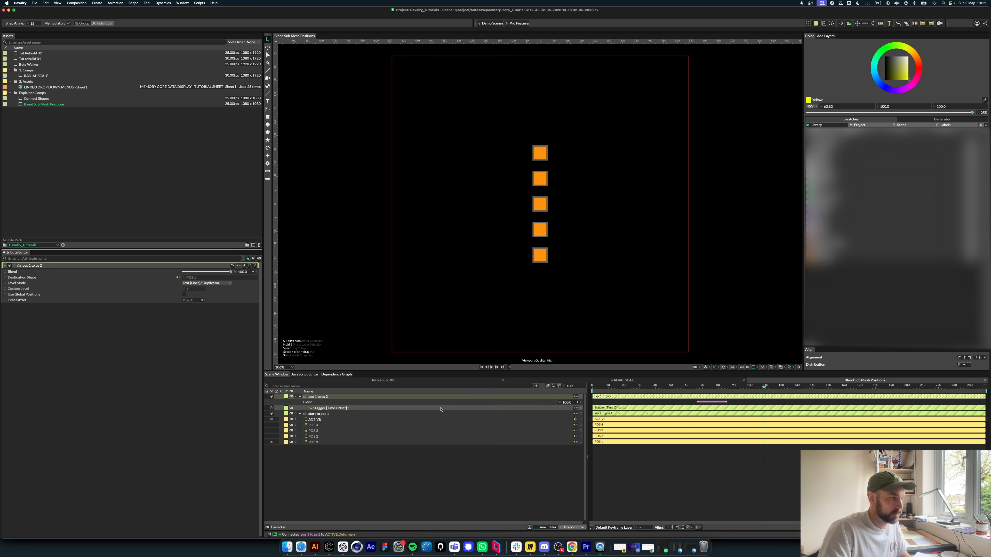
{"action": "left_click_drag", "start_coordinate": [582, 438], "coordinate": [191, 278]}
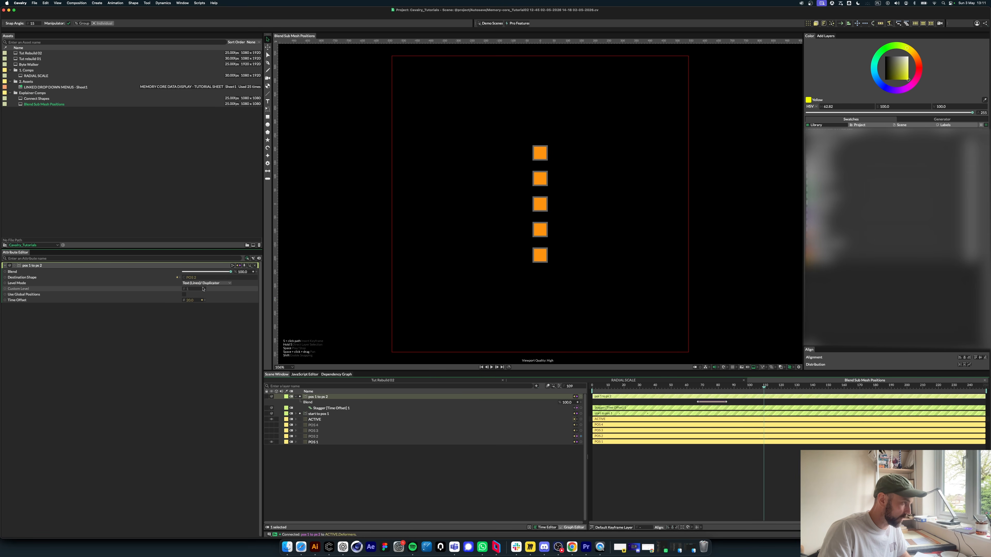
{"action": "key", "text": "space"}
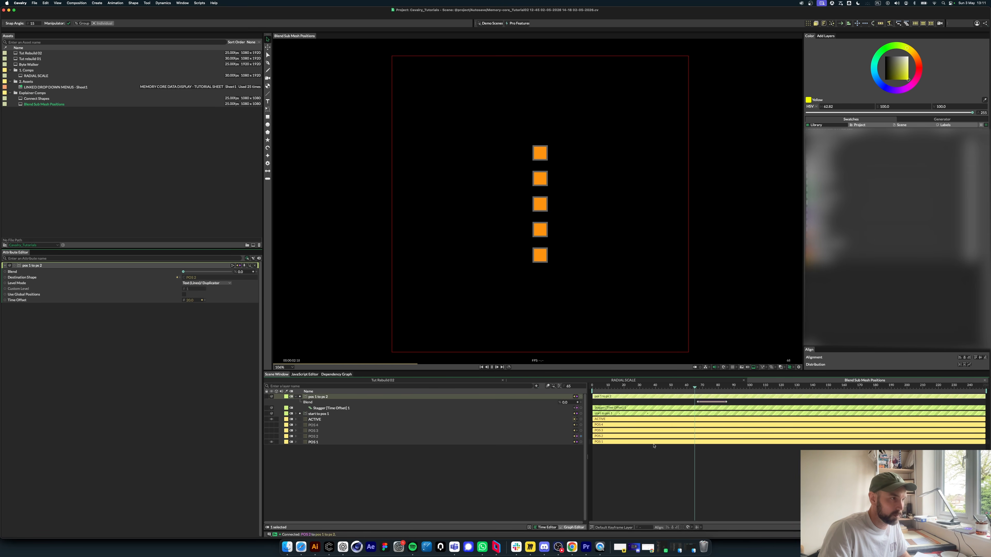
{"action": "key", "text": "space"}
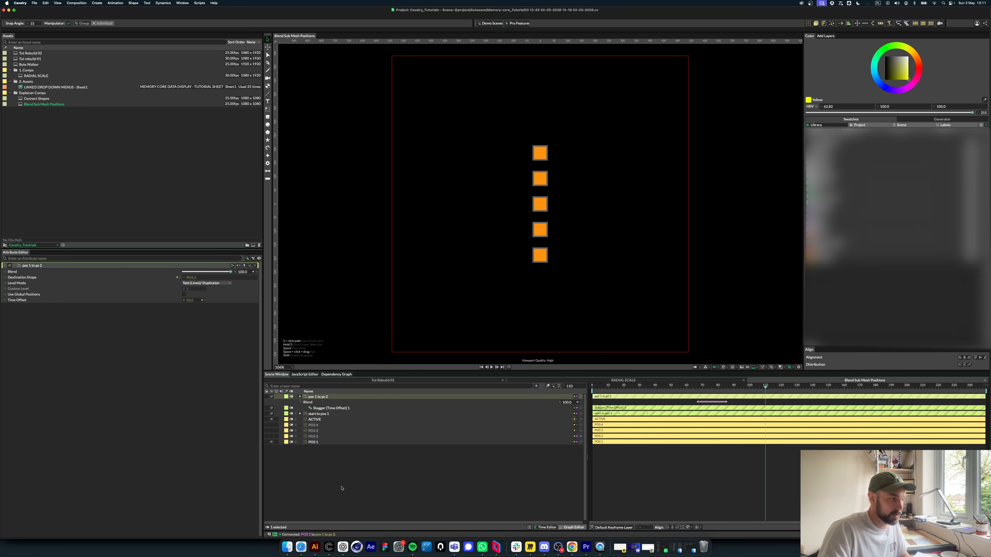
Step: Duplicate the pos 1 to ps 2 deformer and rename the copy "pos 2 to ps 3"
{"action": "left_click", "coordinate": [319, 397]}
{"action": "key", "text": "super+d"}
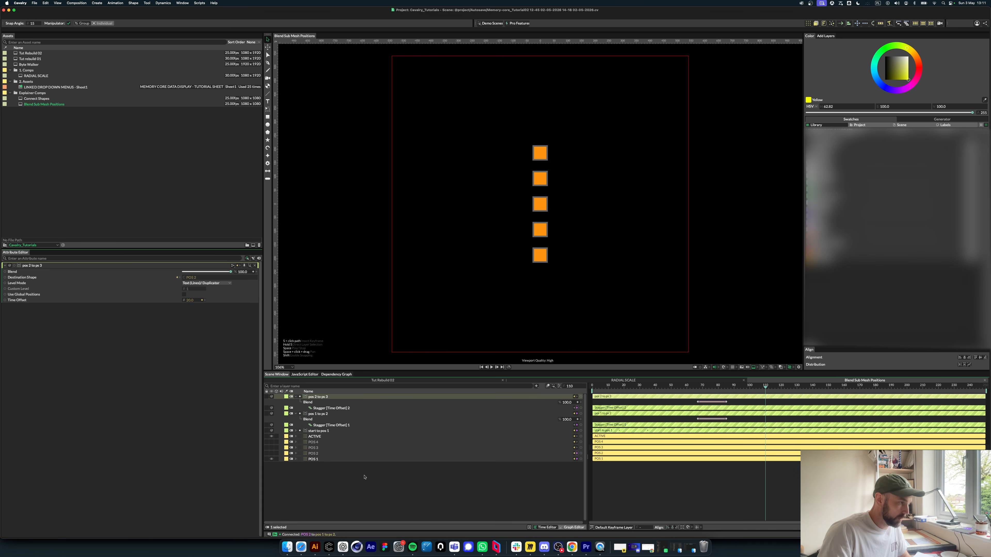
{"action": "left_click", "coordinate": [385, 465]}
{"action": "left_click", "coordinate": [467, 400]}
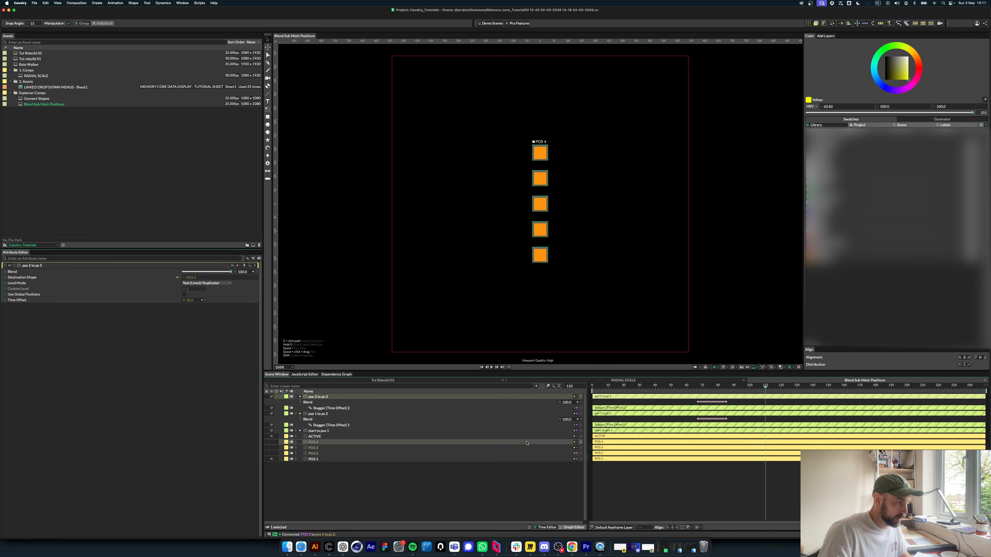
Step: Connect POS 3 as pos 2 to ps 3's destination shape and connect that deformer to a new index in ACTIVE's Deformers
{"action": "left_click_drag", "start_coordinate": [581, 449], "coordinate": [191, 277]}
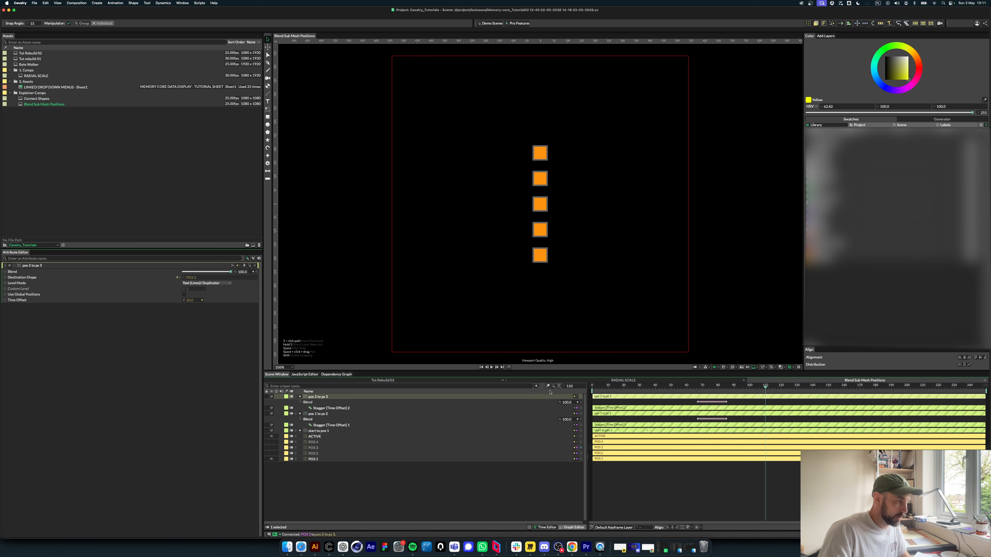
{"action": "left_click", "coordinate": [582, 397]}
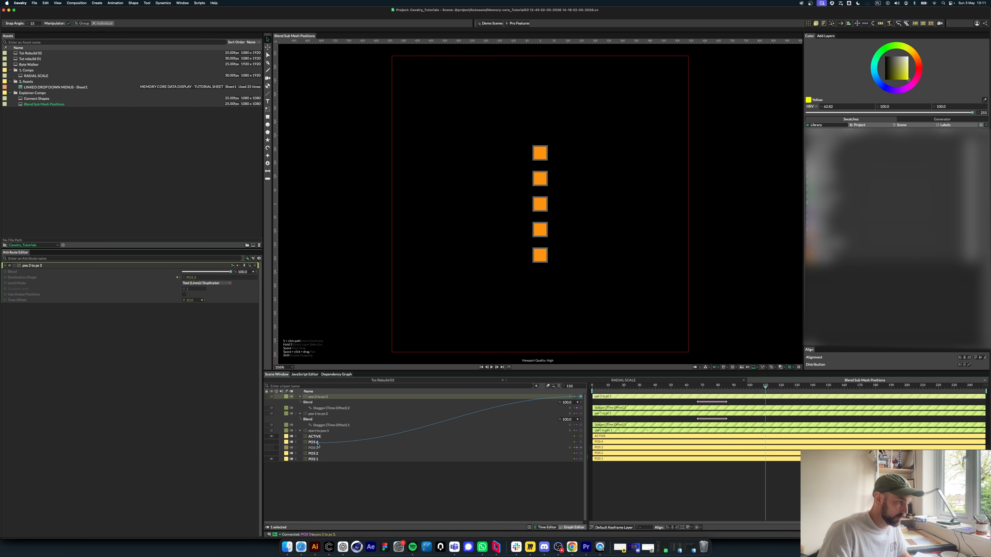
{"action": "left_click_drag", "start_coordinate": [313, 436], "coordinate": [311, 436]}
{"action": "mouse_move", "coordinate": [328, 439]}
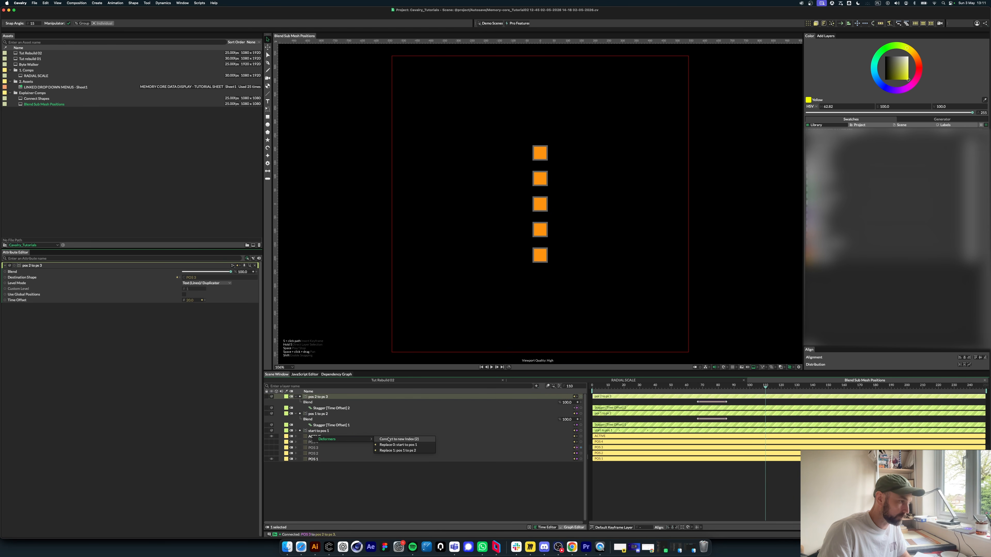
{"action": "left_click", "coordinate": [379, 440]}
Step: Shift the Blend keyframes of pos 2 to ps 3 to start around frame 113 and preview the animation
{"action": "left_click", "coordinate": [700, 403]}
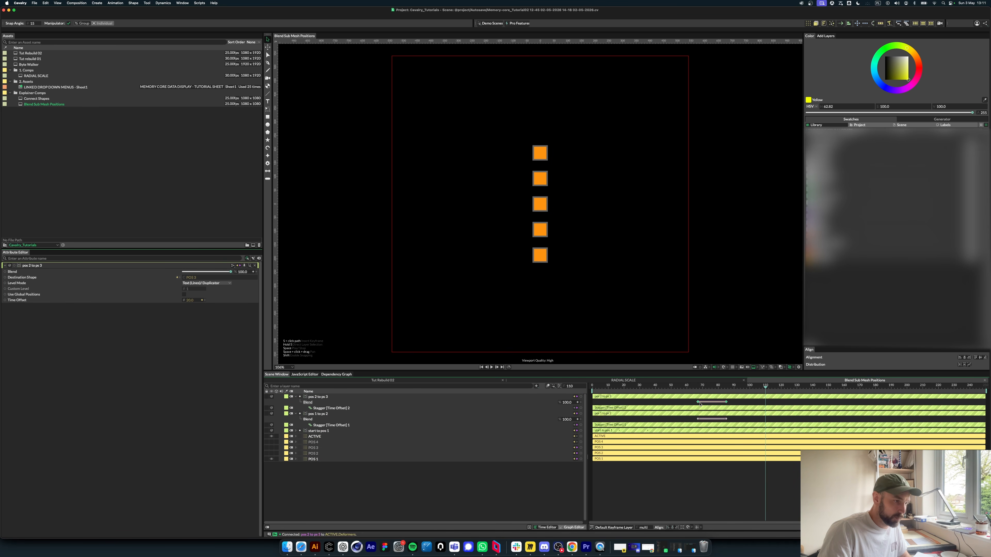
{"action": "key", "text": "space"}
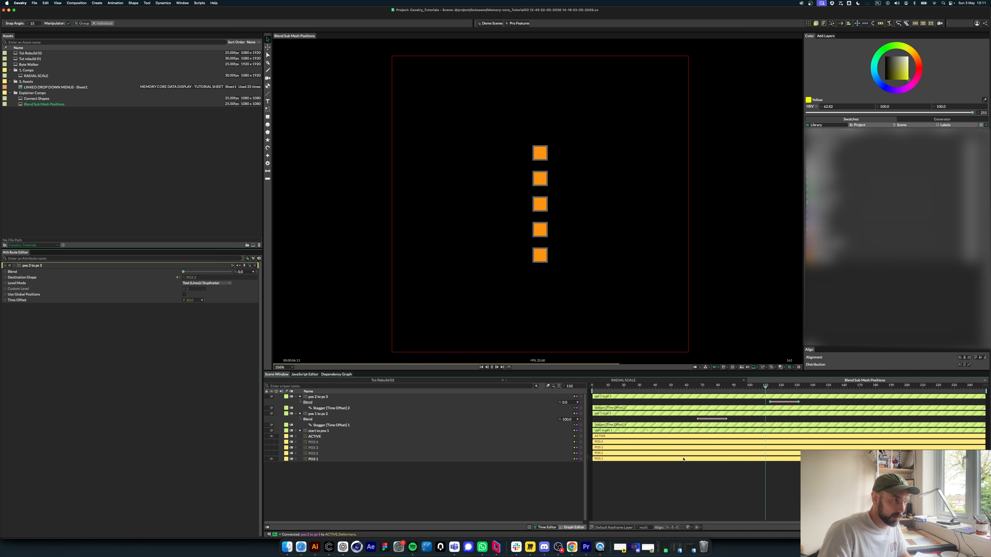
{"action": "key", "text": "space"}
Step: Duplicate the pos 2 to ps 3 deformer and rename the copy "pos 3 to pos 4"
{"action": "left_click", "coordinate": [322, 397]}
{"action": "key", "text": "super+d"}
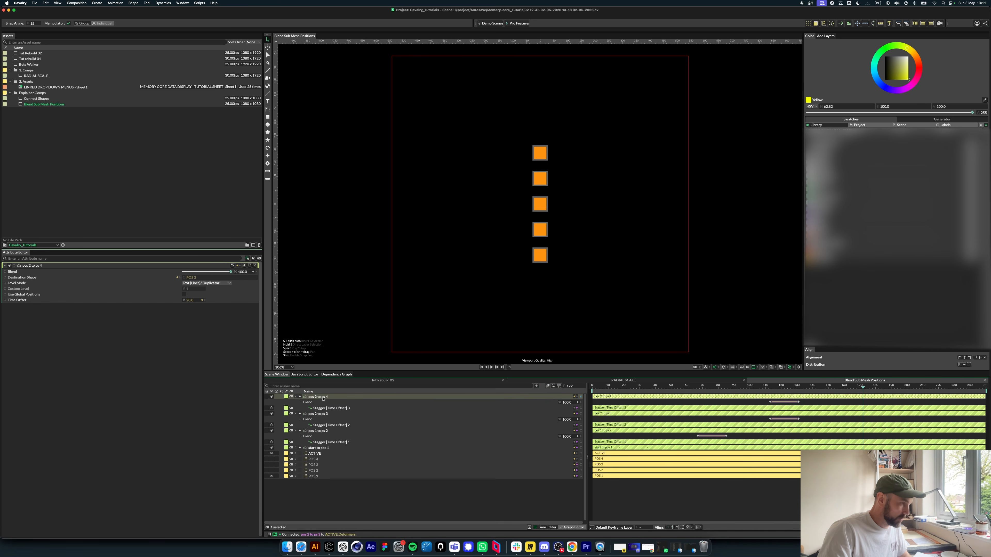
{"action": "double_click", "coordinate": [322, 397]}
{"action": "type", "text": "pos 3"}
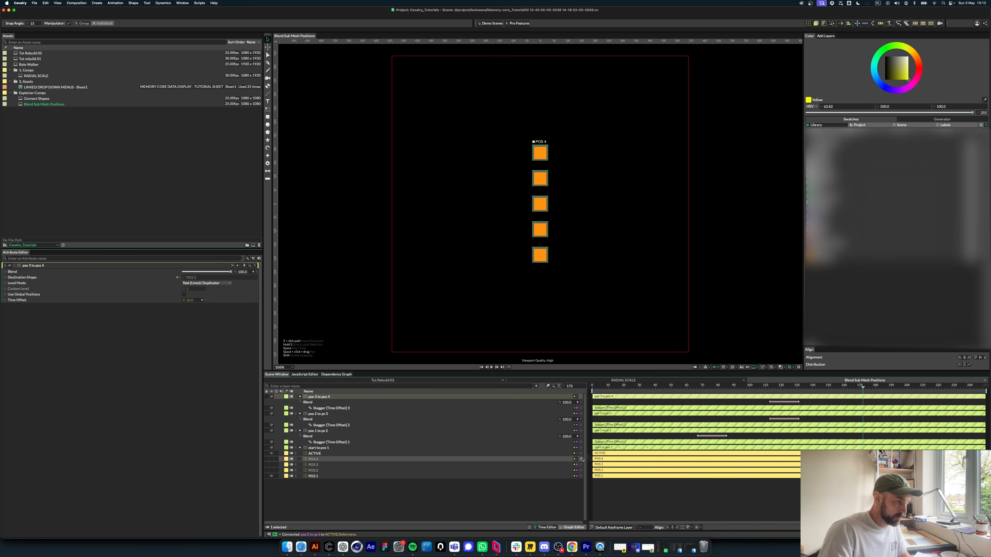
Step: Connect POS 4 as pos 3 to pos 4's destination shape and connect that deformer to a new index in ACTIVE's Deformers
{"action": "left_click_drag", "start_coordinate": [581, 459], "coordinate": [186, 278]}
{"action": "left_click", "coordinate": [204, 287]}
{"action": "left_click_drag", "start_coordinate": [581, 398], "coordinate": [315, 455]}
{"action": "left_click", "coordinate": [378, 457]}
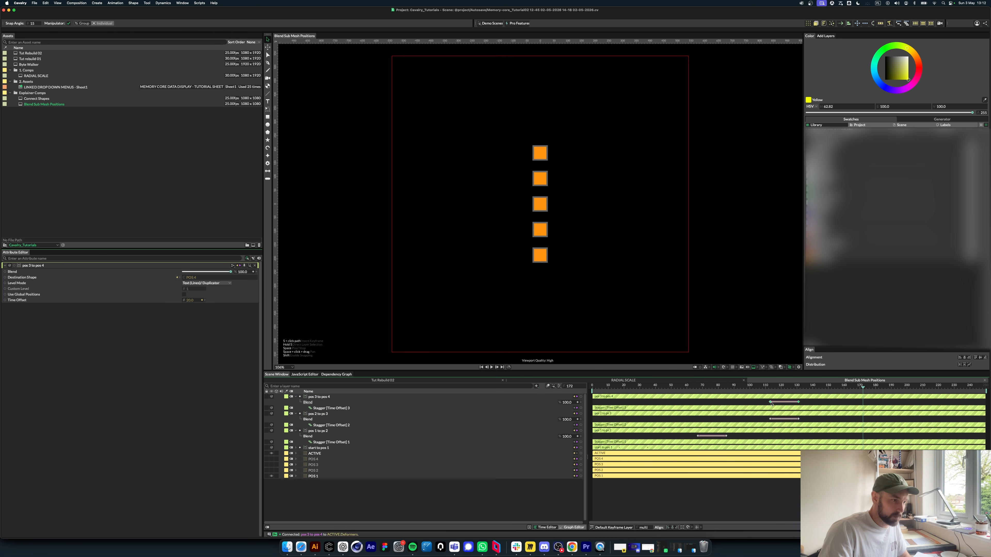
Step: Shift the Blend keyframes of pos 3 to pos 4 to start around frame 152 and preview the animation
{"action": "left_click_drag", "start_coordinate": [771, 402], "coordinate": [812, 386]}
{"action": "key", "text": "space"}
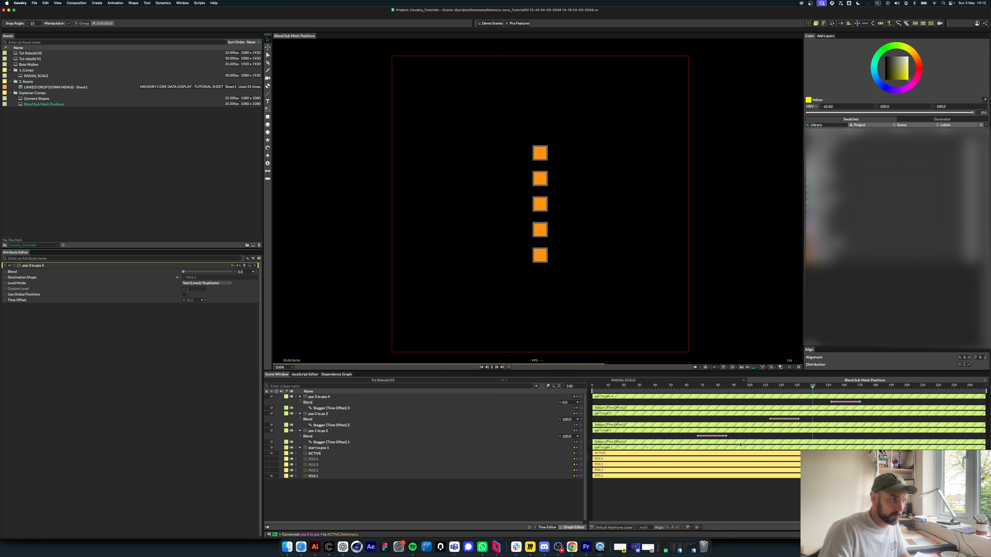
{"action": "key", "text": "space"}
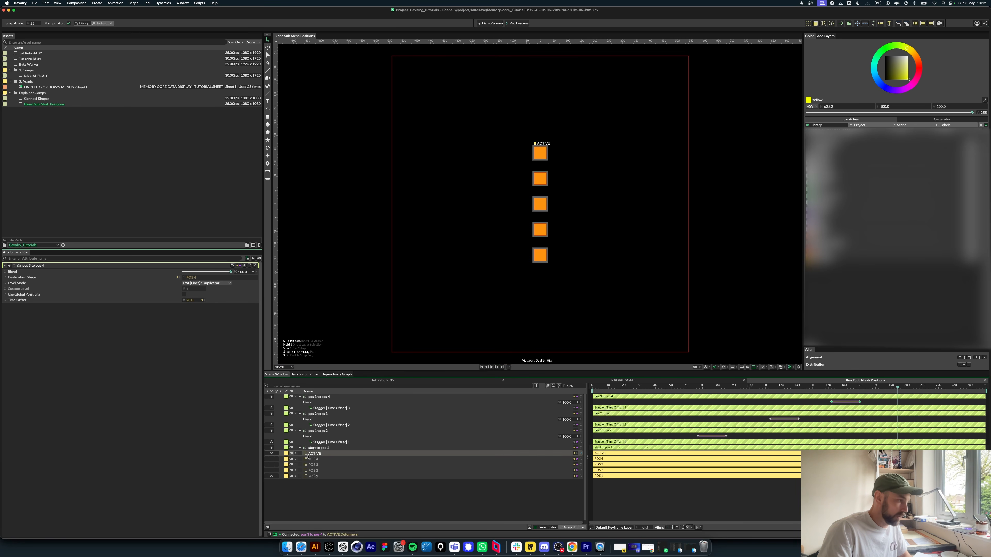
Step: Try a Circle input distribution with a count of 5 on POS 4 and preview the blend into it
{"action": "left_click", "coordinate": [311, 460]}
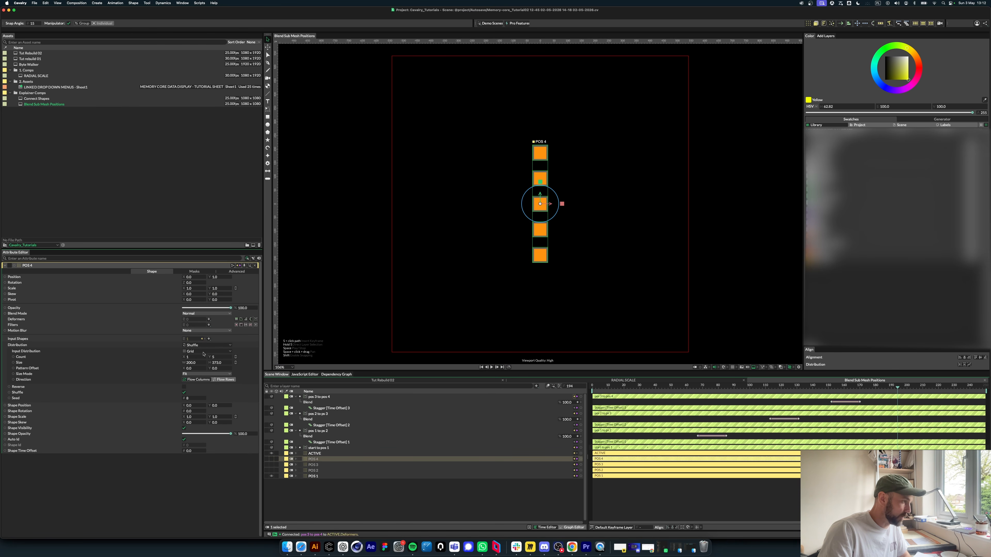
{"action": "left_click", "coordinate": [203, 351]}
{"action": "left_click", "coordinate": [194, 367]}
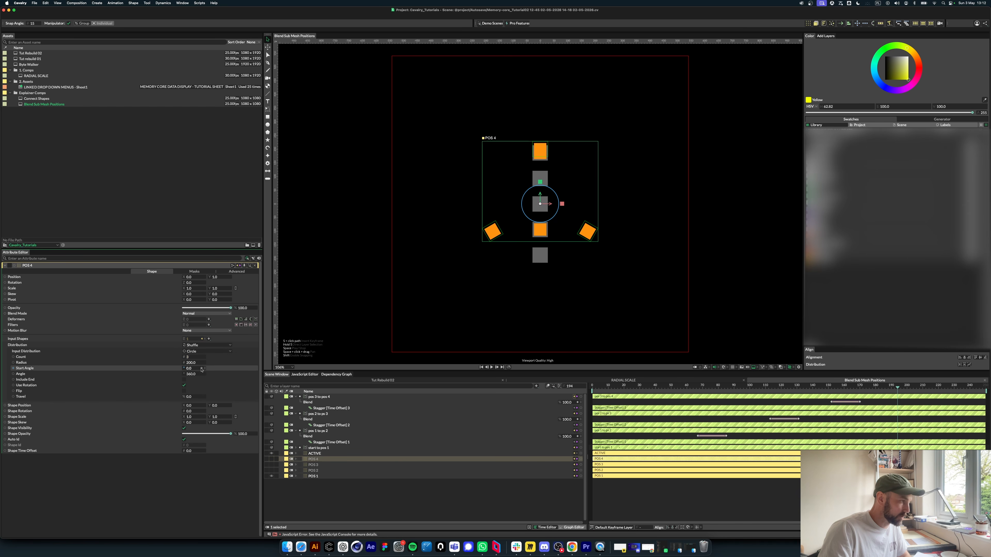
{"action": "left_click", "coordinate": [188, 357]}
{"action": "type", "text": "5"}
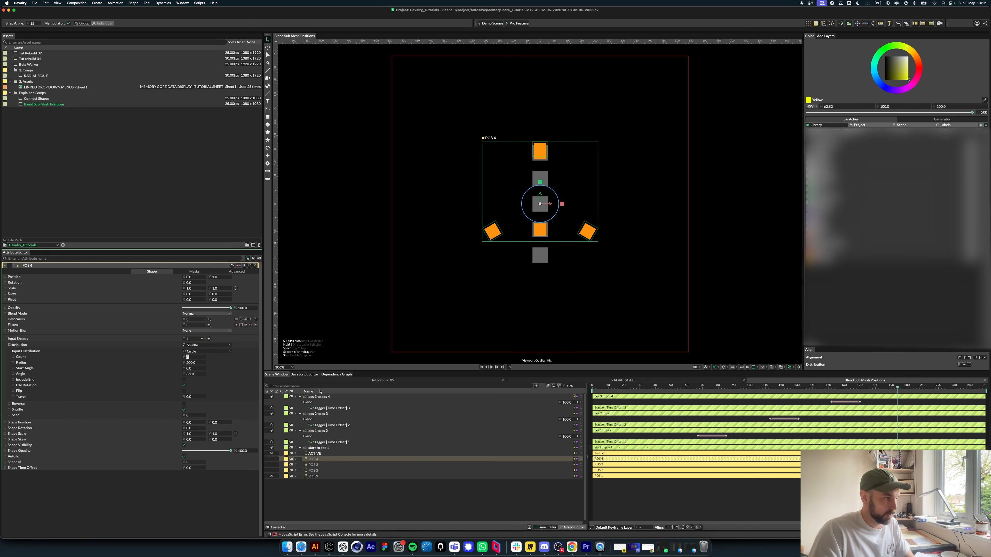
{"action": "key", "text": "Return"}
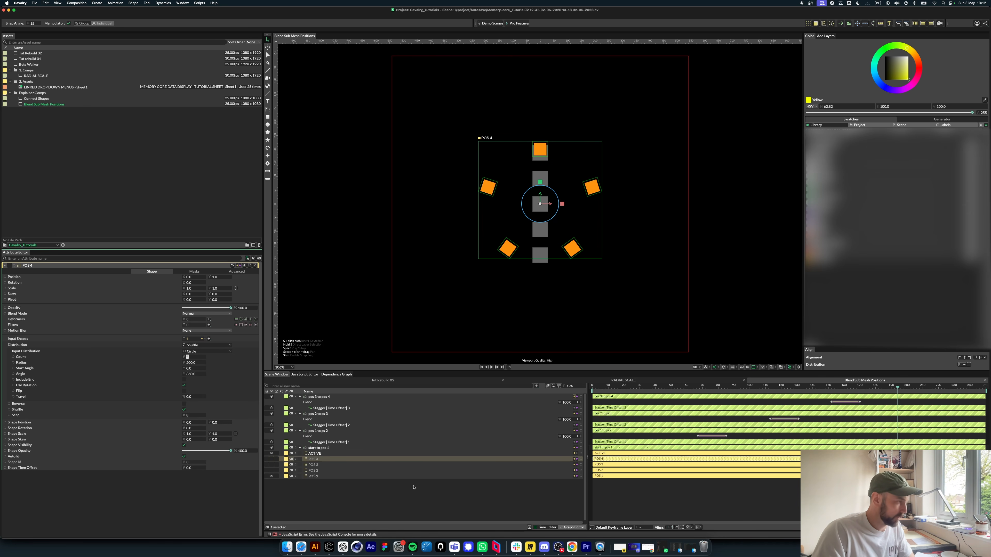
{"action": "left_click", "coordinate": [465, 494]}
{"action": "left_click", "coordinate": [823, 387]}
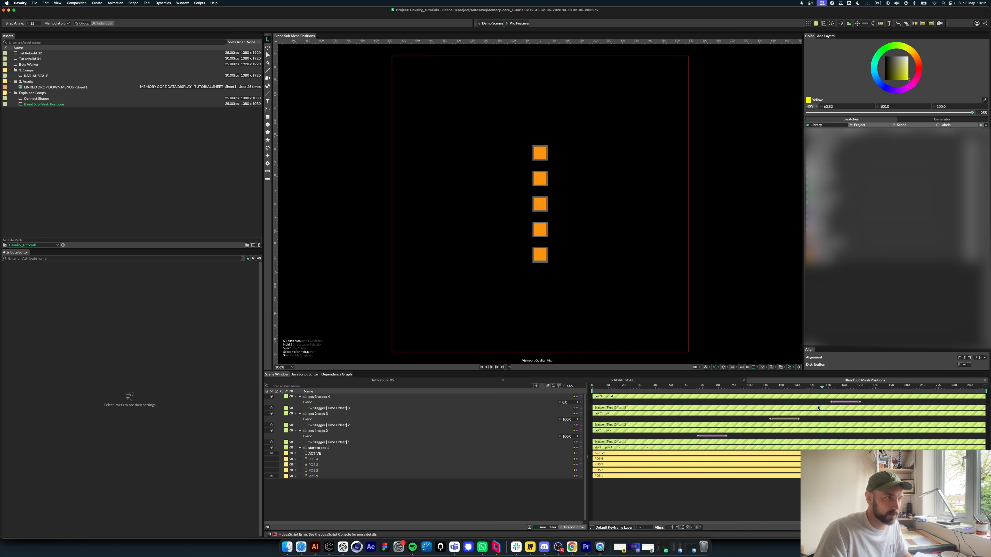
{"action": "key", "text": "space"}
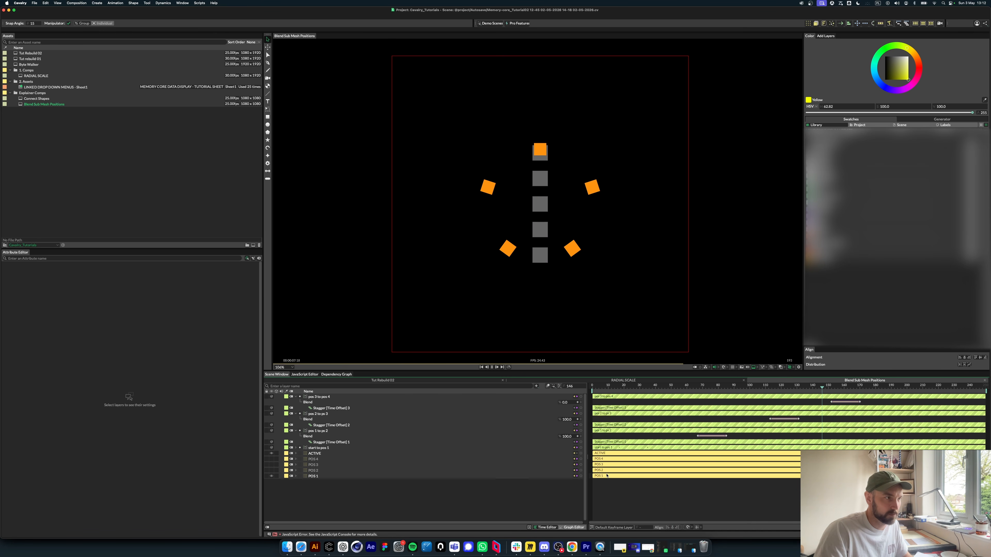
{"action": "key", "text": "space"}
Step: Try a Fibonacci input distribution with a count of 10 on POS 3 and preview the blend through it
{"action": "left_click", "coordinate": [344, 465]}
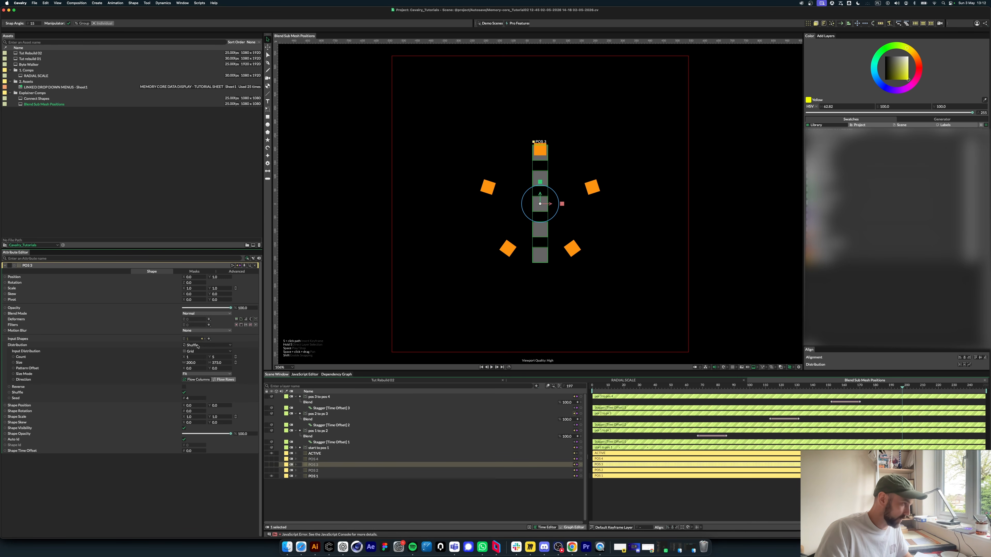
{"action": "left_click", "coordinate": [227, 352]}
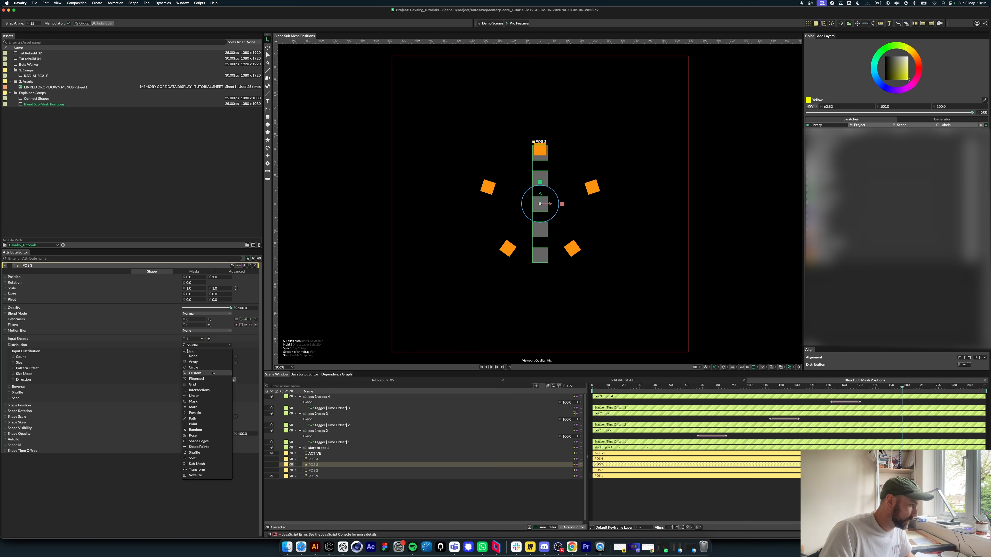
{"action": "left_click", "coordinate": [199, 380]}
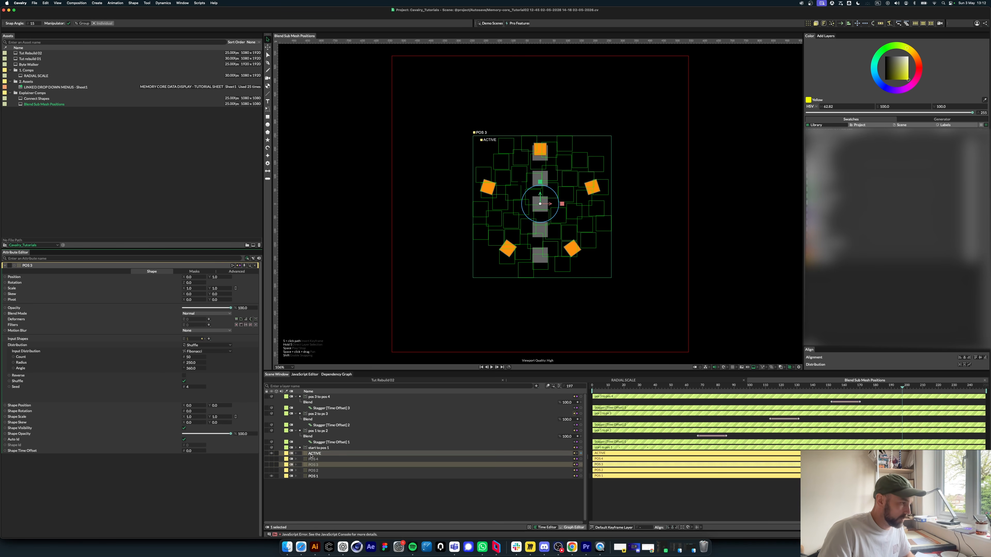
{"action": "left_click", "coordinate": [189, 357]}
{"action": "type", "text": "10"}
{"action": "key", "text": "Return"}
{"action": "left_click", "coordinate": [380, 493]}
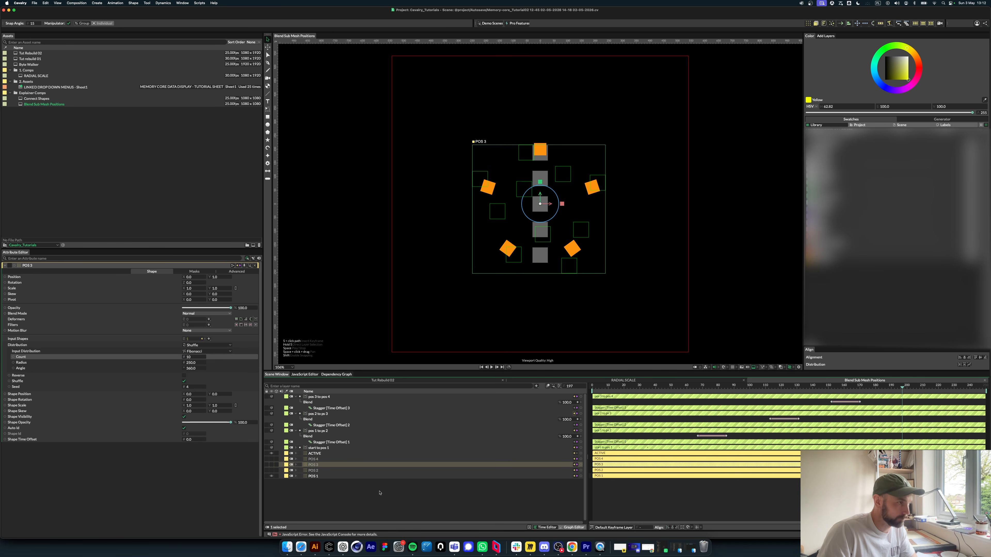
{"action": "left_click_drag", "start_coordinate": [792, 388], "coordinate": [747, 388]}
{"action": "key", "text": "space"}
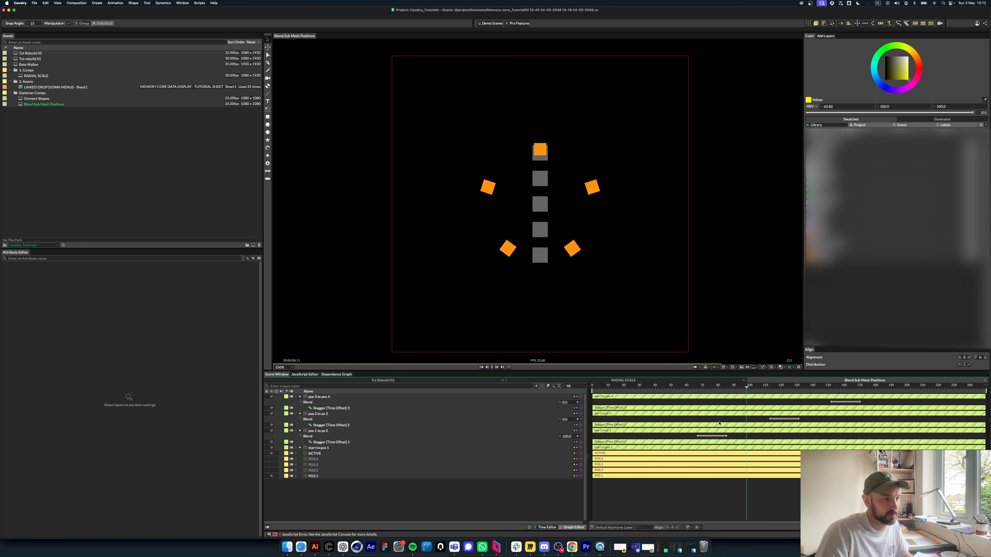
{"action": "key", "text": "space"}
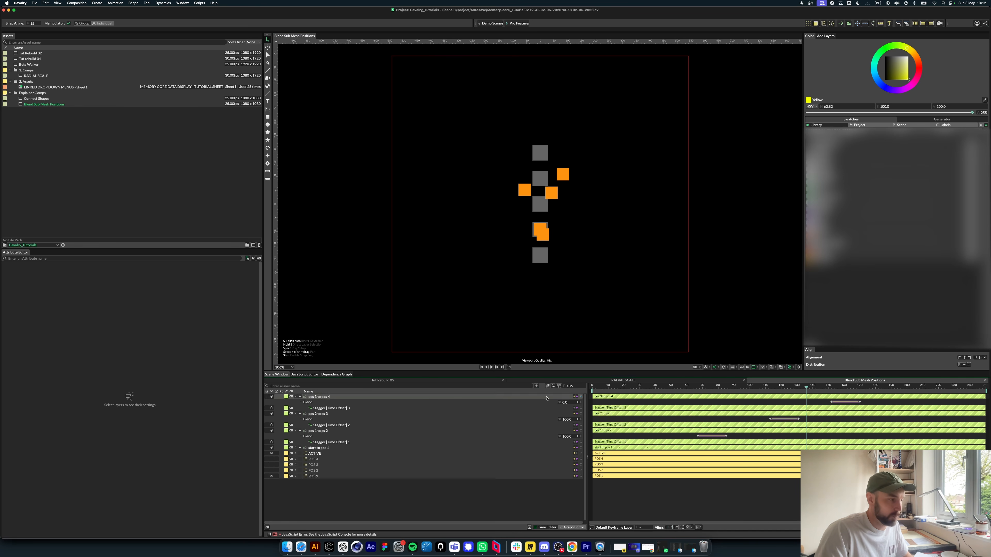
Step: Set POS 4's input distribution back to Grid
{"action": "left_click", "coordinate": [356, 459]}
{"action": "left_click", "coordinate": [201, 351]}
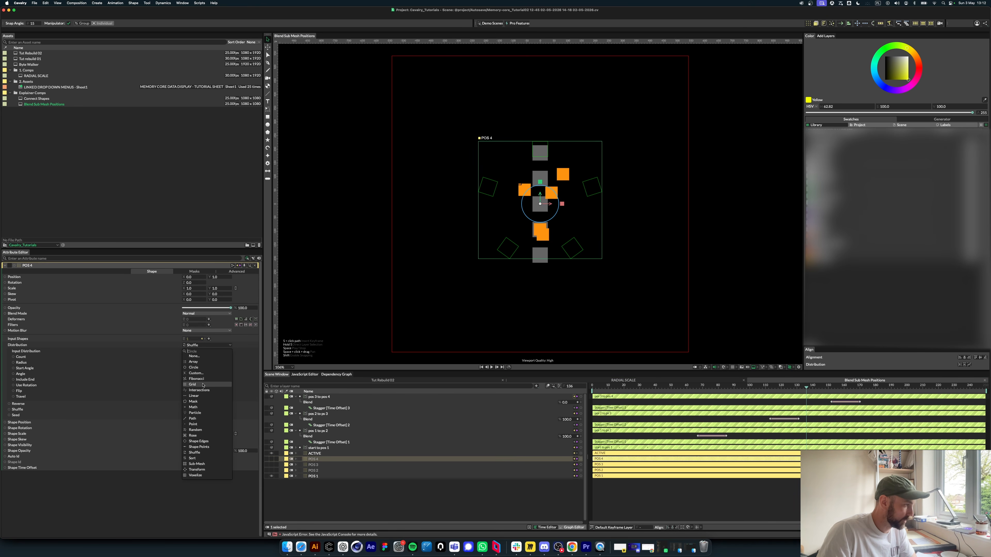
{"action": "left_click", "coordinate": [212, 386]}
Step: Set POS 3's input distribution back to Grid with a count of 1 by 5, and check POS 2's grid settings for comparison
{"action": "left_click", "coordinate": [313, 465]}
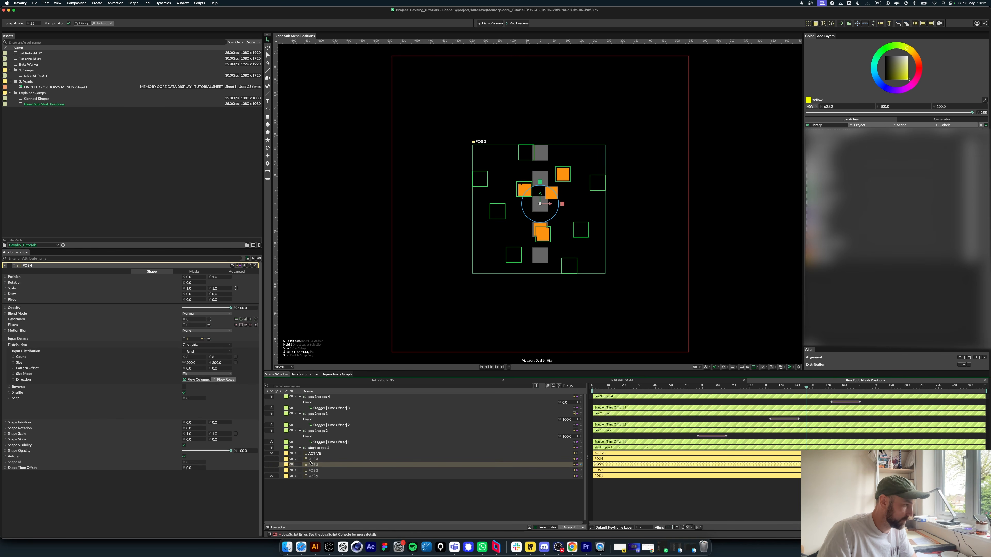
{"action": "left_click", "coordinate": [197, 352]}
{"action": "left_click", "coordinate": [192, 385]}
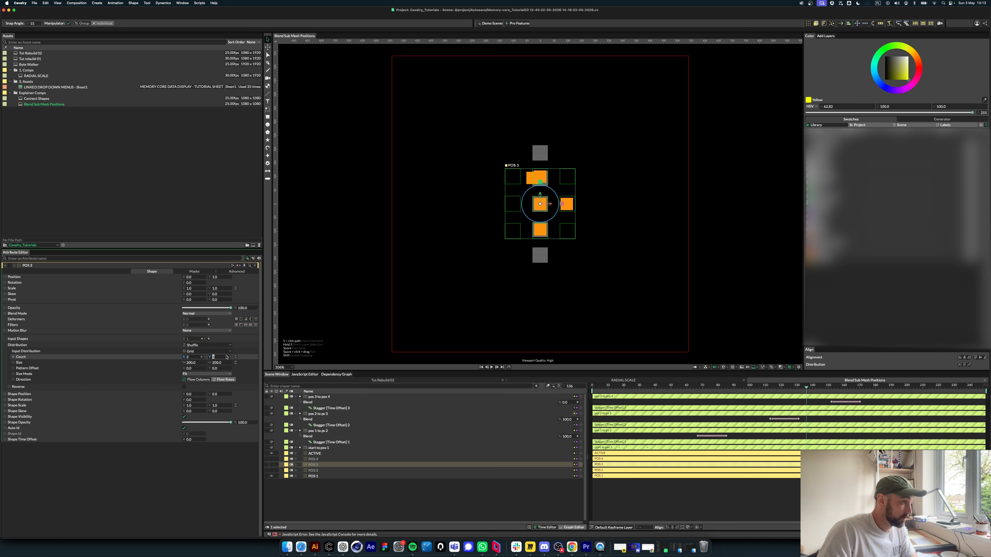
{"action": "left_click", "coordinate": [198, 357]}
{"action": "type", "text": "1"}
{"action": "key", "text": "Return"}
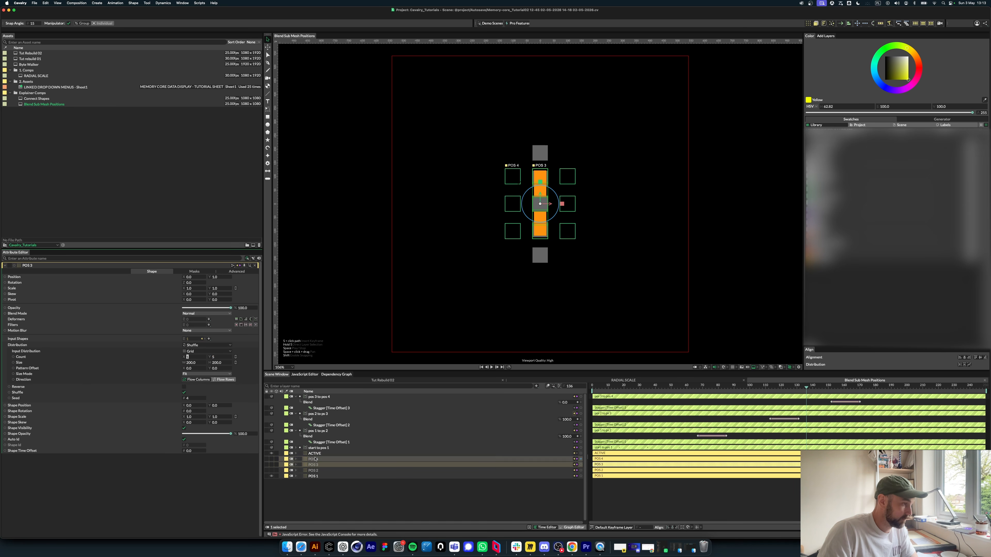
{"action": "left_click", "coordinate": [318, 472]}
{"action": "left_click", "coordinate": [318, 465]}
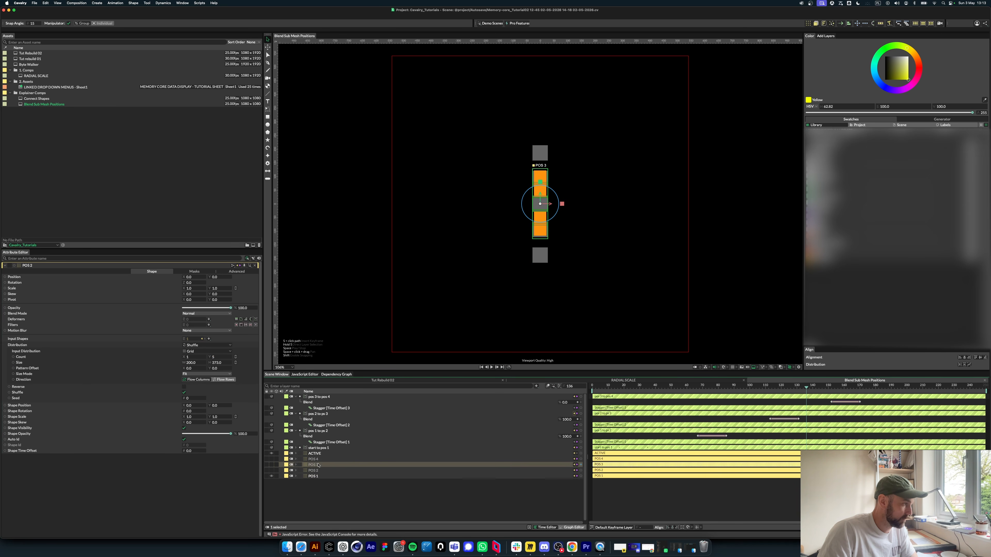
Step: Set POS 4's grid count to 1 by 5 and clear the selection
{"action": "left_click", "coordinate": [320, 459]}
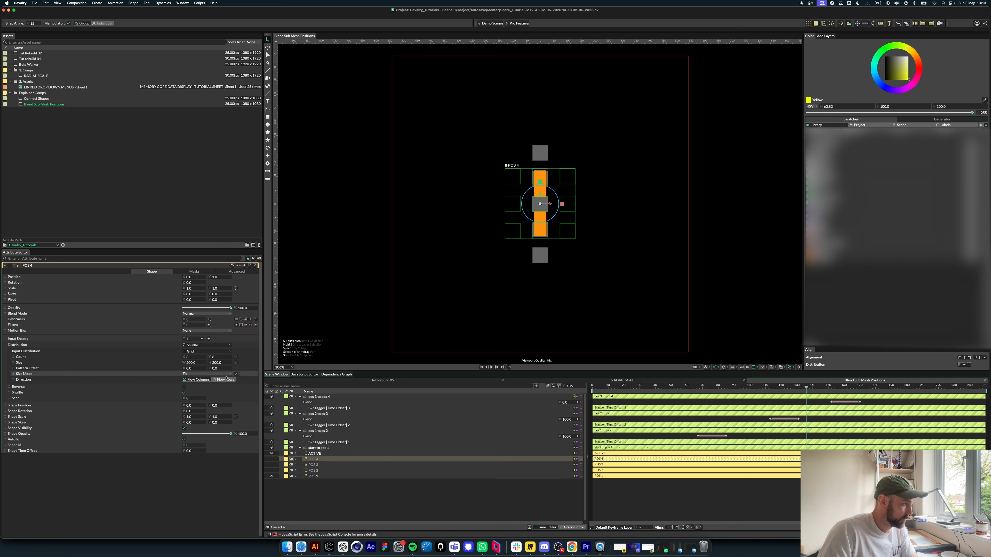
{"action": "type", "text": "1"}
{"action": "key", "text": "Return"}
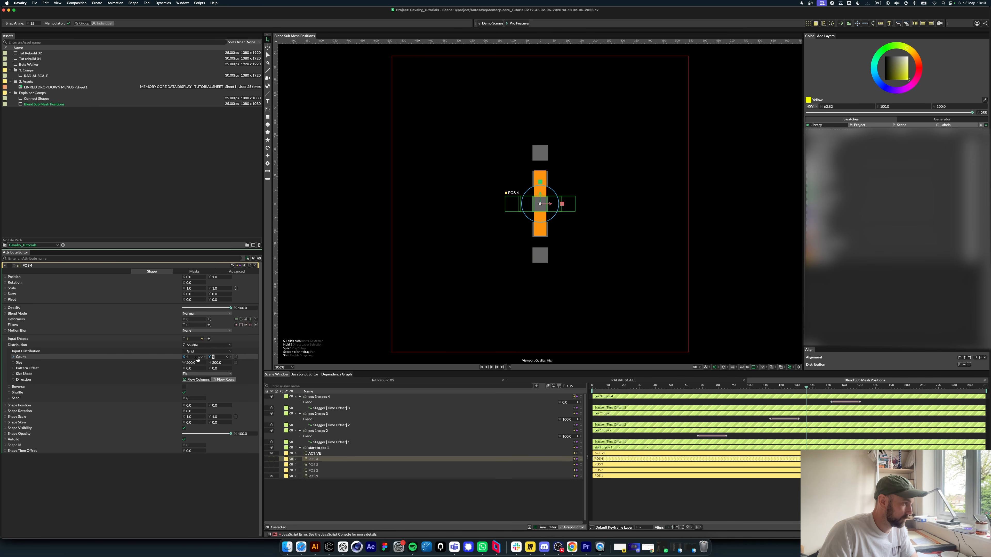
{"action": "left_click", "coordinate": [314, 465]}
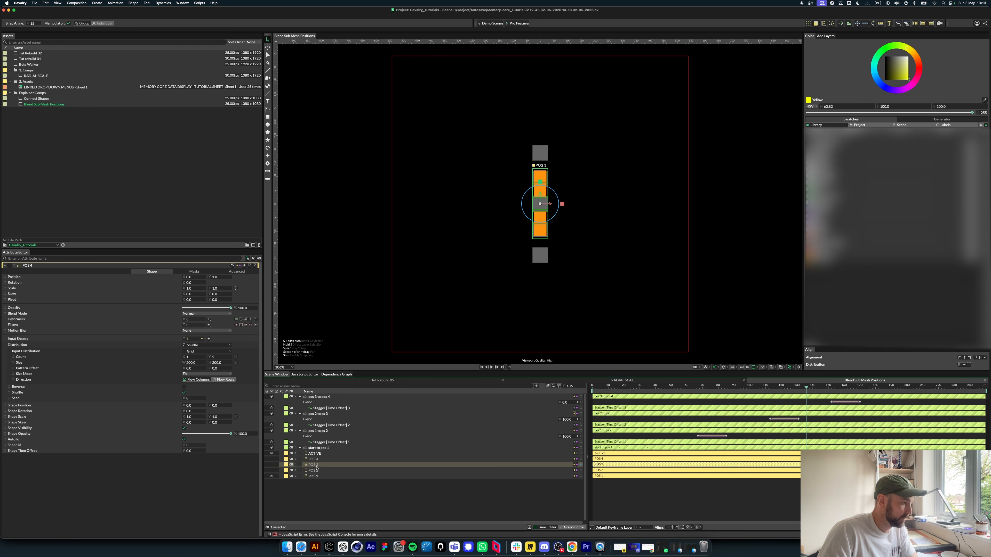
{"action": "left_click", "coordinate": [327, 489]}
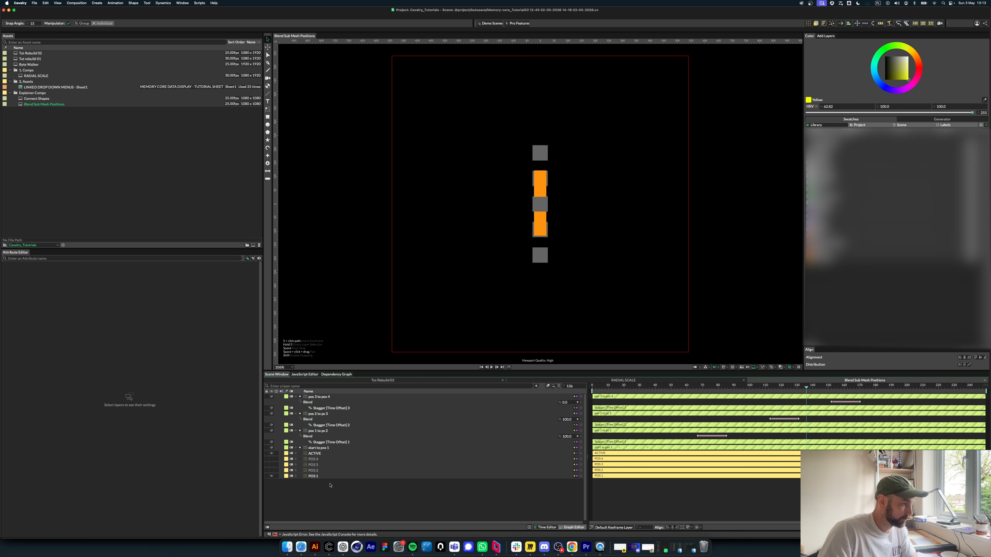
Step: Collapse the expanded deformer layers and hide the POS 1 layer, with the playhead moved to around frame 32
{"action": "left_click", "coordinate": [296, 397]}
{"action": "left_click", "coordinate": [296, 402]}
{"action": "left_click", "coordinate": [296, 408]}
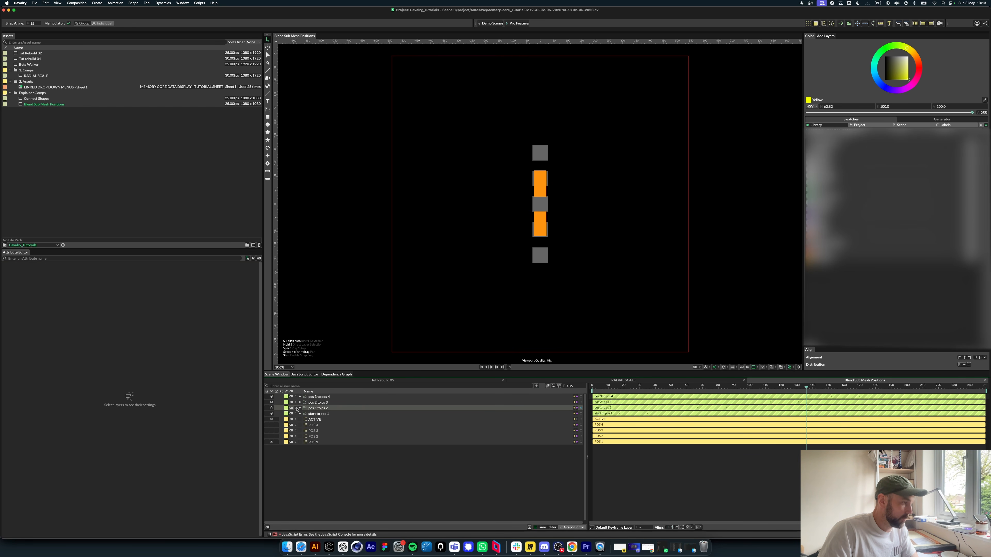
{"action": "left_click_drag", "start_coordinate": [597, 386], "coordinate": [643, 395]}
{"action": "left_click", "coordinate": [272, 442]}
Step: Change the fill colour of the Rectangle Shape inside ACTIVE's BYTE group to lime yellow, RGB 209, 255, 17
{"action": "left_click", "coordinate": [297, 419]}
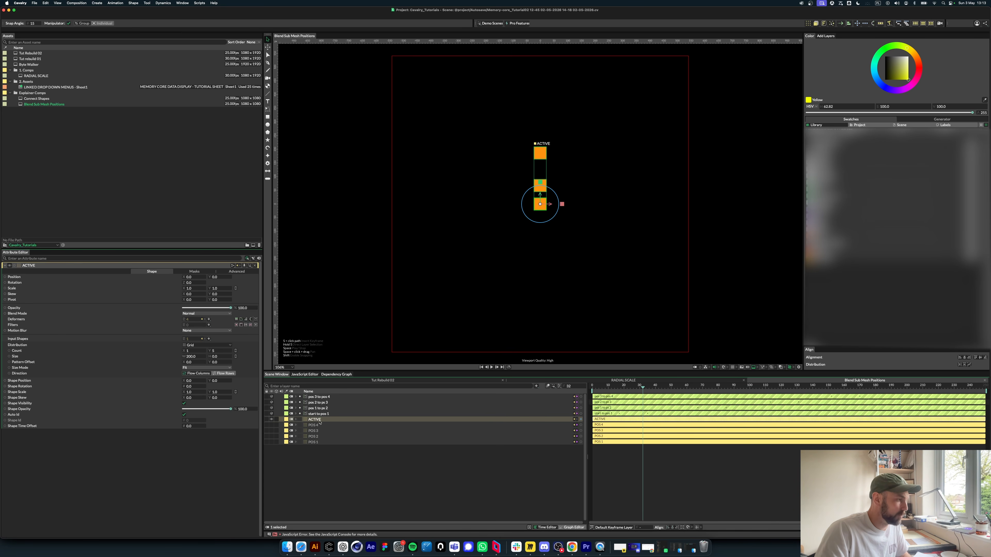
{"action": "left_click", "coordinate": [295, 419]}
{"action": "left_click", "coordinate": [332, 431]}
{"action": "left_click", "coordinate": [170, 271]}
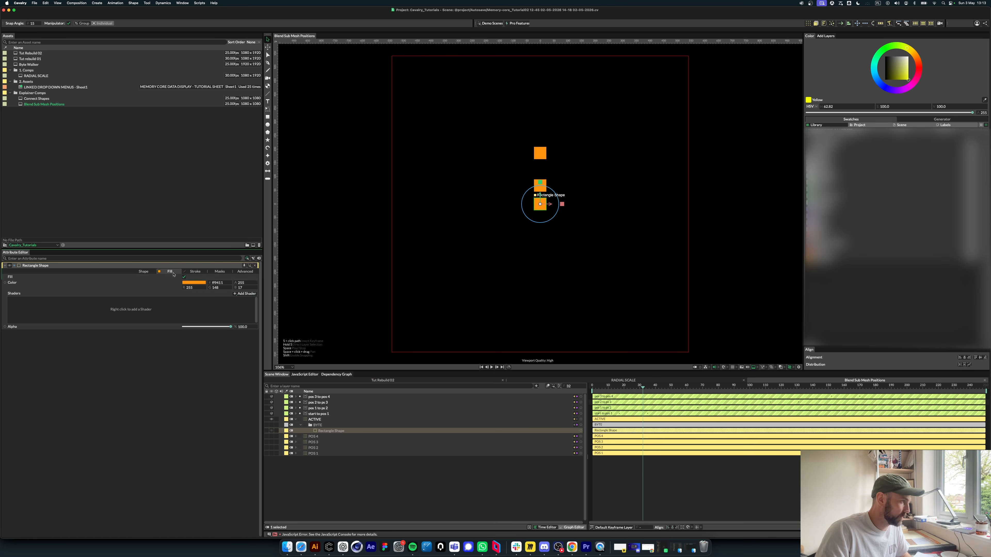
{"action": "left_click", "coordinate": [198, 285]}
{"action": "left_click", "coordinate": [202, 204]}
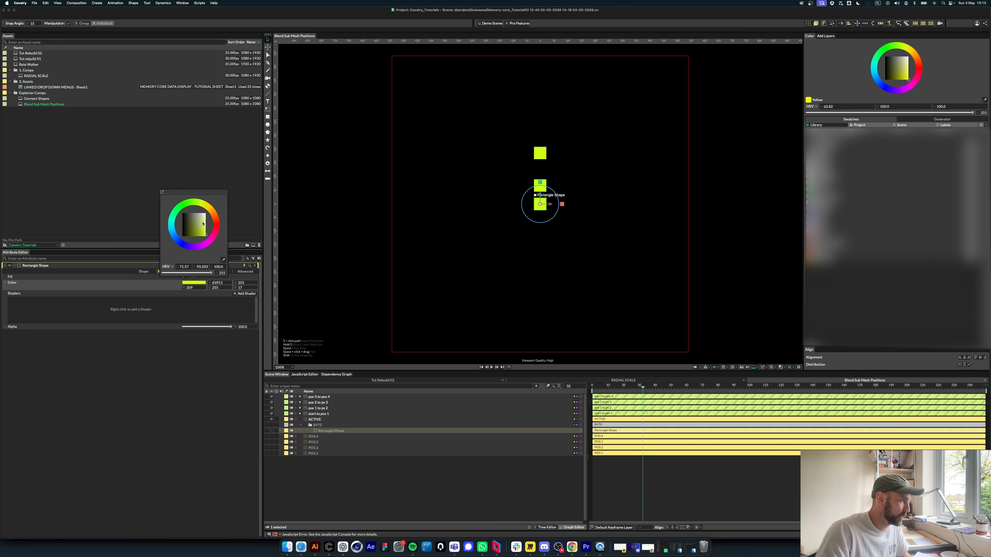
Step: Set the blend mode of the ACTIVE layer to Difference
{"action": "left_click", "coordinate": [380, 482]}
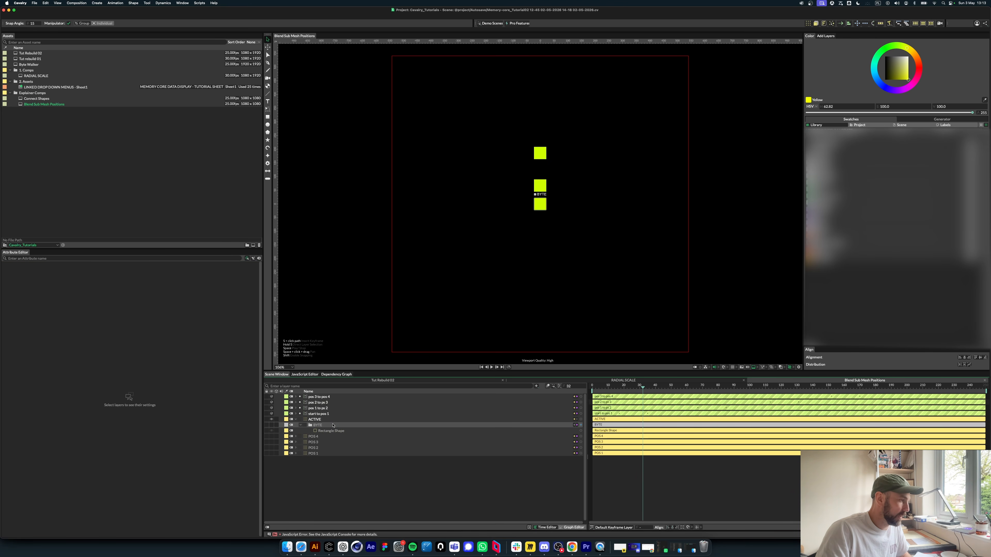
{"action": "left_click", "coordinate": [326, 420]}
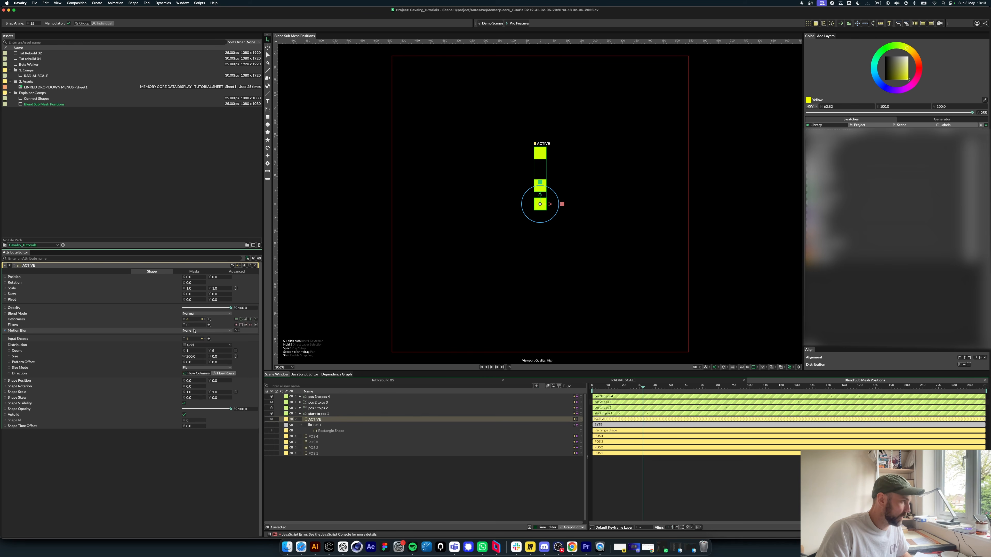
{"action": "left_click", "coordinate": [199, 314]}
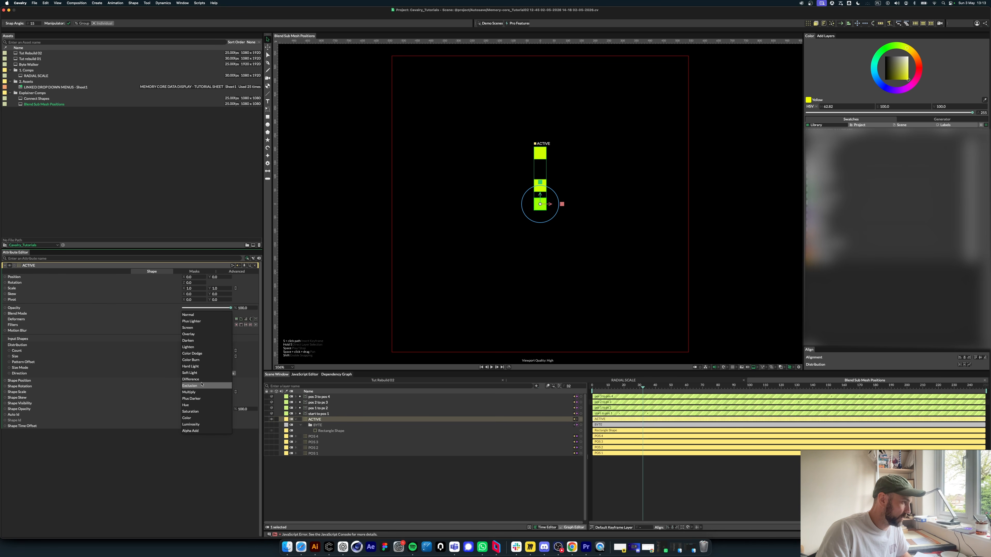
{"action": "left_click", "coordinate": [202, 381]}
Step: Group all layers of the composition into one group, with the playhead moved to around frame 102
{"action": "left_click_drag", "start_coordinate": [649, 387], "coordinate": [753, 388]}
{"action": "left_click", "coordinate": [390, 478]}
{"action": "key", "text": "super+a"}
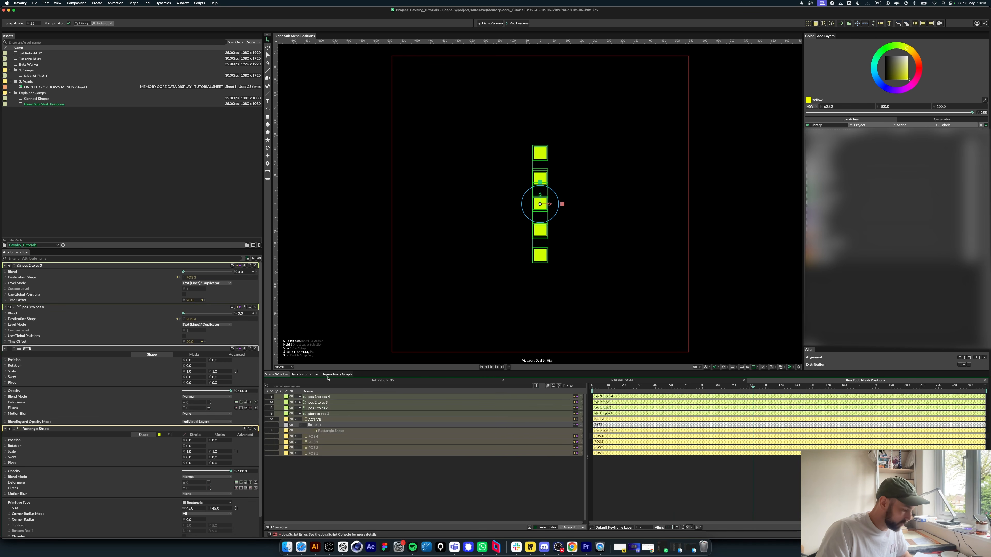
{"action": "key", "text": "super+g"}
Step: Duplicate the group and halve the linked size of the duplicate's Rectangle Shape to 22.5
{"action": "key", "text": "super+d"}
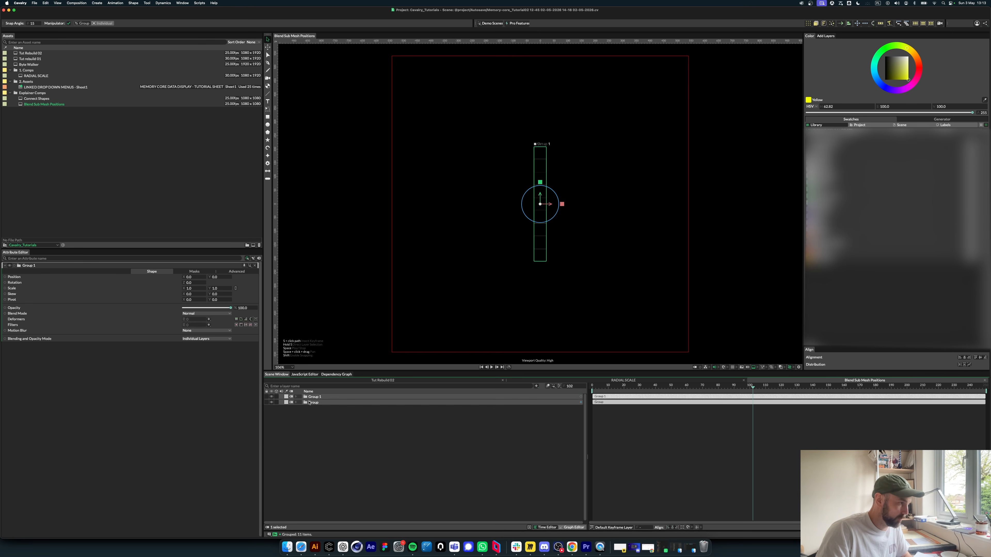
{"action": "left_click", "coordinate": [295, 397]}
{"action": "left_click", "coordinate": [328, 436]}
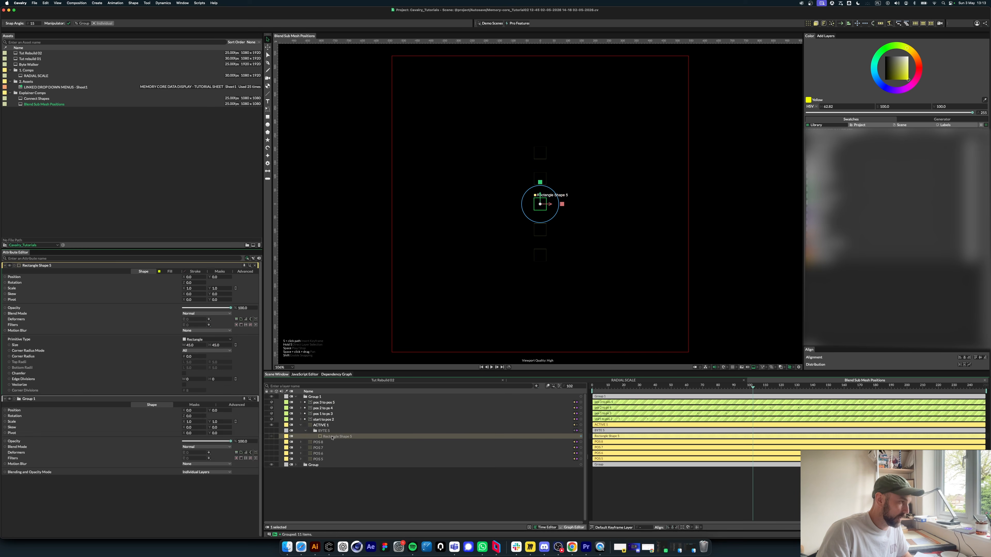
{"action": "left_click", "coordinate": [189, 345]}
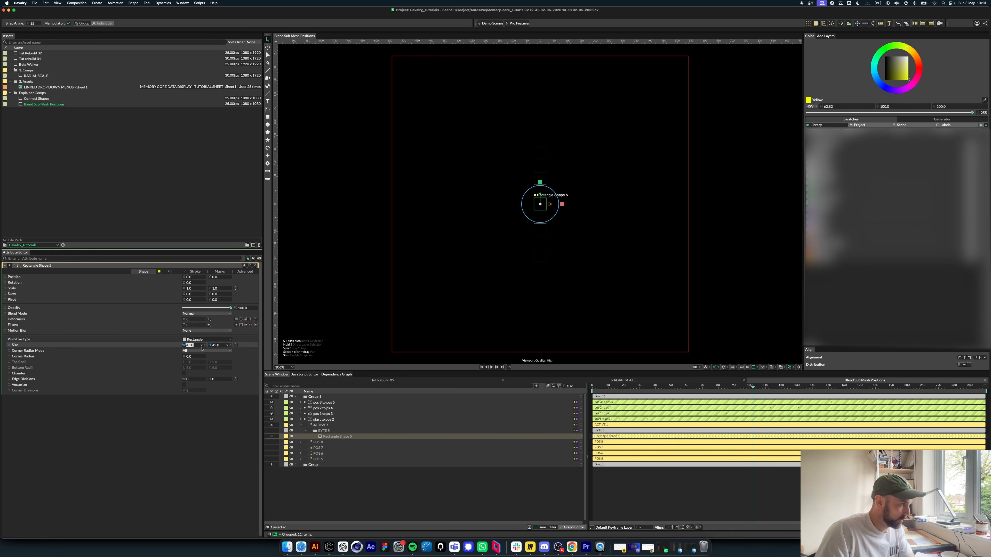
{"action": "type", "text": "/"}
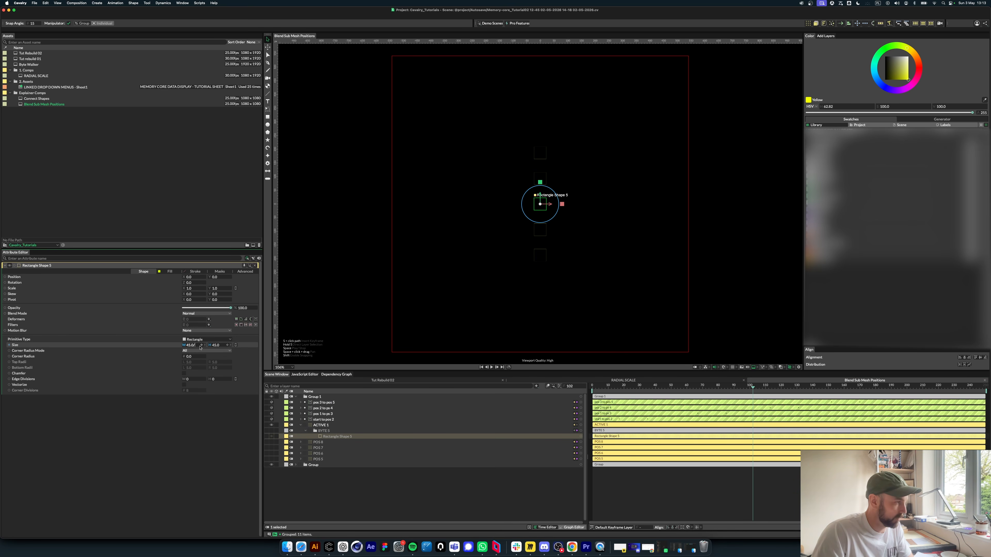
{"action": "type", "text": "2"}
{"action": "key", "text": "Return"}
{"action": "left_click_drag", "start_coordinate": [216, 346], "coordinate": [216, 346]}
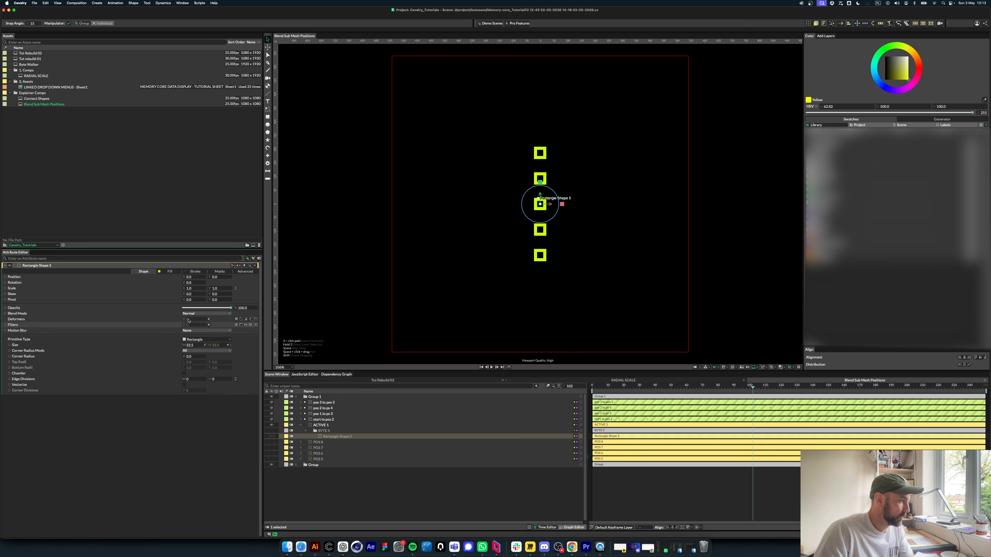
Step: Change the fill colour of the smaller Rectangle Shape to magenta and clear the selection
{"action": "left_click", "coordinate": [169, 272]}
{"action": "left_click", "coordinate": [187, 283]}
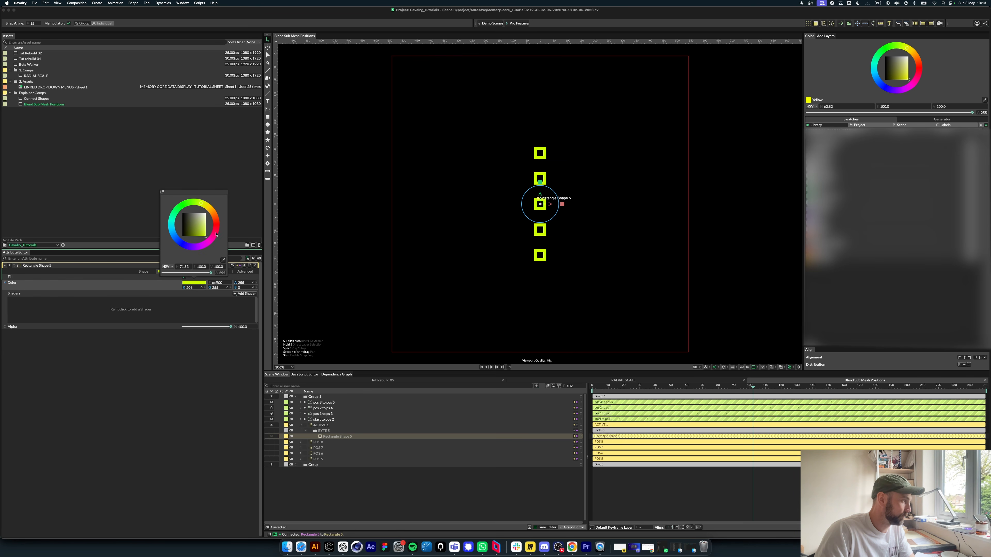
{"action": "left_click", "coordinate": [206, 244]}
{"action": "left_click", "coordinate": [348, 484]}
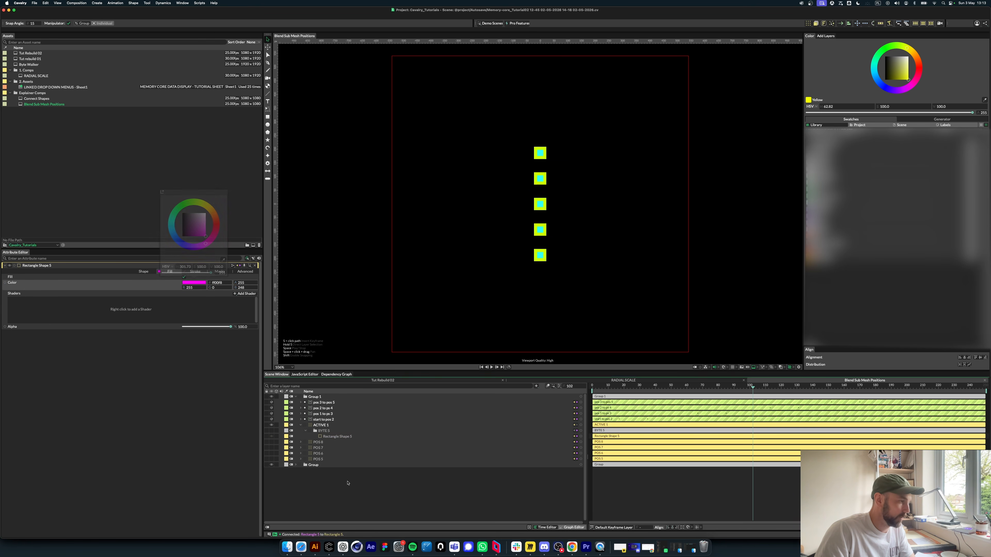
Step: Collapse the duplicate group and shift its timeline bar to start about 4 frames later
{"action": "left_click", "coordinate": [317, 397]}
{"action": "key", "text": "Left"}
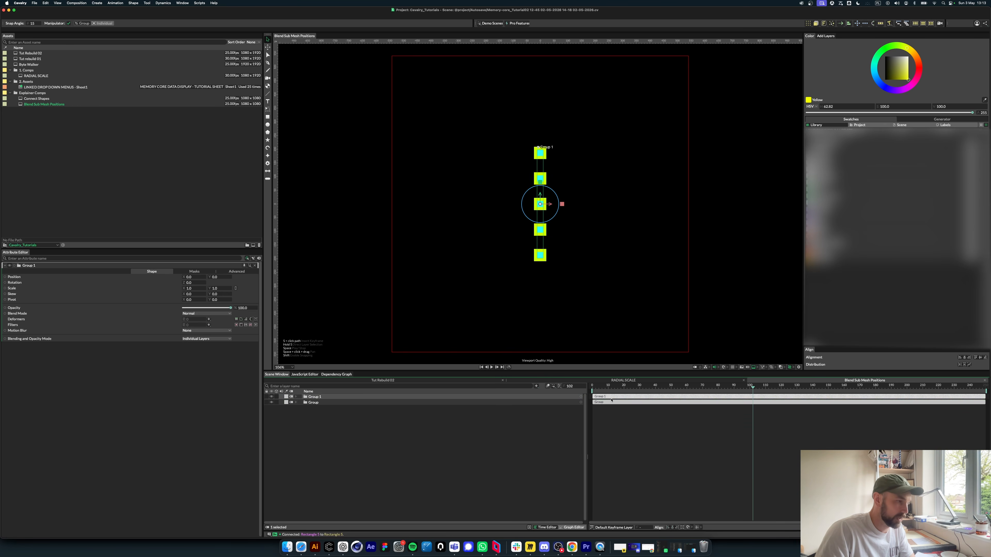
{"action": "left_click_drag", "start_coordinate": [618, 388], "coordinate": [486, 493]}
Step: Preview the offset squares, check them around frame 86, and delete the duplicate group
{"action": "key", "text": "space"}
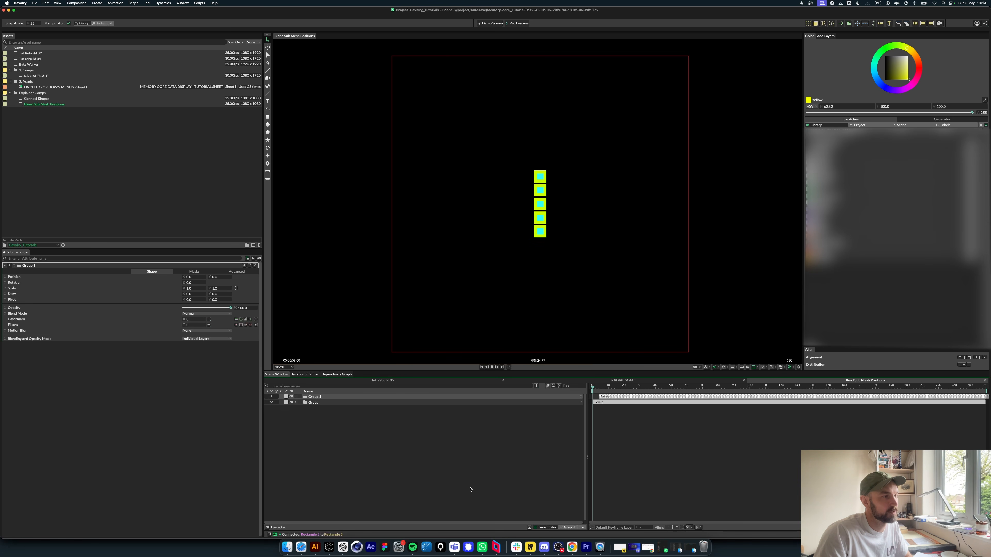
{"action": "key", "text": "space"}
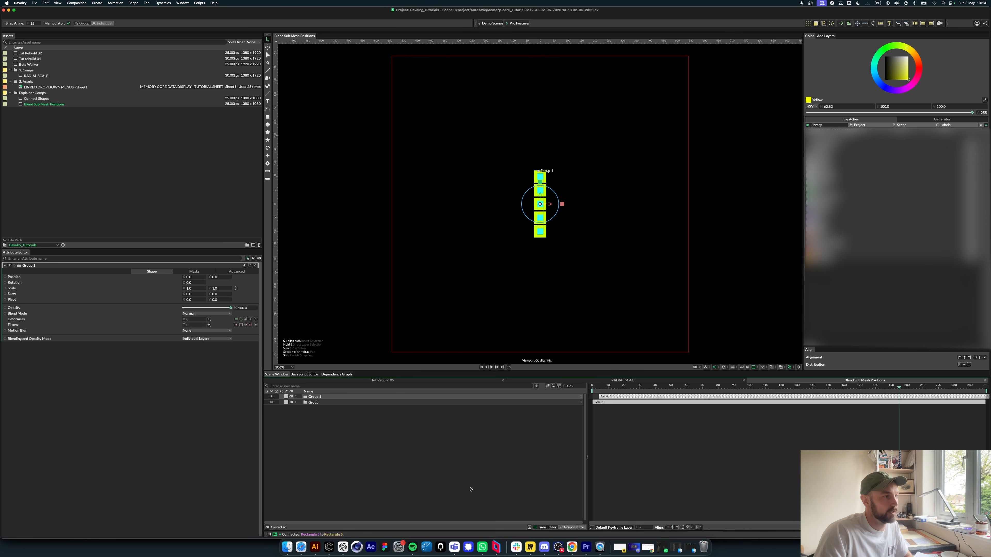
{"action": "left_click_drag", "start_coordinate": [638, 388], "coordinate": [727, 388]}
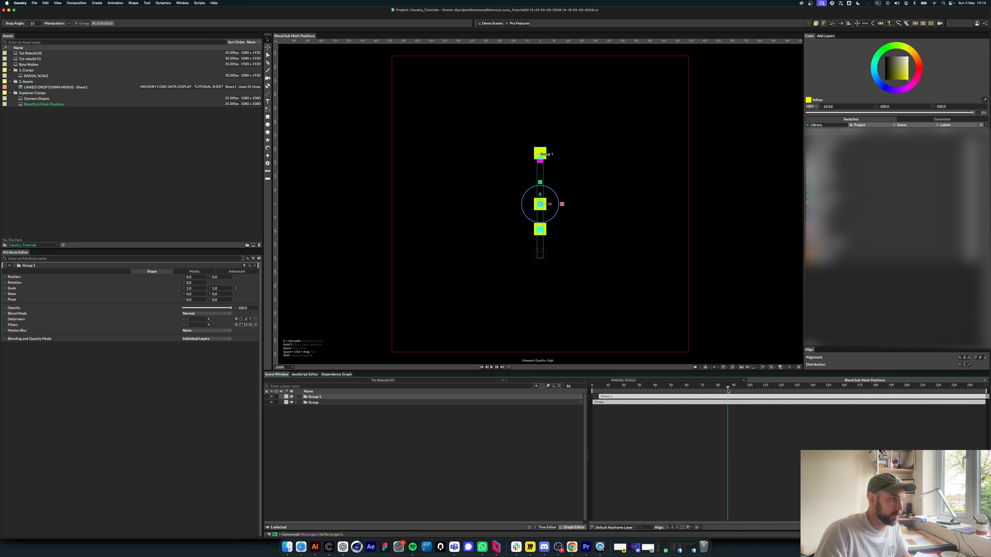
{"action": "key", "text": "Delete"}
Step: Expand the remaining group and set POS 3's vertical grid size to 370, using POS 2 as reference
{"action": "left_click", "coordinate": [295, 396]}
{"action": "left_click", "coordinate": [319, 443]}
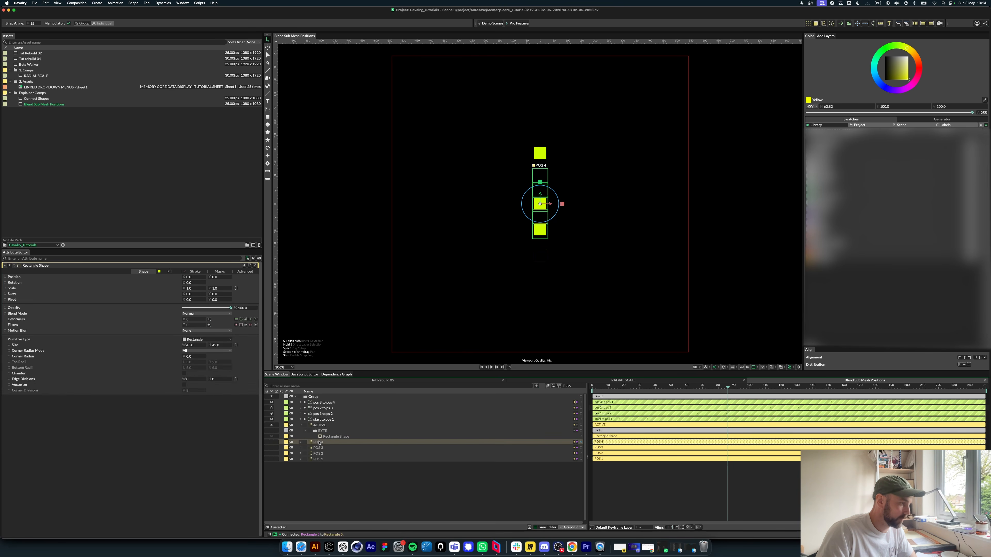
{"action": "left_click", "coordinate": [321, 453]}
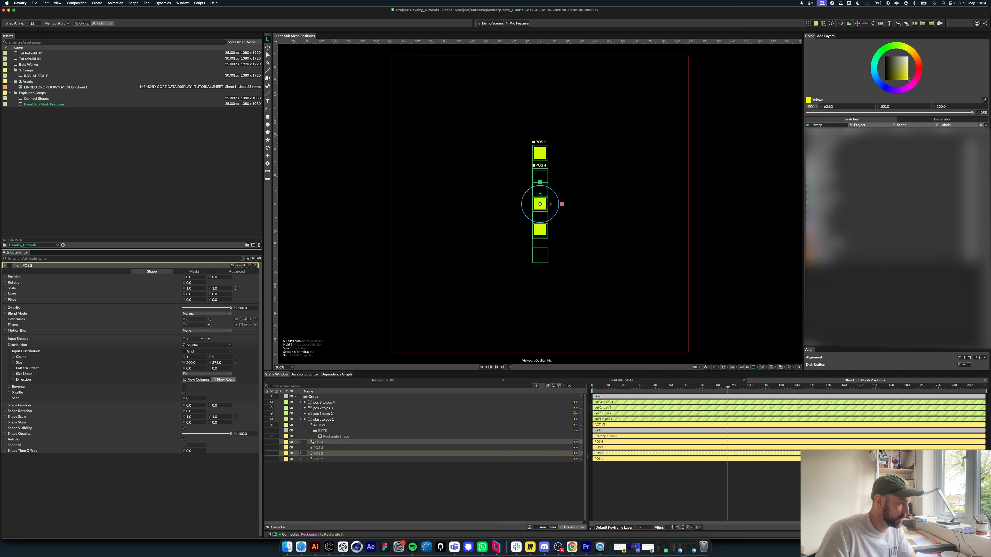
{"action": "left_click", "coordinate": [318, 448]}
{"action": "left_click", "coordinate": [219, 362]}
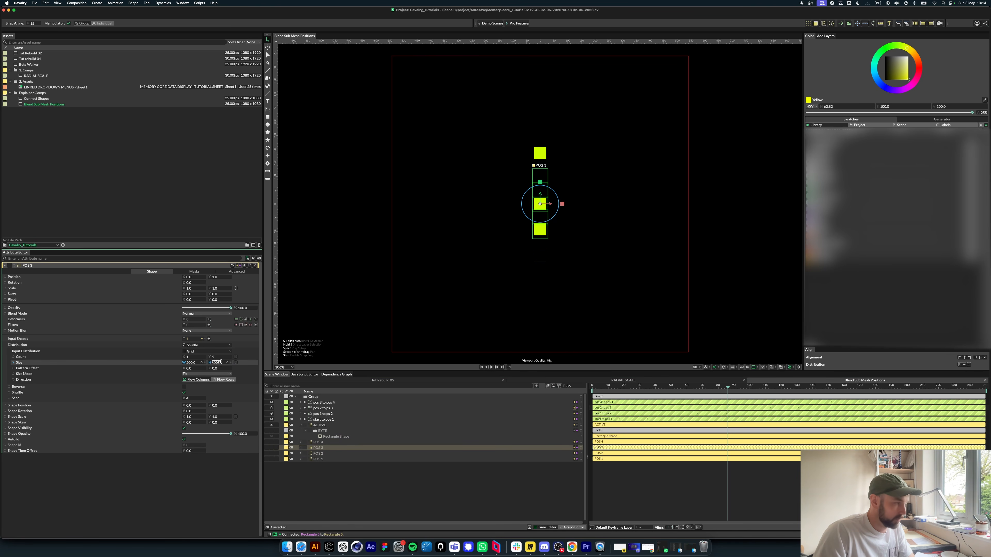
{"action": "type", "text": "370"}
Step: Set POS 4's vertical grid size to 370 and clear the selection
{"action": "left_click", "coordinate": [324, 441]}
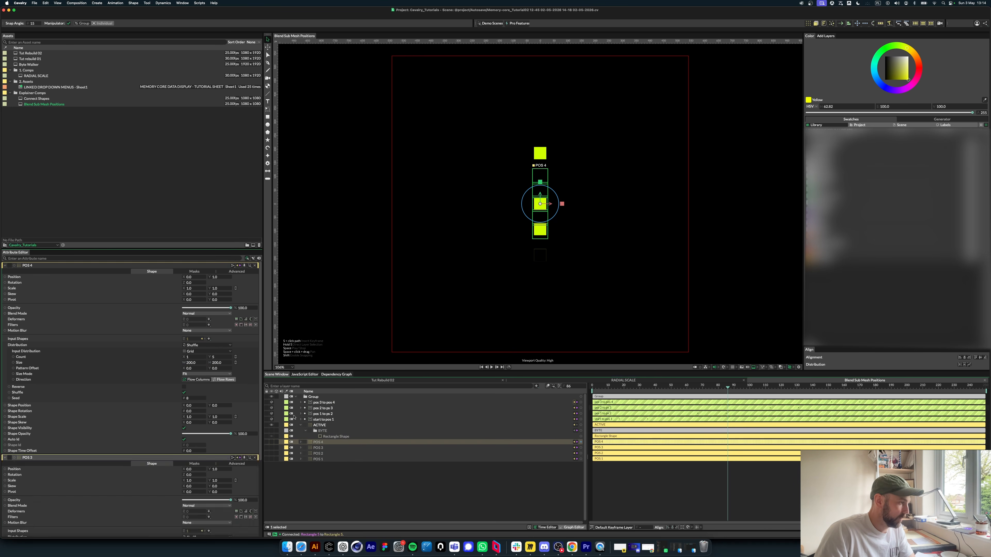
{"action": "left_click", "coordinate": [218, 362]}
{"action": "type", "text": "370"}
{"action": "left_click", "coordinate": [331, 475]}
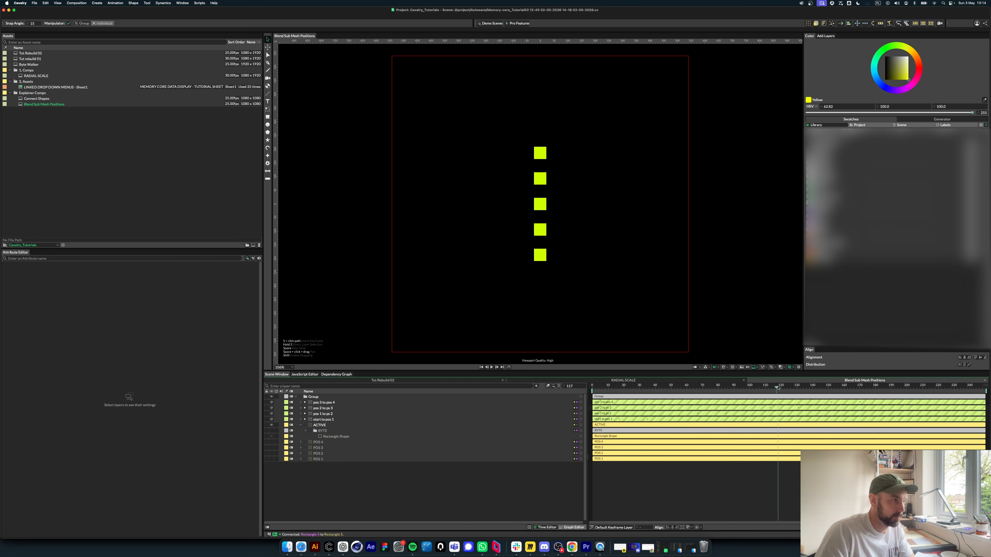
Step: Duplicate the corrected group and expand the copy to show its layers
{"action": "left_click", "coordinate": [296, 397]}
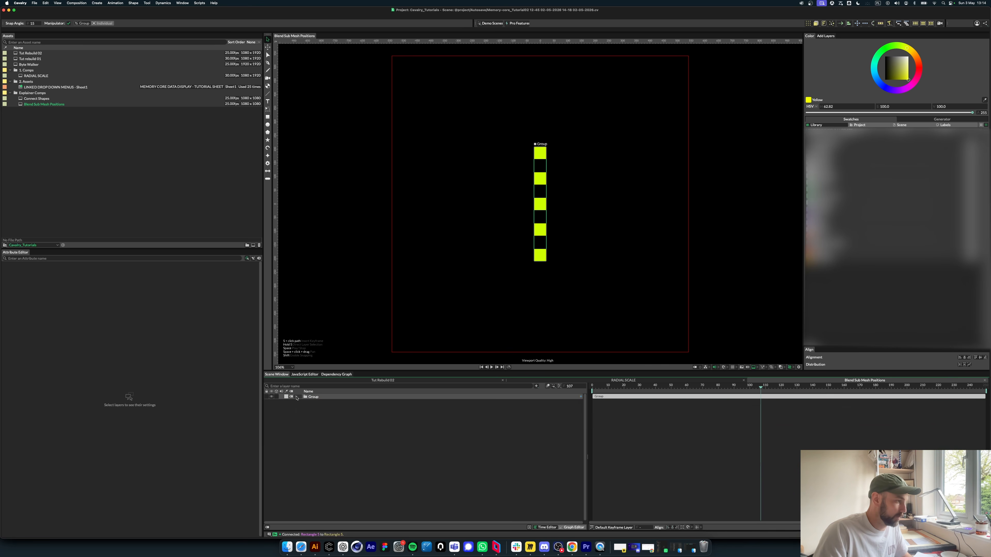
{"action": "left_click", "coordinate": [327, 397]}
{"action": "key", "text": "super+d"}
{"action": "left_click", "coordinate": [295, 396]}
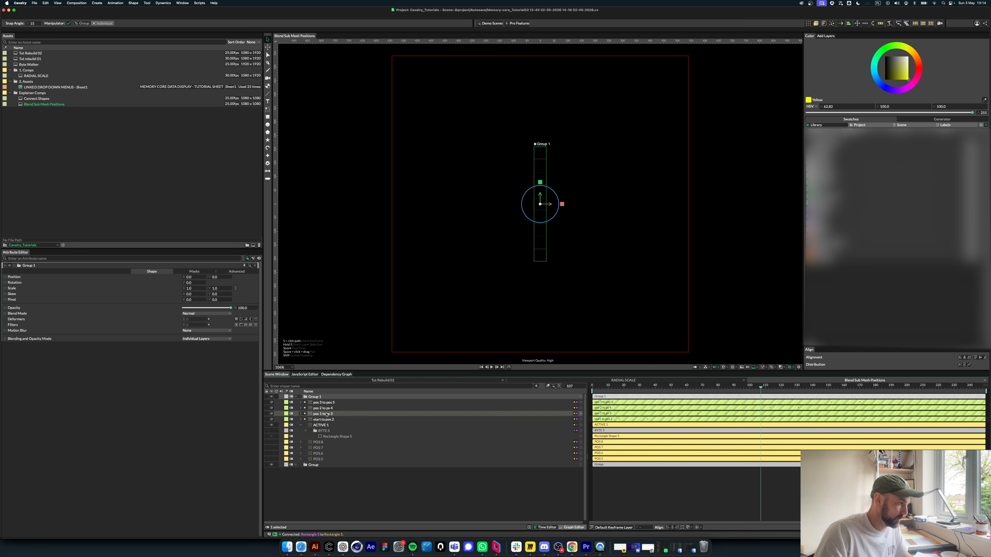
Step: Halve the size of the Rectangle Shape inside Group 1 to 22.5 and change its fill colour to magenta
{"action": "left_click", "coordinate": [337, 436]}
{"action": "left_click_drag", "start_coordinate": [184, 345], "coordinate": [210, 346]}
{"action": "type", "text": "2"}
{"action": "key", "text": "Return"}
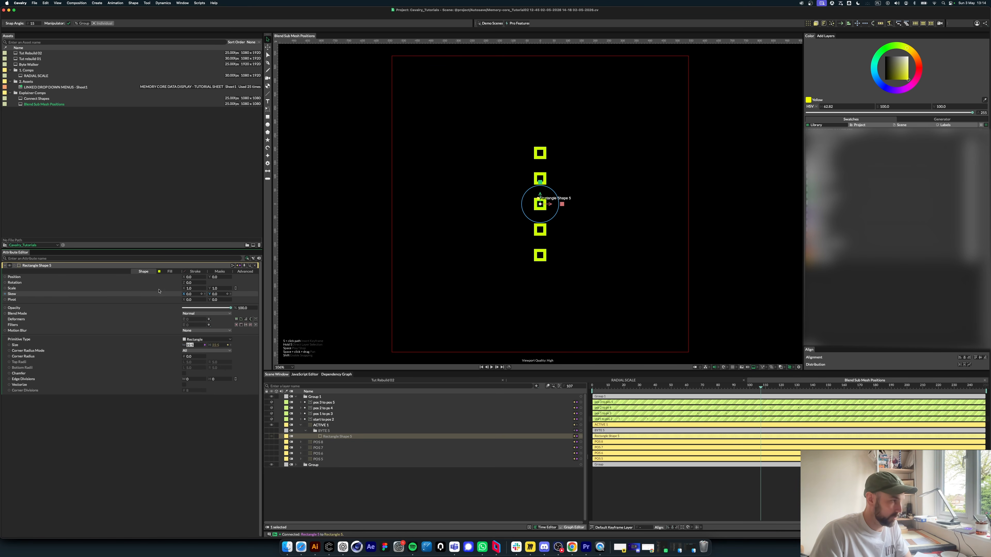
{"action": "left_click", "coordinate": [170, 272]}
{"action": "left_click", "coordinate": [193, 282]}
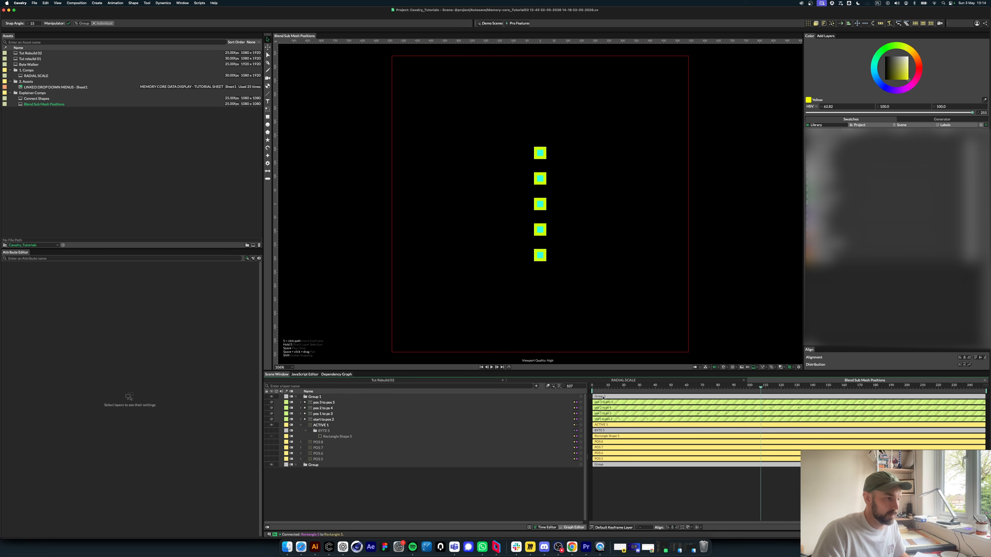
Step: Shift Group 1 to start about 5 frames later, and group it with the original under the name BLEND SUB MESH
{"action": "left_click", "coordinate": [610, 397]}
{"action": "left_click", "coordinate": [296, 397]}
{"action": "left_click", "coordinate": [343, 402], "text": "shift"}
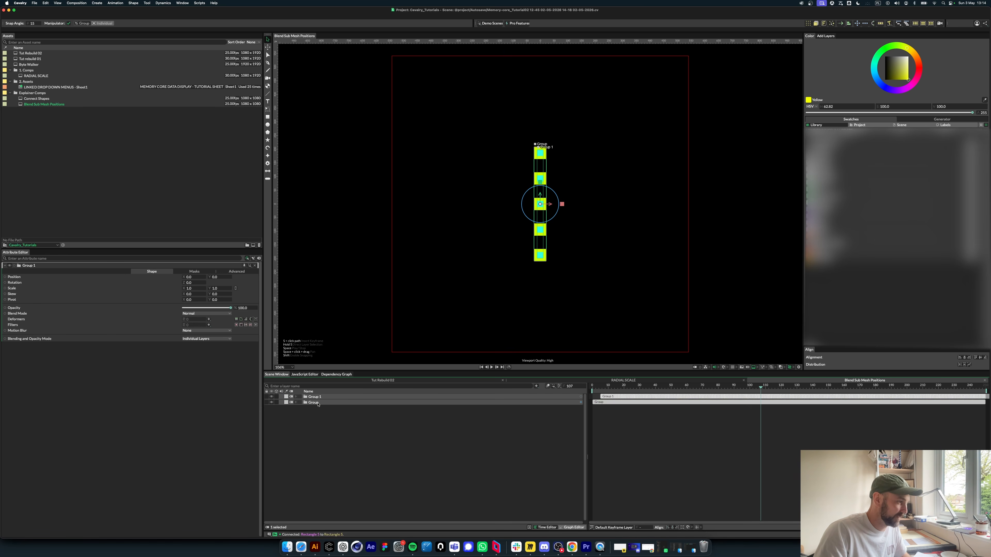
{"action": "key", "text": "super+g"}
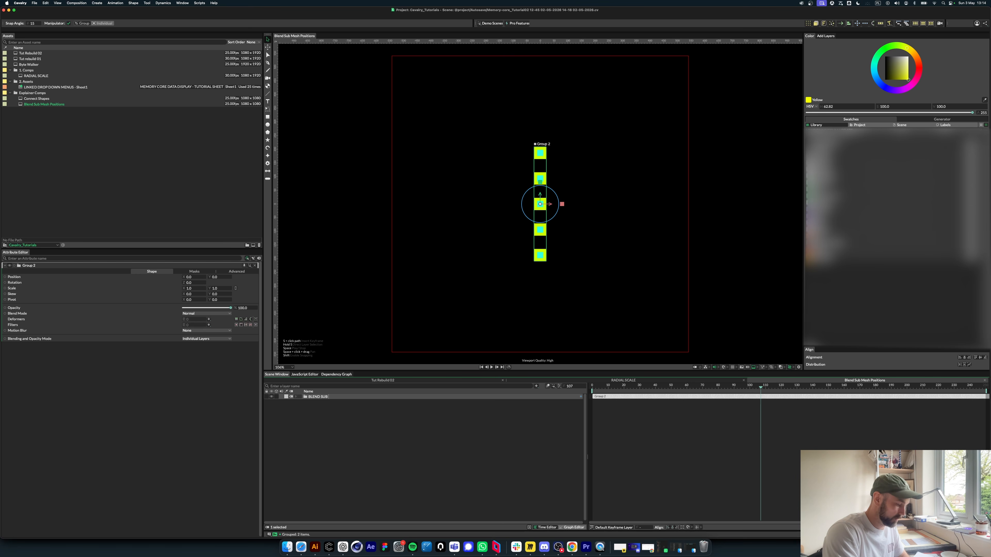
{"action": "left_click", "coordinate": [321, 425]}
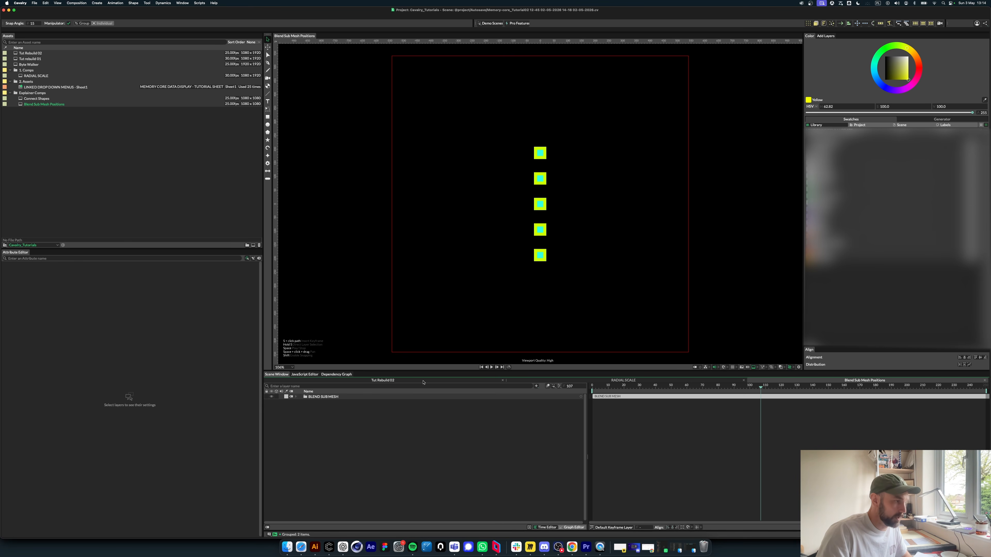
Step: Examine the status squares beside the Performance Monitor rows in the RADIAL SCALE composition, and return to Blend Sub Mesh Positions
{"action": "left_click", "coordinate": [594, 380]}
{"action": "scroll", "coordinate": [624, 314], "scroll_direction": "up", "scroll_amount": 10}
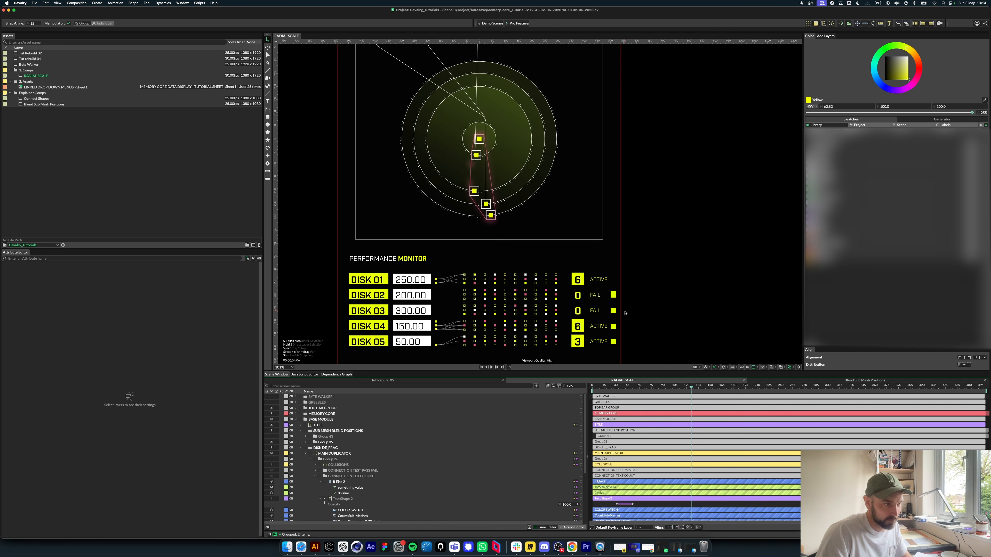
{"action": "scroll", "coordinate": [624, 314], "scroll_direction": "down", "scroll_amount": 5}
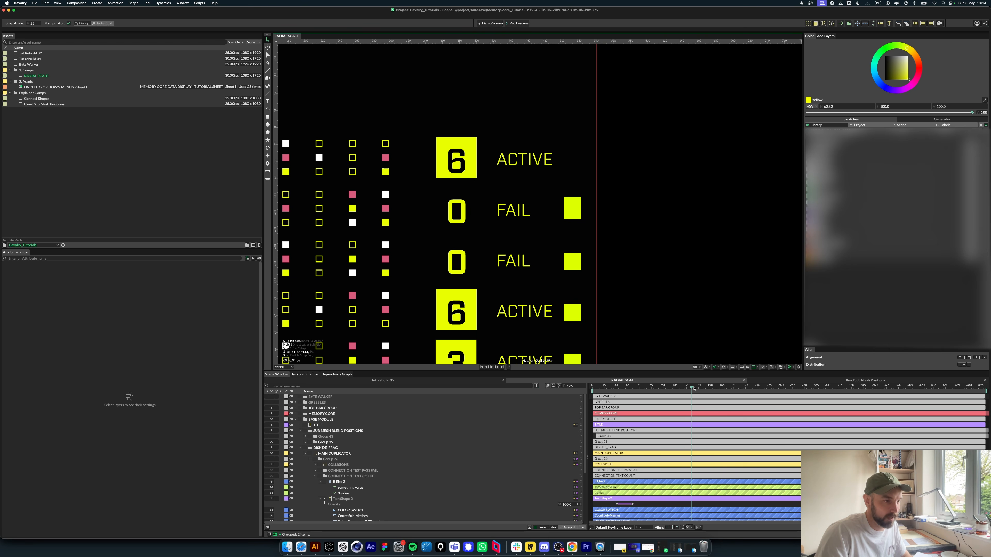
{"action": "left_click_drag", "start_coordinate": [694, 389], "coordinate": [738, 384]}
{"action": "left_click", "coordinate": [811, 381]}
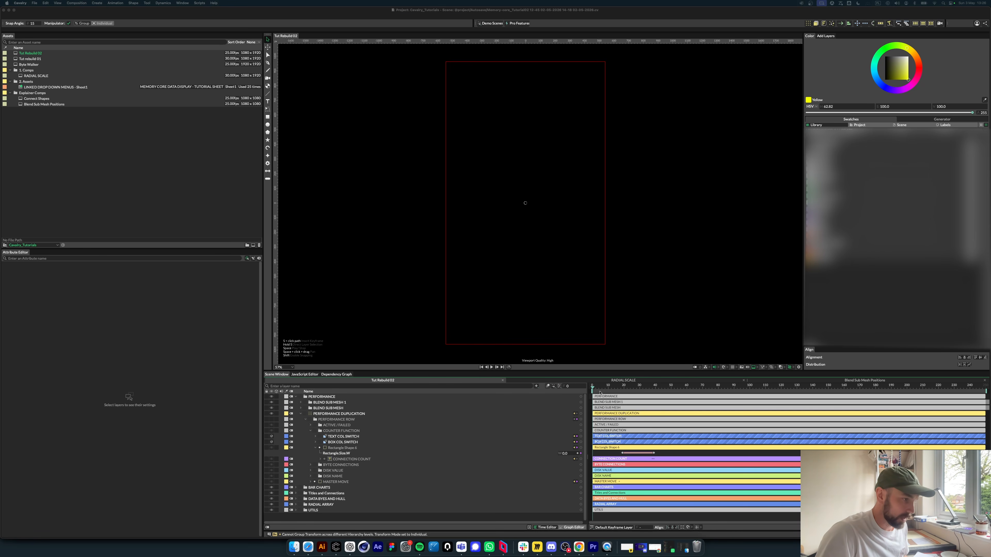
Step: Play back the Tut Rebuild 02 composition and stop around frame 38 to check the performance rows
{"action": "key", "text": "space"}
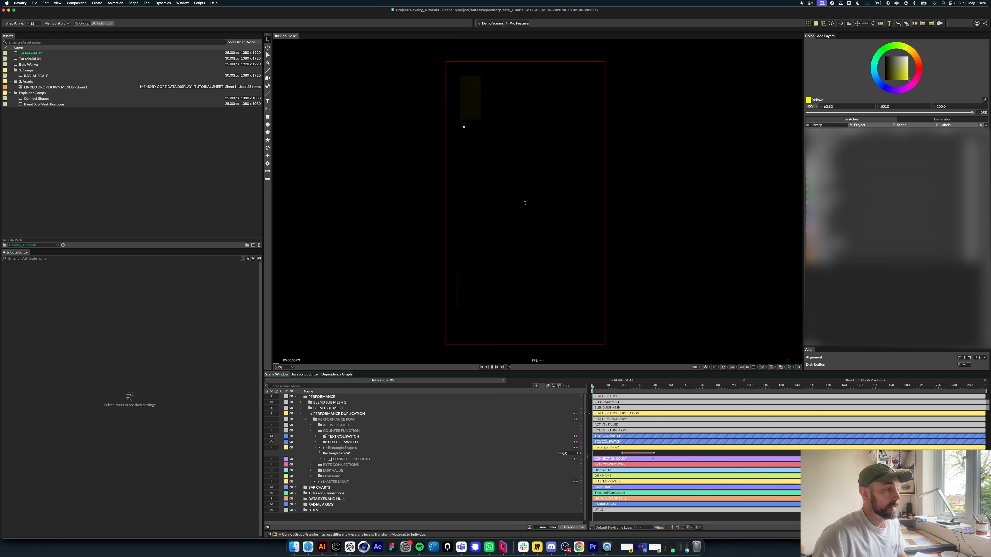
{"action": "key", "text": "space"}
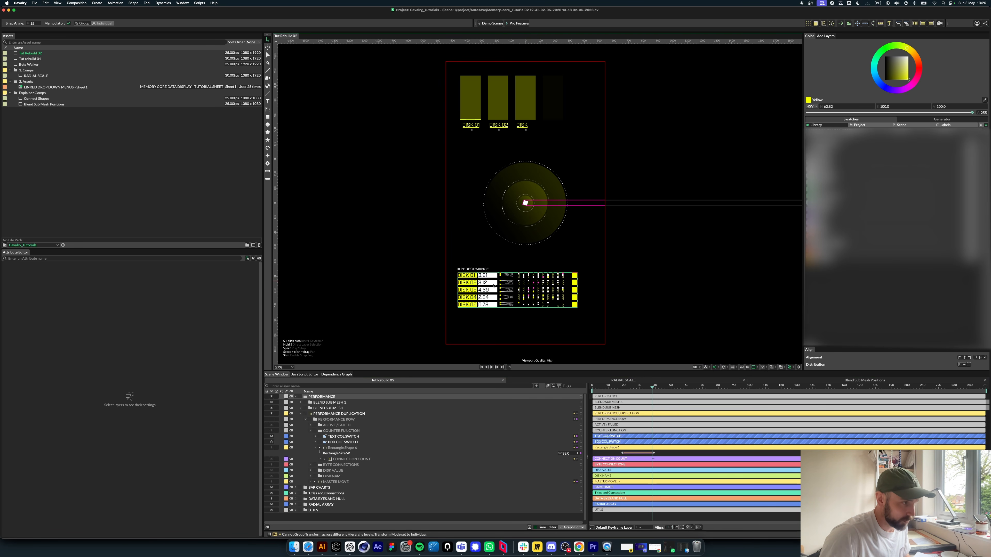
{"action": "left_click", "coordinate": [493, 285]}
Step: Connect Stagger 2 from the Titles and Connections group to PERFORMANCE DUPLICATION's Shape Time Offset
{"action": "left_click", "coordinate": [328, 414]}
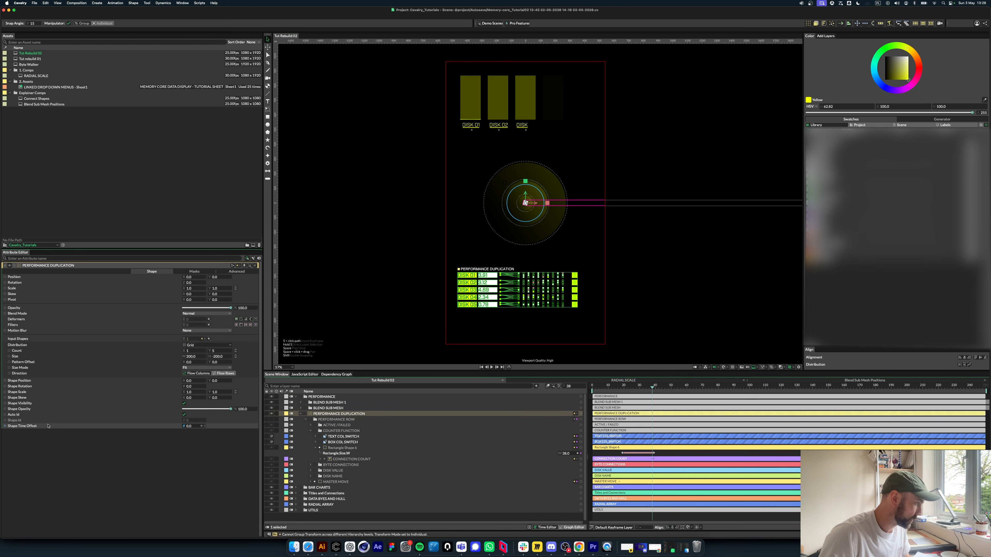
{"action": "left_click", "coordinate": [296, 493]}
{"action": "scroll", "coordinate": [312, 493], "scroll_direction": "down", "scroll_amount": 4}
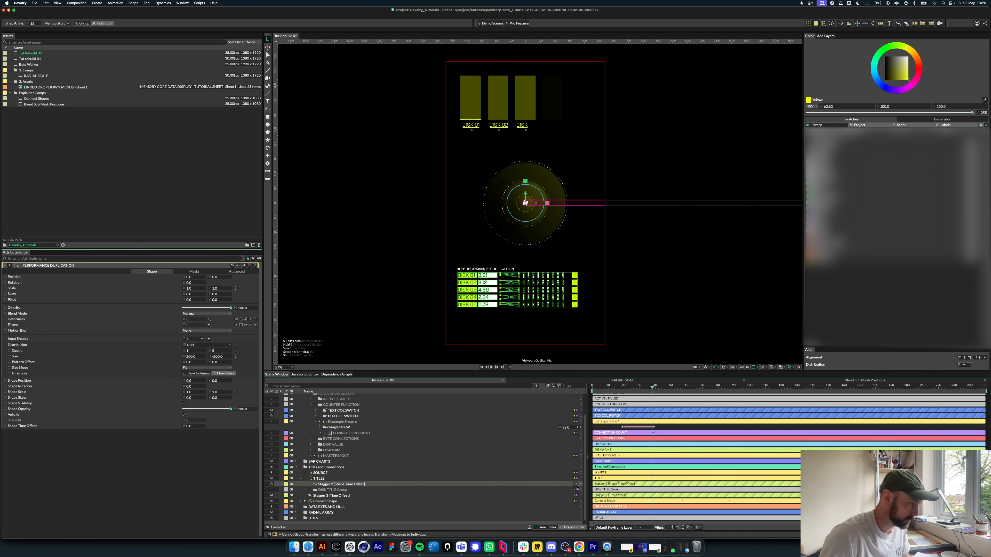
{"action": "left_click_drag", "start_coordinate": [580, 485], "coordinate": [24, 427]}
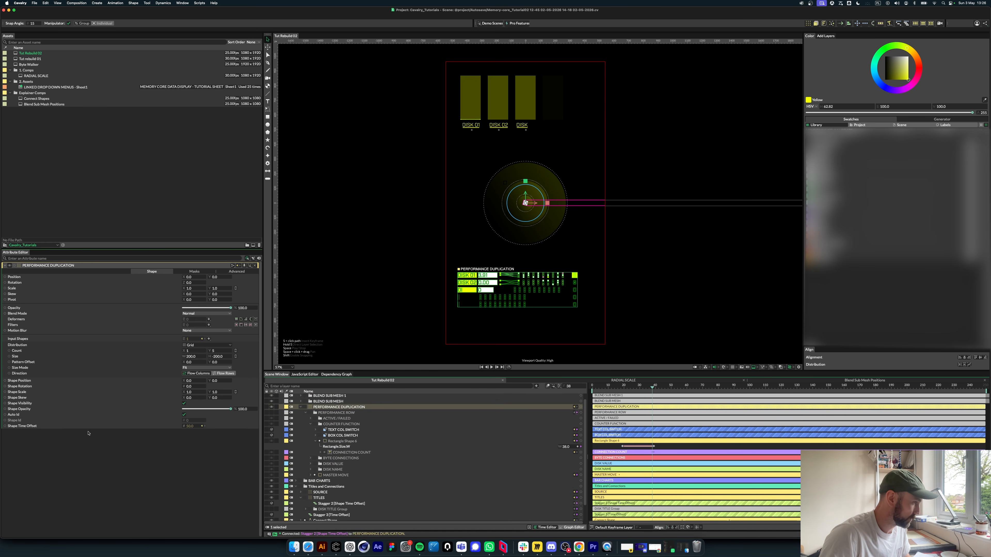
Step: Play back the Tut Rebuild 02 composition to check the staggered performance rows, and collapse PERFORMANCE DUPLICATION
{"action": "left_click", "coordinate": [638, 387]}
{"action": "key", "text": "space"}
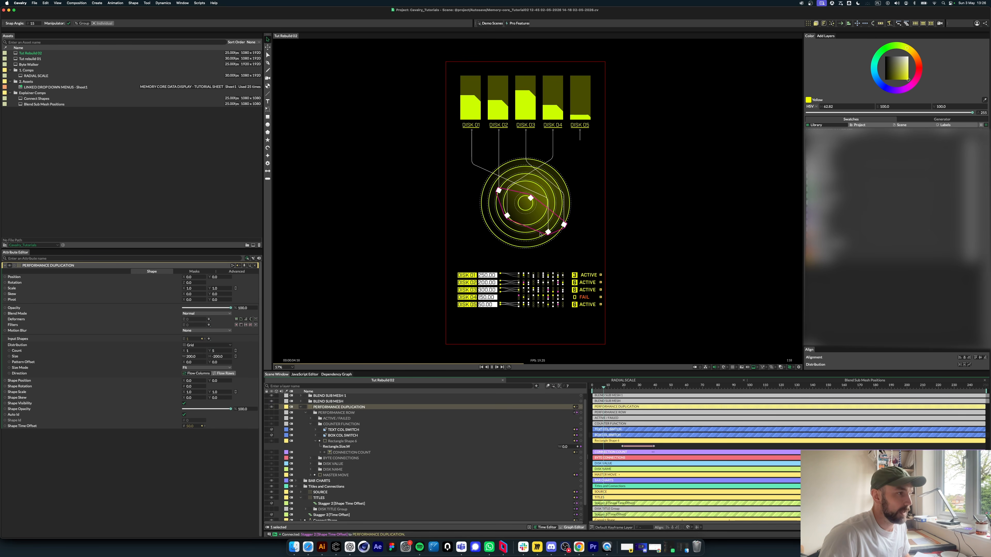
{"action": "left_click", "coordinate": [300, 407]}
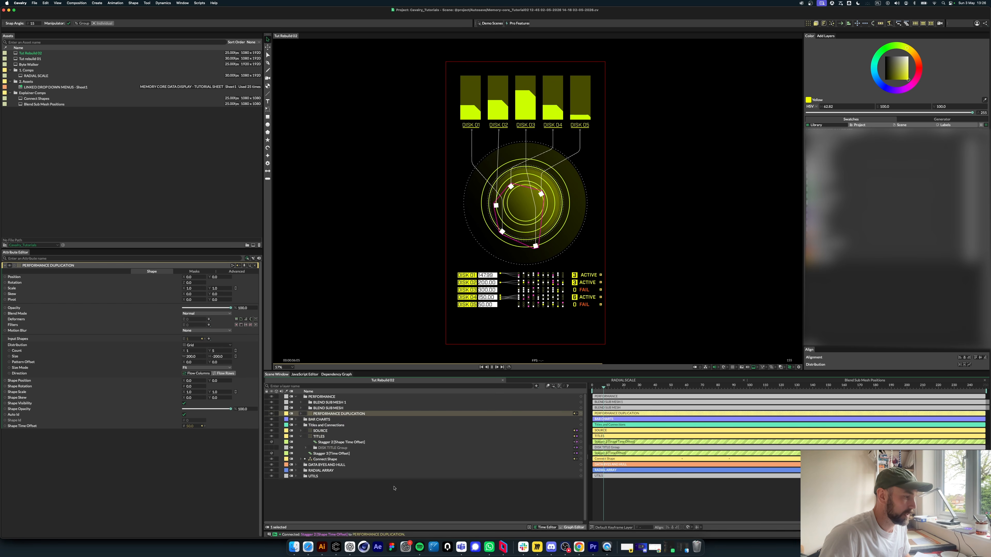
{"action": "key", "text": "space"}
Step: Collapse the PERFORMANCE and Titles and Connections groups and clear the layer selection
{"action": "left_click", "coordinate": [295, 397]}
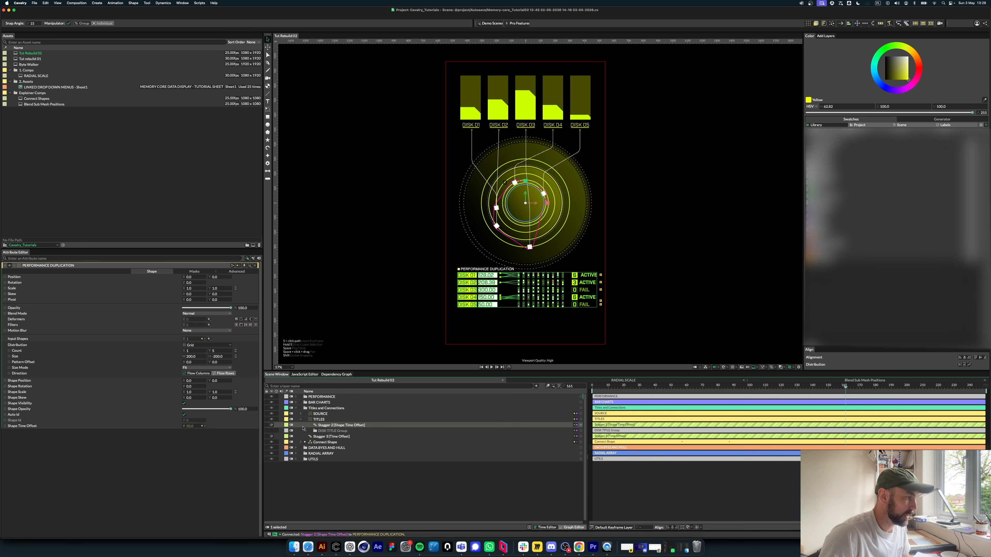
{"action": "left_click", "coordinate": [295, 408]}
{"action": "left_click", "coordinate": [346, 464]}
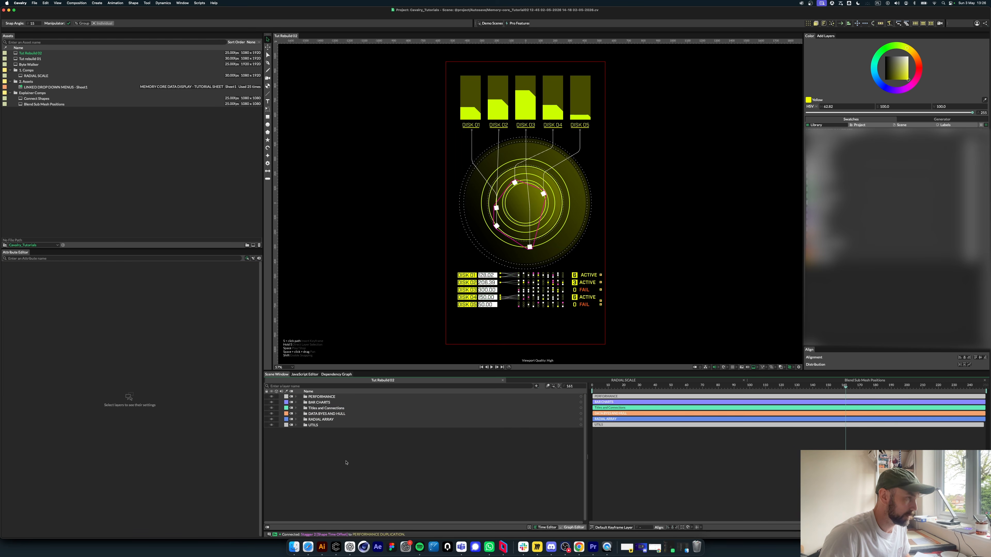
{"action": "left_click", "coordinate": [508, 280]}
{"action": "left_click", "coordinate": [420, 442]}
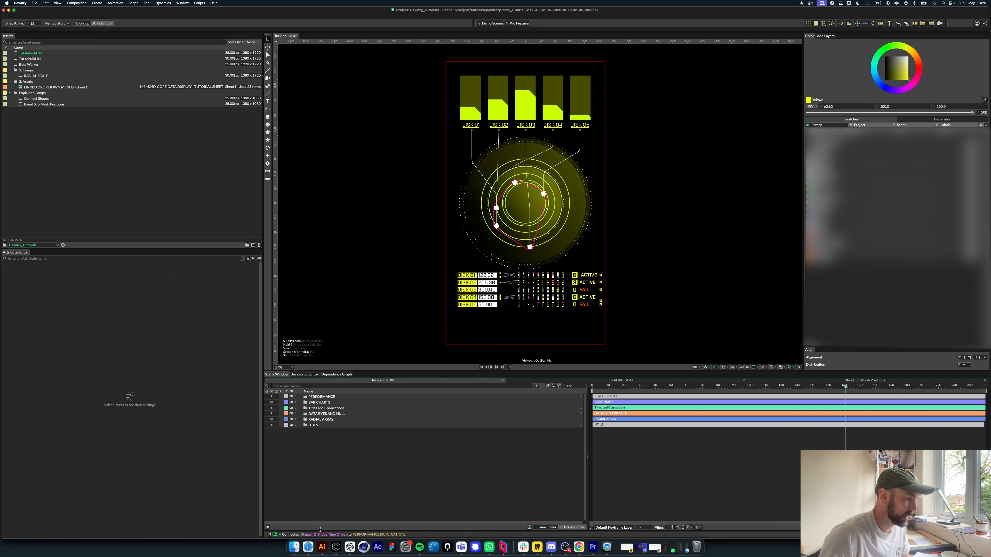
Step: Switch to the tutorial sheet in Safari, collapse its Labels and conditions column groups, and expand the TITLES and WATCH WORDS columns for review
{"action": "left_click", "coordinate": [308, 548]}
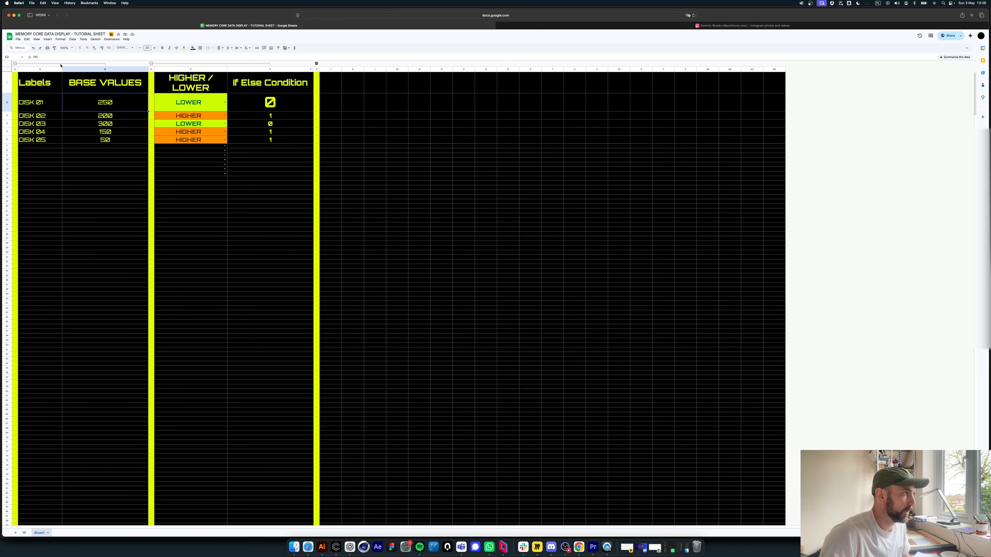
{"action": "left_click", "coordinate": [15, 63]}
{"action": "left_click", "coordinate": [21, 64]}
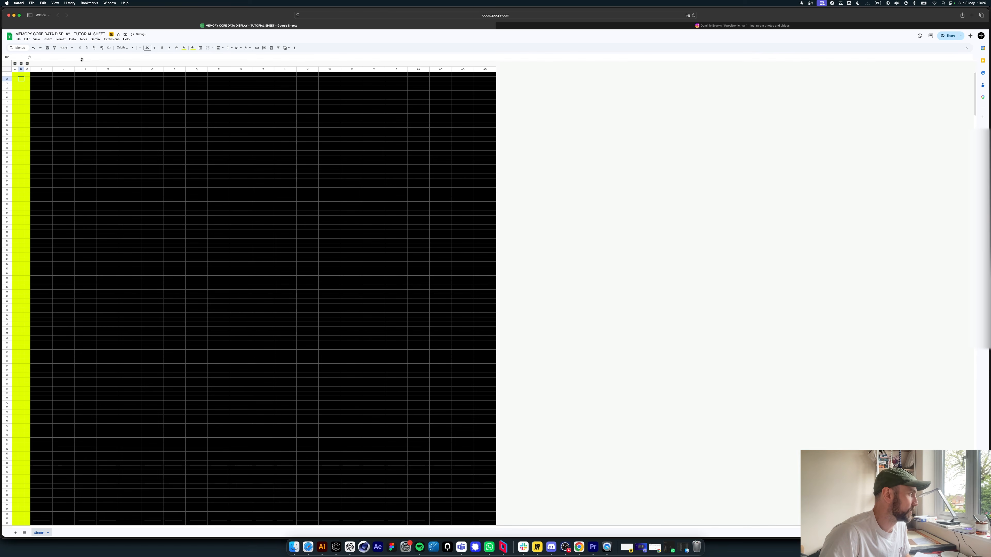
{"action": "left_click", "coordinate": [28, 64]}
{"action": "left_click", "coordinate": [263, 198]}
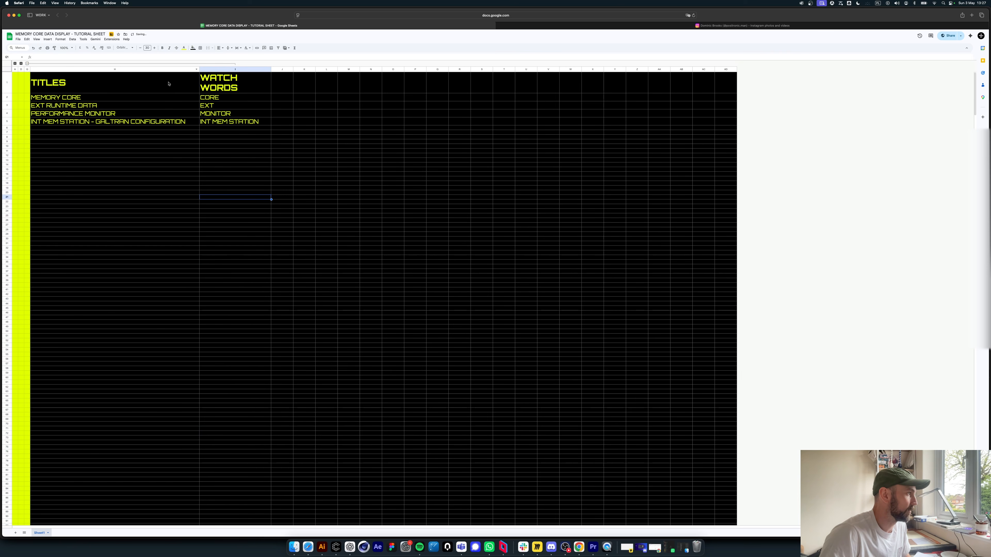
{"action": "left_click", "coordinate": [228, 105]}
{"action": "left_click", "coordinate": [101, 103]}
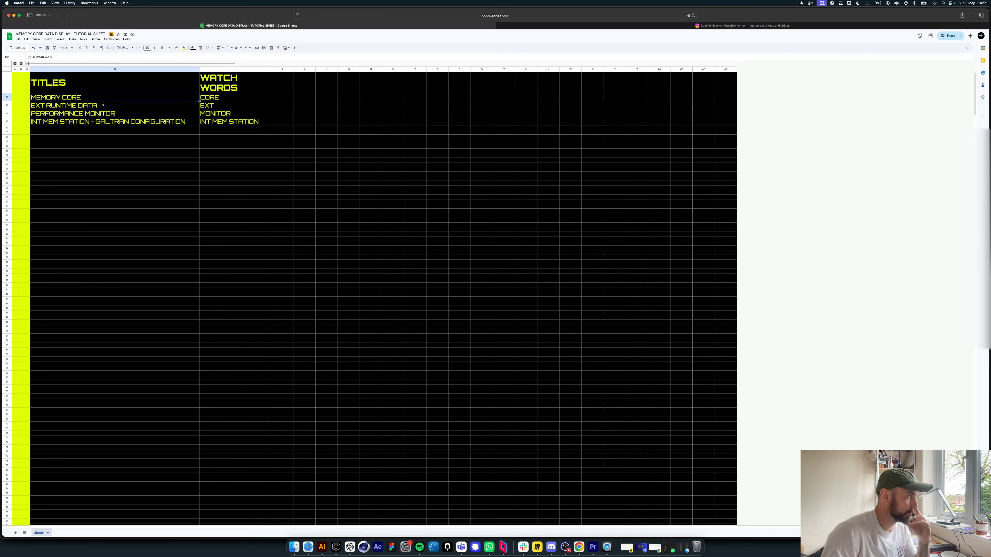
{"action": "left_click", "coordinate": [259, 100]}
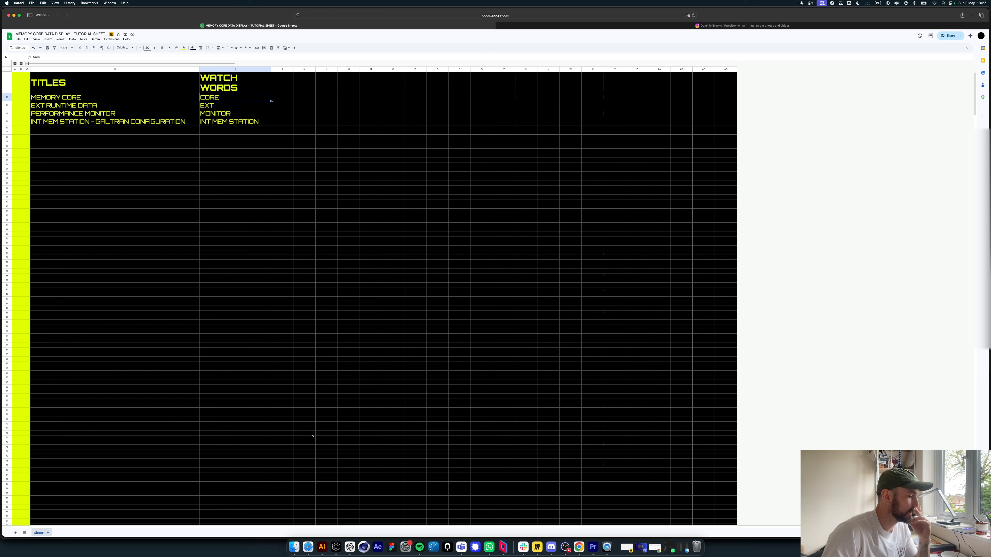
Step: Return to Cavalry and add a Text Shape to the Tut Rebuild 02 composition
{"action": "left_click", "coordinate": [336, 547]}
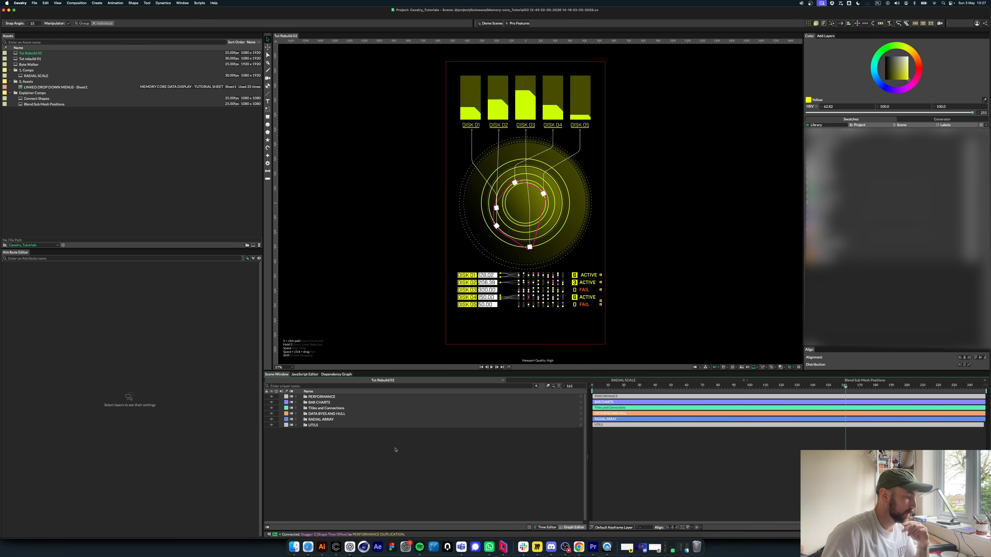
{"action": "key", "text": "super+."}
{"action": "type", "text": "text"}
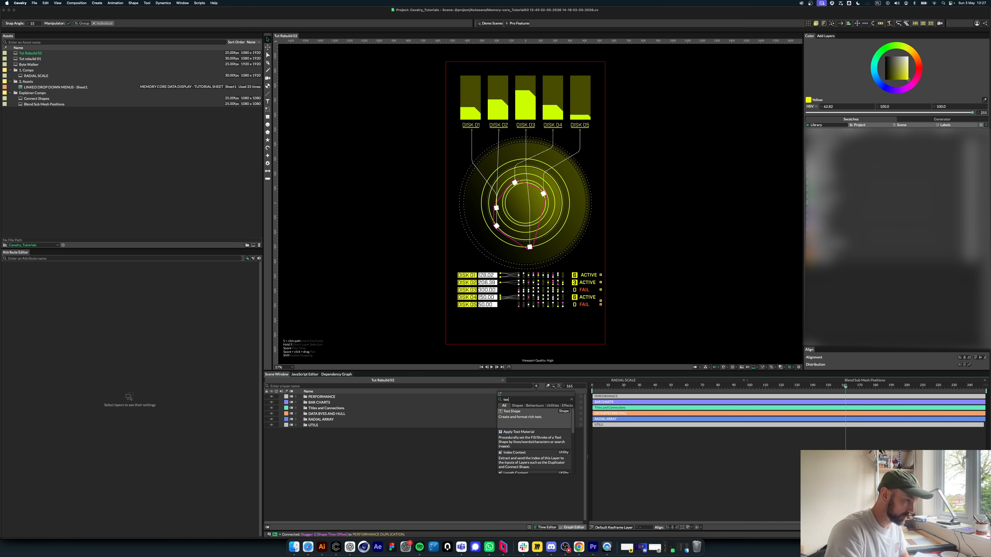
{"action": "key", "text": "Return"}
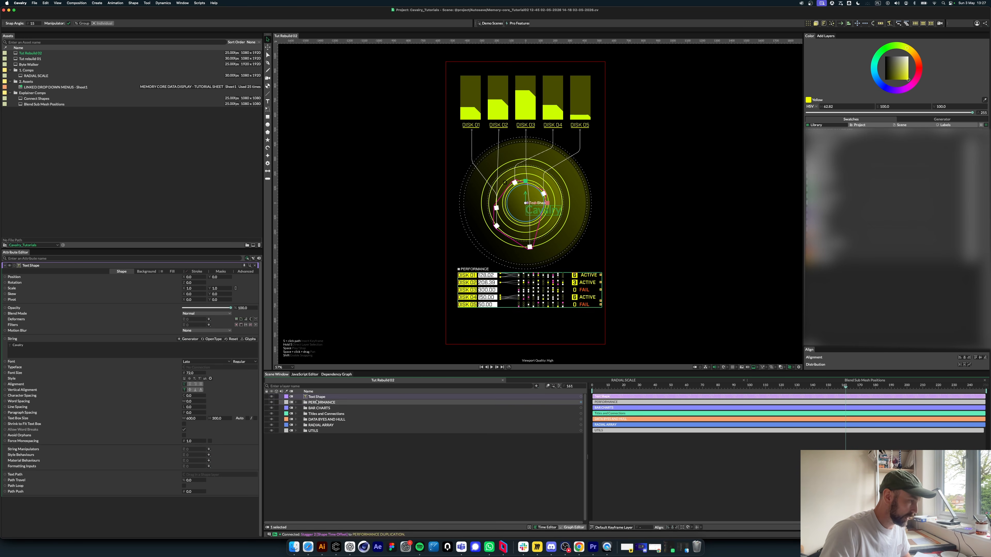
Step: Expand the UTILS group and connect the Industry typeface layer to the new text's Typeface
{"action": "left_click", "coordinate": [298, 431]}
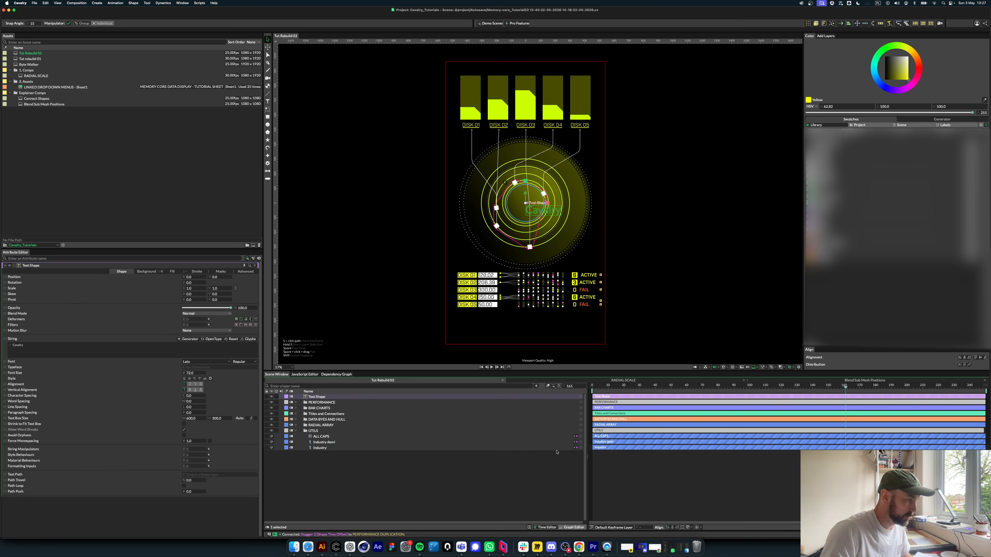
{"action": "left_click_drag", "start_coordinate": [581, 448], "coordinate": [318, 393]}
{"action": "left_click_drag", "start_coordinate": [98, 368], "coordinate": [98, 368]}
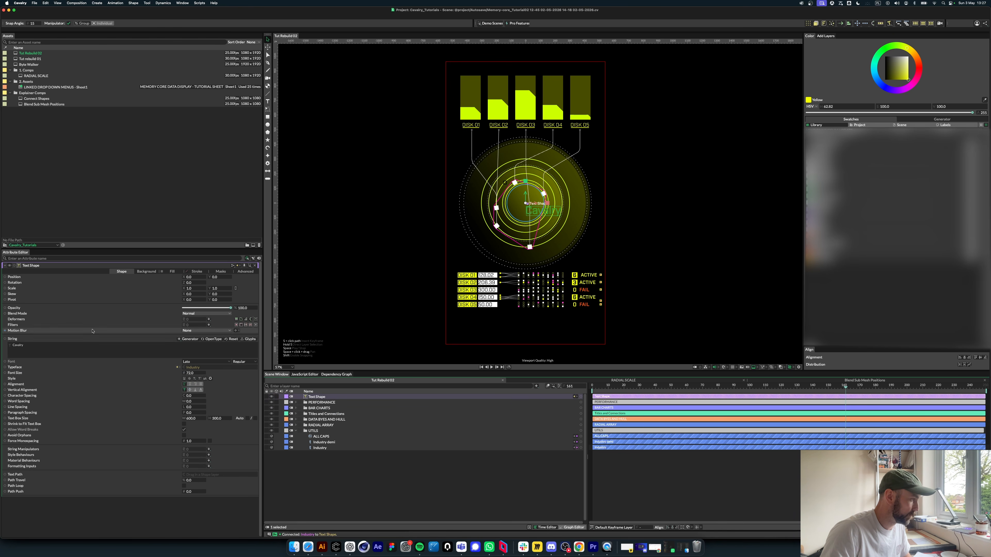
Step: Add a Spreadsheet layer and assign the LINKED DROP DOWN MENUS - Sheet1 asset as its file
{"action": "double_click", "coordinate": [53, 347]}
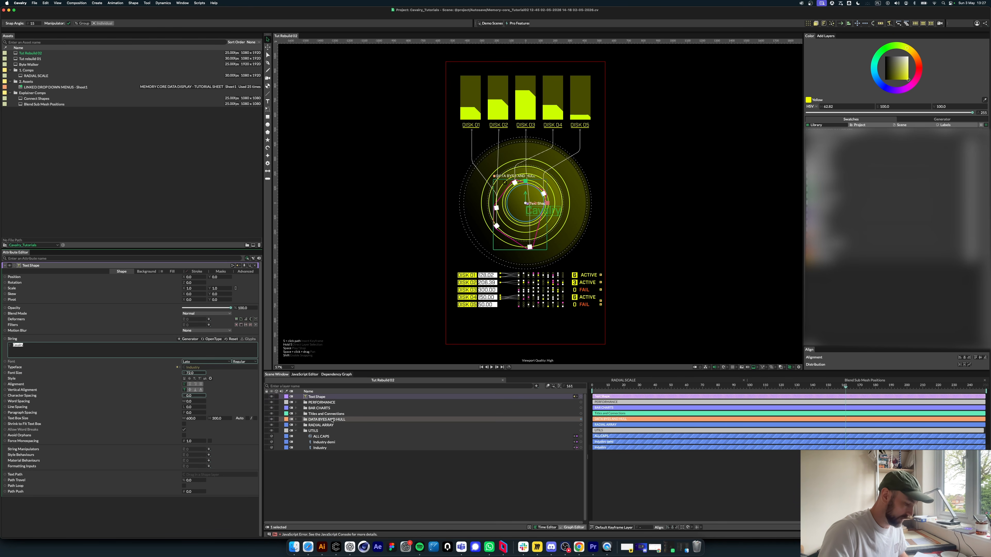
{"action": "left_click", "coordinate": [536, 386]}
{"action": "type", "text": "sheet"}
{"action": "key", "text": "Return"}
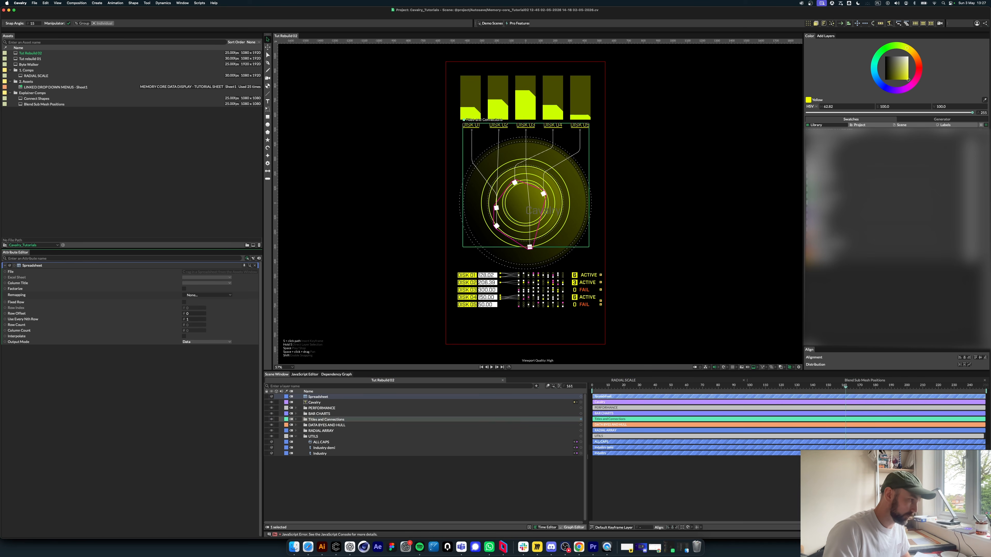
{"action": "left_click_drag", "start_coordinate": [55, 87], "coordinate": [210, 272]}
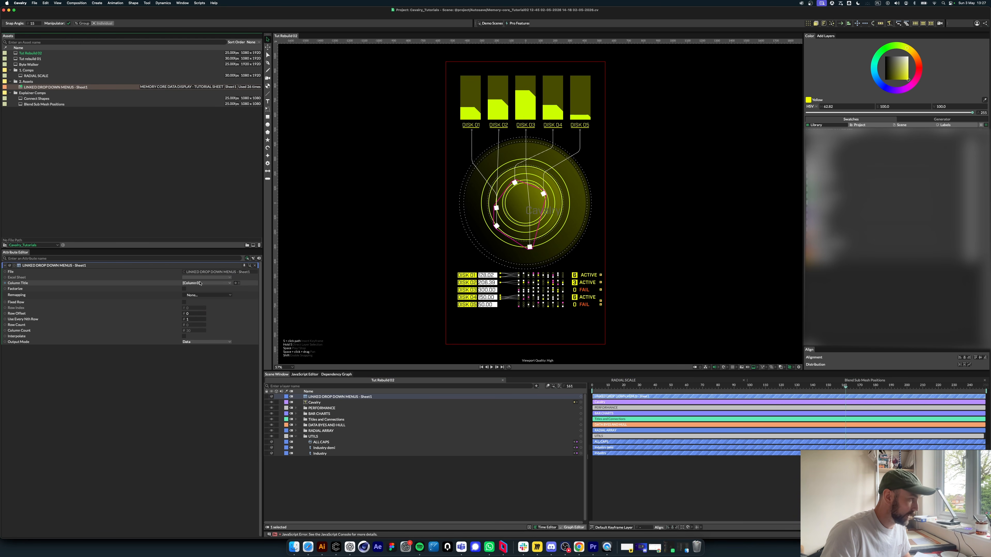
Step: Set the spreadsheet's Column Title to TITLES, and connect the spreadsheet to the text's String
{"action": "left_click", "coordinate": [207, 283]}
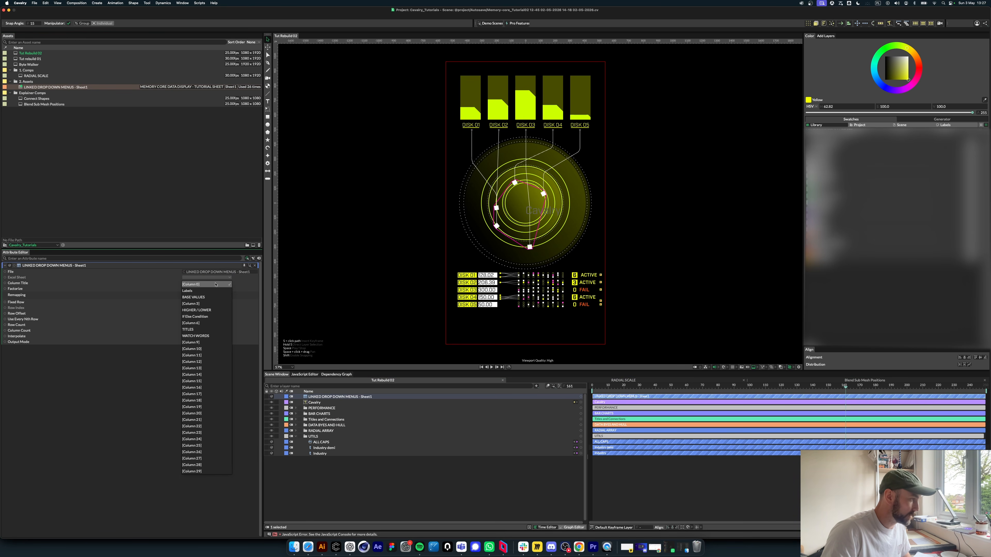
{"action": "left_click", "coordinate": [211, 331]}
{"action": "left_click_drag", "start_coordinate": [336, 398], "coordinate": [327, 402]}
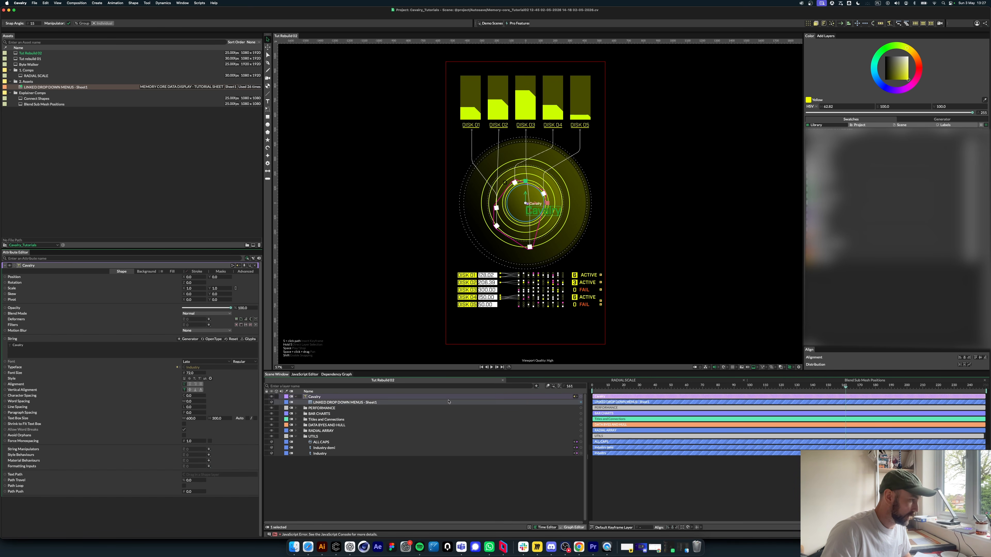
{"action": "left_click_drag", "start_coordinate": [580, 402], "coordinate": [40, 349]}
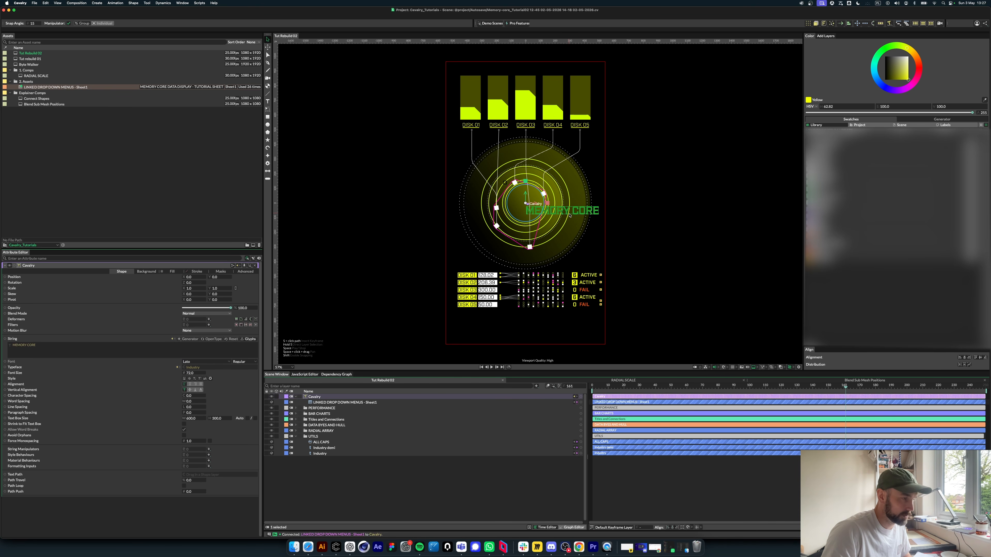
Step: Check the position of the INT MEM STATION title in the sheet, and enable Fixed Row with Row Index 3 on the titles spreadsheet
{"action": "left_click", "coordinate": [306, 549]}
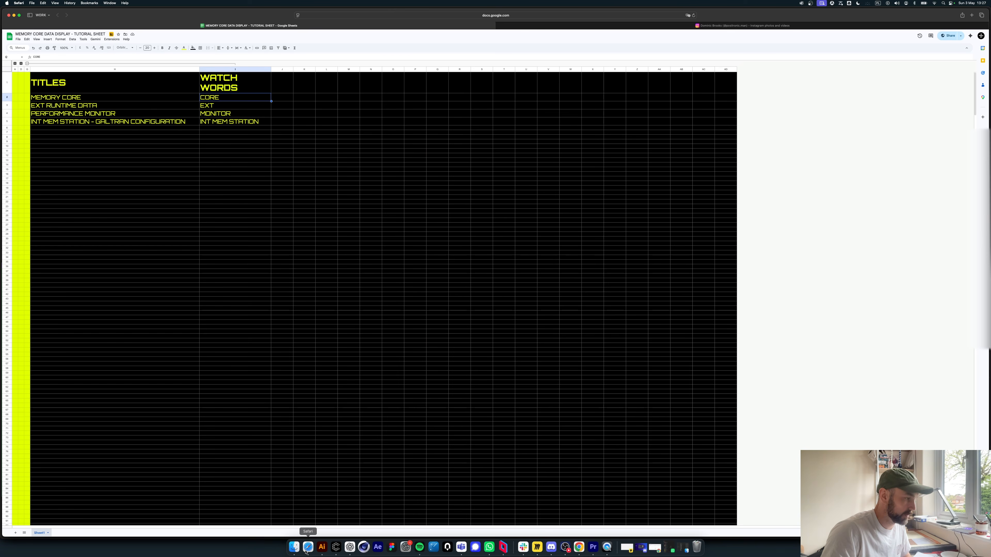
{"action": "left_click", "coordinate": [58, 97]}
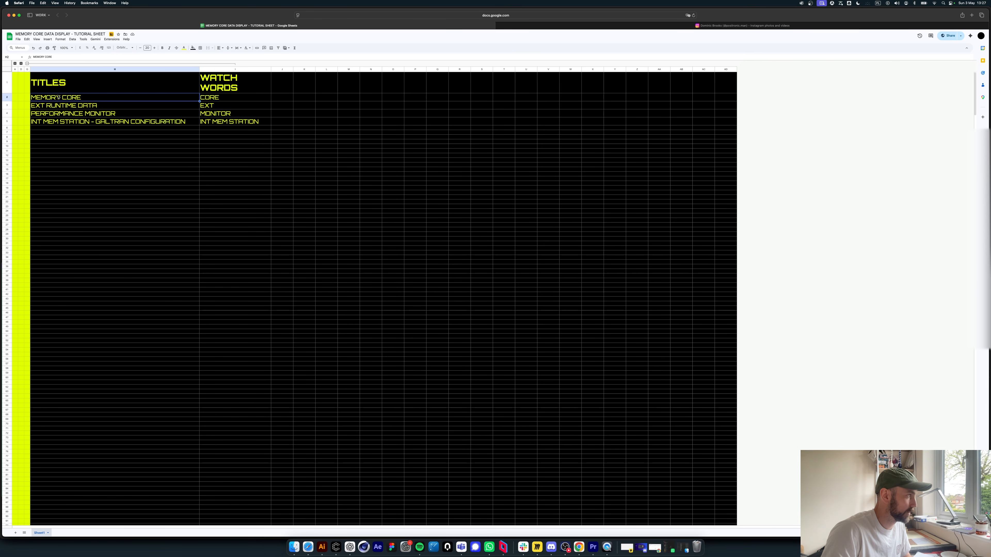
{"action": "left_click", "coordinate": [80, 124]}
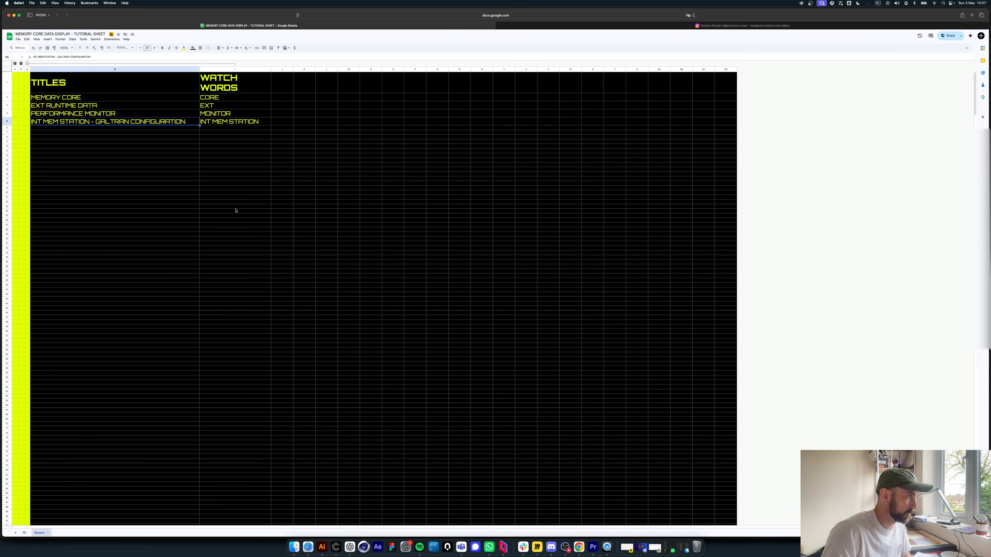
{"action": "left_click", "coordinate": [336, 547]}
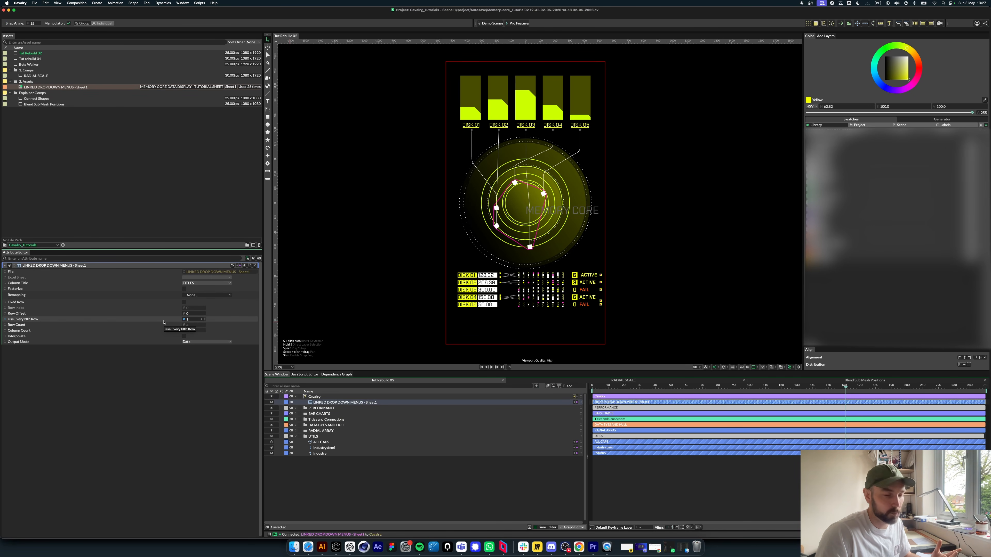
{"action": "left_click", "coordinate": [184, 302]}
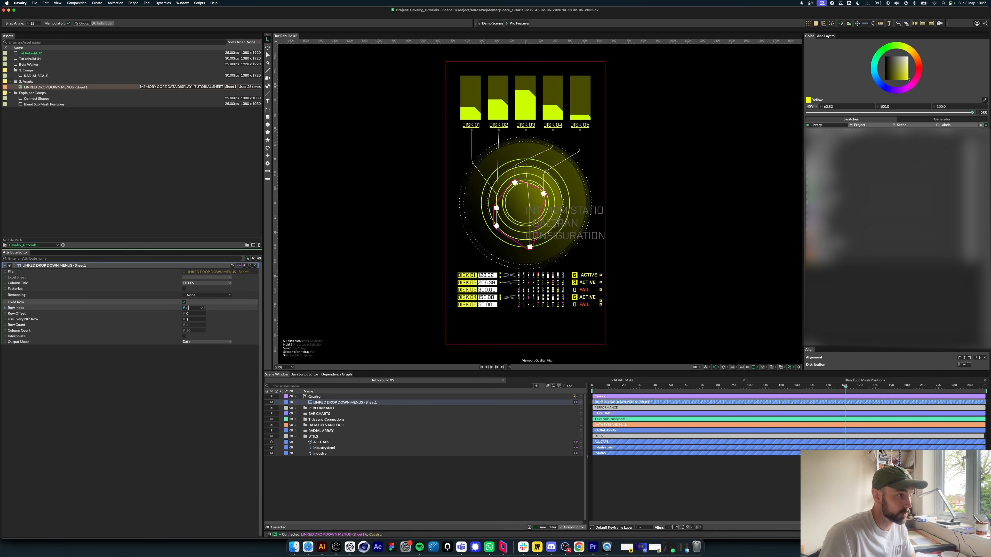
{"action": "type", "text": "3"}
{"action": "key", "text": "Return"}
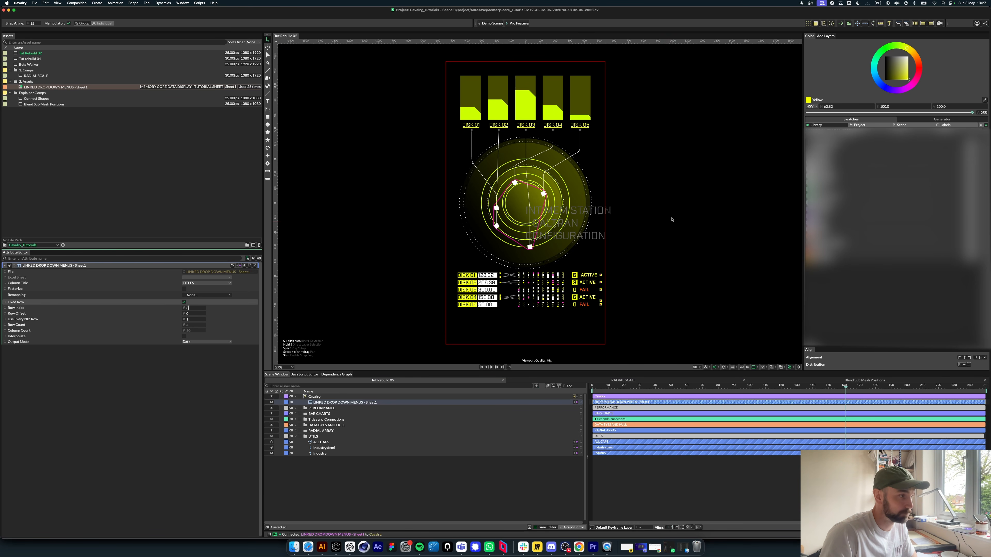
Step: Format the title text with Auto text box size, centred vertical alignment and a white fill
{"action": "left_click", "coordinate": [606, 214]}
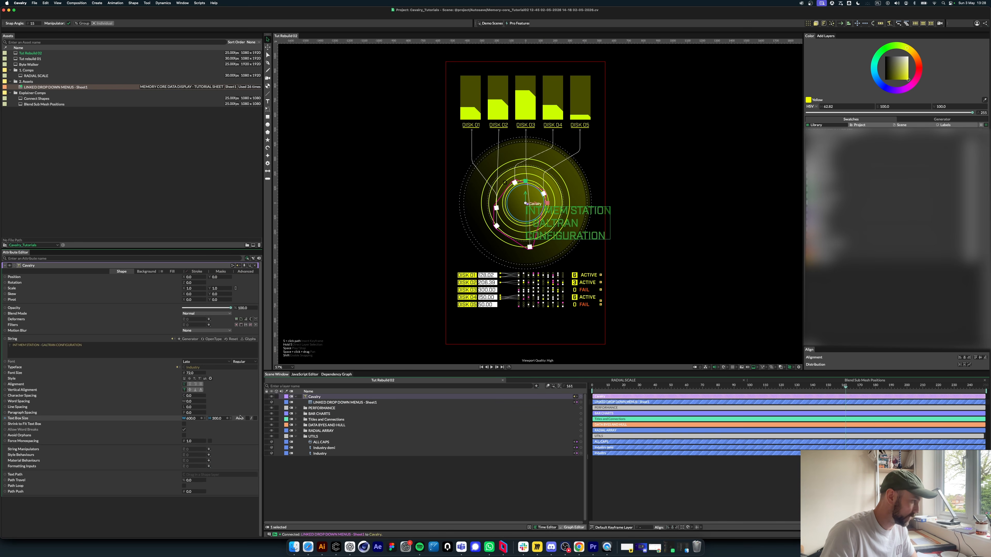
{"action": "left_click", "coordinate": [247, 418]}
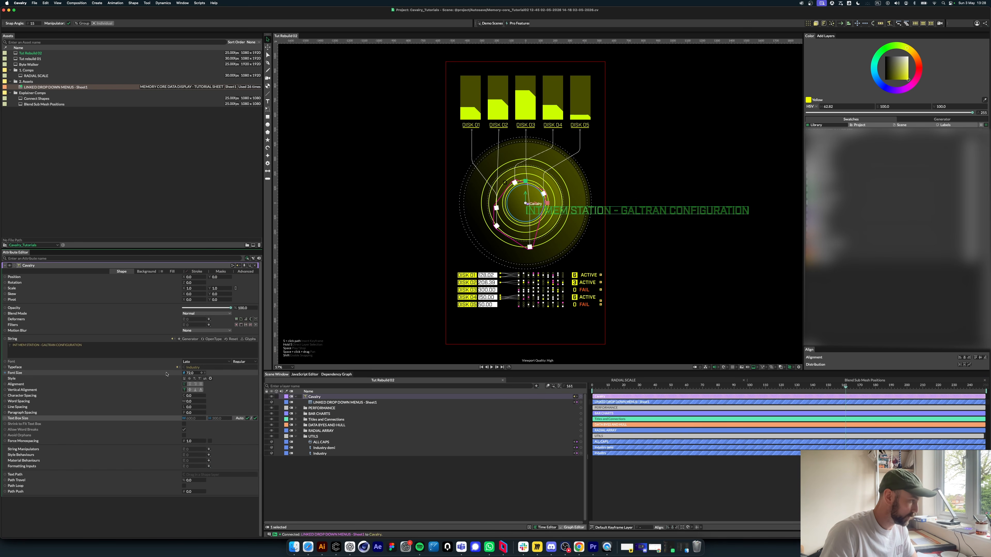
{"action": "left_click", "coordinate": [190, 390]}
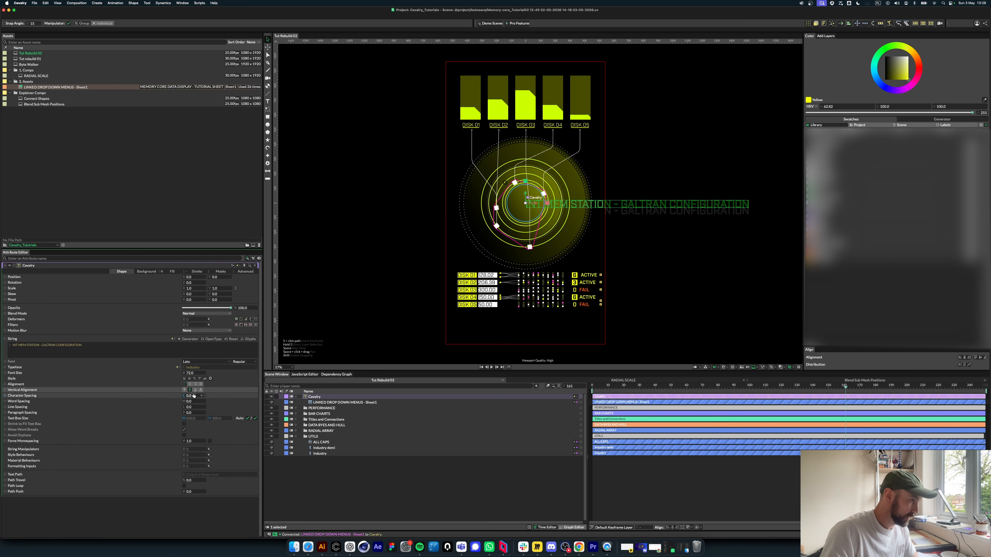
{"action": "left_click", "coordinate": [172, 272]}
{"action": "left_click", "coordinate": [193, 283]}
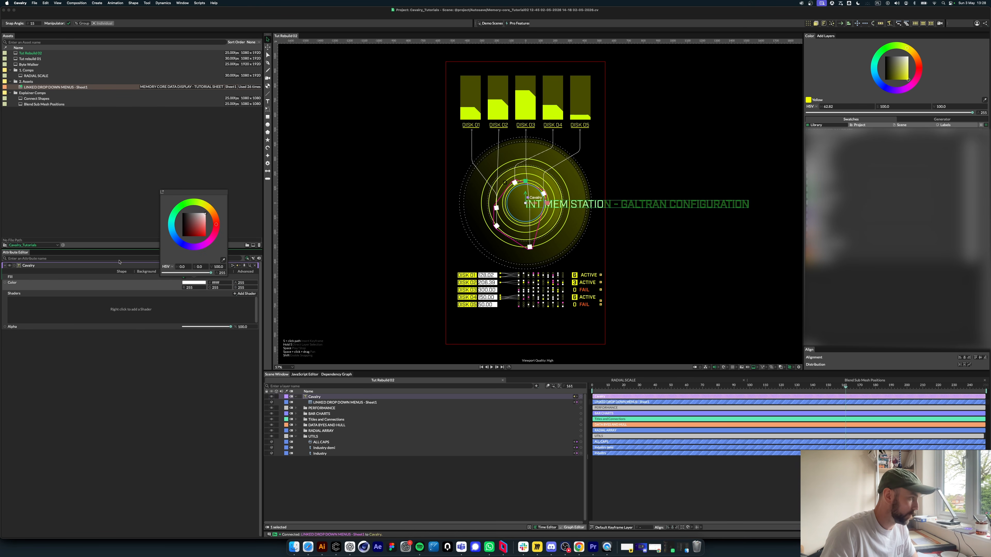
Step: Place the title text above the bar charts at about X -471, Y 911, with a font size of 36
{"action": "left_click", "coordinate": [122, 272]}
{"action": "left_click_drag", "start_coordinate": [191, 277], "coordinate": [7, 278]}
{"action": "left_click_drag", "start_coordinate": [220, 278], "coordinate": [579, 277]}
{"action": "left_click_drag", "start_coordinate": [191, 373], "coordinate": [168, 373]}
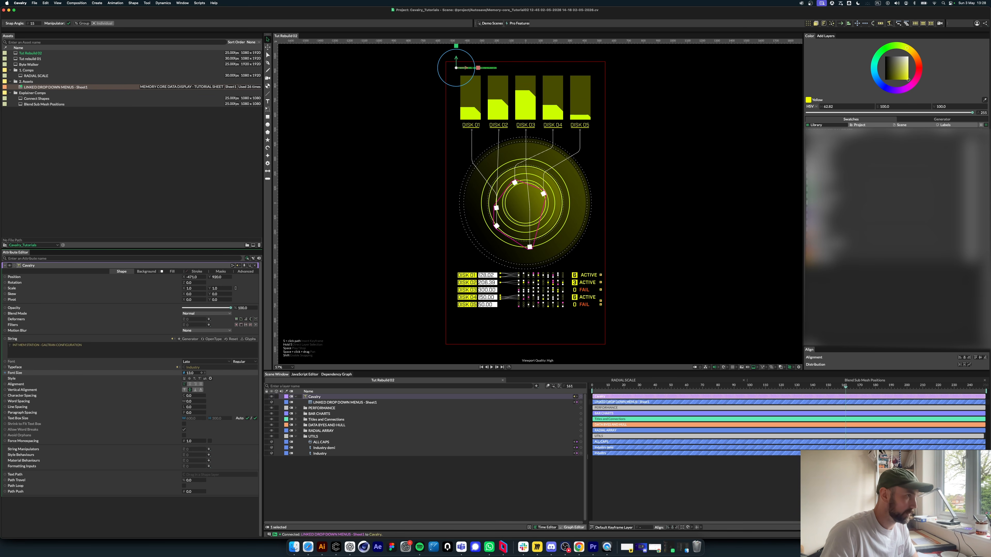
{"action": "left_click", "coordinate": [456, 59]}
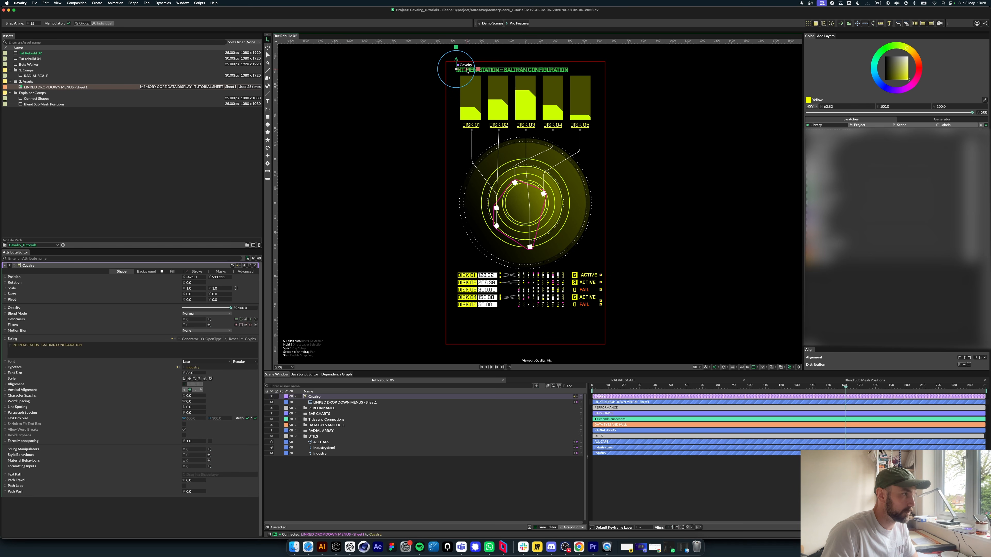
Step: Shift the title text to an X position of about -494, near the composition's edge, and deselect it
{"action": "left_click", "coordinate": [429, 478]}
{"action": "left_click", "coordinate": [312, 397]}
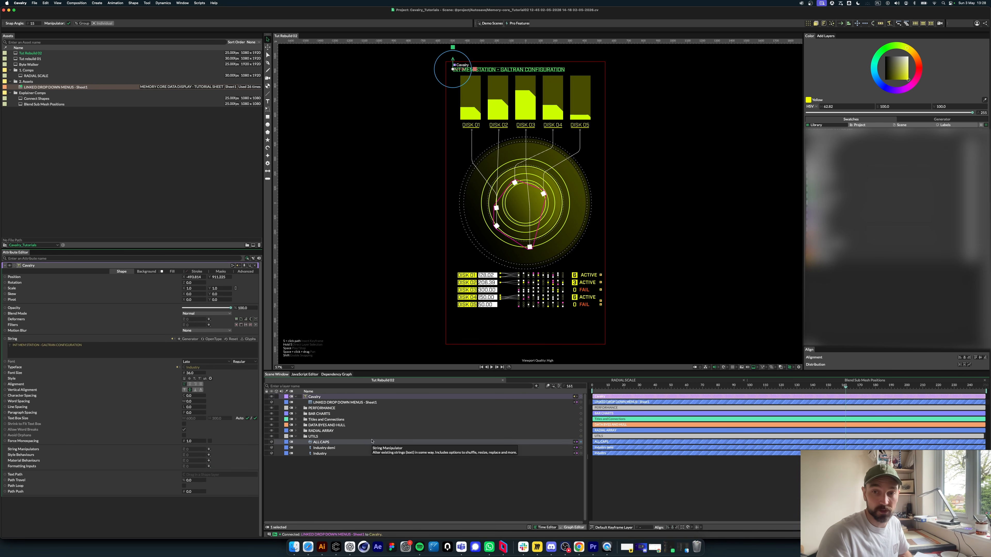
{"action": "left_click", "coordinate": [389, 516]}
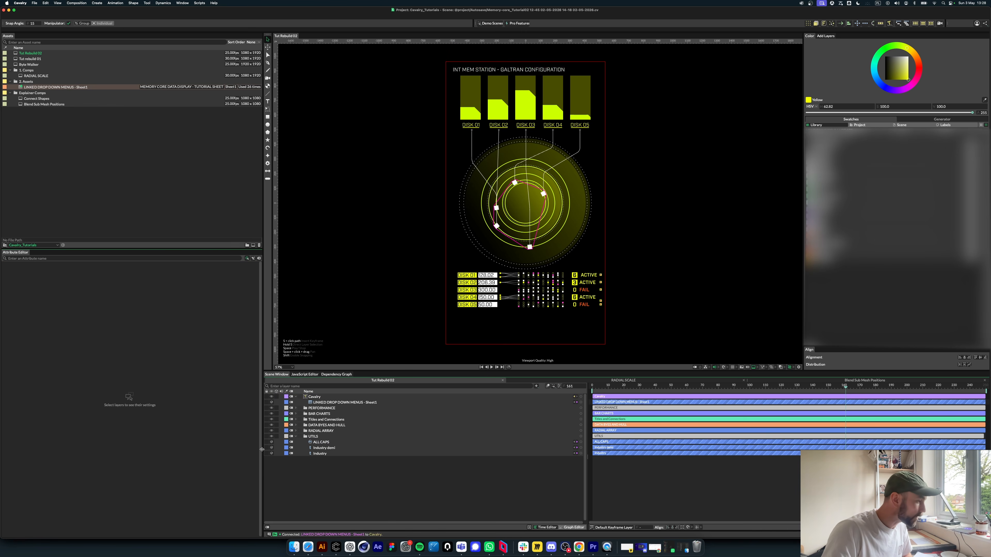
Step: Rename the titles spreadsheet layer under the title text as TITLE
{"action": "left_click", "coordinate": [359, 408]}
{"action": "left_click", "coordinate": [343, 403]}
{"action": "left_click", "coordinate": [343, 402]}
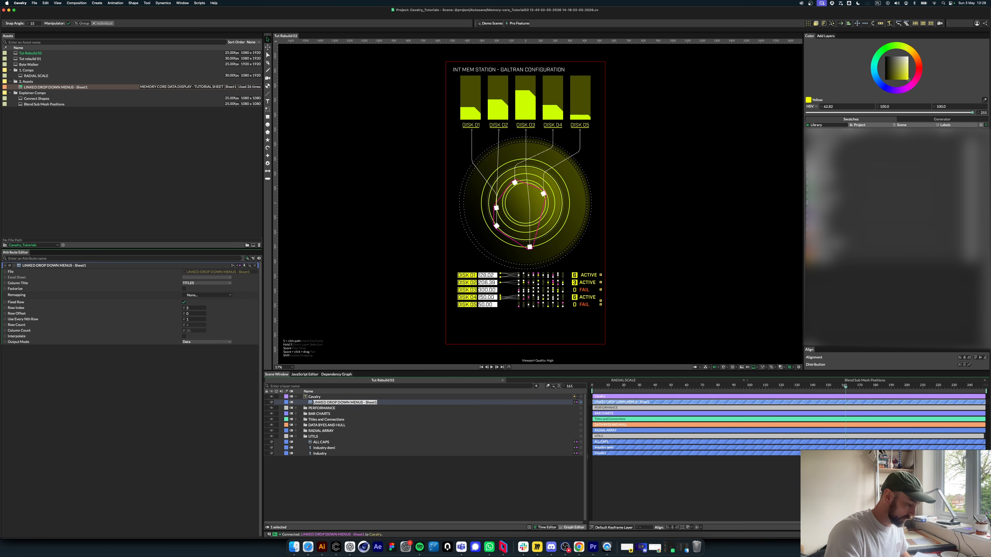
{"action": "type", "text": "TITLE"}
{"action": "key", "text": "Return"}
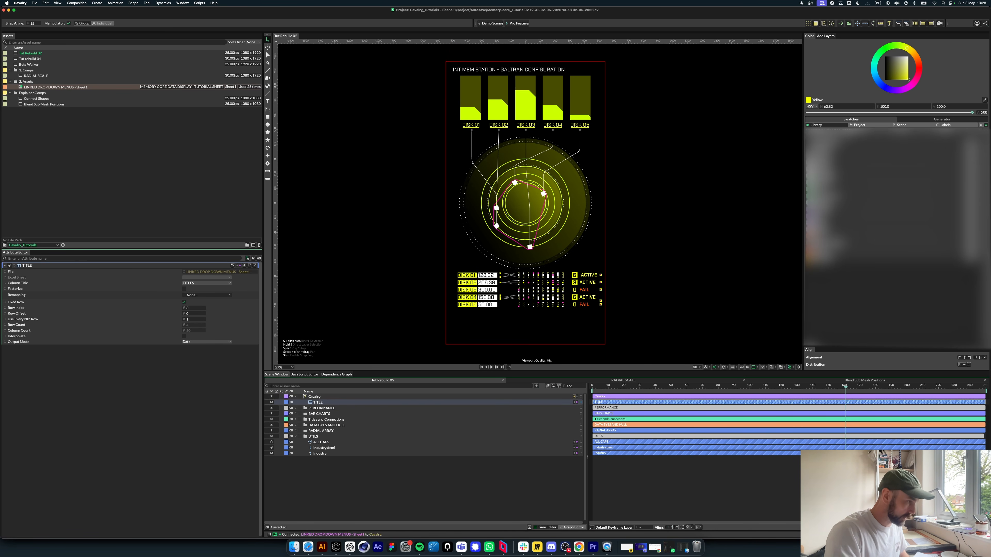
Step: Duplicate the TITLE spreadsheet layer and name the copy WATCH WORD
{"action": "left_click", "coordinate": [356, 437]}
{"action": "left_click", "coordinate": [326, 403]}
{"action": "key", "text": "super+d"}
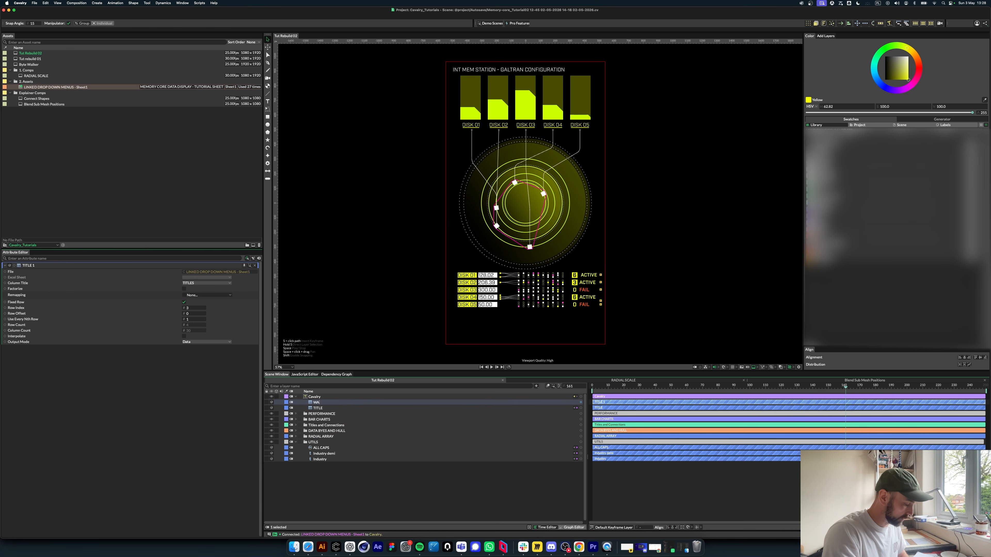
{"action": "type", "text": "WATCH W"}
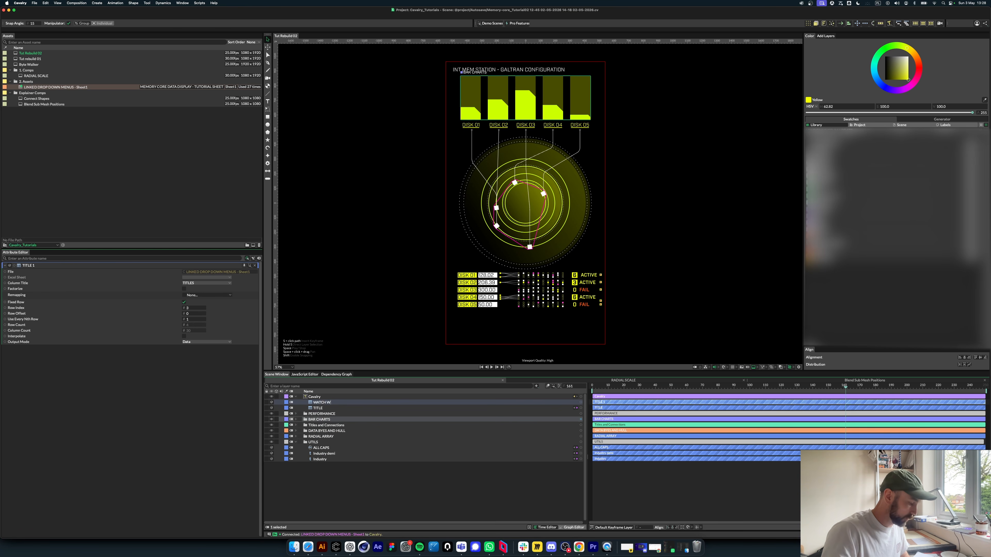
{"action": "type", "text": "ORD"}
{"action": "key", "text": "Return"}
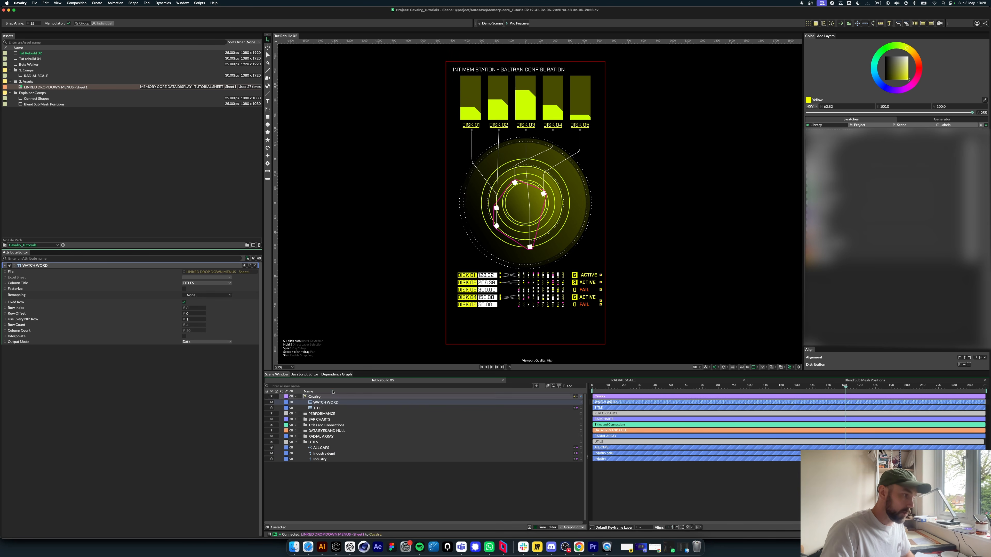
Step: Set the WATCH WORD layer's column title to WATCH WORDS, and check the matching INT MEM STATION entry in the sheet
{"action": "left_click", "coordinate": [203, 284]}
{"action": "left_click", "coordinate": [195, 291]}
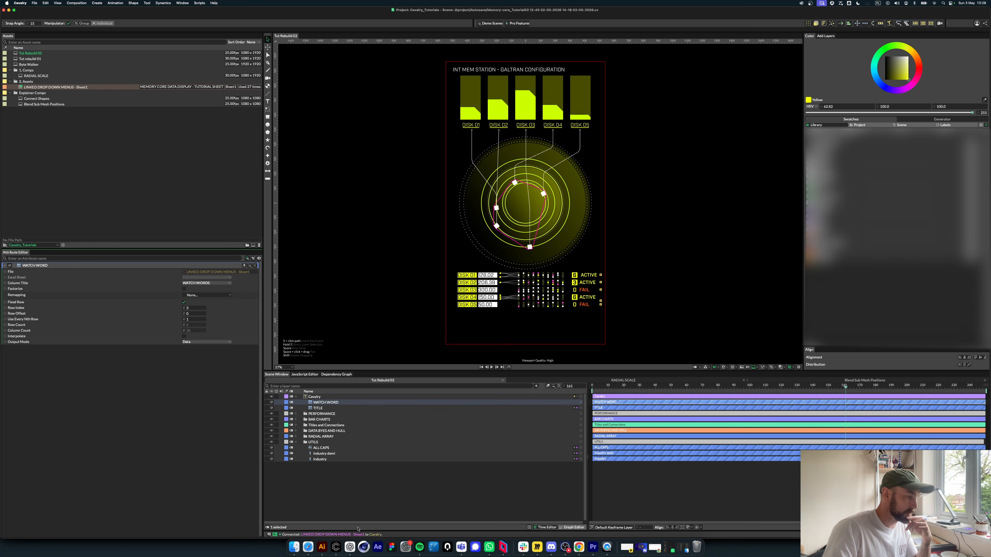
{"action": "left_click", "coordinate": [308, 547]}
{"action": "left_click", "coordinate": [244, 122]}
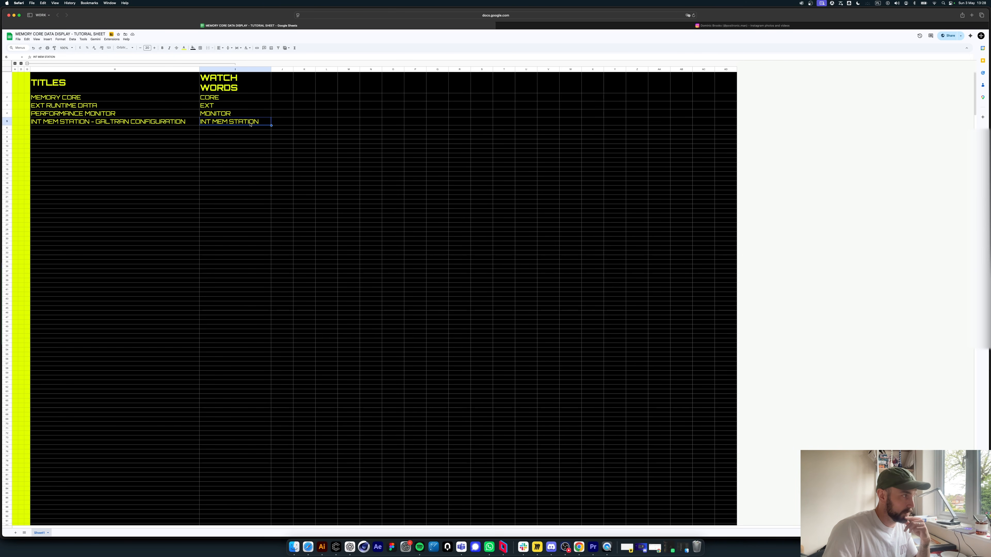
{"action": "left_click", "coordinate": [336, 548]}
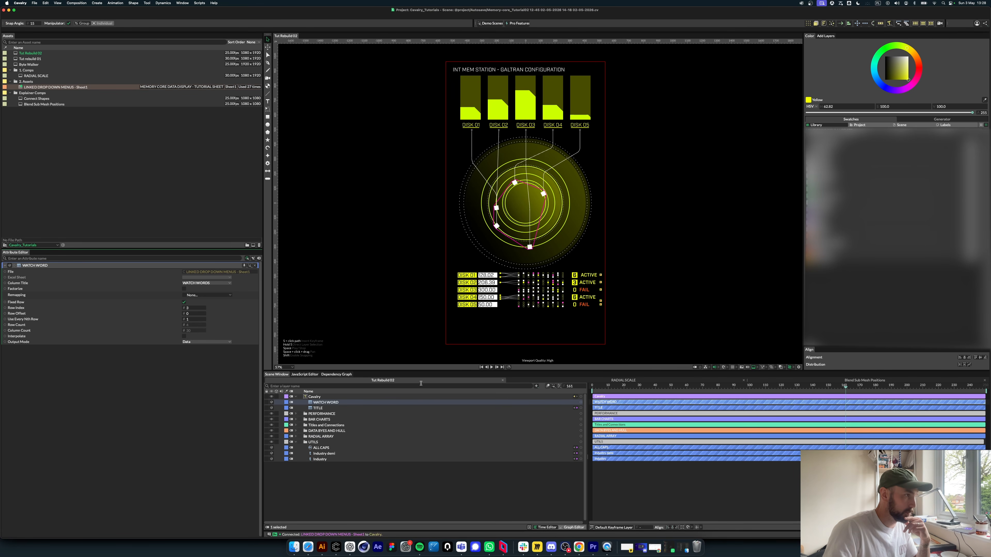
Step: Add an Apply Typeface style behaviour to the title text and nest it under that text layer
{"action": "left_click", "coordinate": [324, 397]}
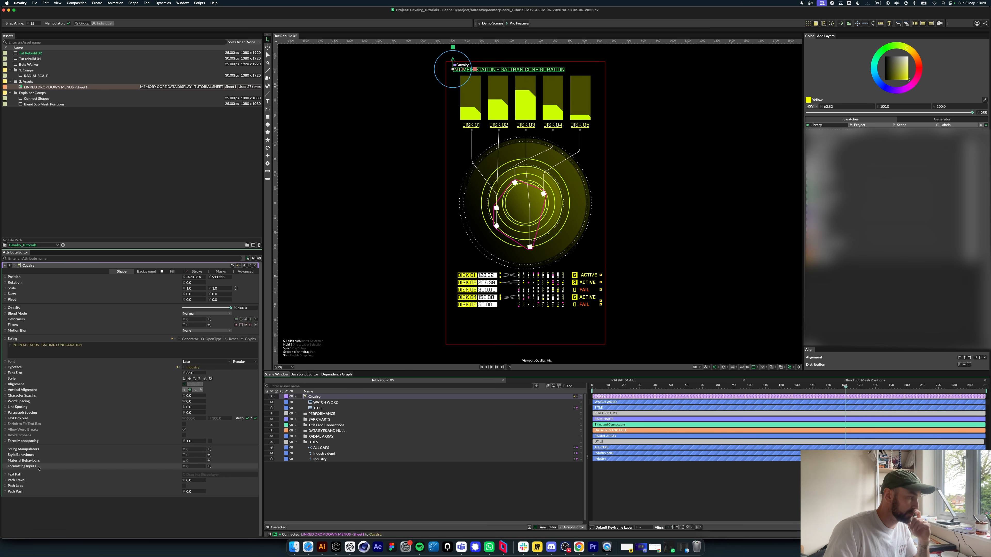
{"action": "left_click", "coordinate": [209, 455]}
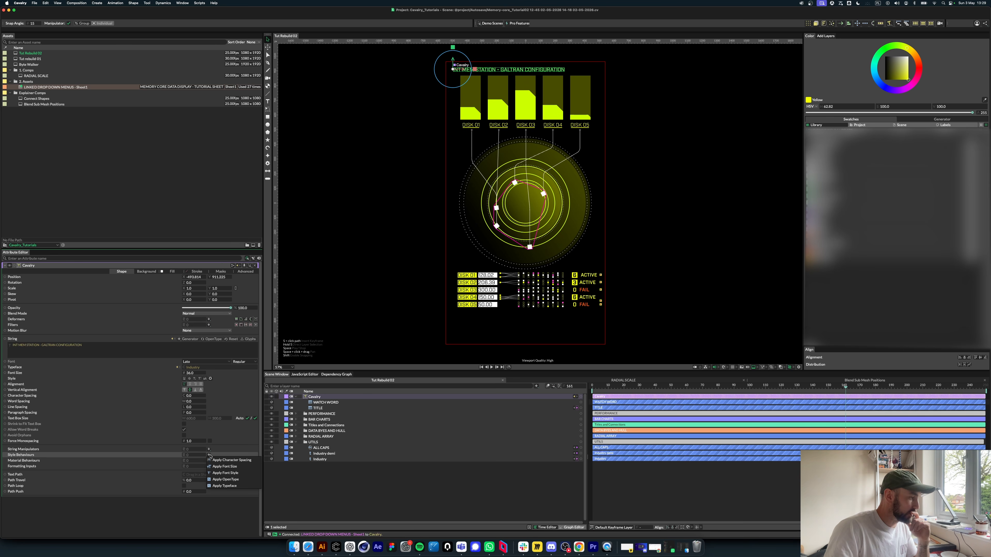
{"action": "left_click", "coordinate": [230, 486]}
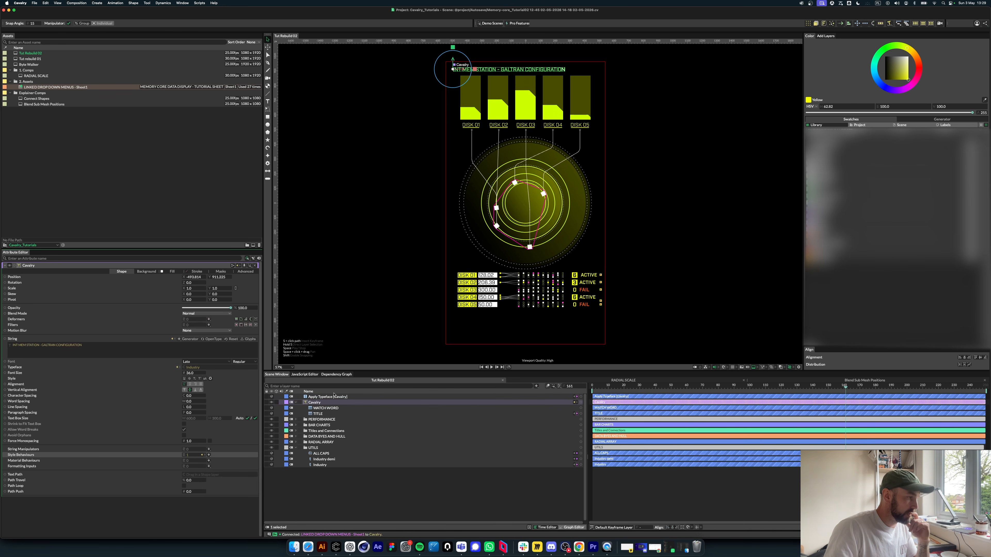
{"action": "left_click_drag", "start_coordinate": [332, 398], "coordinate": [331, 403]}
{"action": "left_click", "coordinate": [331, 404]}
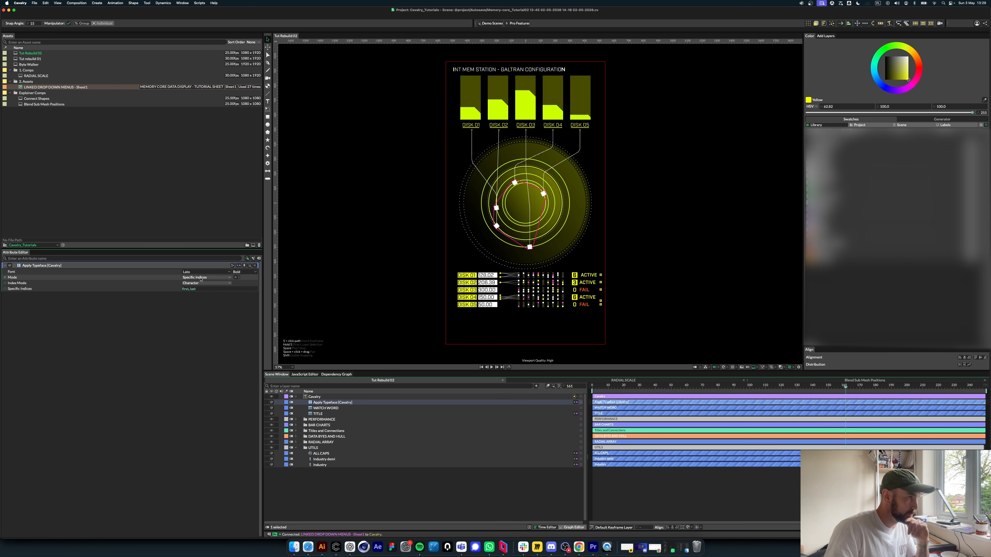
Step: Duplicate the Industry demi typeface layer, set the copy's font style to Bold and name it INDUSTRY BOLD
{"action": "left_click", "coordinate": [343, 460]}
{"action": "key", "text": "super+d"}
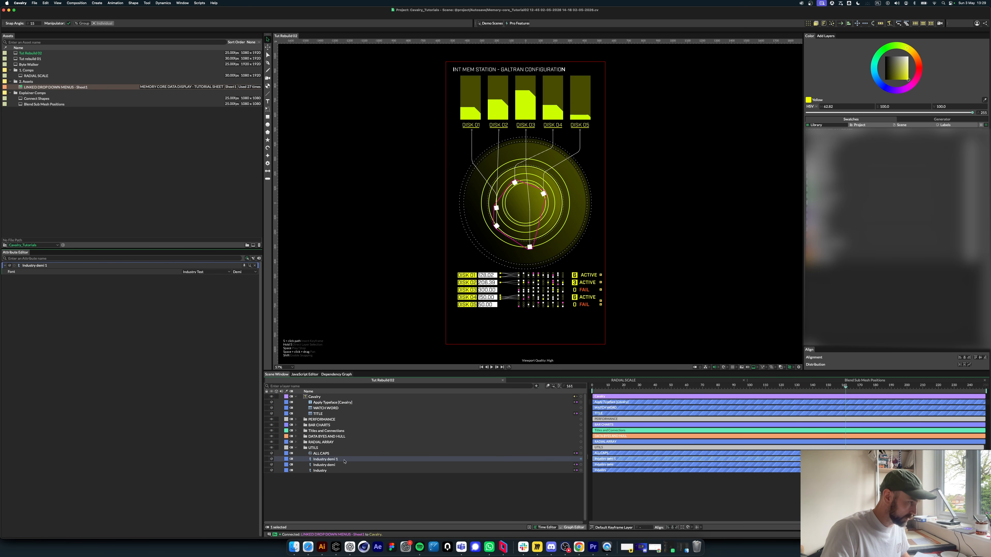
{"action": "left_click", "coordinate": [255, 272]}
{"action": "left_click", "coordinate": [238, 284]}
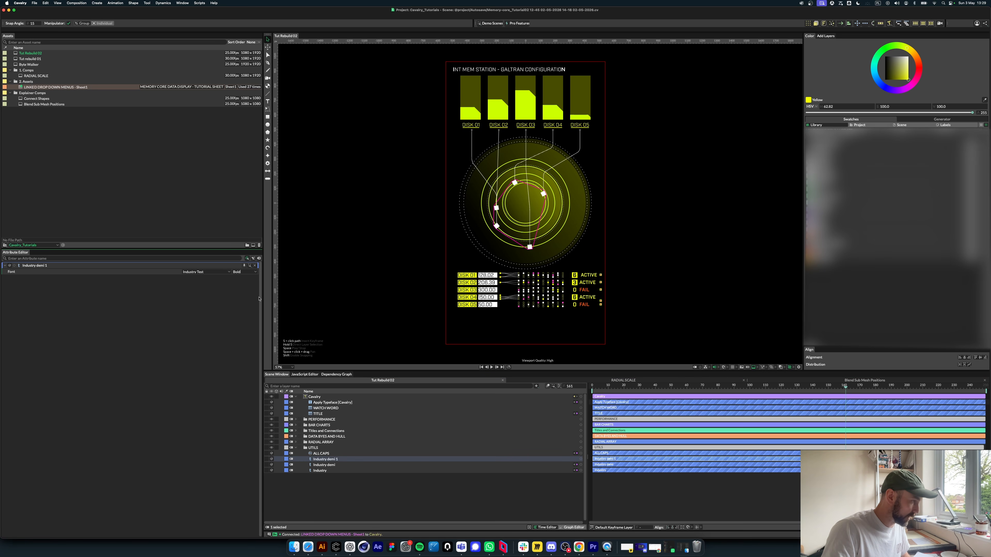
{"action": "double_click", "coordinate": [354, 459]}
{"action": "type", "text": "INDUS"}
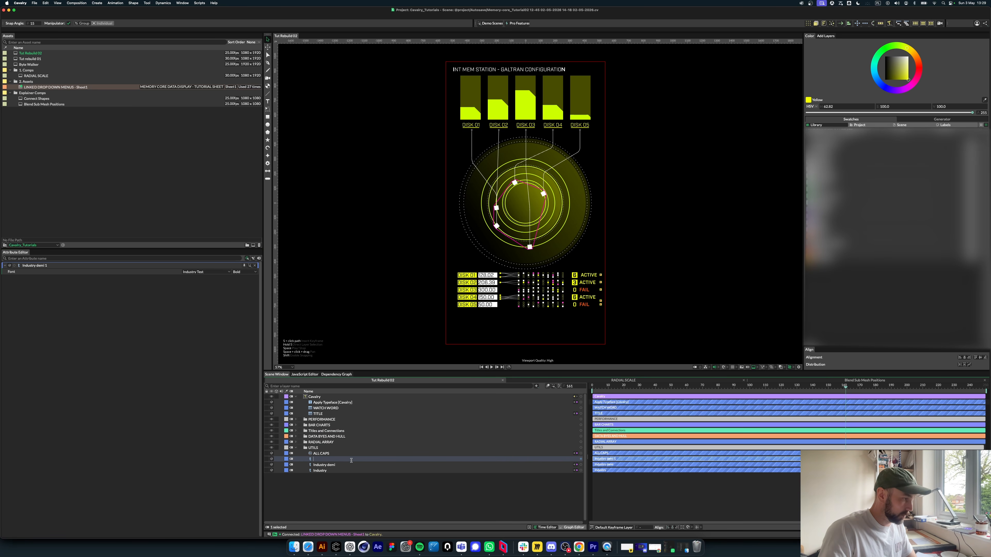
{"action": "type", "text": "TRY BOLD"}
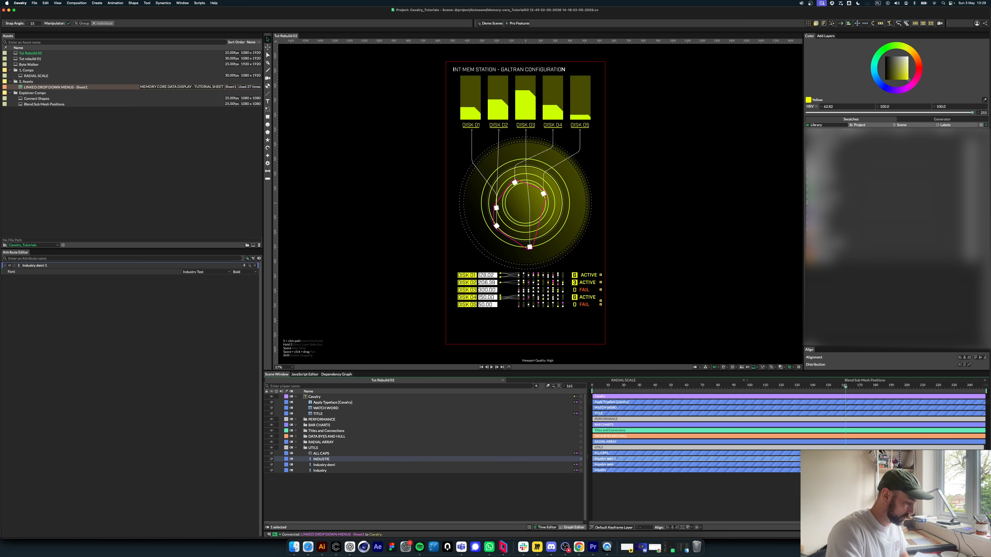
{"action": "key", "text": "Return"}
Step: Try to connect INDUSTRY BOLD to the title's Apply Typeface behaviour, and set that behaviour's font to Industry Text Bold
{"action": "left_click", "coordinate": [384, 483]}
{"action": "left_click", "coordinate": [398, 460]}
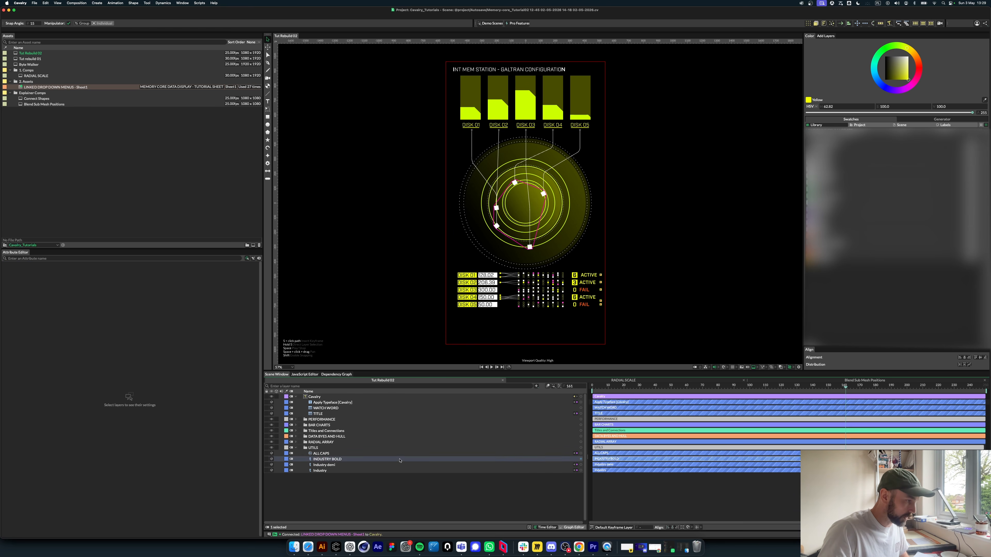
{"action": "left_click_drag", "start_coordinate": [582, 460], "coordinate": [330, 402]}
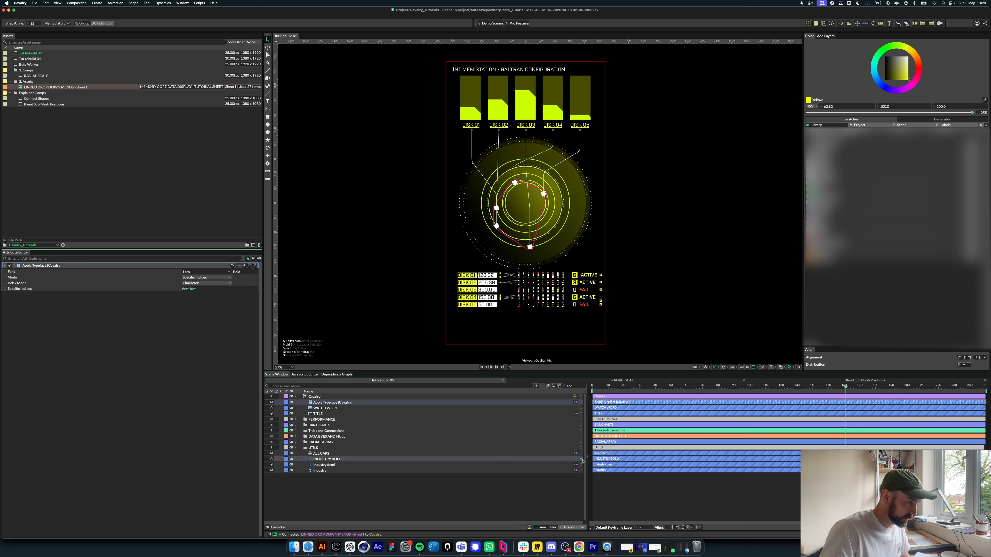
{"action": "left_click_drag", "start_coordinate": [581, 459], "coordinate": [186, 272]}
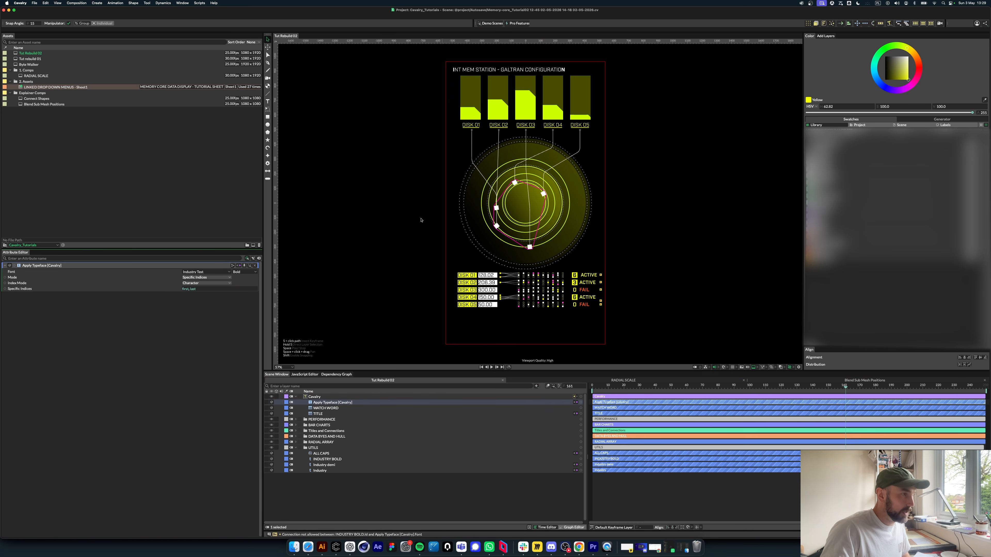
Step: Add an Apply Text Material behaviour to the title text and nest it under that text layer
{"action": "scroll", "coordinate": [547, 97], "scroll_direction": "up", "scroll_amount": 10}
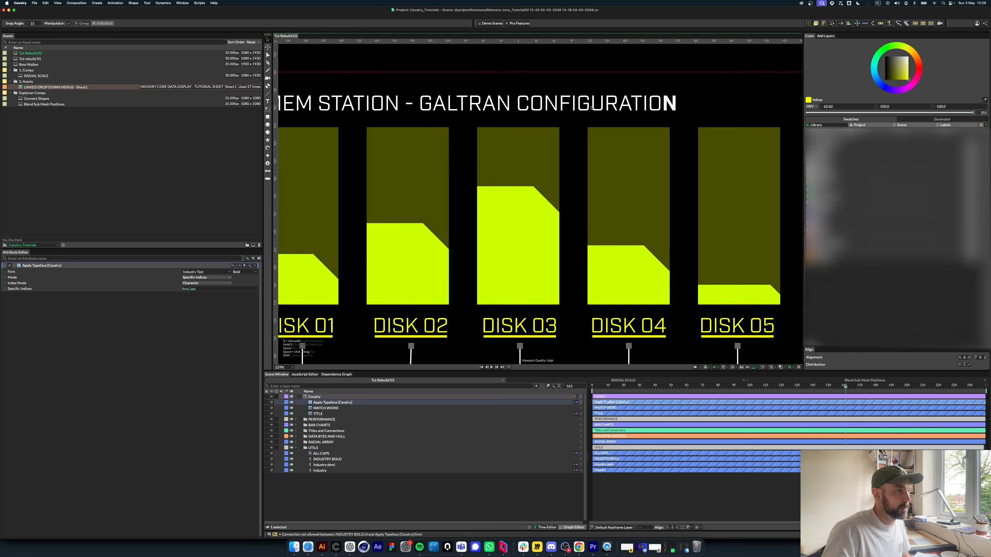
{"action": "scroll", "coordinate": [592, 108], "scroll_direction": "down", "scroll_amount": 3}
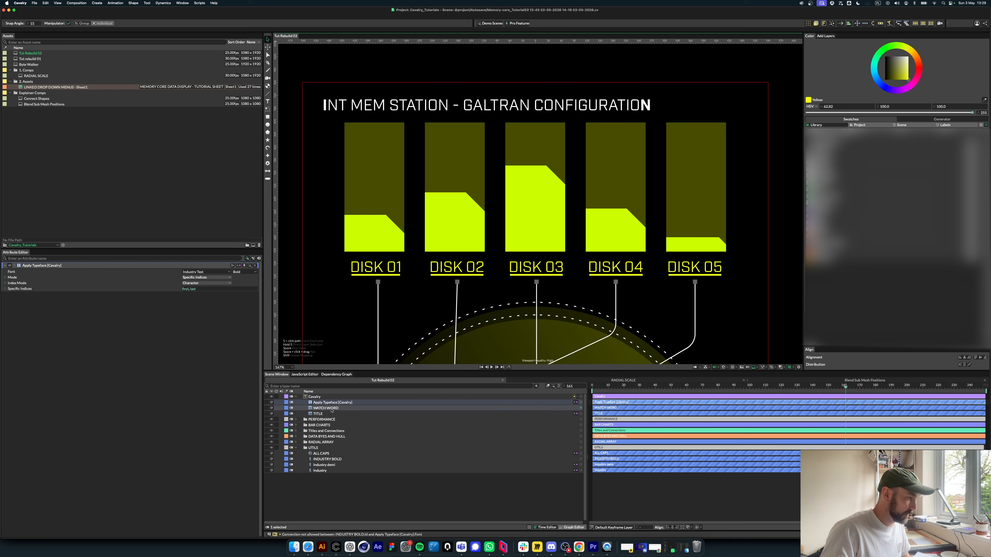
{"action": "left_click", "coordinate": [314, 396]}
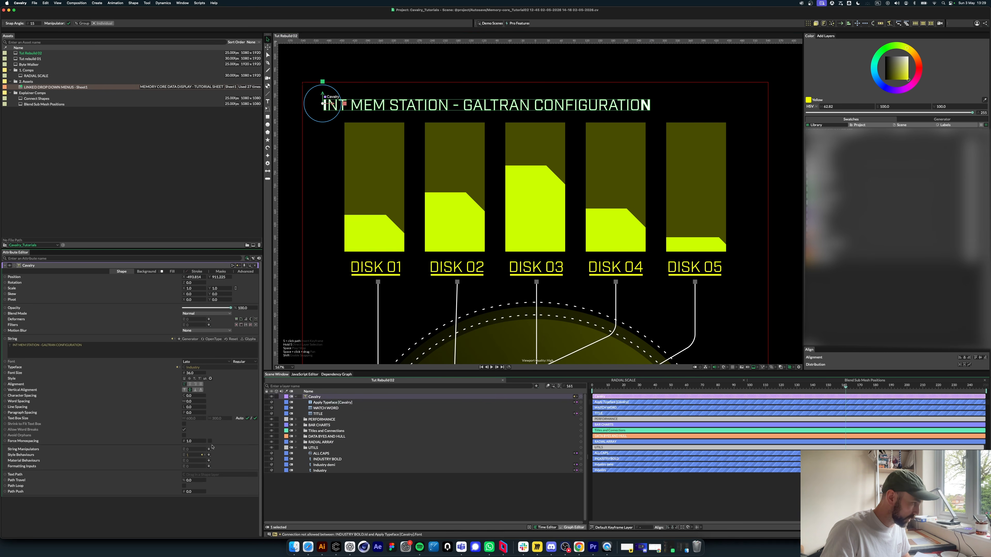
{"action": "left_click", "coordinate": [208, 461]}
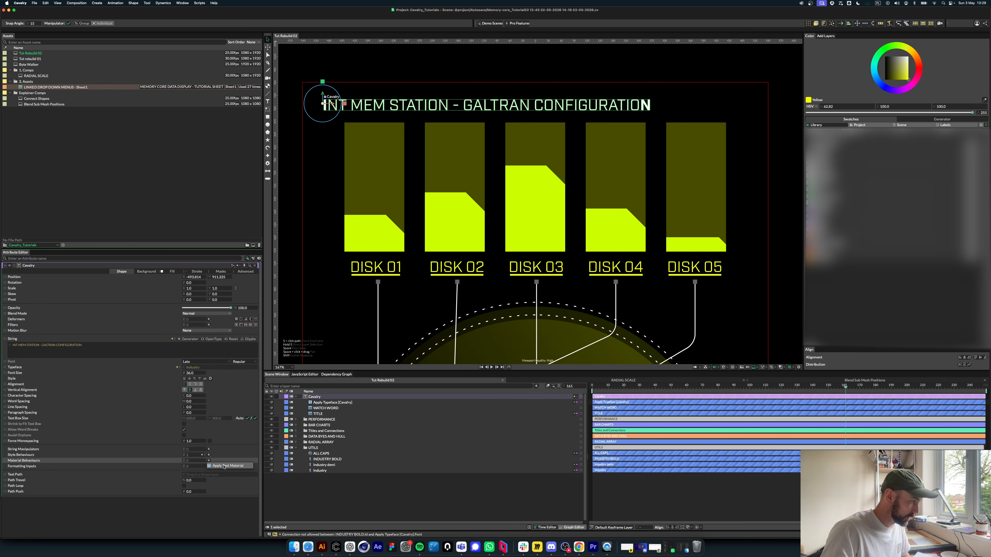
{"action": "left_click", "coordinate": [225, 466]}
{"action": "left_click_drag", "start_coordinate": [327, 396], "coordinate": [333, 404]}
Step: Change the Apply Text Material behaviour's mode from specific indices to Regex
{"action": "left_click", "coordinate": [479, 414]}
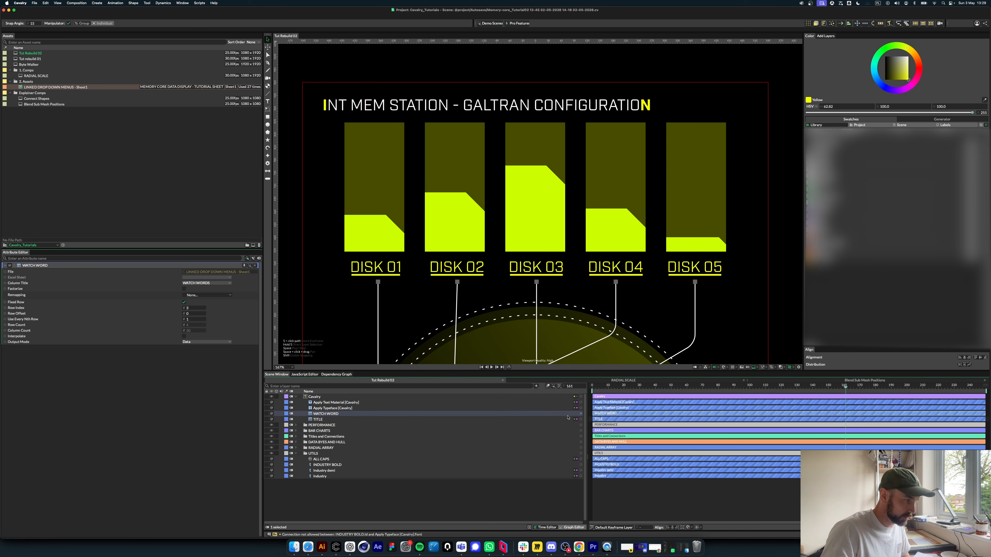
{"action": "left_click", "coordinate": [562, 402]}
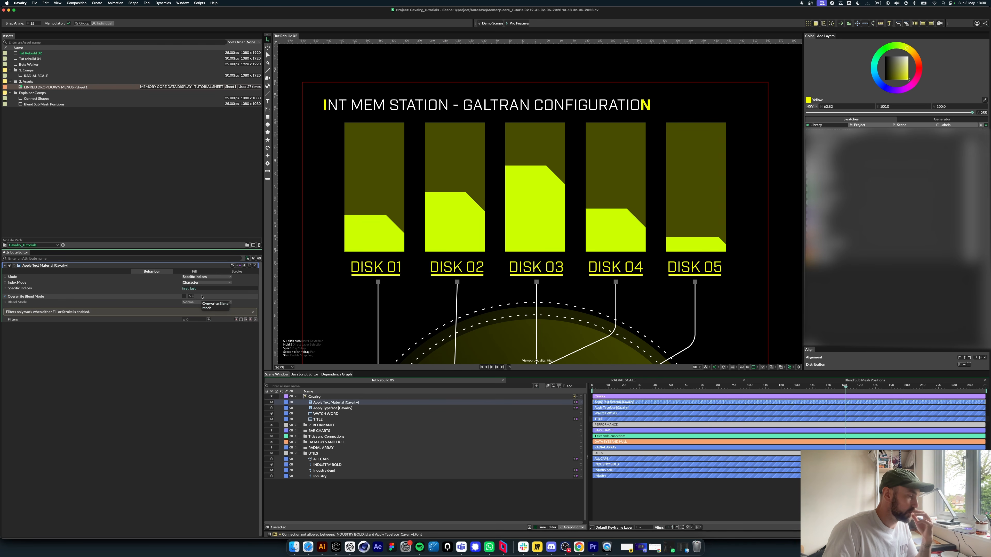
{"action": "left_click", "coordinate": [206, 283]}
{"action": "left_click", "coordinate": [198, 320]}
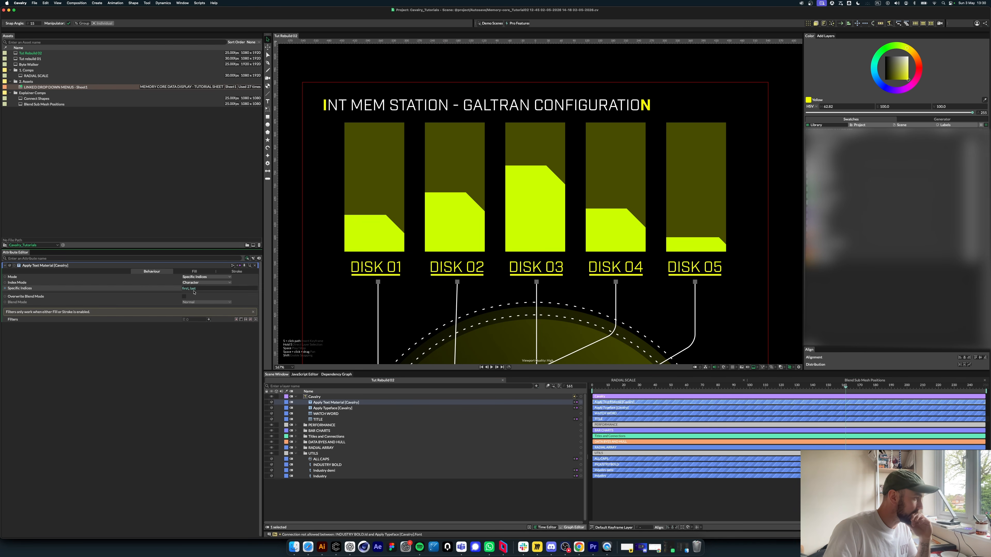
{"action": "left_click", "coordinate": [203, 277]}
{"action": "left_click", "coordinate": [204, 272]}
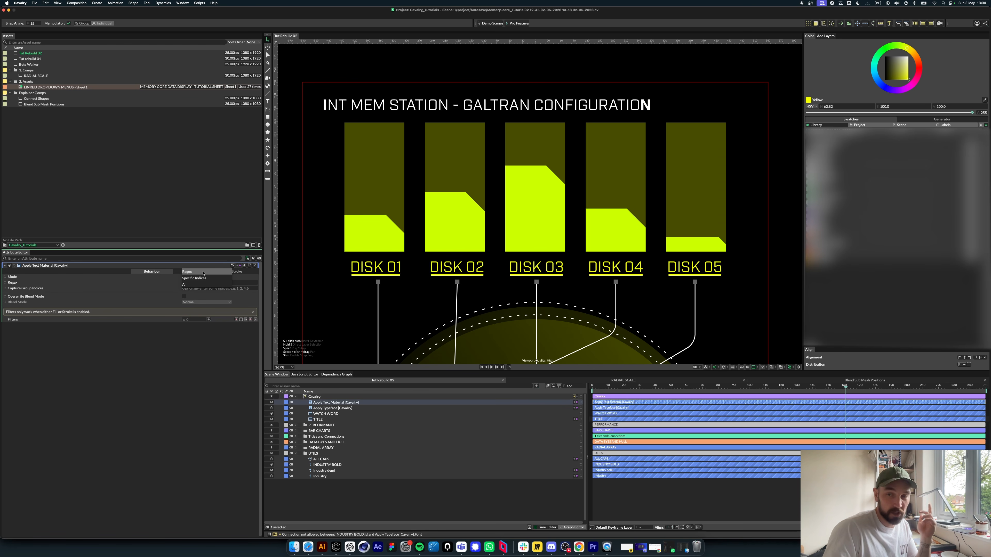
{"action": "left_click", "coordinate": [203, 274]}
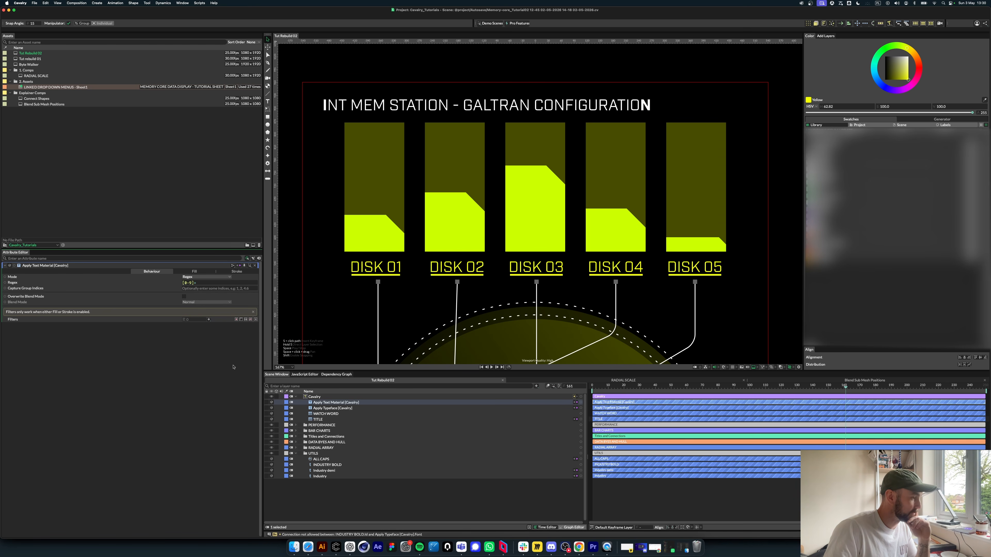
Step: Set the Apply Typeface behaviour's mode to Regex as well
{"action": "left_click", "coordinate": [333, 408]}
{"action": "left_click", "coordinate": [204, 278]}
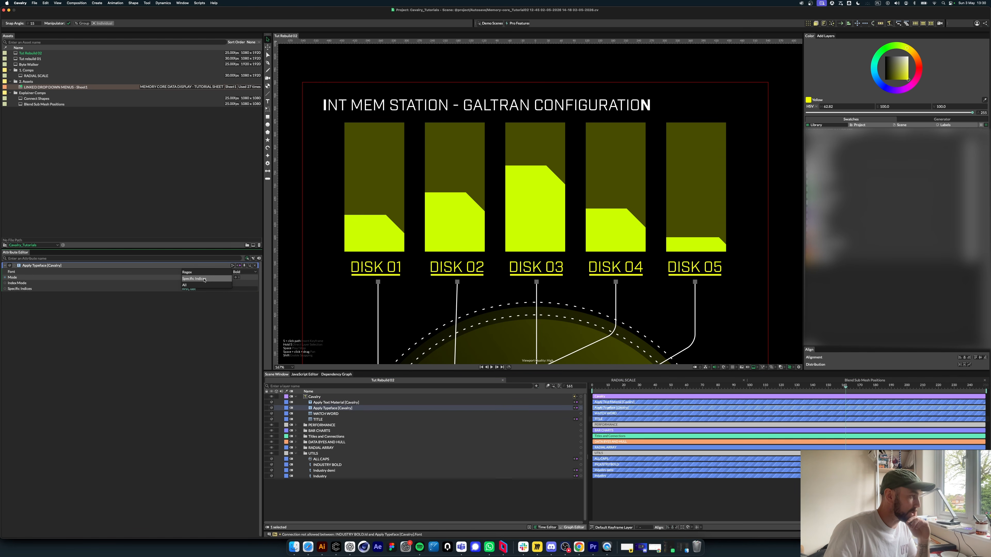
{"action": "left_click", "coordinate": [197, 272]}
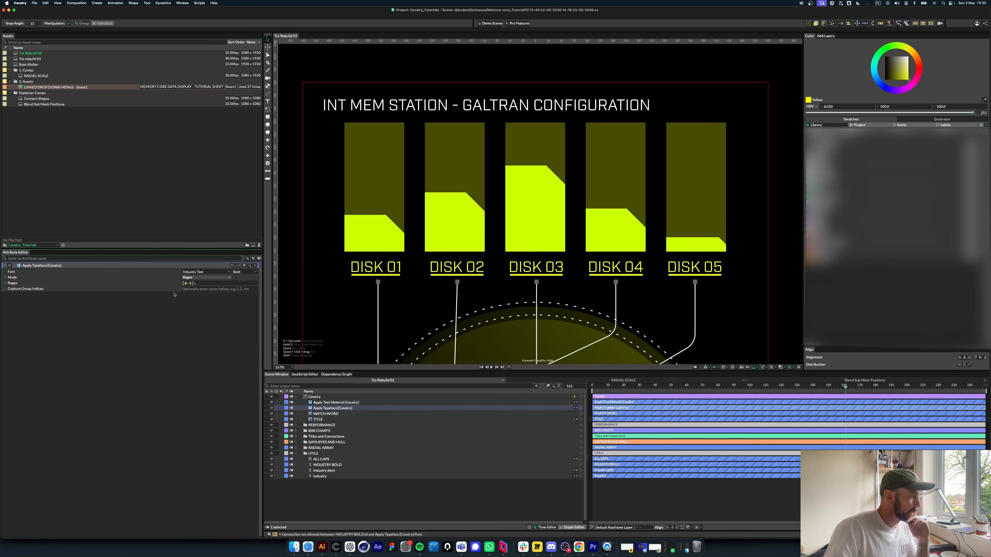
Step: Clear the default regex in Apply Text Material, and connect WATCH WORD to the Regex attribute of both text behaviours
{"action": "left_click", "coordinate": [335, 402]}
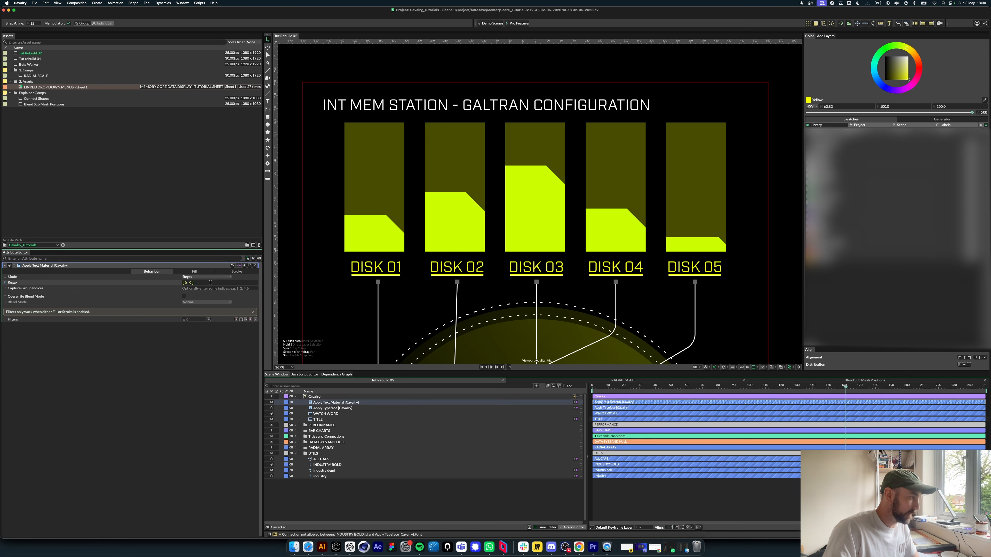
{"action": "left_click_drag", "start_coordinate": [210, 282], "coordinate": [121, 280]}
{"action": "key", "text": "BackSpace"}
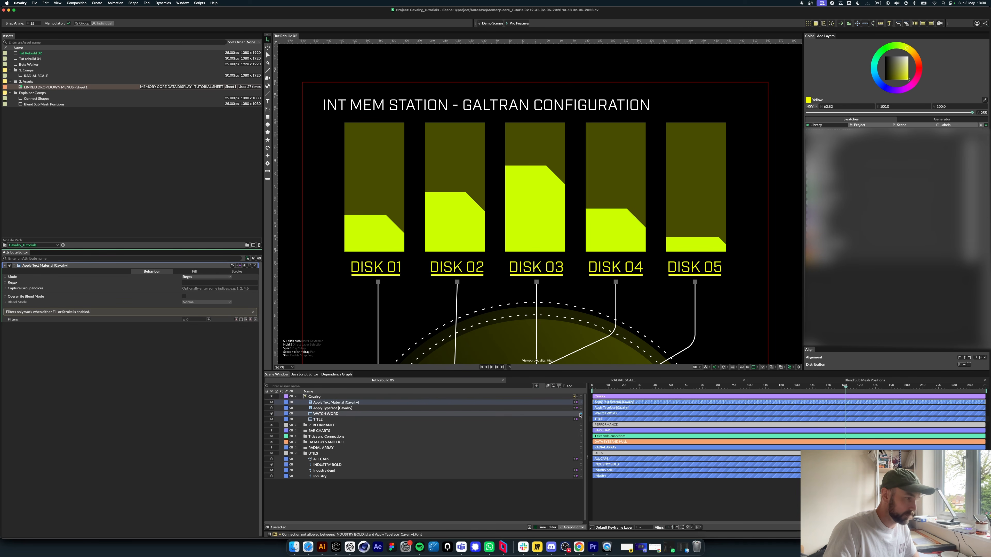
{"action": "left_click_drag", "start_coordinate": [580, 414], "coordinate": [203, 284]}
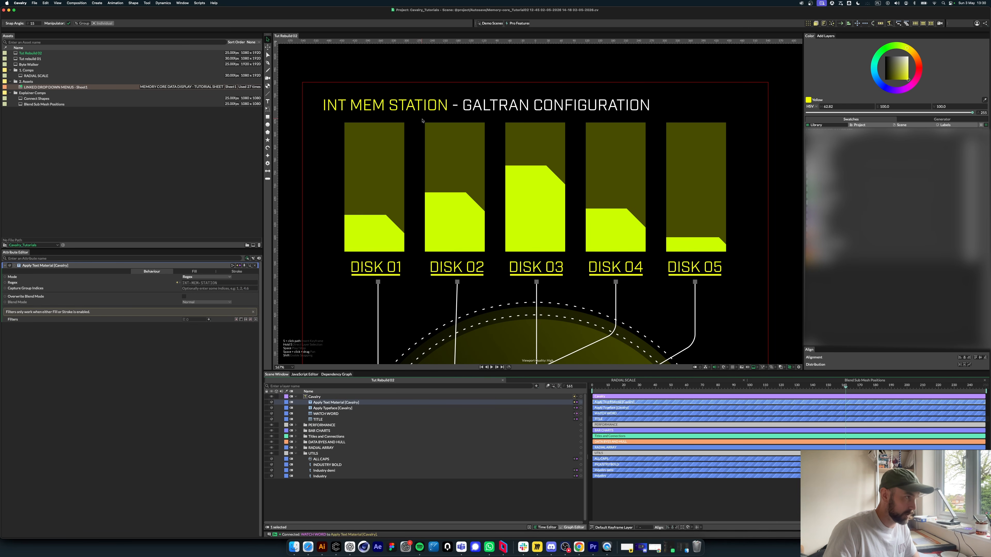
{"action": "left_click", "coordinate": [339, 407]}
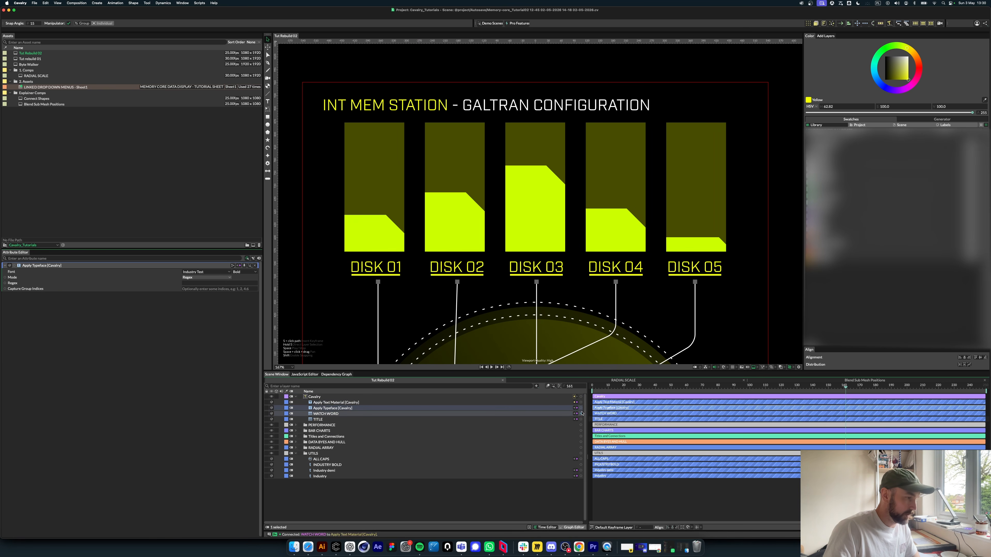
{"action": "left_click_drag", "start_coordinate": [582, 416], "coordinate": [207, 283]}
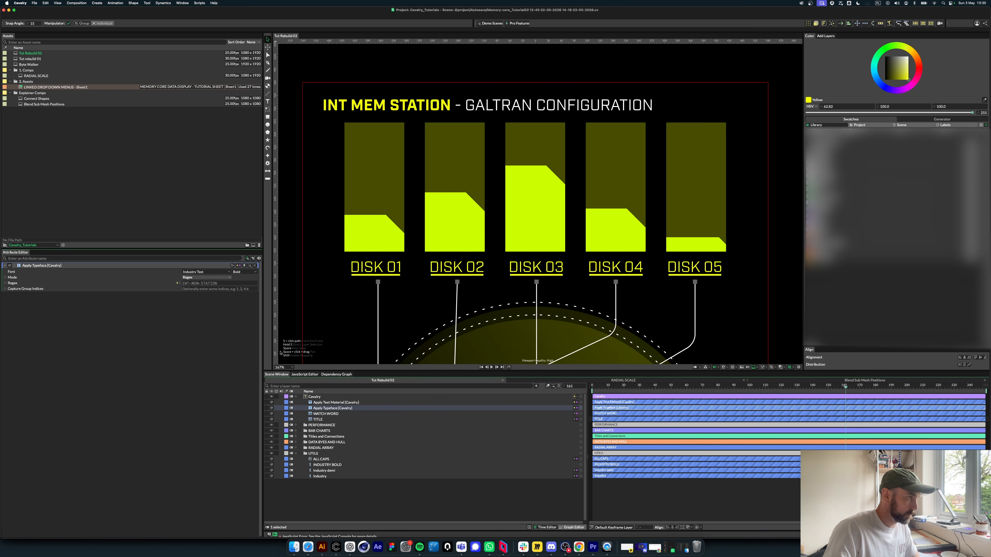
Step: Run the Data Reloader script and place its enlarged window over the empty area of the Assets list
{"action": "left_click", "coordinate": [422, 502]}
{"action": "left_click", "coordinate": [183, 3]}
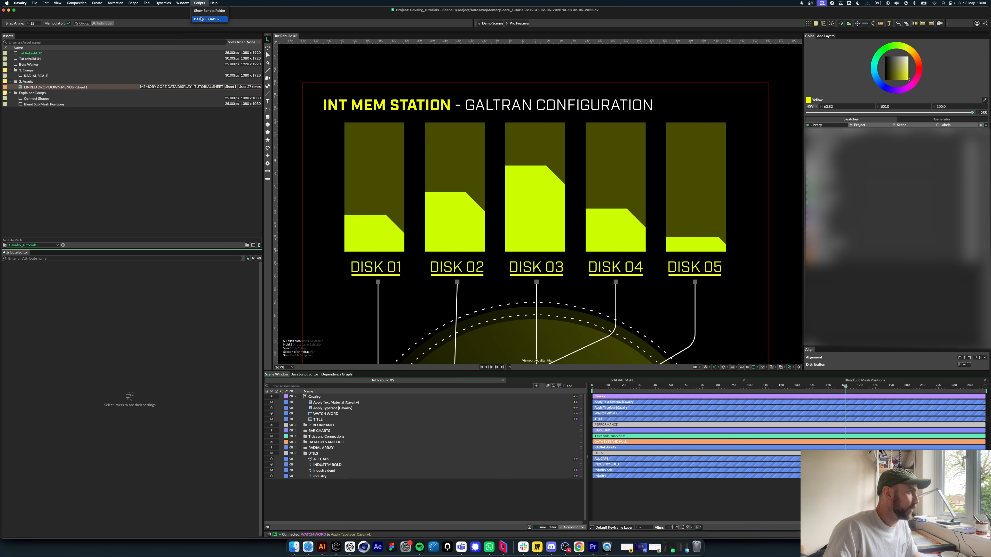
{"action": "left_click", "coordinate": [209, 18]}
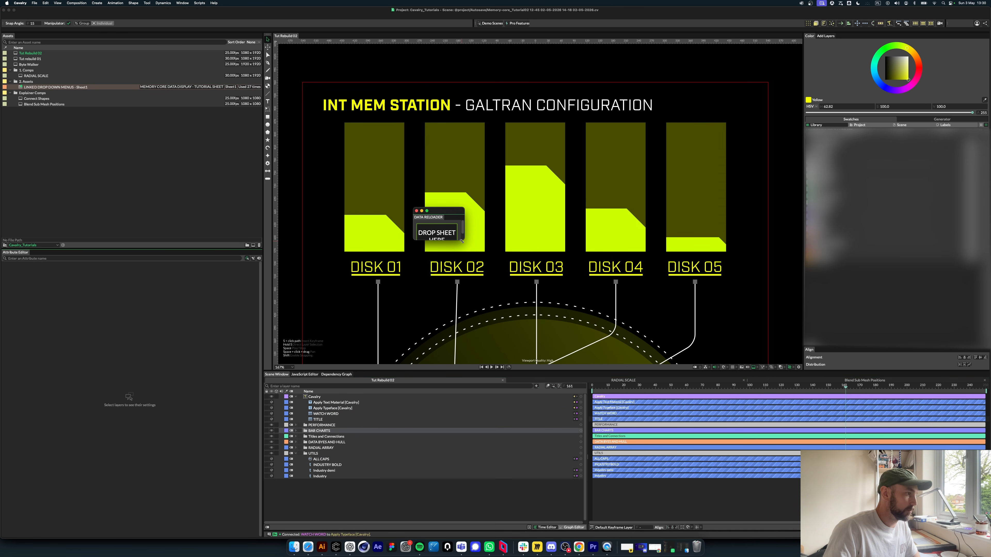
{"action": "left_click_drag", "start_coordinate": [526, 214], "coordinate": [175, 126]}
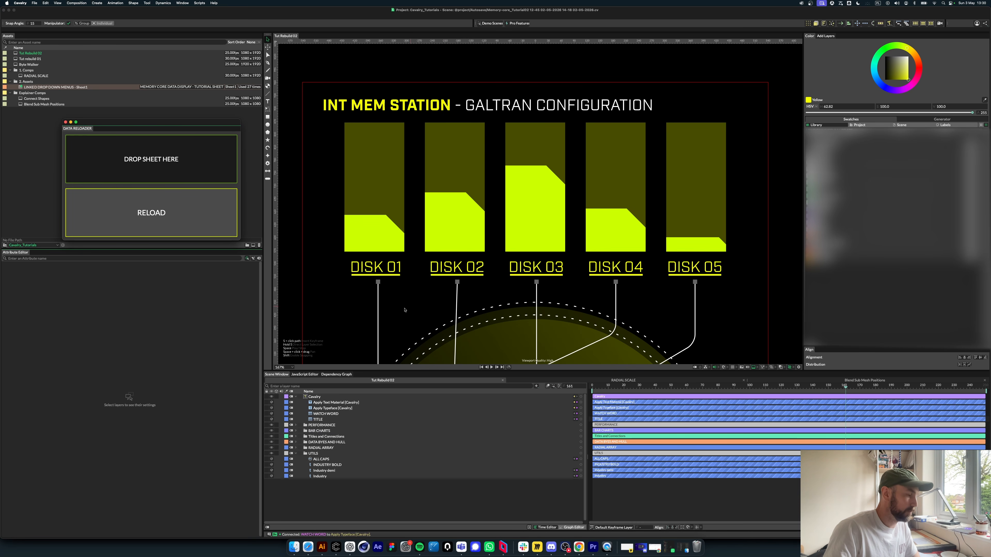
Step: Switch to the tutorial sheet in Google Sheets and change the fourth title to MEMORY CORE - TELEMETRY
{"action": "left_click", "coordinate": [312, 553]}
{"action": "left_click", "coordinate": [128, 122]}
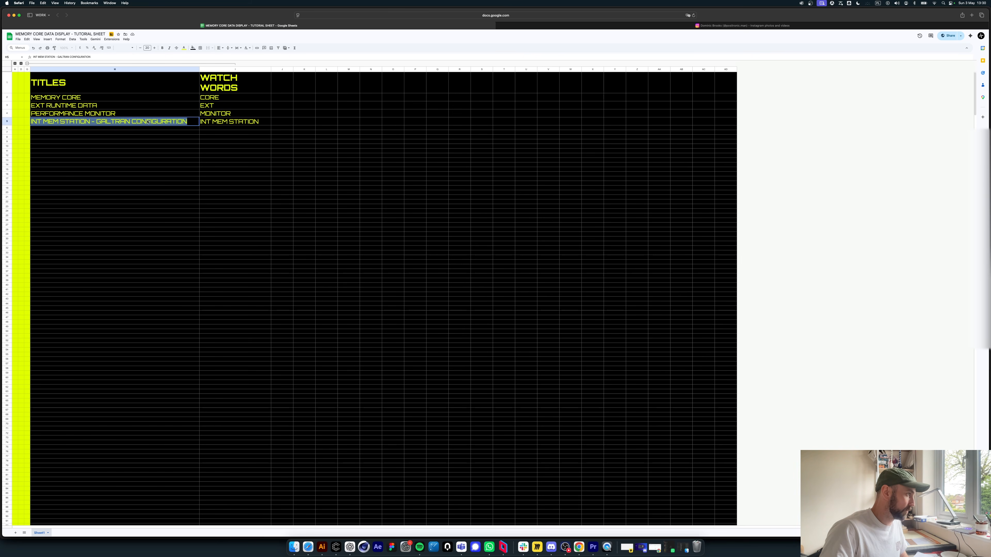
{"action": "type", "text": "mEMORY CORE - TELEMETRY"}
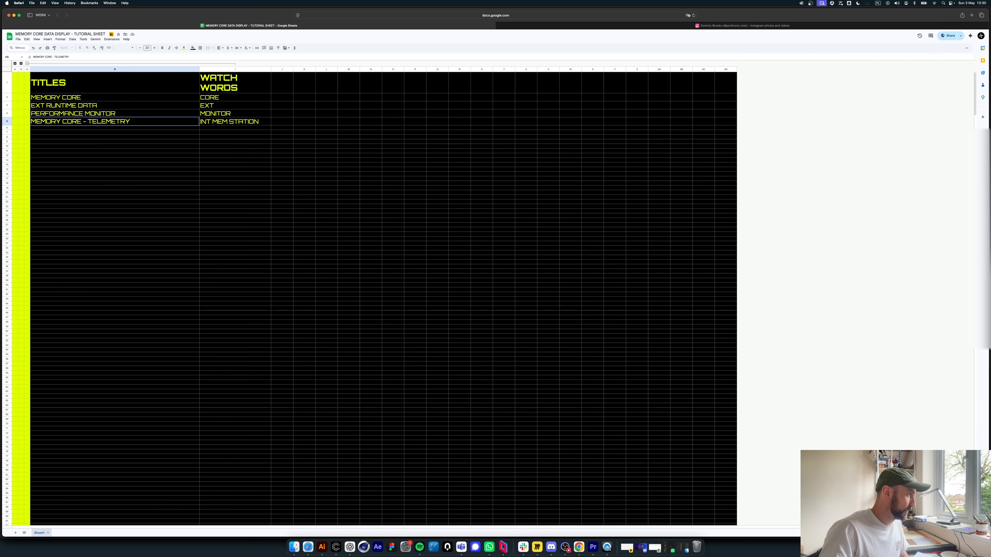
{"action": "key", "text": "Return"}
{"action": "left_click", "coordinate": [148, 156]}
Step: Change the watch word beside the MEMORY CORE - TELEMETRY title to MEMORY
{"action": "double_click", "coordinate": [230, 121]}
{"action": "left_click_drag", "start_coordinate": [229, 121], "coordinate": [225, 119]}
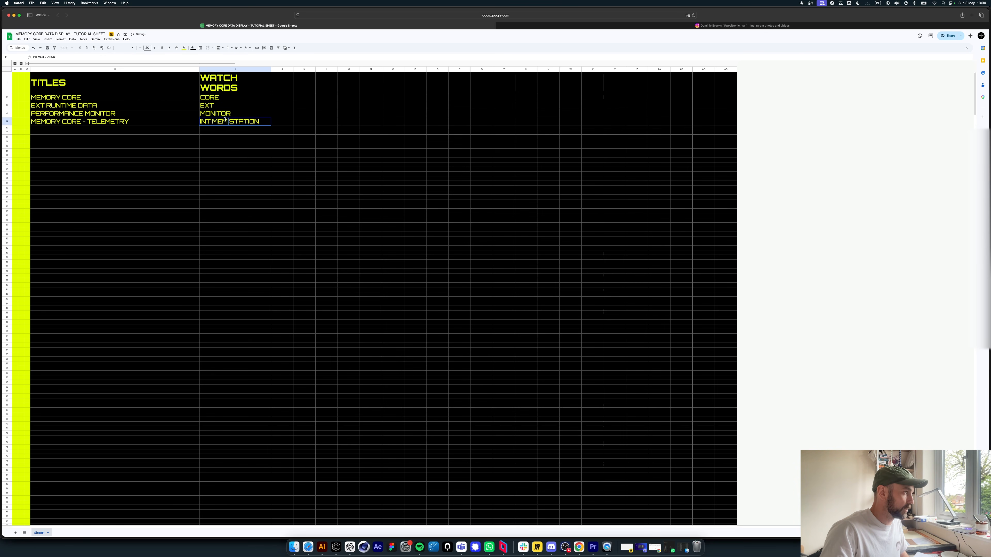
{"action": "triple_click", "coordinate": [225, 119]}
{"action": "type", "text": "MEMORY"}
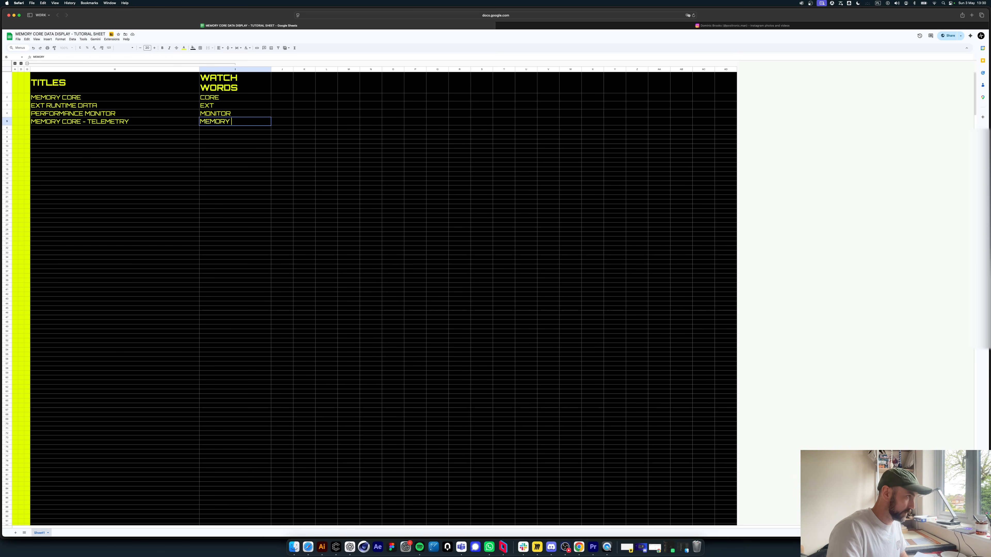
{"action": "left_click", "coordinate": [287, 218]}
{"action": "left_click", "coordinate": [307, 299]}
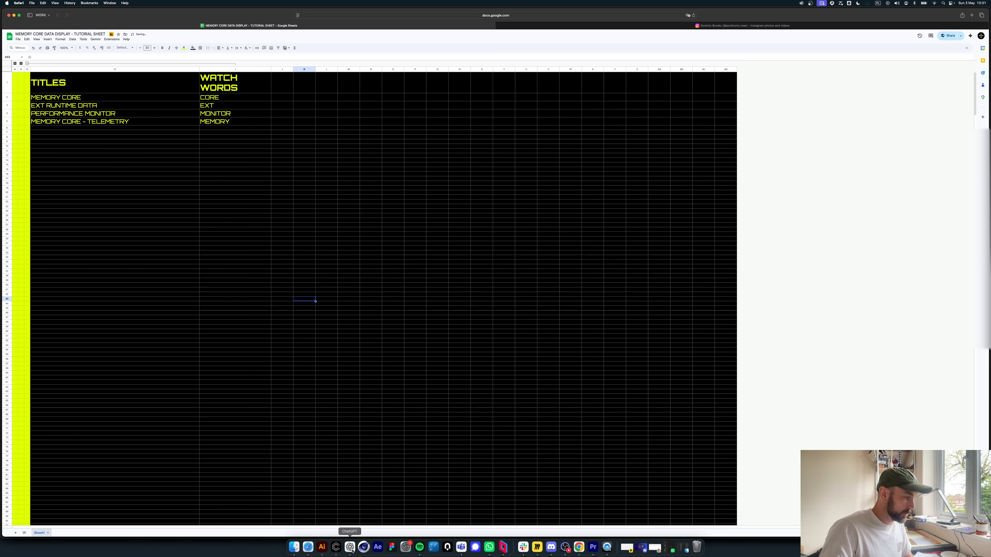
Step: Switch back to Cavalry and try to reload the sheet data with the Data Reloader
{"action": "left_click", "coordinate": [336, 547]}
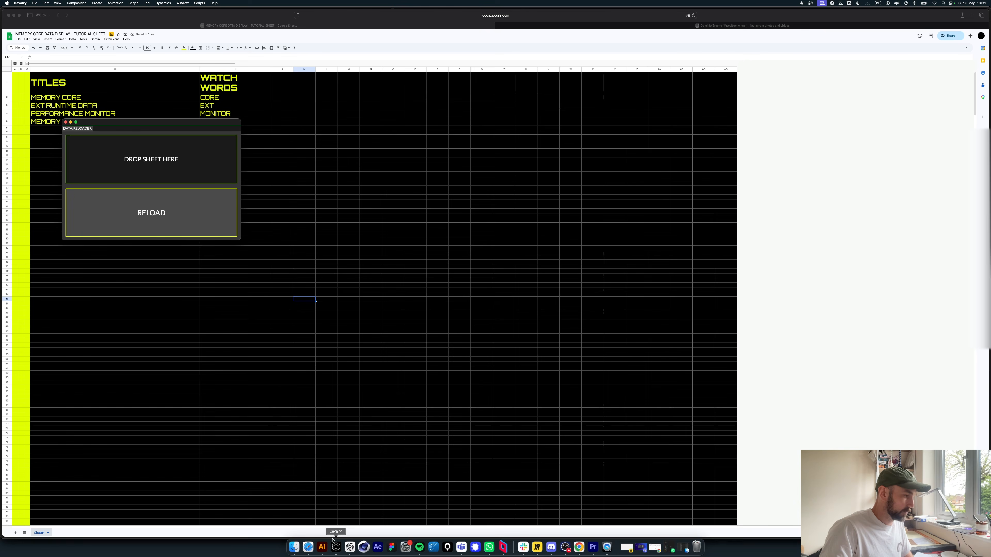
{"action": "left_click", "coordinate": [335, 547]}
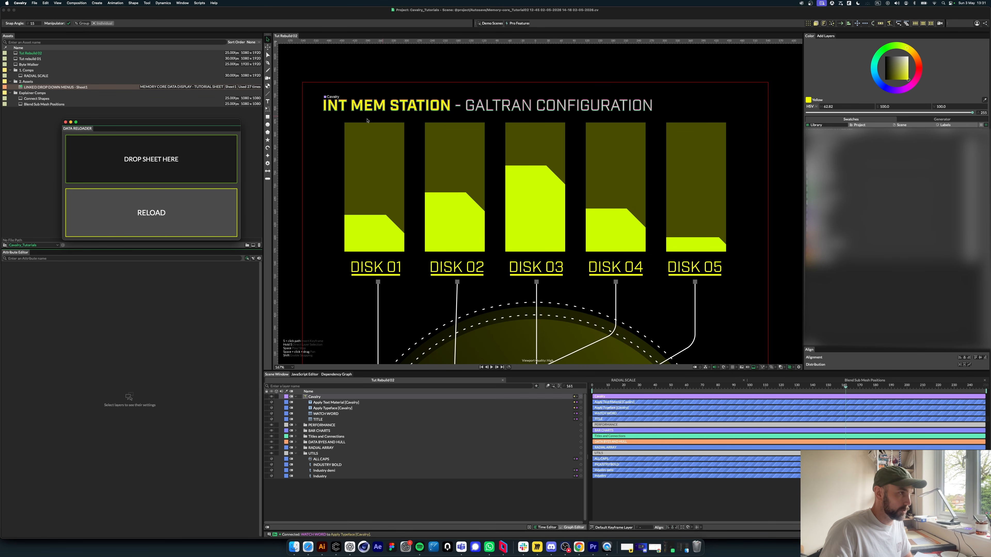
{"action": "left_click", "coordinate": [158, 220]}
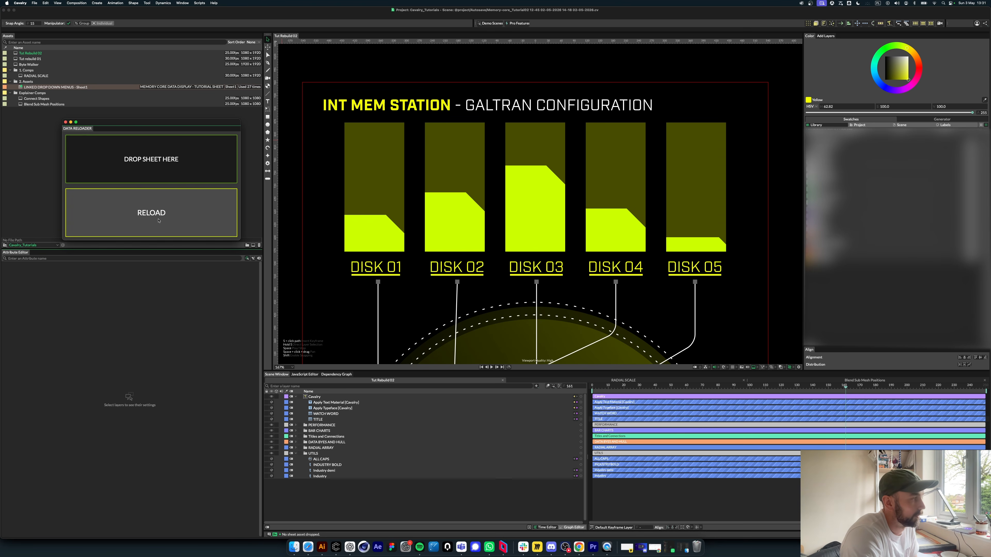
{"action": "left_click", "coordinate": [157, 220]}
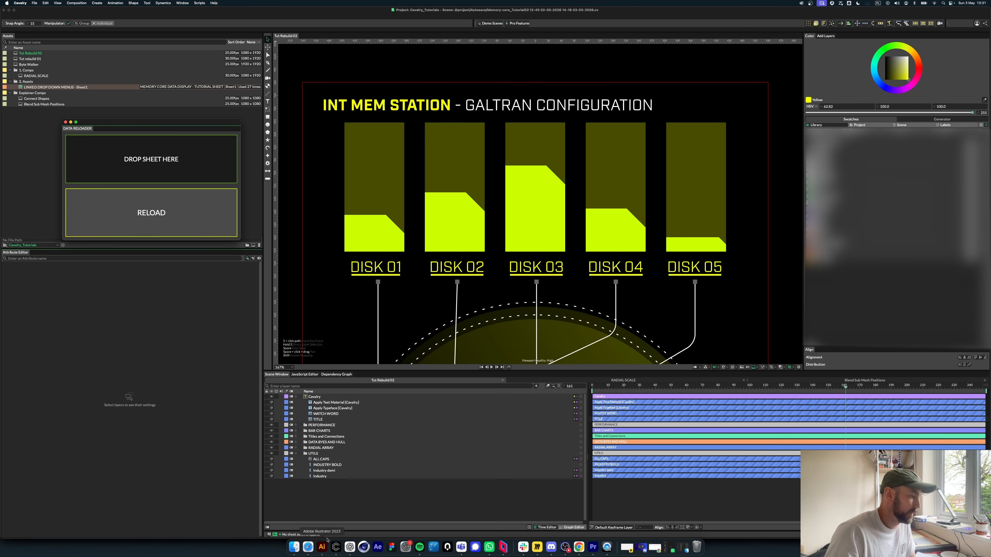
Step: Check the edited title and watch word entries in the Google Sheet
{"action": "left_click", "coordinate": [307, 547]}
{"action": "left_click", "coordinate": [163, 225]}
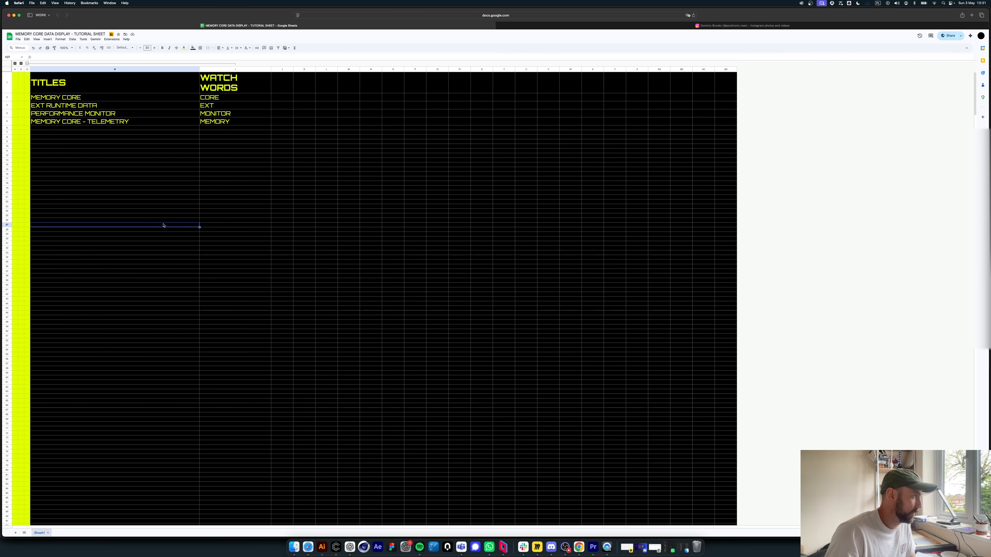
{"action": "left_click", "coordinate": [102, 152]}
{"action": "left_click", "coordinate": [185, 128]}
{"action": "left_click", "coordinate": [189, 122]}
{"action": "left_click", "coordinate": [234, 165]}
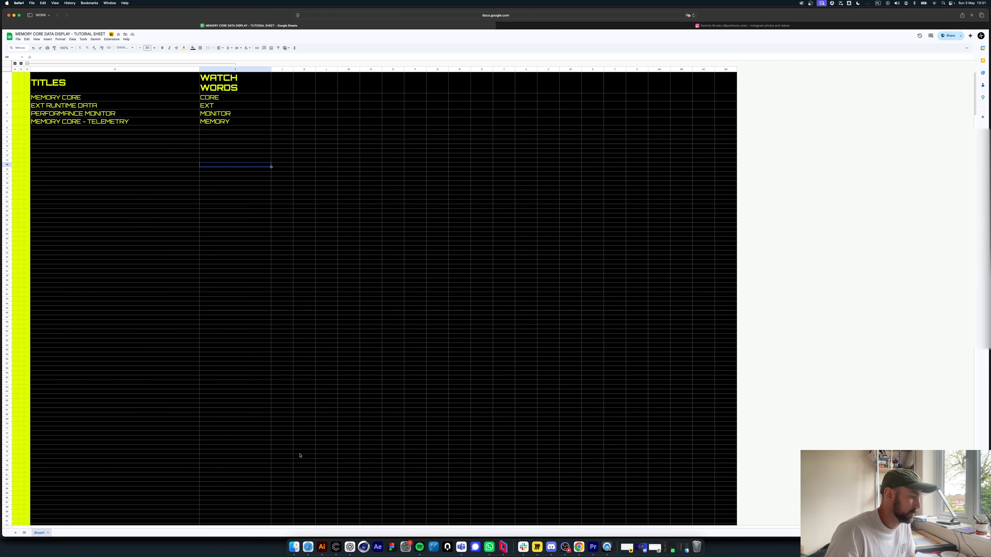
Step: Return to Cavalry, load the LINKED DROP DOWN MENUS - Sheet1 asset into the Data Reloader and reload it
{"action": "left_click", "coordinate": [336, 547]}
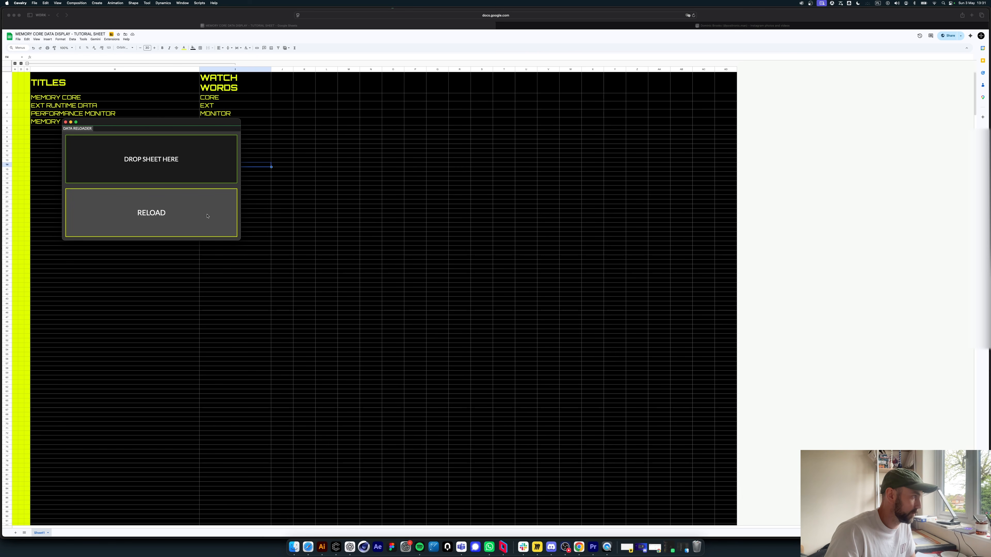
{"action": "left_click", "coordinate": [336, 547]}
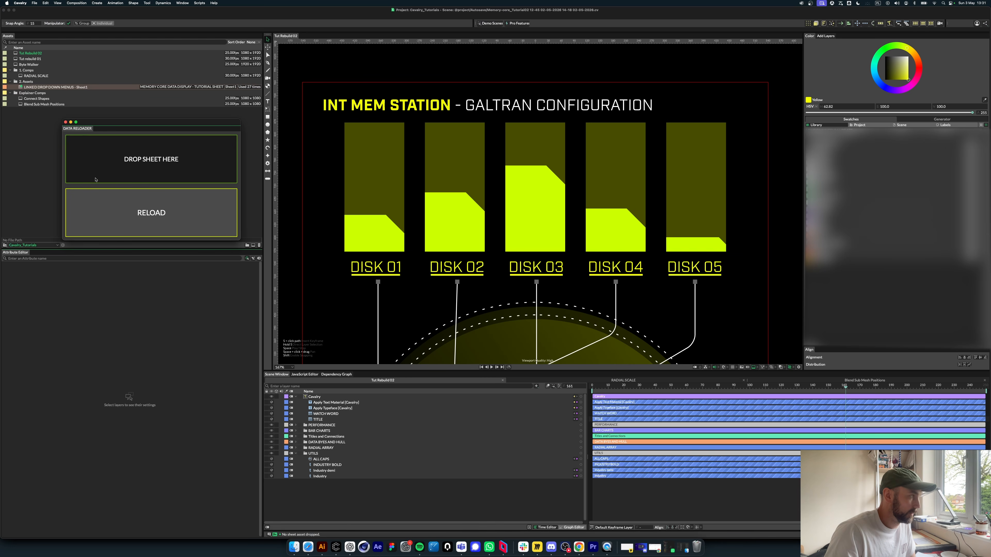
{"action": "left_click_drag", "start_coordinate": [28, 87], "coordinate": [128, 163]}
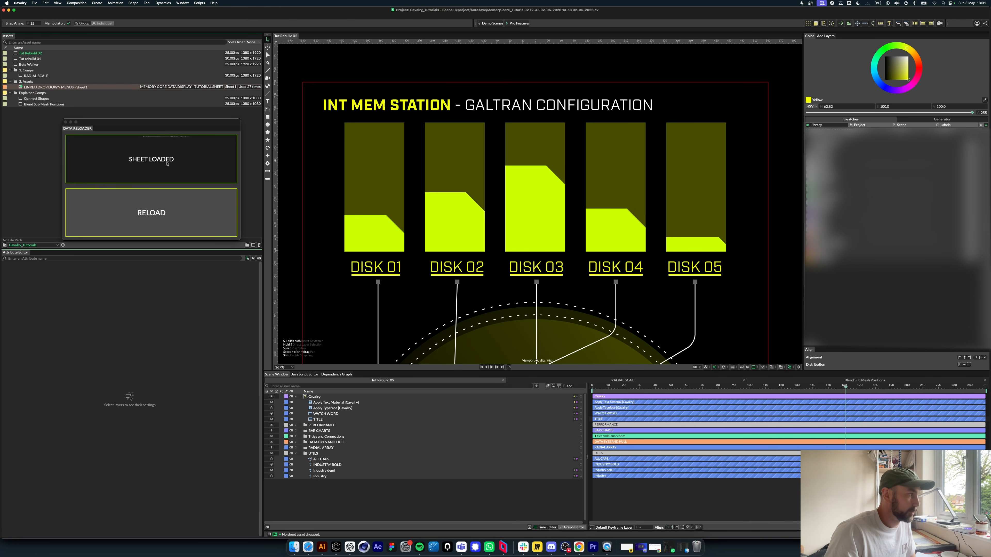
{"action": "left_click", "coordinate": [128, 211]}
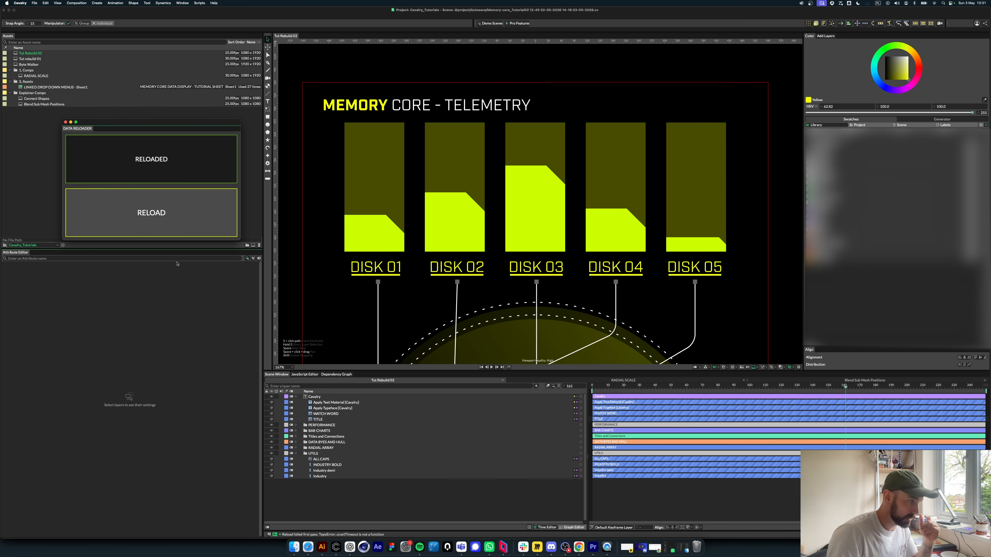
Step: In the Google Sheet, expand the collapsed label and value columns and change the DISK 01 label to TRAY I
{"action": "left_click", "coordinate": [307, 547]}
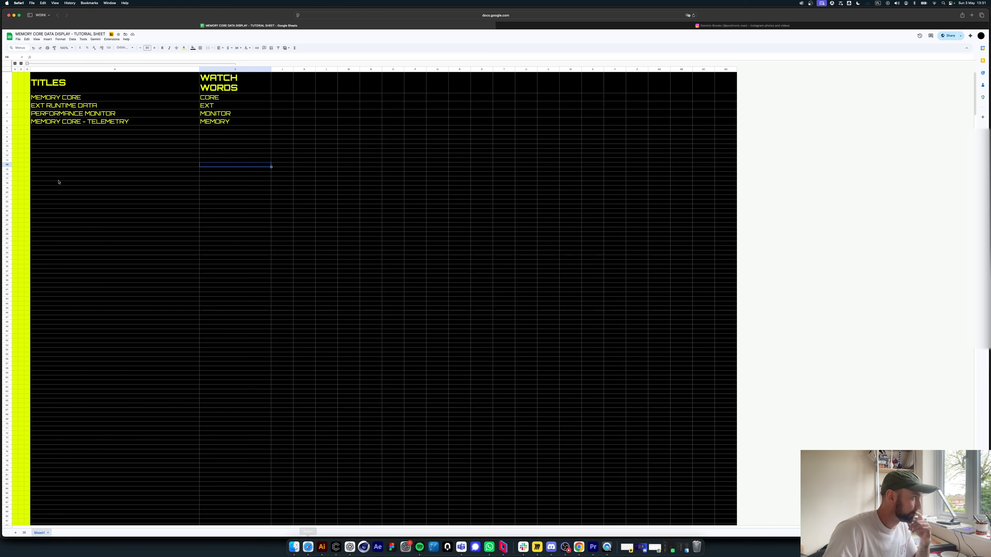
{"action": "left_click", "coordinate": [15, 63]}
{"action": "triple_click", "coordinate": [44, 96]}
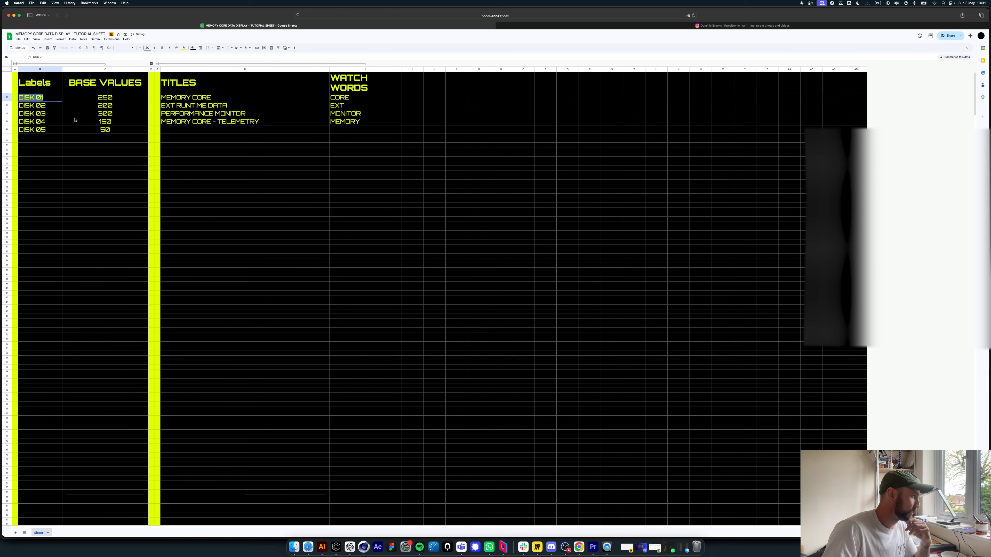
{"action": "type", "text": "TRAY I"}
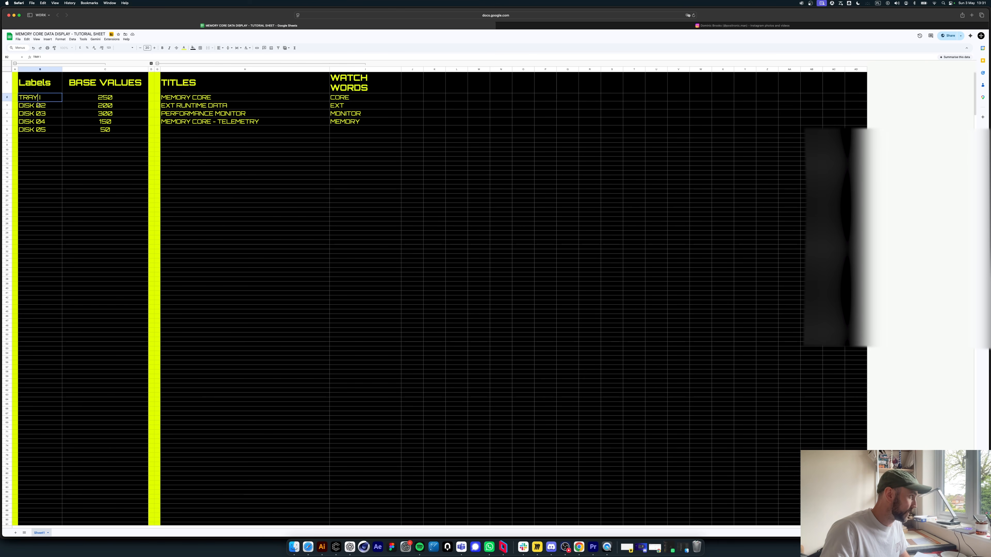
{"action": "left_click", "coordinate": [38, 104]}
Step: Copy the TRAY I label down over the other four labels, and change the second and third to TRAY II and TRAY III
{"action": "left_click", "coordinate": [46, 97]}
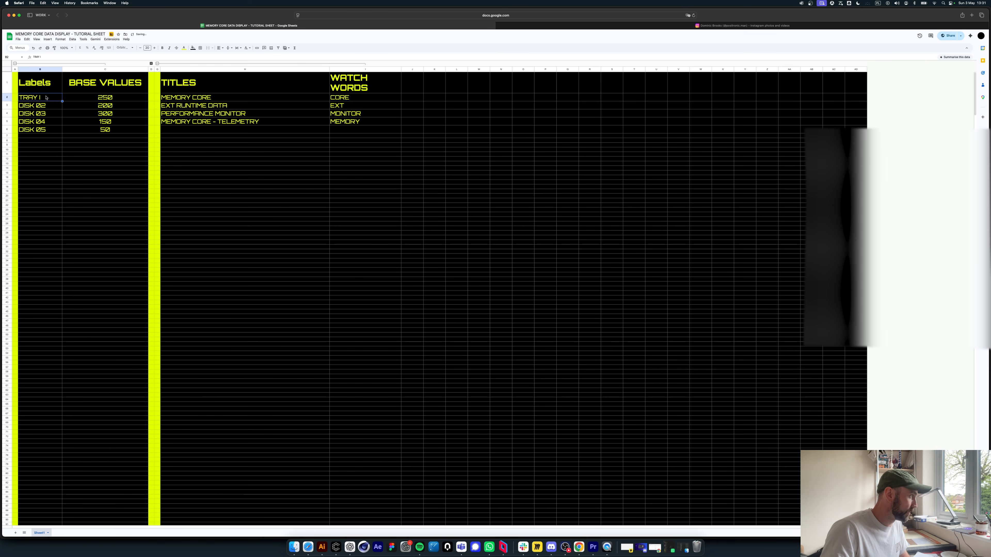
{"action": "left_click_drag", "start_coordinate": [56, 136], "coordinate": [56, 132]}
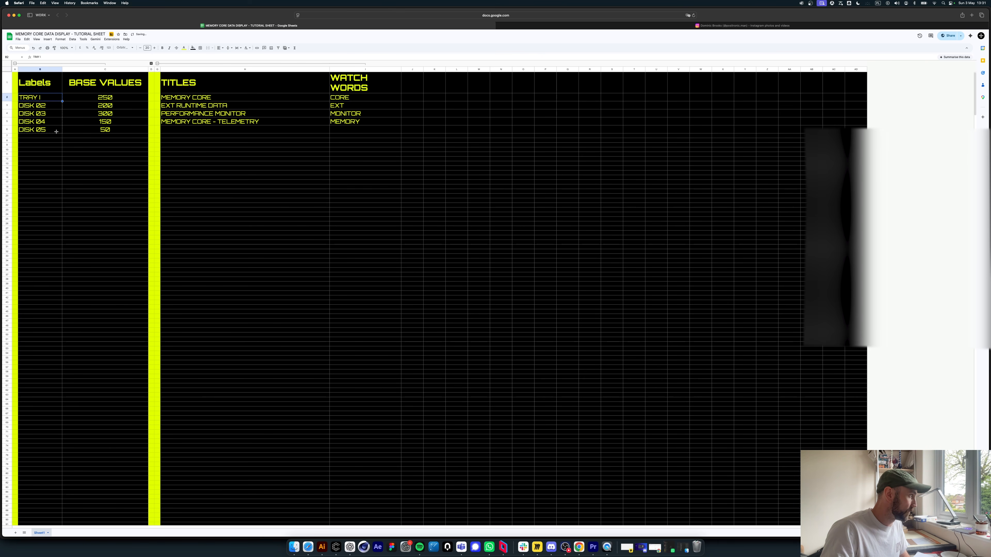
{"action": "double_click", "coordinate": [54, 105]}
{"action": "type", "text": "I"}
{"action": "double_click", "coordinate": [49, 113]}
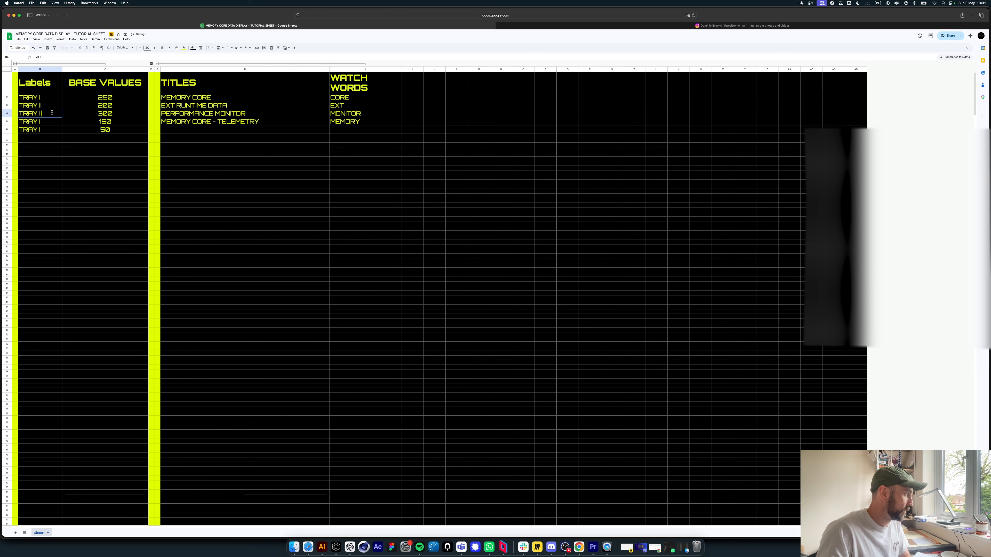
{"action": "key", "text": "Return"}
Step: Change the fourth label to TRAY IV and the fifth to TRAY V
{"action": "double_click", "coordinate": [46, 122]}
{"action": "type", "text": "V"}
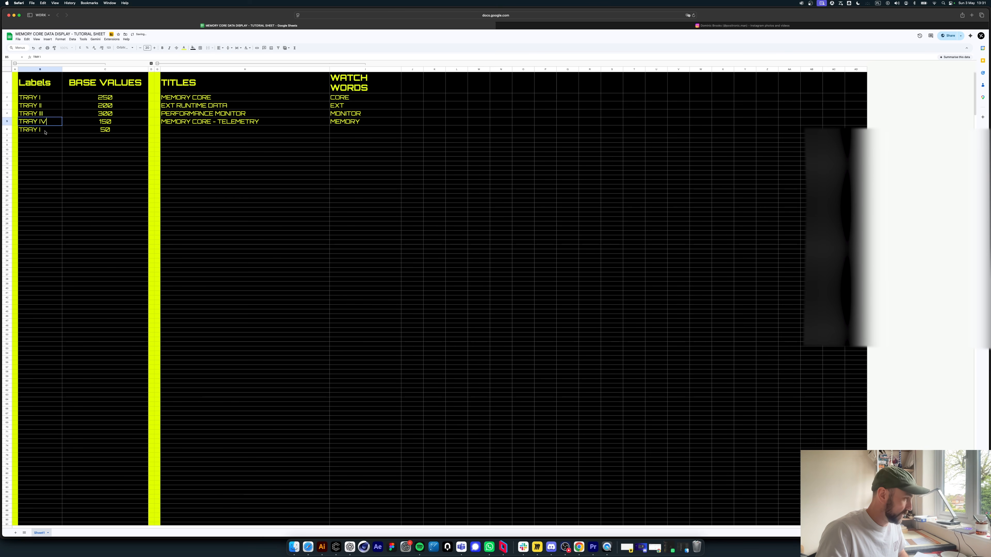
{"action": "key", "text": "Return"}
{"action": "double_click", "coordinate": [48, 129]}
{"action": "key", "text": "BackSpace"}
{"action": "type", "text": "V"}
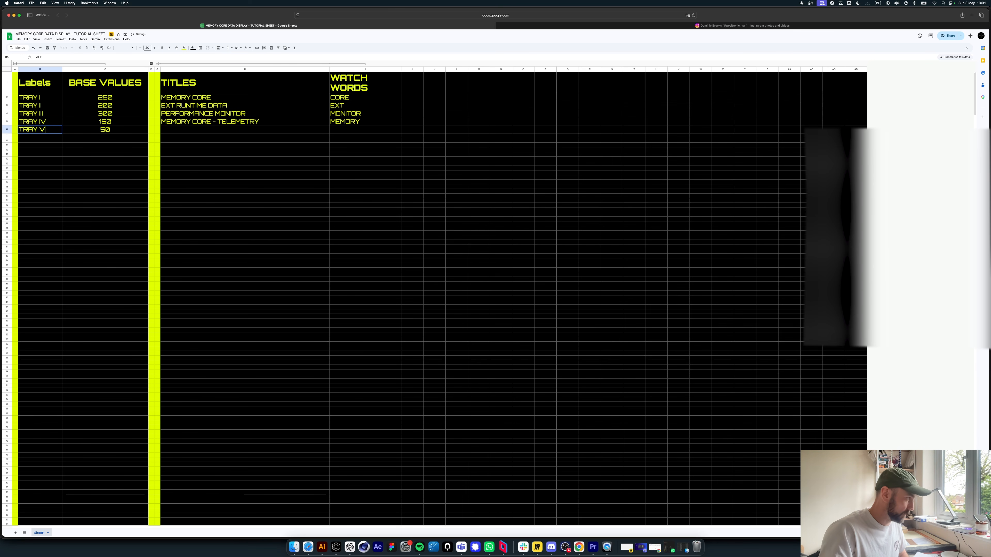
{"action": "left_click", "coordinate": [67, 173]}
{"action": "left_click", "coordinate": [250, 200]}
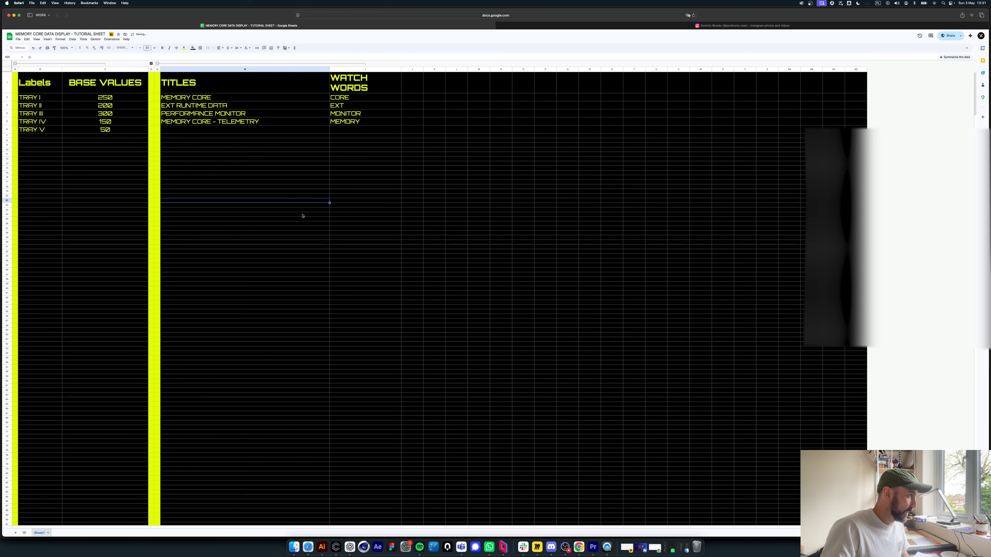
Step: Switch to Cavalry, reload the sheet data and review the labels in the bar charts and lower data rows
{"action": "left_click", "coordinate": [335, 547]}
{"action": "left_click", "coordinate": [156, 213]}
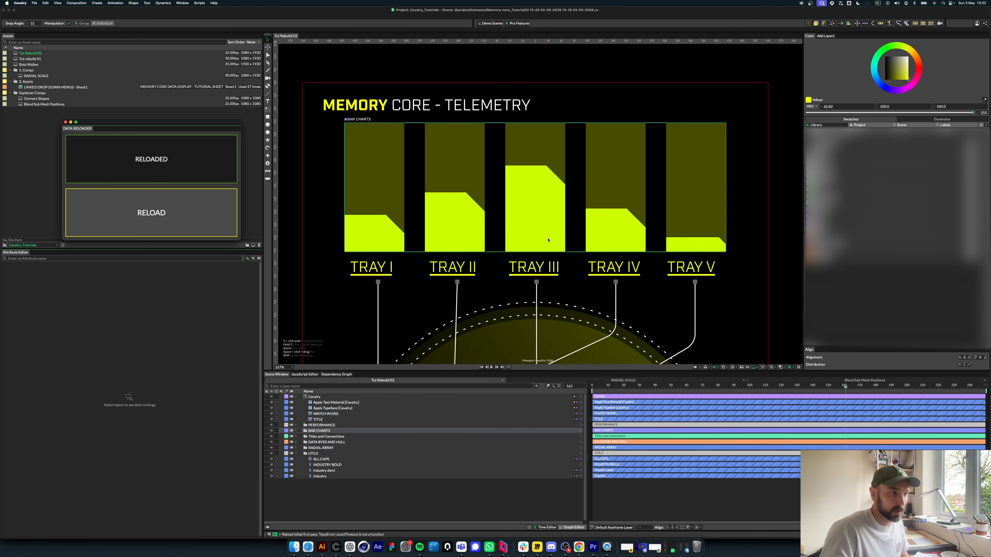
{"action": "scroll", "coordinate": [565, 238], "scroll_direction": "down", "scroll_amount": 5}
{"action": "scroll", "coordinate": [566, 234], "scroll_direction": "down", "scroll_amount": 8}
{"action": "scroll", "coordinate": [404, 283], "scroll_direction": "down", "scroll_amount": 3}
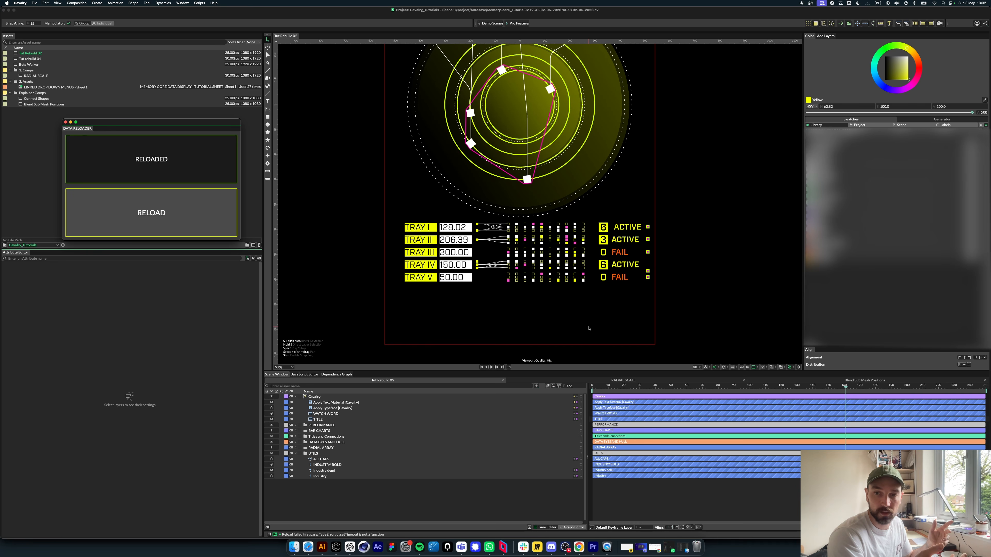
{"action": "left_click", "coordinate": [358, 518]}
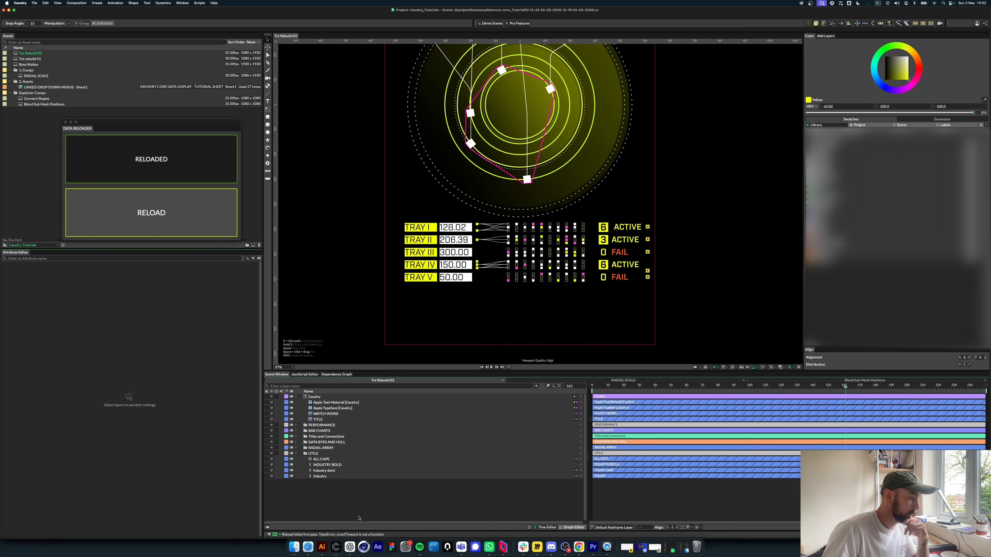